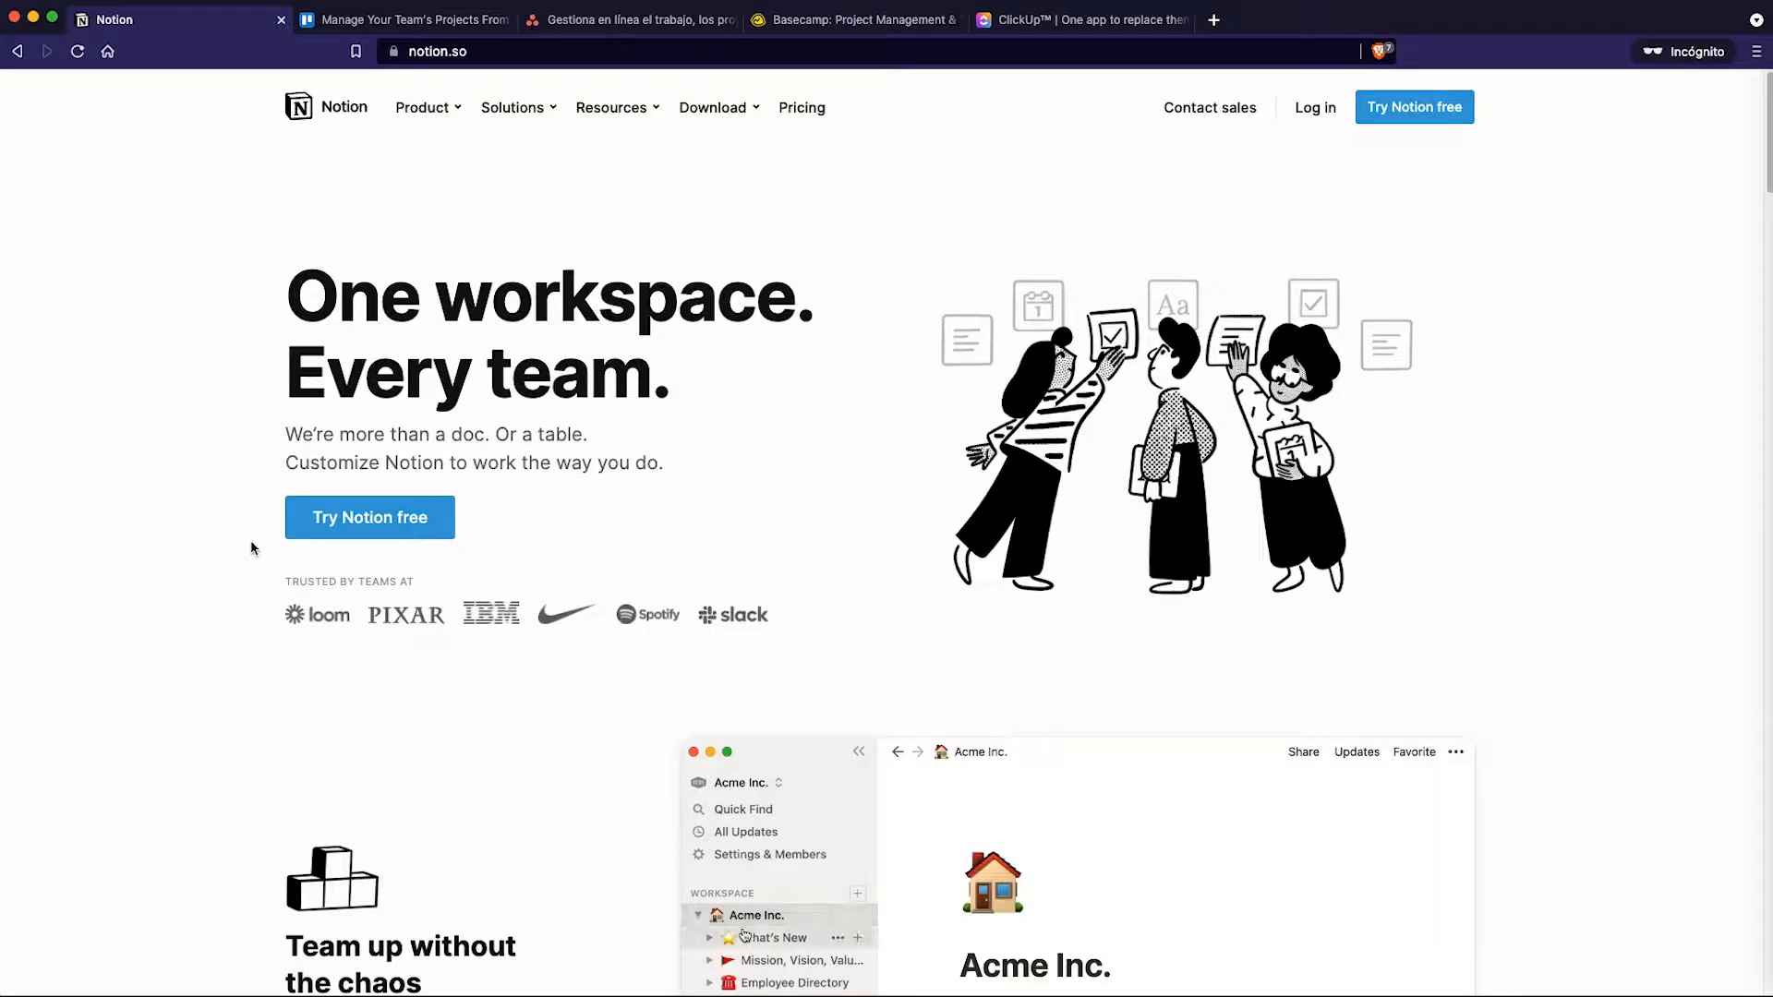
- Look over the Trello, Asana, Basecamp and ClickUp pages, then return to Notion's home page
scroll(268, 517, "down", 5)
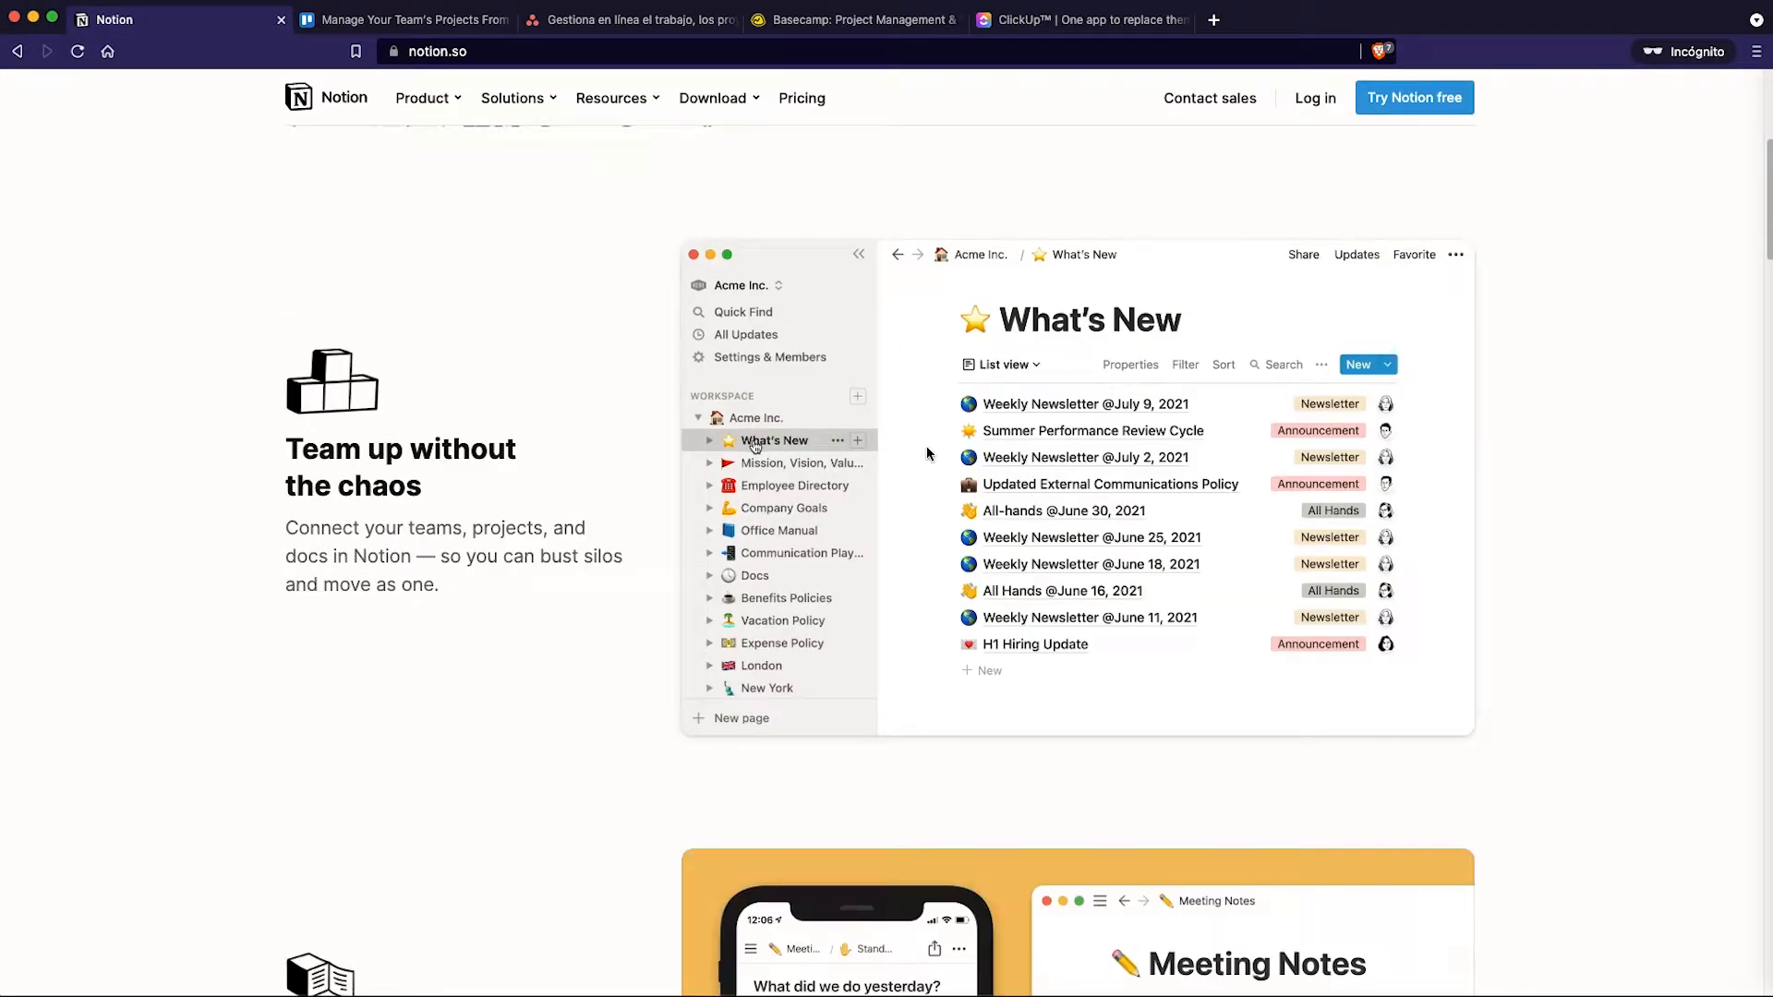
scroll(644, 543, "down", 5)
scroll(642, 545, "down", 10)
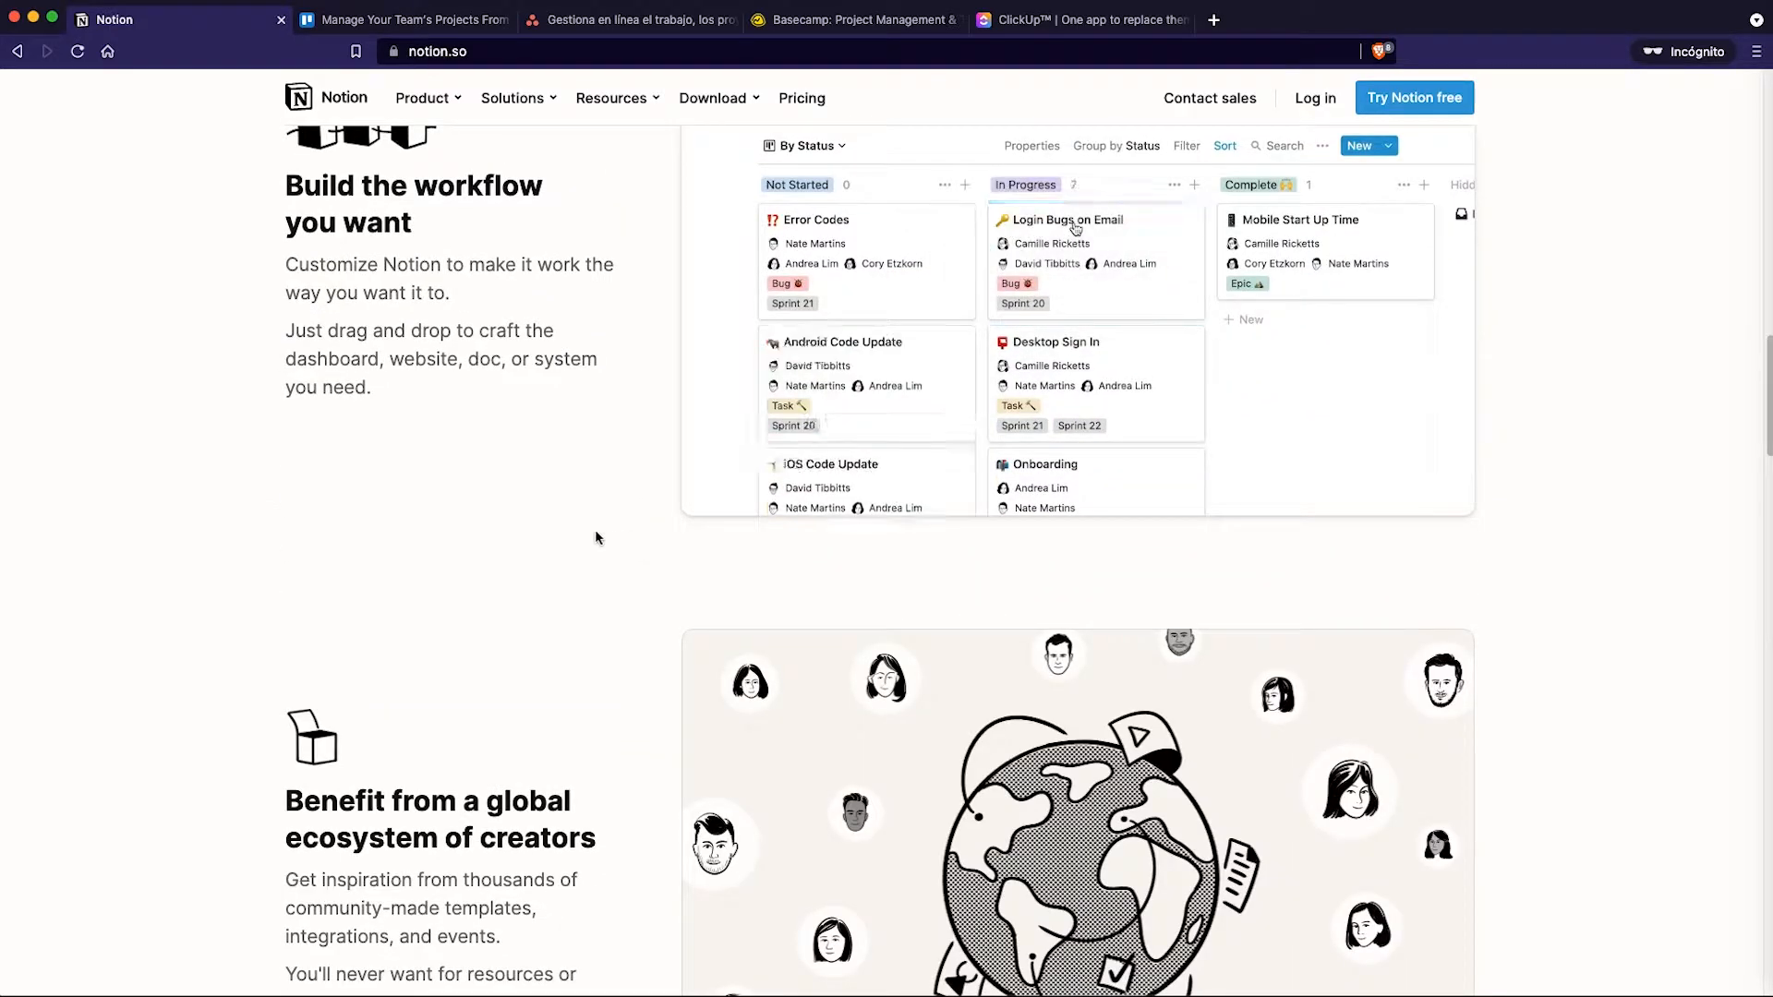
scroll(568, 535, "up", 20)
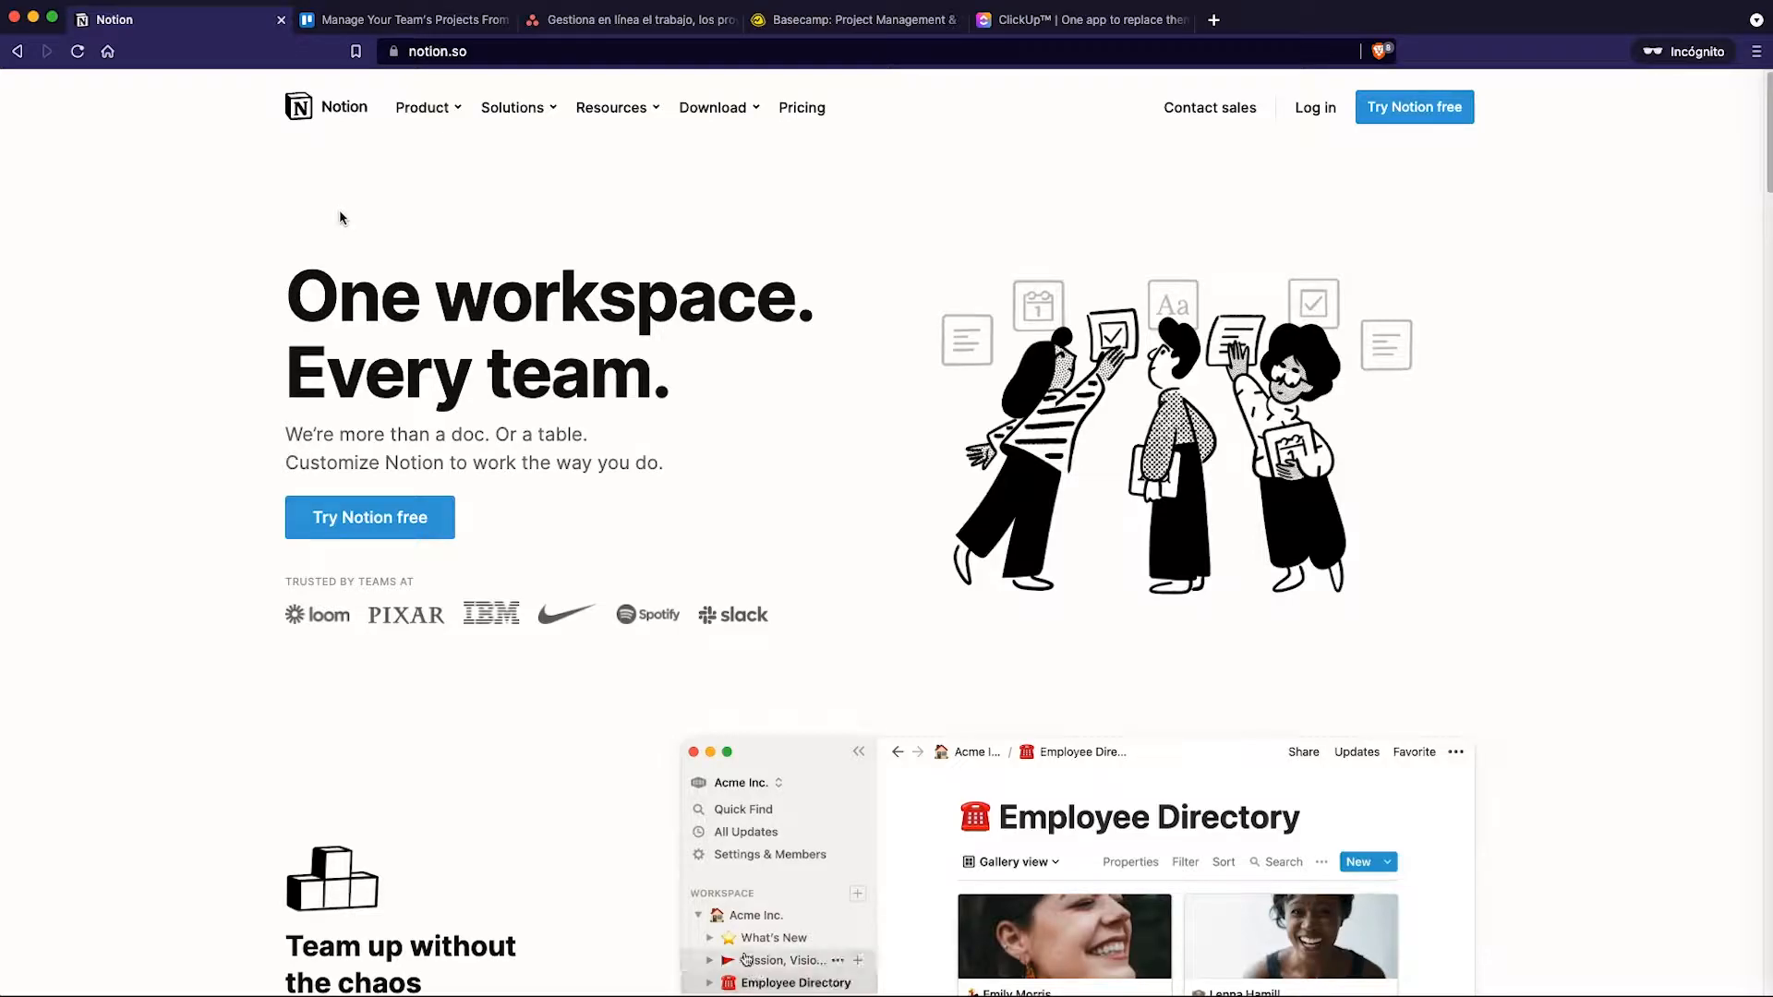
left_click(393, 24)
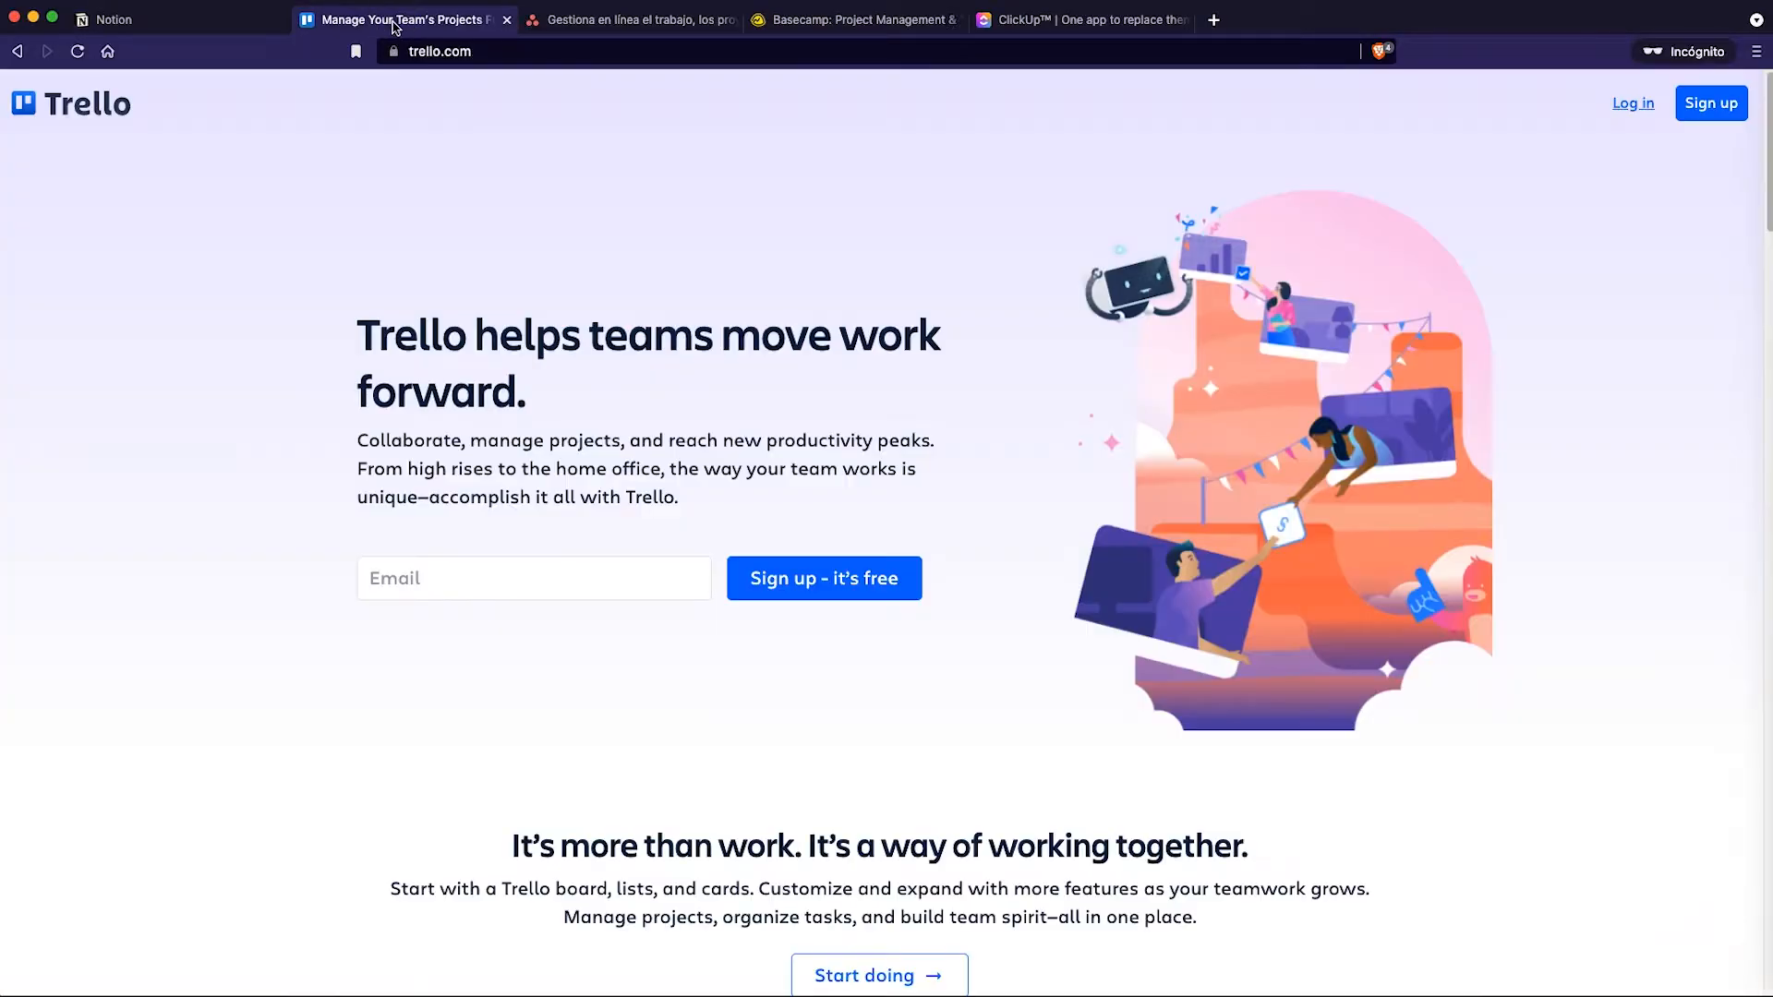
left_click(602, 25)
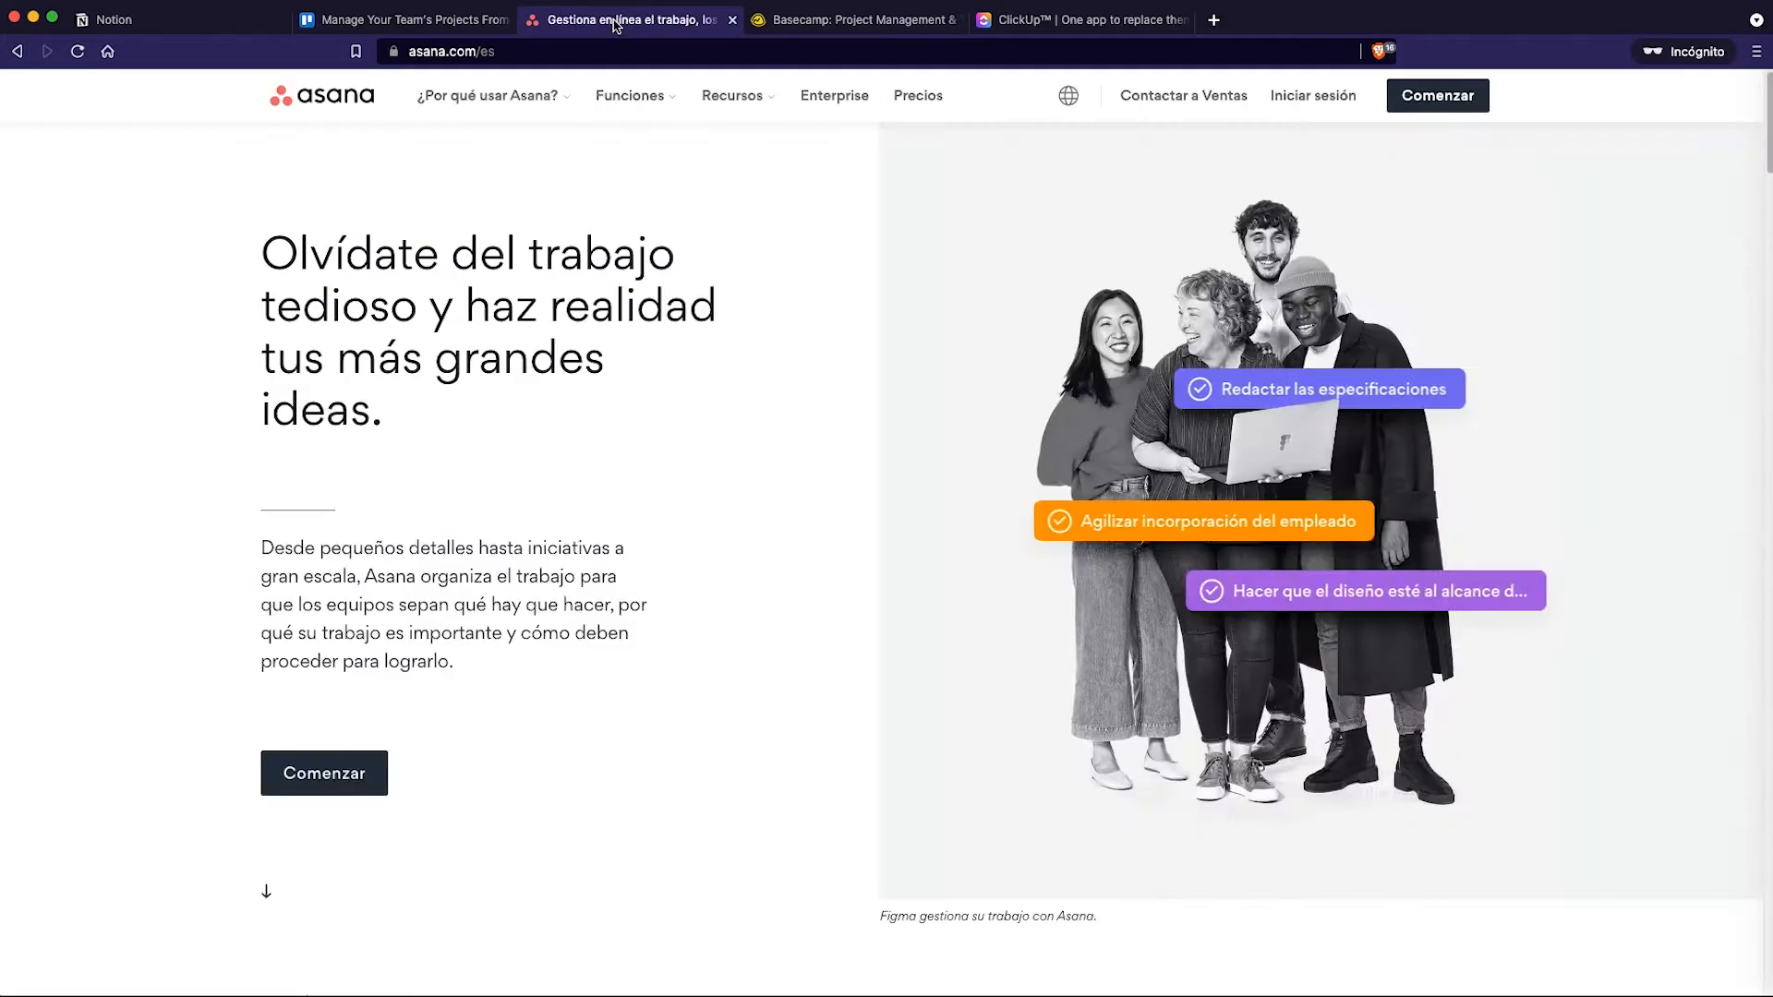
left_click(836, 23)
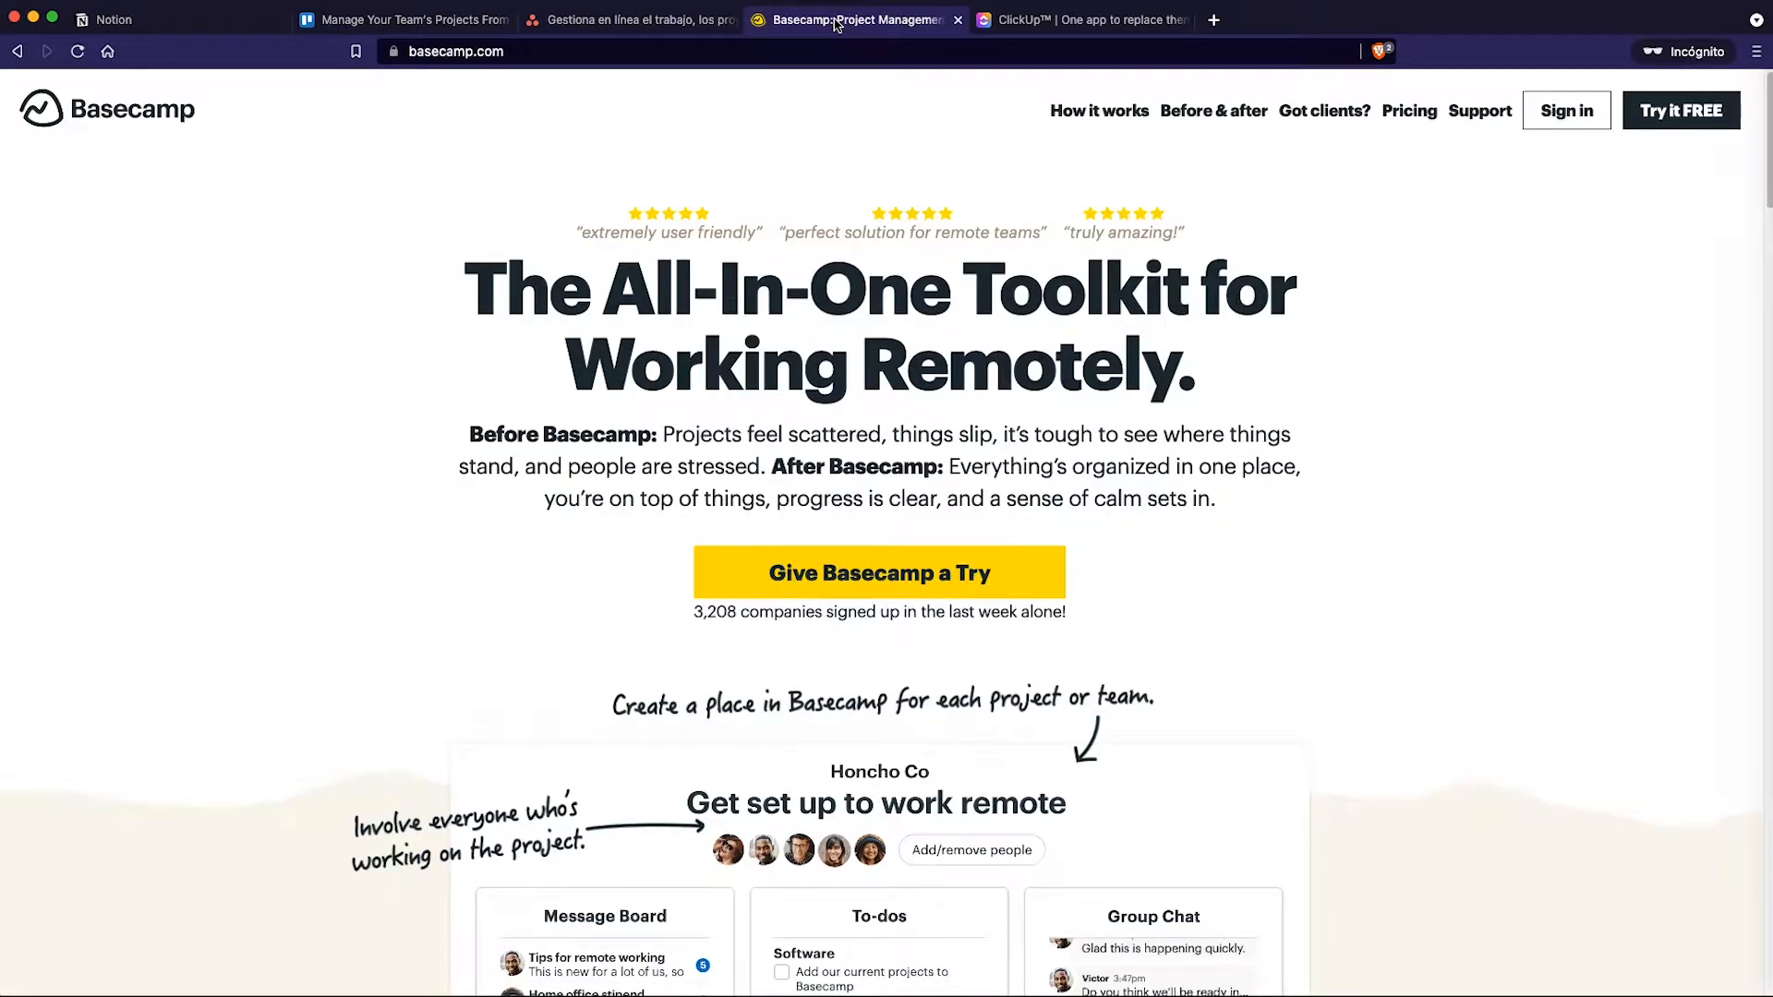
left_click(1089, 22)
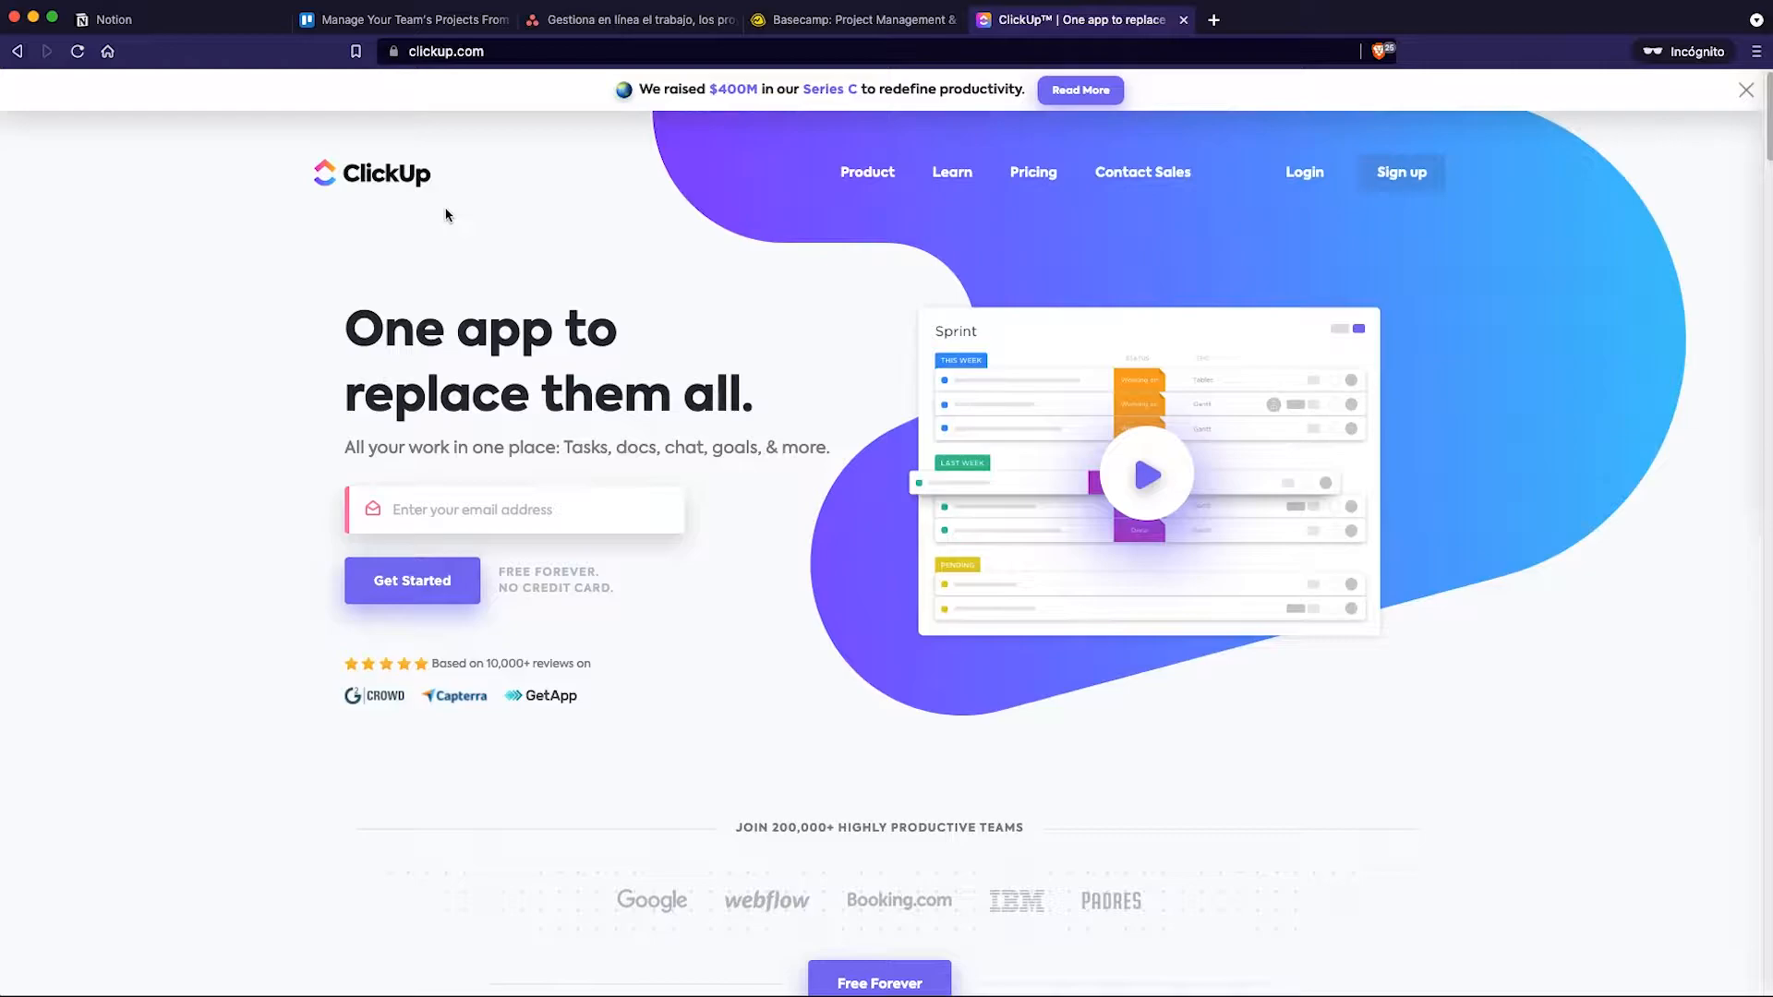
left_click(178, 27)
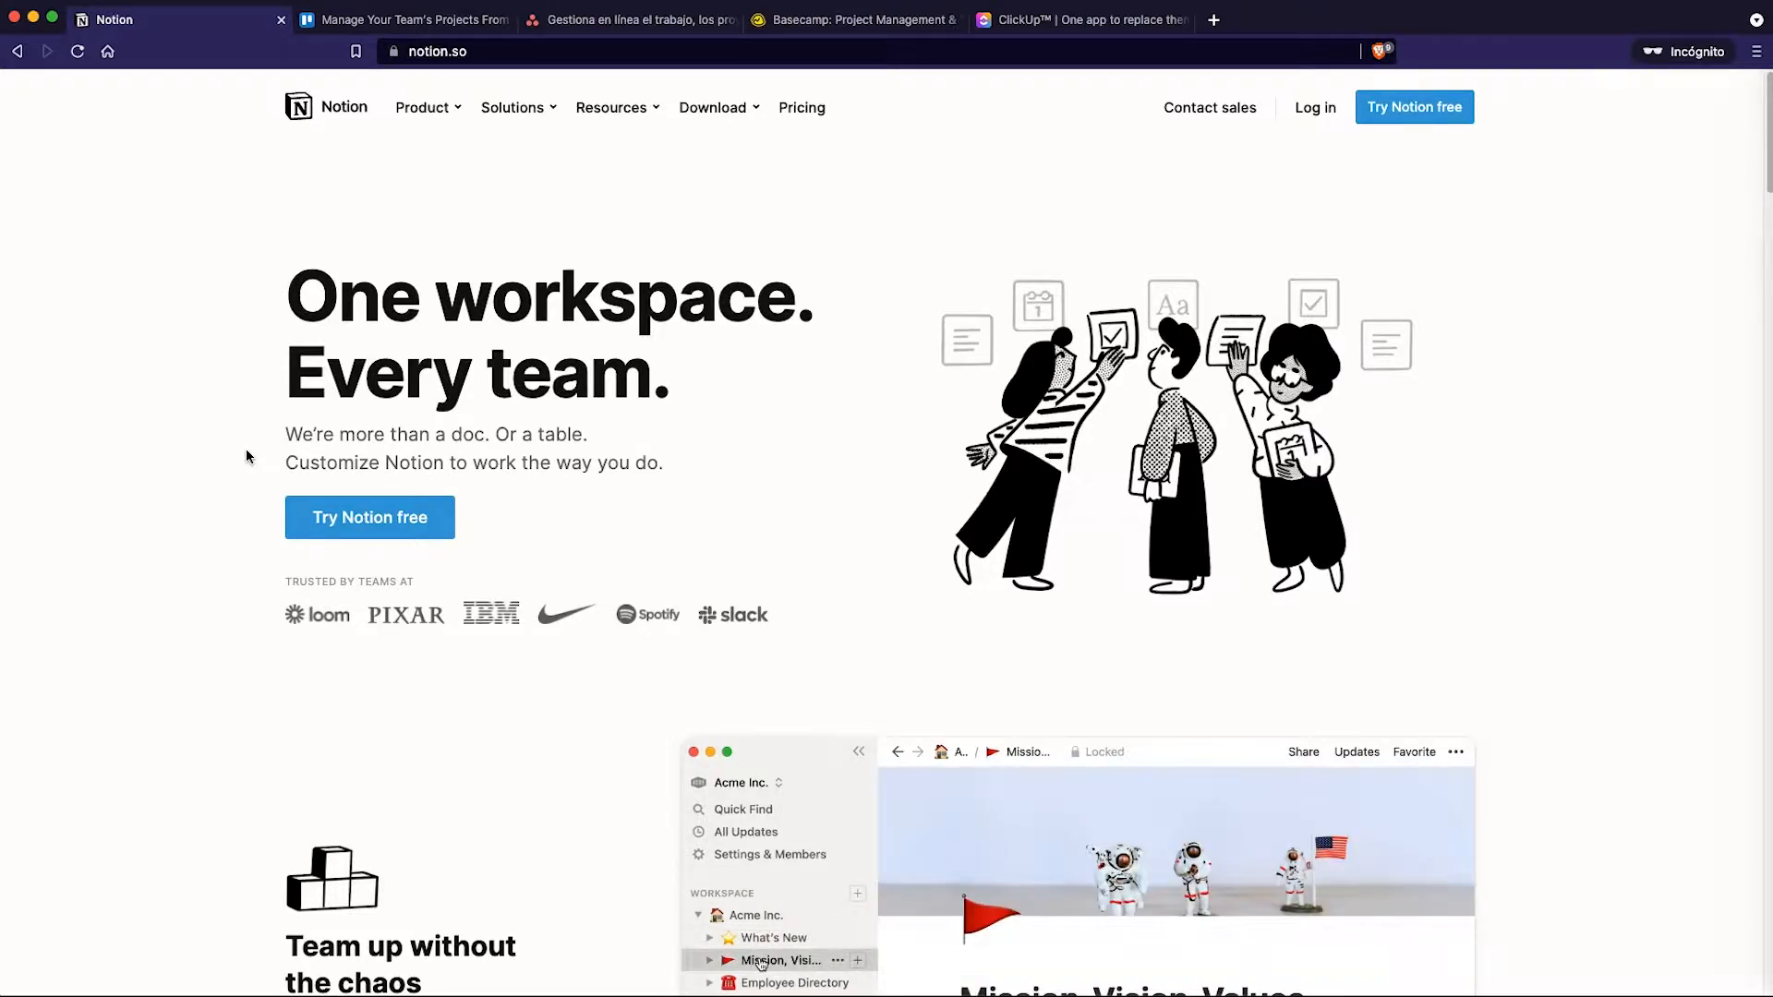
- Start a free Notion sign-up with an e-mail address and the pasted sign-up code
left_click(386, 517)
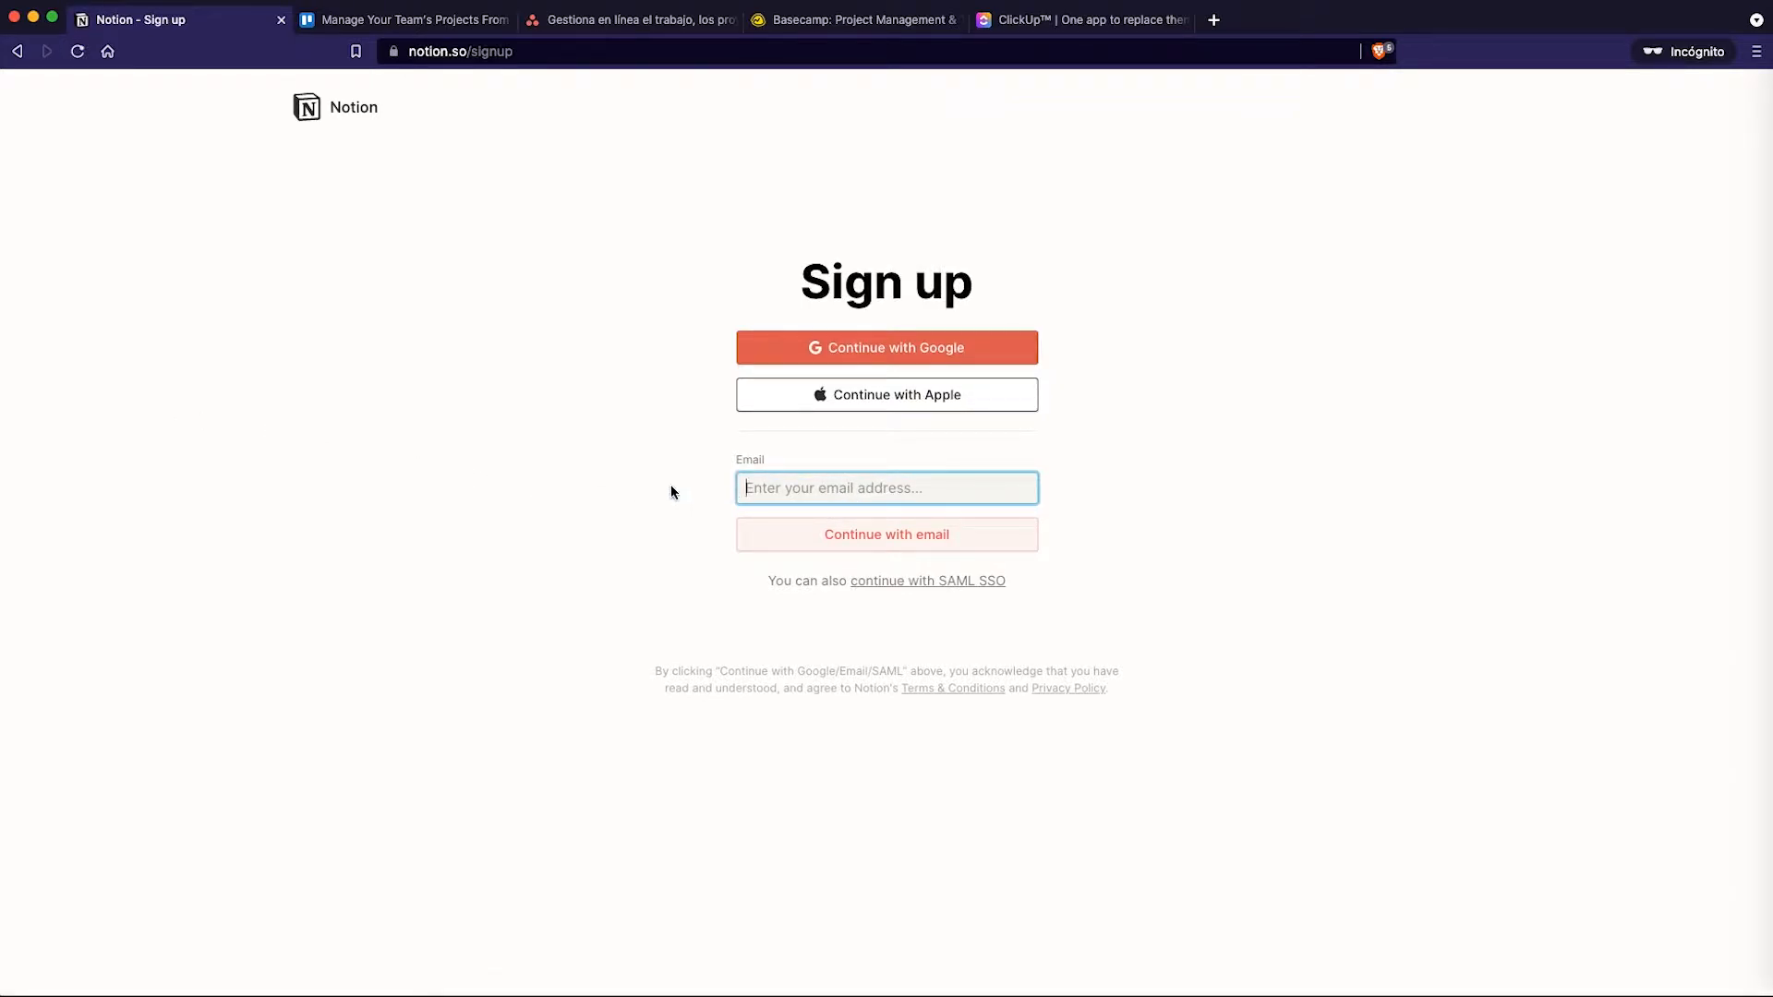
left_click(954, 537)
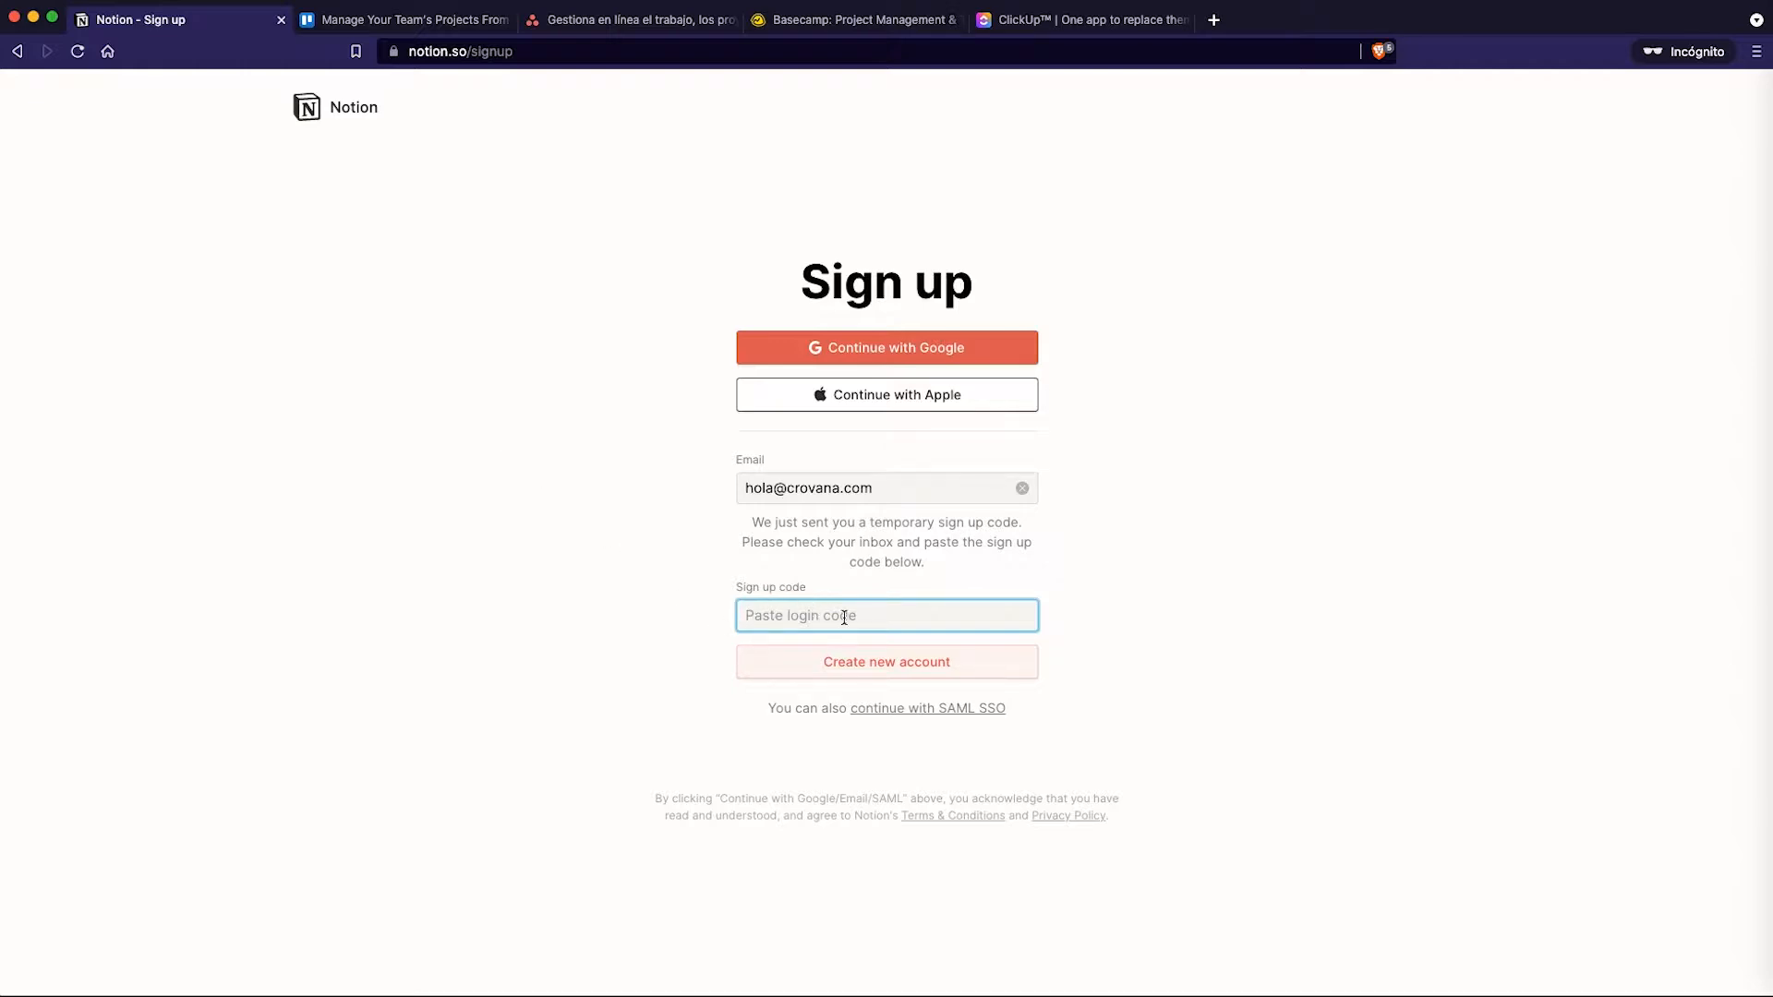
left_click(941, 670)
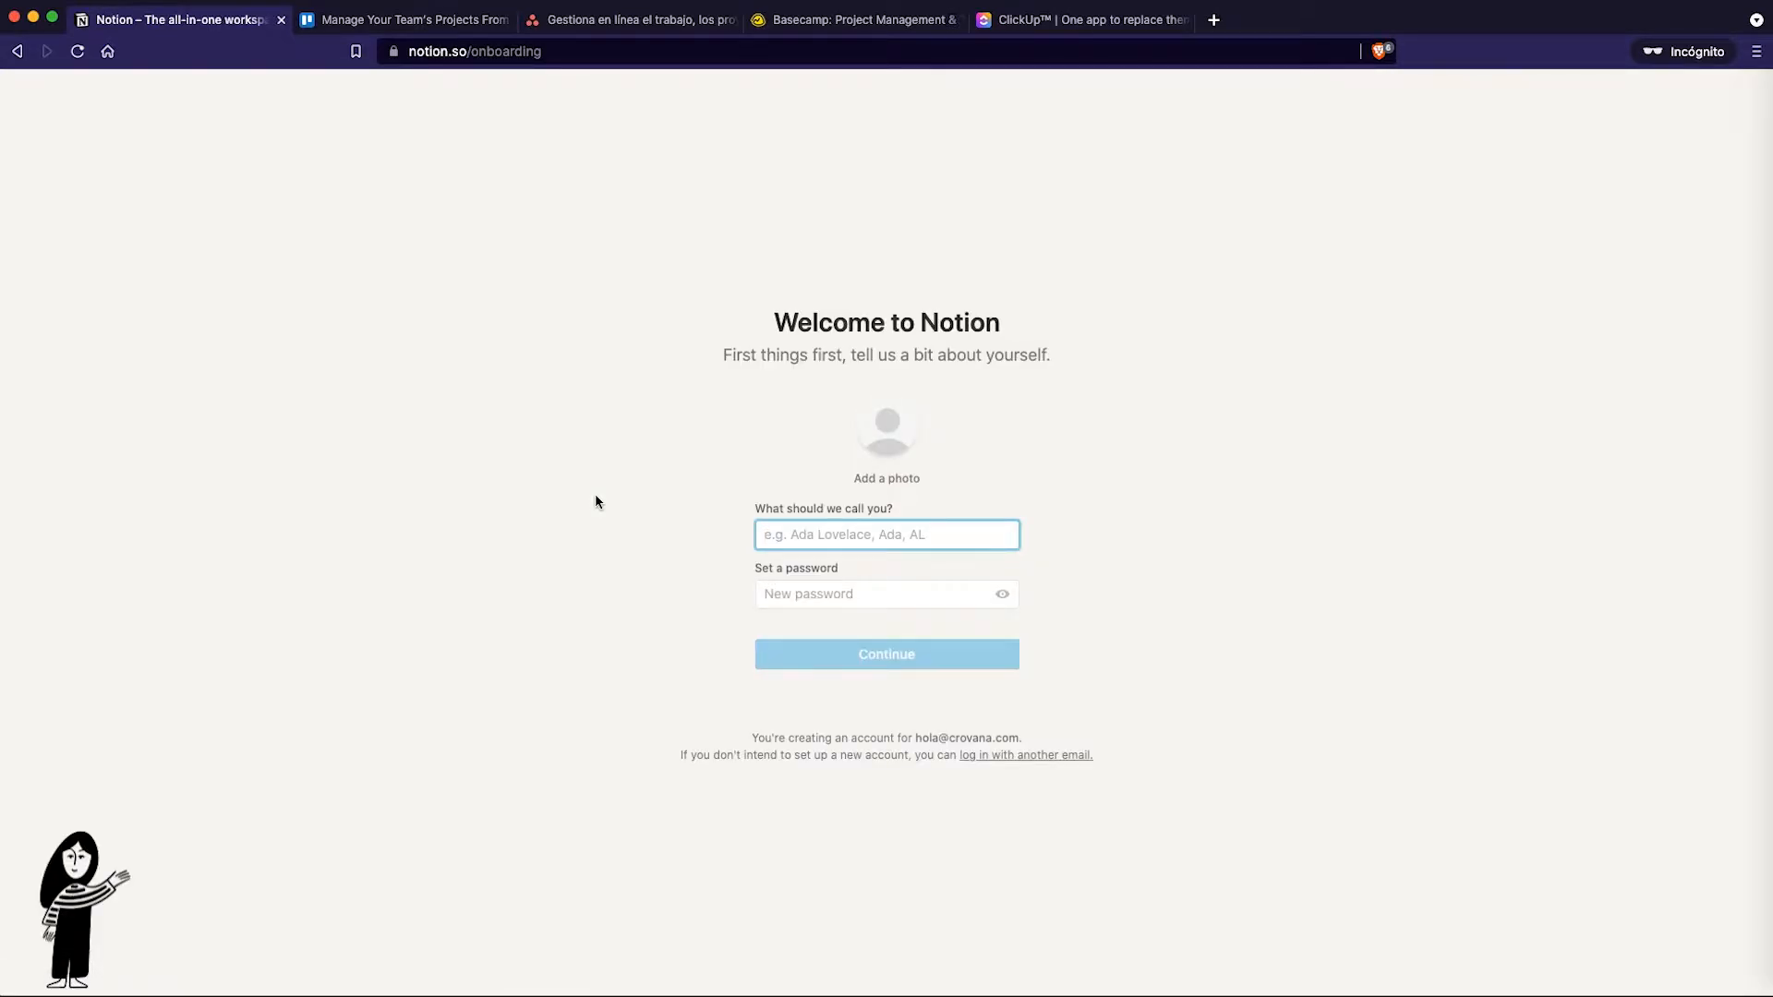
- Enter the display name and a password copied via LastPass, then submit them
type("Ricardo")
key("Tab")
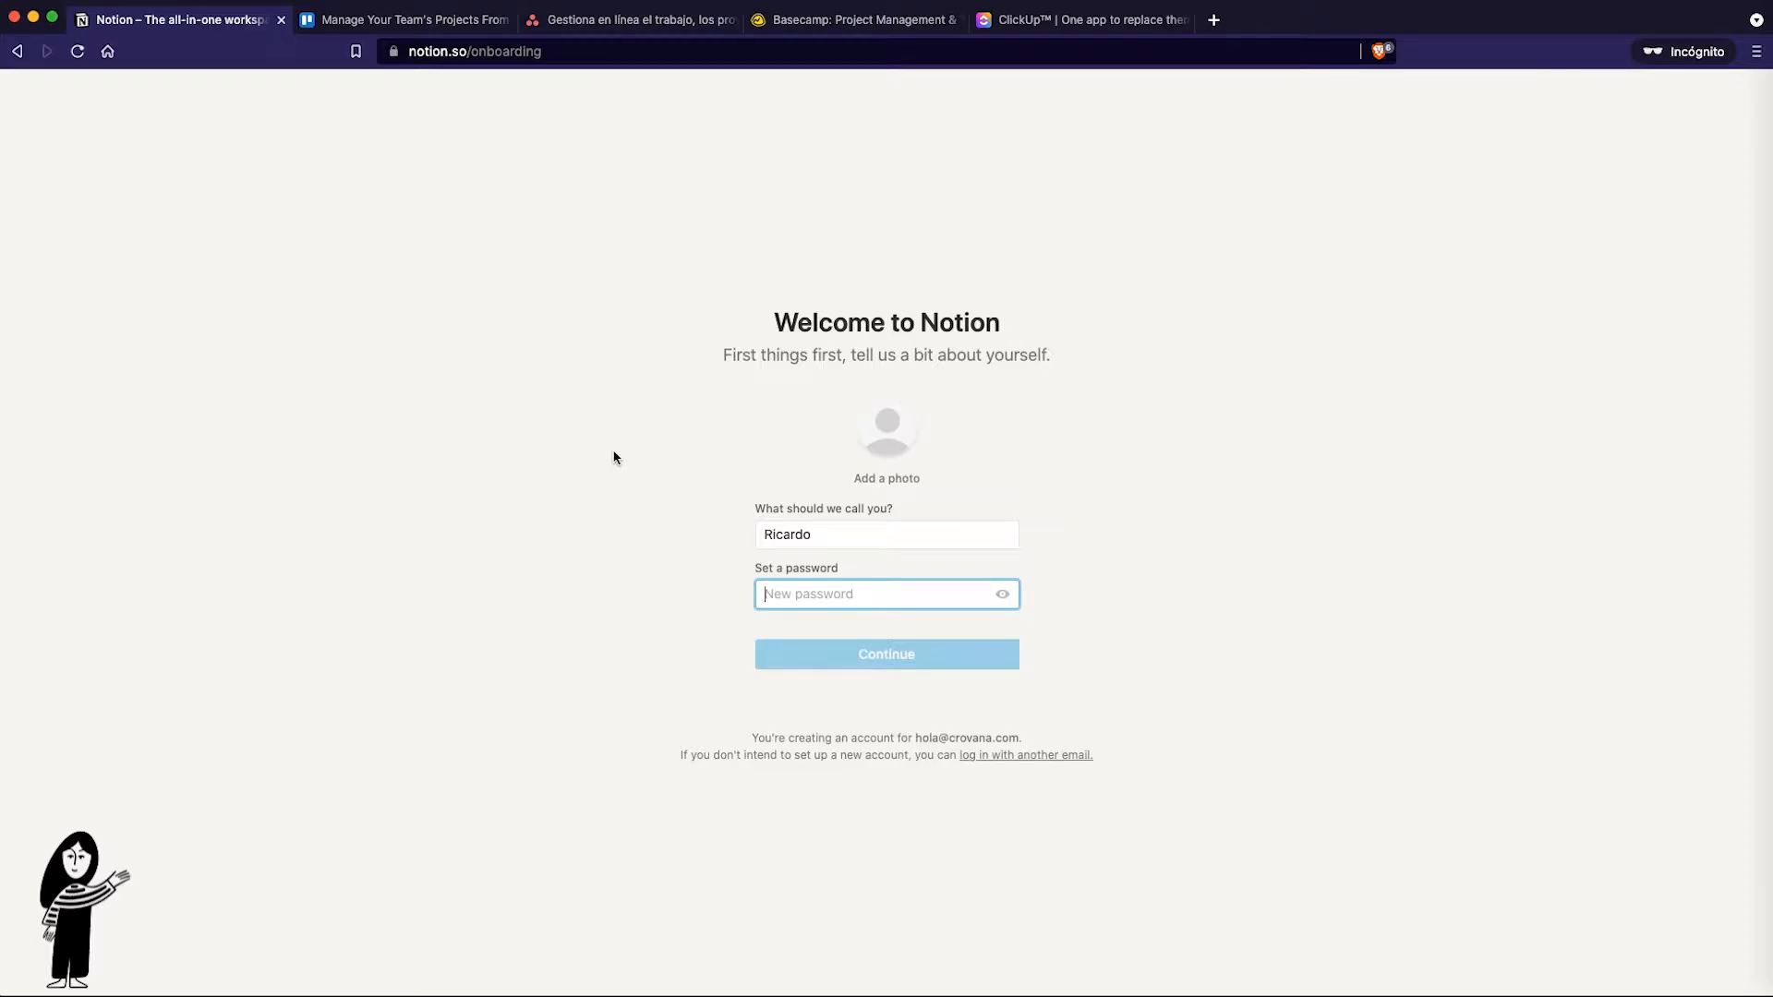
key("super+t")
type("lastpass.com")
key("Return")
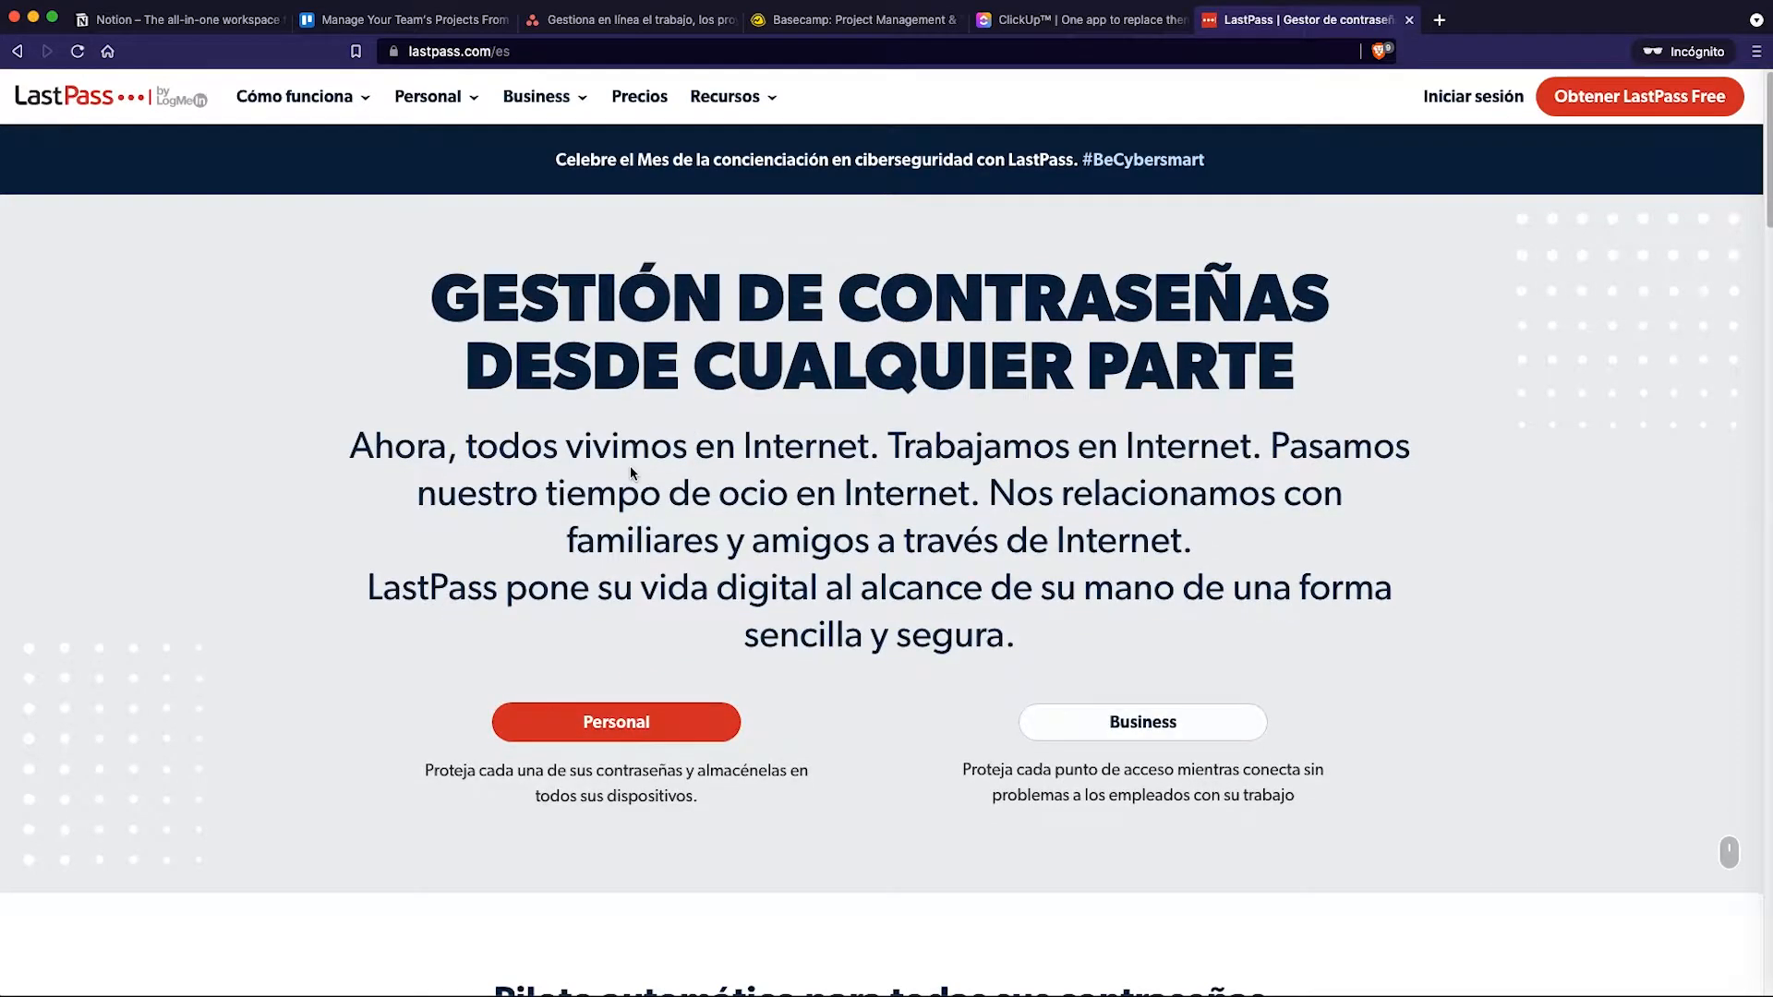
left_click(184, 29)
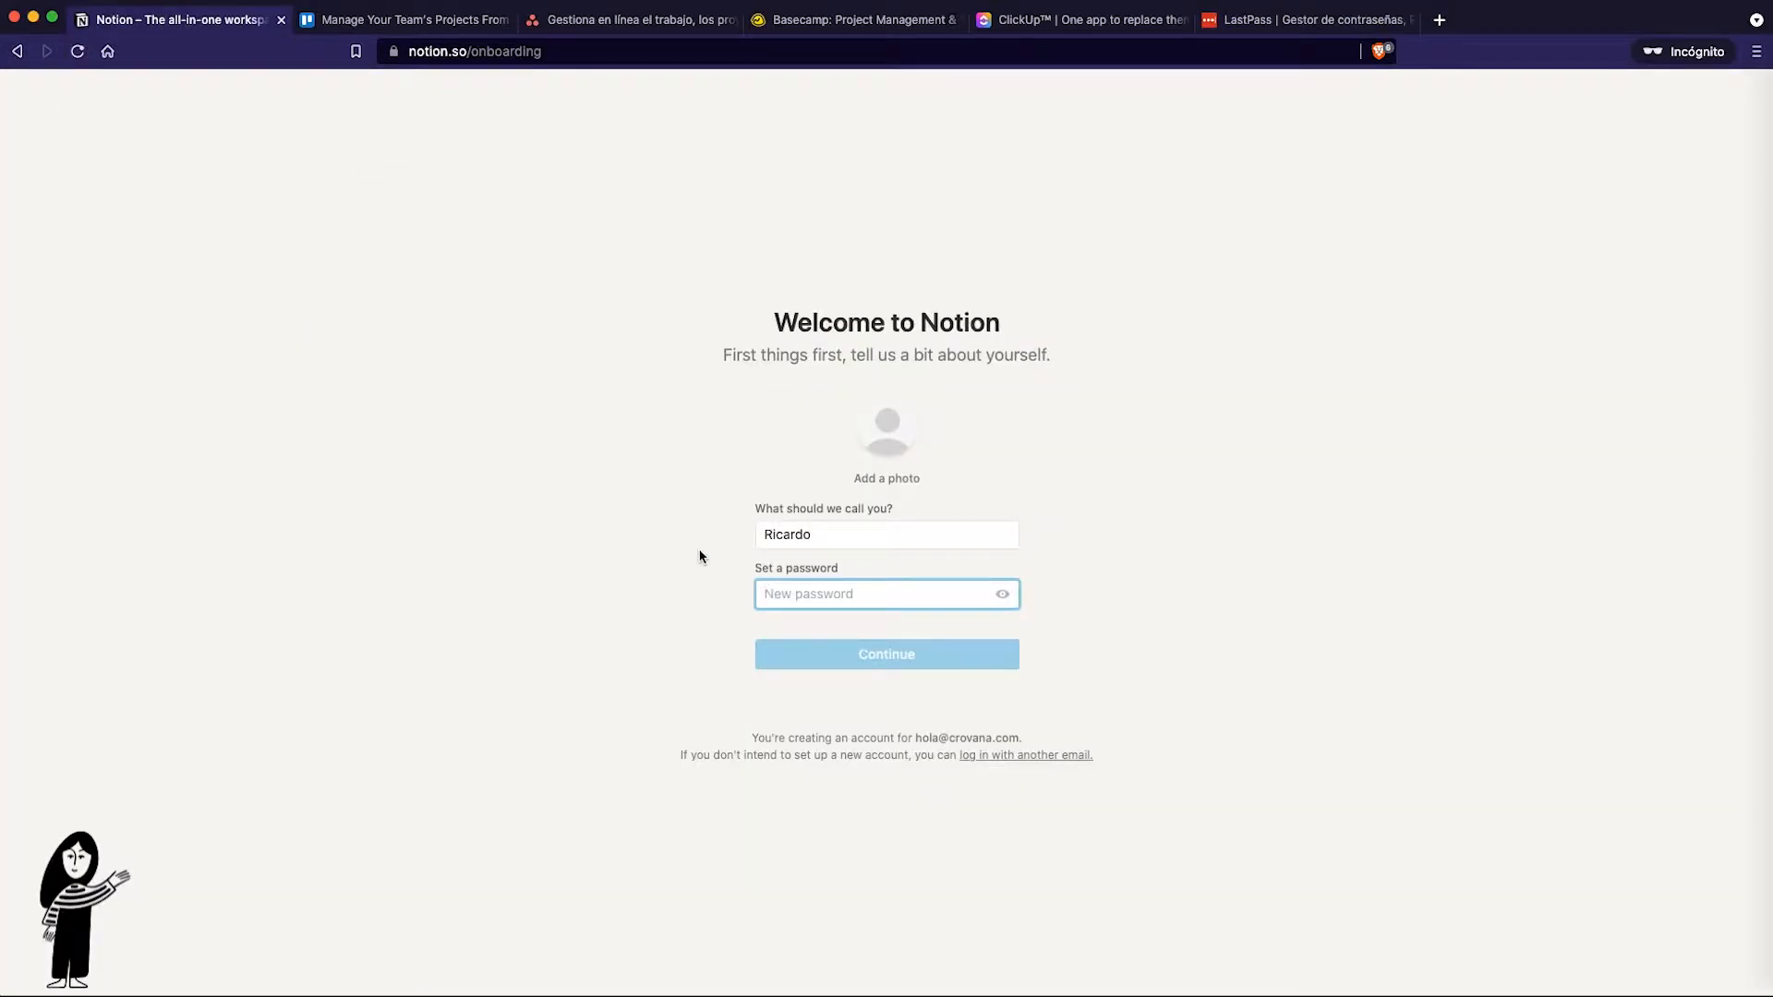
key("super+v")
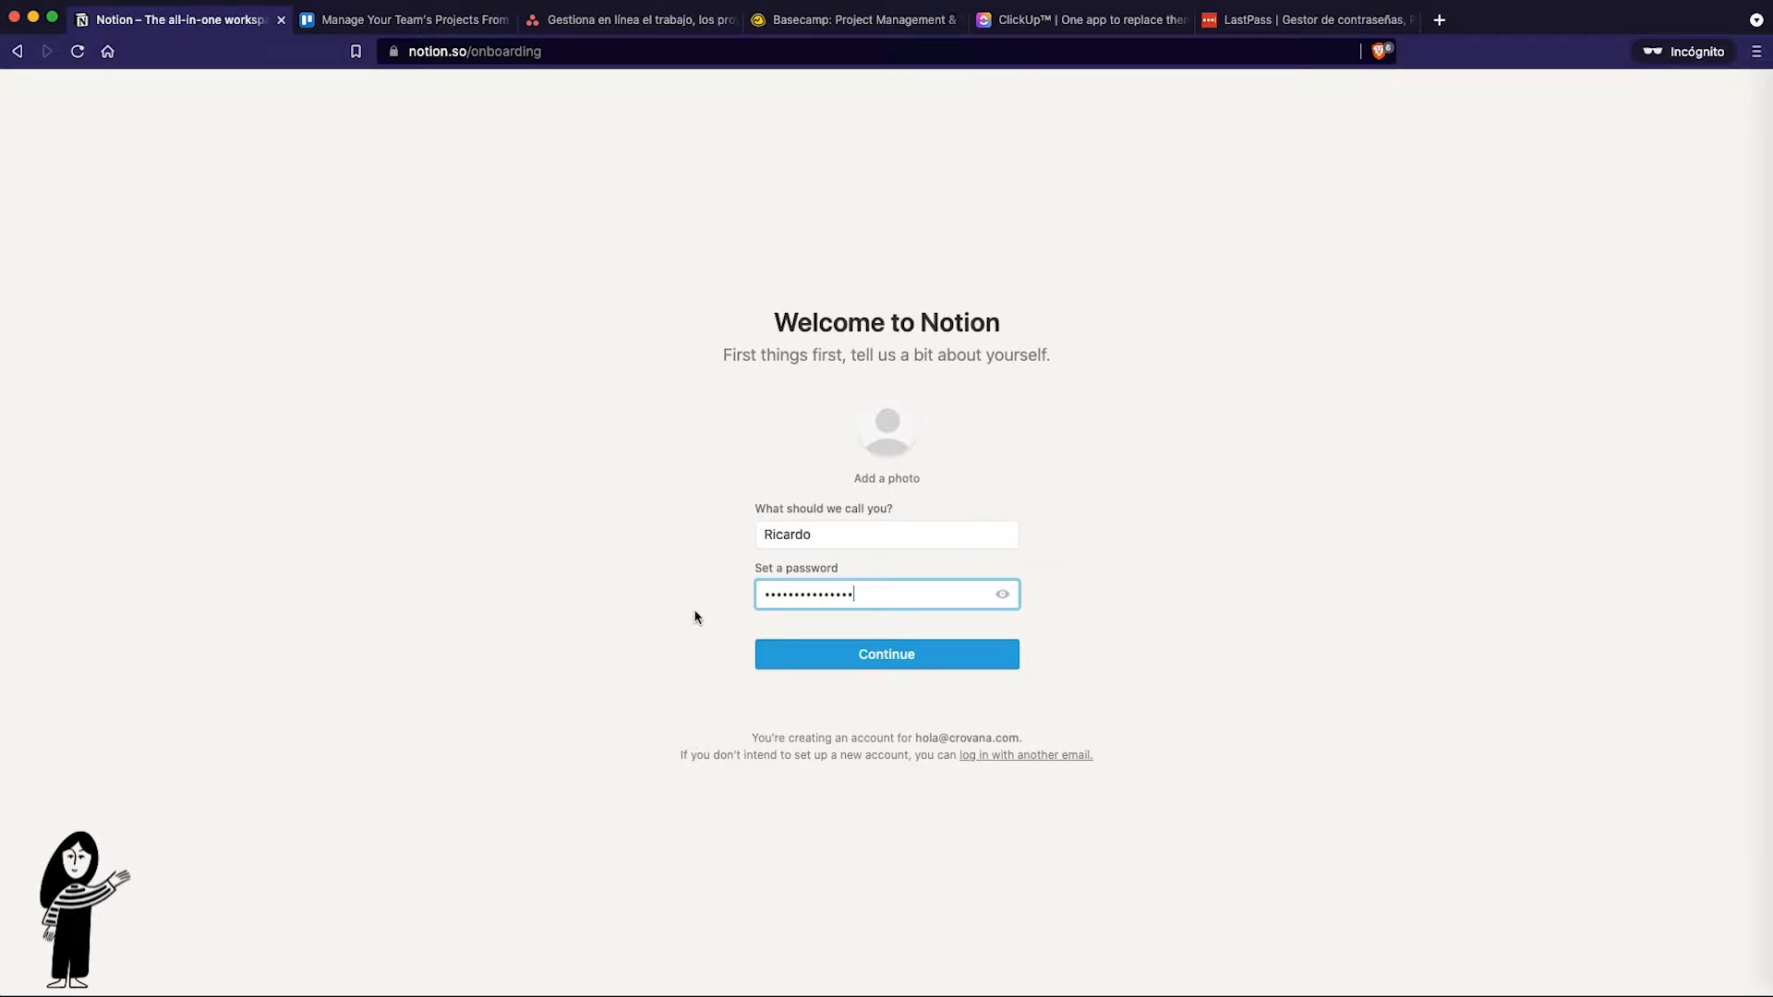
left_click(925, 660)
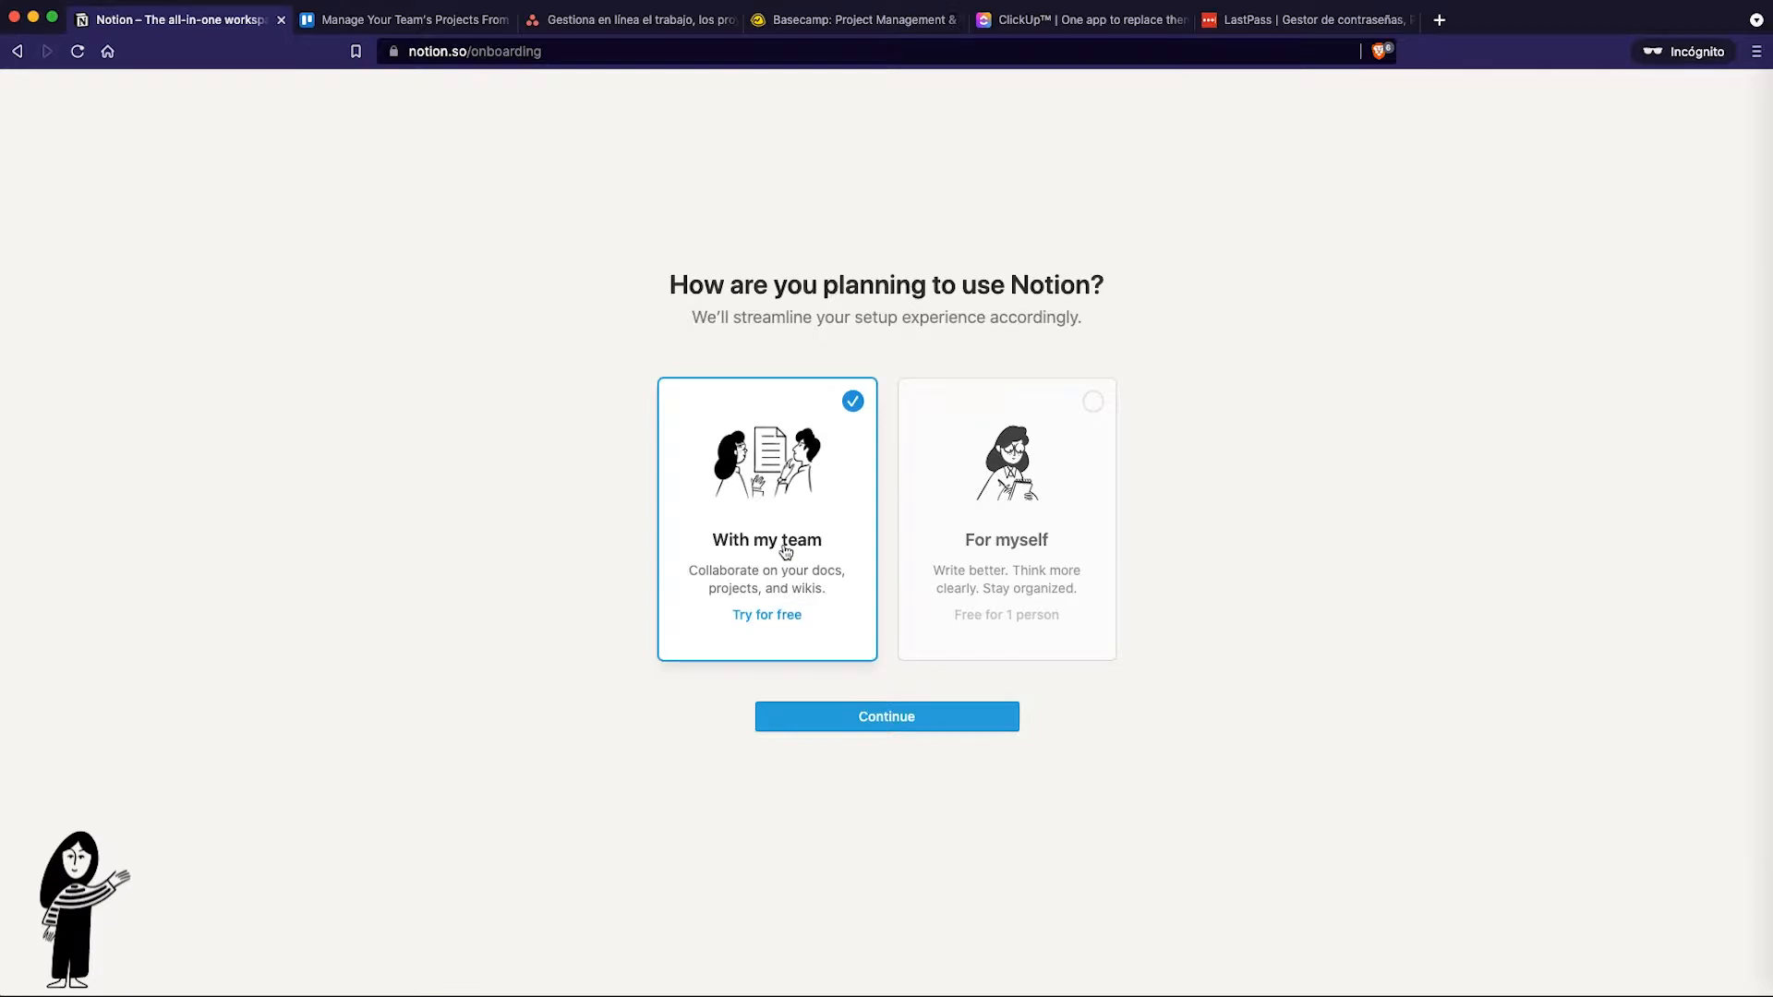
- Pick the For myself option and finish onboarding into the new workspace
left_click(1006, 503)
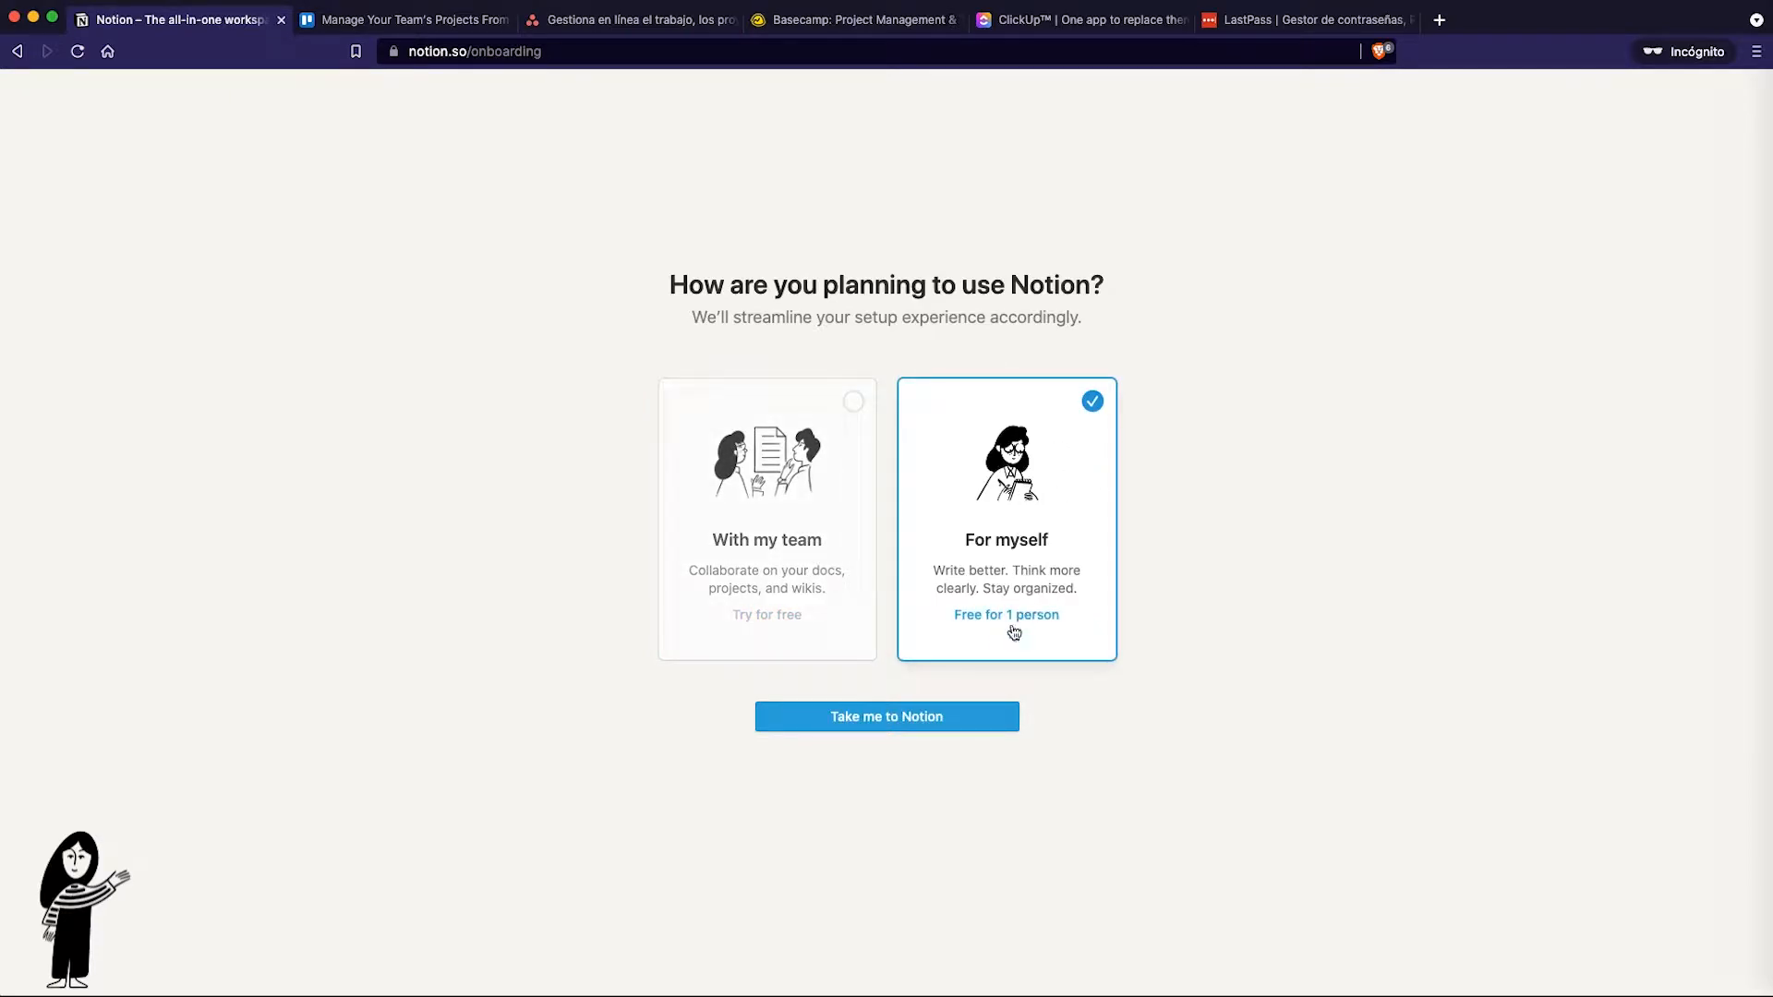
left_click(884, 719)
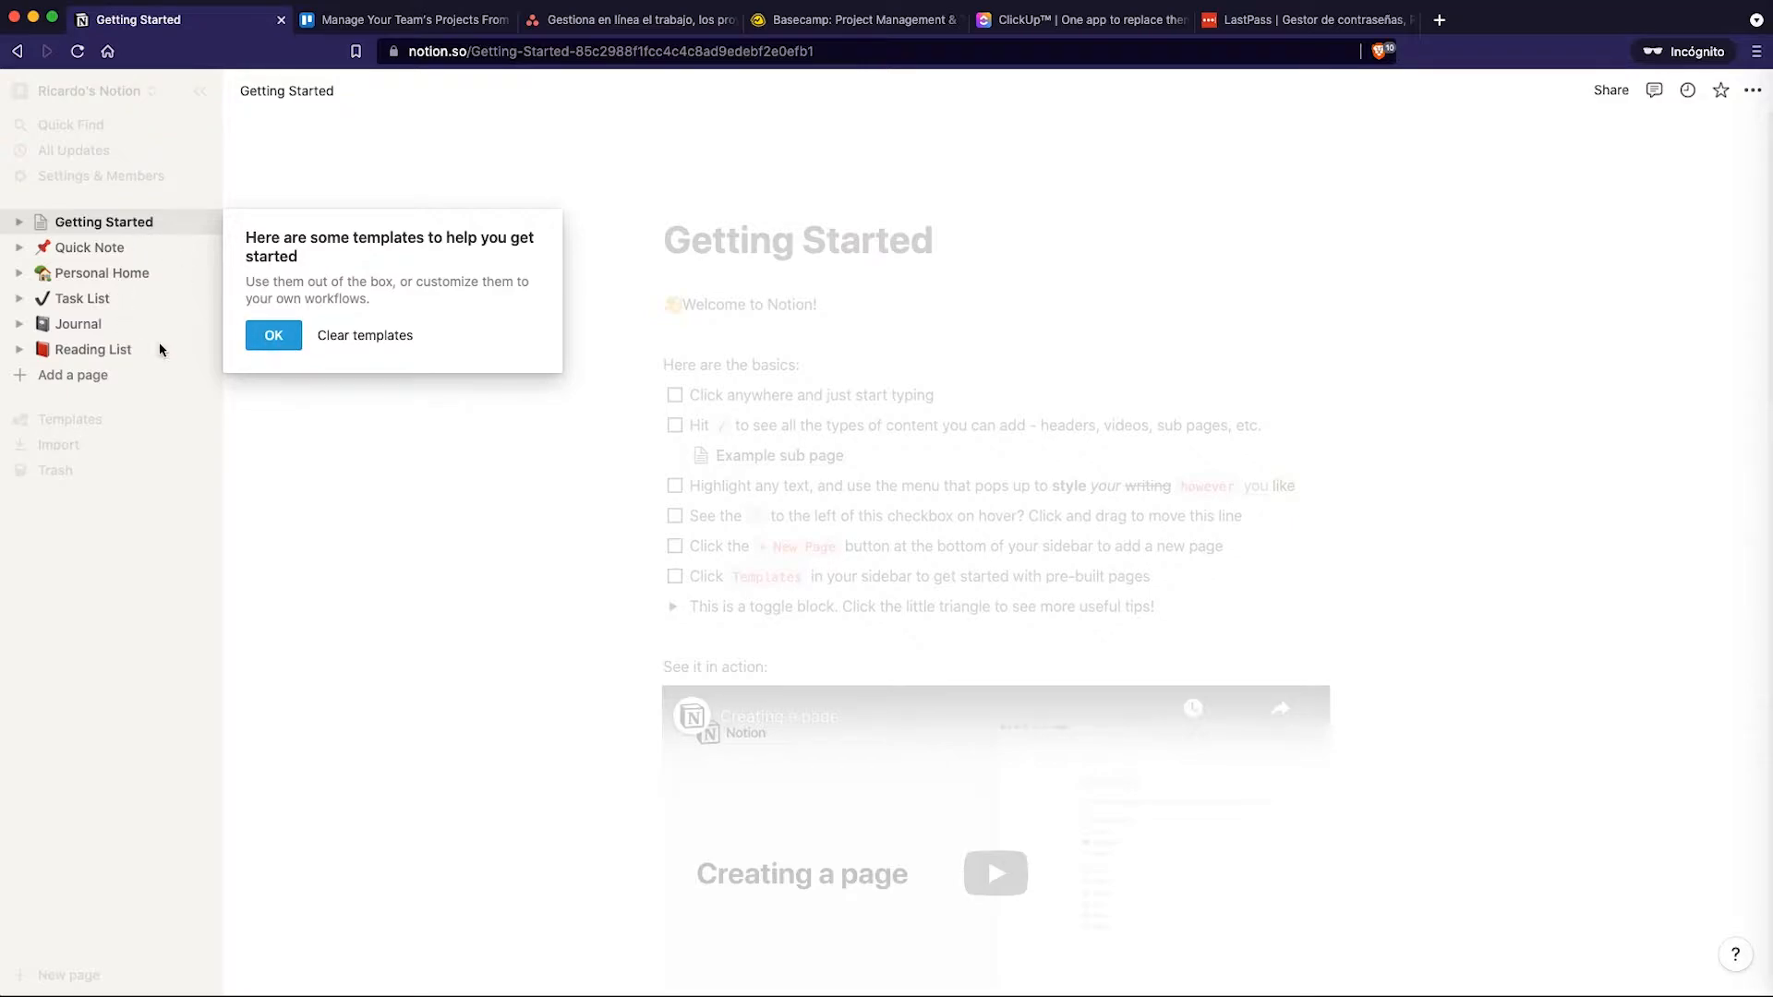
- Dismiss the templates tip and look at the Quick Note and Getting Started pages
left_click(272, 336)
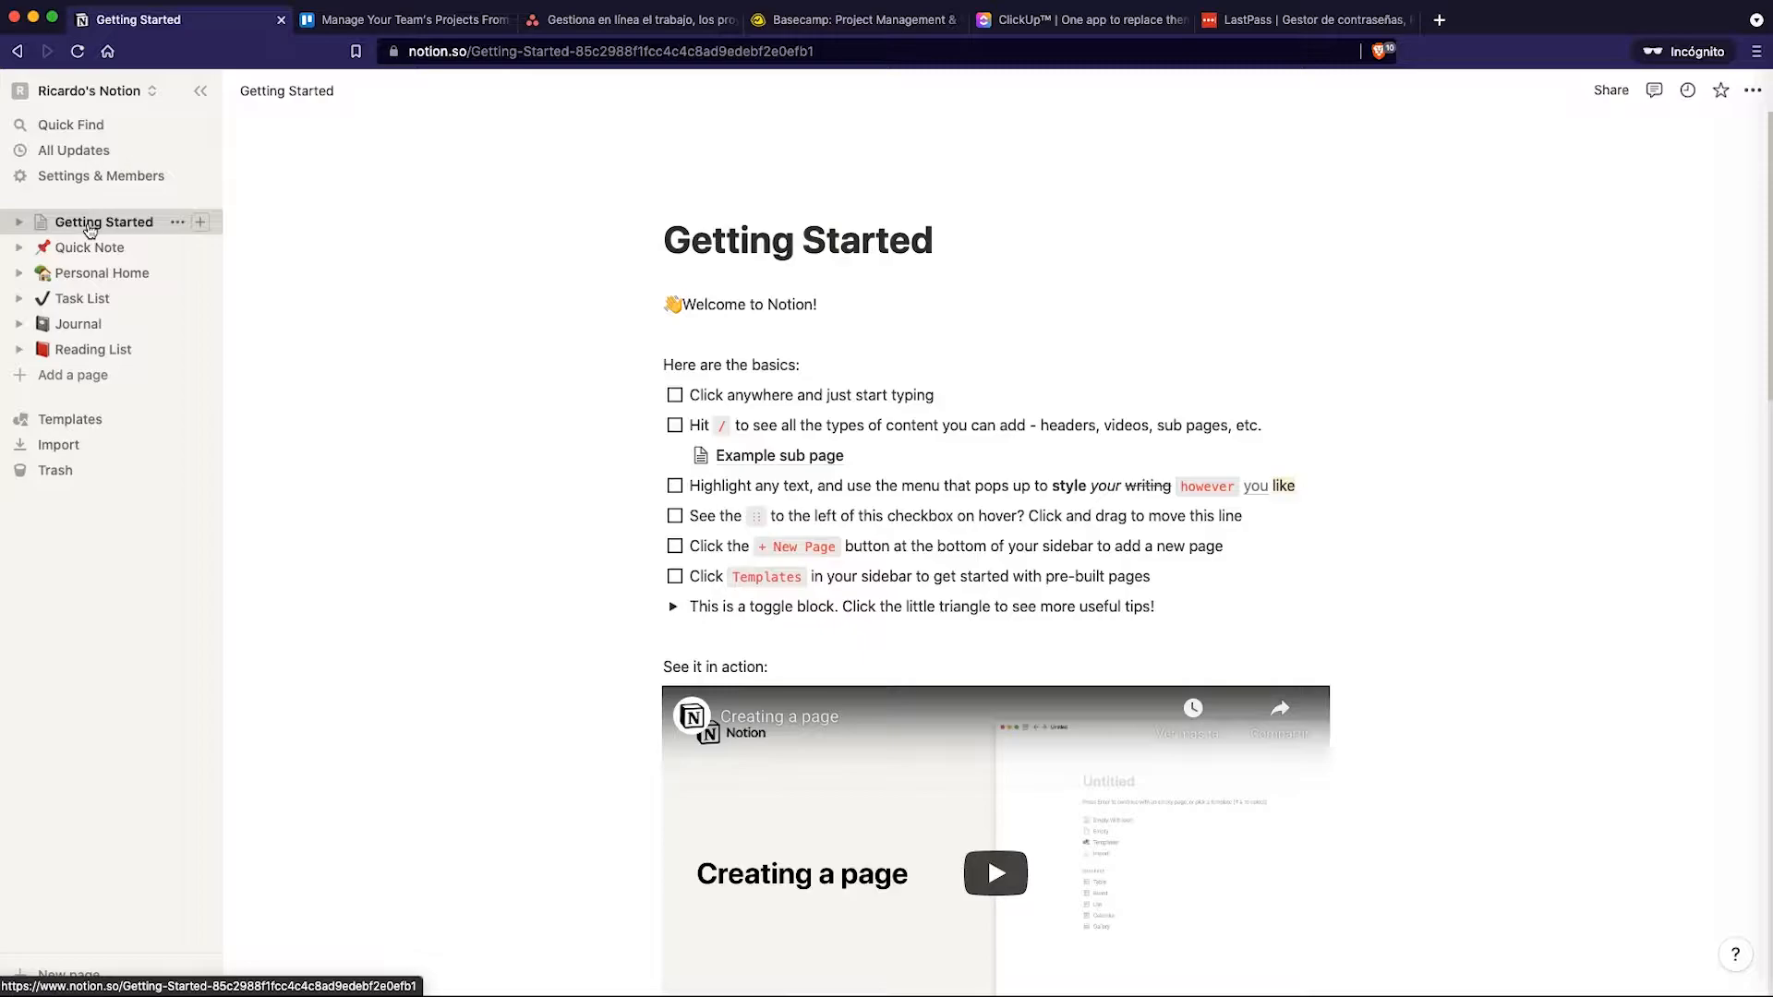
left_click(85, 248)
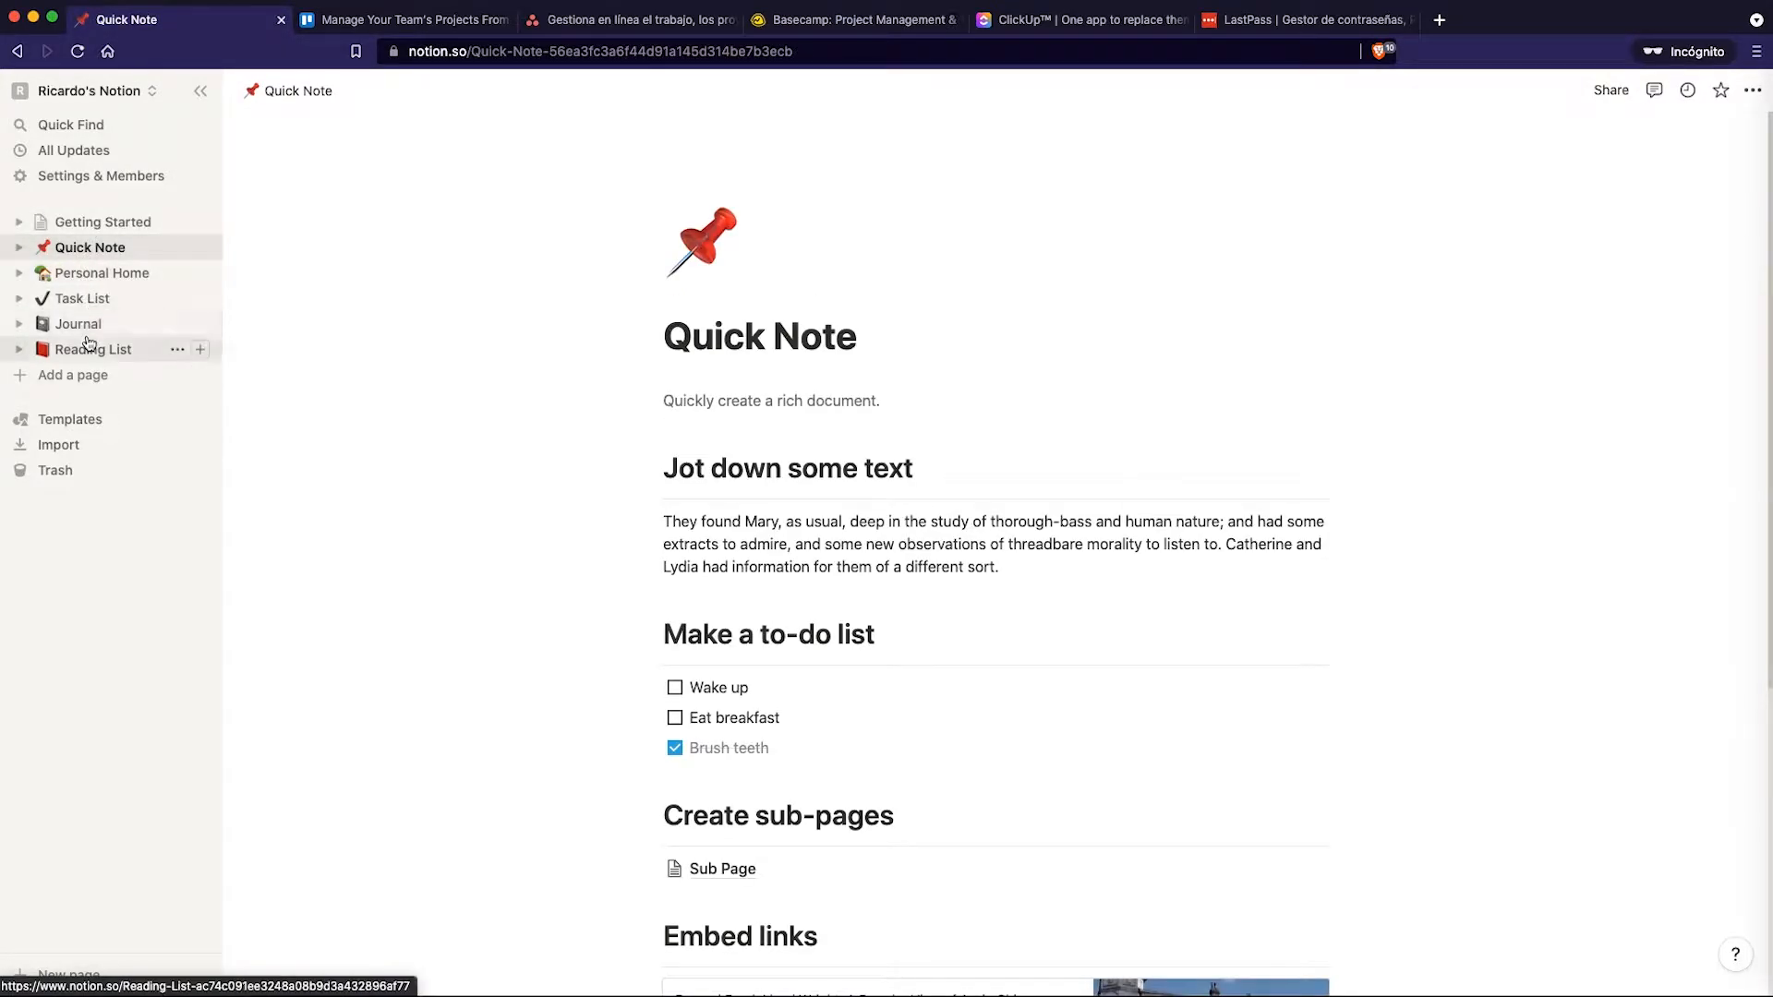
left_click(97, 224)
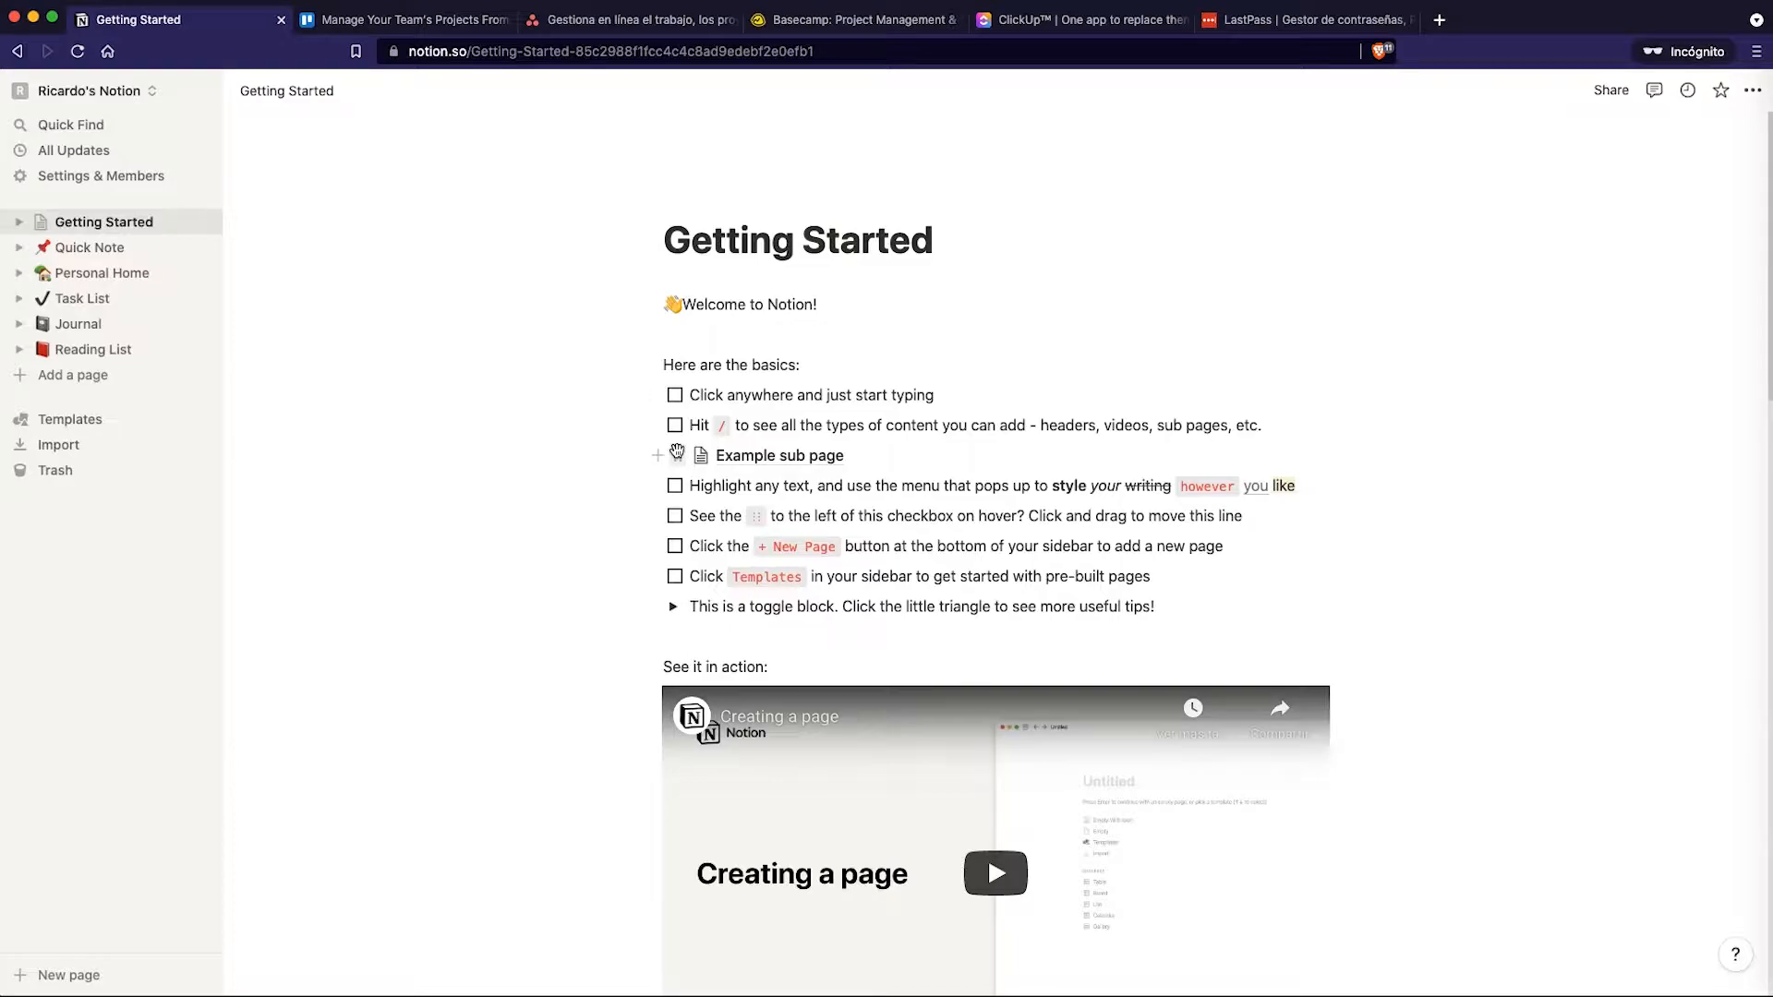
- Delete the Getting Started page from the sidebar
scroll(622, 482, "down", 5)
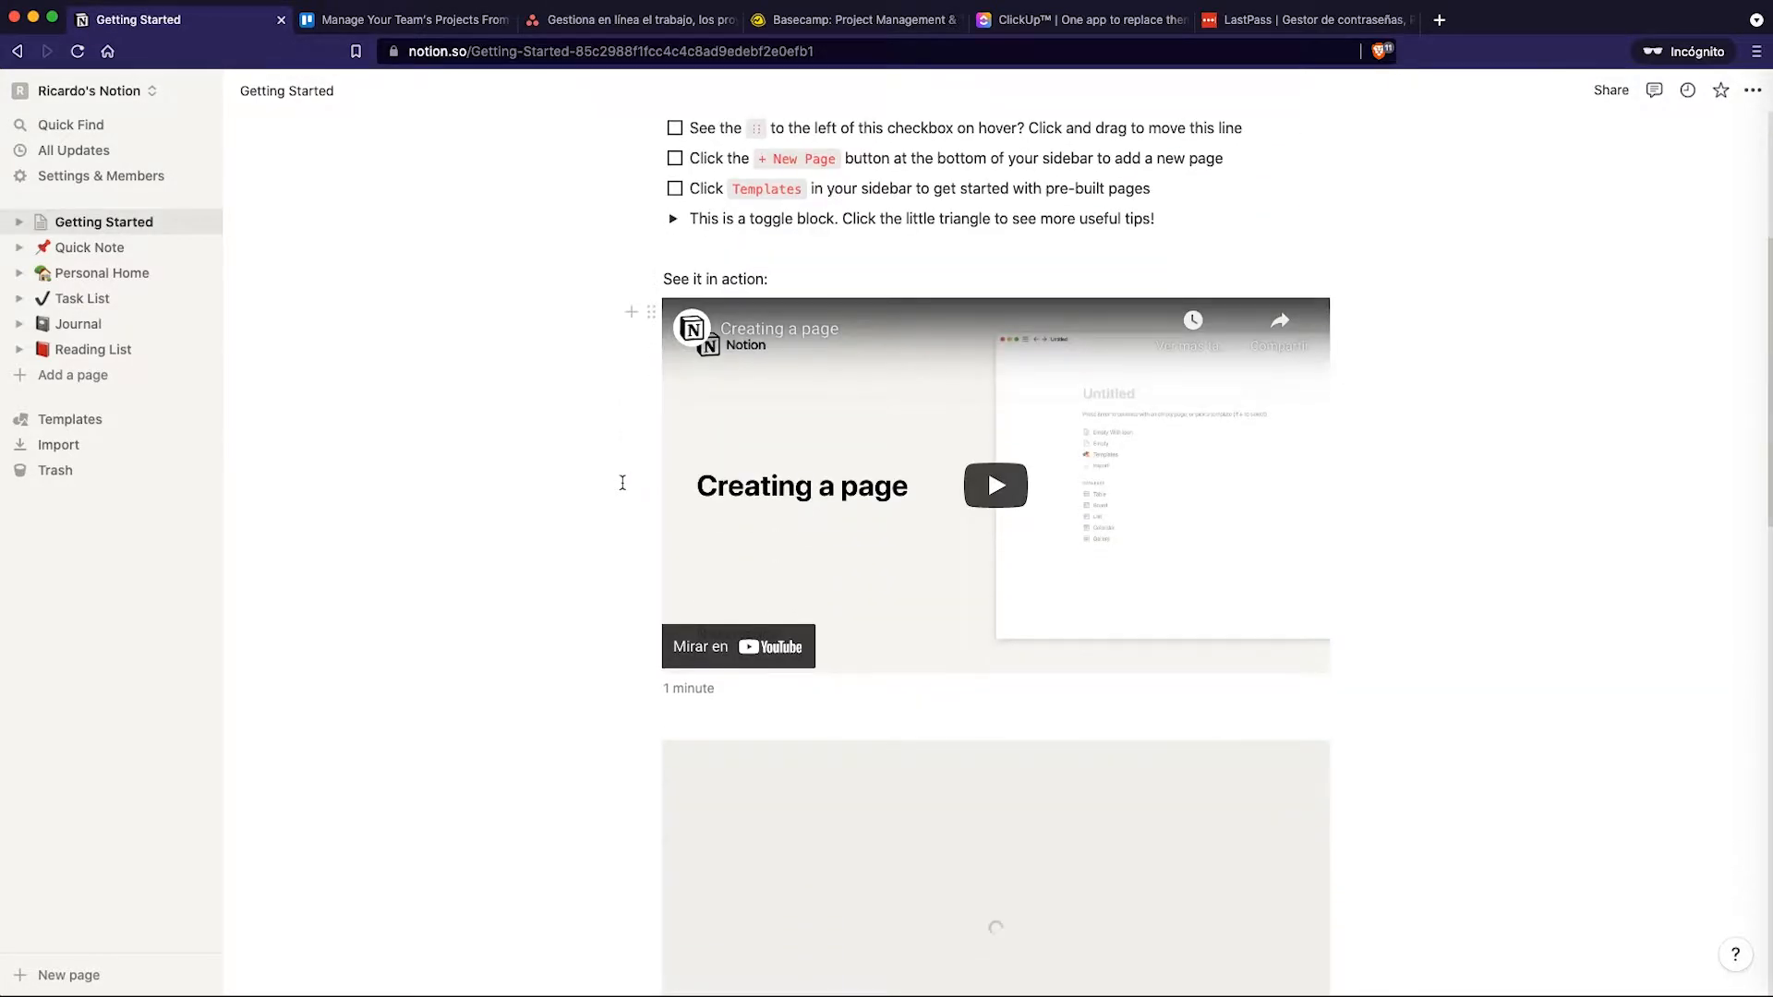
scroll(621, 482, "down", 5)
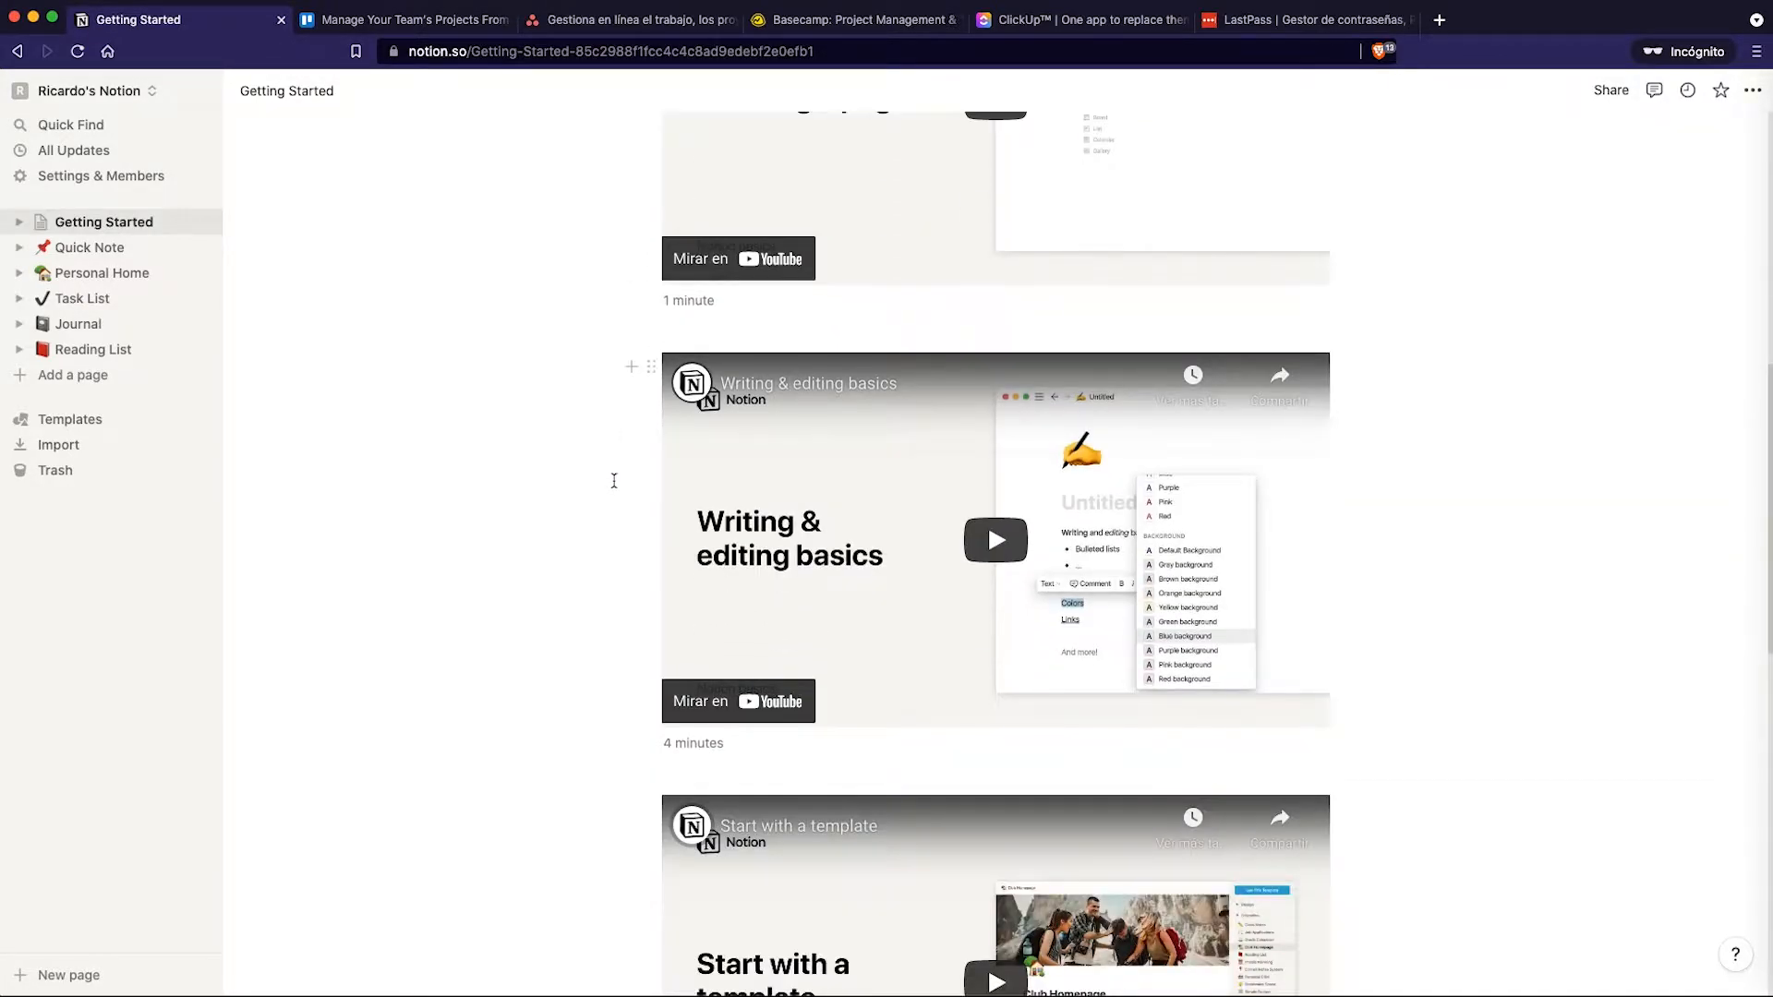
scroll(609, 482, "down", 1)
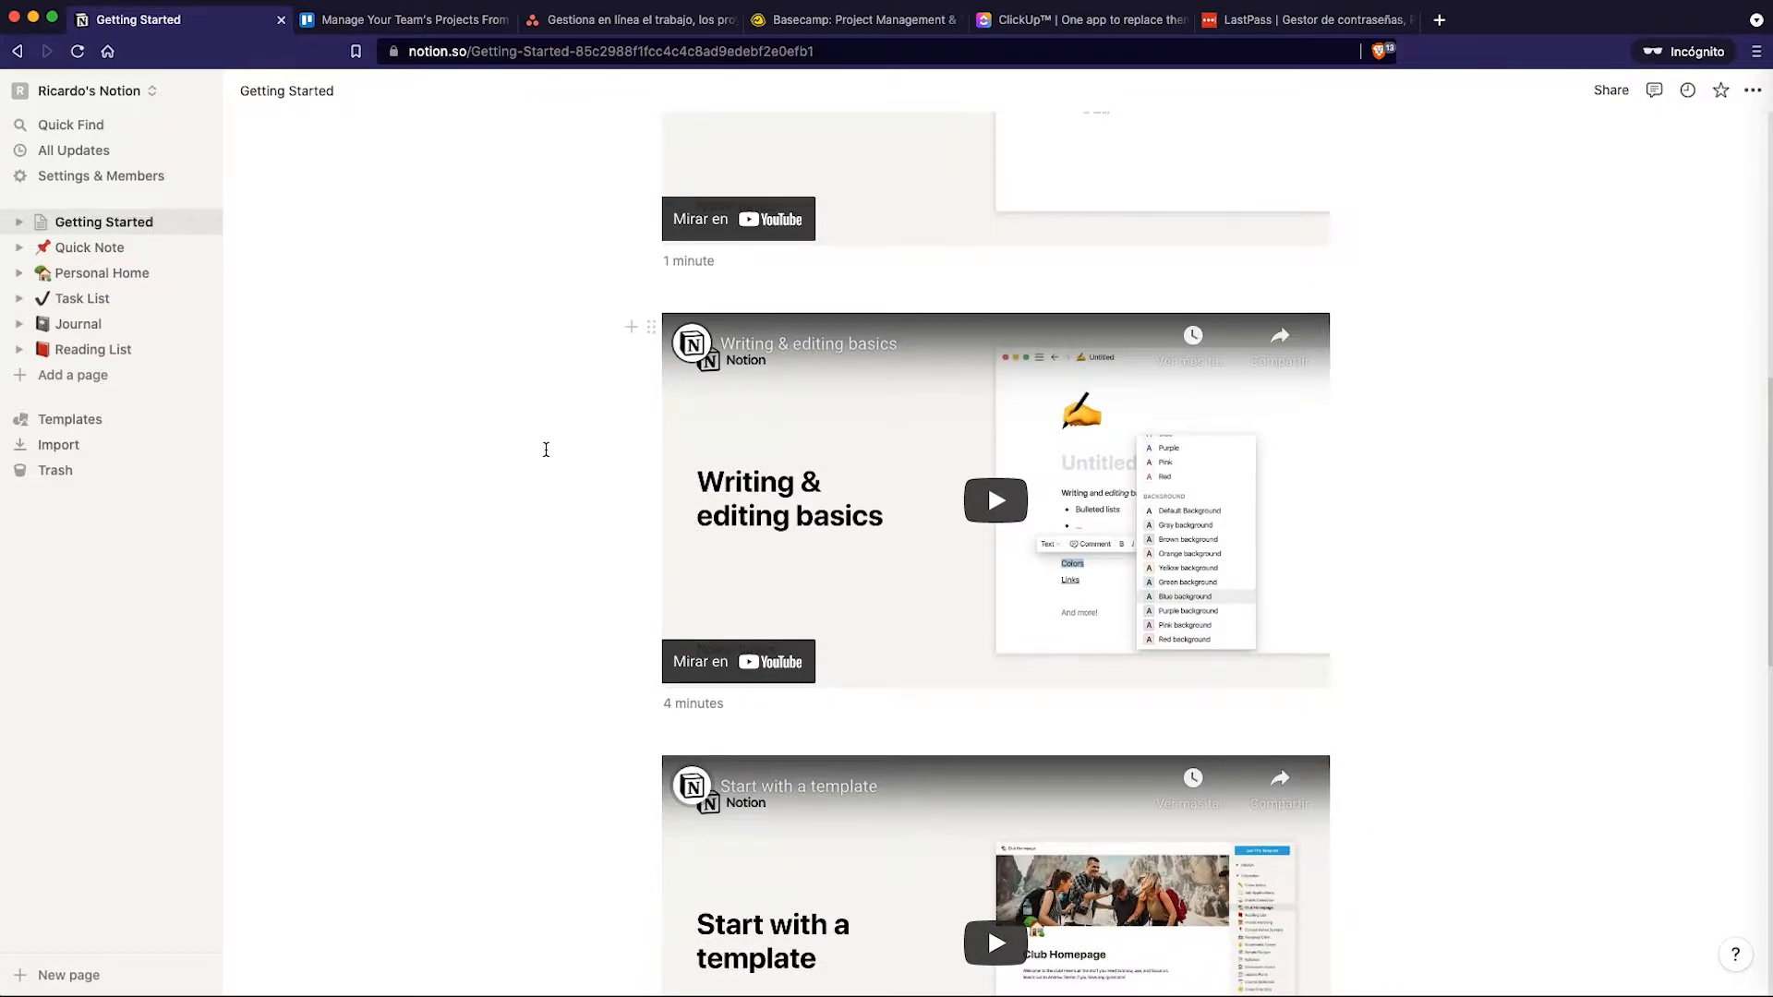
scroll(554, 443, "up", 20)
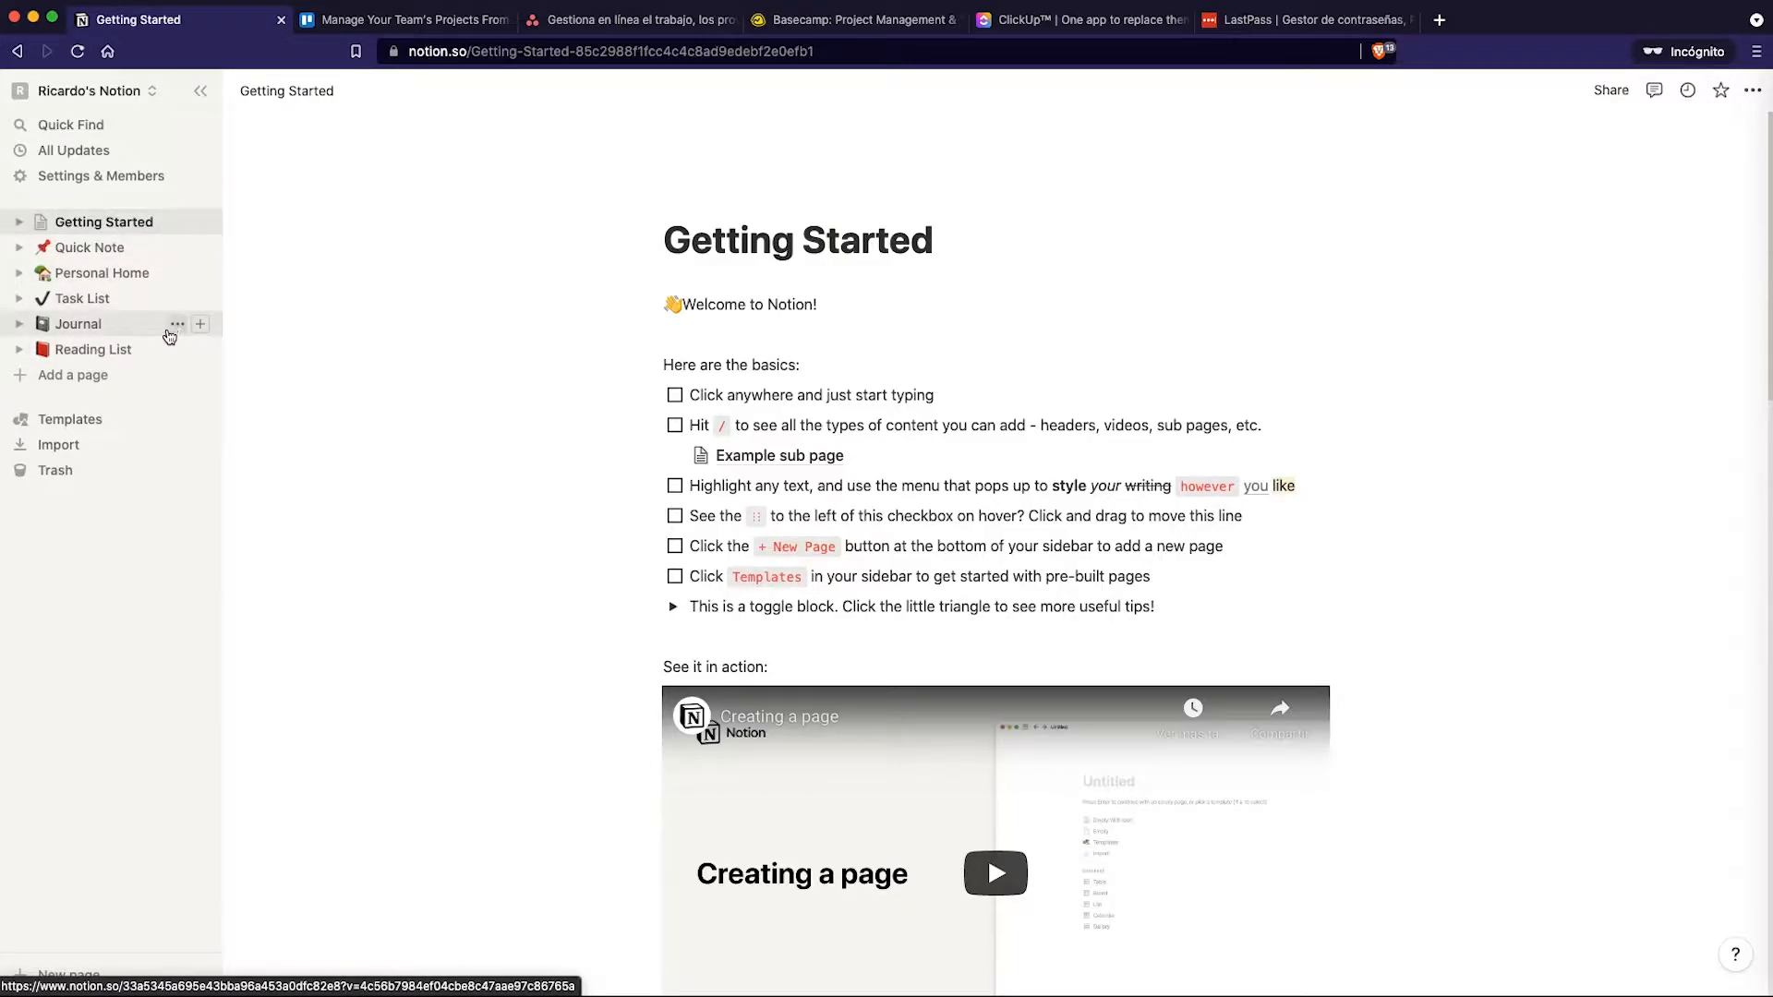
left_click(175, 223)
left_click(221, 241)
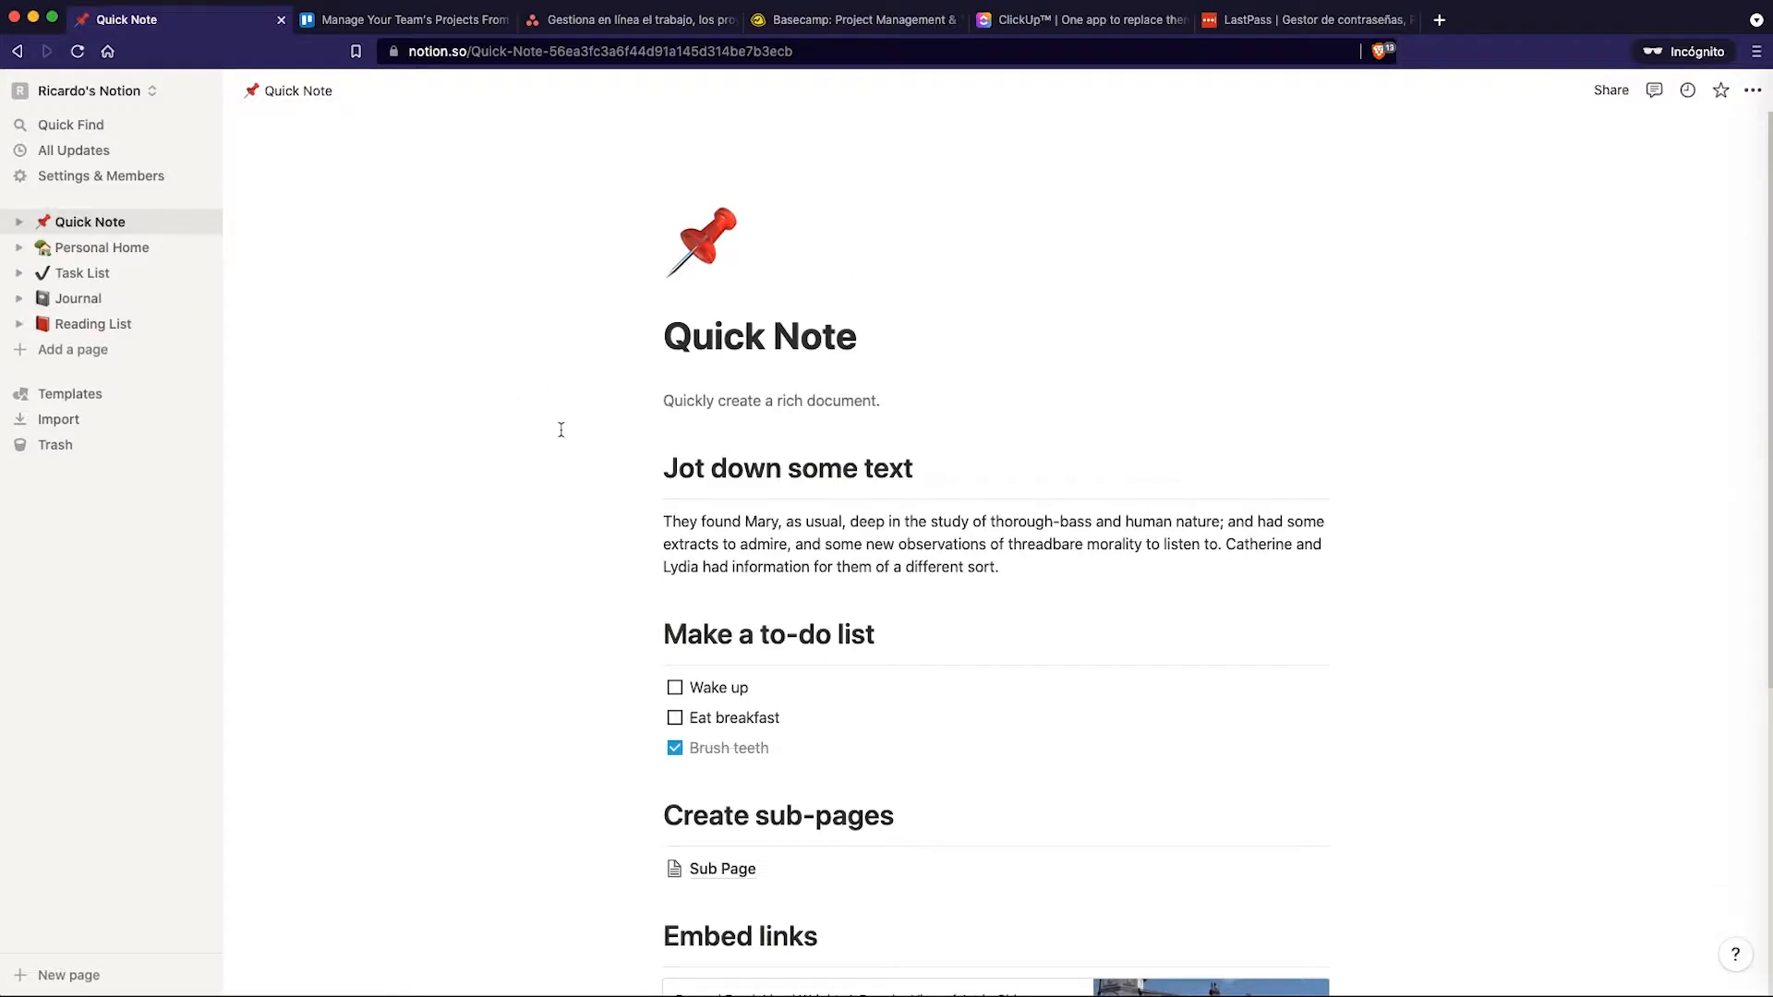
- Keep the Jot down some text heading in place and delete the Make a to-do list heading
scroll(581, 439, "down", 3)
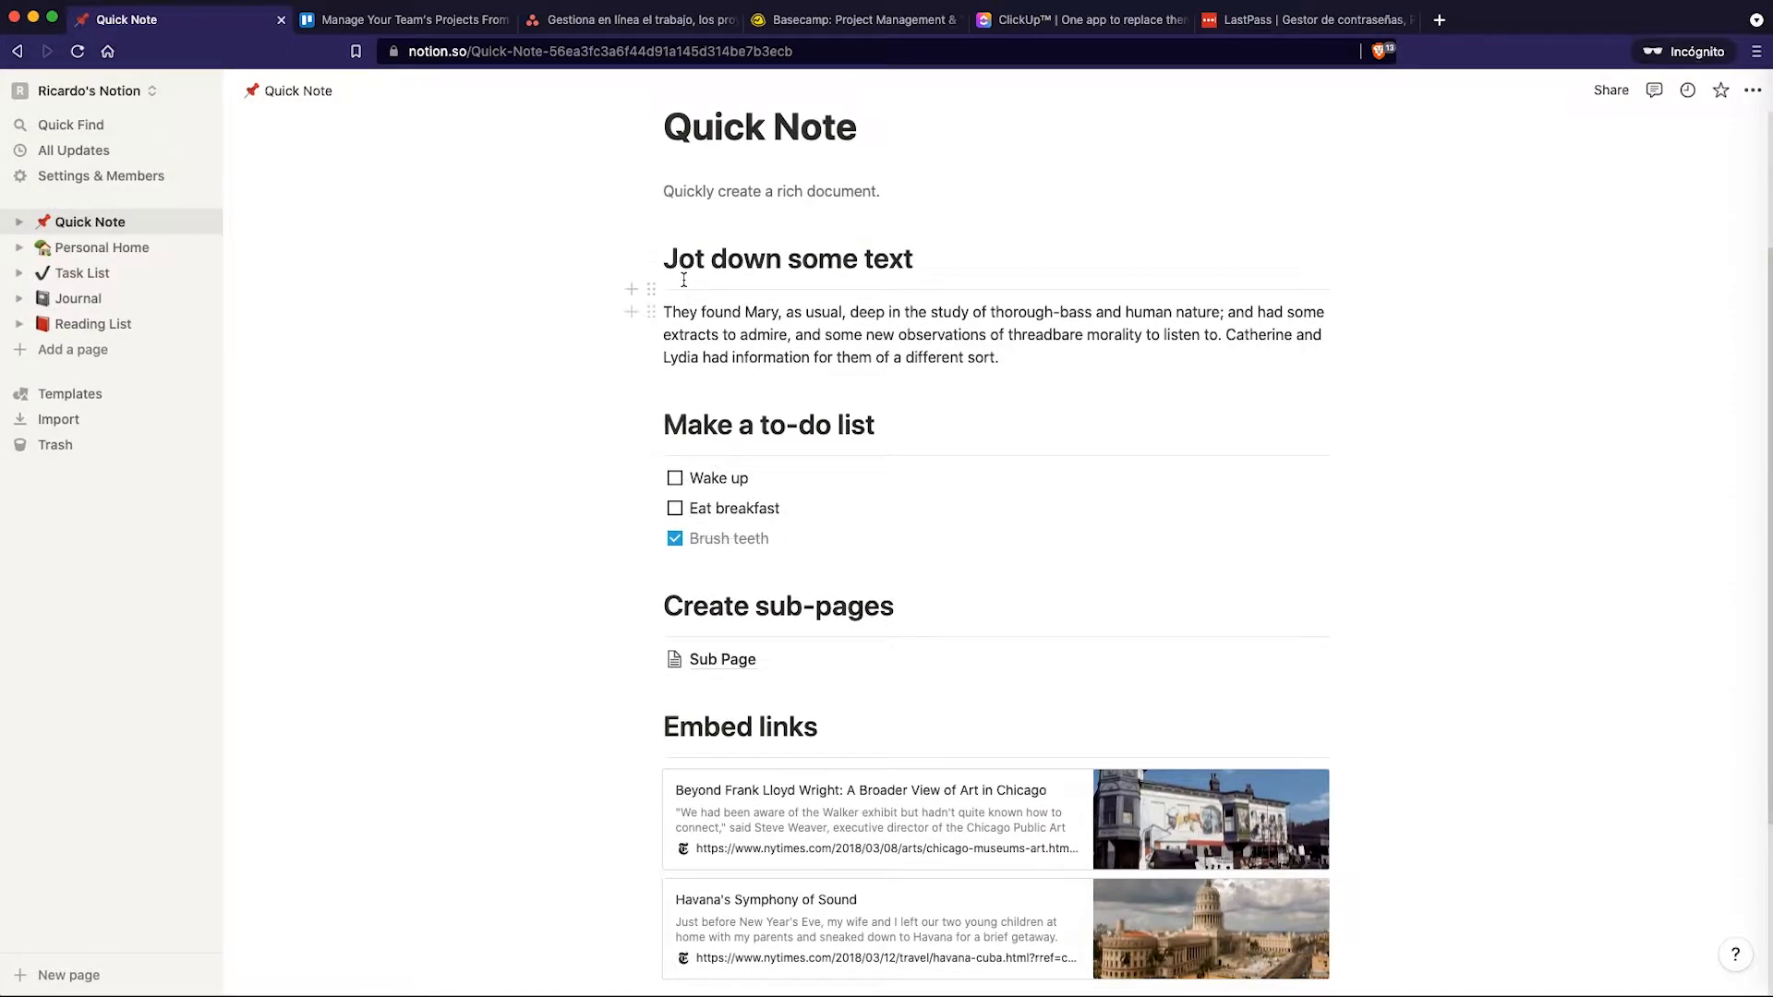
left_click_drag(649, 311, 655, 213)
left_click_drag(651, 334, 646, 218)
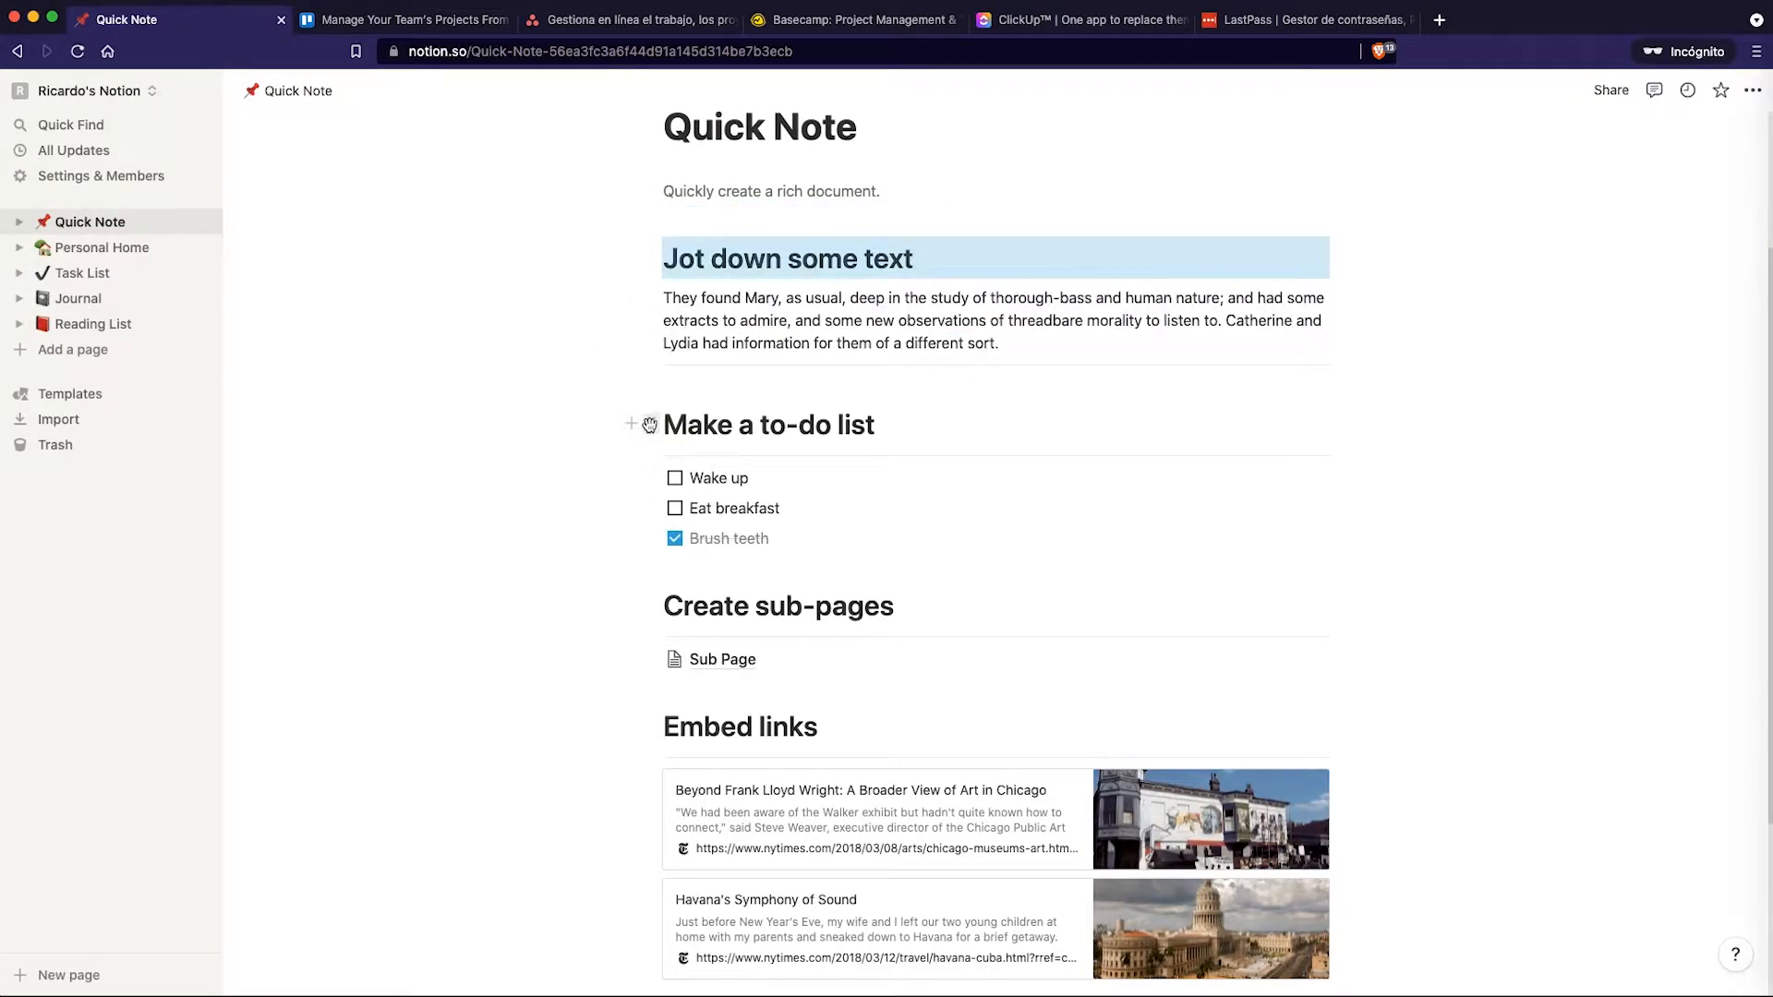
left_click(651, 424)
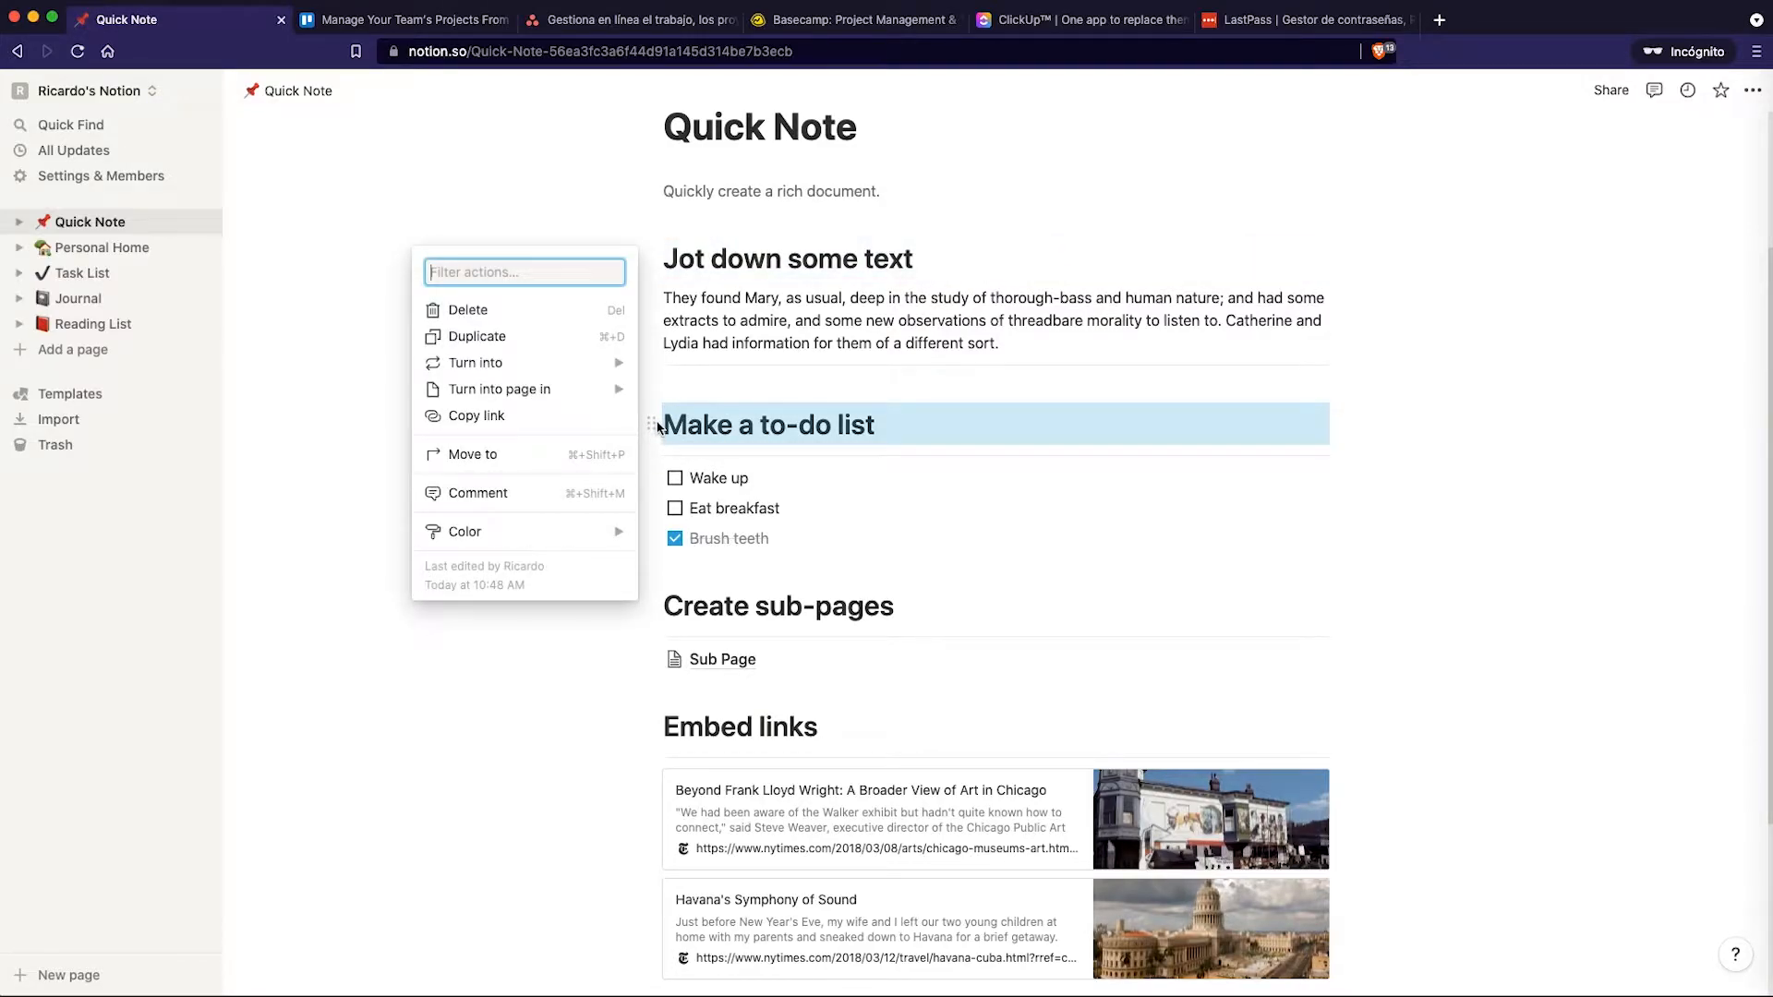
left_click(525, 309)
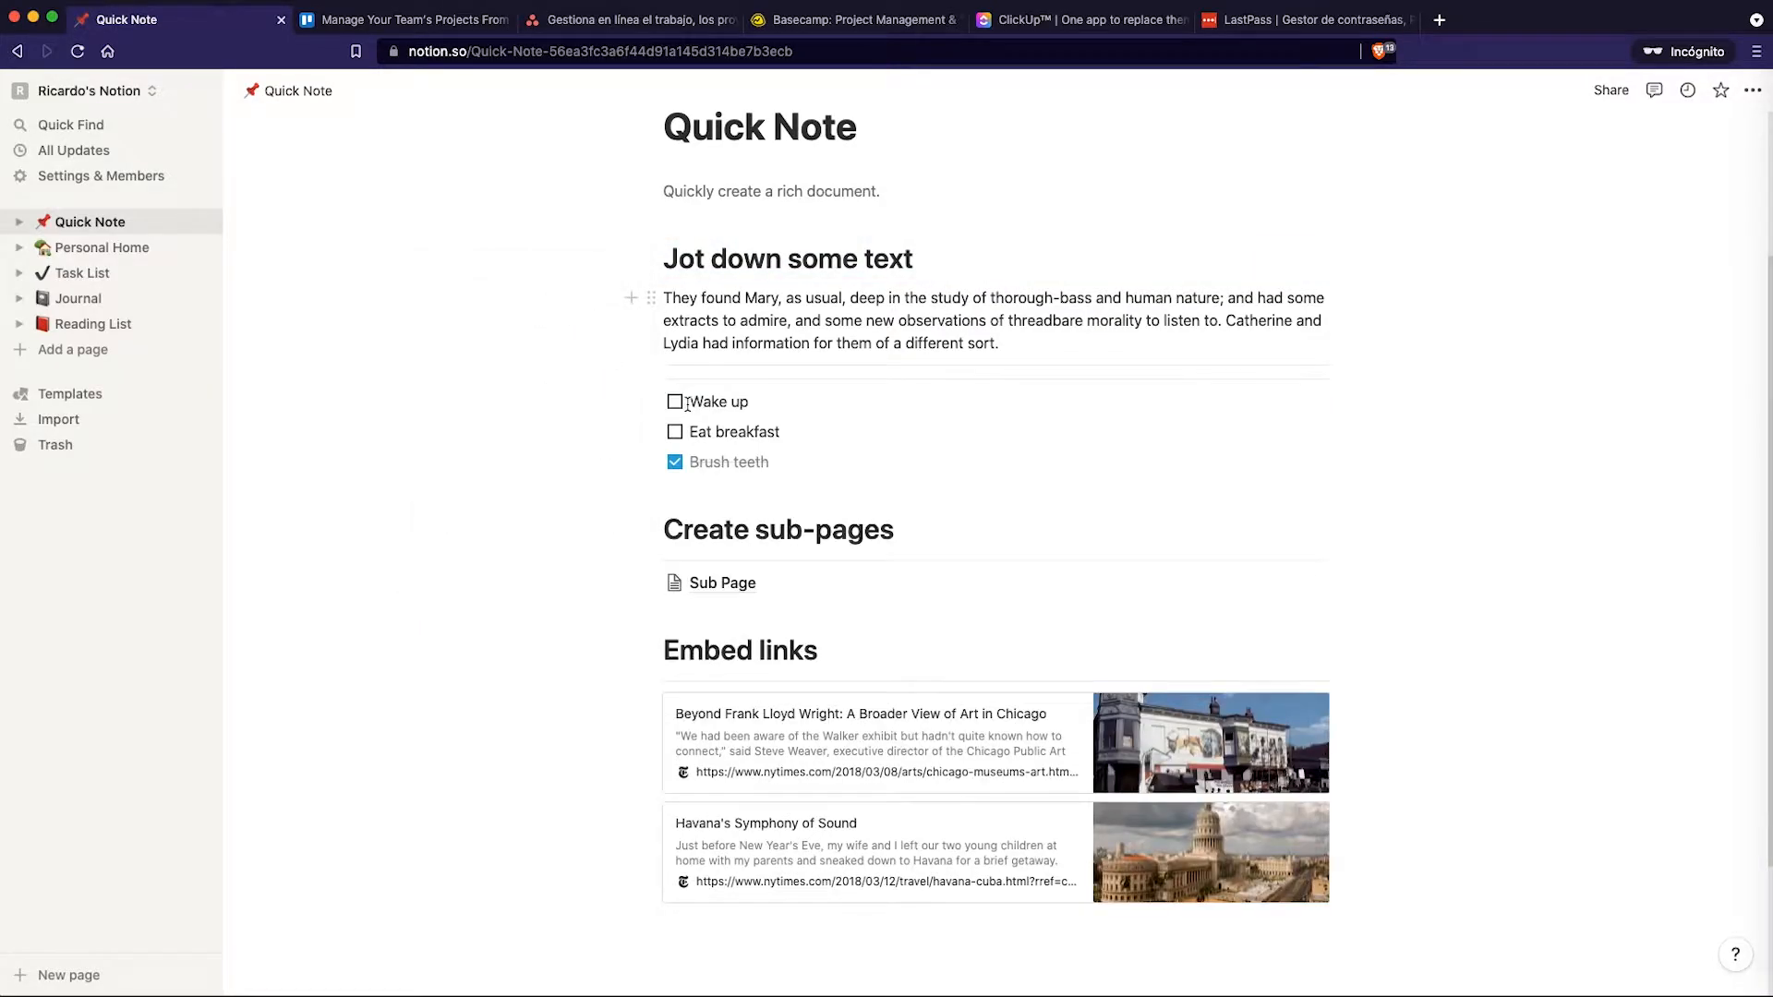
- Leave every to-do unticked, clearing Brush teeth and Eat breakfast
scroll(707, 416, "down", 1)
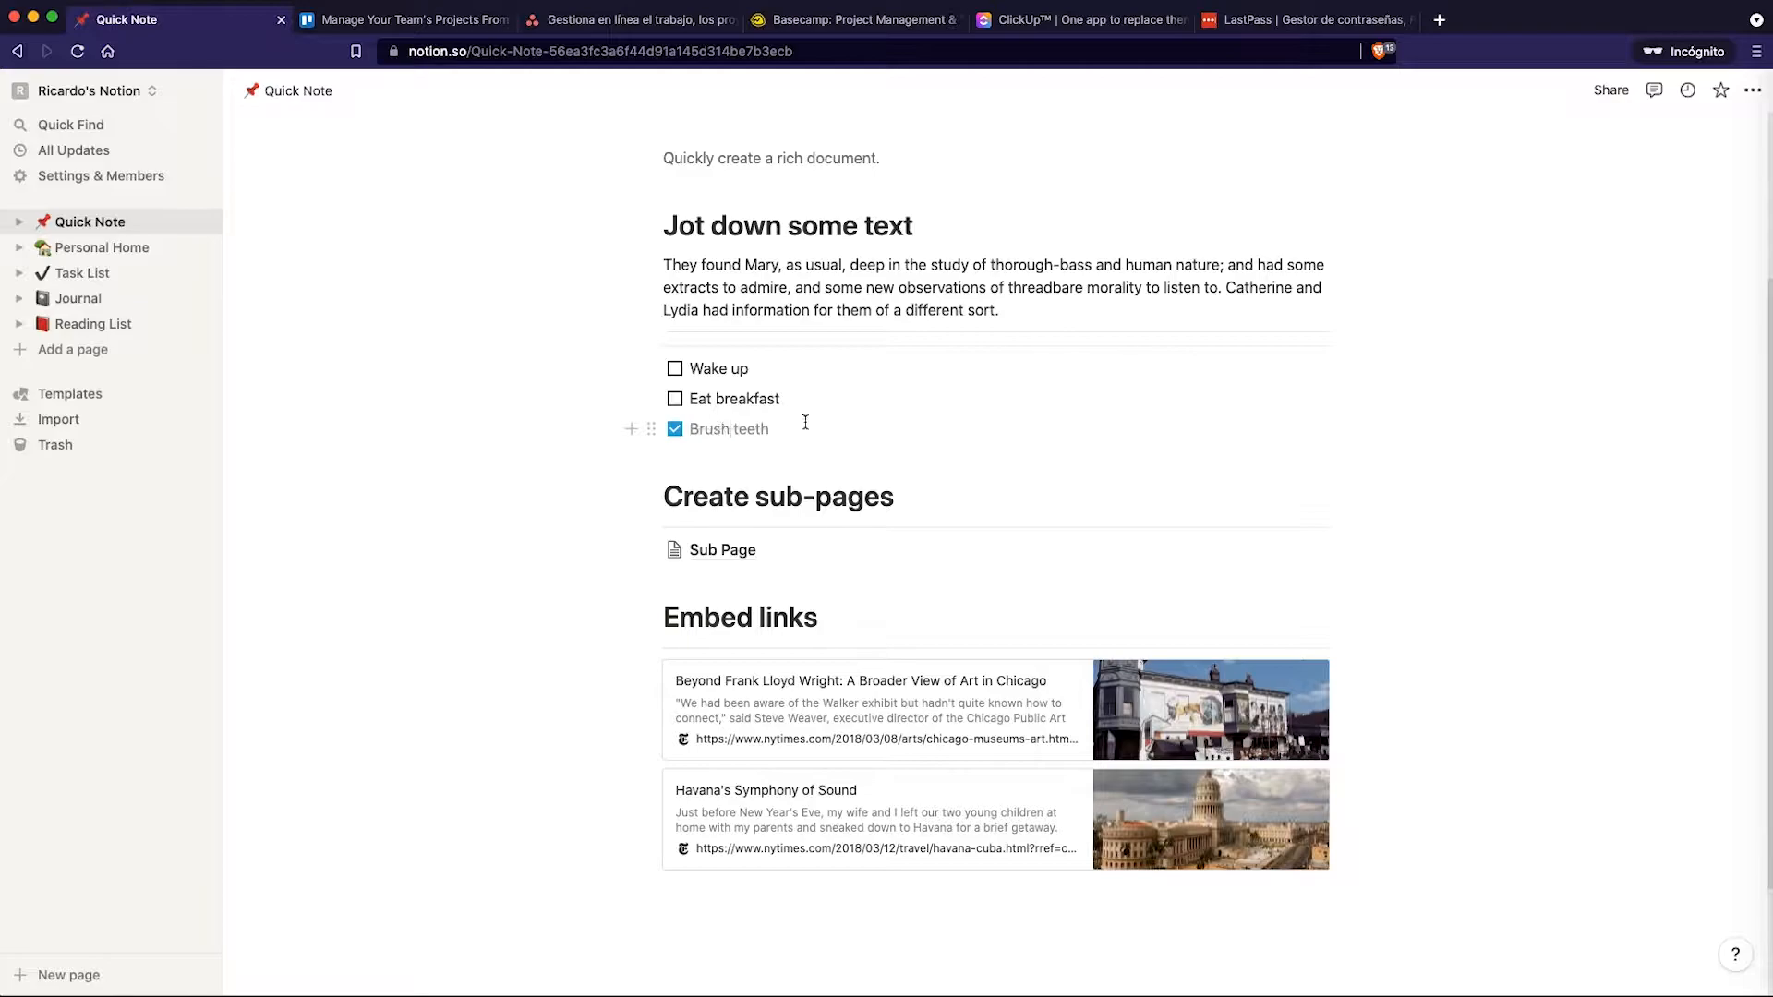
left_click(673, 432)
left_click(675, 432)
left_click(675, 402)
left_click(676, 404)
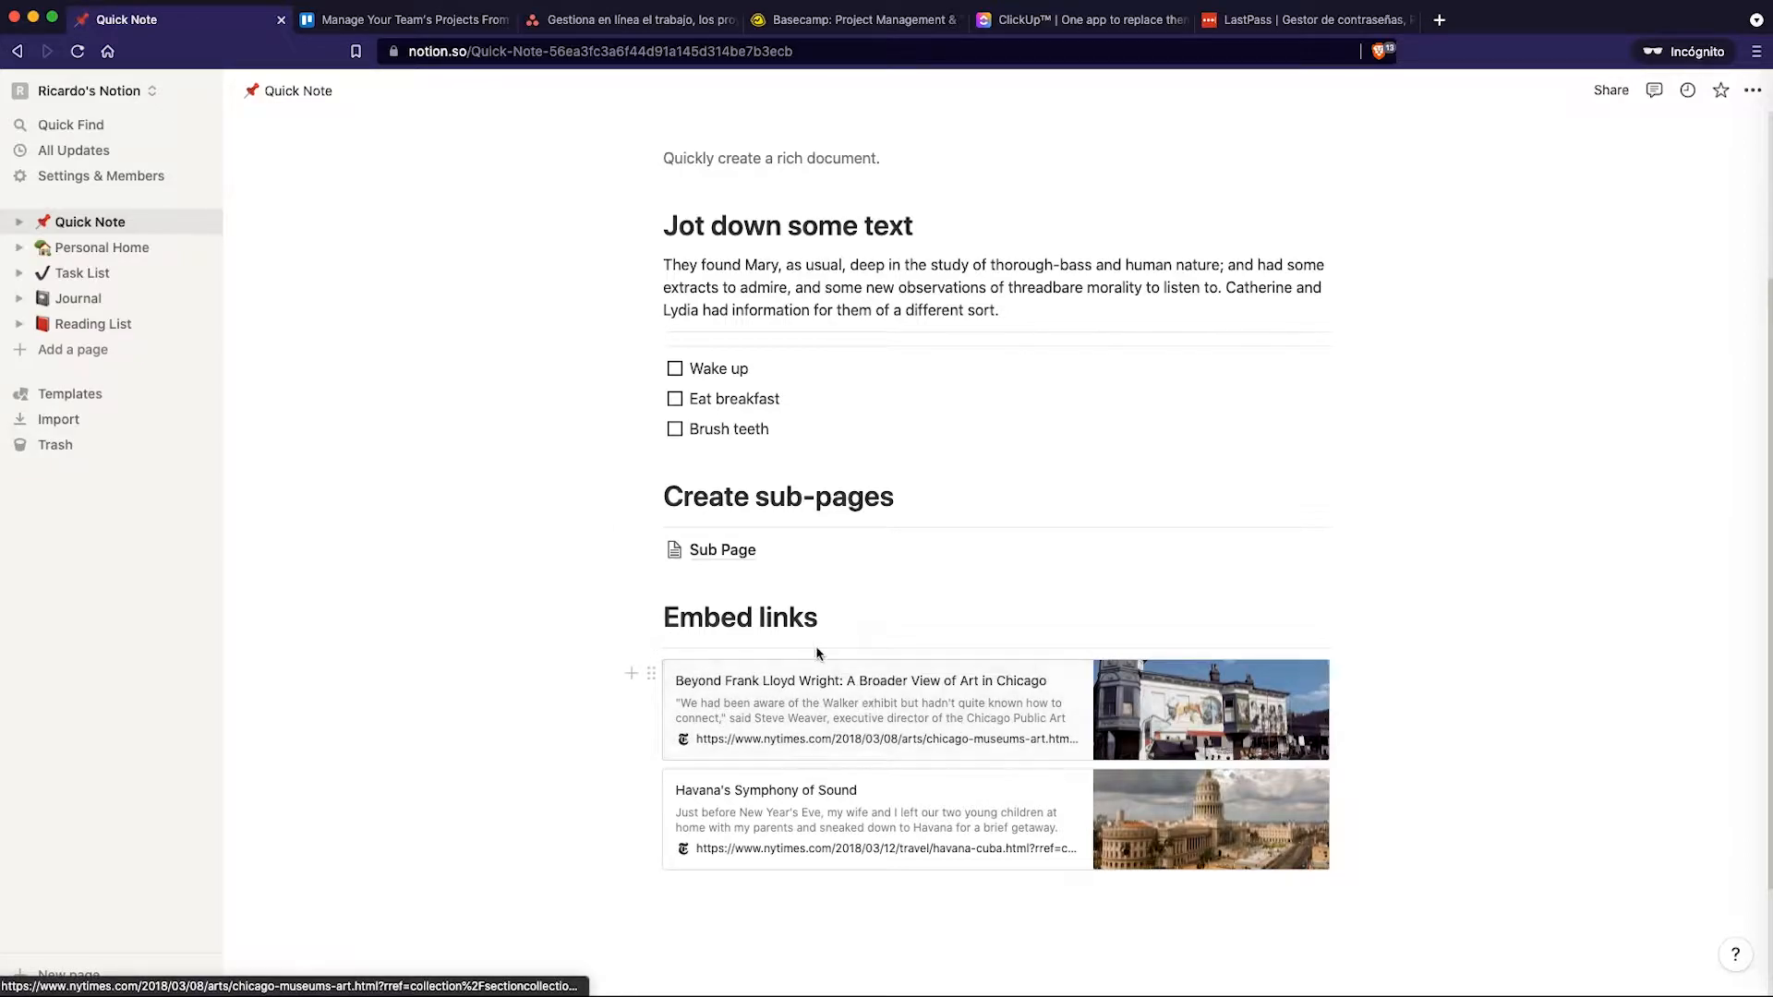
- Visit the Sub Page, return to Quick Note, then go to Personal Home
left_click(748, 557)
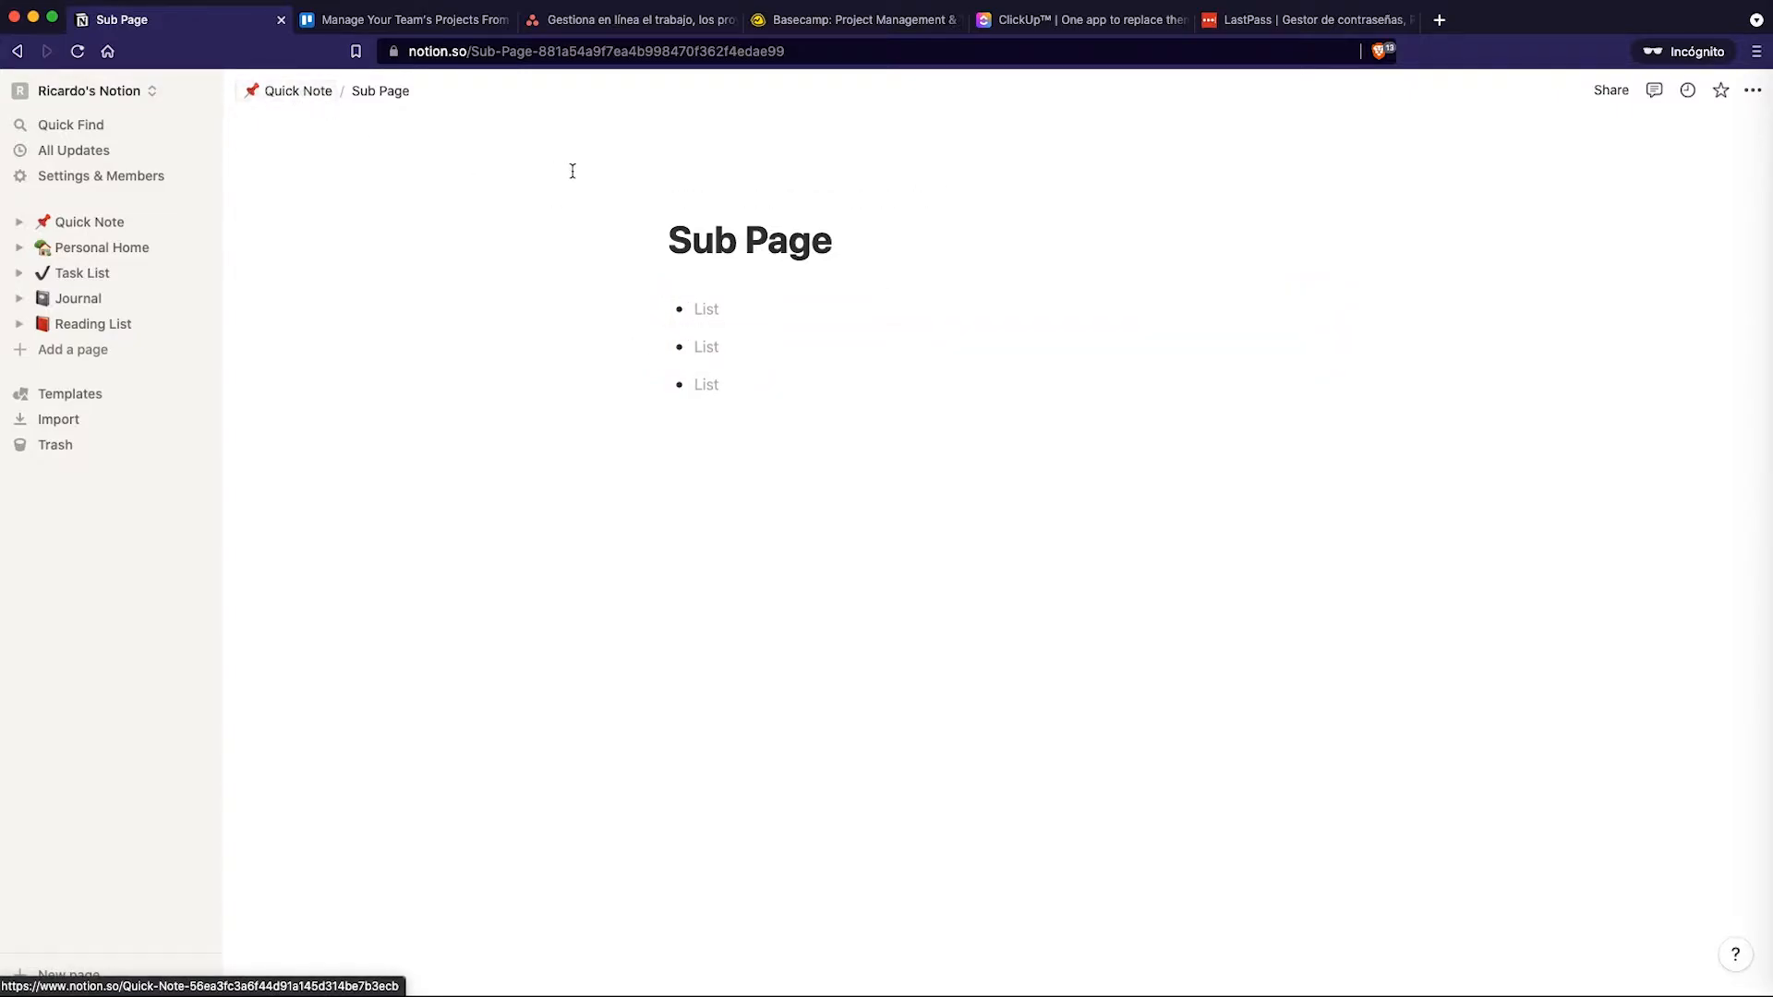
left_click(282, 91)
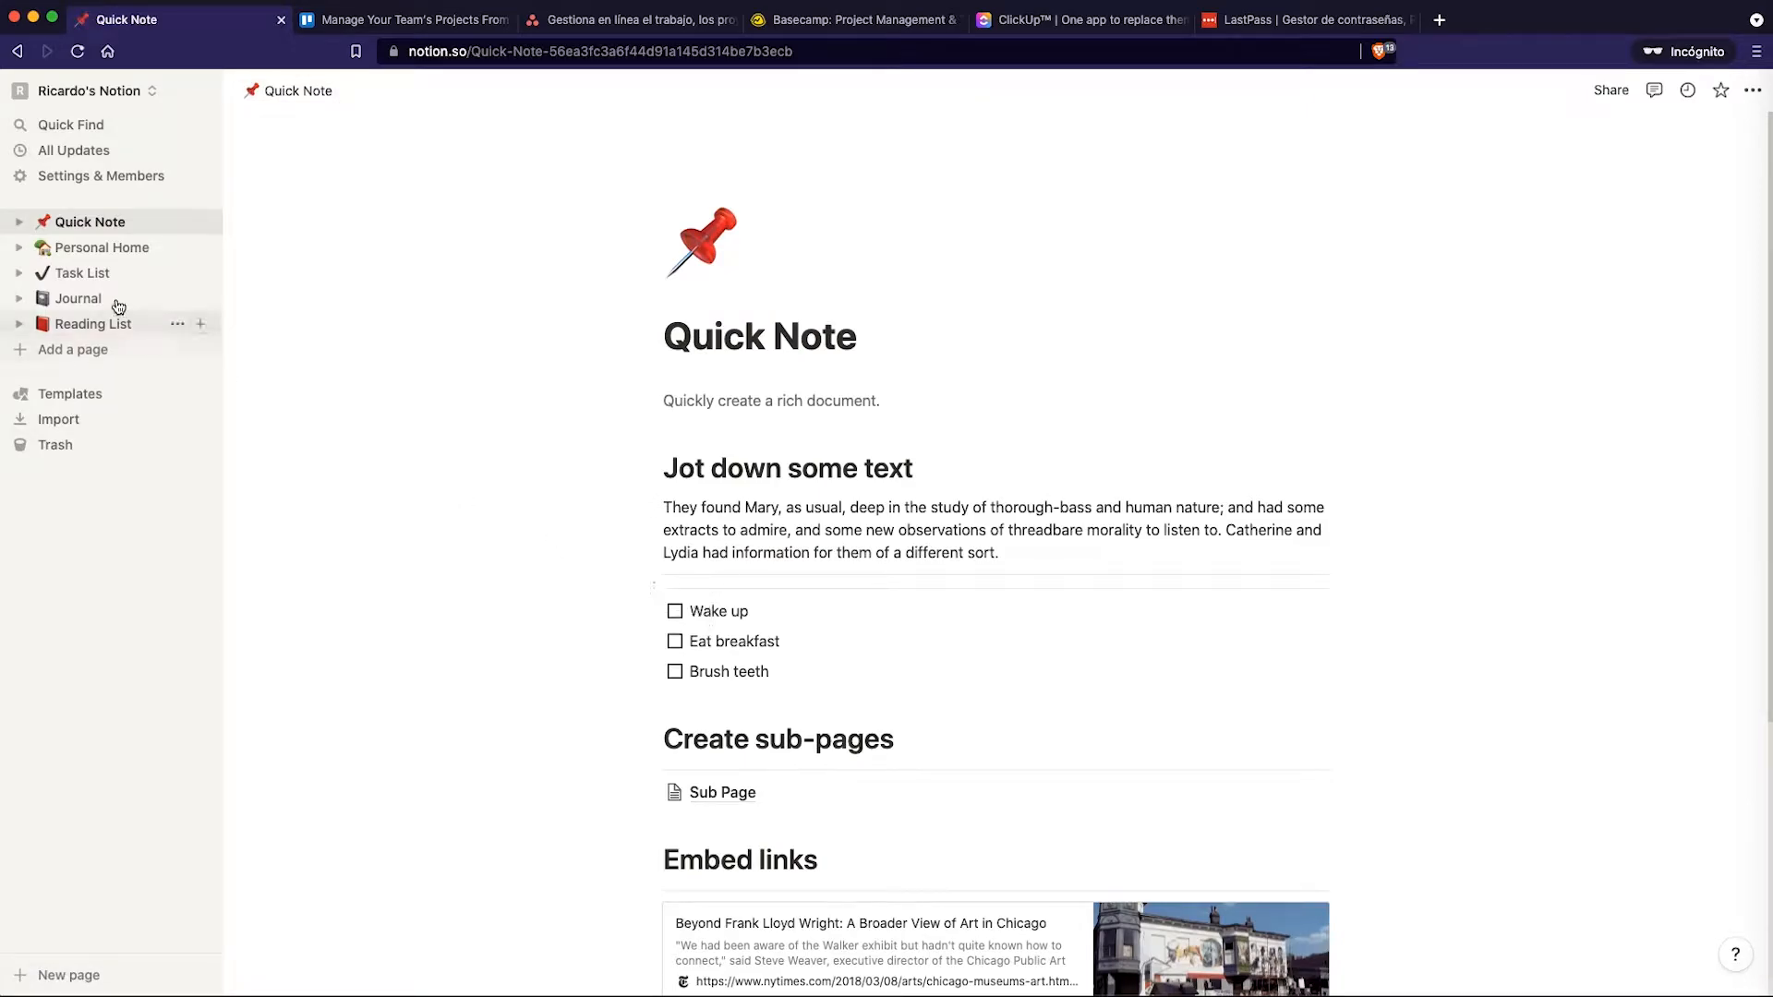
left_click(119, 250)
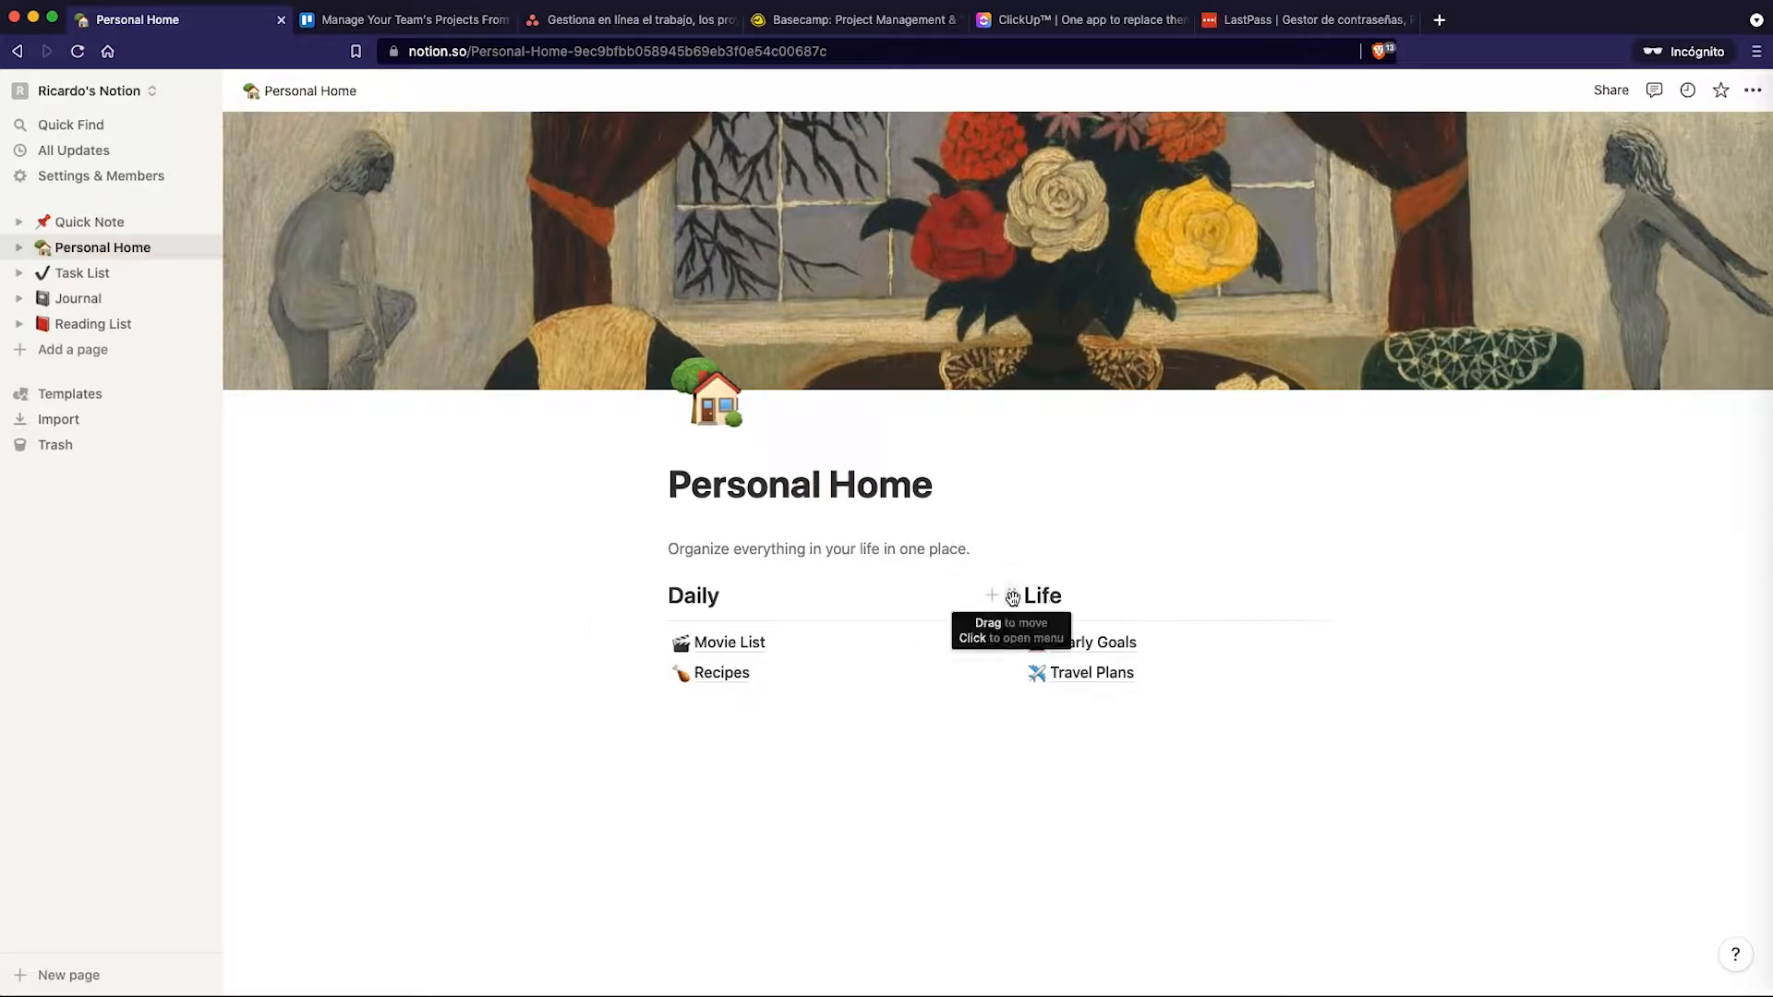
- Drag the Recipes link into its own column next to Life, then go to the Task List board
left_click(655, 672)
left_click_drag(655, 672, 997, 633)
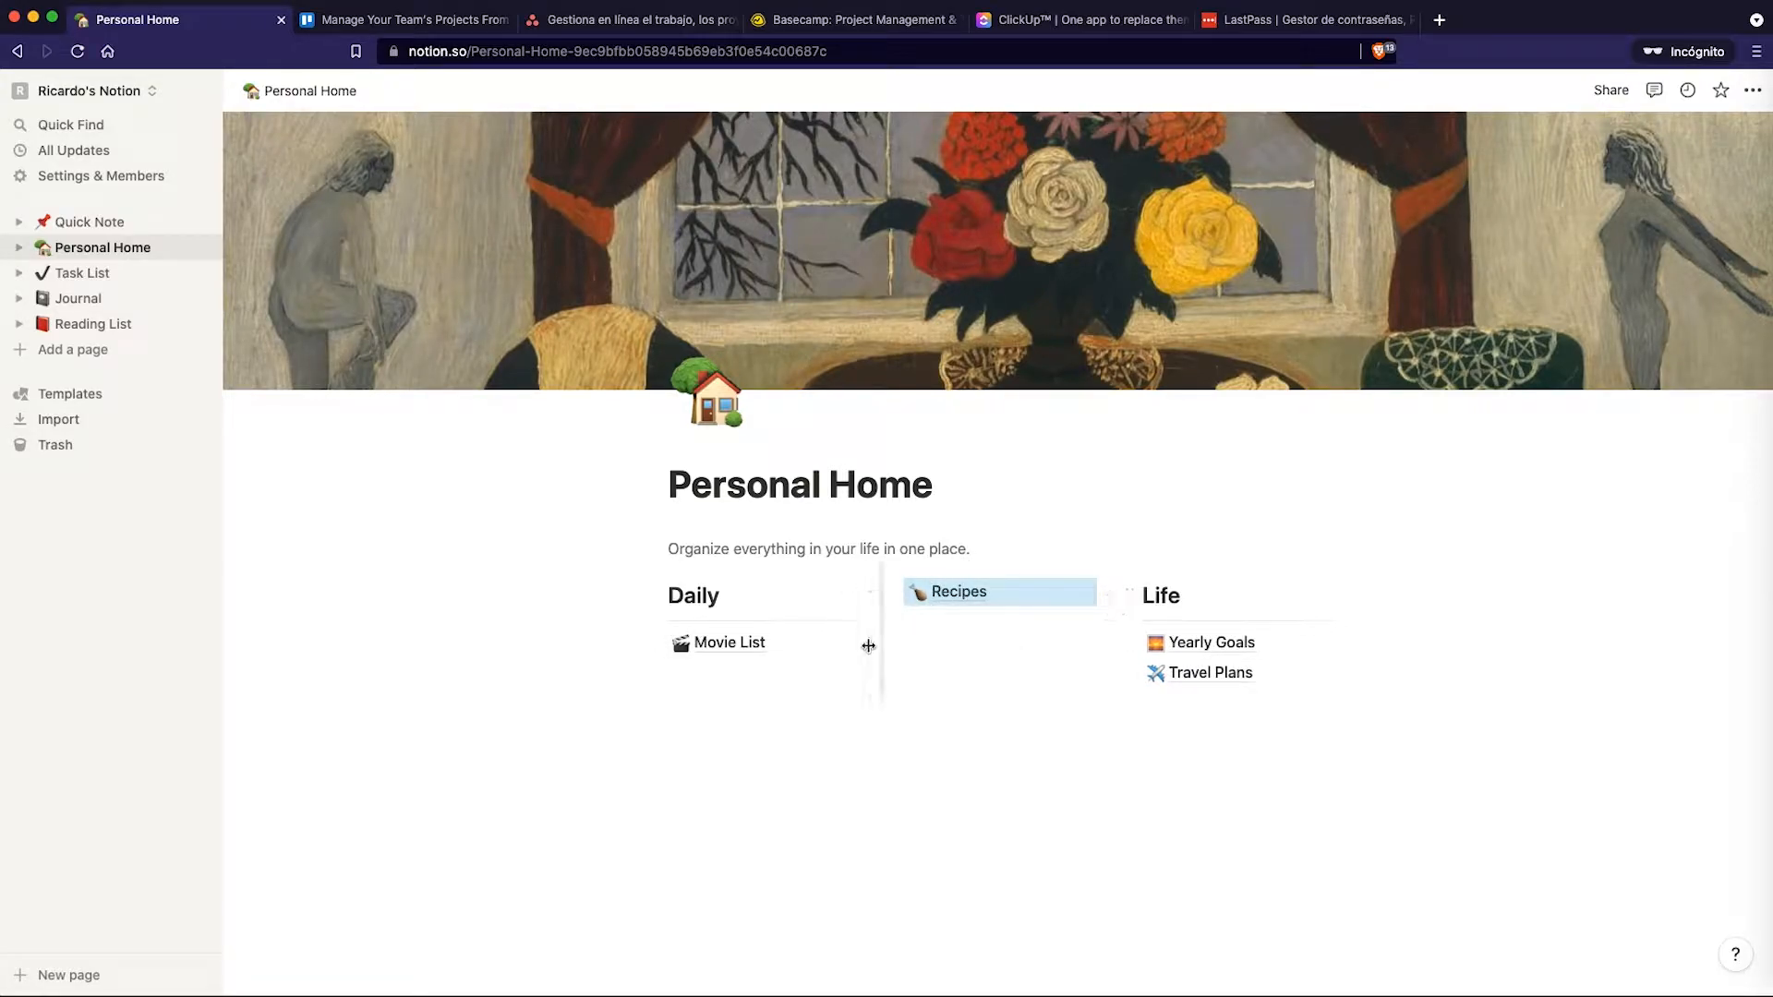
left_click(100, 276)
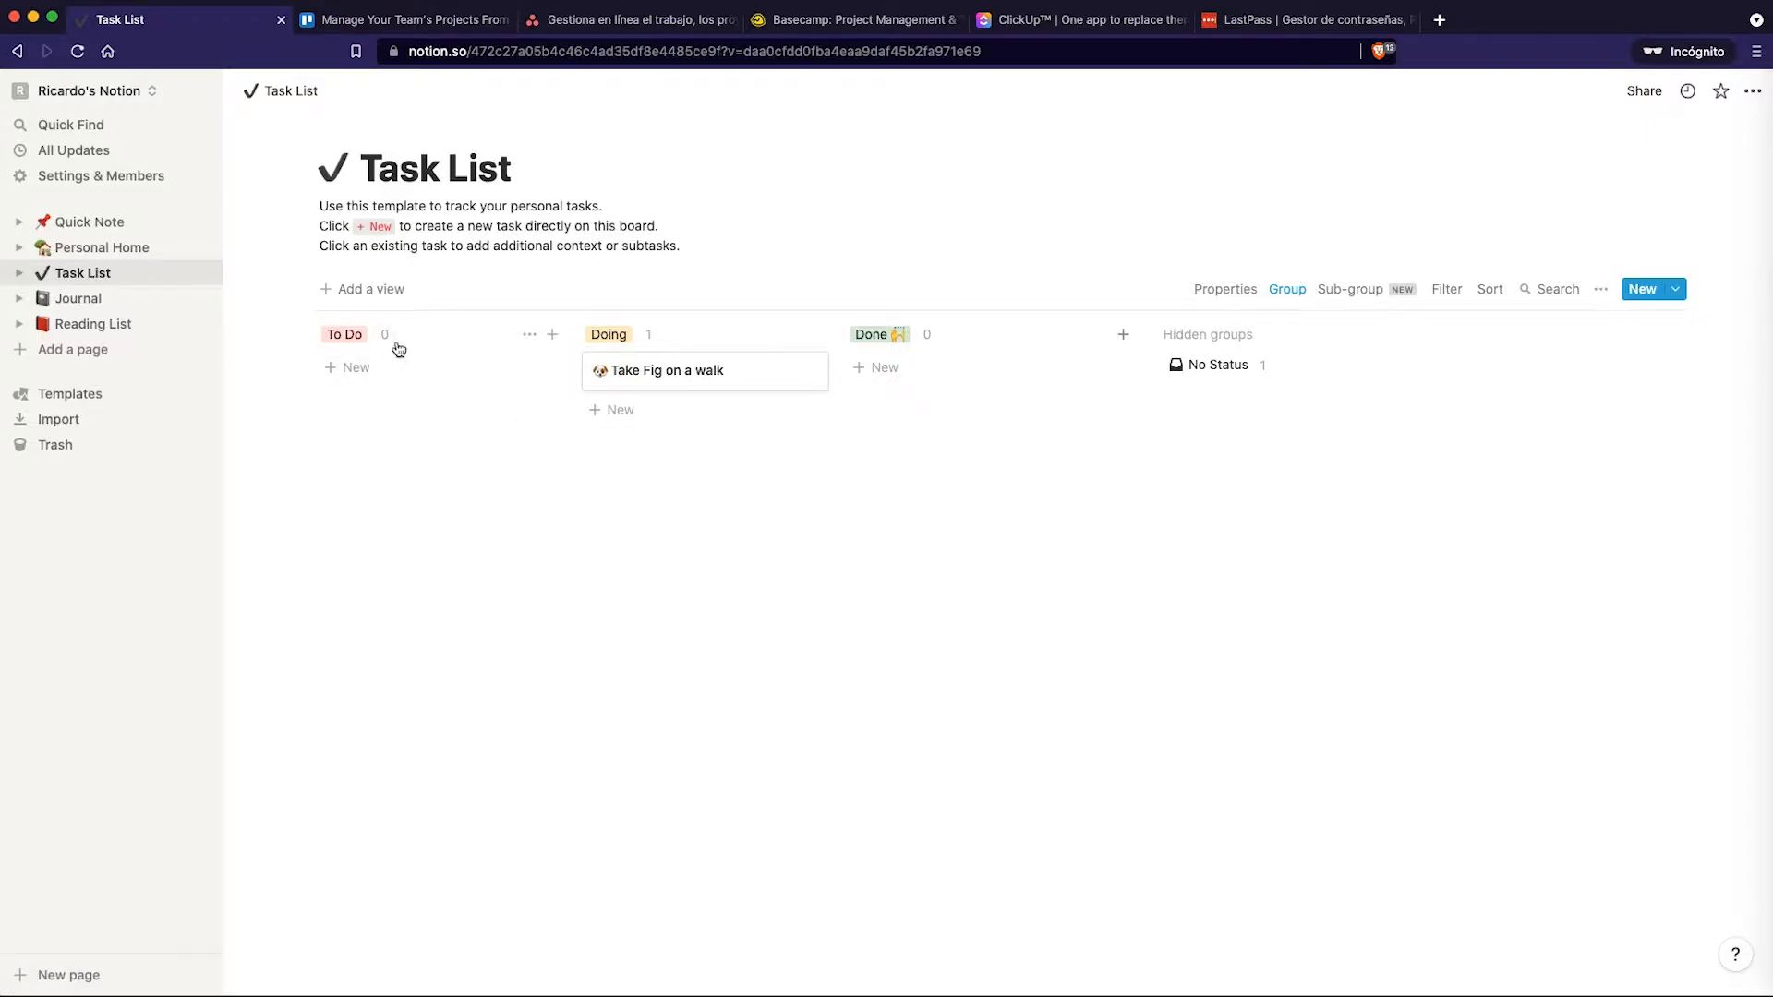
- Move Take Fig on a walk to To Do, then Done, back to Doing, then go to Journal
left_click_drag(680, 370, 640, 380)
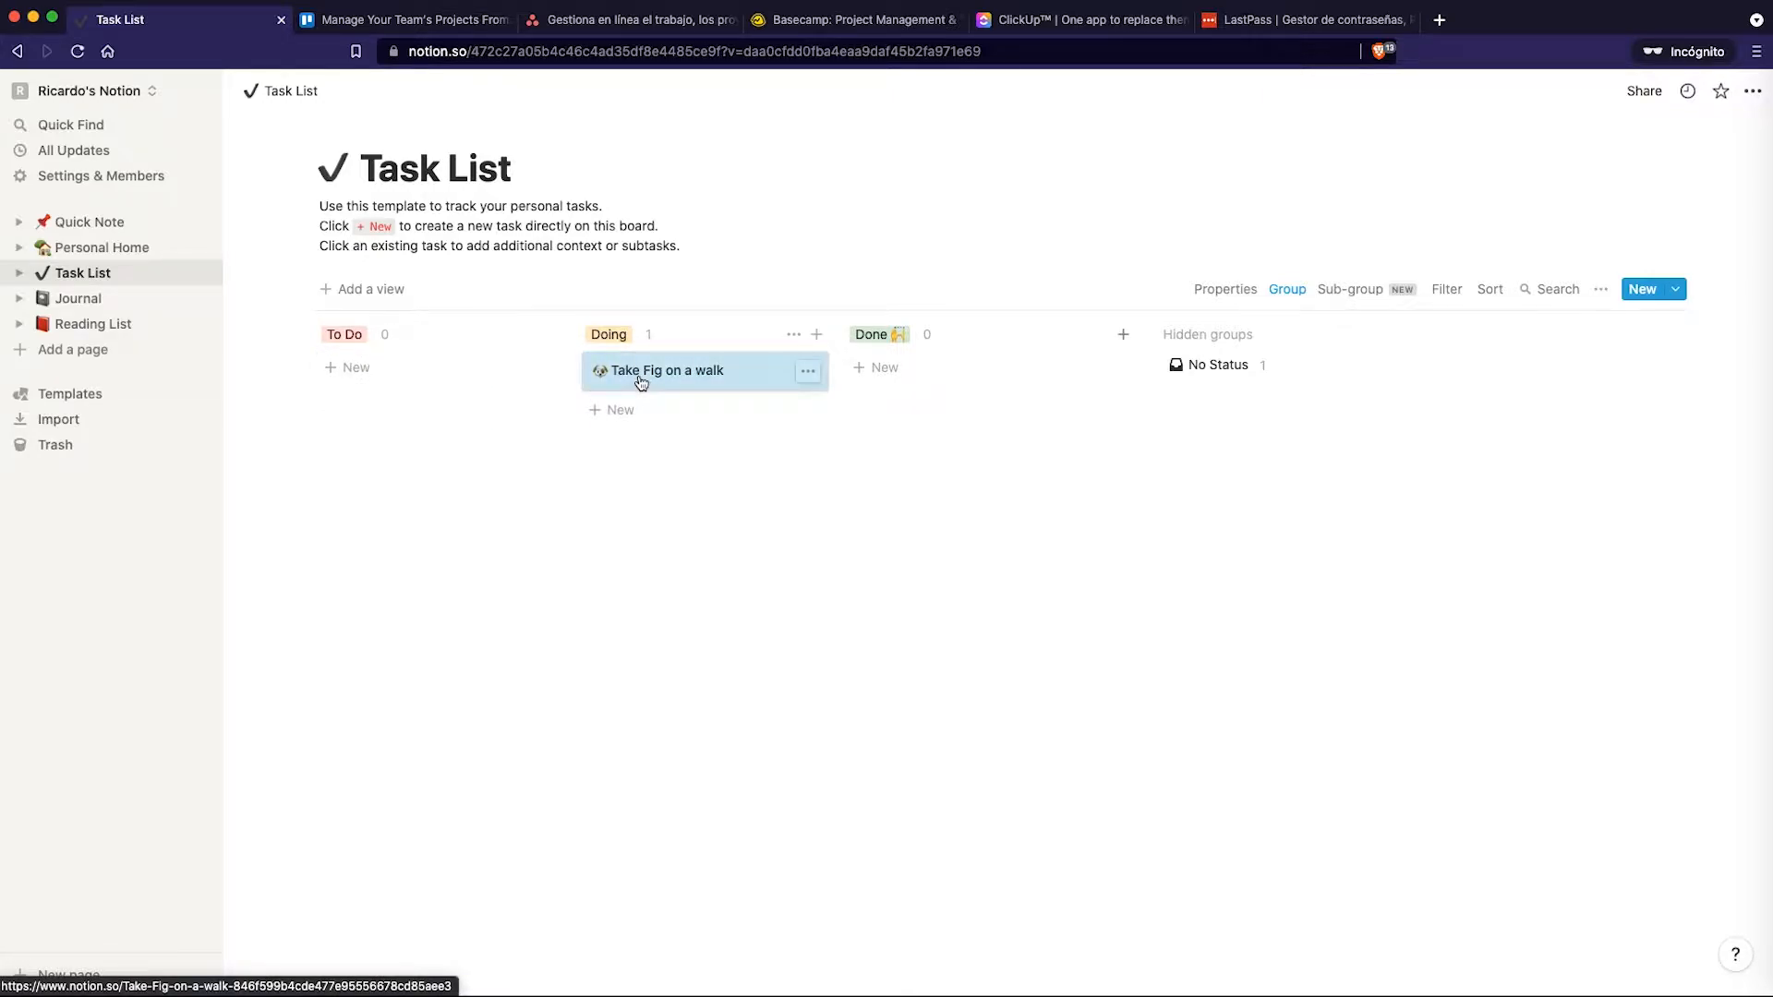
left_click_drag(644, 382, 944, 371)
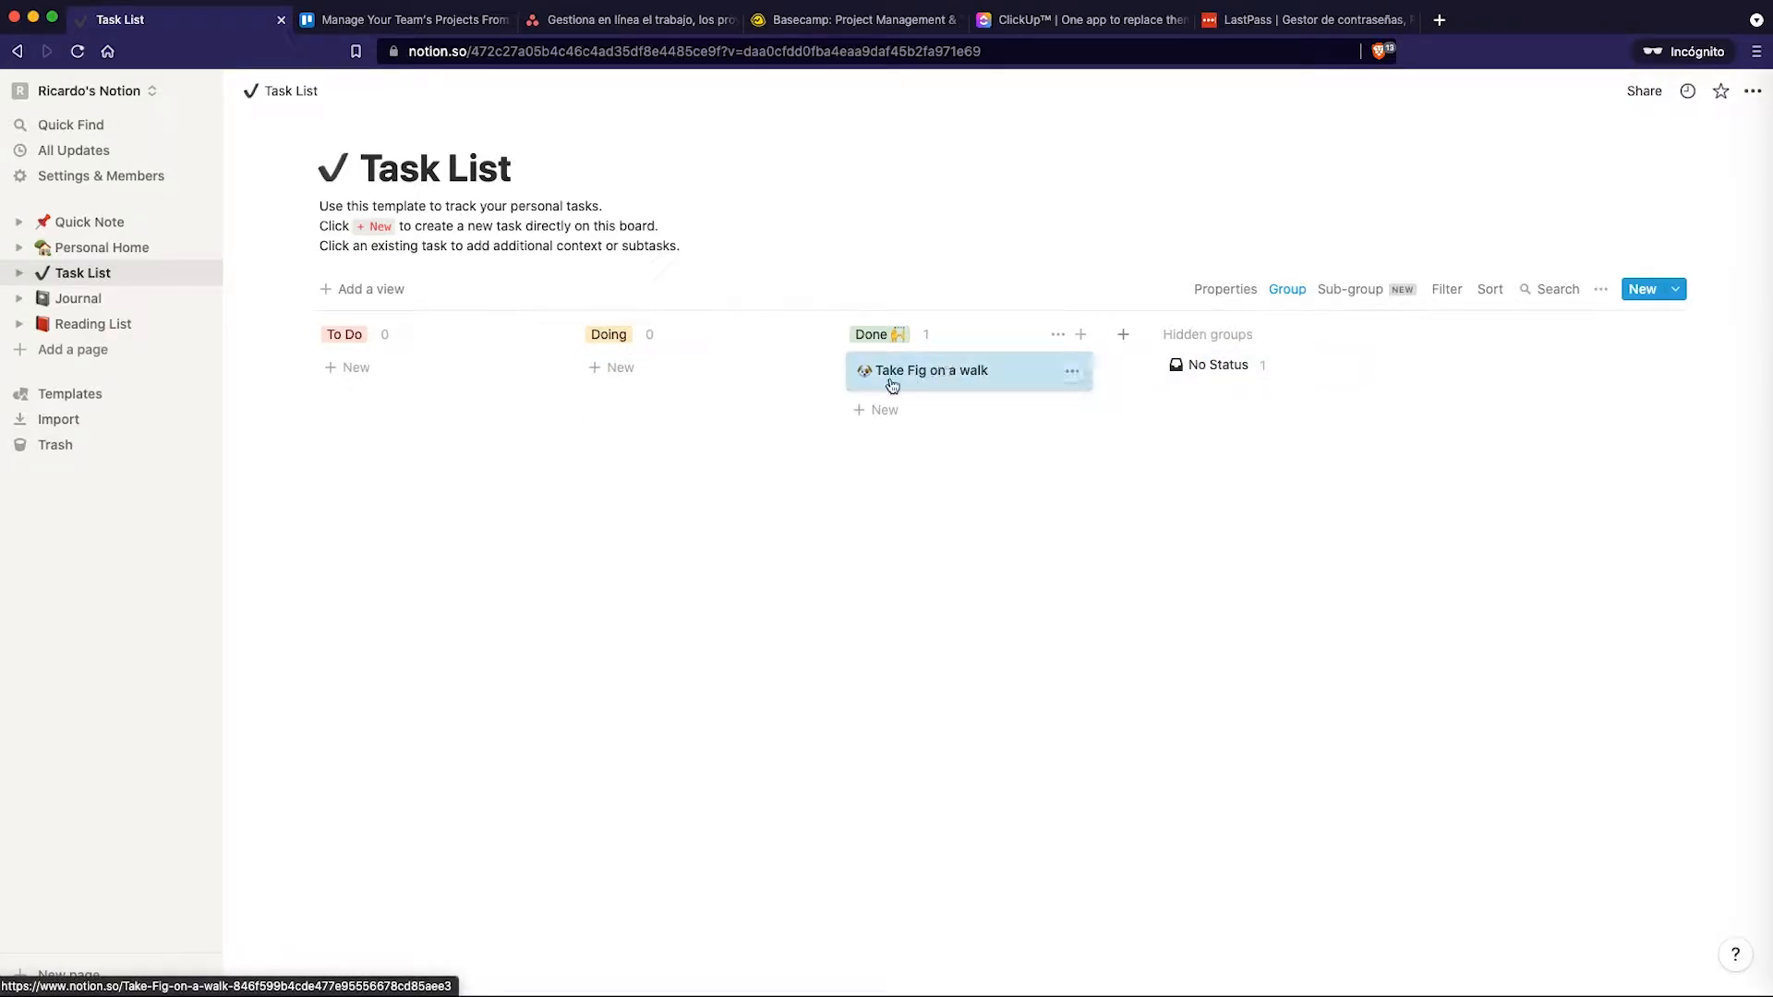
mouse_move(900, 372)
left_mouse_down()
mouse_move(671, 383)
mouse_move(916, 371)
left_mouse_up()
left_click(52, 300)
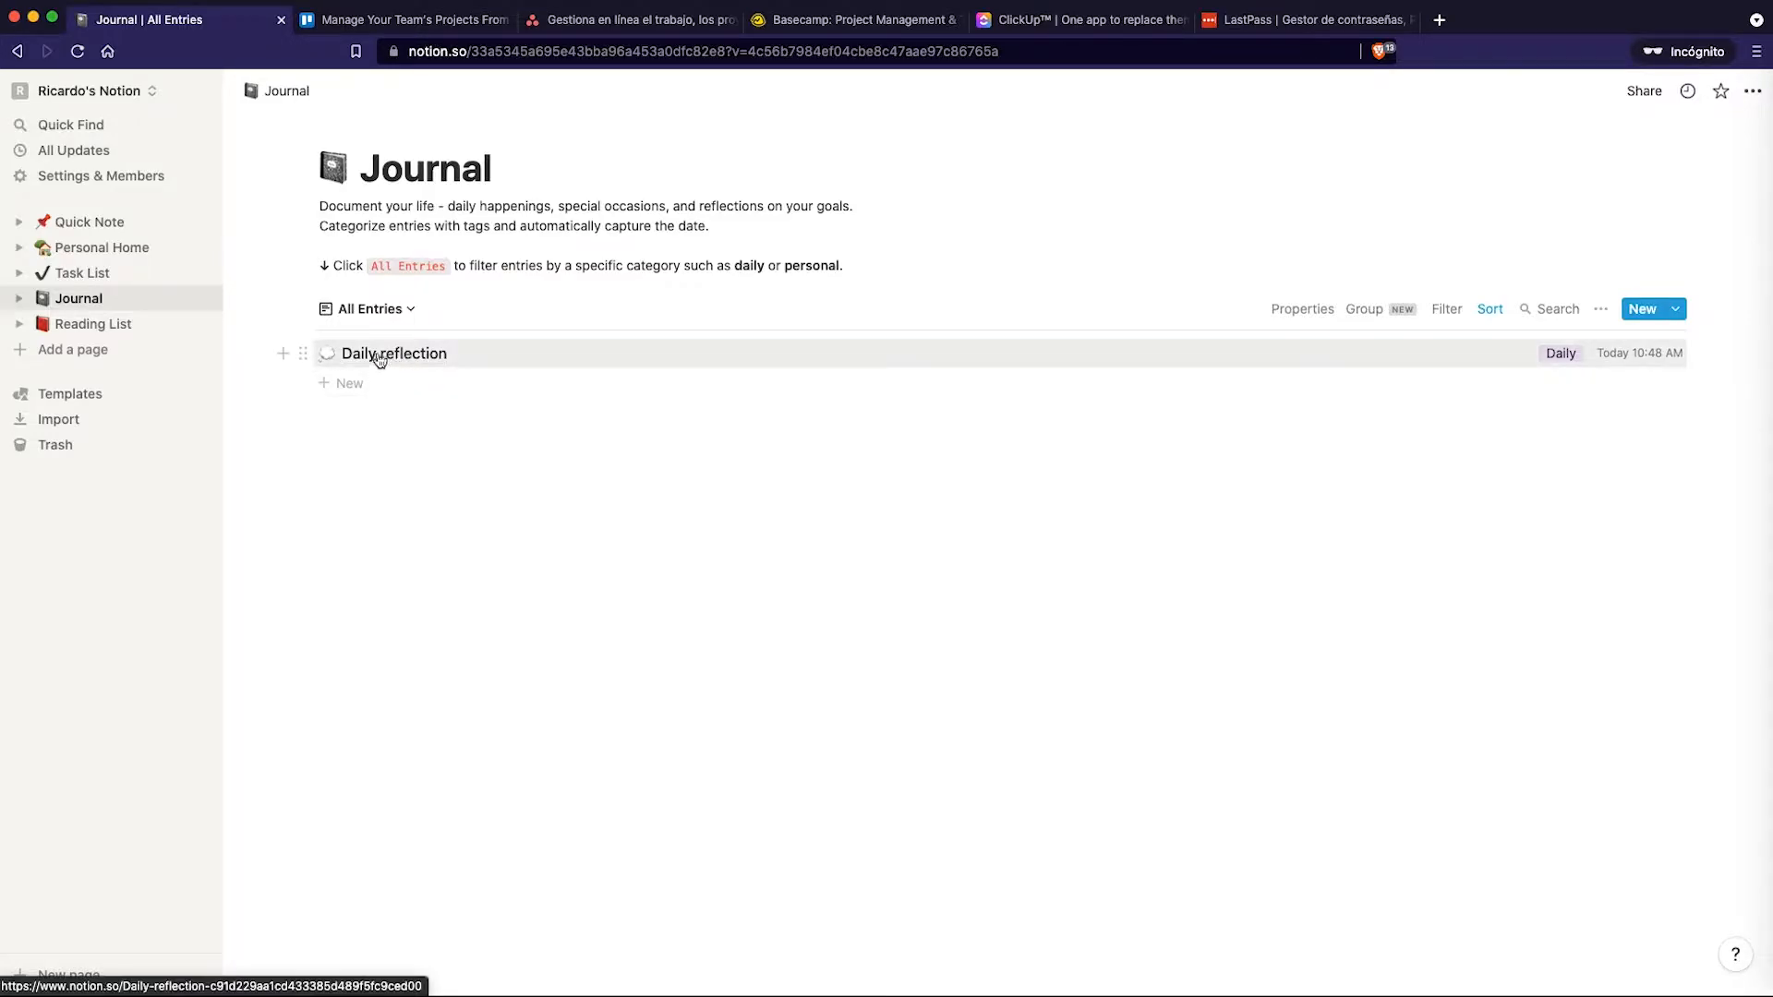
- Delete the Quick Note and Personal Home pages from the sidebar
left_click(125, 331)
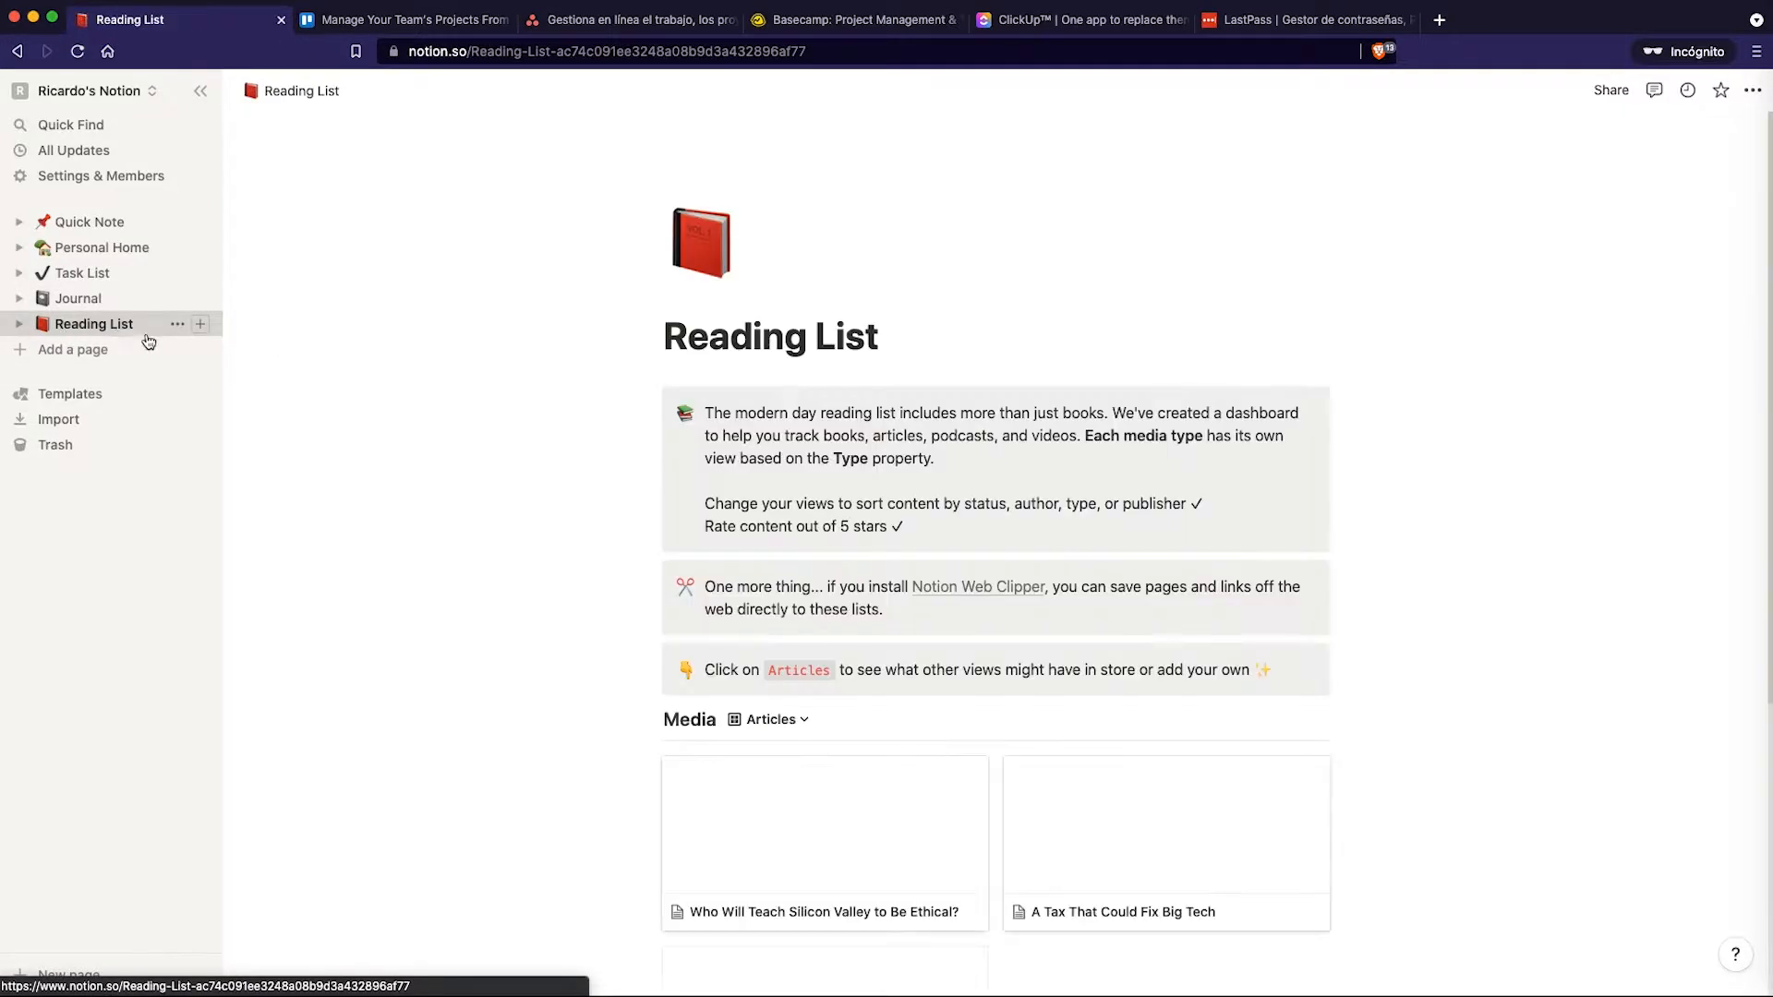
scroll(651, 522, "down", 2)
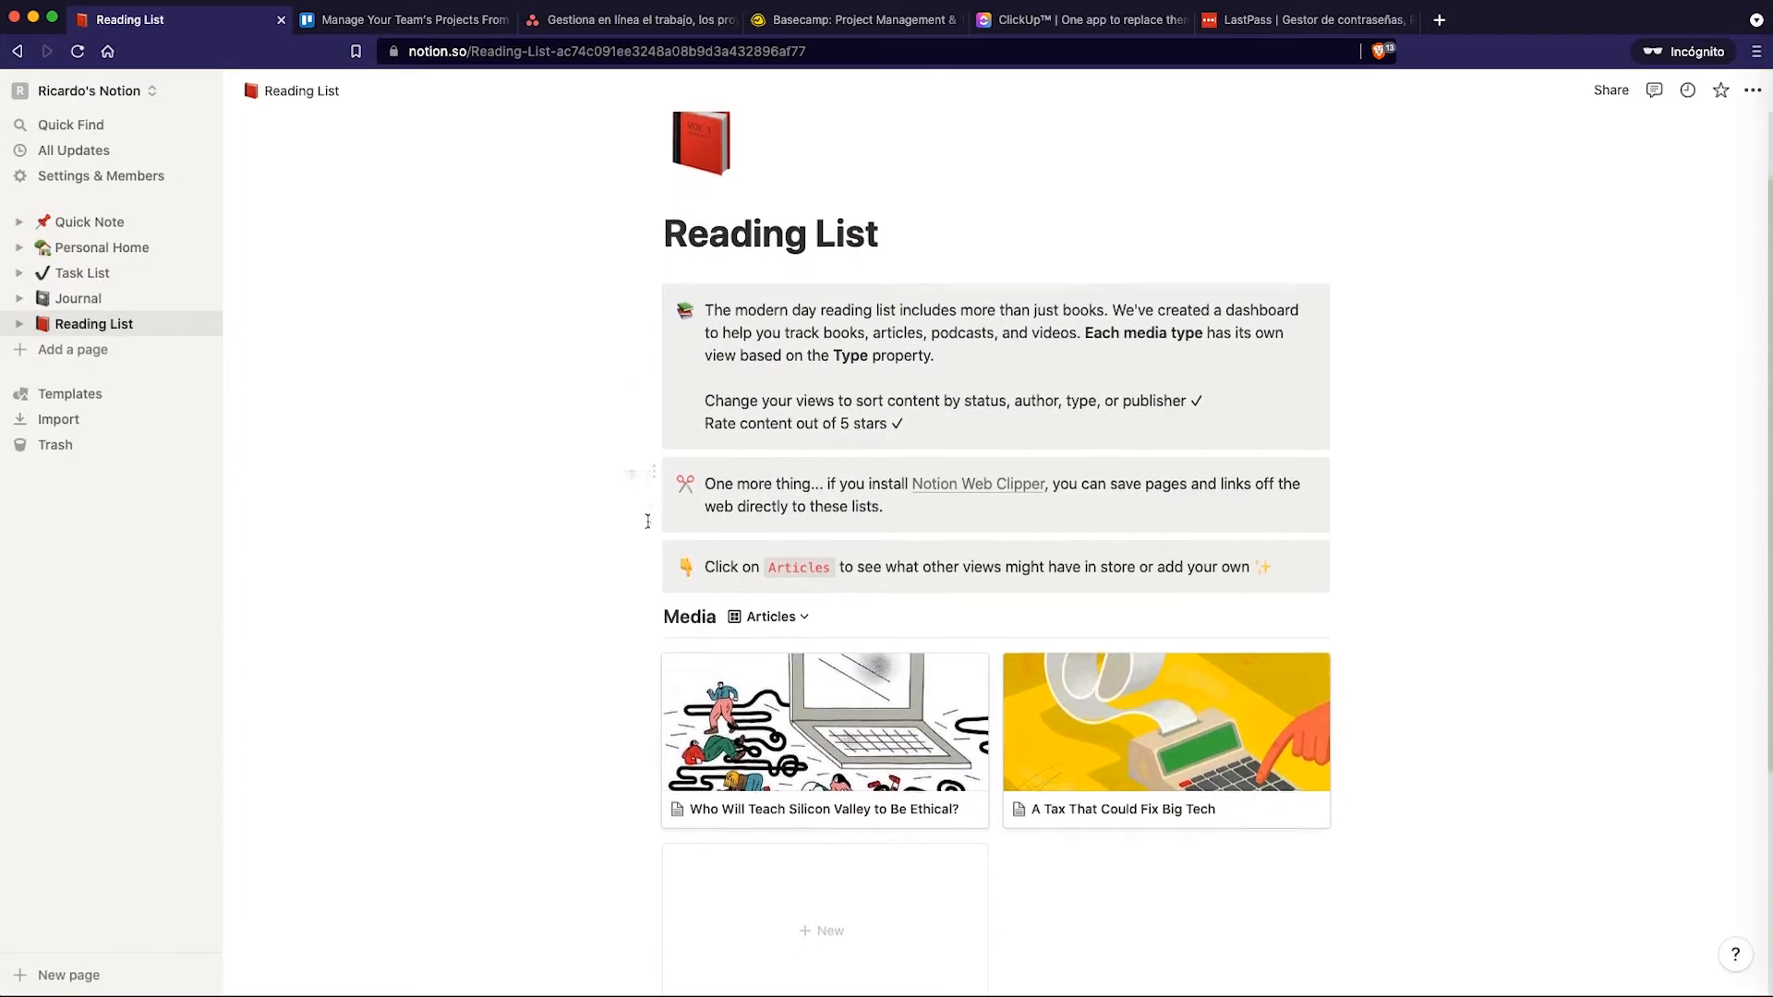
scroll(648, 522, "down", 5)
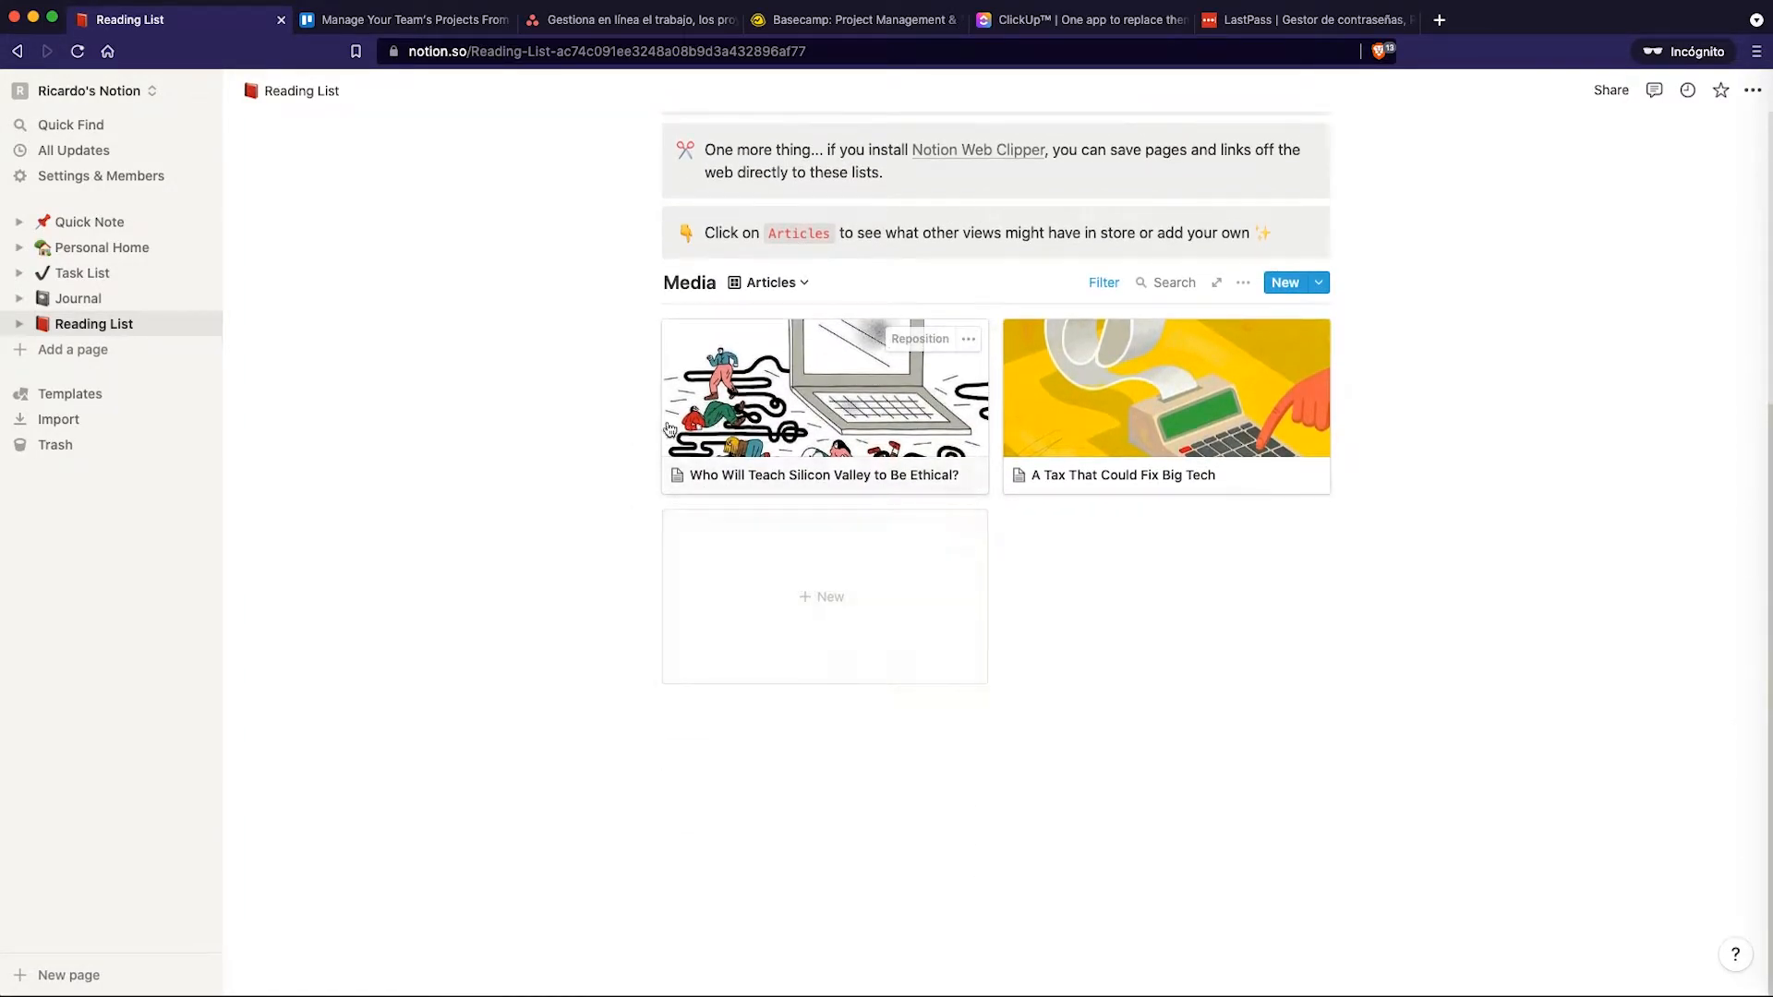
scroll(622, 420, "up", 6)
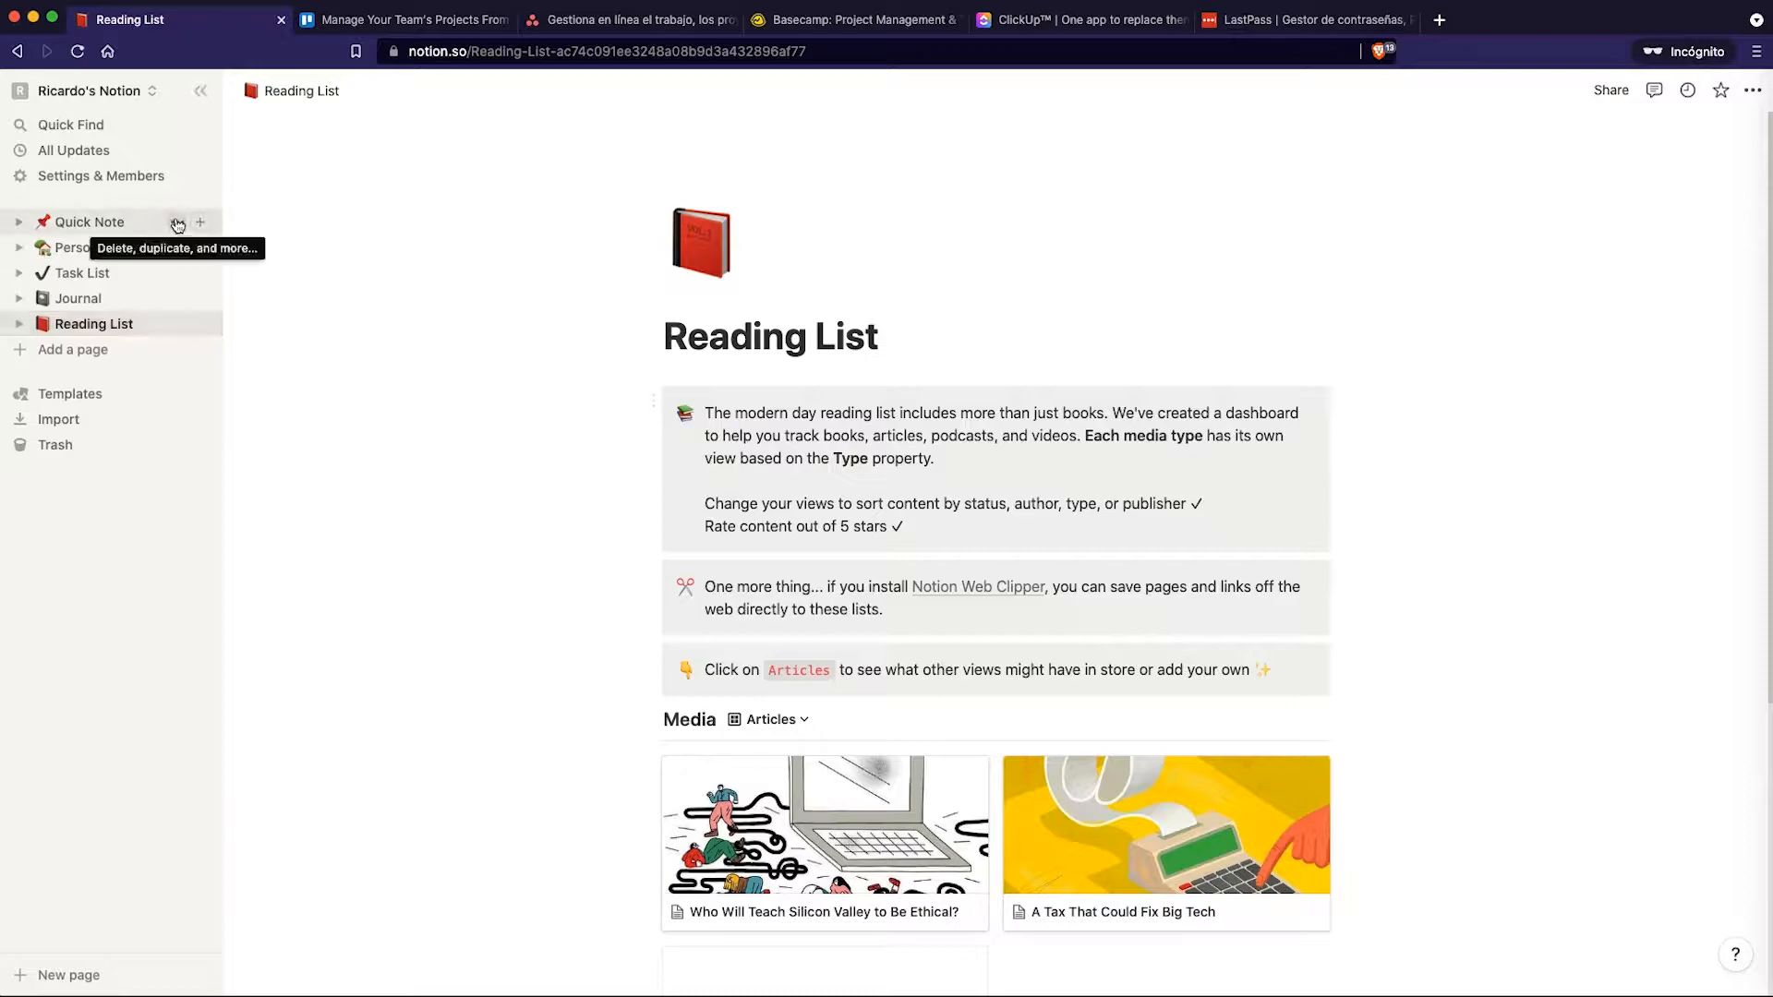
left_click(177, 223)
left_click(185, 233)
left_click(181, 226)
left_click(225, 242)
- Delete the remaining Task List, Journal and Reading List pages
left_click(175, 222)
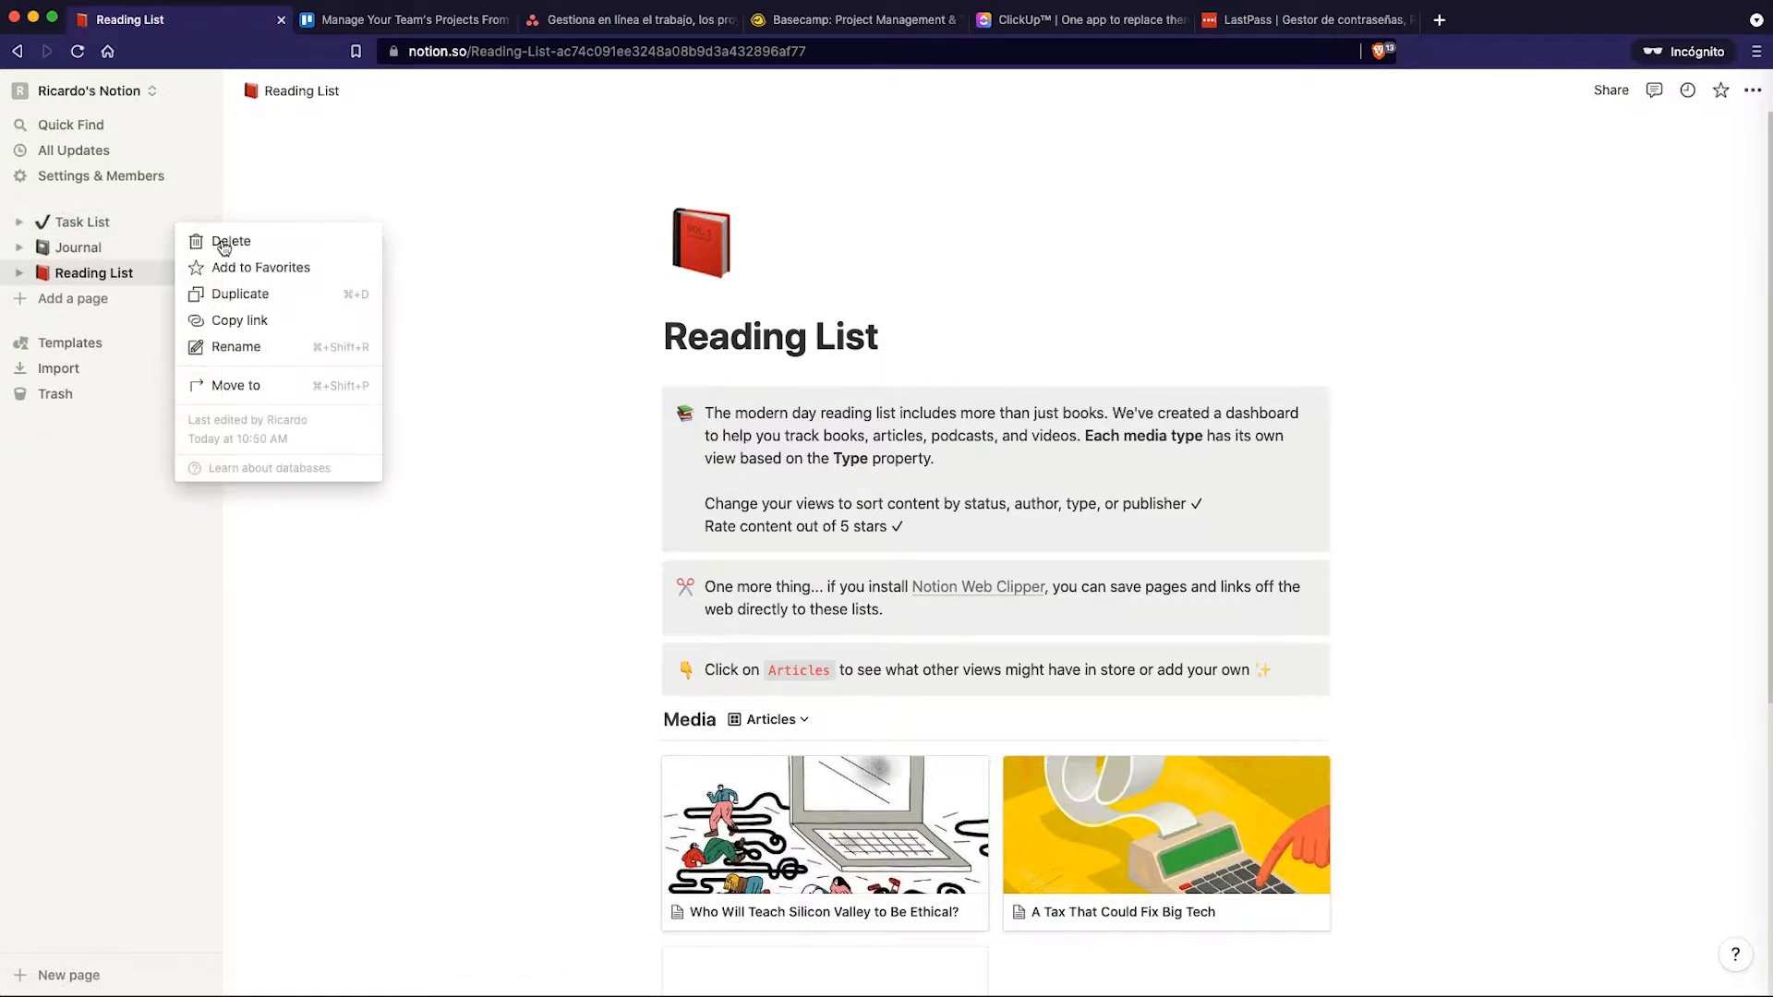
left_click(224, 242)
left_click(177, 223)
left_click(194, 242)
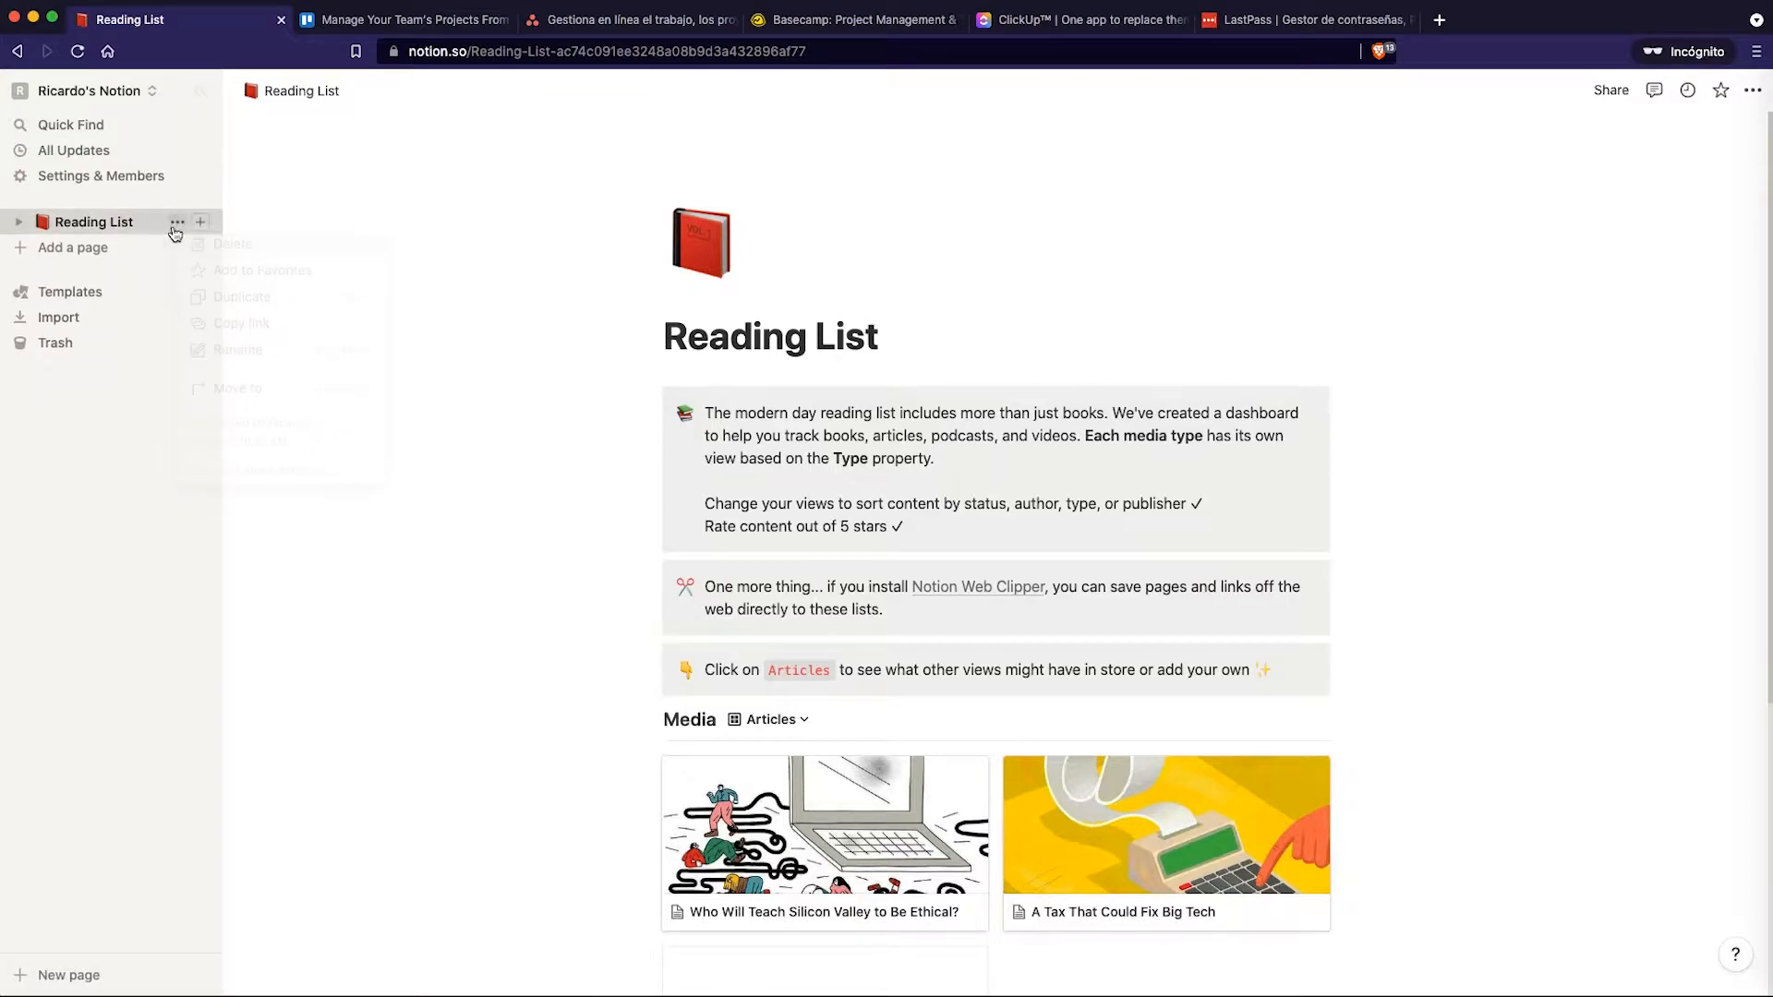
left_click(178, 222)
left_click(226, 243)
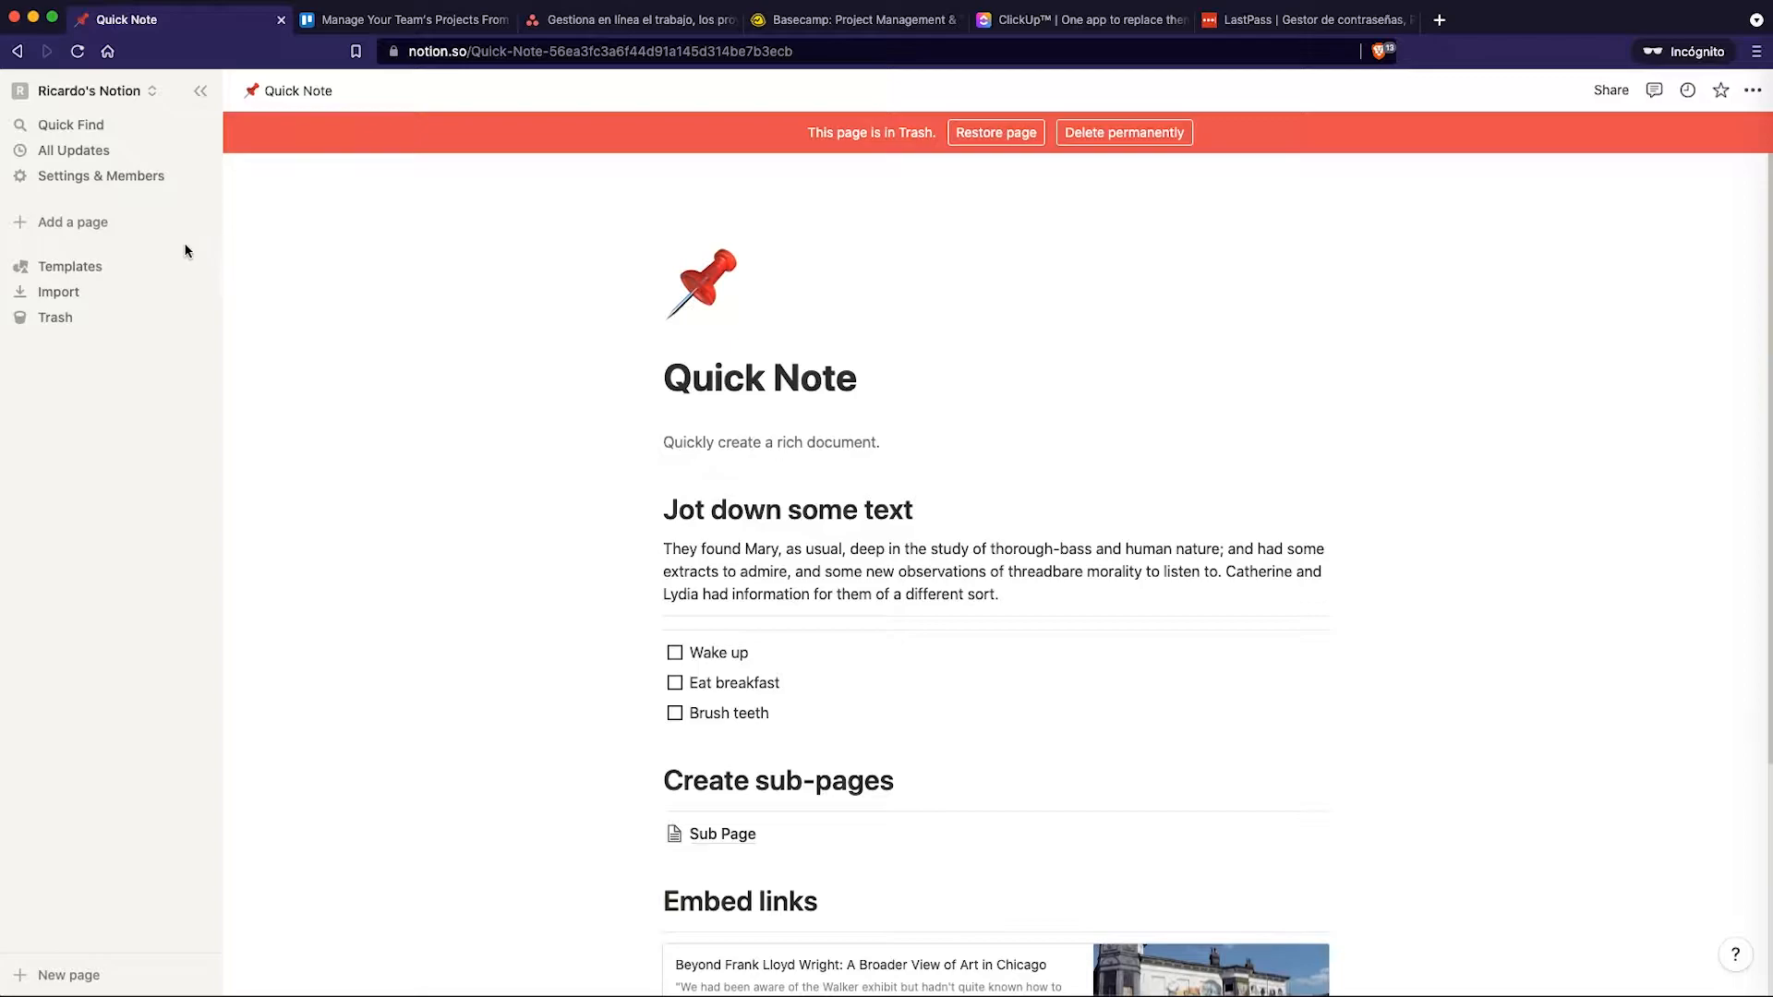
- Create a blank page titled Crovana and give it the desktop computer emoji icon
left_click(79, 228)
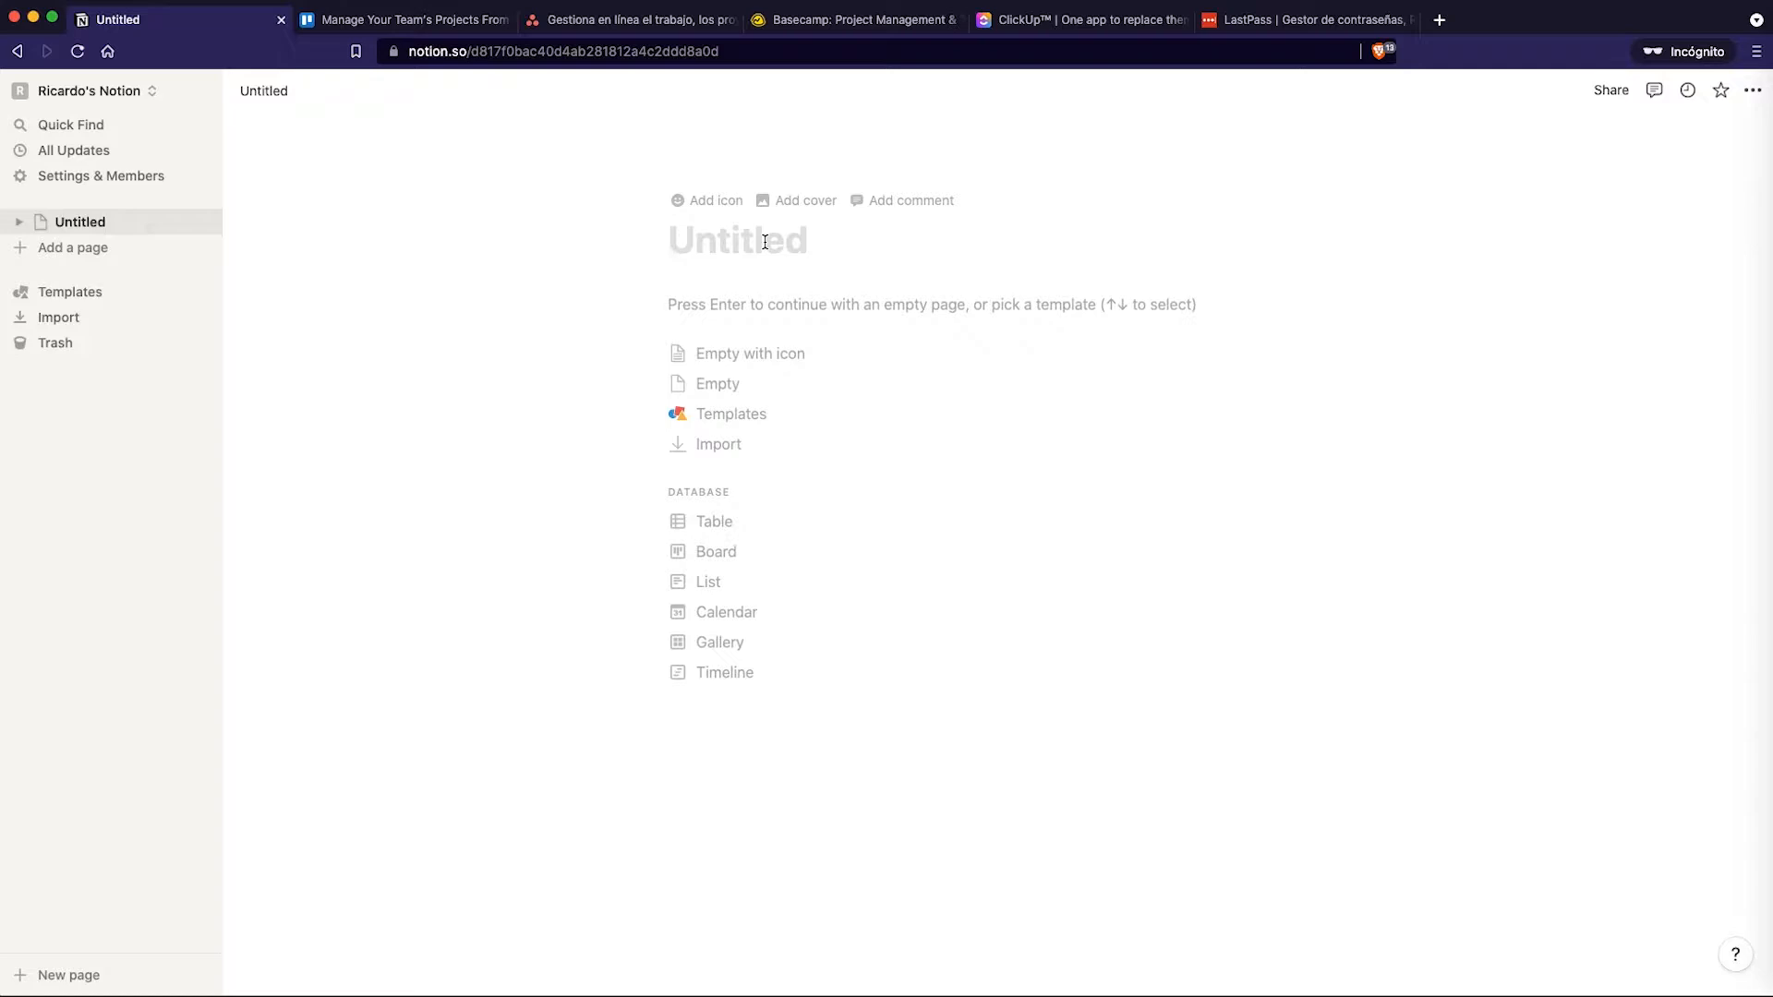
type("Crovana")
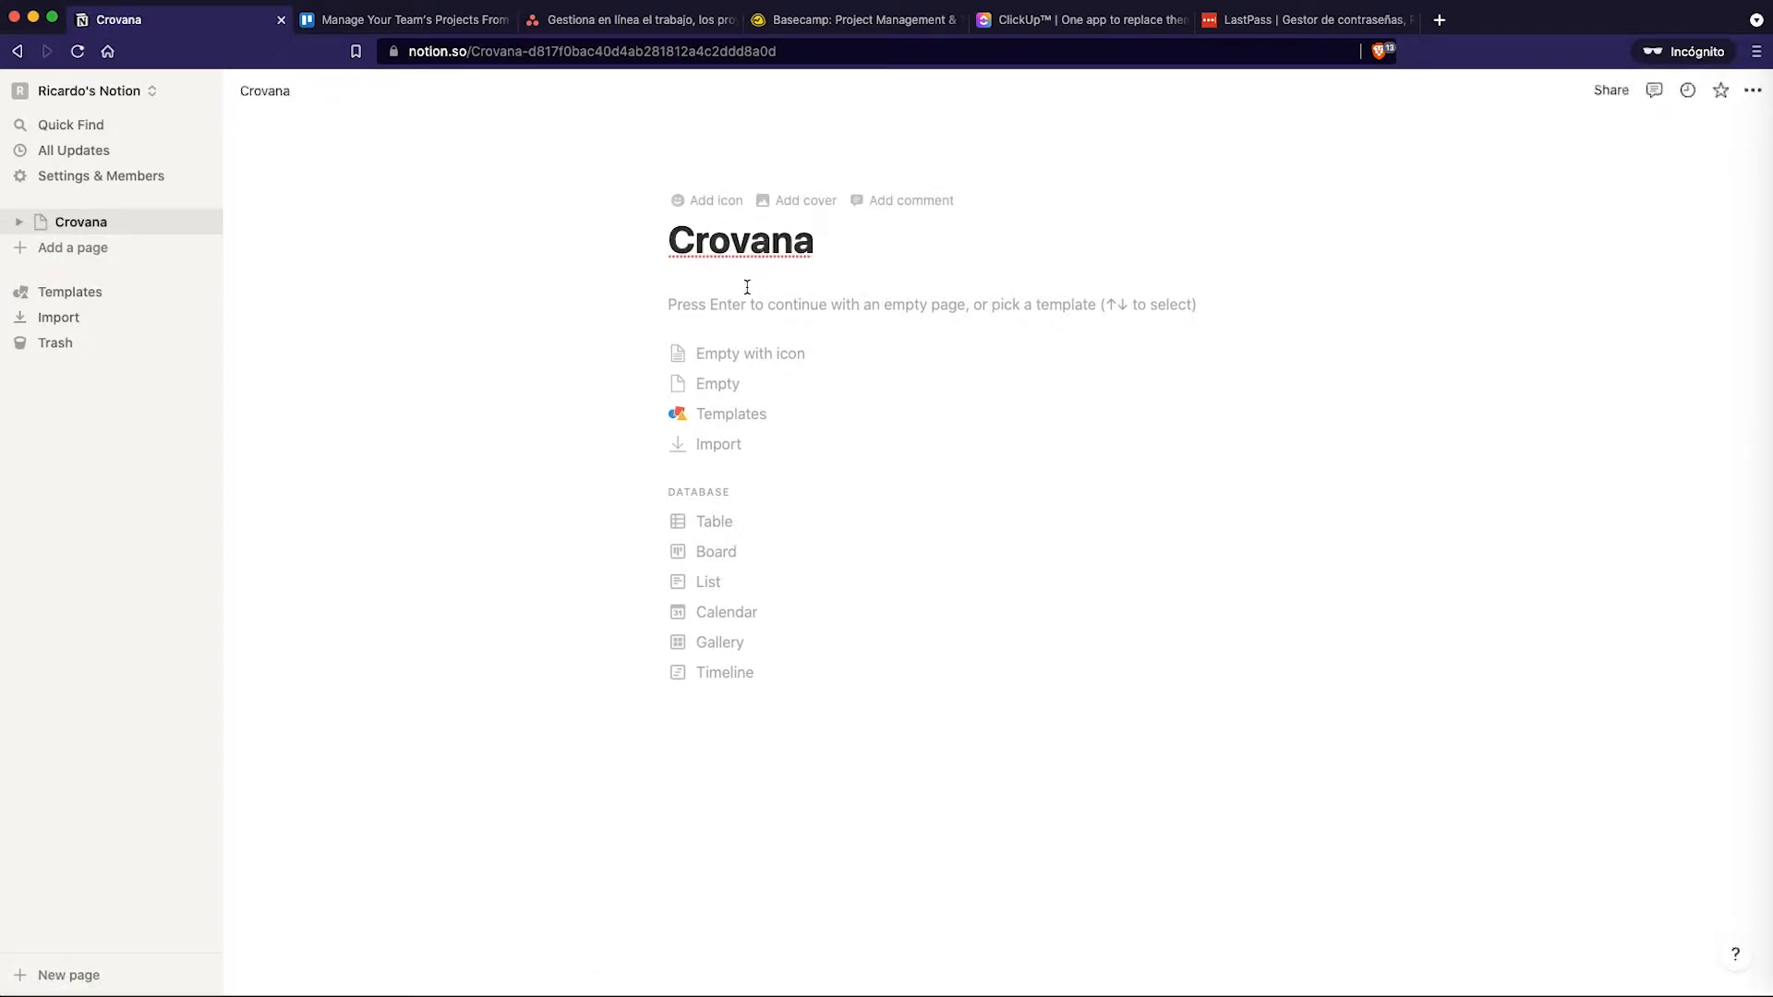
left_click(717, 208)
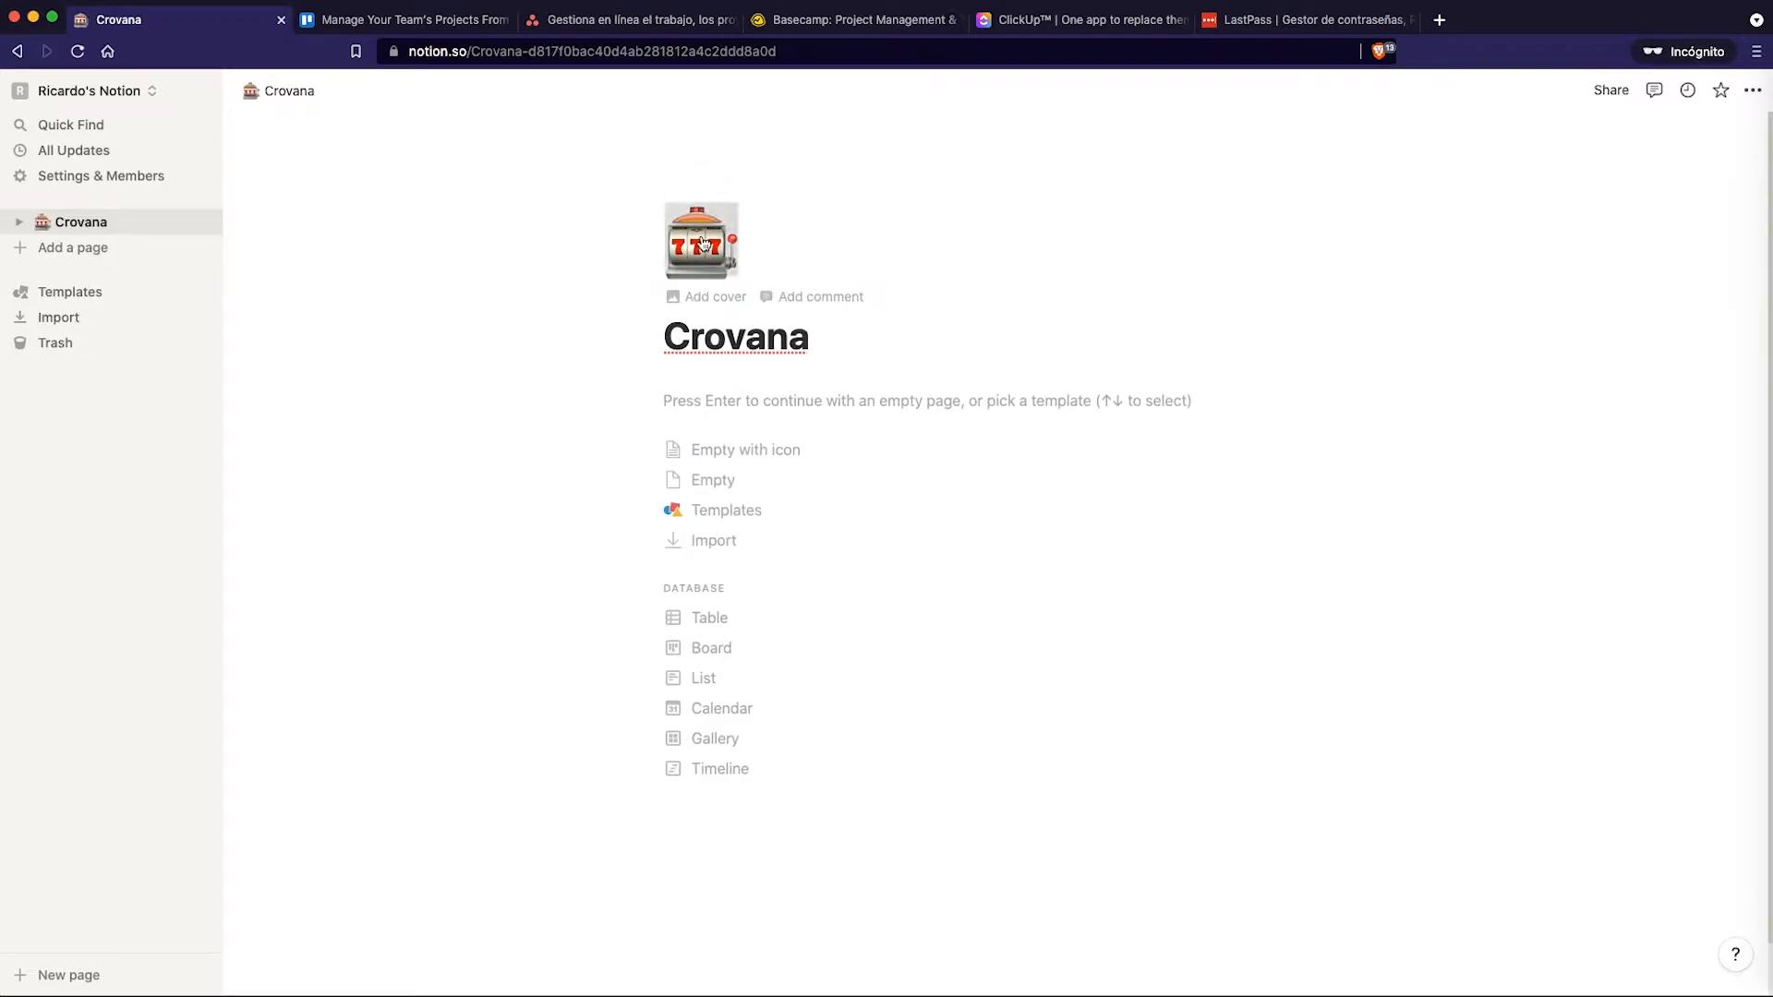
left_click(704, 238)
scroll(831, 462, "down", 10)
scroll(778, 448, "down", 15)
scroll(782, 514, "down", 10)
scroll(772, 506, "down", 10)
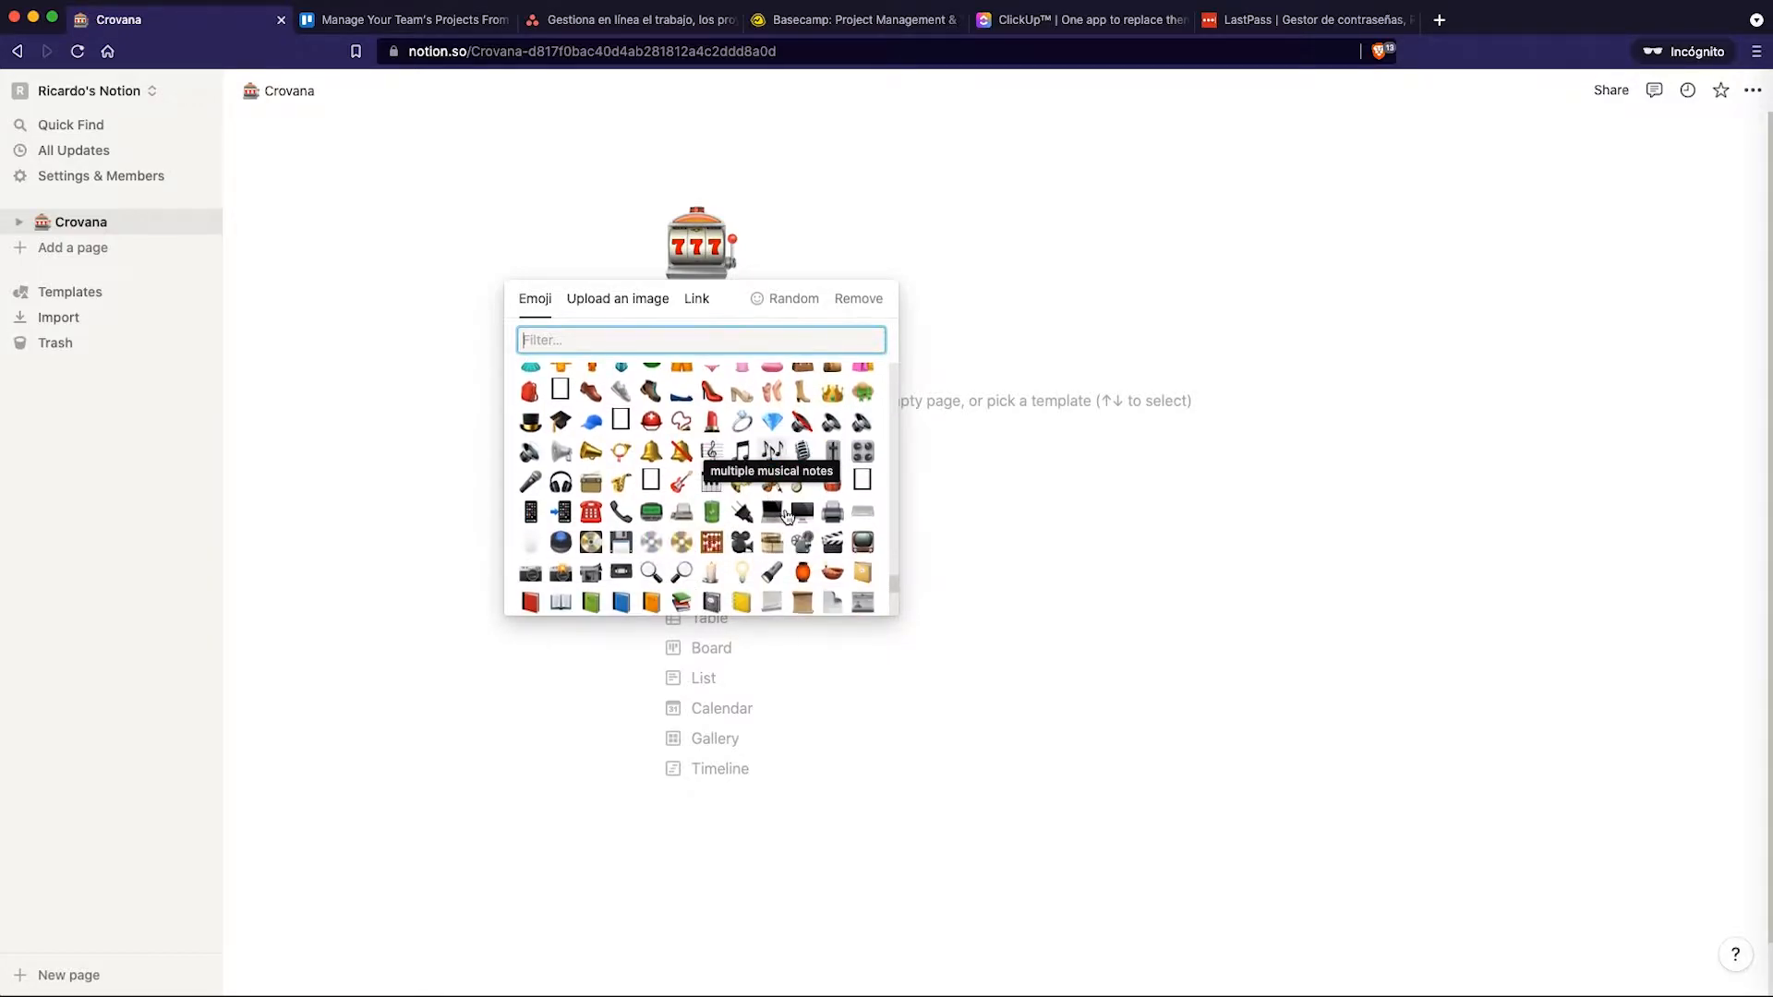
left_click(785, 513)
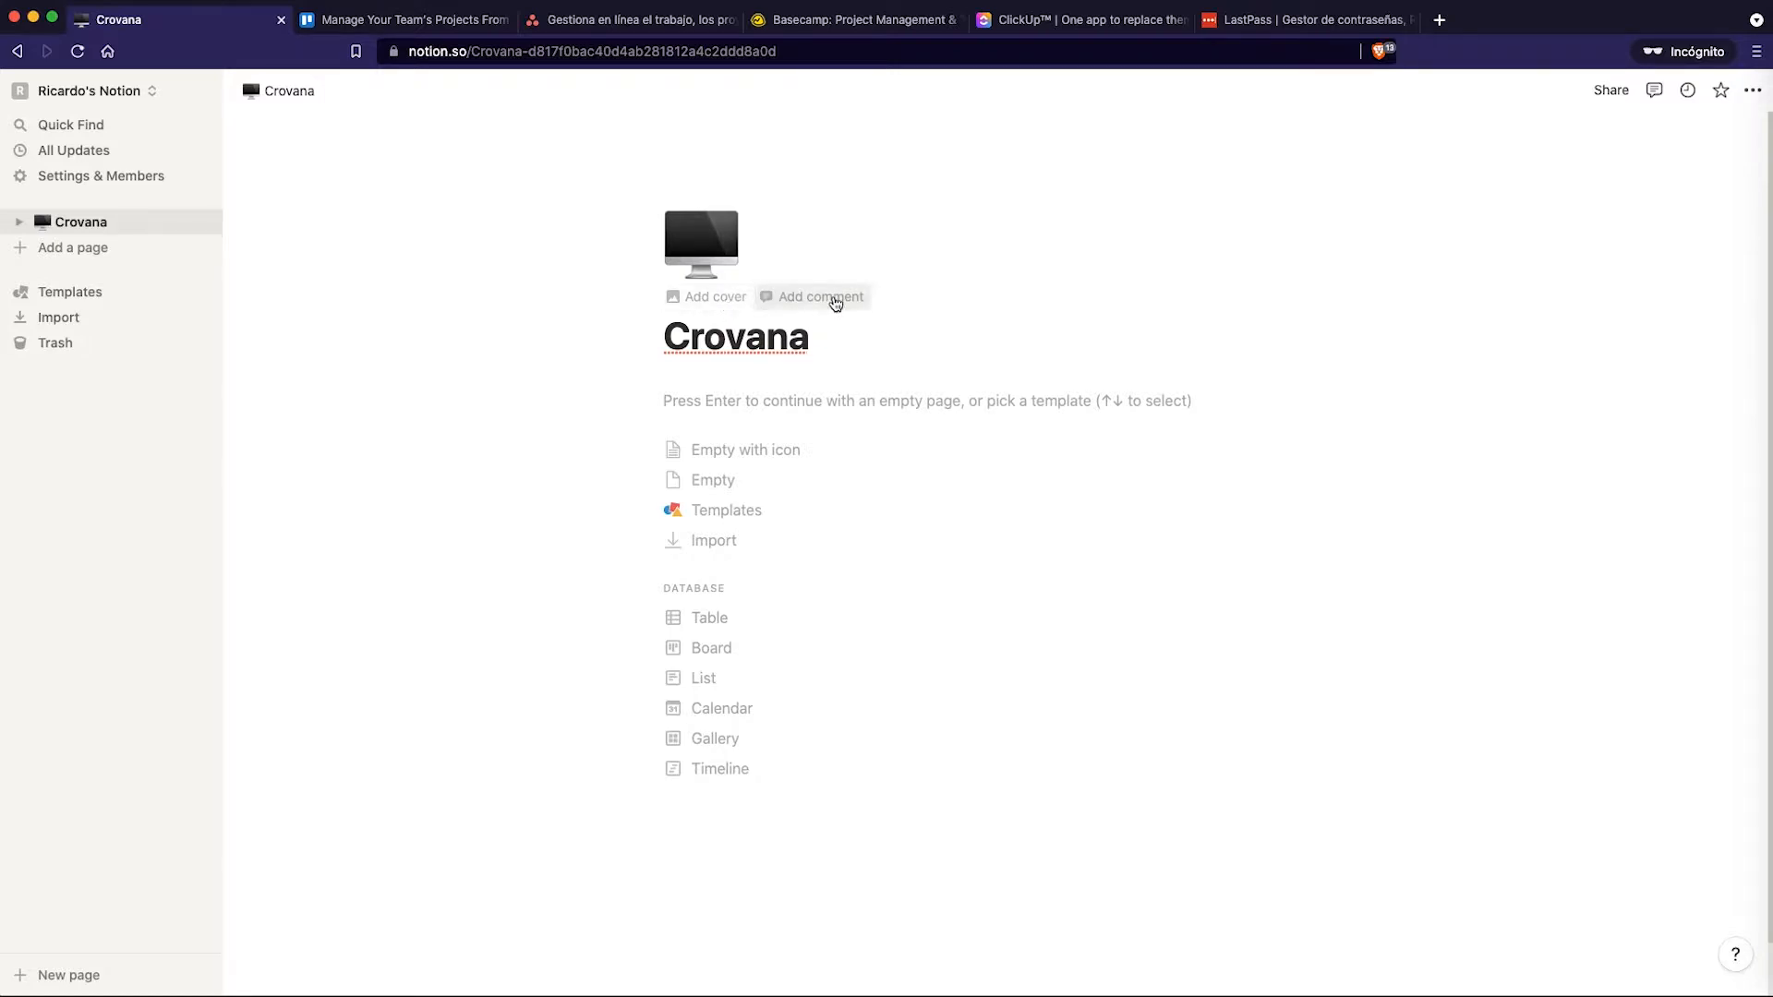
- Add a cover to Crovana and browse its upload, link and Unsplash options
left_click(718, 297)
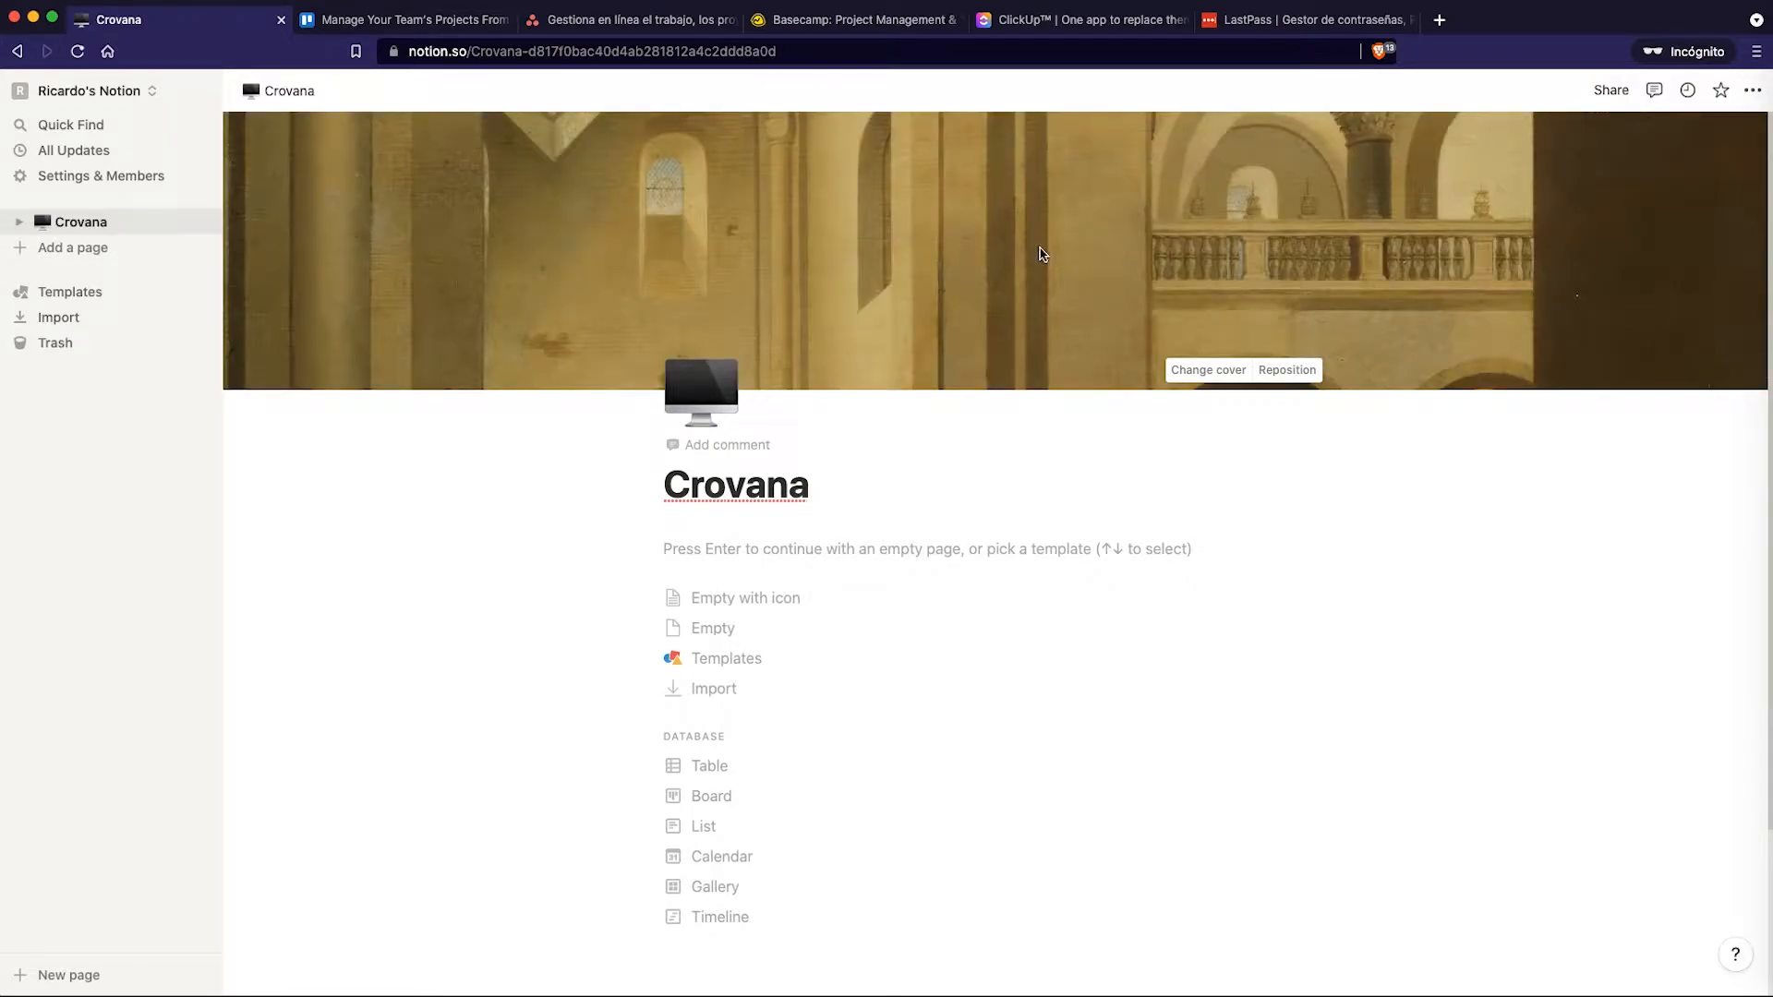
left_click(1205, 370)
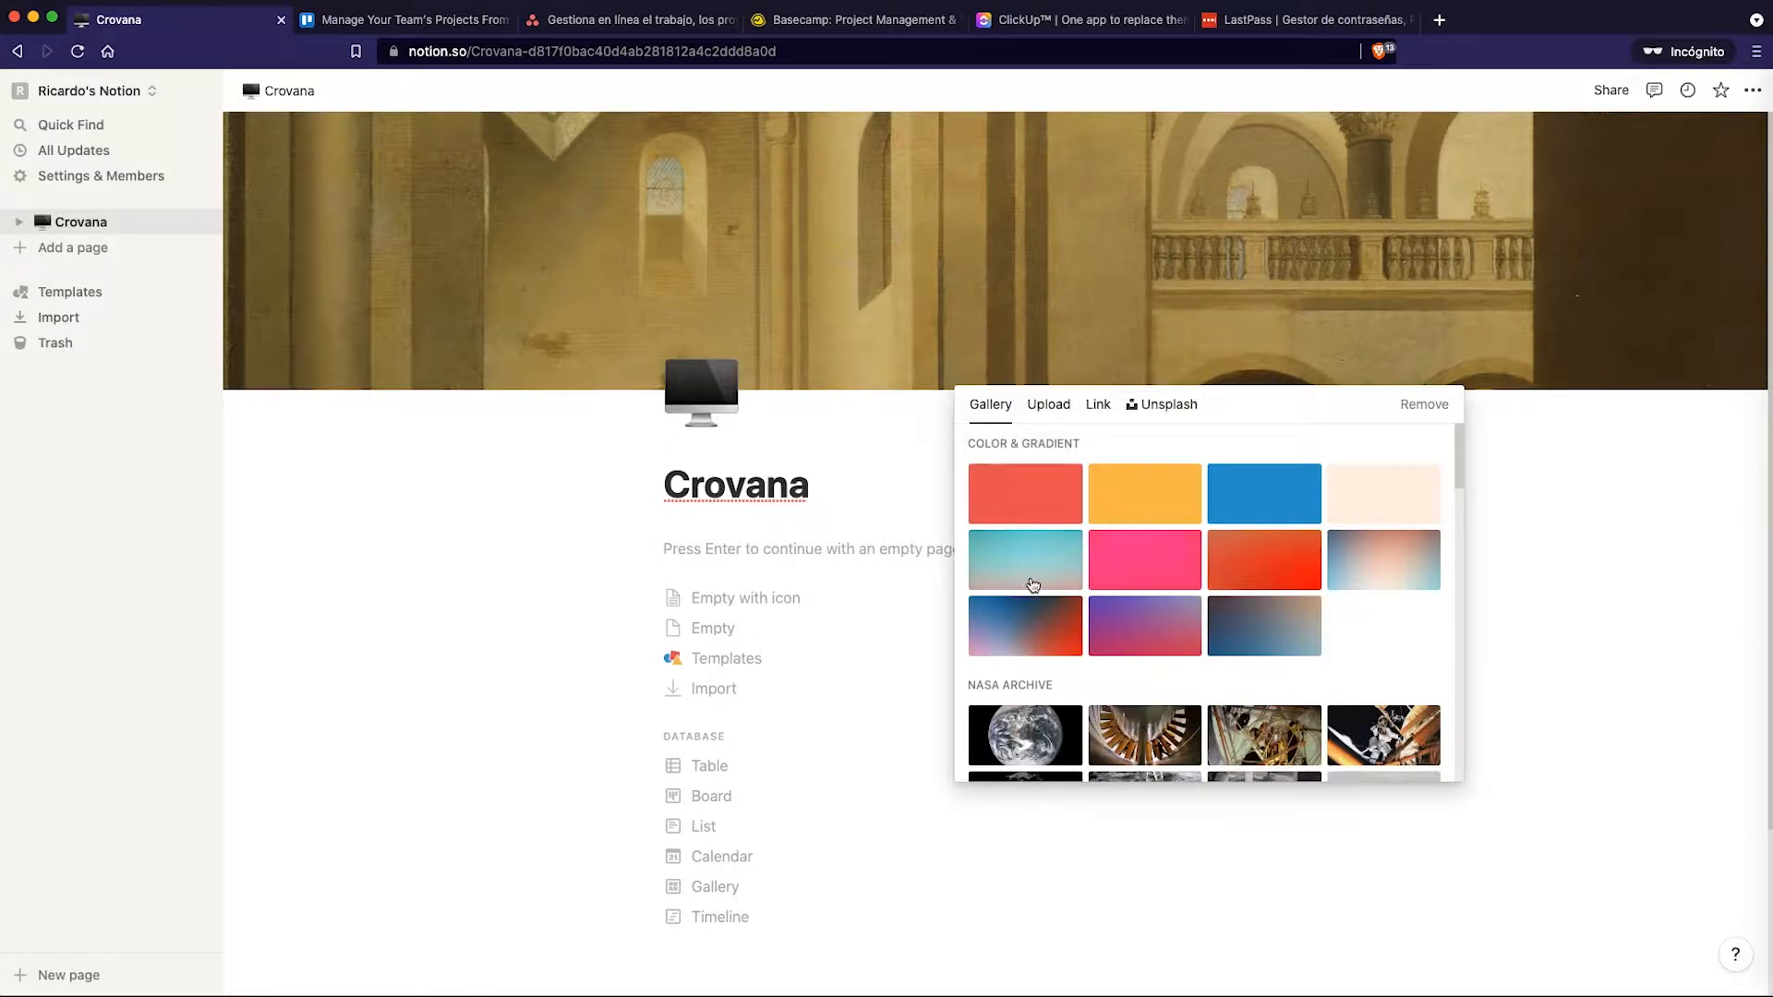
scroll(1030, 581, "down", 4)
scroll(1032, 570, "up", 10)
scroll(1108, 591, "down", 3)
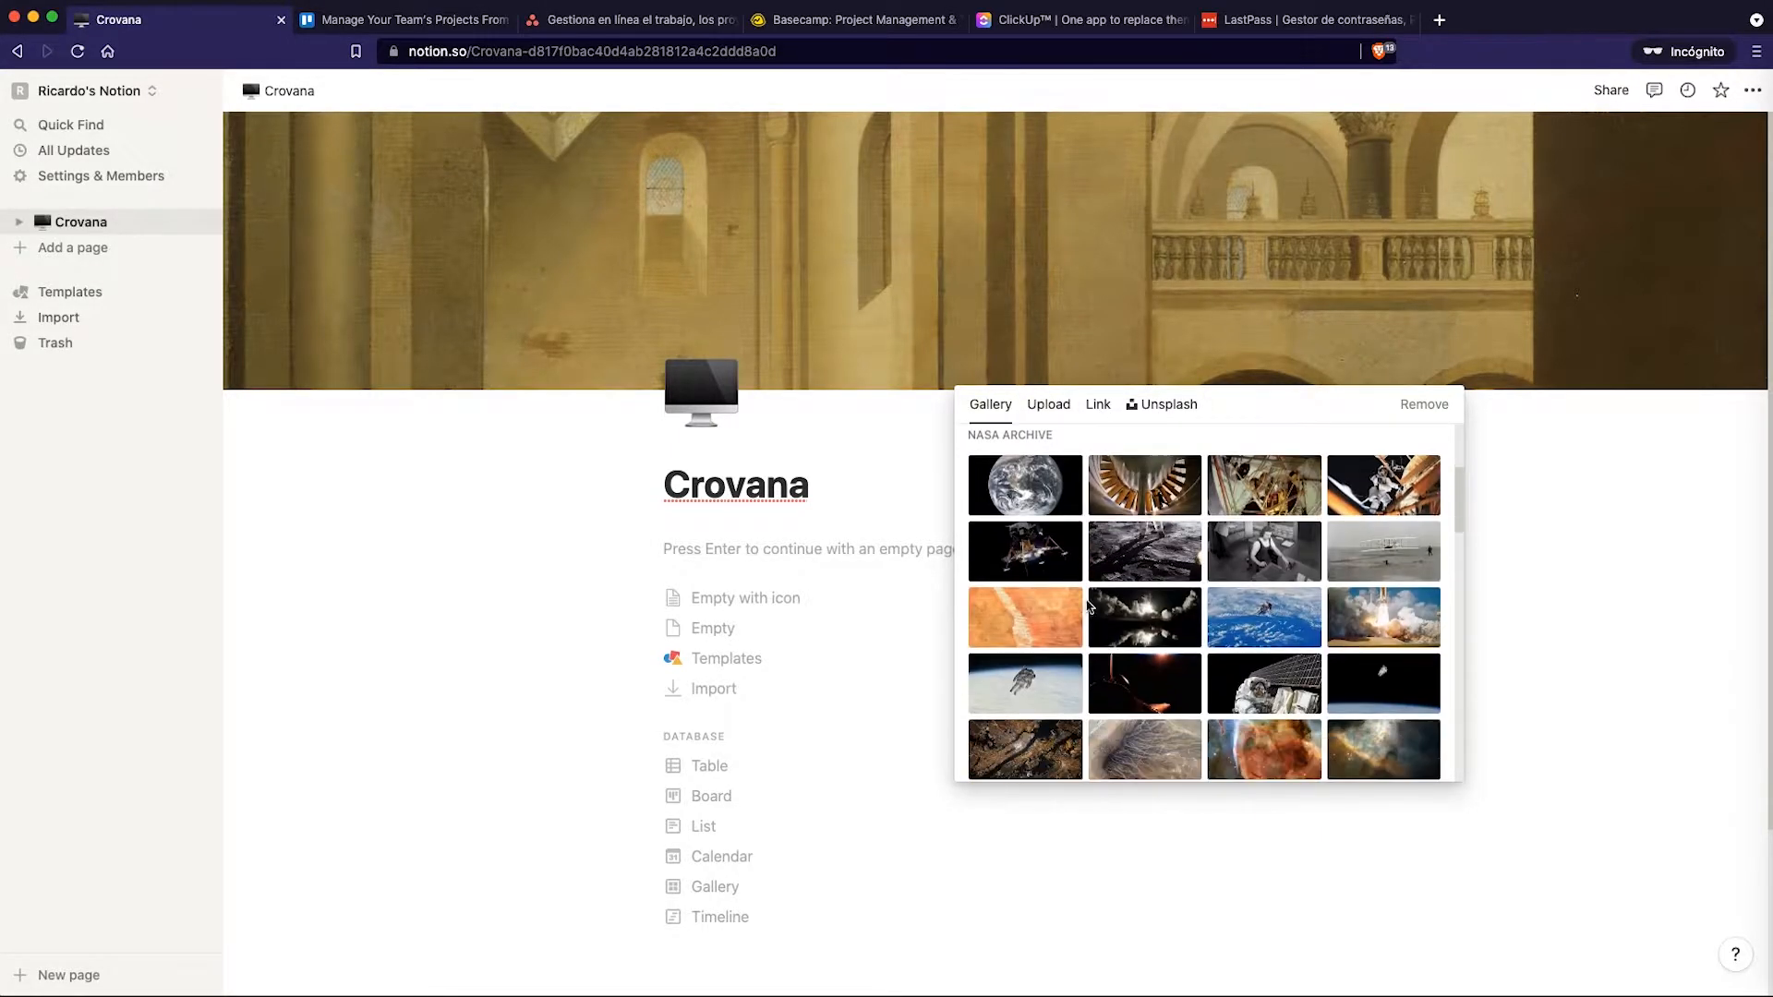
scroll(1081, 637, "up", 3)
scroll(1076, 645, "down", 6)
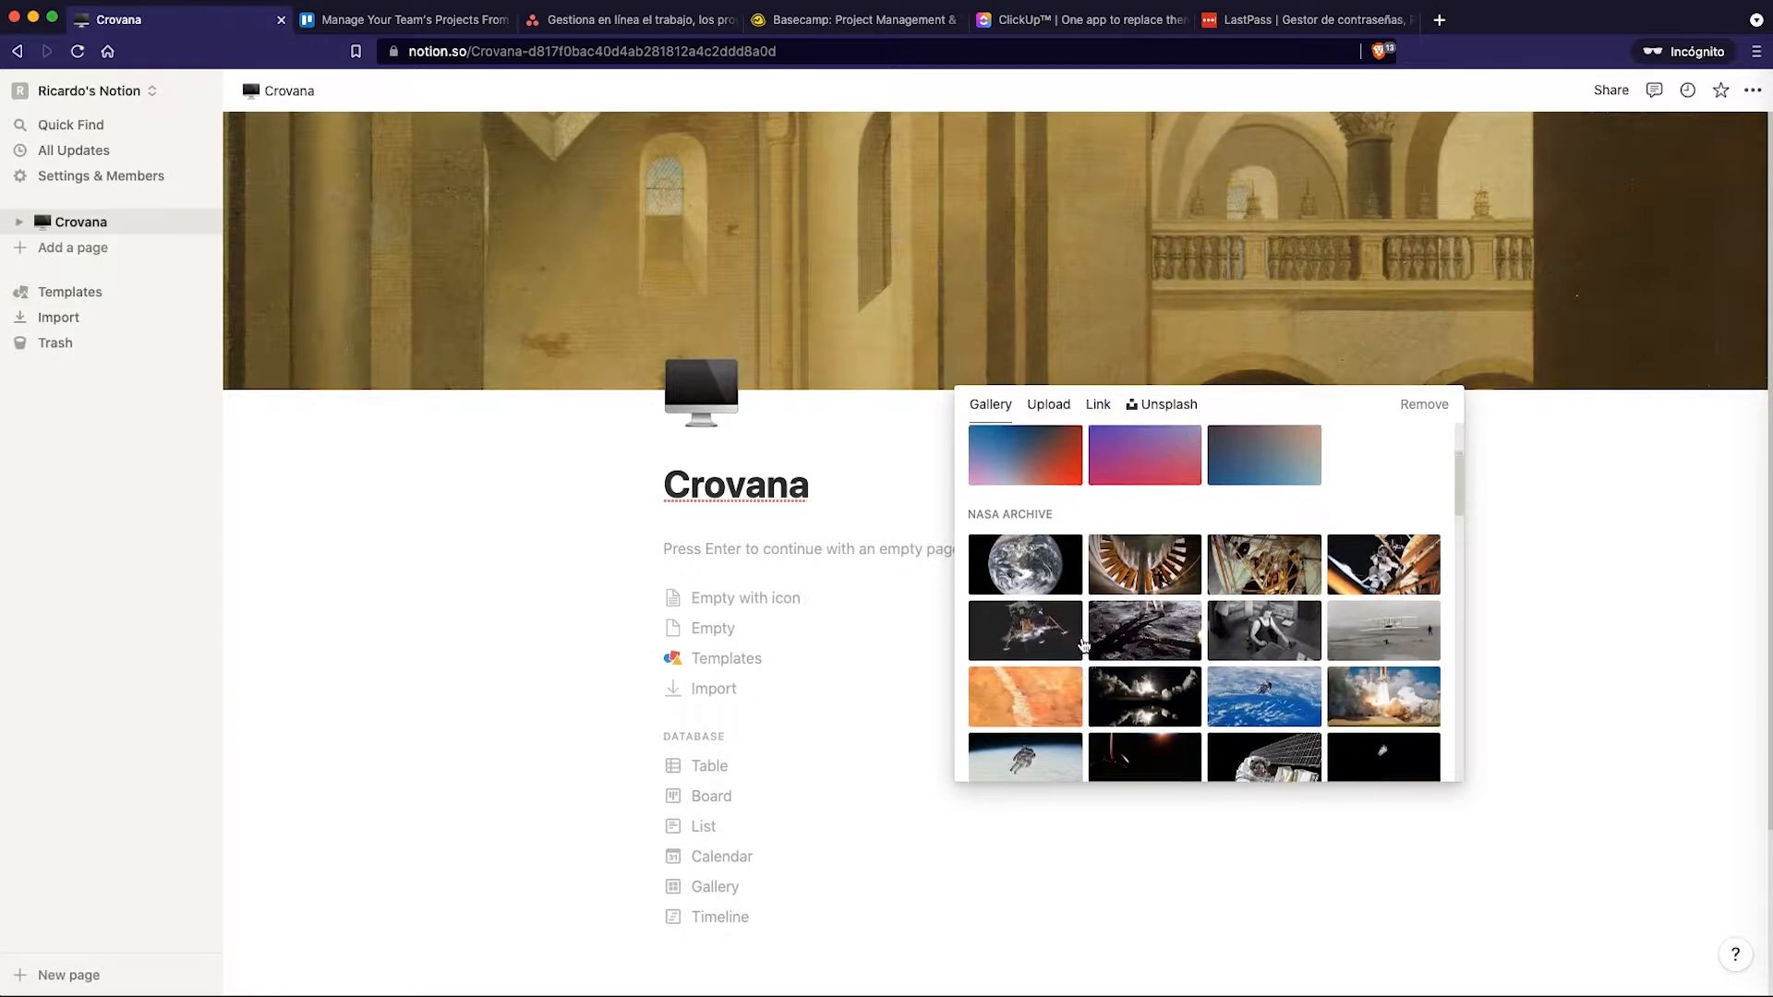
scroll(1077, 637, "down", 3)
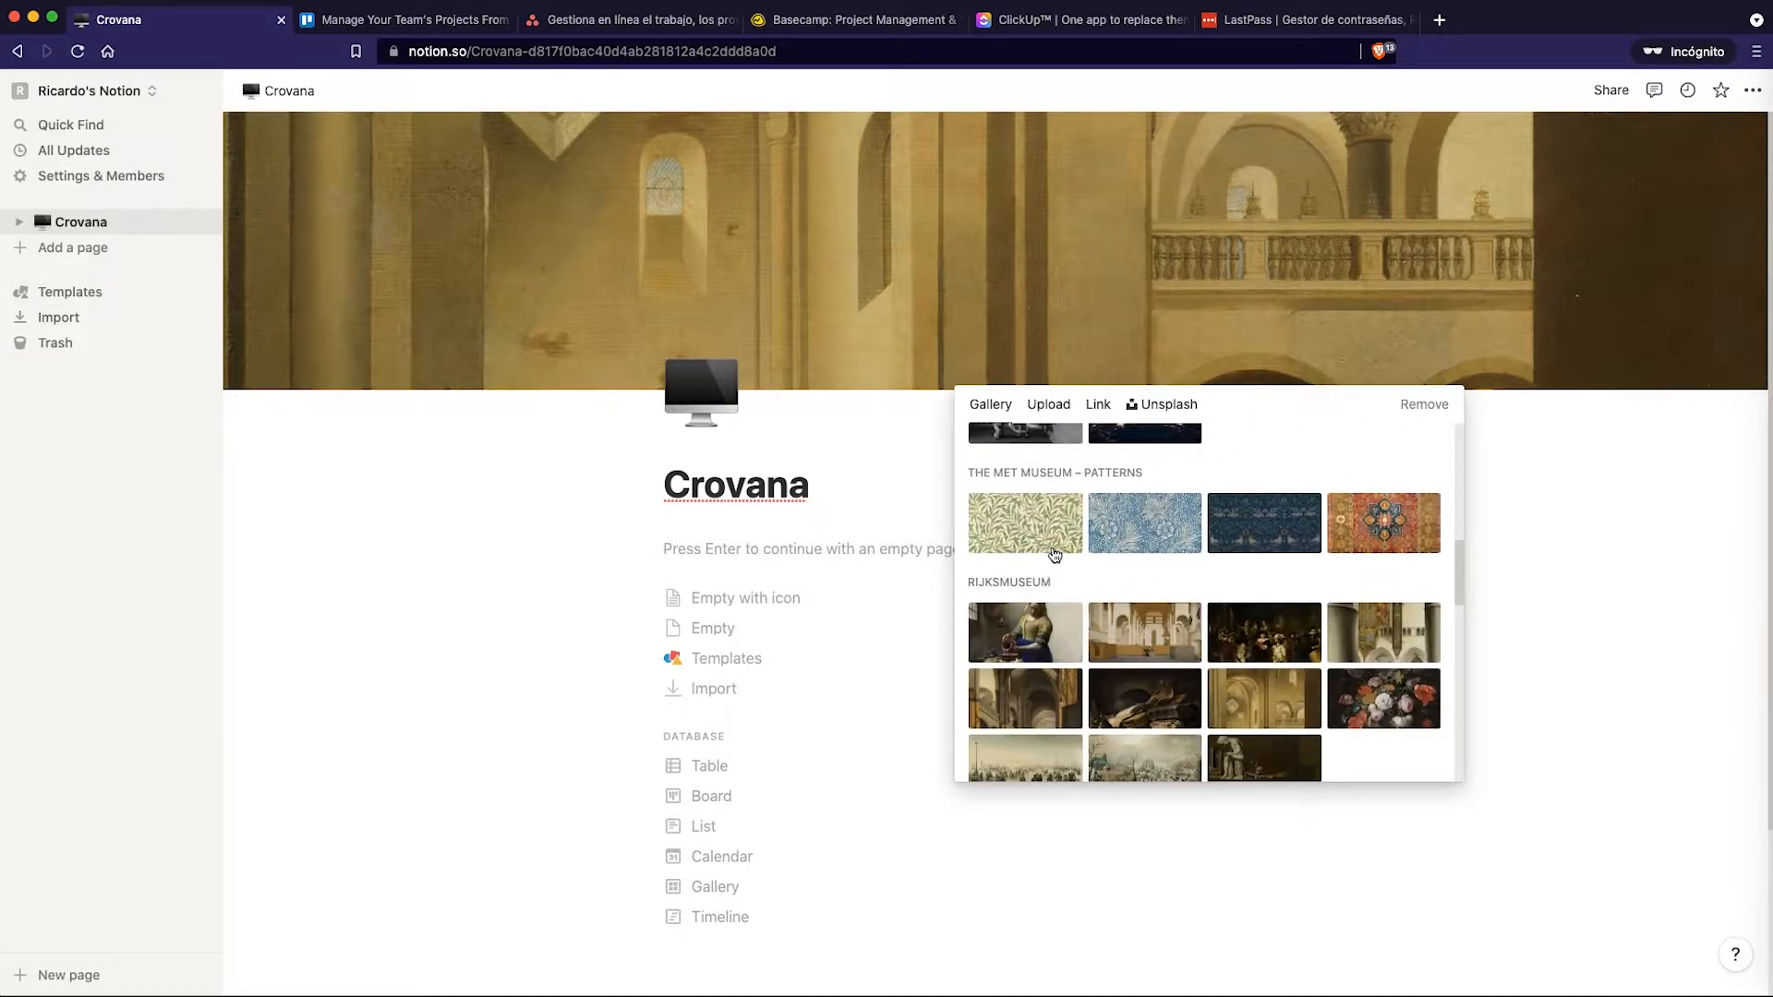
scroll(1073, 544, "up", 10)
left_click(1048, 406)
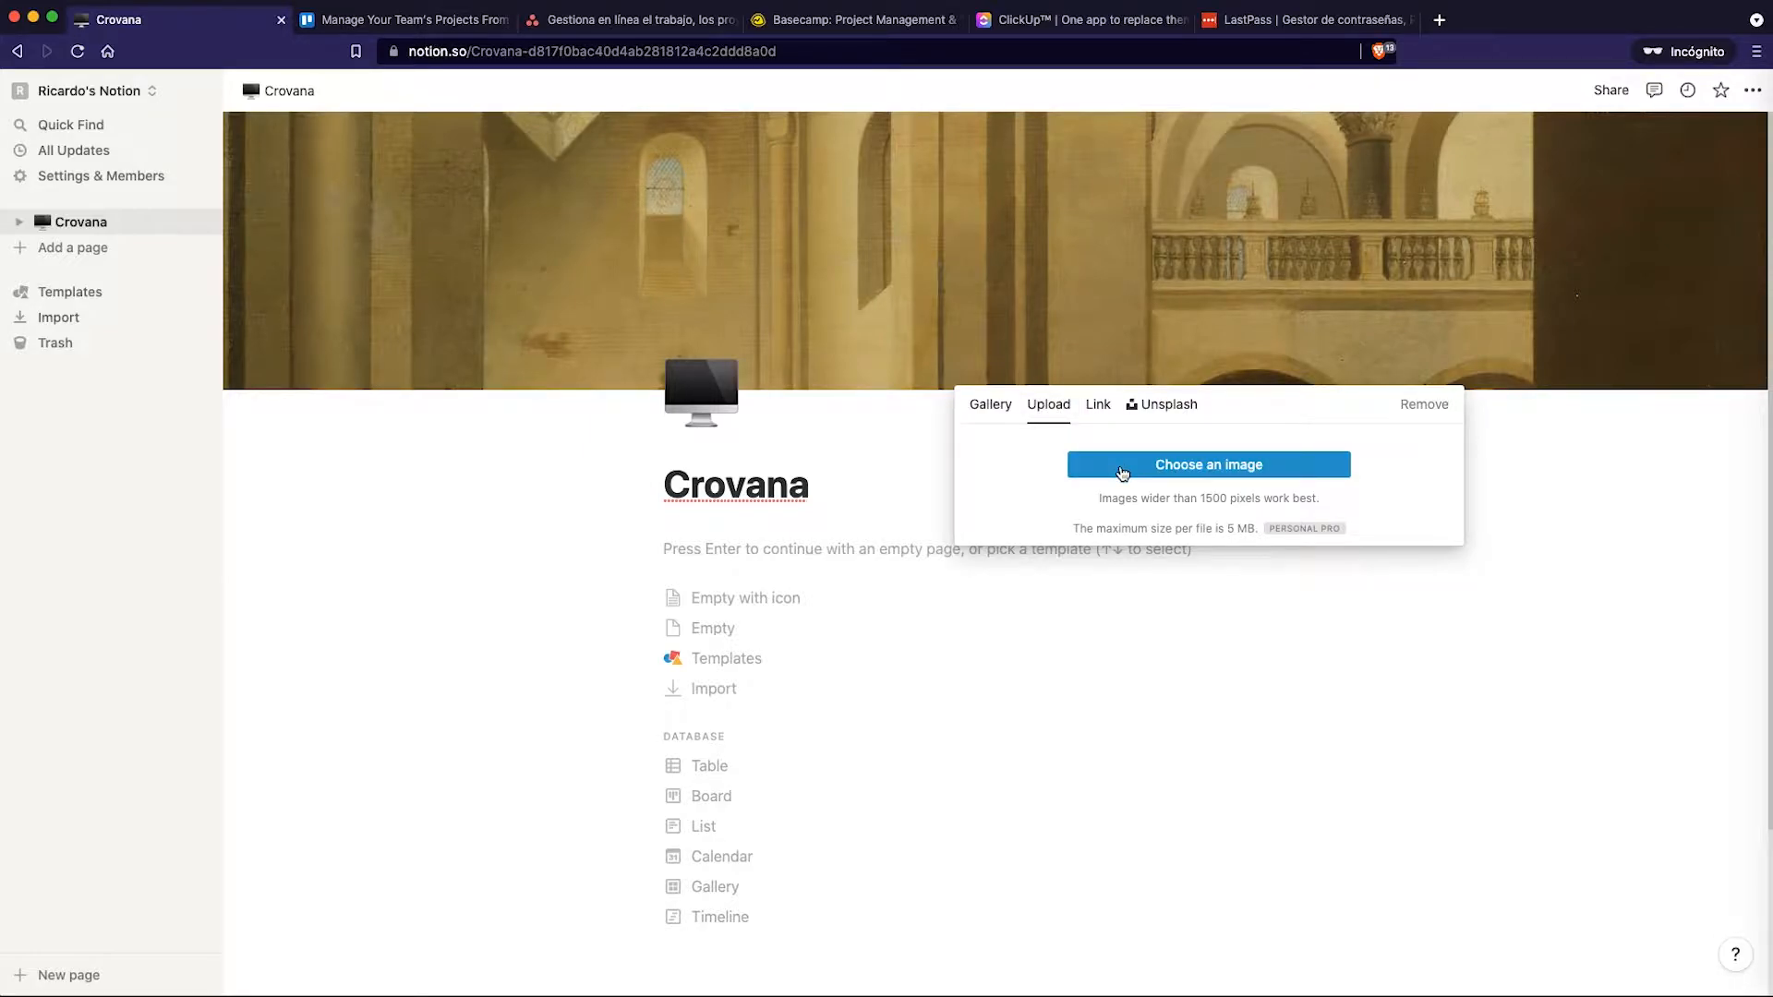
left_click(1098, 406)
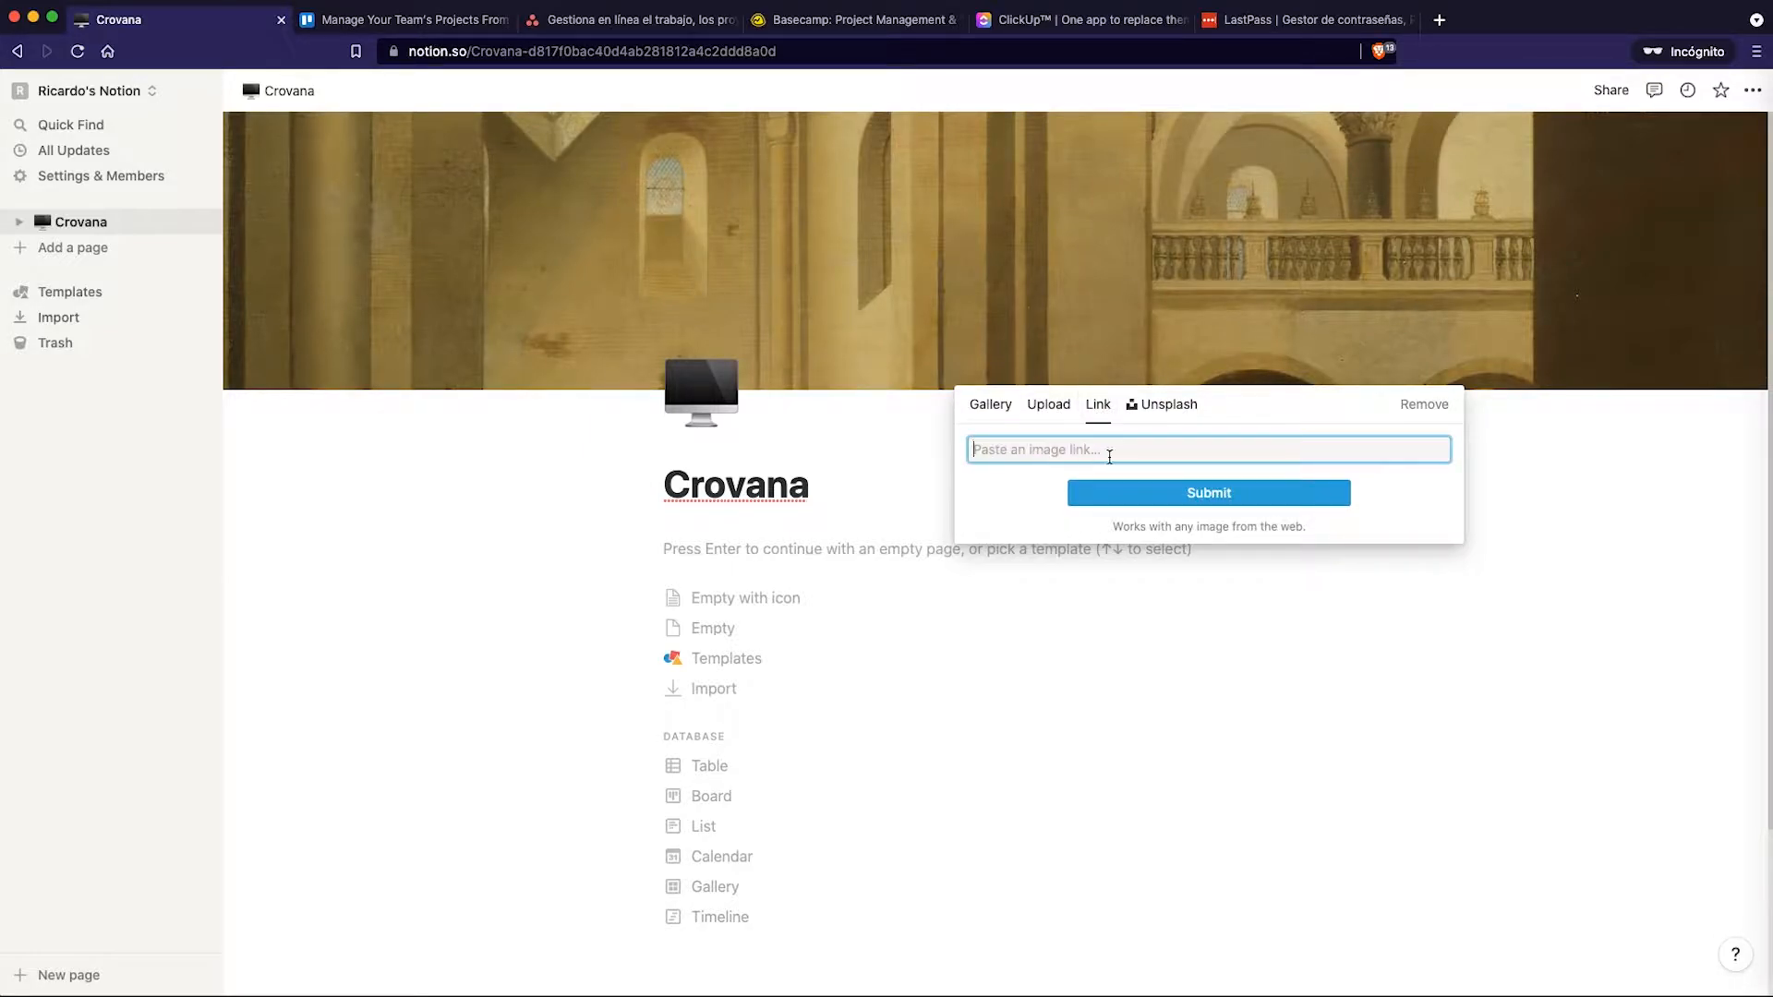
left_click(1164, 417)
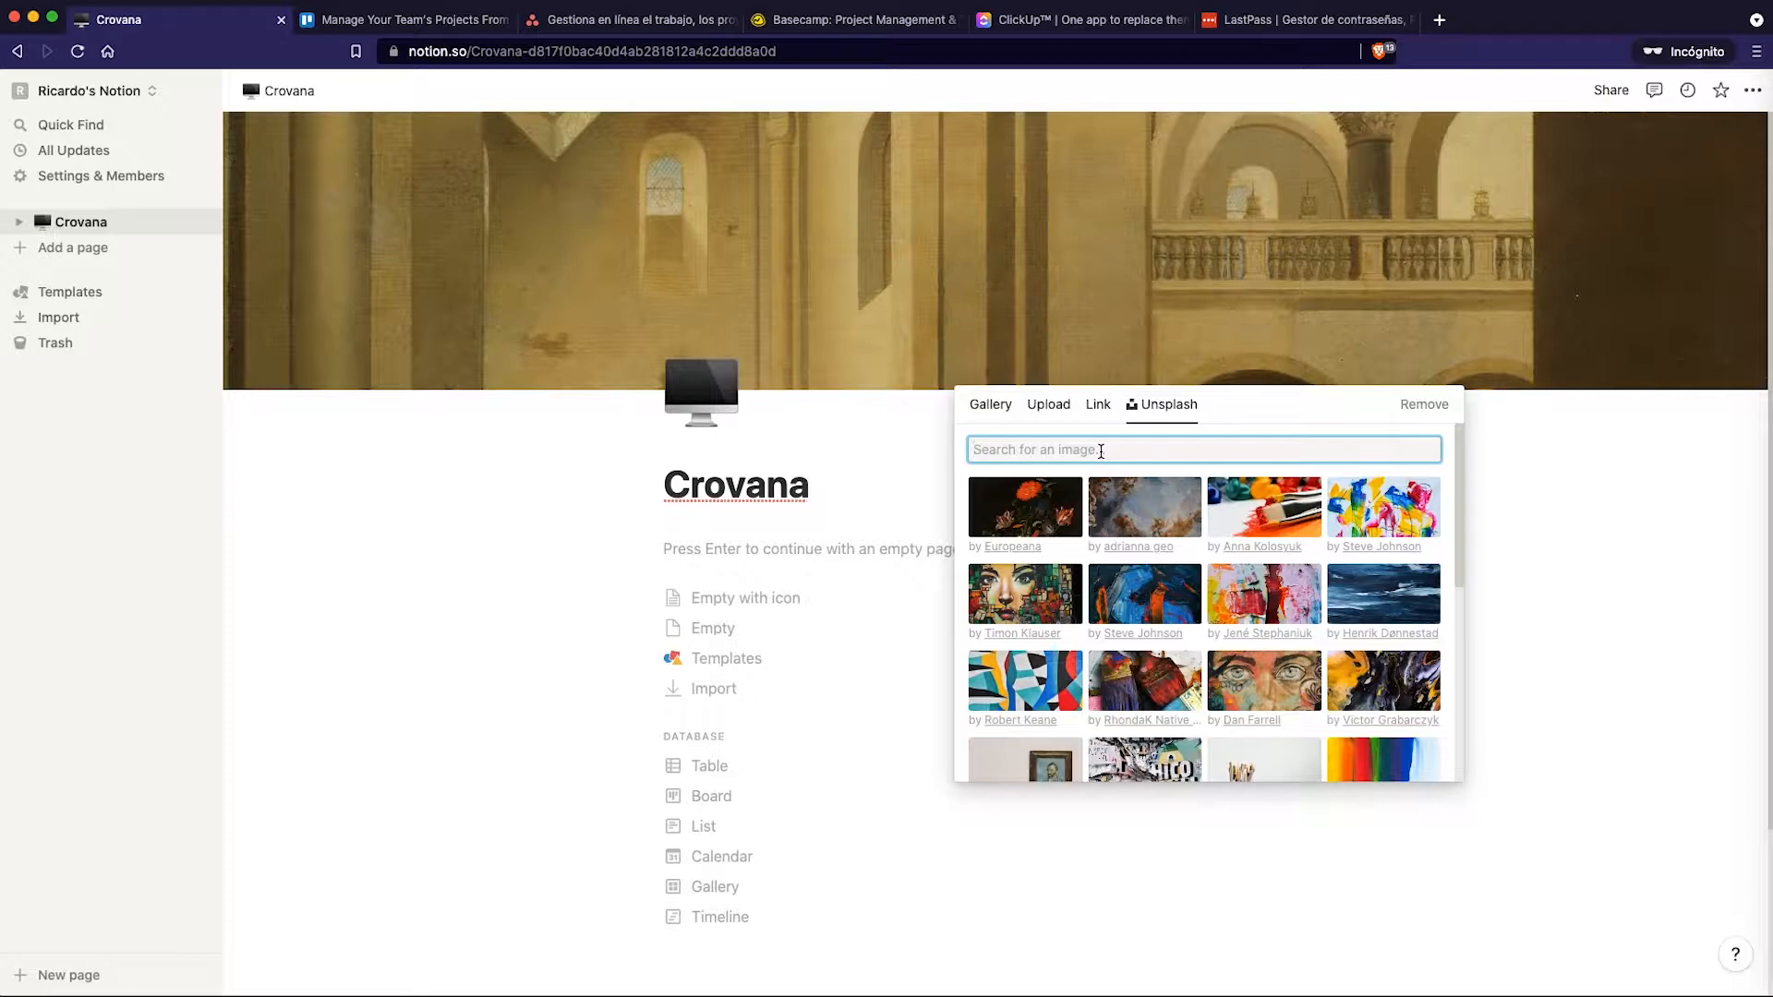
- Search Unsplash for 'web design' and set the tablet-and-iMac photo as the cover
type("web design")
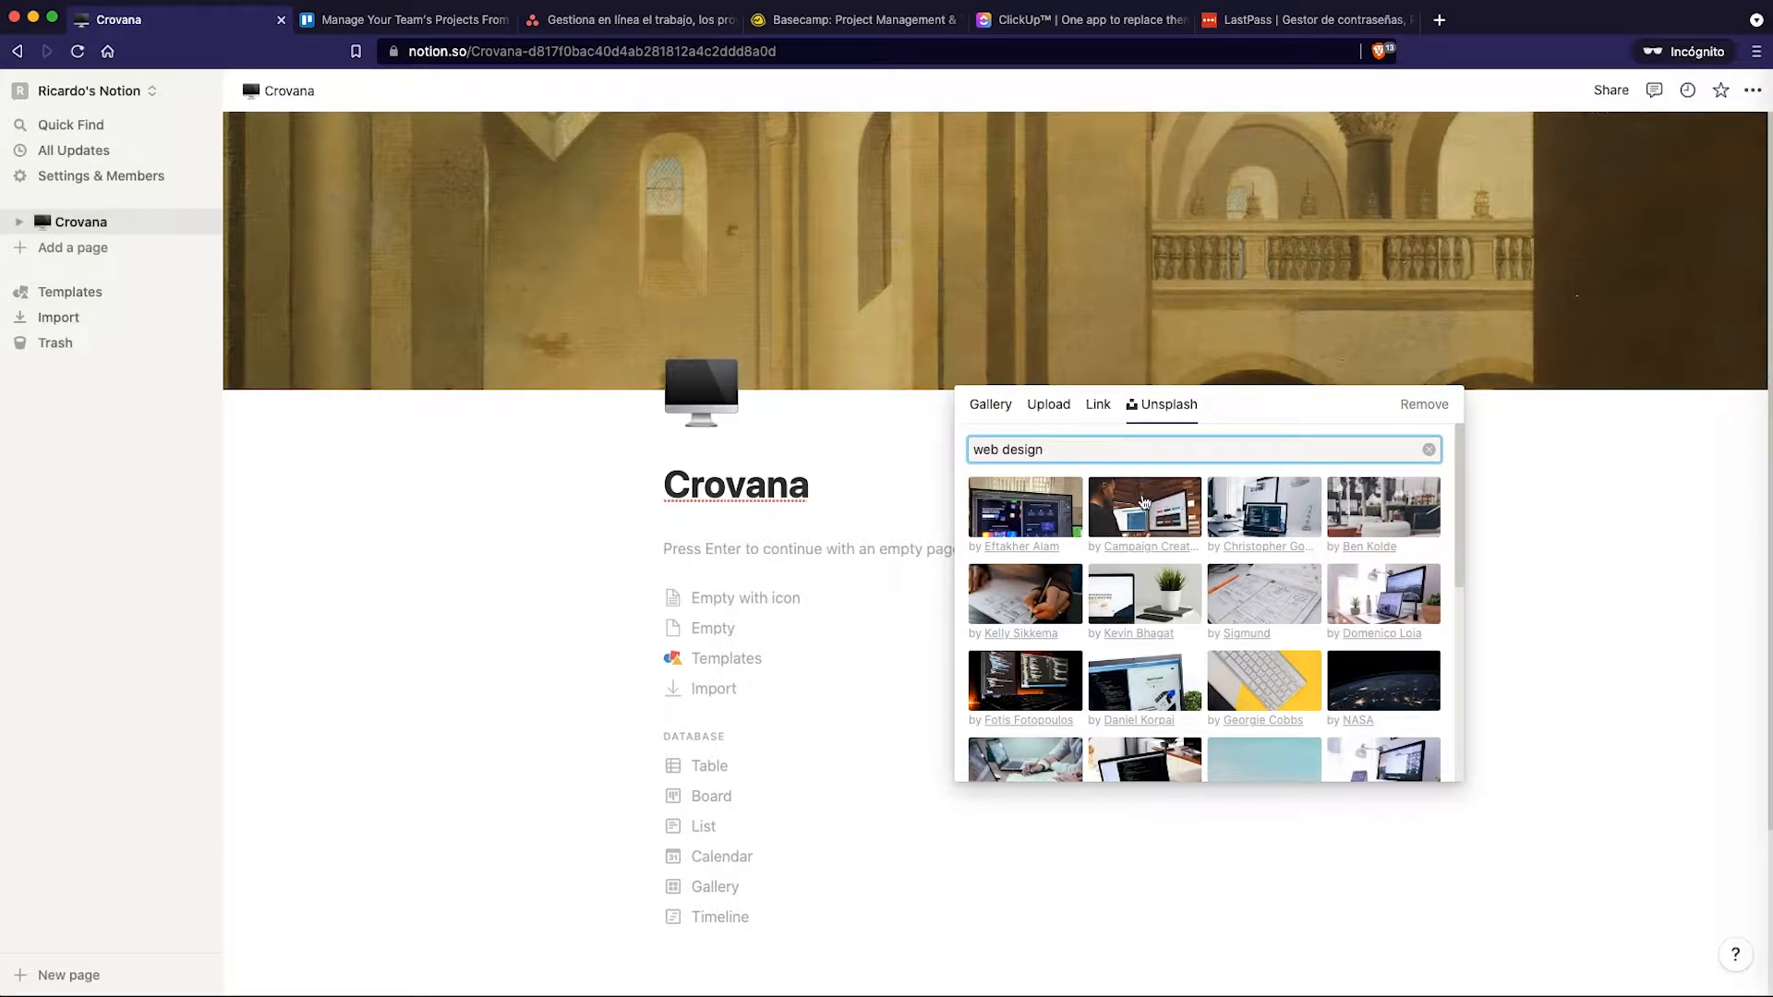
left_click(1383, 594)
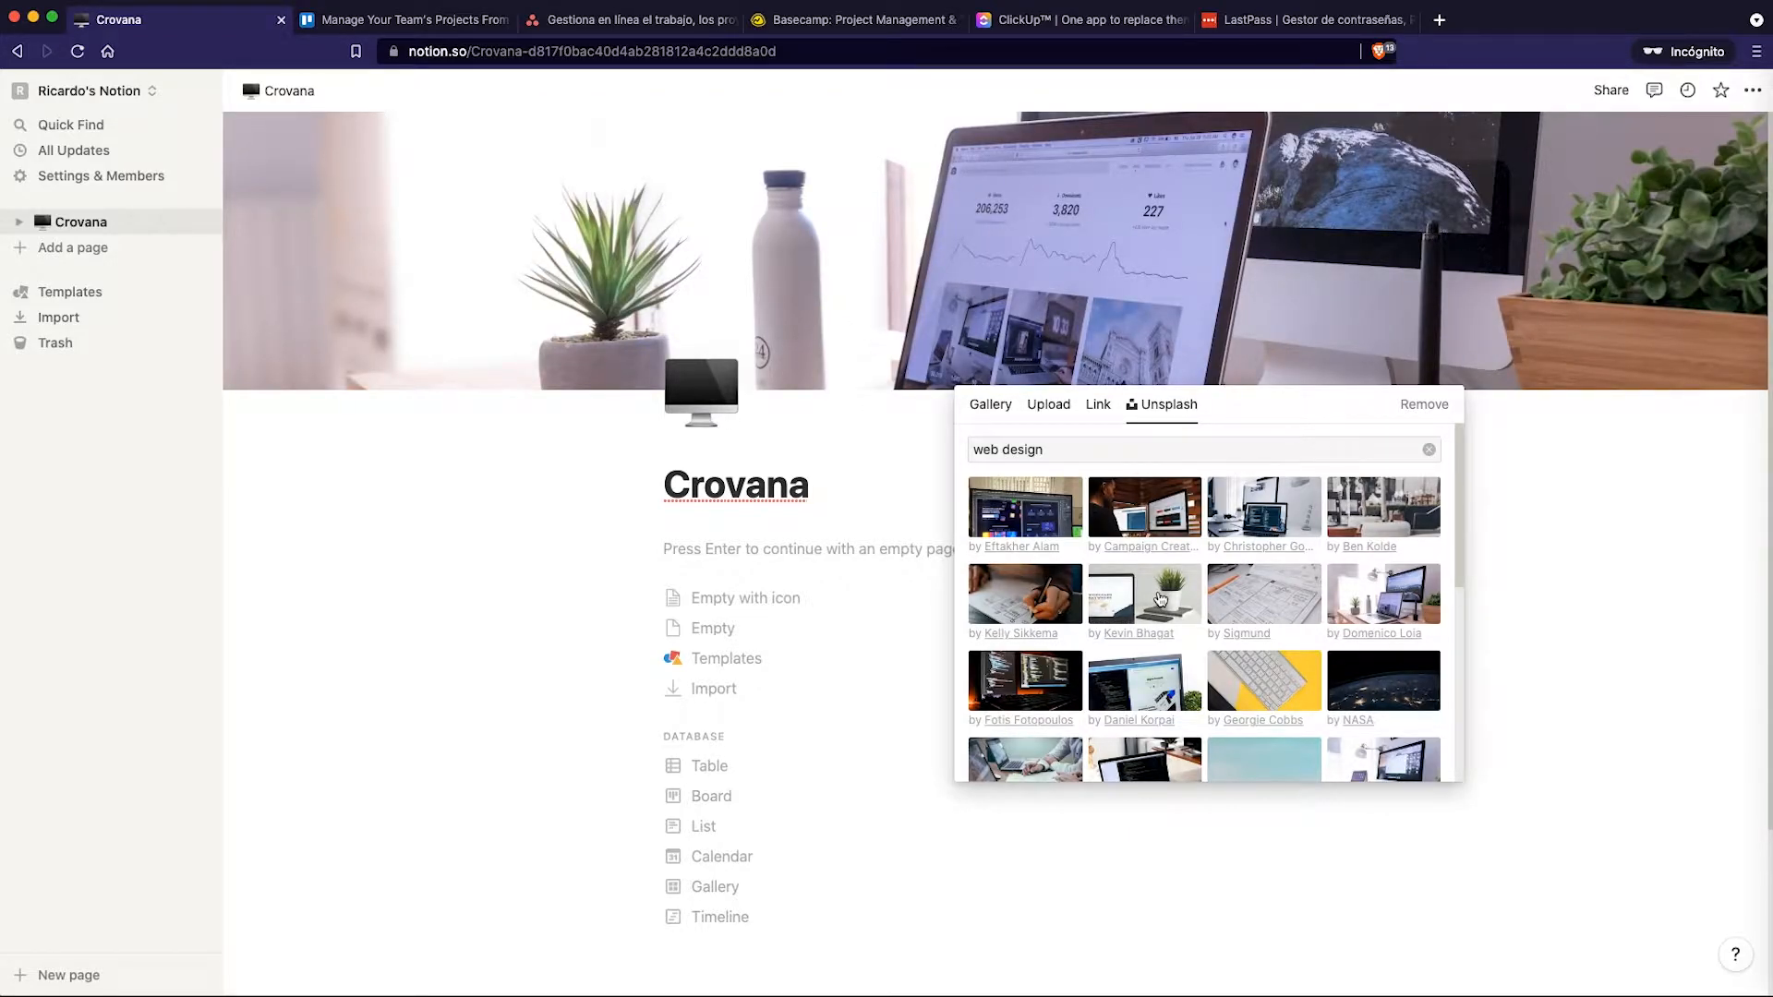
scroll(1416, 685, "down", 2)
left_click(1416, 666)
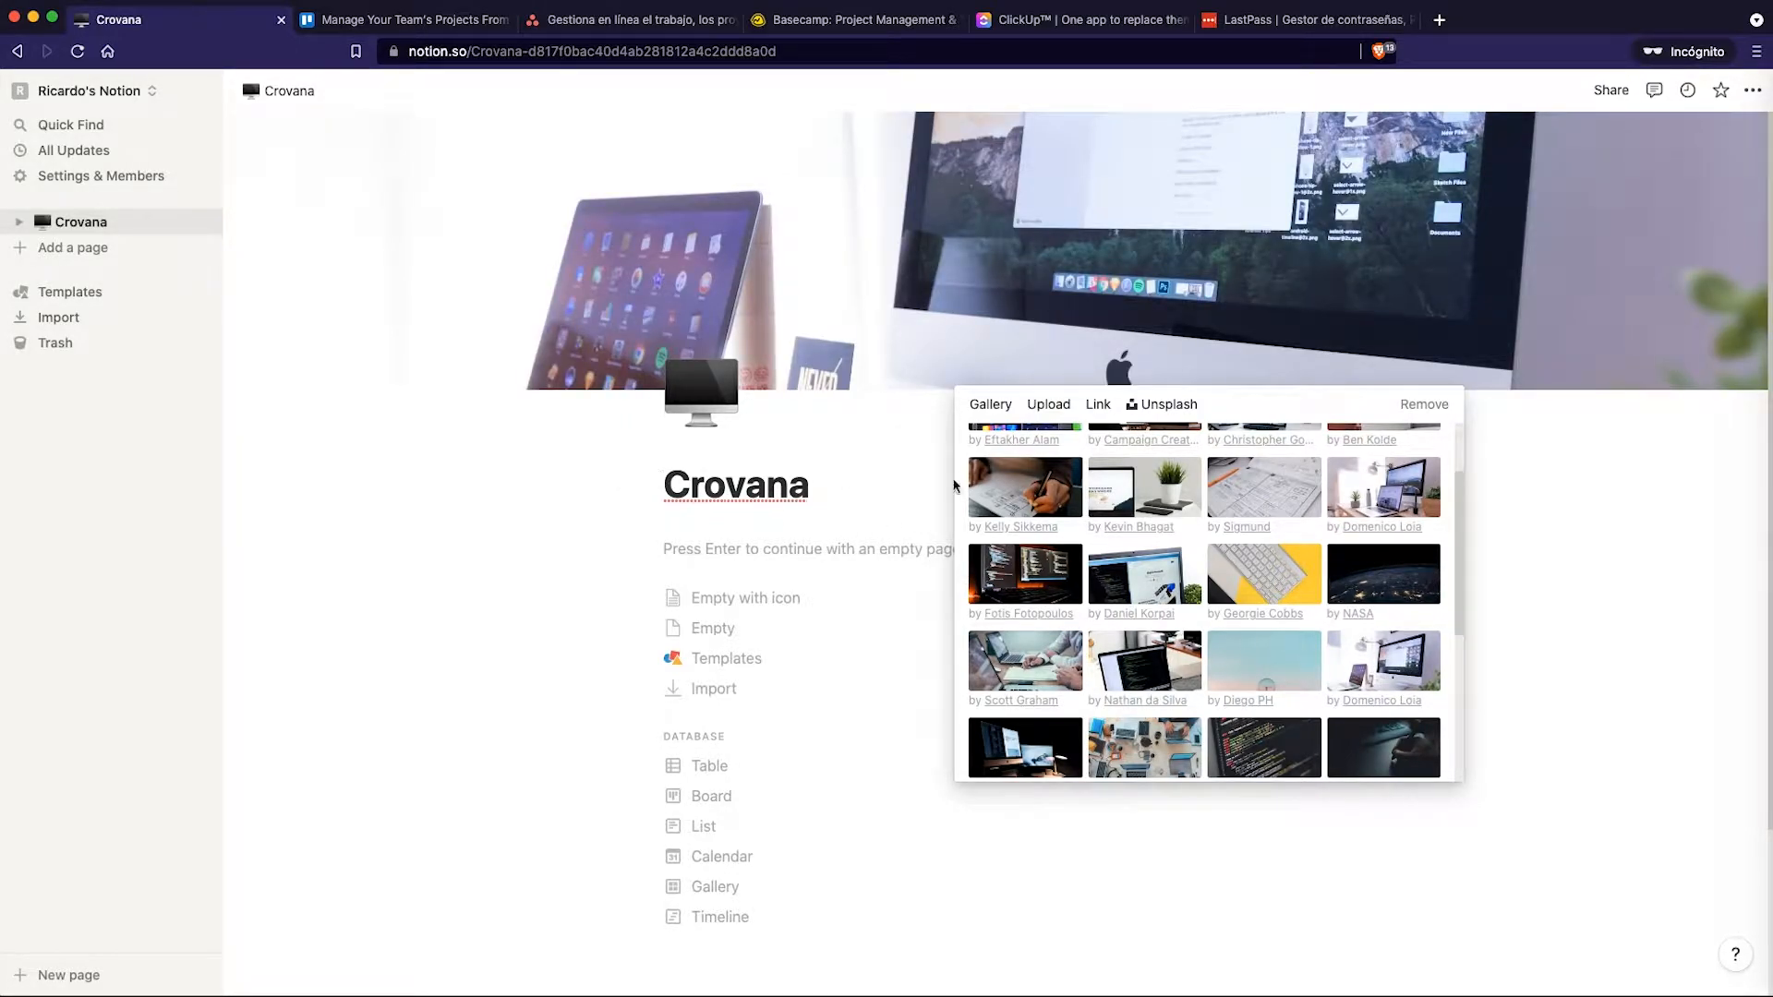
left_click(1536, 435)
mouse_move(823, 304)
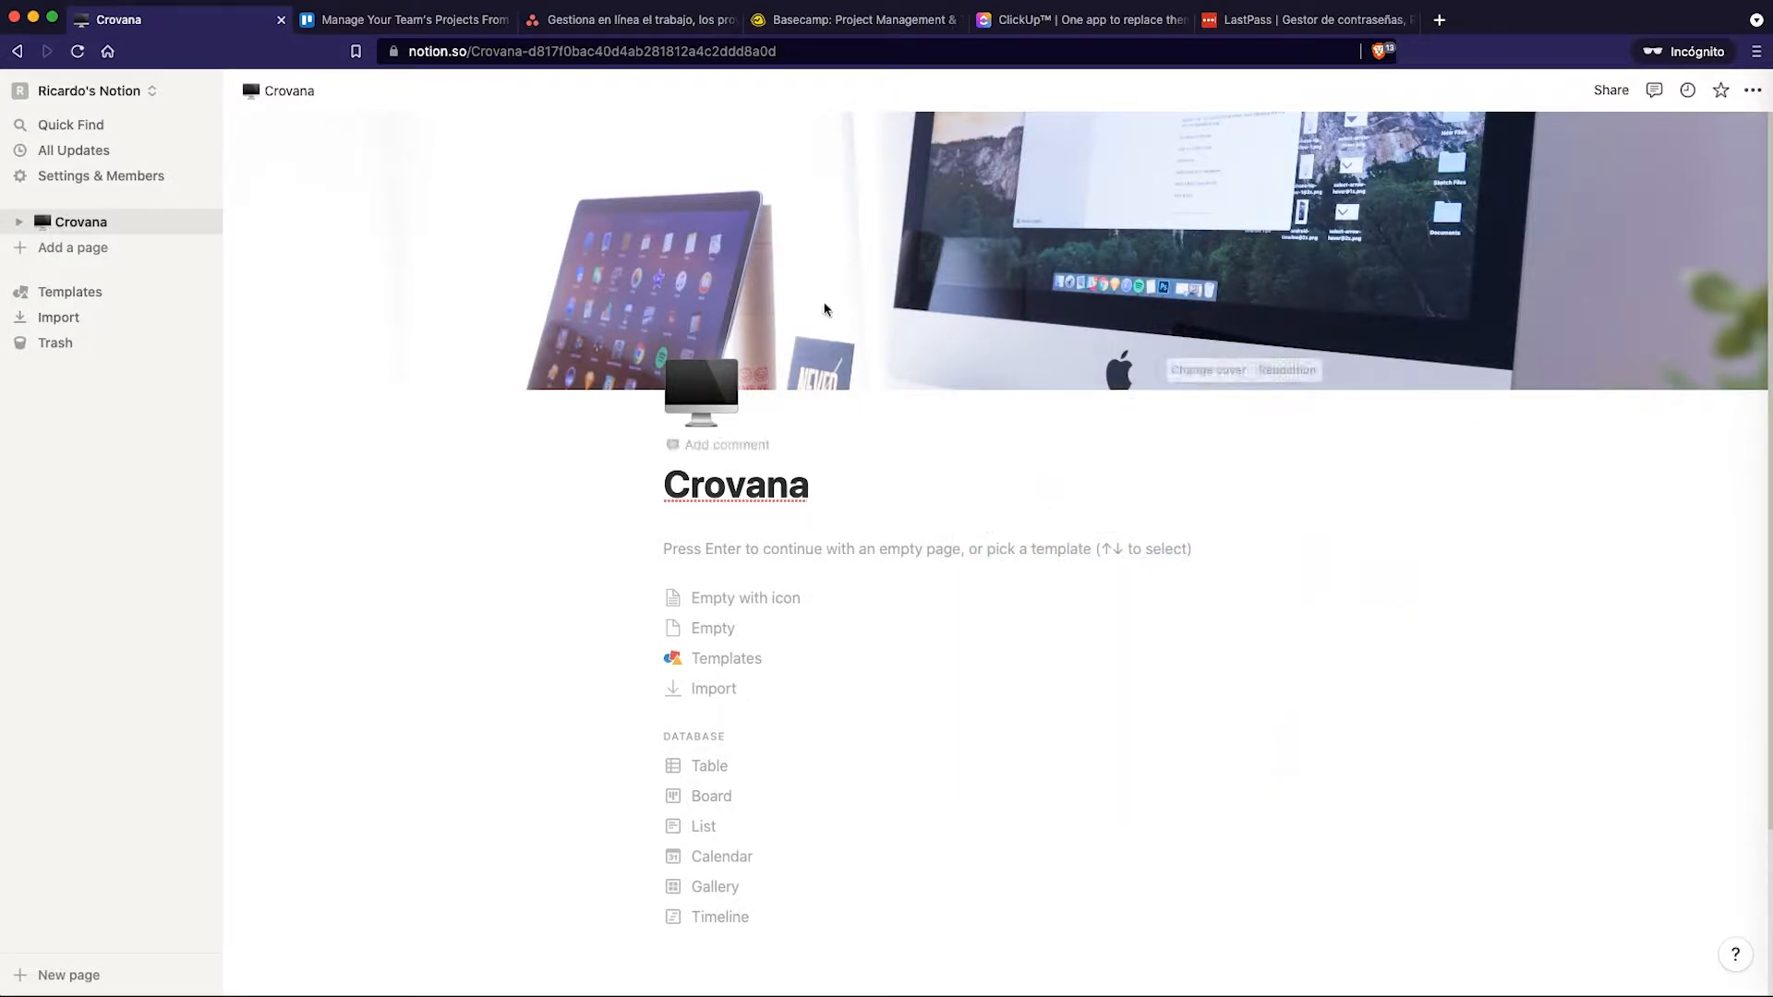
left_click(1206, 372)
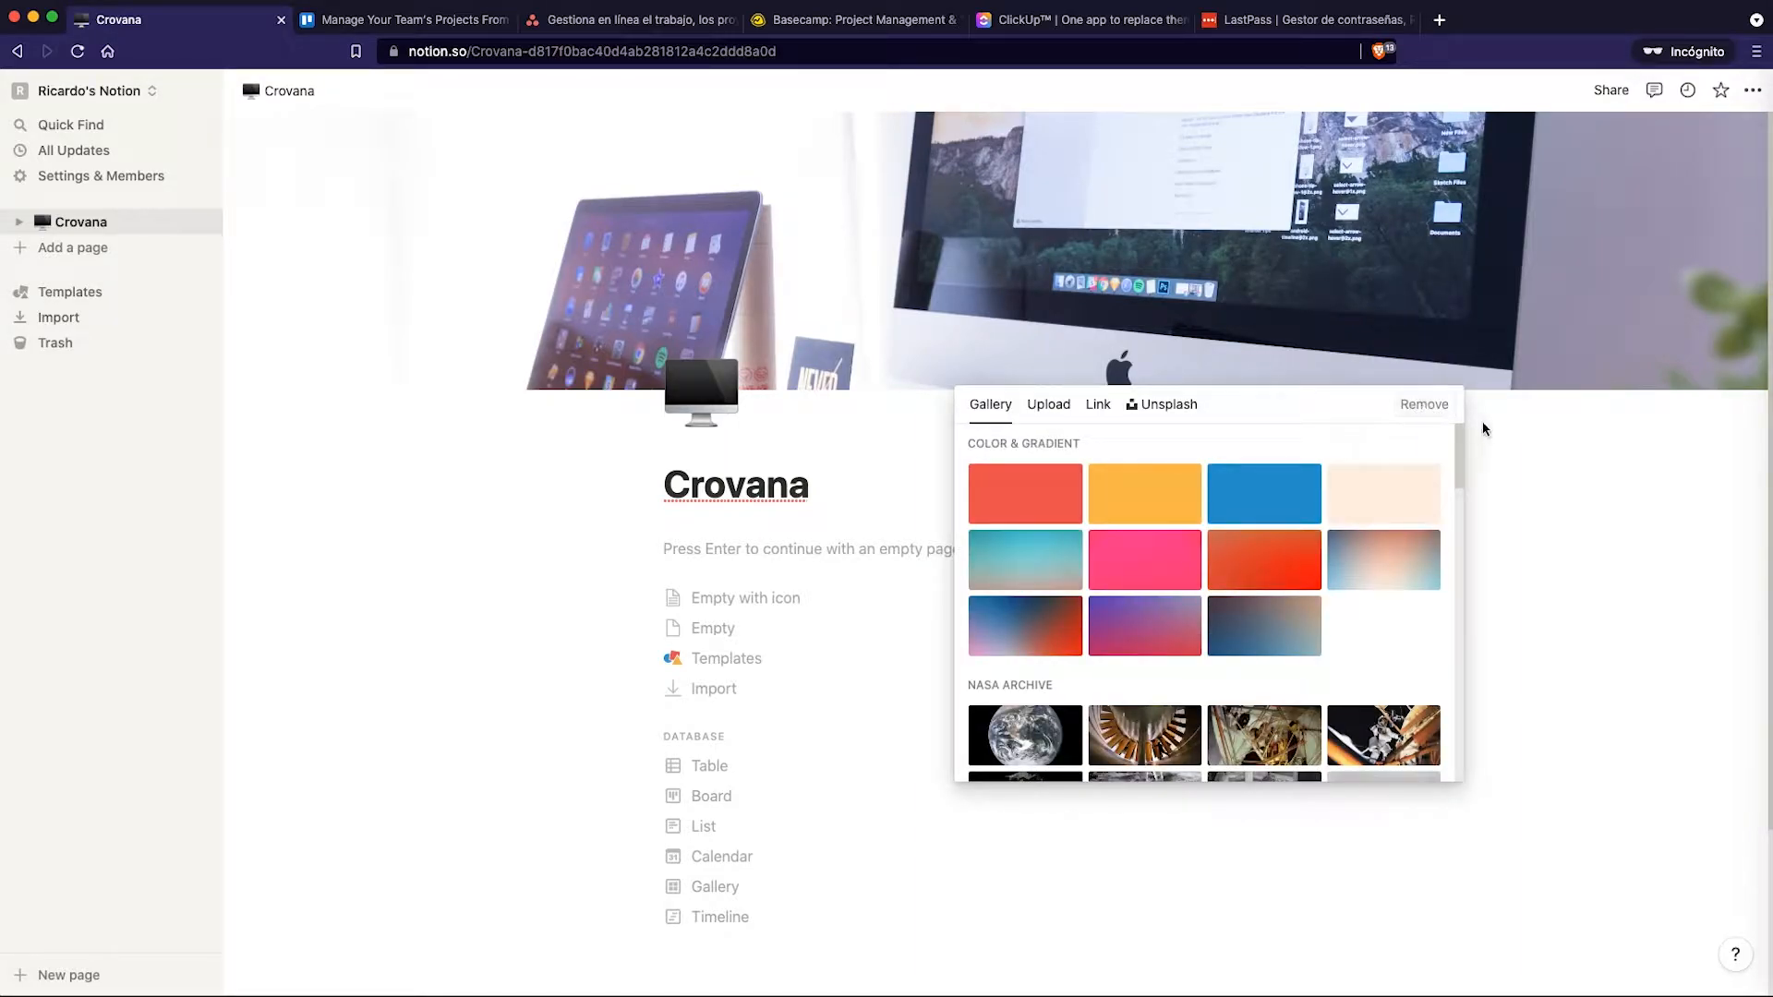
left_click(1544, 453)
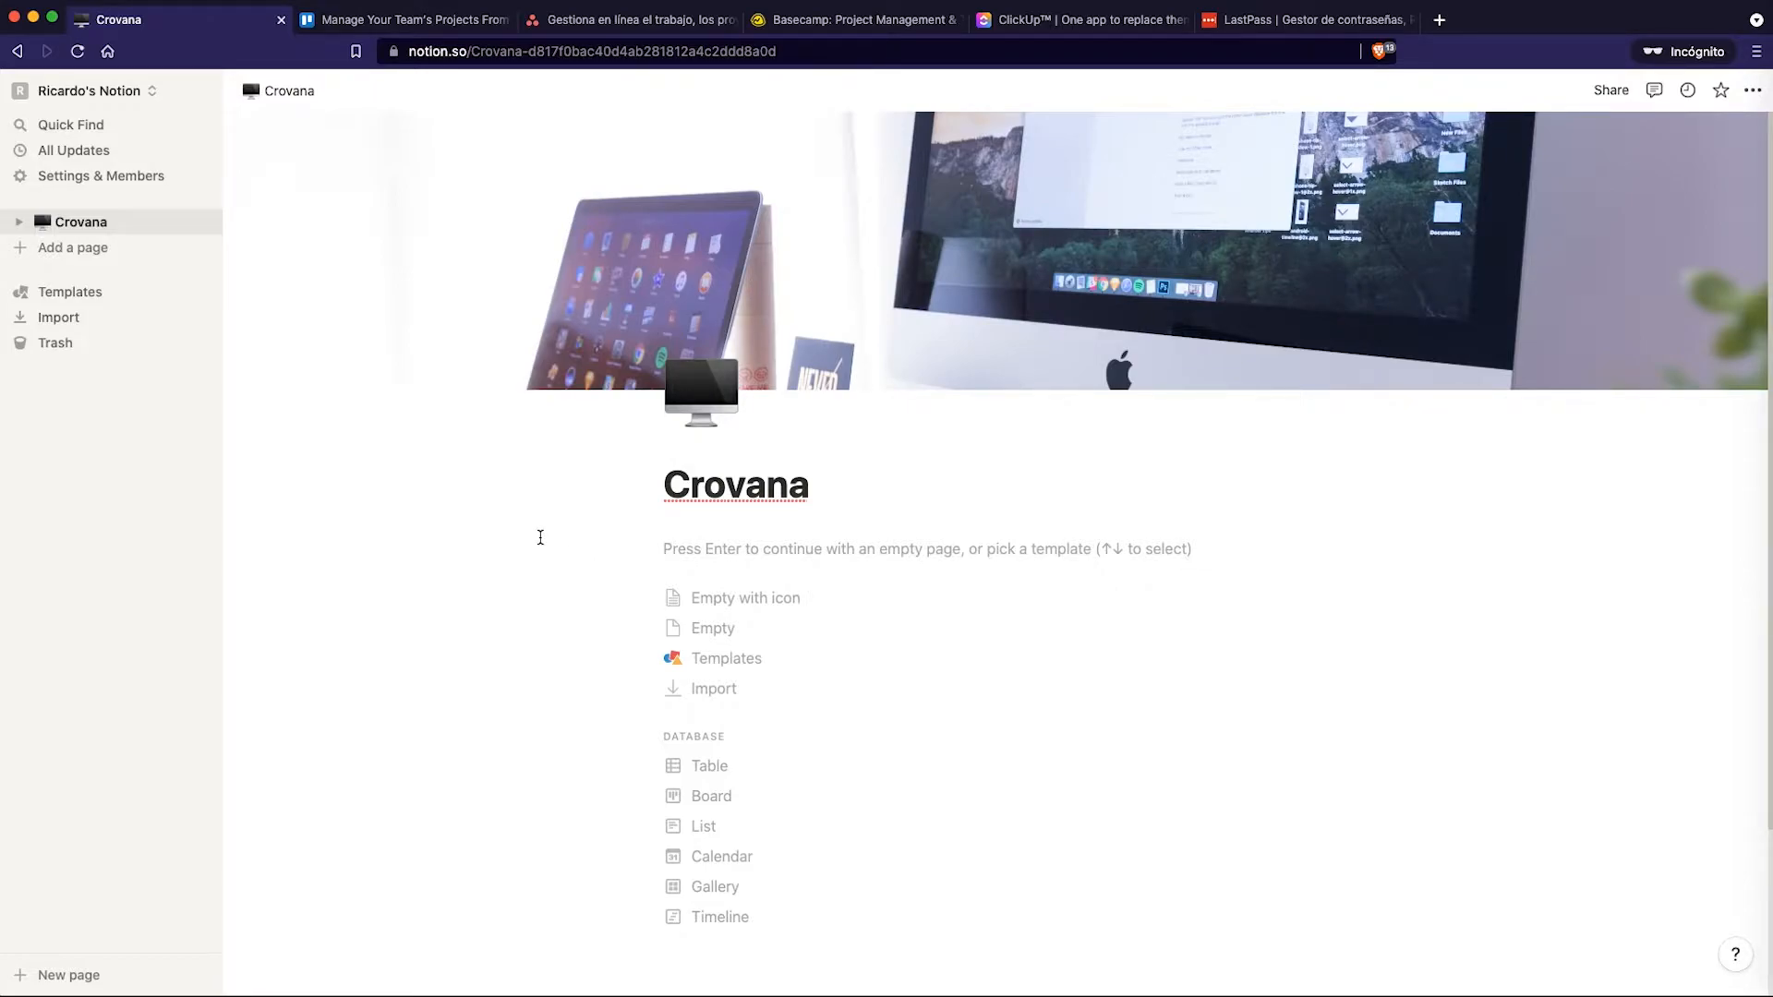
- Dismiss the templates for an empty Crovana body and scroll through the whole '/' block menu
left_click(707, 550)
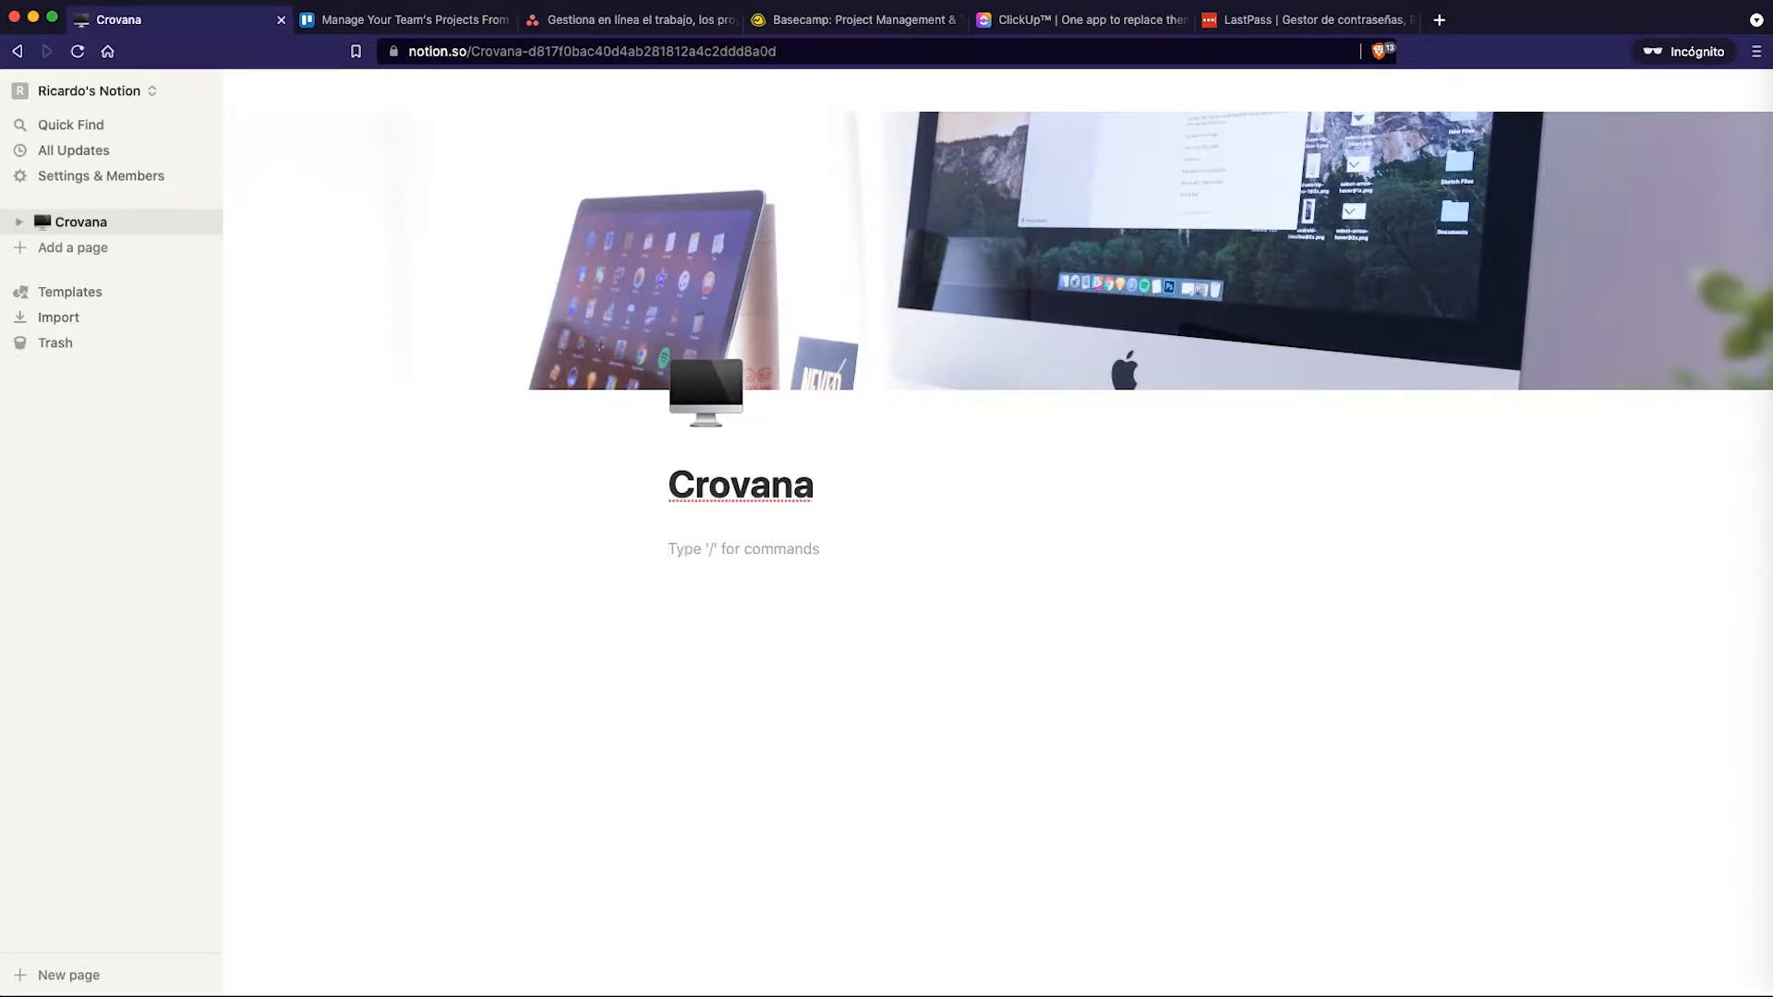
type("/")
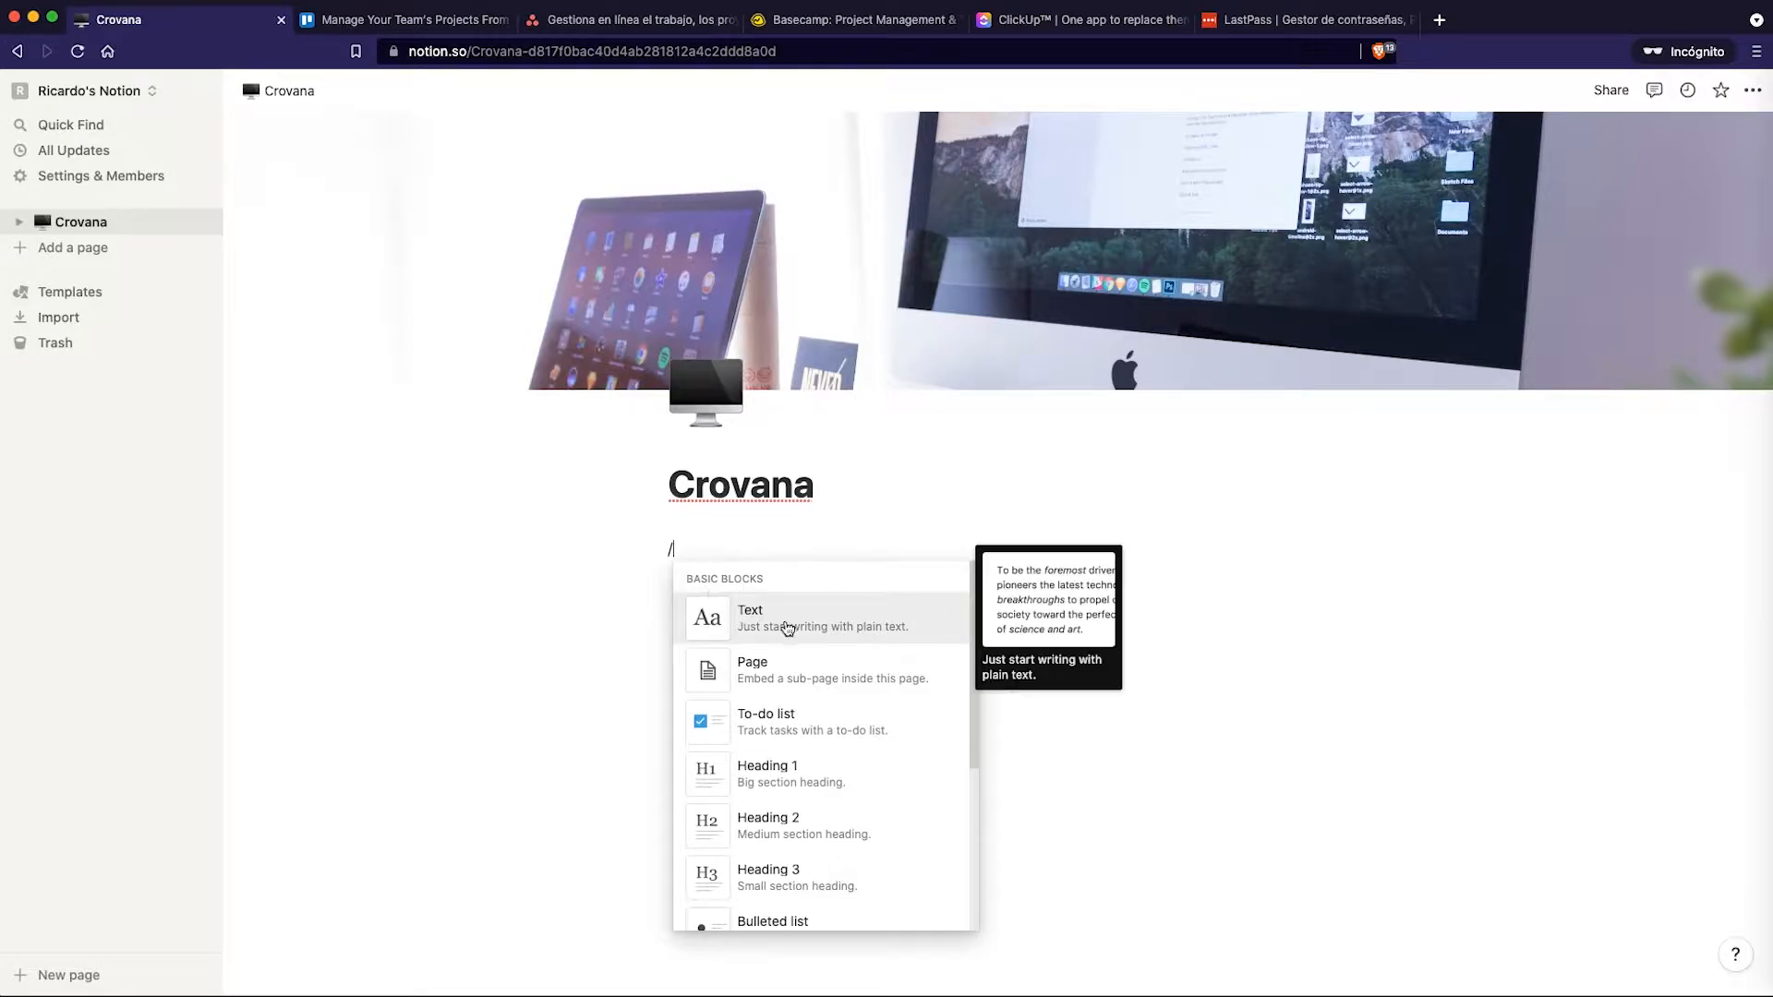
scroll(777, 622, "down", 1)
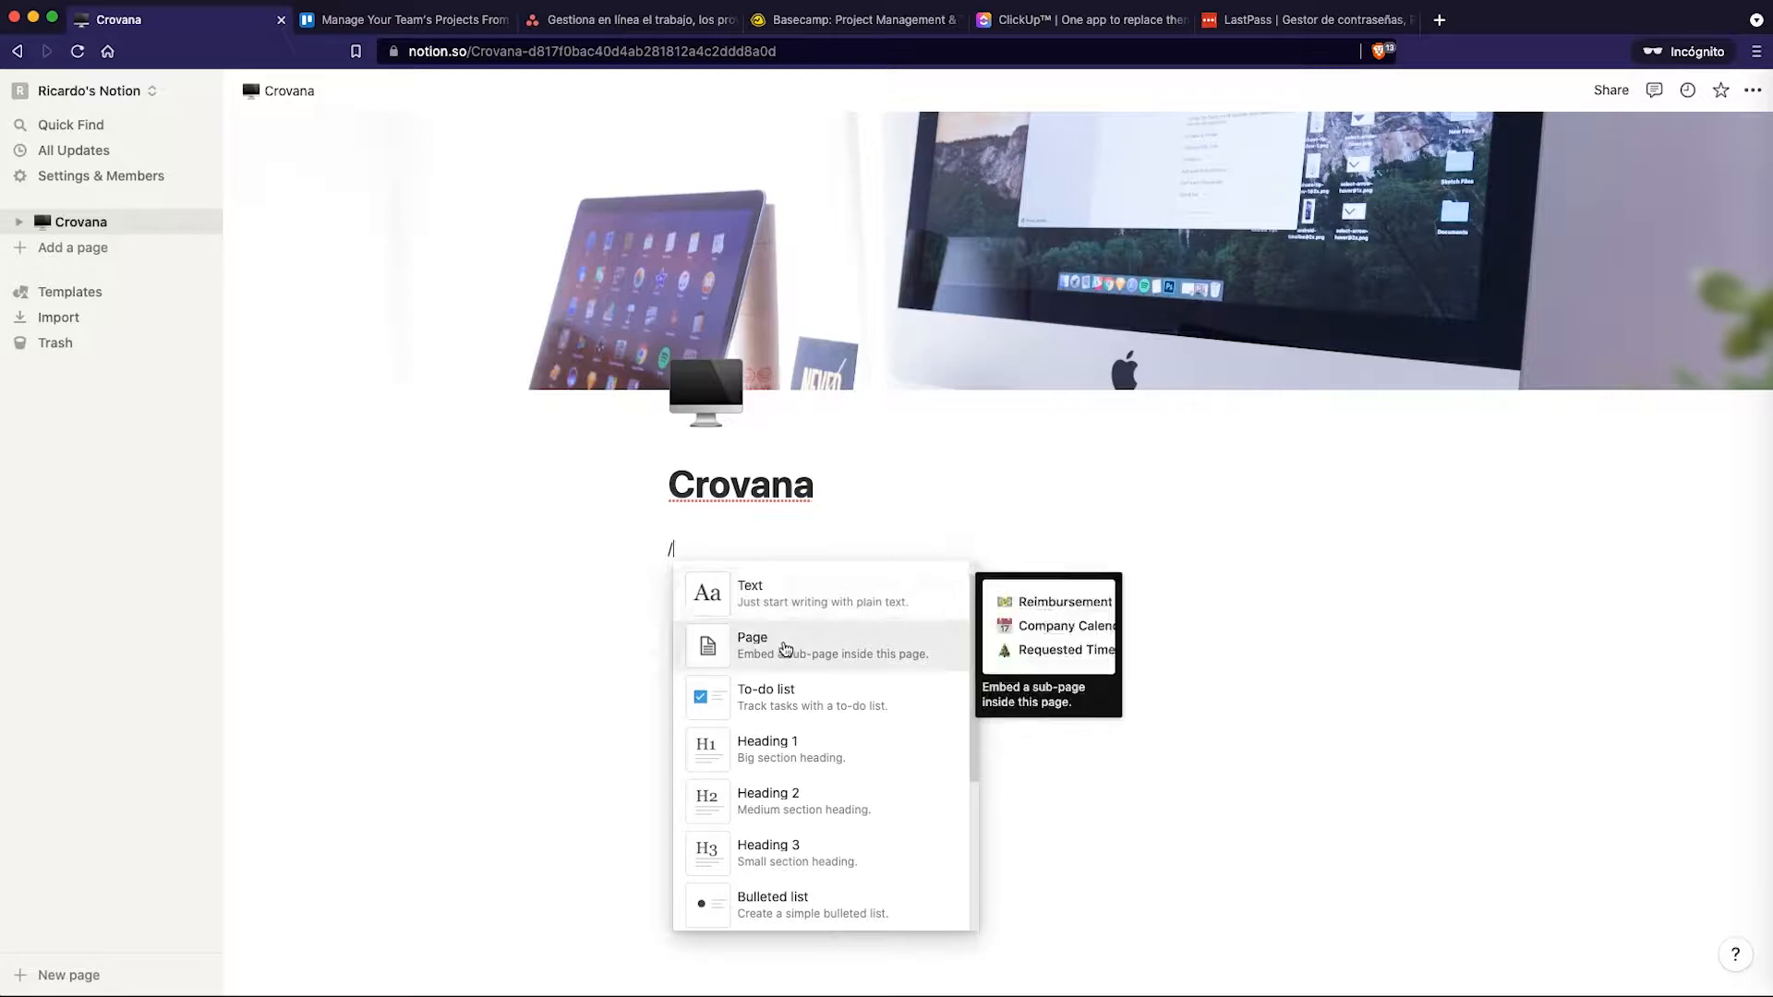
scroll(789, 643, "down", 1)
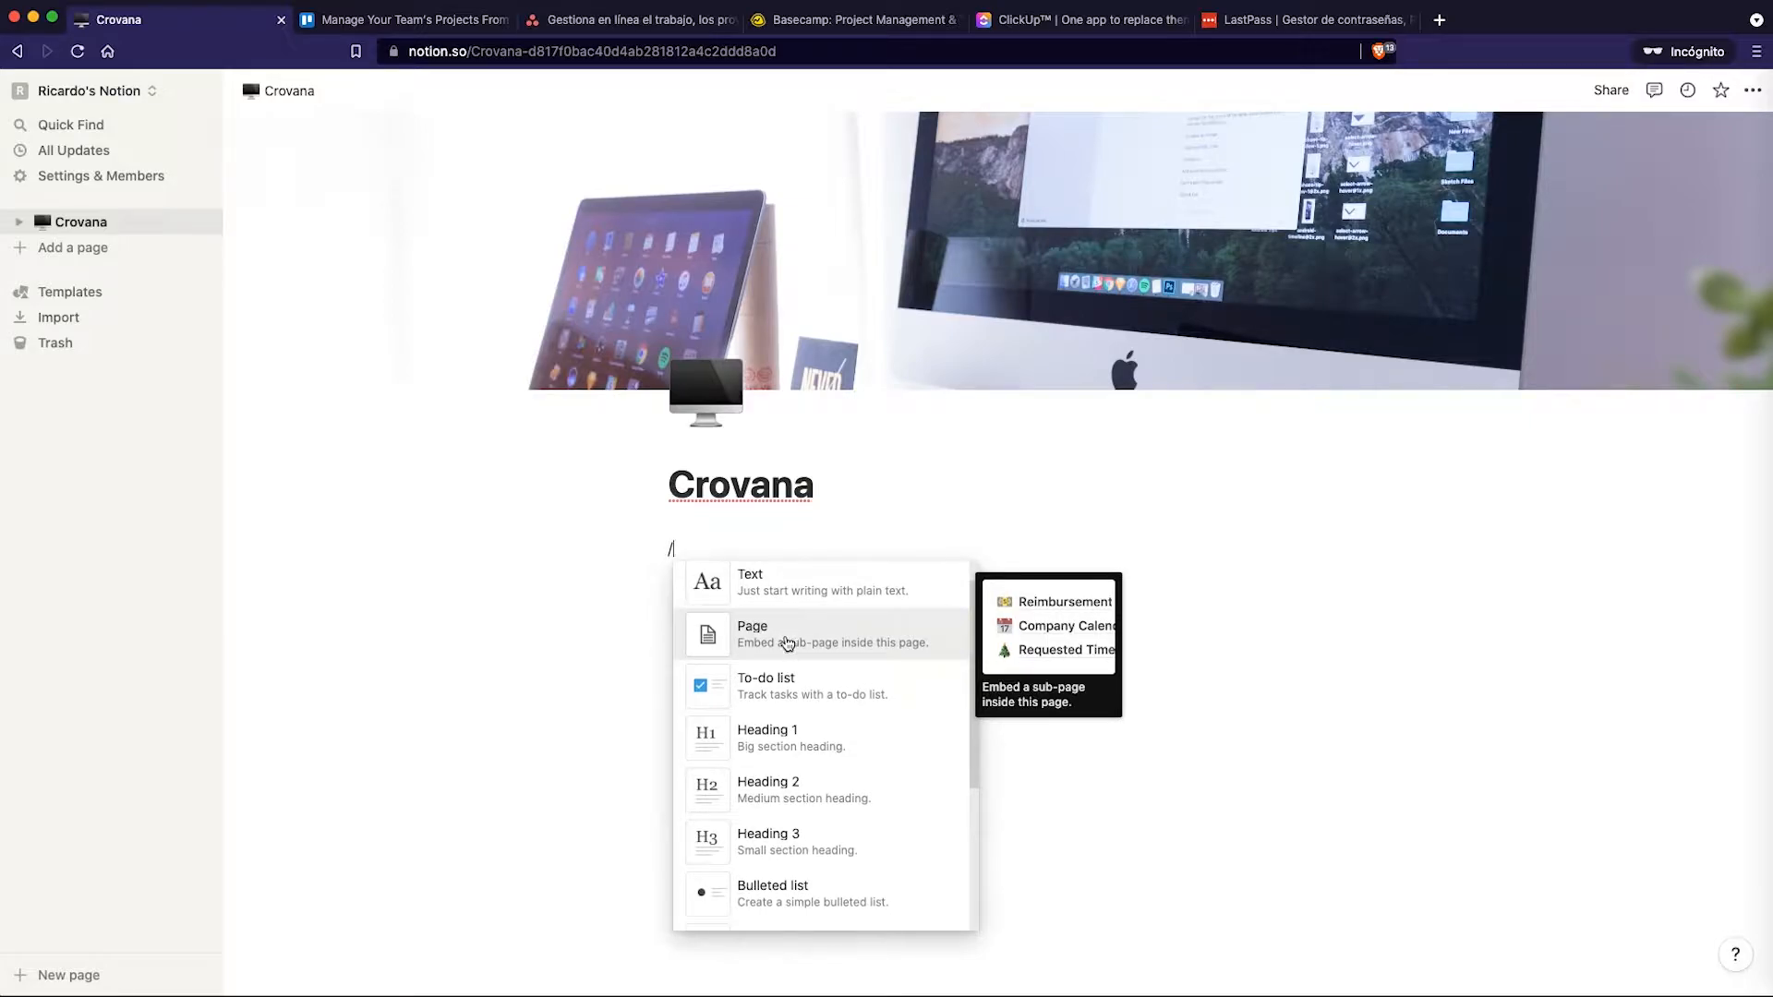
scroll(790, 644, "down", 1)
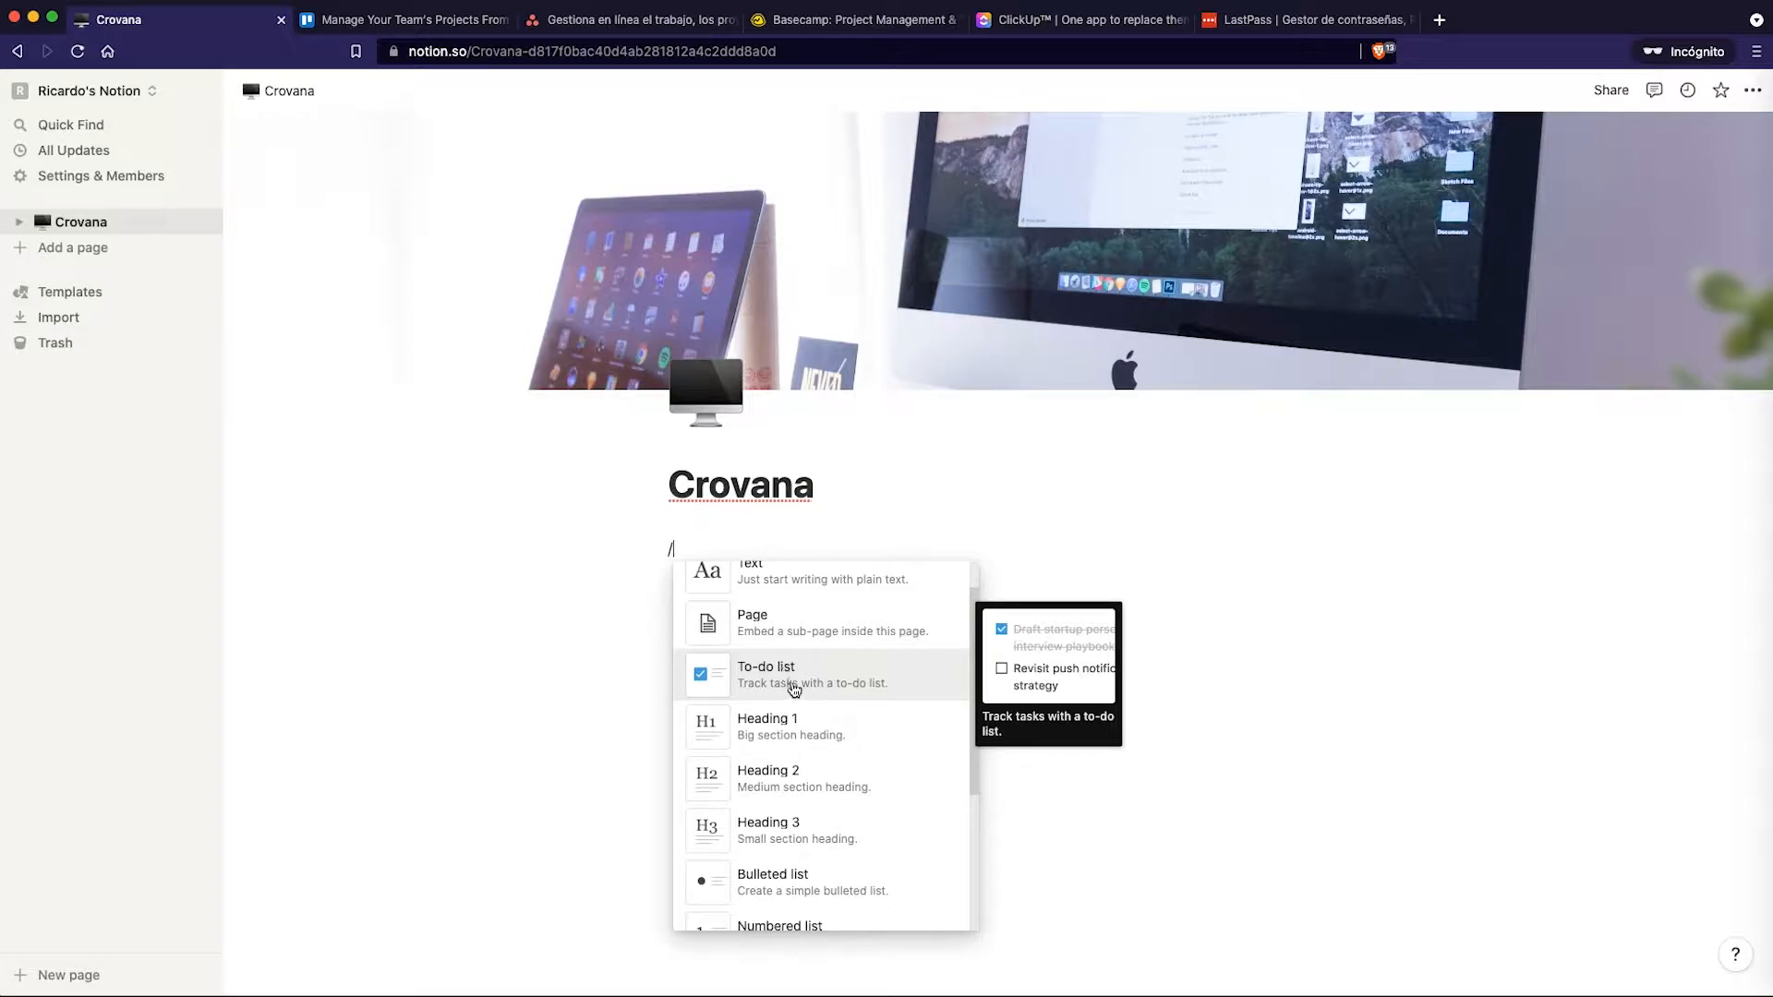
scroll(804, 687, "down", 2)
scroll(808, 709, "down", 1)
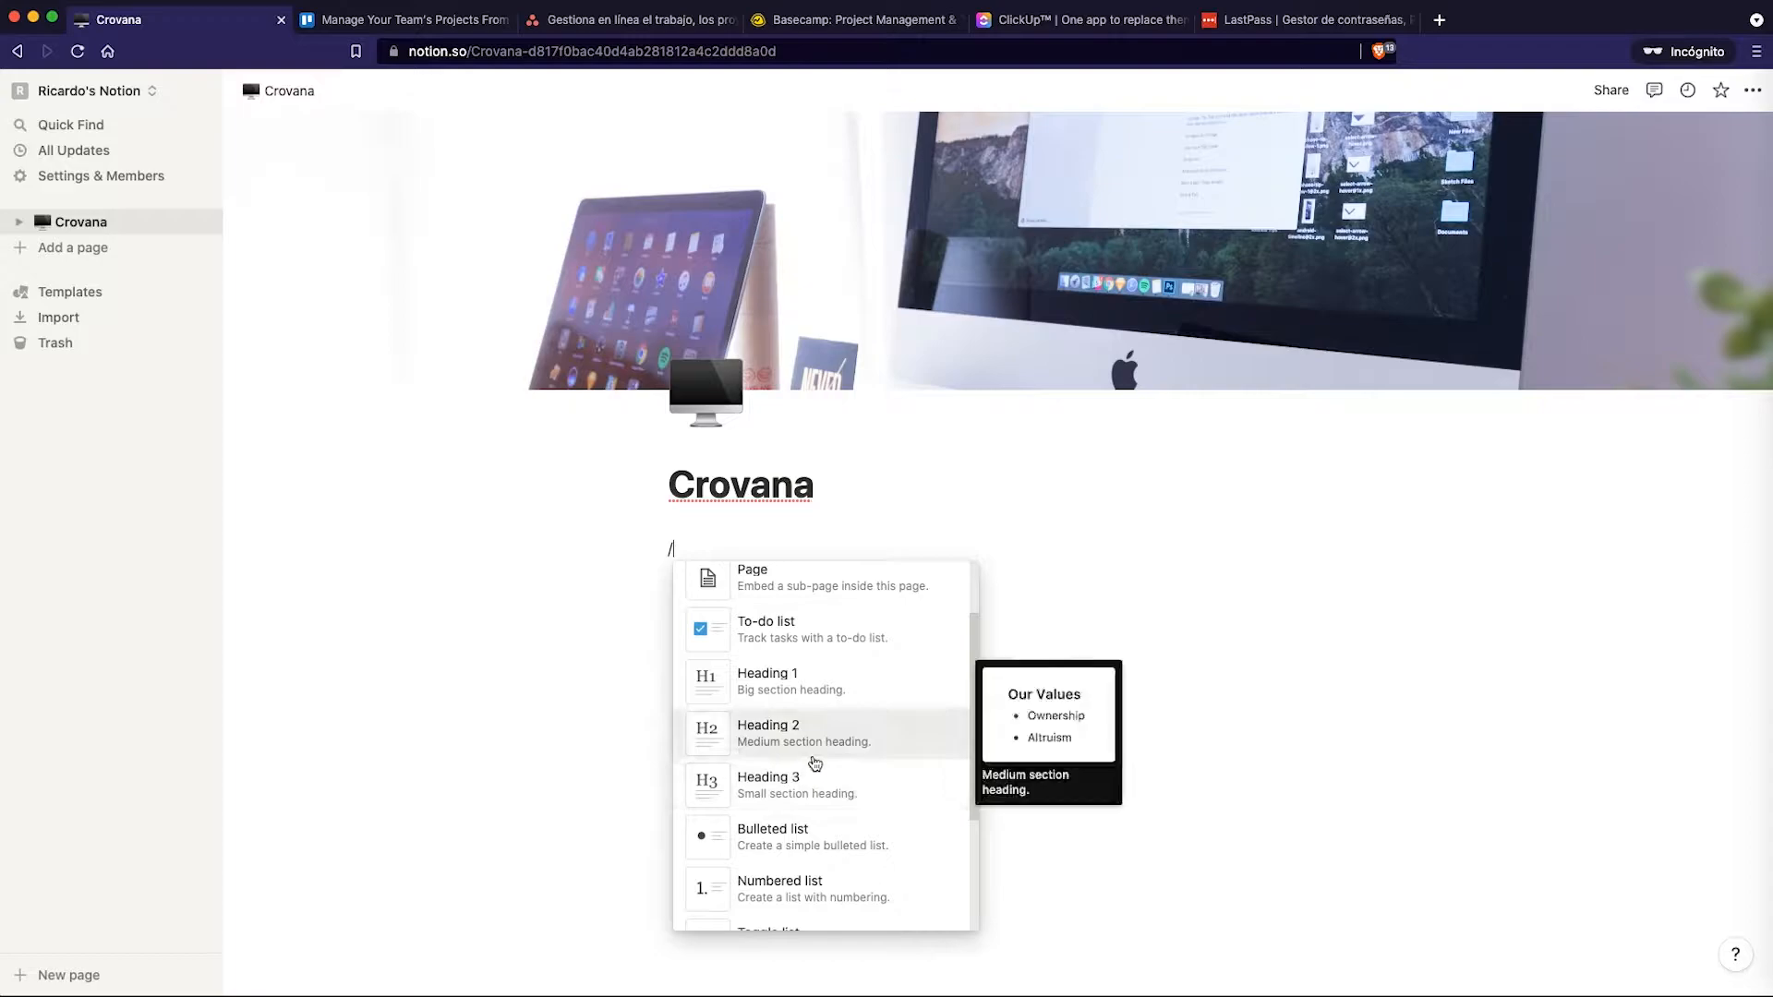
scroll(792, 711, "down", 3)
scroll(794, 728, "down", 2)
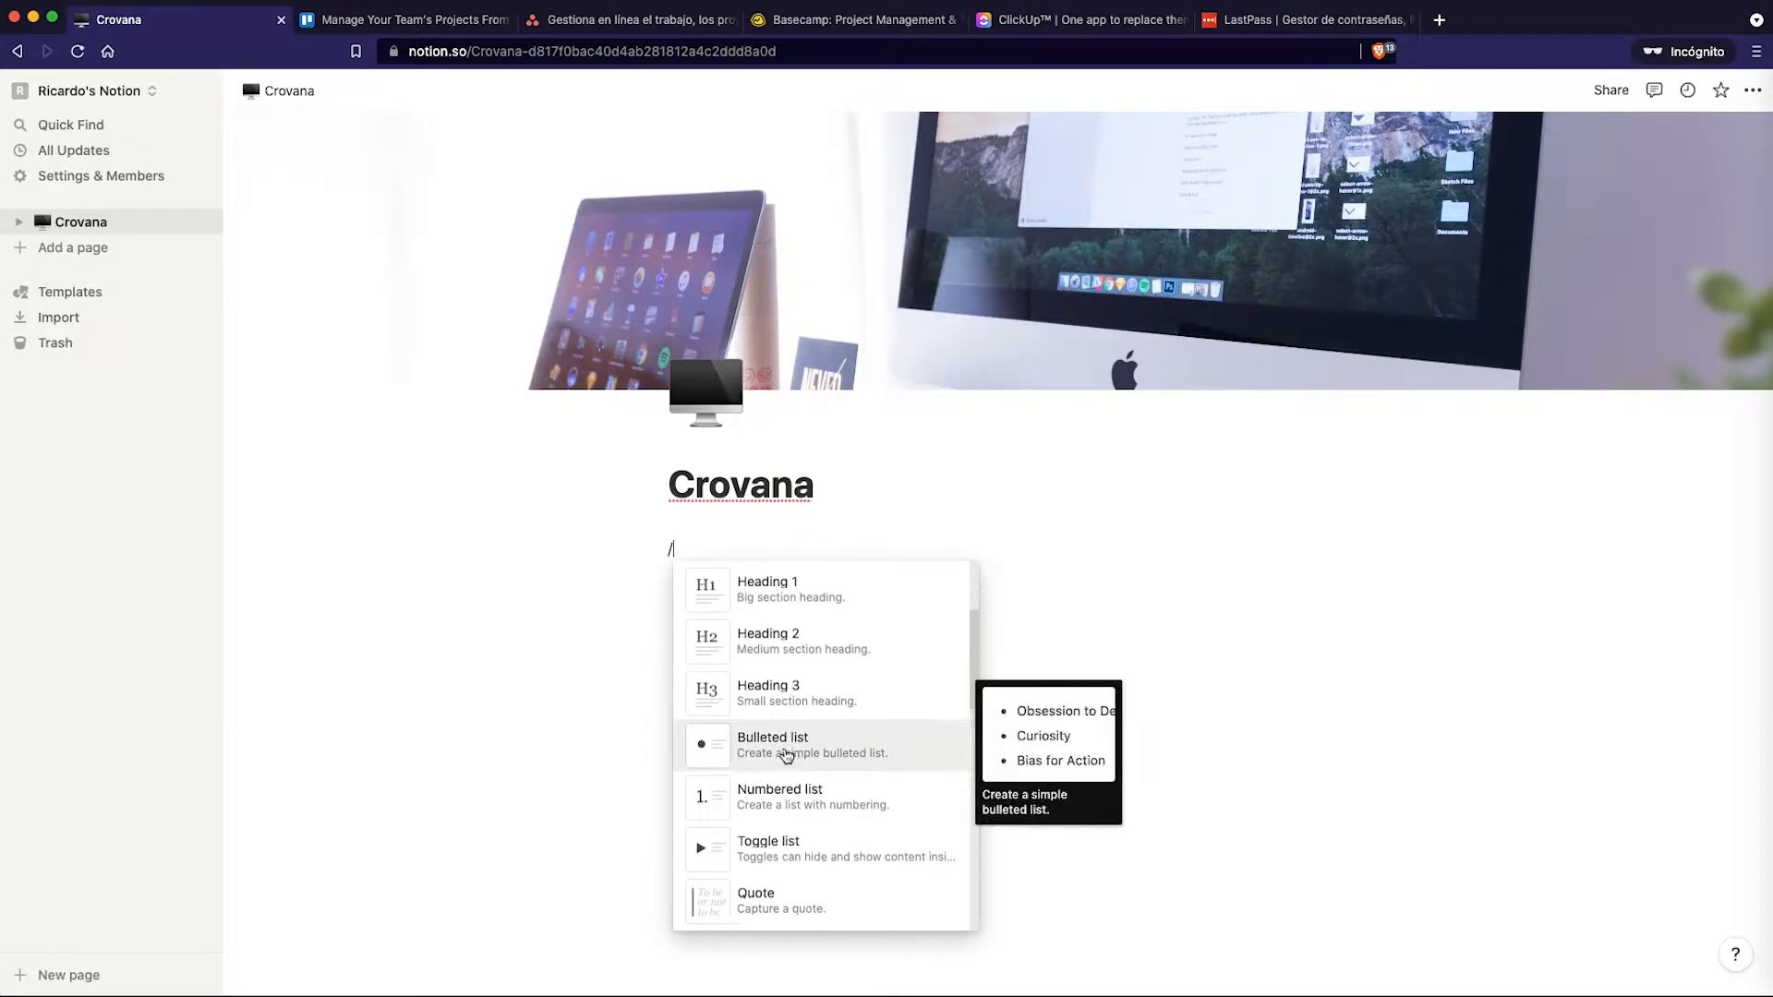
scroll(809, 732, "down", 1)
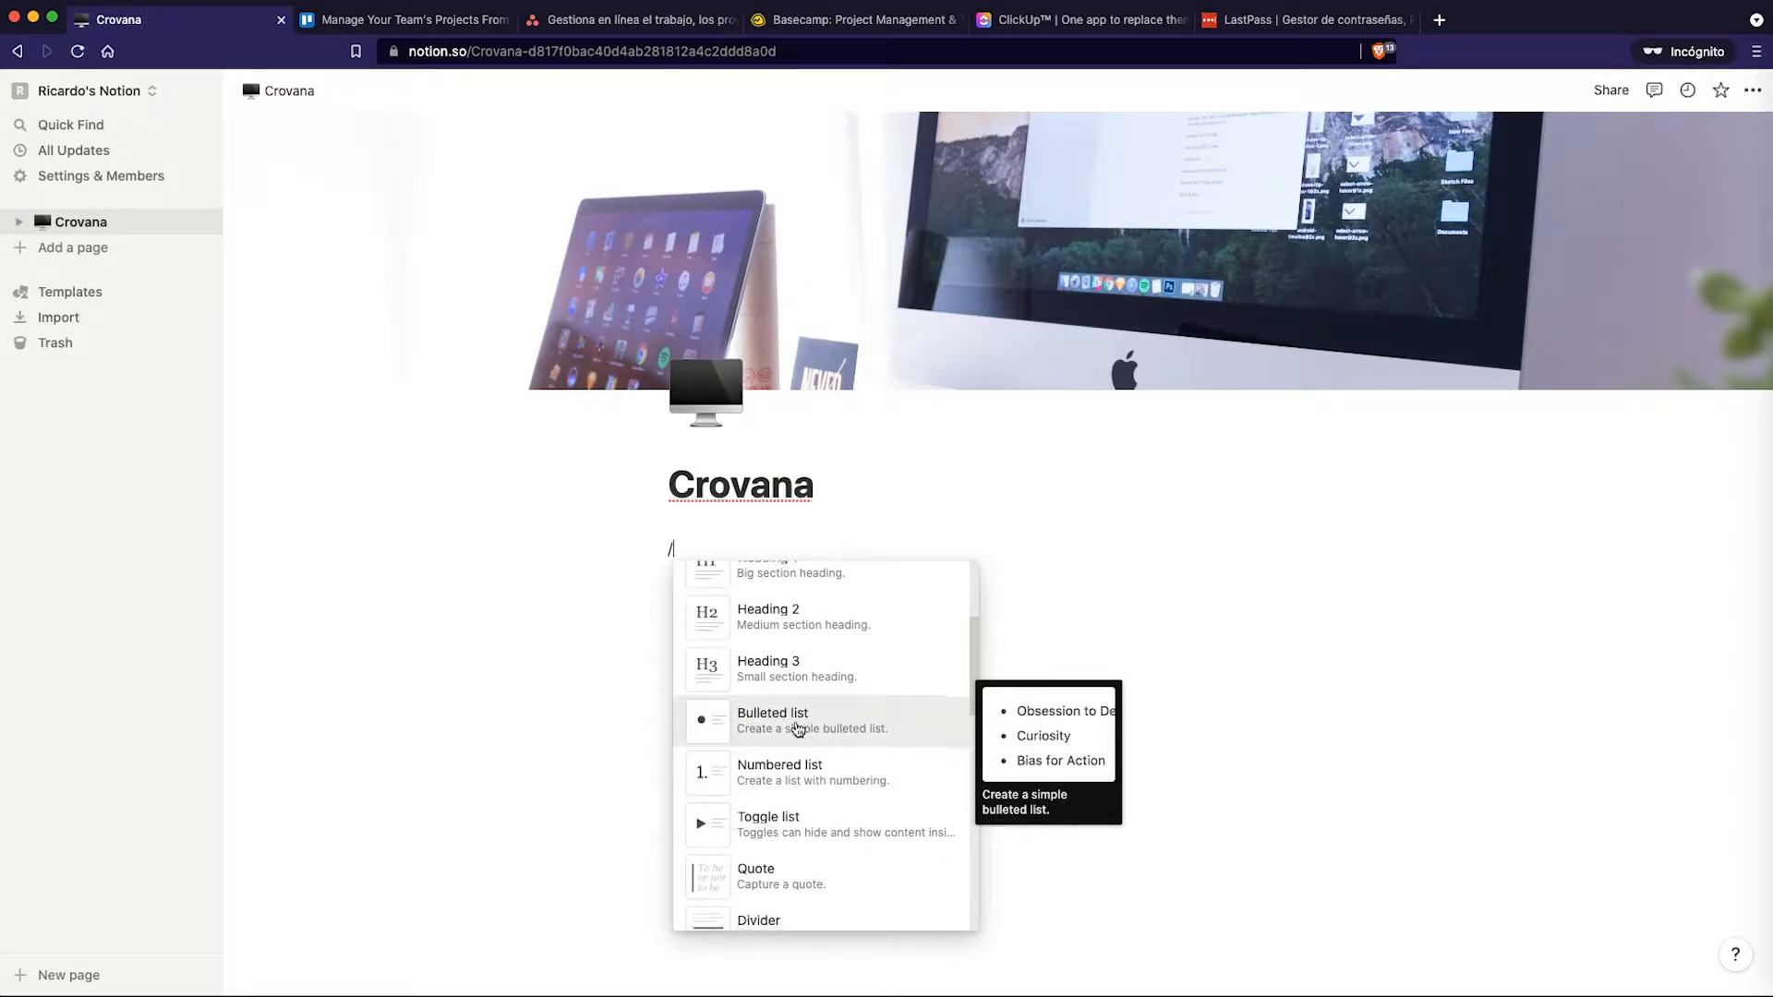
scroll(774, 785, "down", 3)
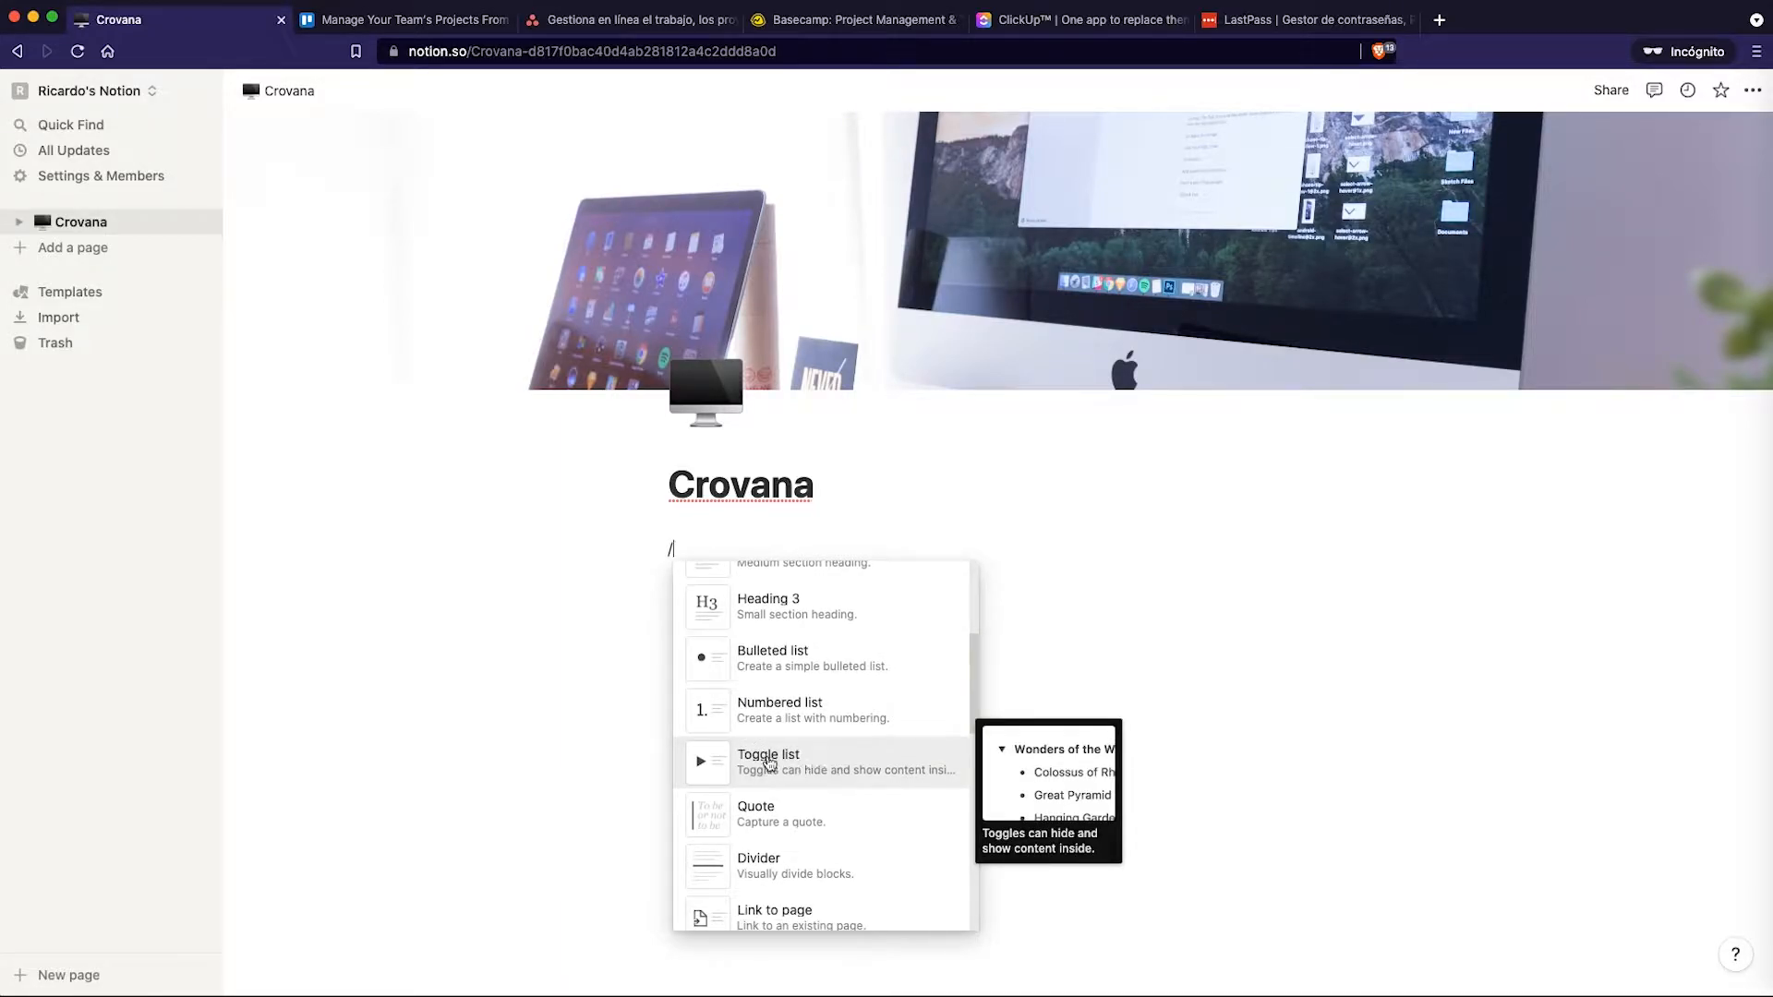
scroll(781, 738, "down", 2)
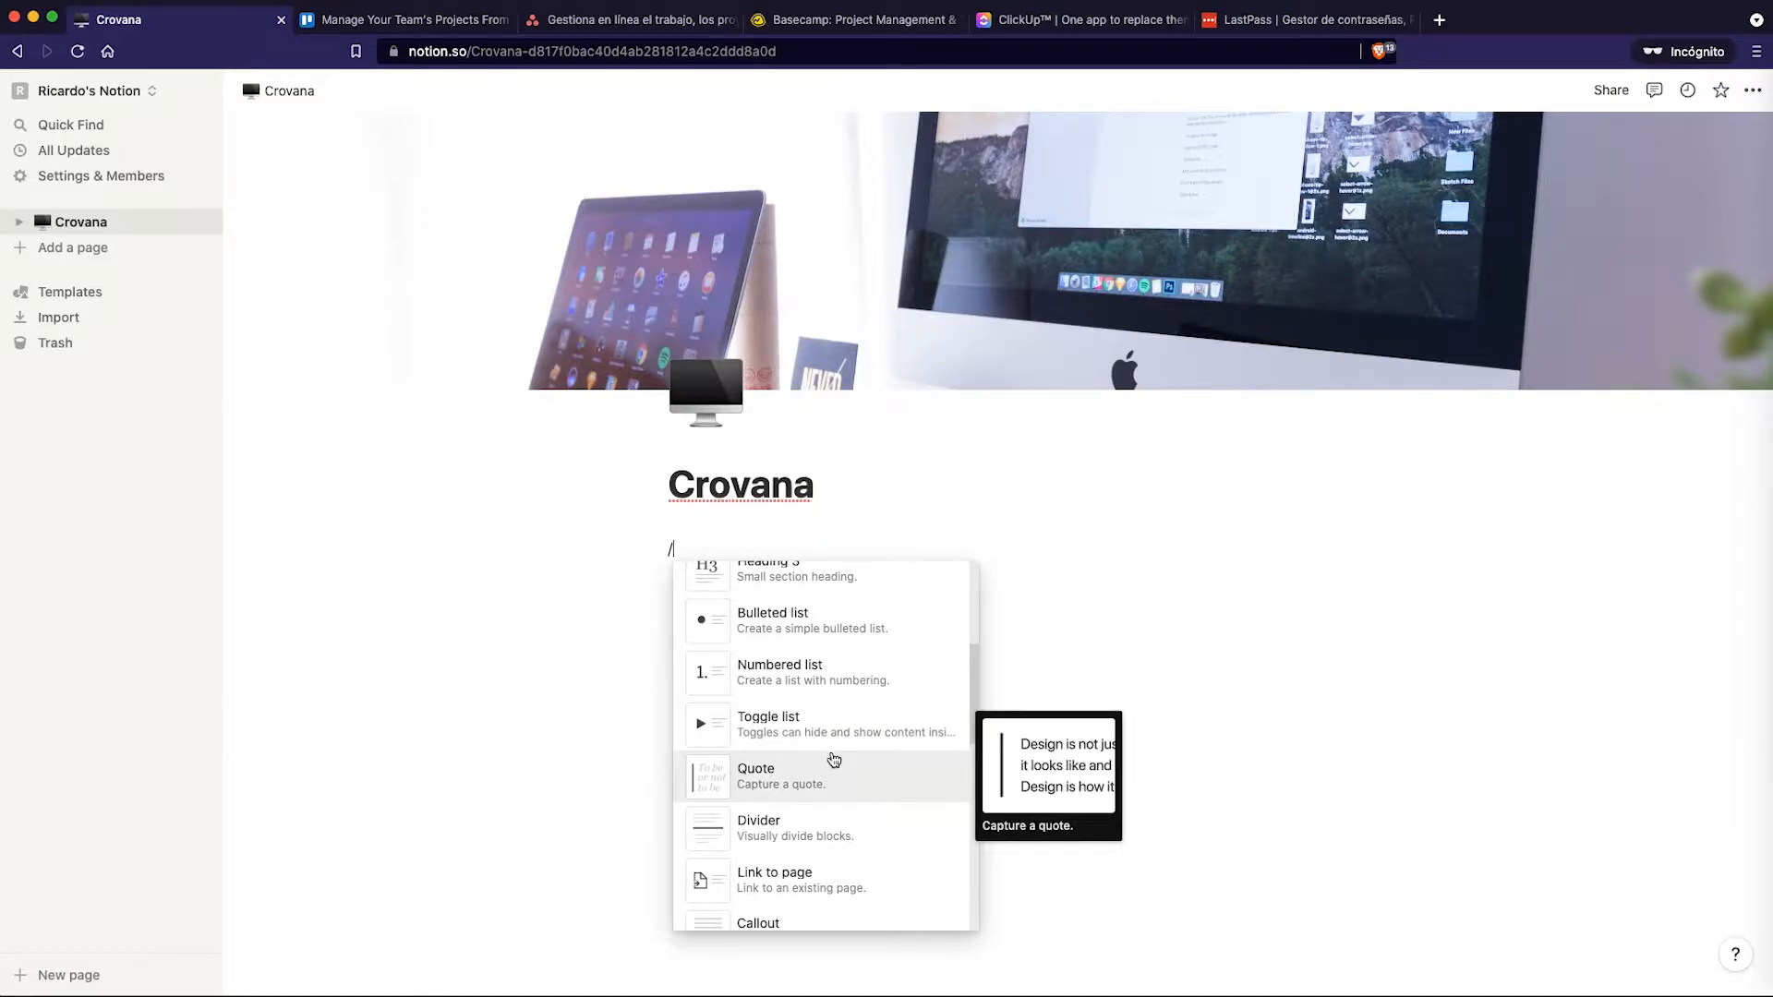
scroll(812, 773, "down", 1)
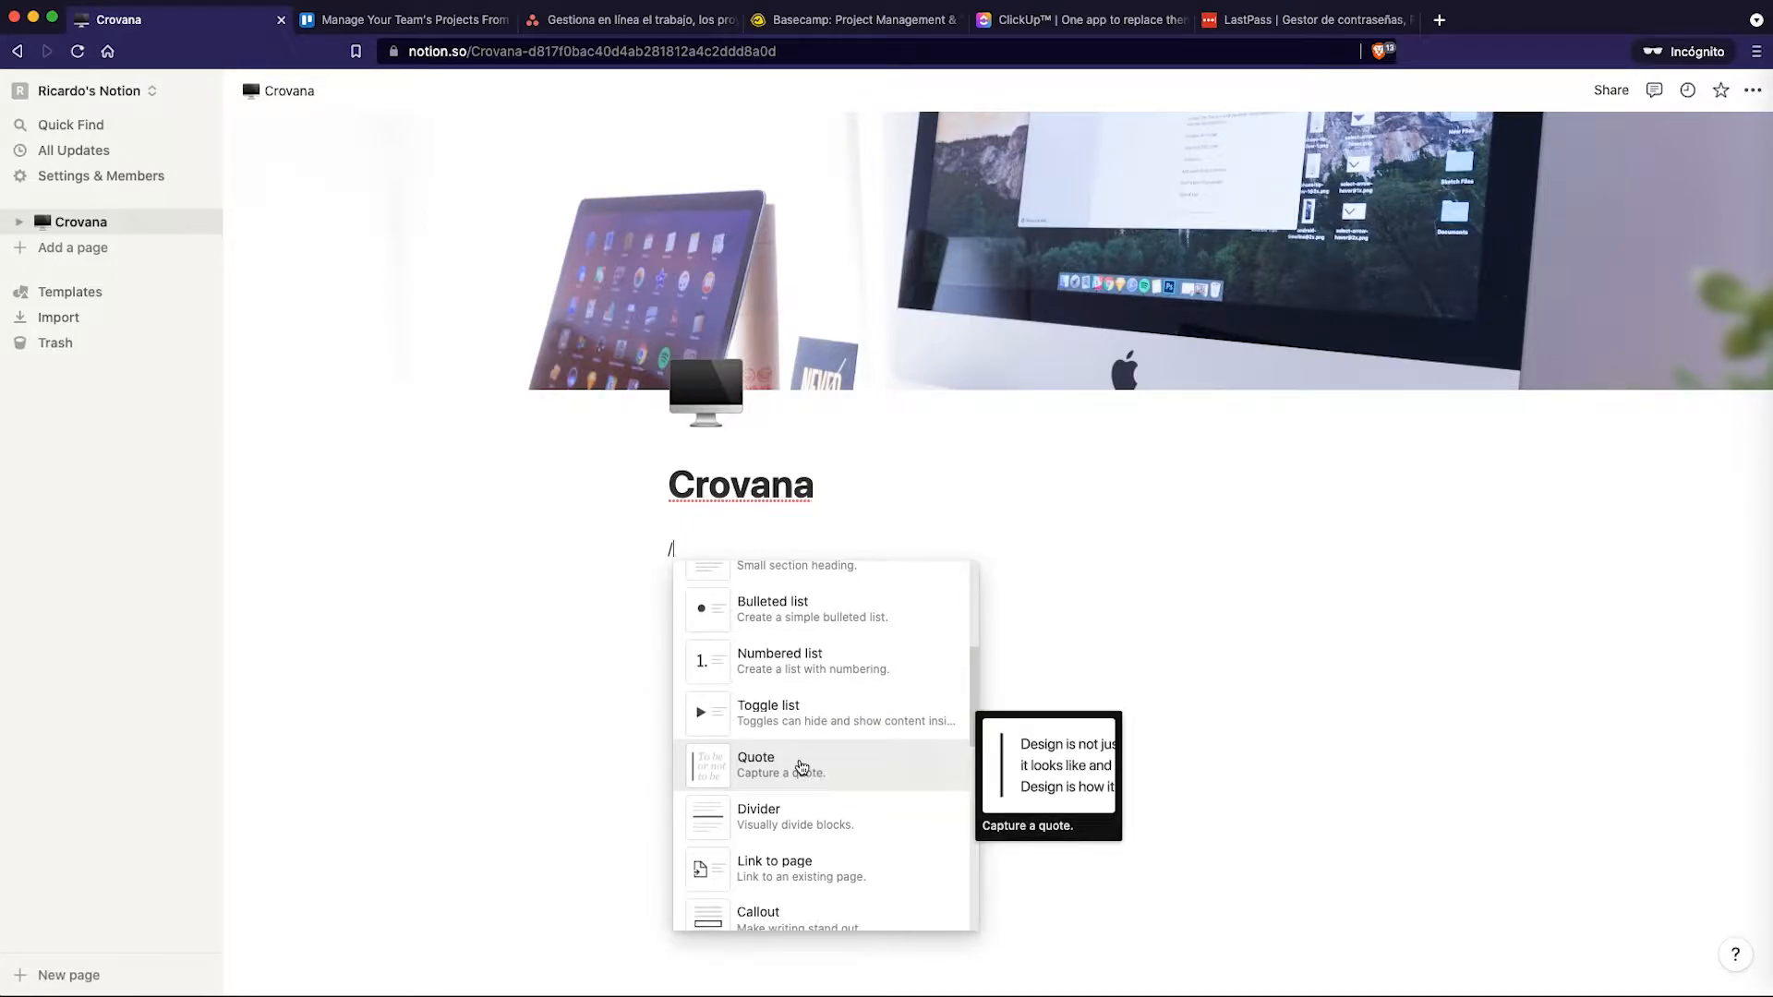
scroll(802, 766, "down", 2)
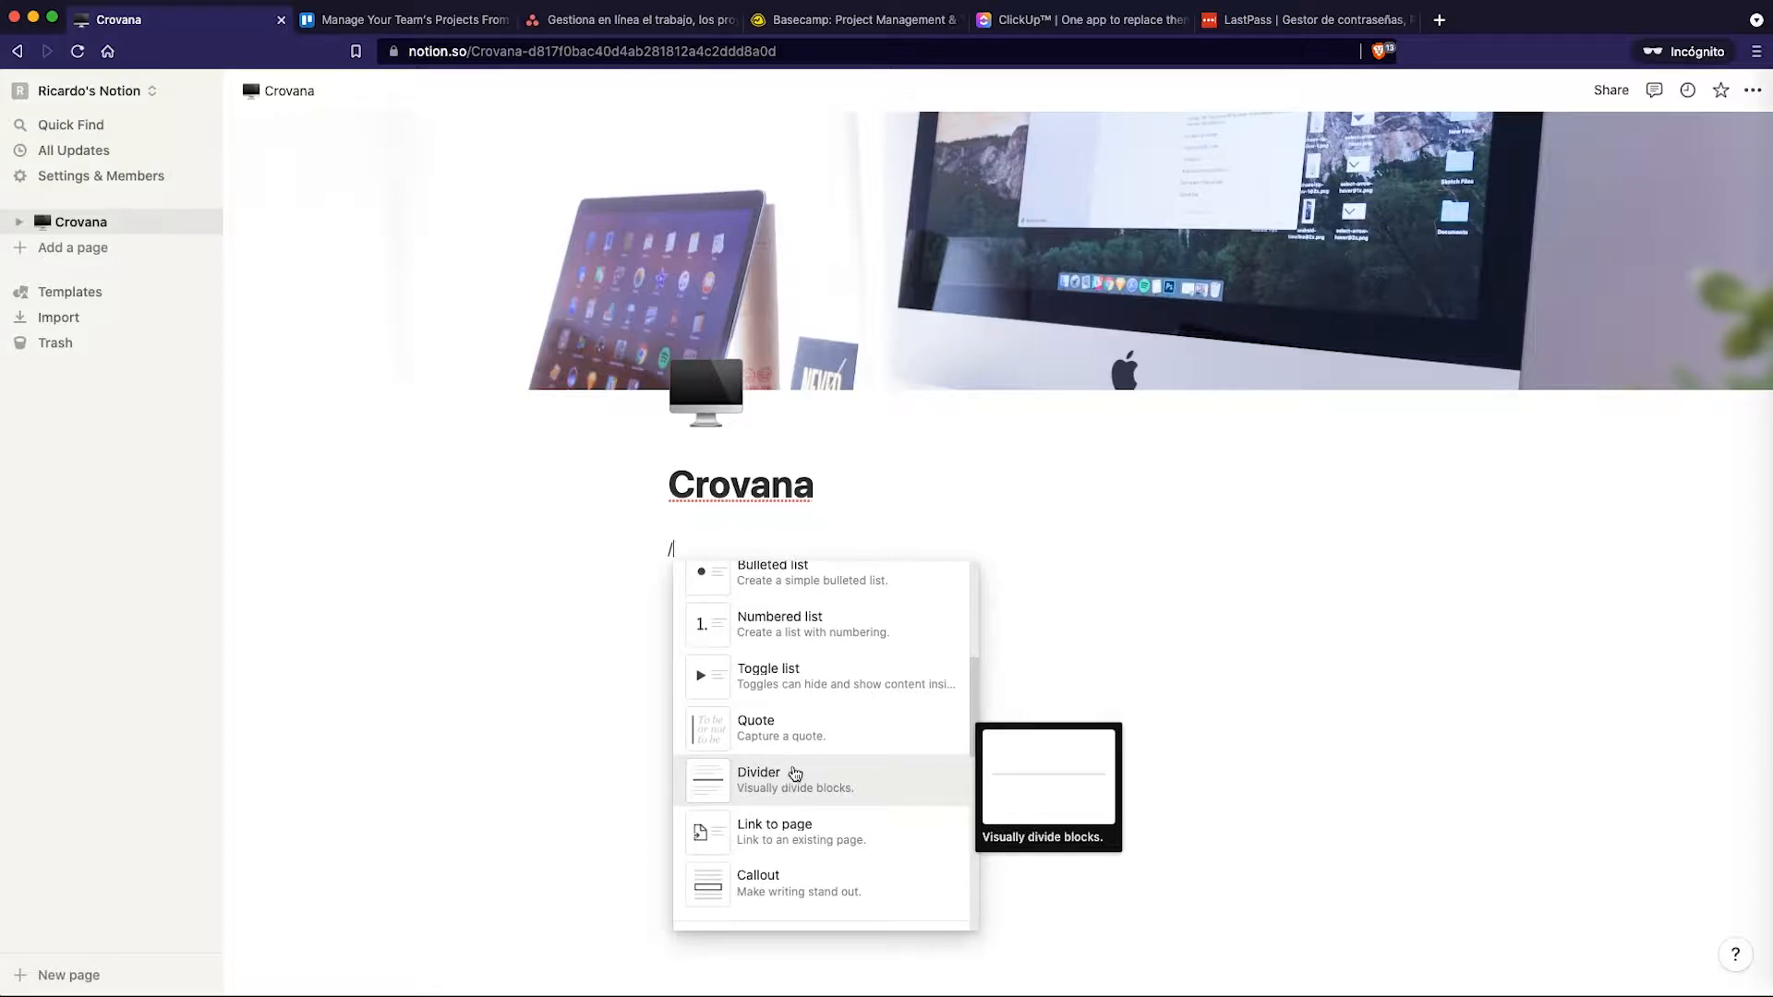
scroll(794, 773, "down", 2)
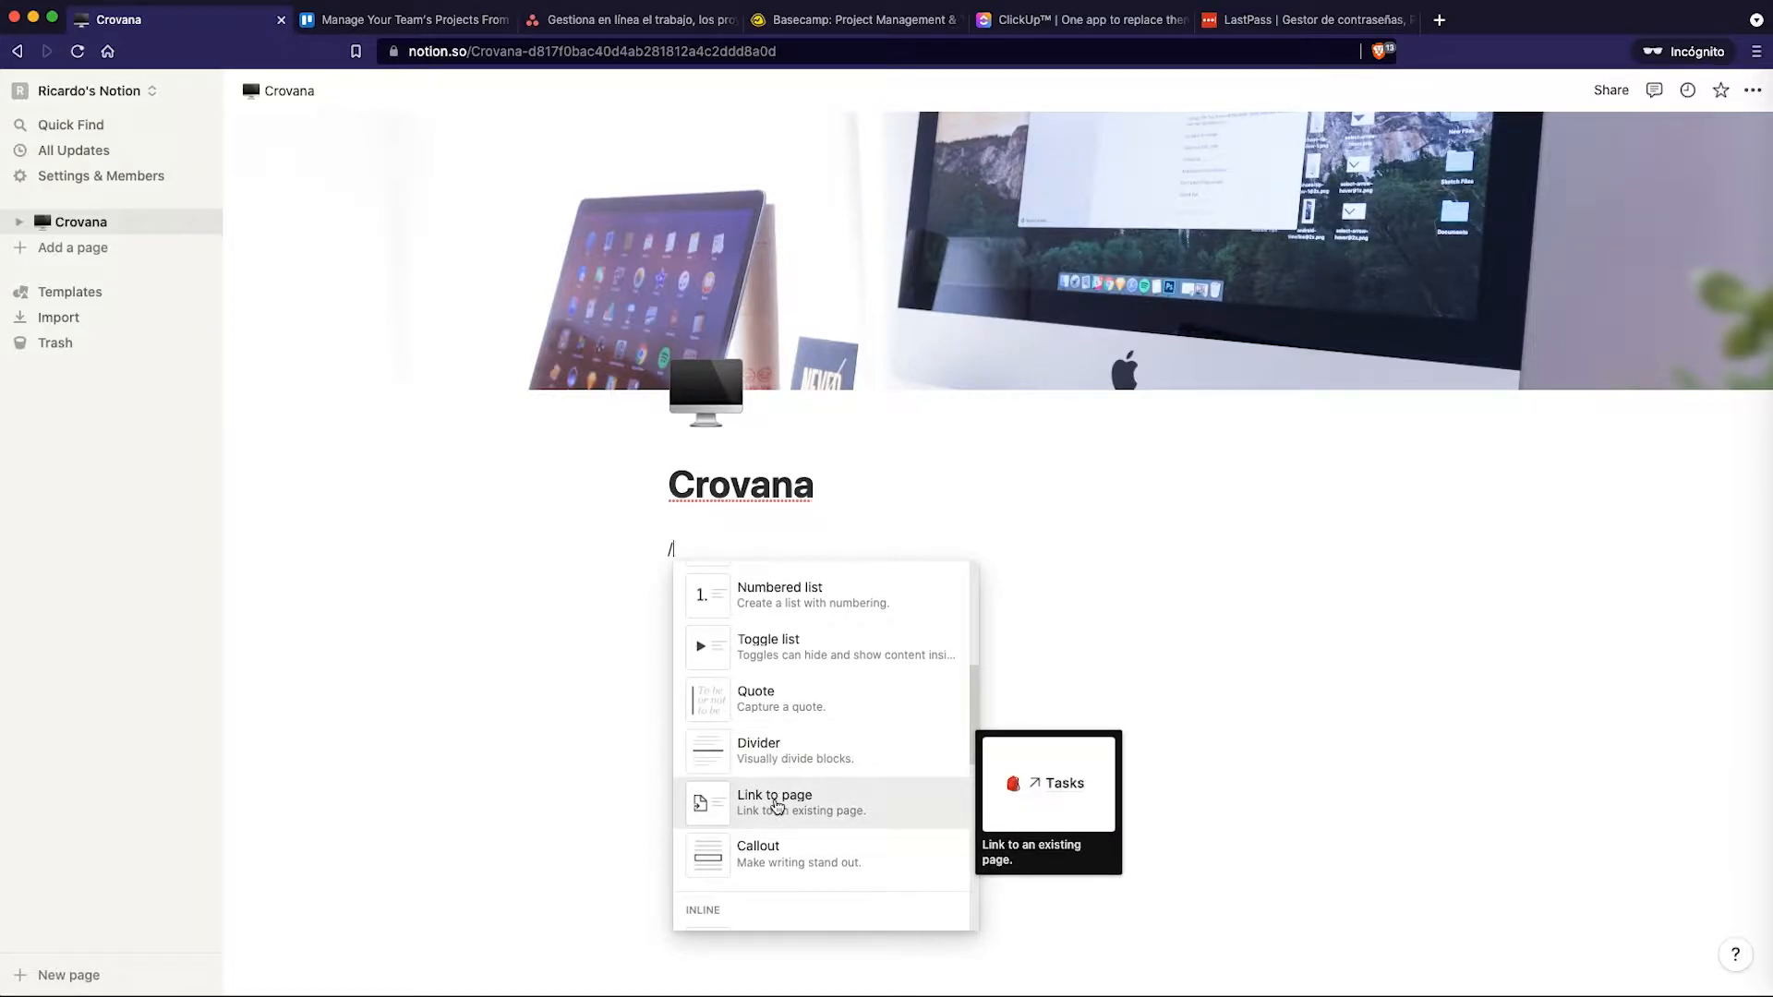
scroll(780, 802, "down", 3)
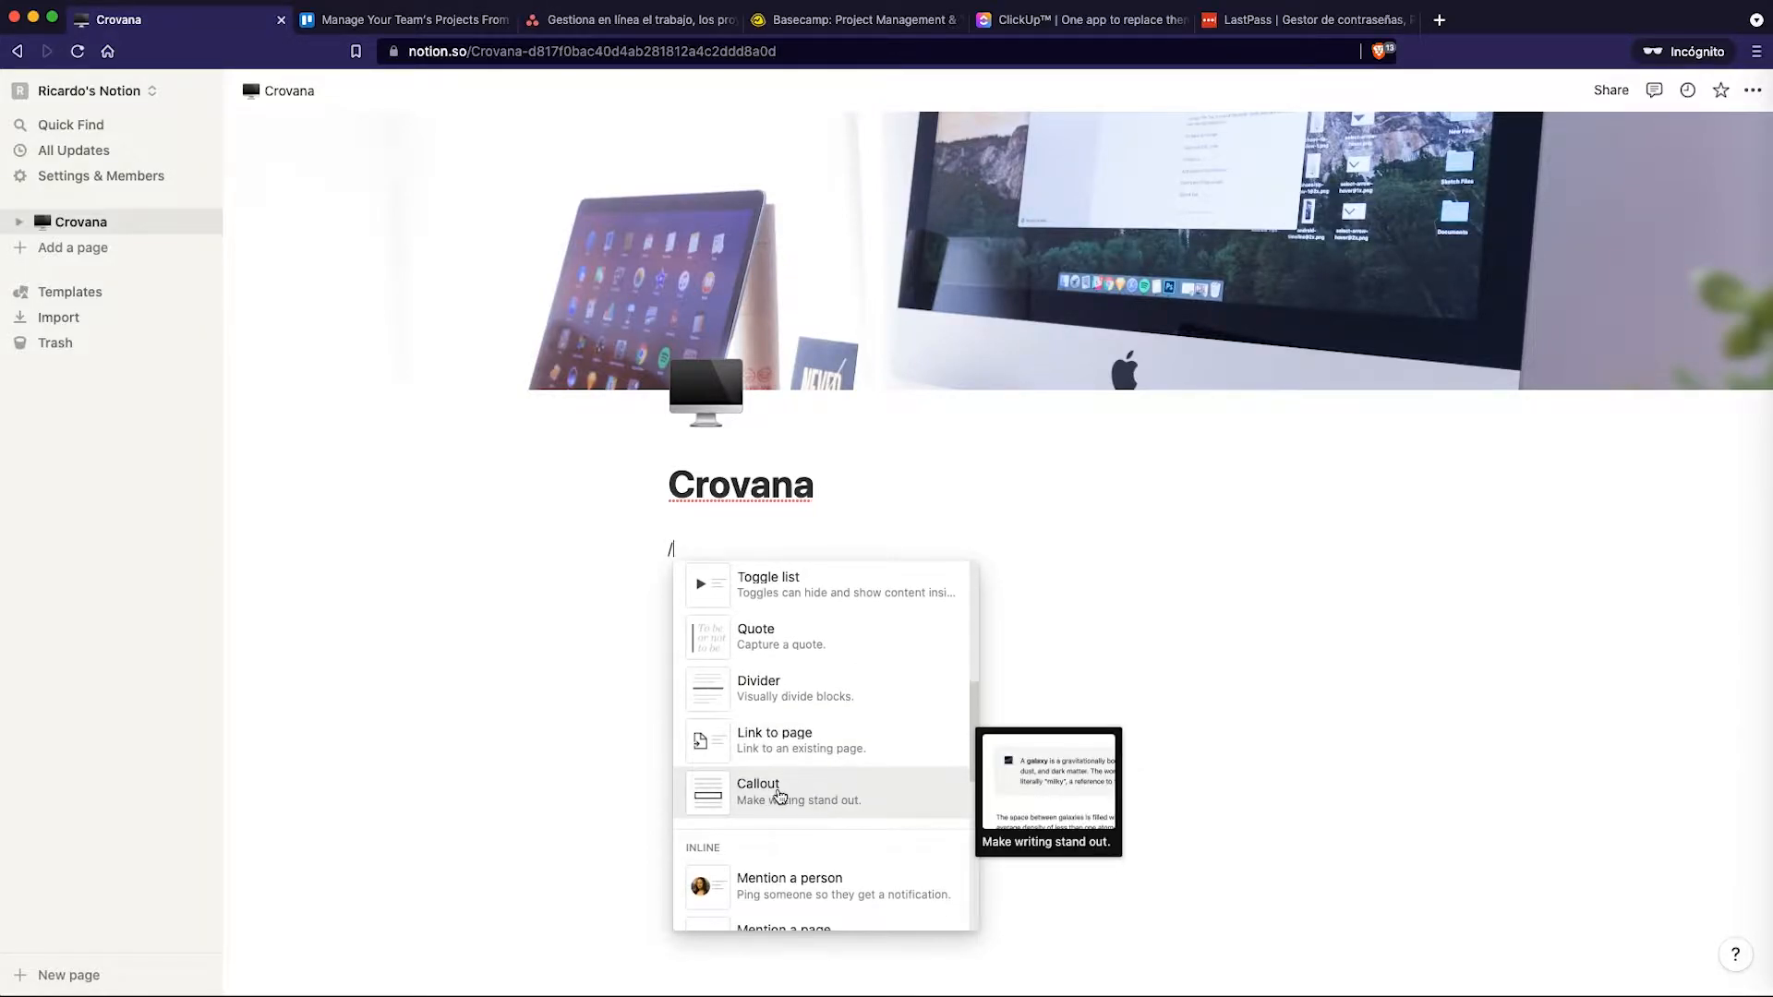
scroll(782, 796, "down", 4)
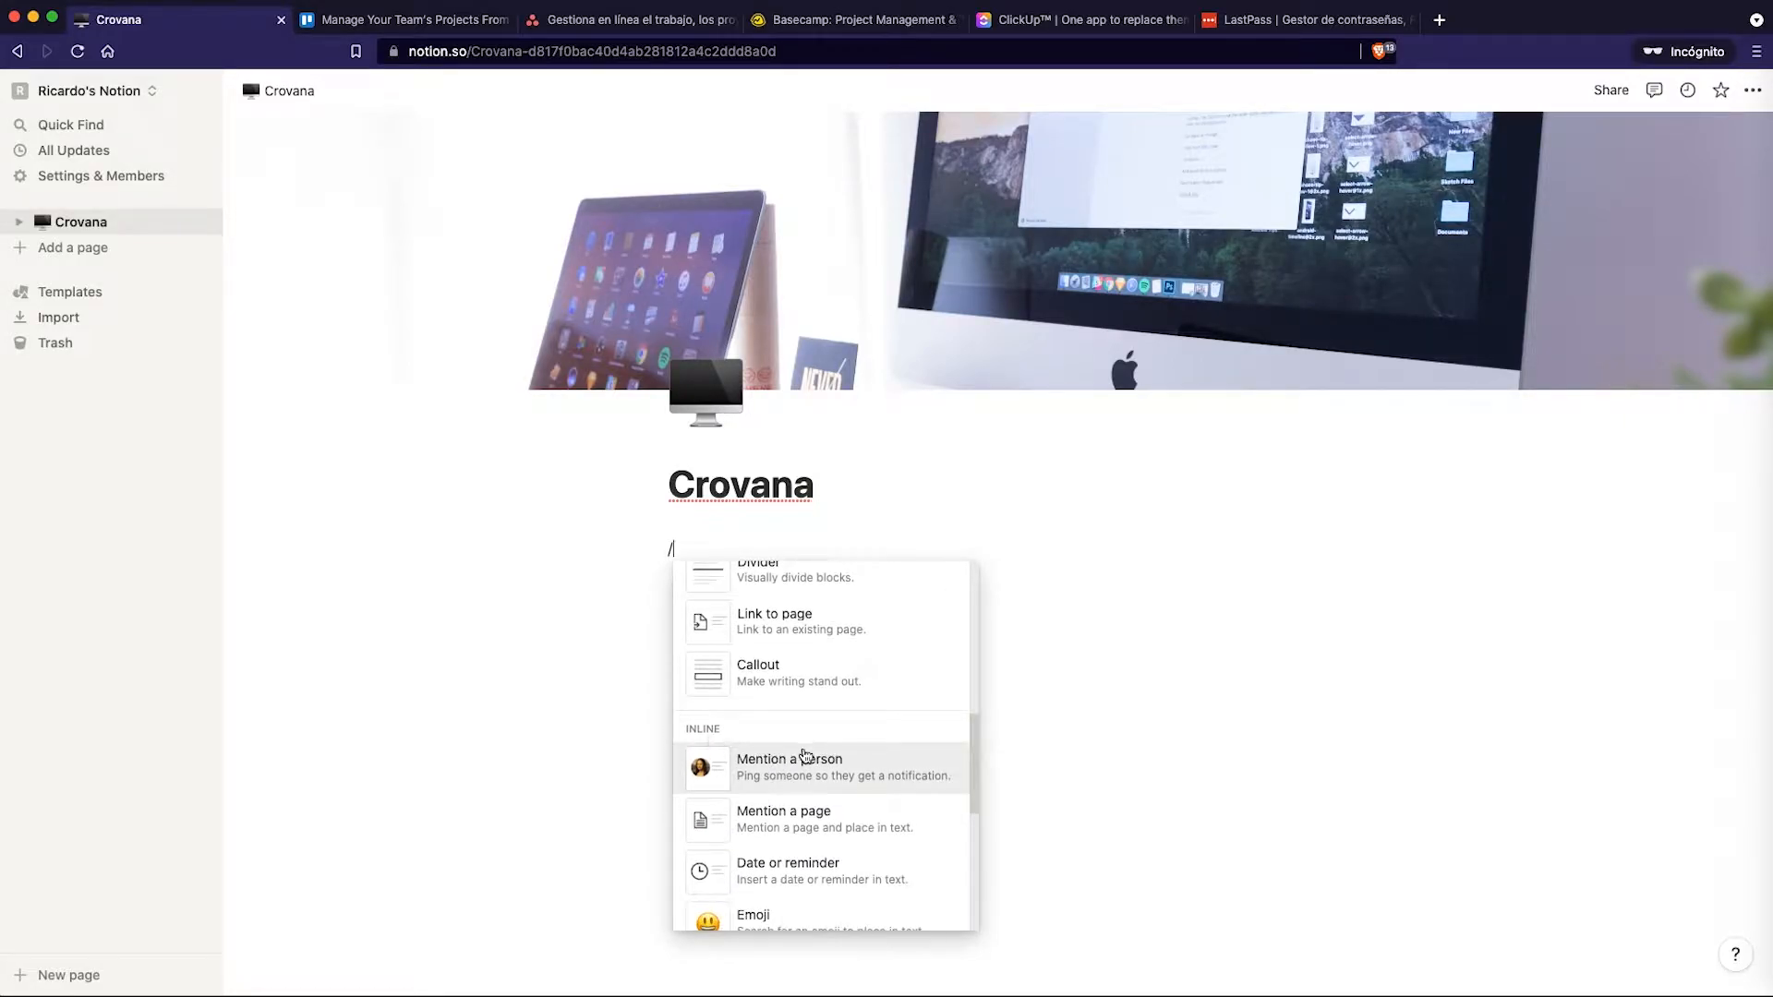
scroll(805, 755, "down", 3)
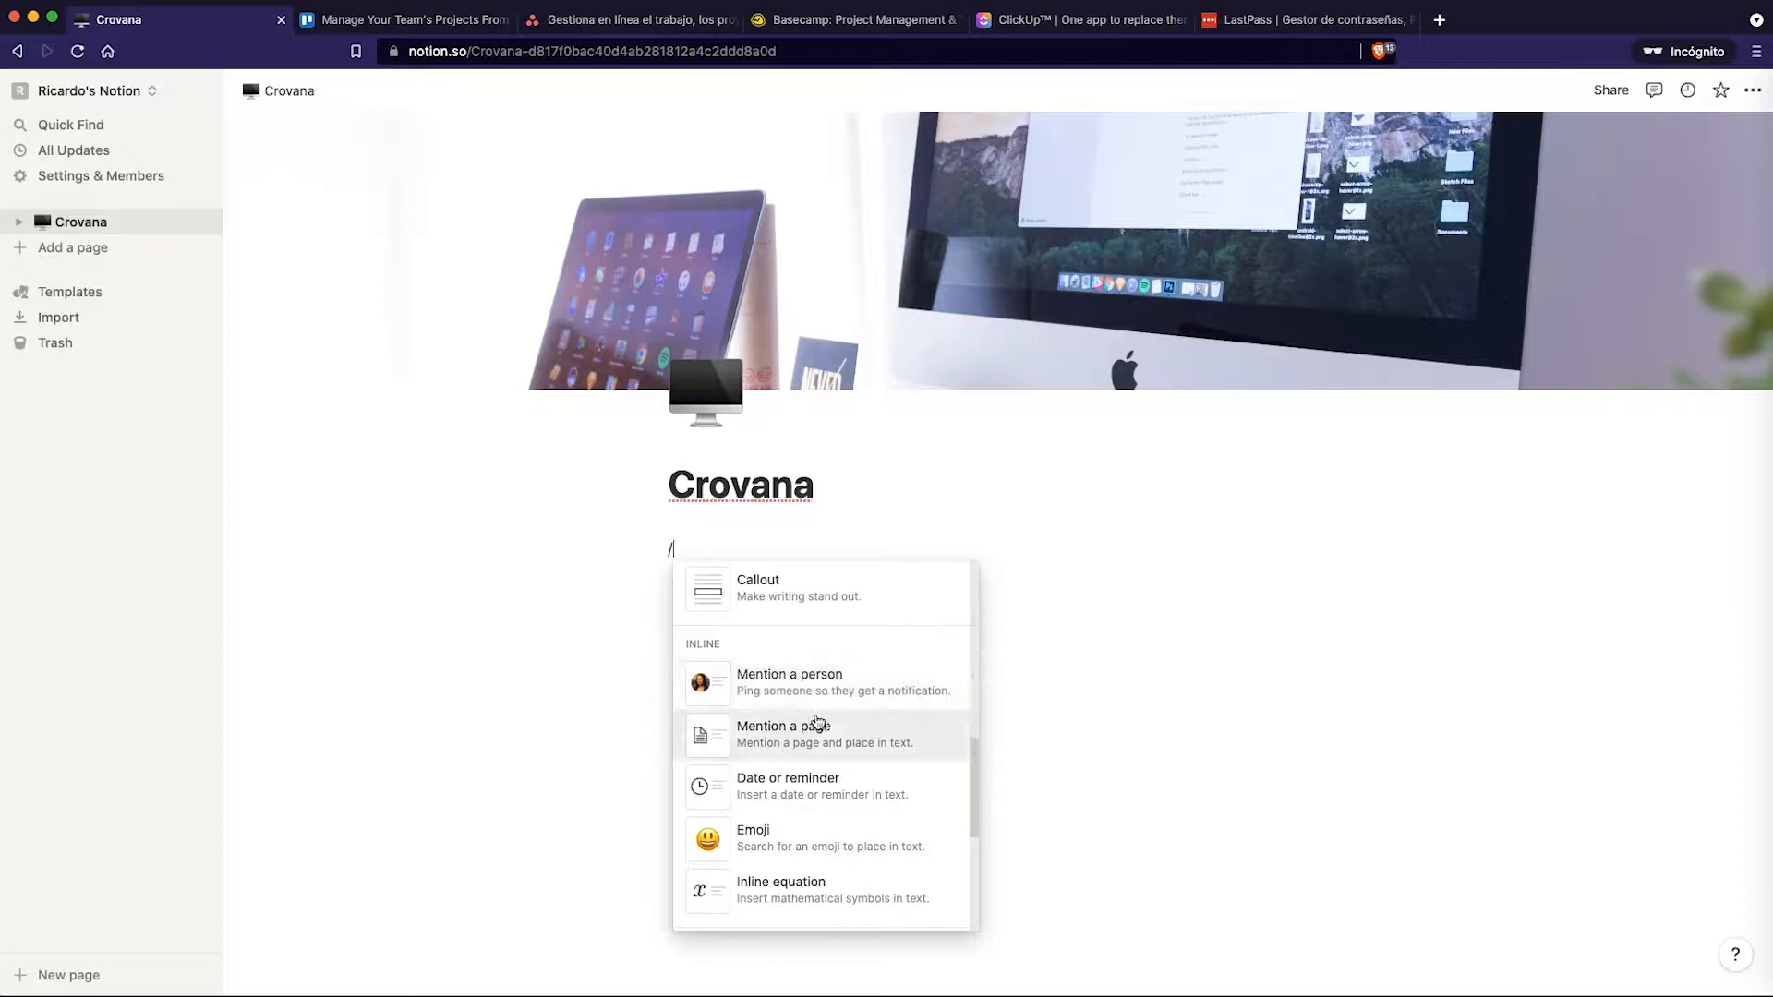
scroll(829, 729, "down", 1)
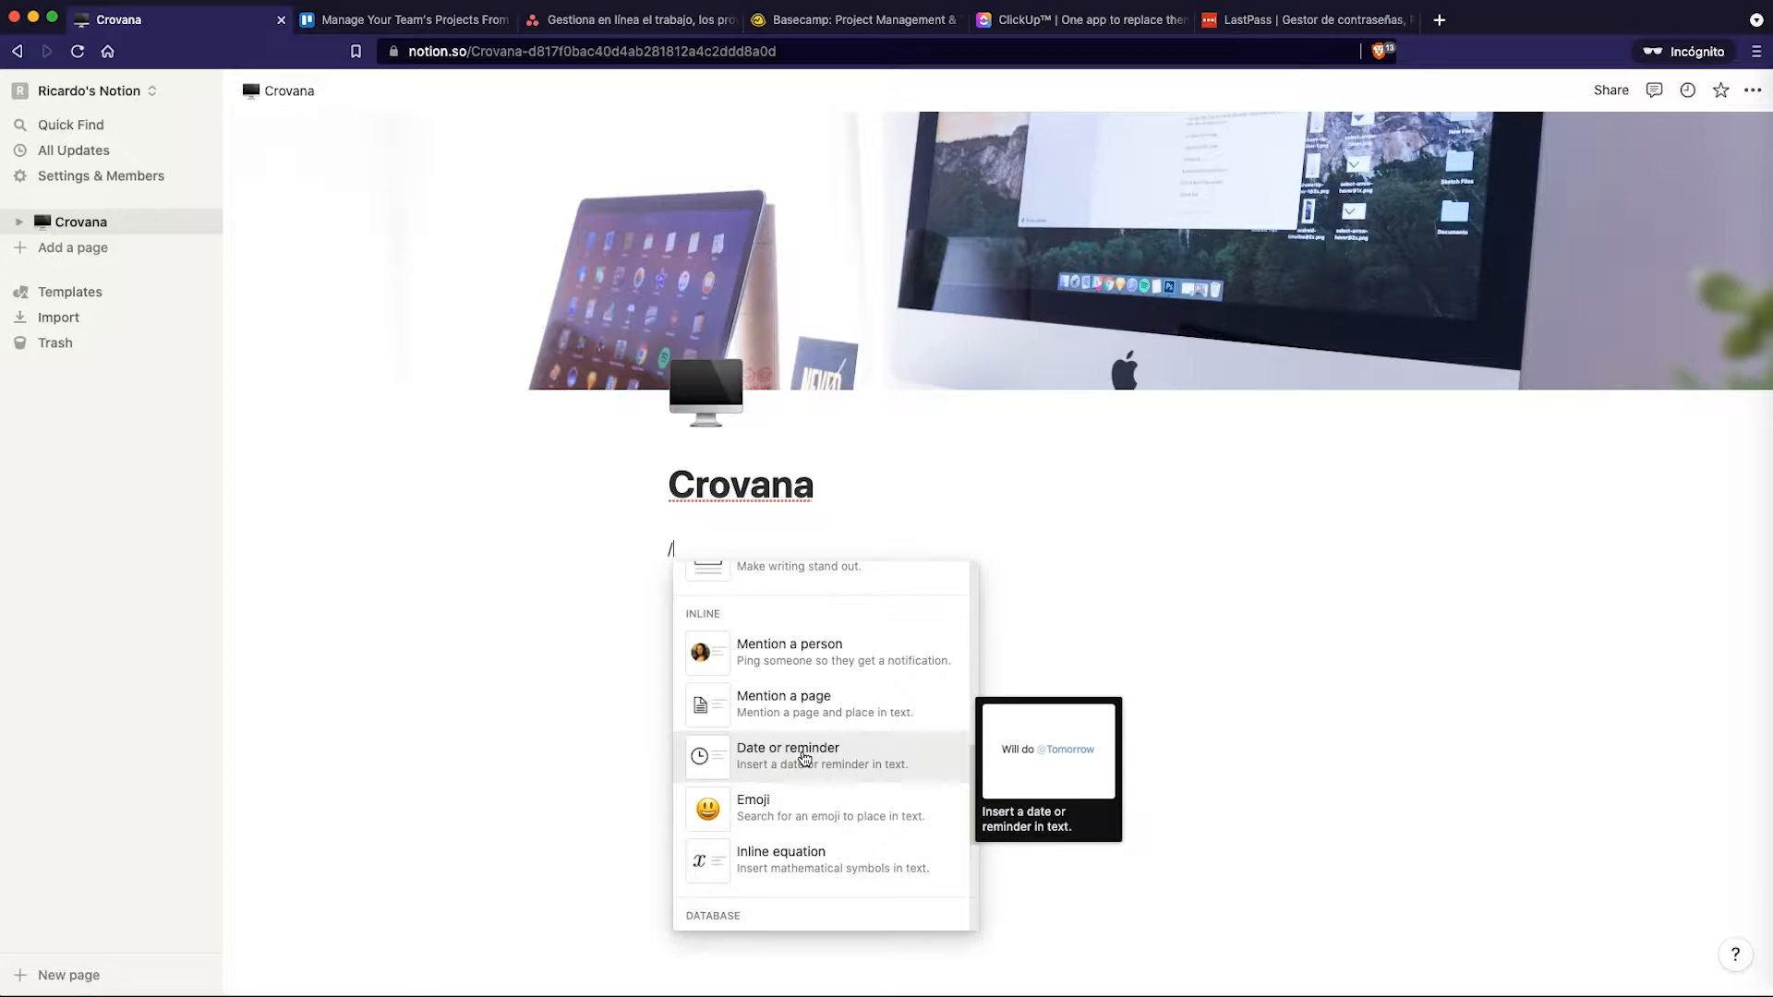
- Browse the block menu and make the line under the Crovana title a Heading 1
scroll(800, 755, "down", 2)
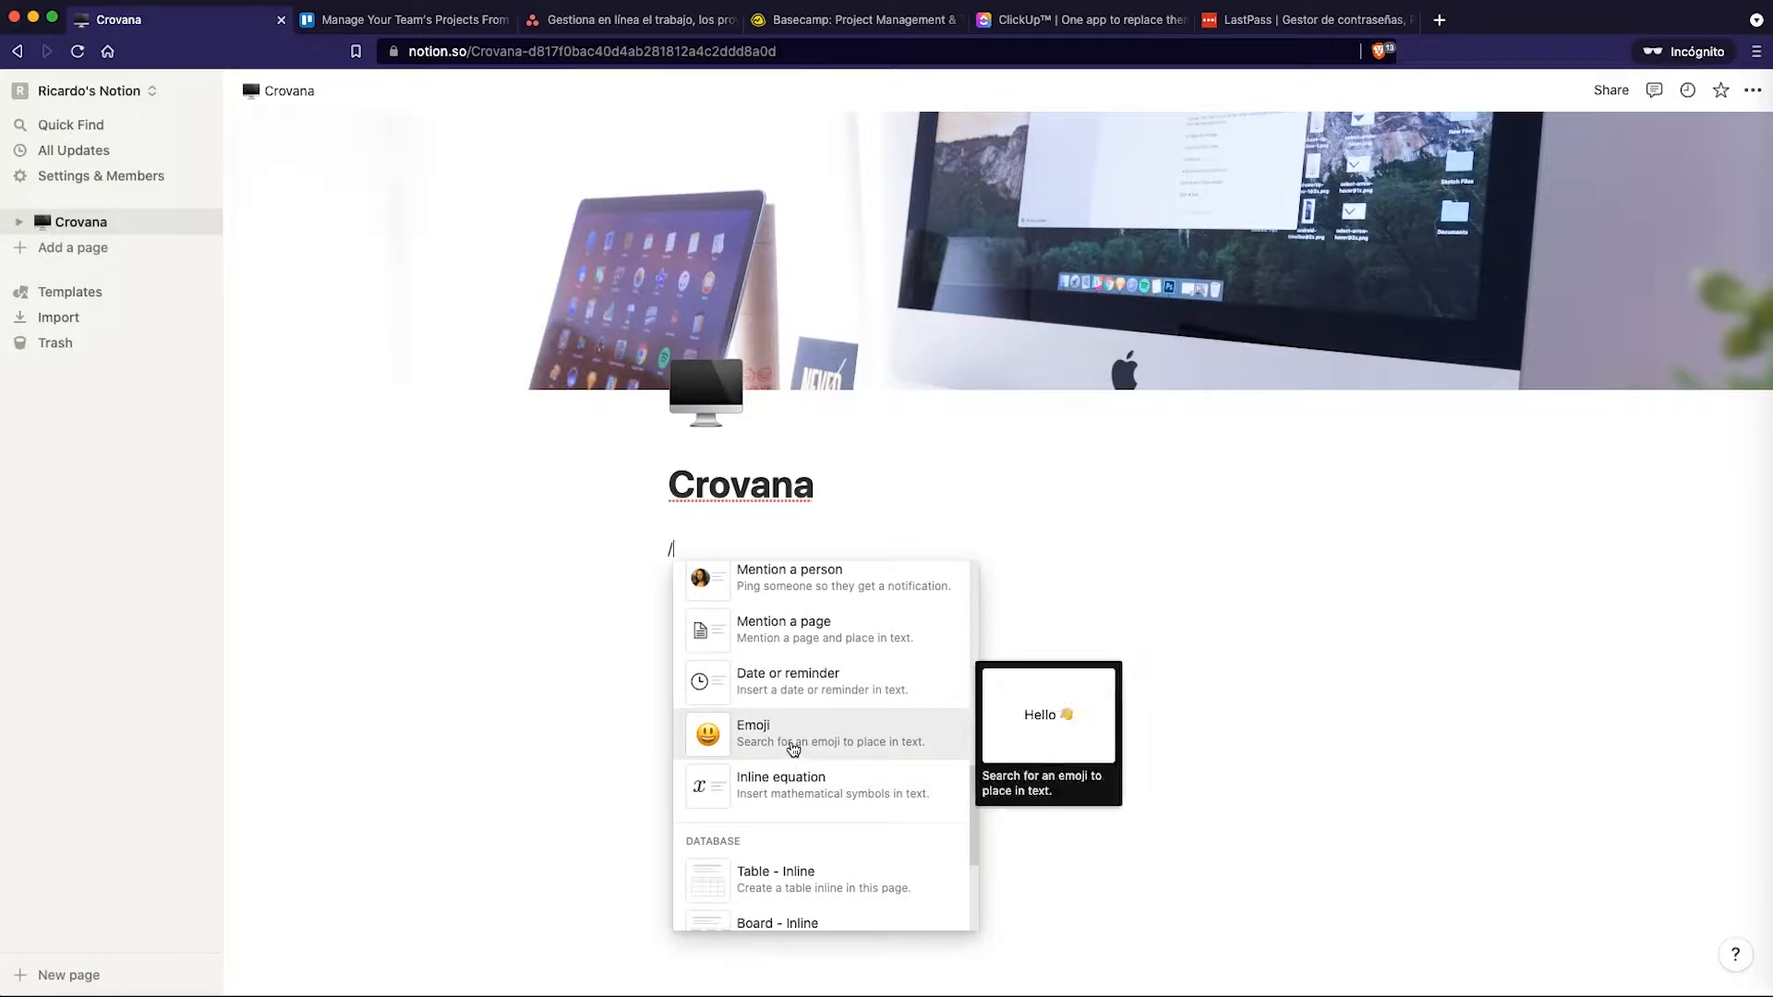
scroll(804, 753, "down", 1)
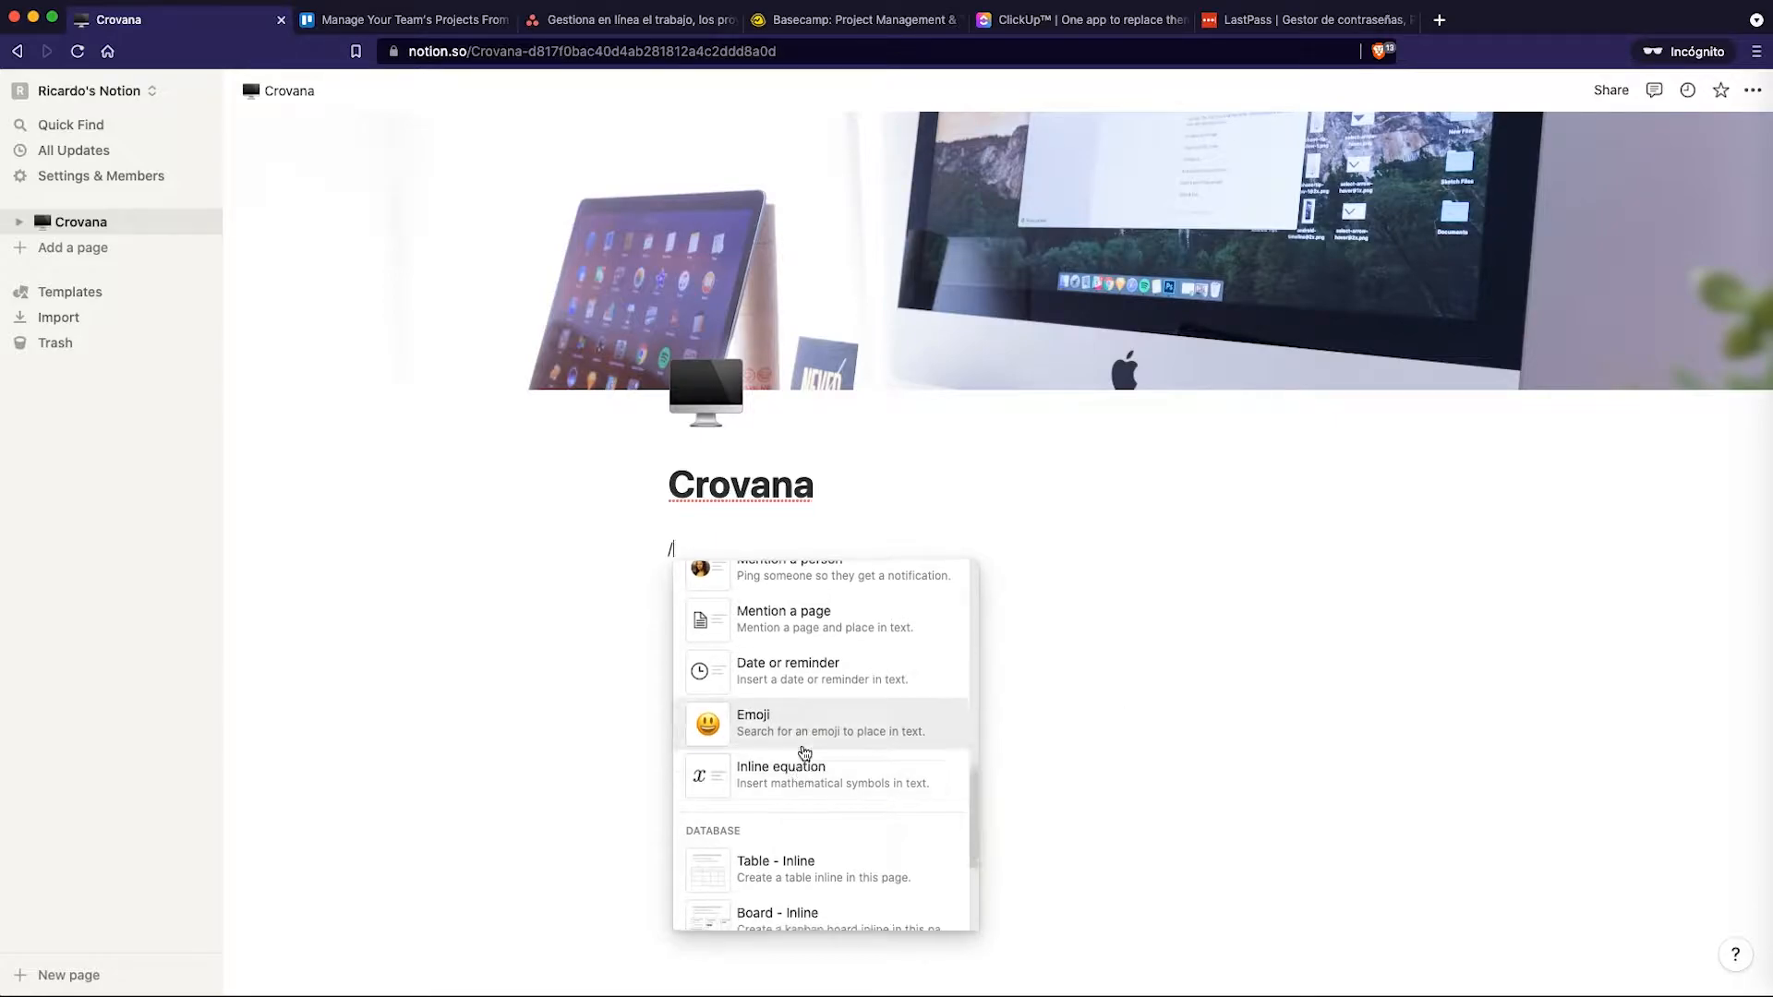
scroll(805, 753, "down", 1)
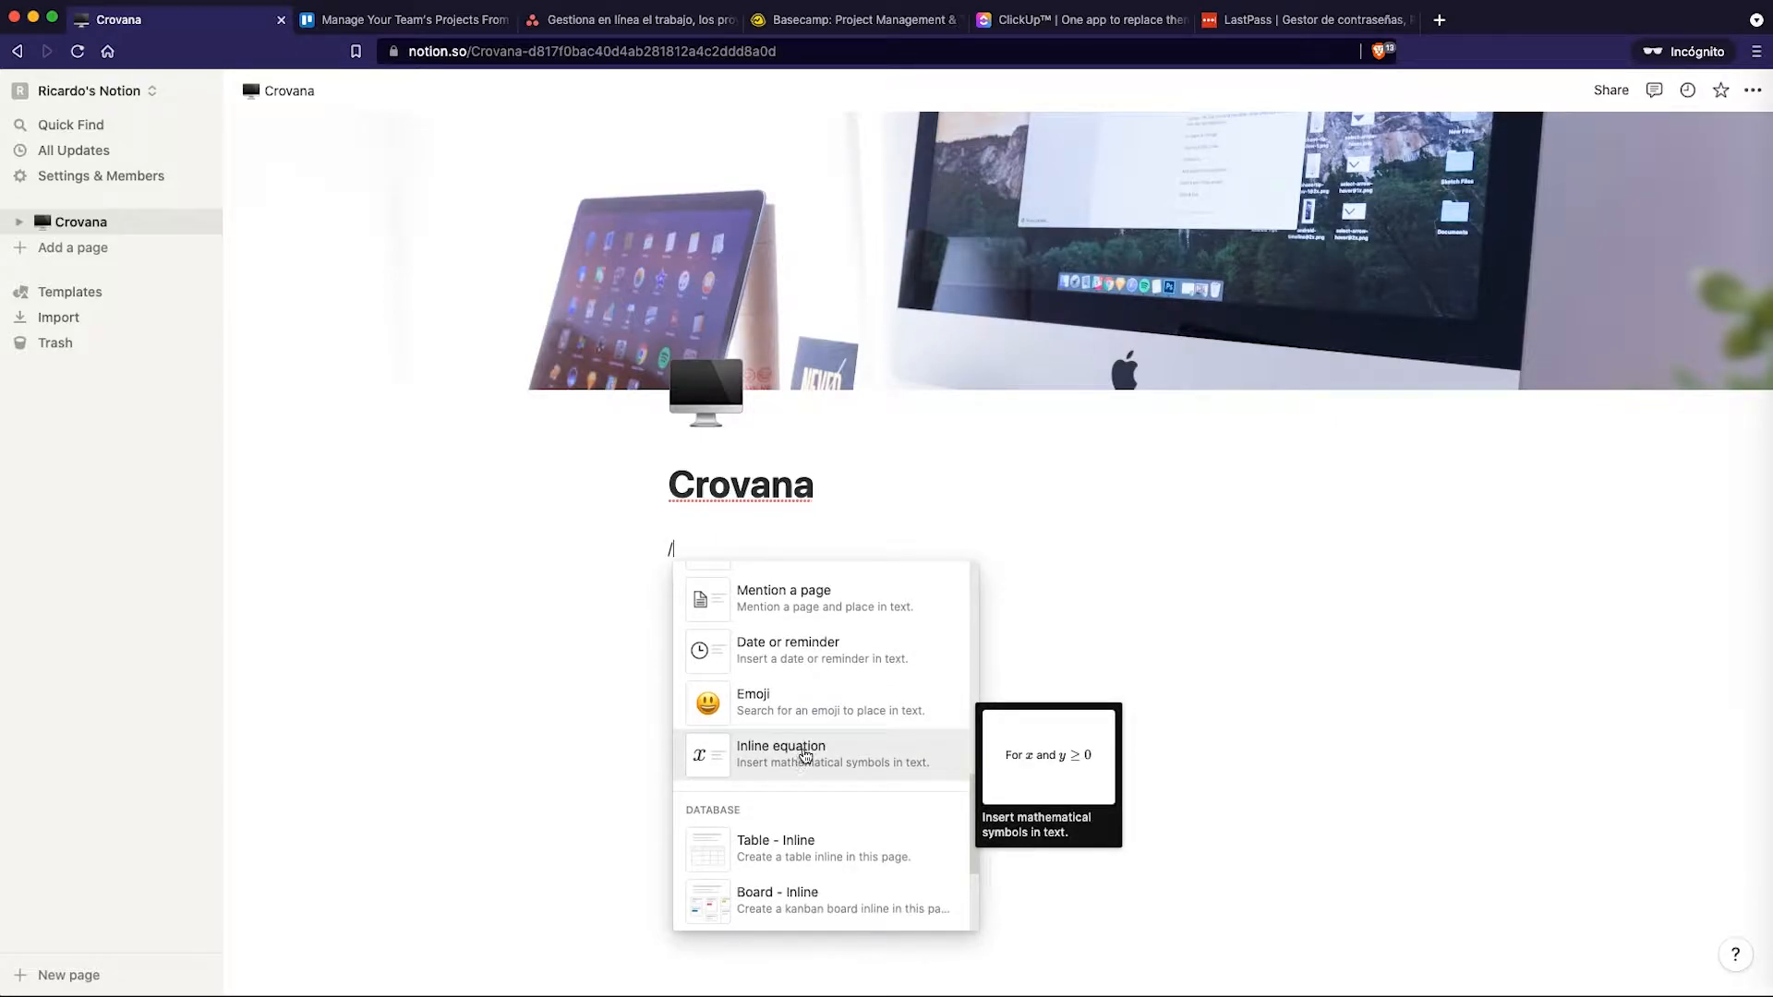
scroll(796, 743, "down", 3)
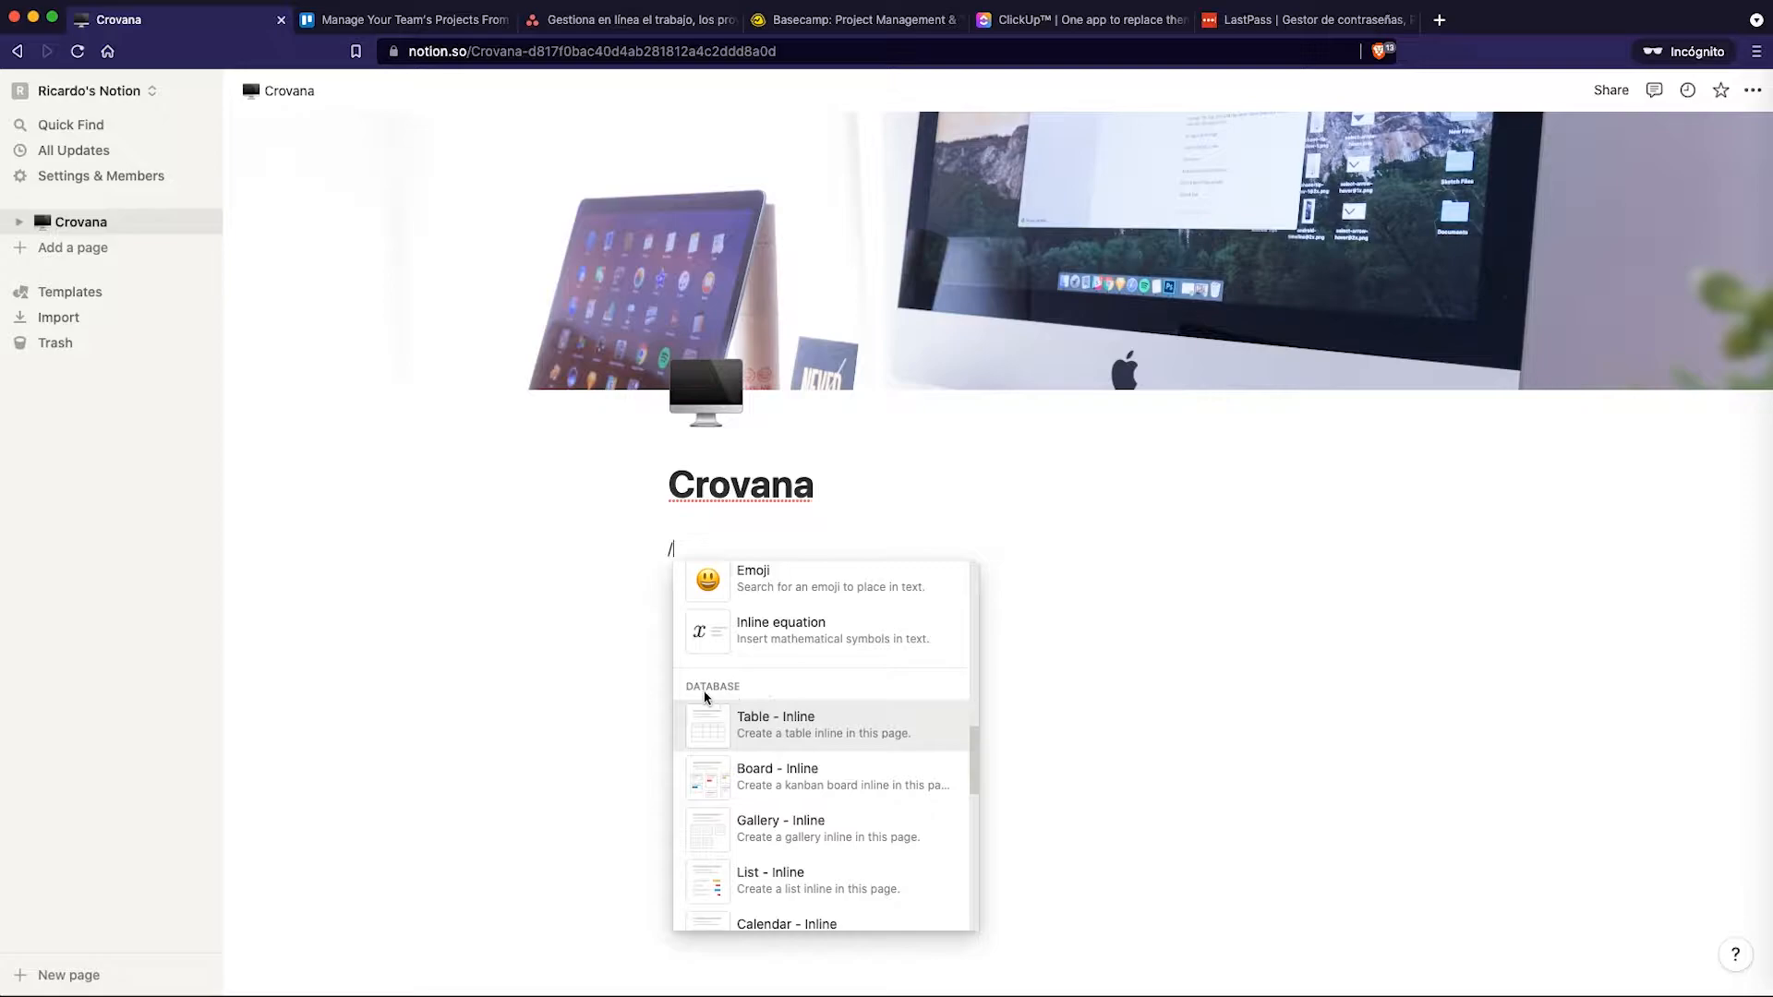
scroll(788, 712, "down", 2)
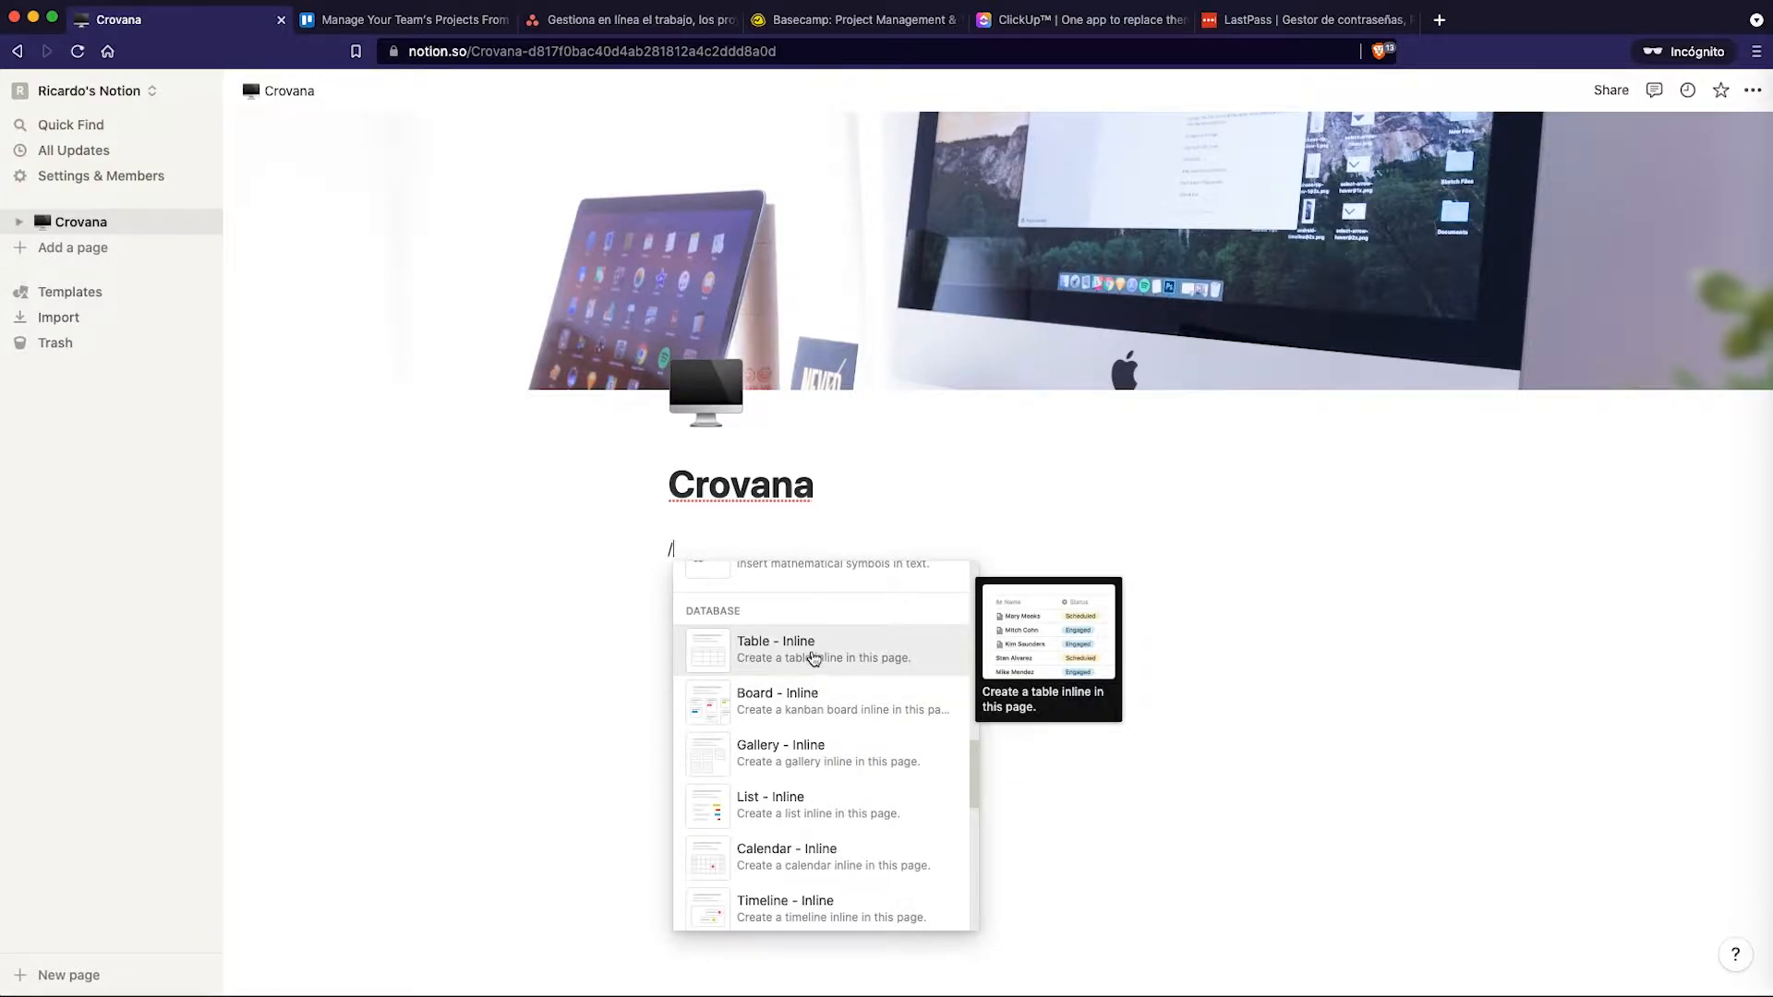
scroll(802, 646, "down", 1)
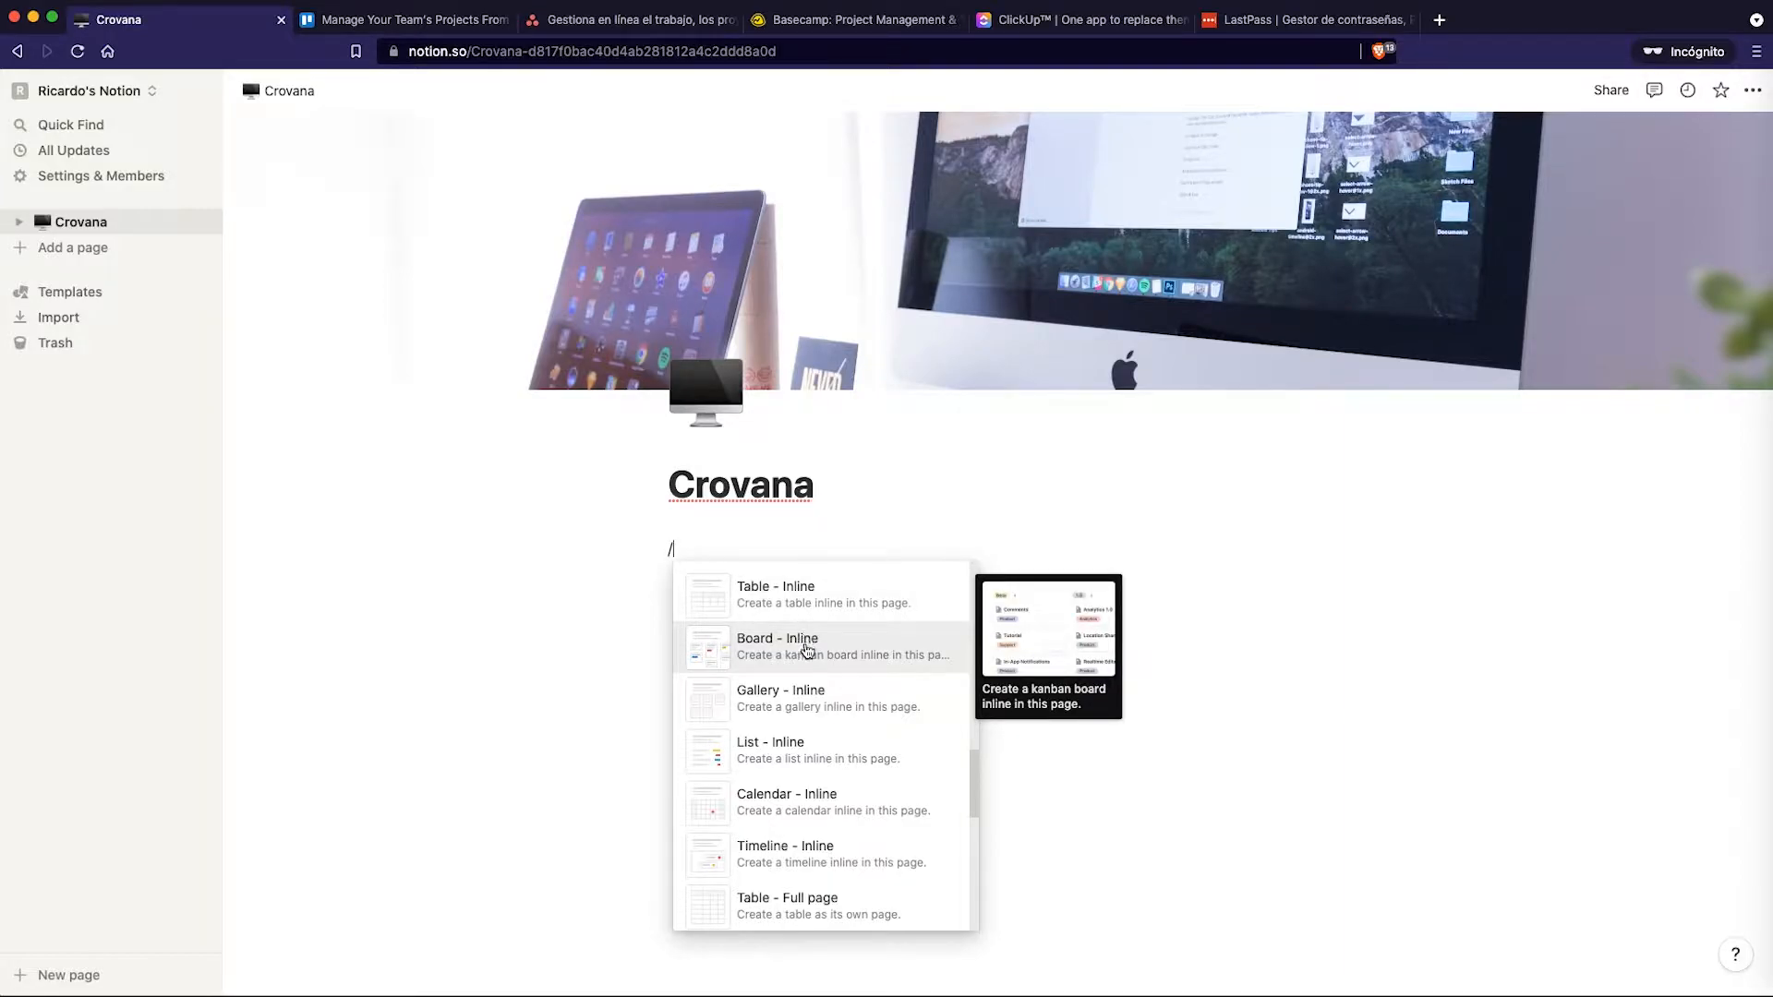
scroll(804, 721, "down", 1)
scroll(804, 720, "down", 8)
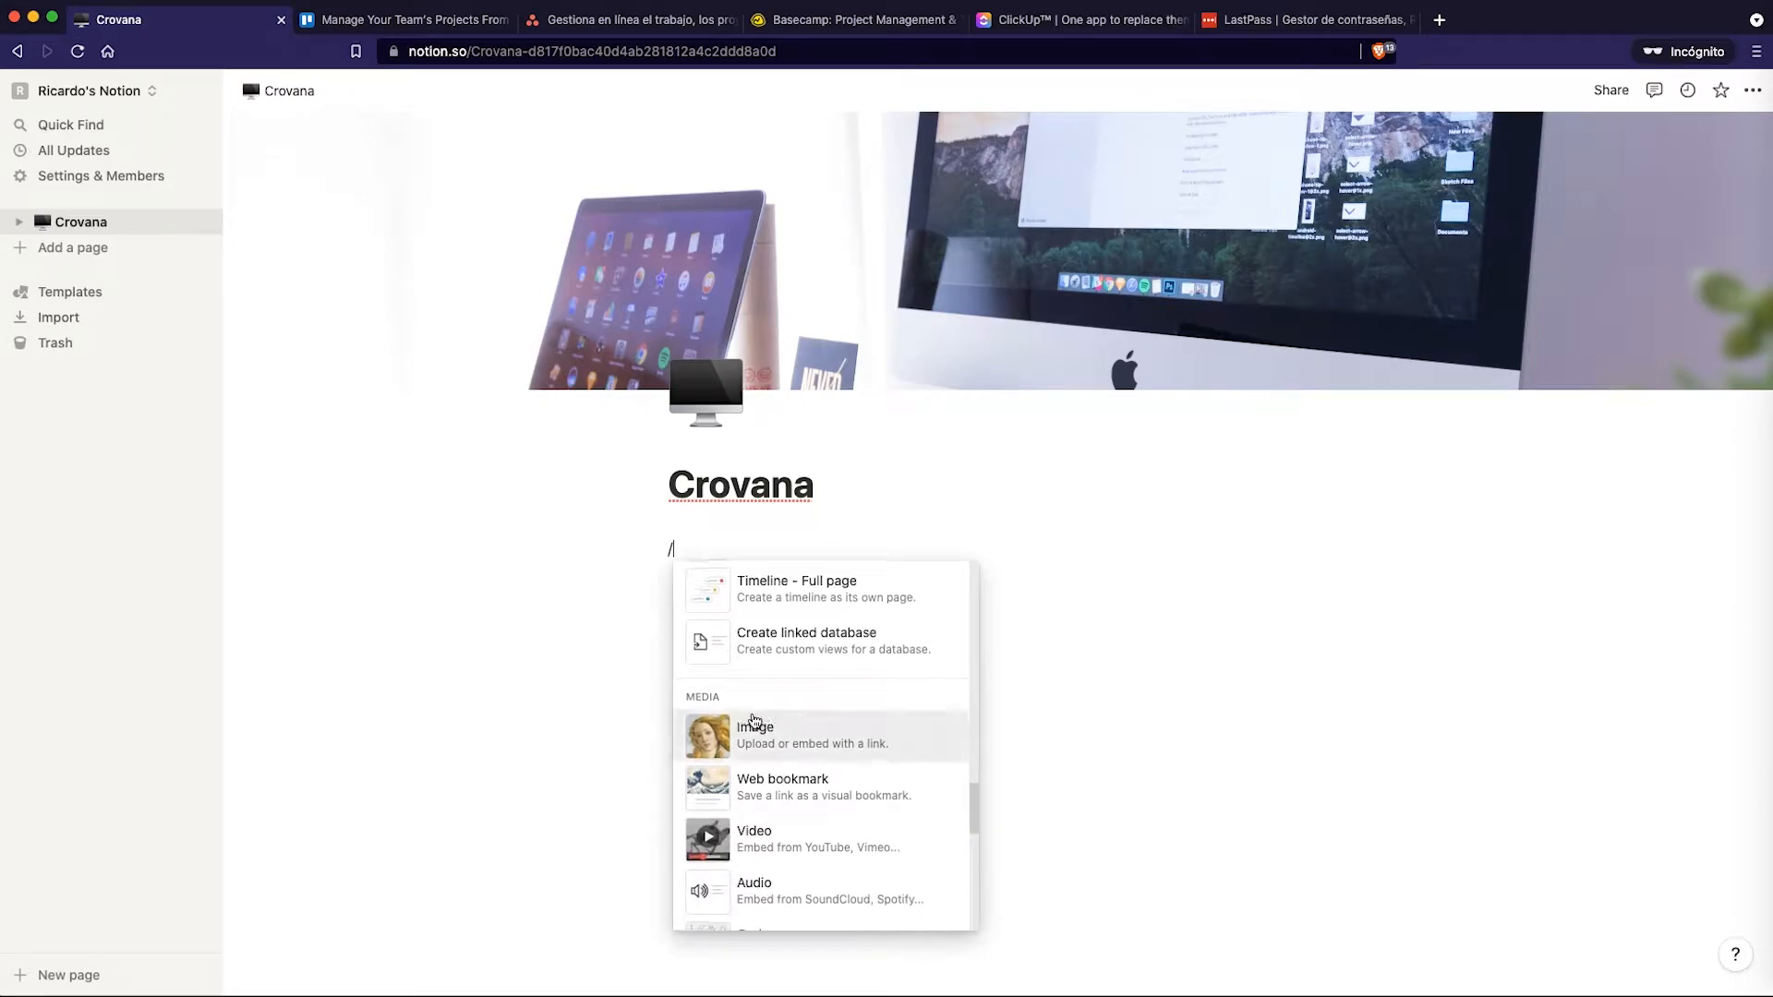
scroll(800, 711, "down", 2)
scroll(798, 708, "down", 5)
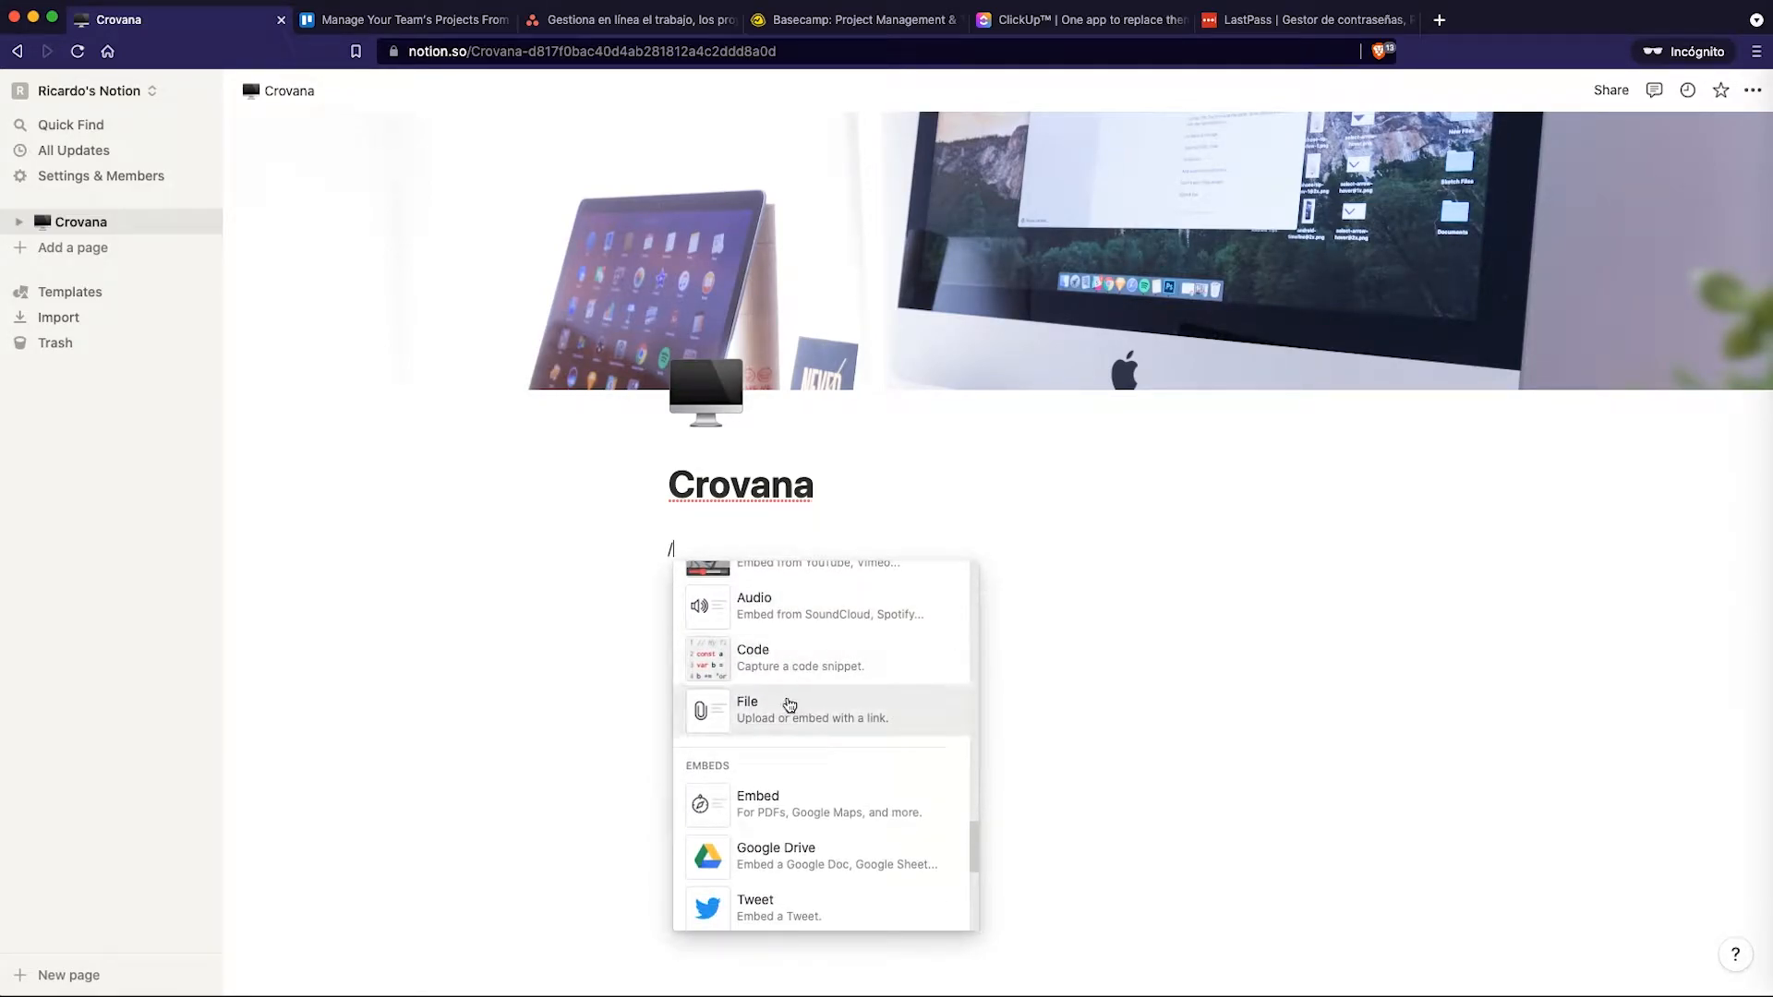
scroll(792, 702, "down", 2)
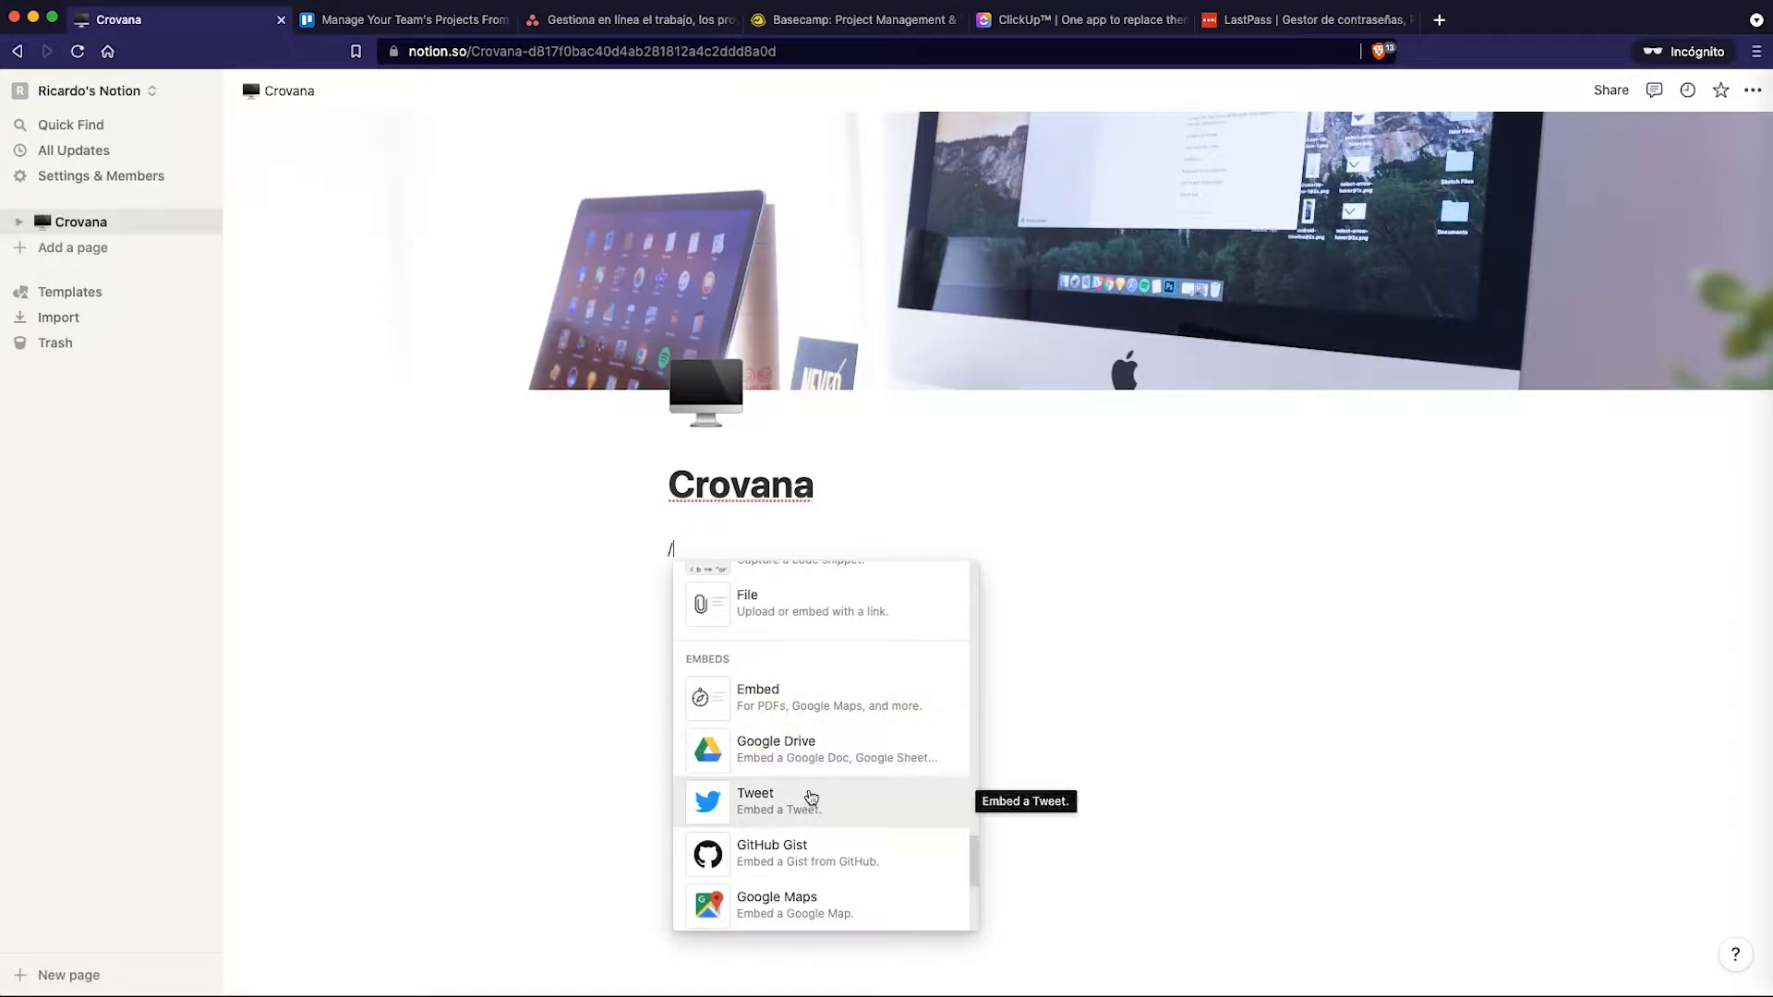
scroll(807, 795, "down", 5)
scroll(796, 769, "down", 10)
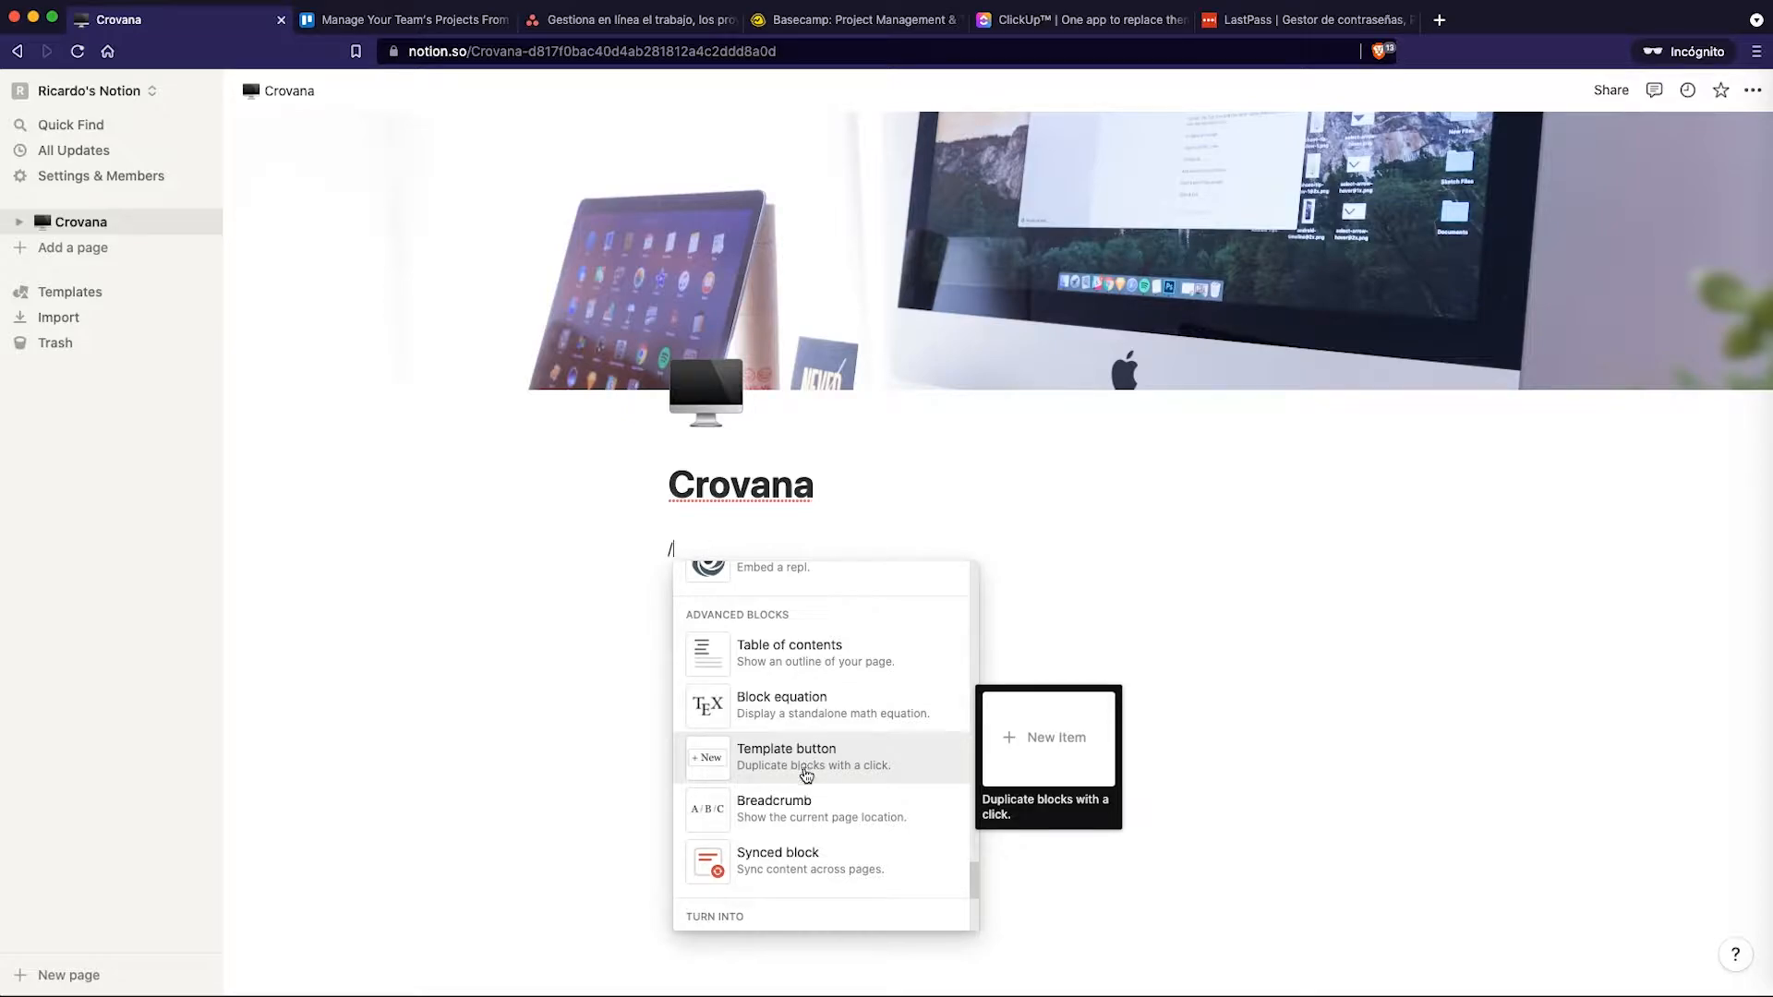
scroll(800, 757, "down", 2)
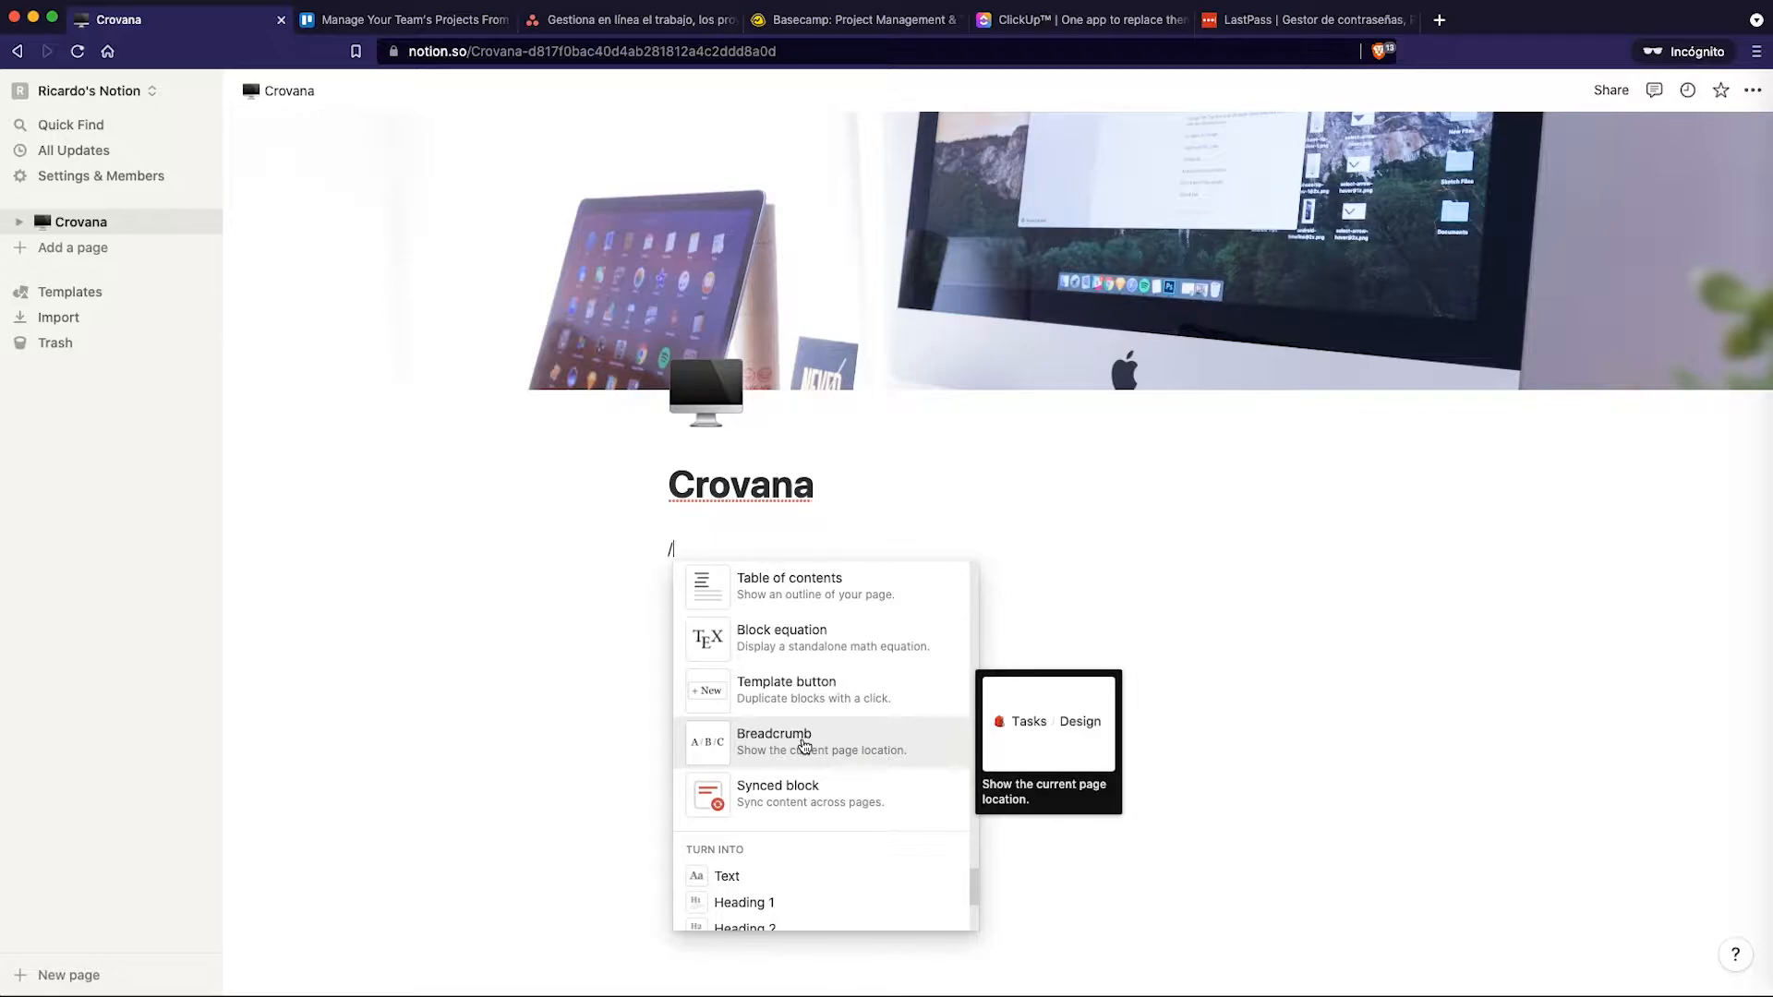
scroll(803, 748, "down", 1)
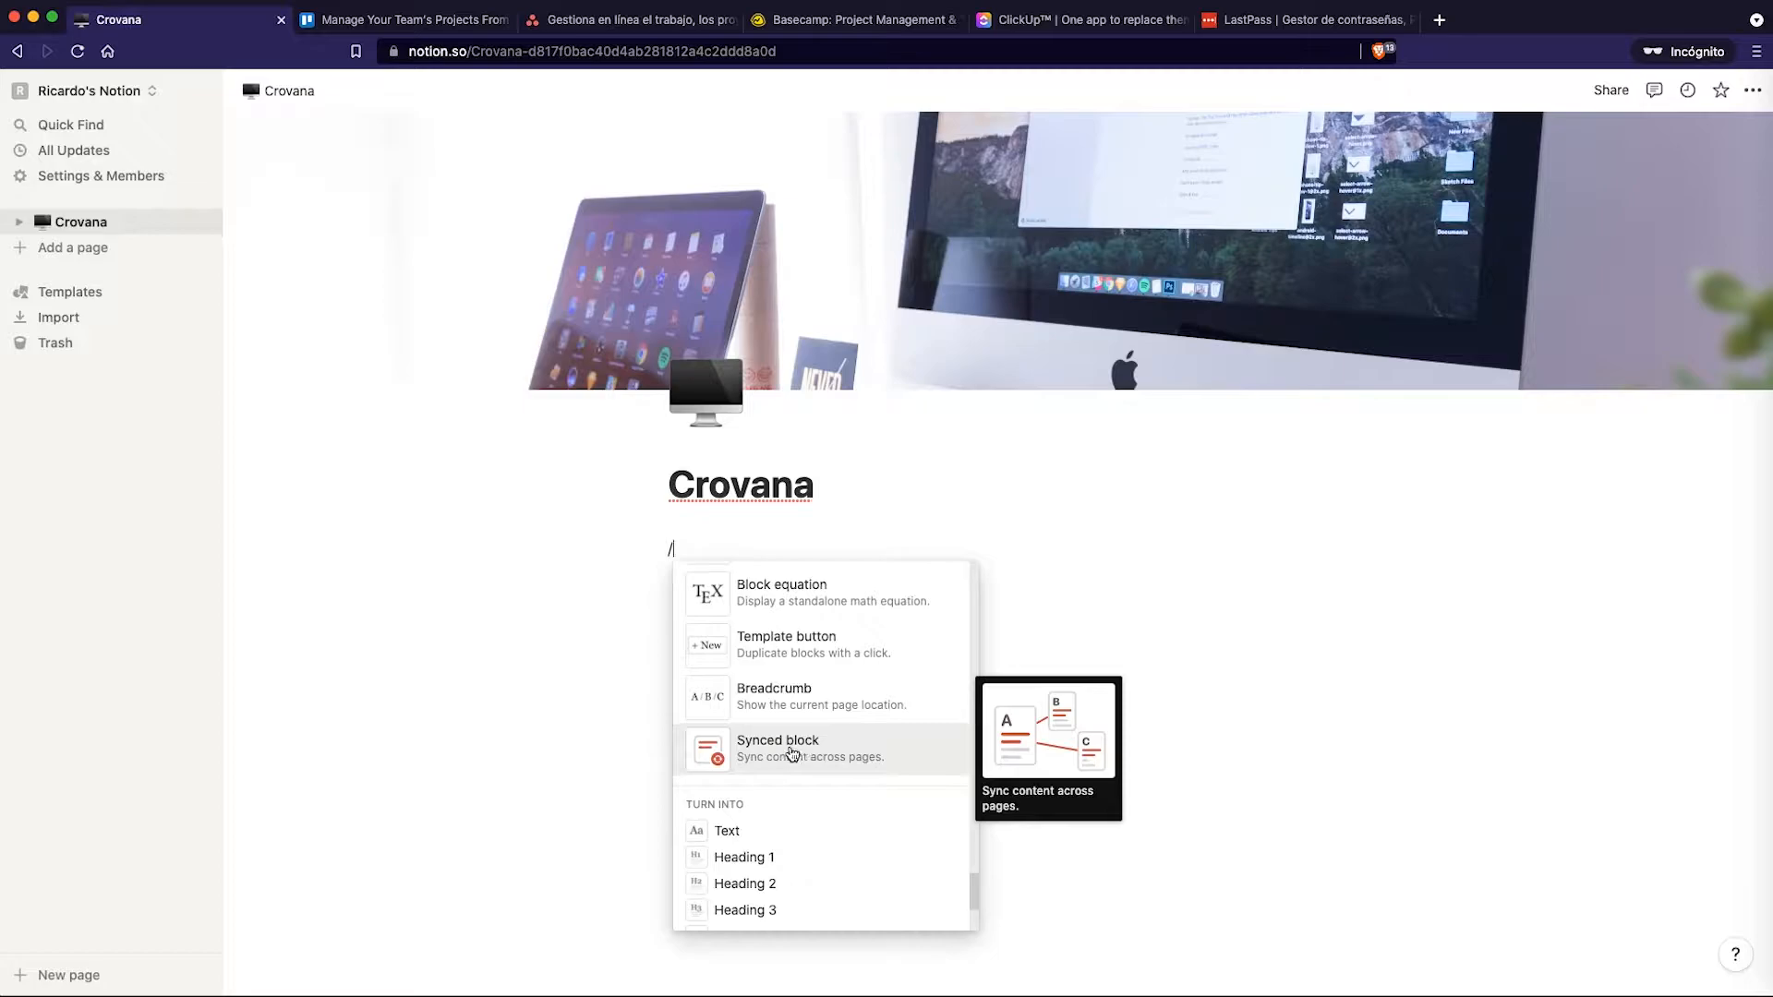
scroll(792, 744, "down", 1)
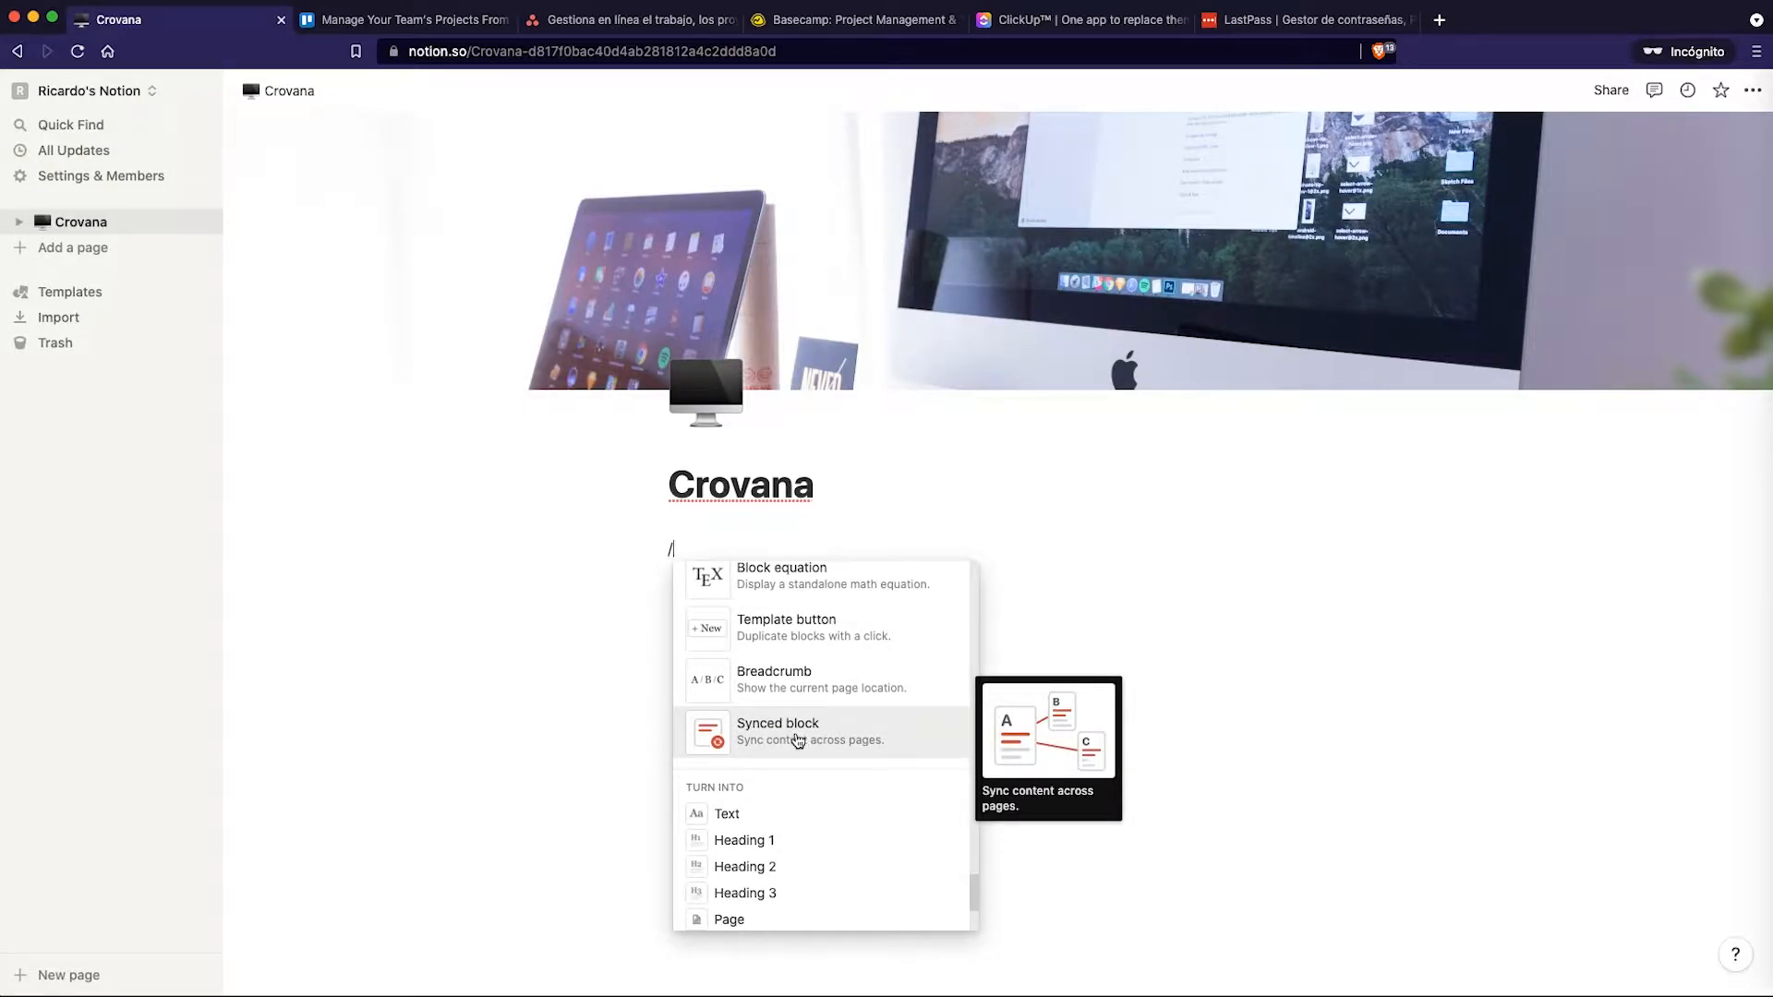
scroll(796, 742, "down", 3)
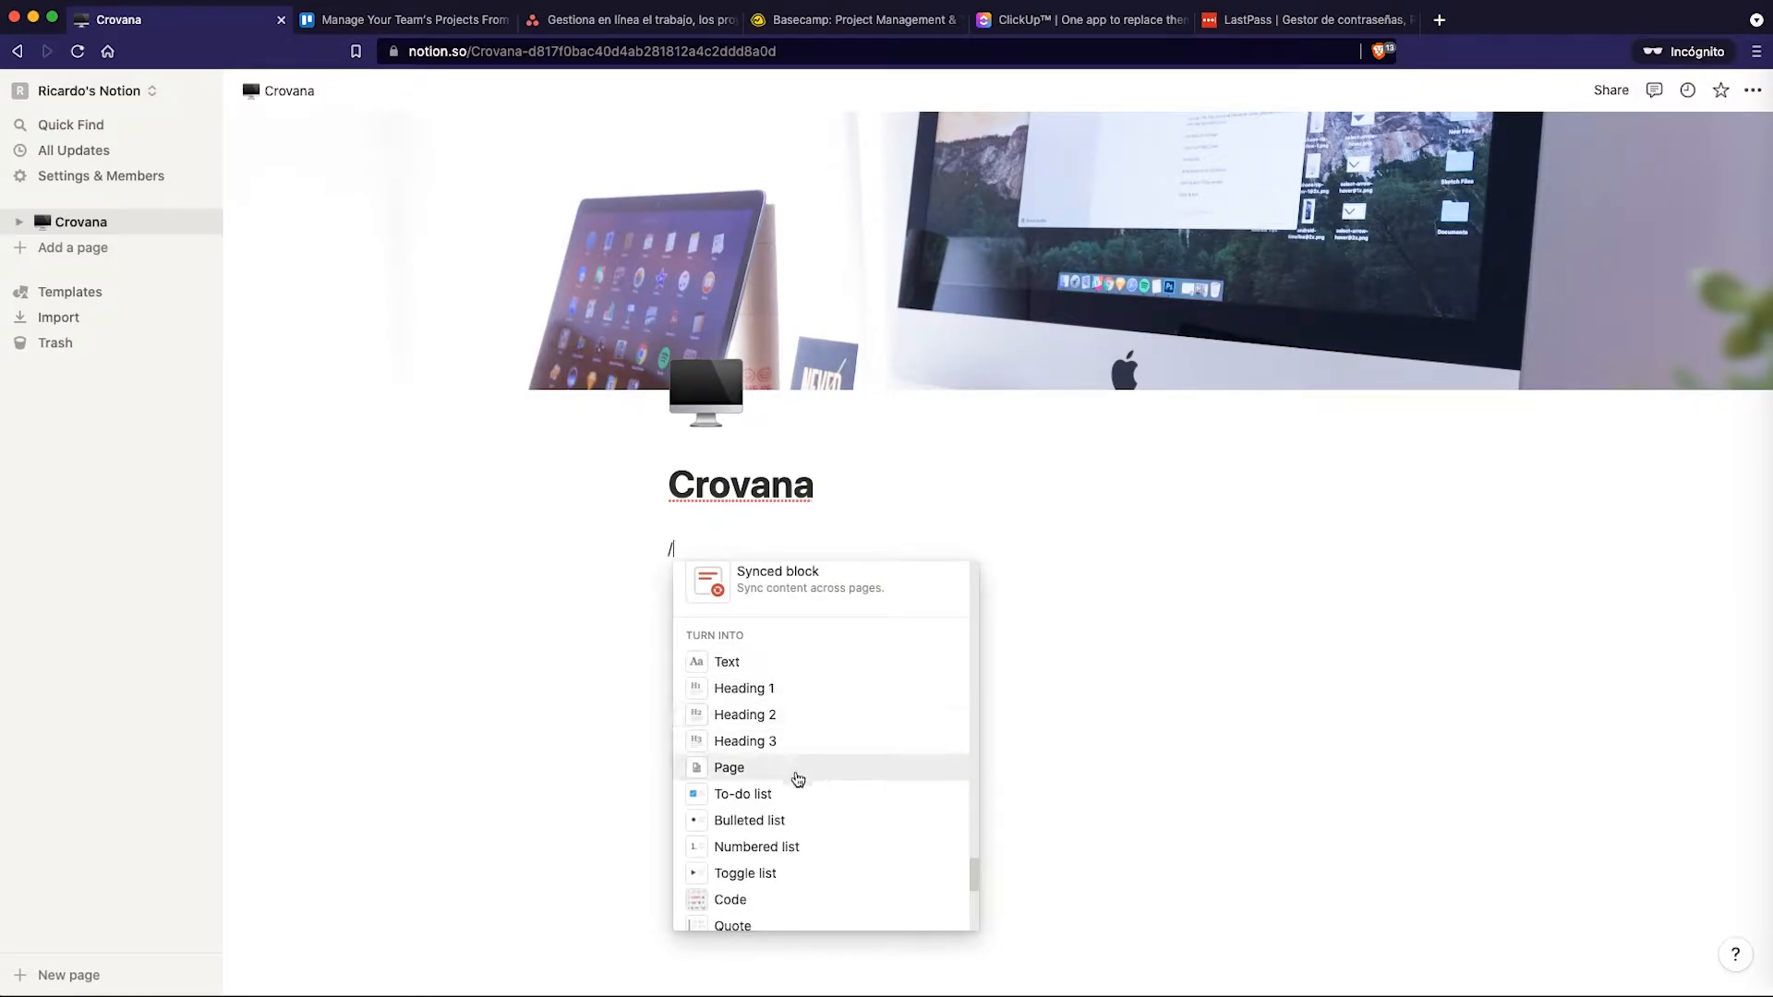
mouse_move(794, 663)
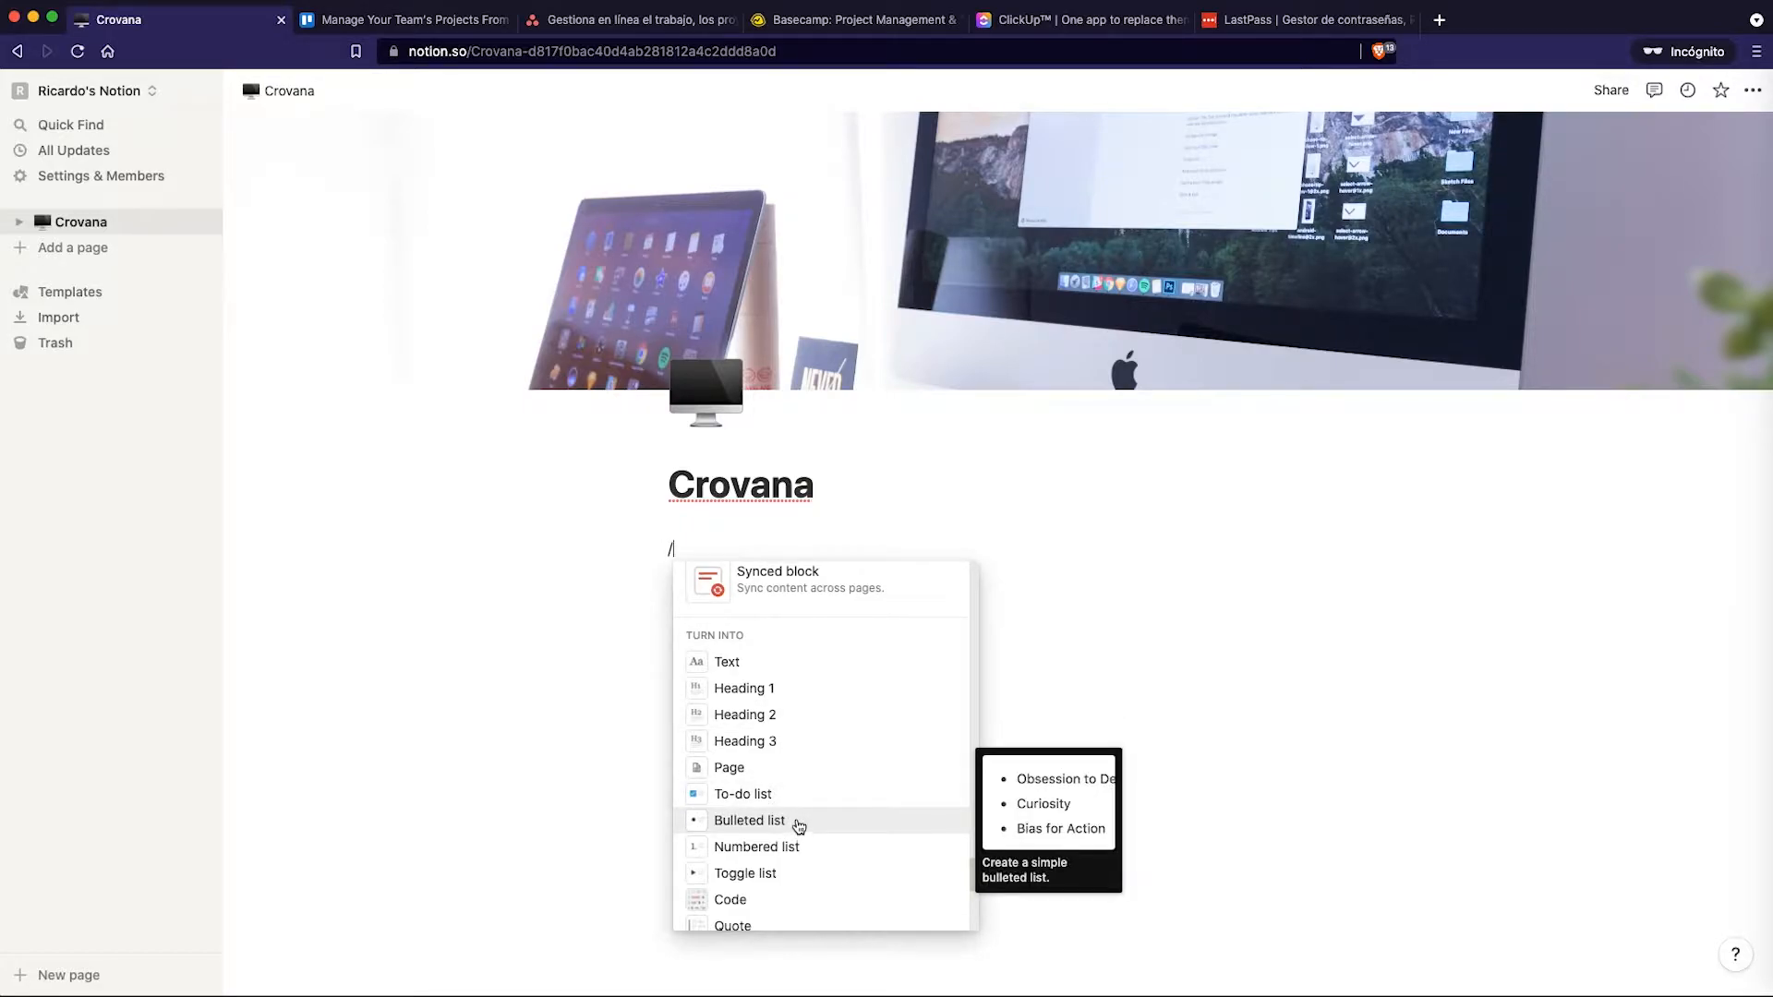
scroll(794, 790, "down", 5)
scroll(795, 786, "down", 1)
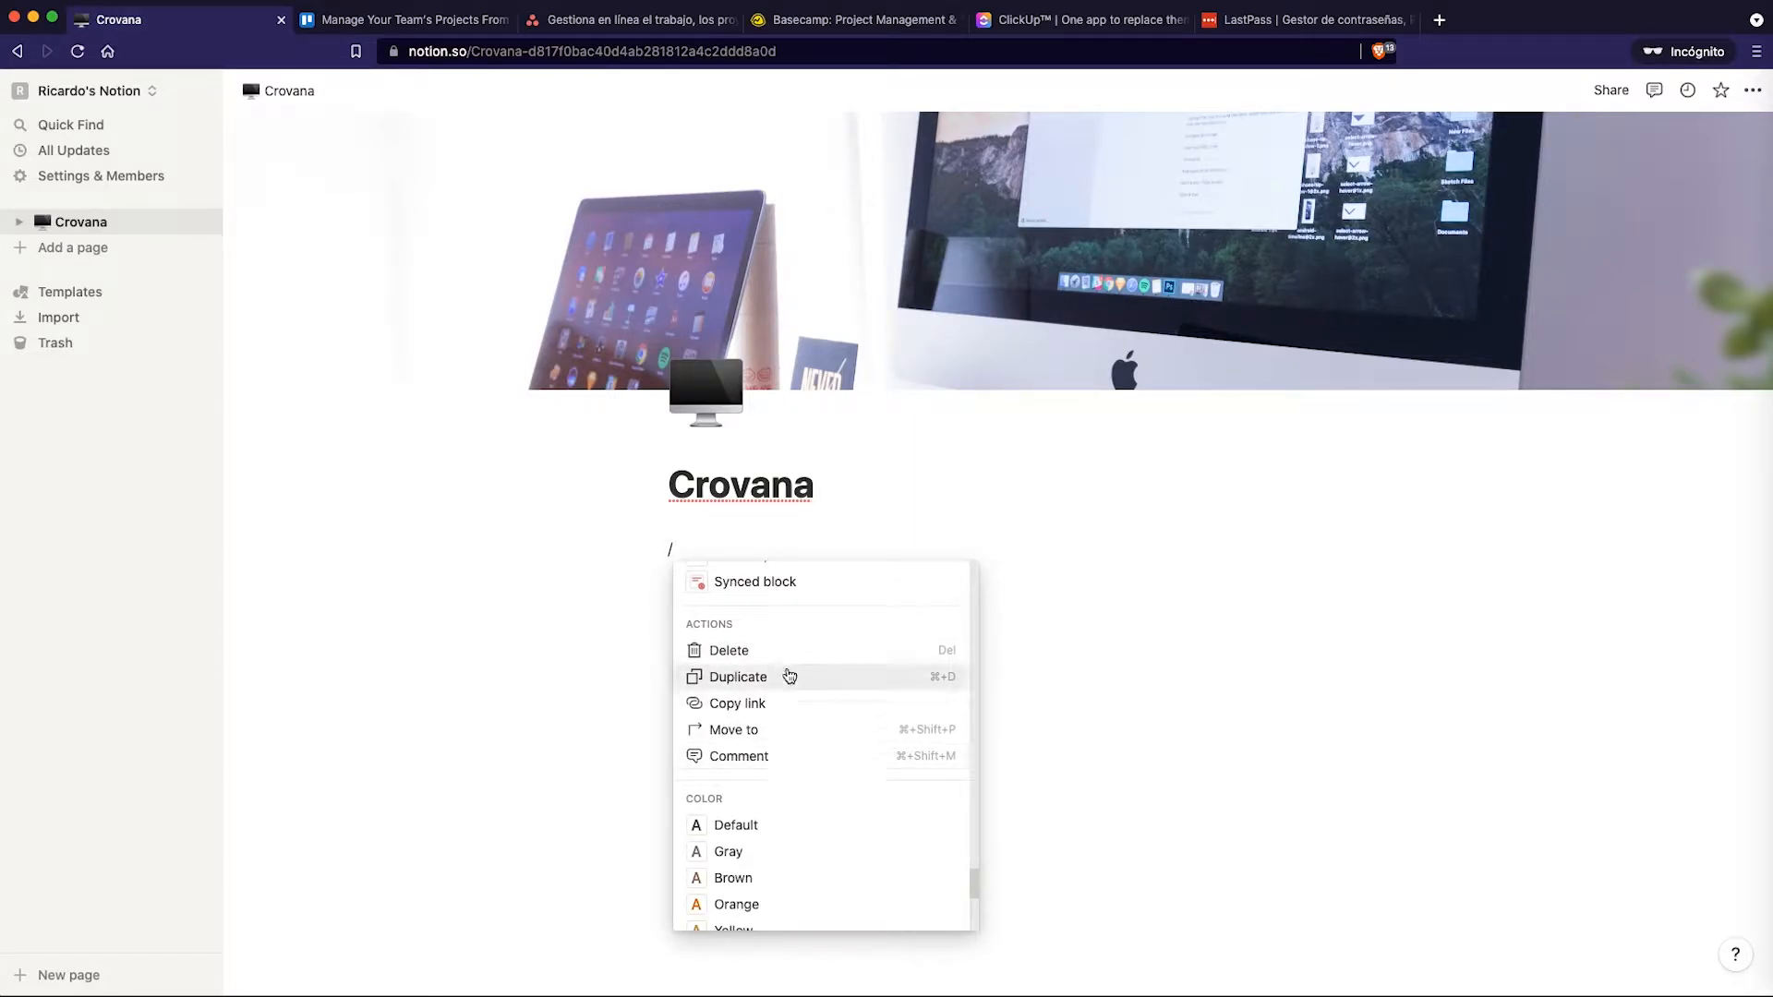
scroll(784, 729, "down", 3)
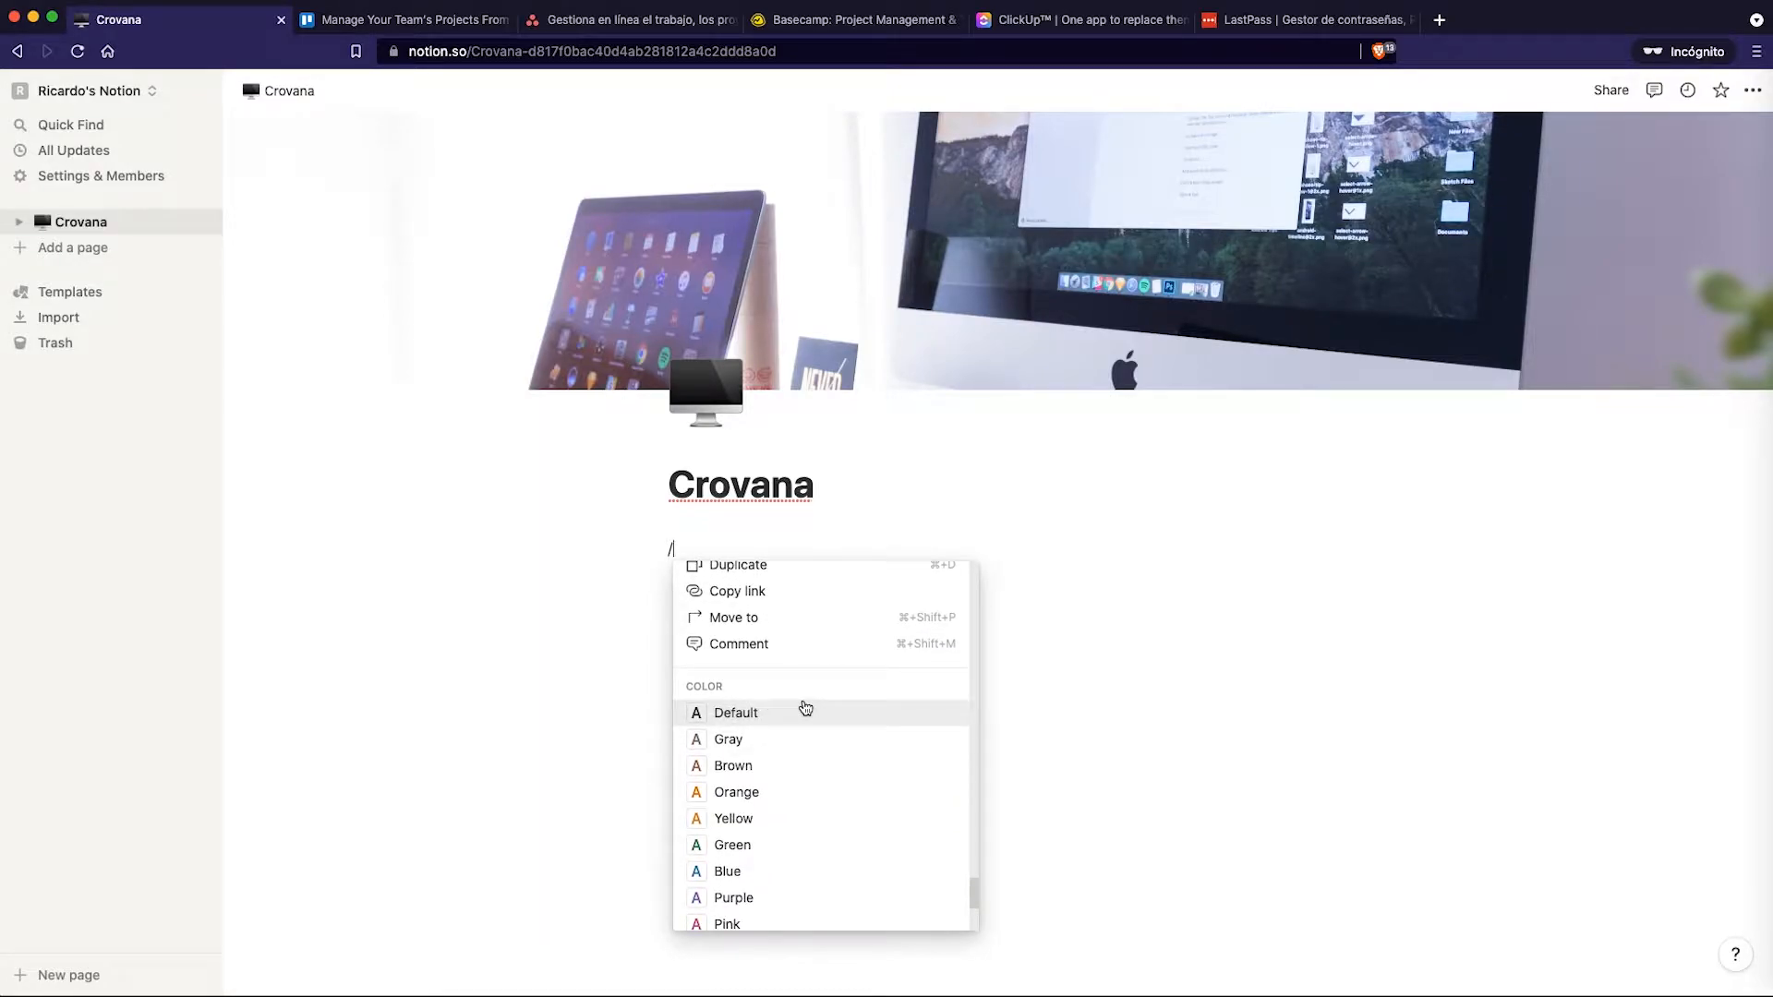
scroll(803, 718, "down", 4)
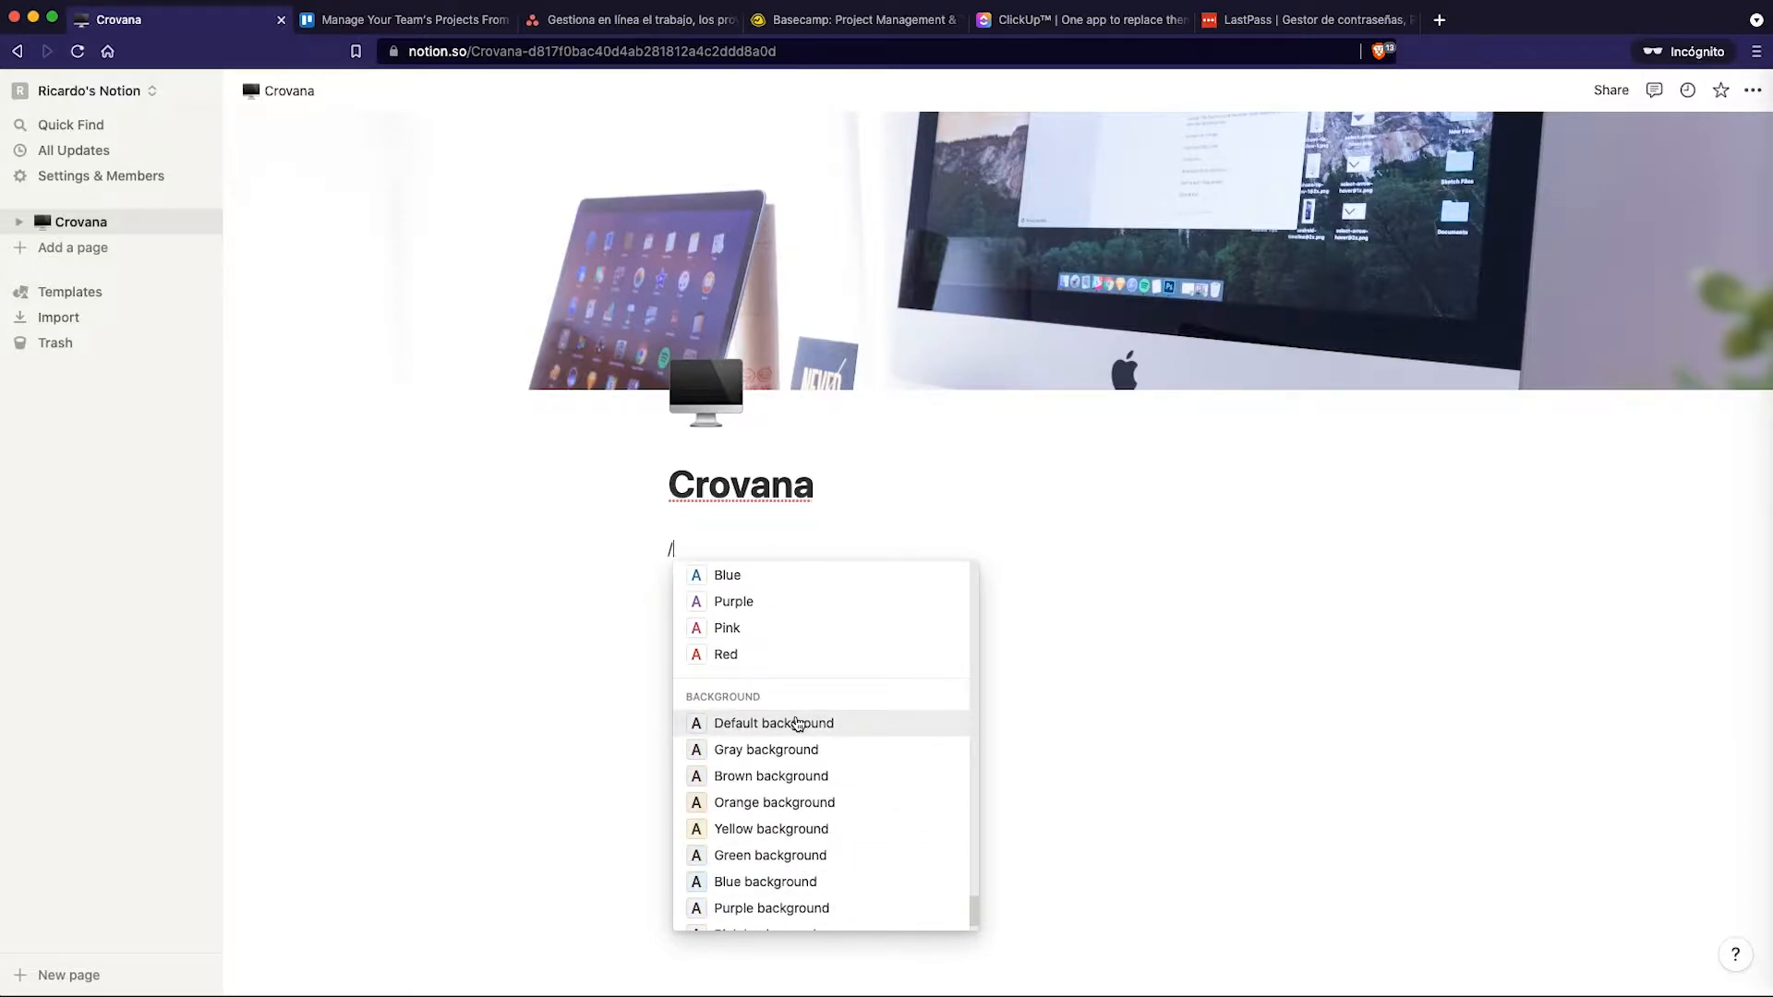
scroll(797, 722, "up", 15)
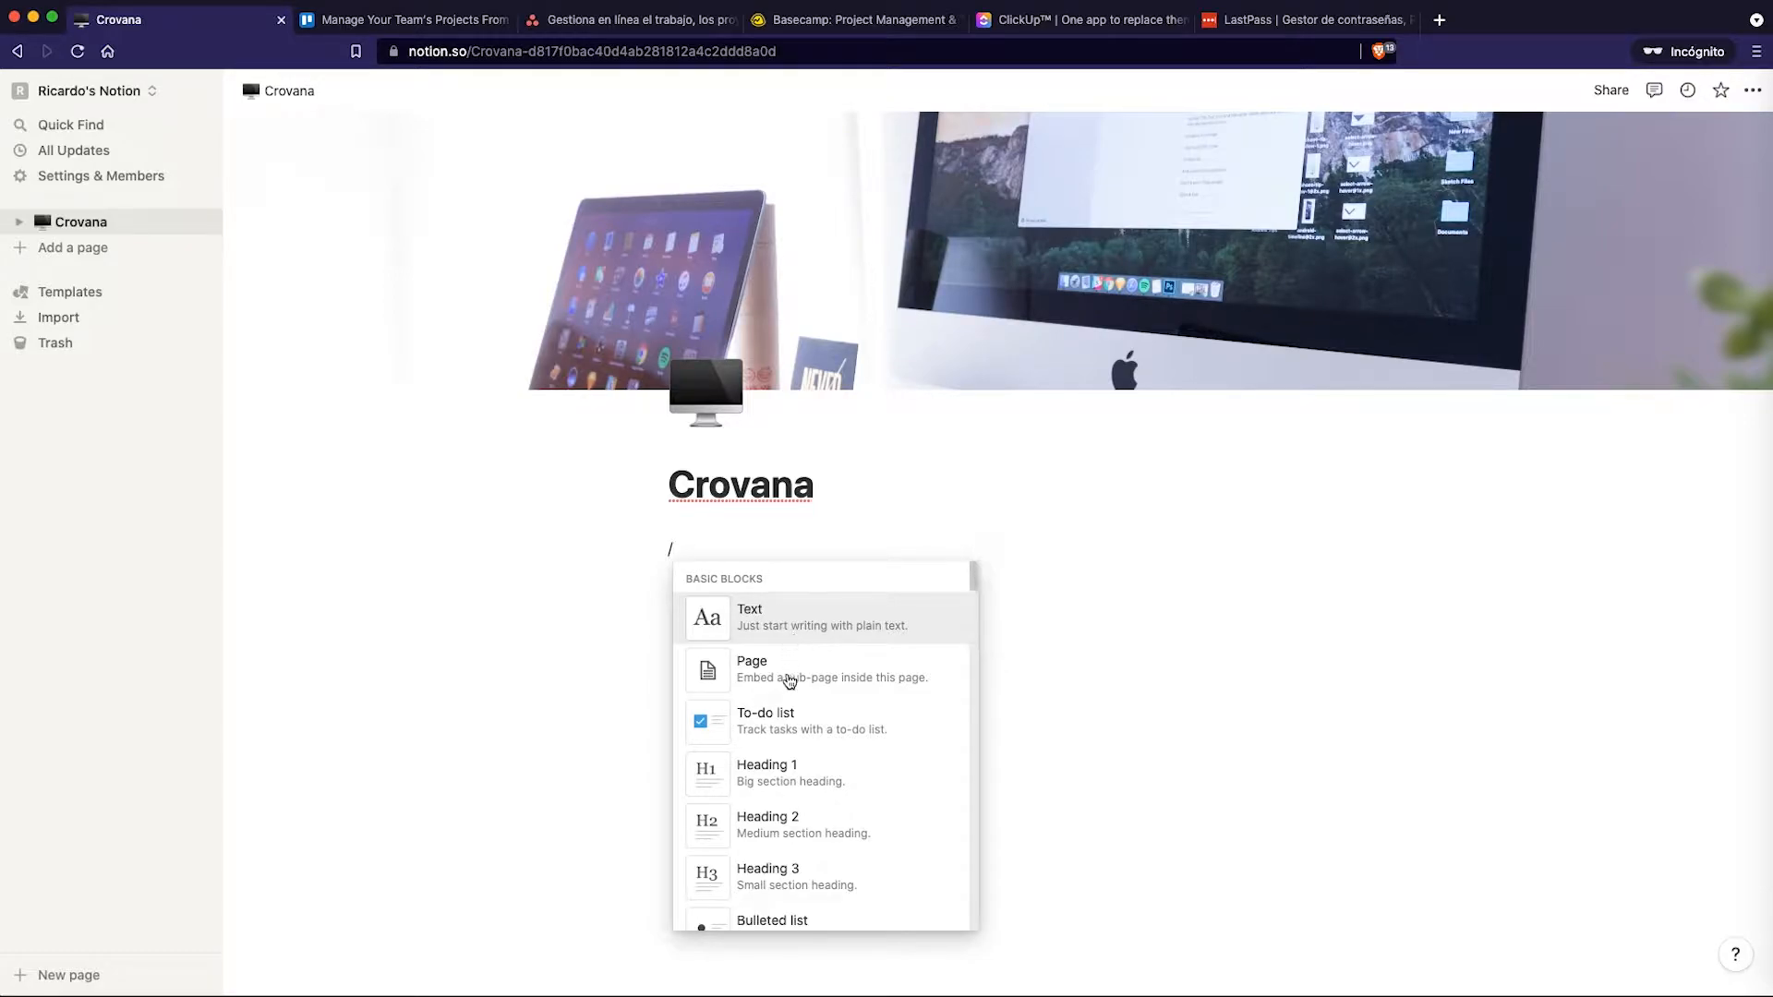
left_click(793, 779)
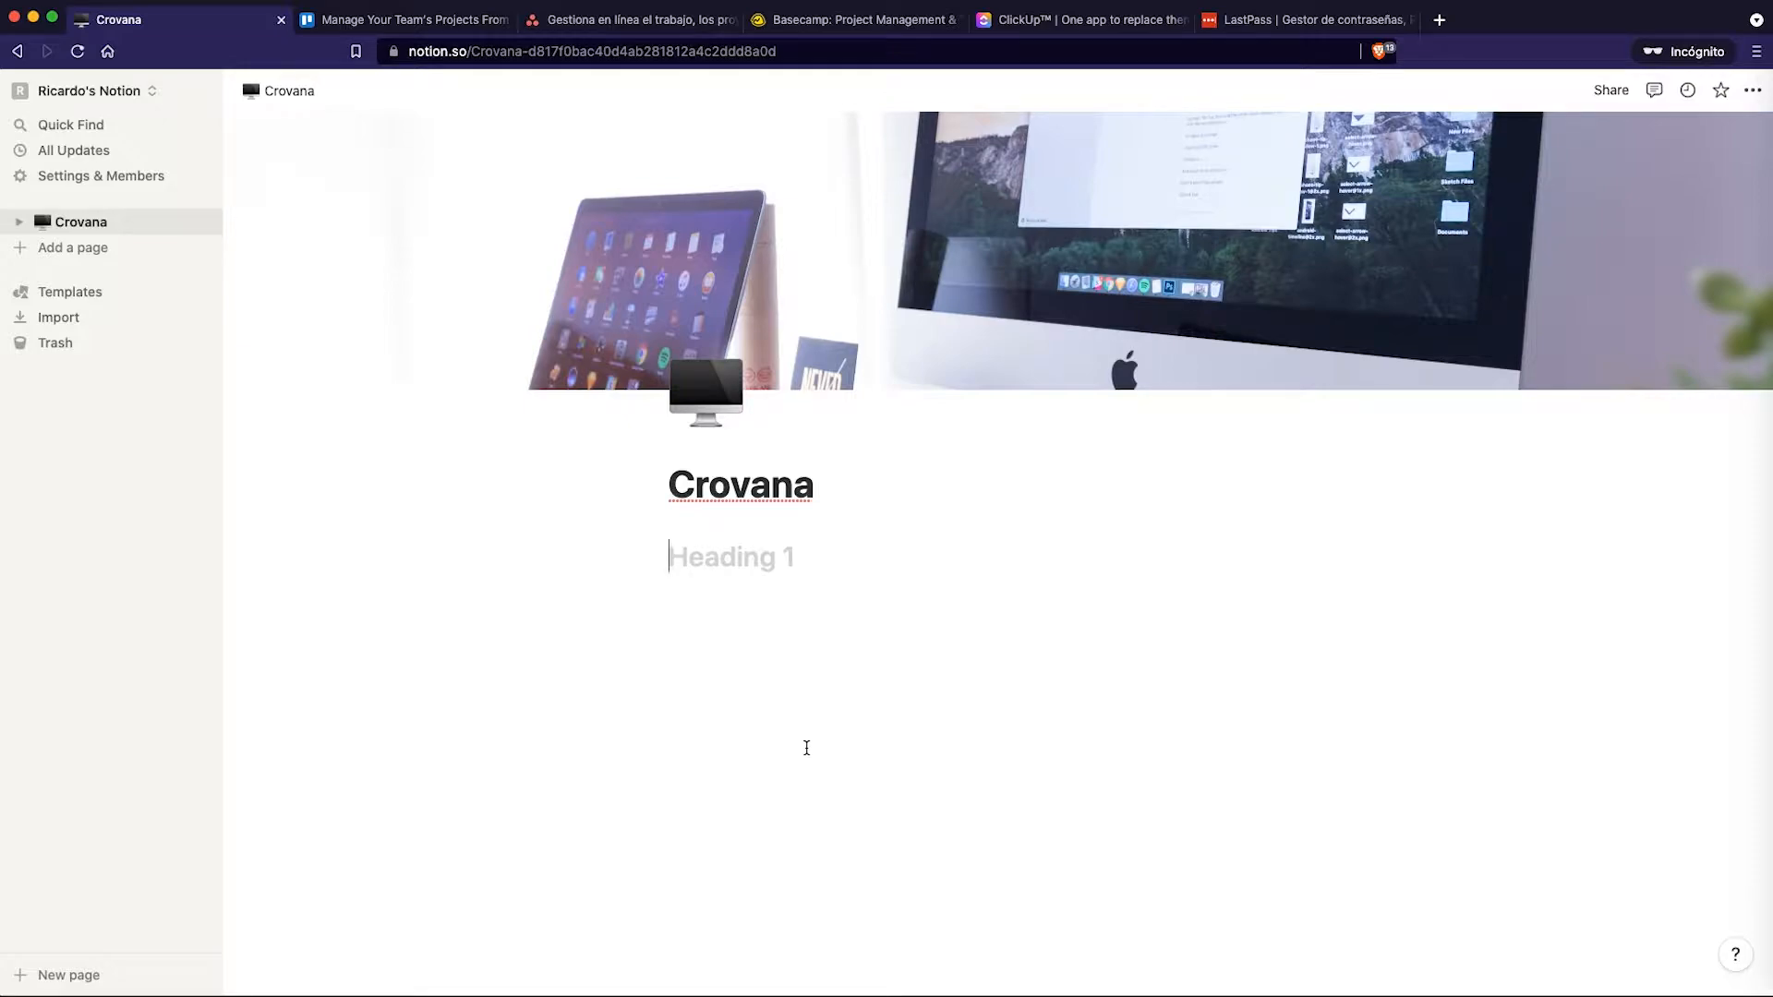
- Title the heading 'Clientes' and insert an empty inline table on the line below it
type("Clientes")
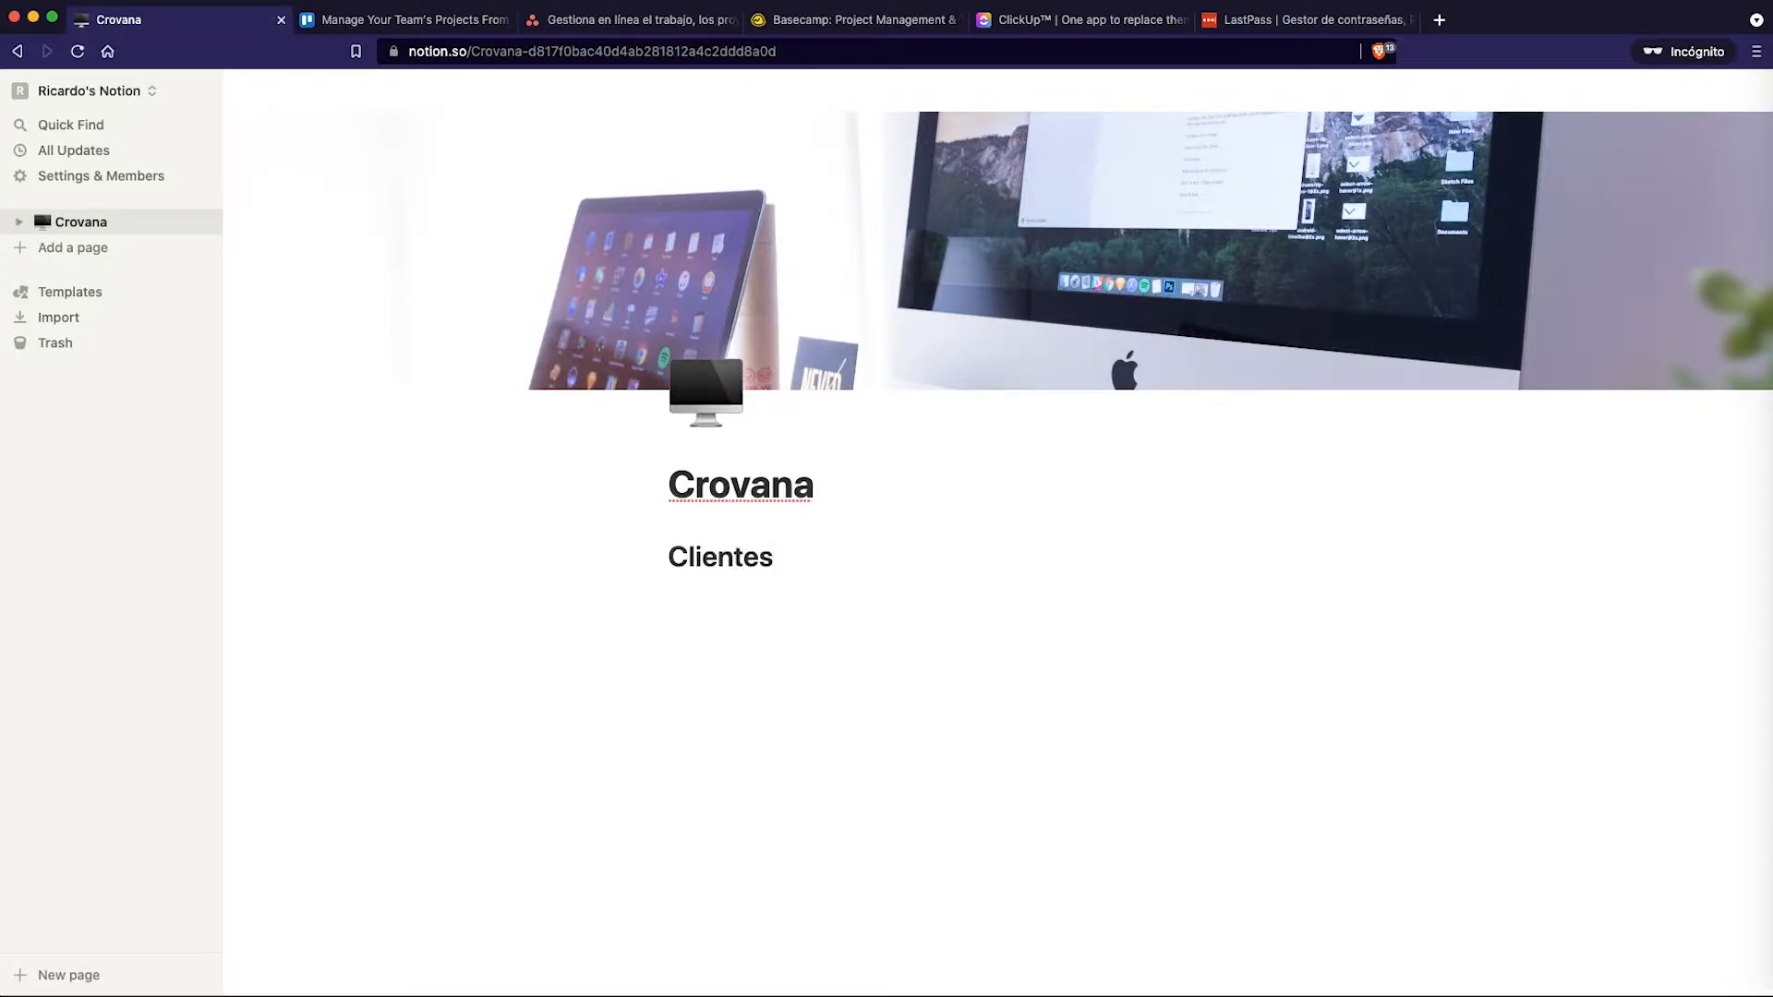
key("Return")
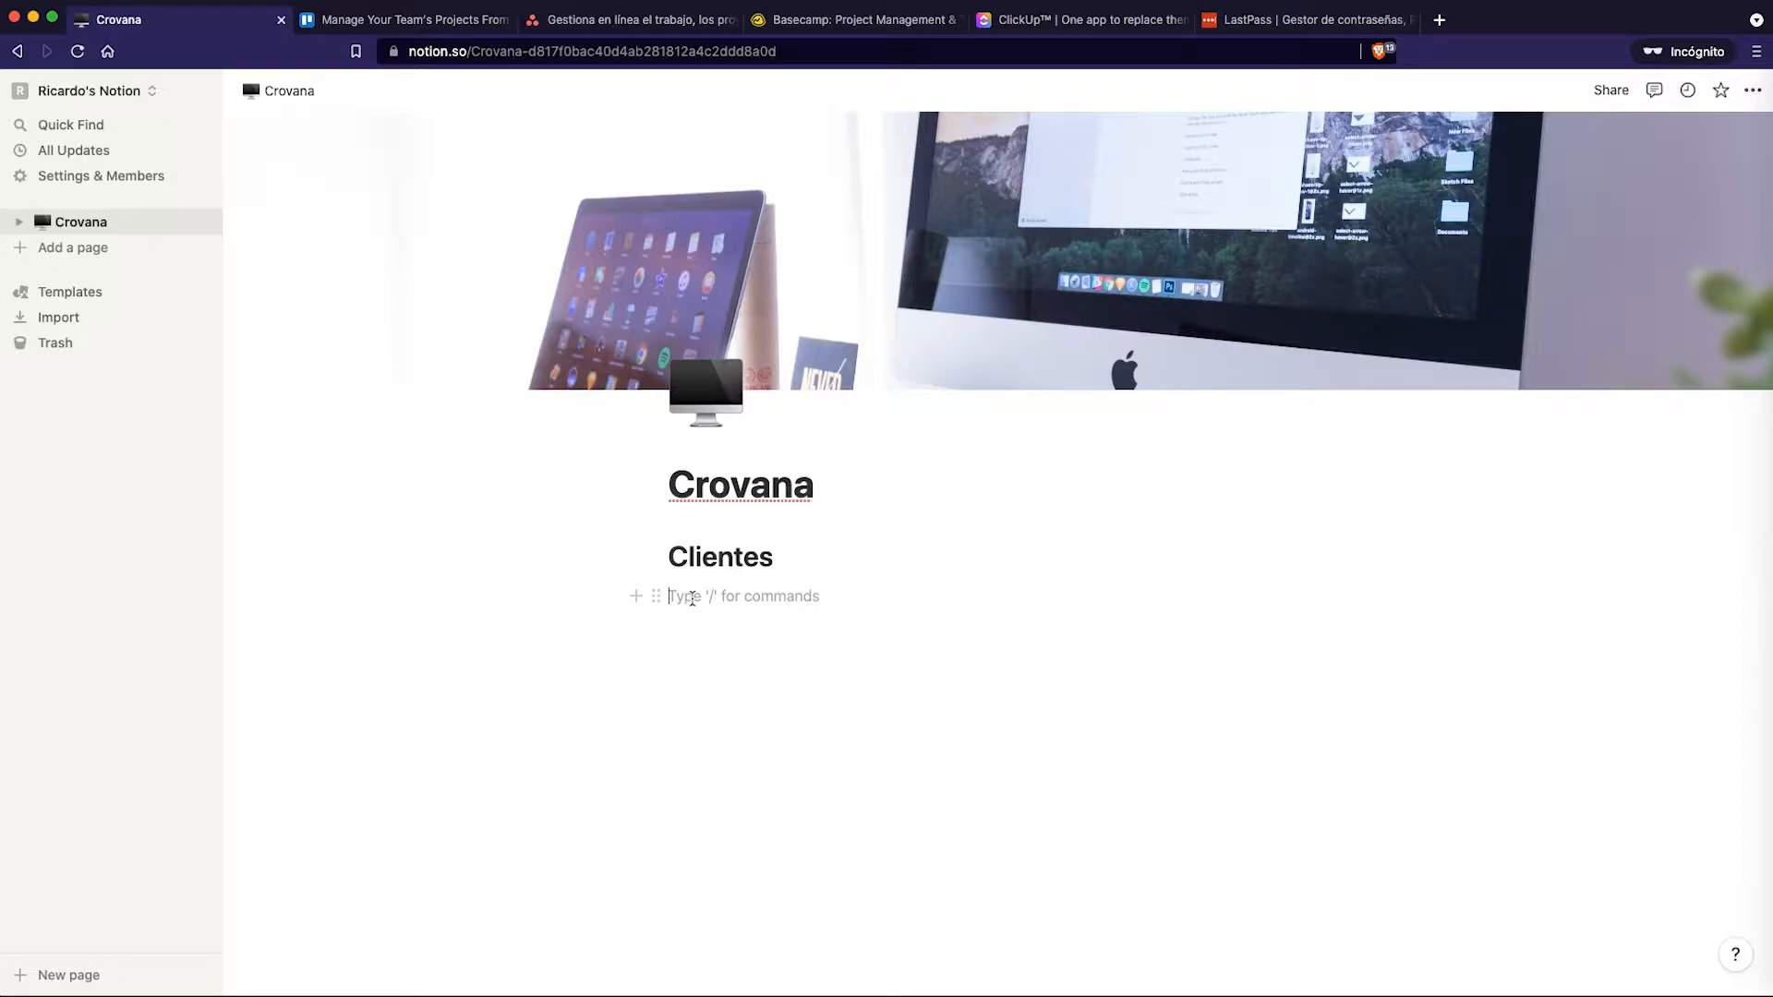
type("/")
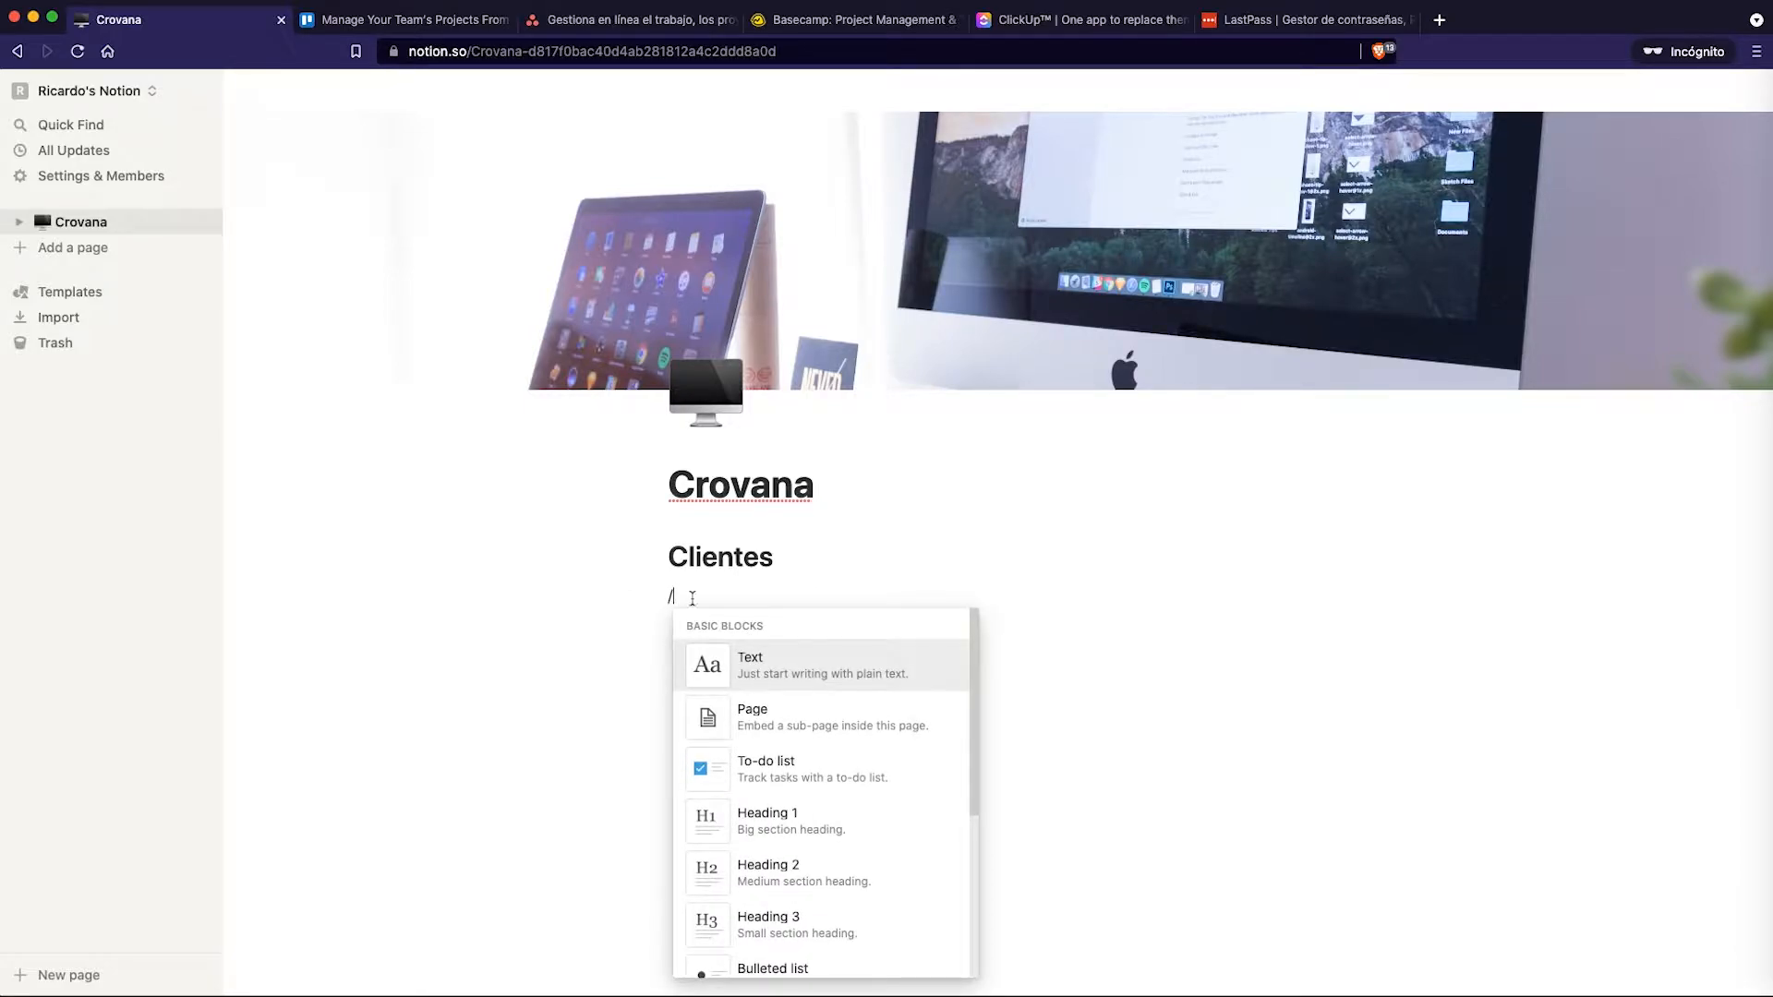
scroll(778, 736, "down", 5)
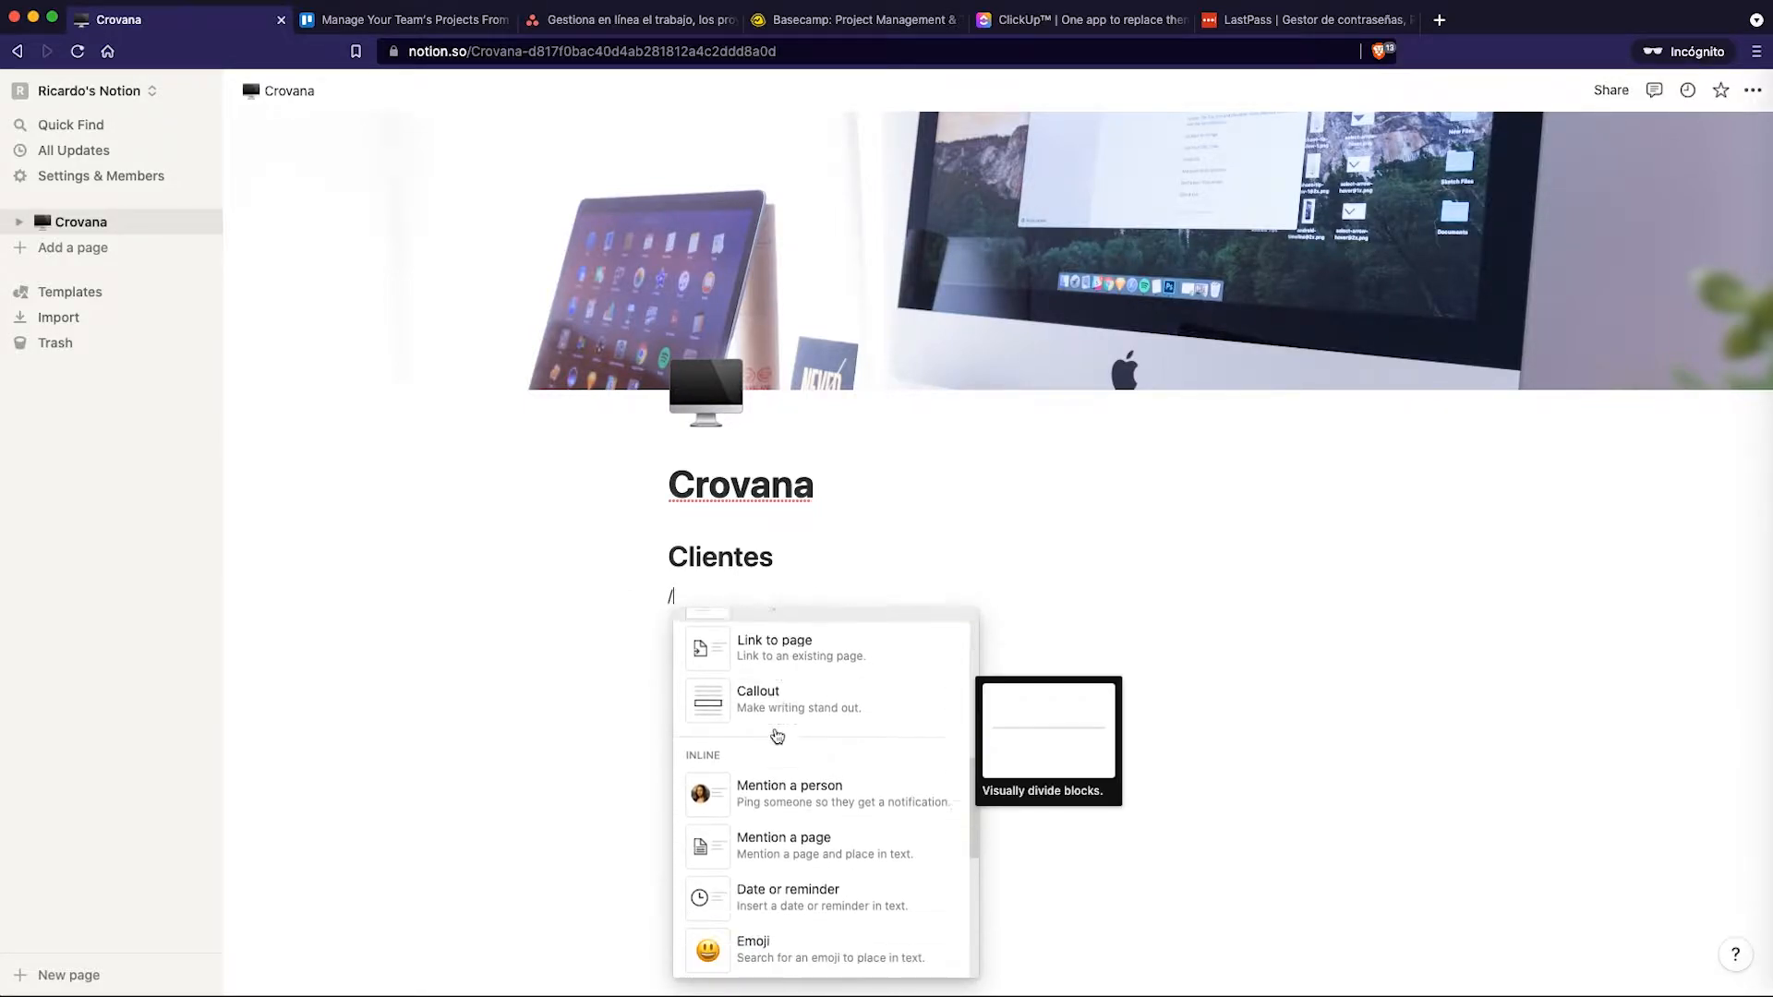
scroll(778, 736, "down", 6)
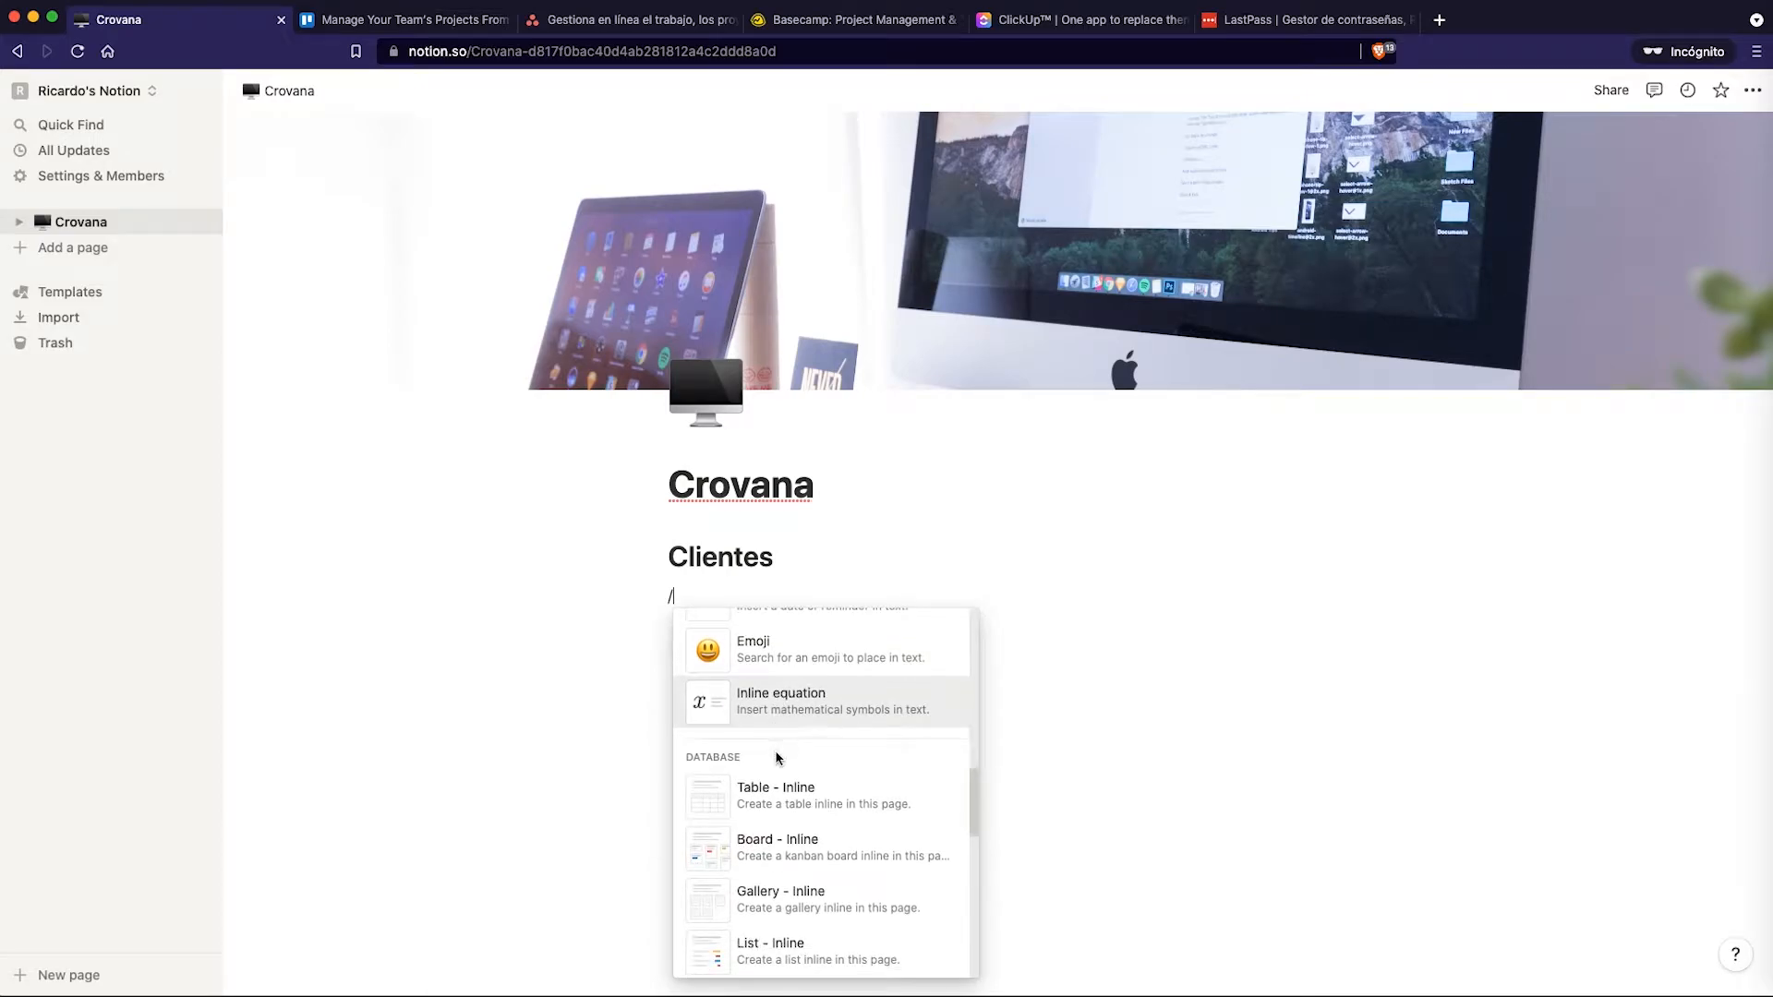
scroll(775, 757, "down", 2)
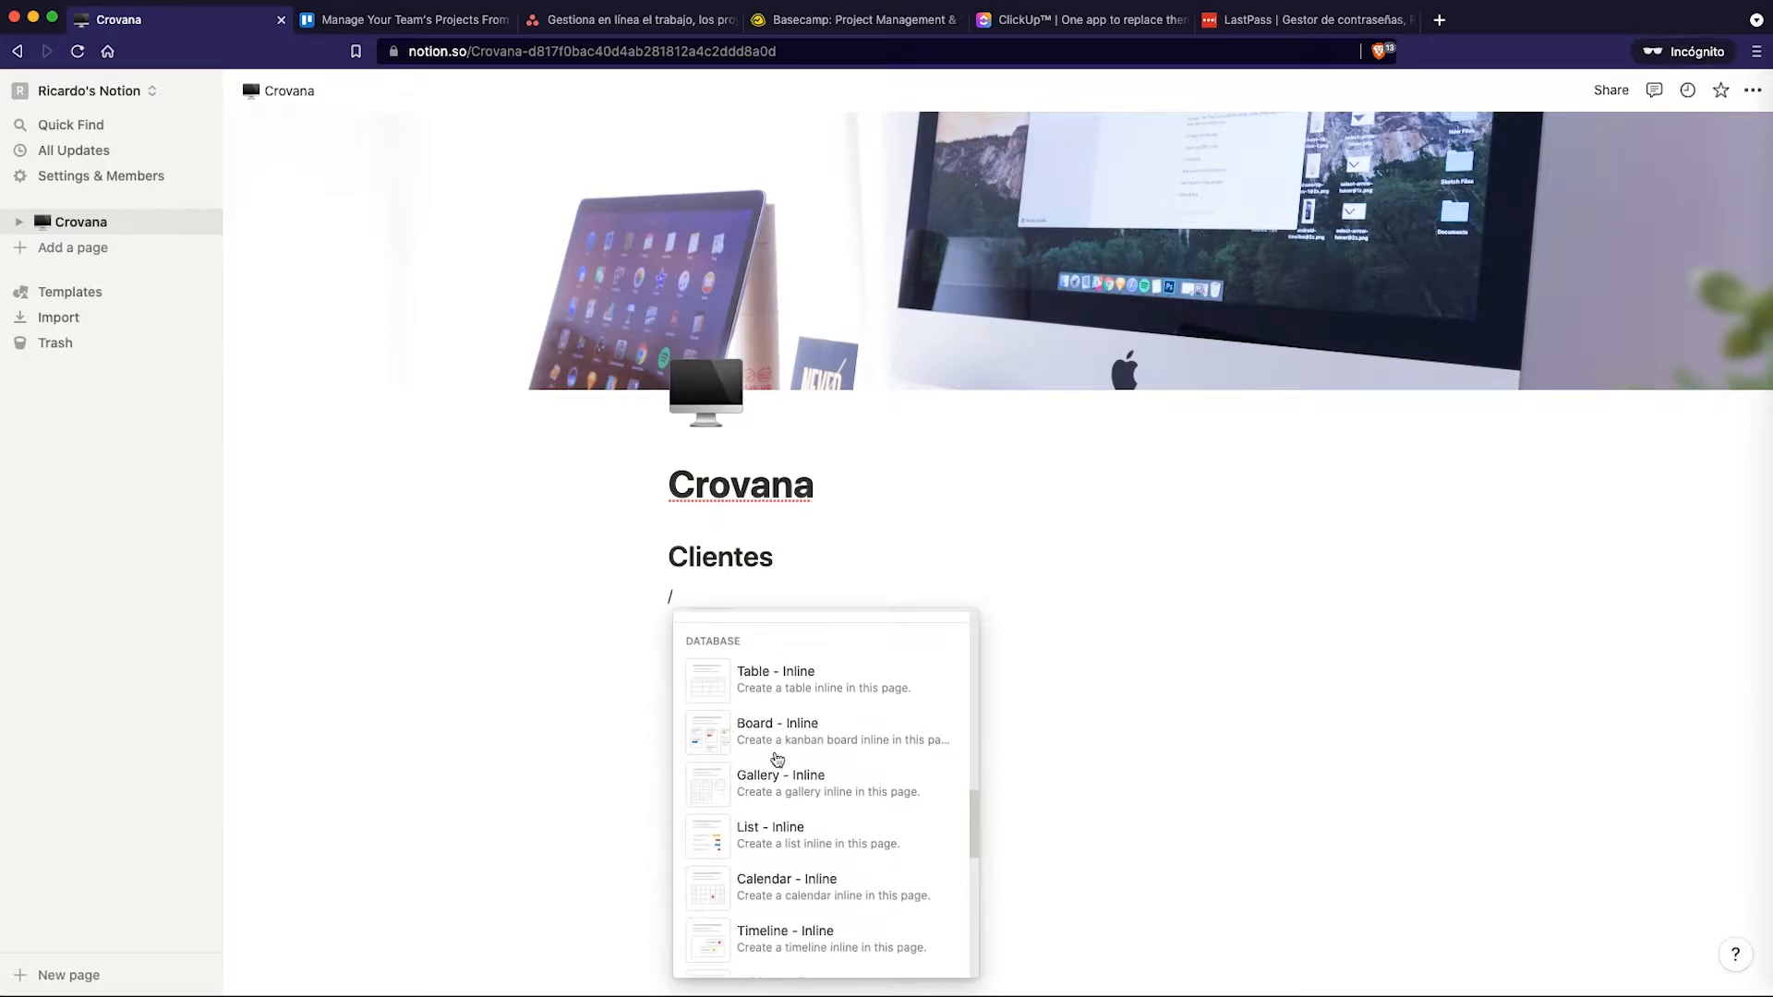
left_click(782, 683)
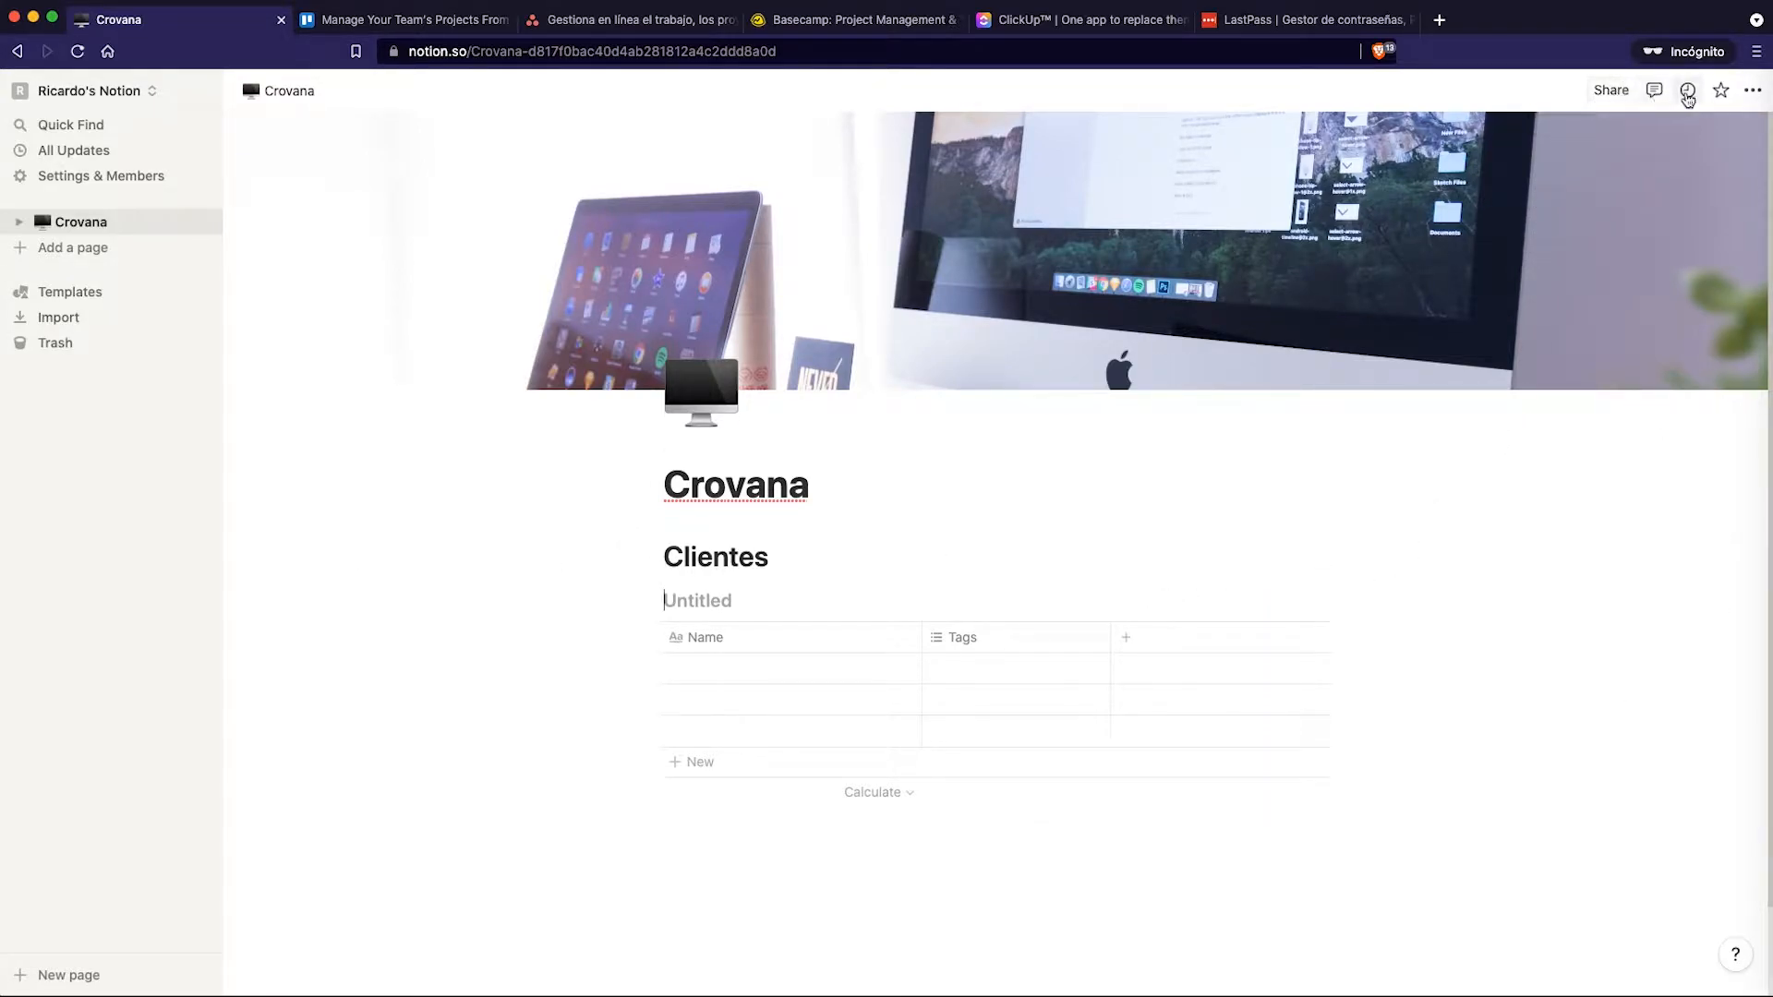
- Check the Share and Updates panels, toggle the favorite star off again, and open the page menu
left_click(1618, 92)
left_click(1590, 95)
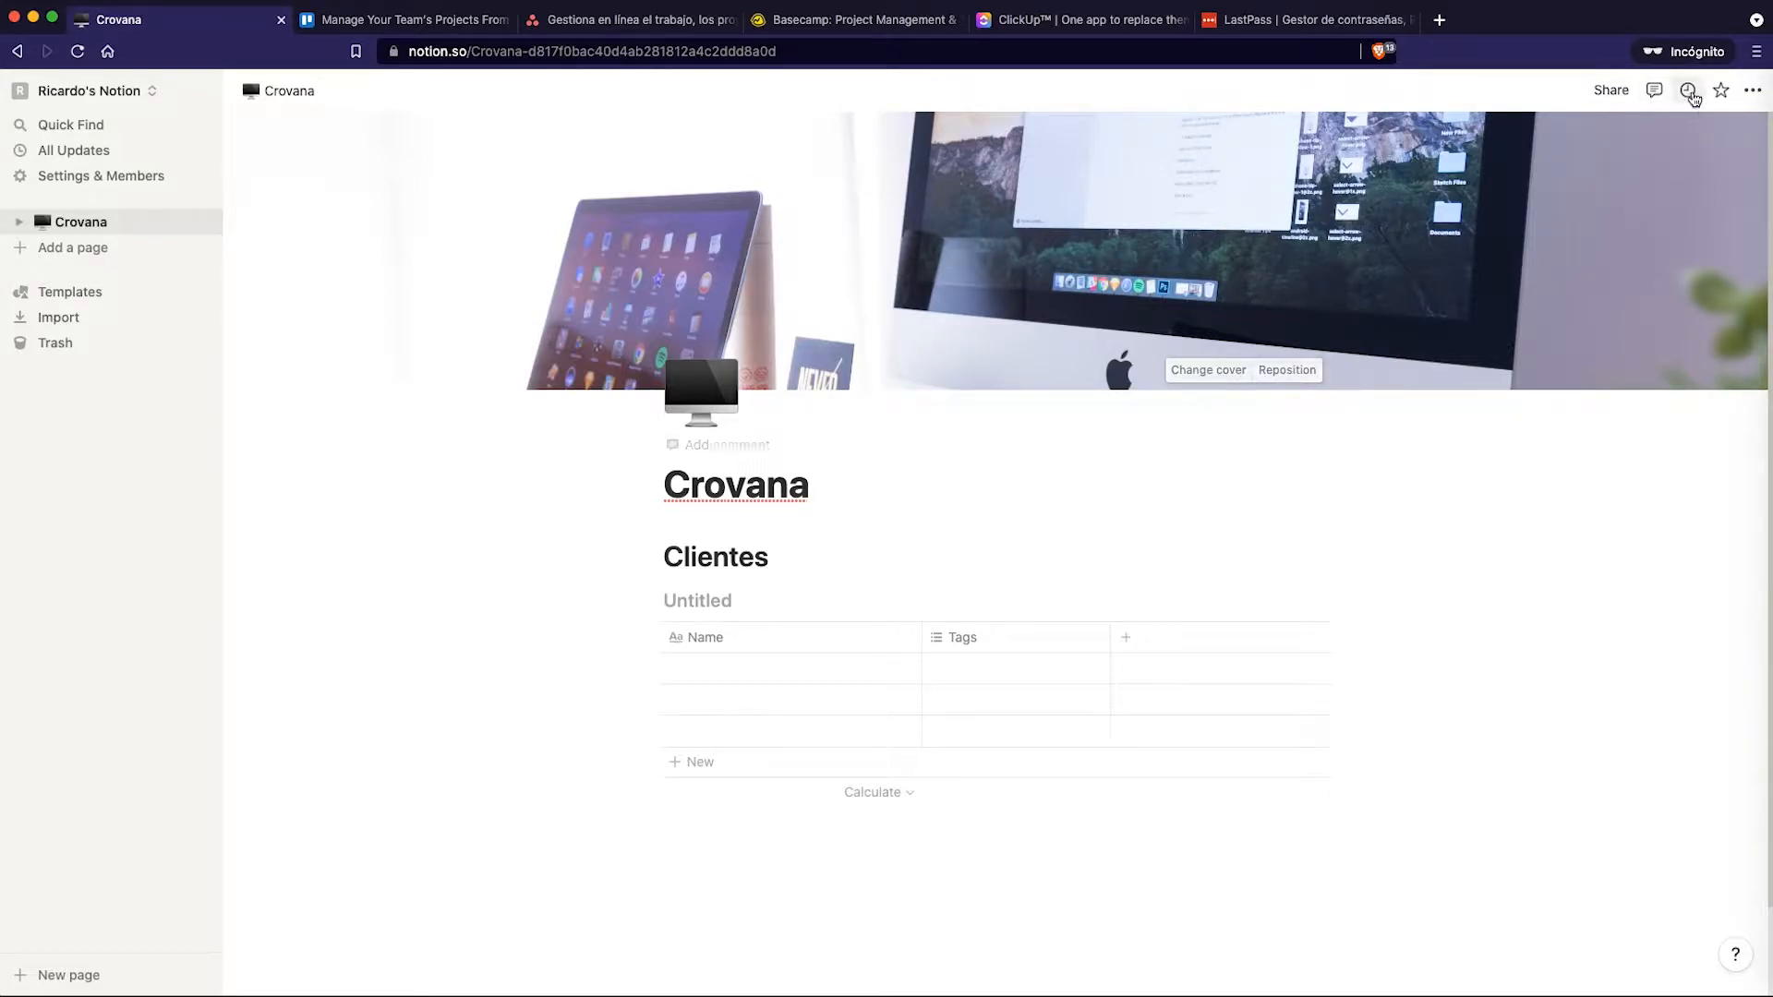
left_click(1688, 100)
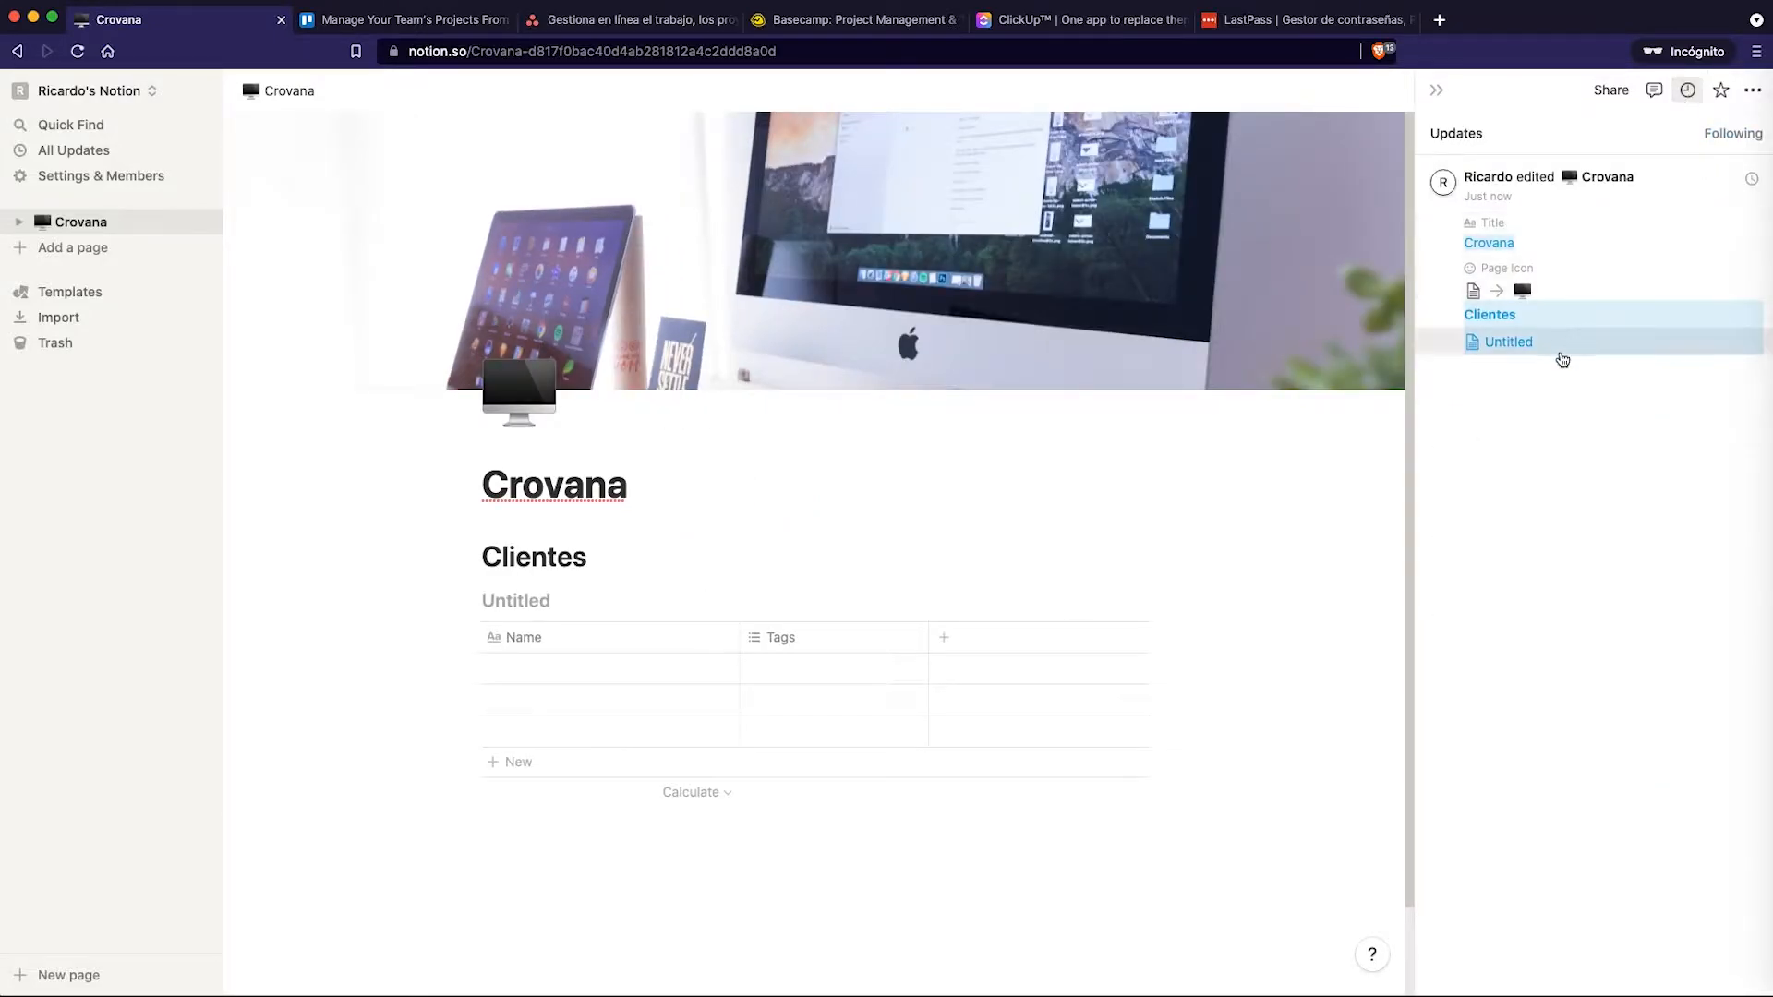
left_click(1687, 92)
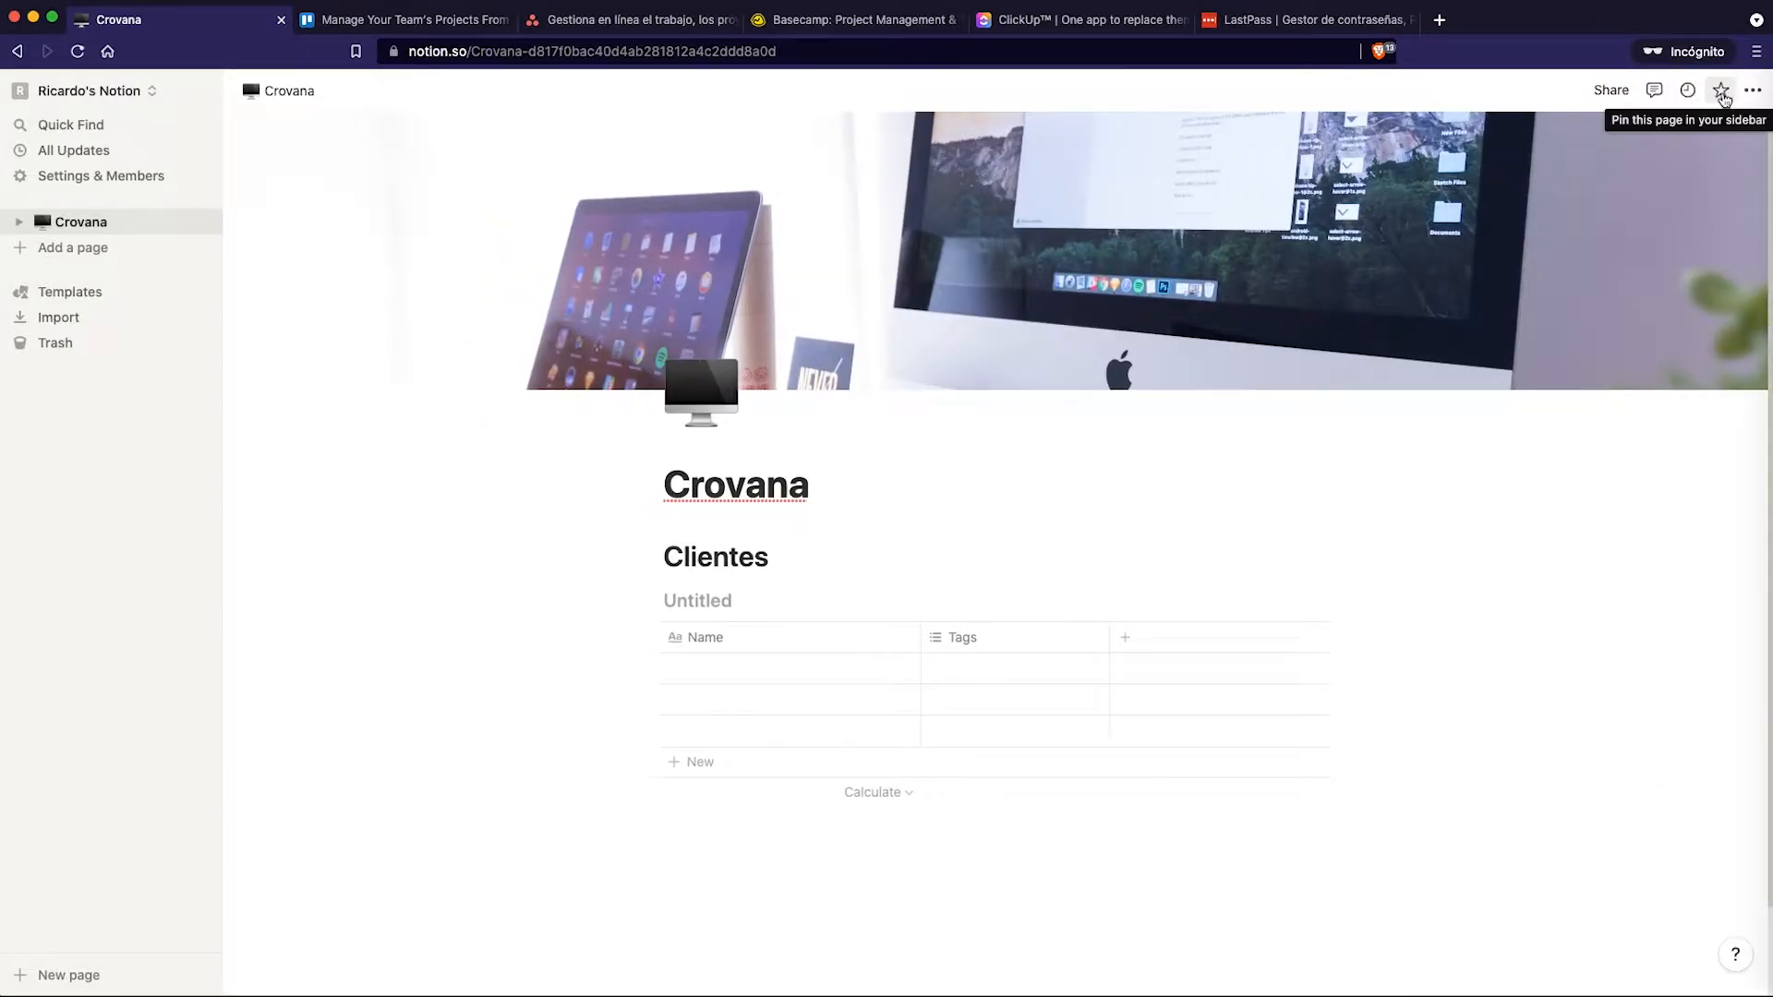
left_click(1720, 96)
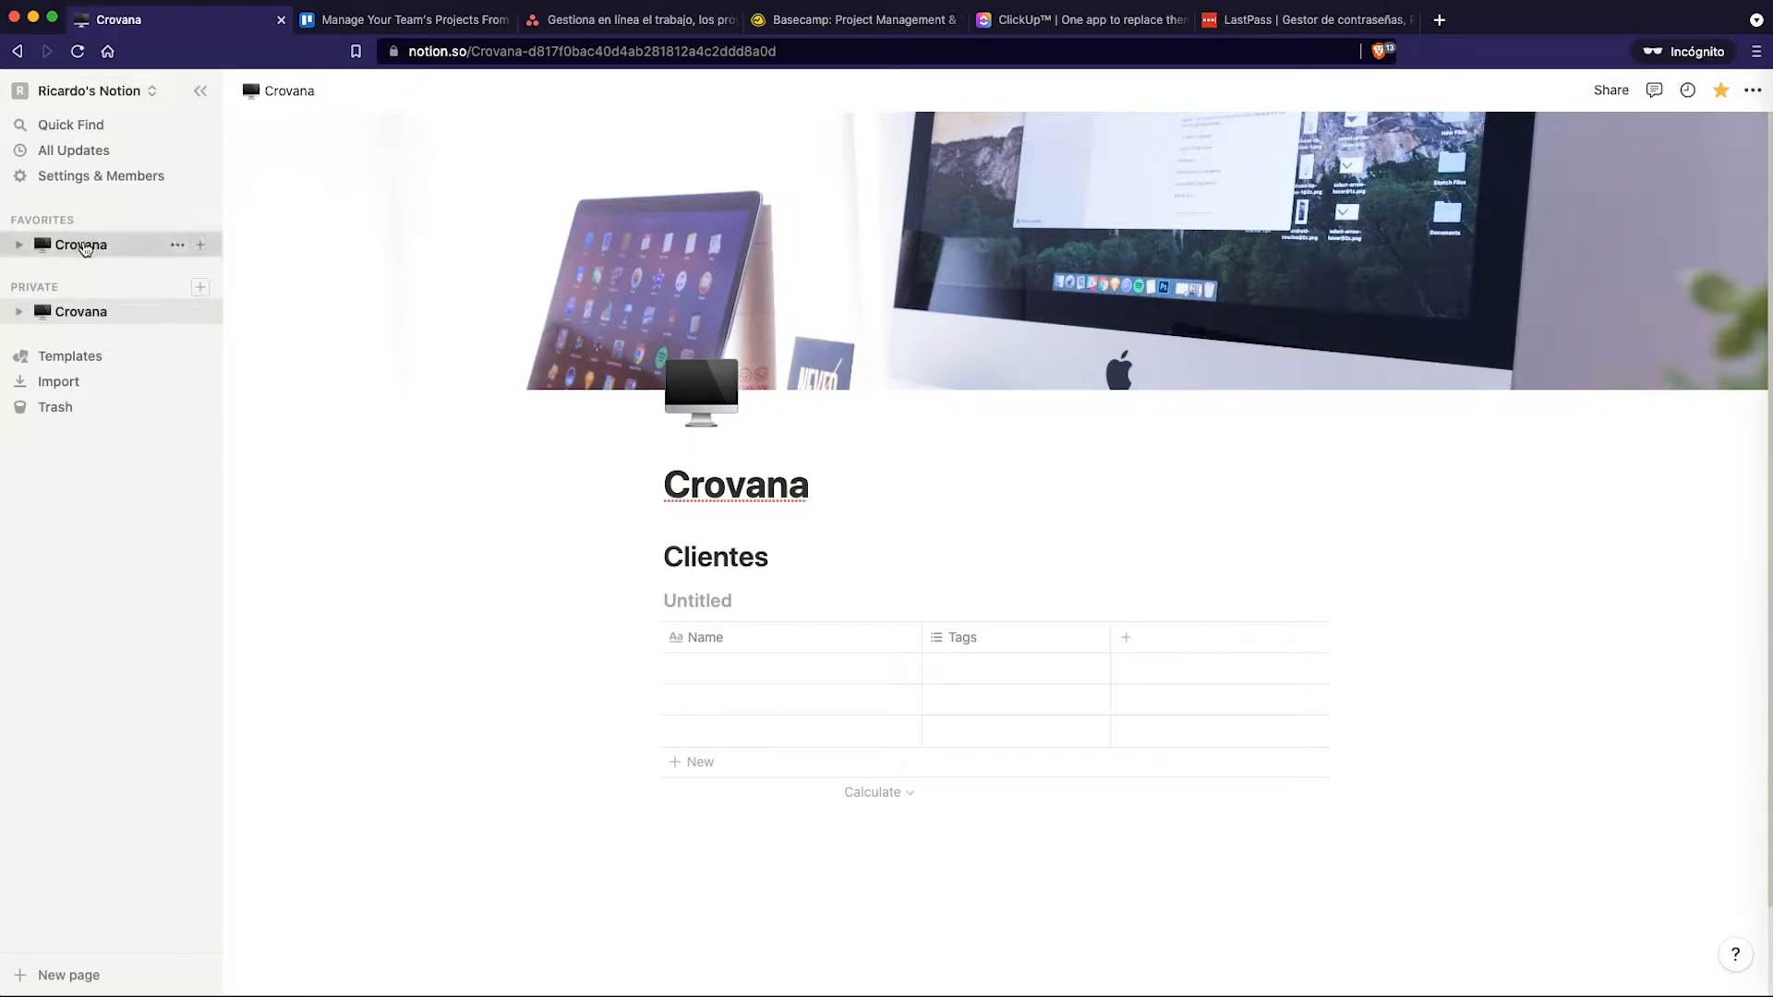
left_click(1720, 89)
left_click(1754, 93)
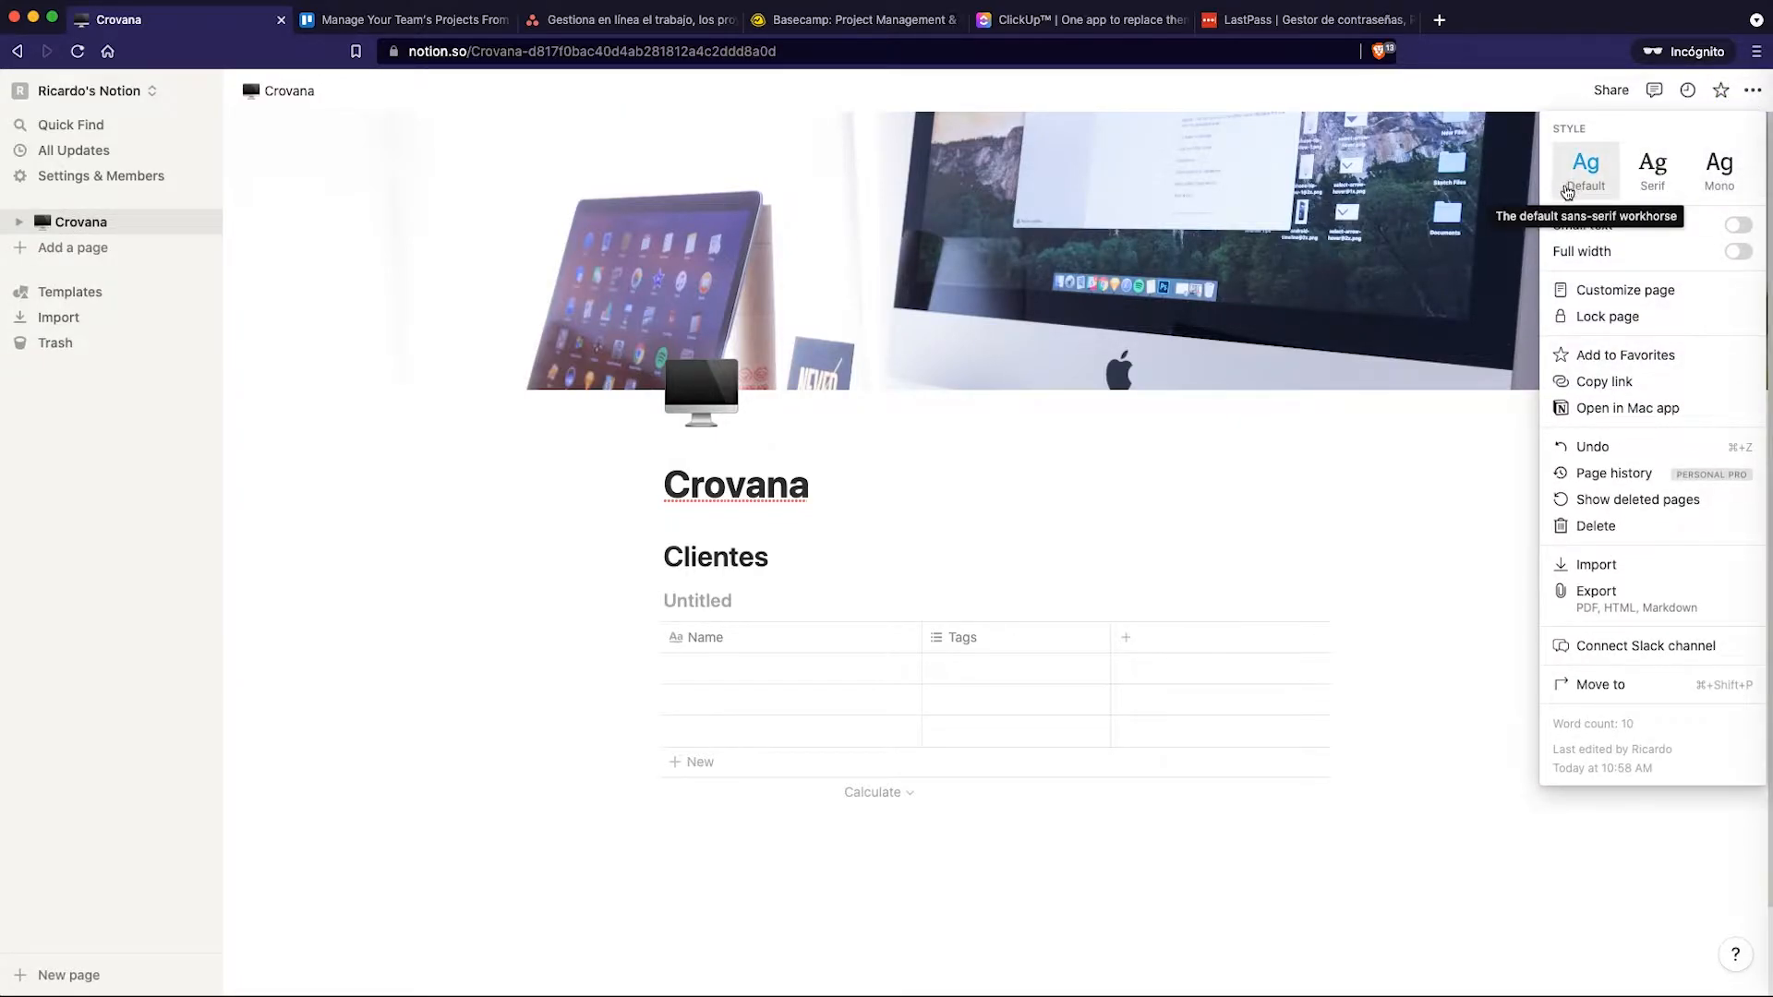
- Try serif, mono and small text, then keep the default font at full page width
left_click(1653, 172)
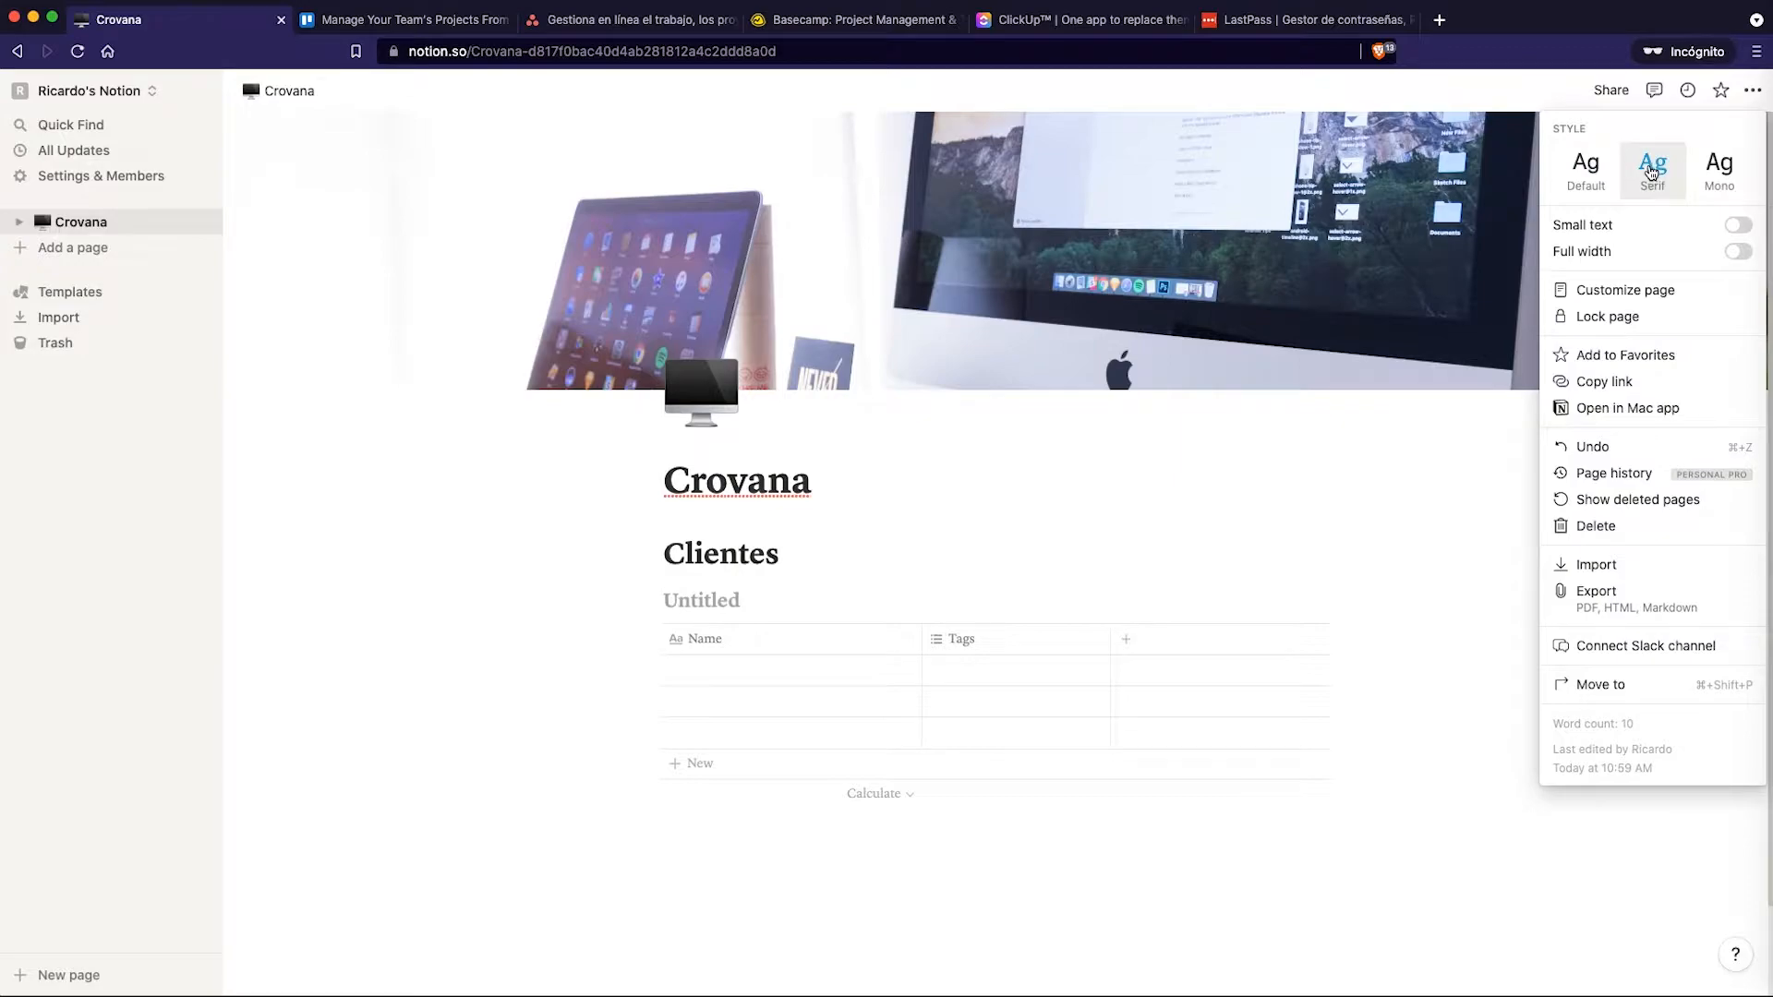
left_click(1718, 168)
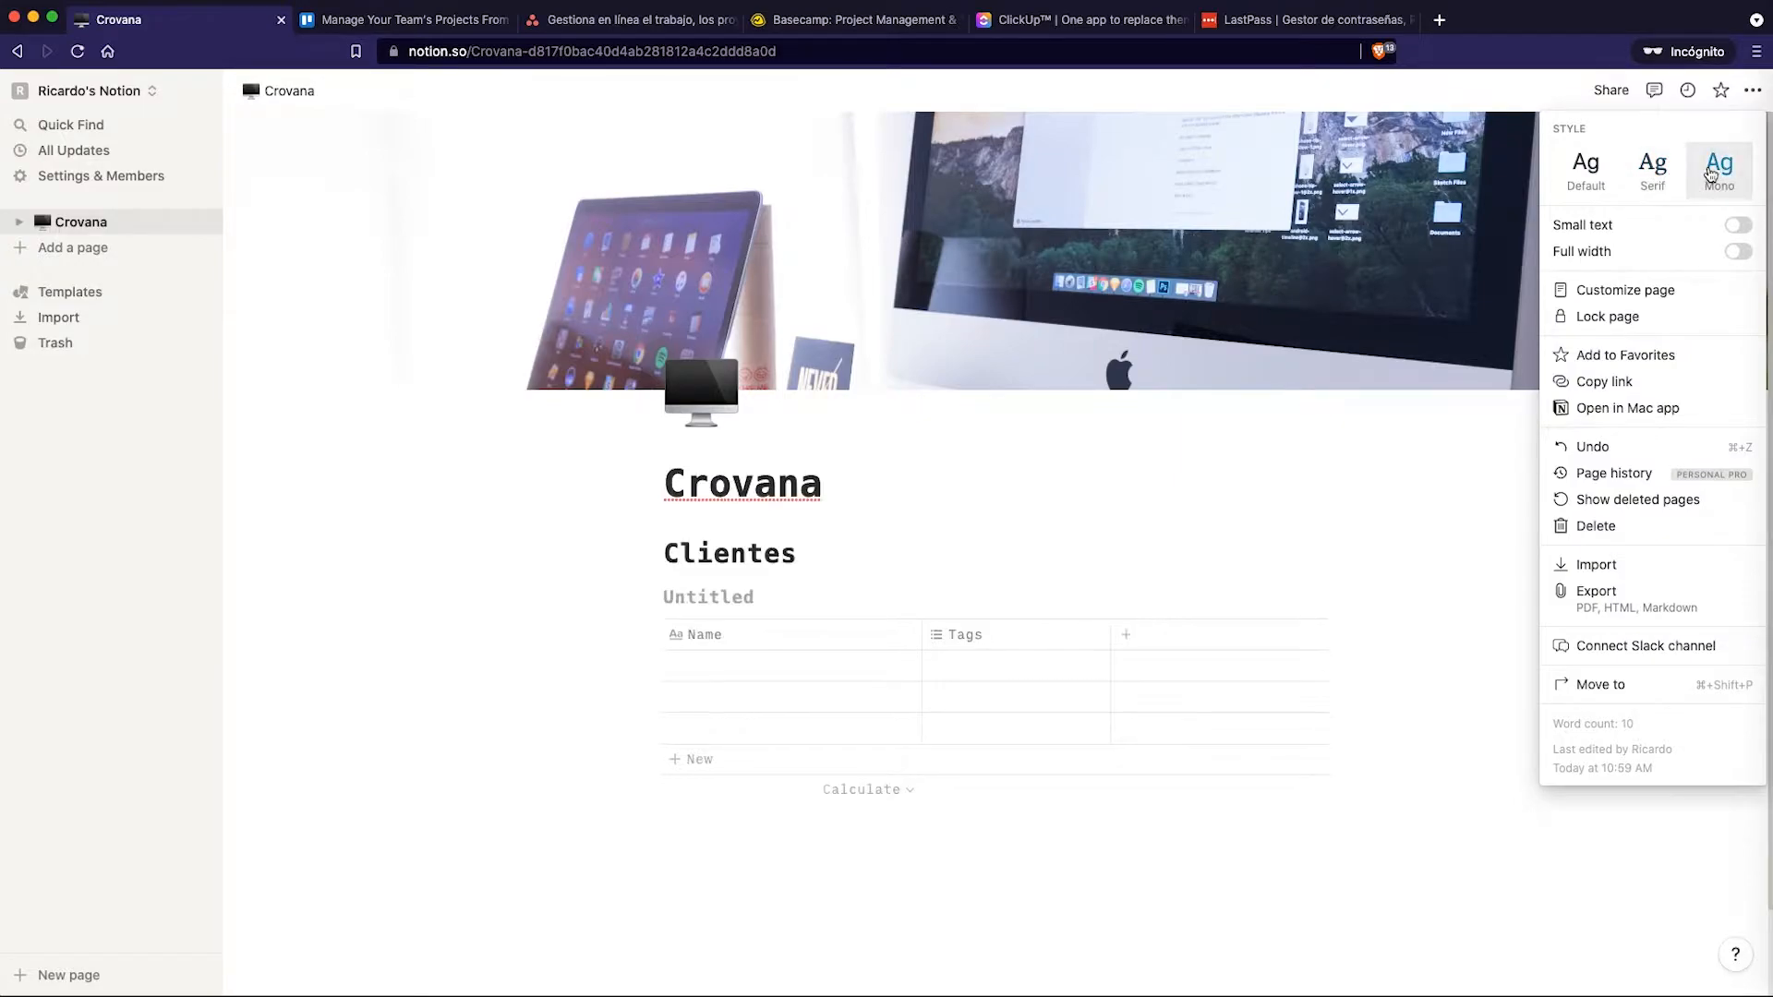
left_click(1595, 172)
left_click(1737, 226)
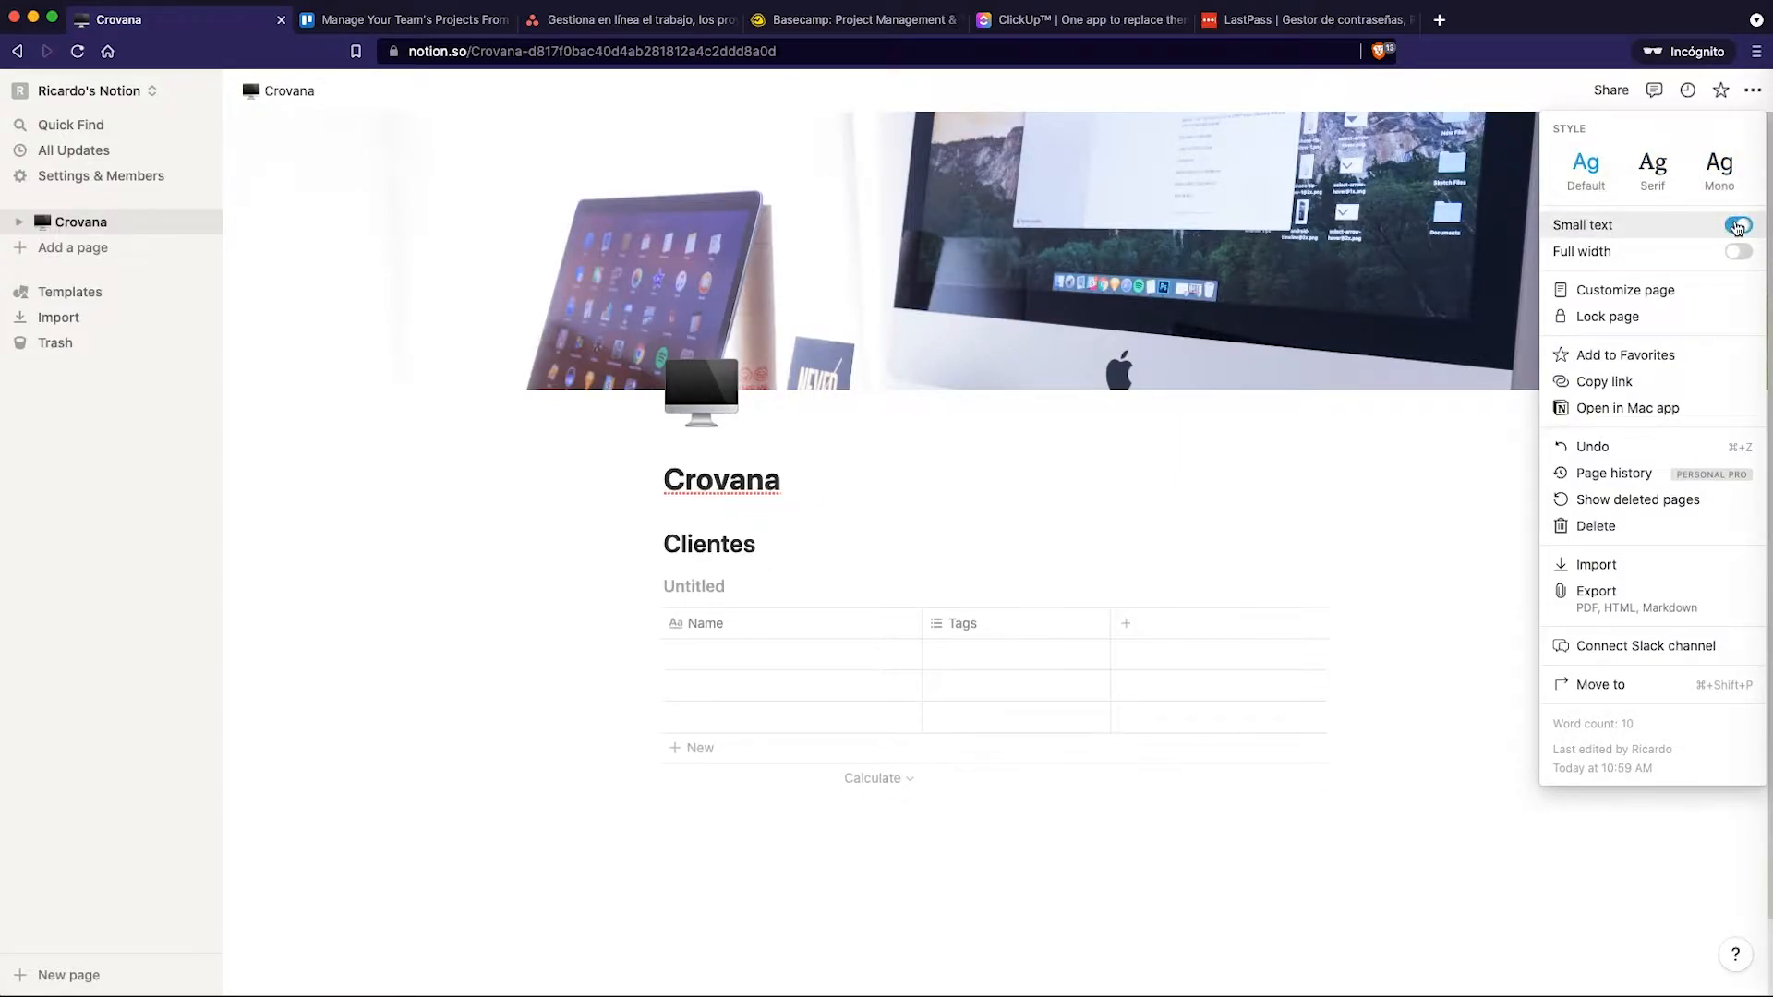
left_click(1739, 226)
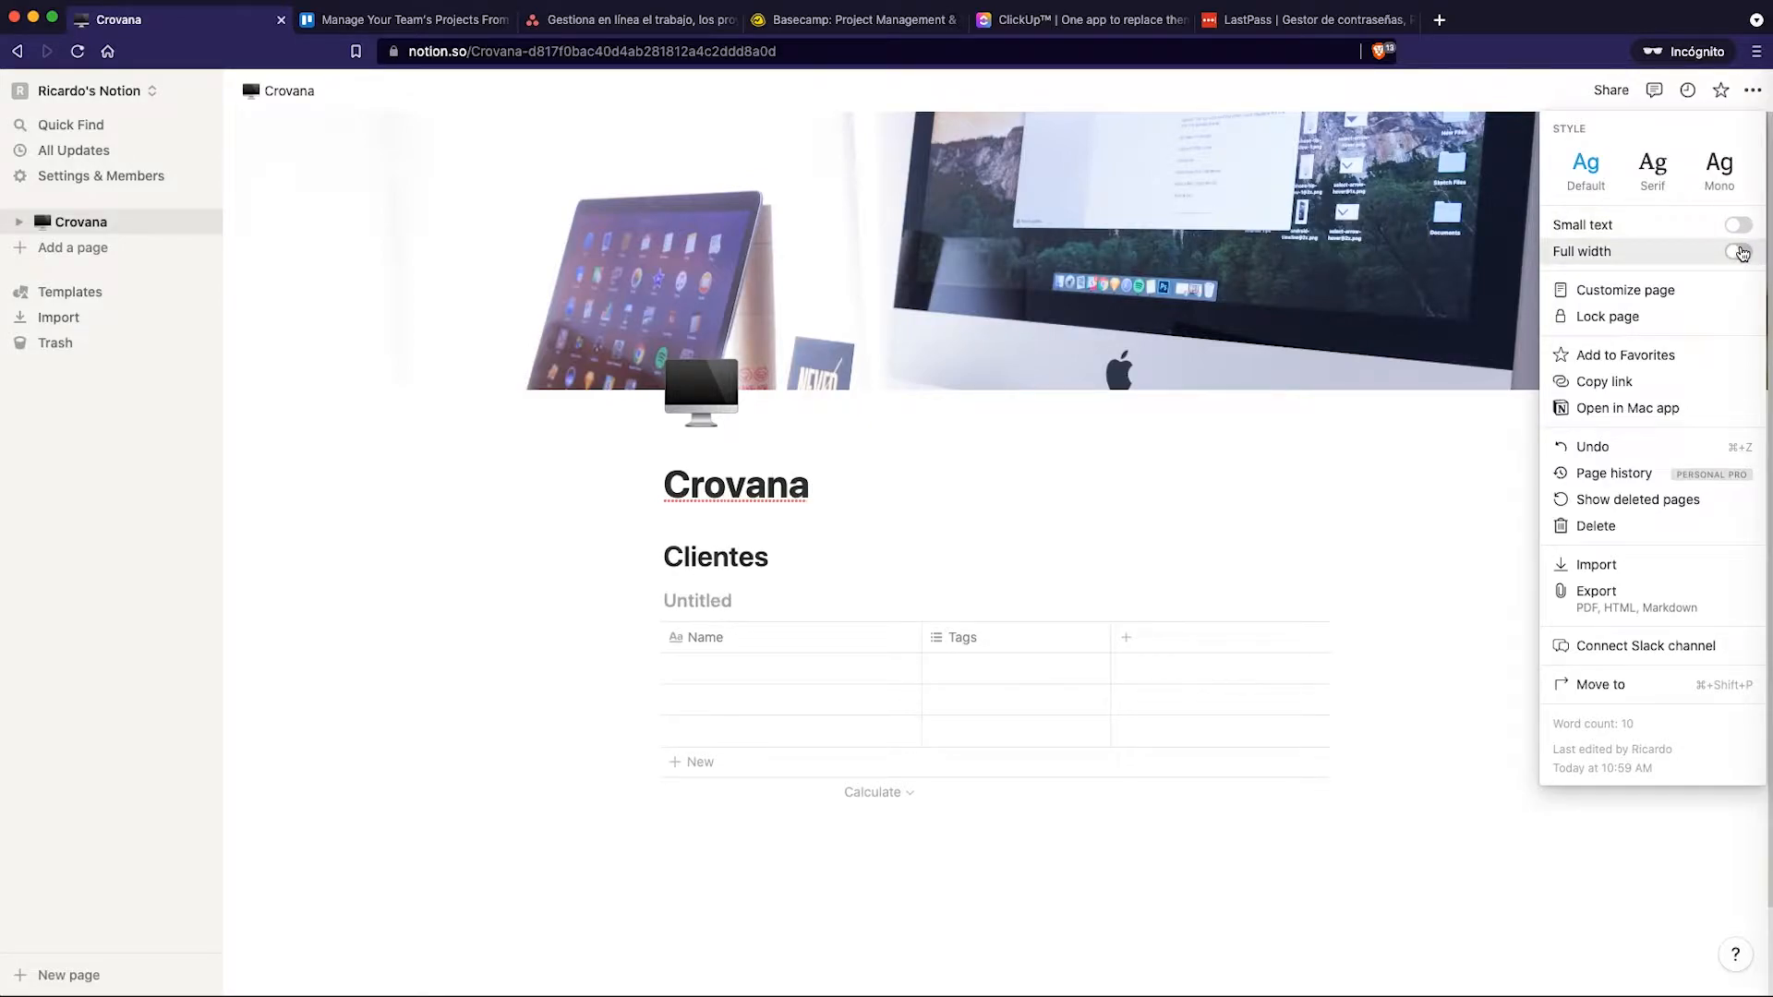
left_click(1739, 252)
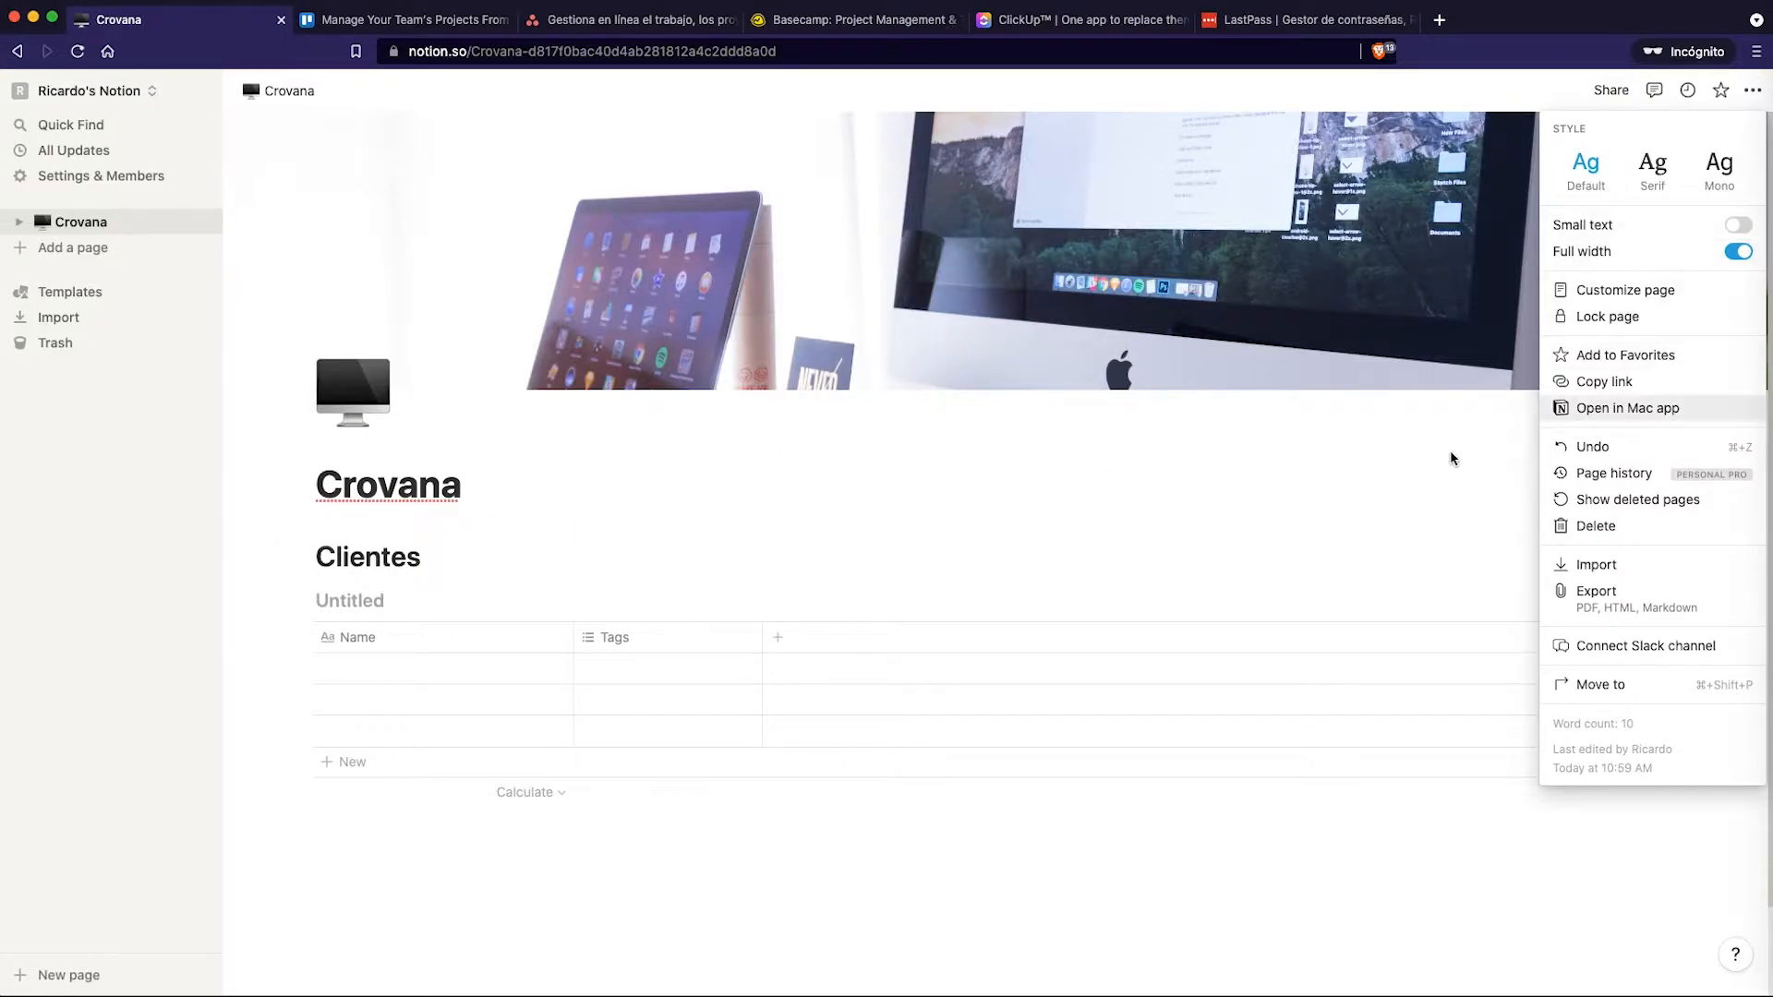
left_click(1396, 443)
scroll(399, 605, "down", 2)
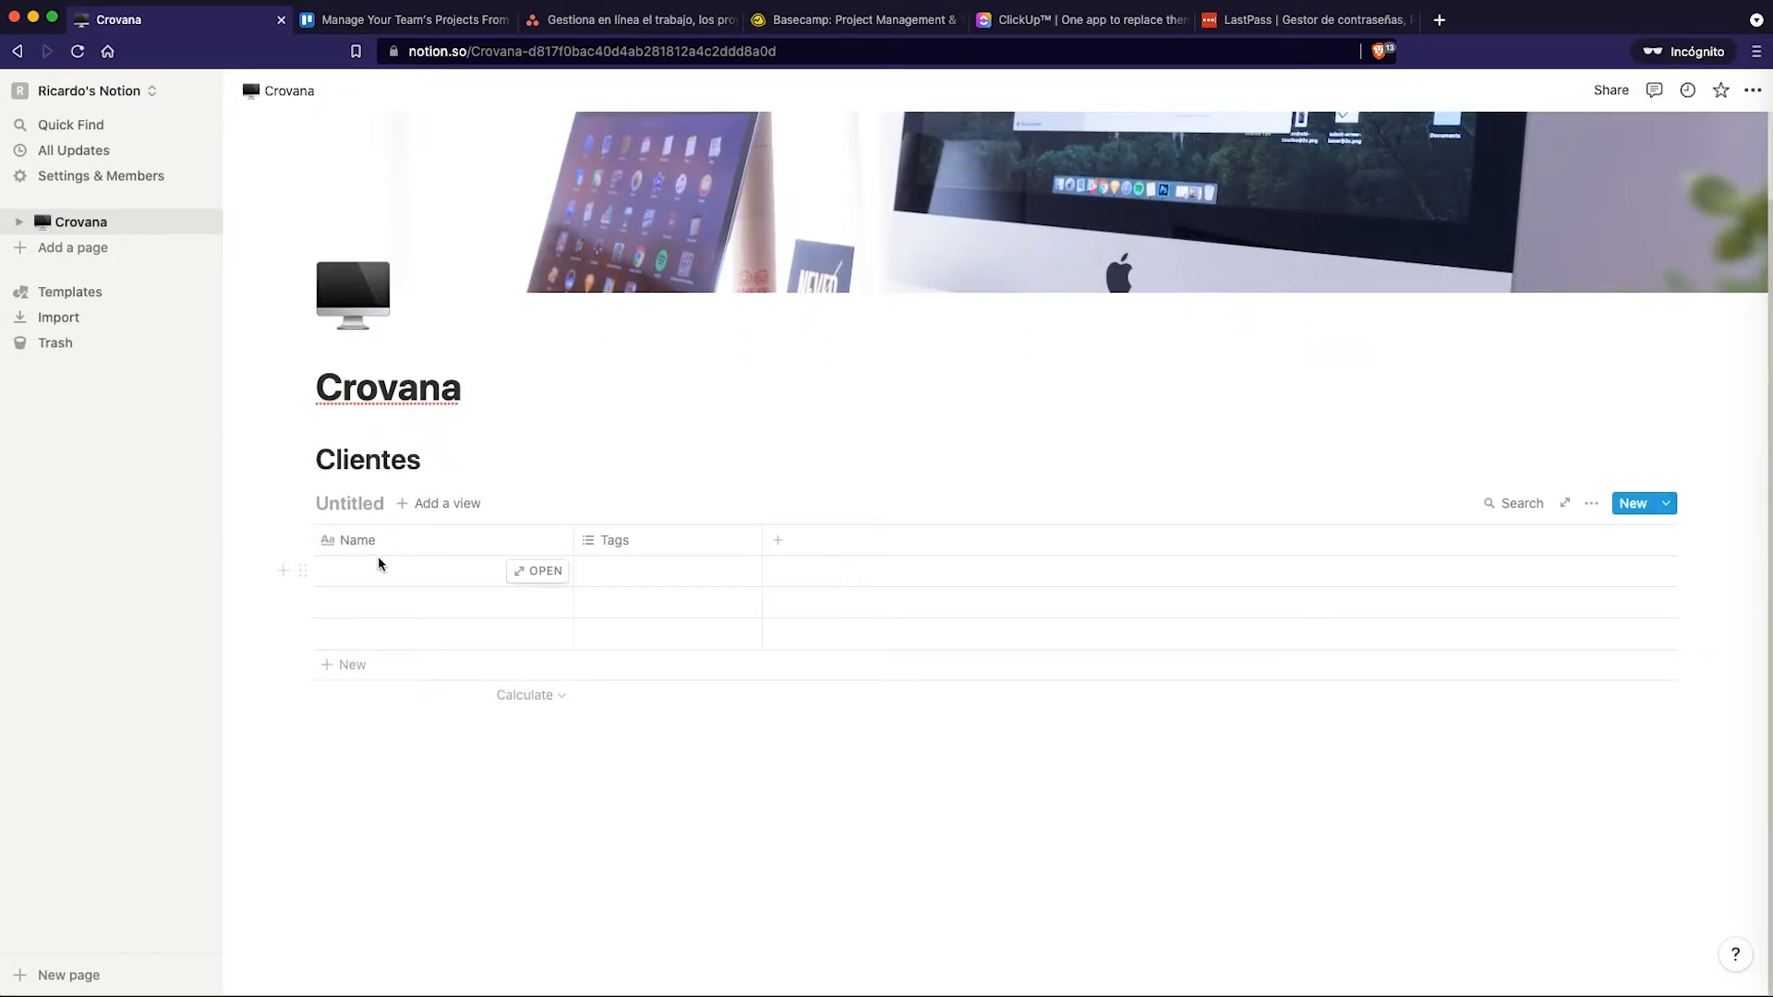
- Name the table 'Lista de clientes' and rename its Name column 'Nombre del cliente'
left_click(347, 500)
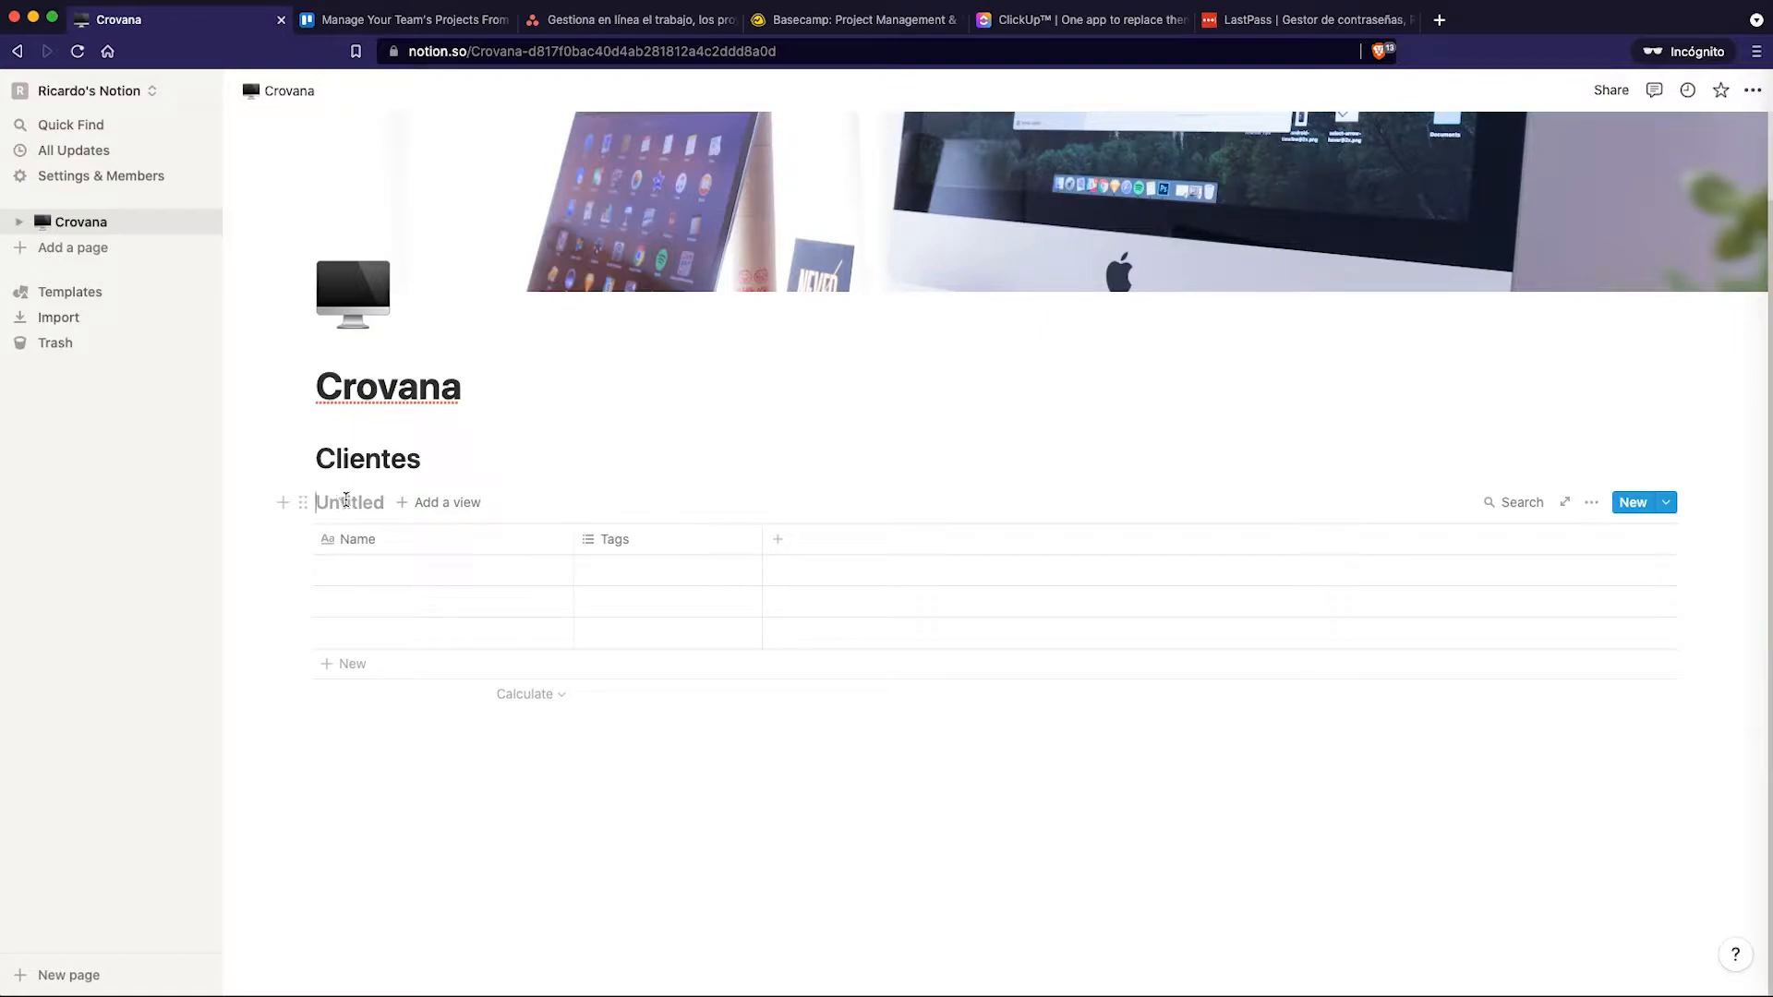
type("Lista de clientes")
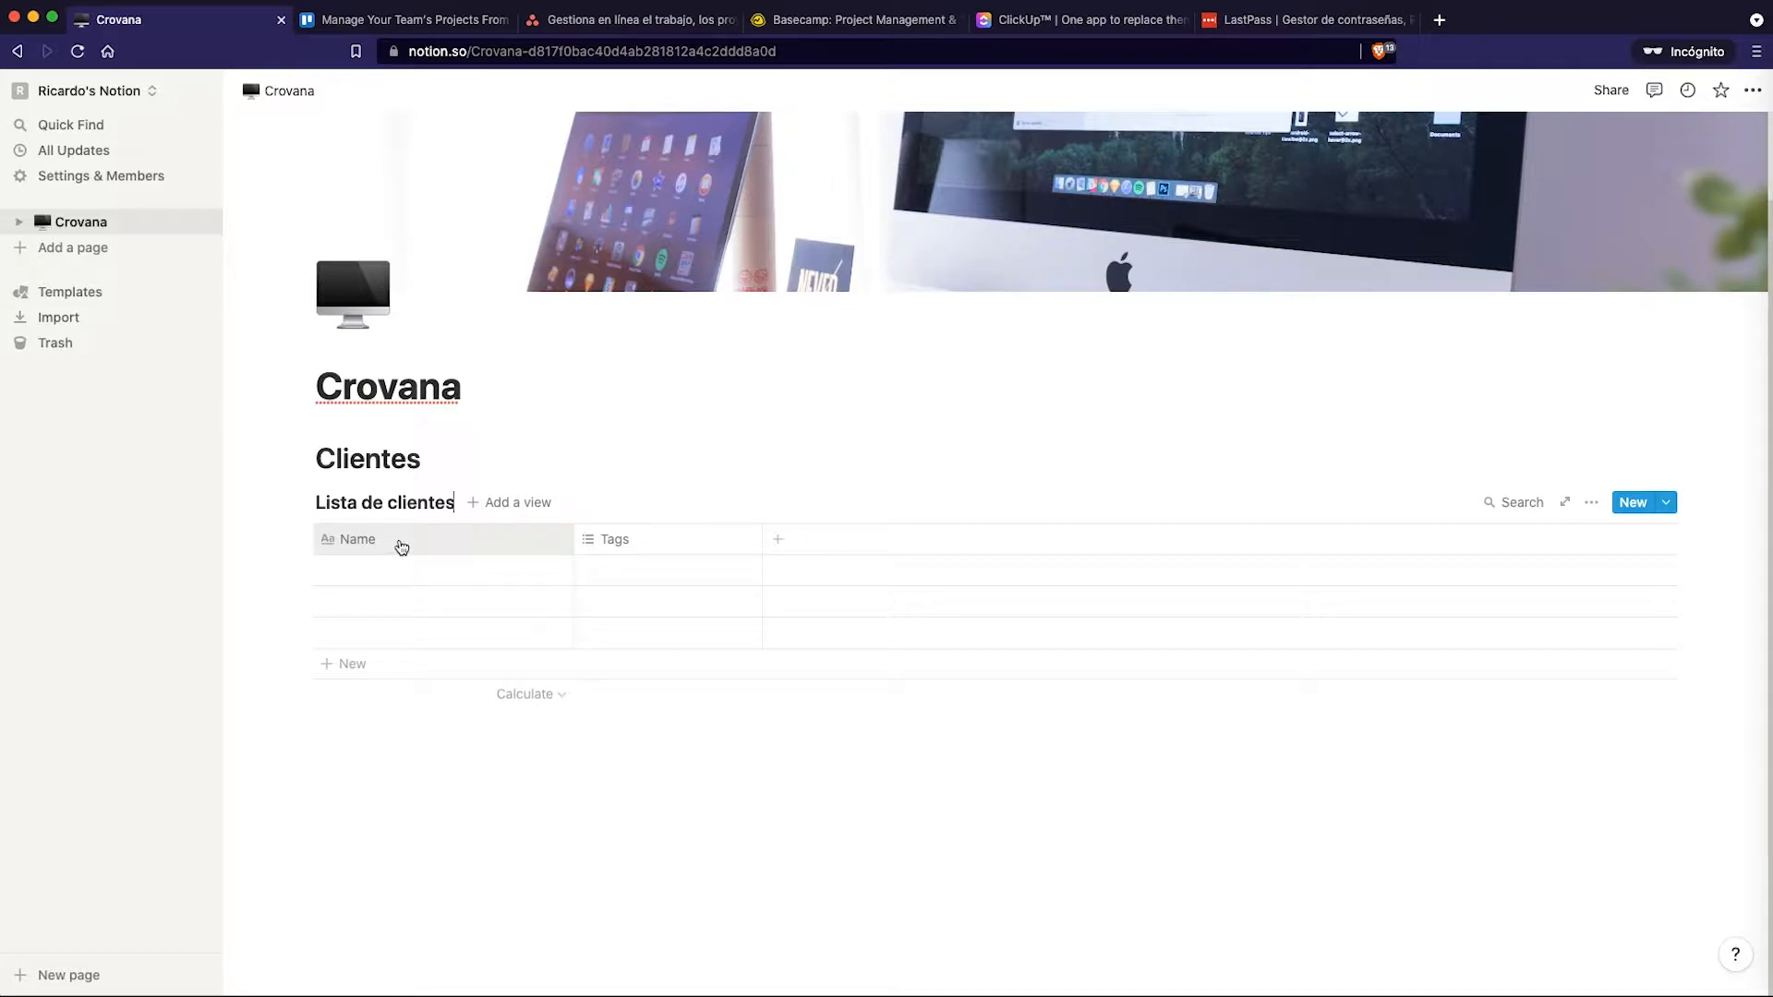
left_click(401, 544)
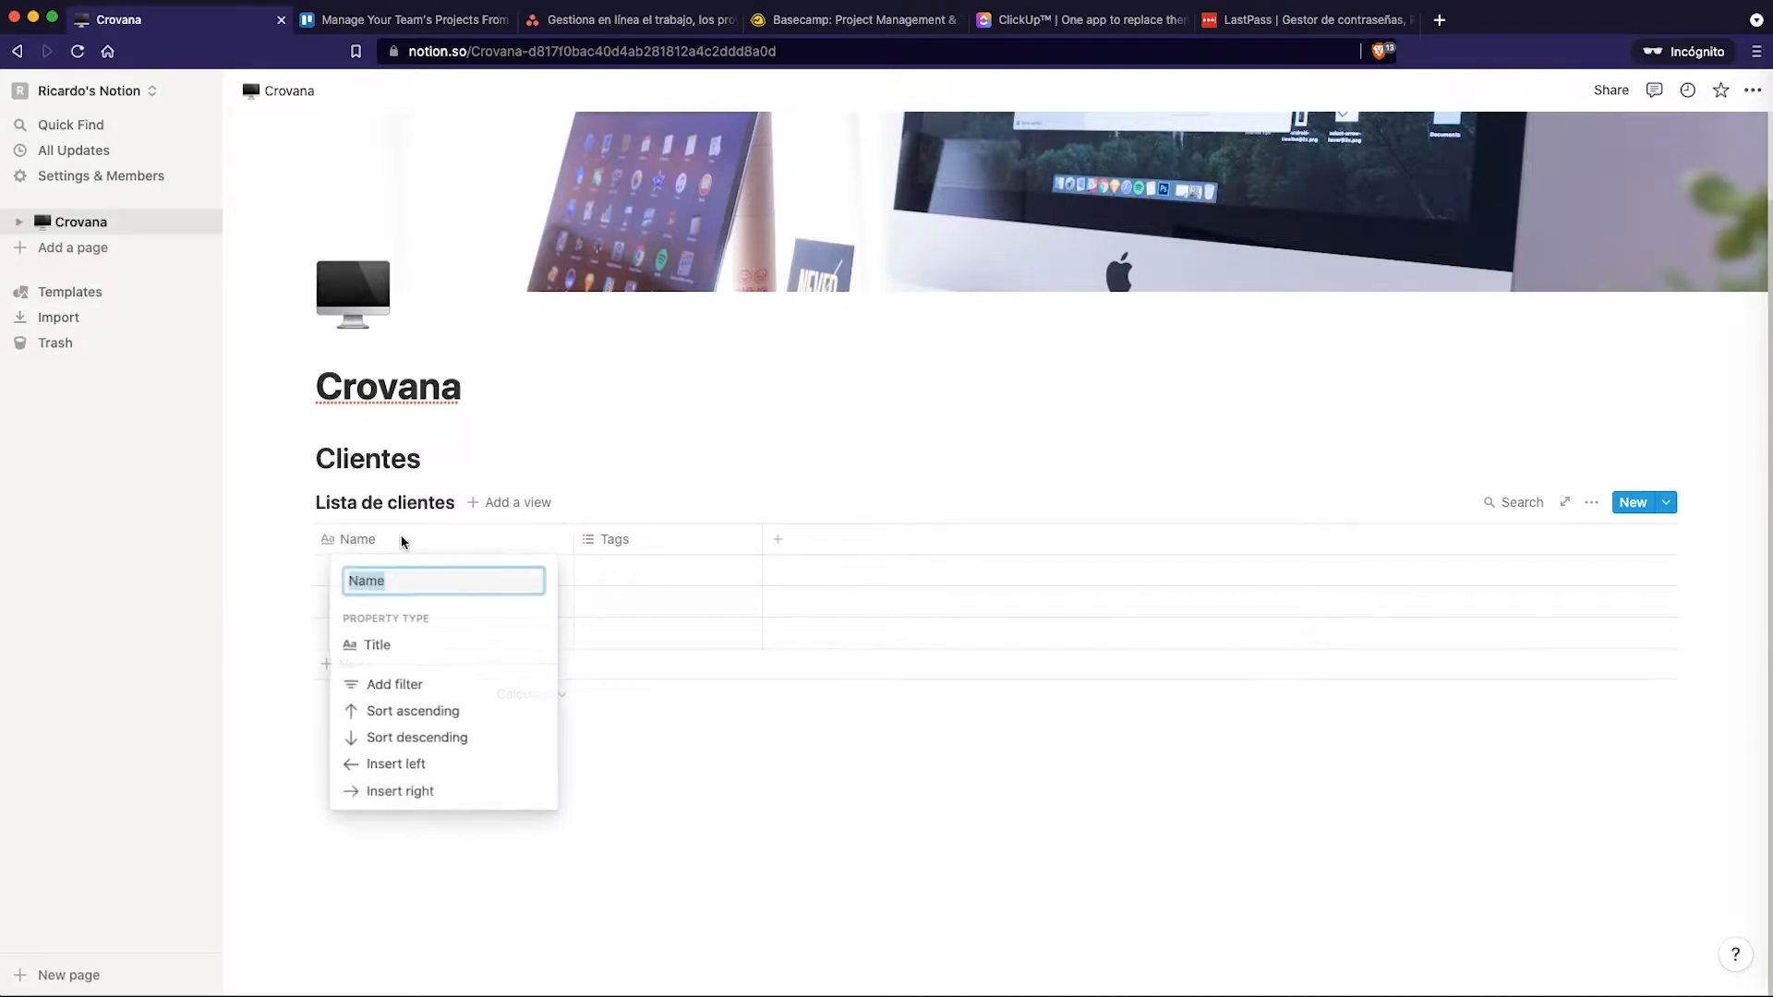
type("Nombre")
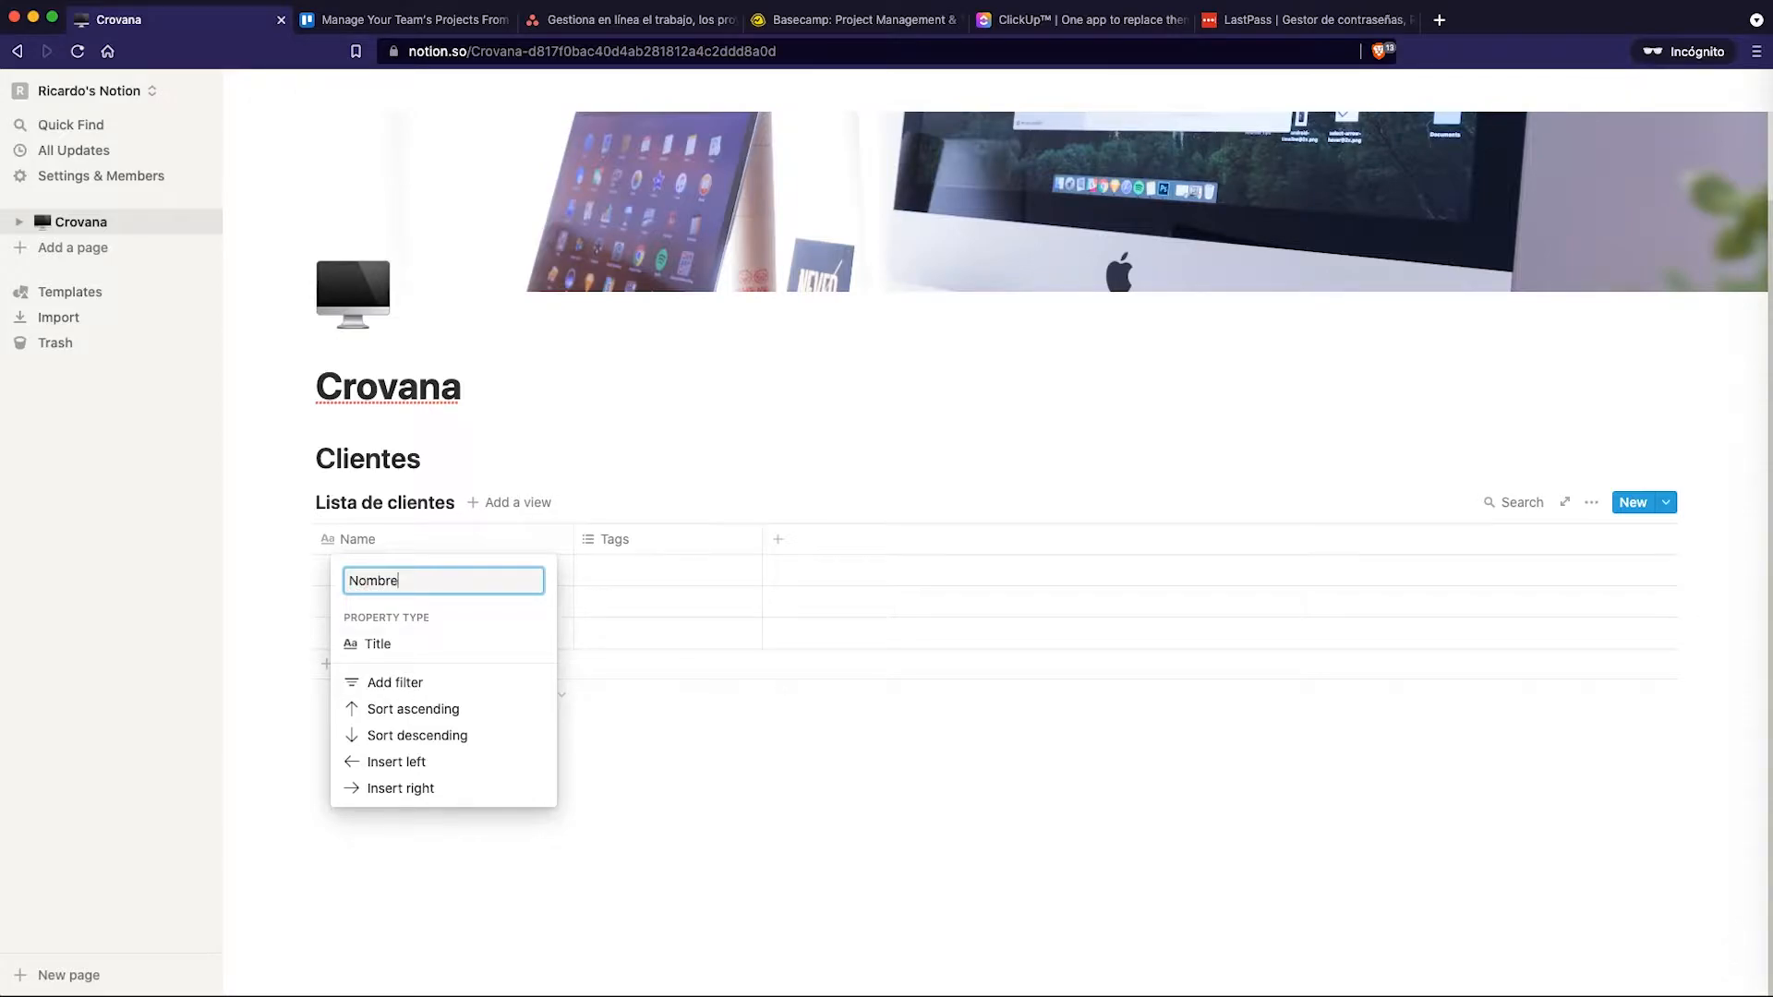
type(" de ")
type(" cliente")
key("Return")
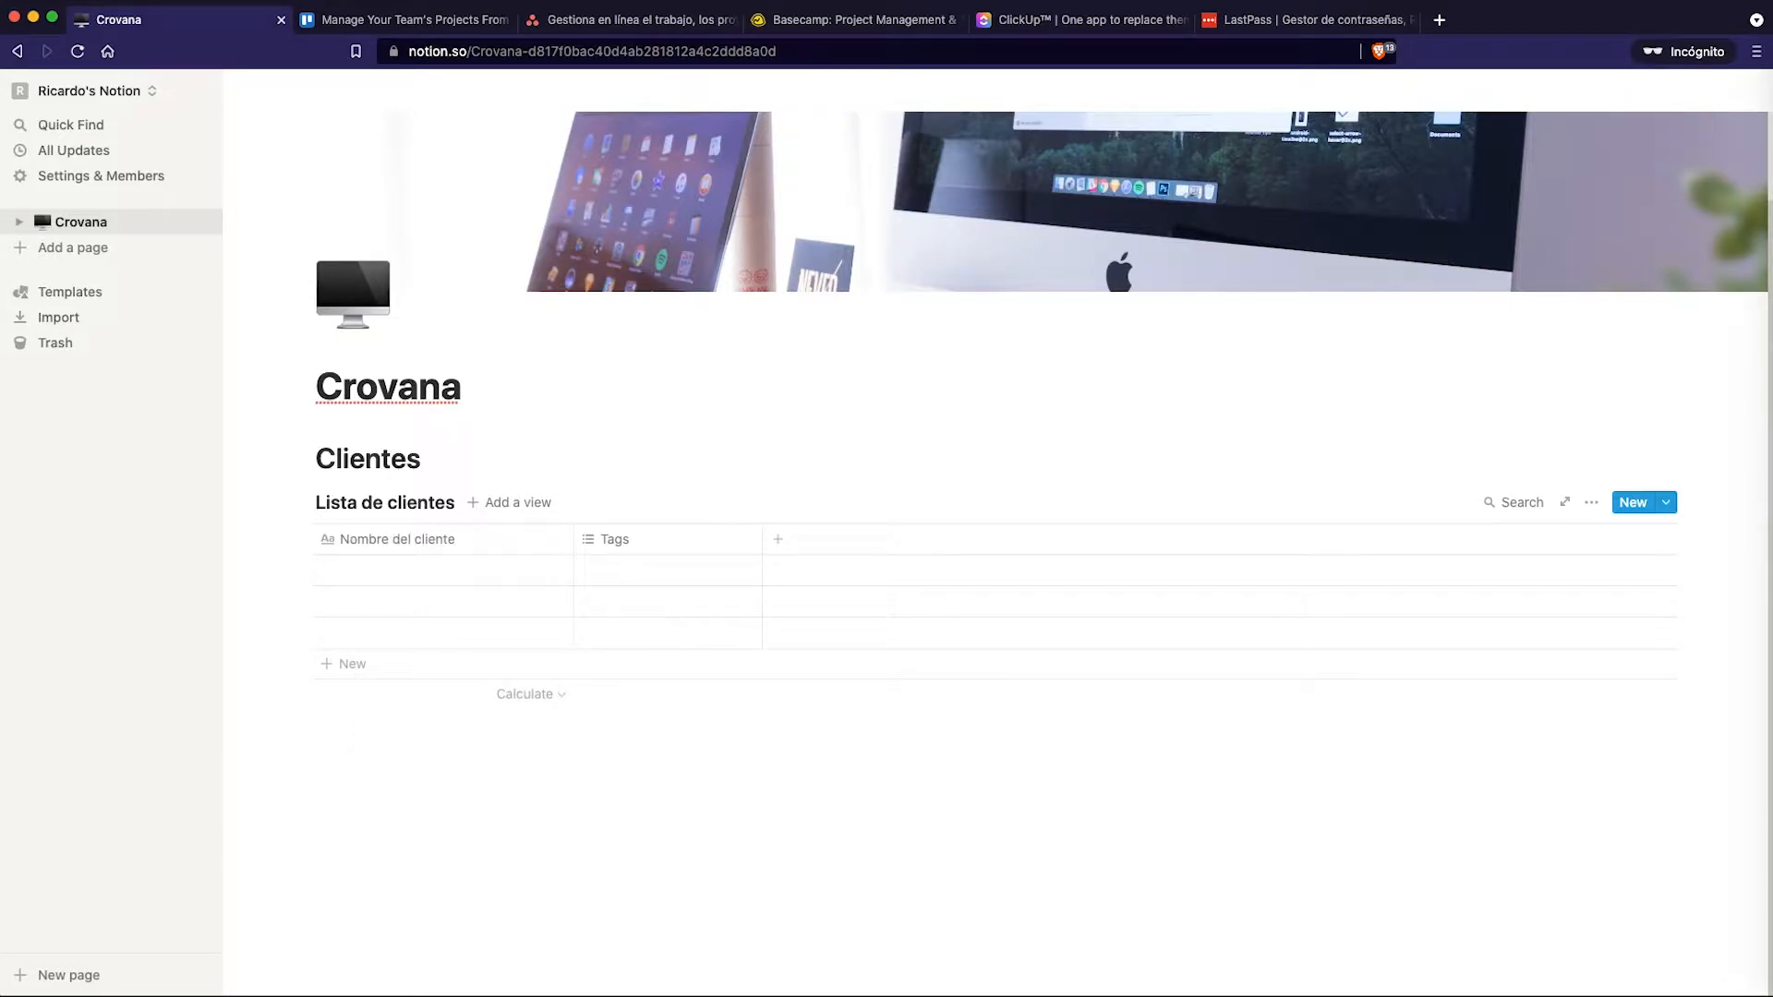
- Rename Tags to 'Estado' as a Checkbox column, move it first, and narrow the name column
left_click(645, 545)
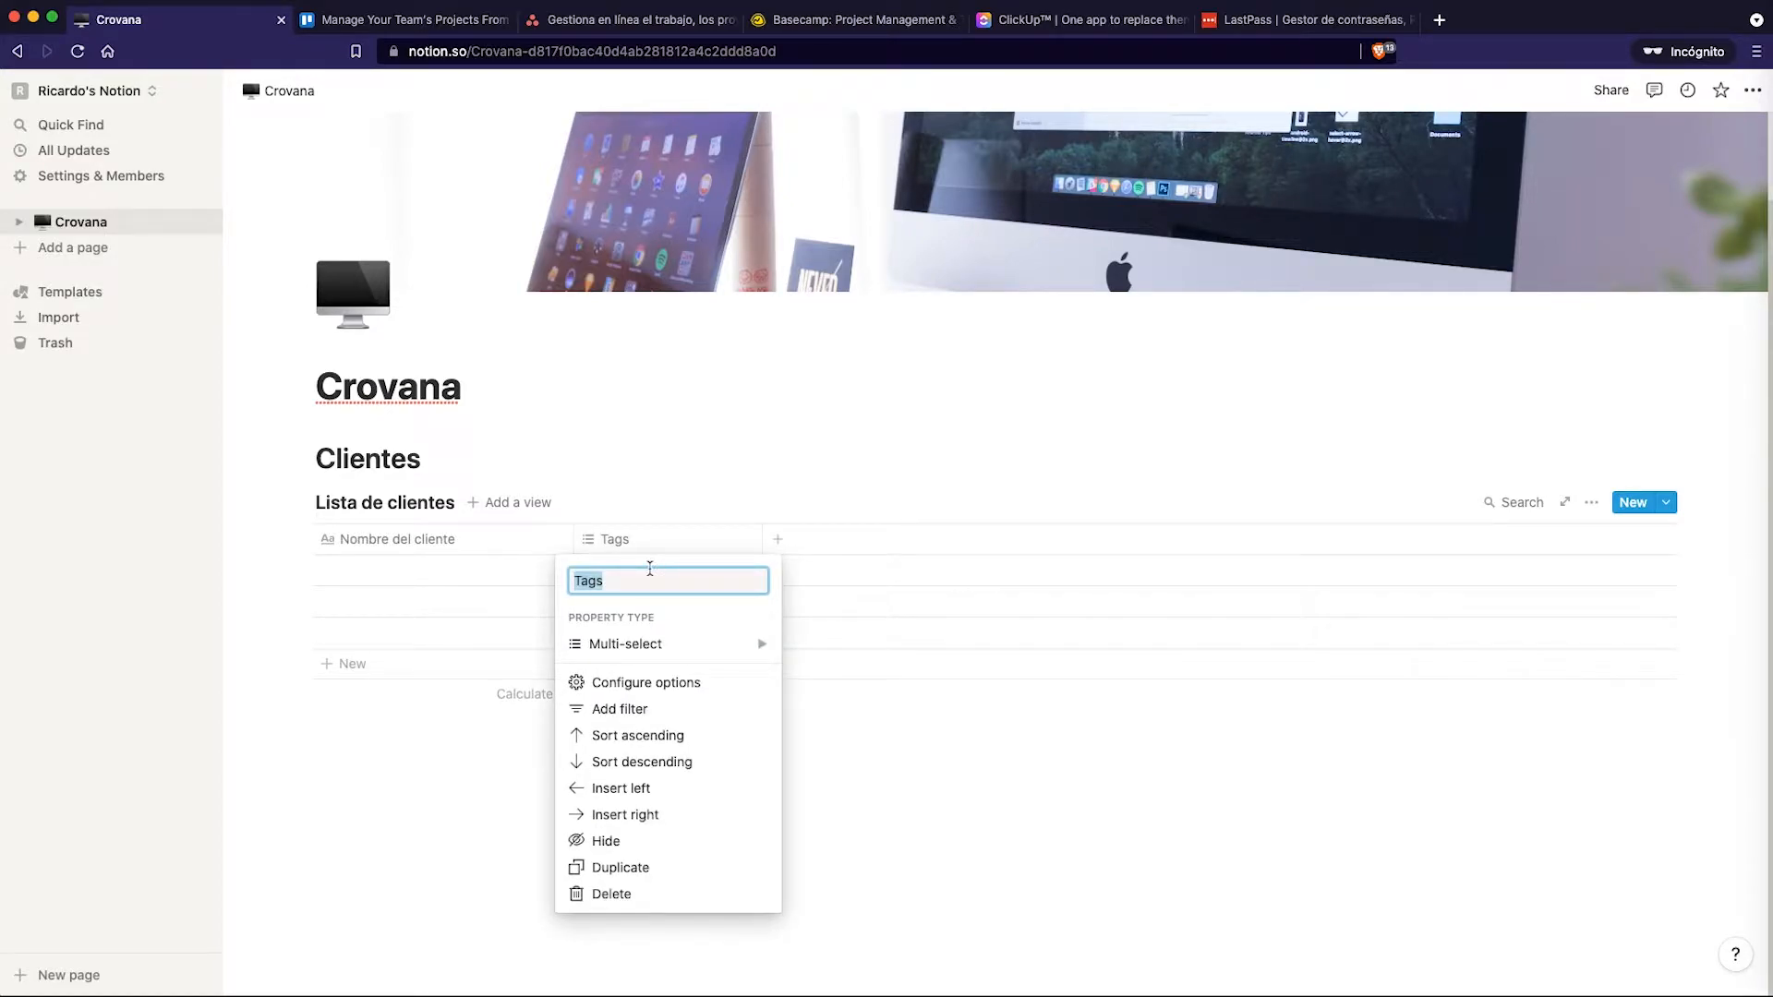
type("Estado")
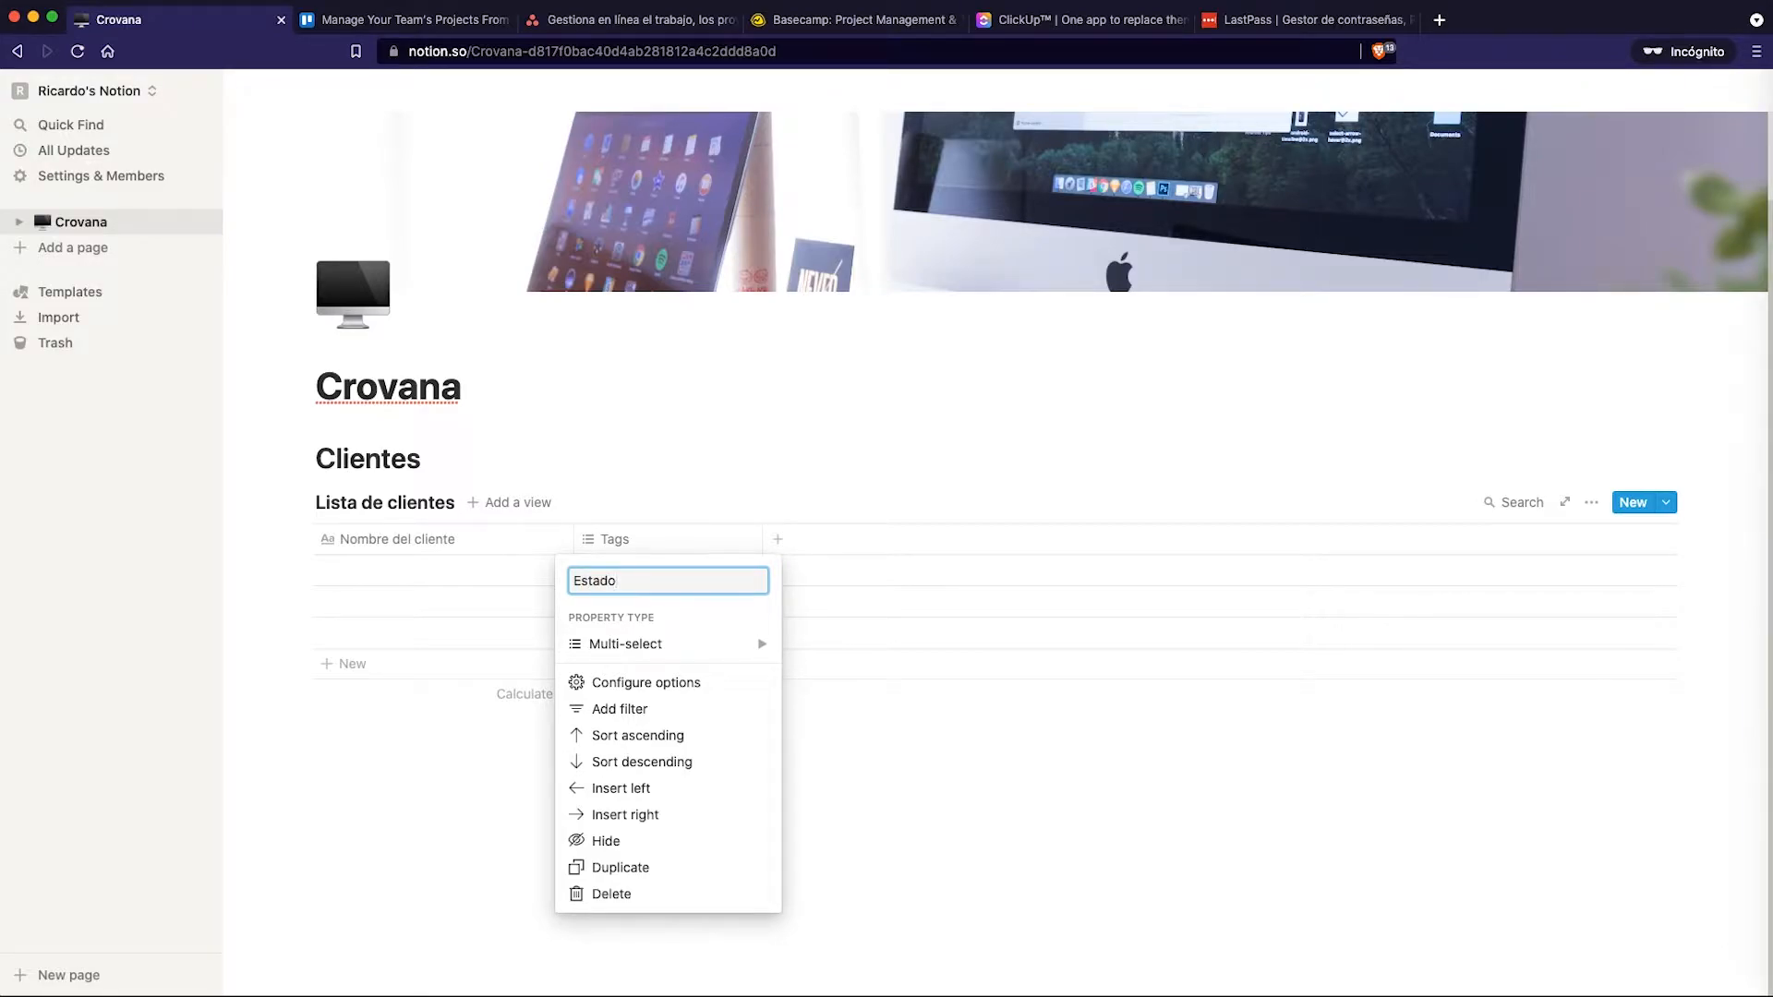
key("Return")
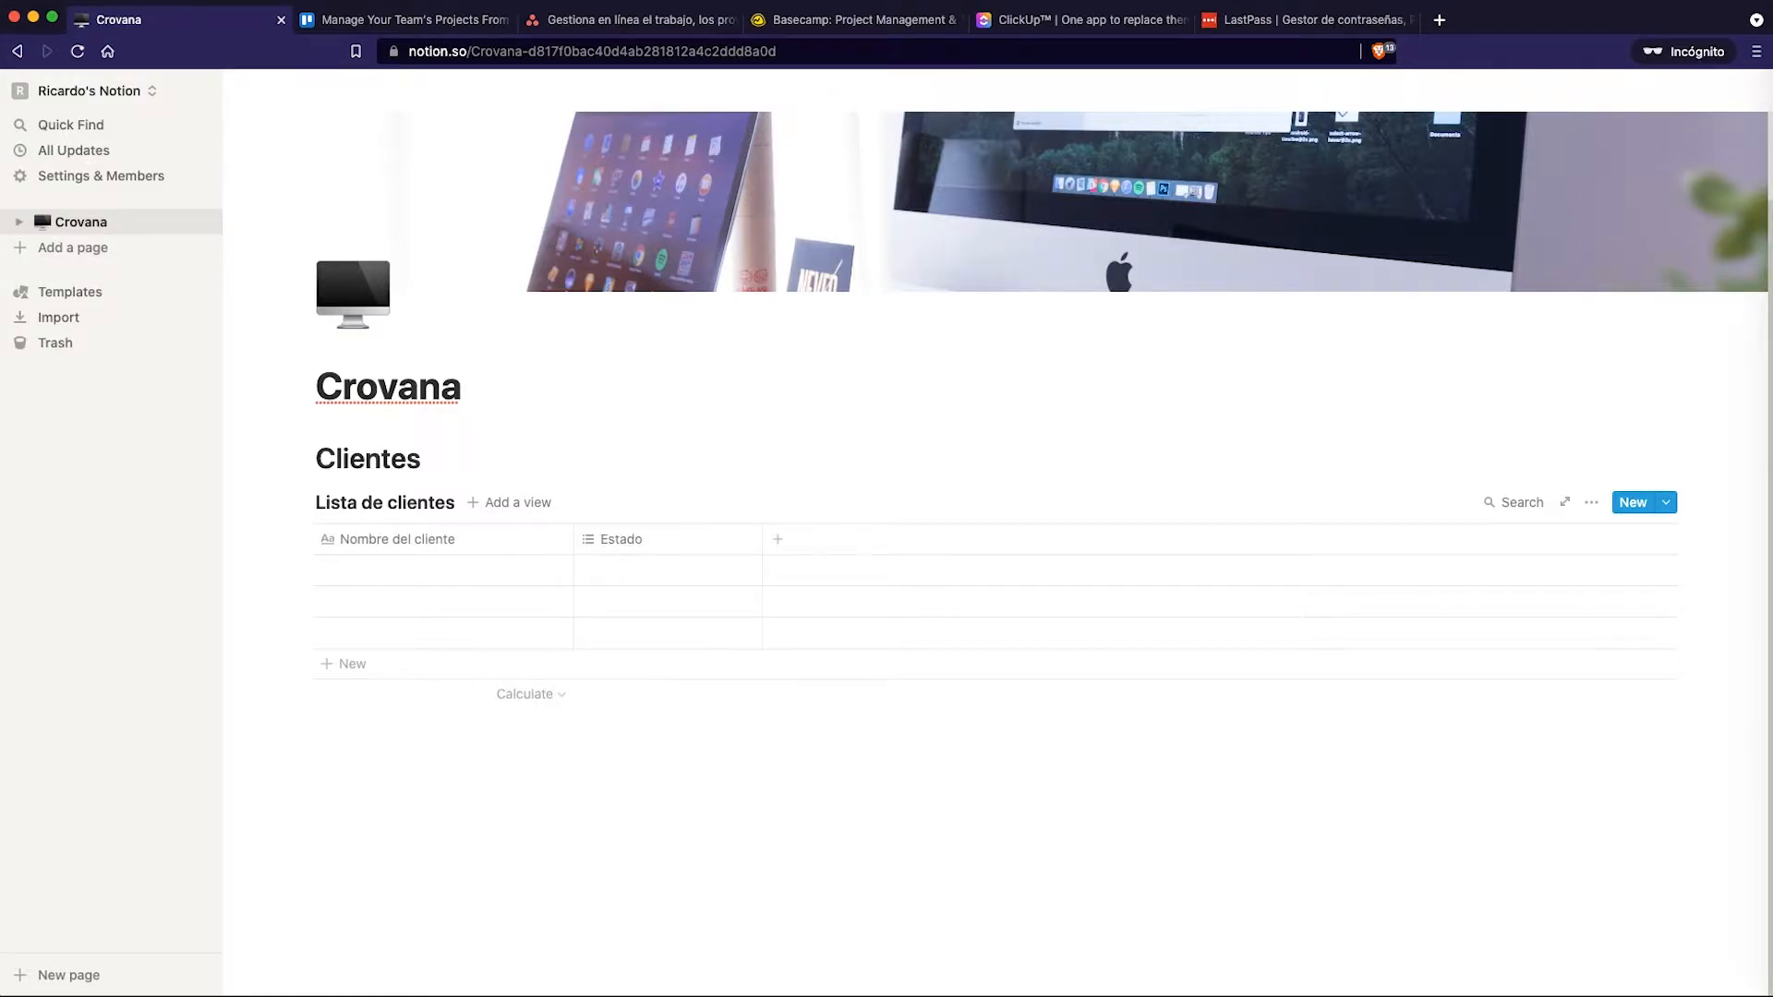
left_click(649, 541)
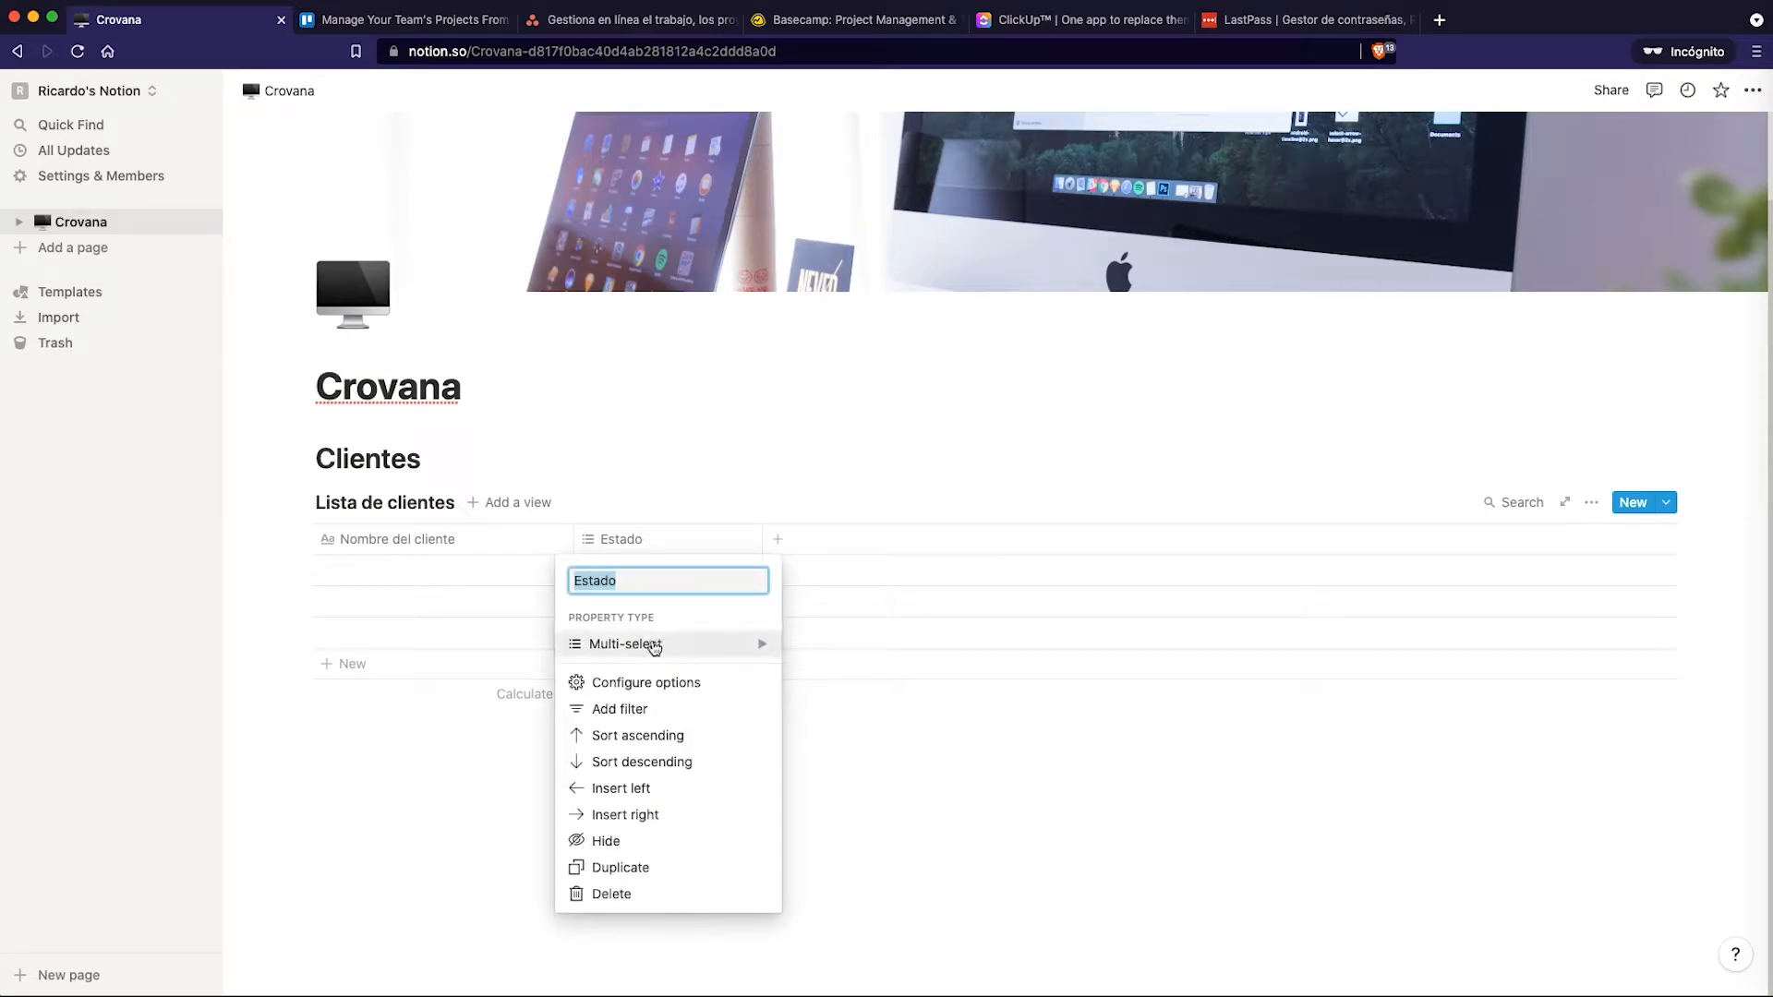
mouse_move(651, 648)
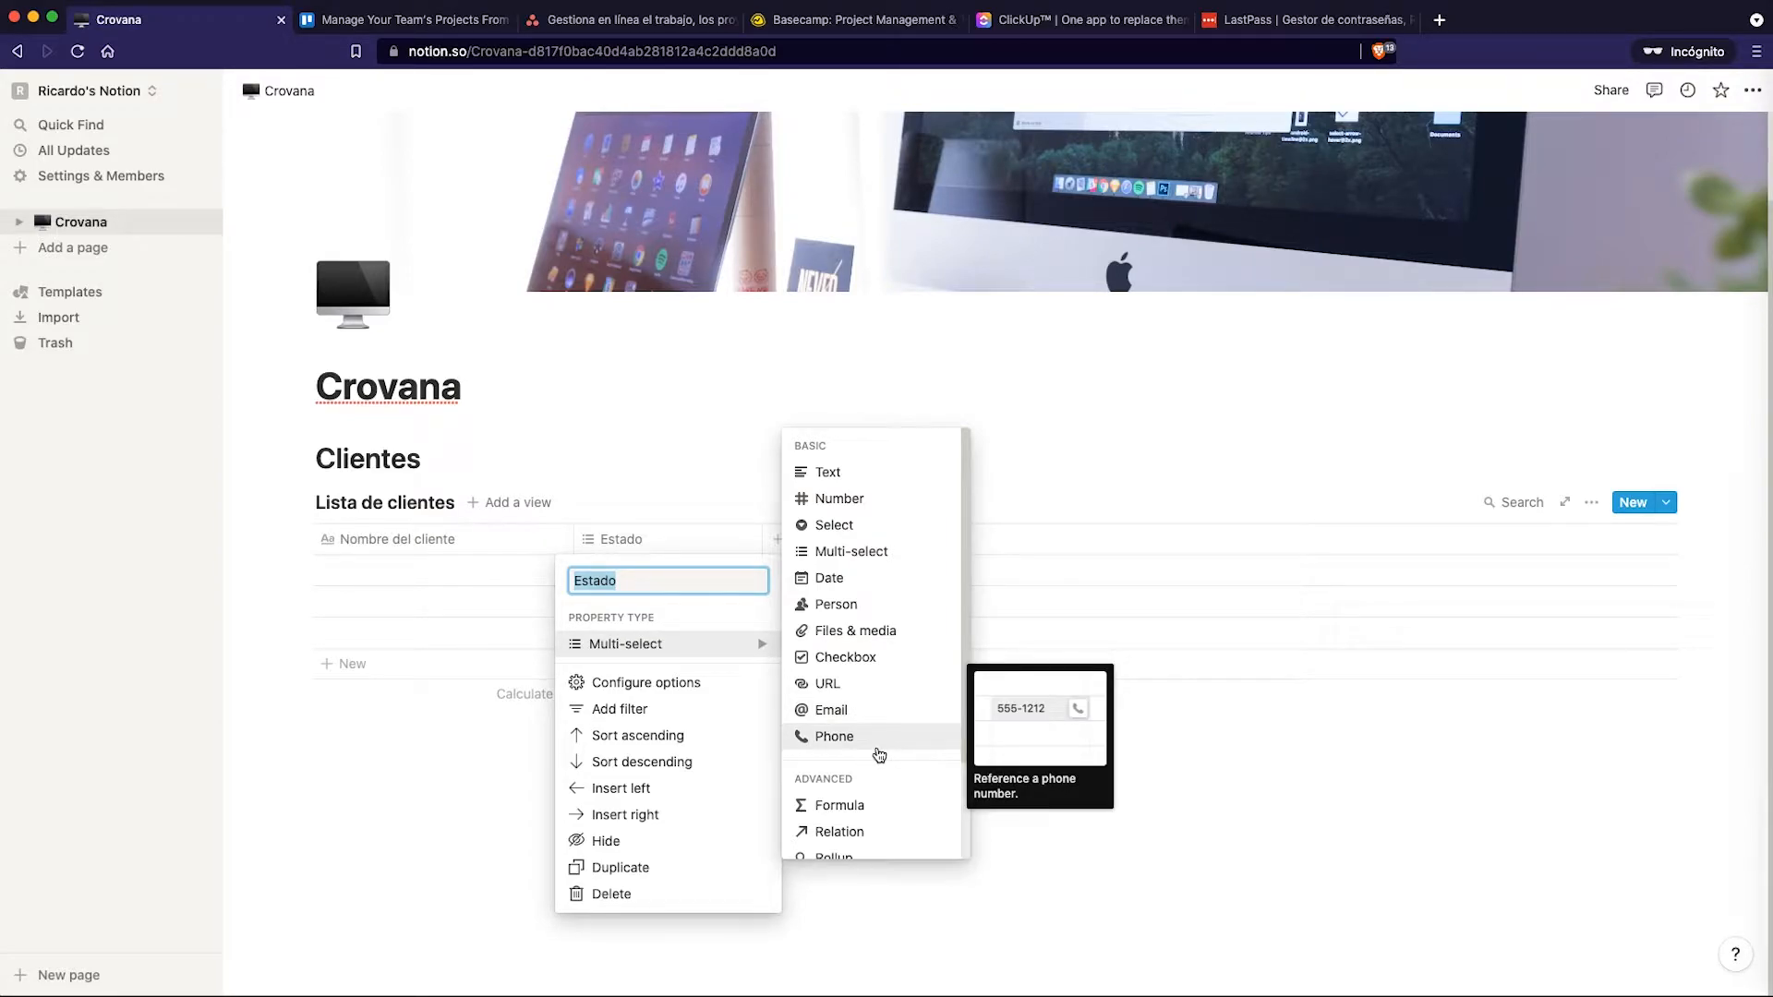
scroll(873, 794, "down", 2)
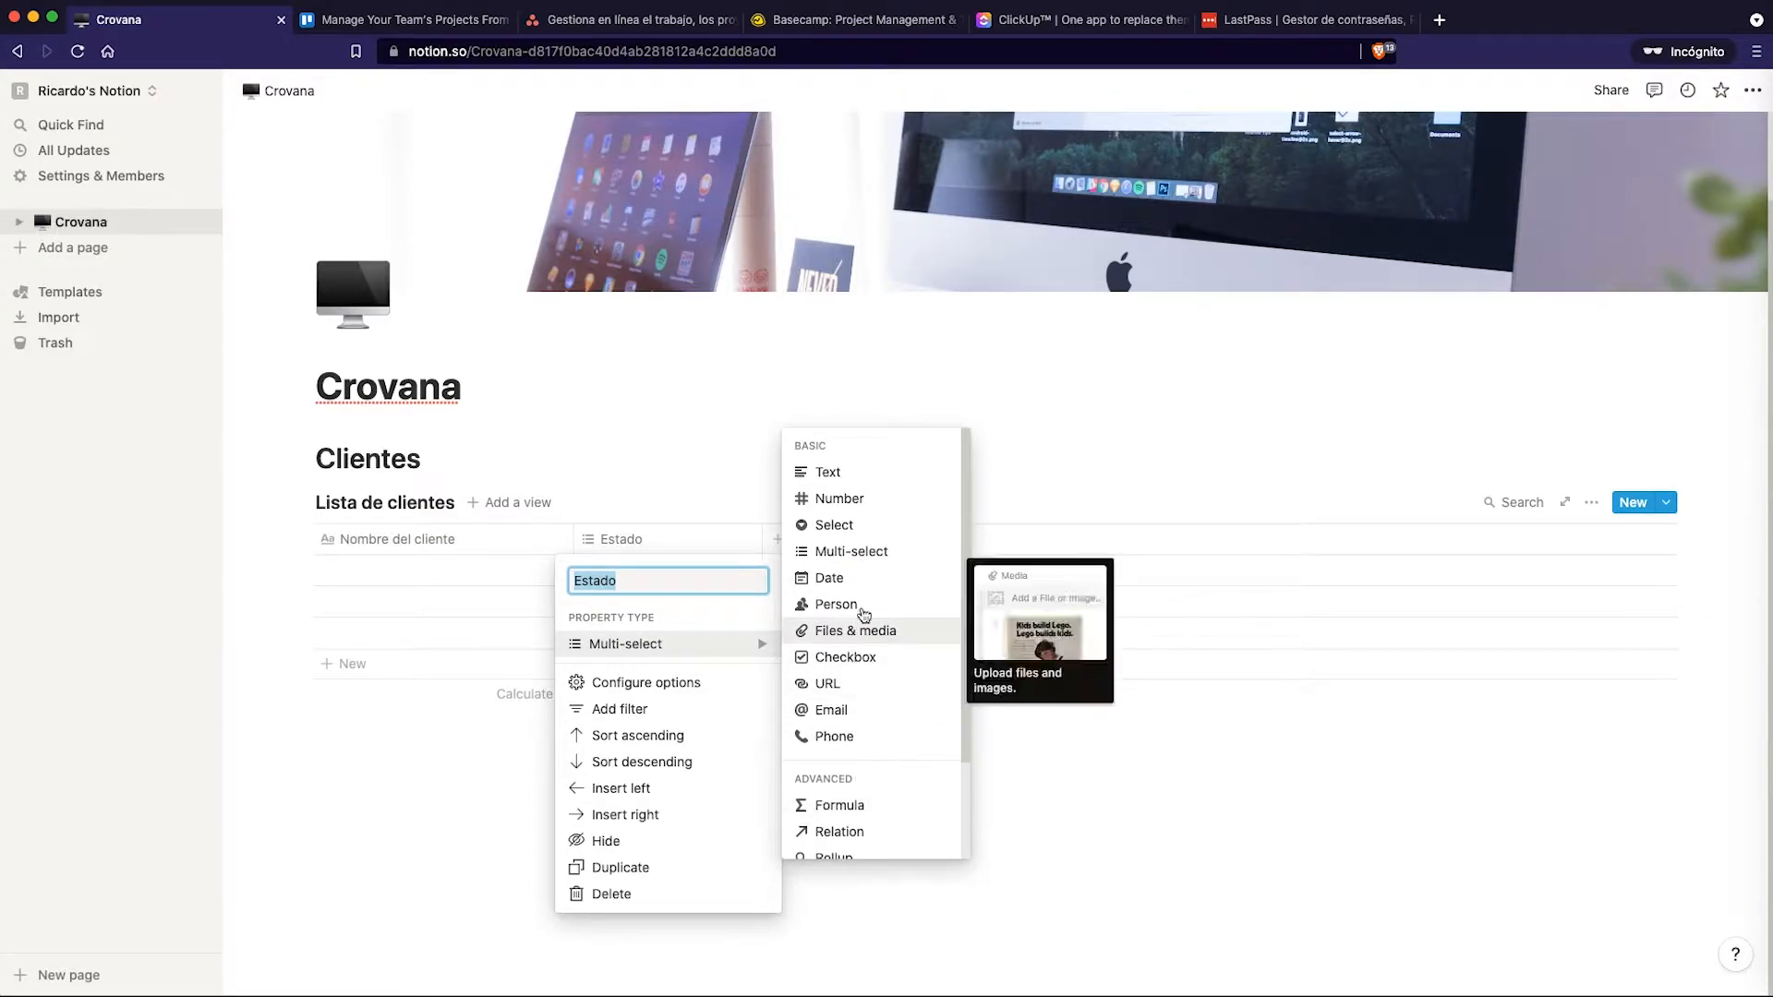
left_click(840, 656)
left_click_drag(626, 541, 416, 541)
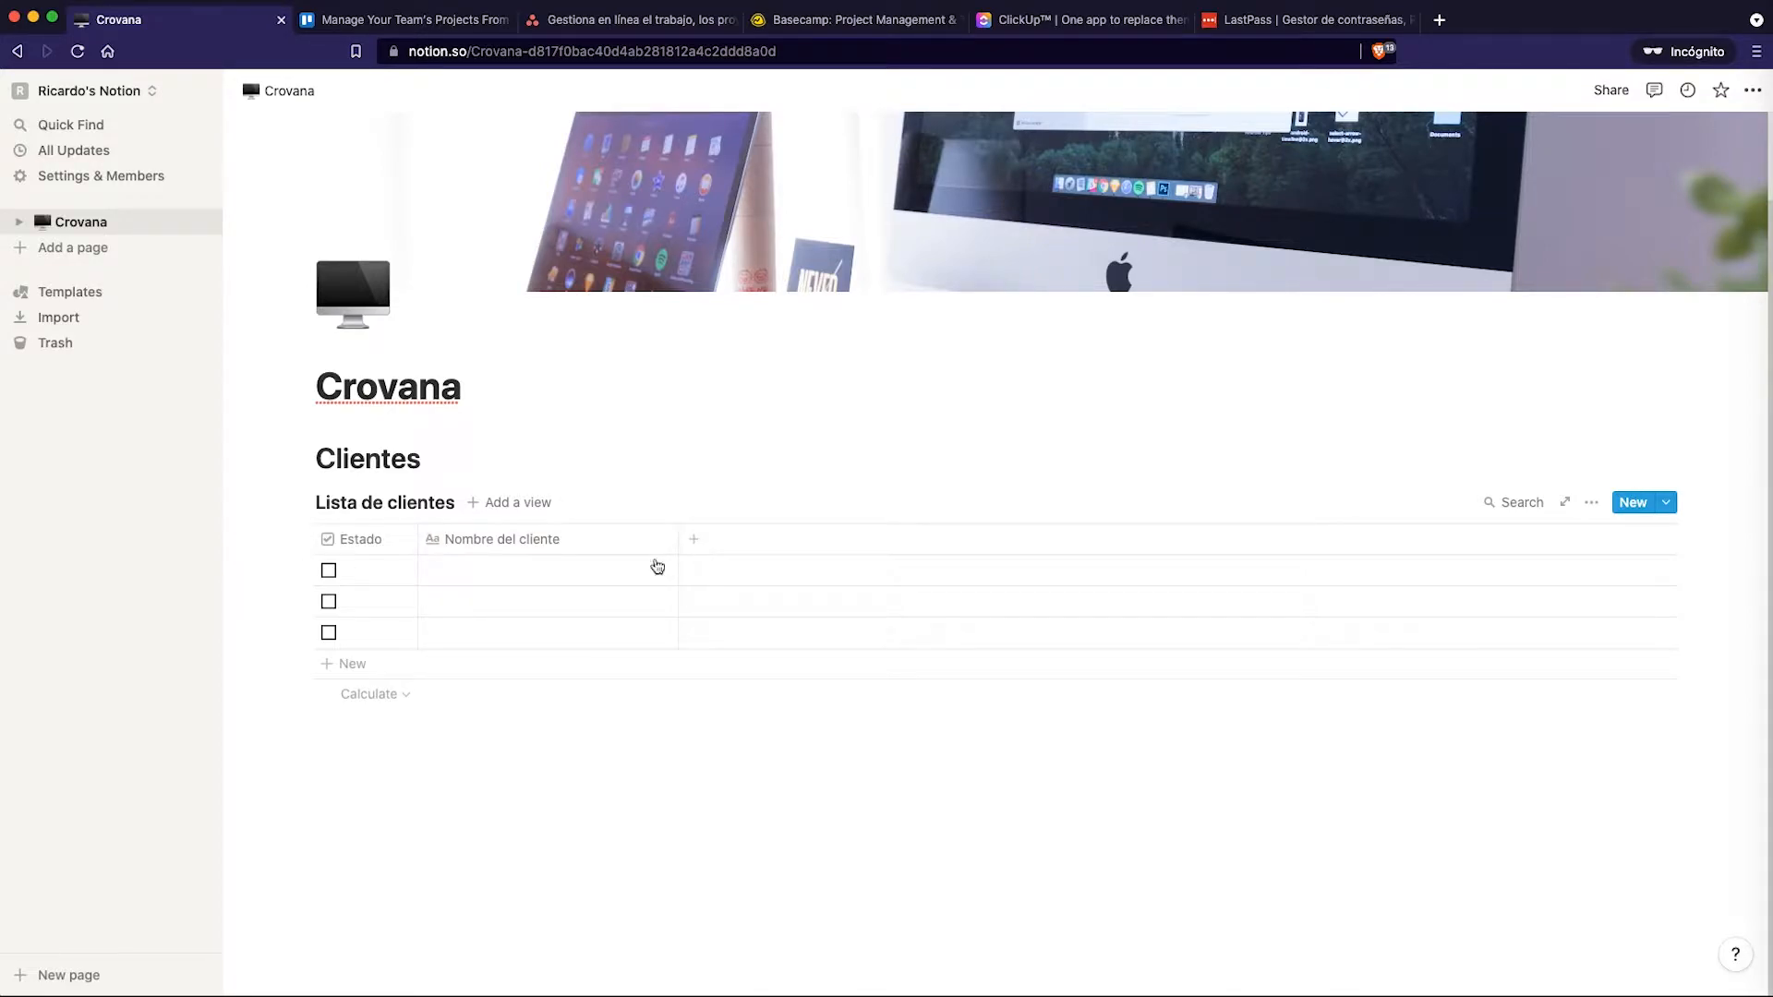
left_click_drag(676, 533, 651, 538)
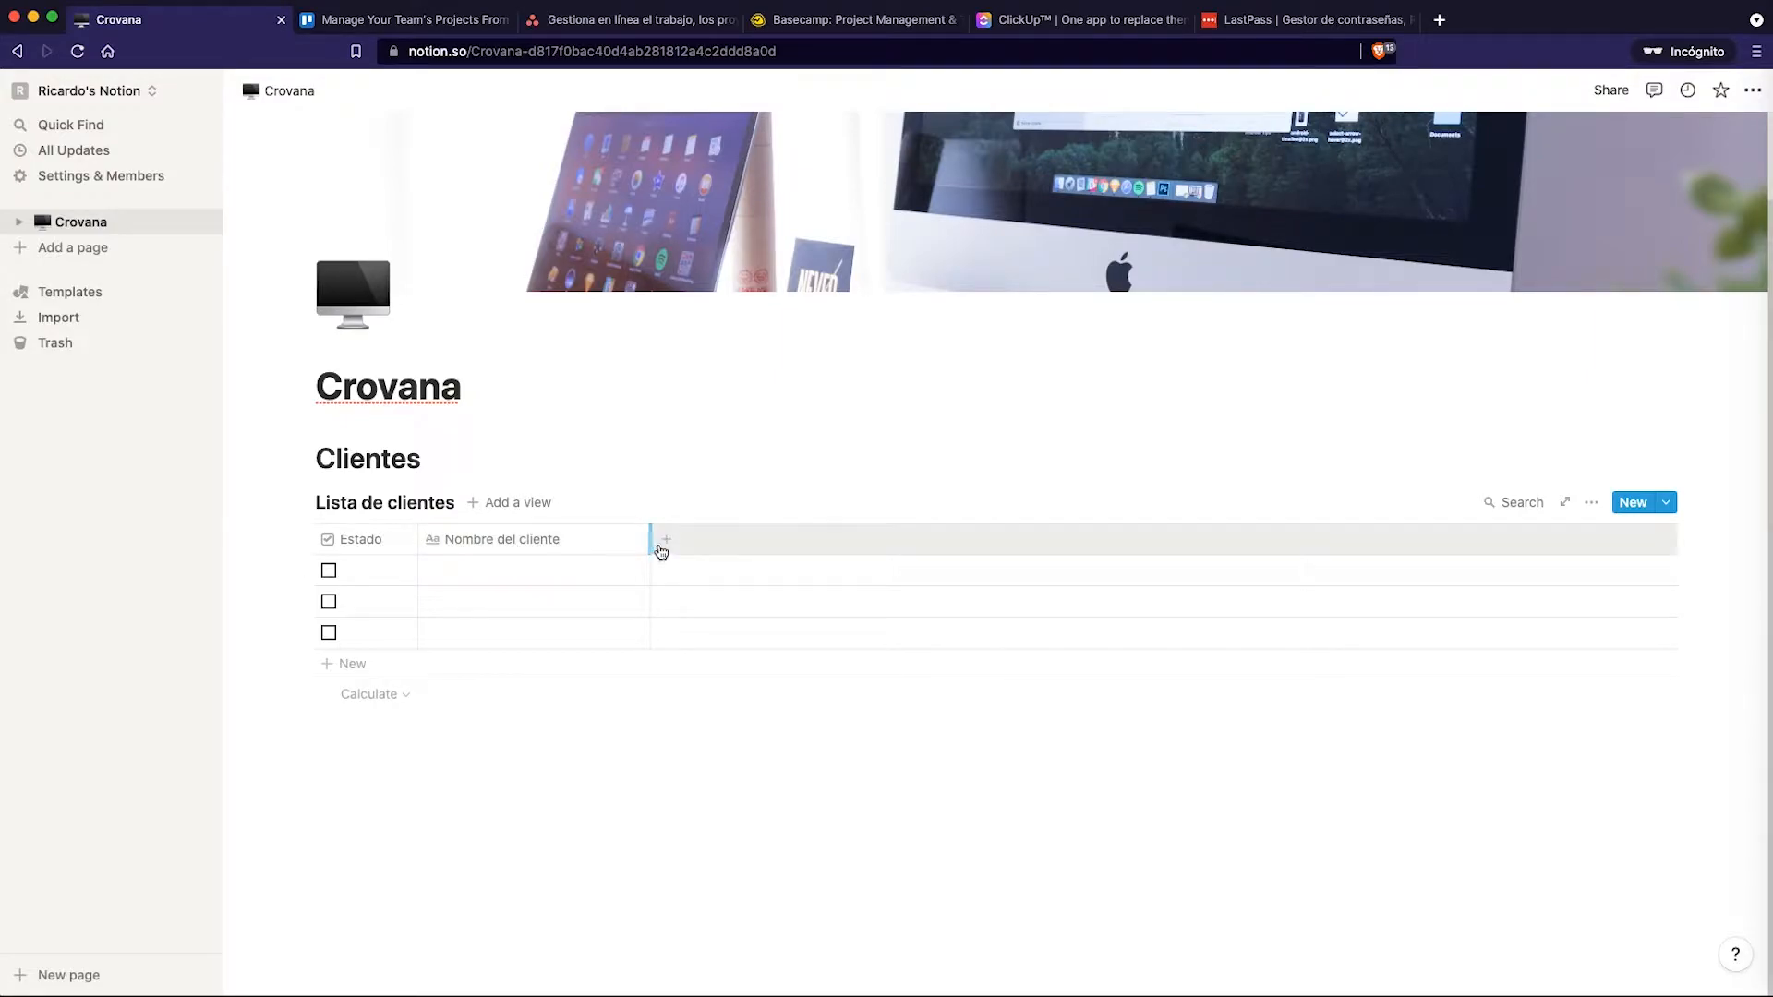
- Add a new column named 'Servicio' to the client table
left_click(666, 543)
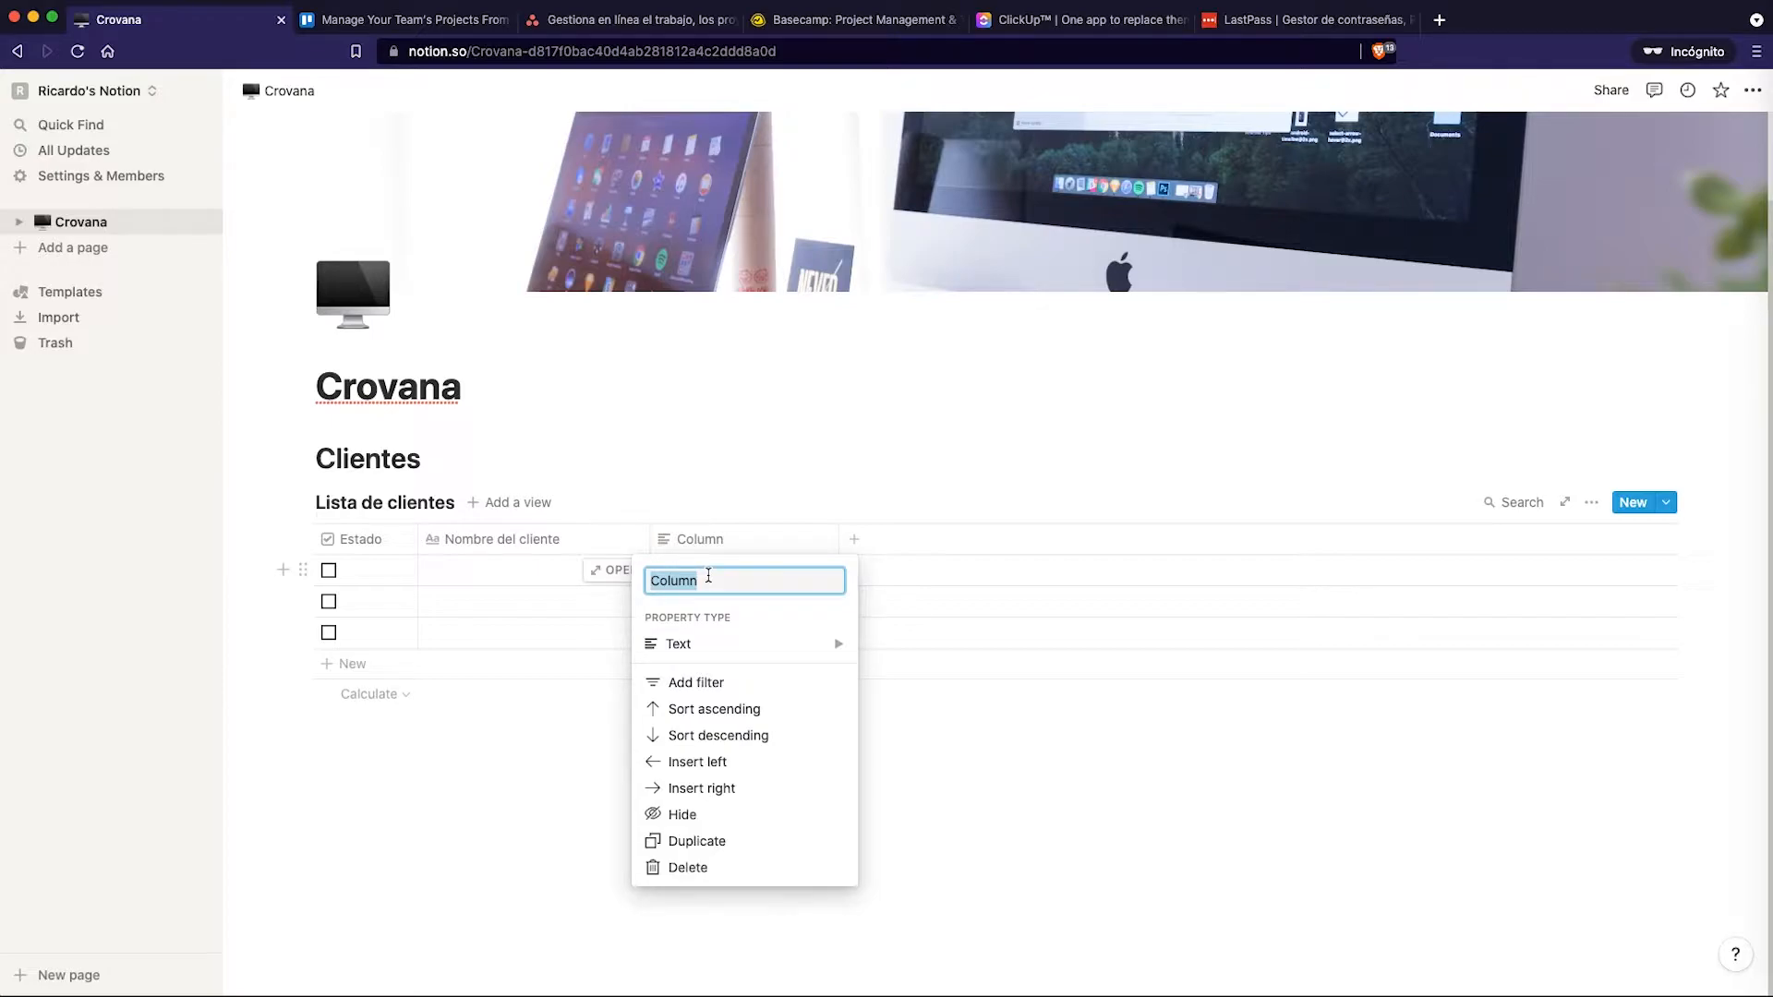
type("Servicio")
key("Return")
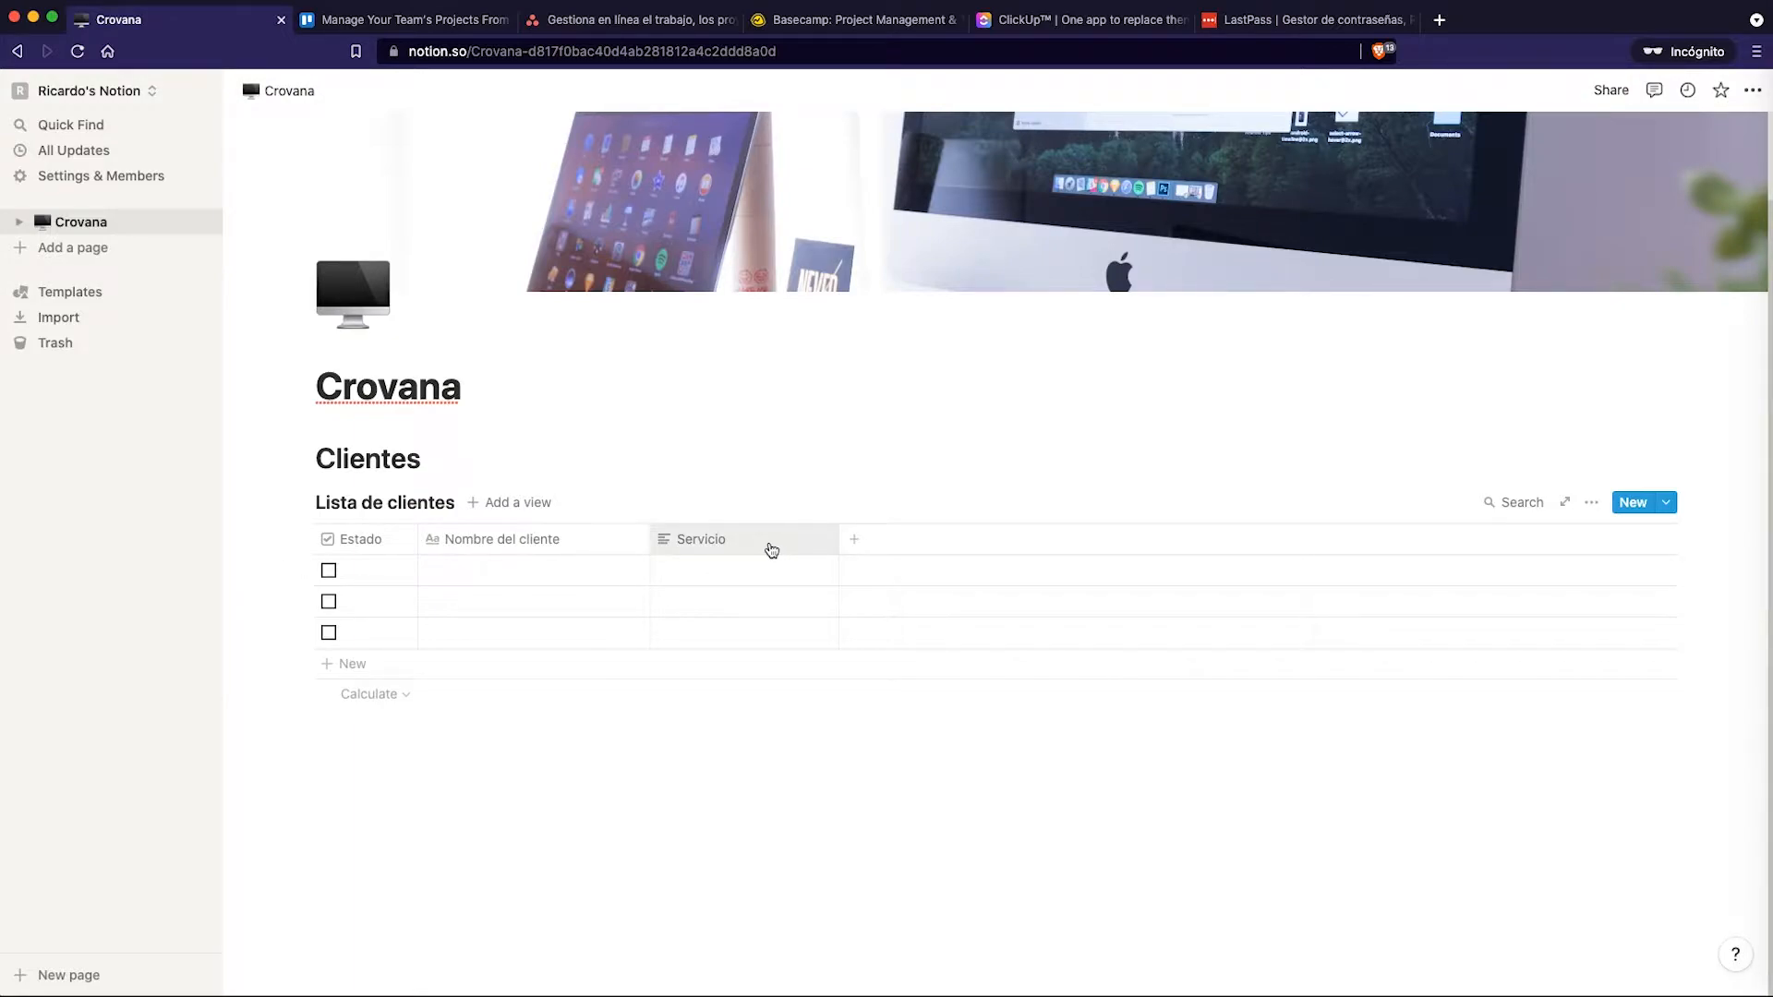
- Enter the first client's name in row one with service 'Desarrollo Web'
left_click(452, 576)
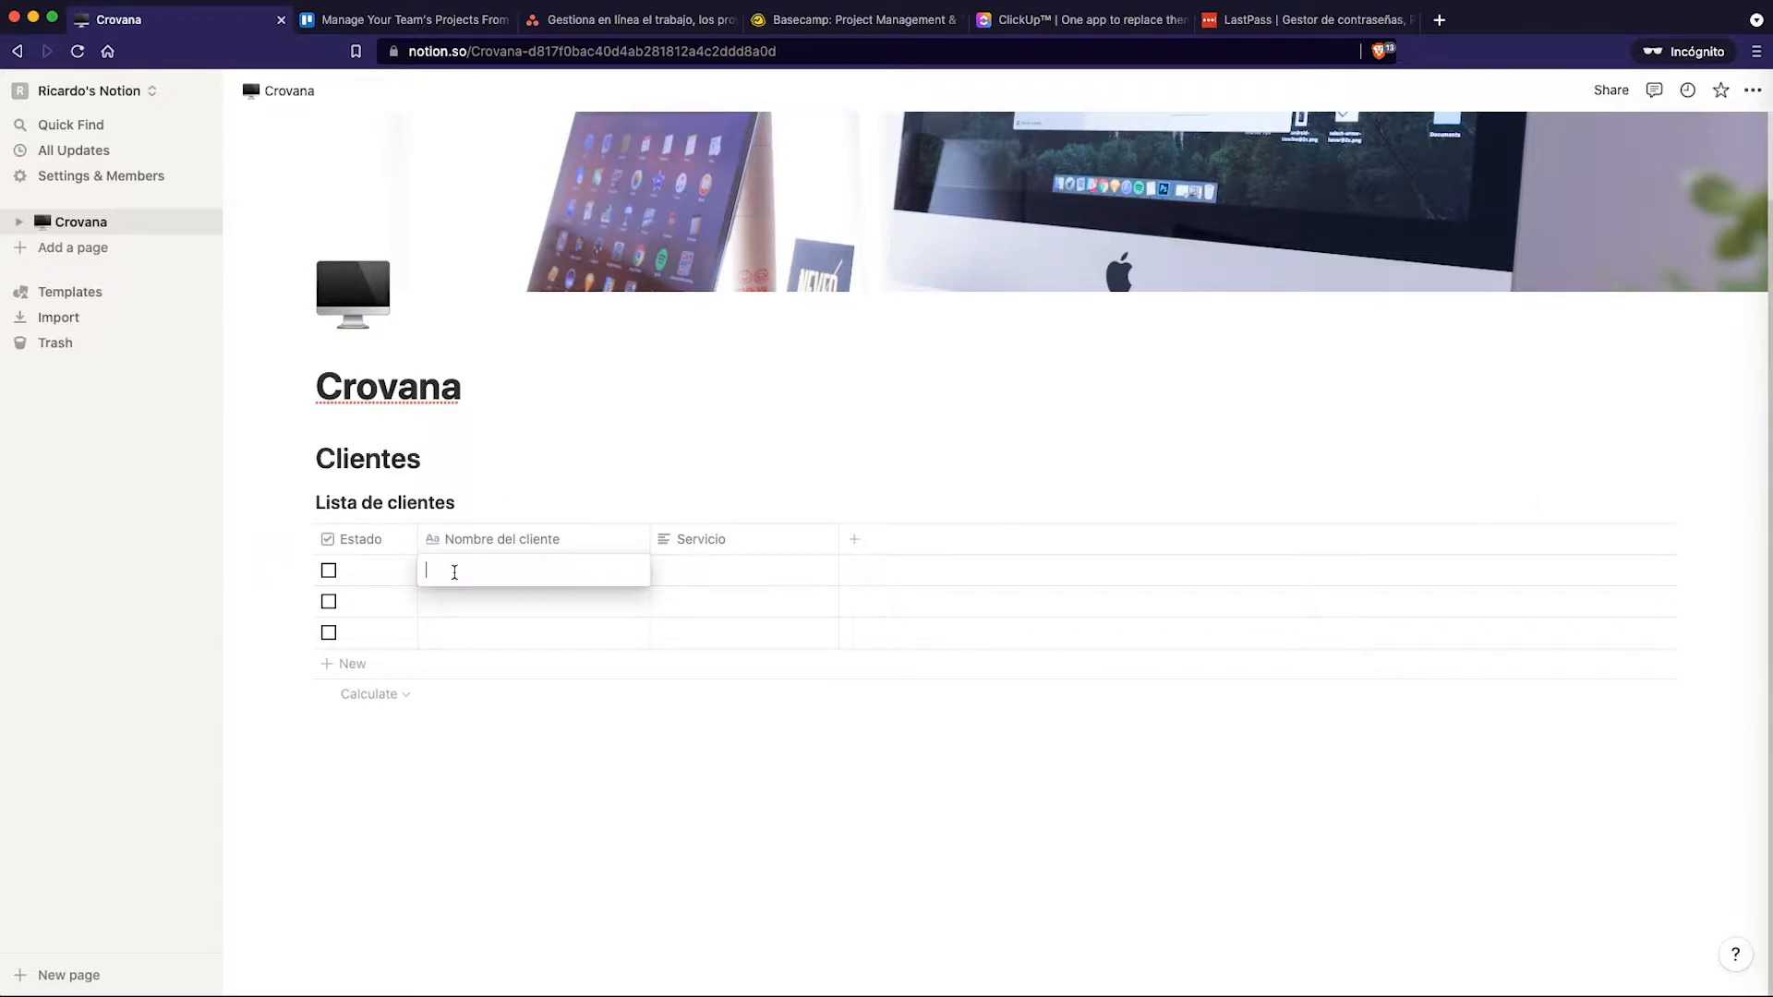
type("Mgi")
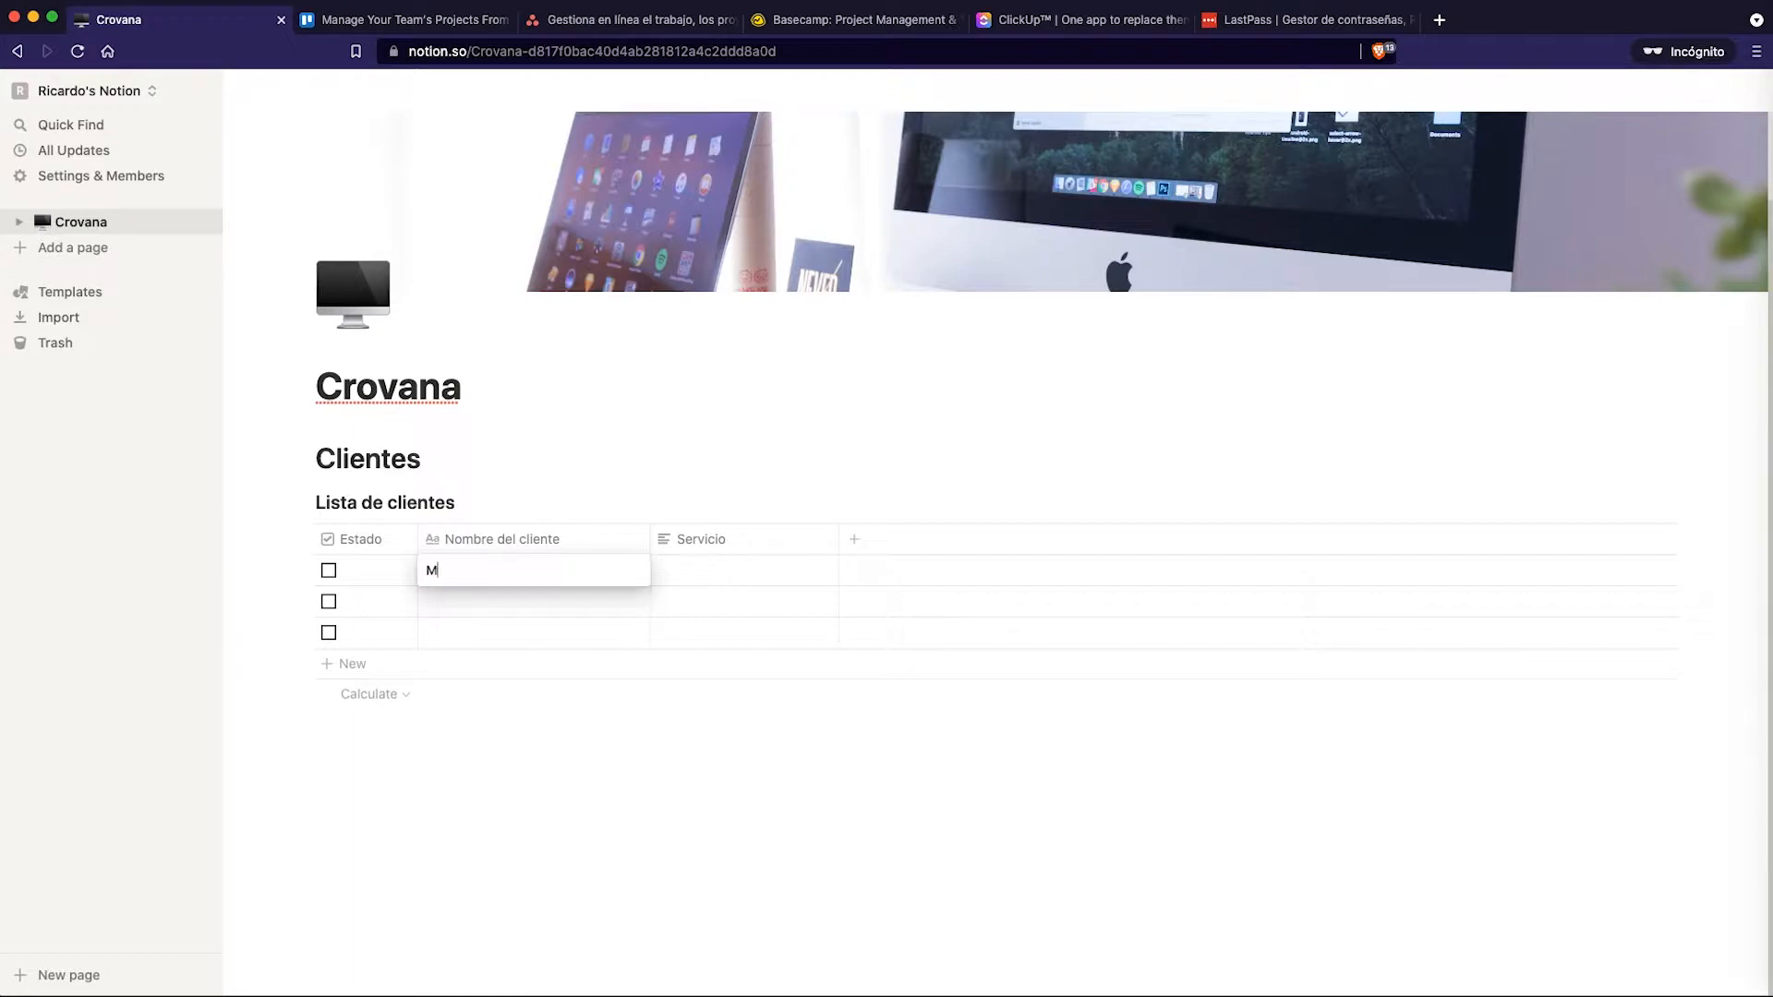
key("Return")
key("Up")
key("Right")
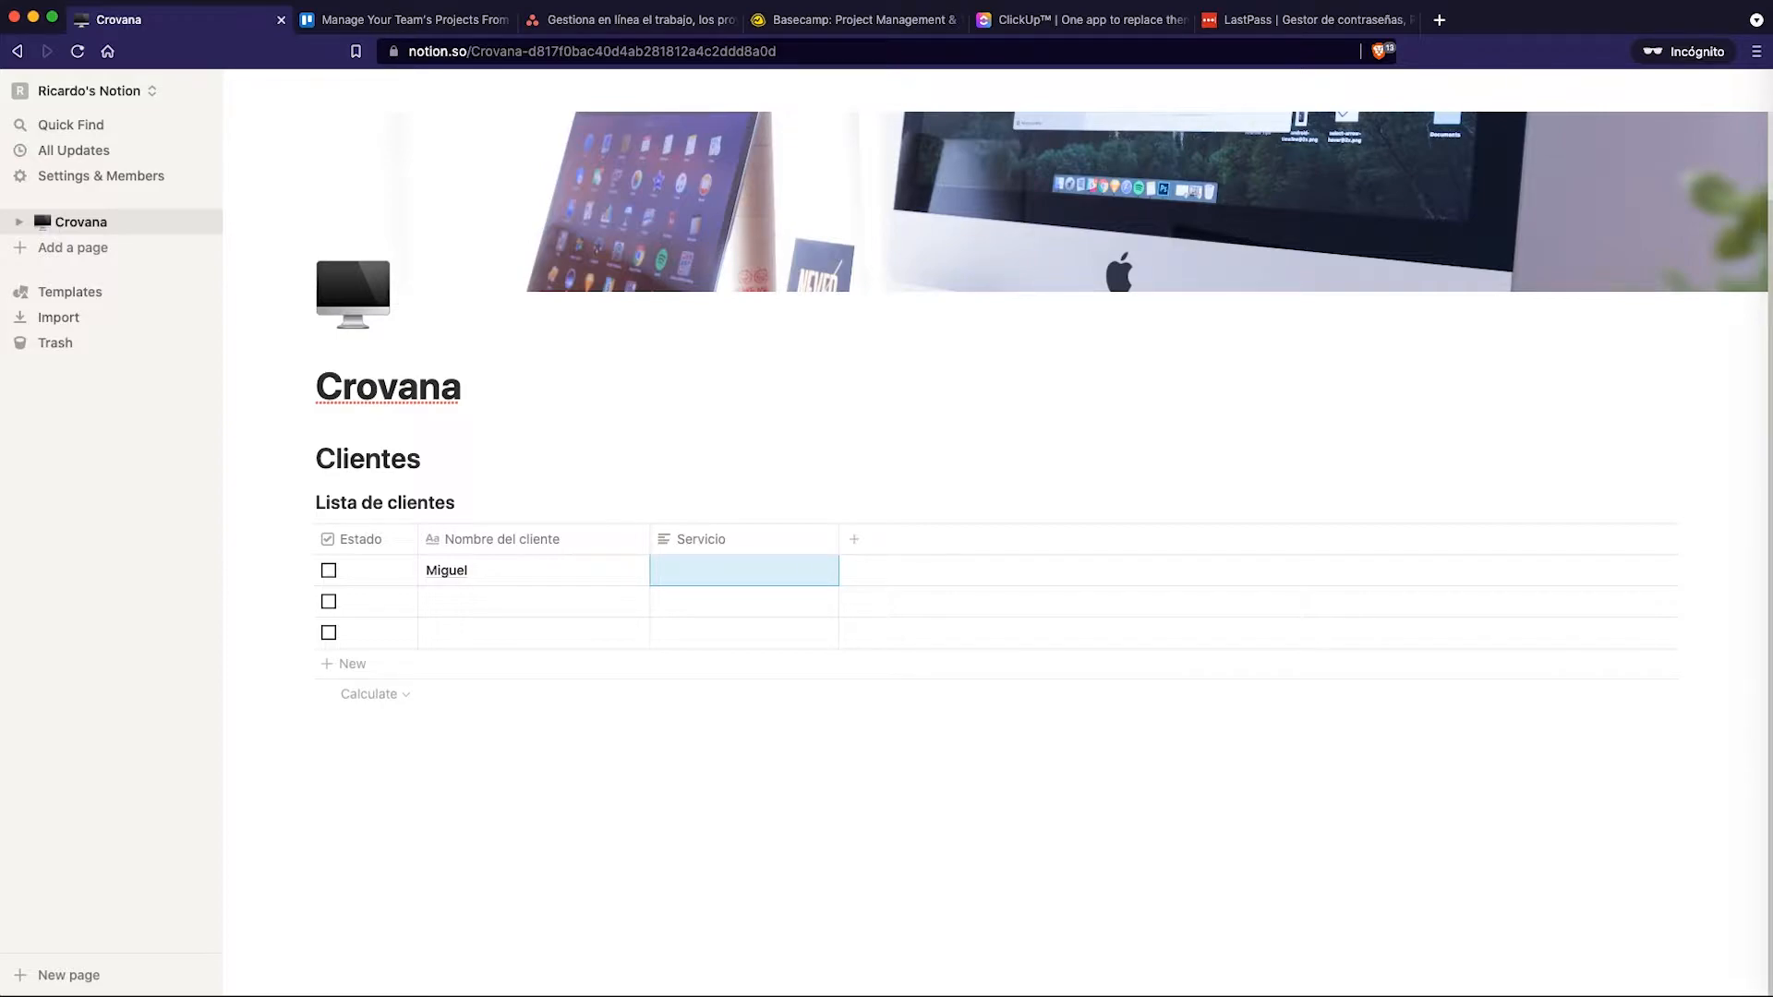
type("Desarrollo Web")
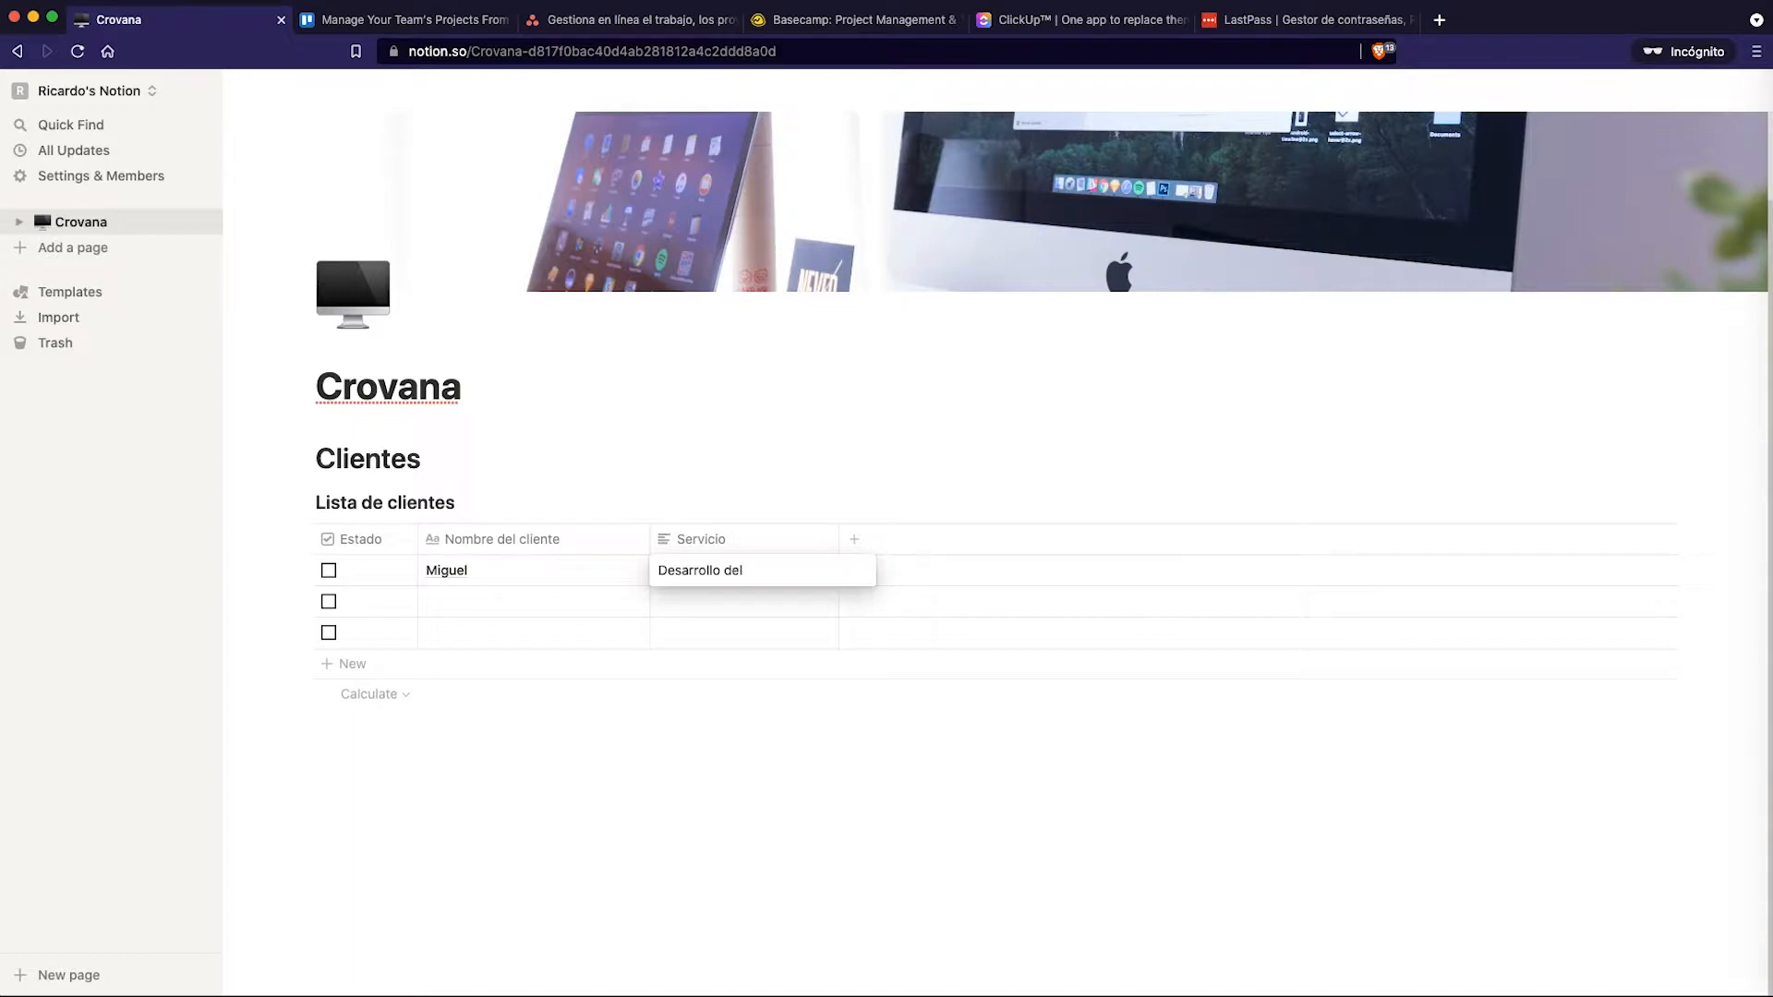
left_click(743, 602)
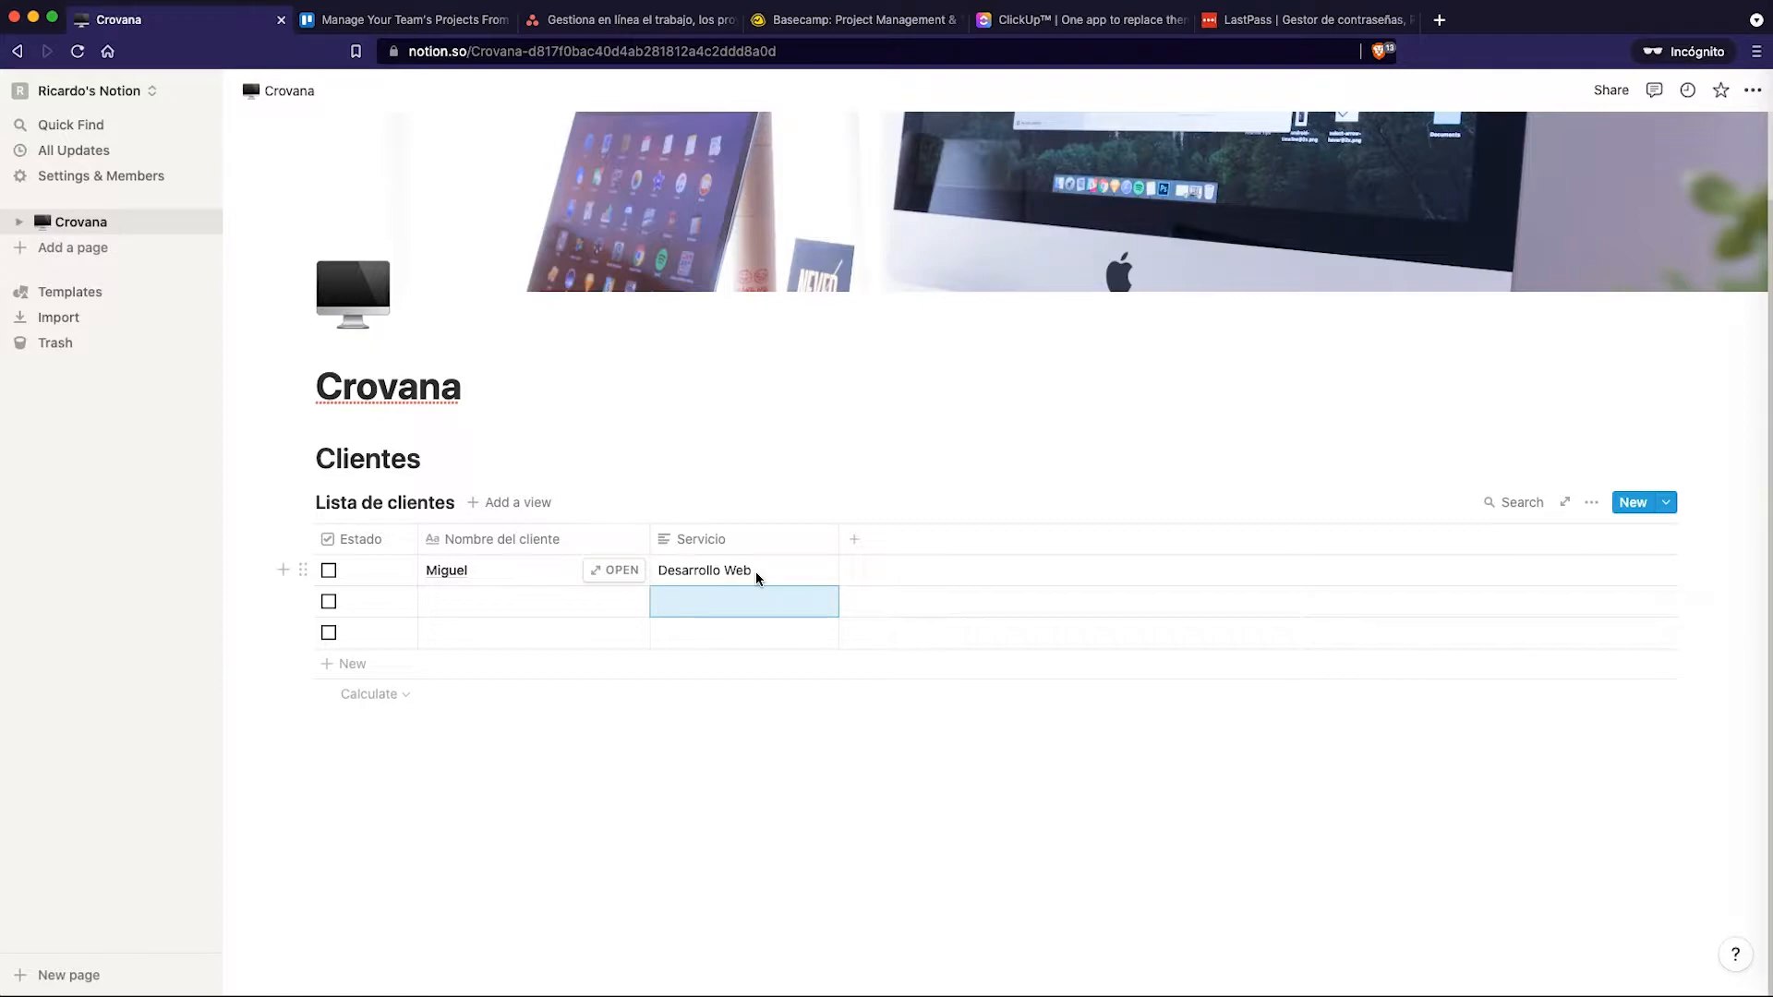
left_click(682, 603)
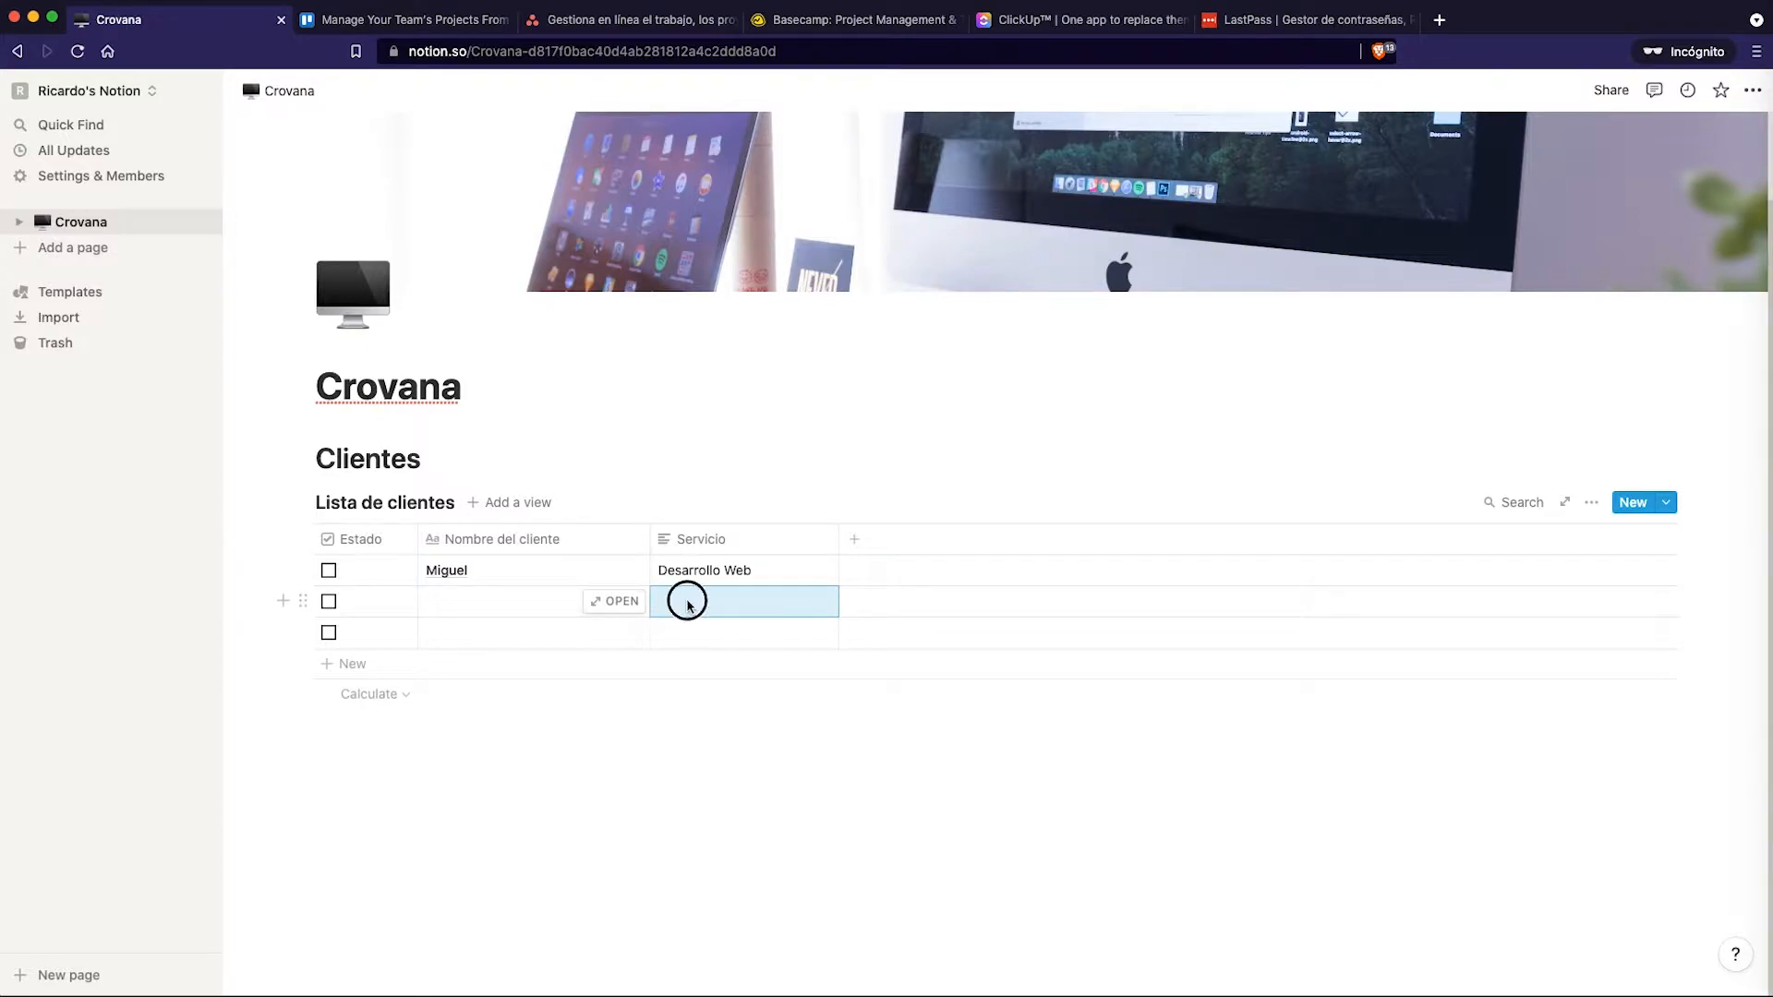
left_click(763, 568)
key("Escape")
left_click(722, 537)
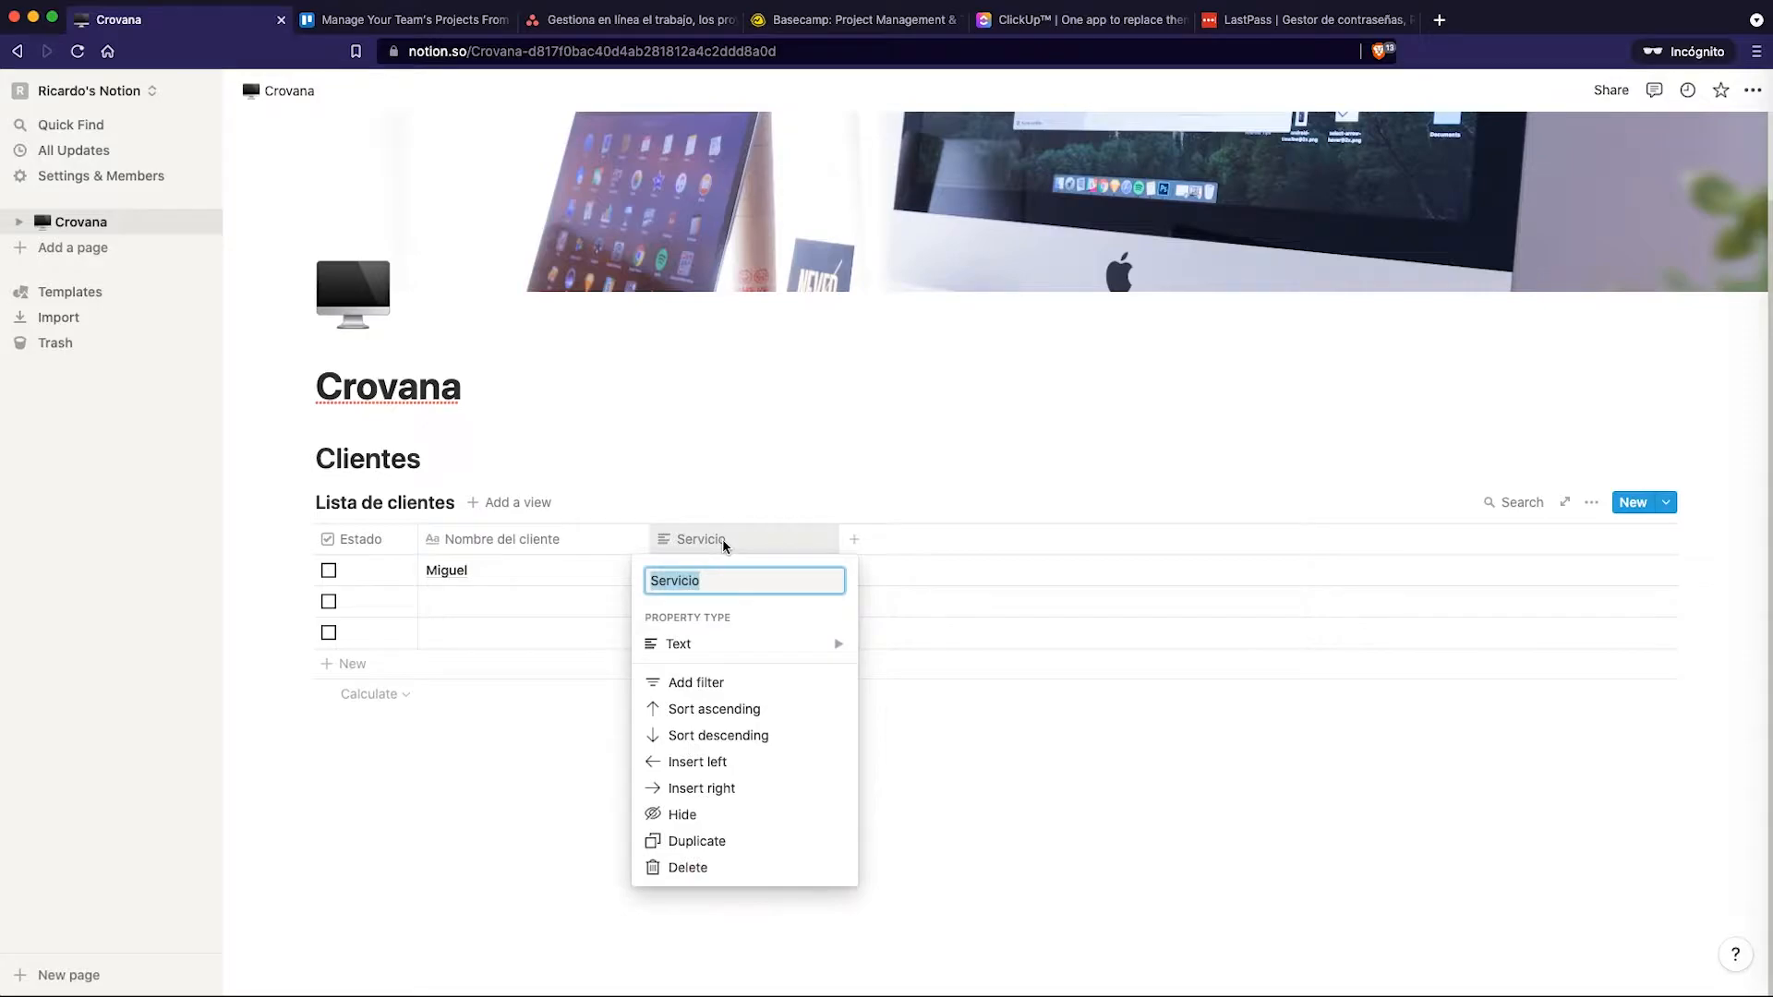
- Change Servicio to a Select property and colour its 'Desarrollo Web' option green
left_click(728, 646)
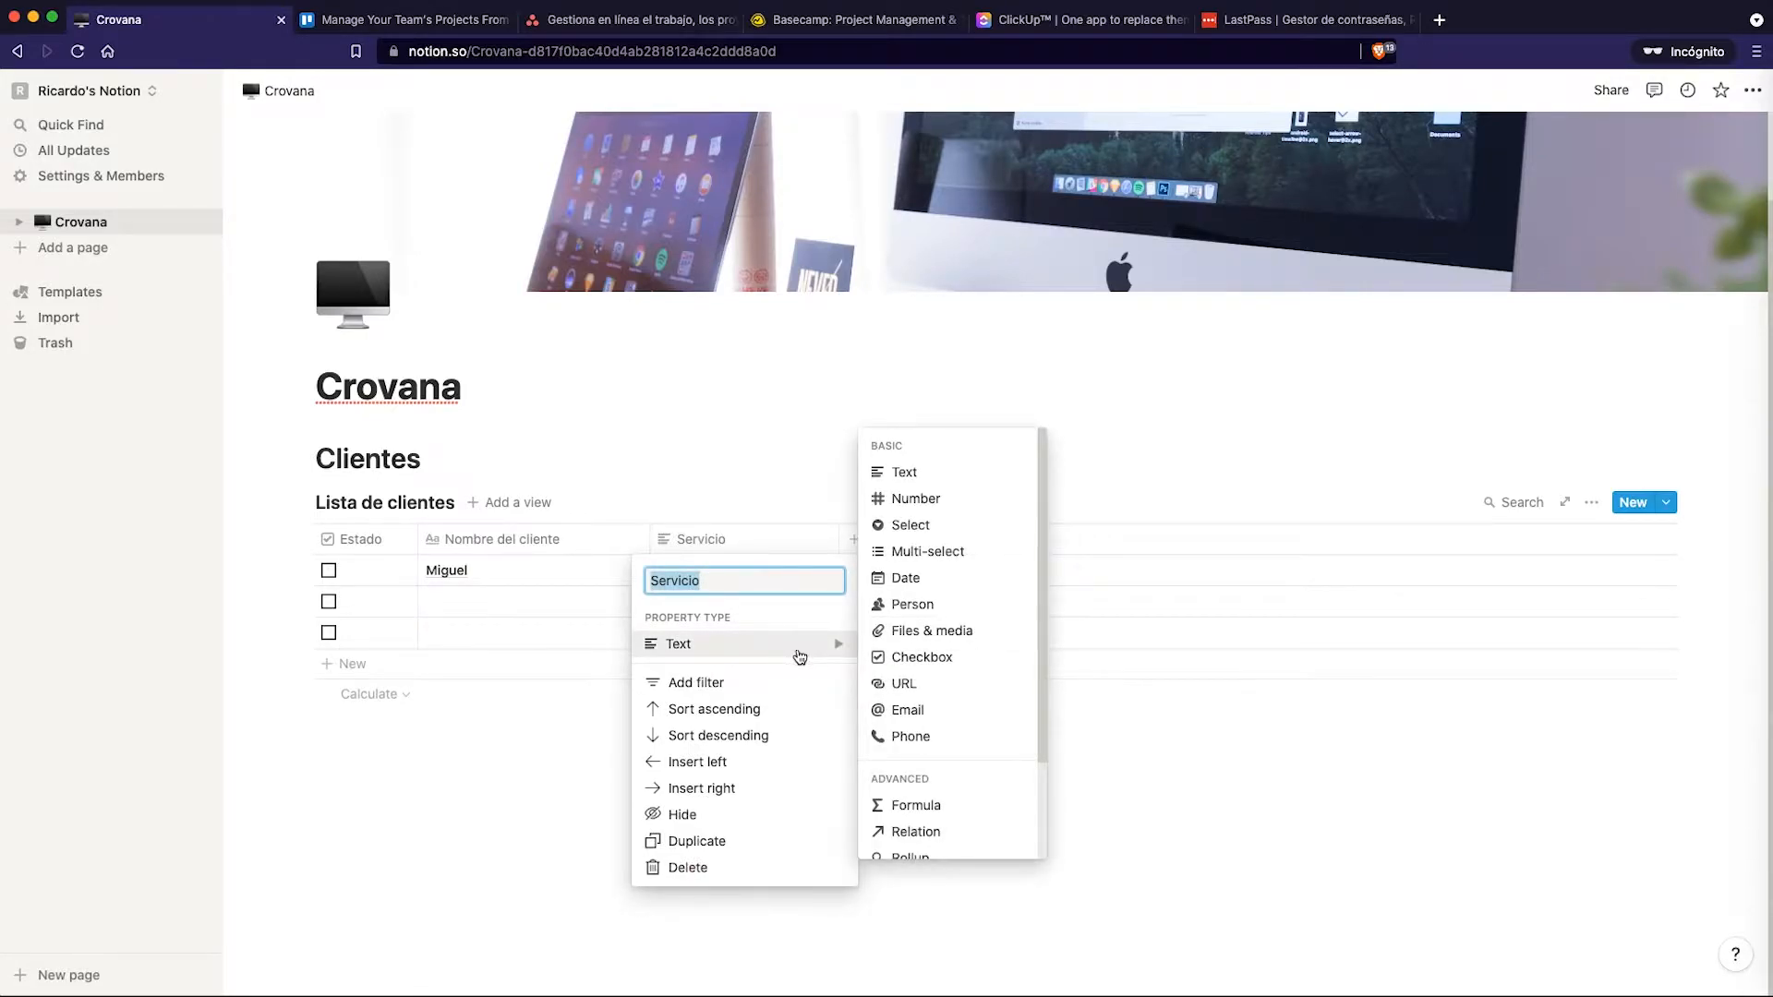
left_click(912, 523)
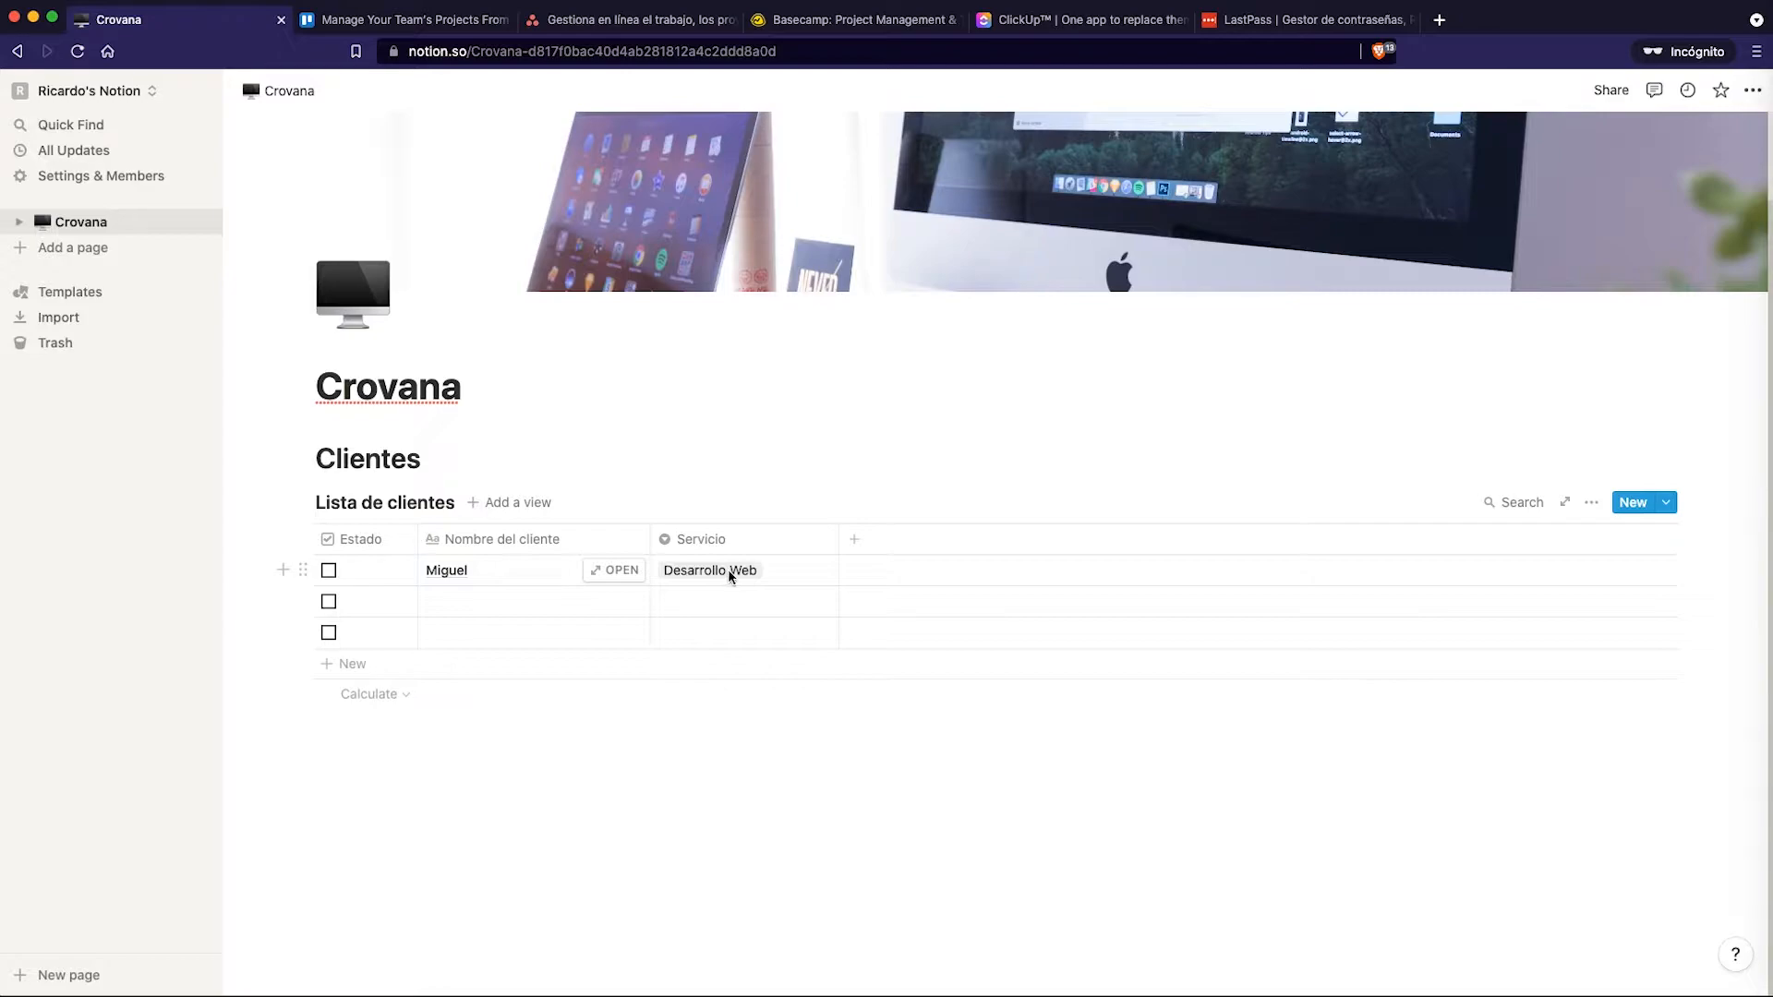
left_click(730, 573)
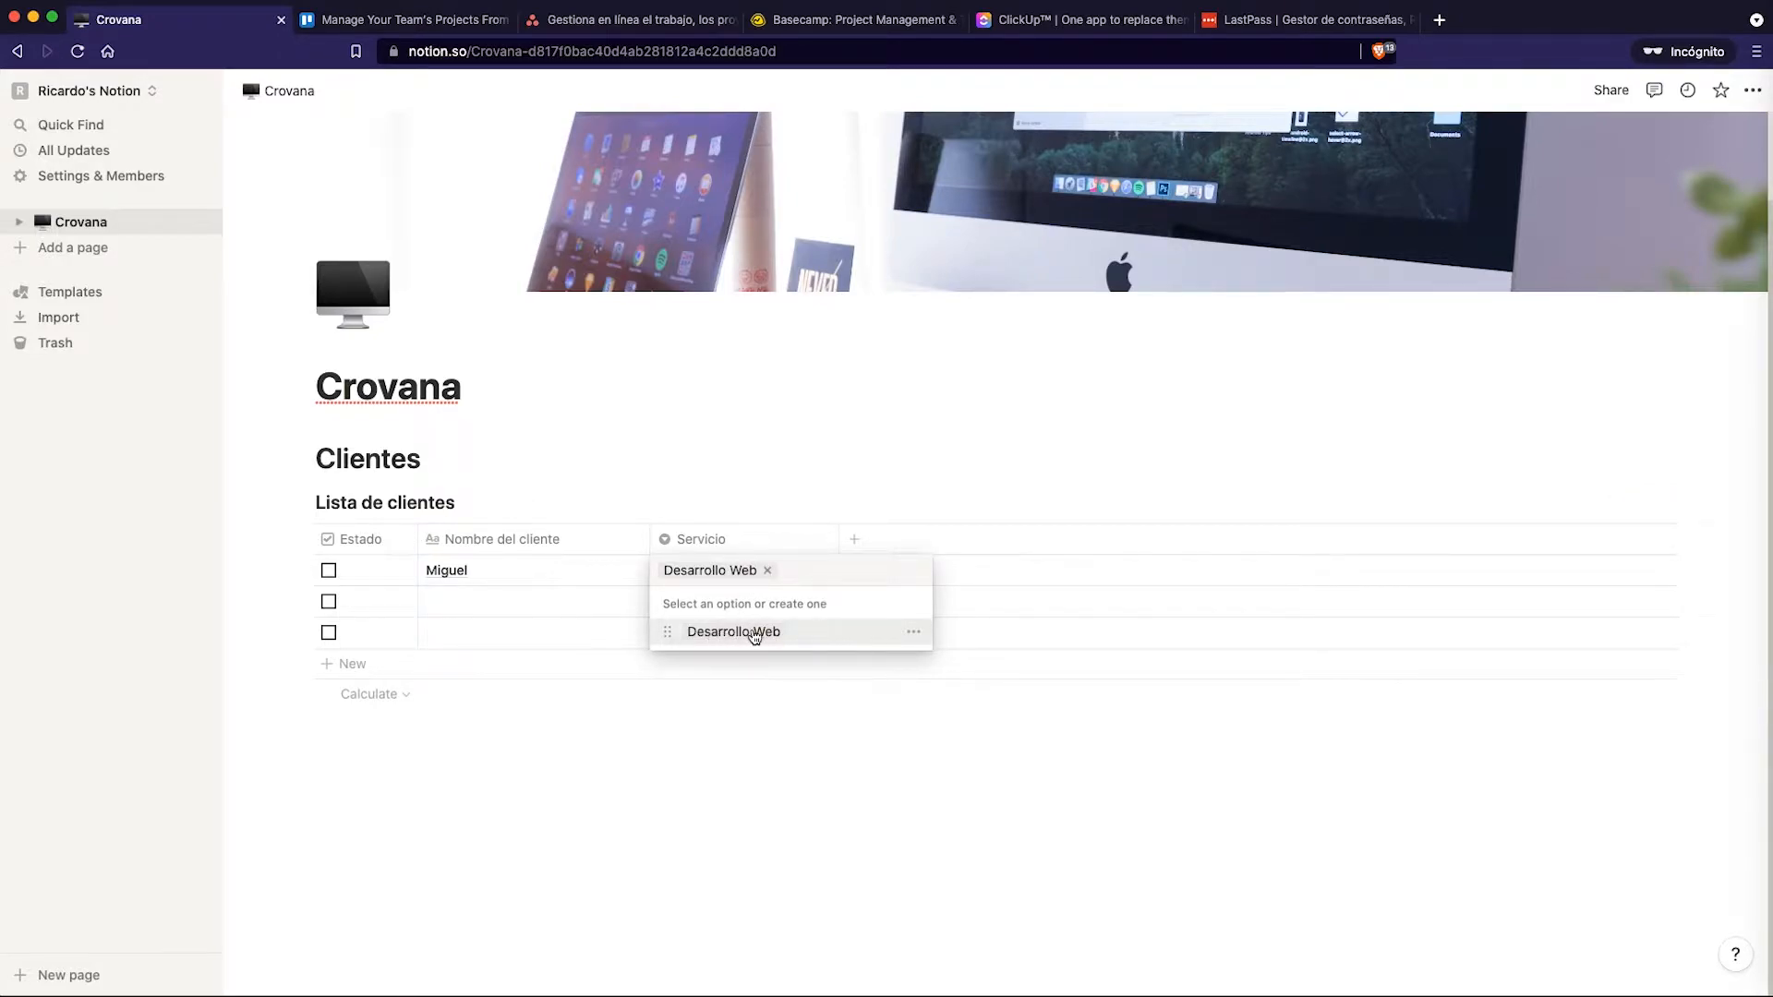
left_click(913, 632)
left_click(892, 506)
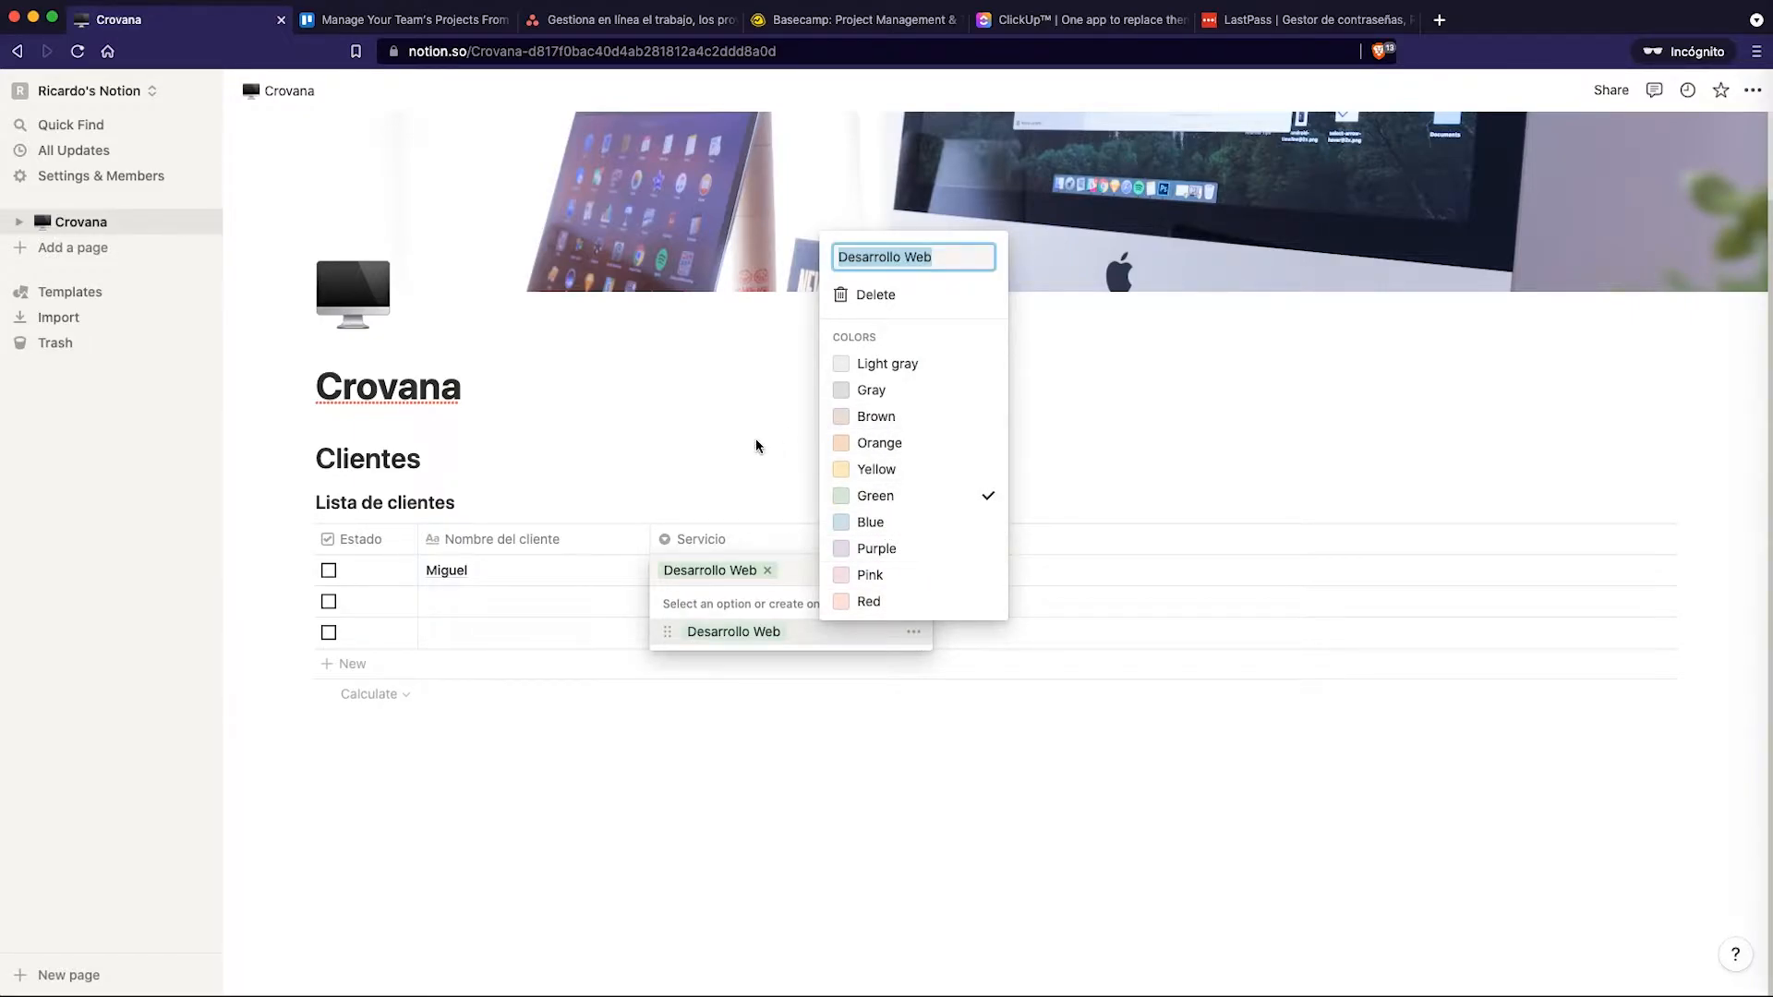
key("Escape")
key("Escape")
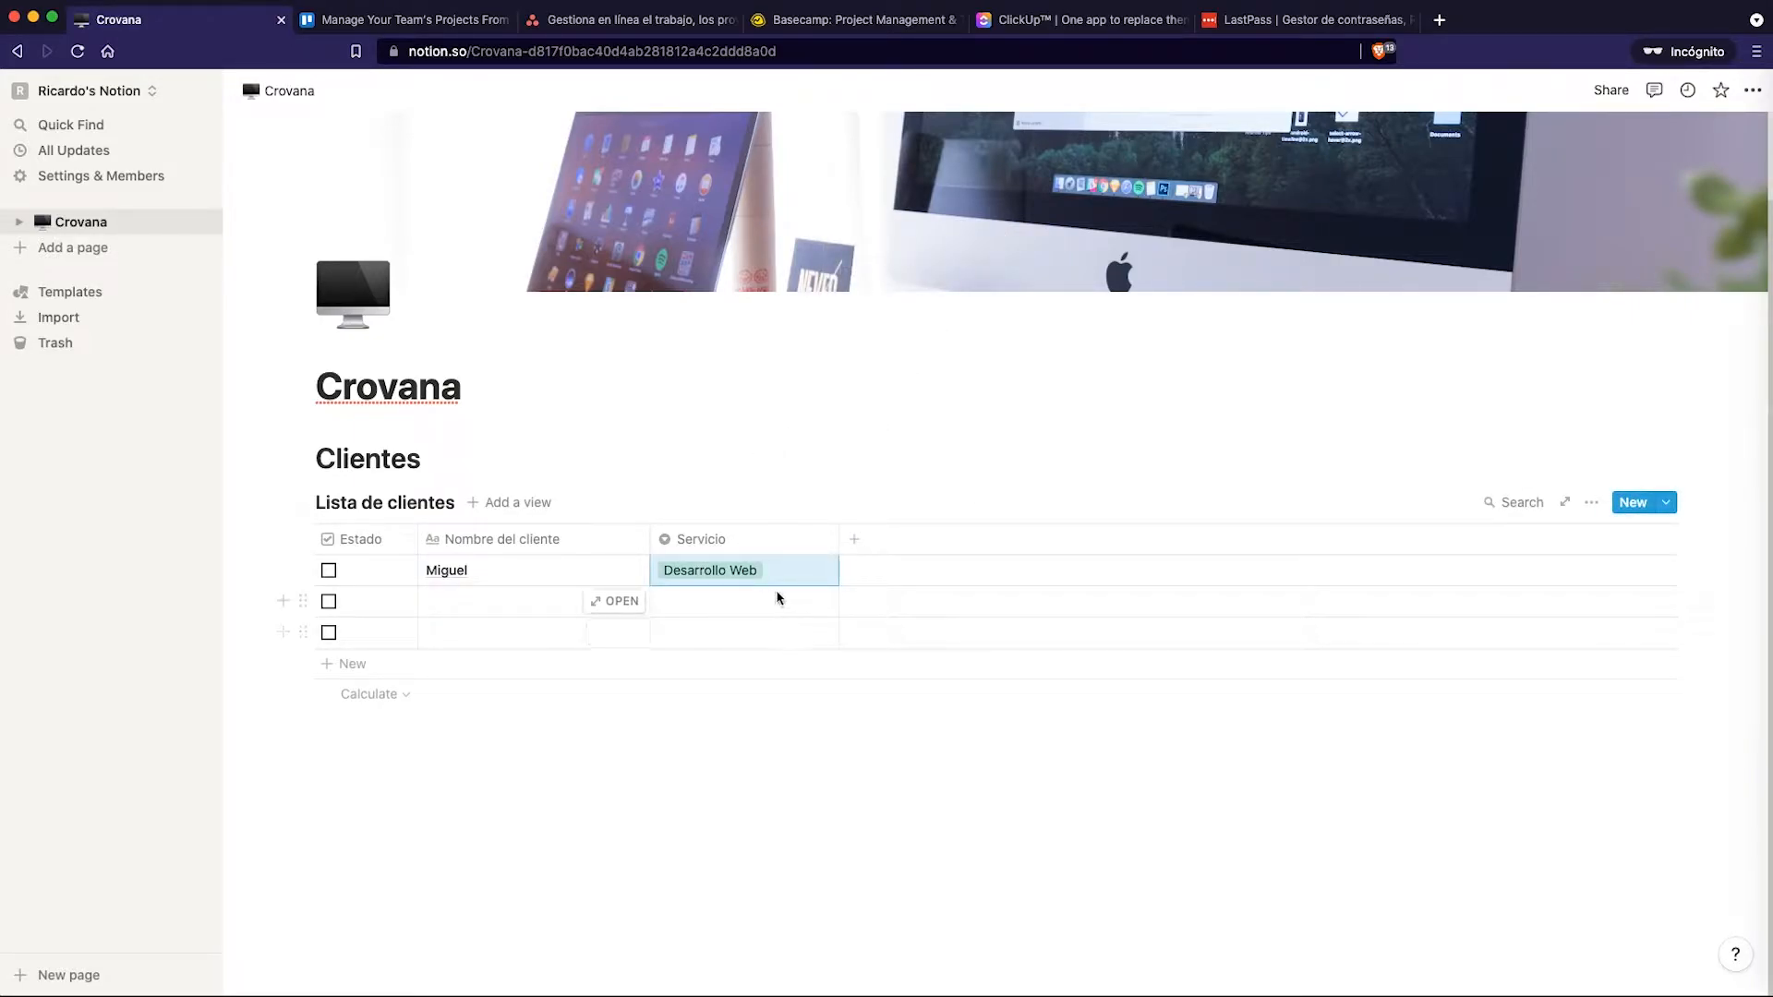
left_click(719, 605)
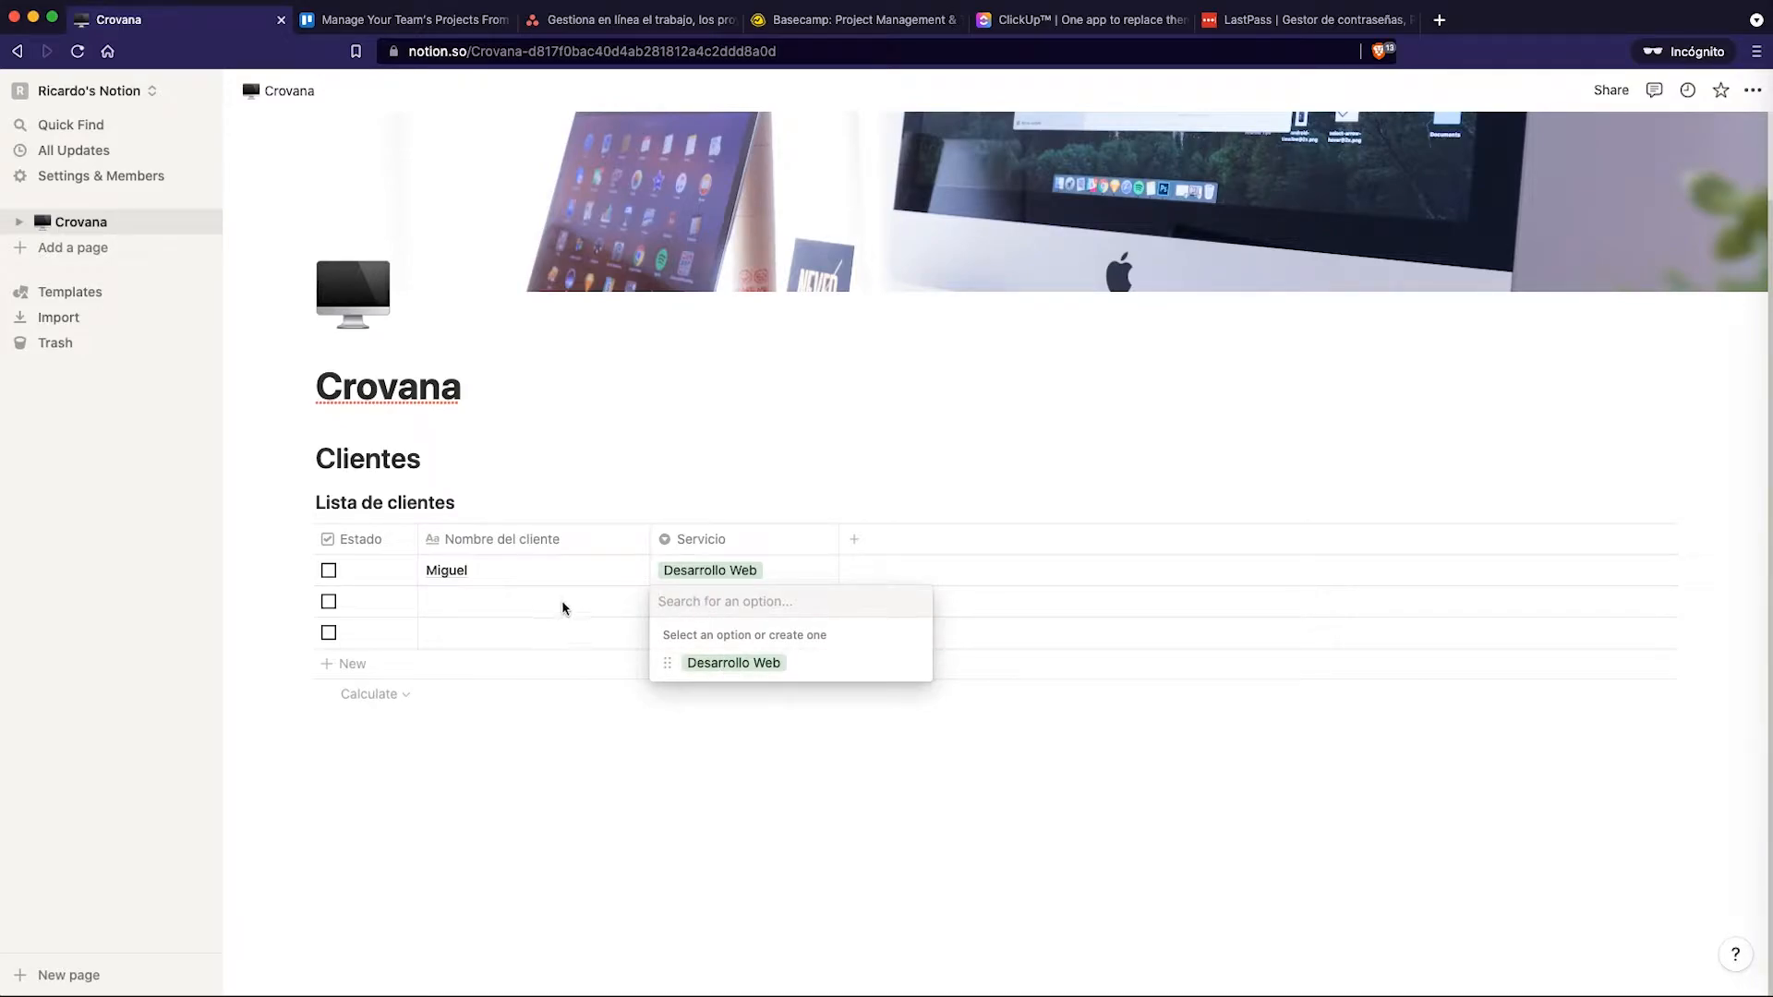
- Add a second client with a newly created 'Diseño de logo' service tag
left_click(475, 601)
left_click(479, 603)
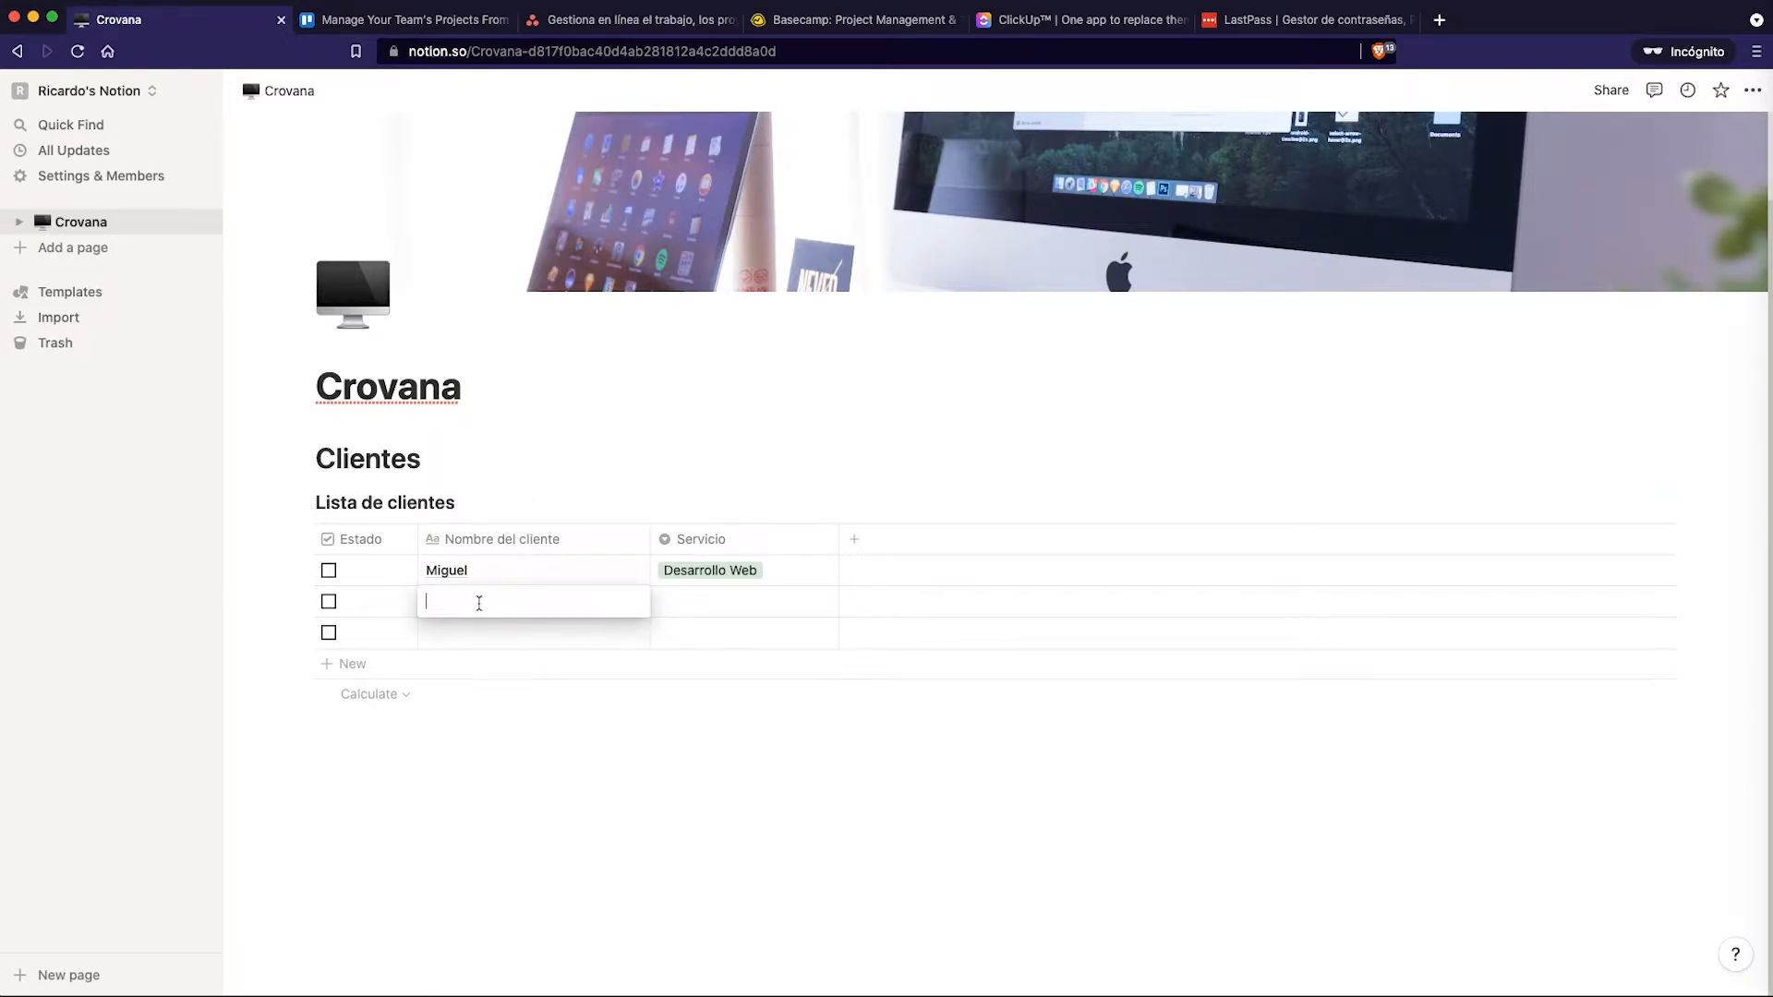
type("María")
key("Return")
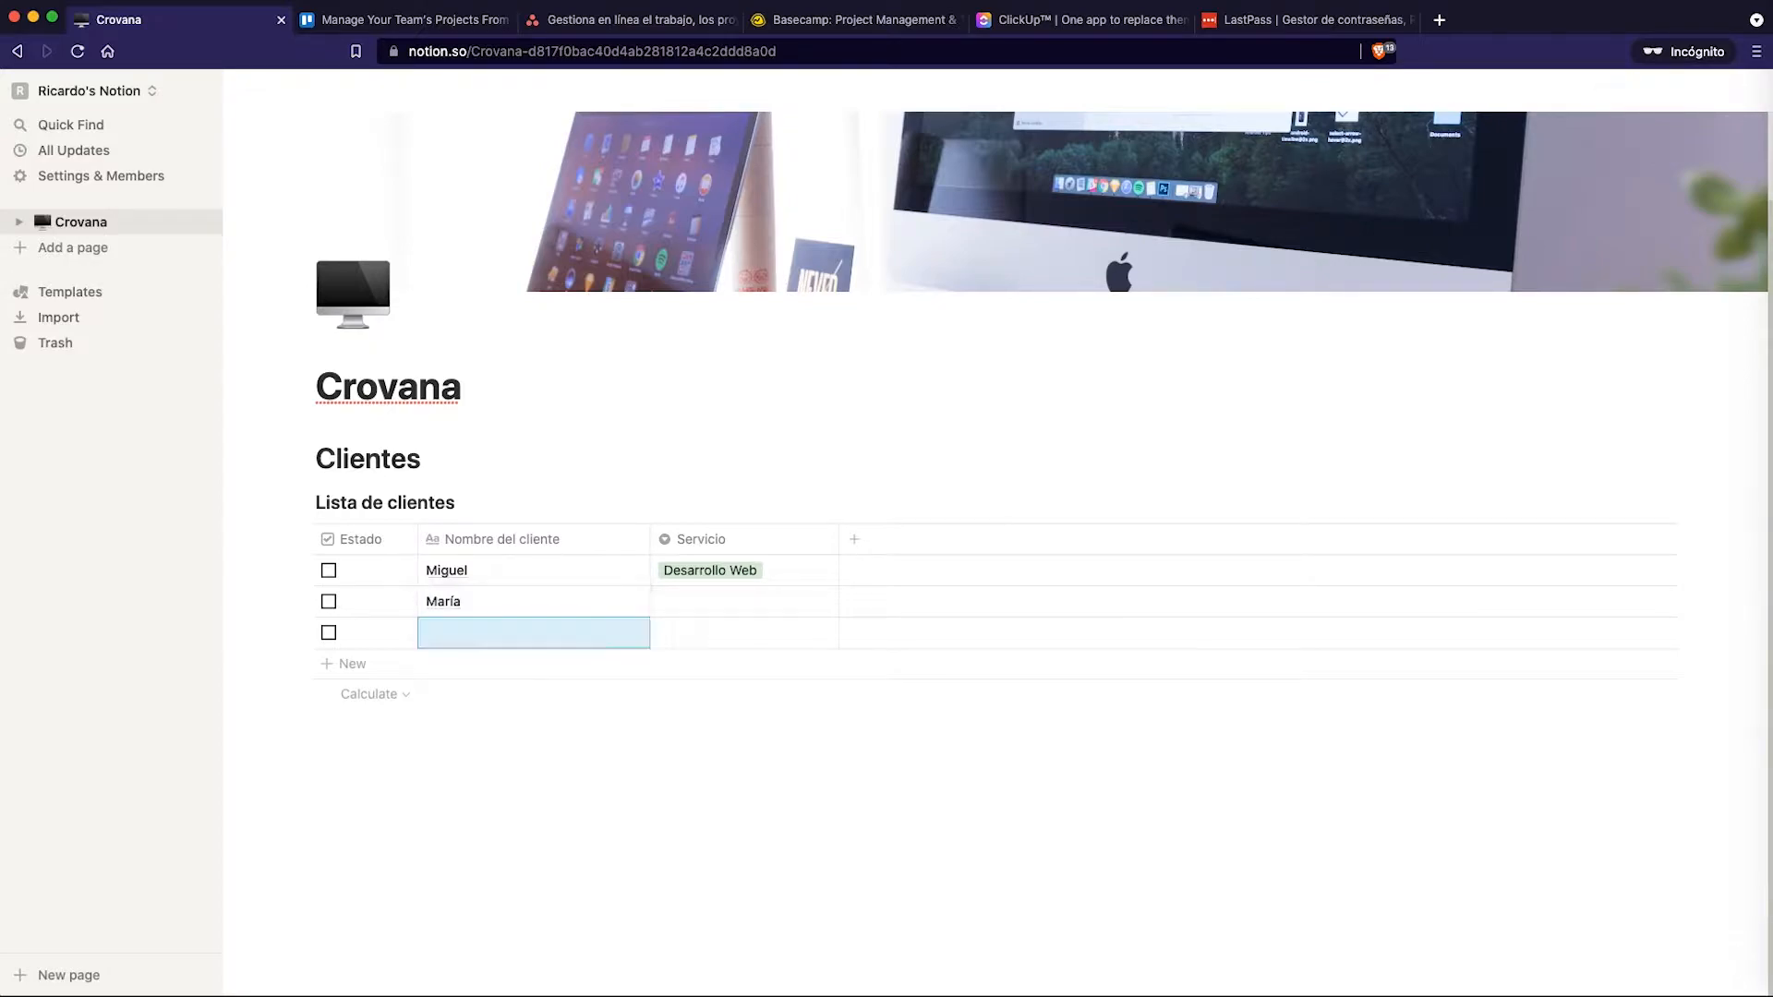
key("Tab")
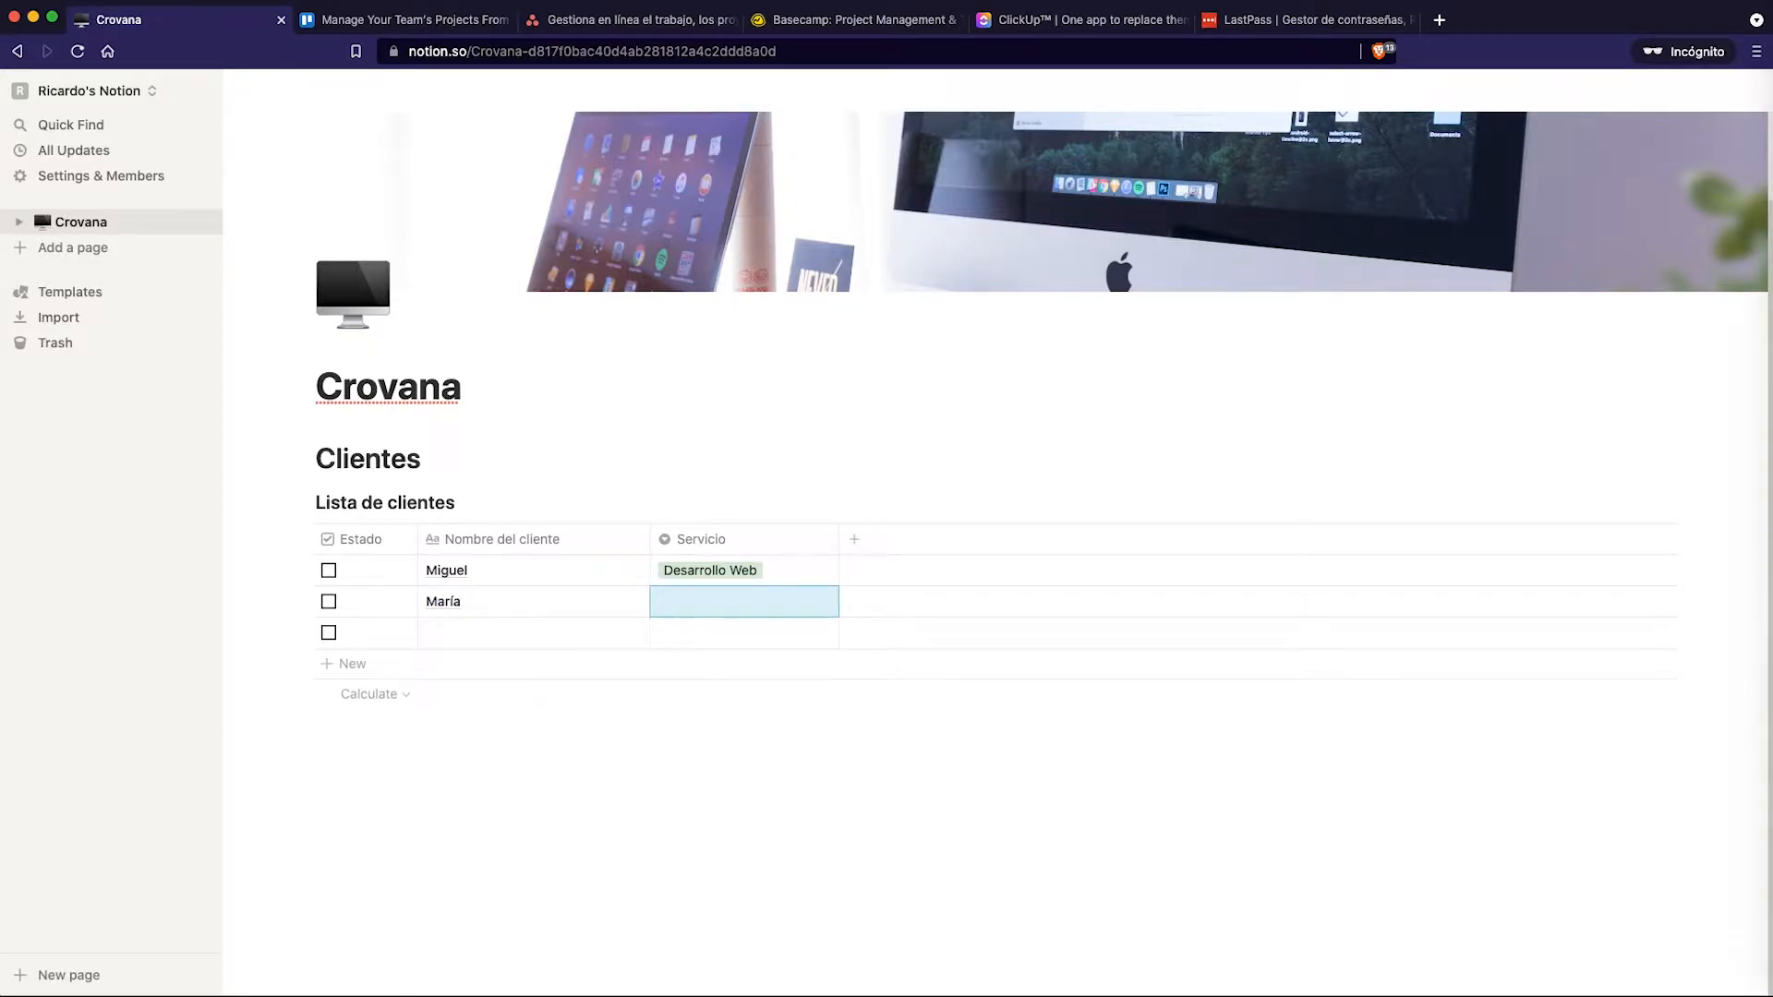
left_click(716, 610)
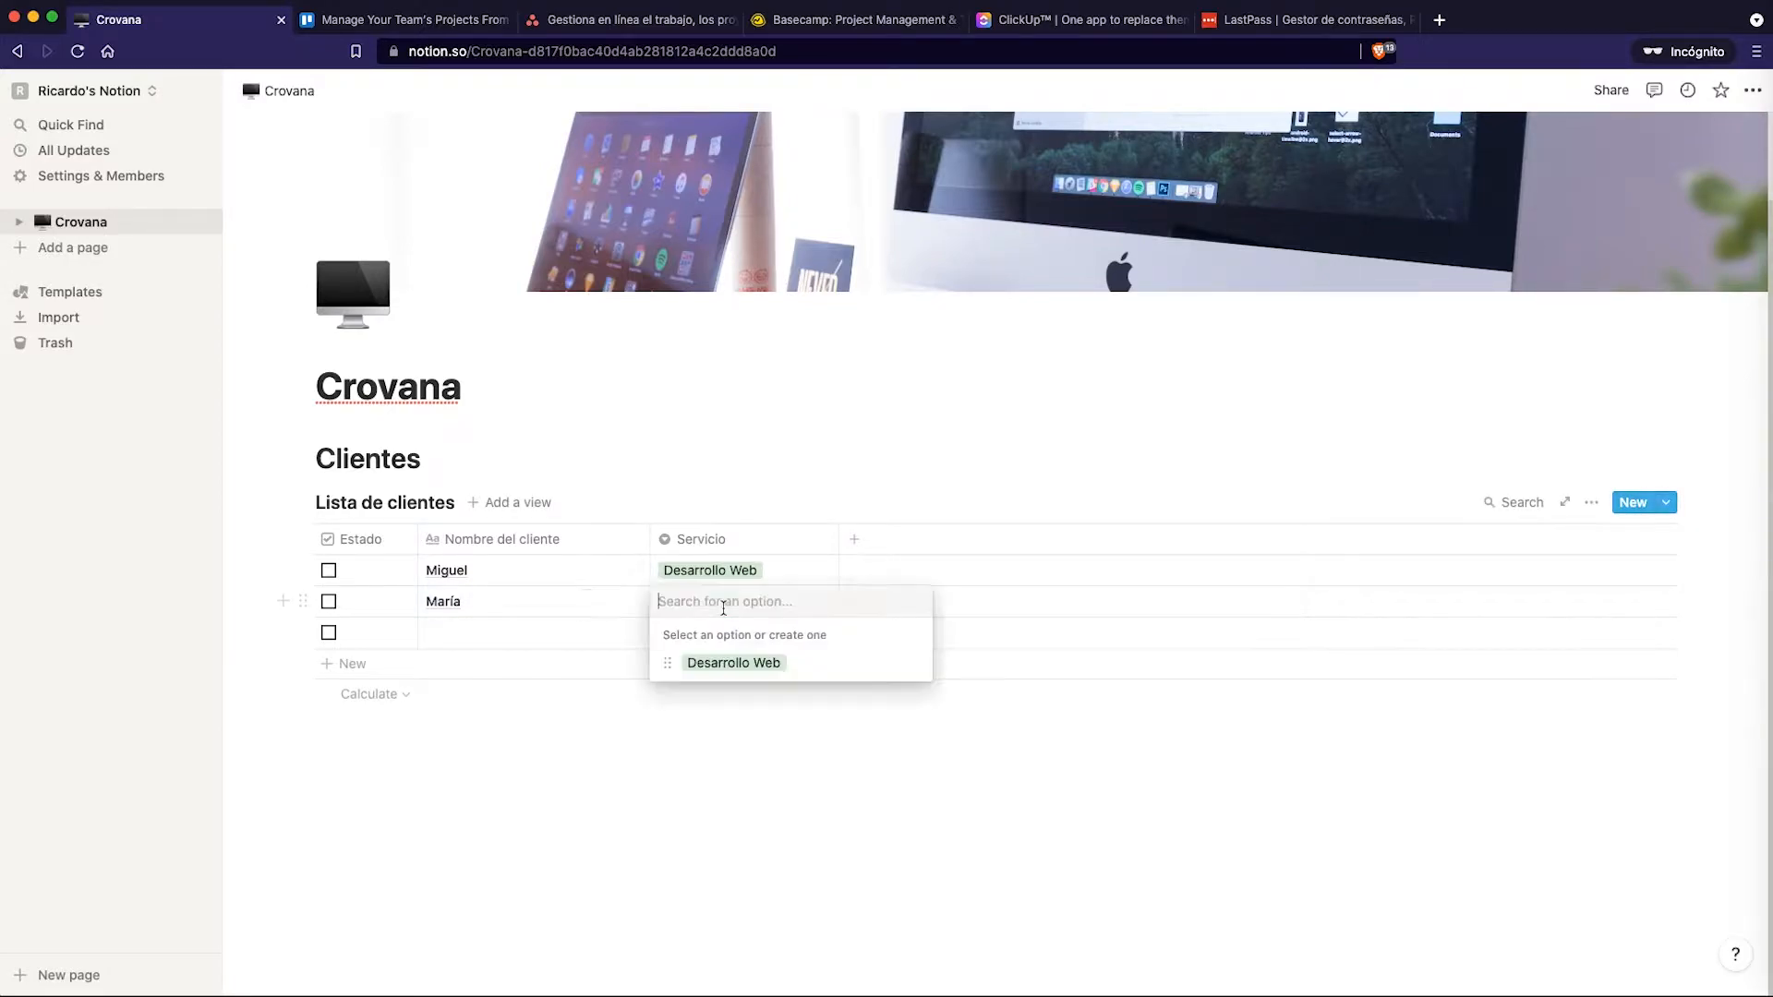
left_click(736, 665)
left_click(774, 602)
left_click(769, 602)
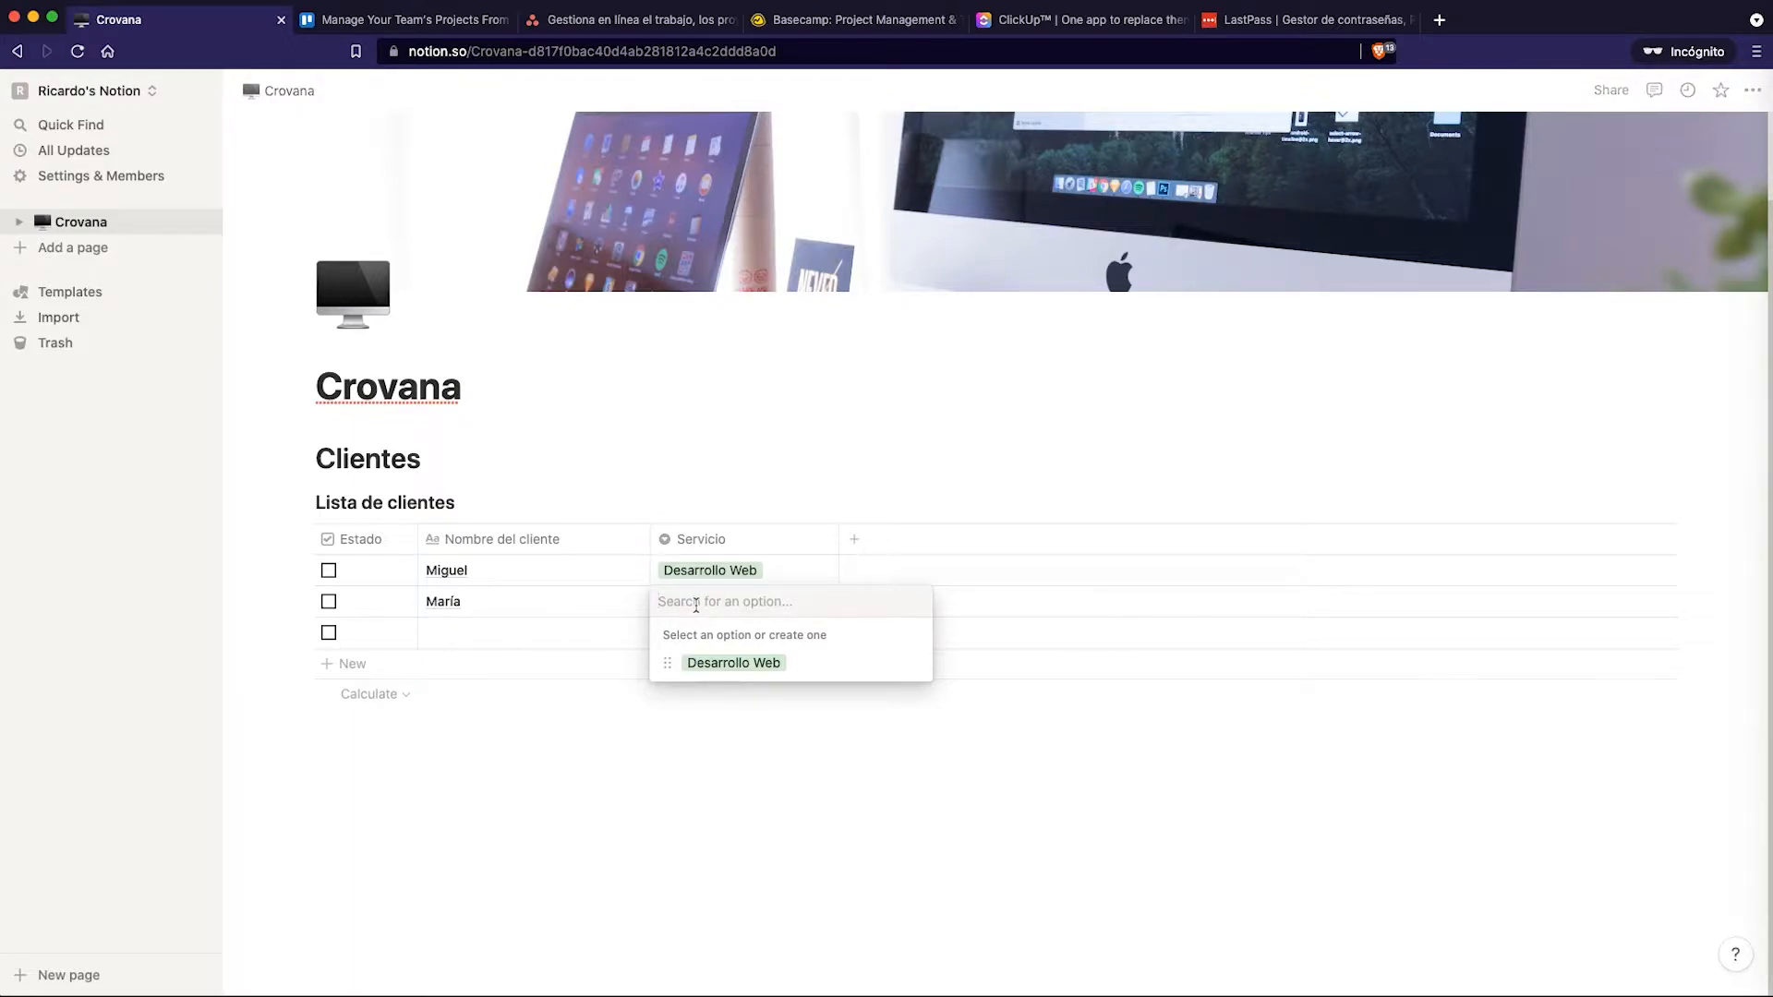
type("Diseño de logo")
key("Return")
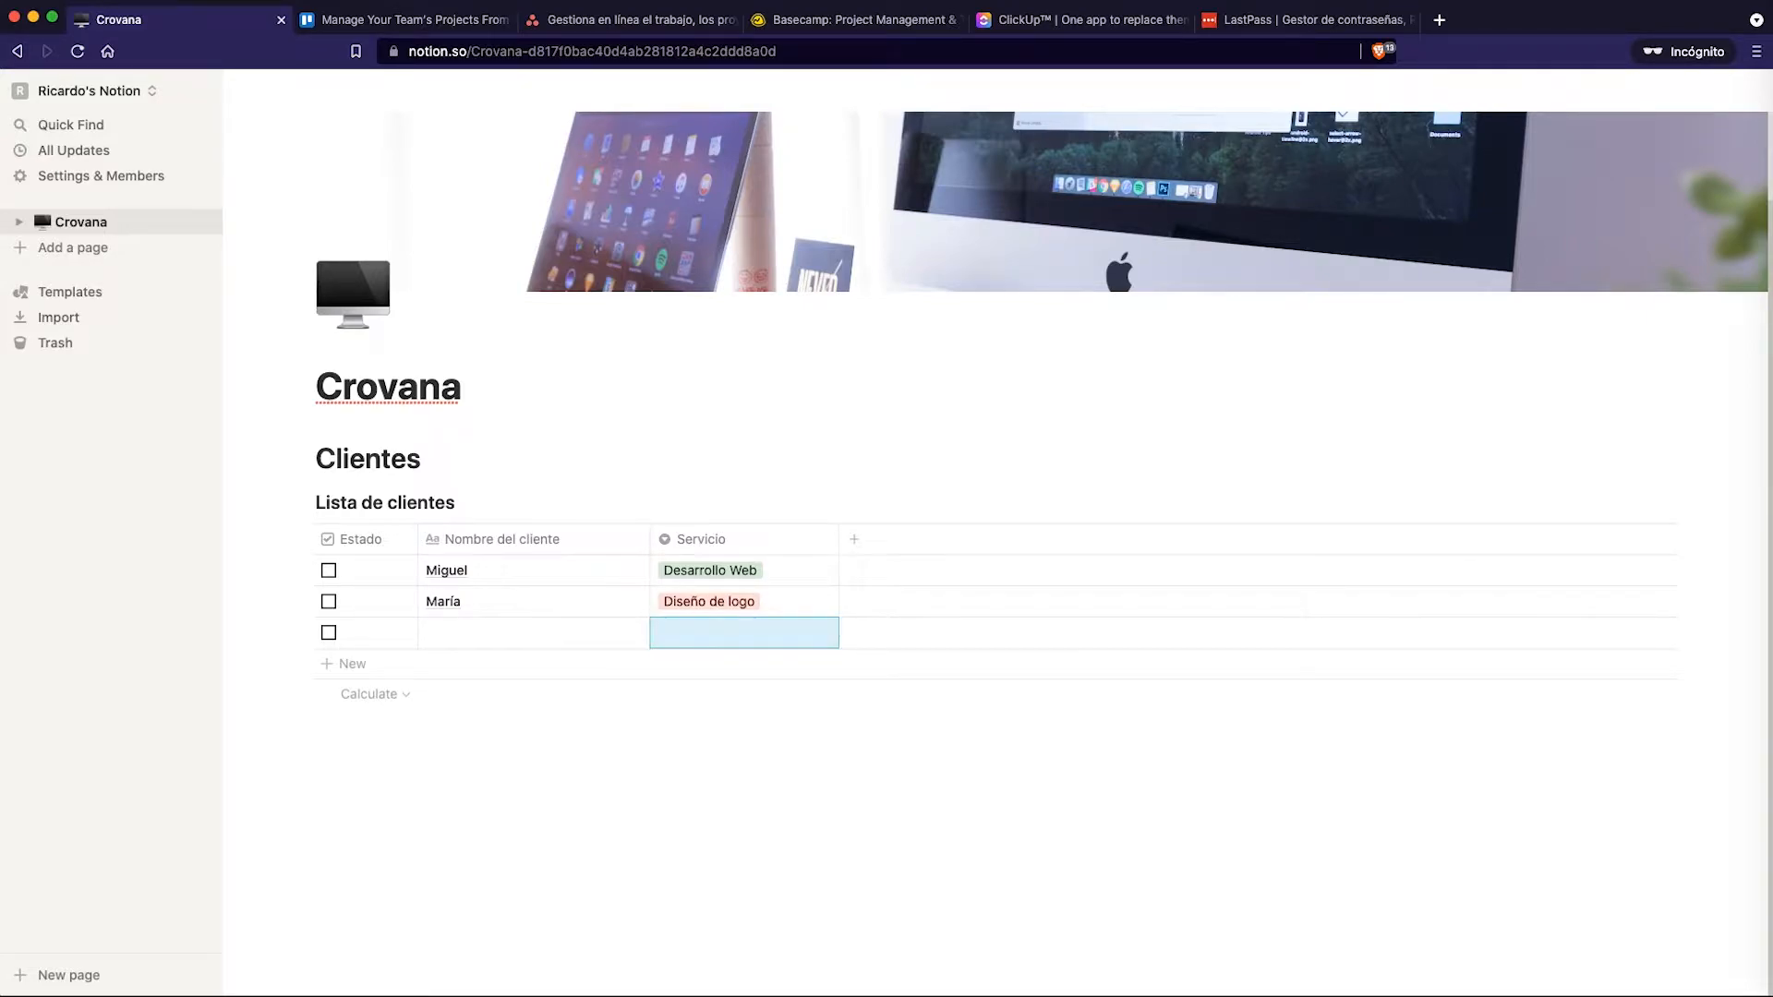
- Add a third client with a yellow 'Redes Sociales' service tag, then narrow the name column
left_click(507, 628)
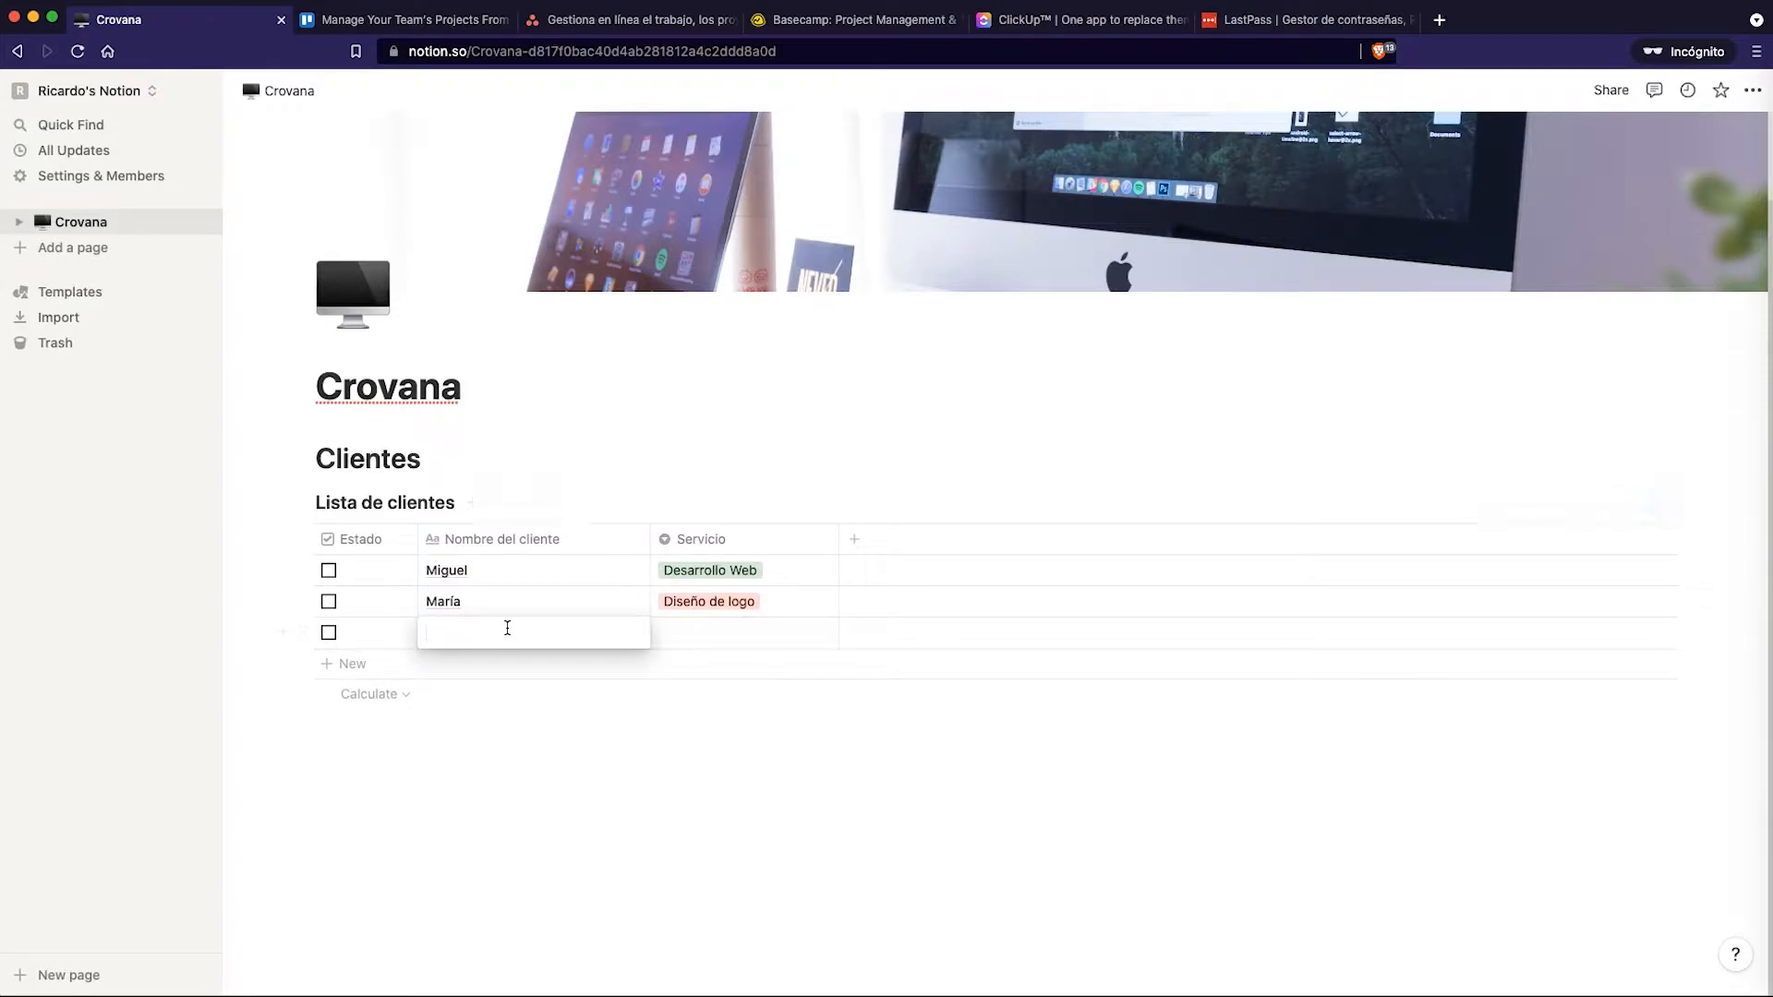
type("Carlos")
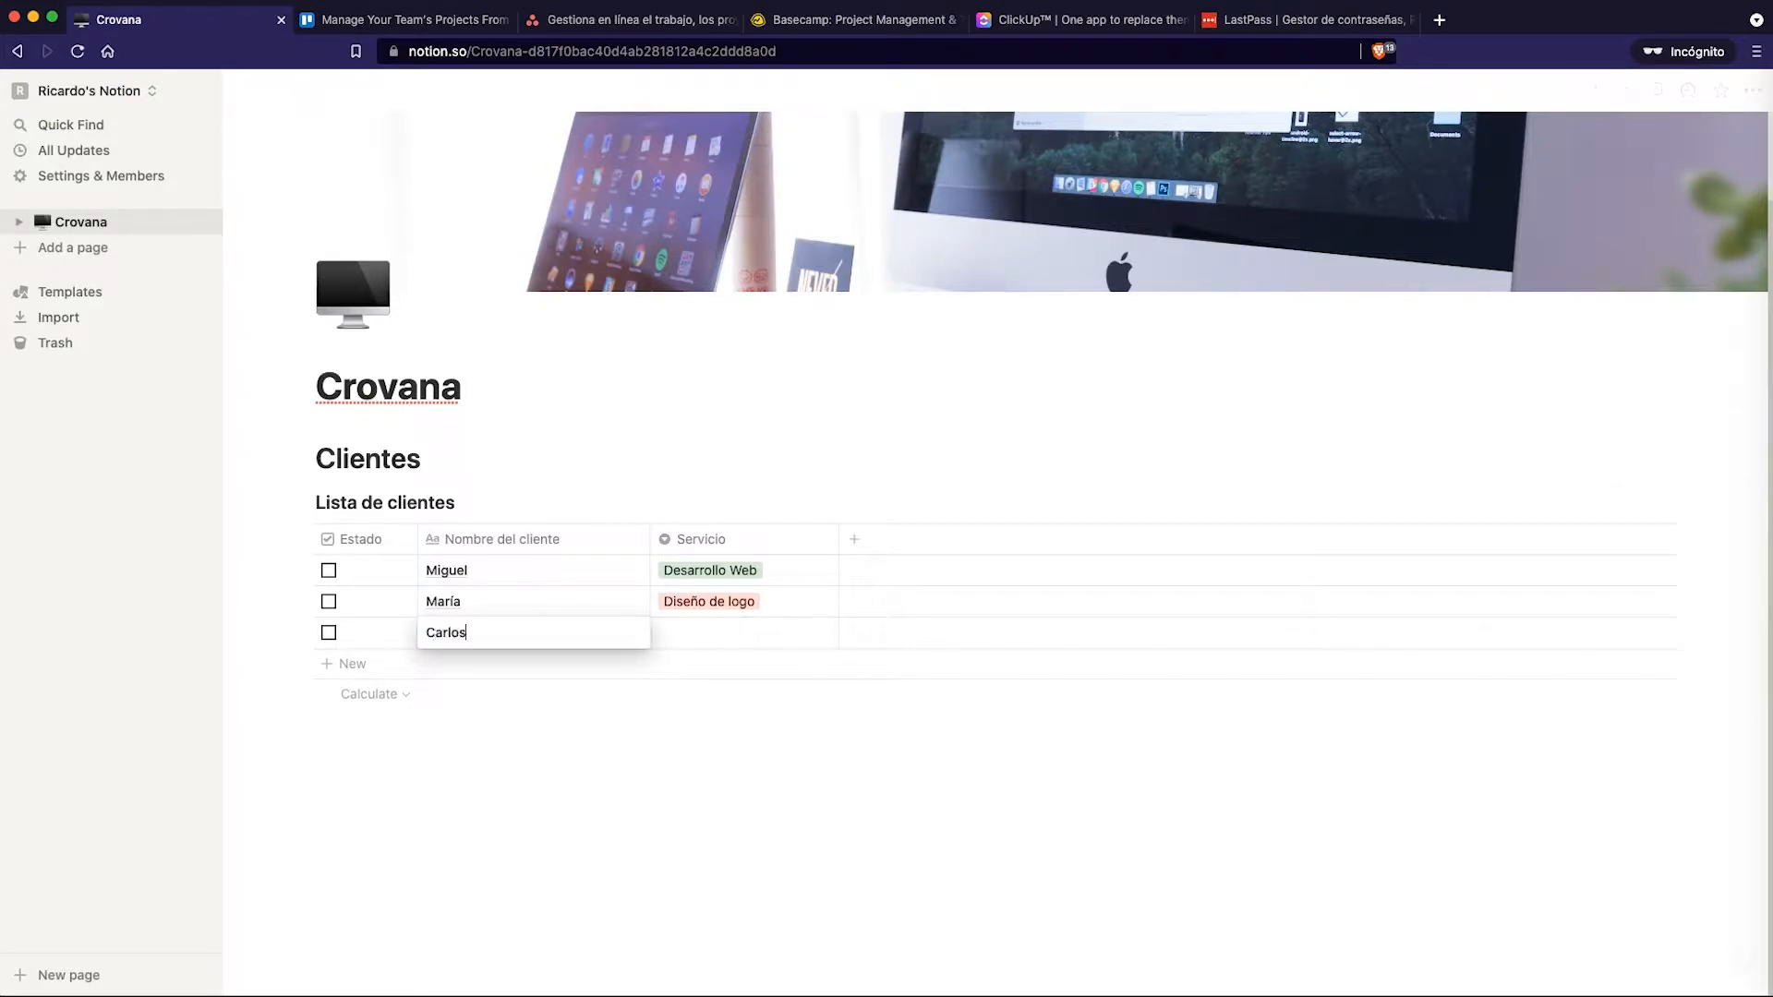
key("Tab")
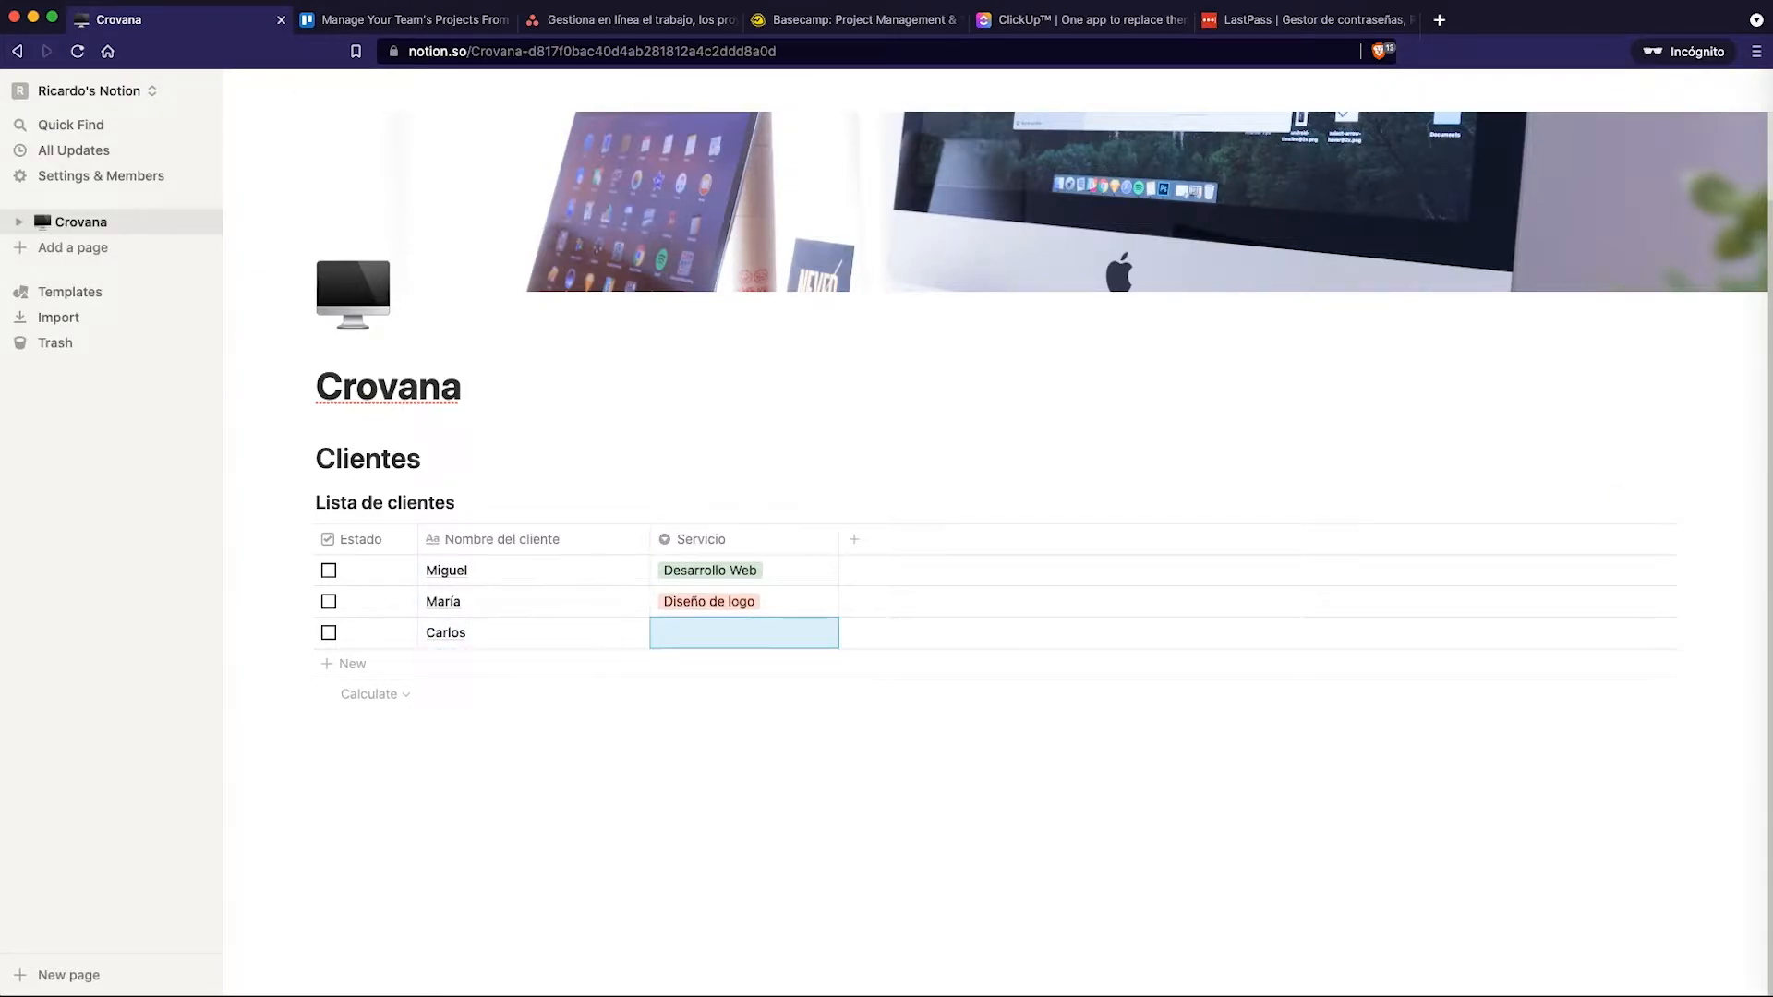
left_click(719, 634)
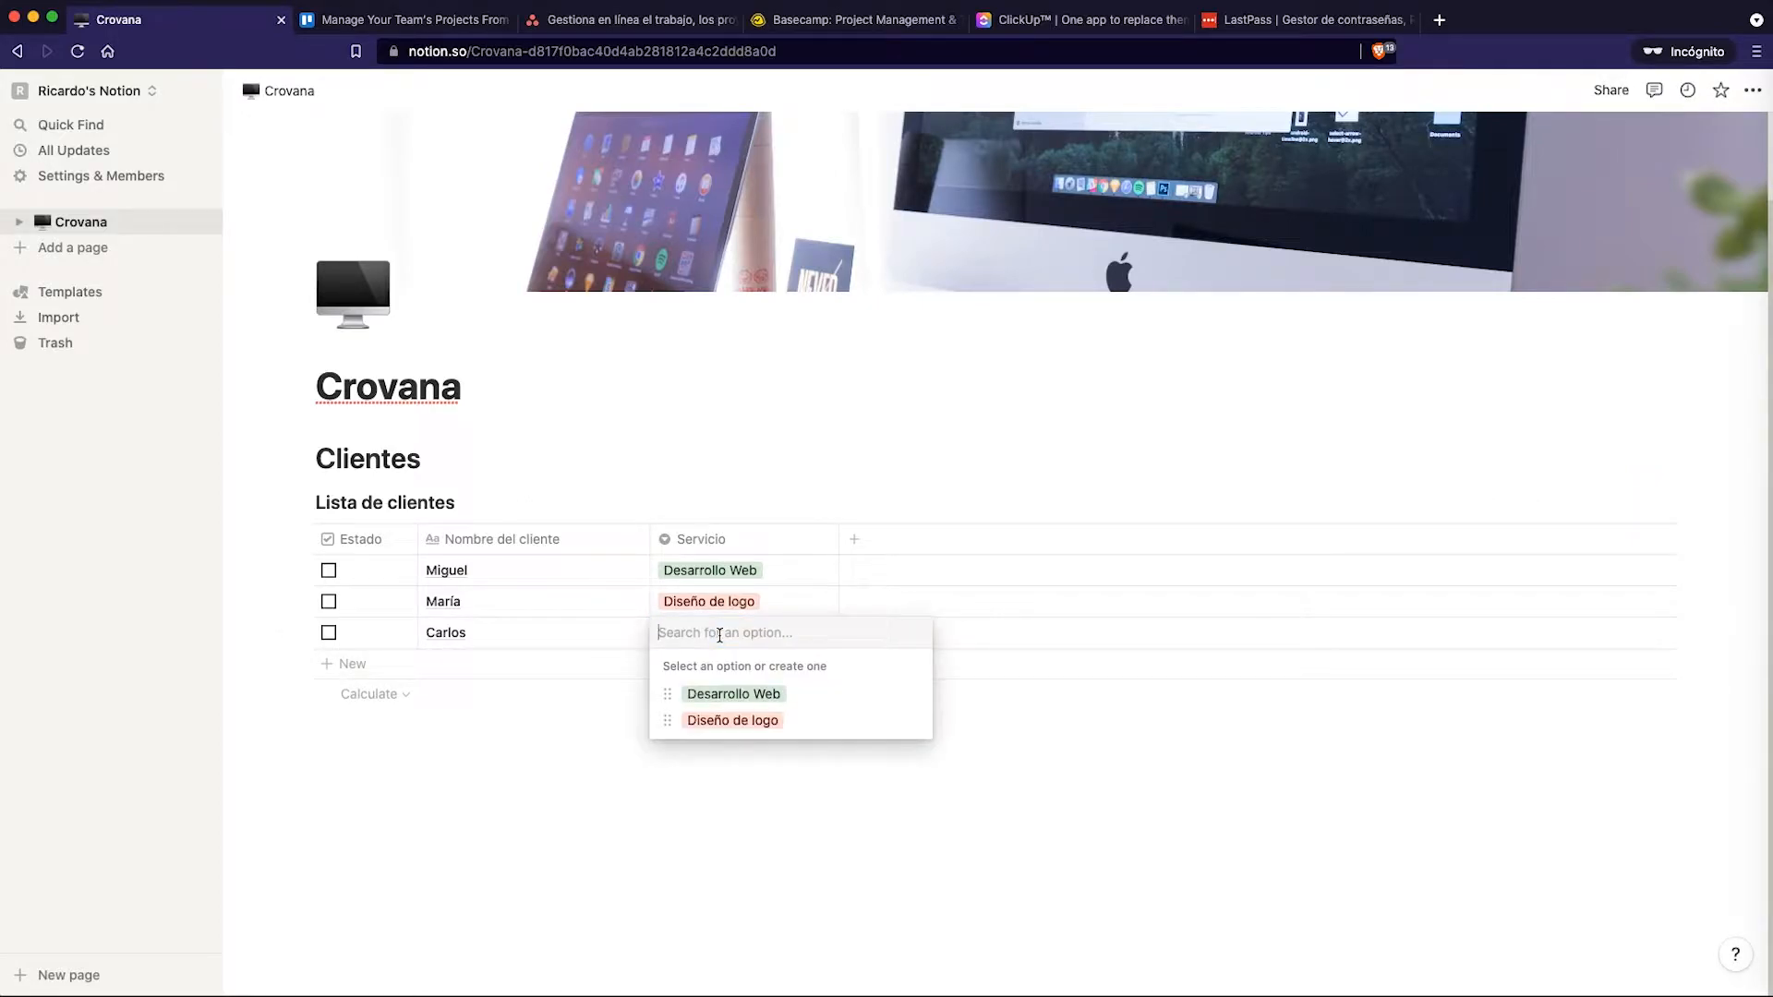
type("Redes Sociales")
key("Return")
left_click(758, 639)
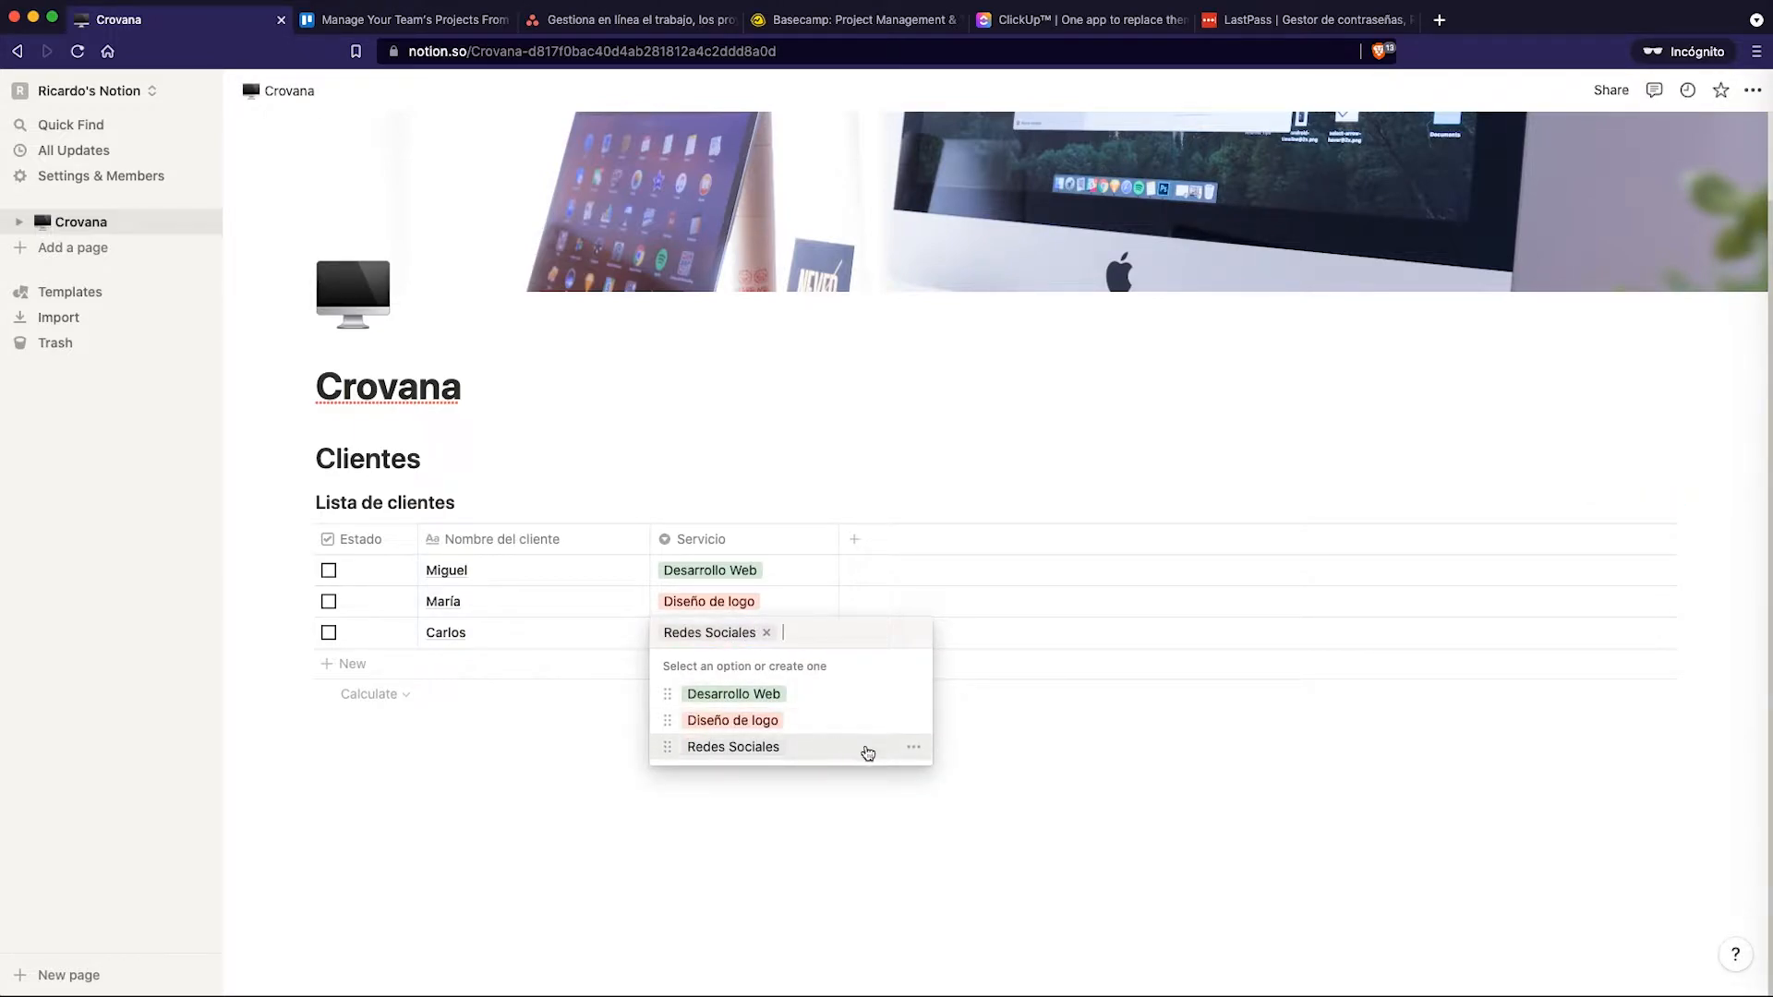
left_click(913, 746)
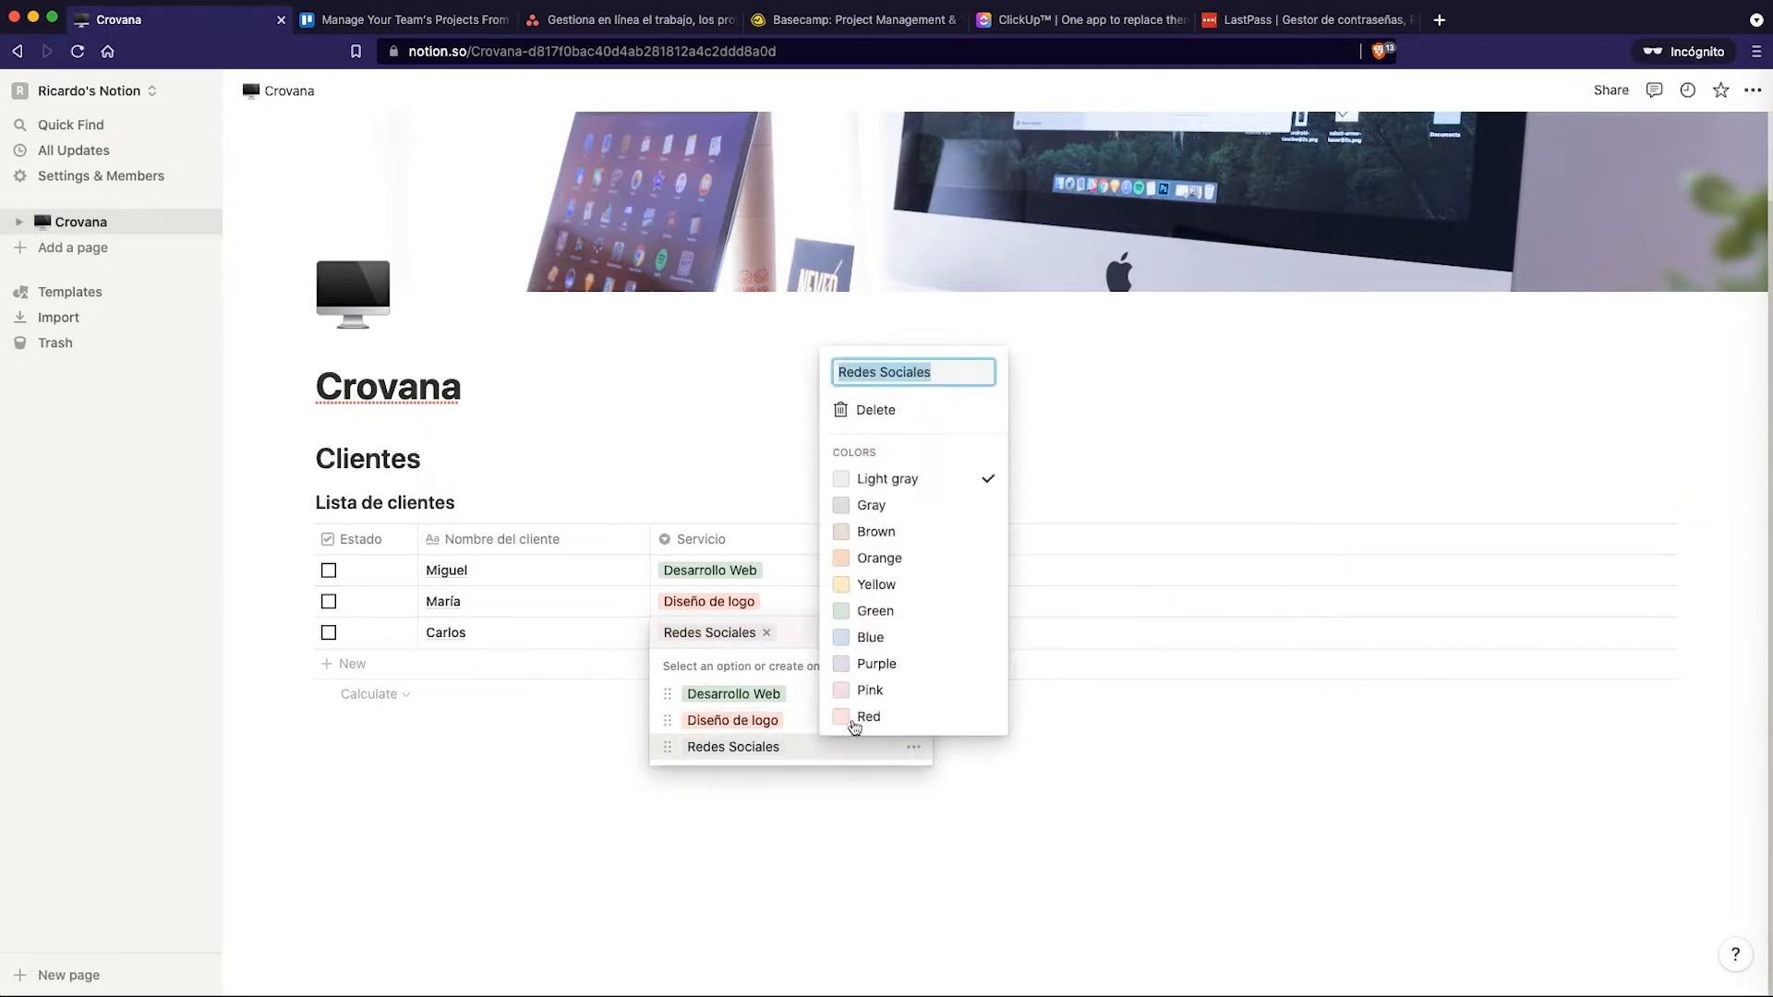
left_click(901, 584)
left_click(935, 711)
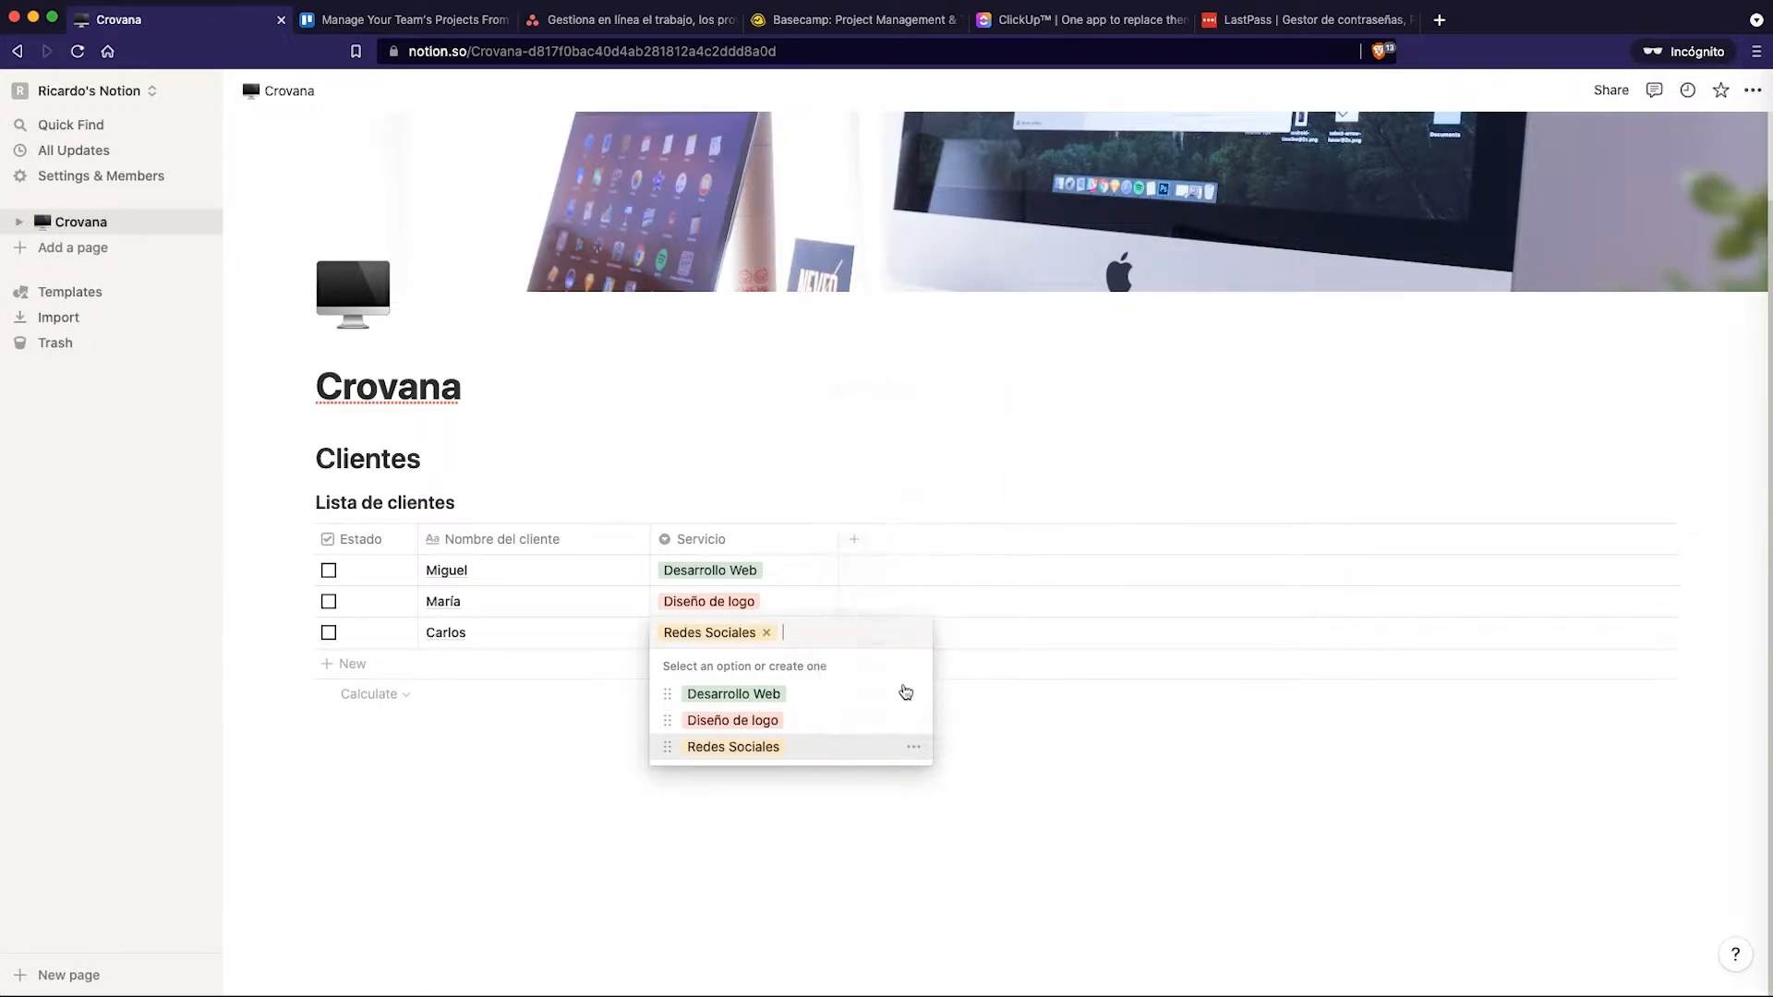
left_click(859, 581)
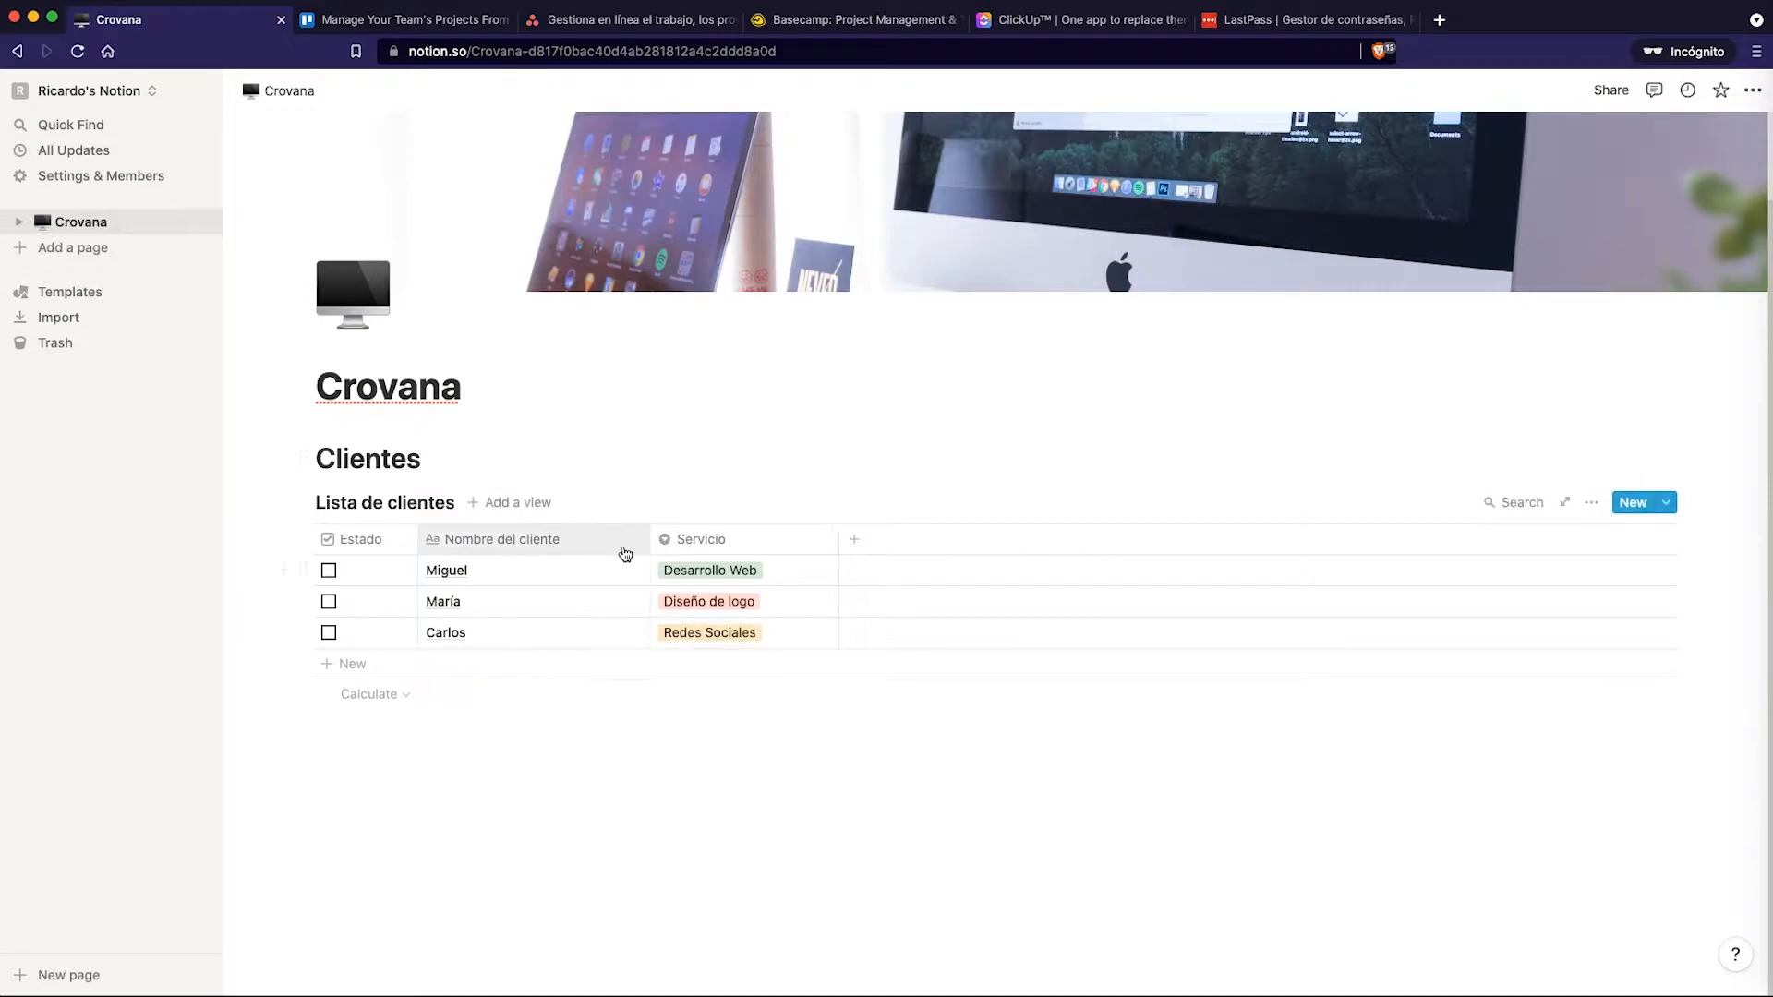
left_click_drag(650, 543, 611, 541)
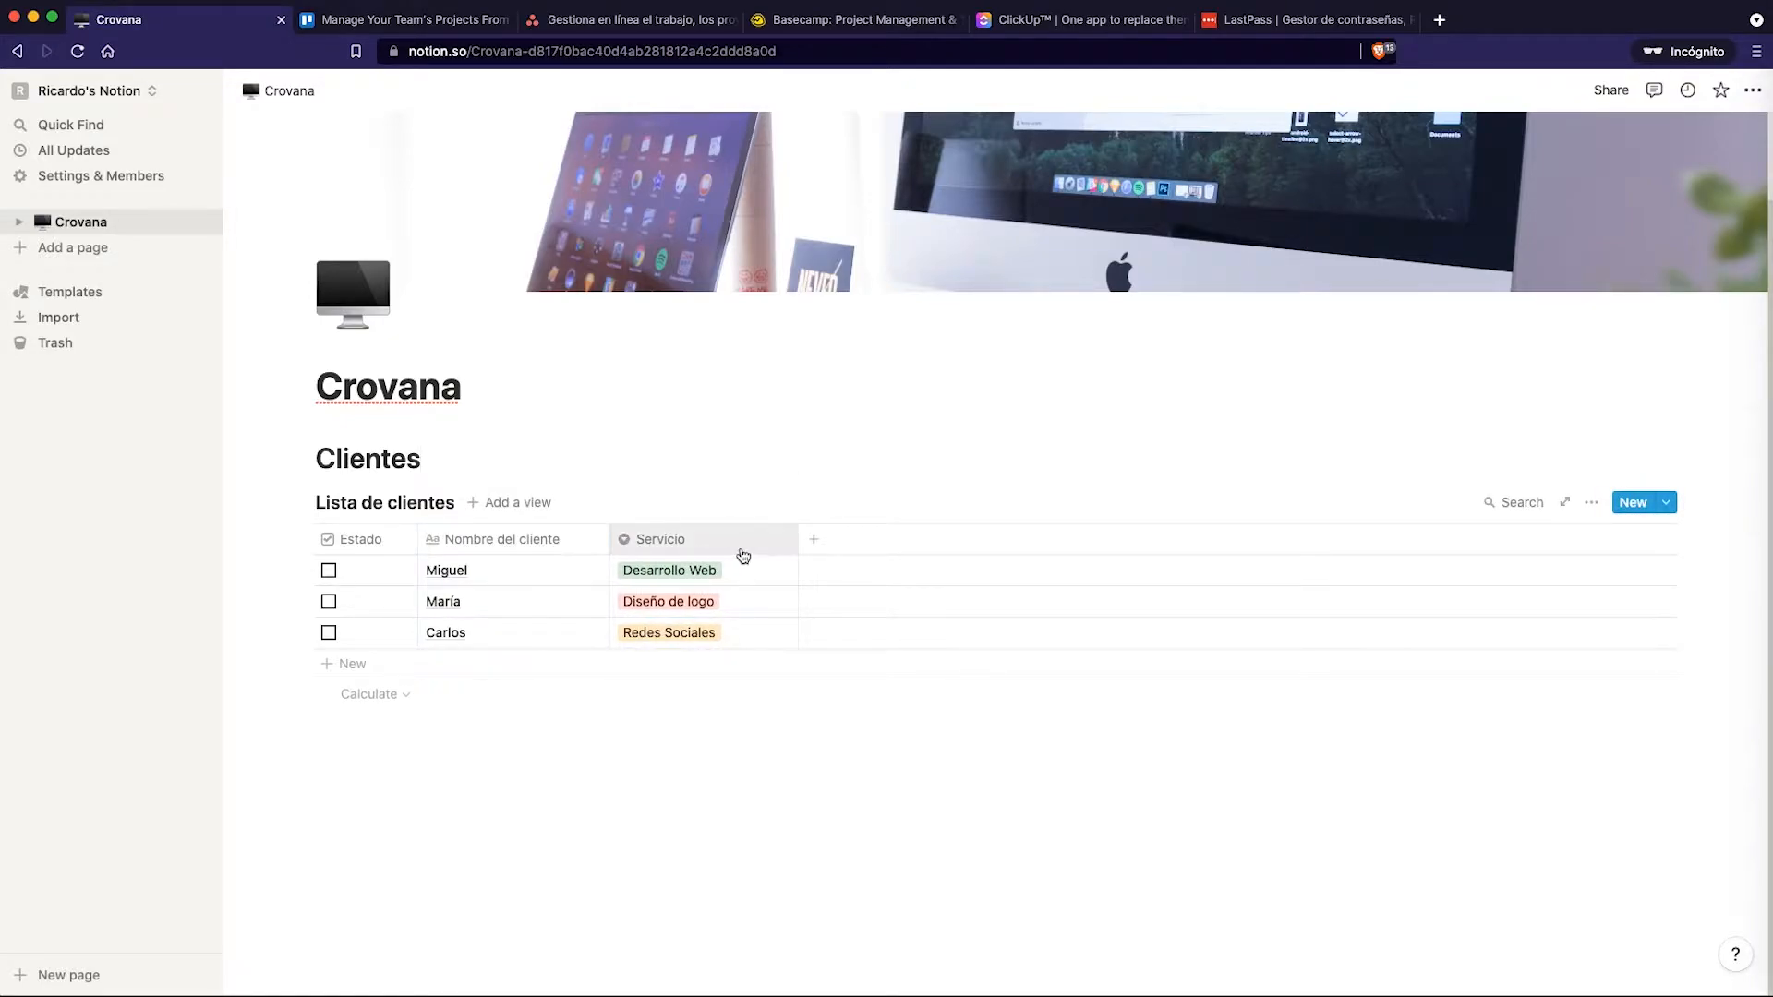
- Add a 'Fecha de inicio' column to the client table and set its type to Date
left_click(814, 543)
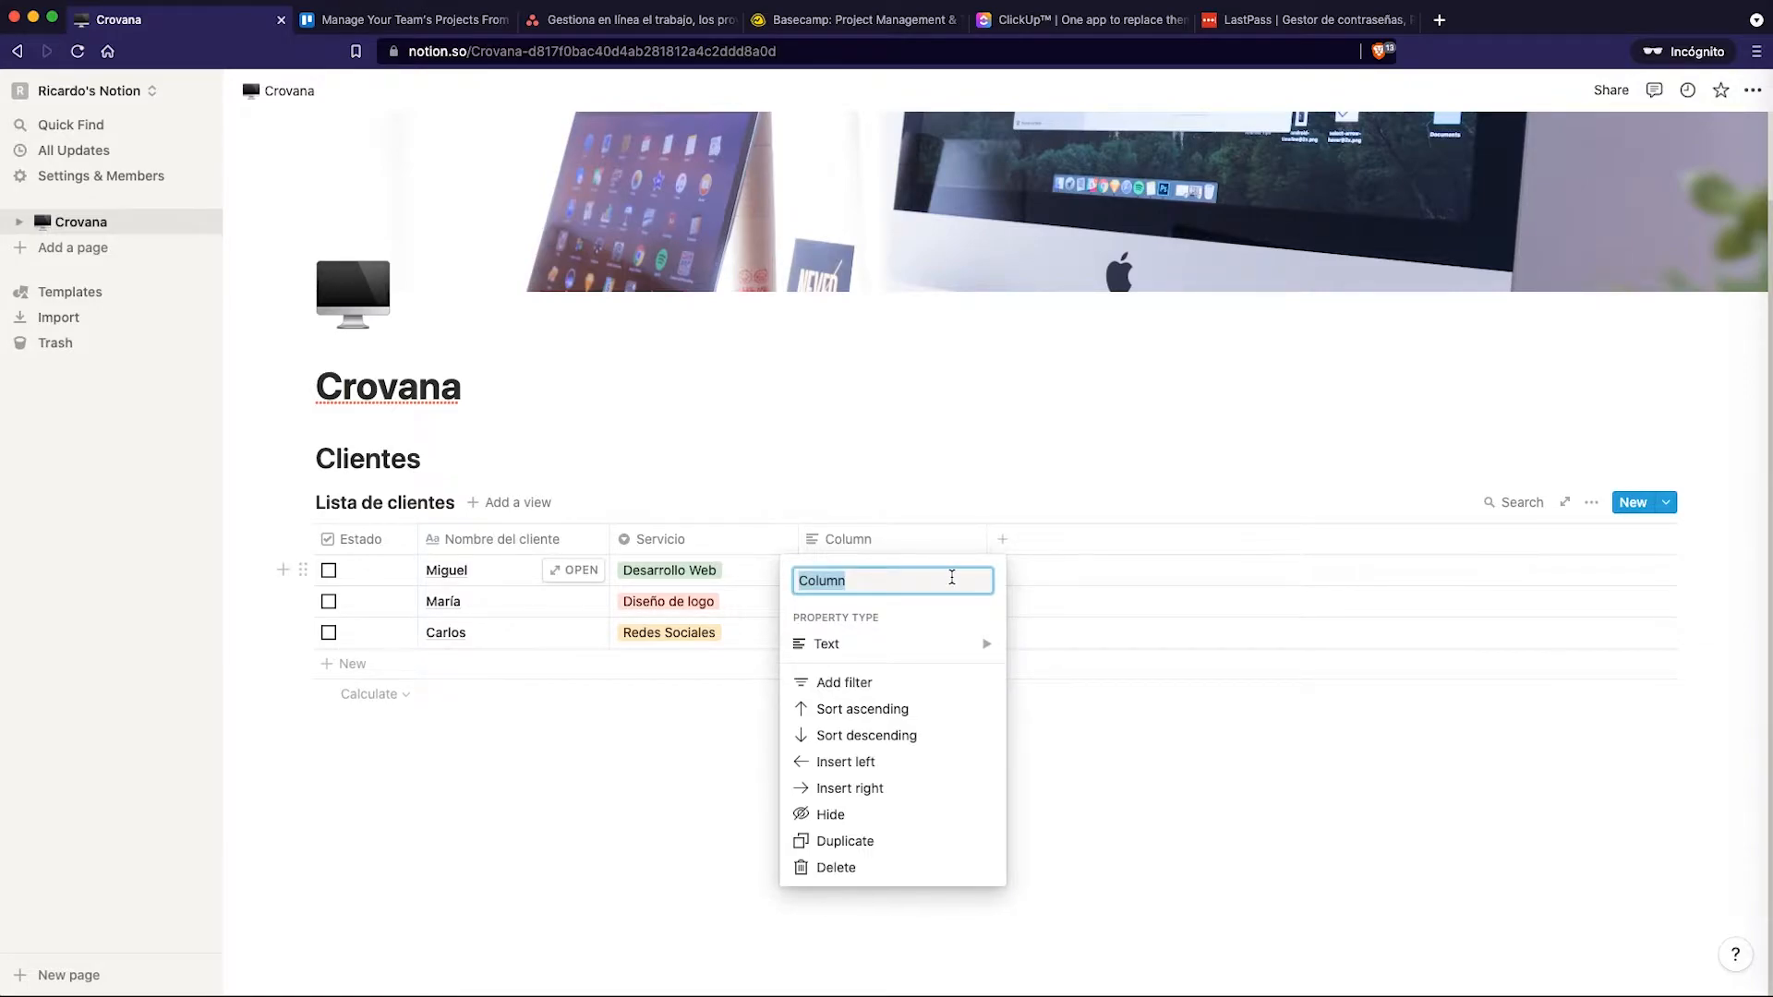
type("Fhec")
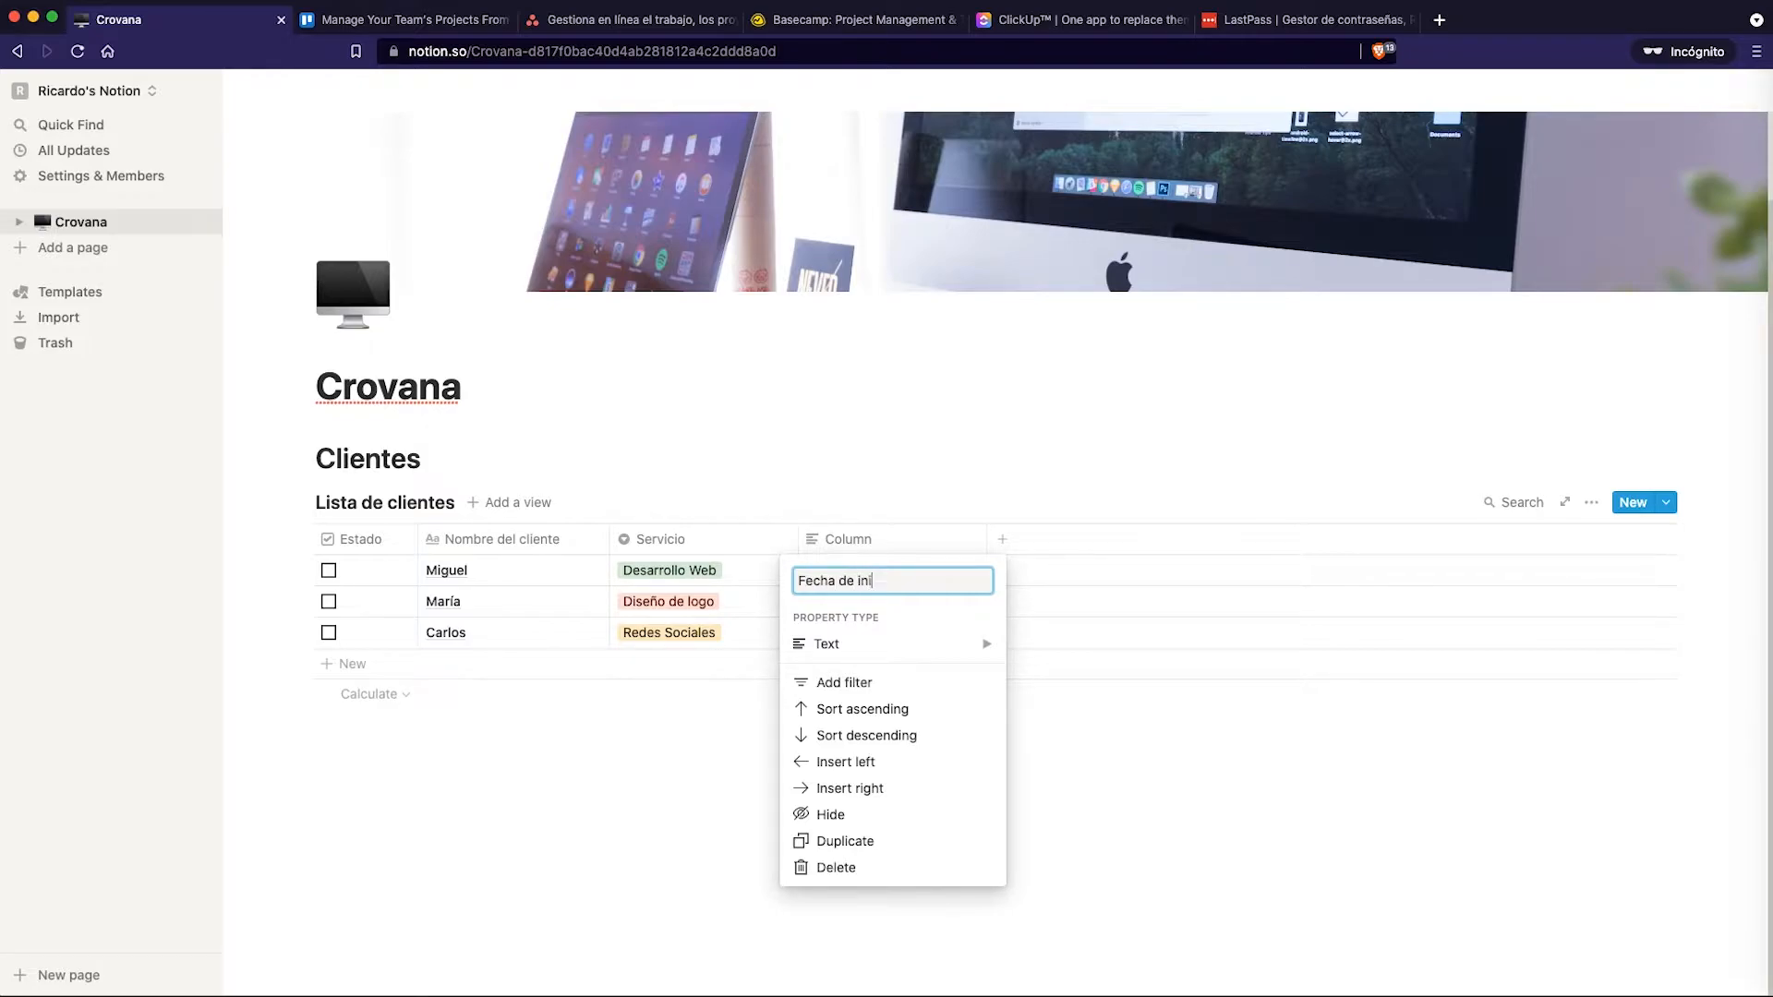
key("Return")
left_click(880, 537)
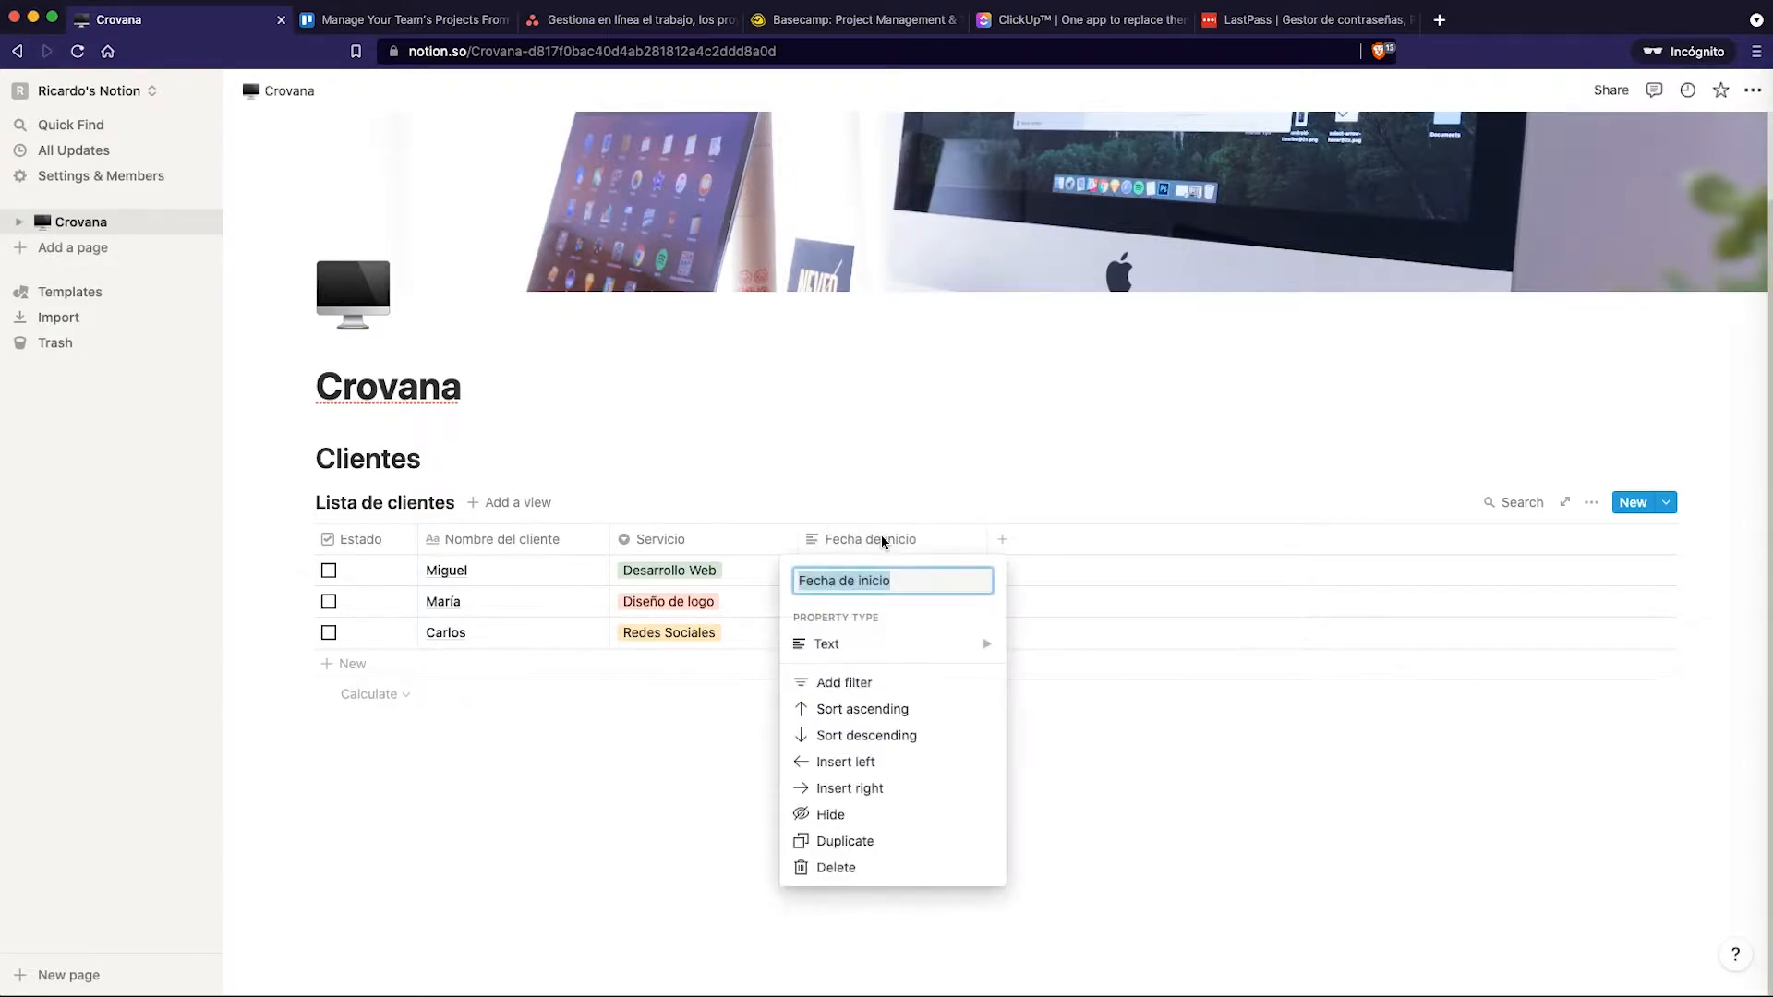
mouse_move(877, 645)
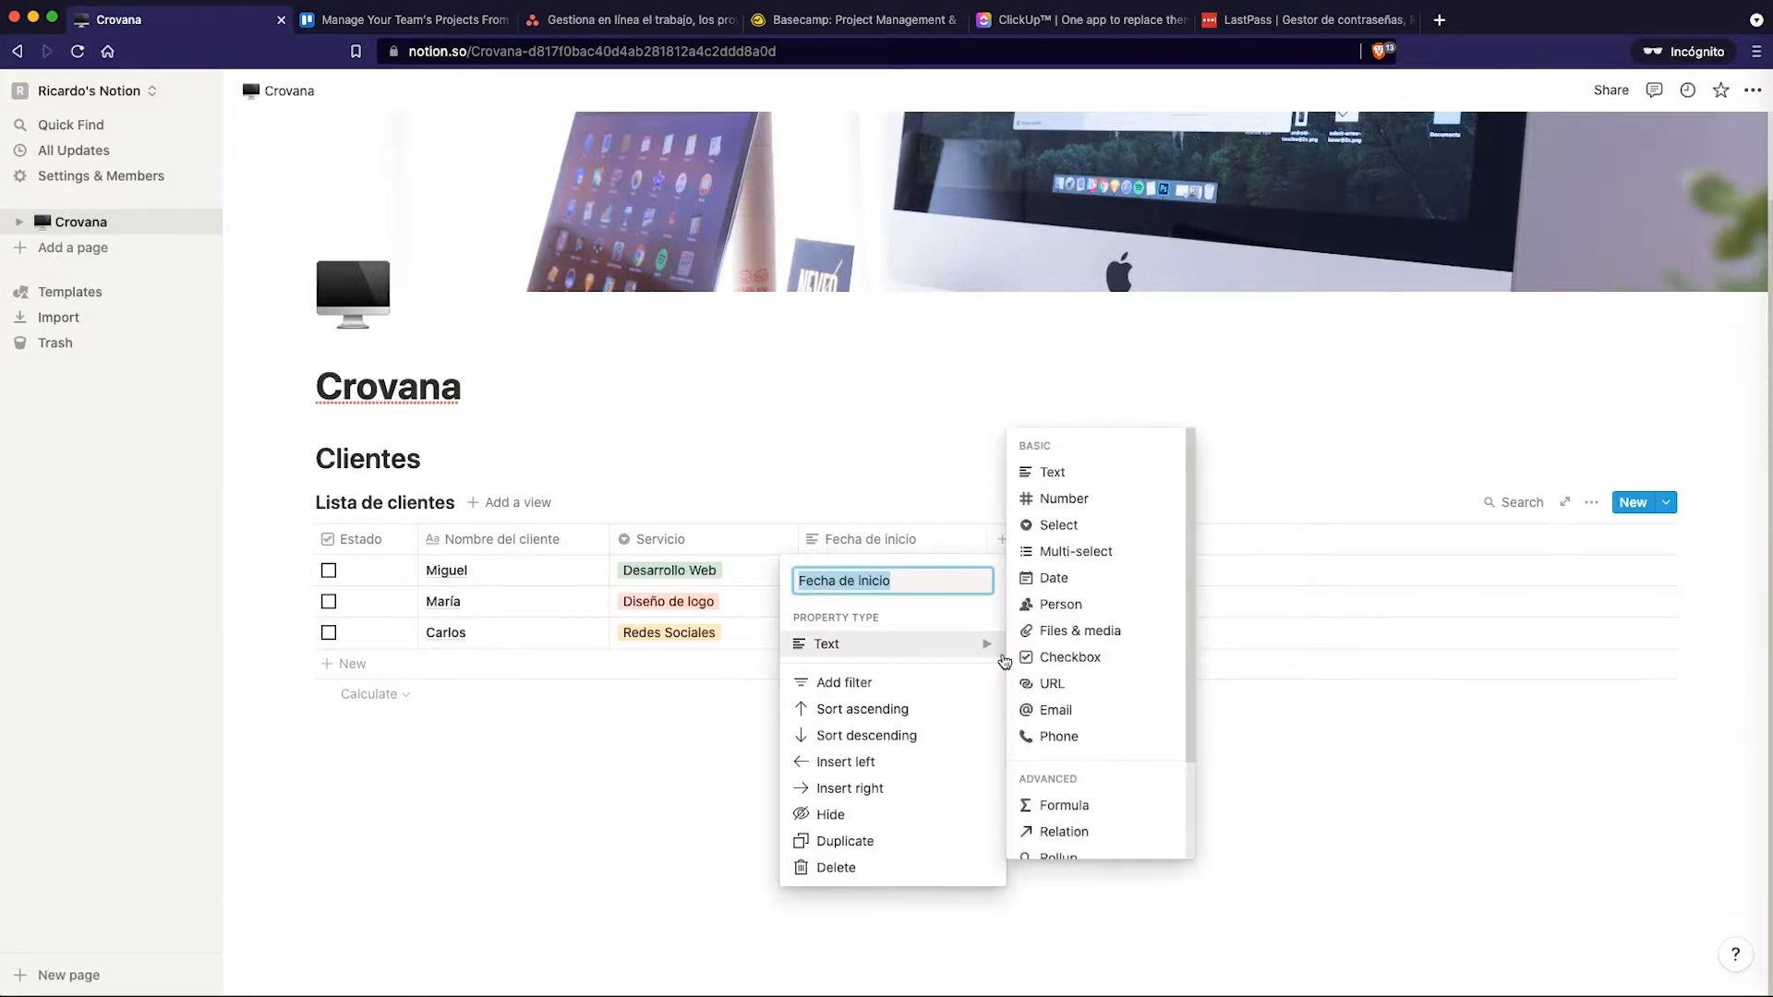
left_click(1071, 577)
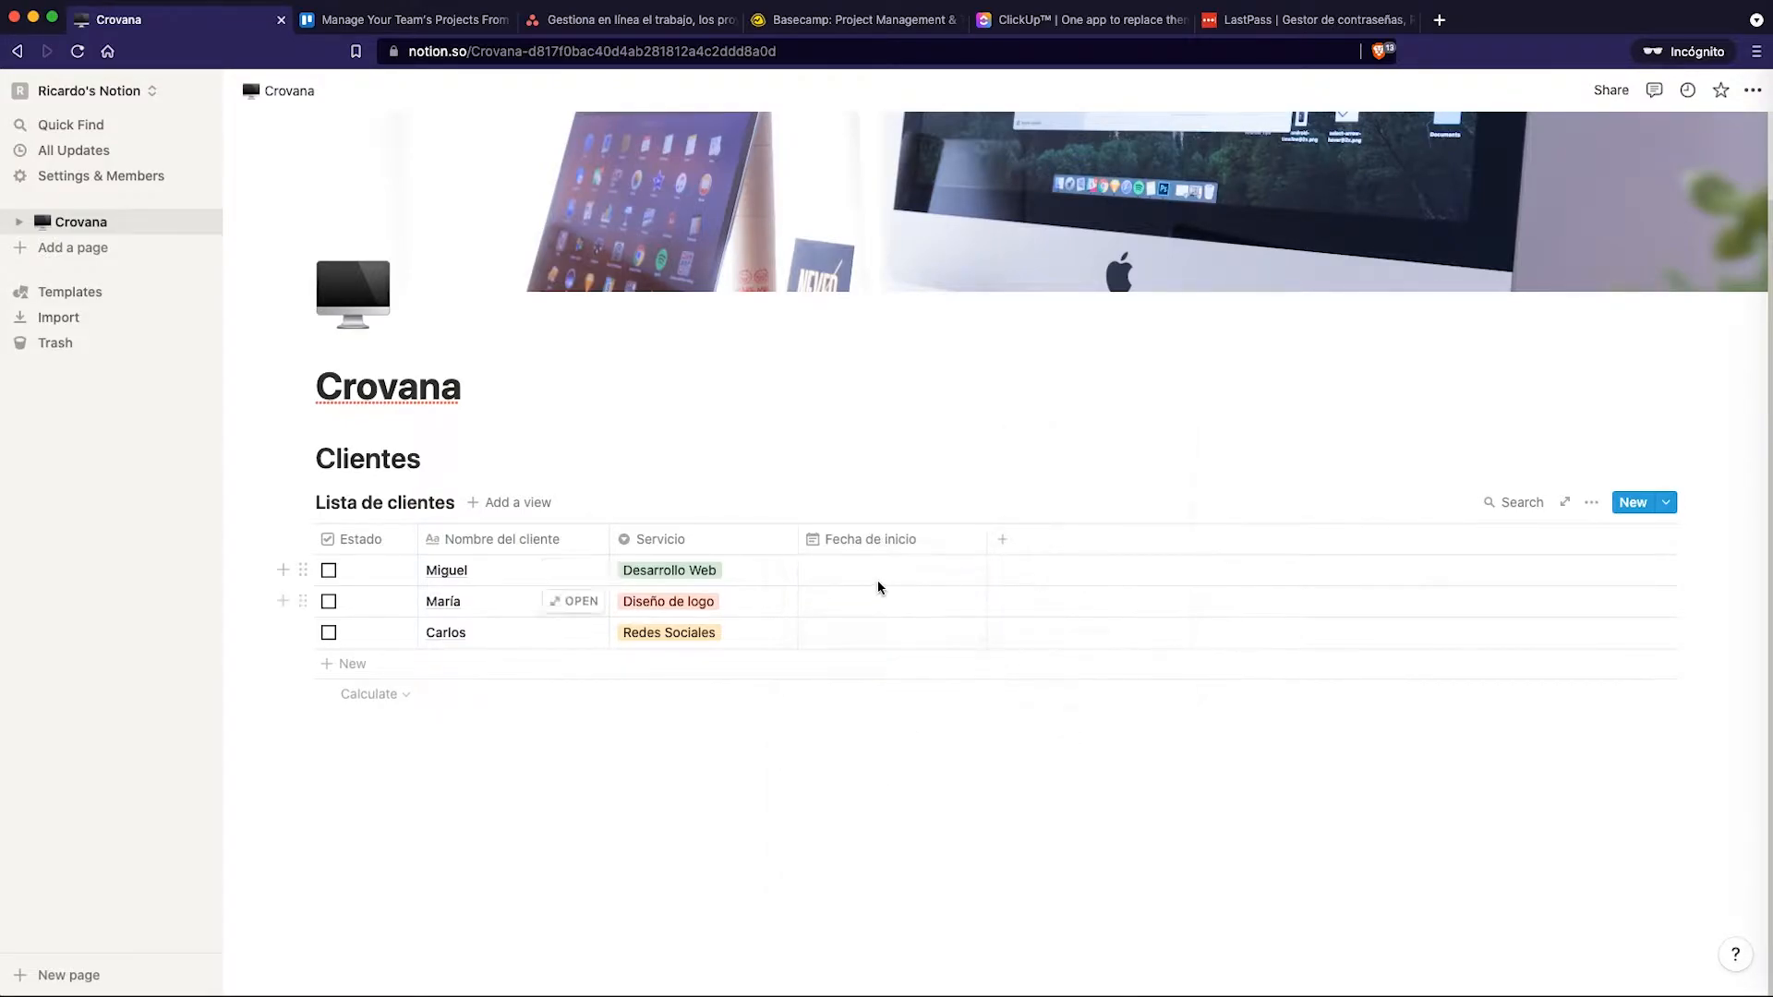
- Set the first client's start date to November 1, 2021 and the second's to October 25, 2021
left_click(868, 578)
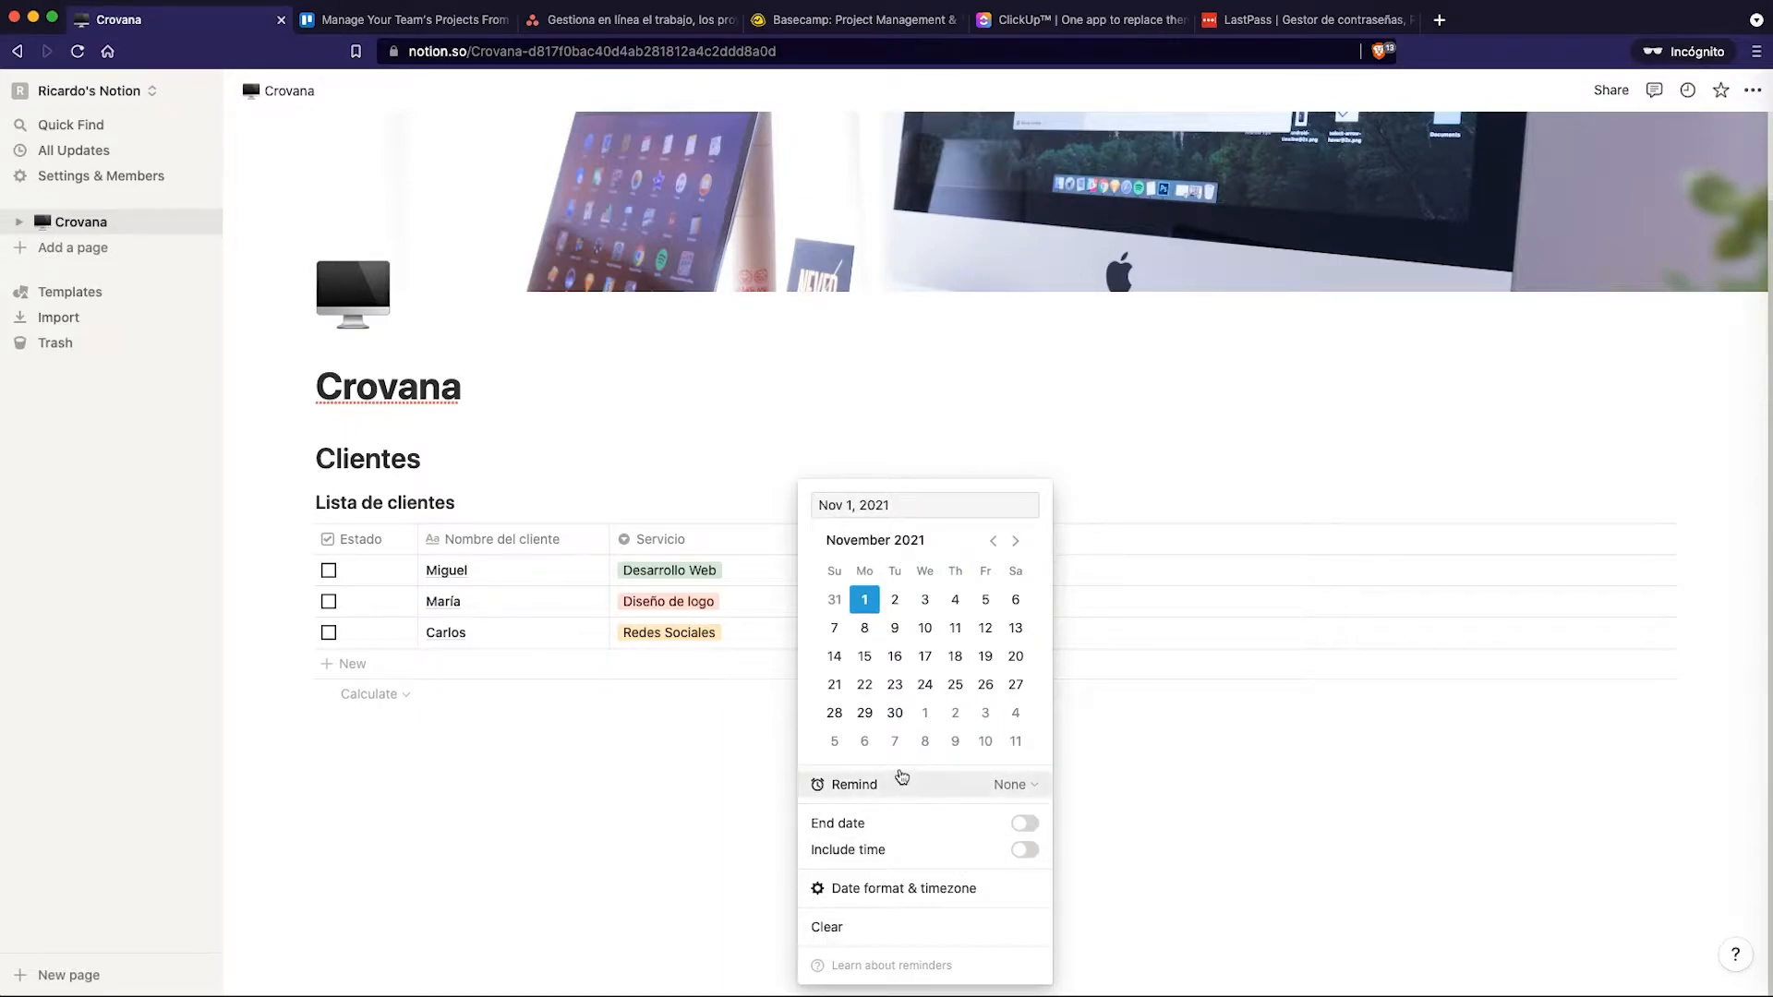
left_click(720, 744)
left_click(872, 616)
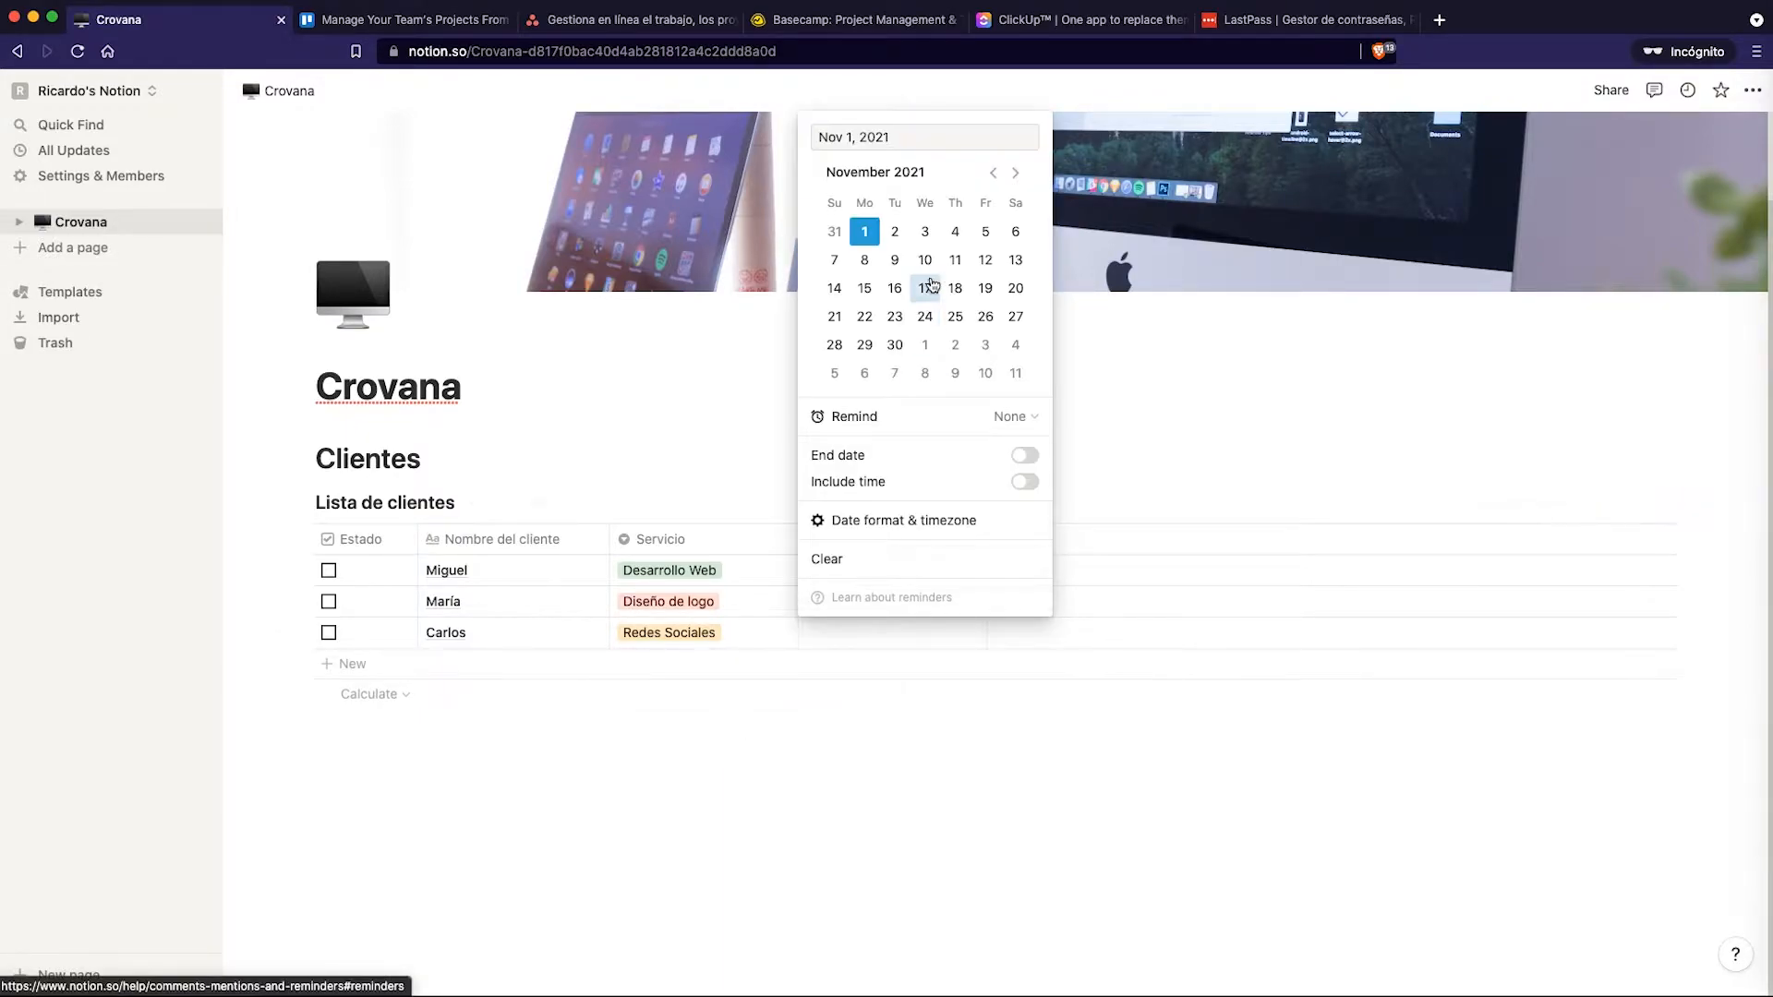
left_click(993, 174)
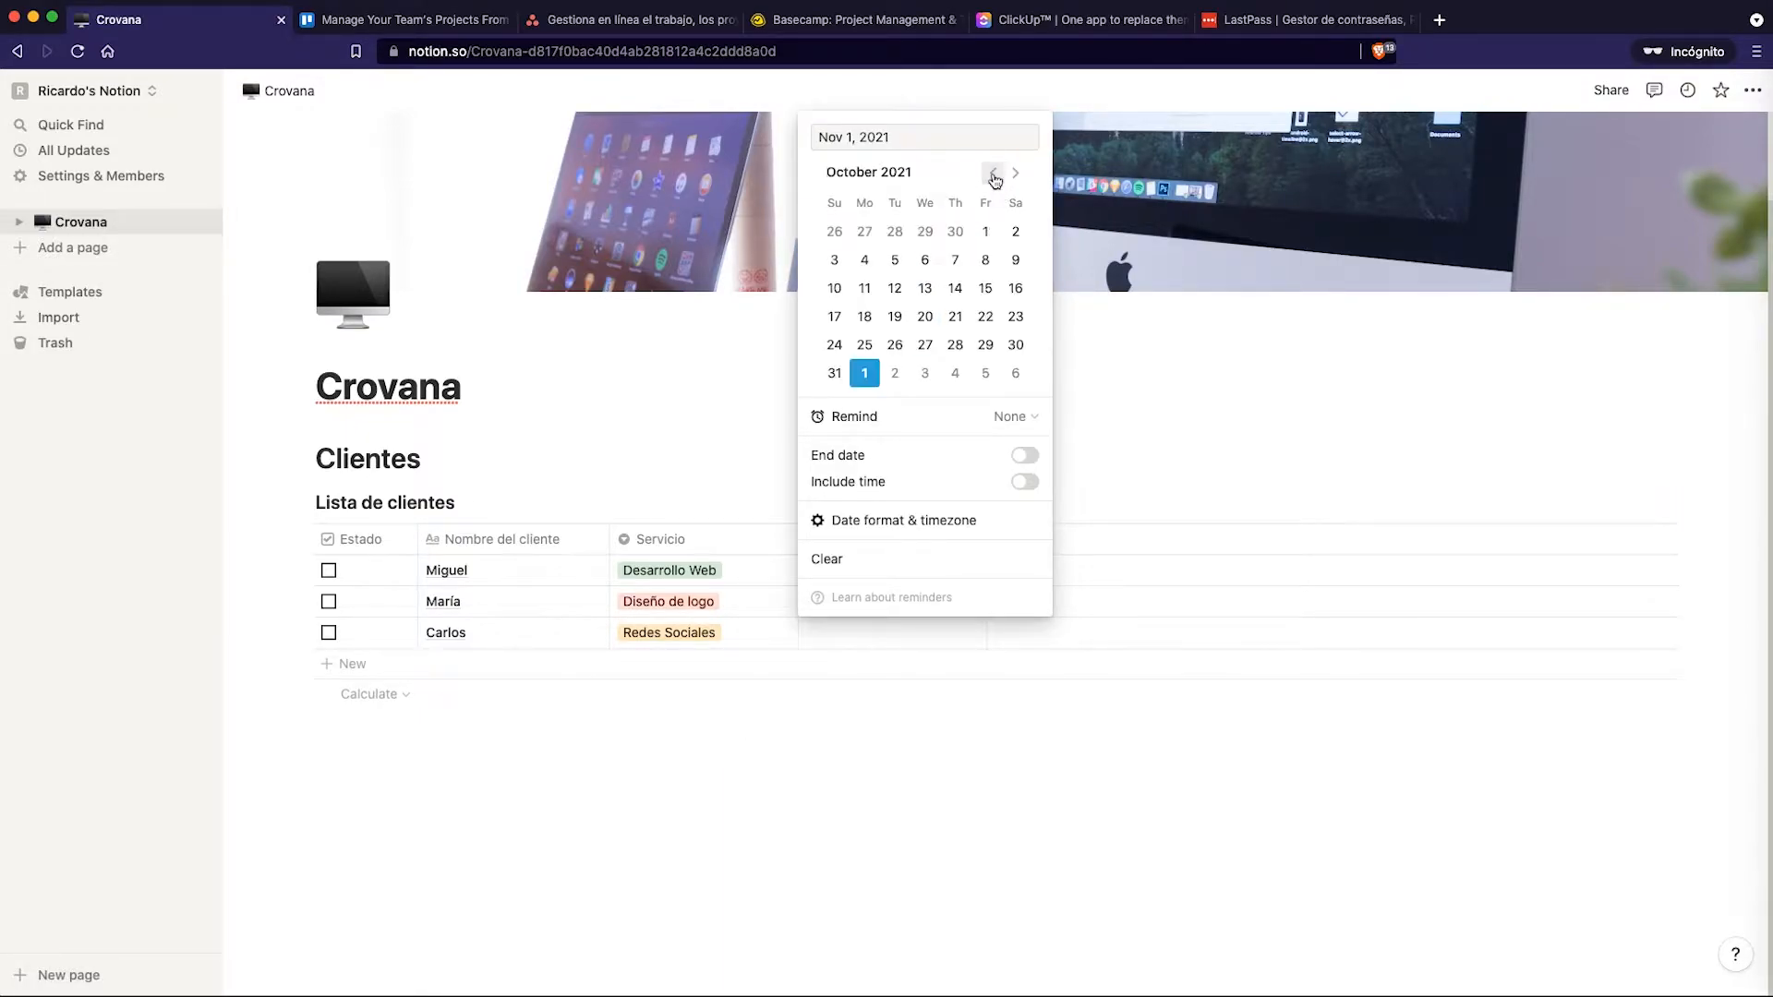
left_click(866, 348)
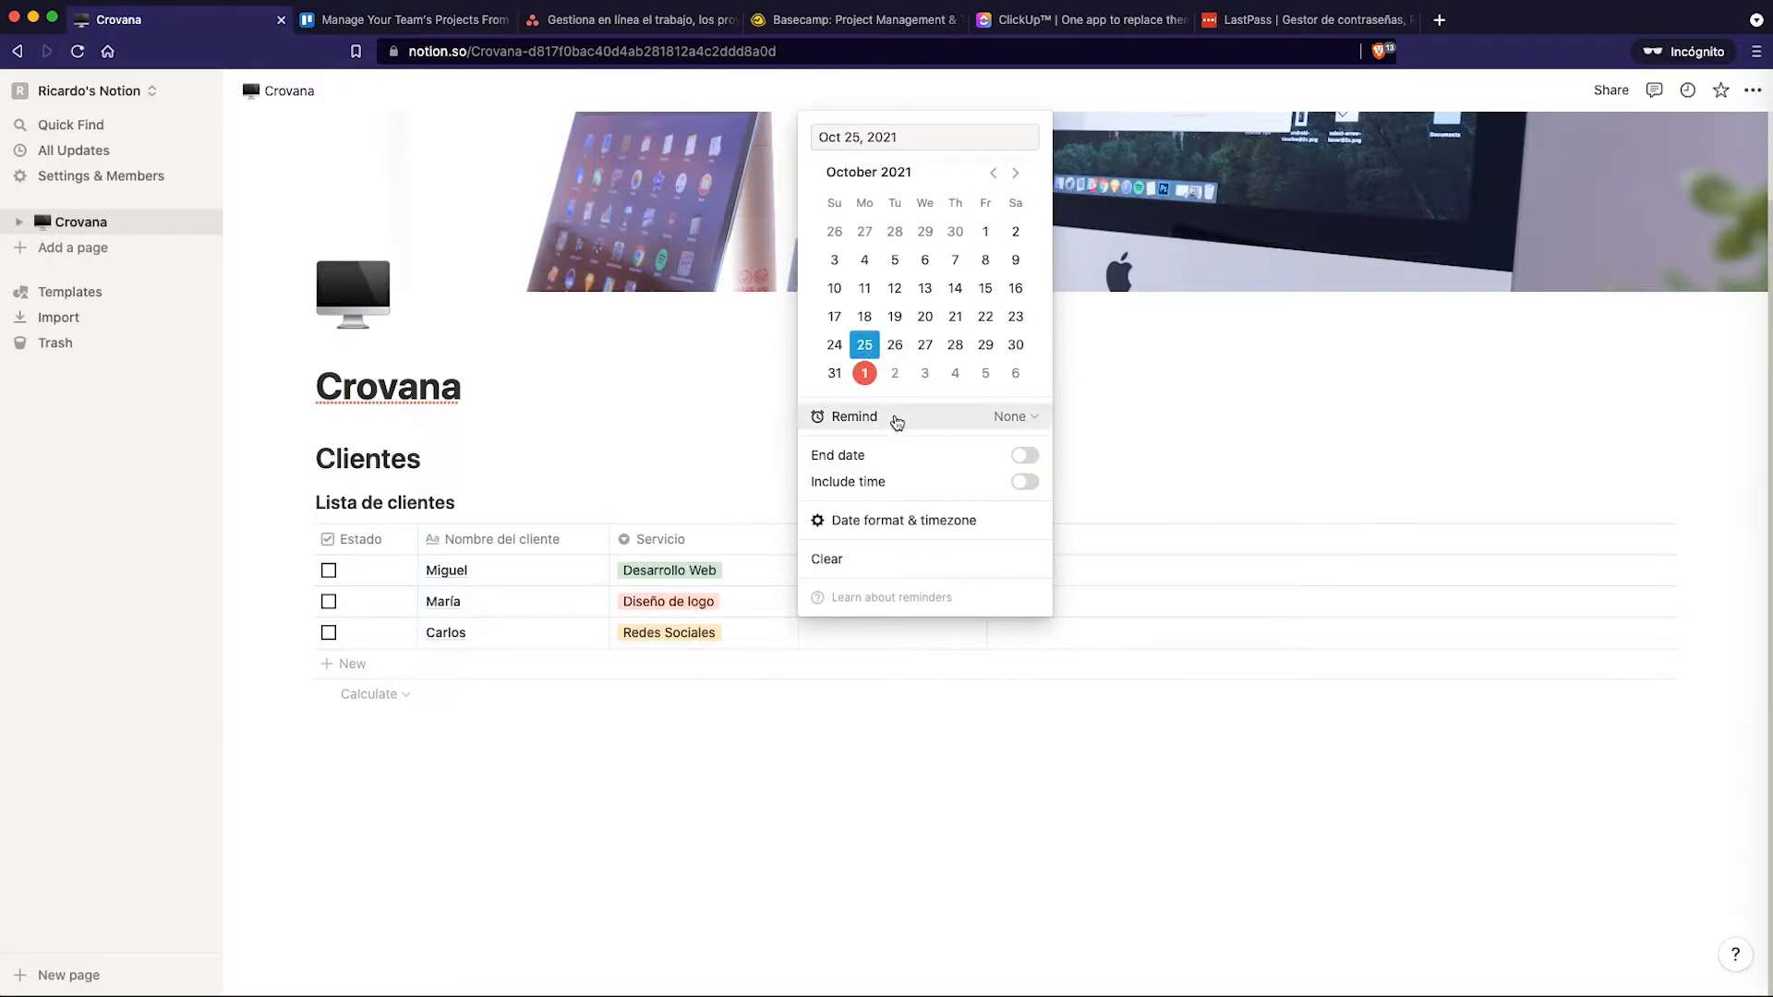
left_click(915, 706)
- Set the third client's start date to October 31, 2021 with an end date of November 1
left_click(878, 633)
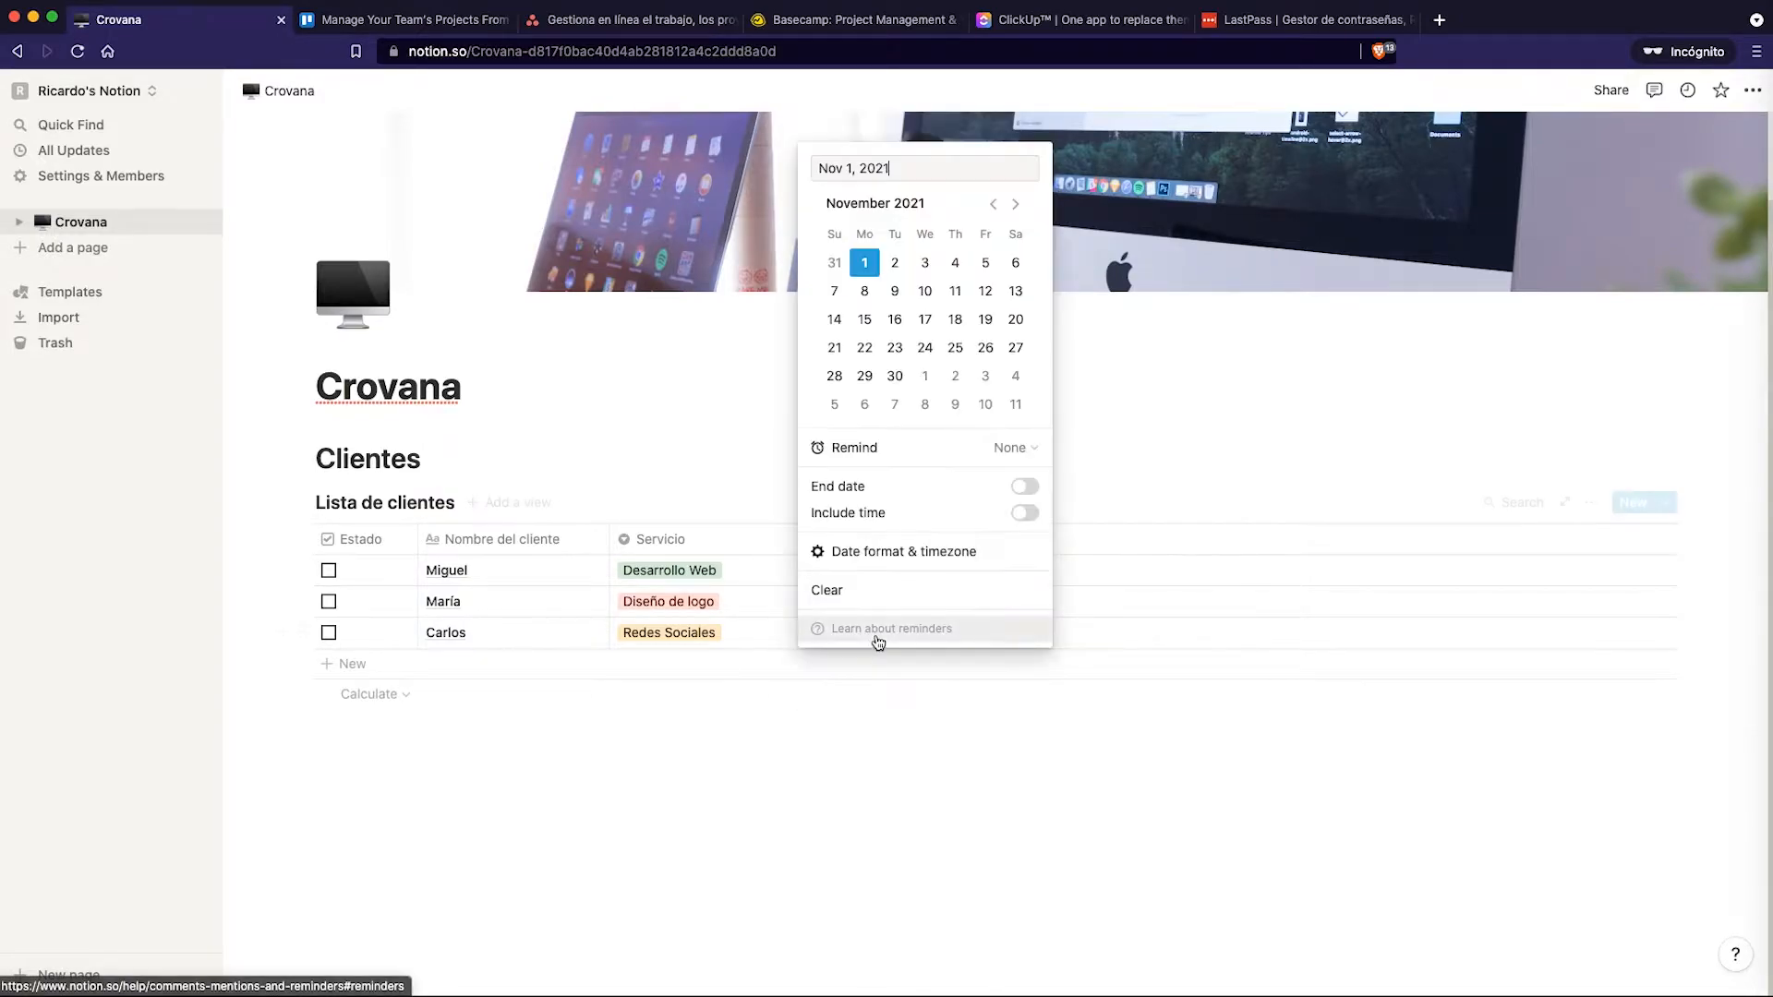
left_click(834, 263)
left_click(949, 730)
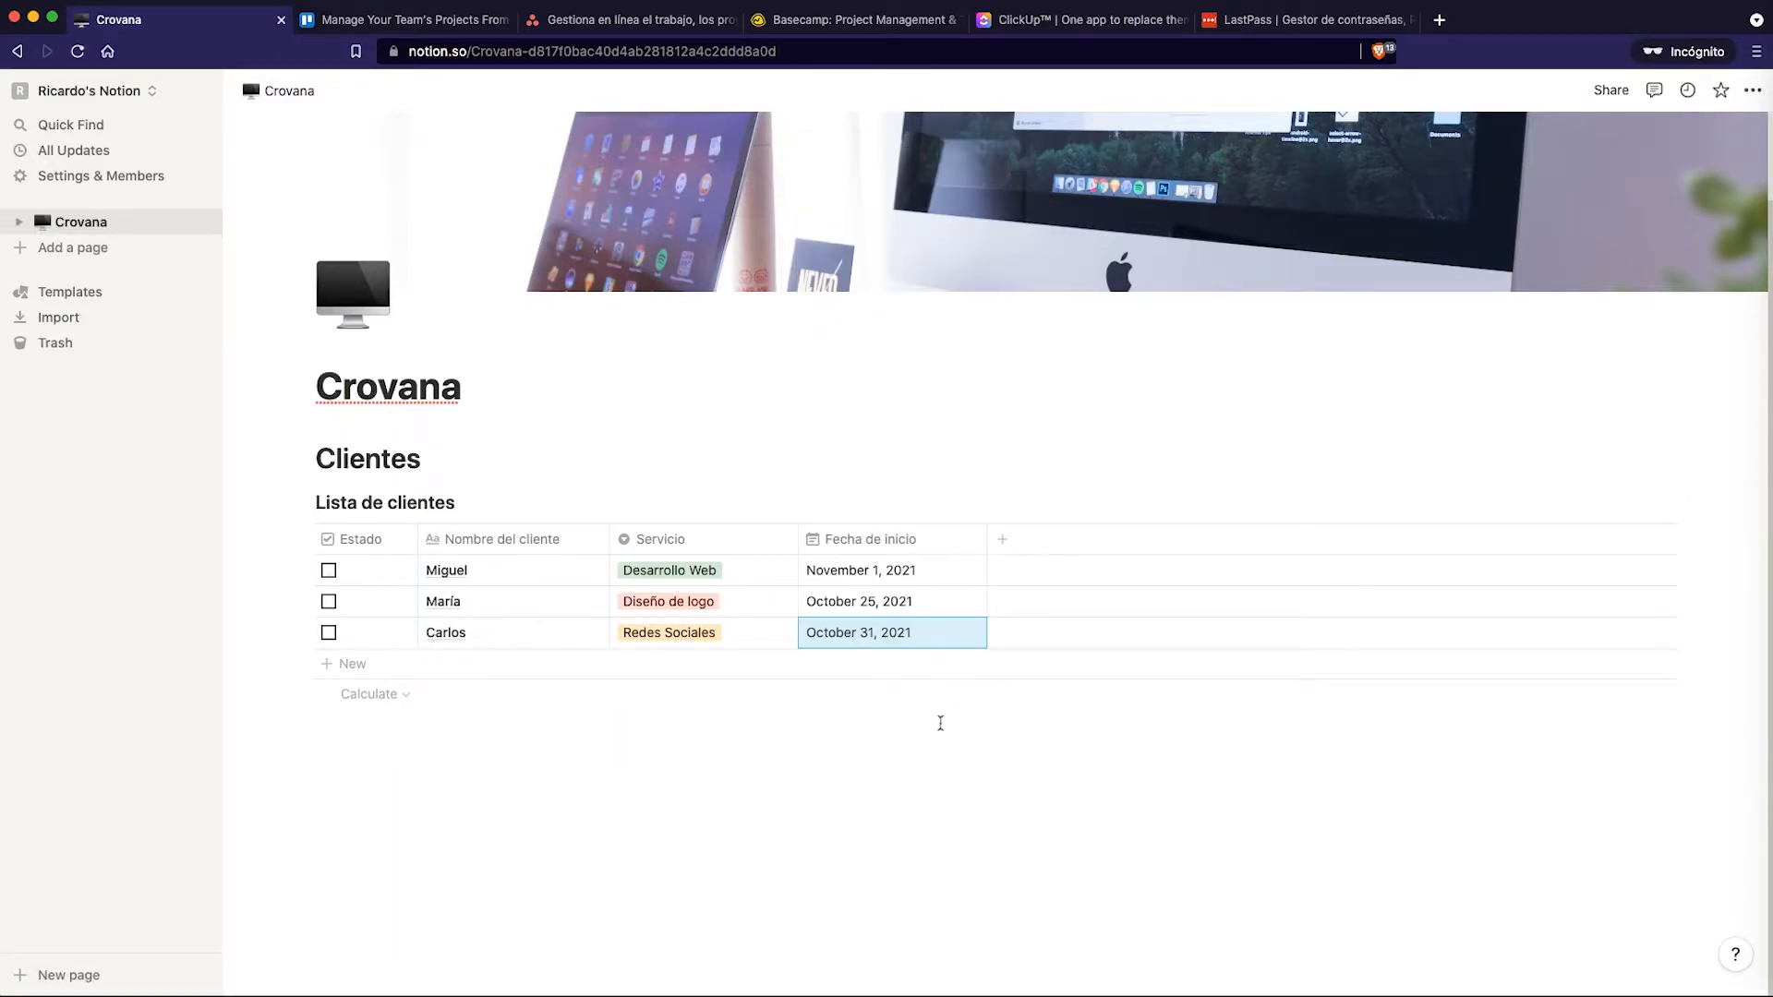
left_click(941, 639)
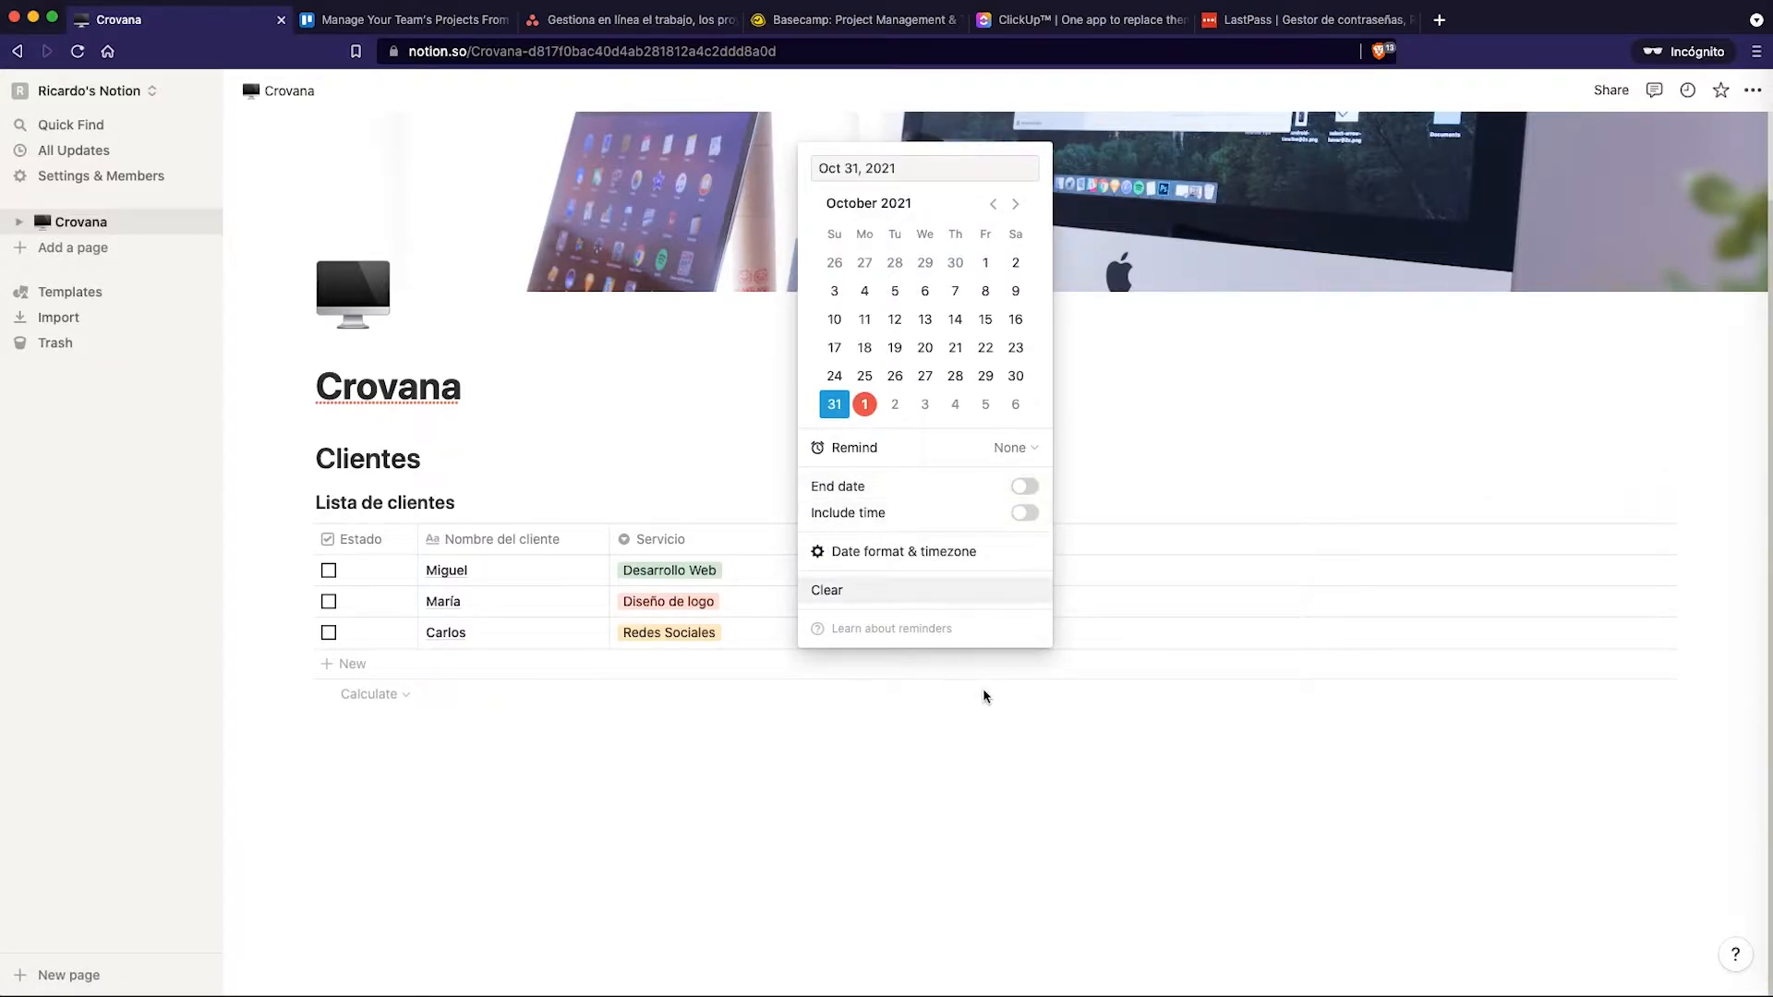
left_click(919, 750)
left_click(945, 628)
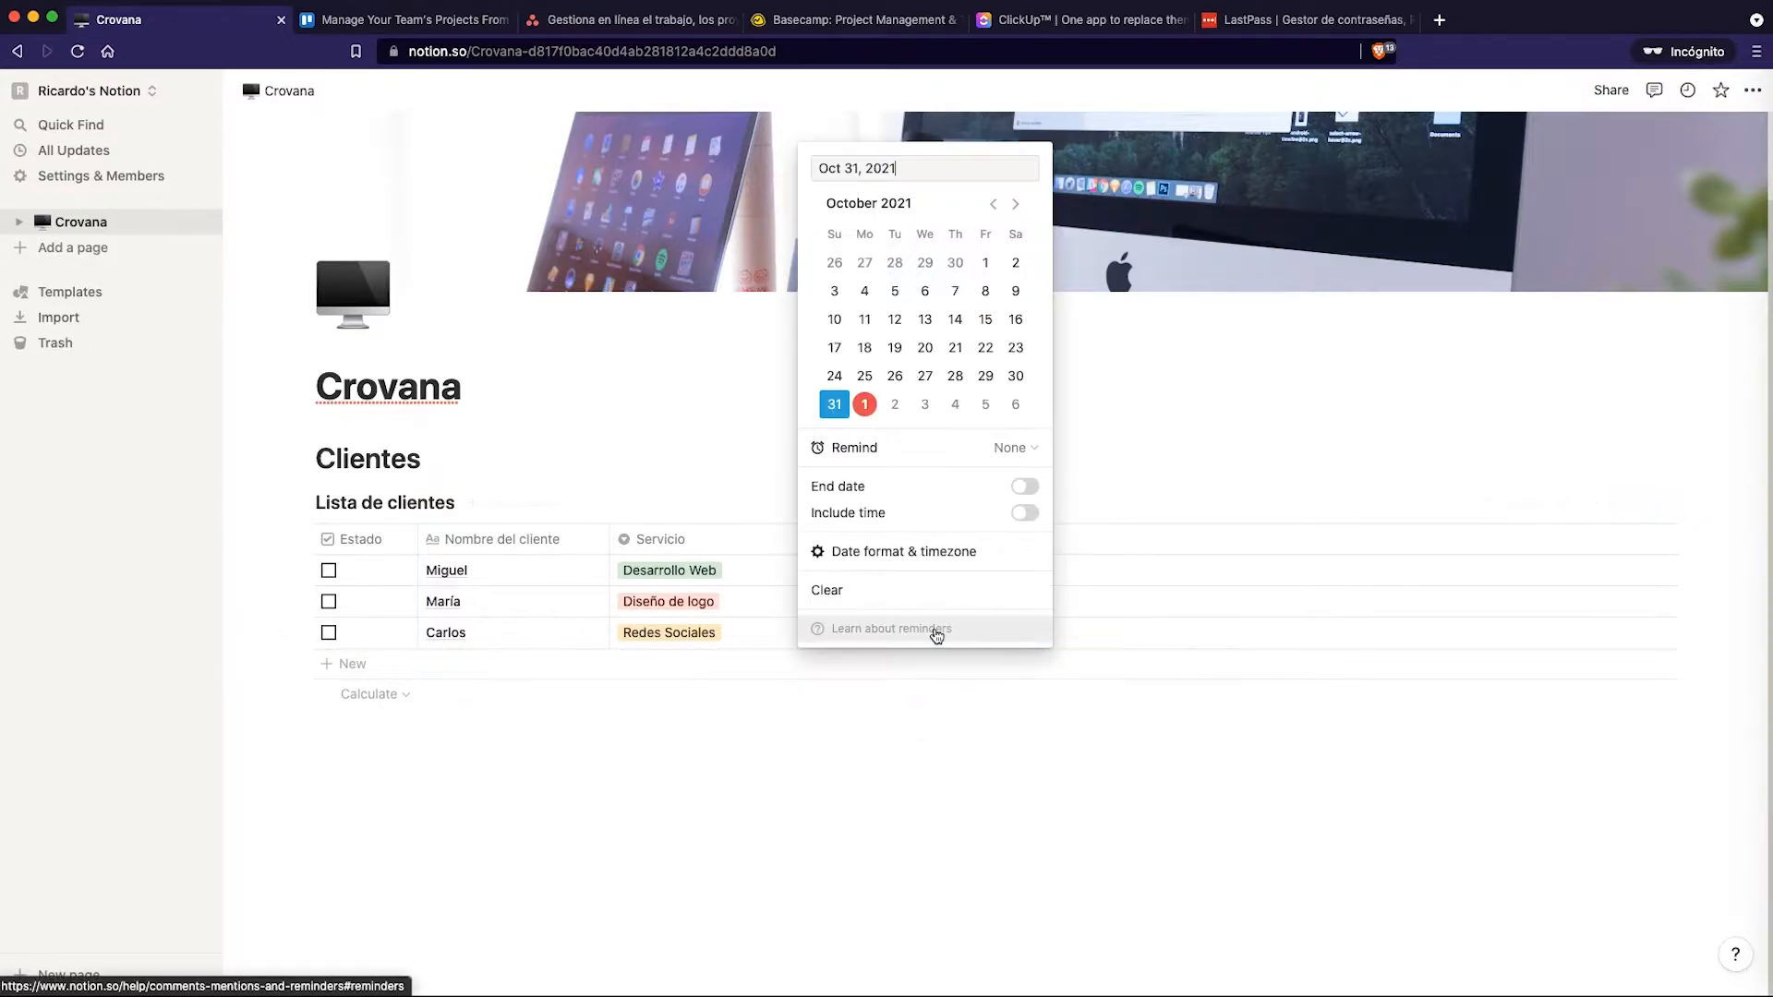
left_click(1025, 487)
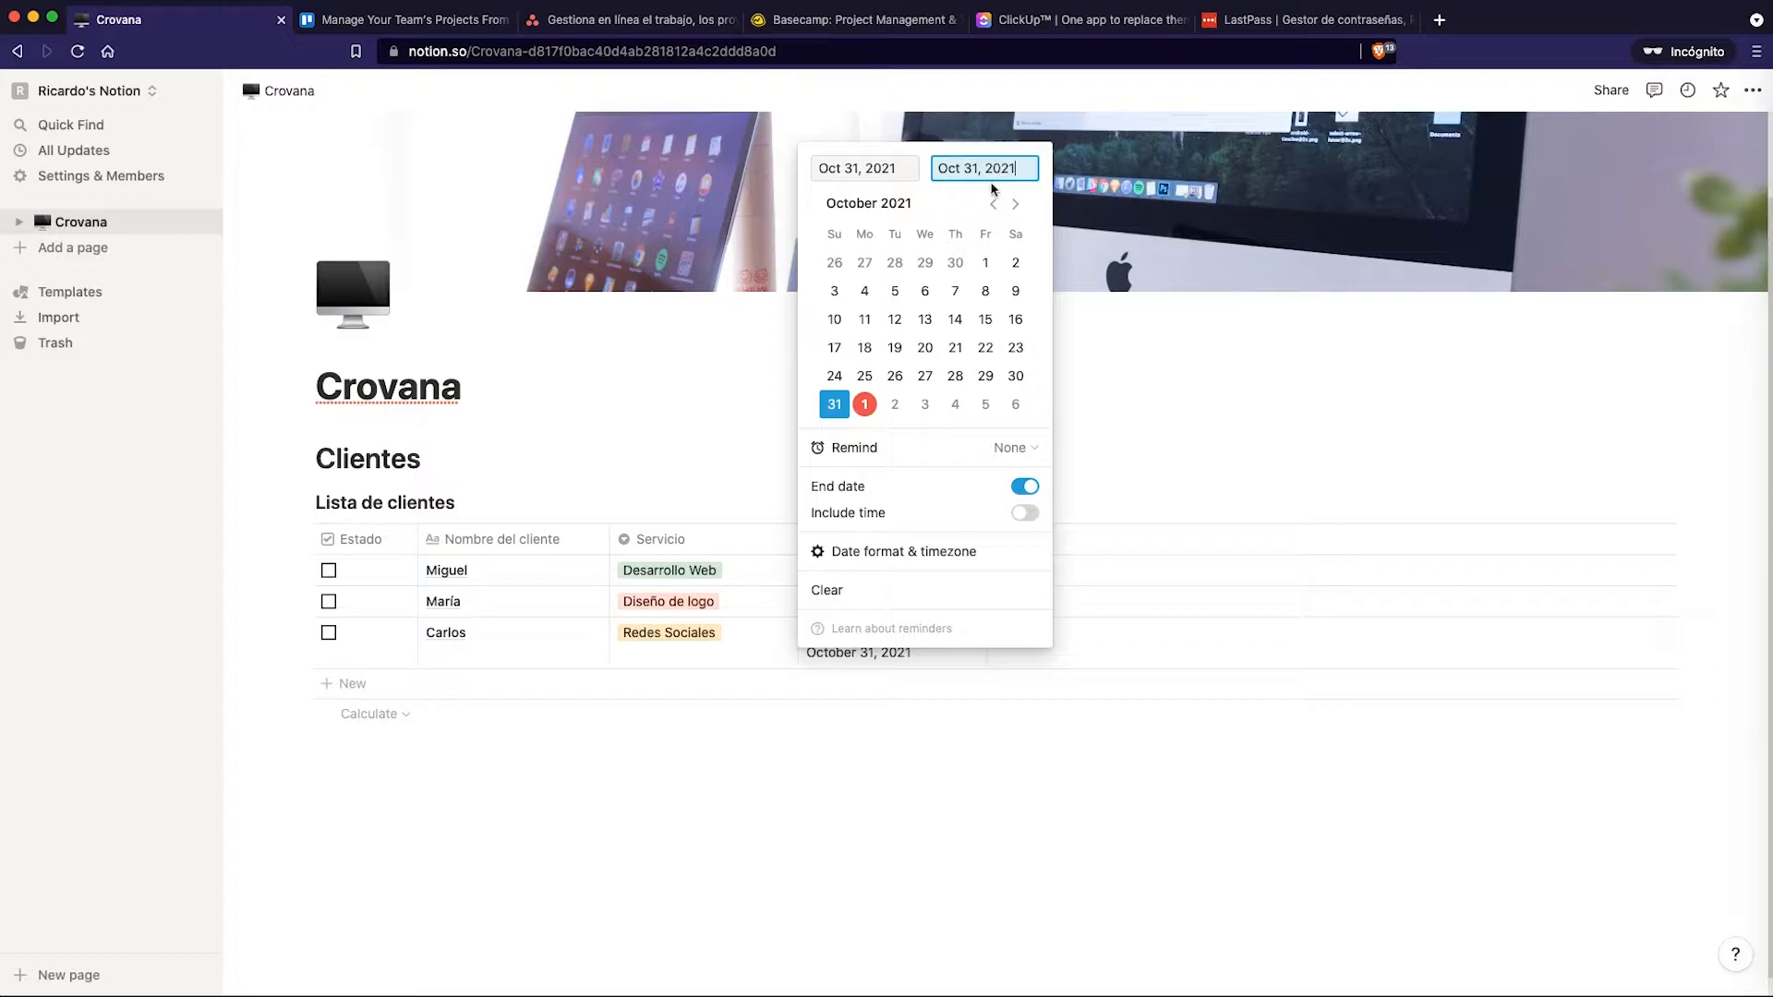
left_click(864, 403)
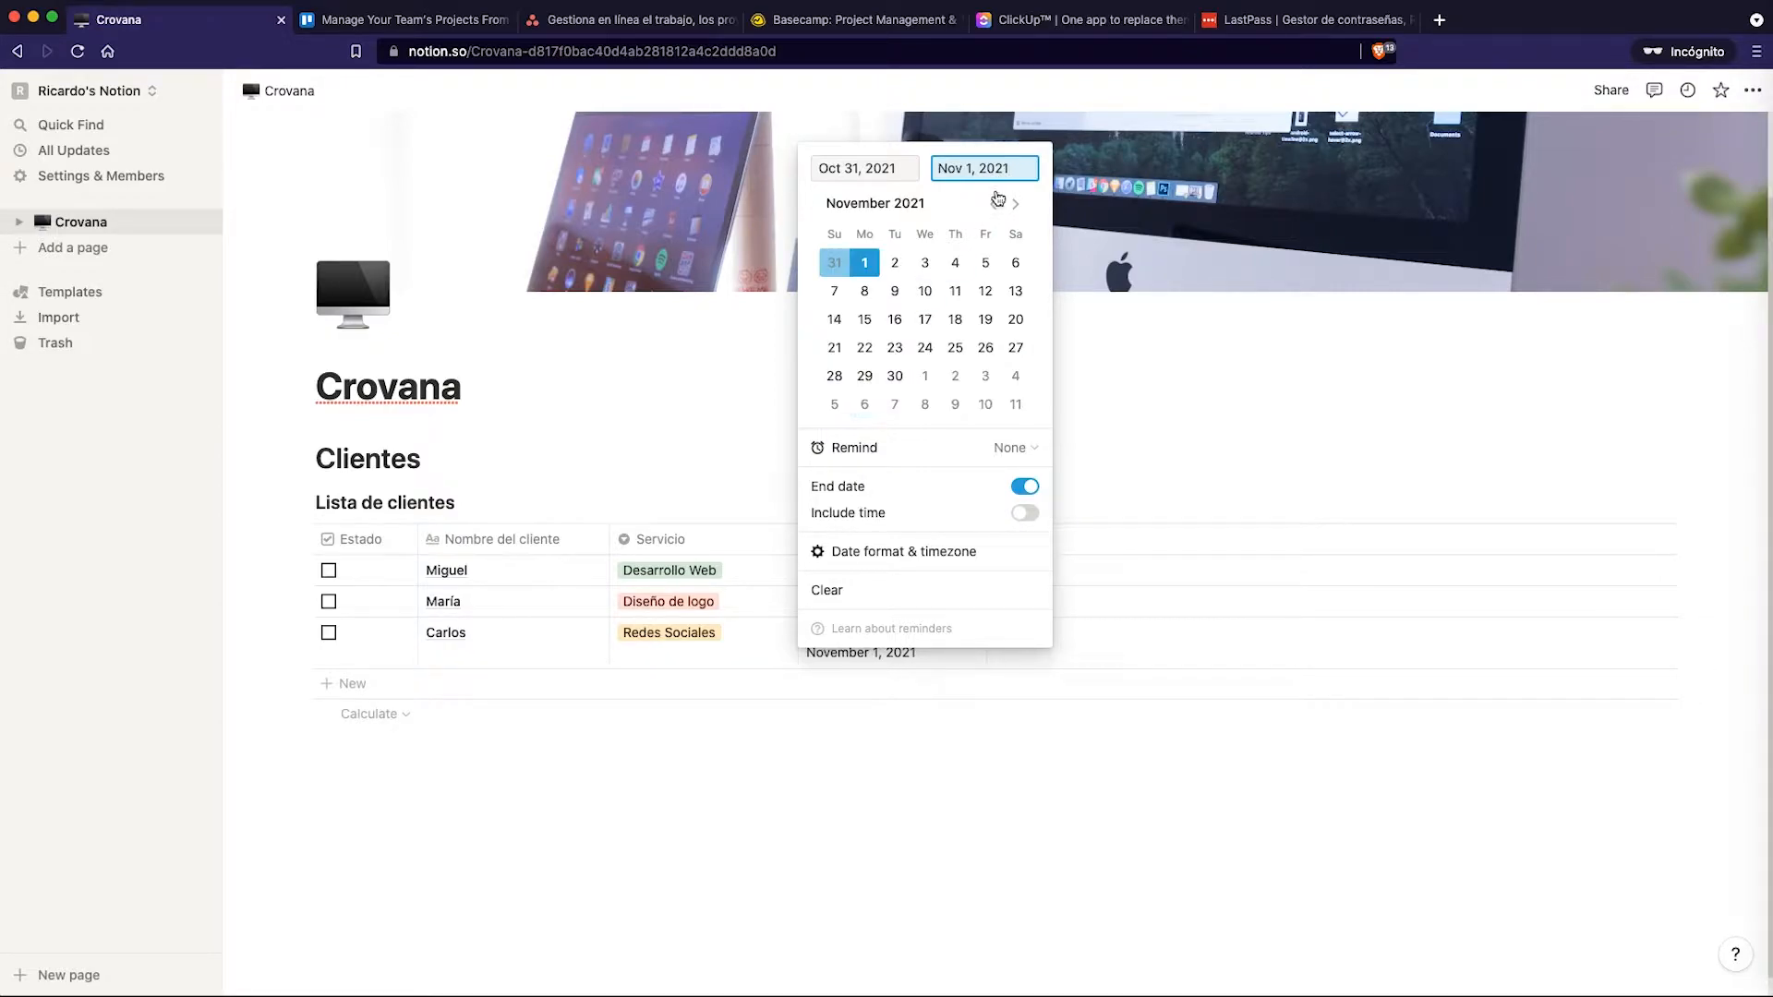
left_click(952, 742)
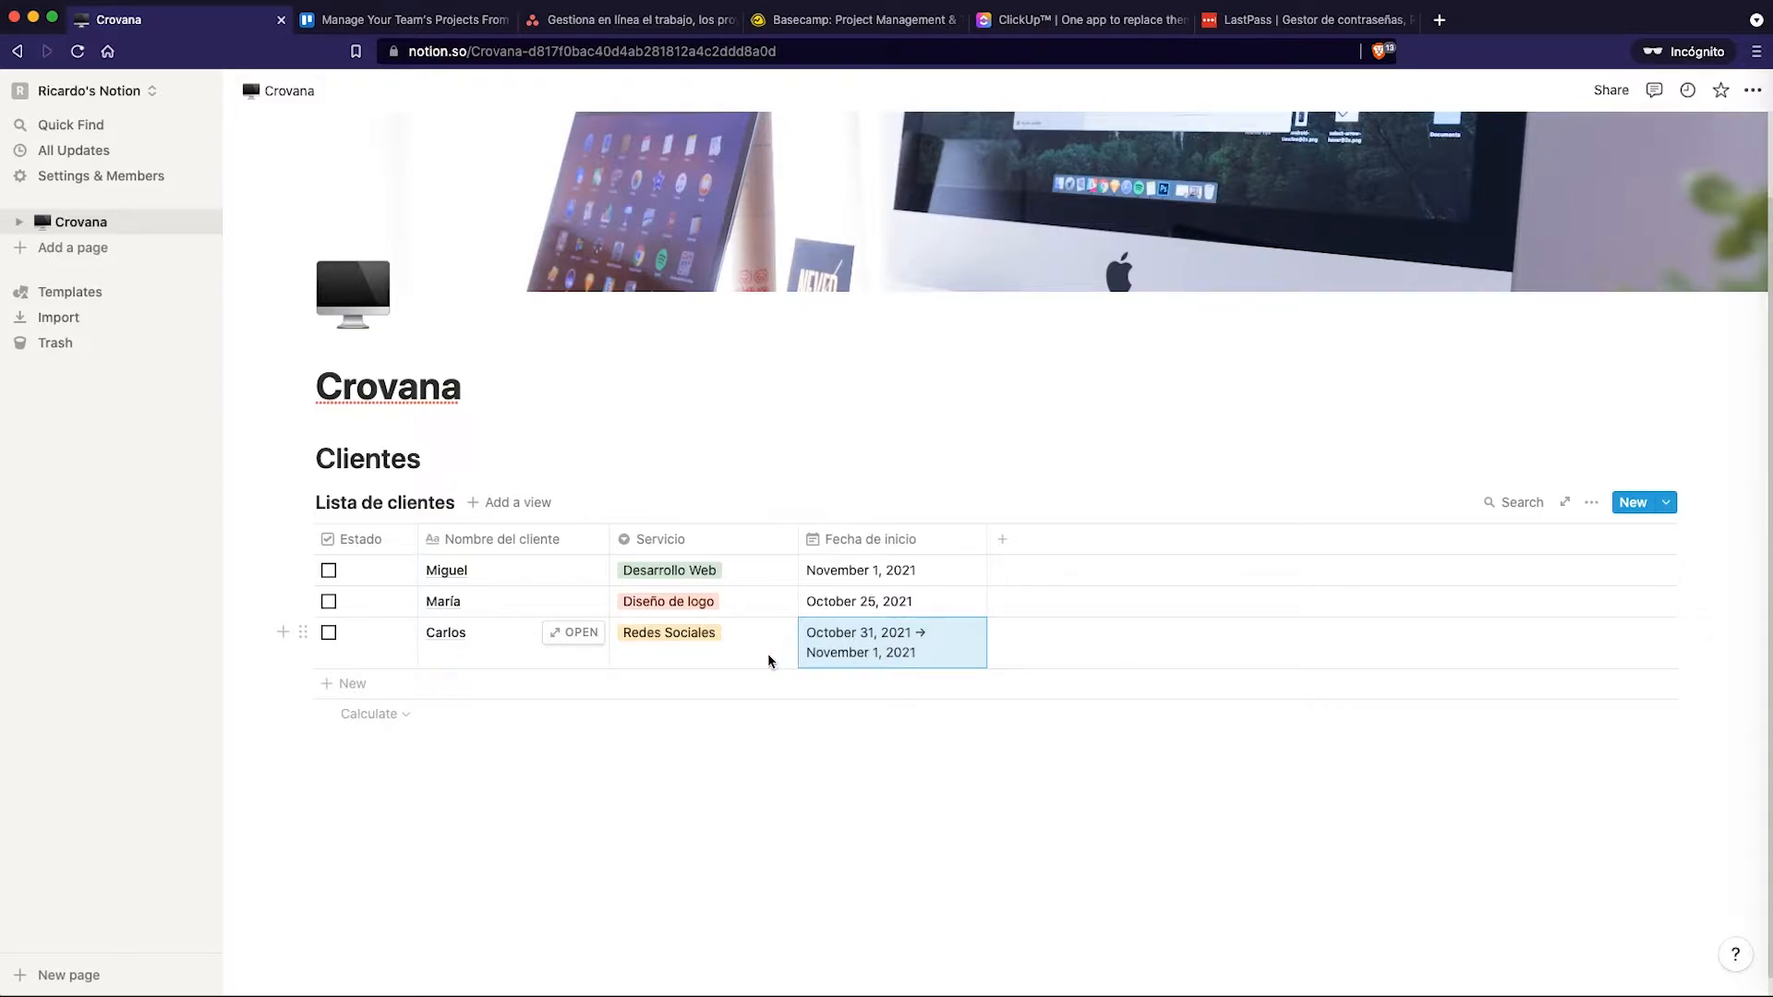
- Tick the third client's Estado box and add a Teléfono column of Phone type
left_click(329, 633)
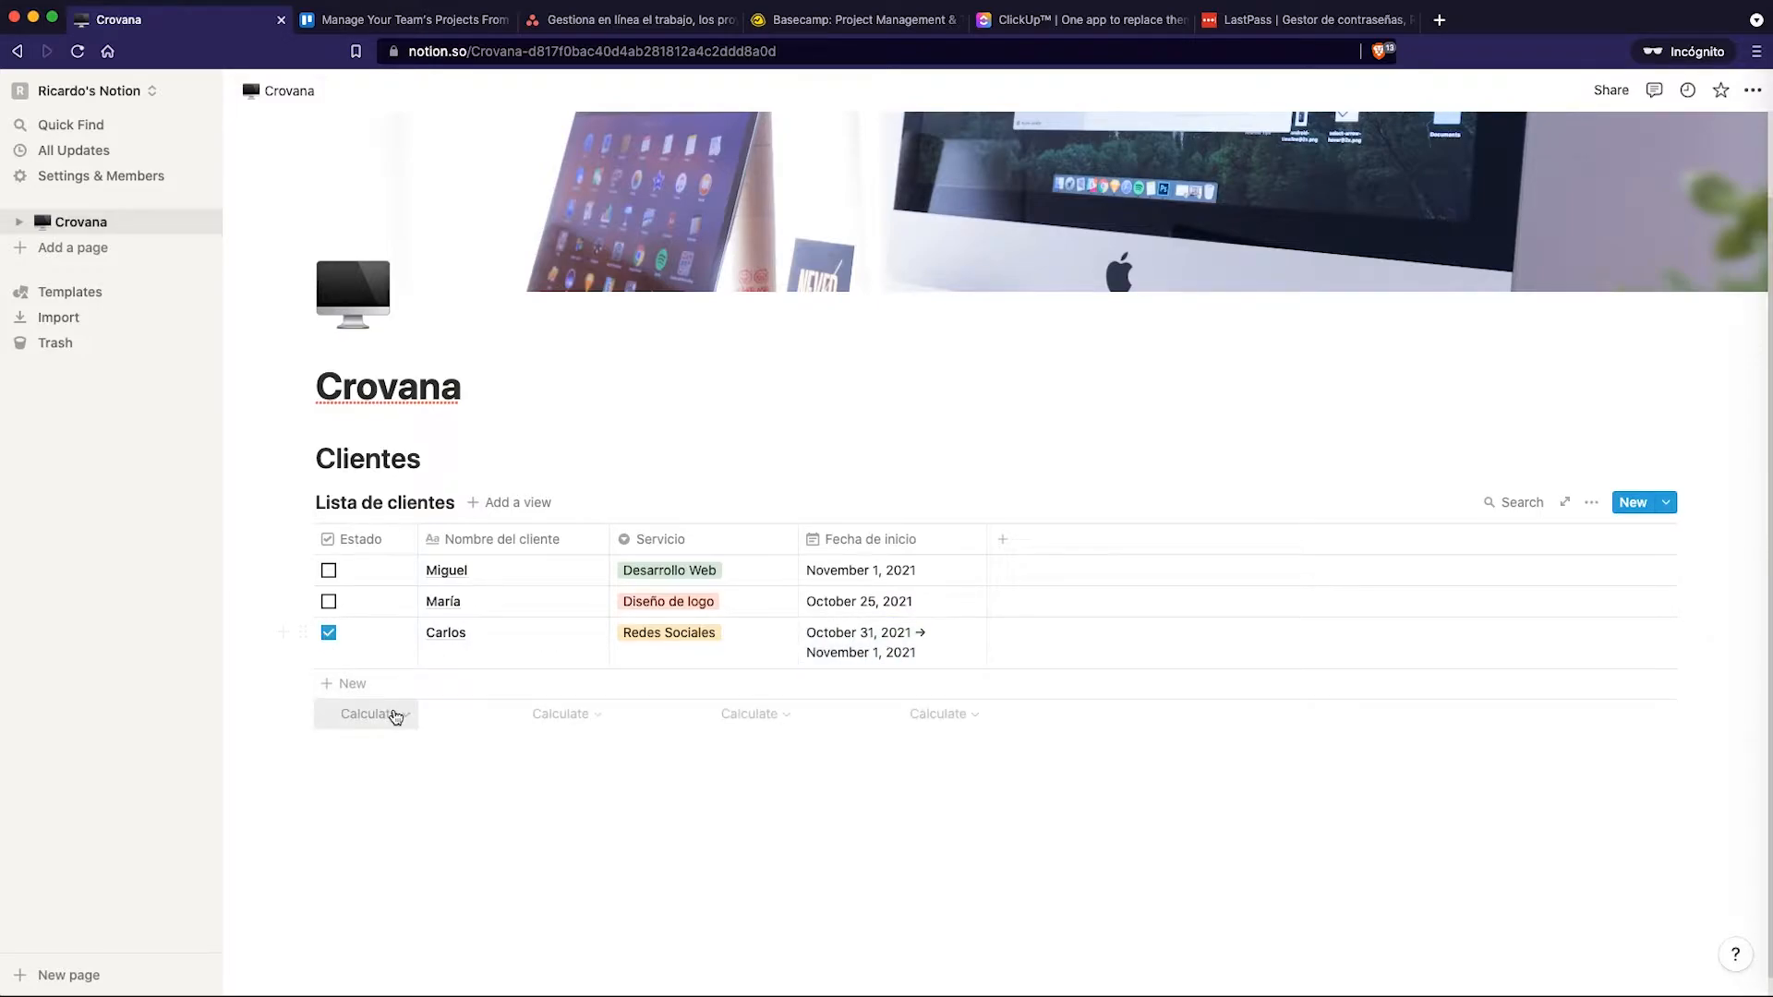
left_click_drag(415, 539, 397, 539)
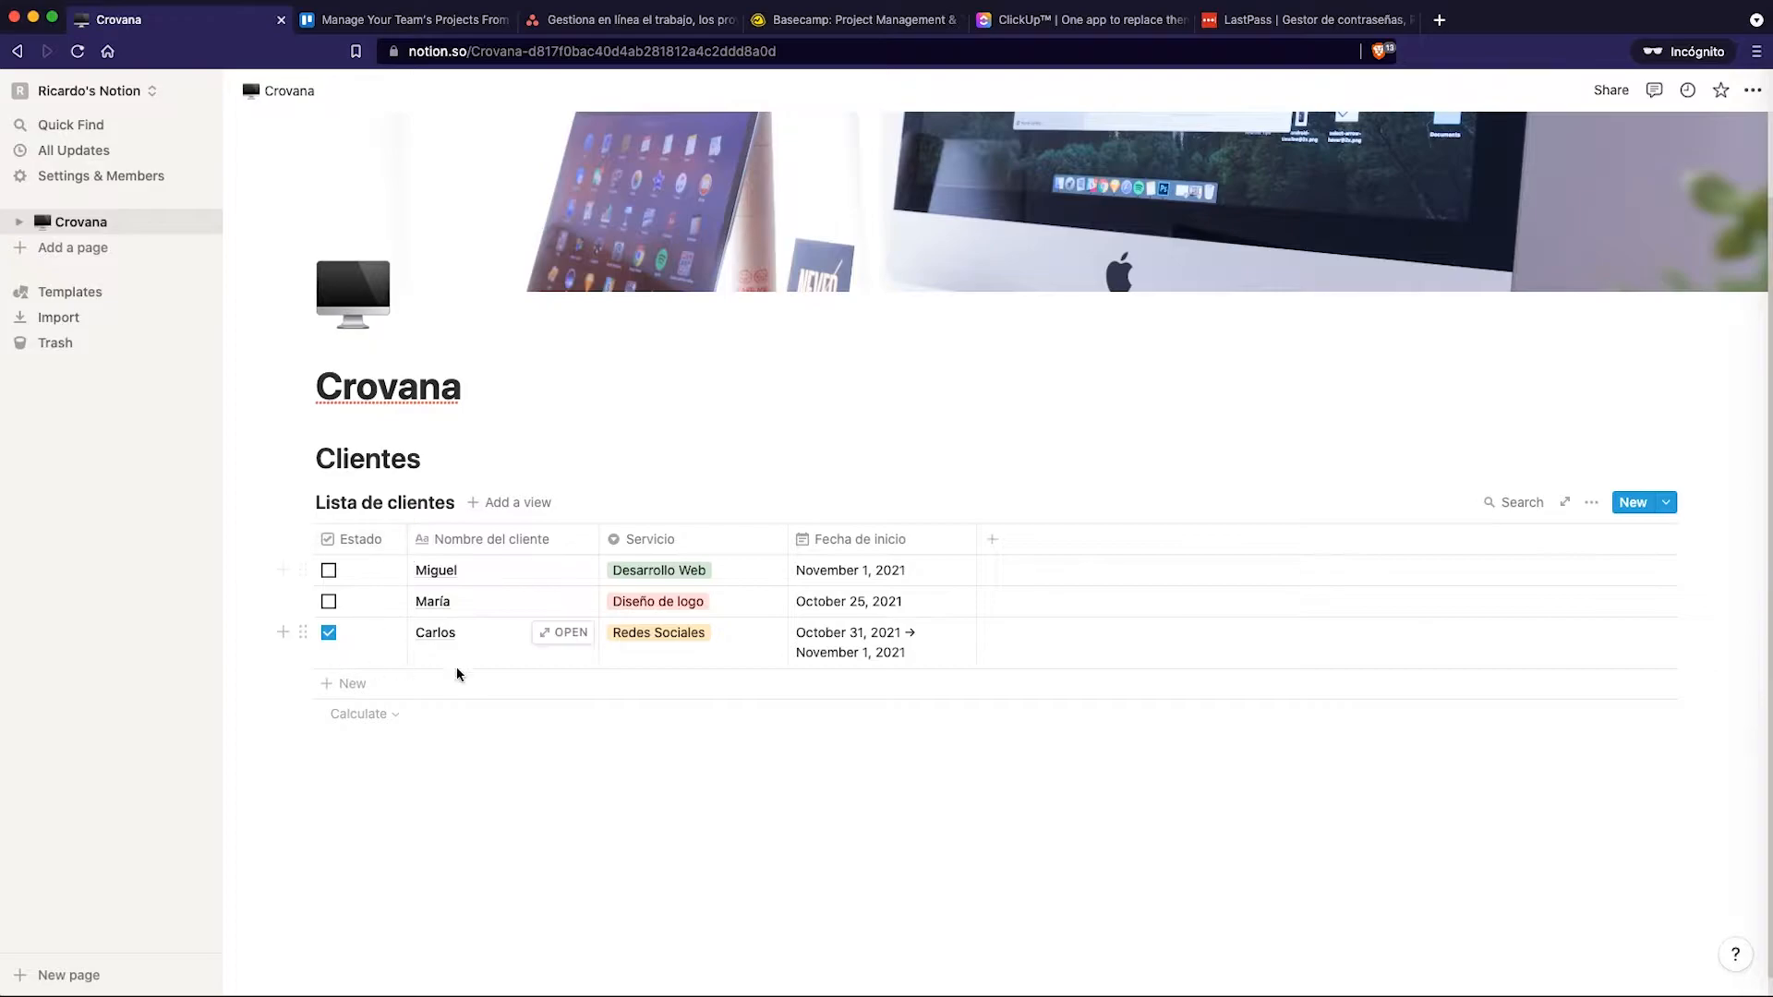
left_click(992, 539)
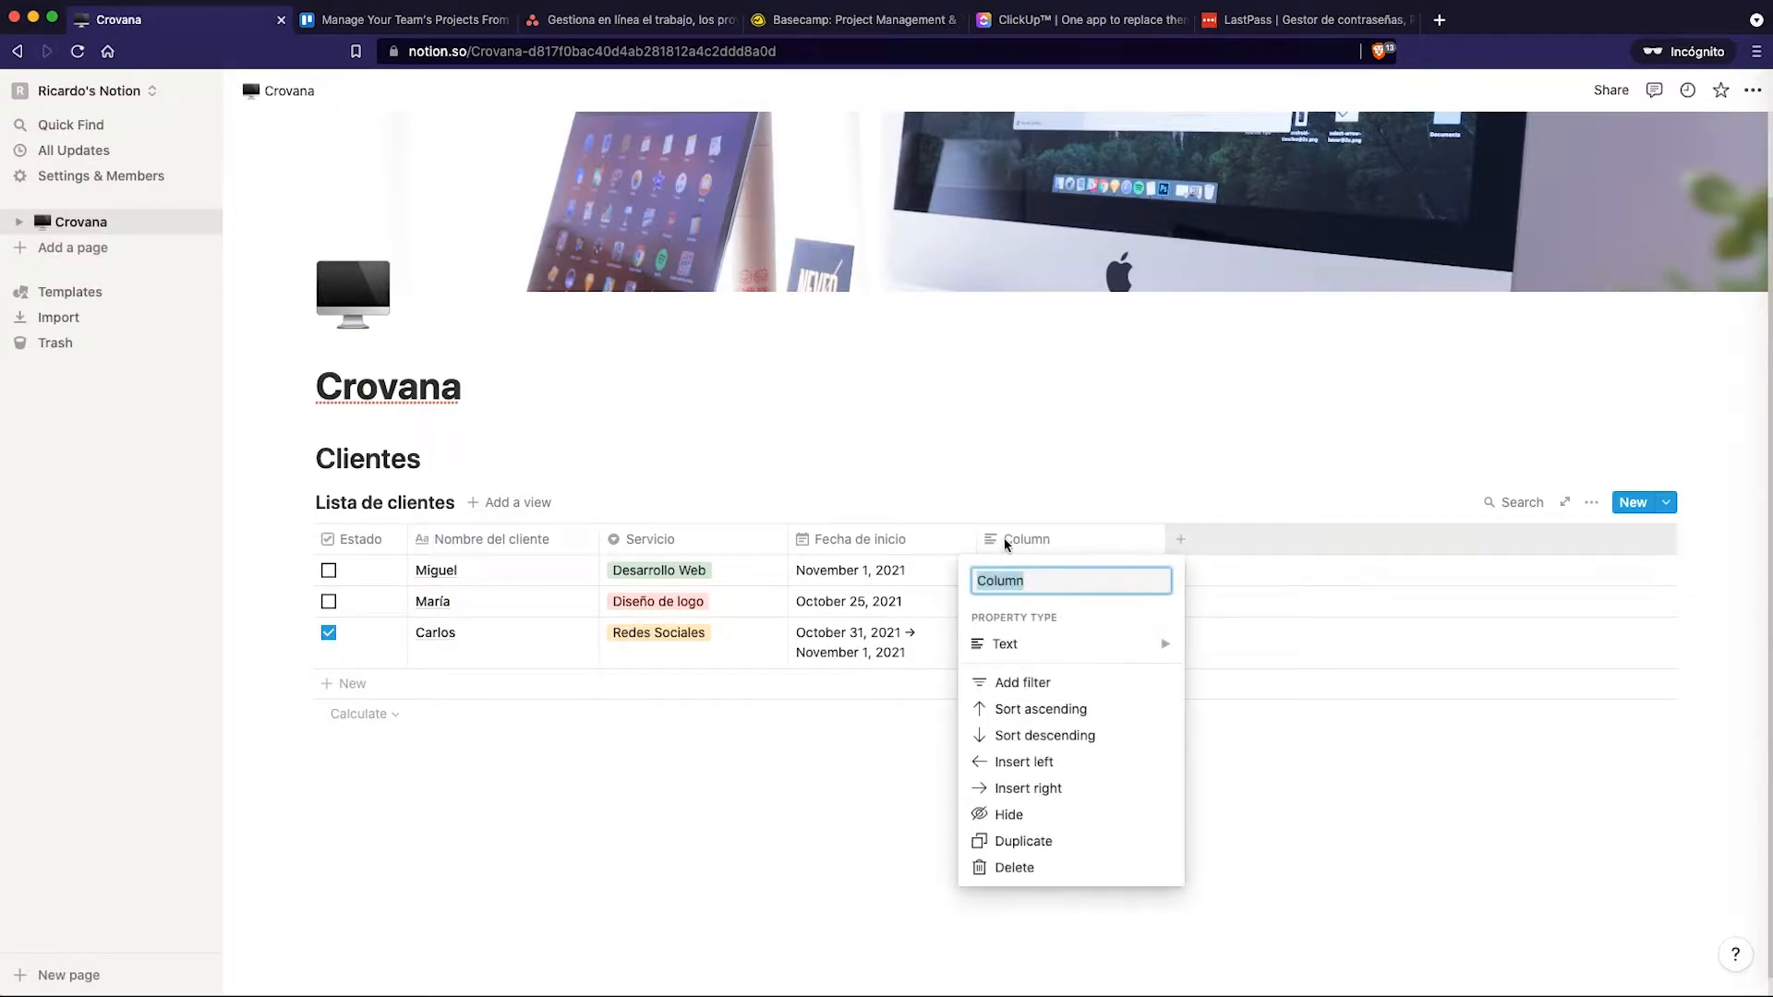
type("Telefono")
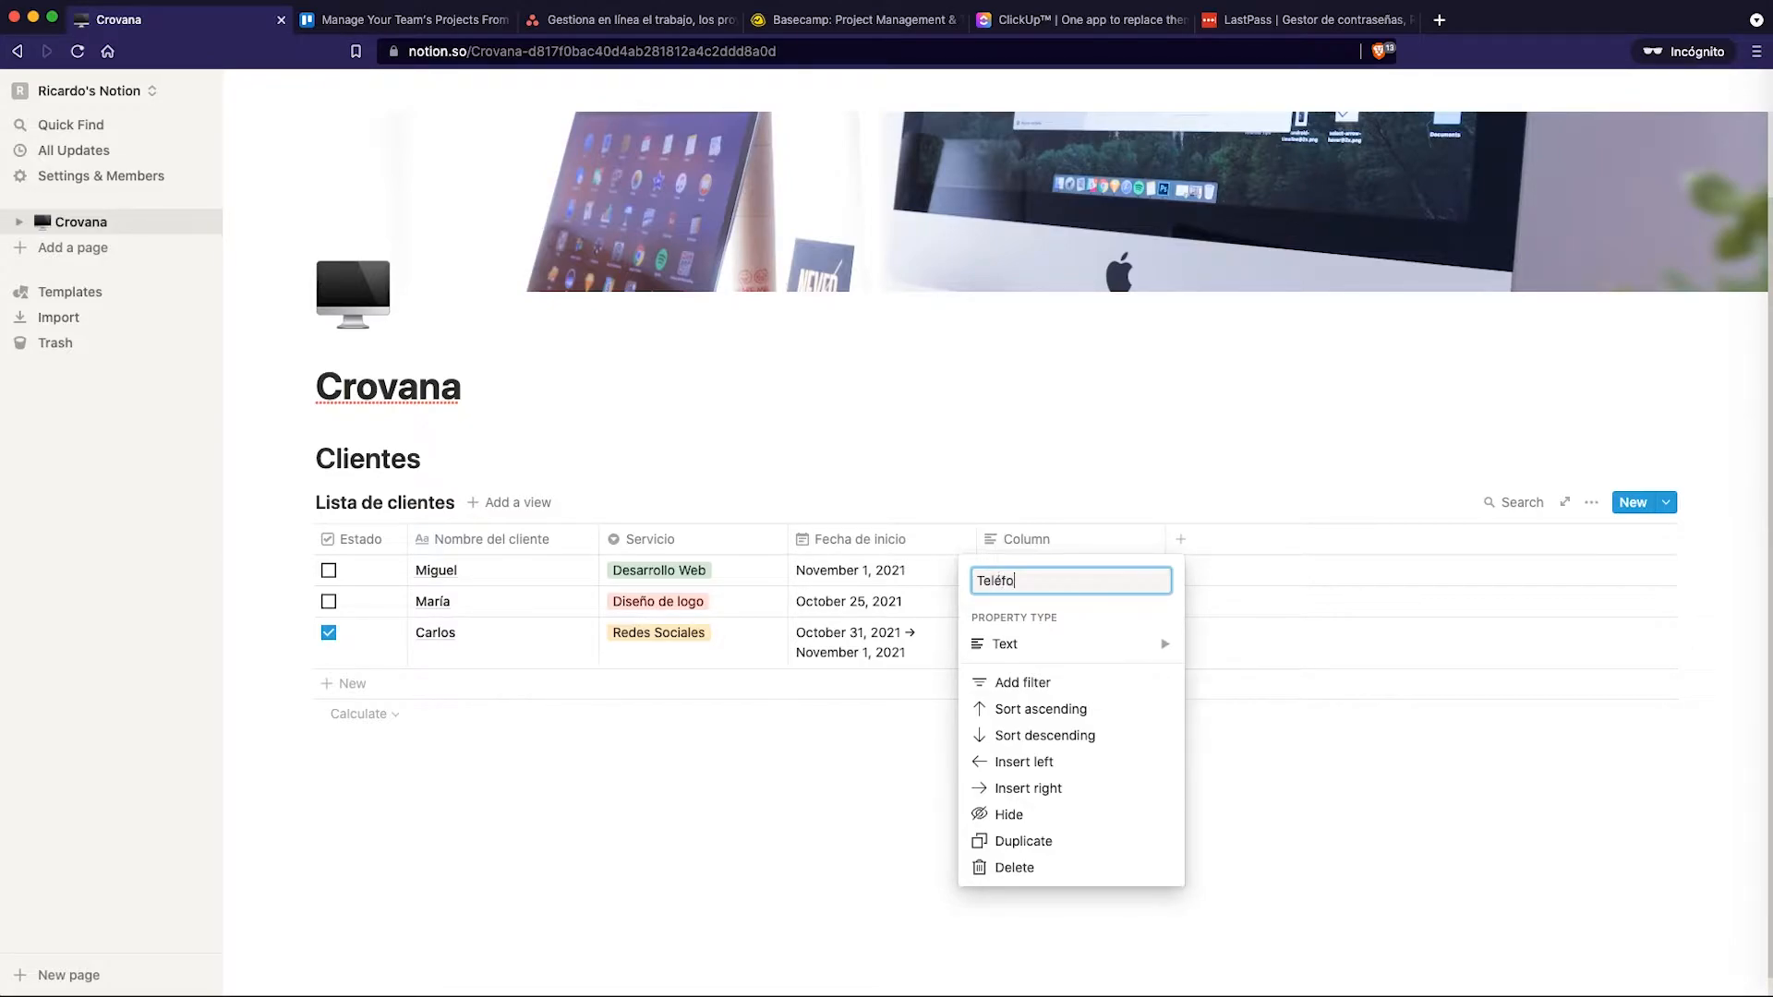
key("Return")
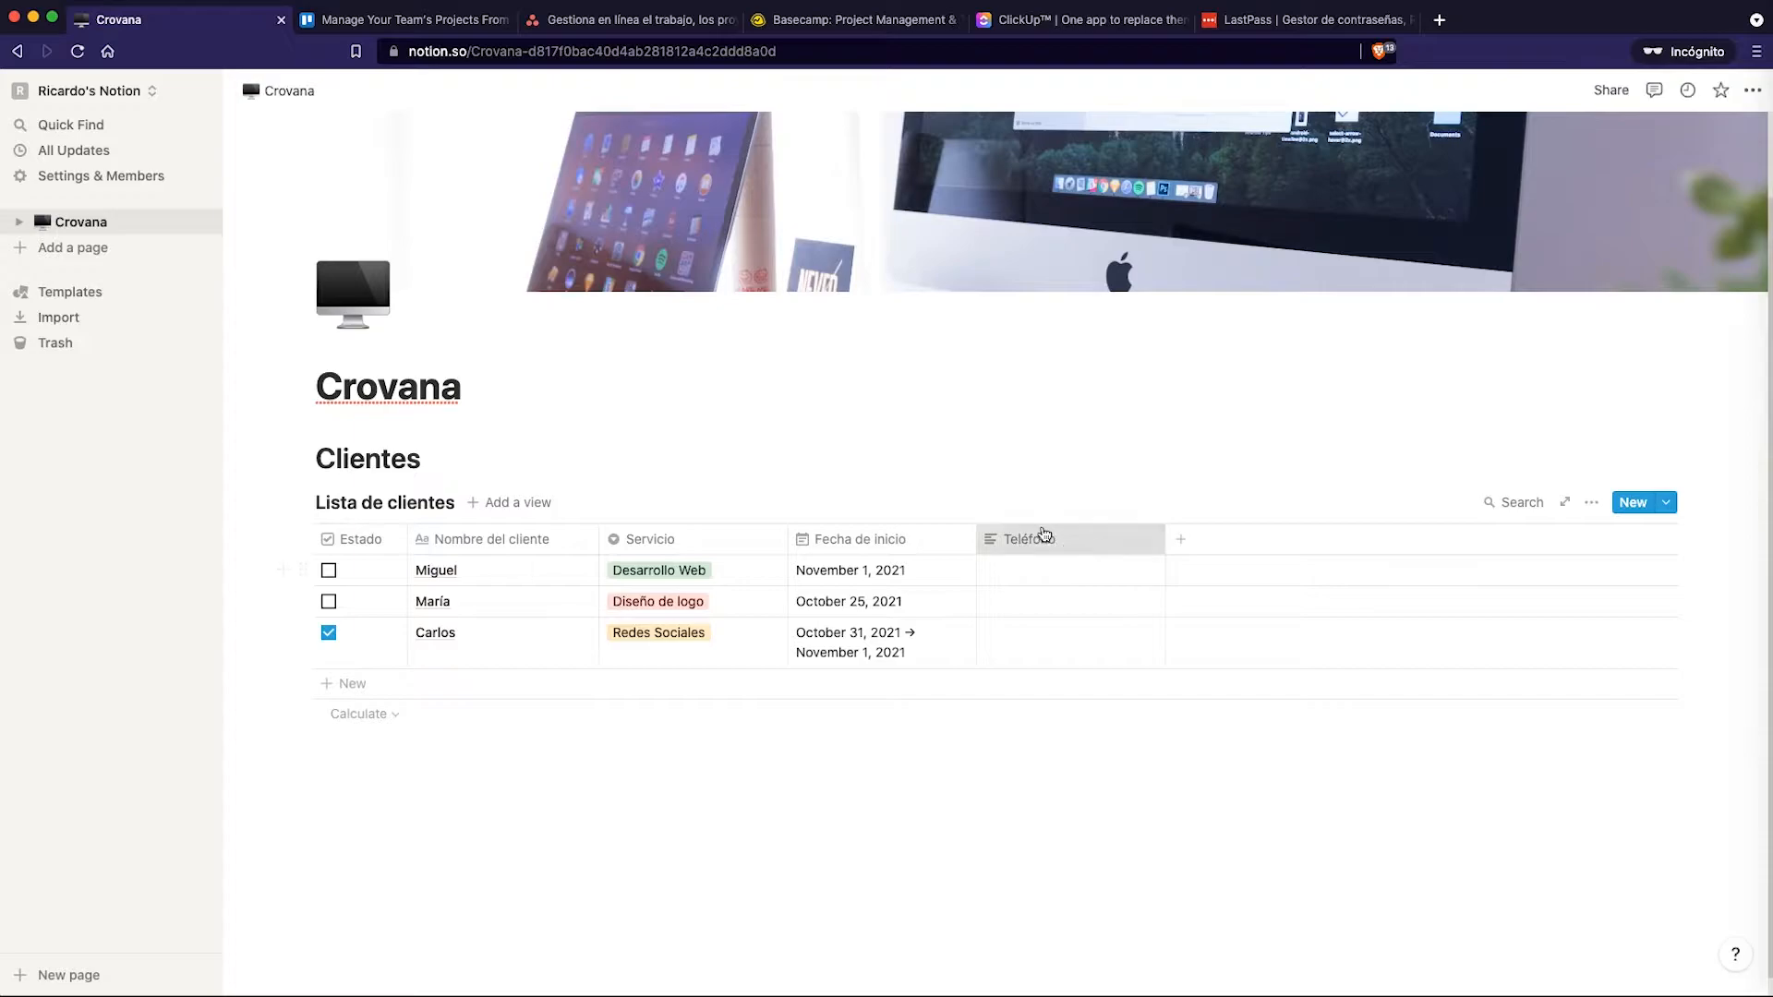
left_click(1038, 538)
mouse_move(1033, 647)
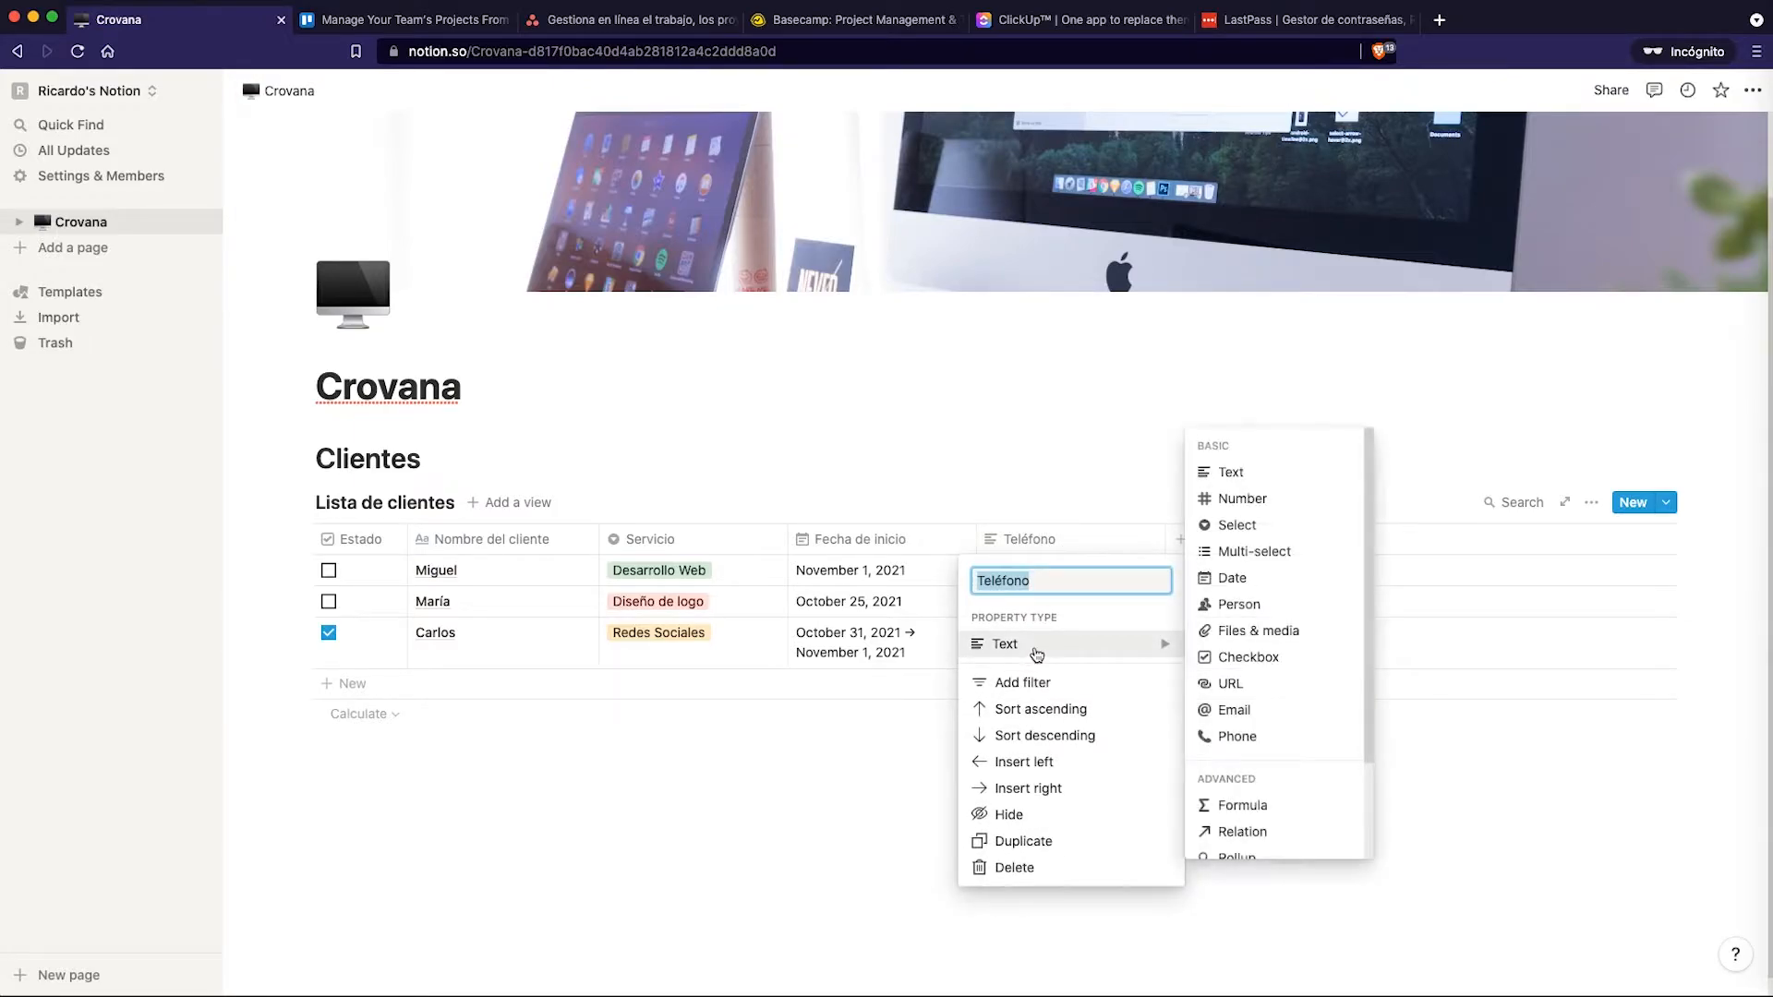
left_click(1238, 731)
- Enter a phone number for each of the three clients and narrow the Teléfono column
left_click(1027, 570)
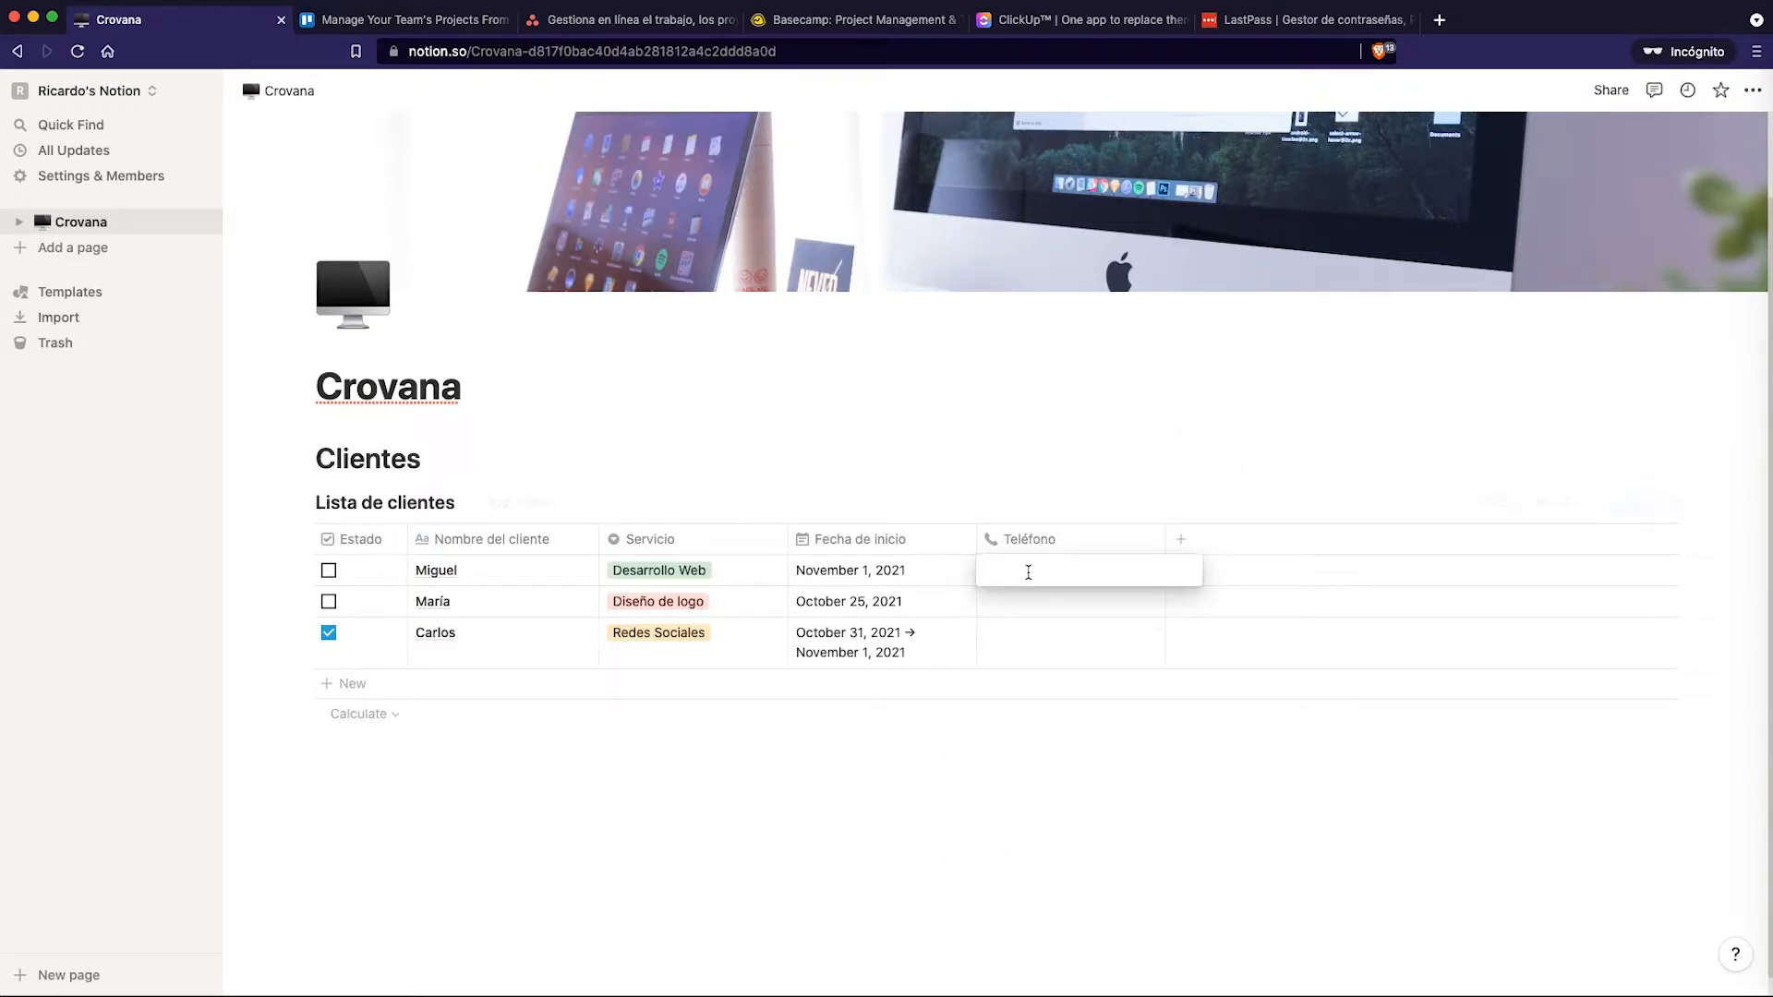
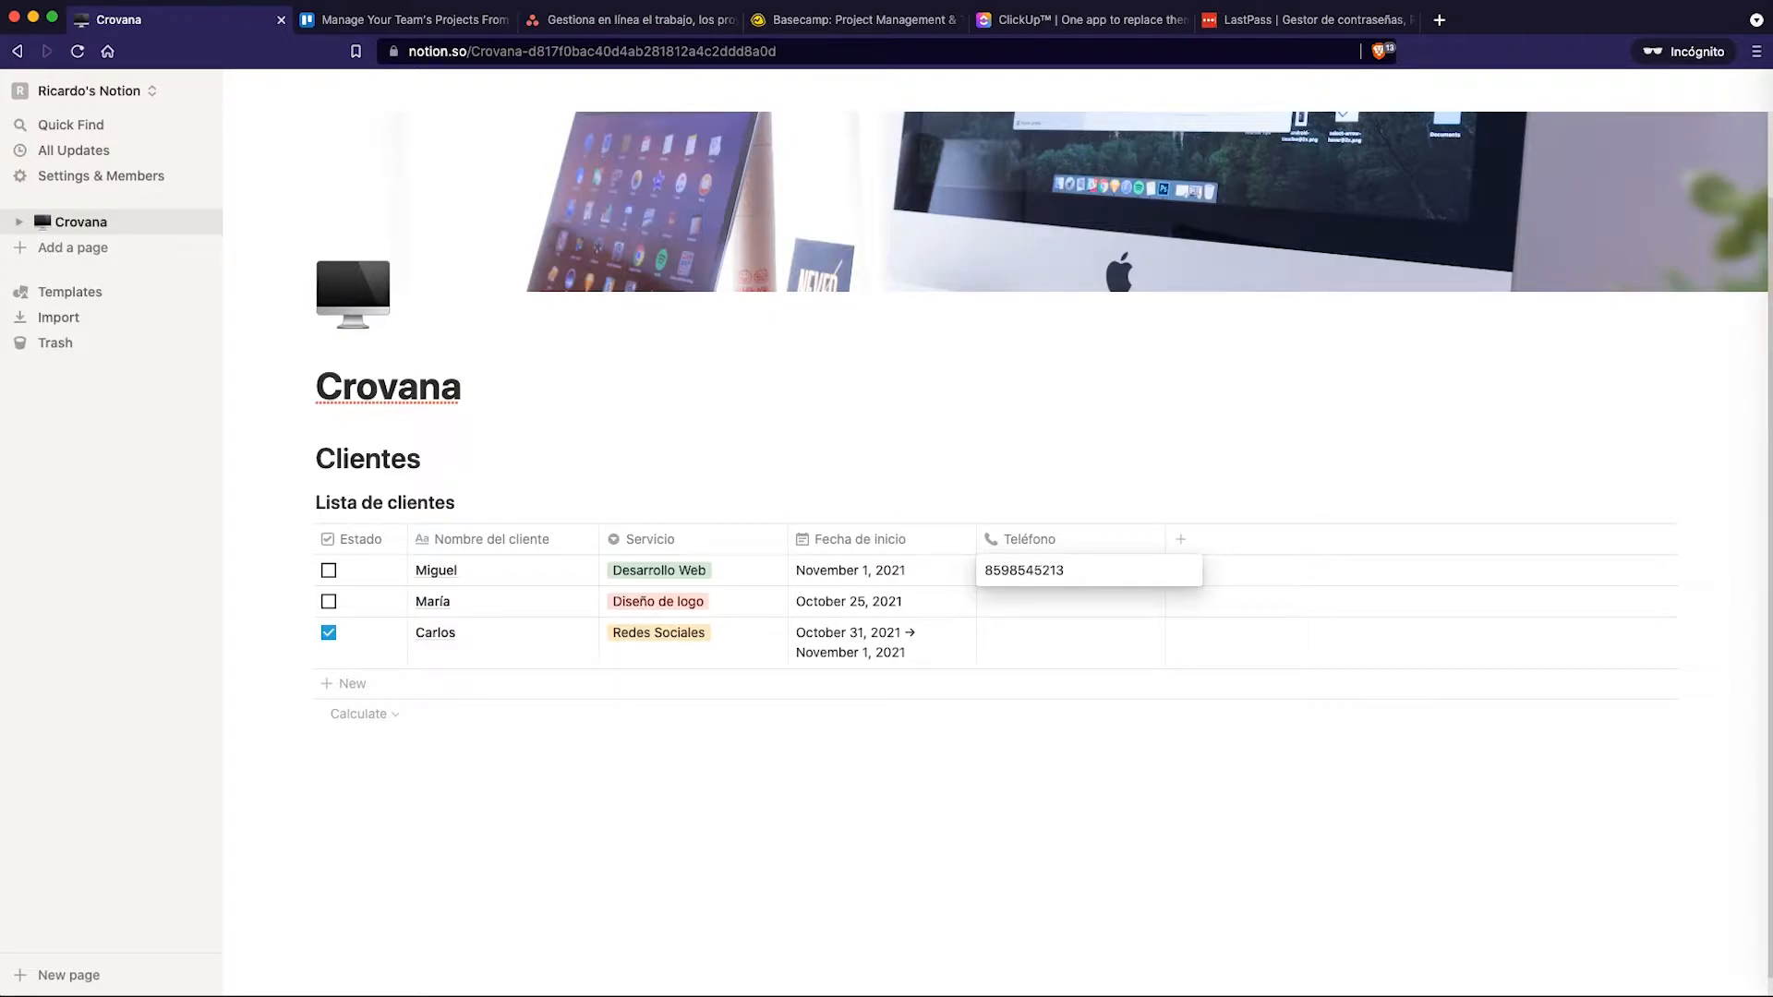
key("Return")
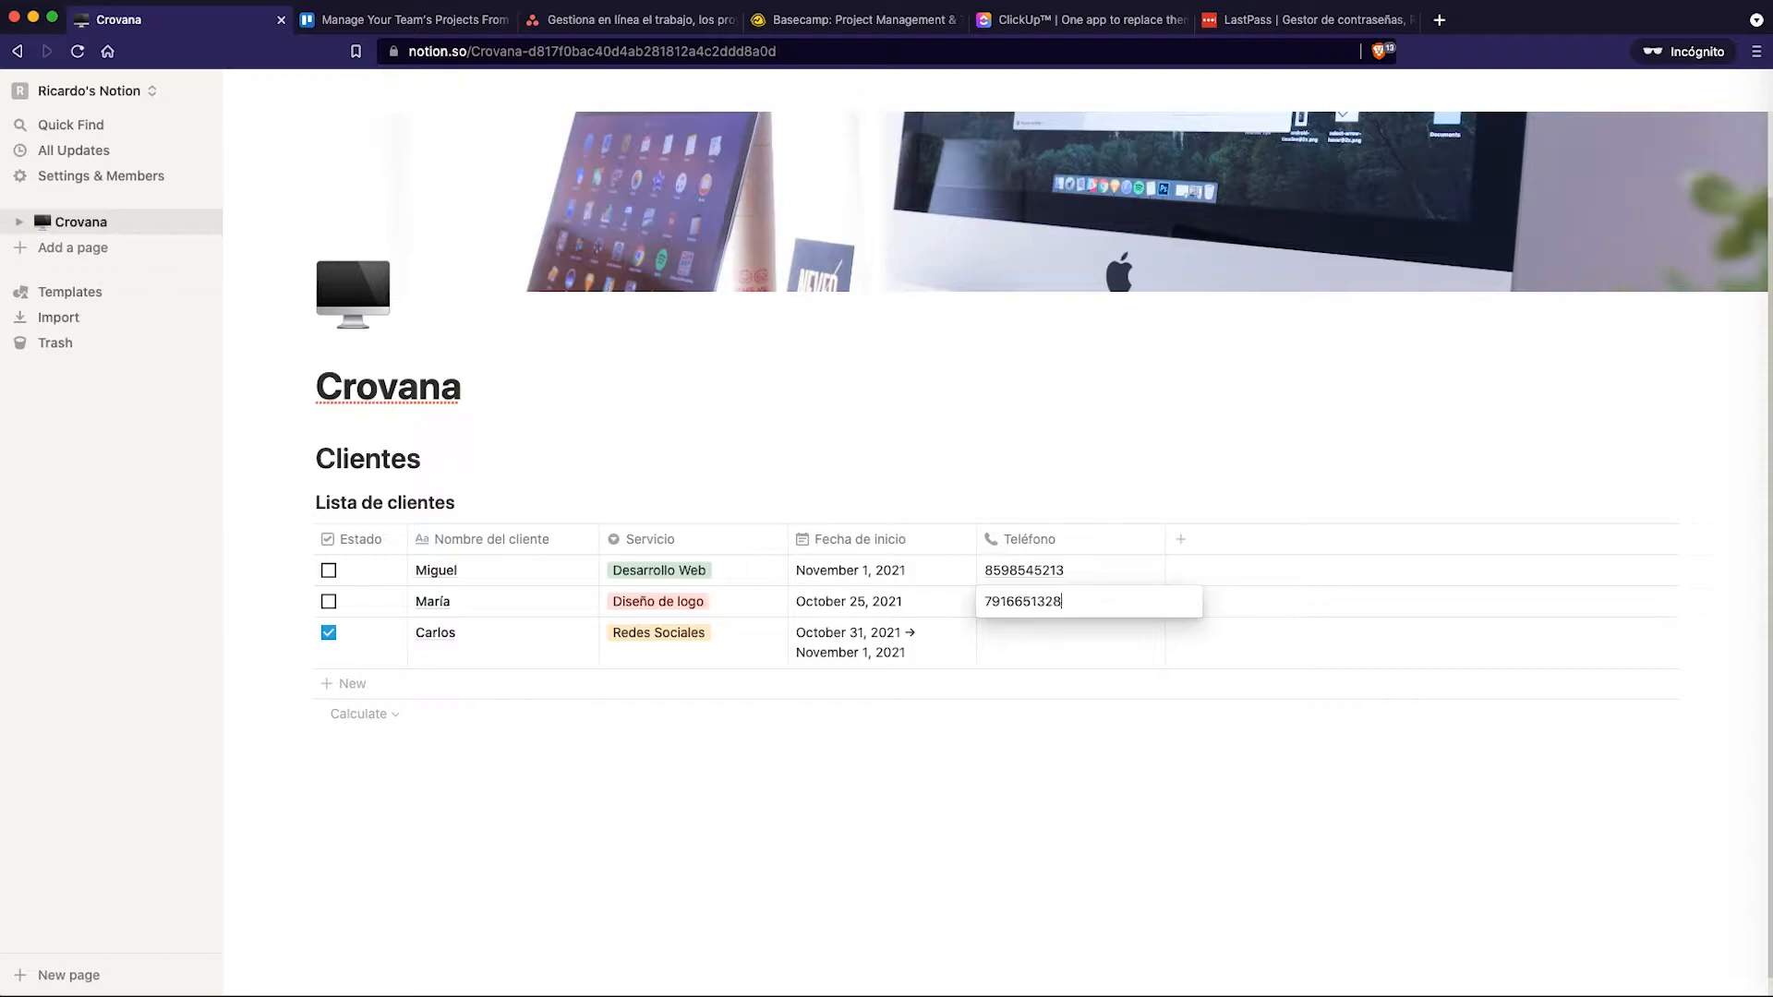
key("Return")
type("491135654")
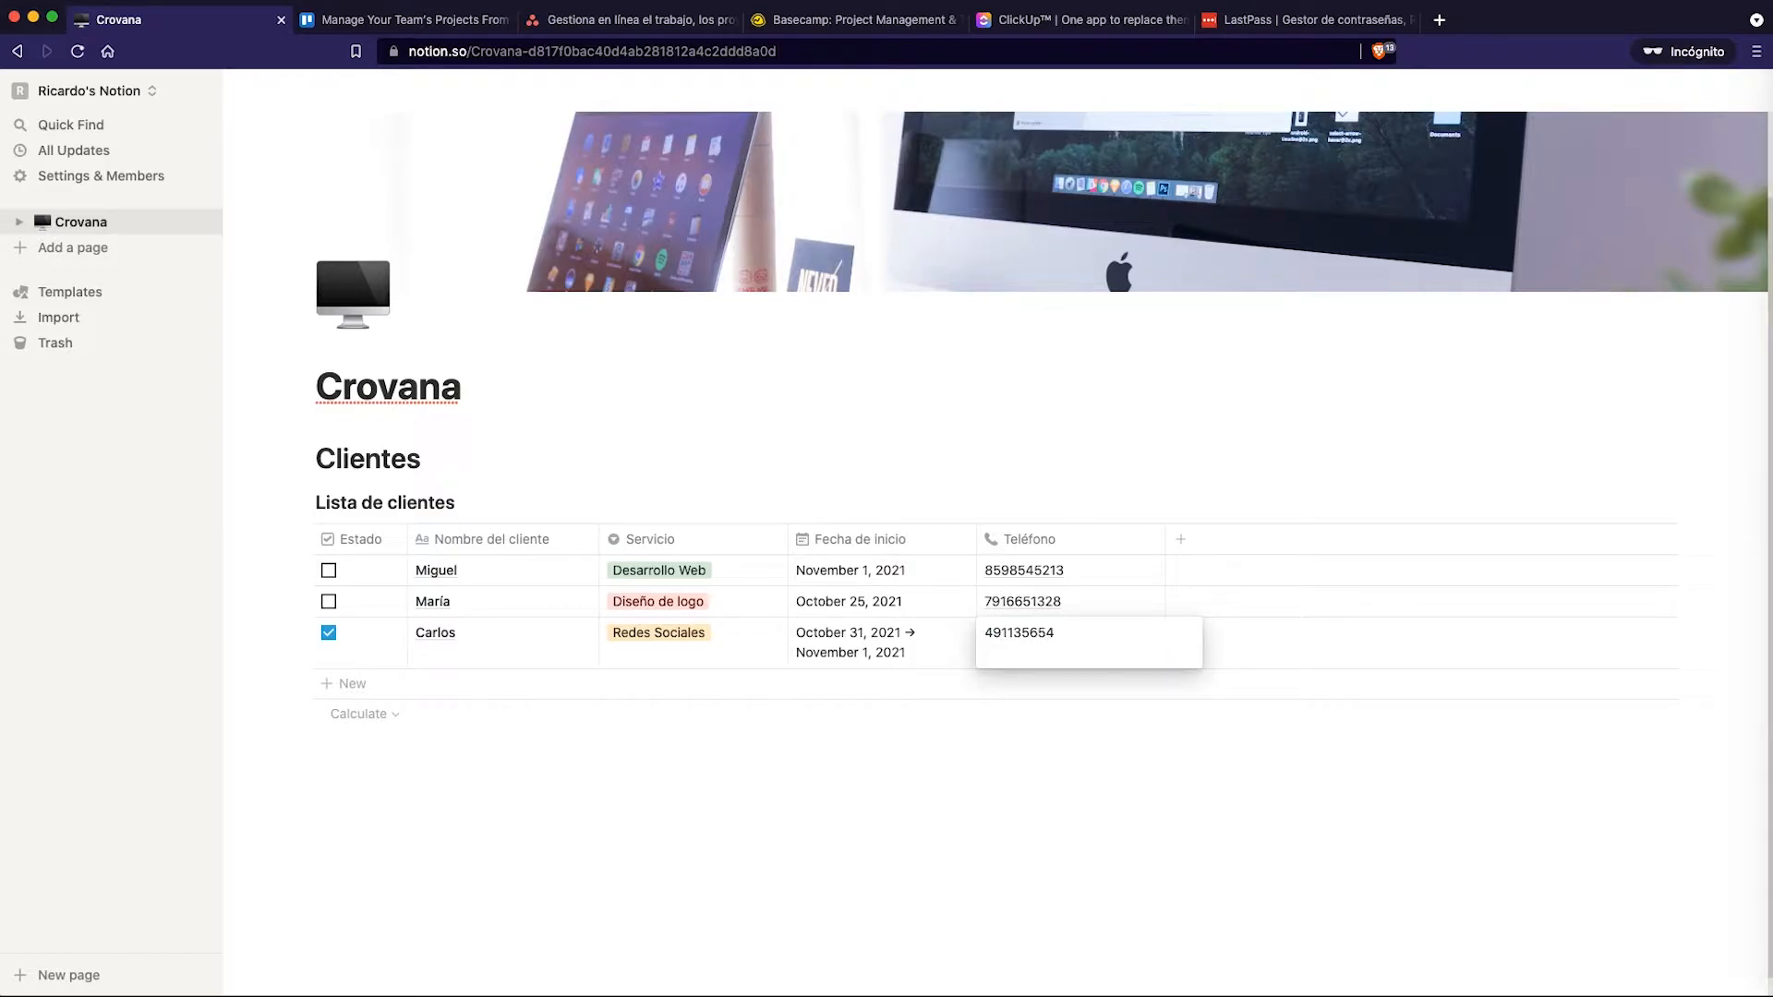
key("Escape")
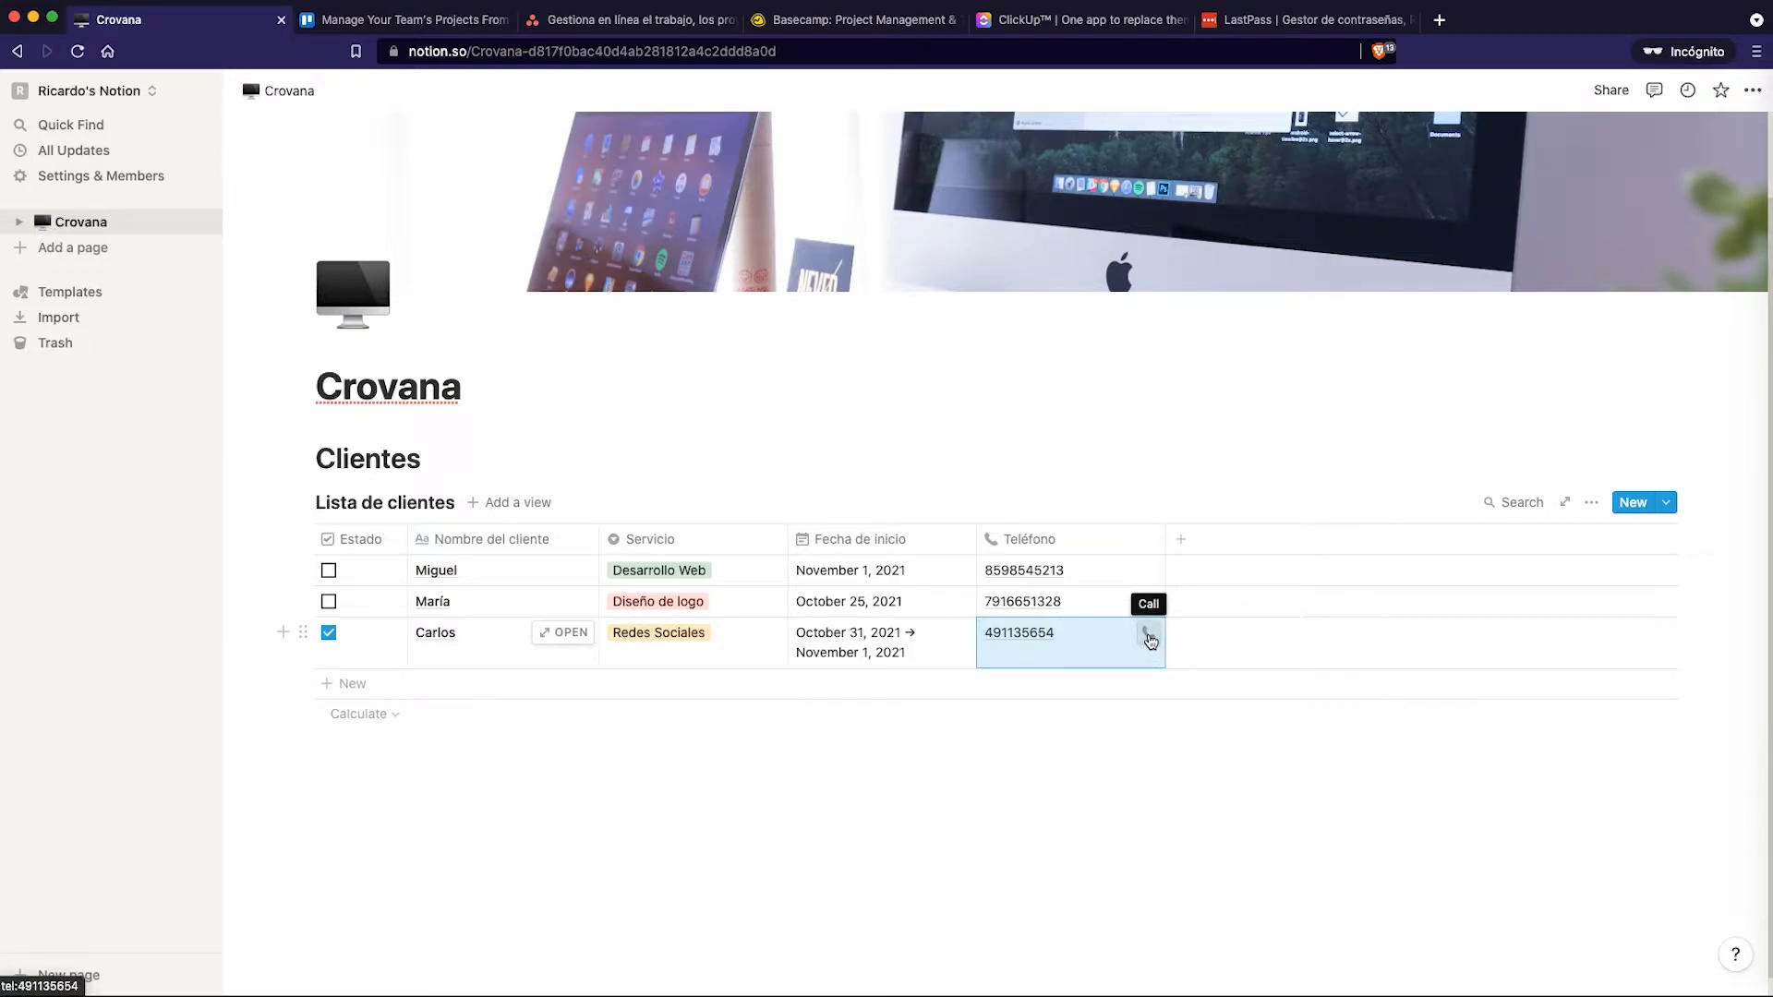
left_click_drag(1165, 538, 1122, 539)
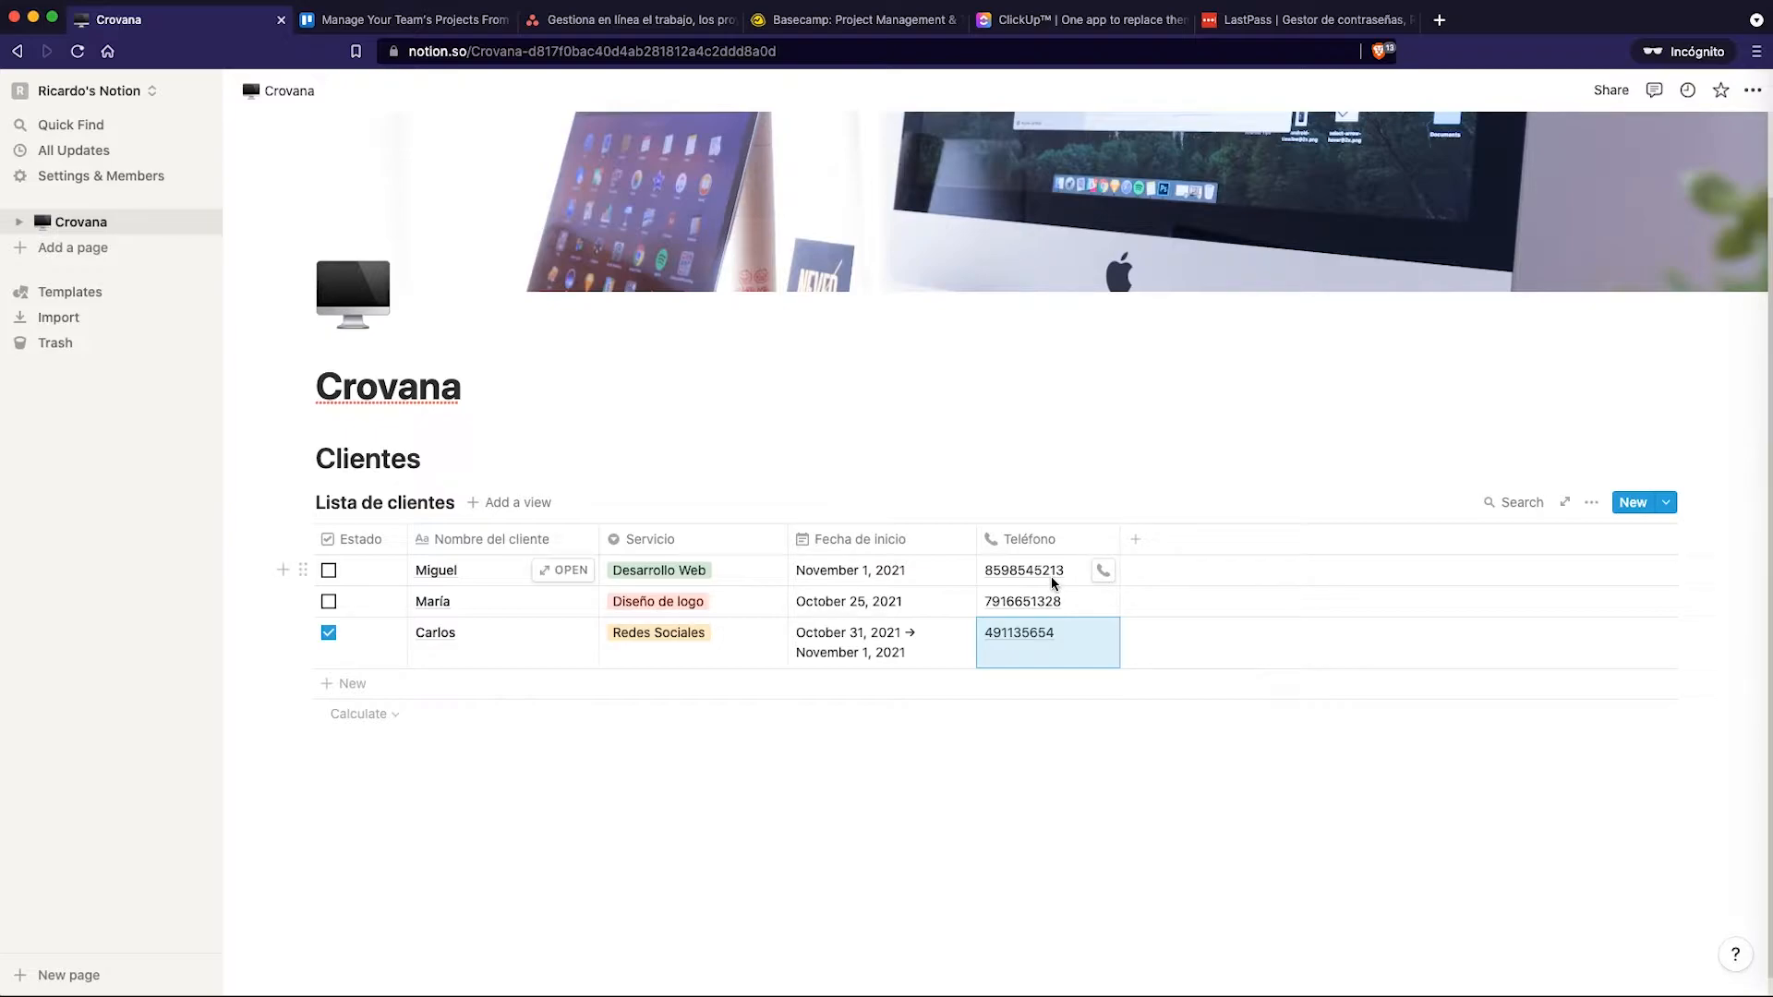
- Add a Correo column with the Email property type
left_click(1137, 539)
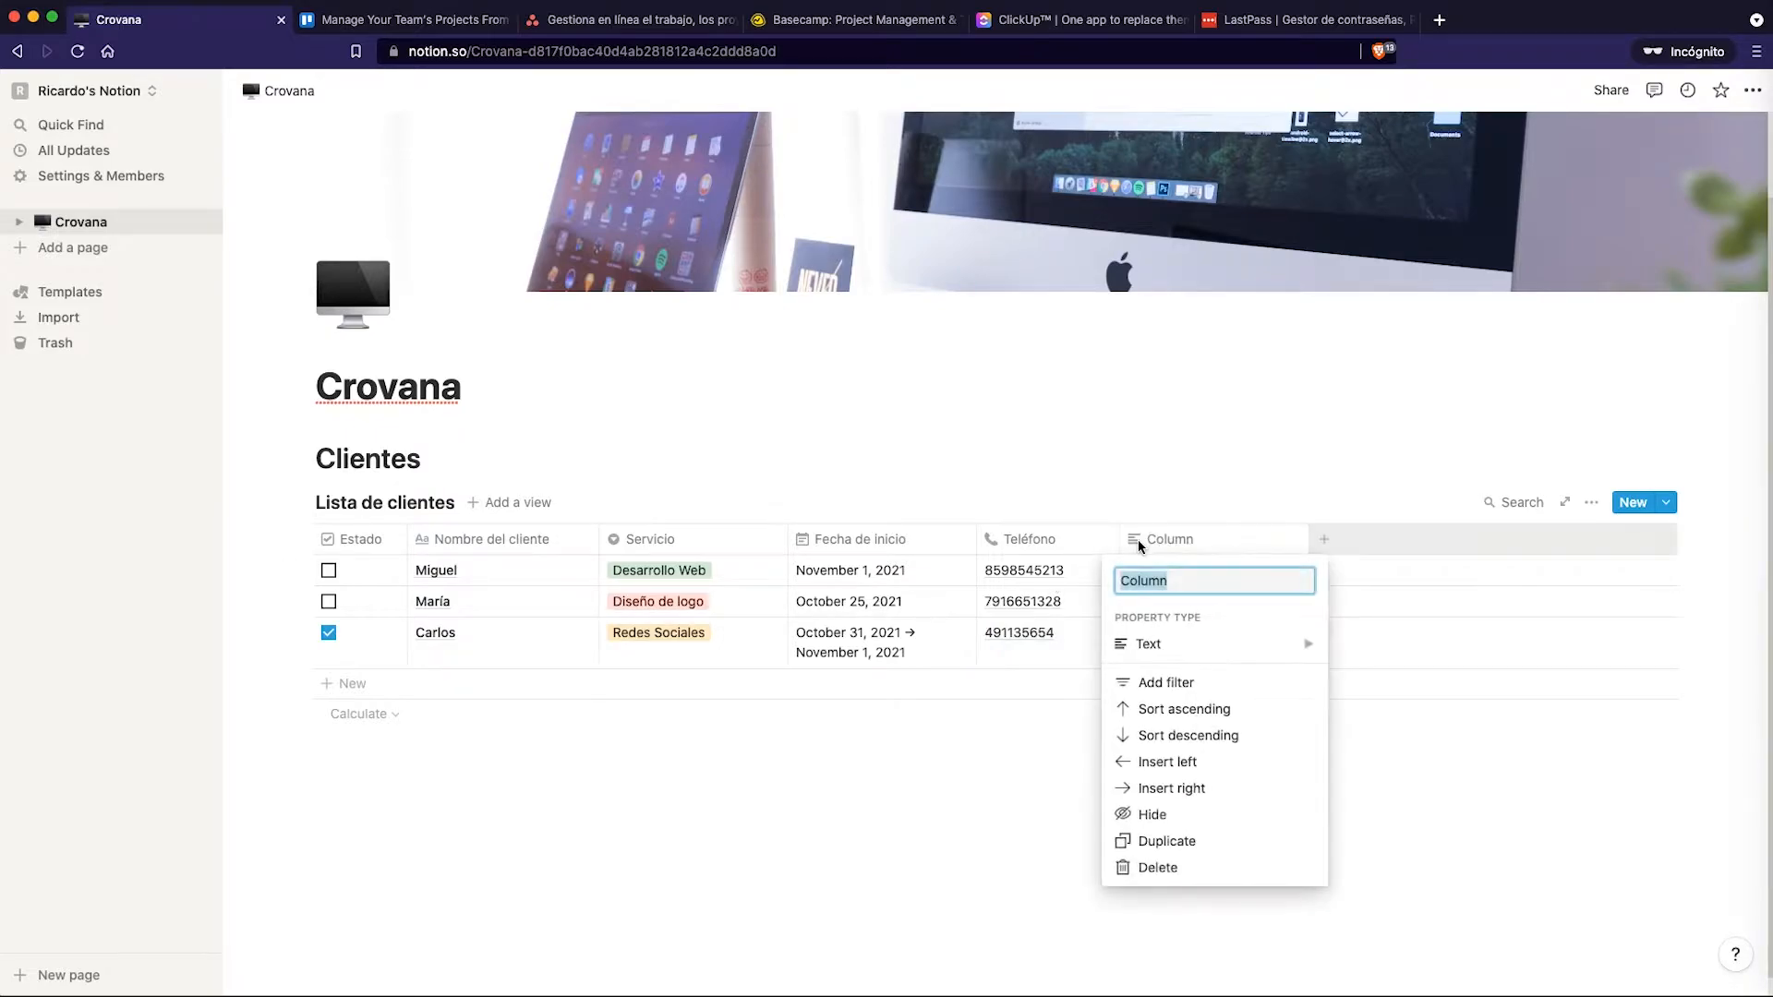
type("Correo")
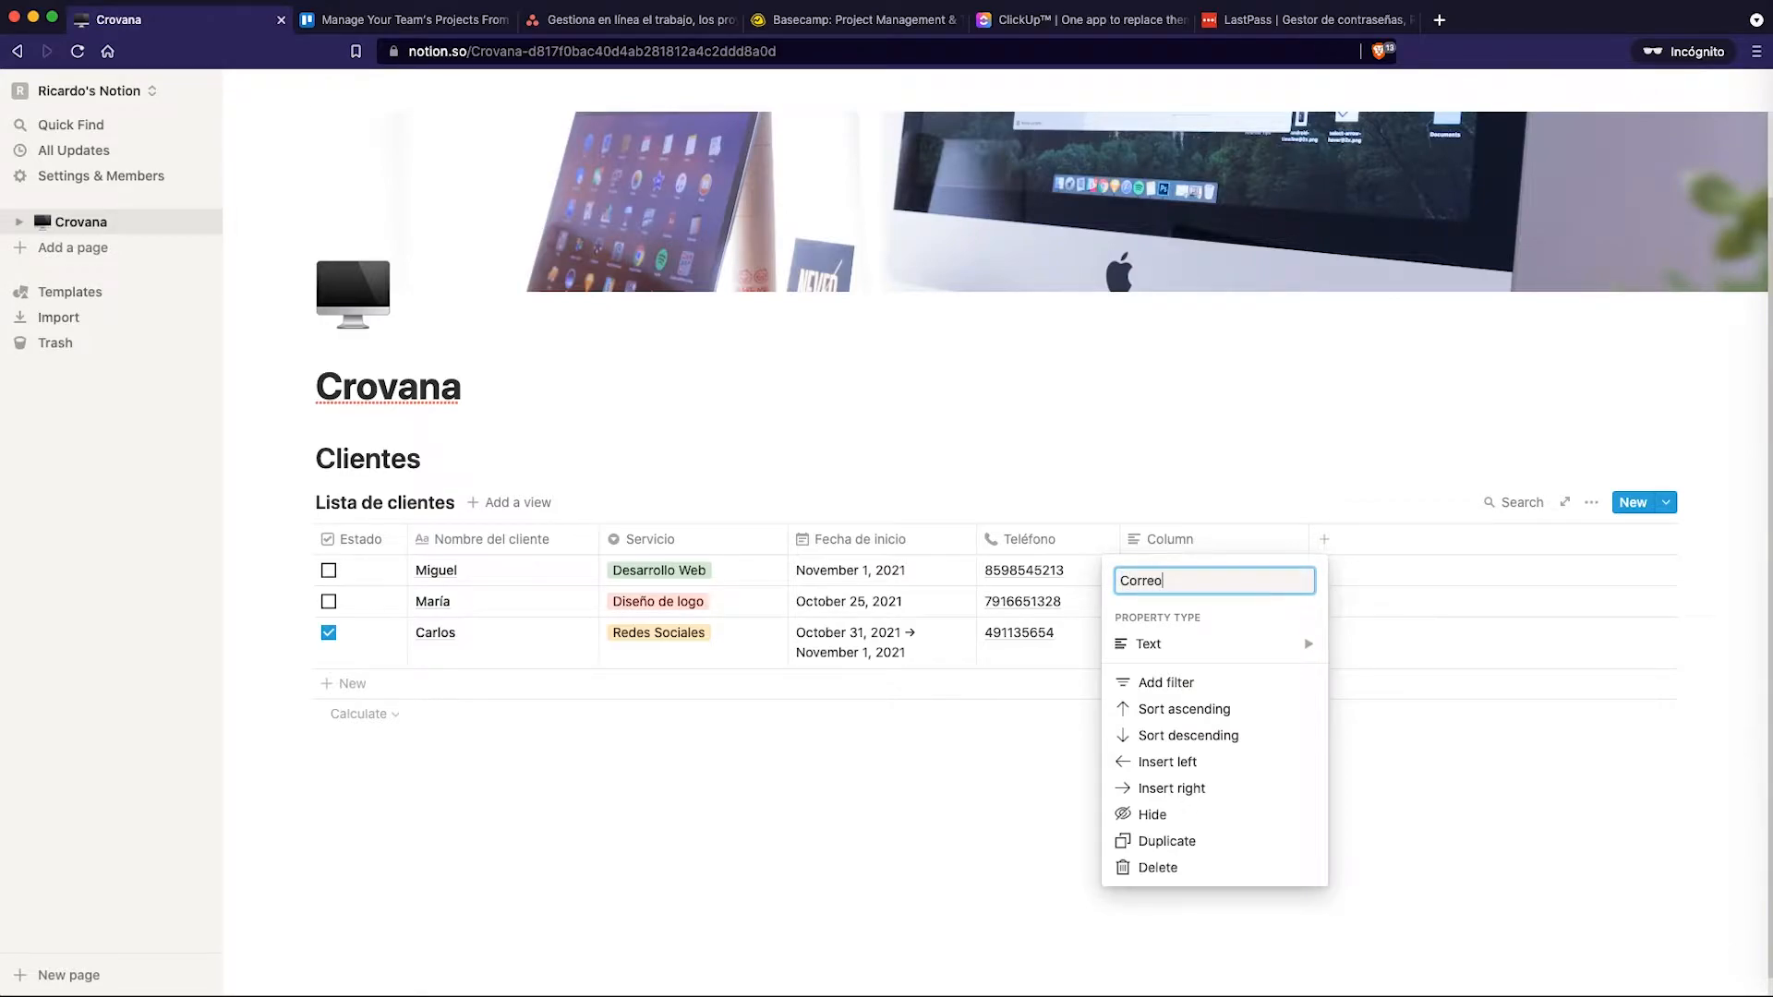
key("Return")
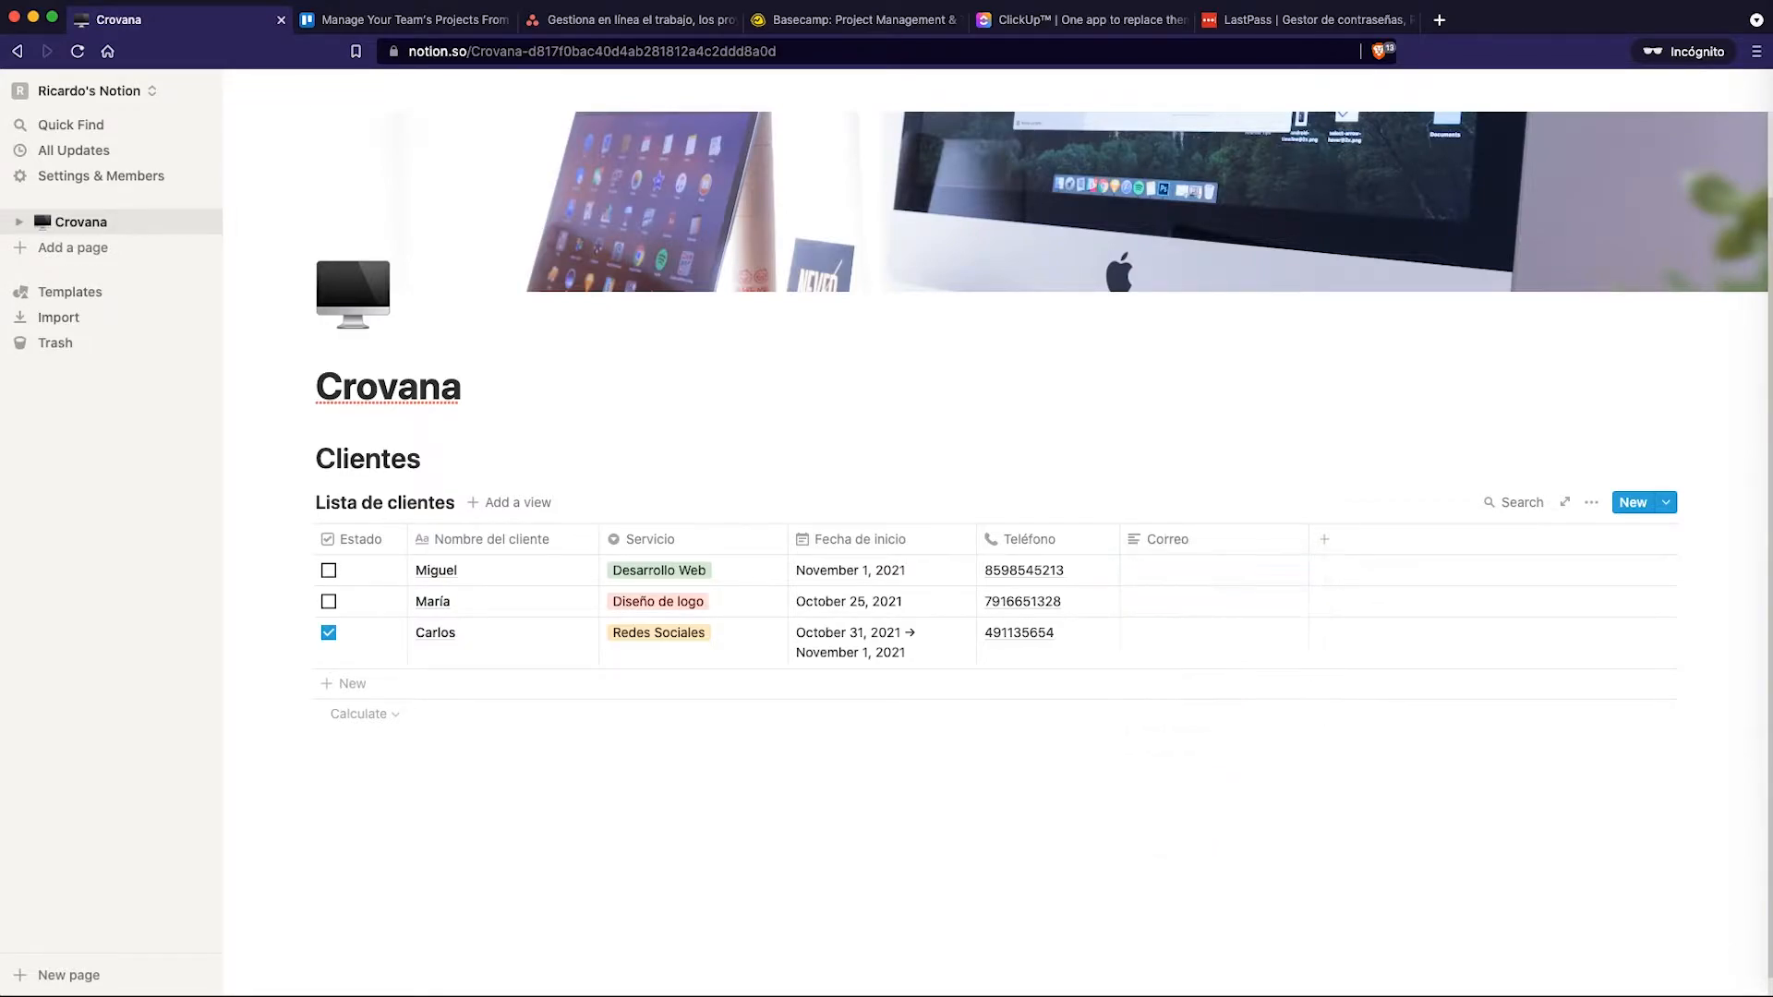
left_click(1179, 538)
left_click(1182, 646)
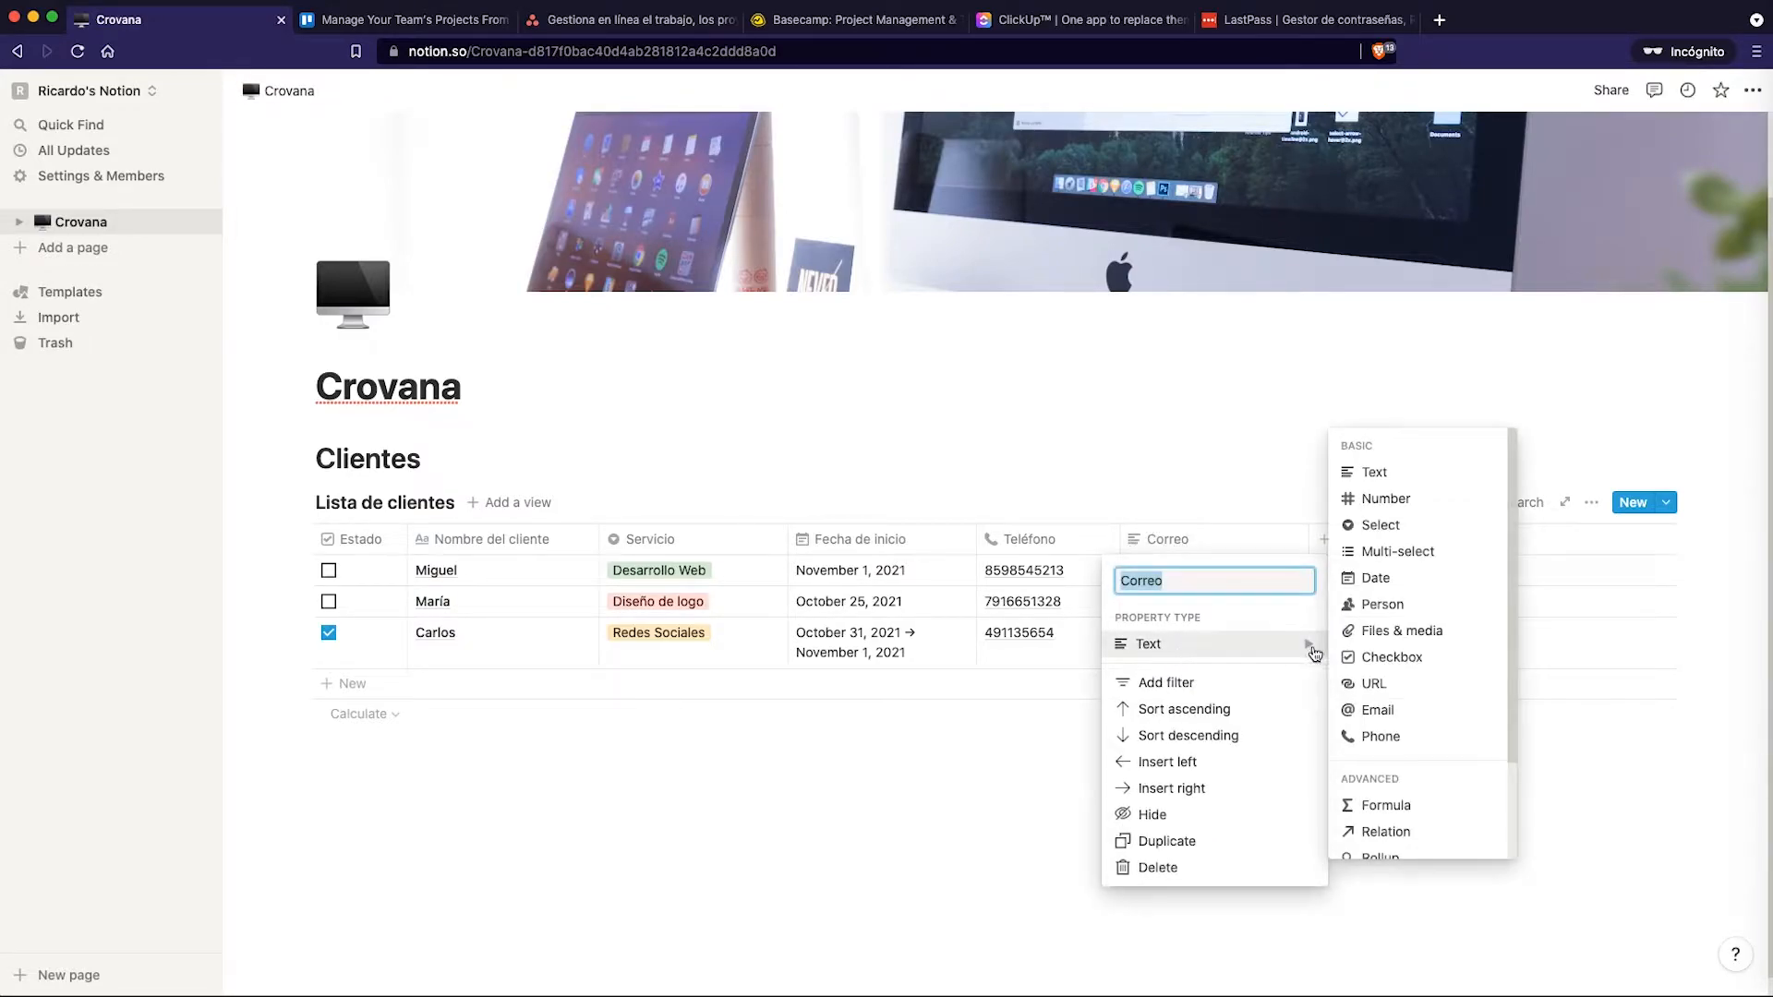
left_click(1381, 711)
- Enter the first client's email address and paste the same address into the second and third rows
left_click(1154, 569)
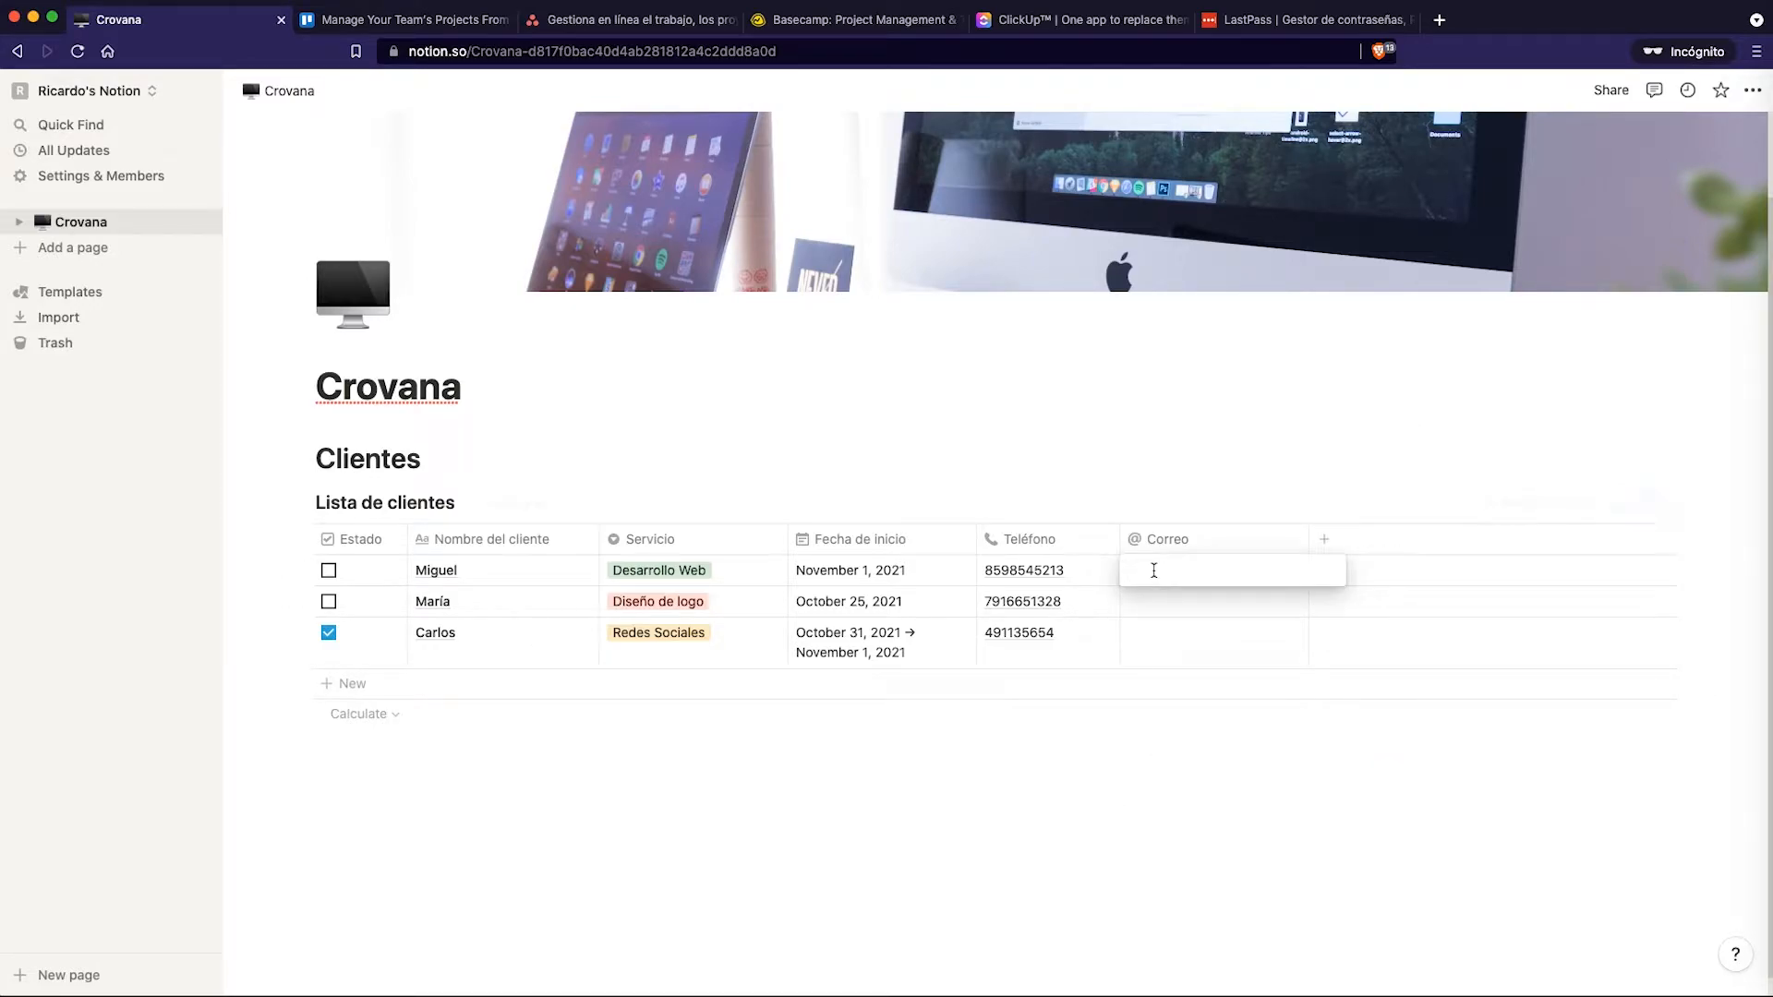
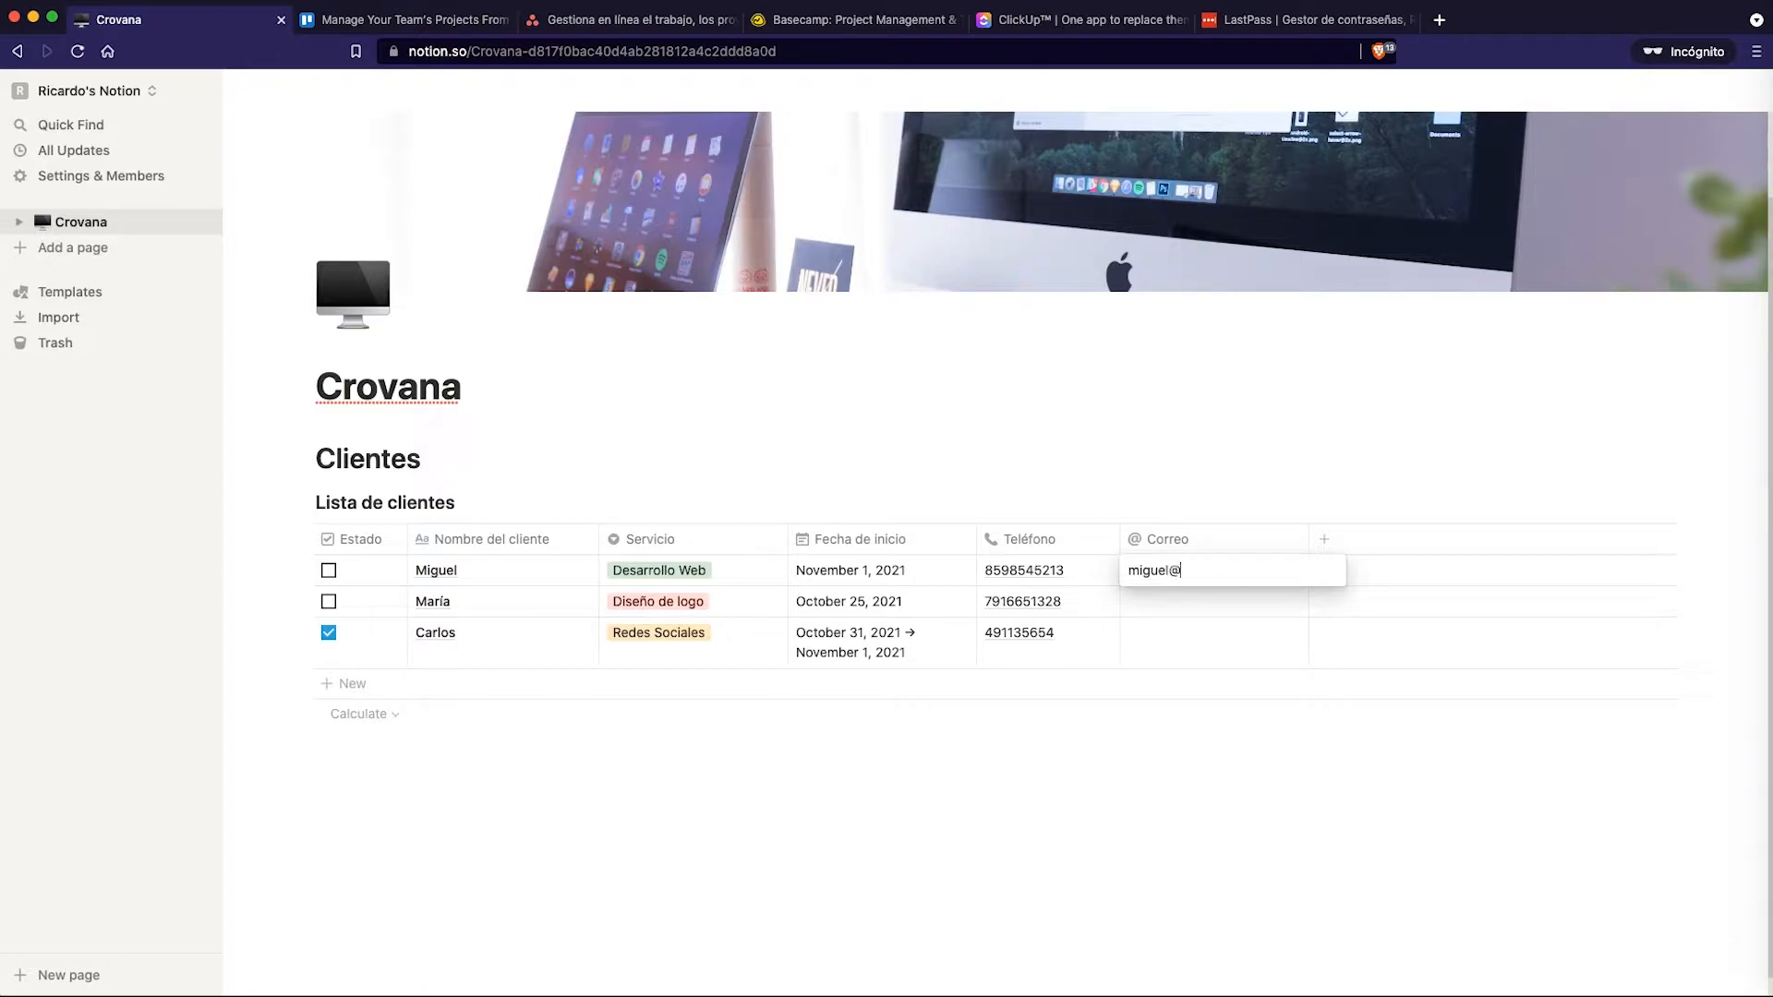
key("Return")
key("super+v")
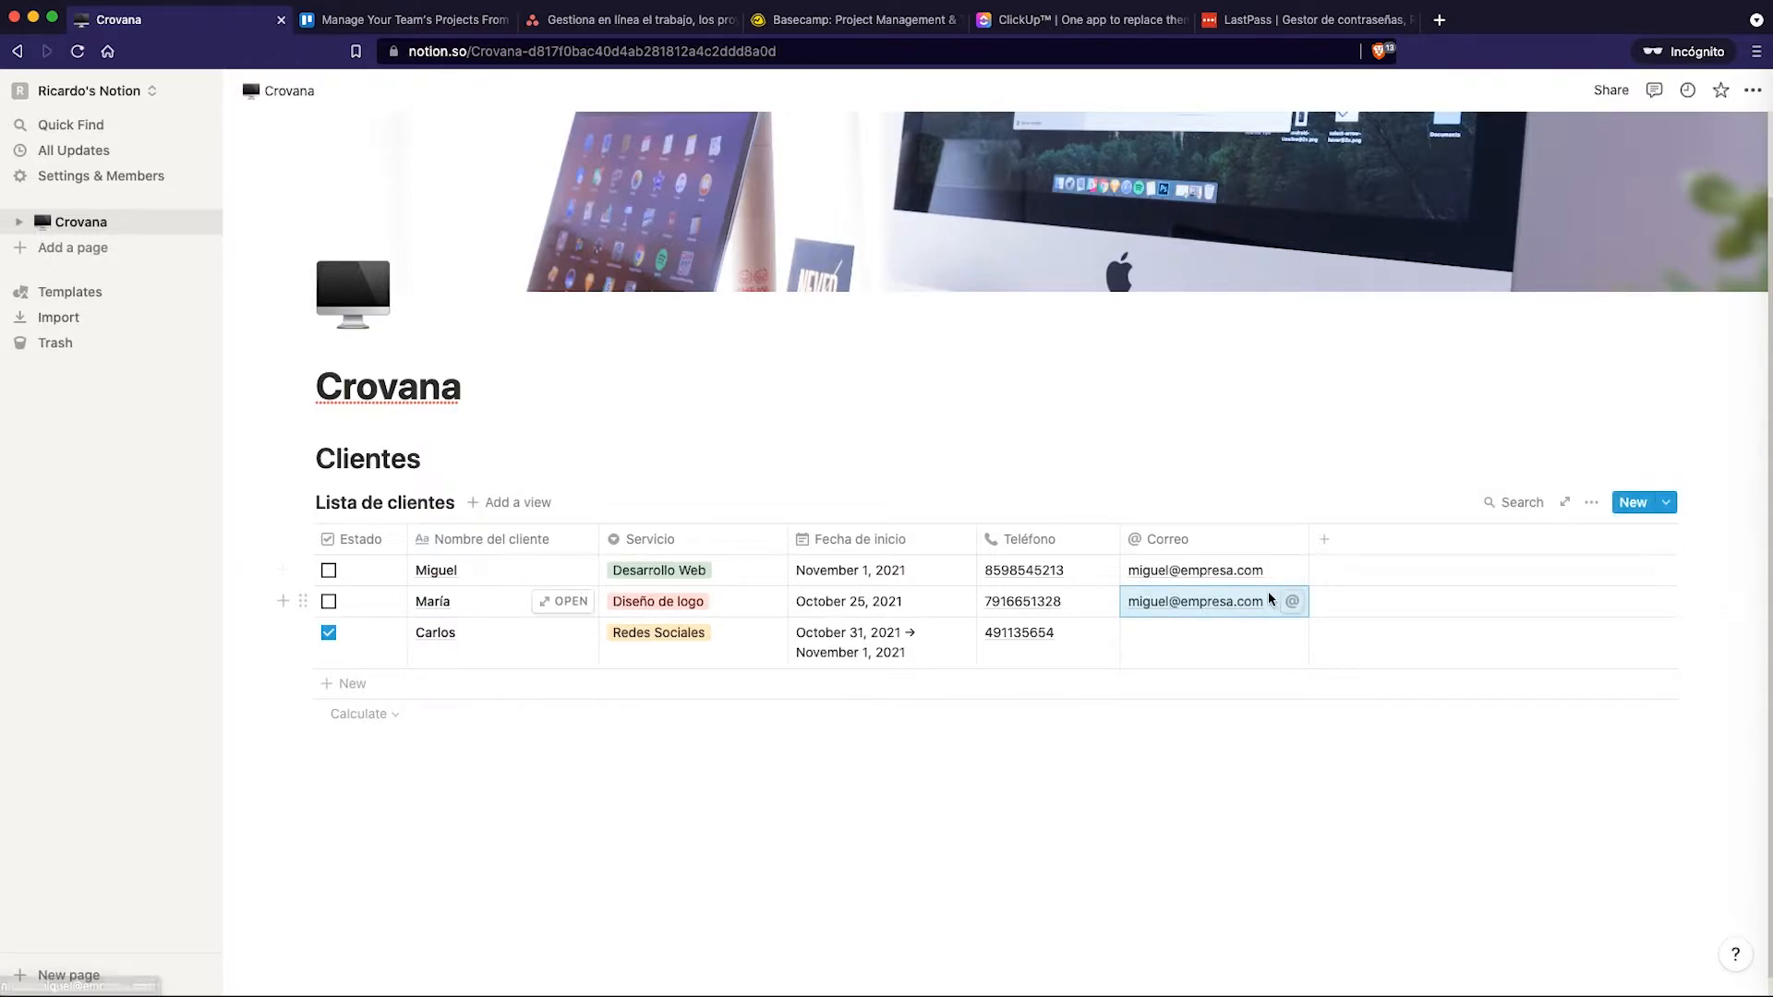
key("Up")
key("Down")
key("Down")
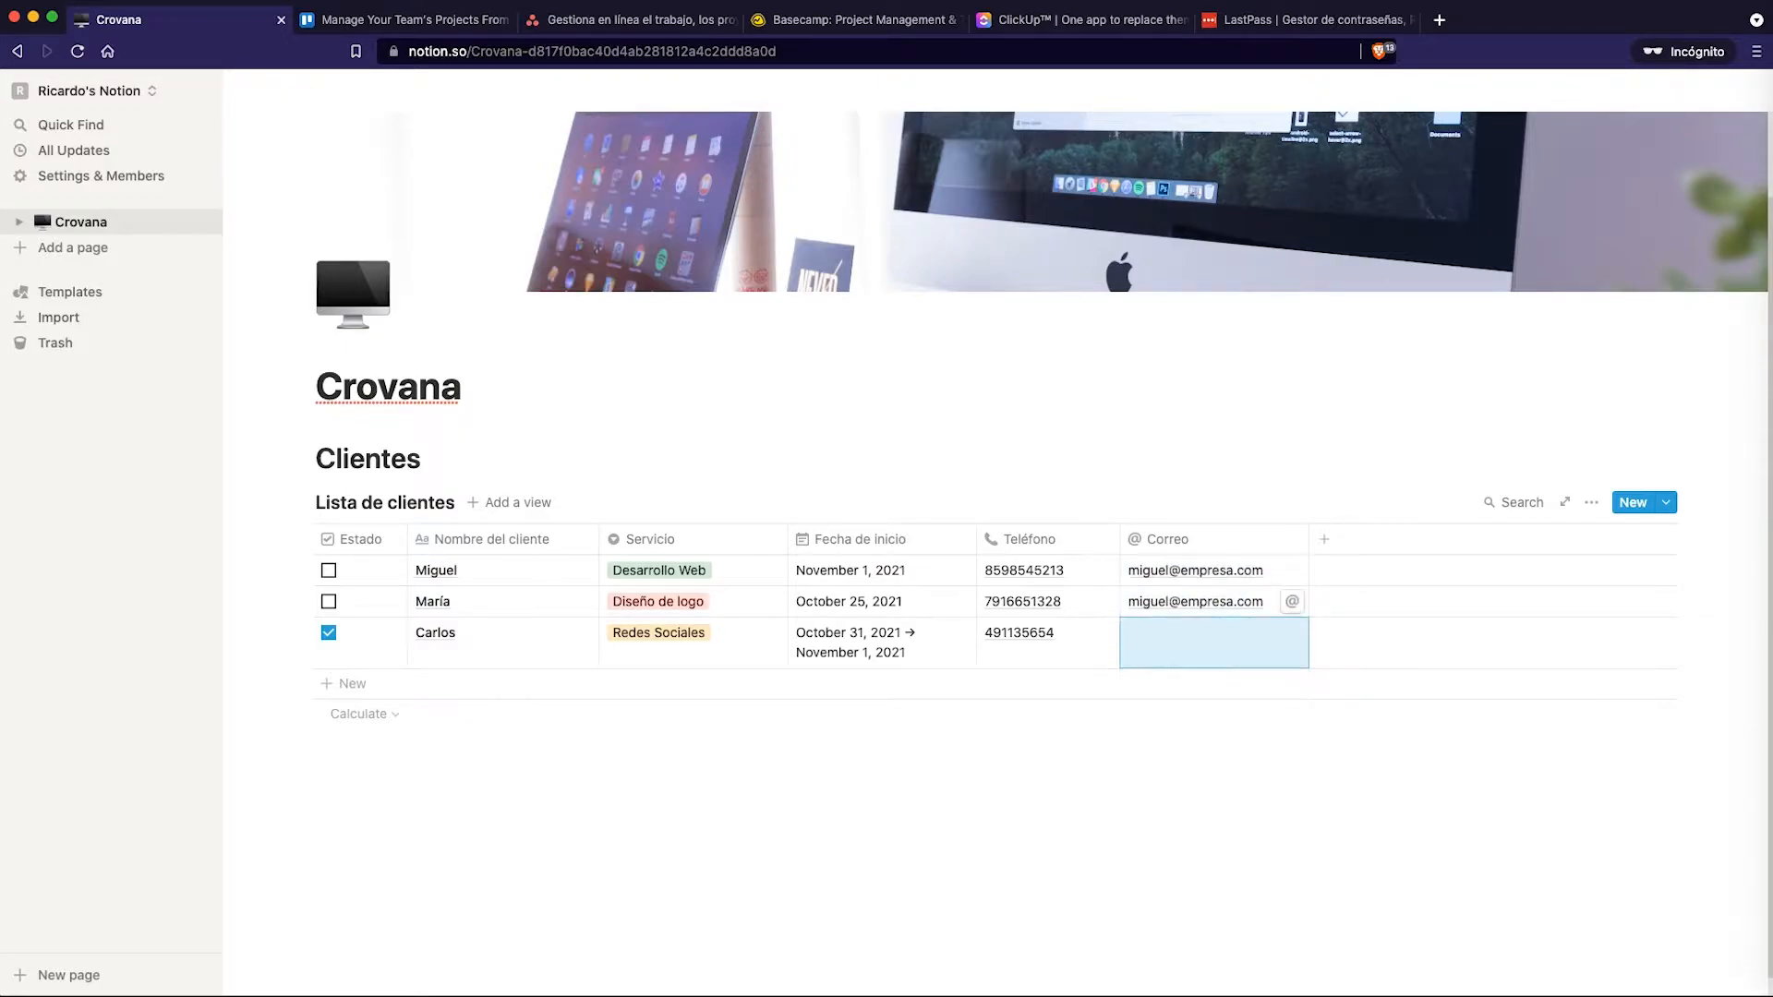
key("super+v")
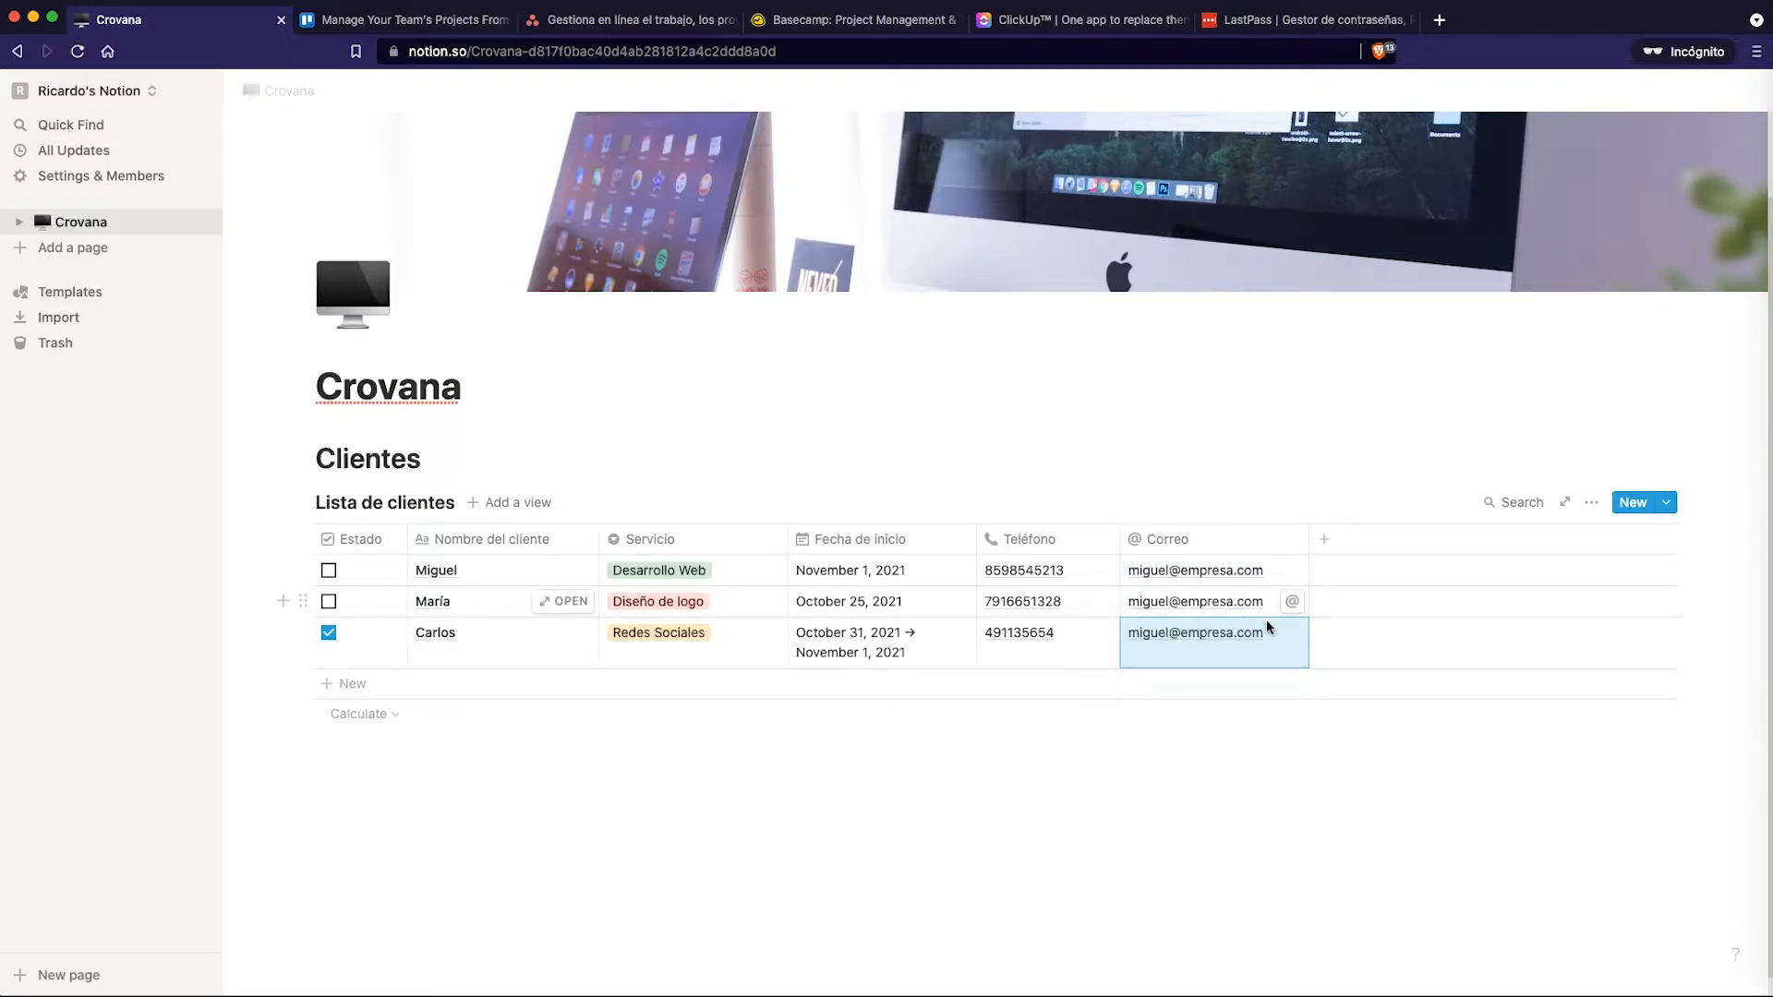
- Change the domain of the third row's email to empresa2
left_click(1228, 653)
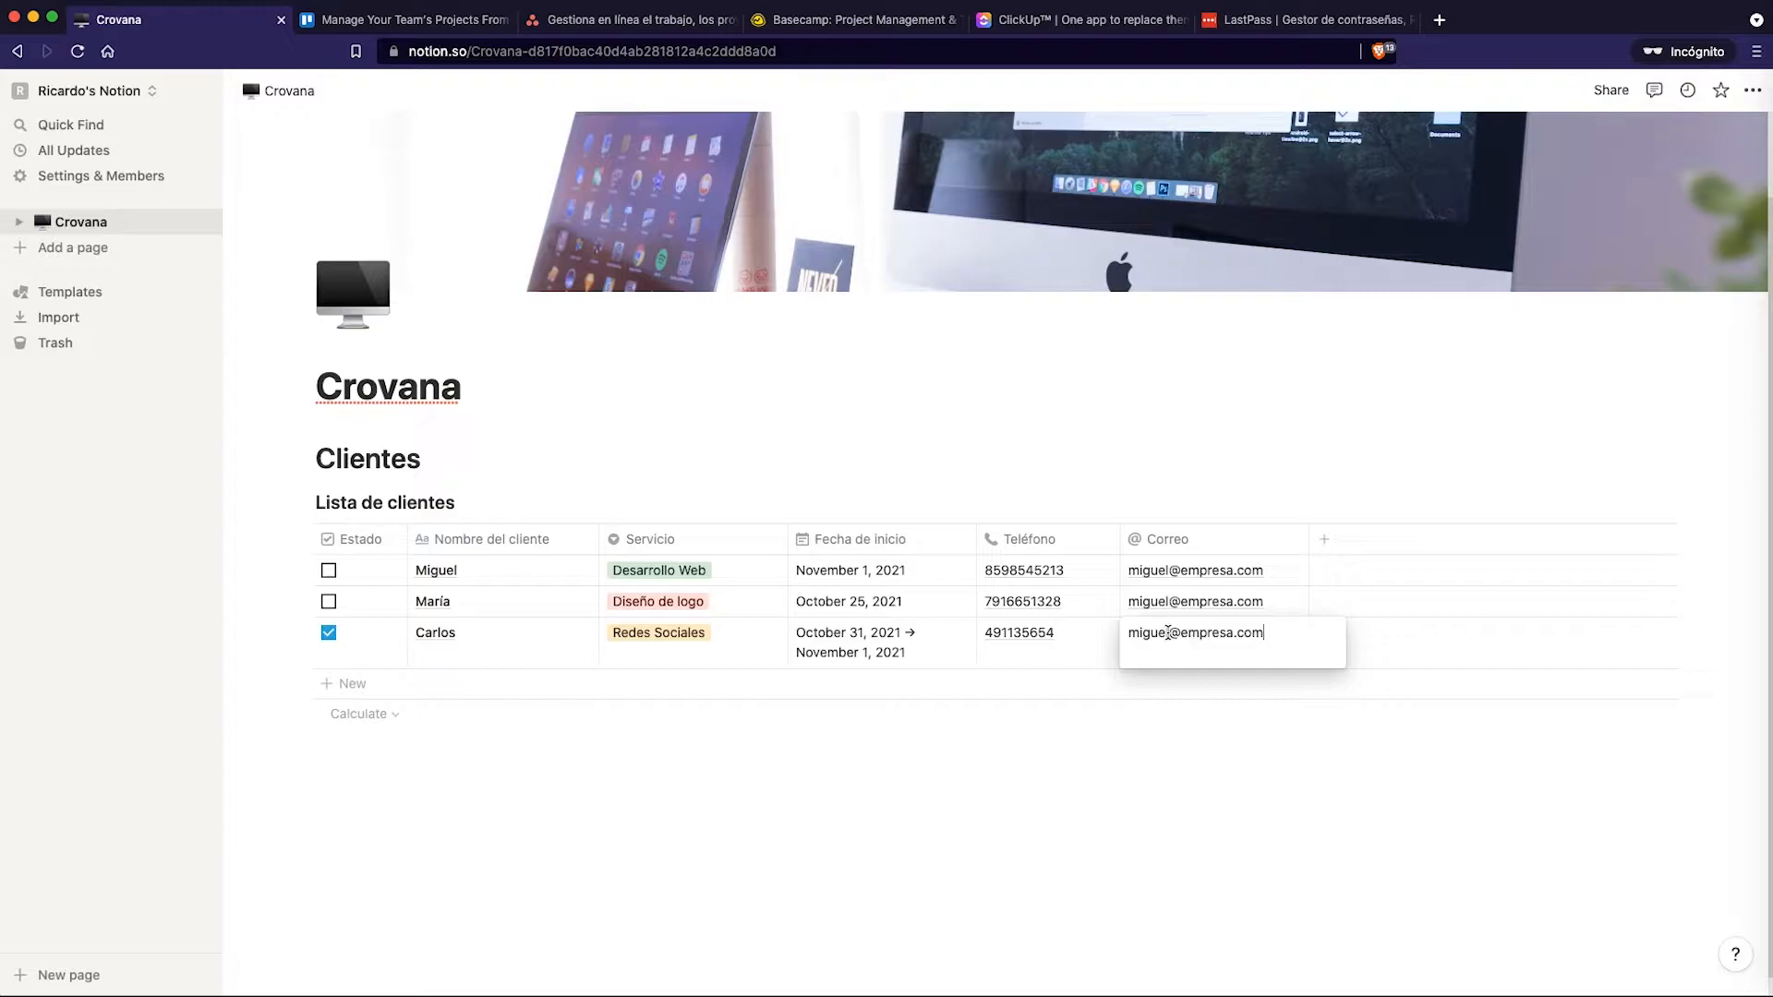
double_click(1199, 633)
type("empresa2")
key("Return")
- Edit the second row's email, adding 3 to the domain and replacing the name part with the second client's name
key("Up")
key("Return")
type("3")
key("Return")
key("Up")
key("Left")
key("Right")
key("Return")
key("super+Left")
key("shift+Right")
key("shift+Right")
key("shift+Right")
key("shift+Right")
key("shift+Right")
key("shift+Right")
key("shift+Right")
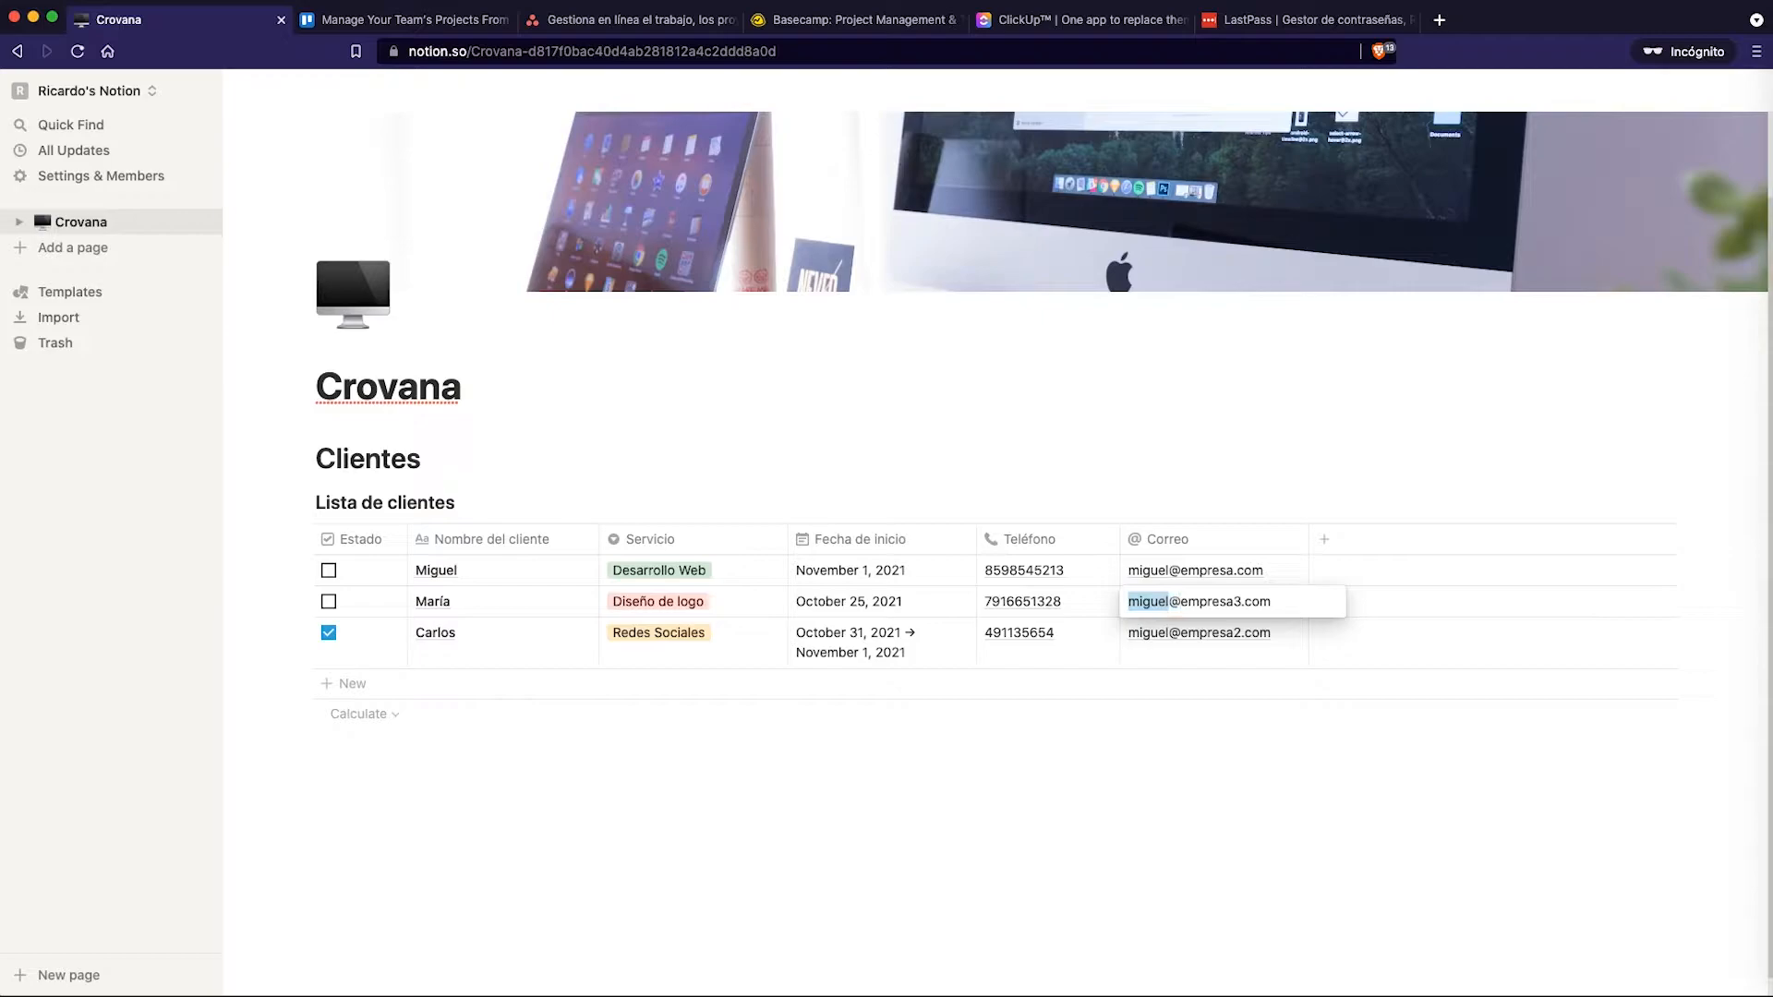
type("maria")
key("Return")
- Replace the name part of the third row's email with the third client's name and check it
key("Down")
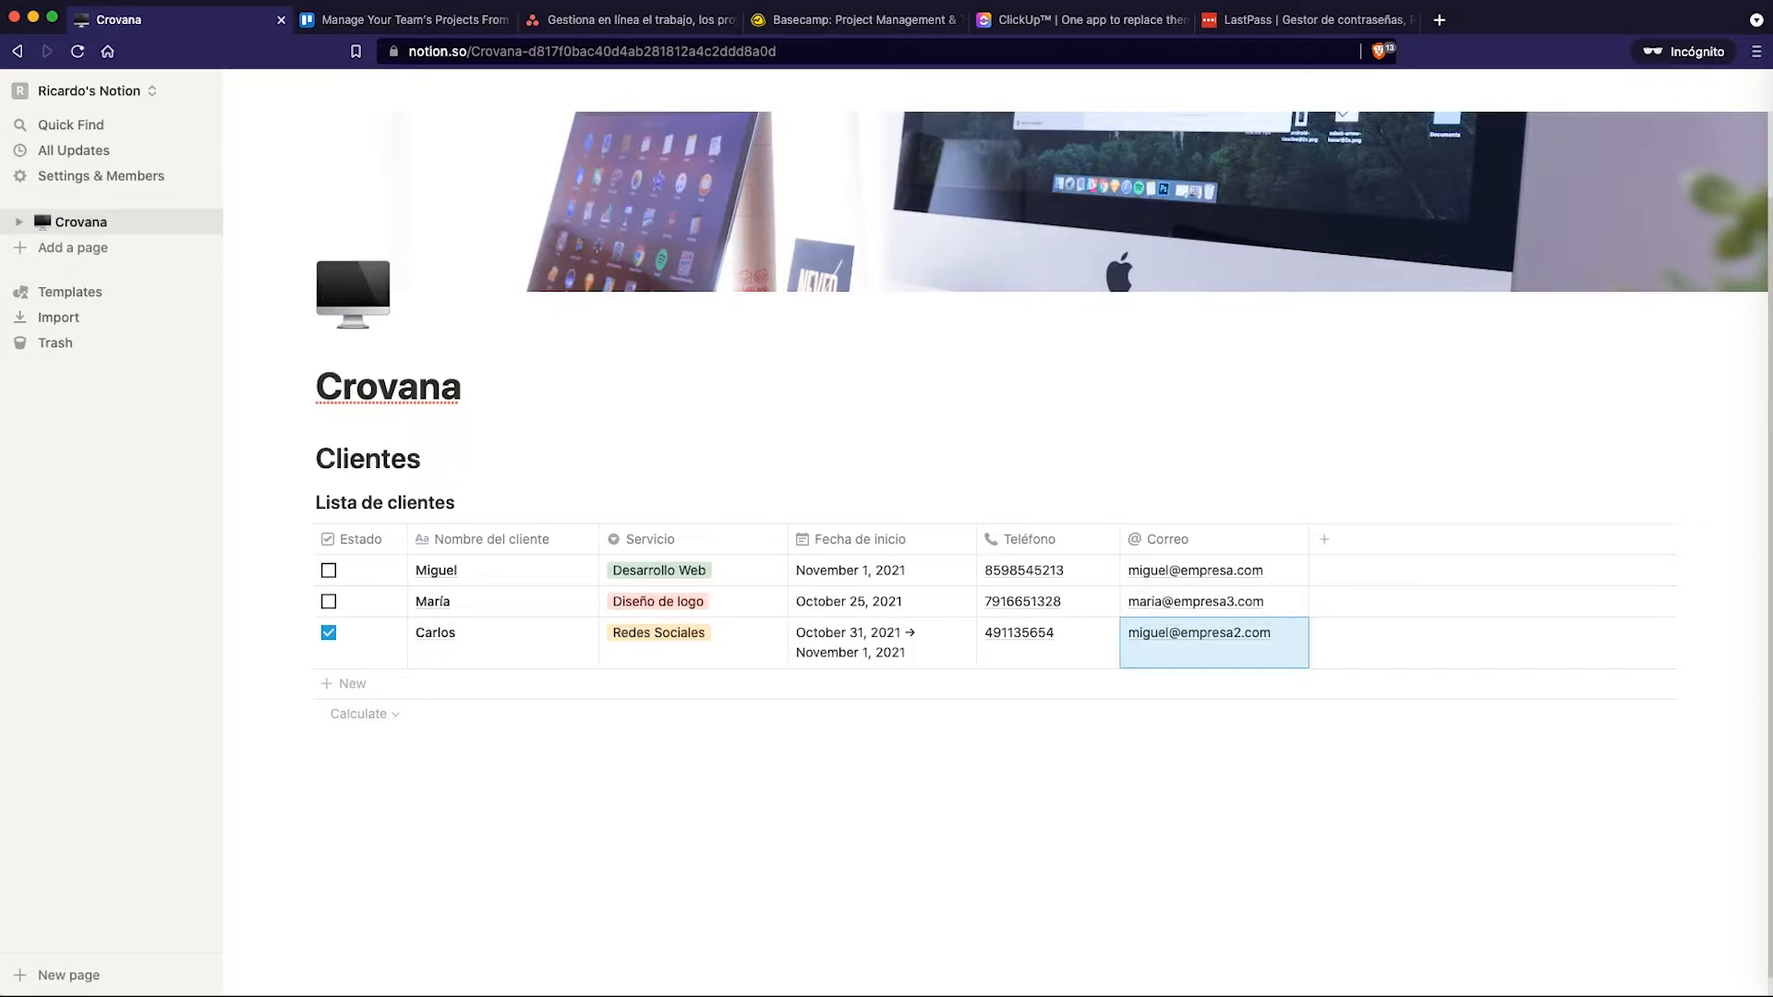
key("Return")
key("super+Left")
key("alt+shift+Right")
type("carlos")
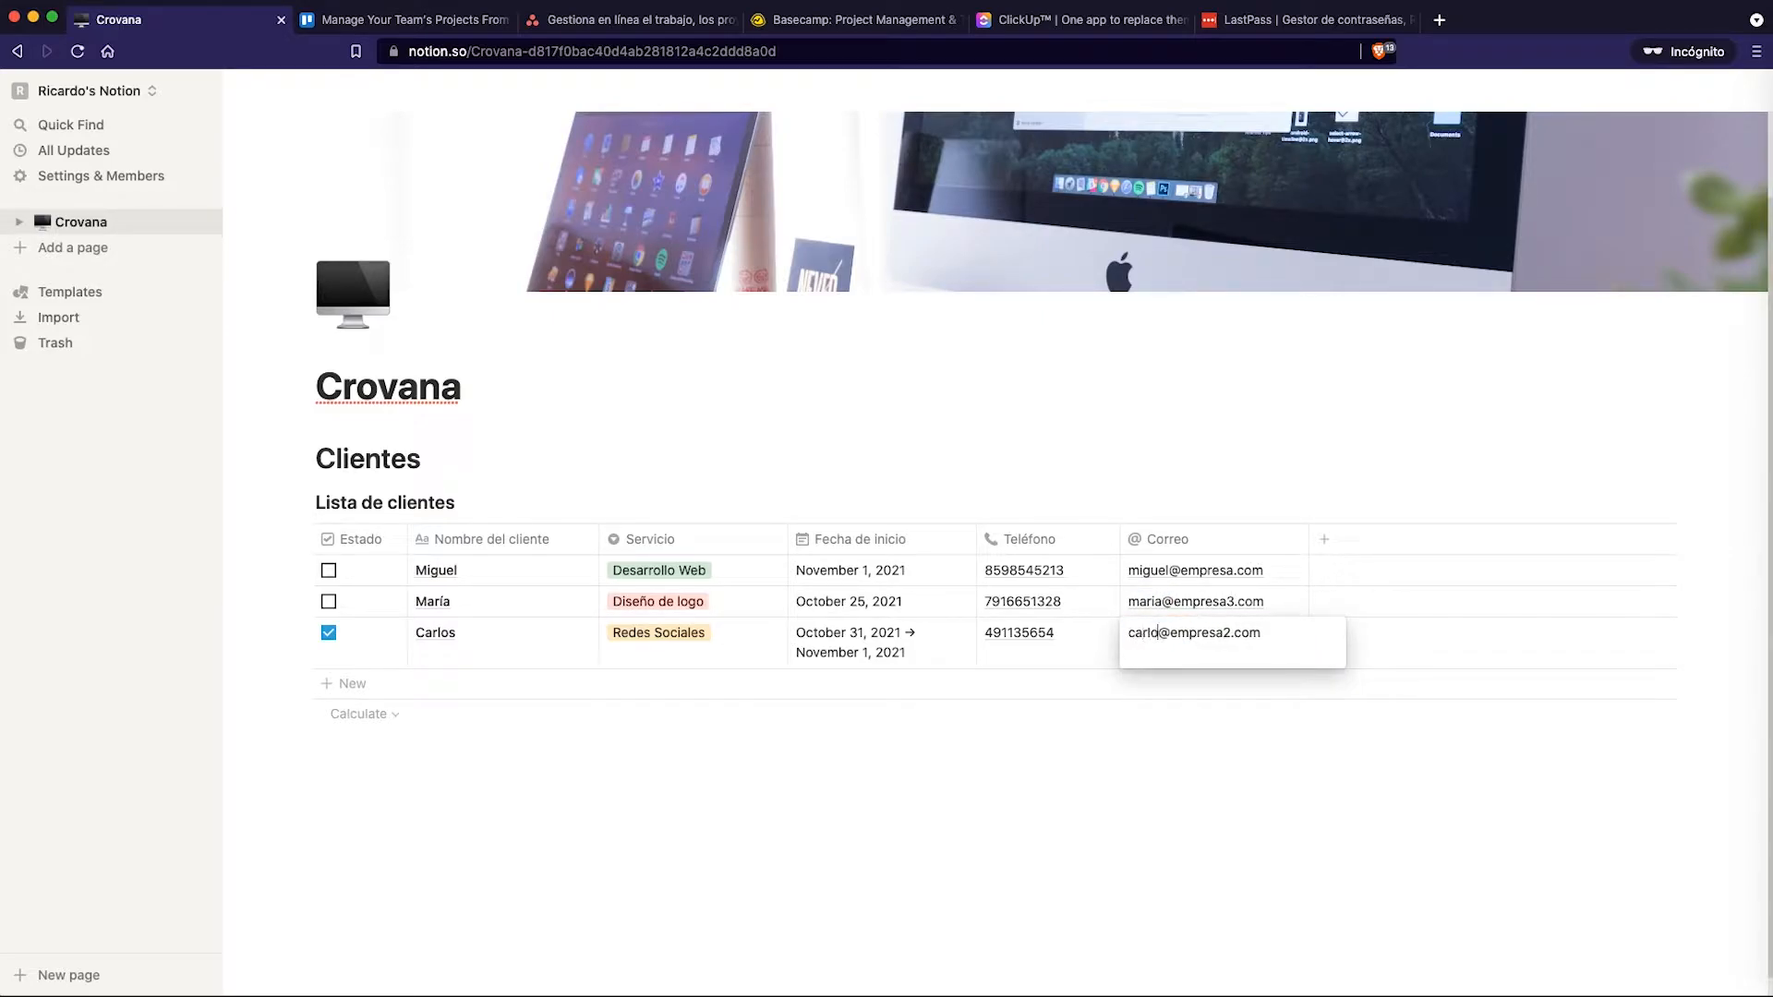
key("Return")
key("Up")
key("Down")
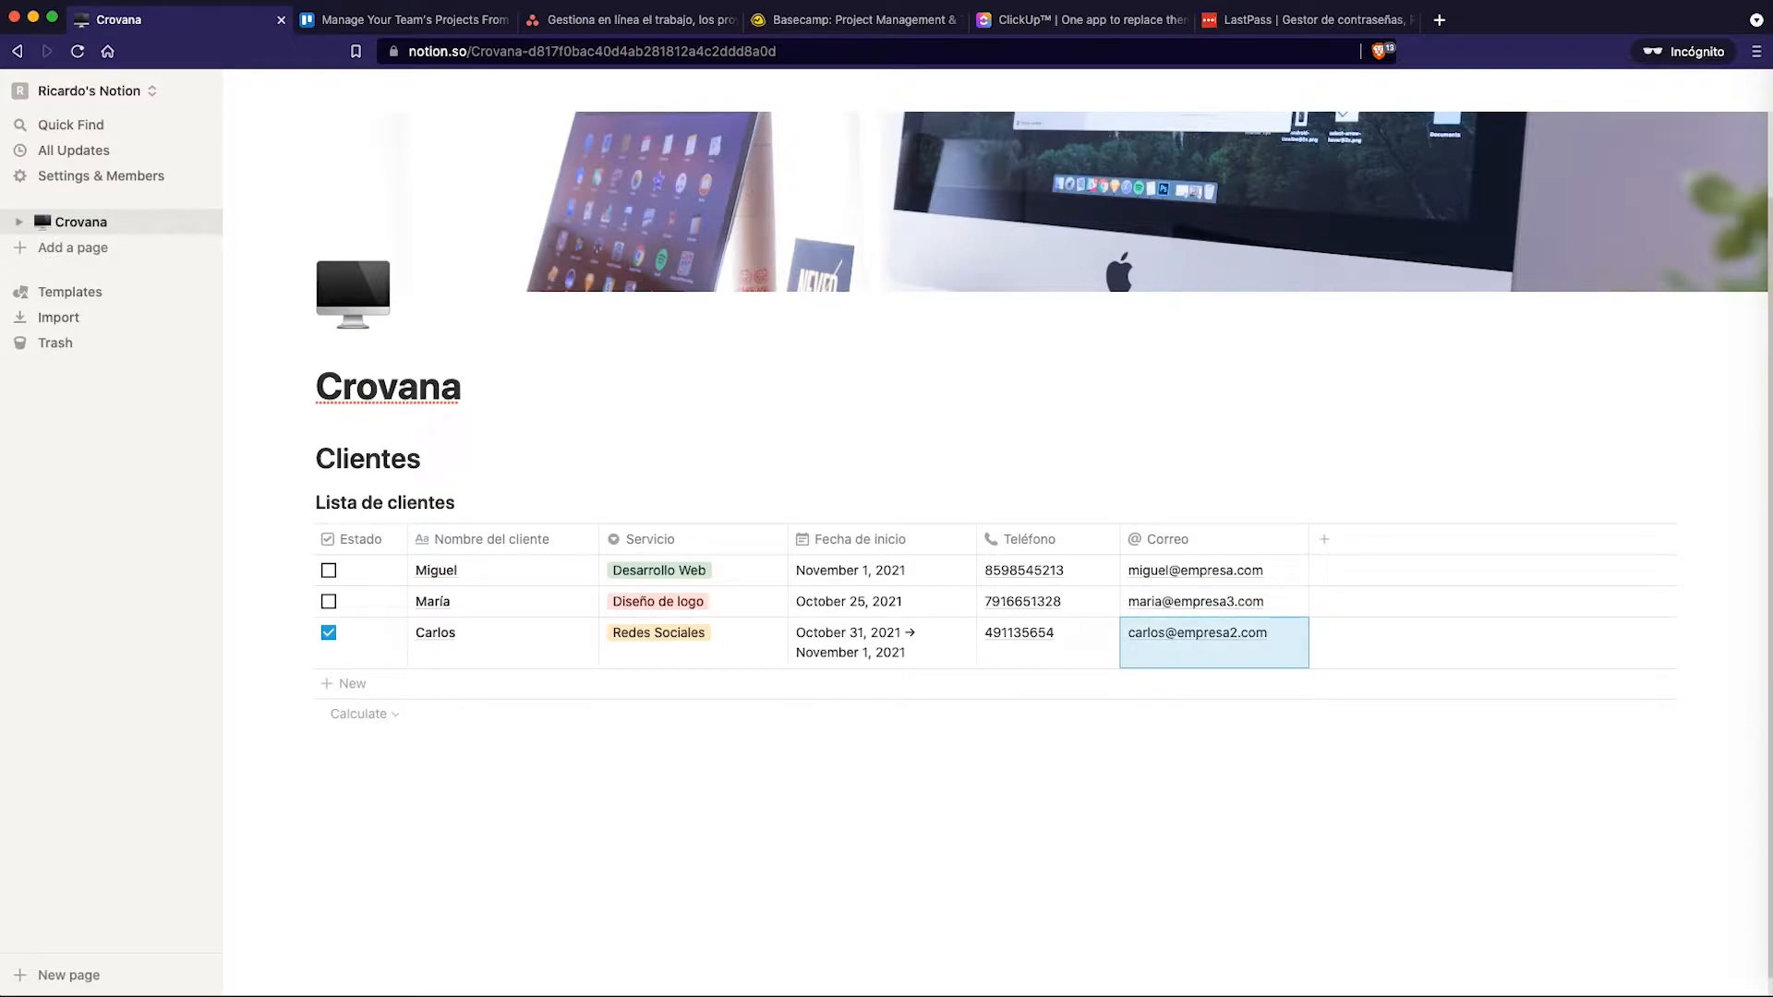
key("Return")
key("Escape")
key("Up")
key("Up")
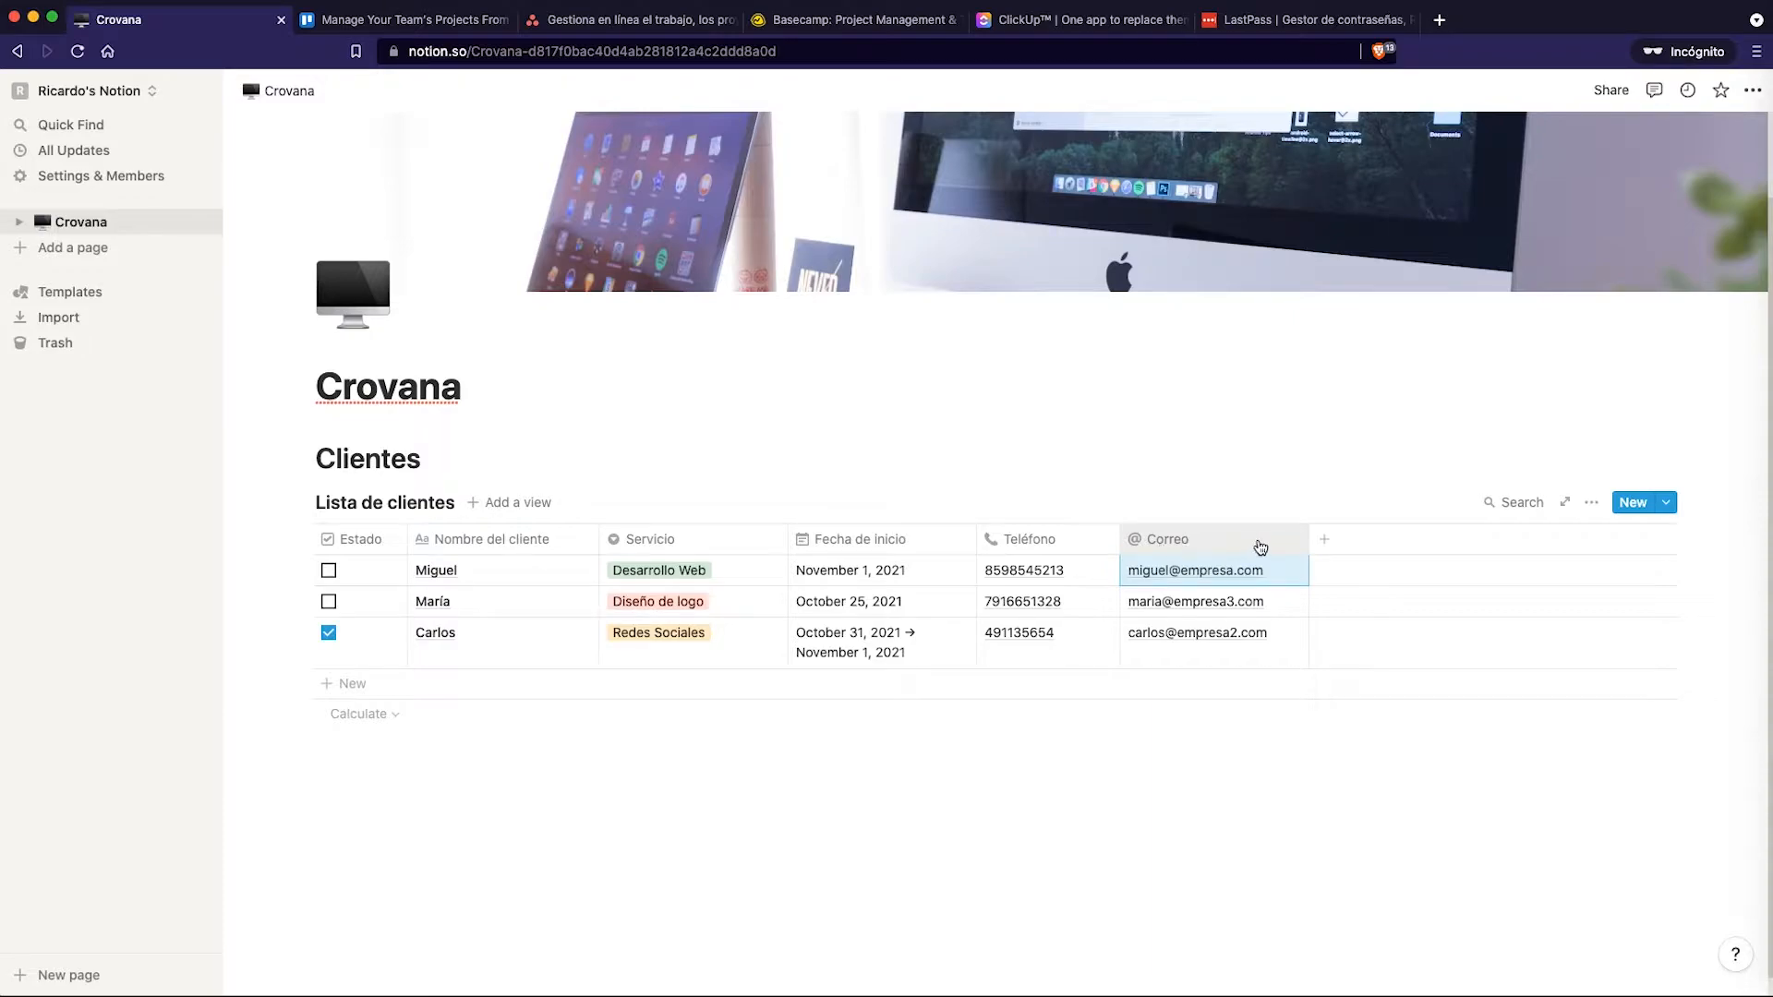
- Add a Sitio Web column with the URL property type
left_click(1324, 538)
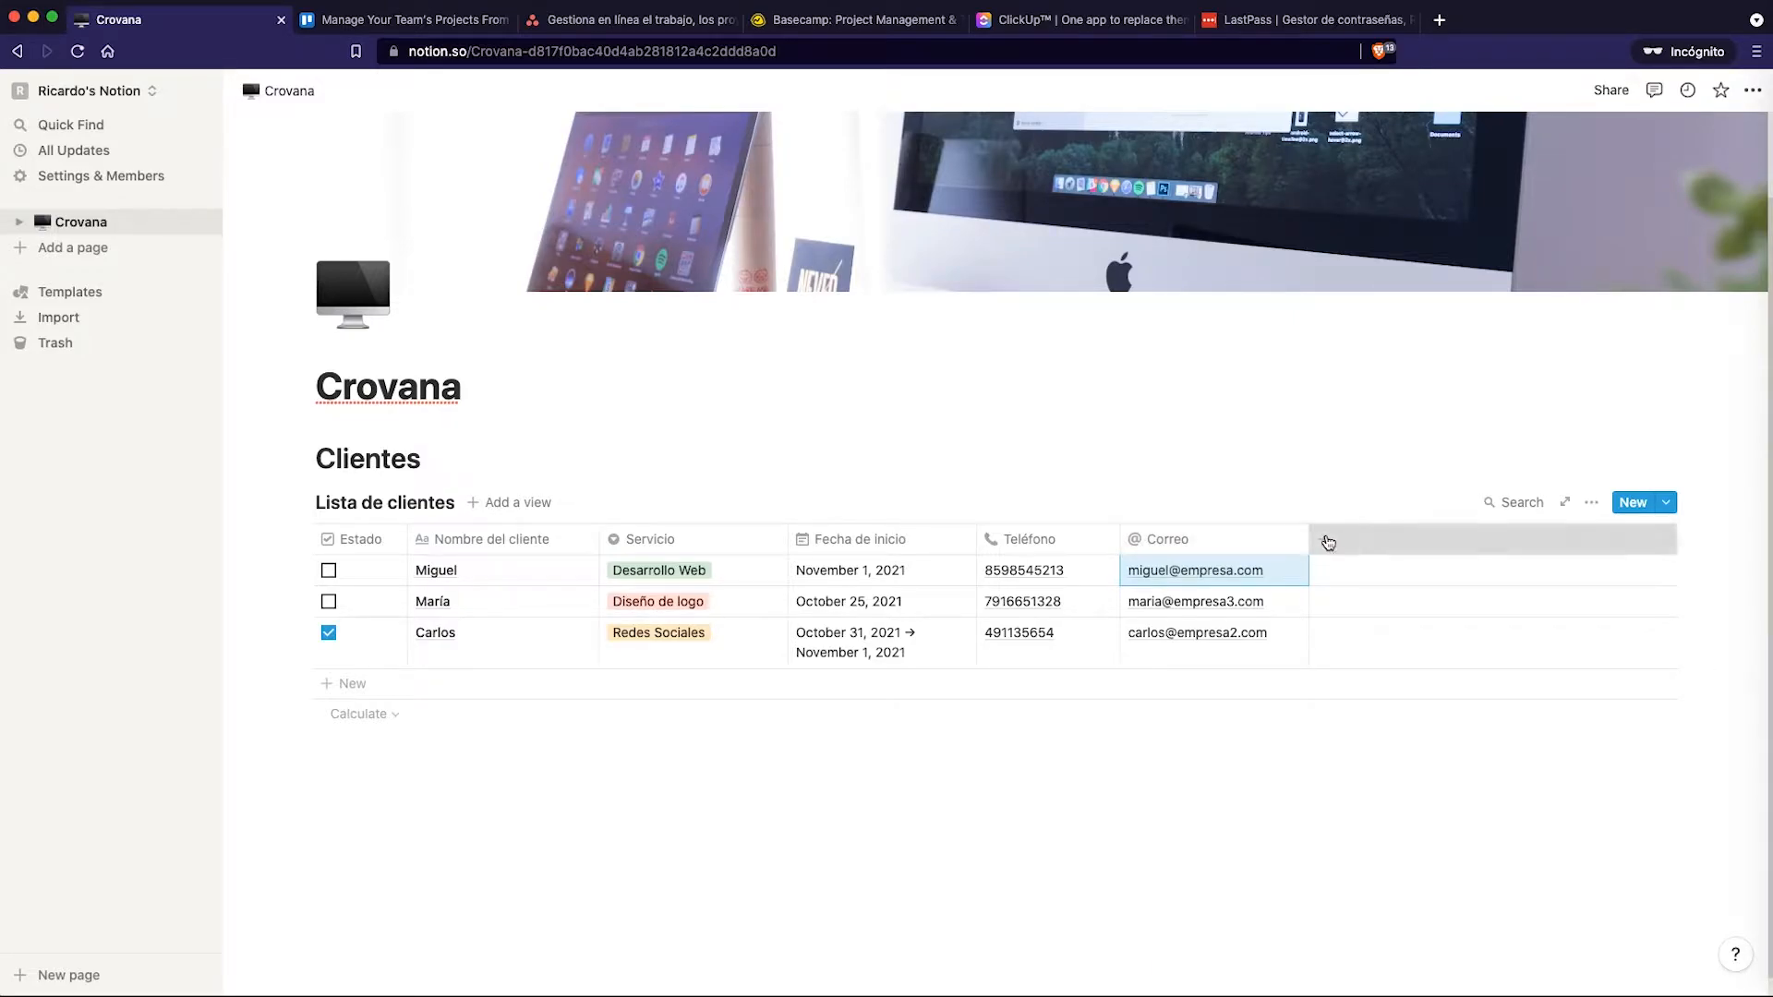
type("Sitio Web")
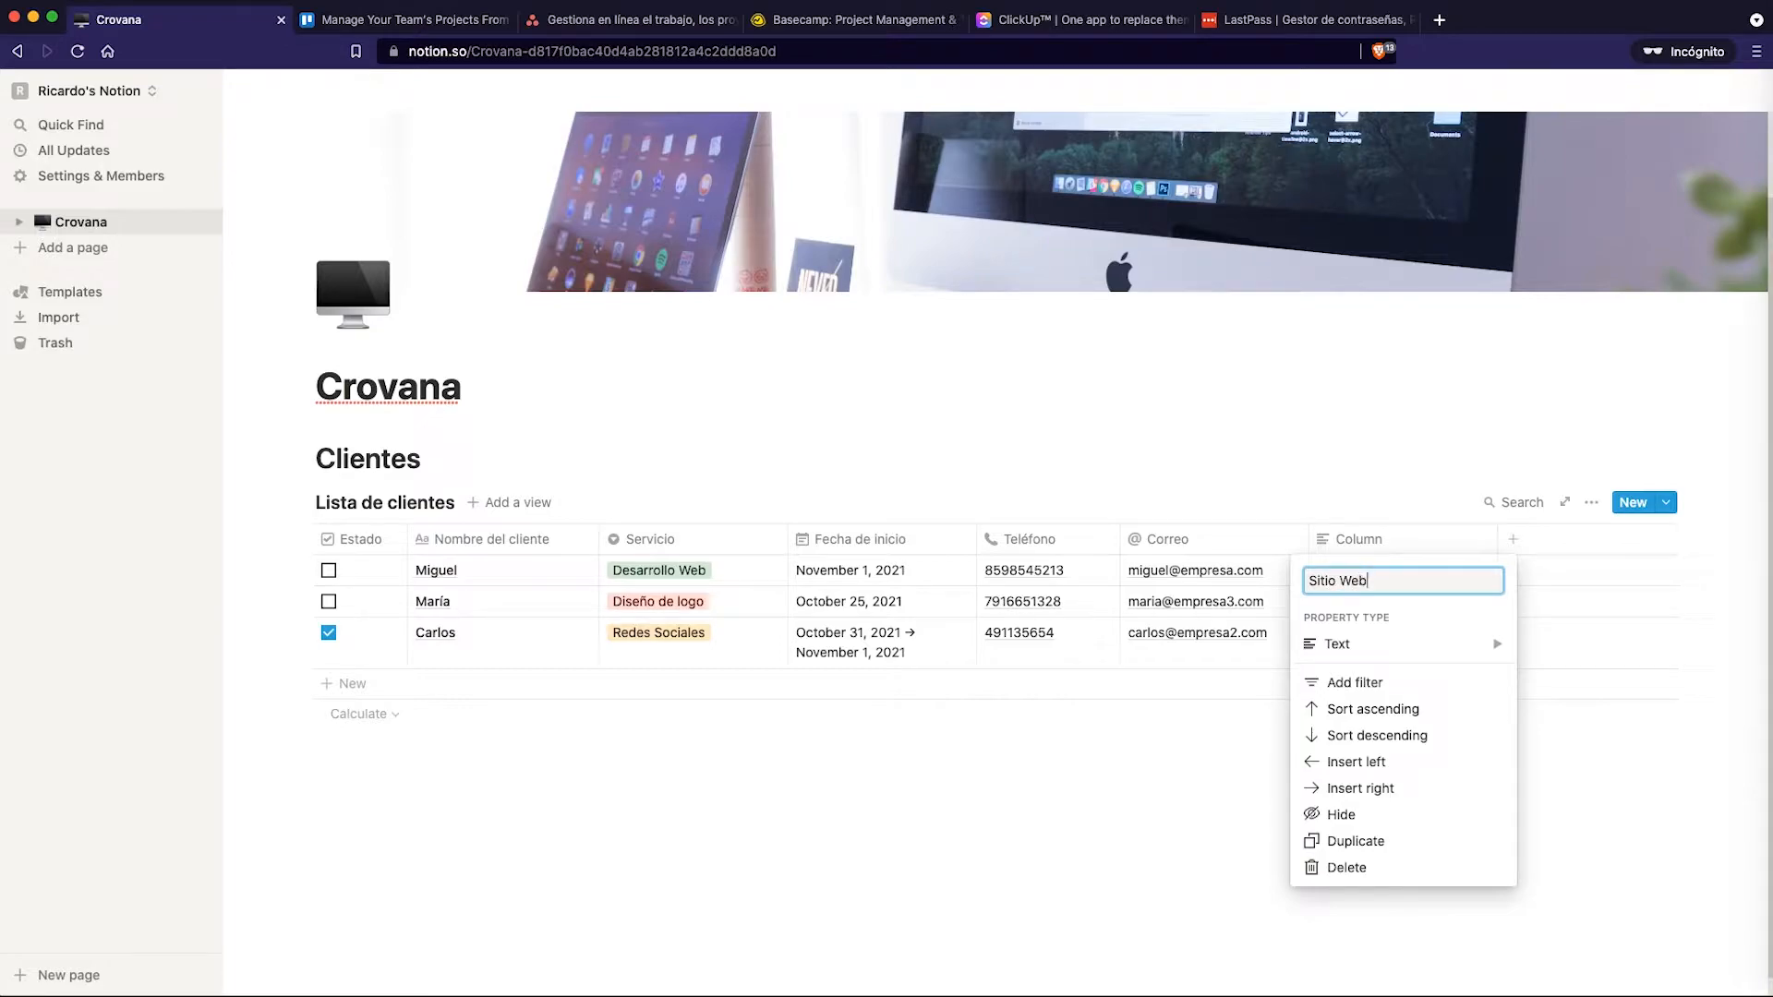
key("Return")
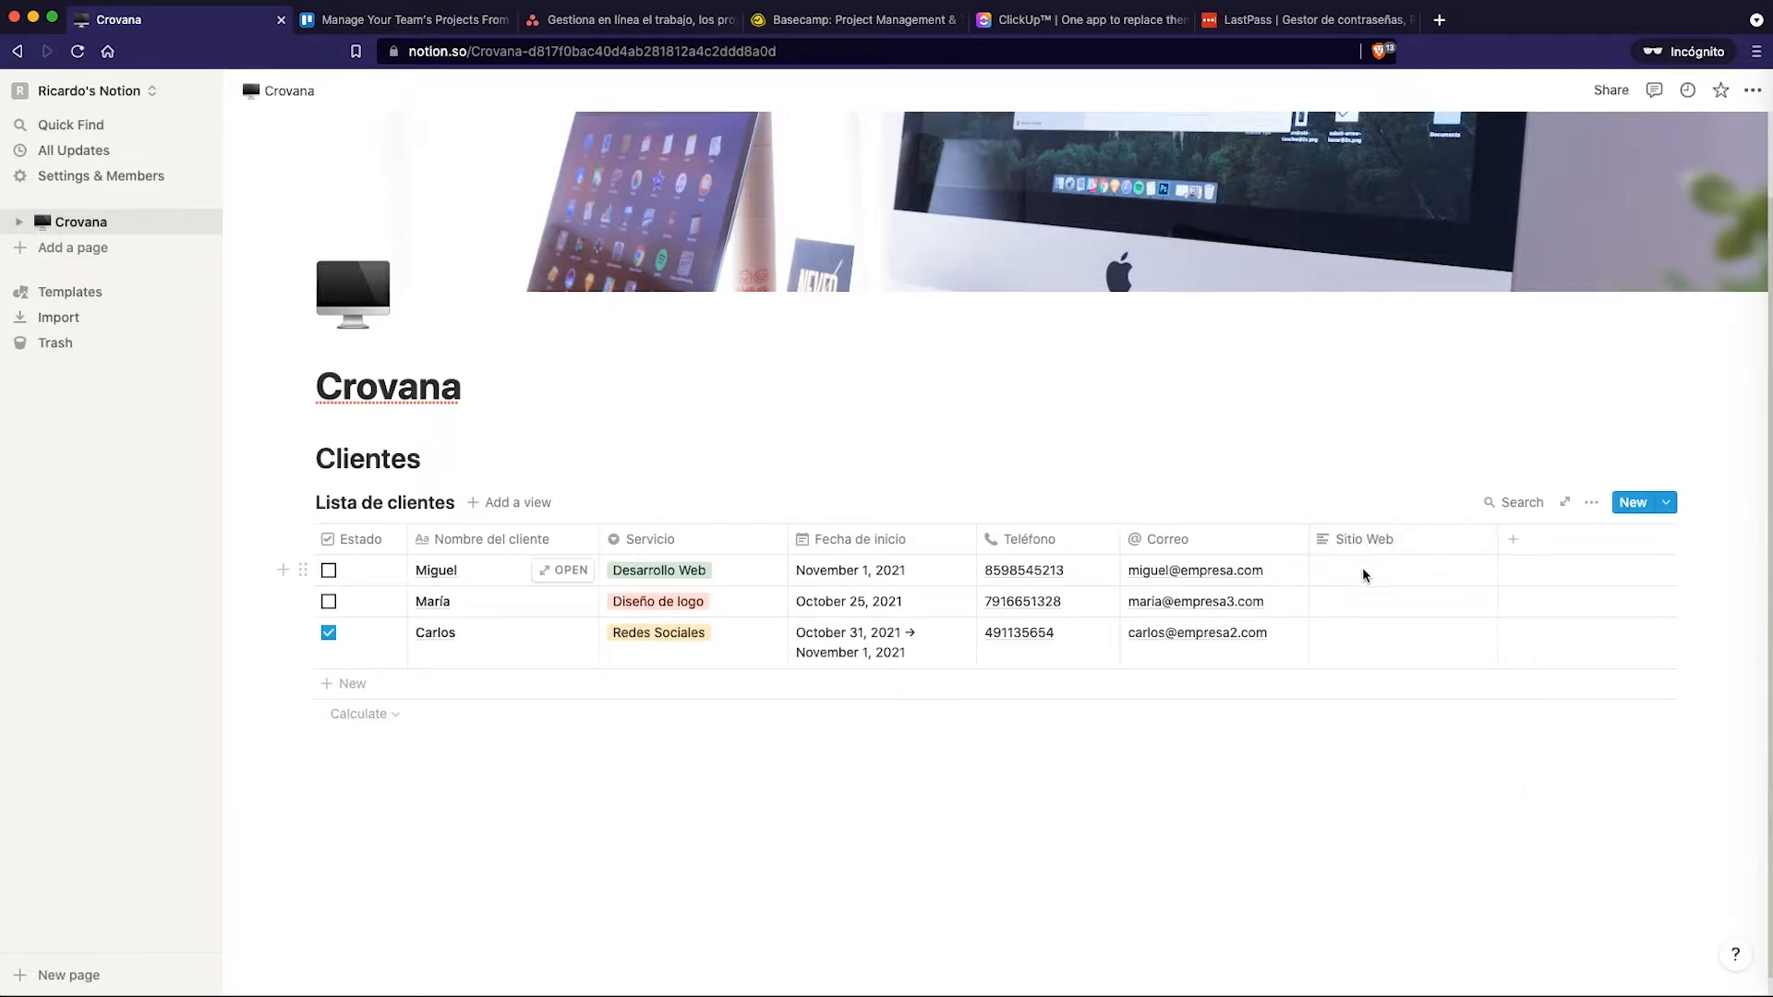
left_click(1412, 539)
left_click(1330, 646)
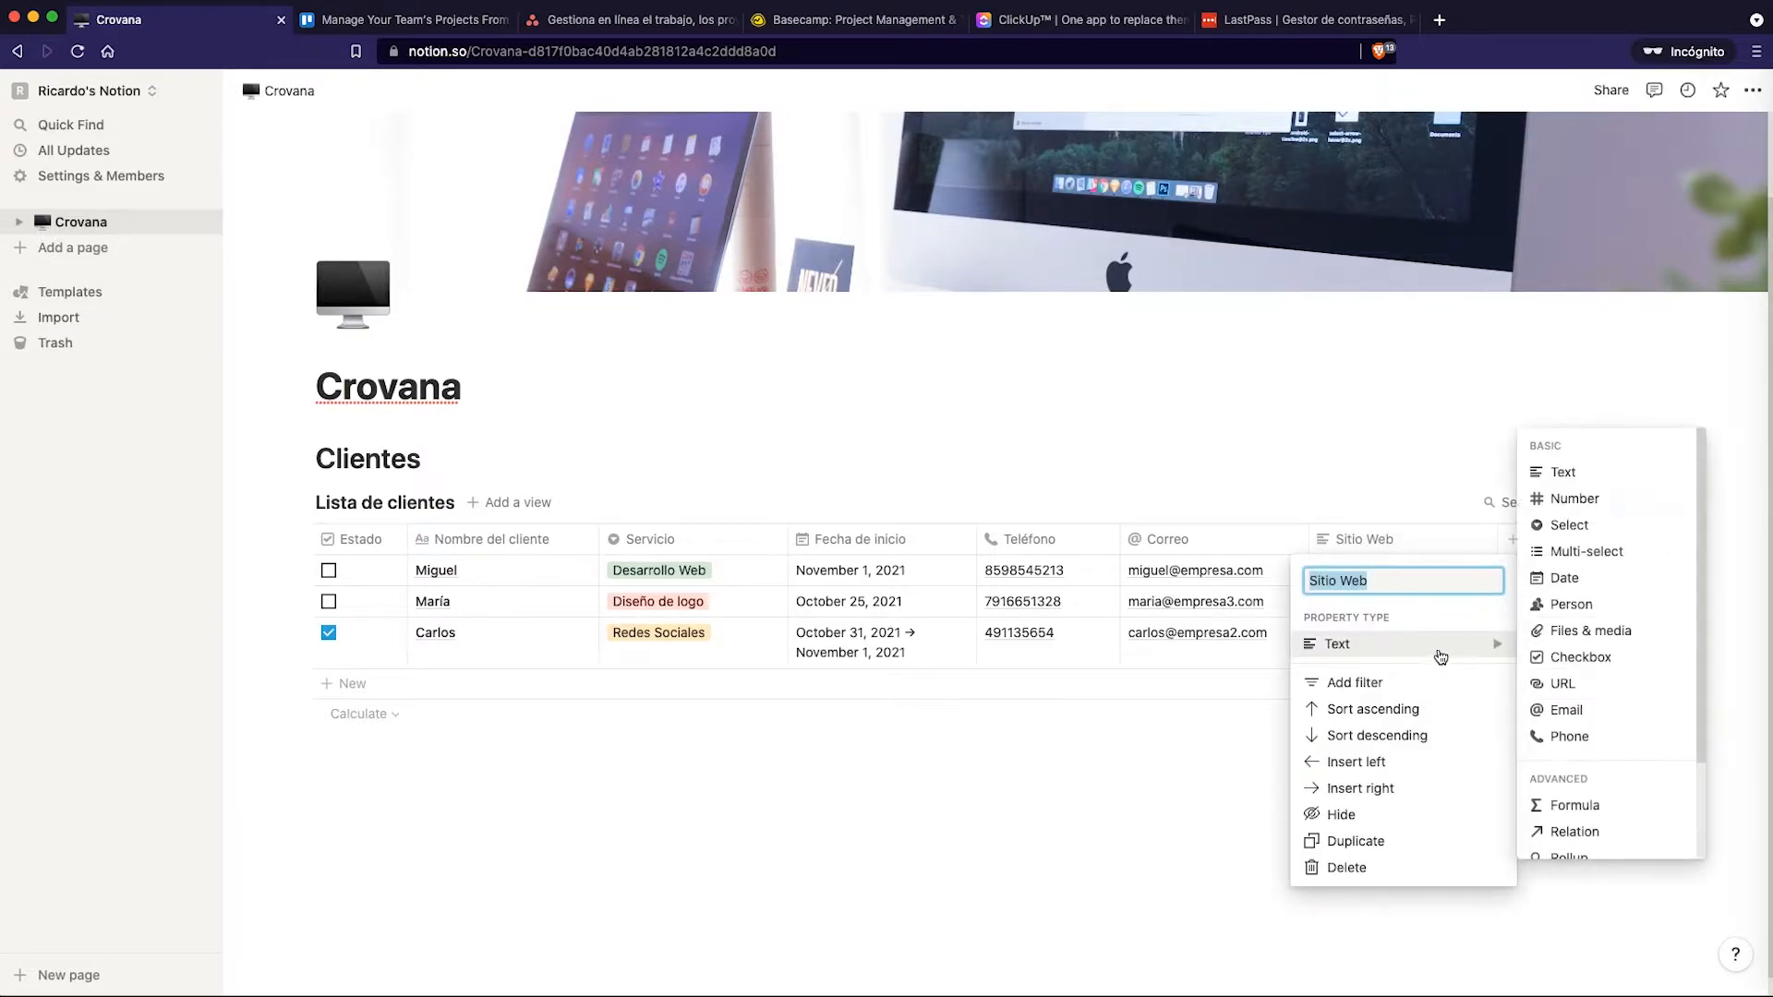
left_click(1609, 695)
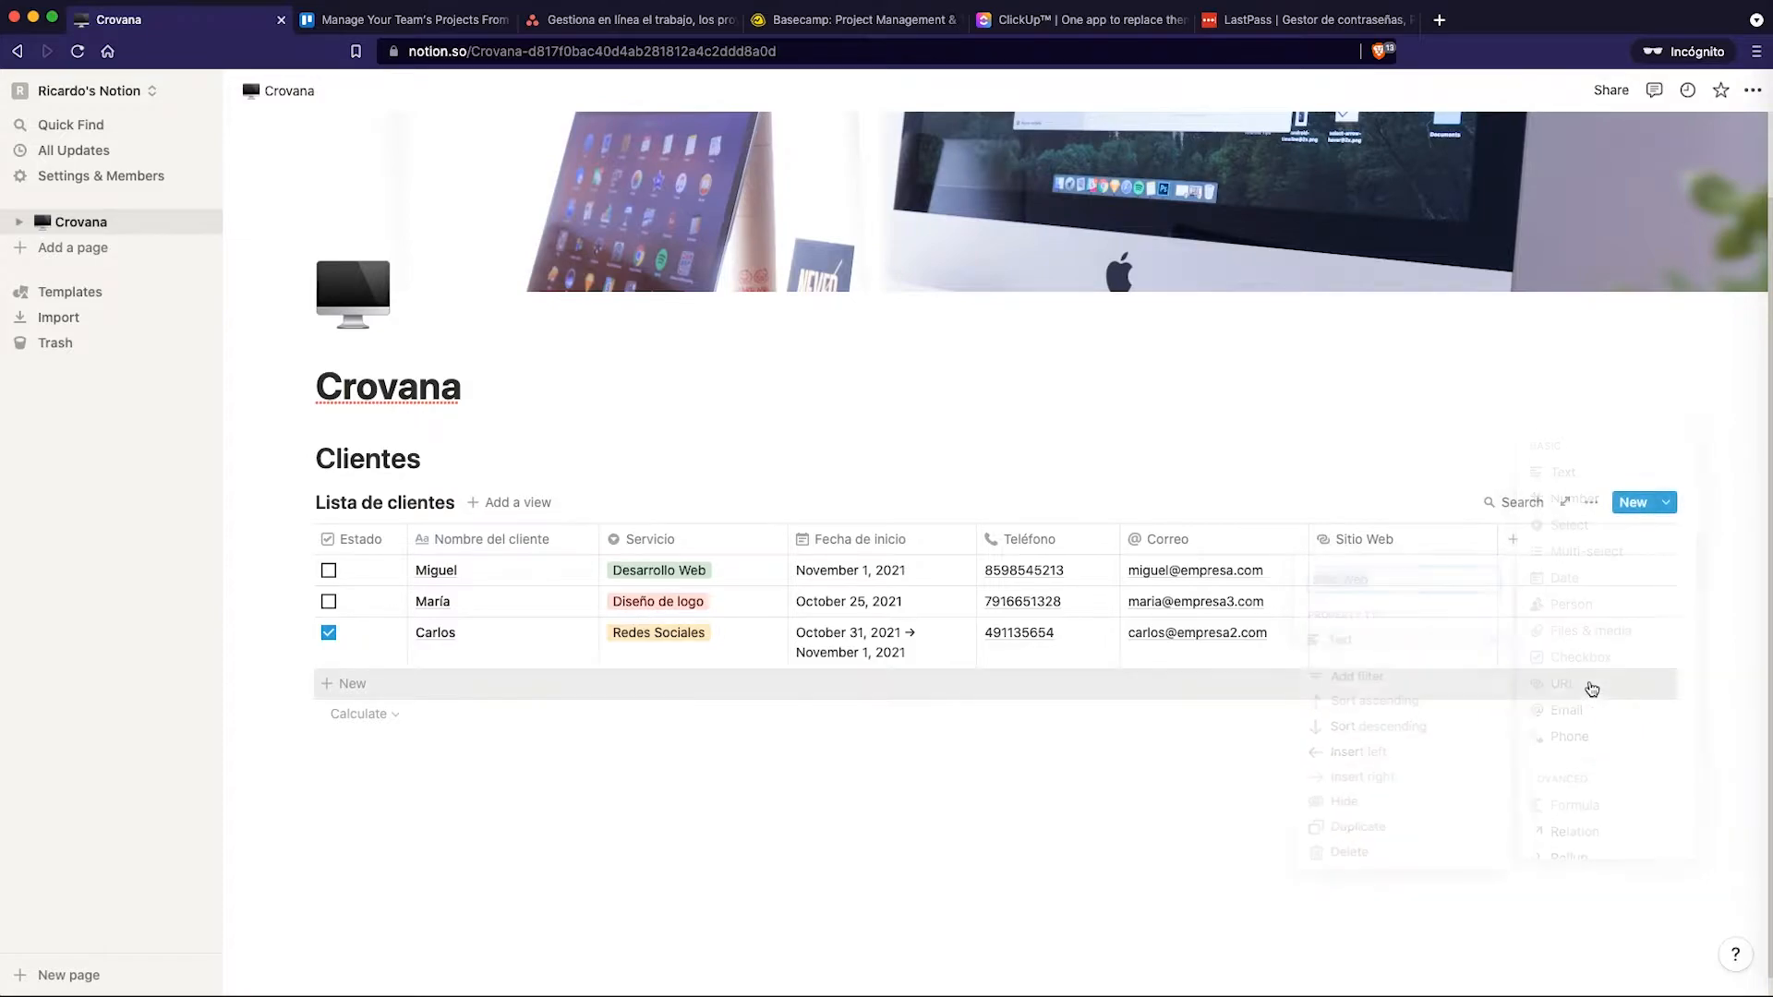
- Enter sitioweb.com as the website for all three clients
left_click(1344, 571)
type("sitio web-com")
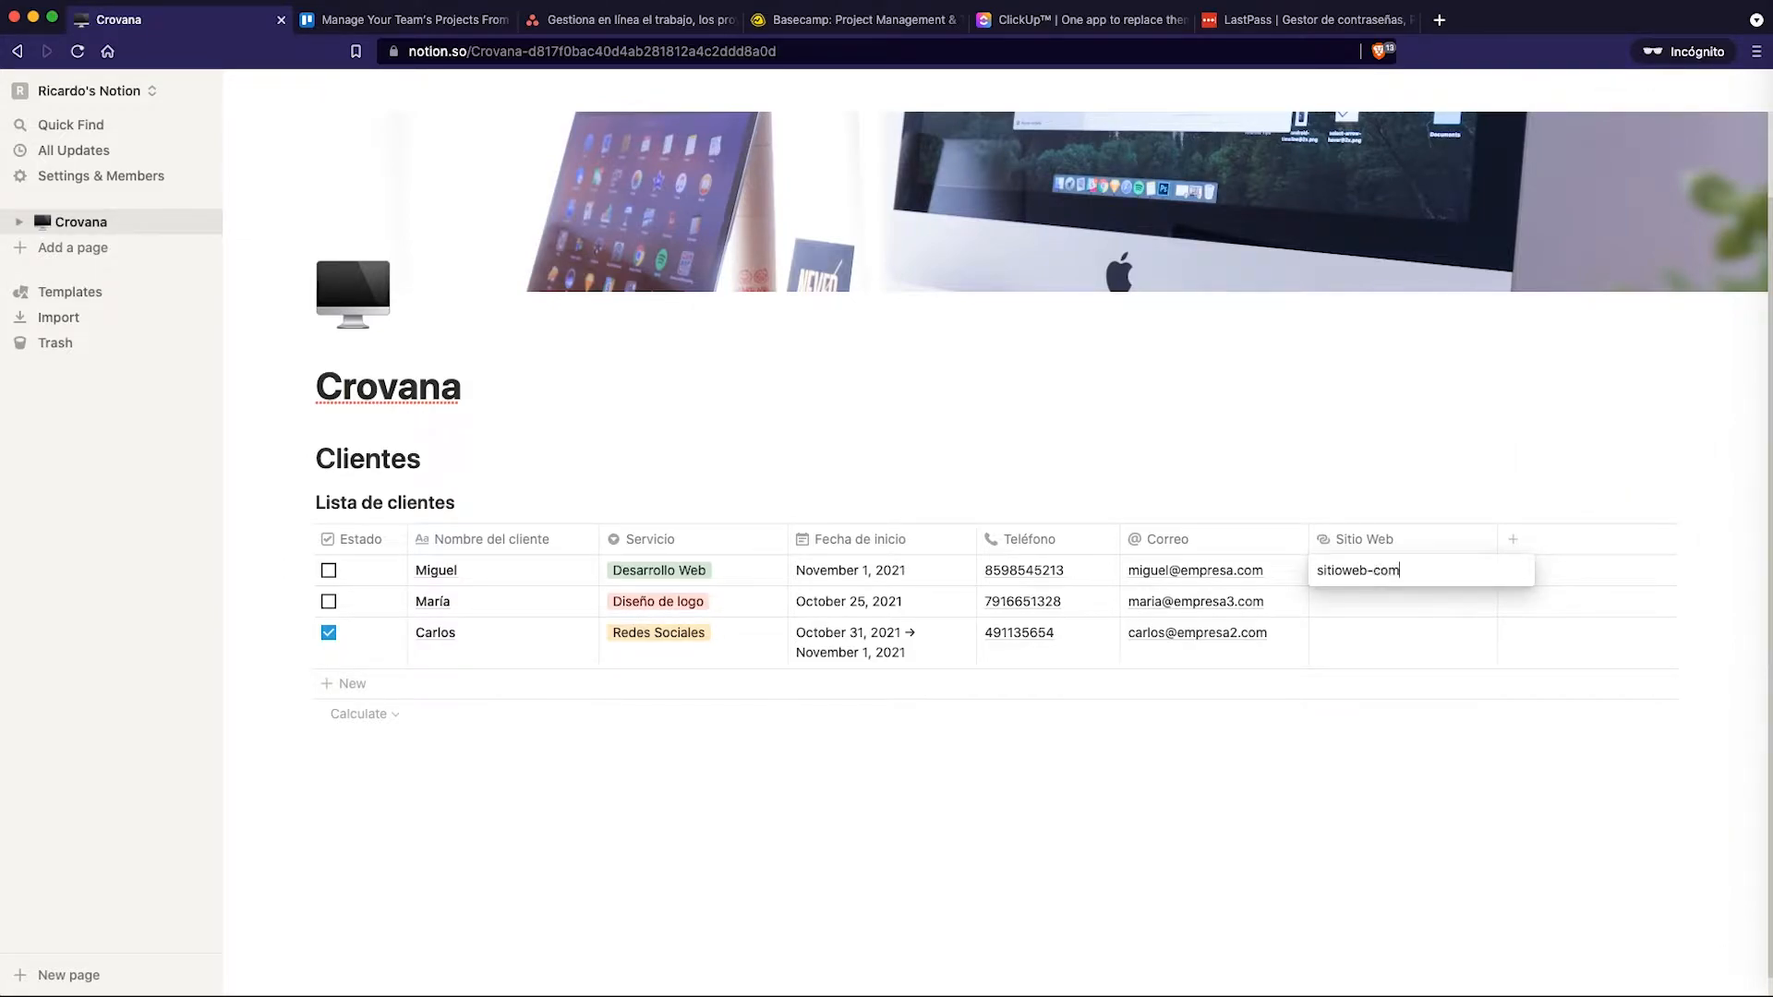
type("om")
key("Return")
key("Up")
key("ctrl+c")
key("Down")
key("ctrl+v")
key("Down")
key("ctrl+v")
key("Up")
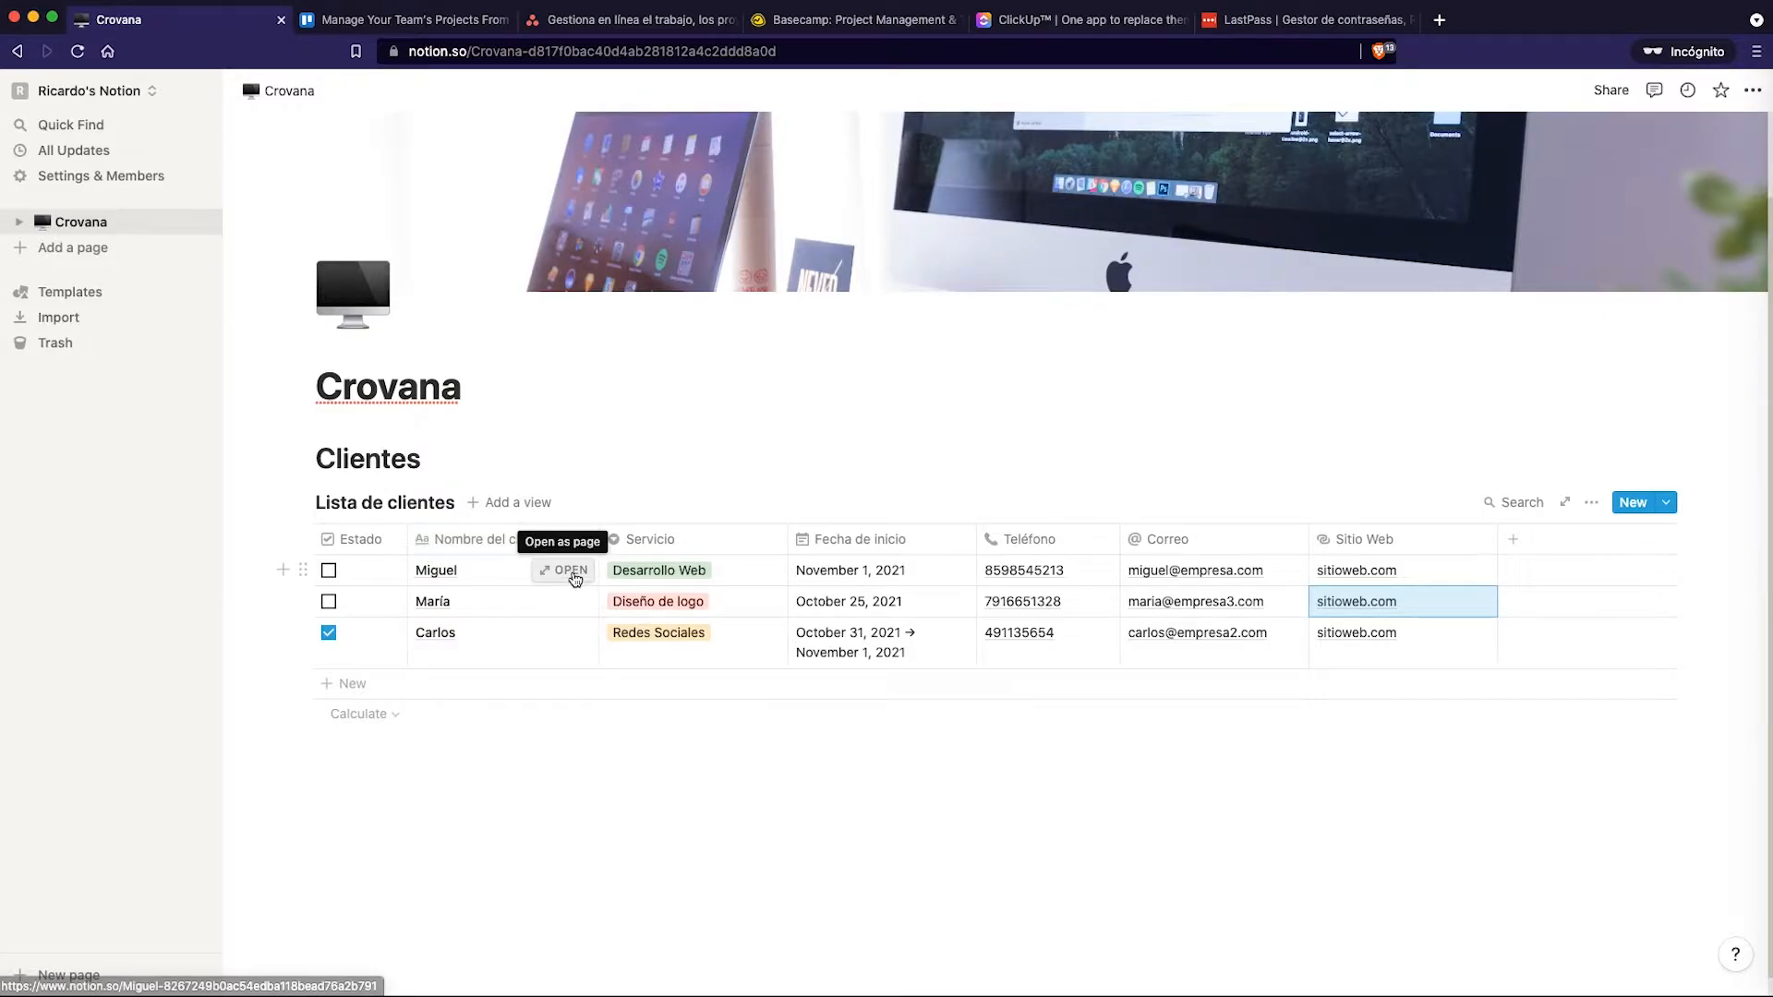
- In the first client's page body, add a Text block reading 'Detalles del cliente sobre las preferencias del servicio que desea'
left_click(570, 571)
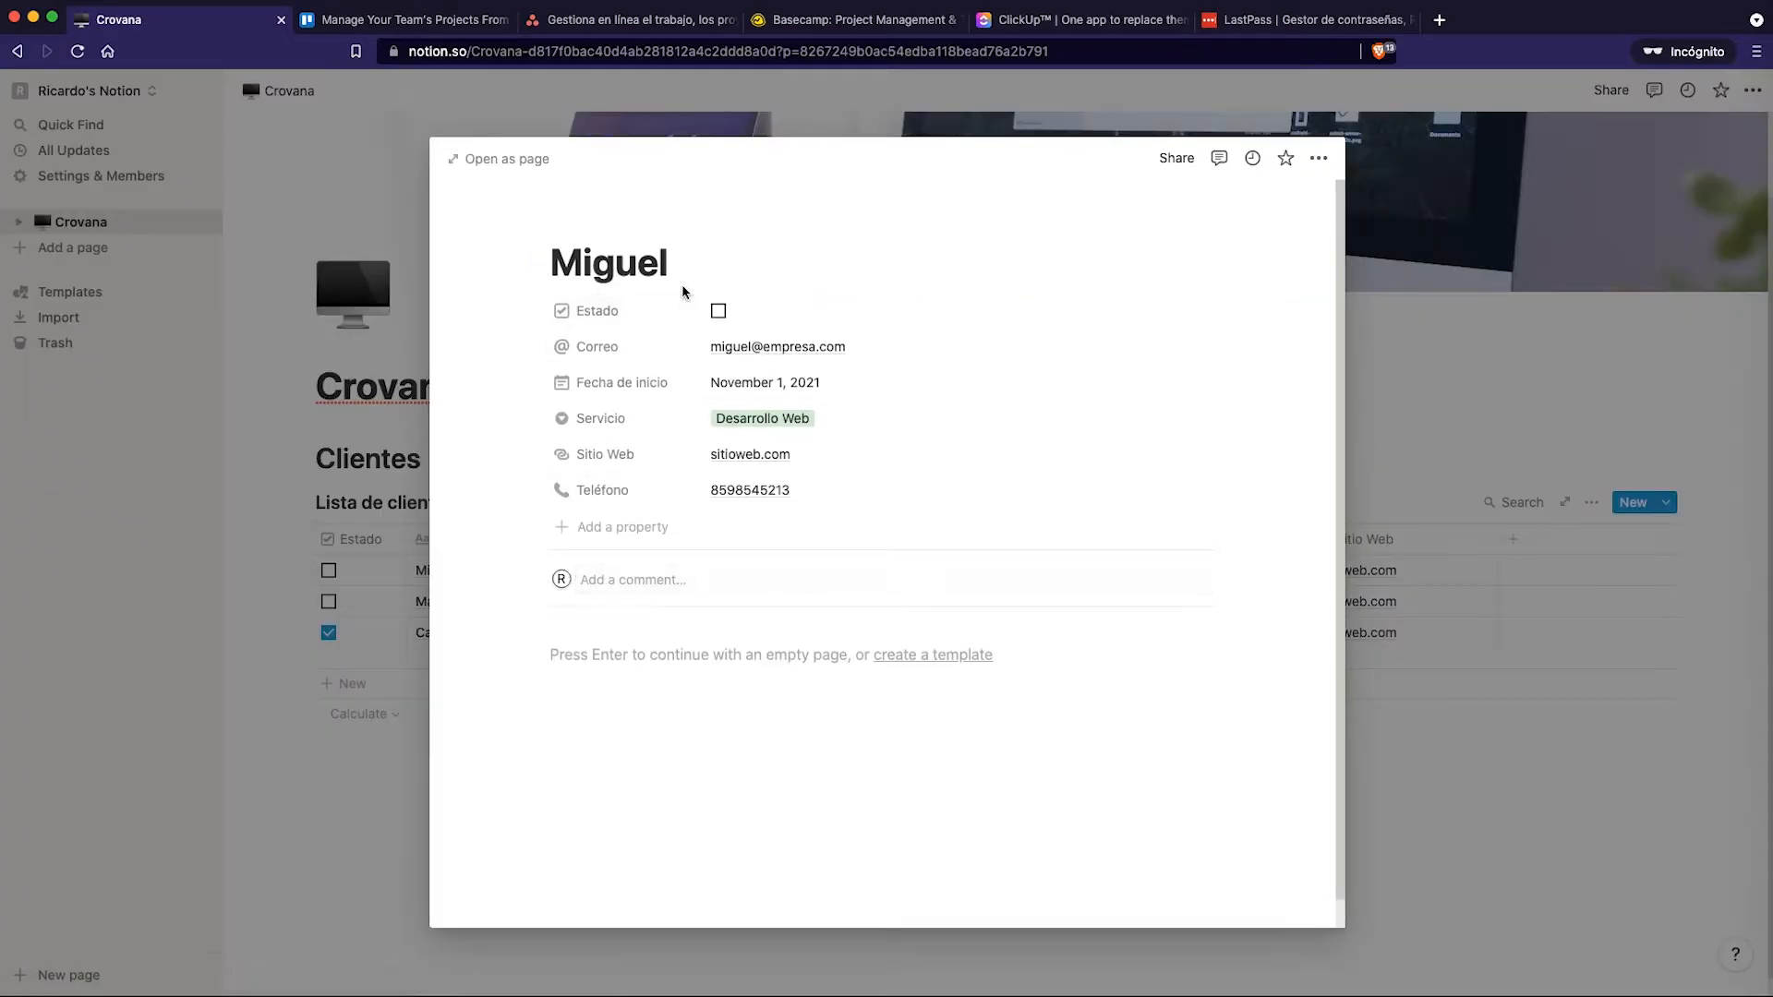
left_click(626, 656)
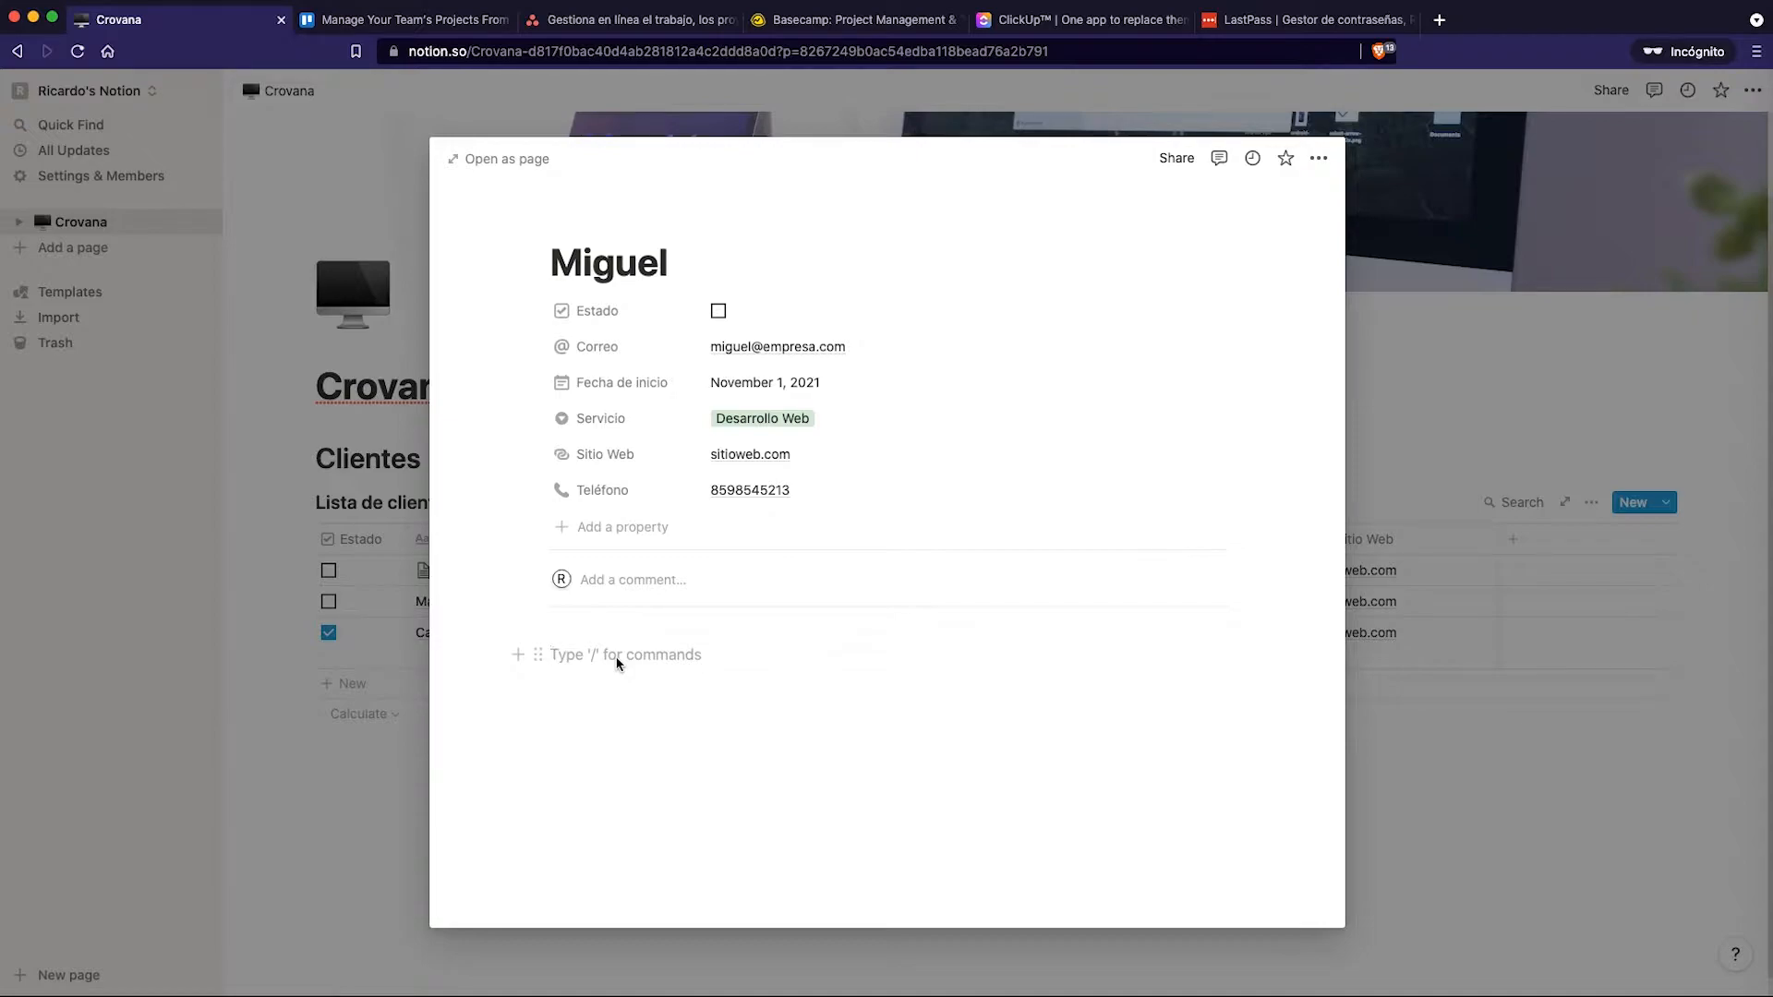
type("/")
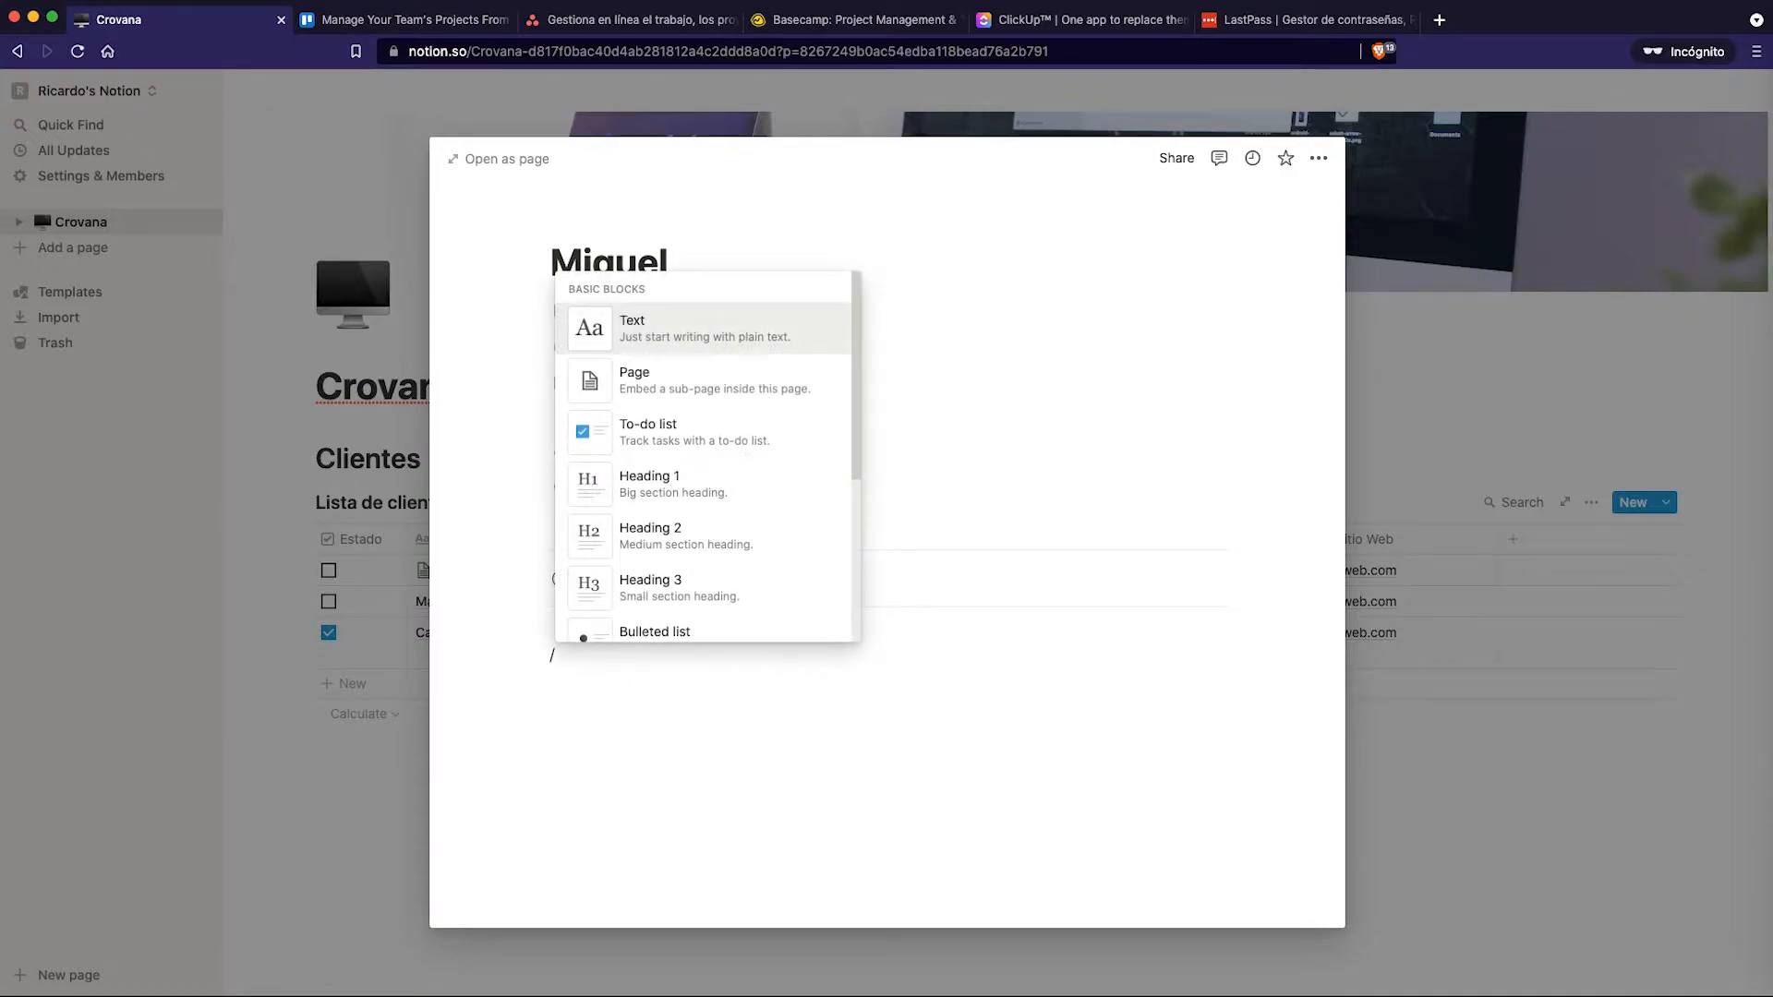
left_click(693, 330)
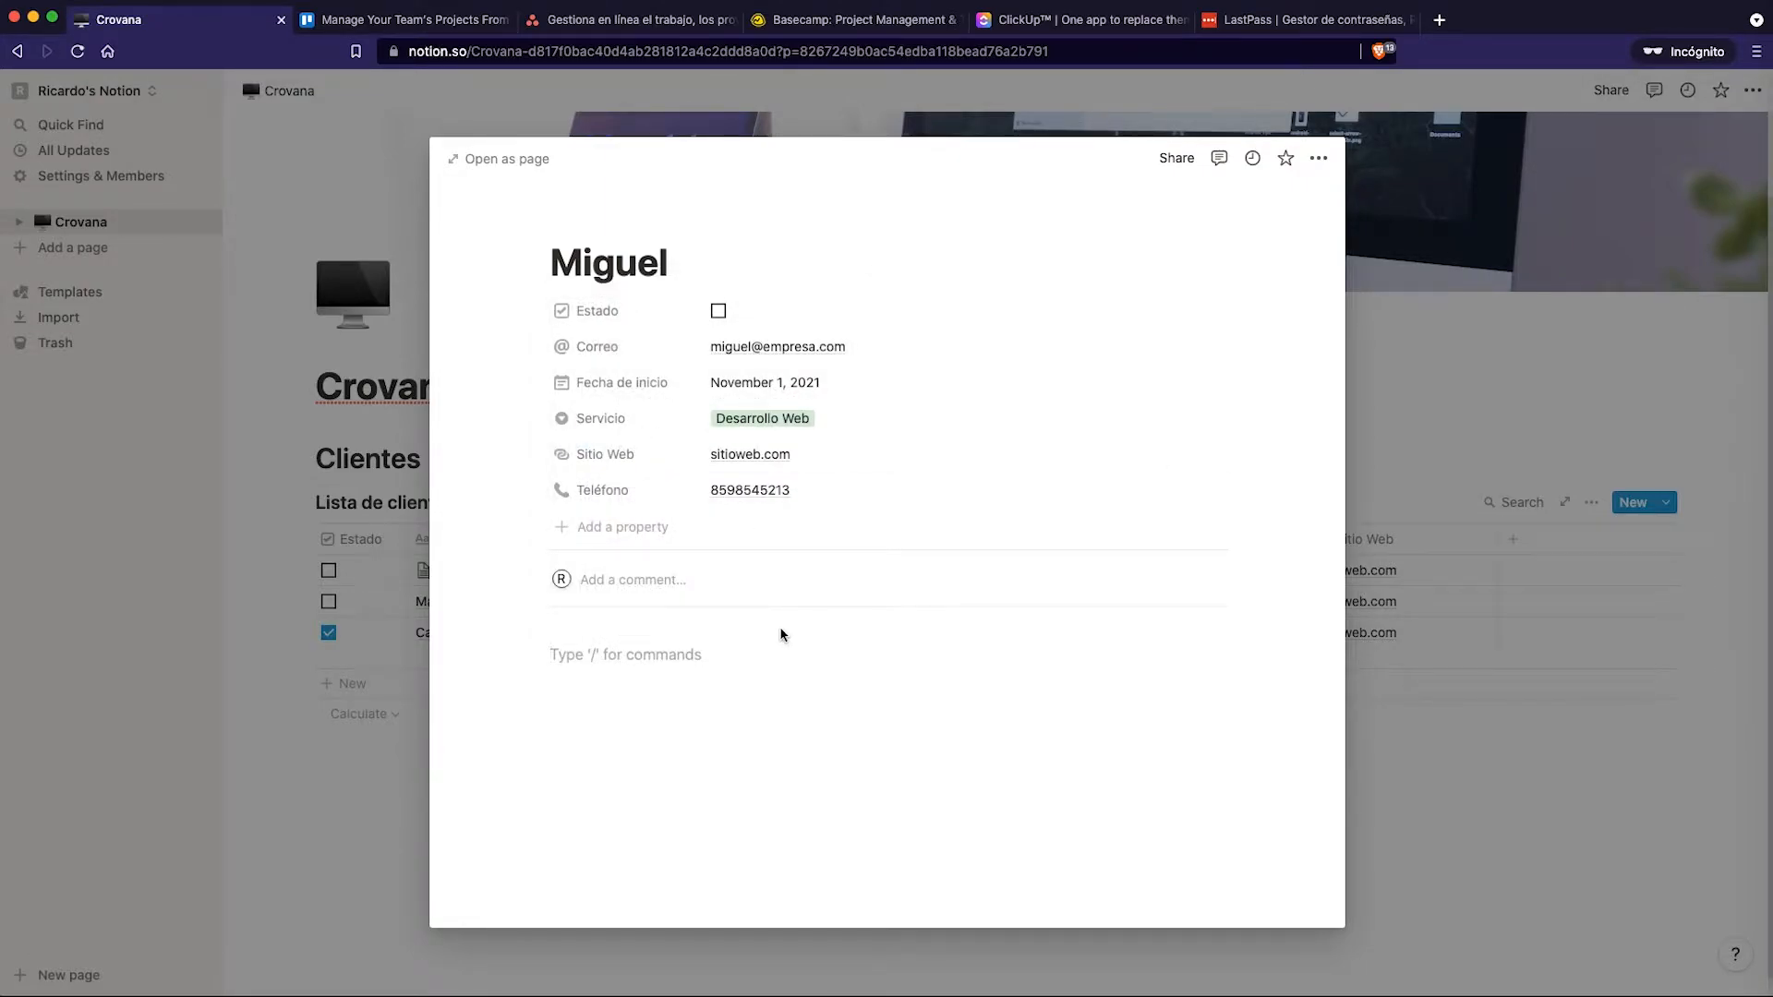
type("Detalles")
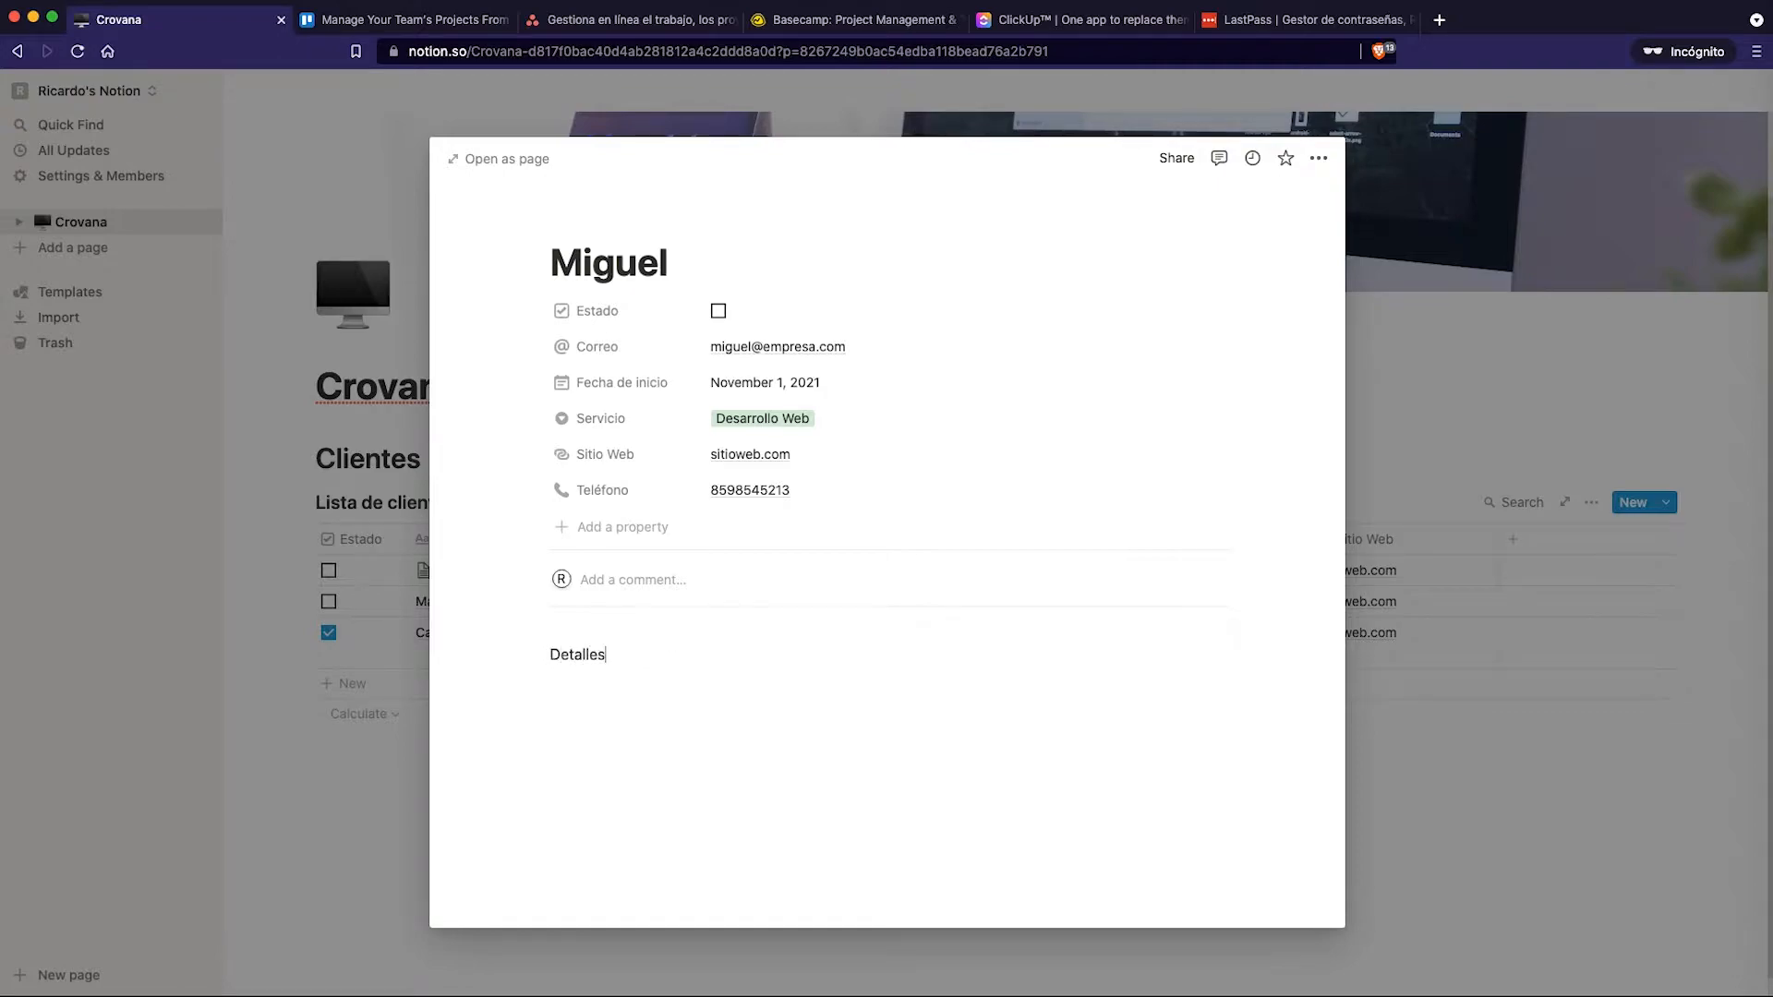
type(" del cliente sobre e")
key("BackSpace")
type("los ")
type(" preferencia")
type("s del s")
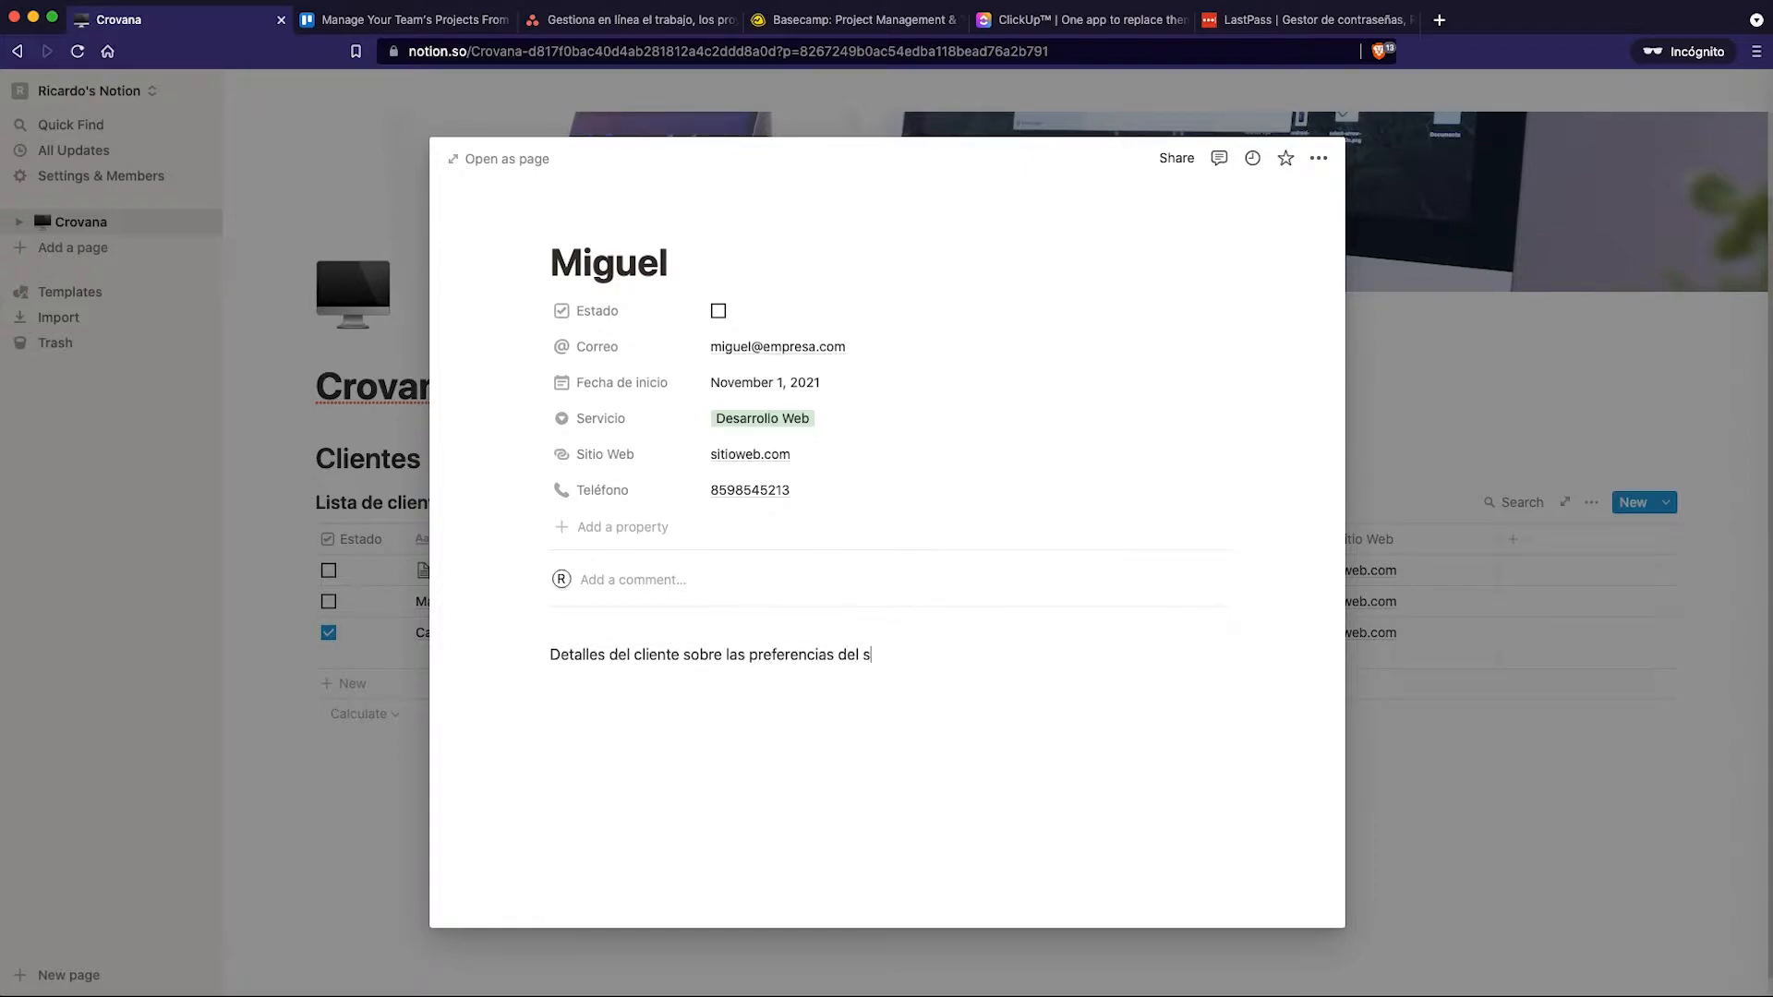
type("ervicio que desea")
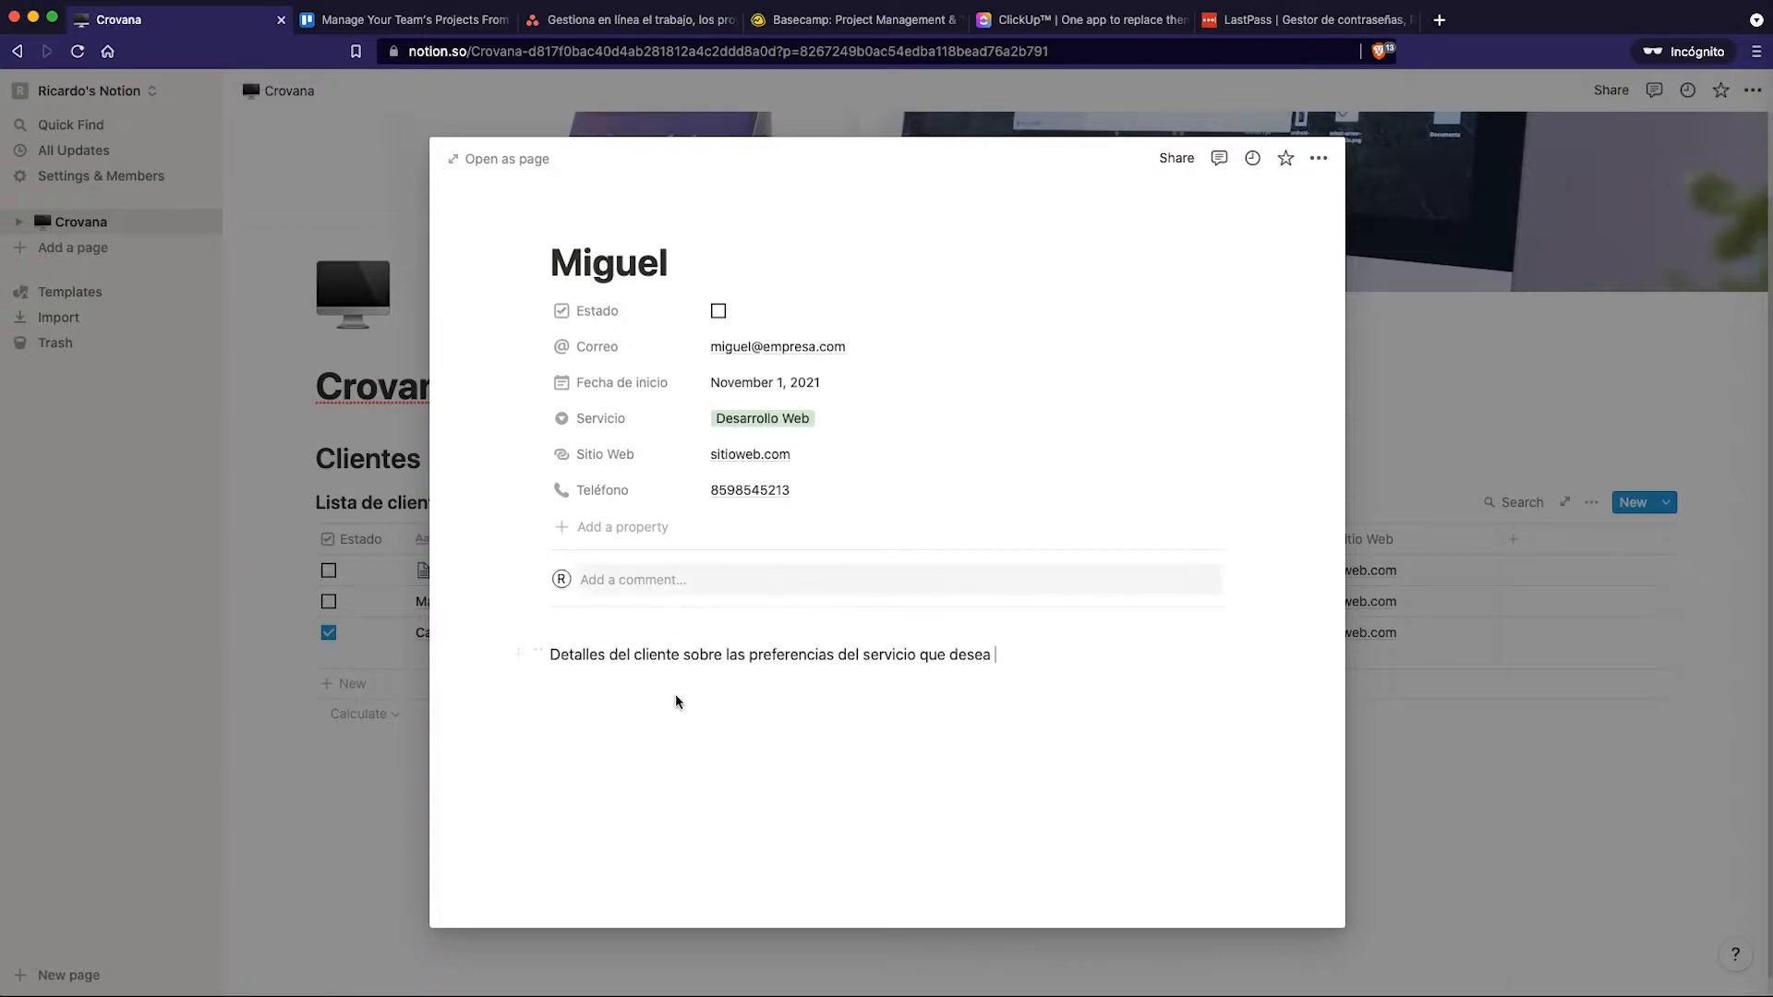
- Insert a Table - Inline titled 'dede' below the note, then close the client page
left_click(917, 655)
key("Return")
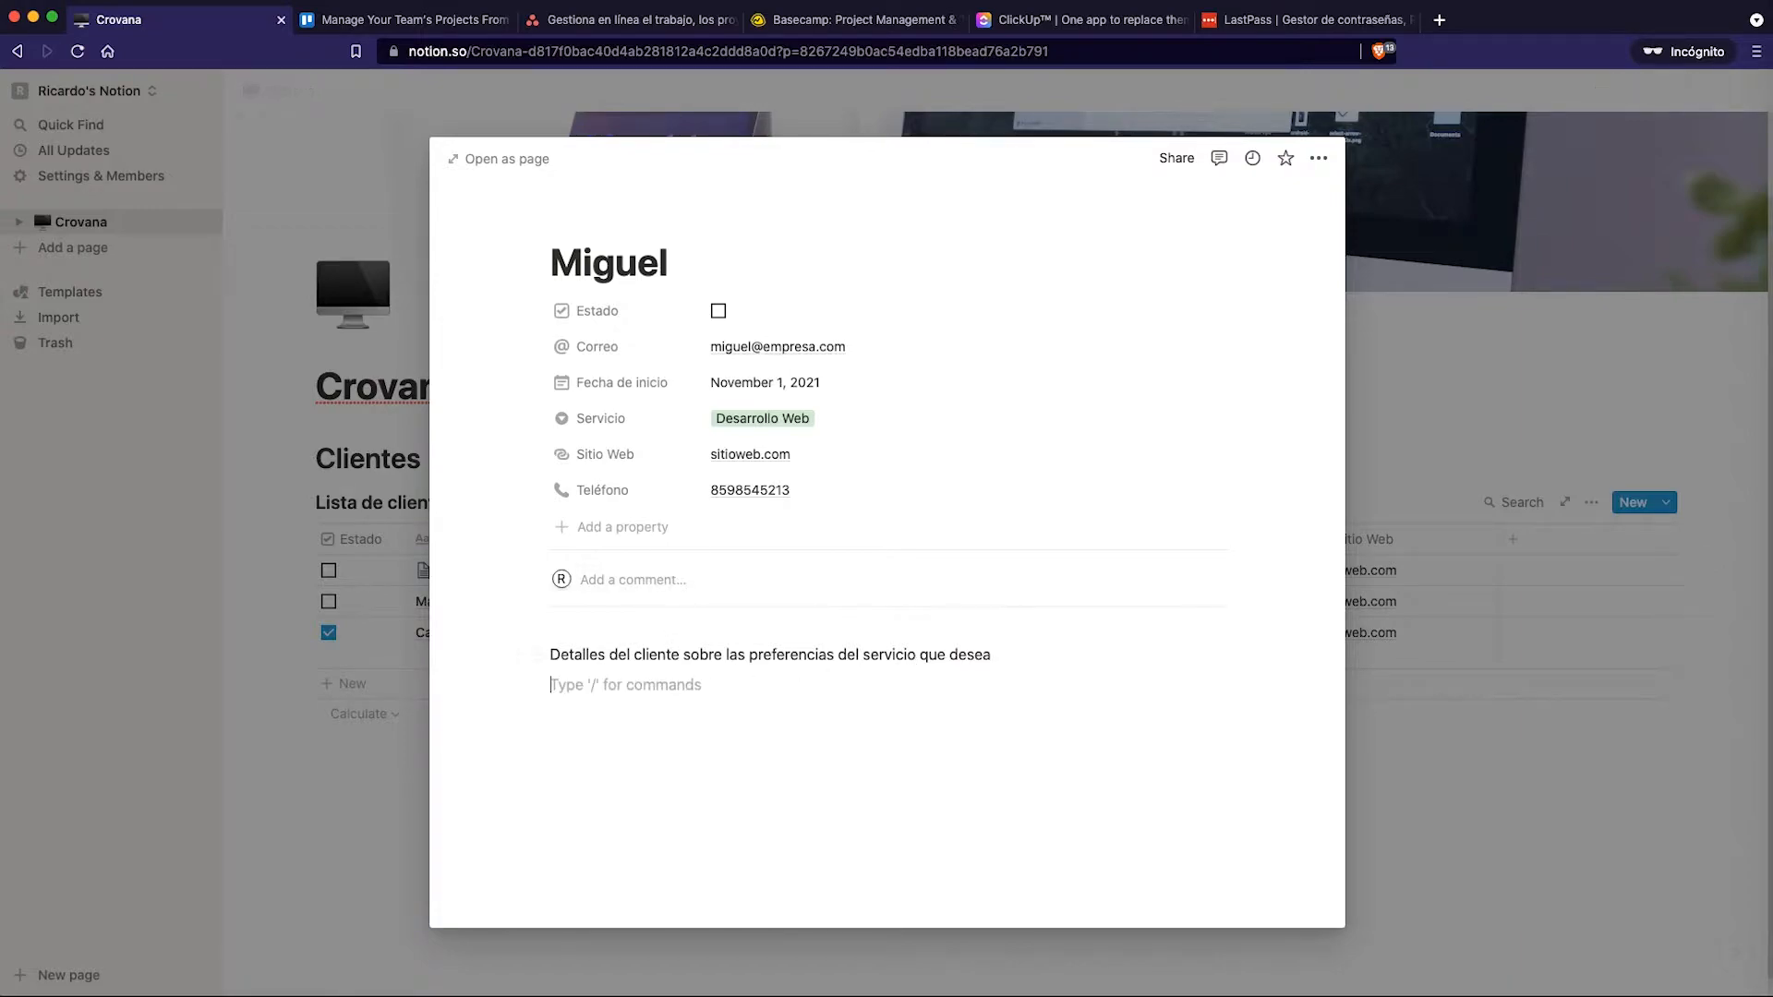
type("/")
scroll(795, 480, "down", 8)
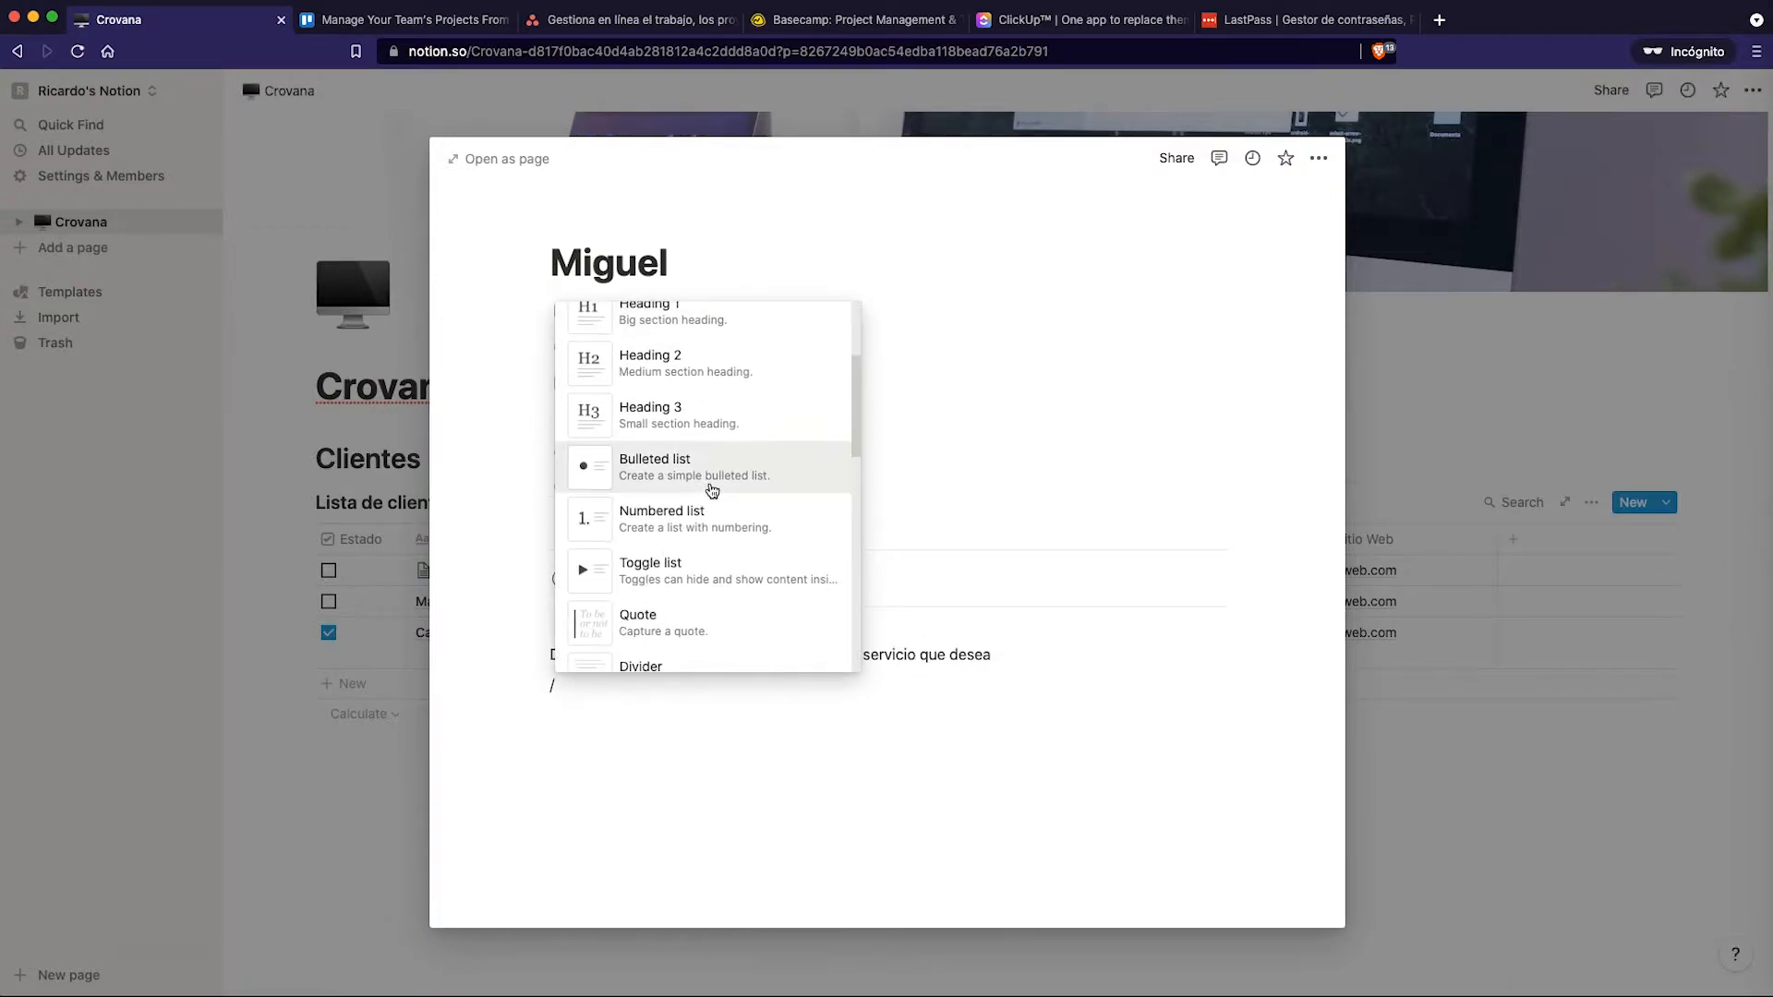
scroll(697, 489, "down", 4)
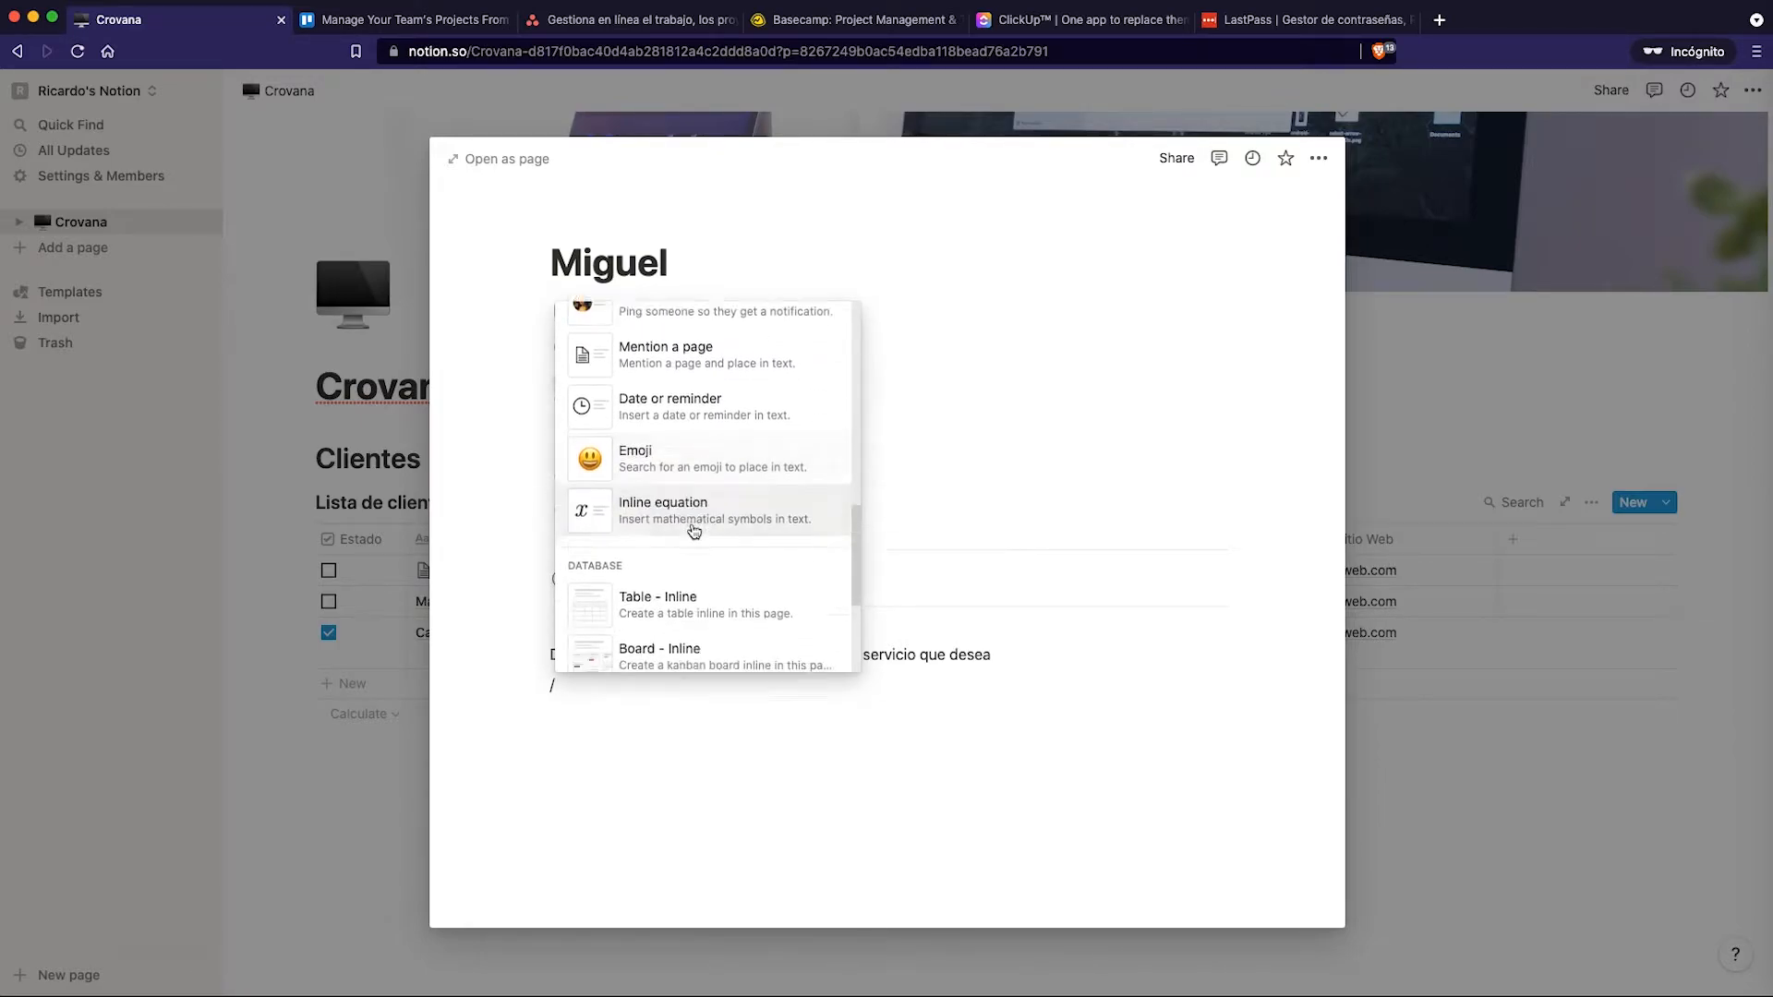
left_click(675, 459)
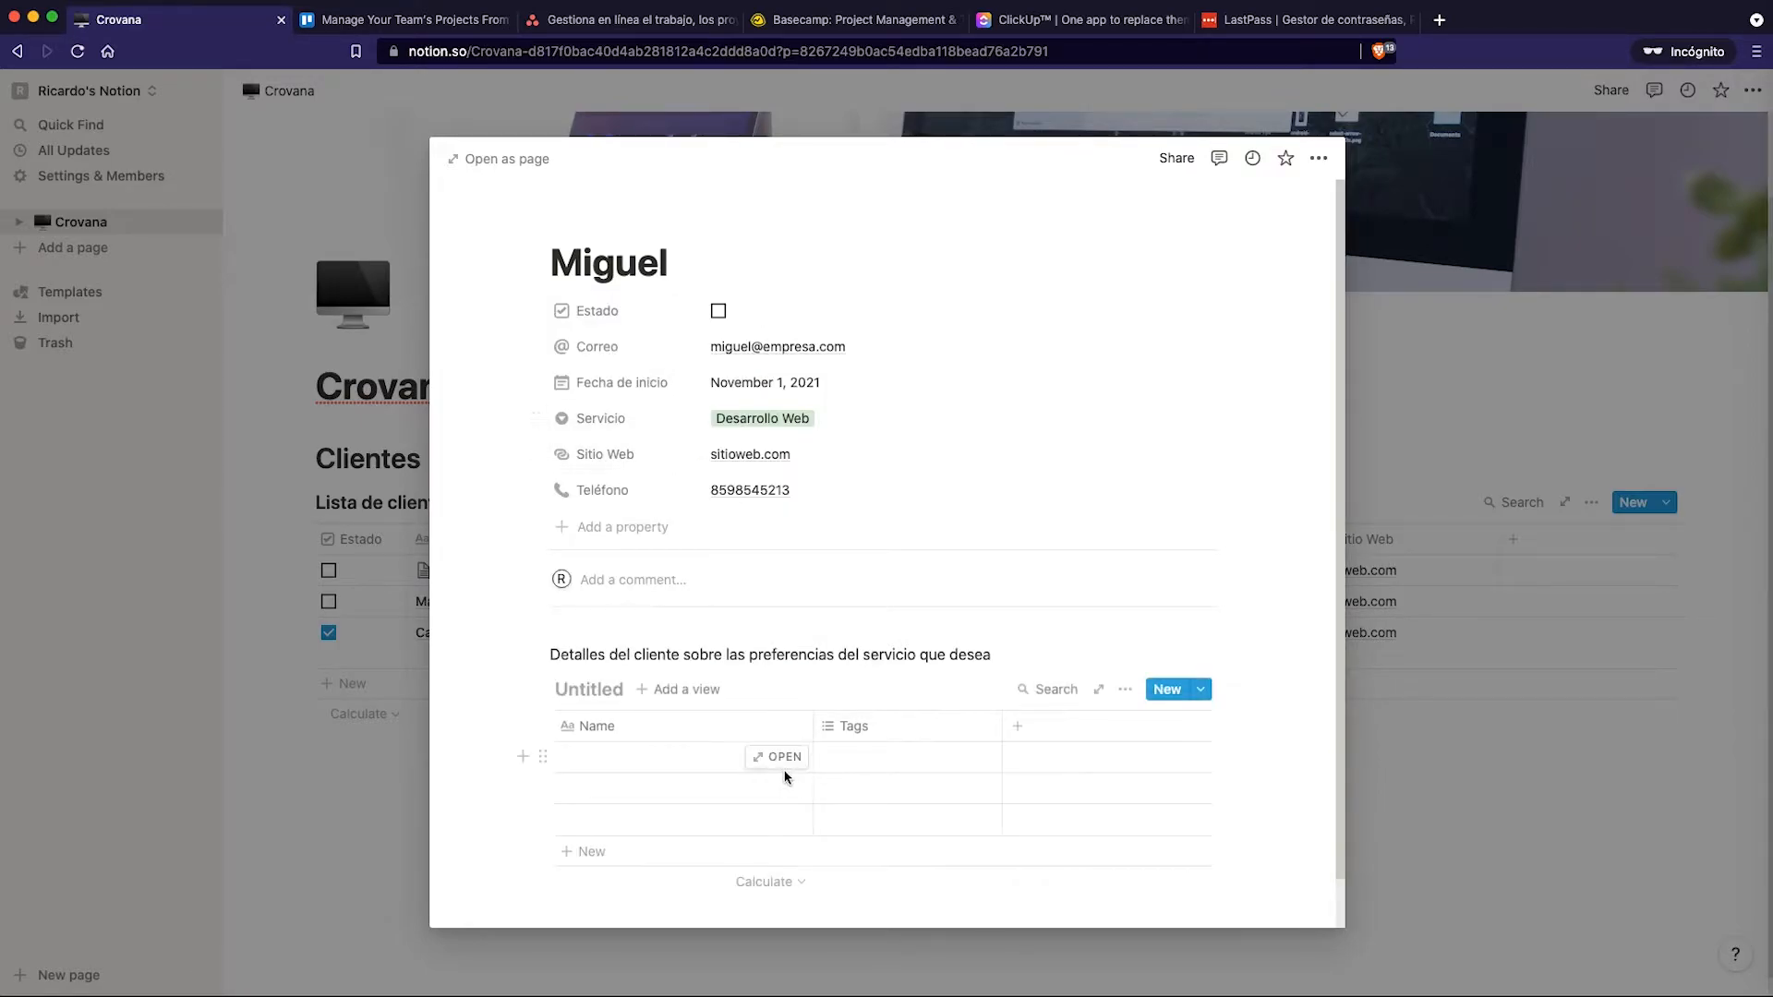
type("dede")
scroll(701, 598, "down", 1)
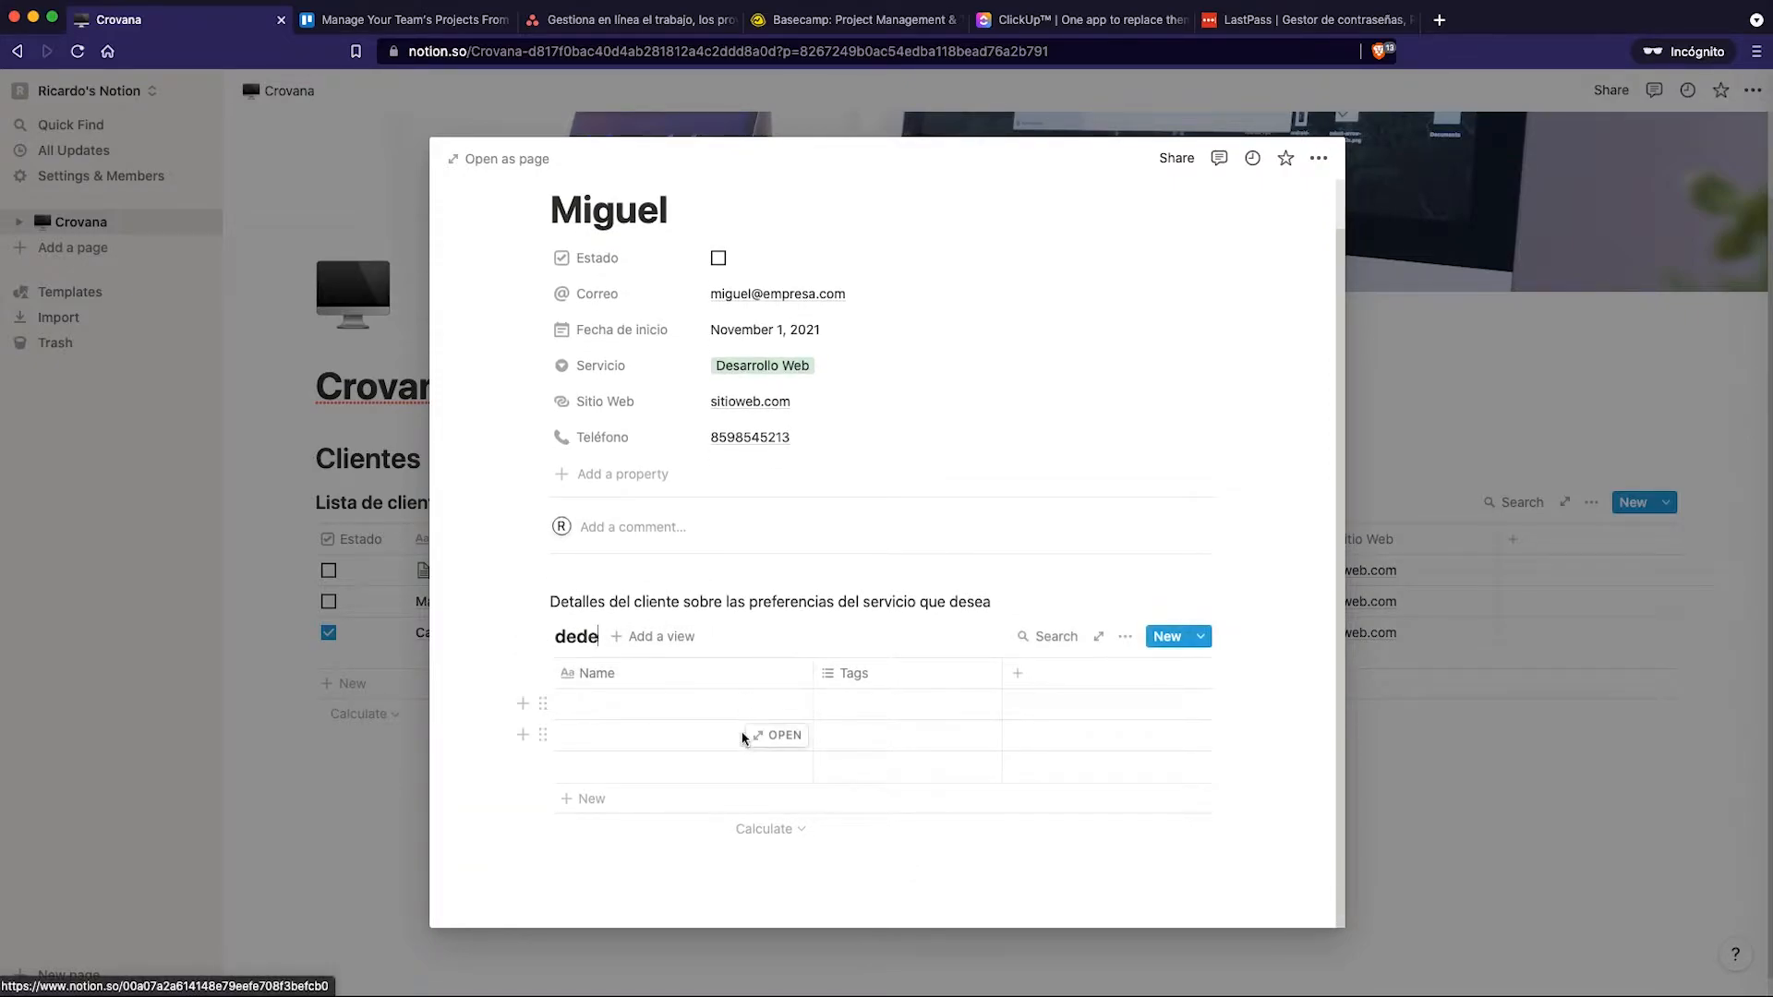
scroll(692, 579, "up", 1)
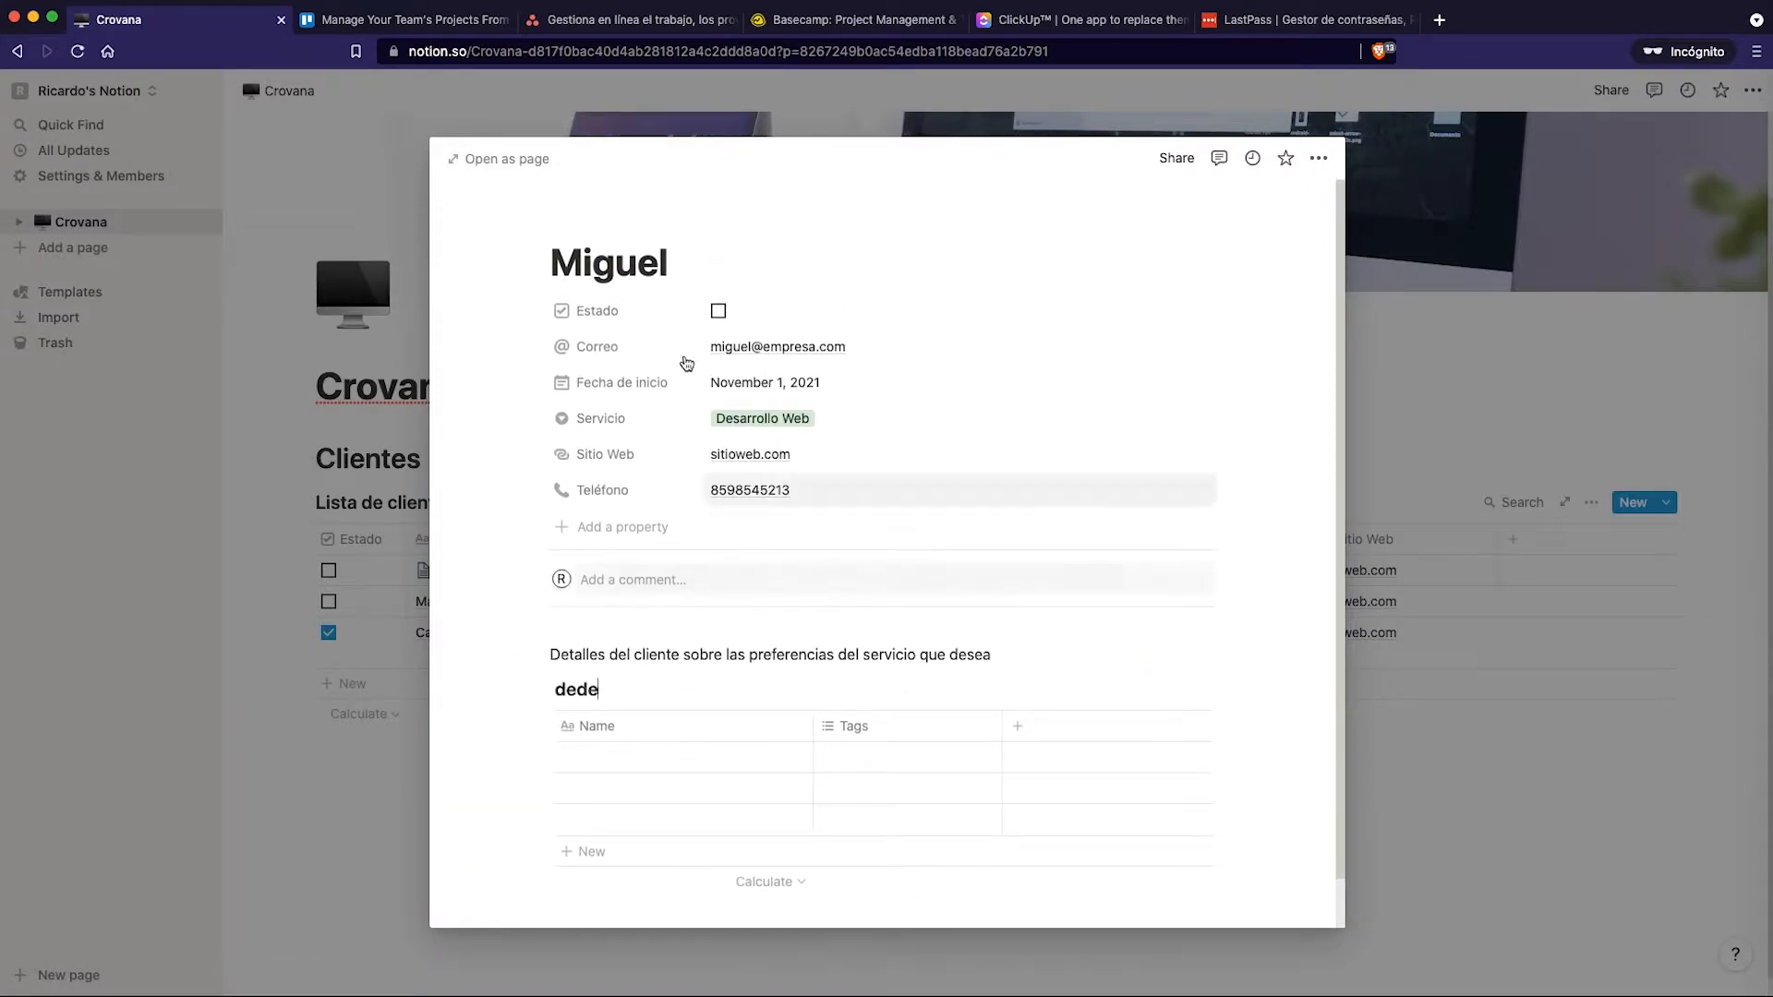
left_click(1389, 348)
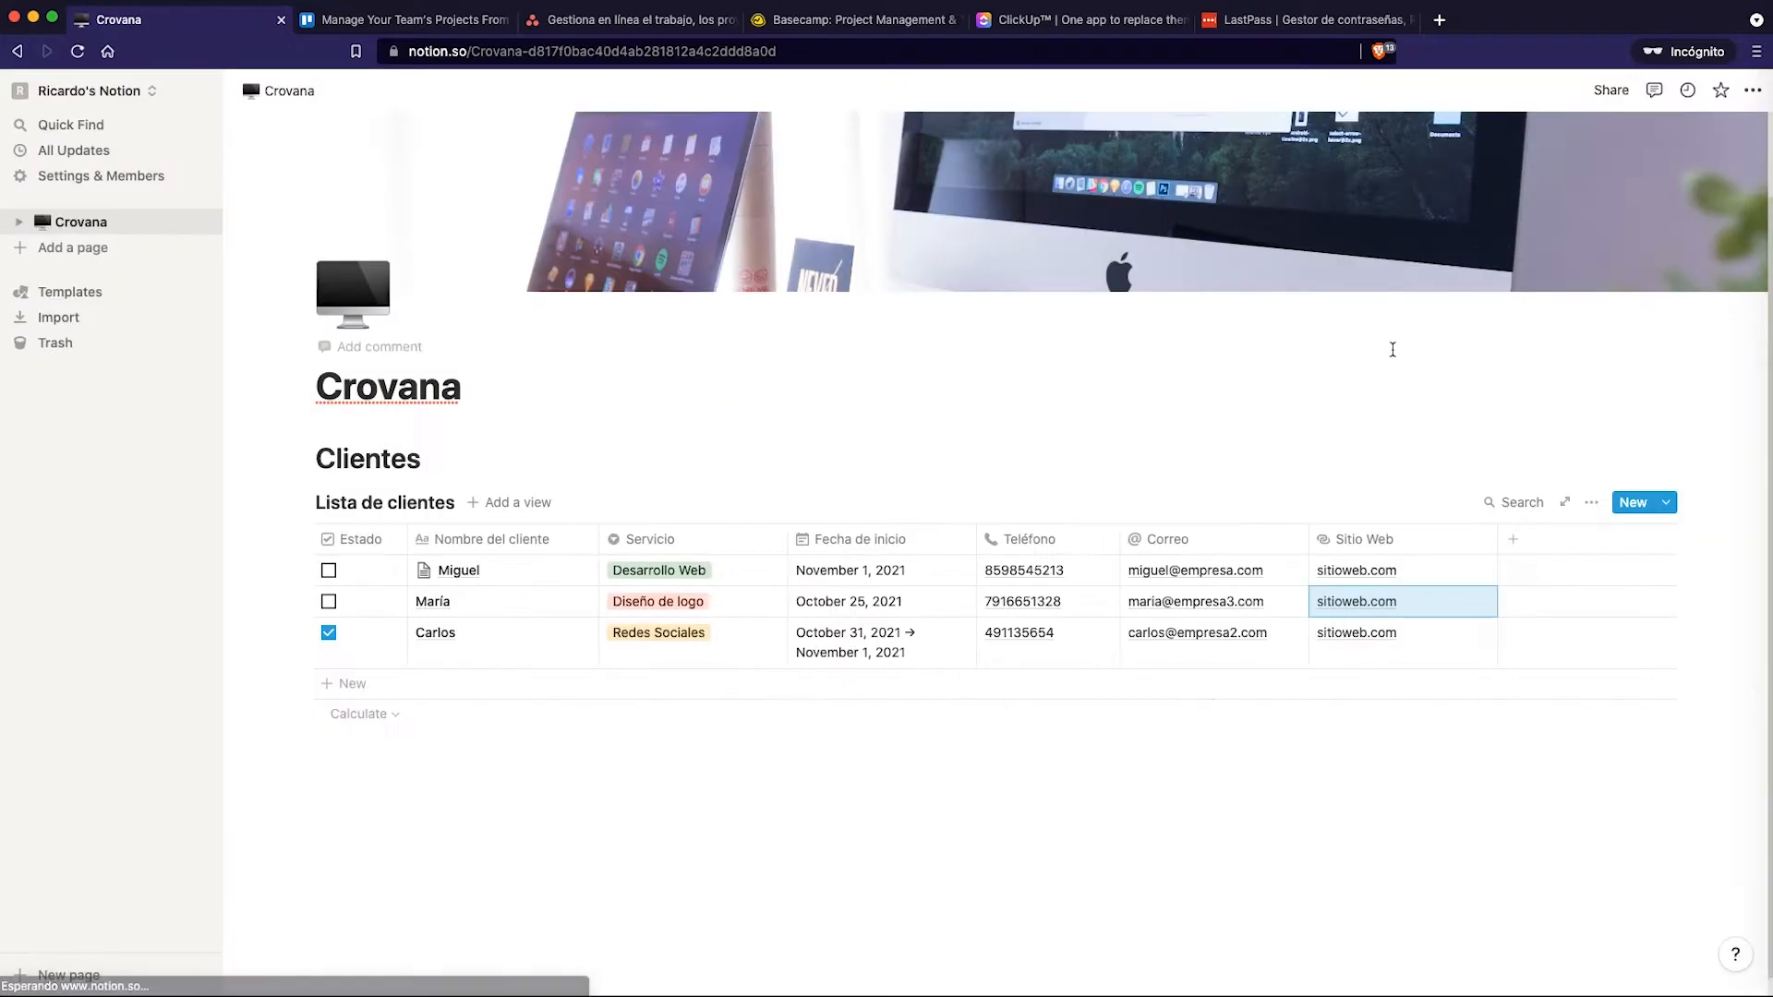
- Add a Board view to Lista de clientes, with client cards grouped by service
left_click(514, 508)
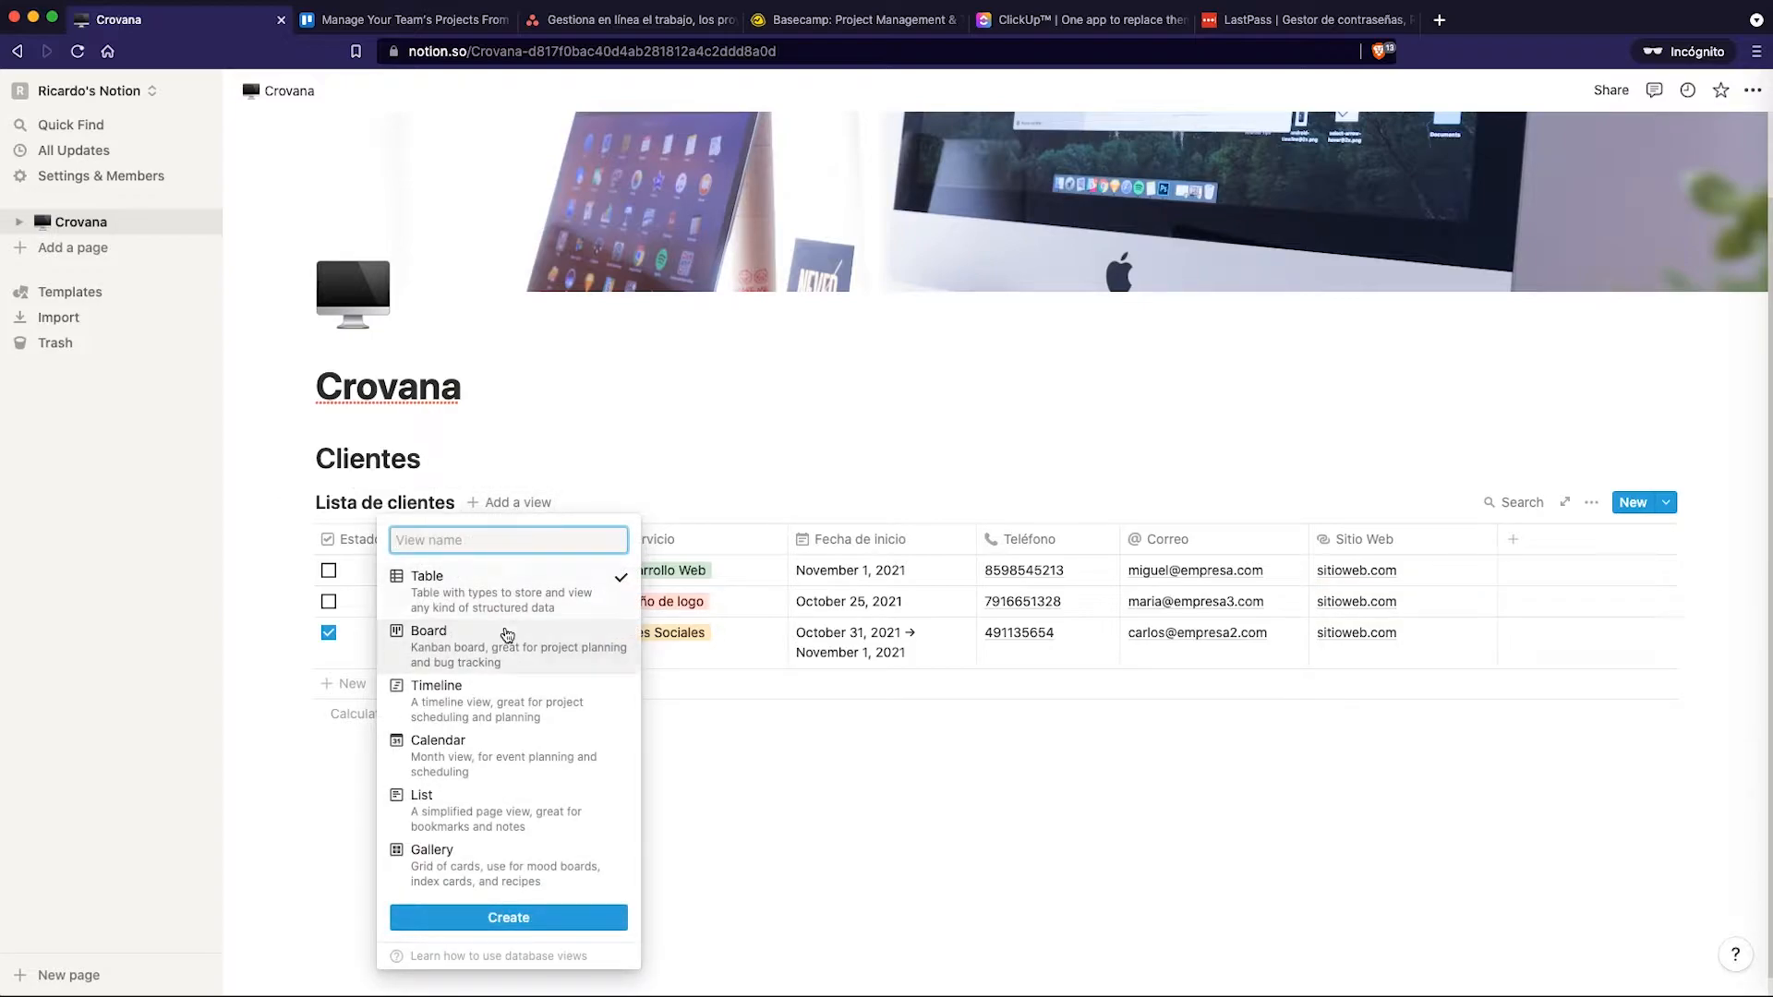
mouse_move(479, 651)
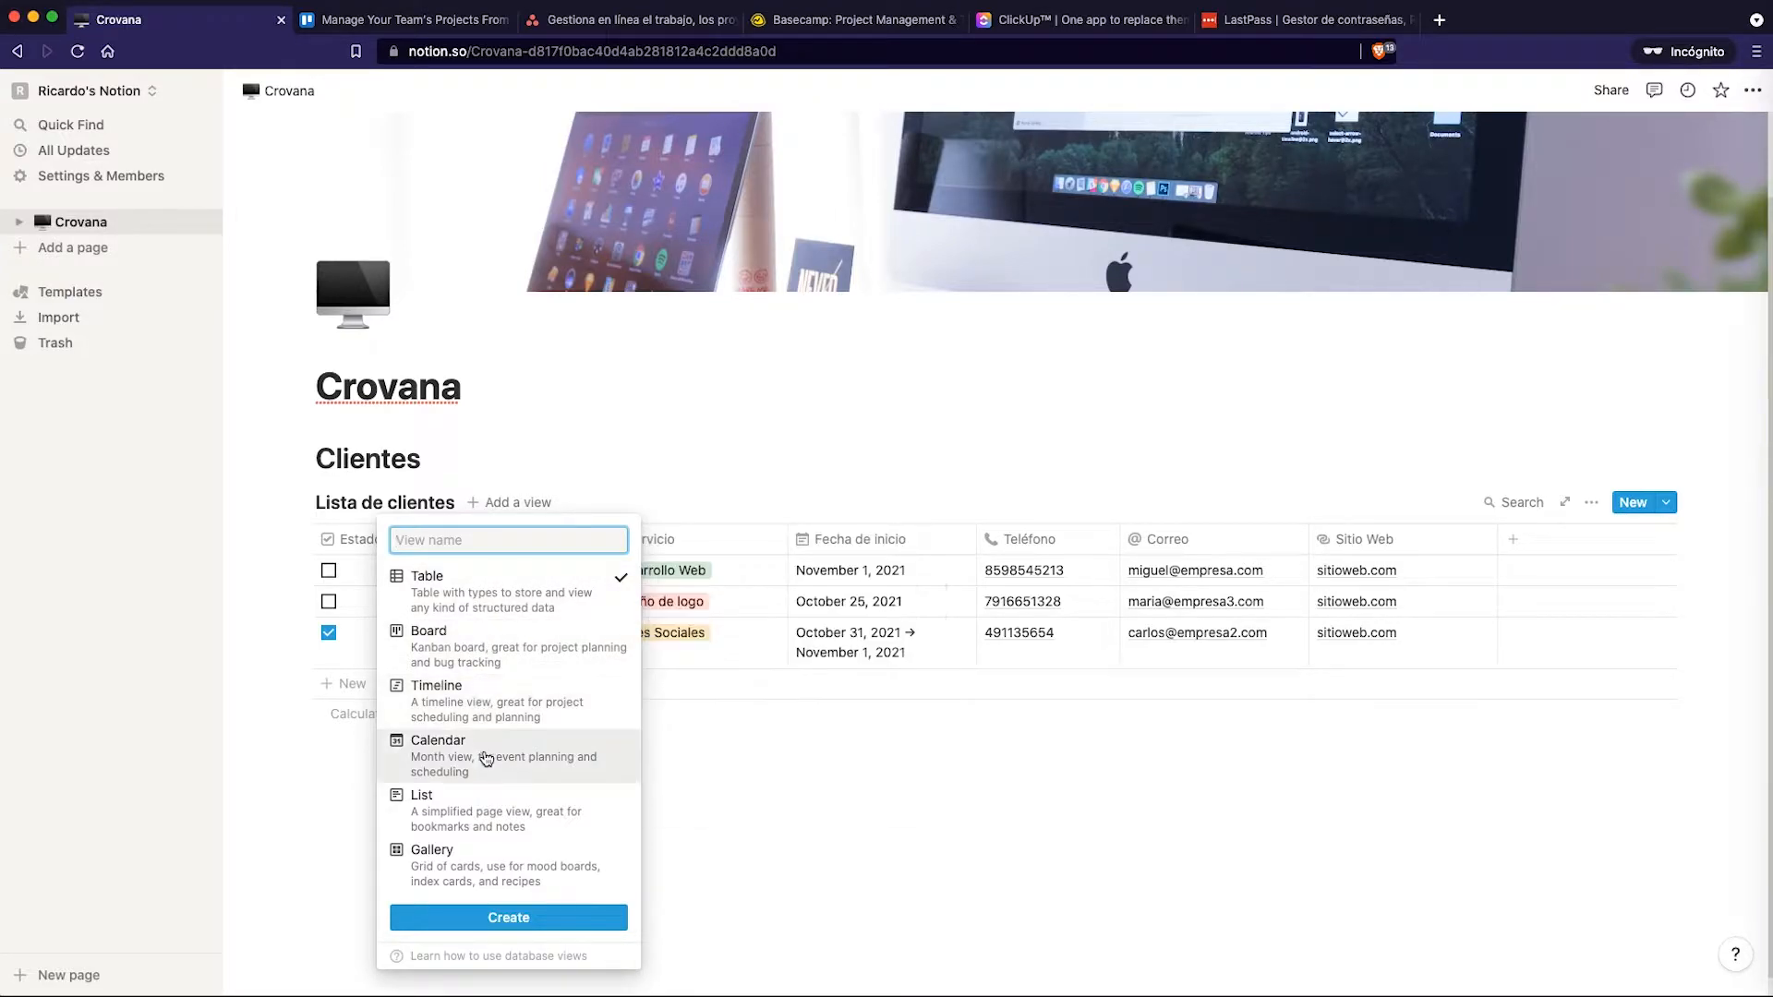
left_click(510, 640)
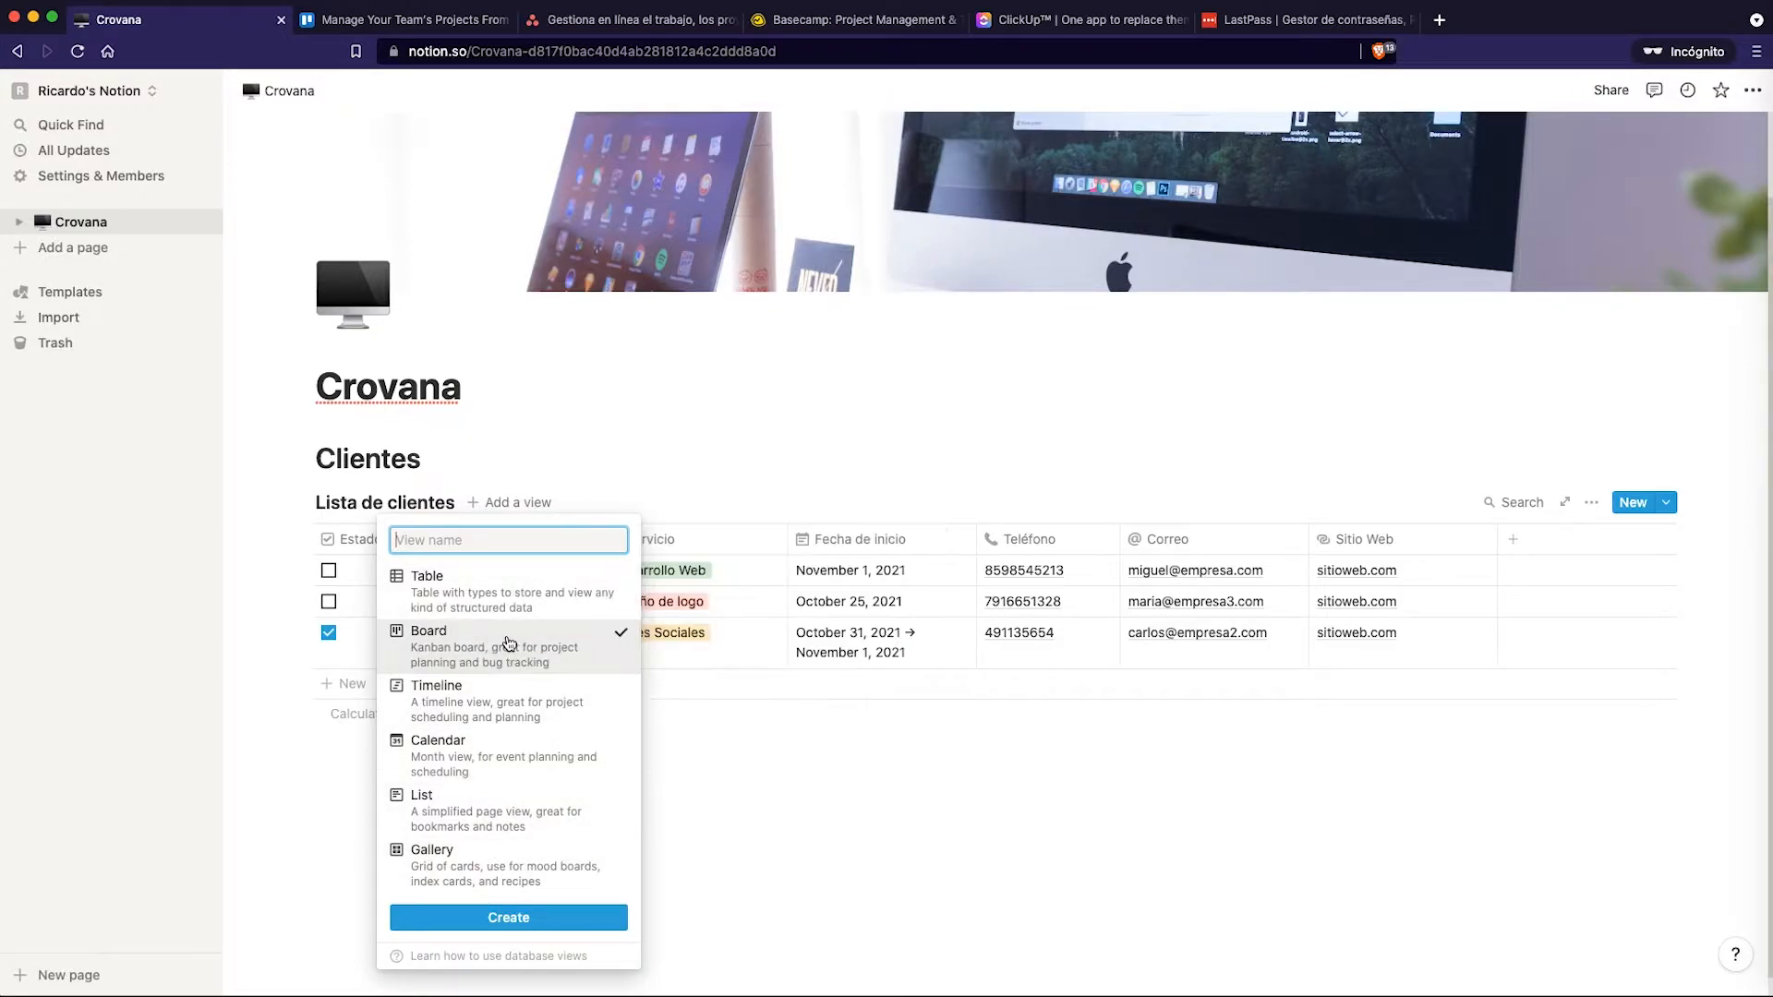
left_click(524, 918)
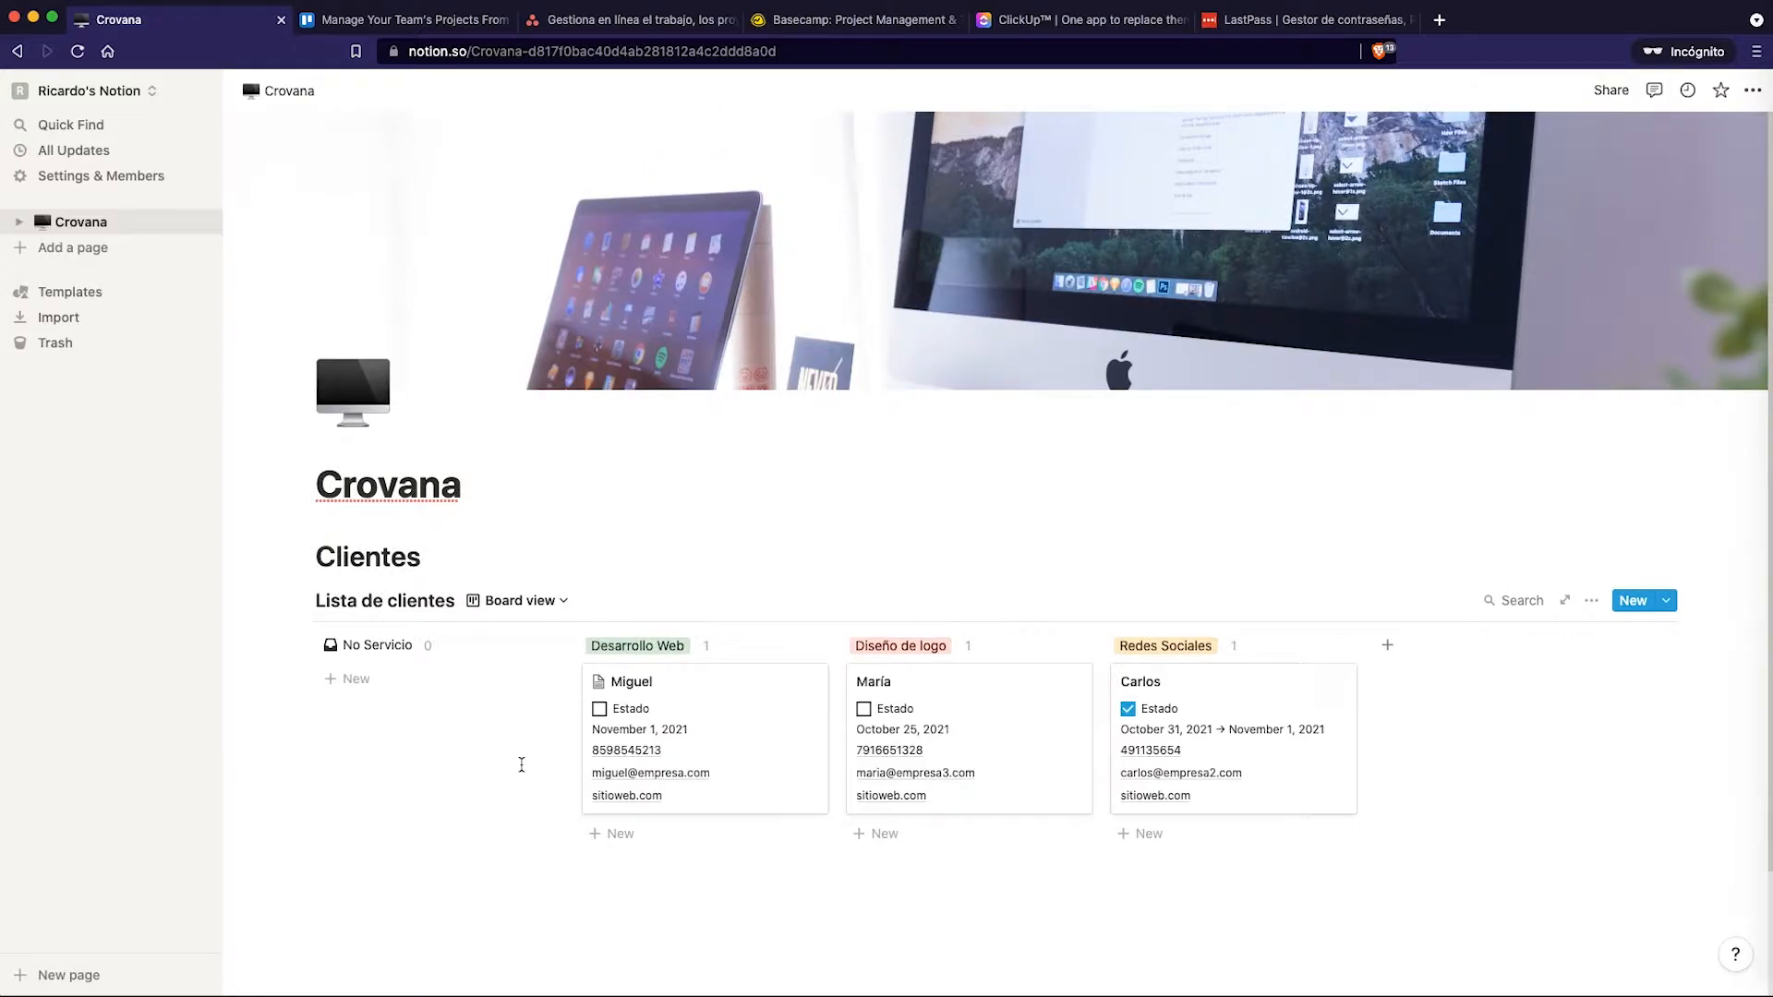
scroll(521, 765, "down", 3)
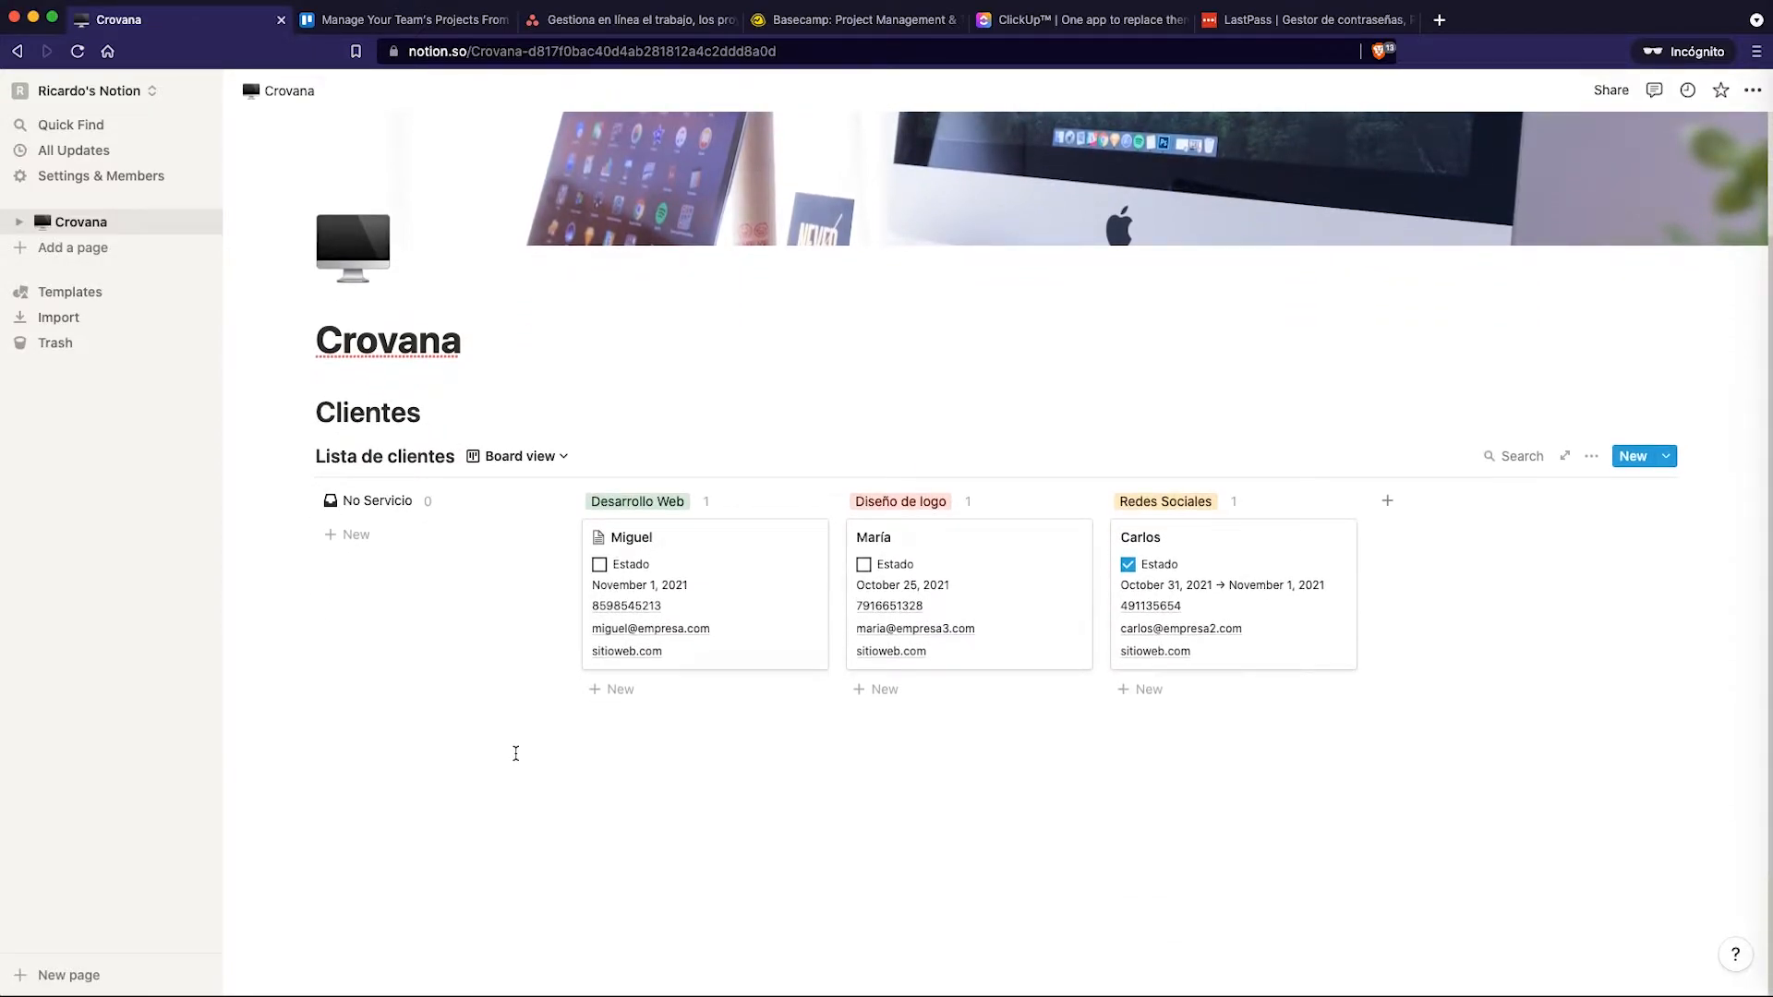
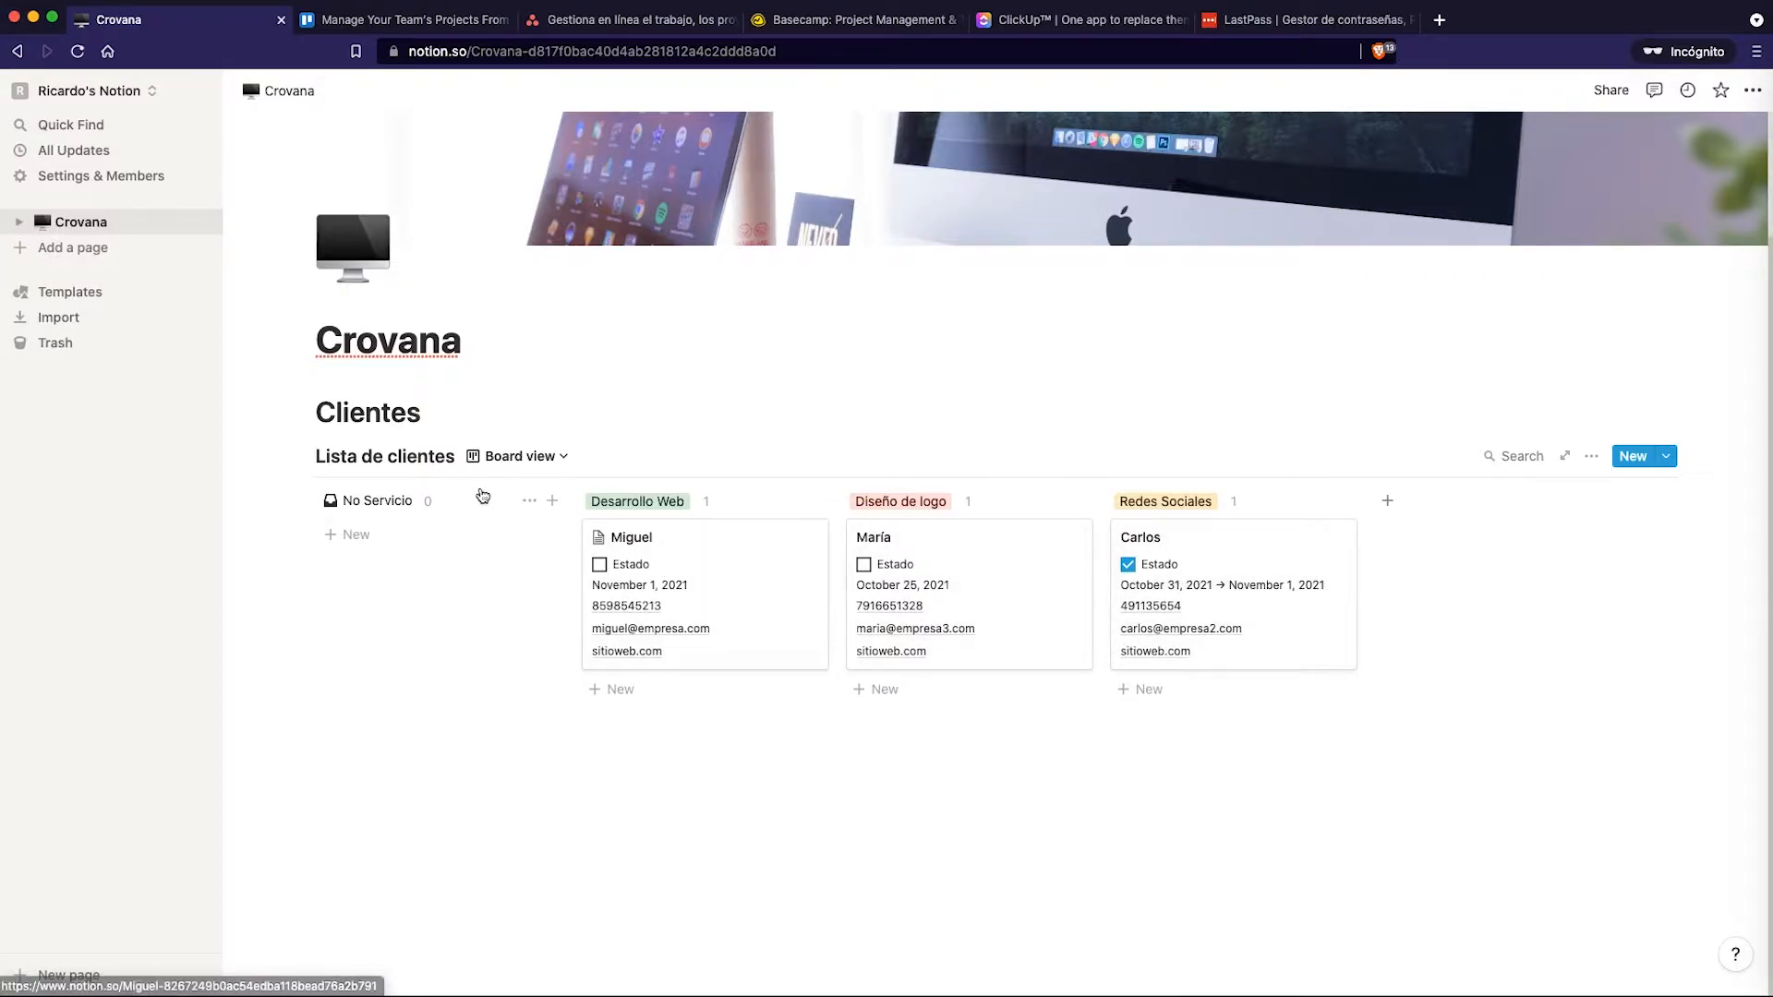
- Switch Lista de clientes from Board view back to its Default table view
left_click(539, 459)
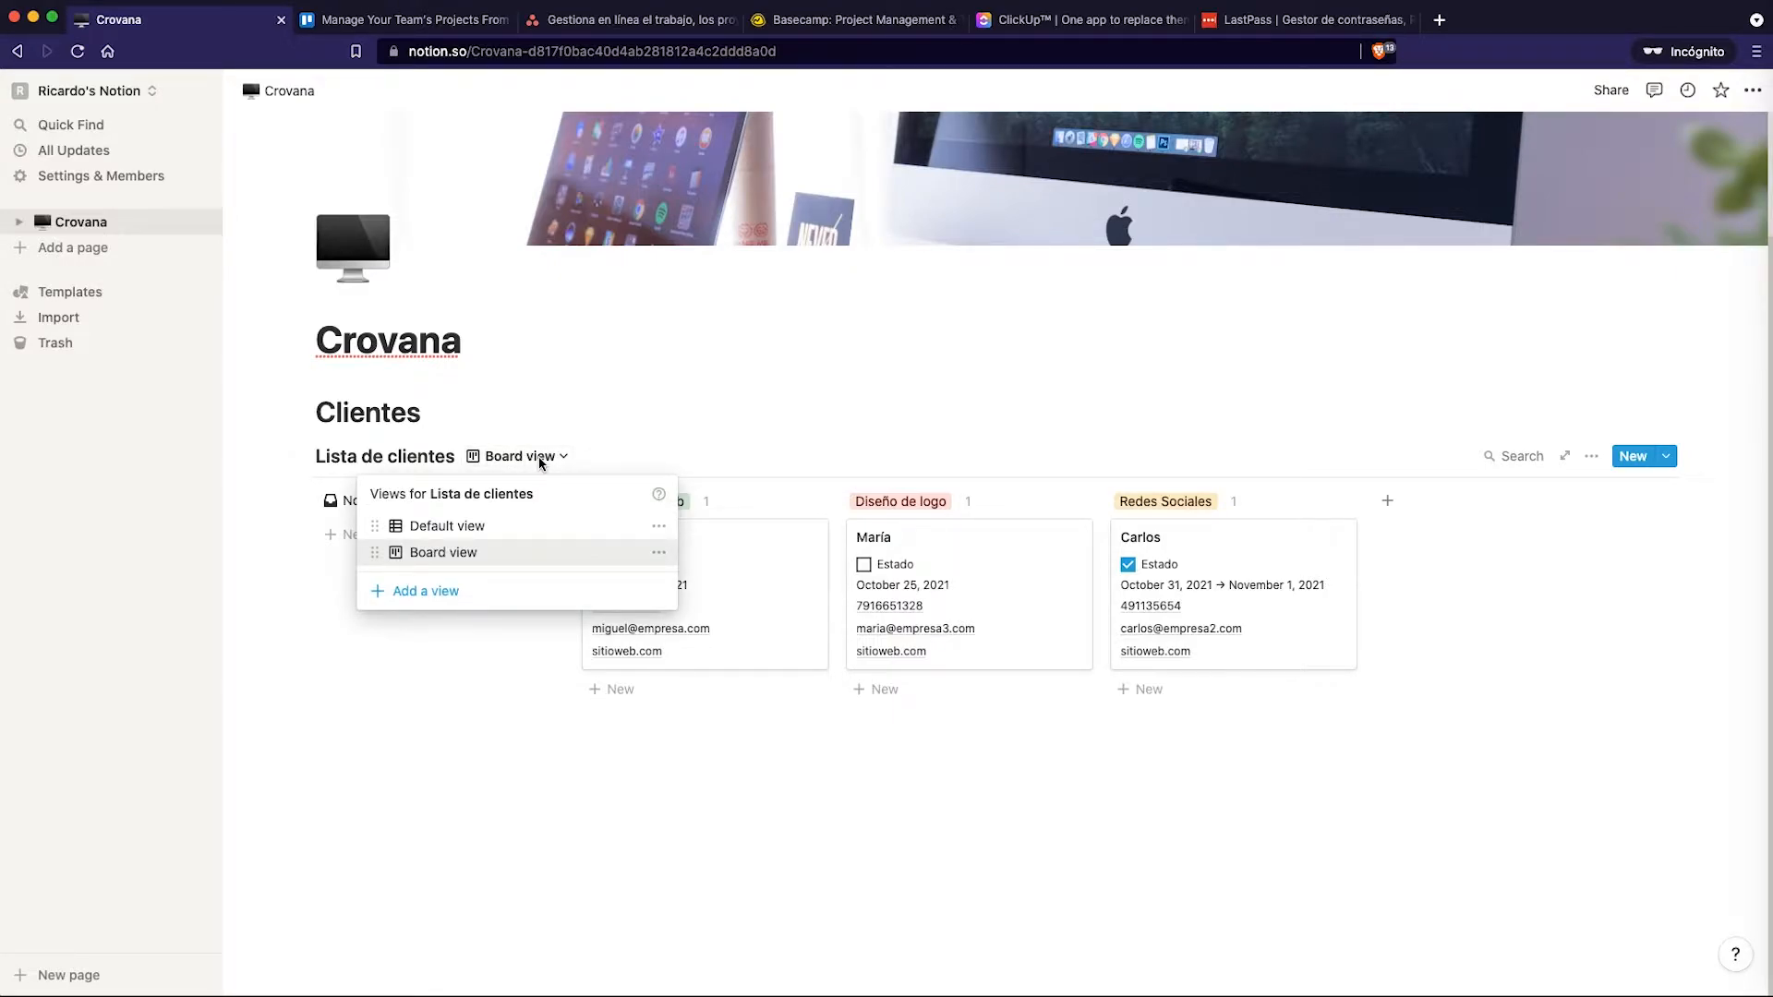
left_click(495, 533)
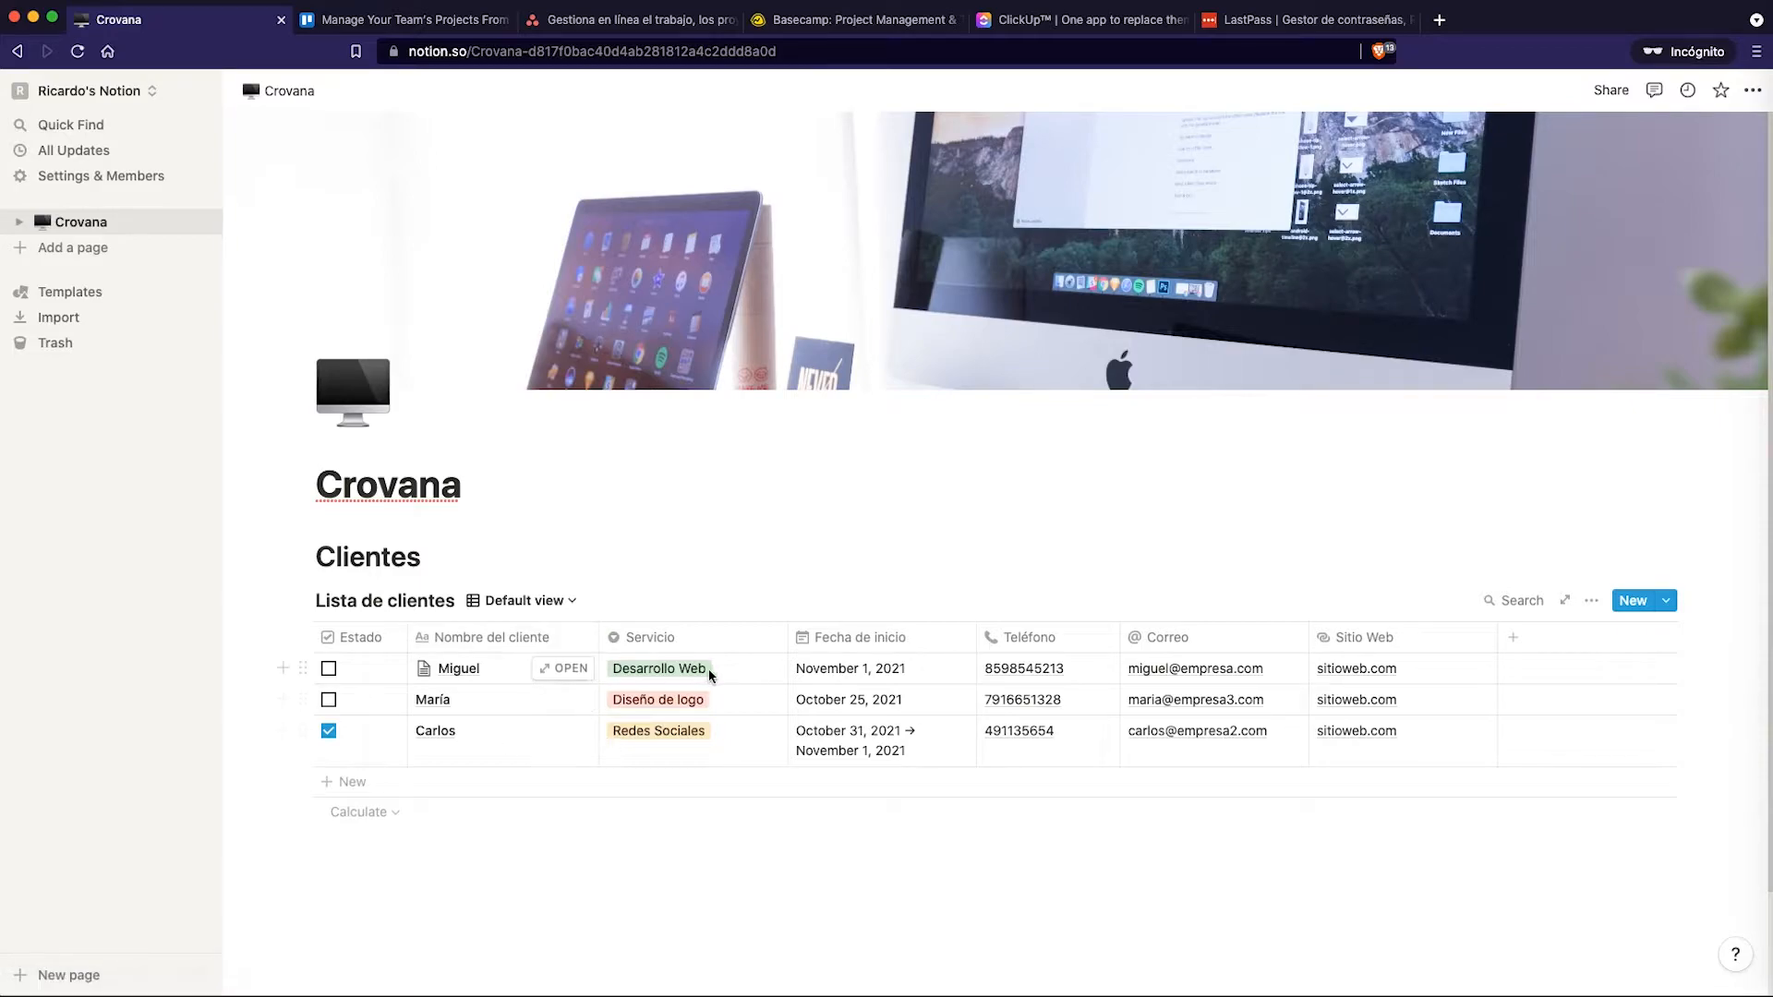
left_click(523, 601)
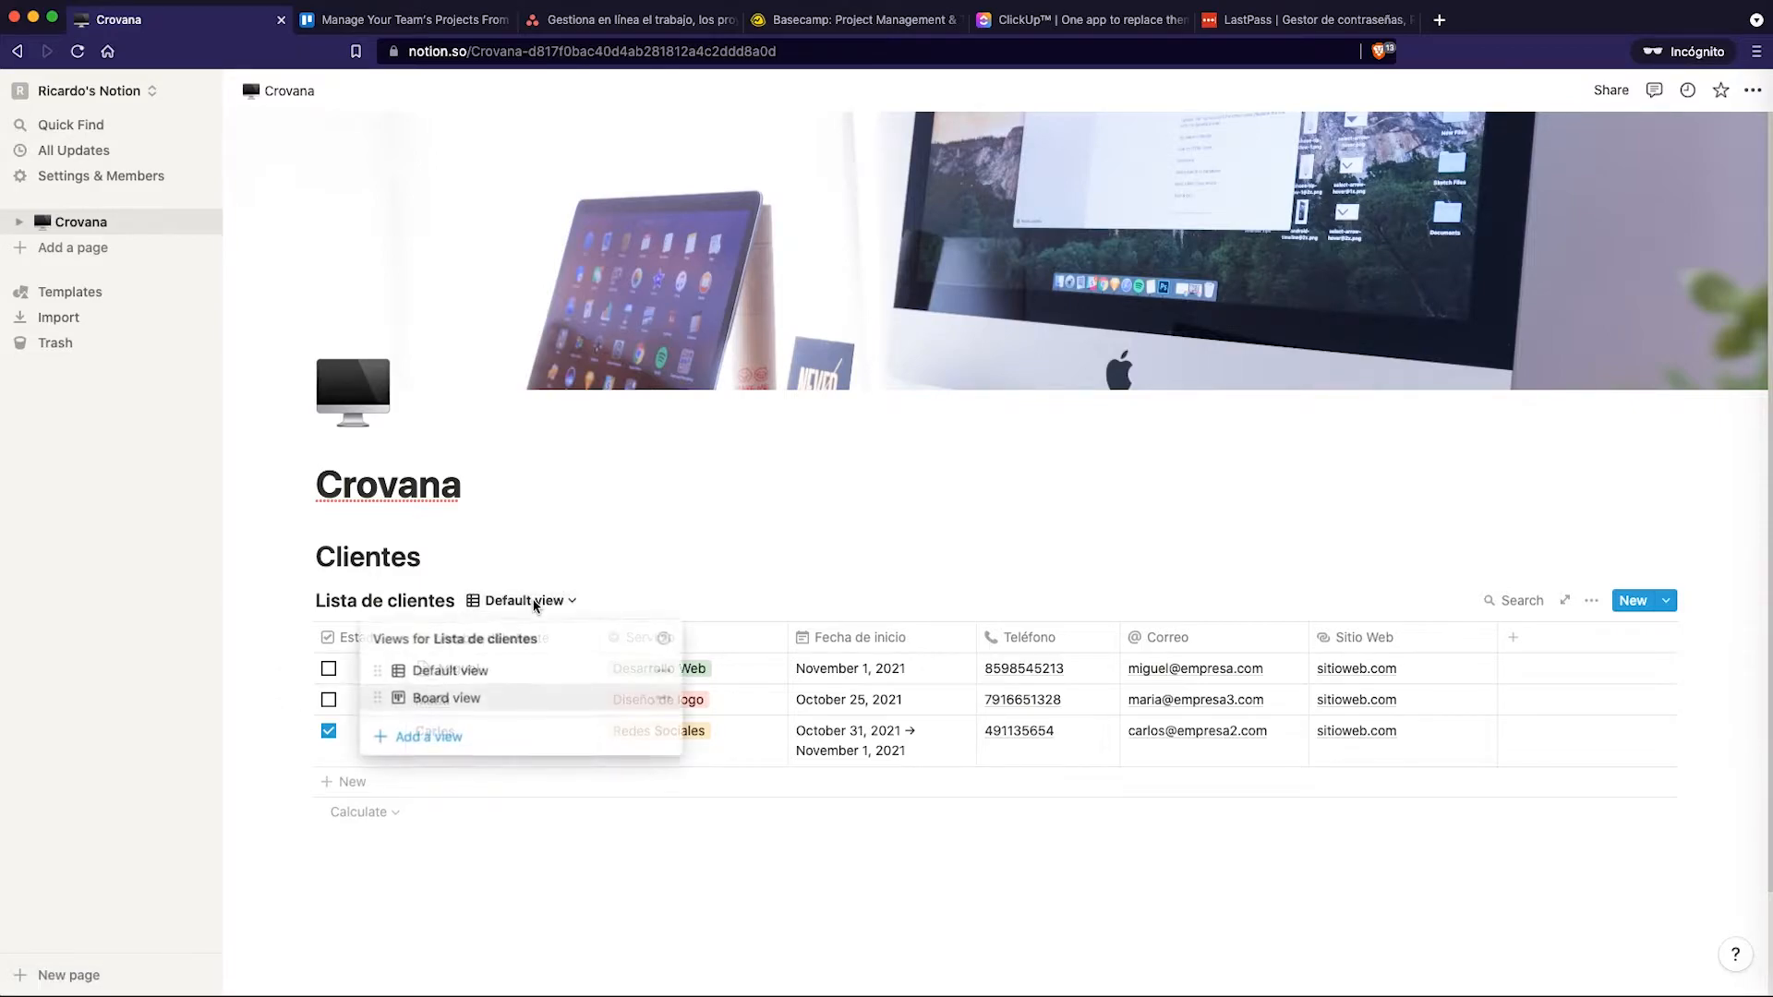
- Create a Timeline view for Lista de clientes and scroll across its October–November 2021 dates
left_click(443, 743)
mouse_move(792, 695)
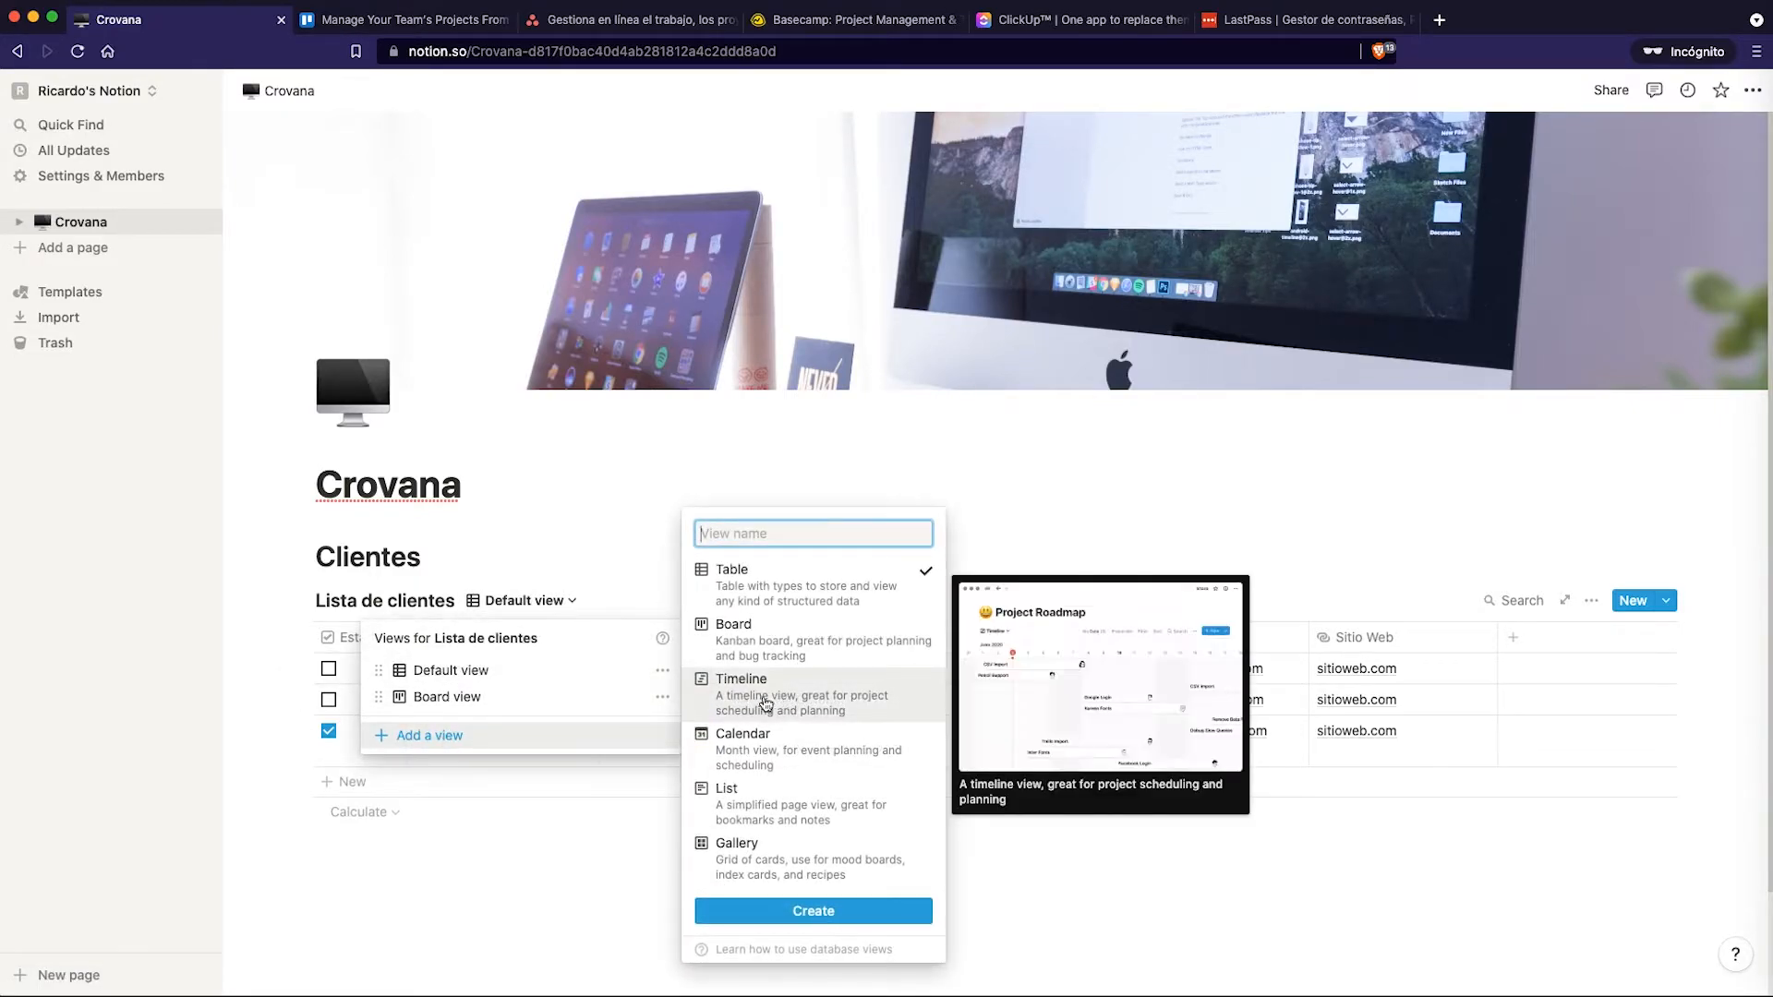
left_click(792, 693)
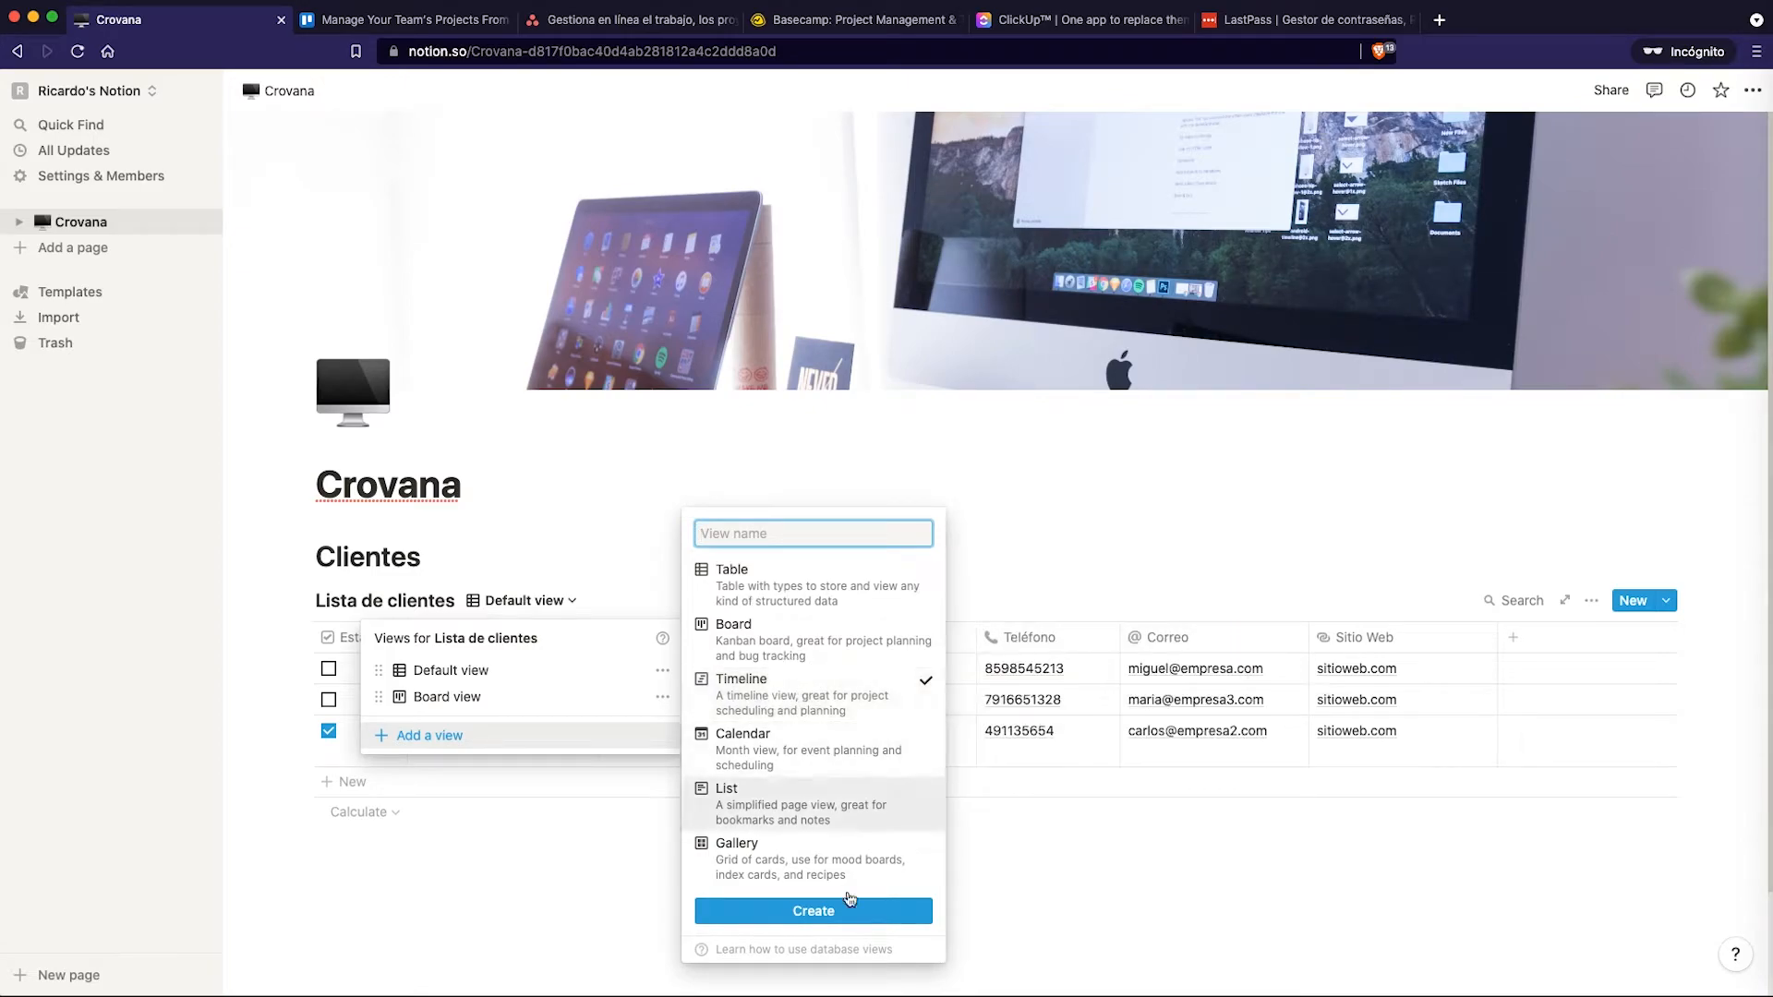
left_click(825, 911)
scroll(655, 729, "down", 1)
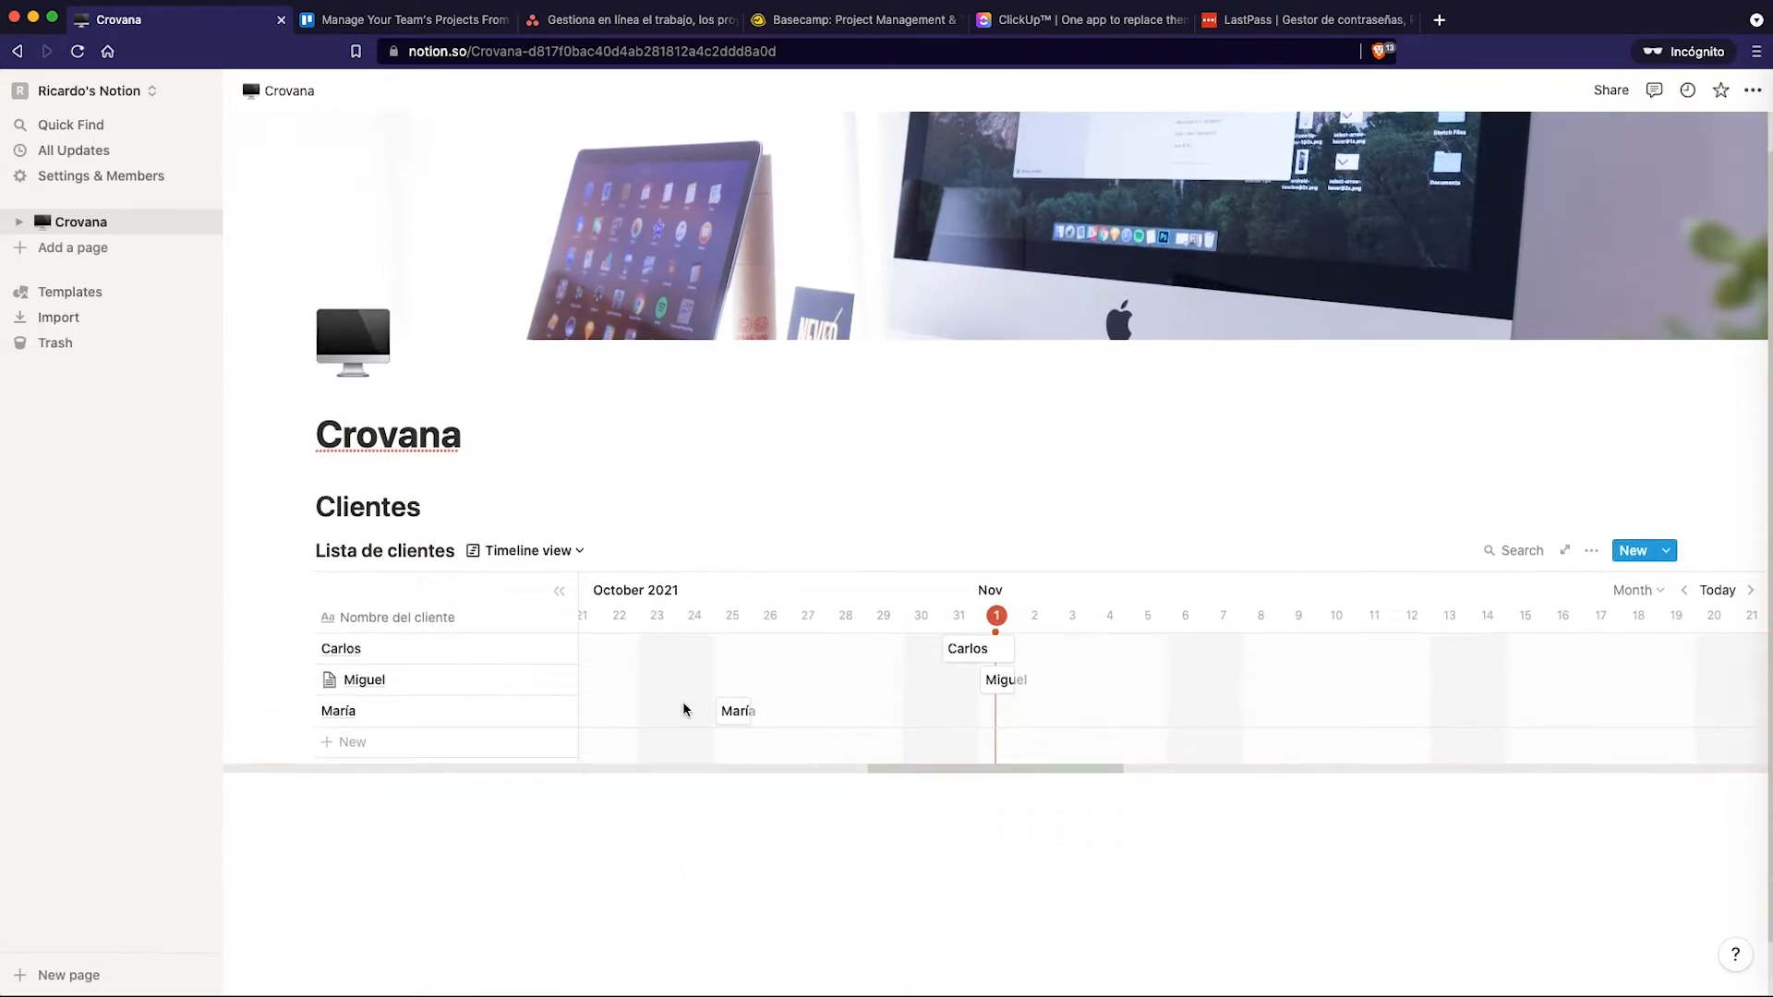
left_click_drag(990, 759, 989, 760)
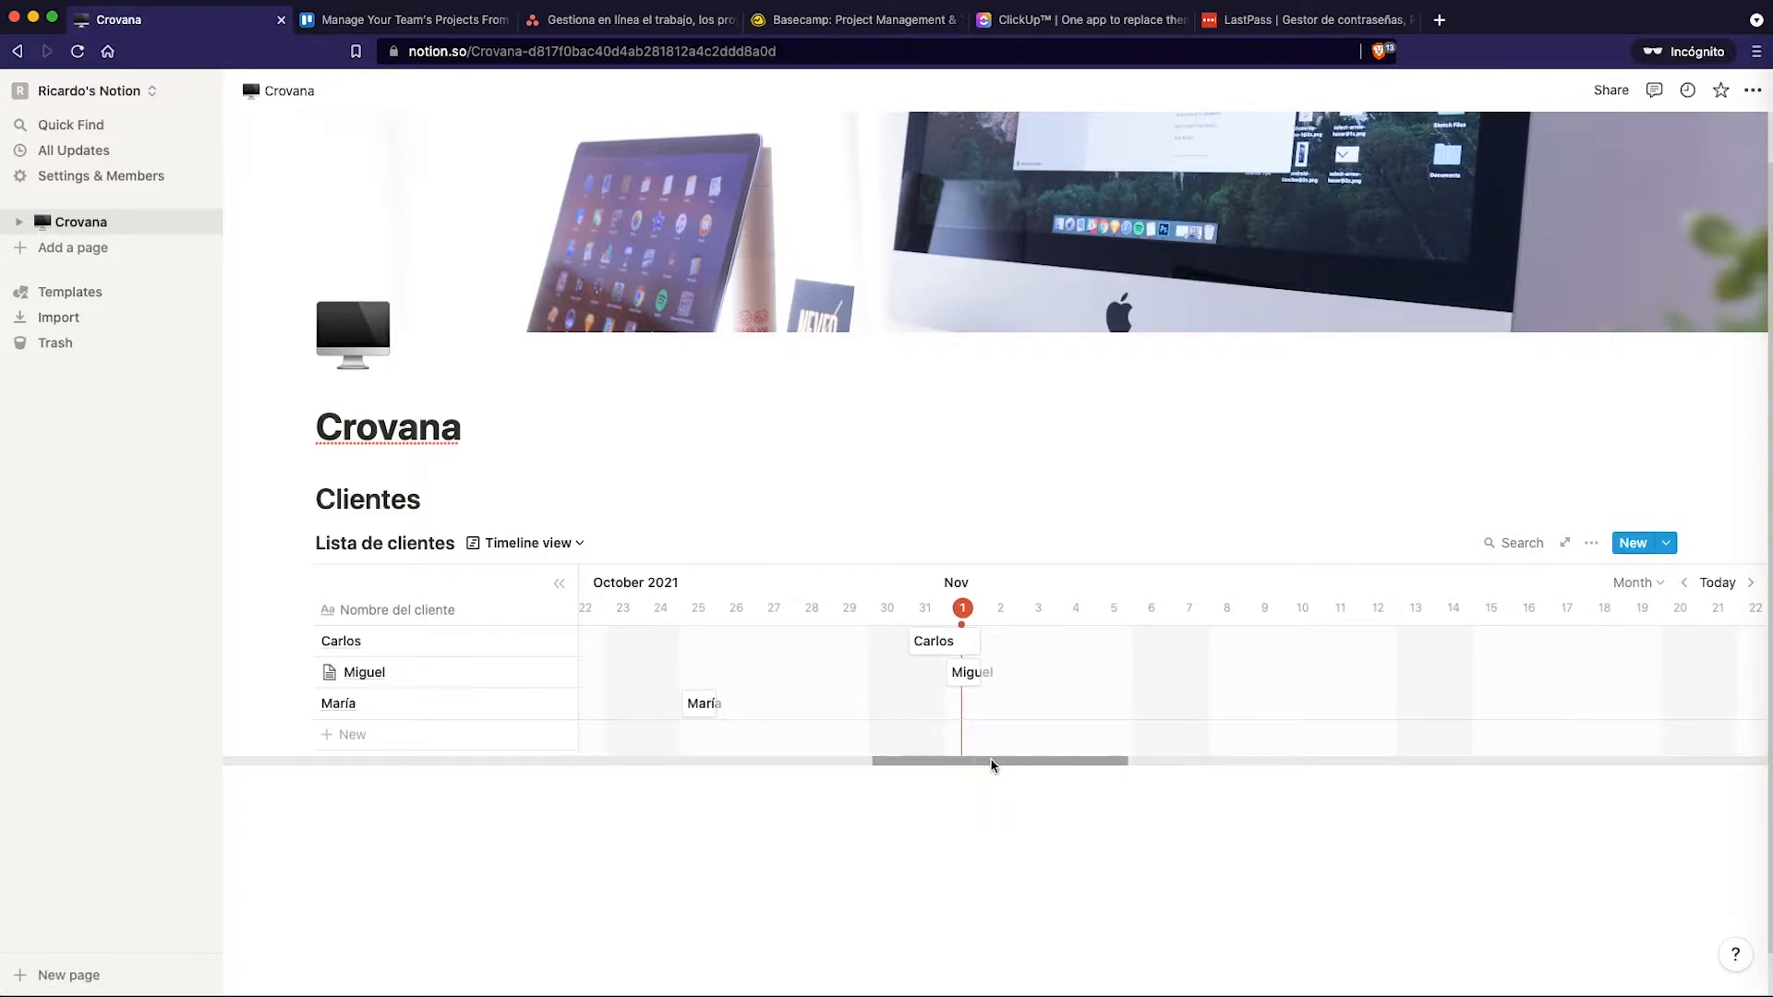
left_click_drag(955, 765, 966, 759)
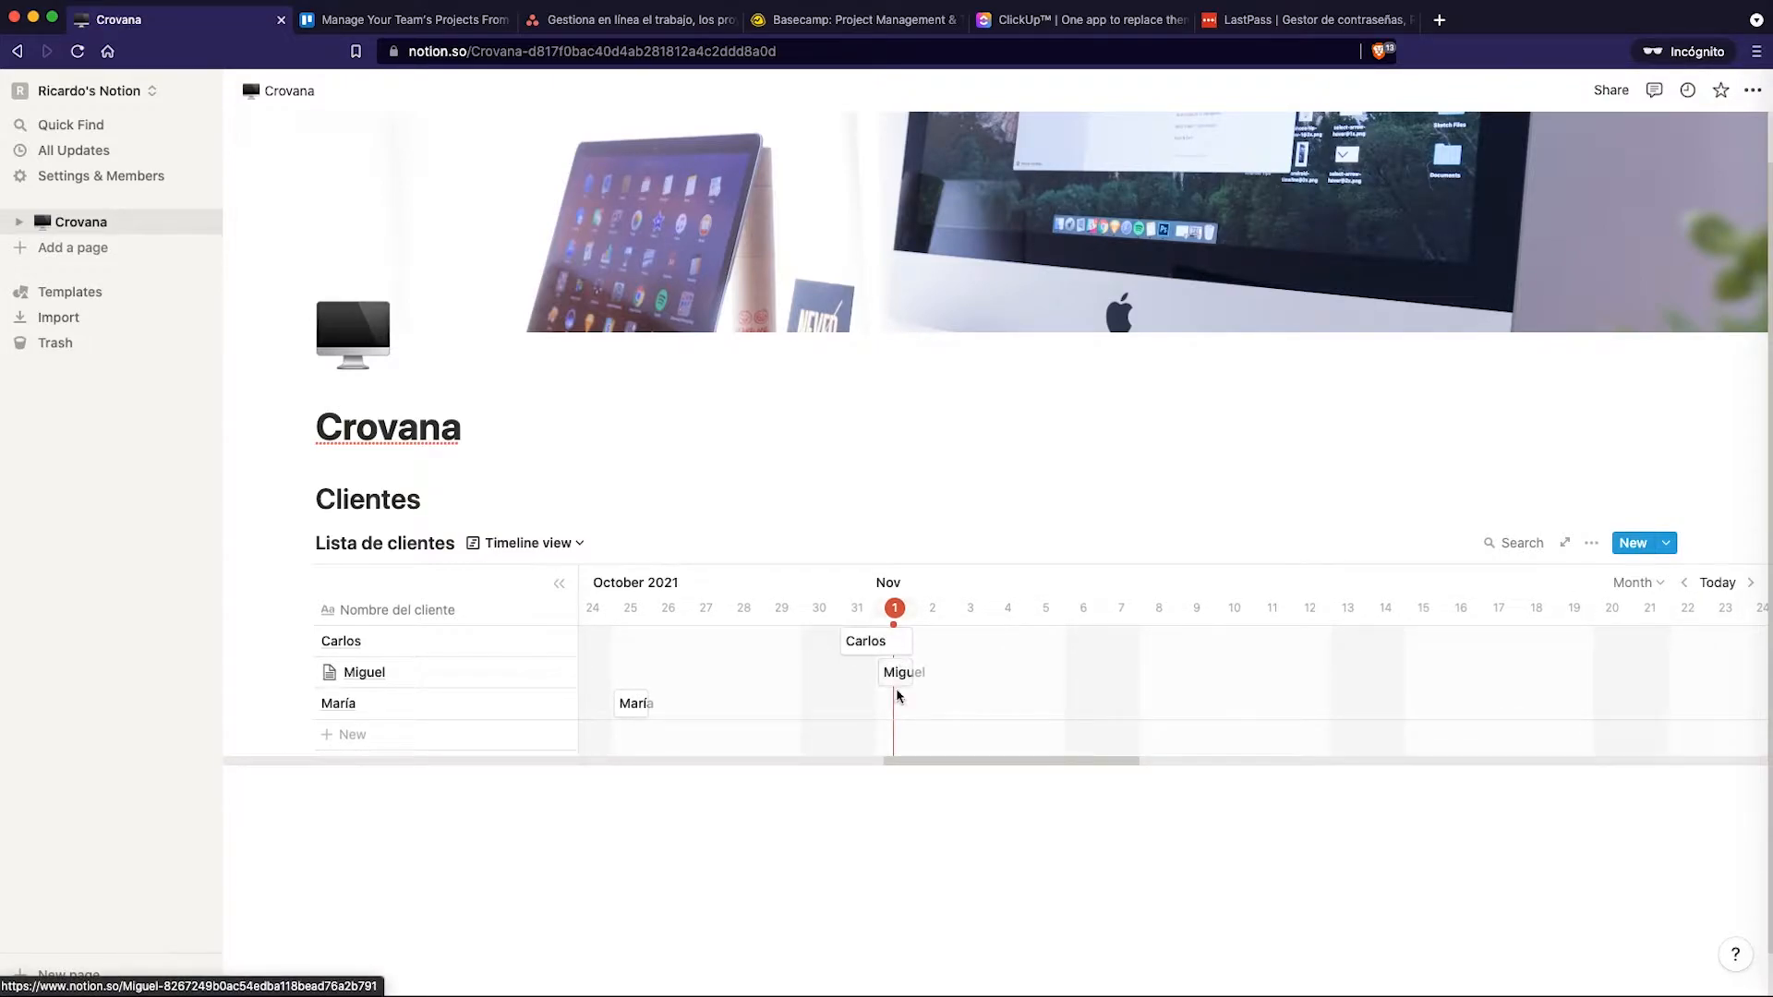
left_click_drag(942, 763, 903, 757)
left_click(531, 544)
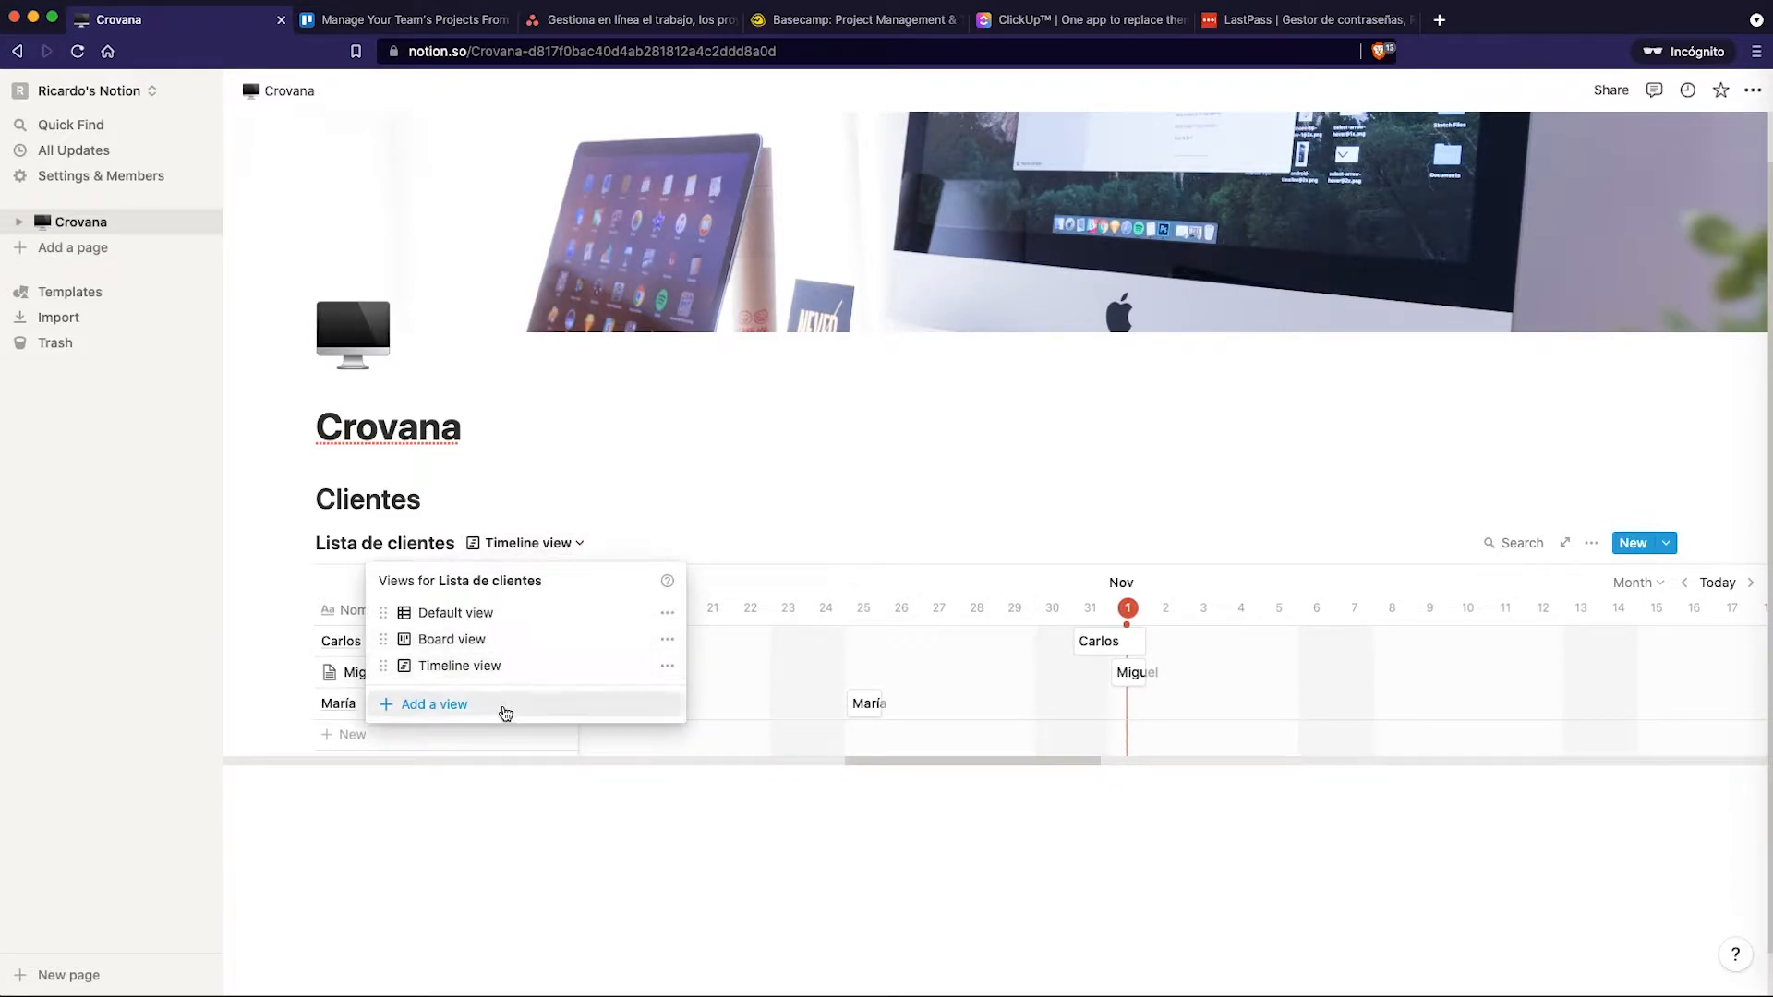
- Create a Calendar view for Lista de clientes showing the November 2021 month grid
left_click(506, 711)
left_click(791, 730)
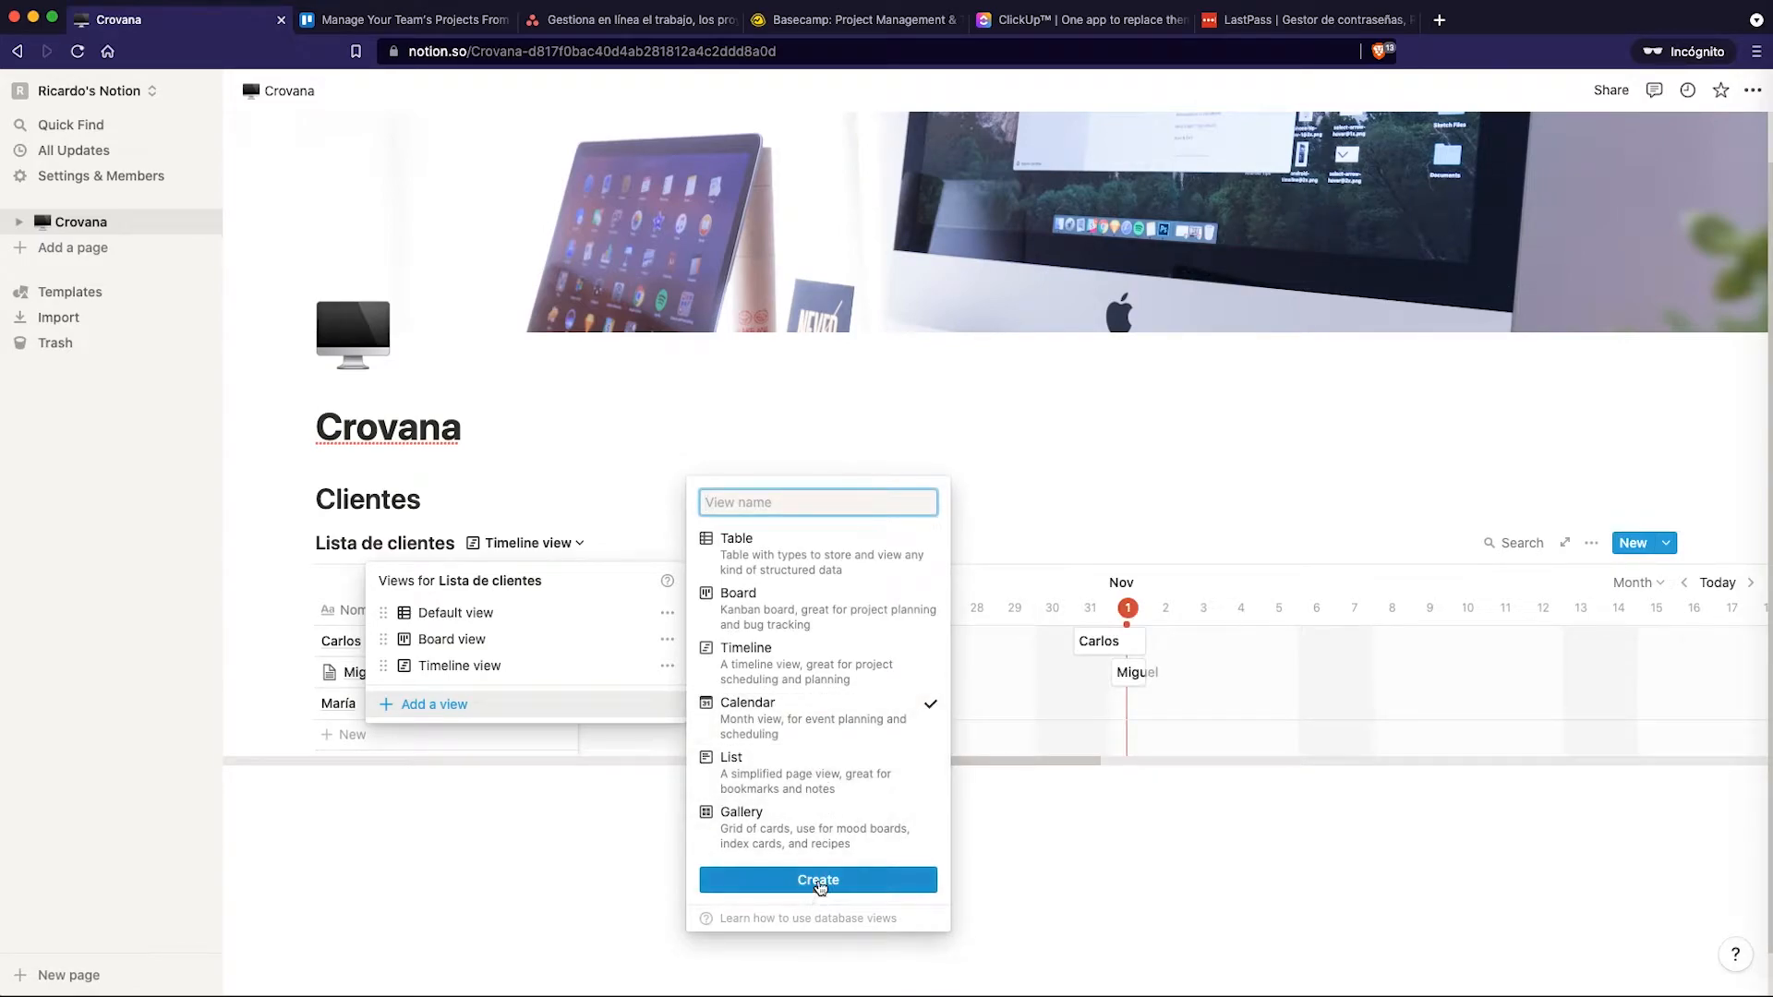
left_click(818, 882)
scroll(701, 767, "down", 5)
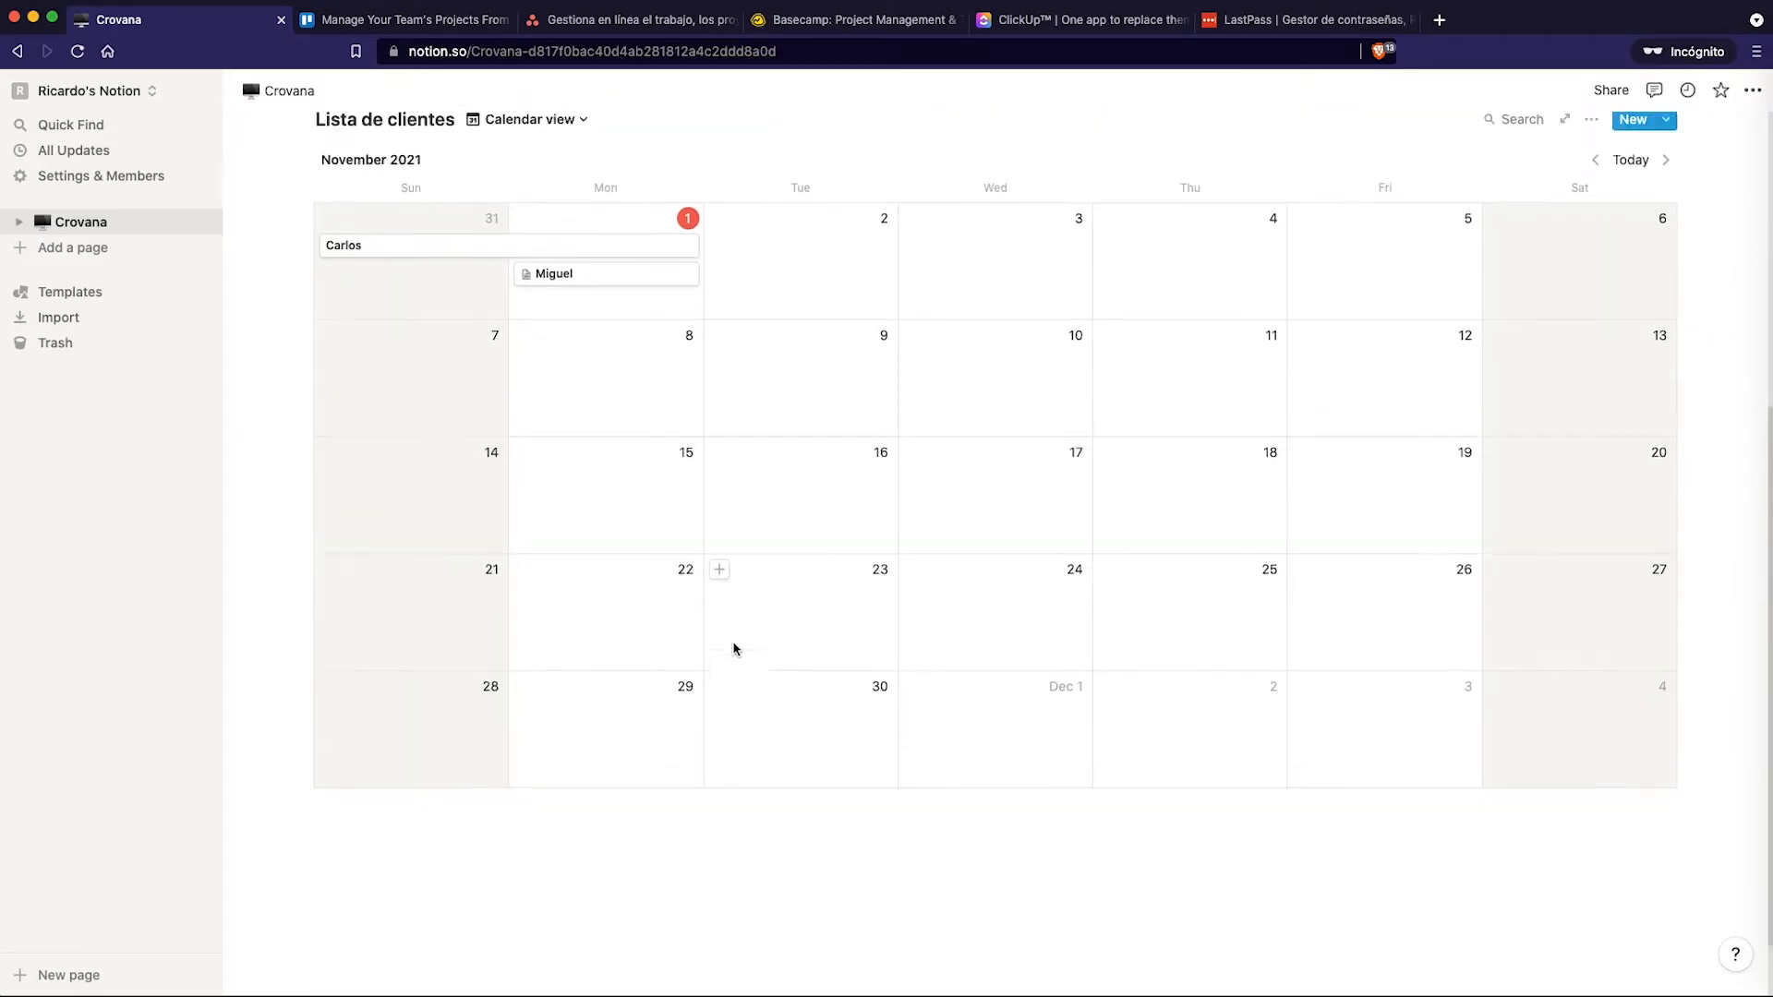
scroll(733, 649, "up", 2)
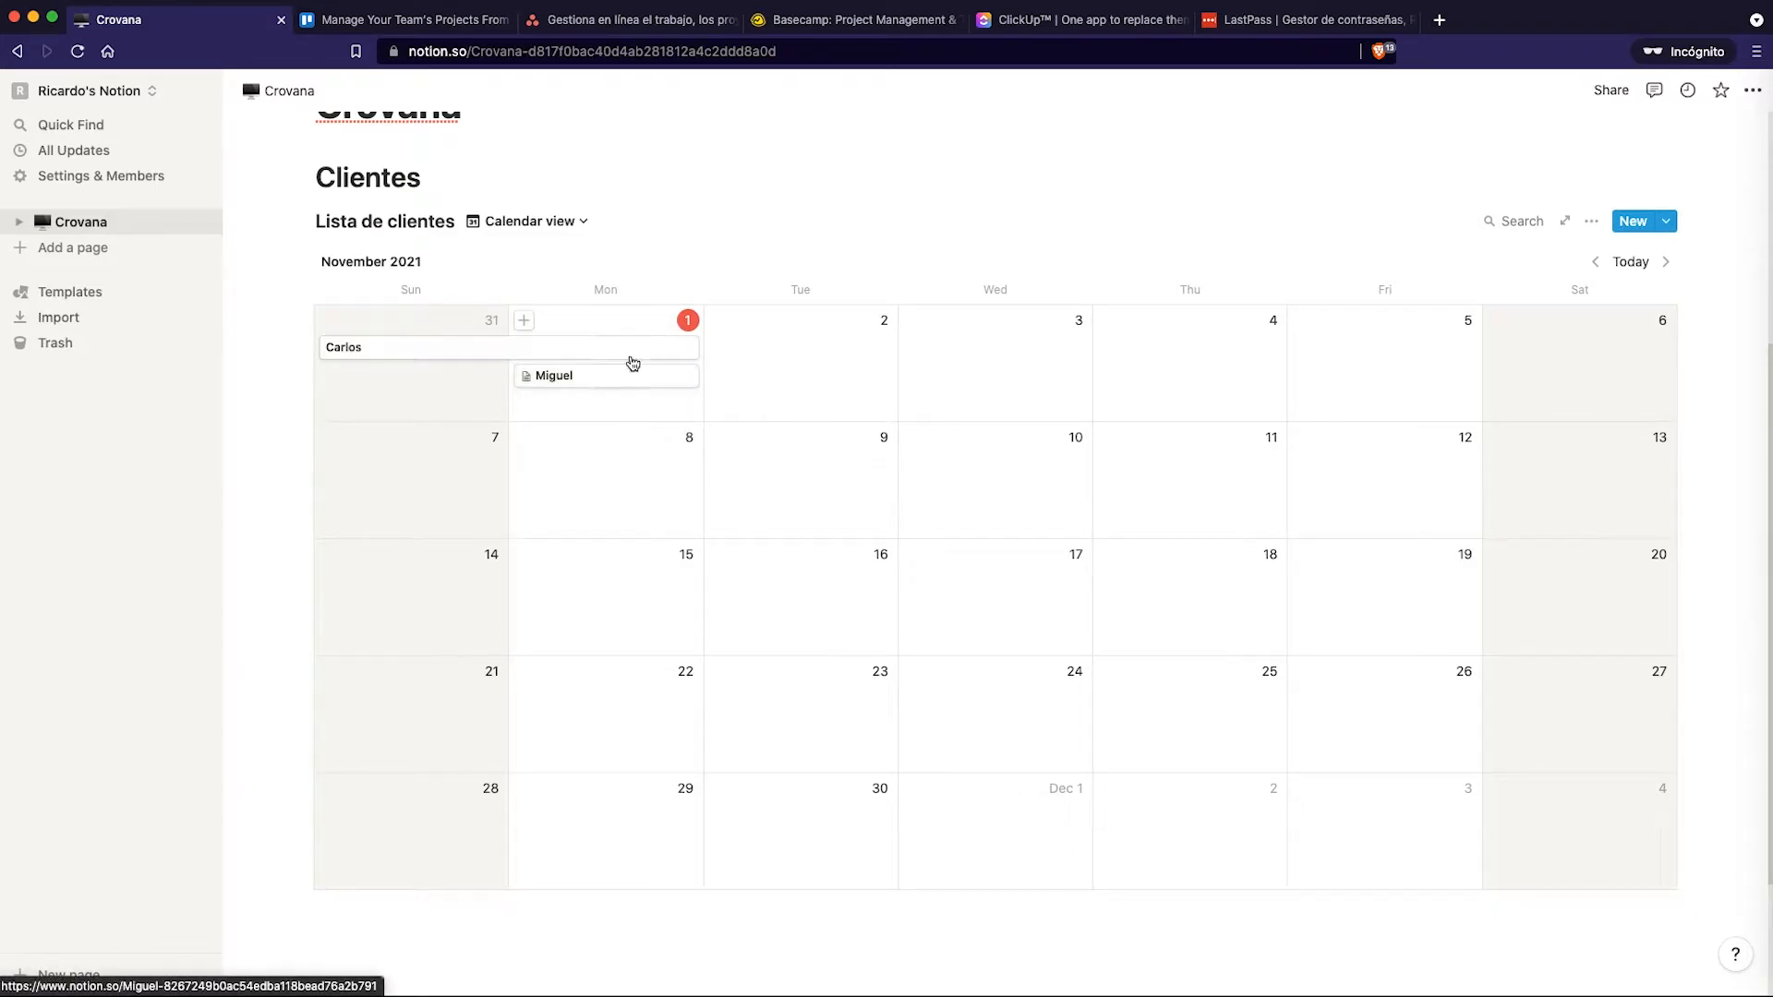
left_click(531, 221)
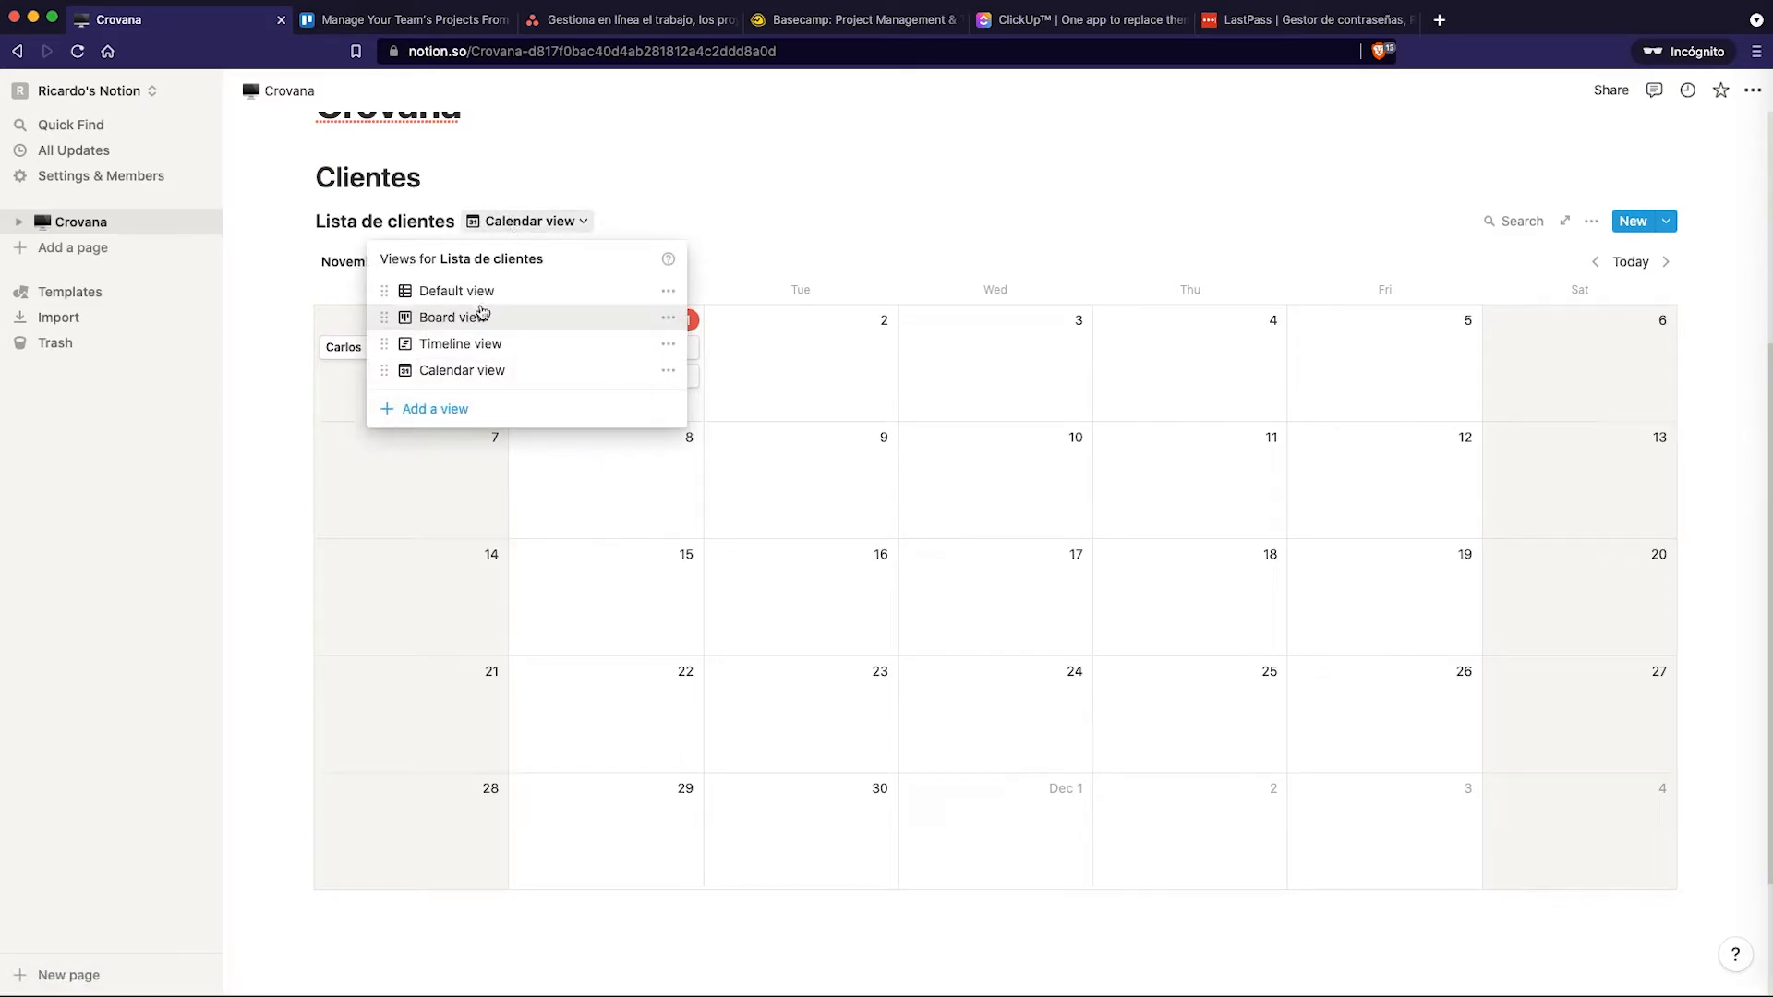
left_click(458, 408)
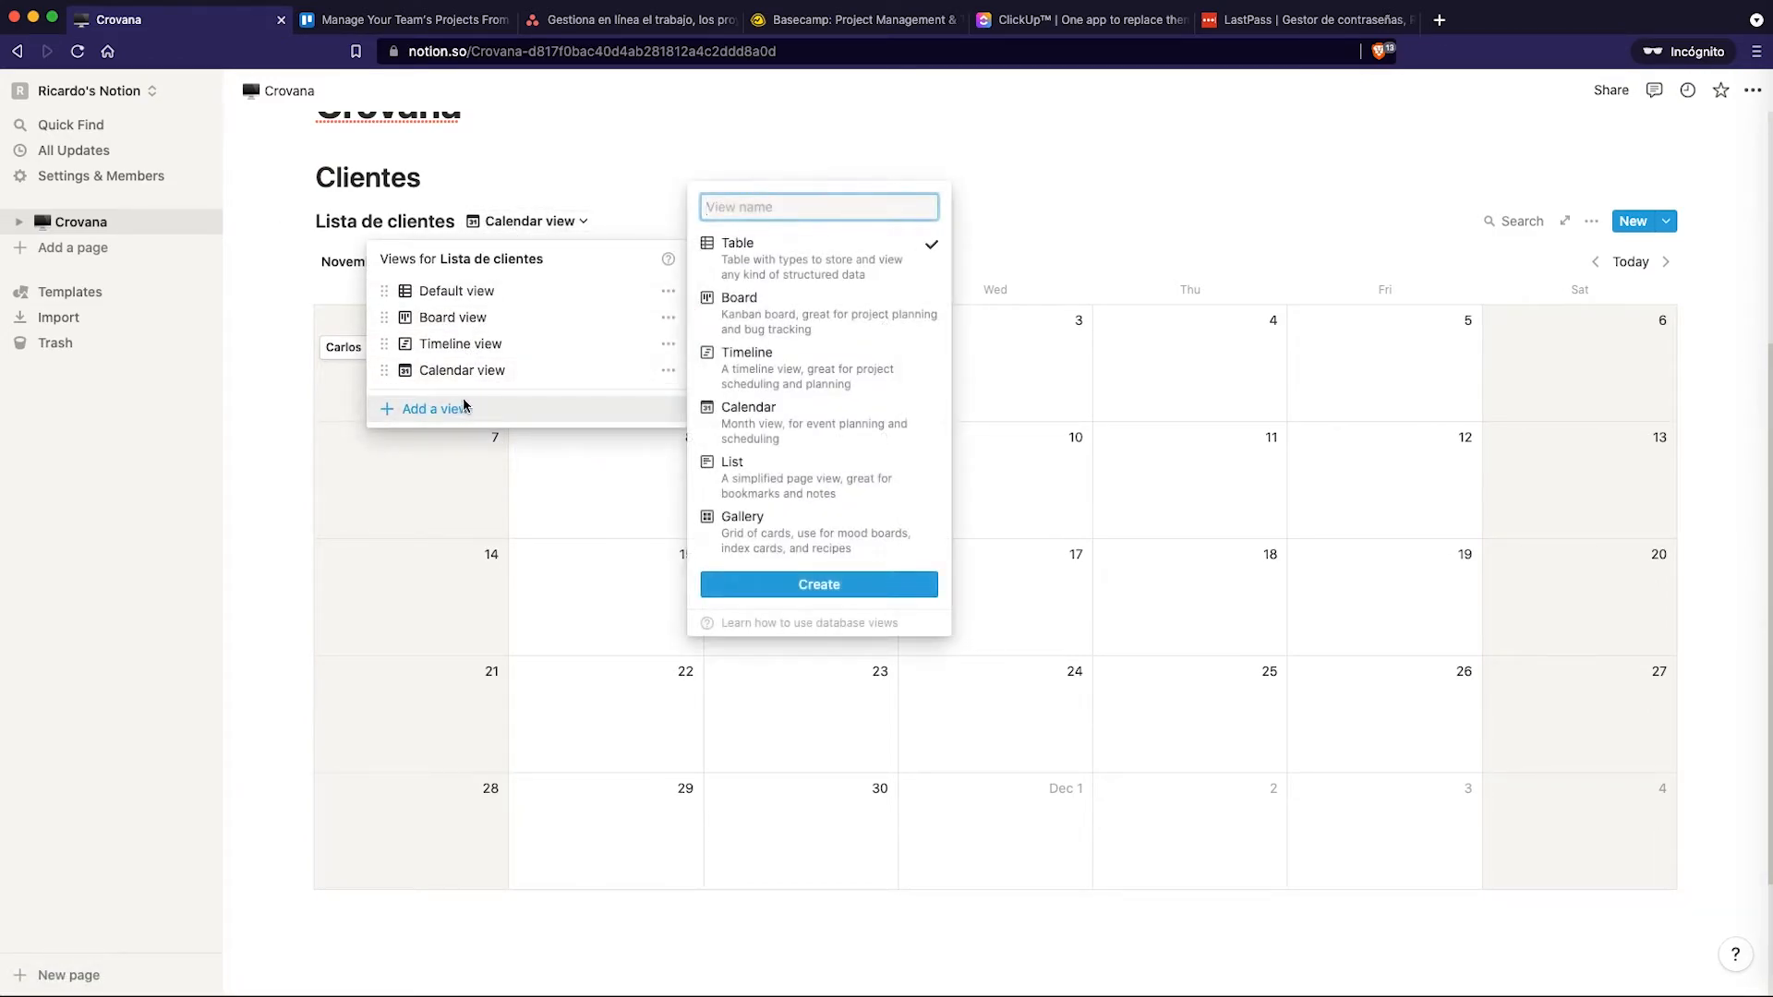
- Create a List view and a Gallery view for Lista de clientes
left_click(804, 489)
left_click(825, 585)
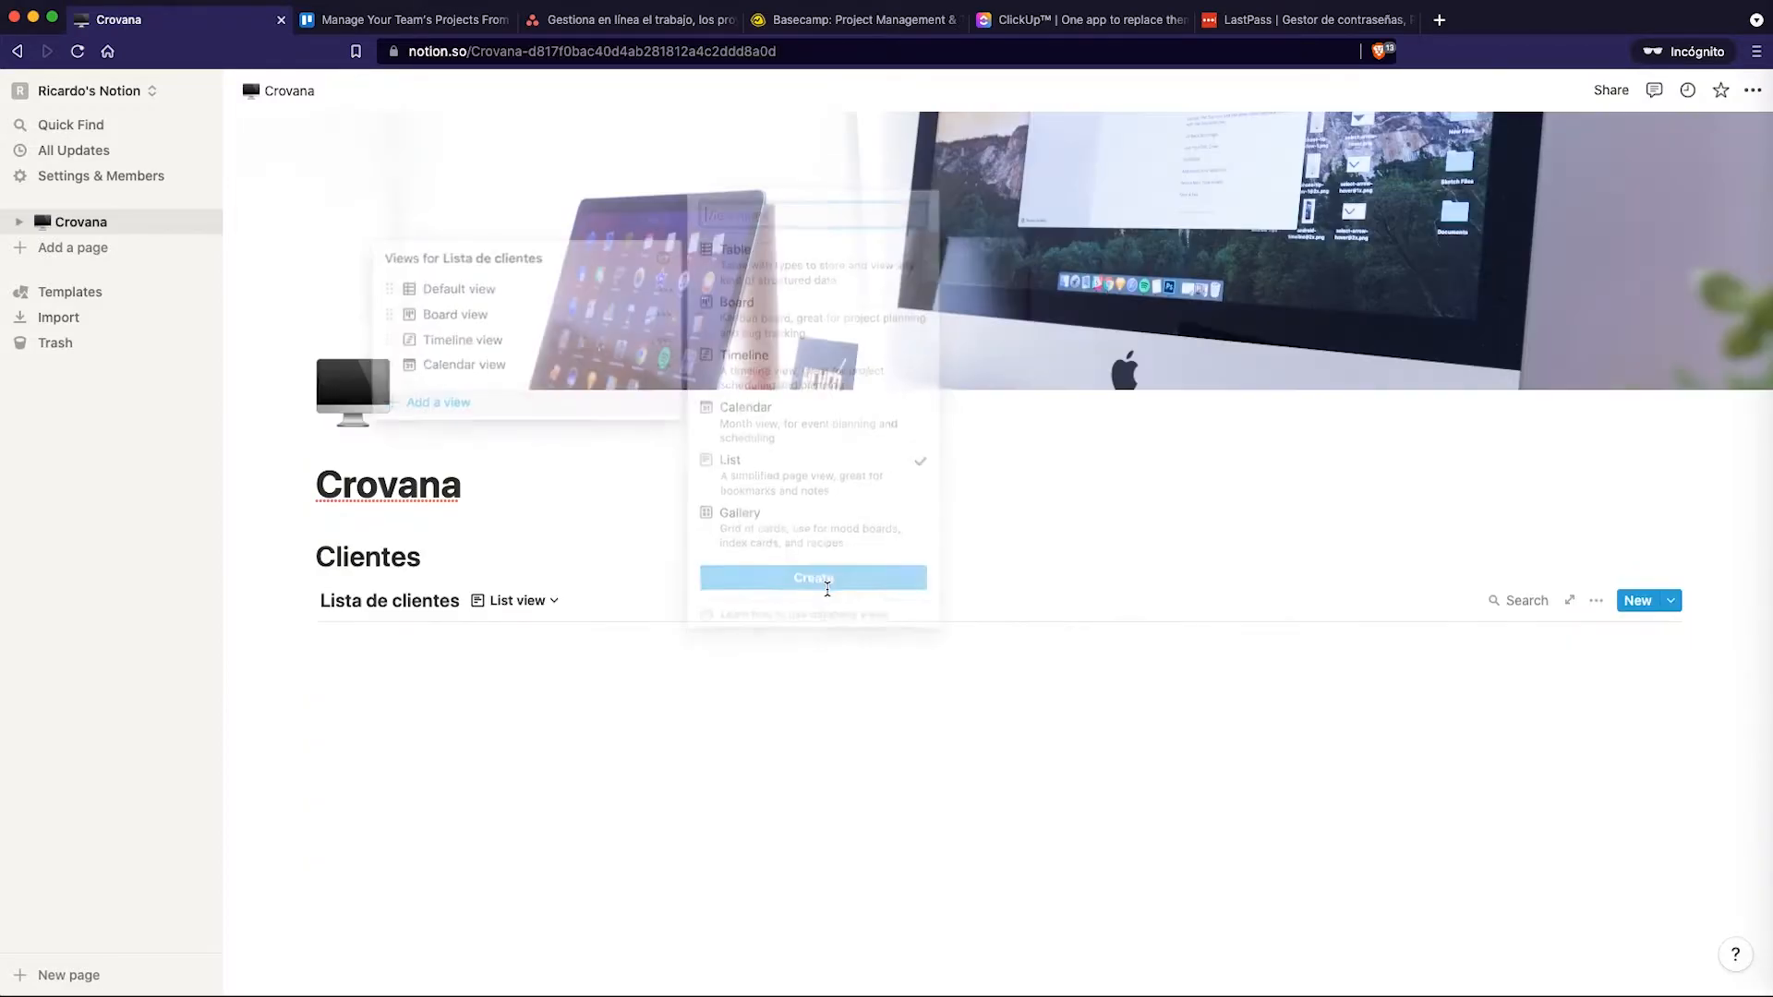
scroll(610, 634, "down", 1)
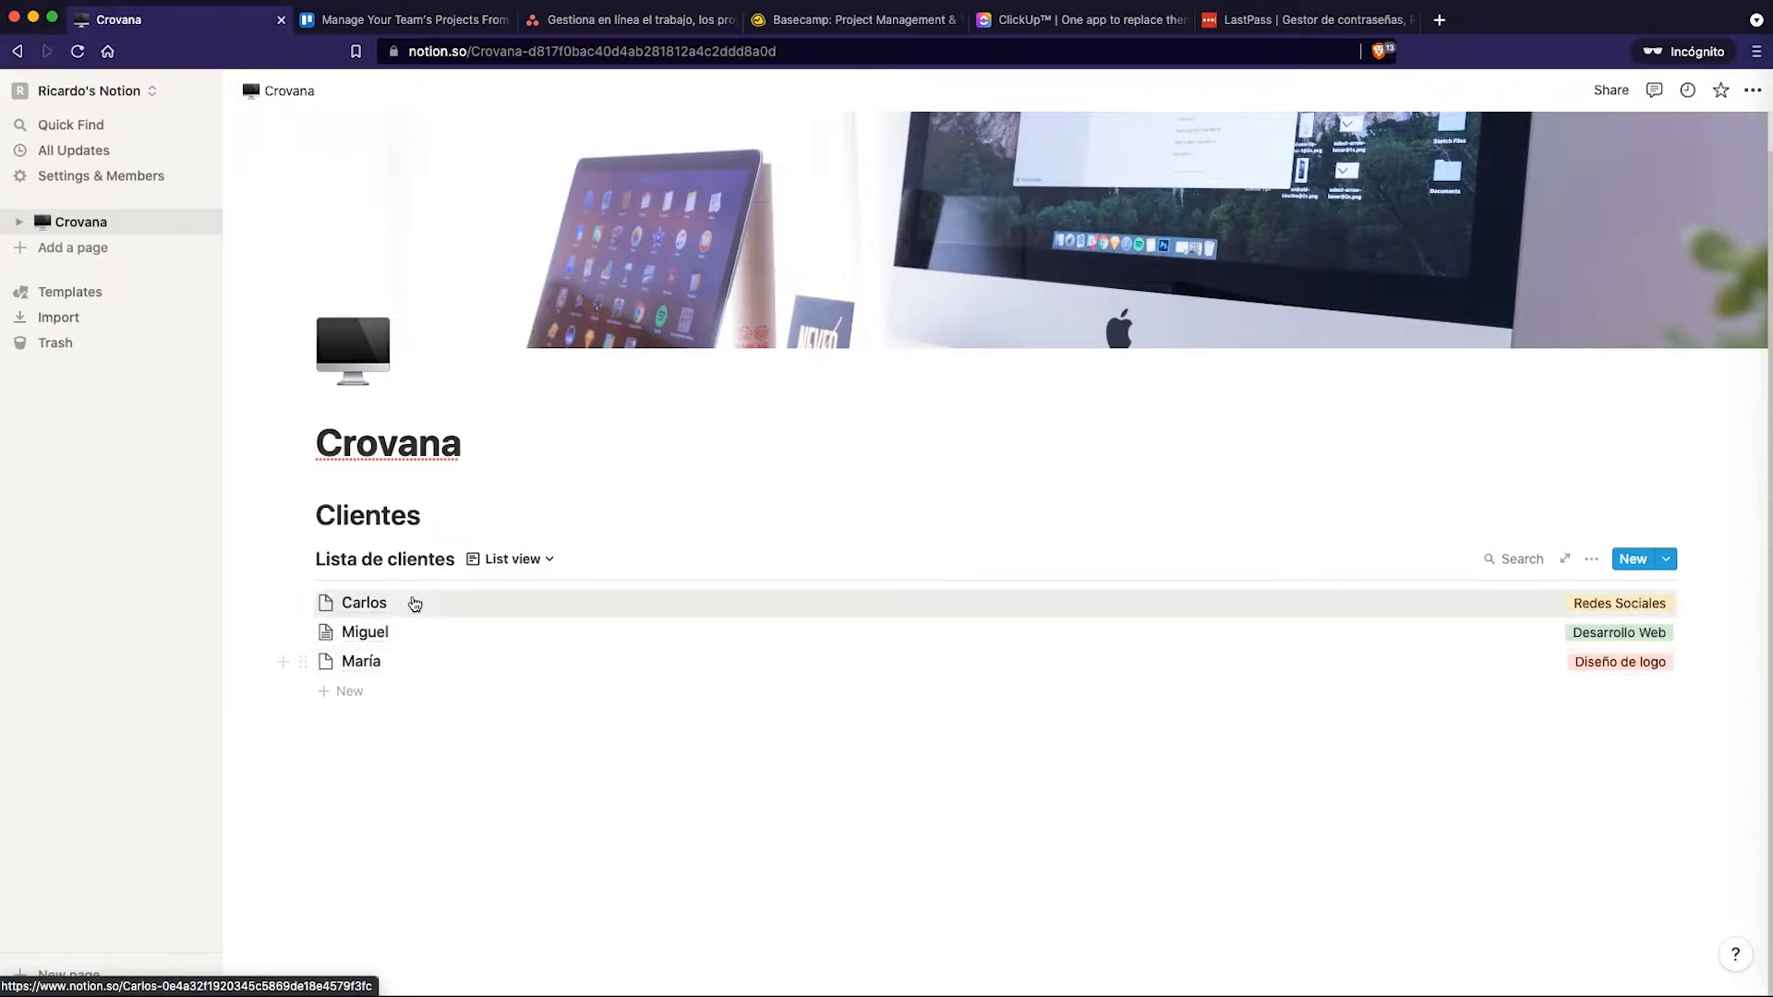
left_click(504, 562)
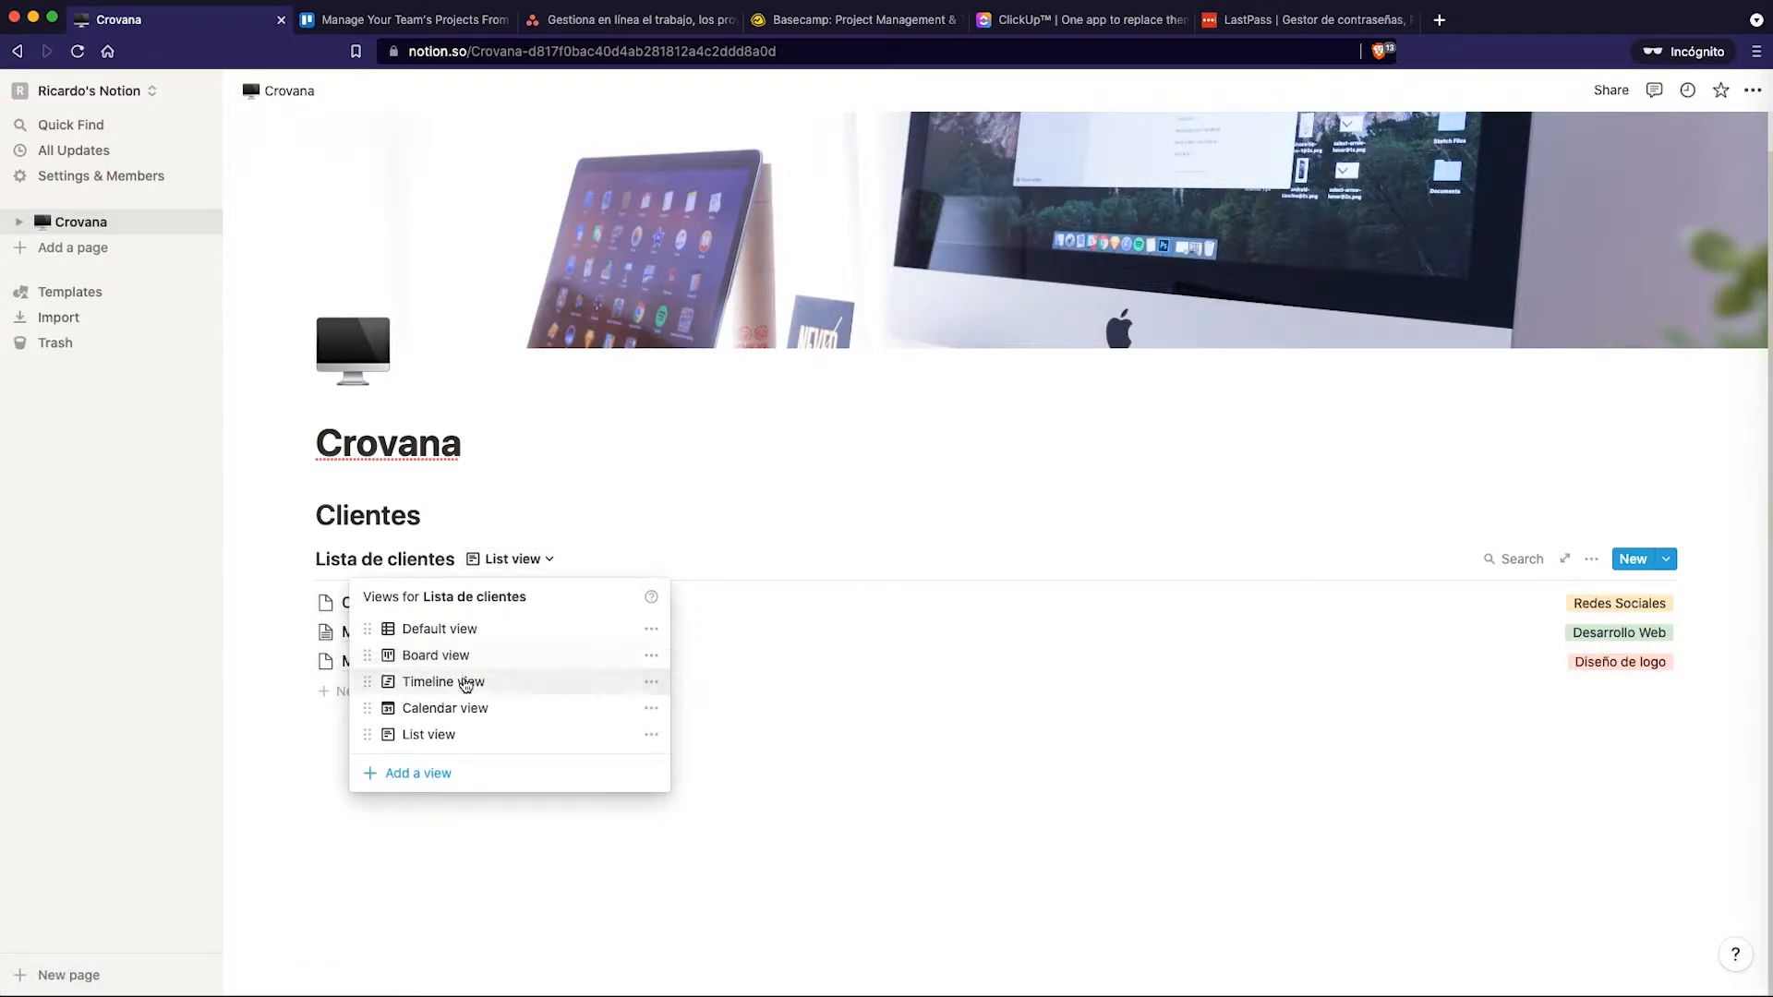
left_click(437, 774)
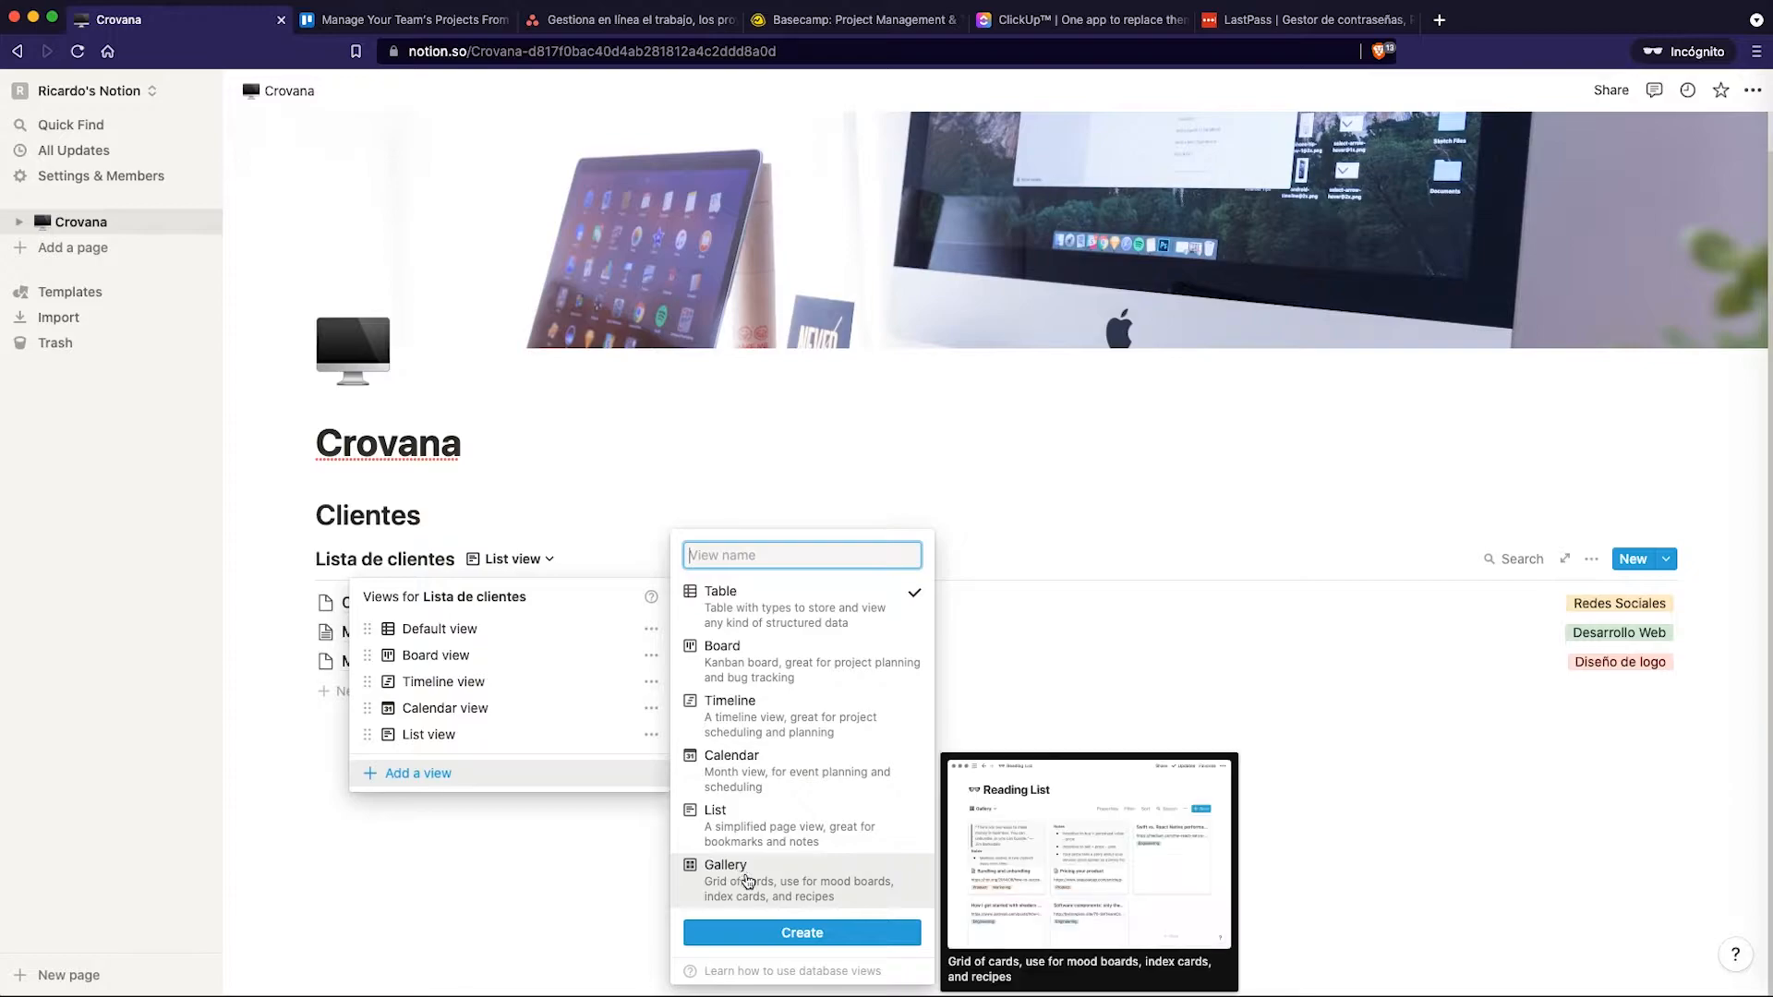
left_click(782, 880)
left_click(794, 932)
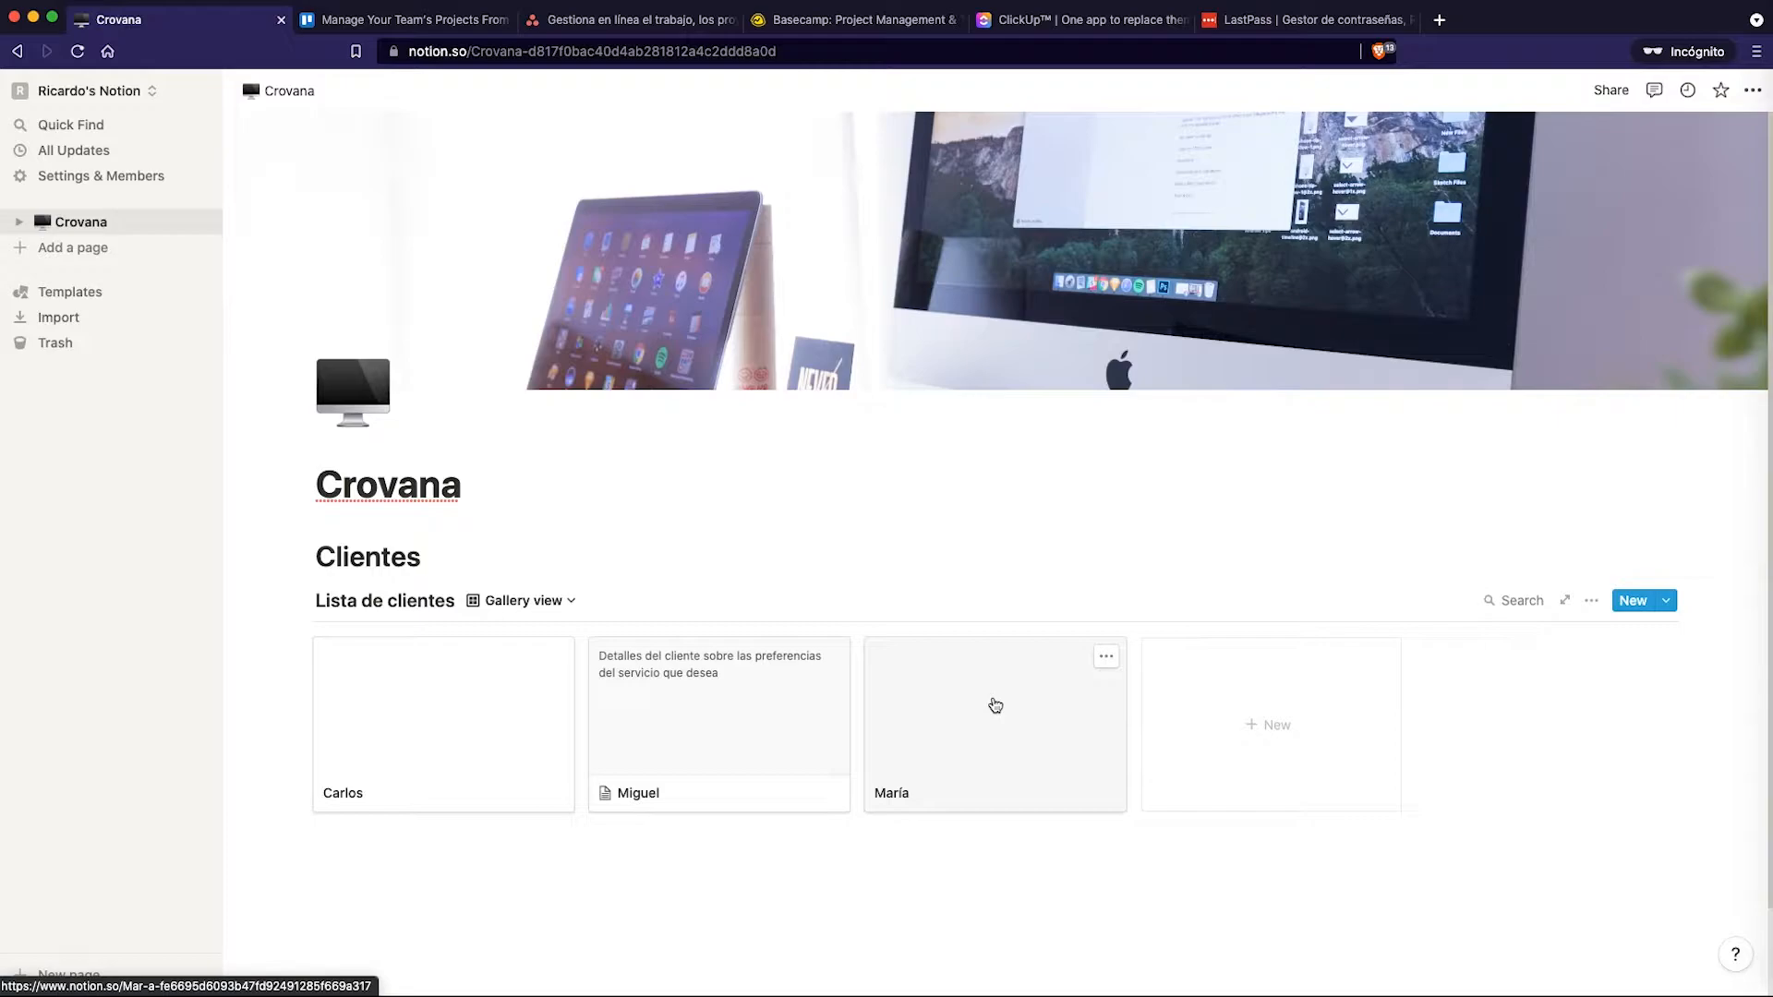
- Return to the Default table view and reorder List view above Gallery view
left_click(689, 712)
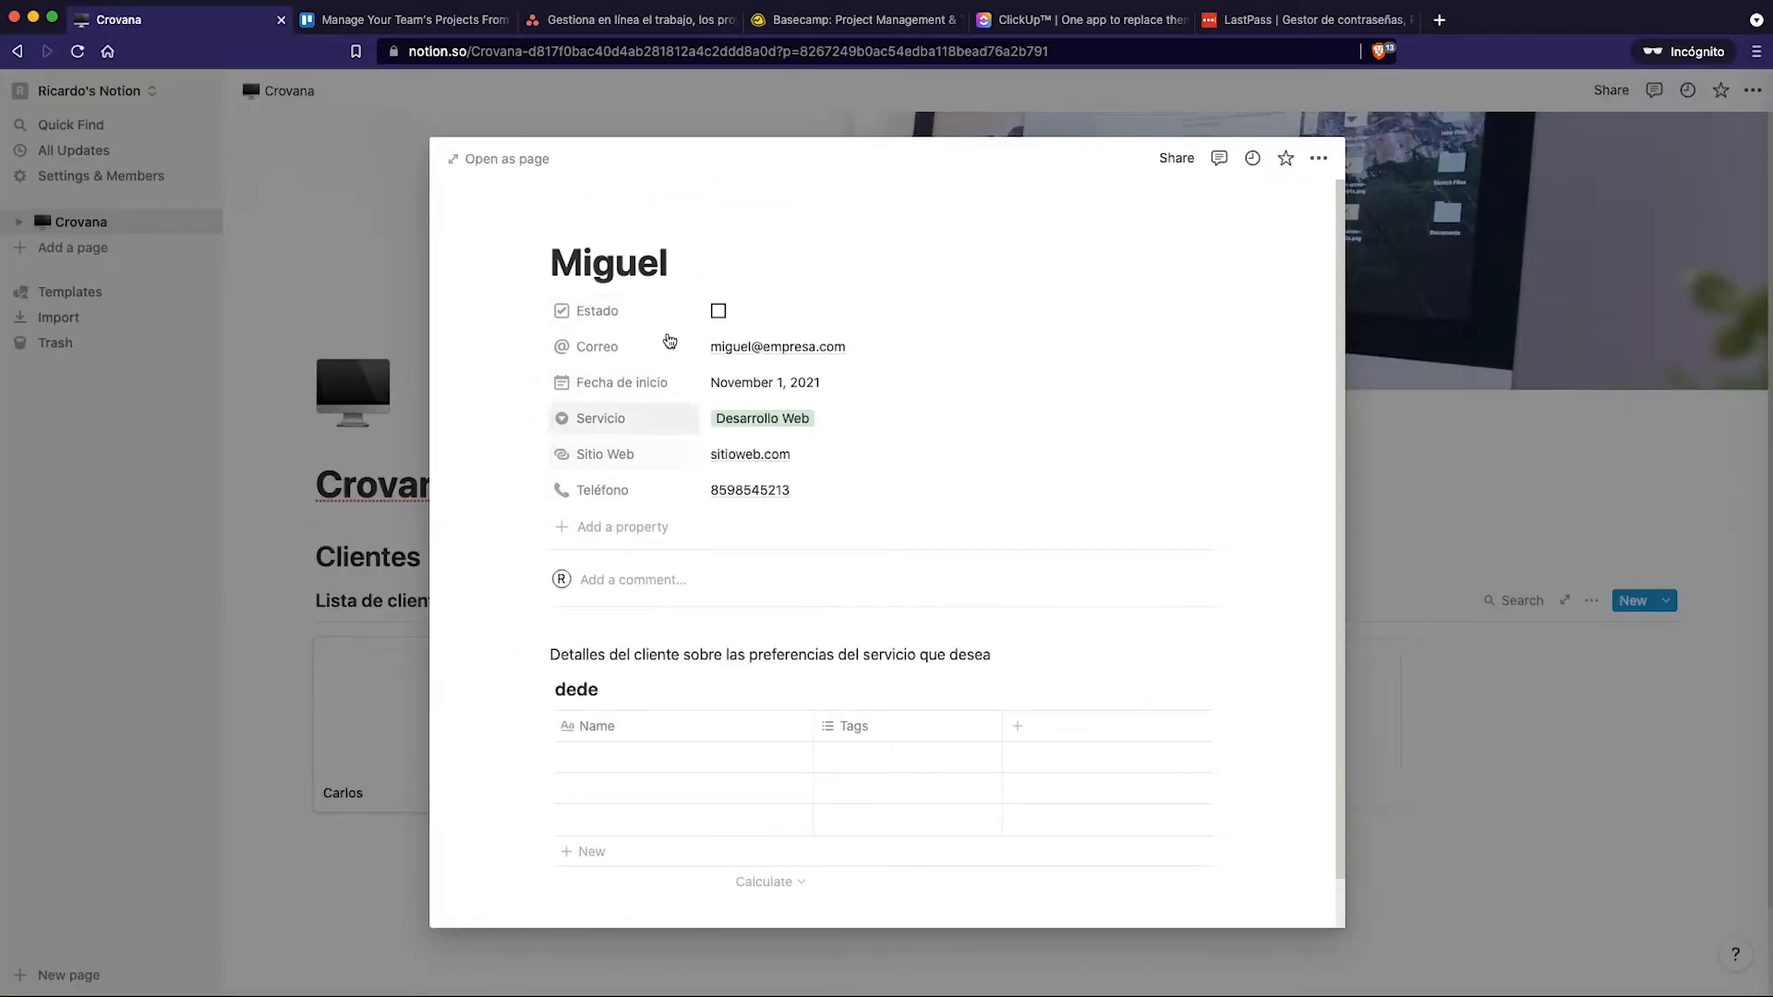
left_click(277, 642)
left_click(524, 601)
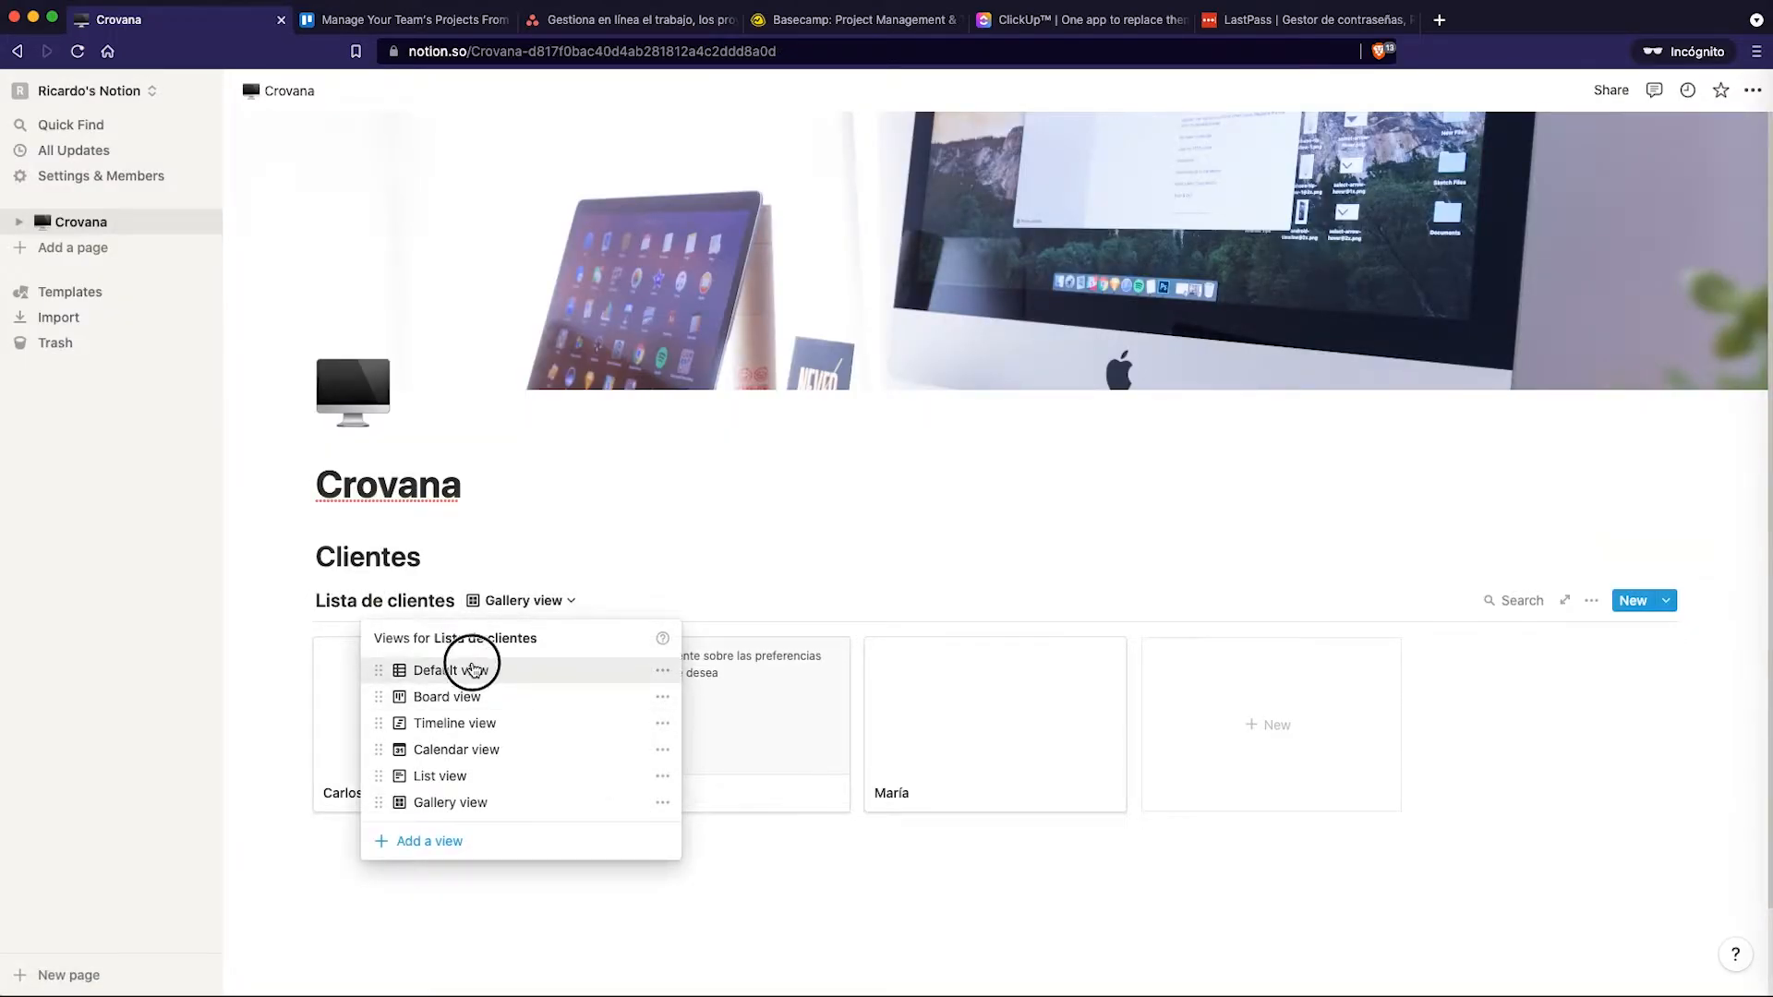
left_click(475, 667)
left_click(516, 602)
mouse_move(382, 783)
left_mouse_down()
mouse_move(377, 800)
mouse_move(377, 778)
left_mouse_up()
left_click(754, 877)
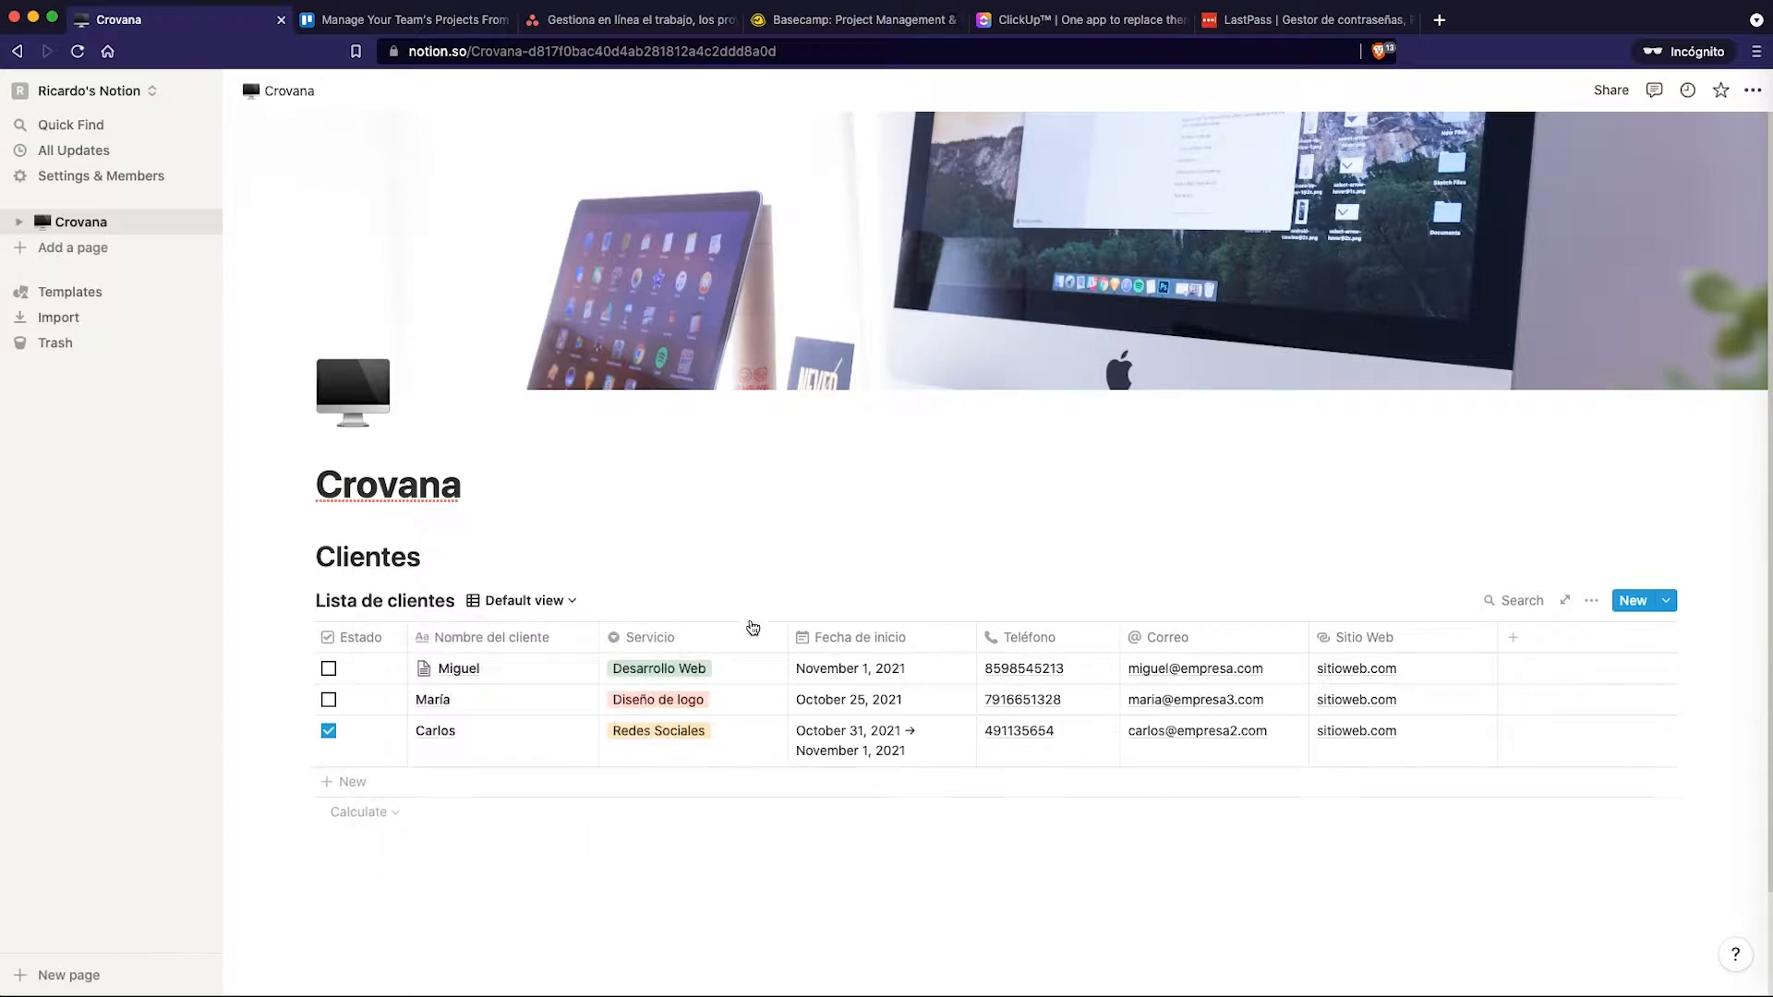
- Add a Heading 2 block reading 'Estándares' below the Lista de clientes table
scroll(734, 646, "down", 2)
left_click(384, 704)
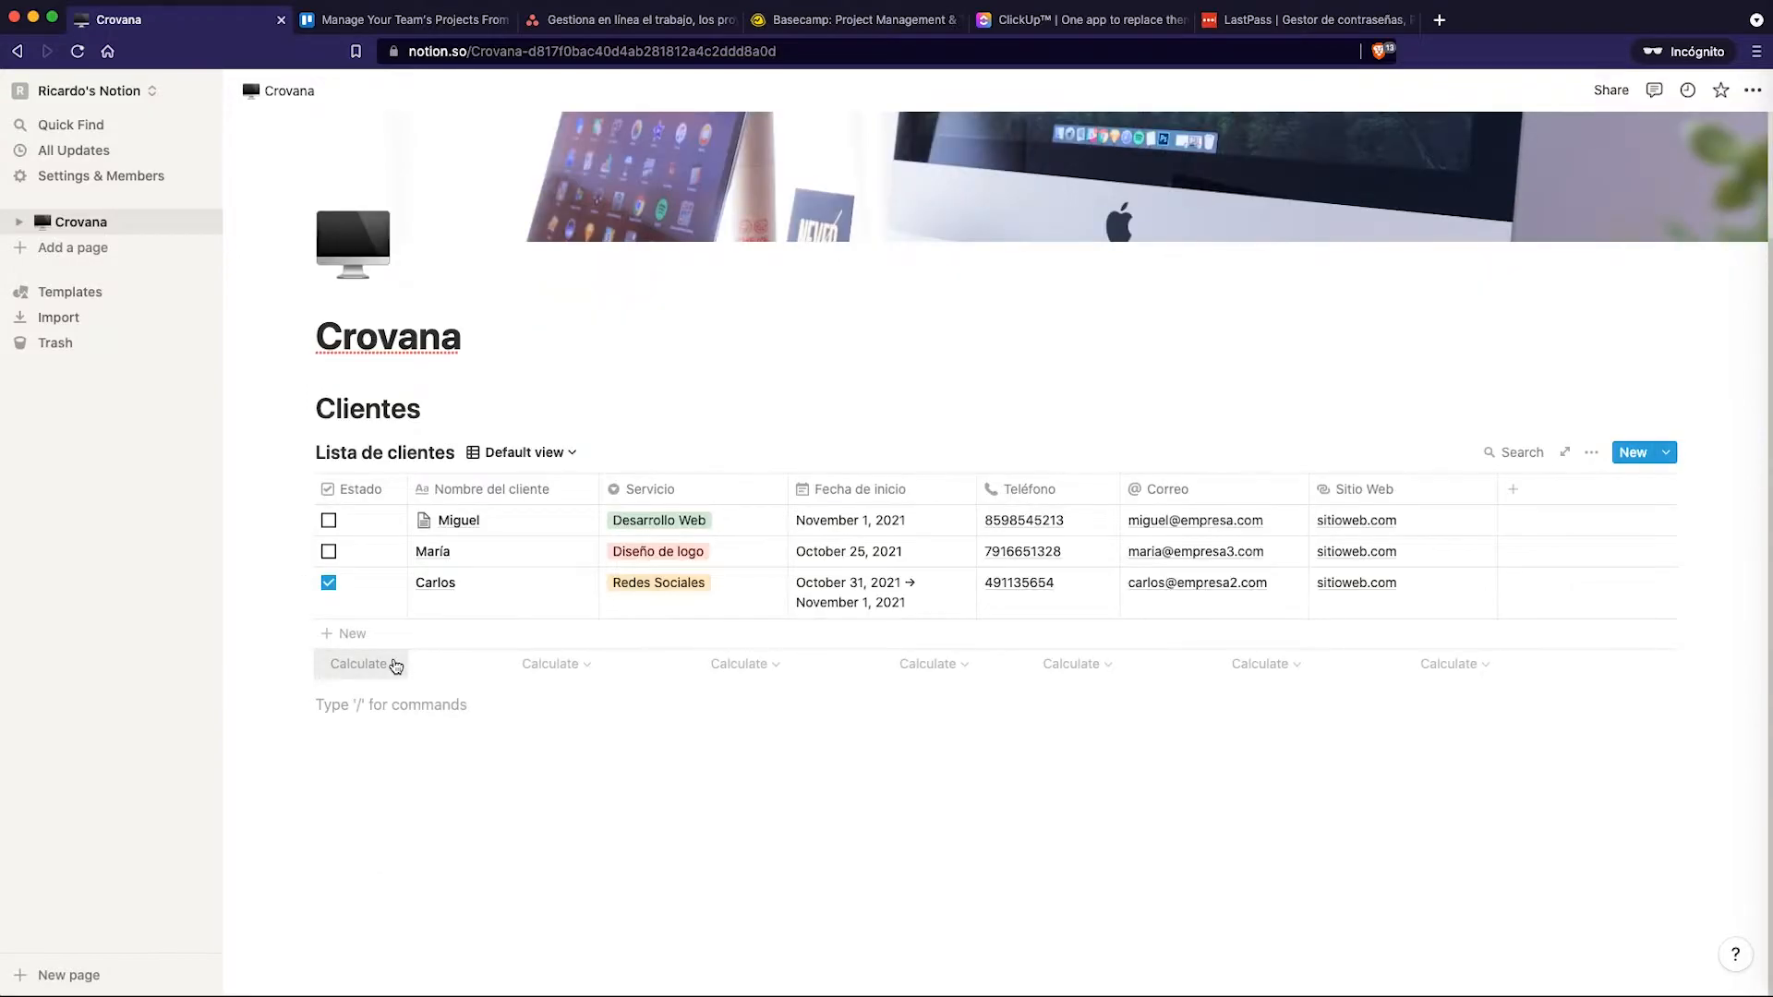
left_click(372, 708)
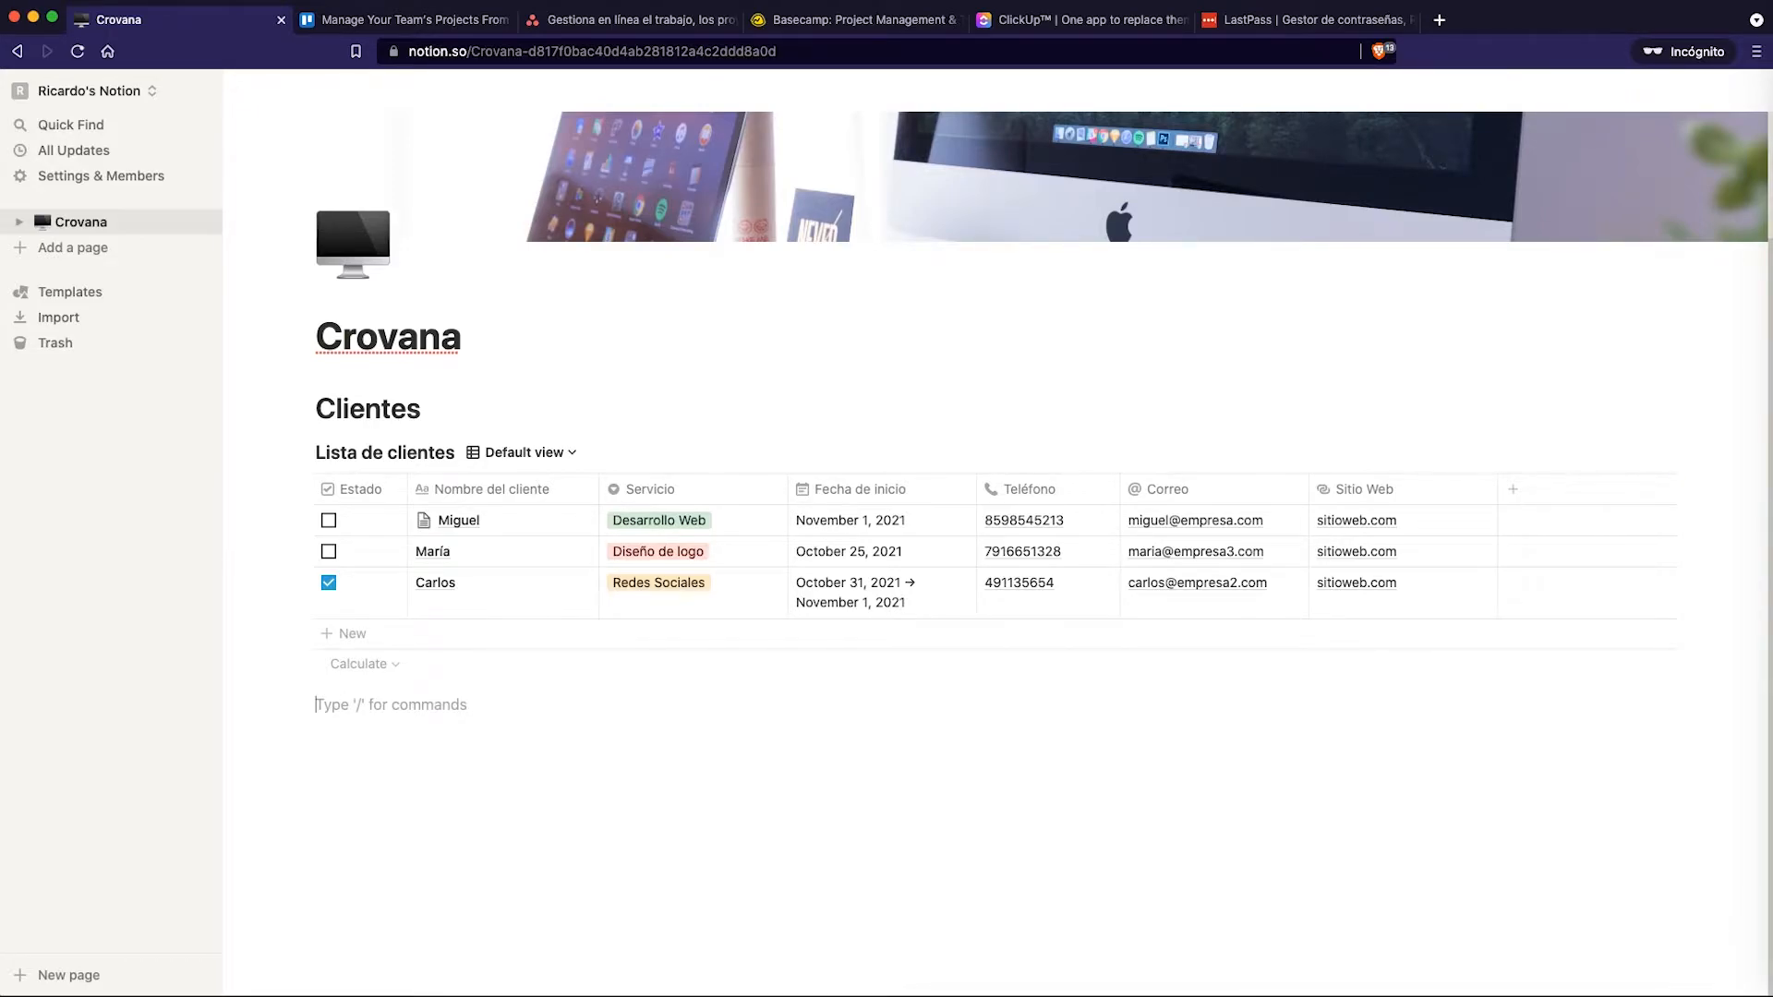
type("/")
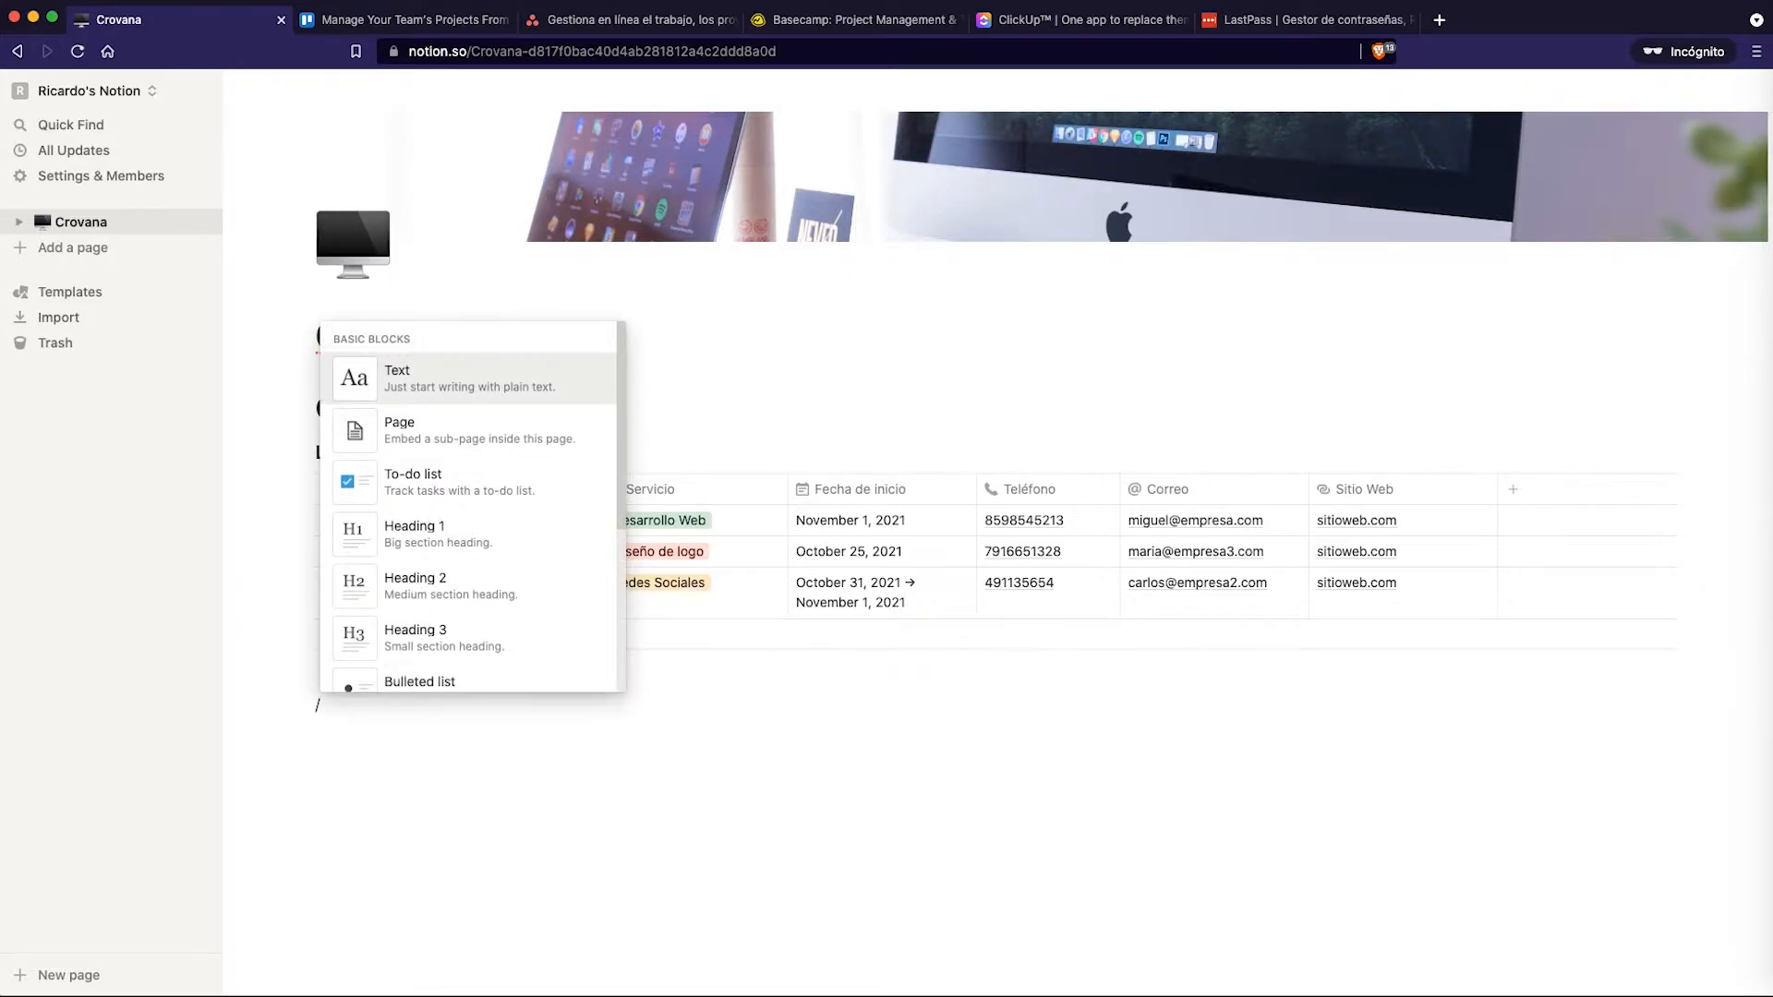
left_click(470, 591)
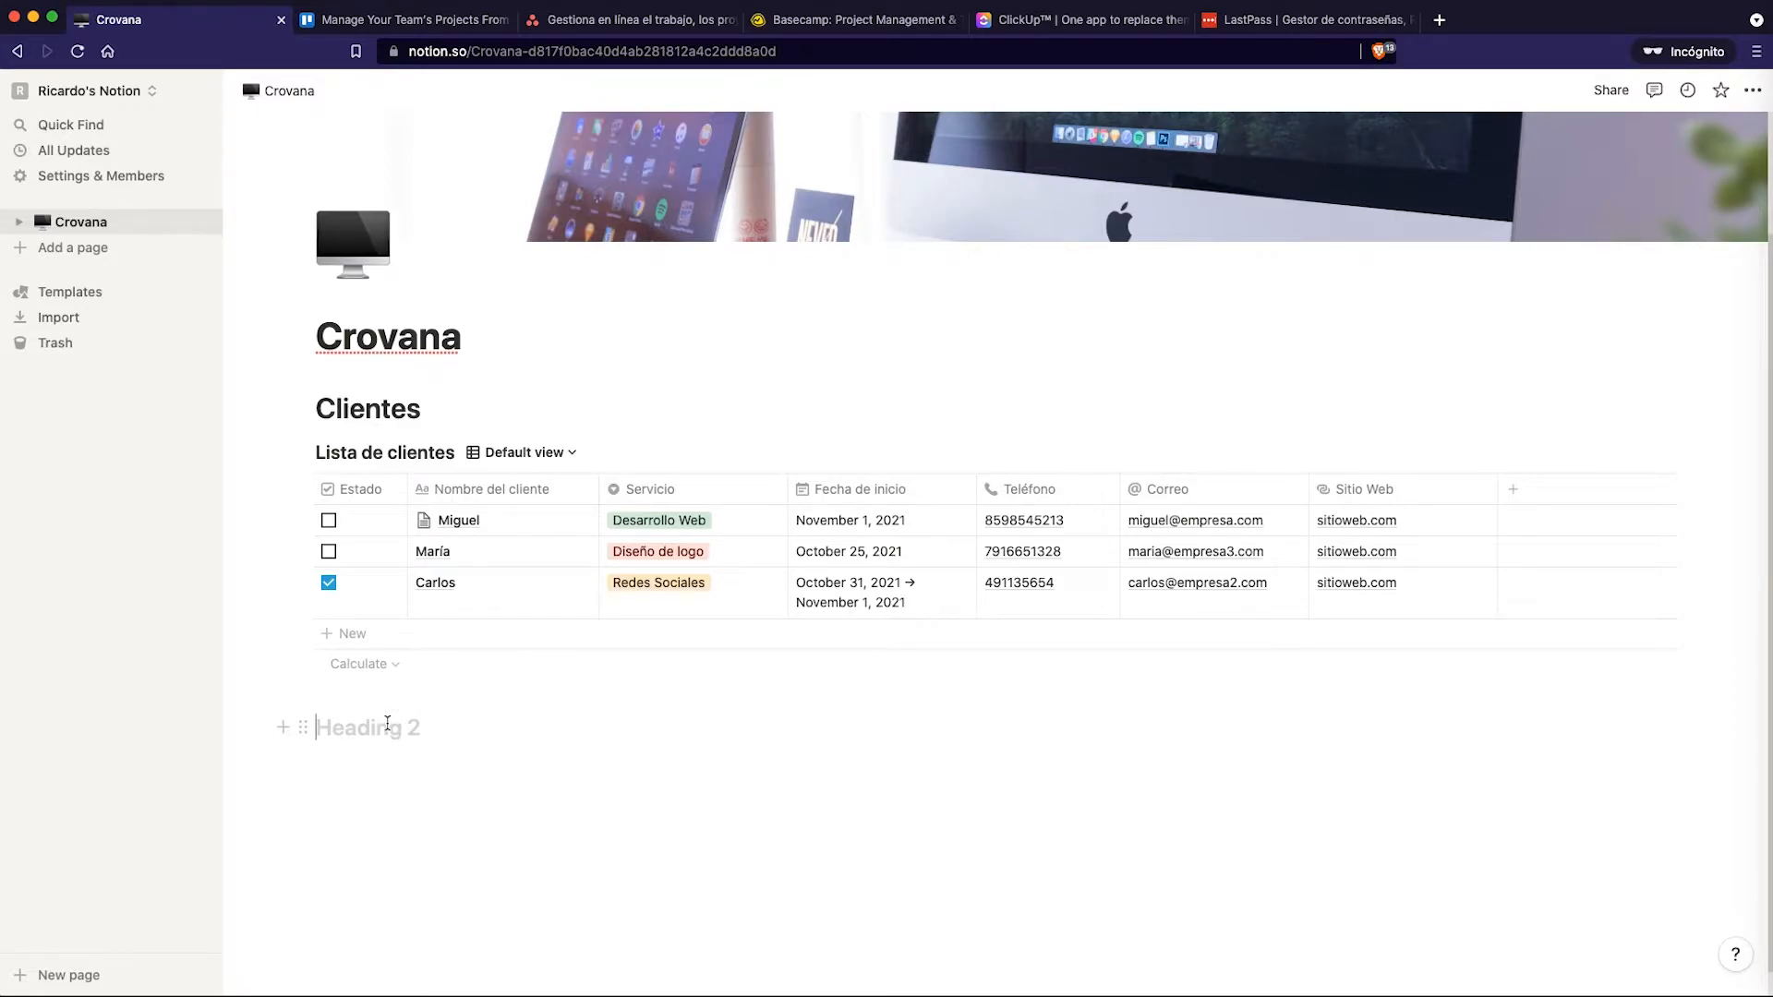
type("Estánd")
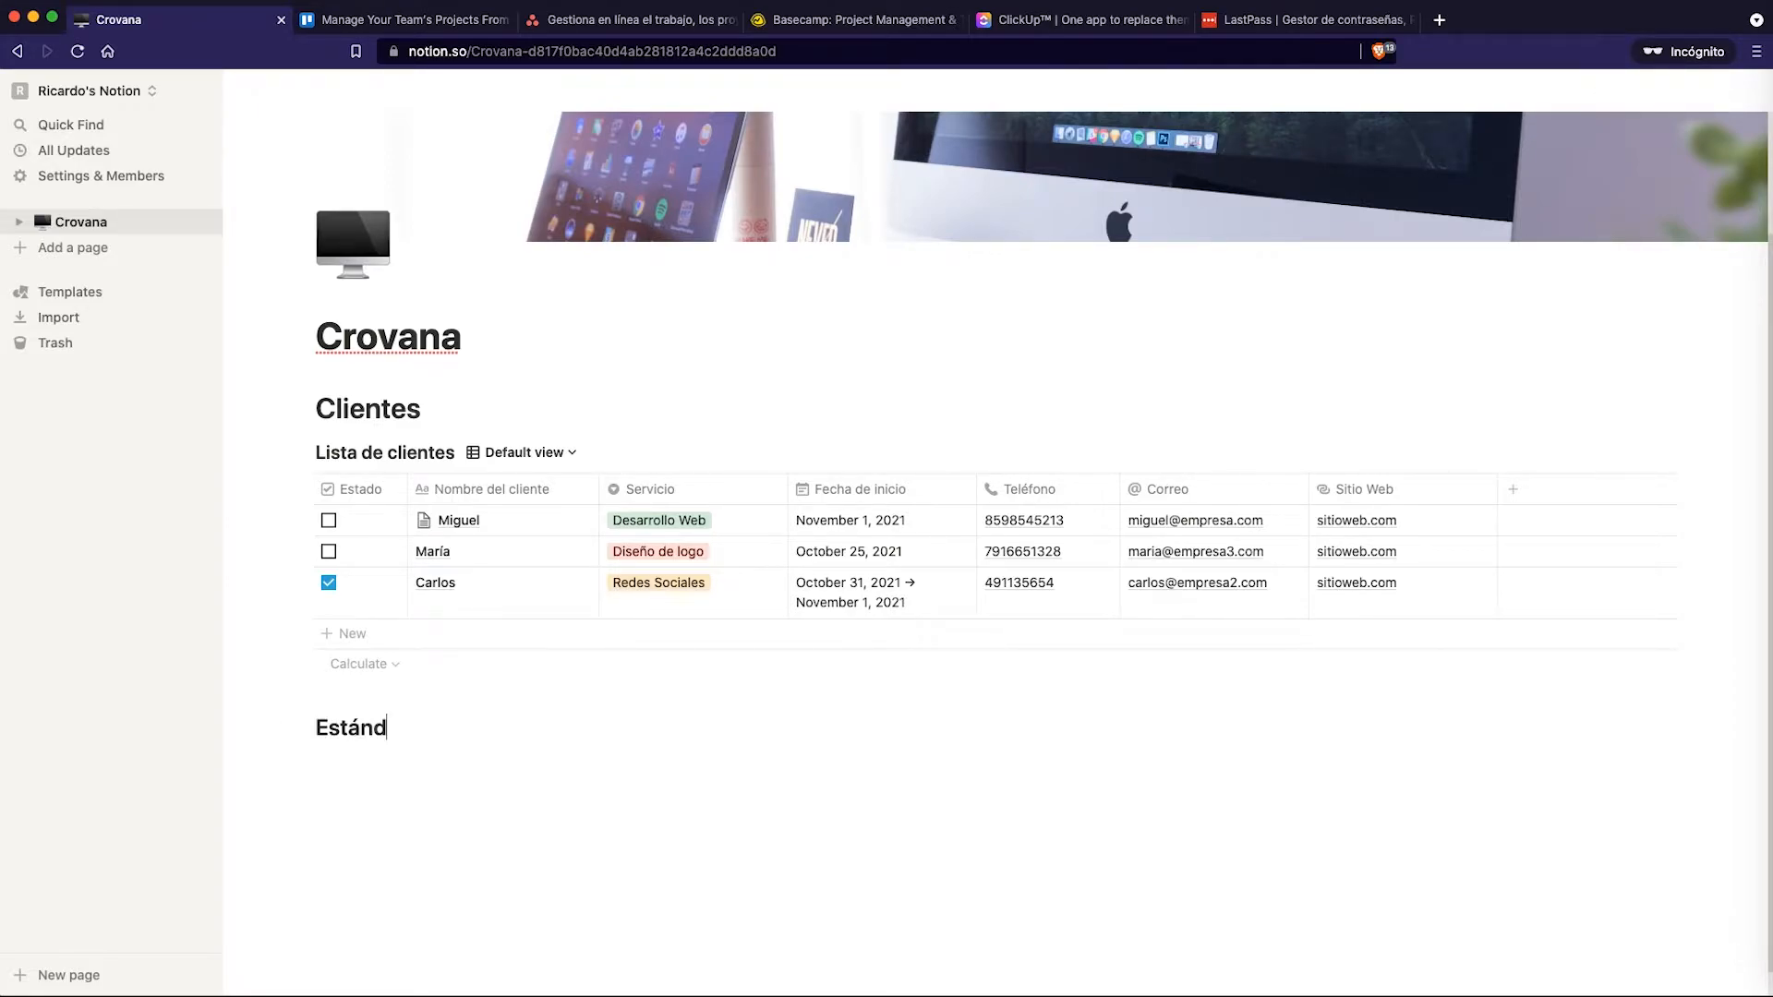
type("ares")
key("Return")
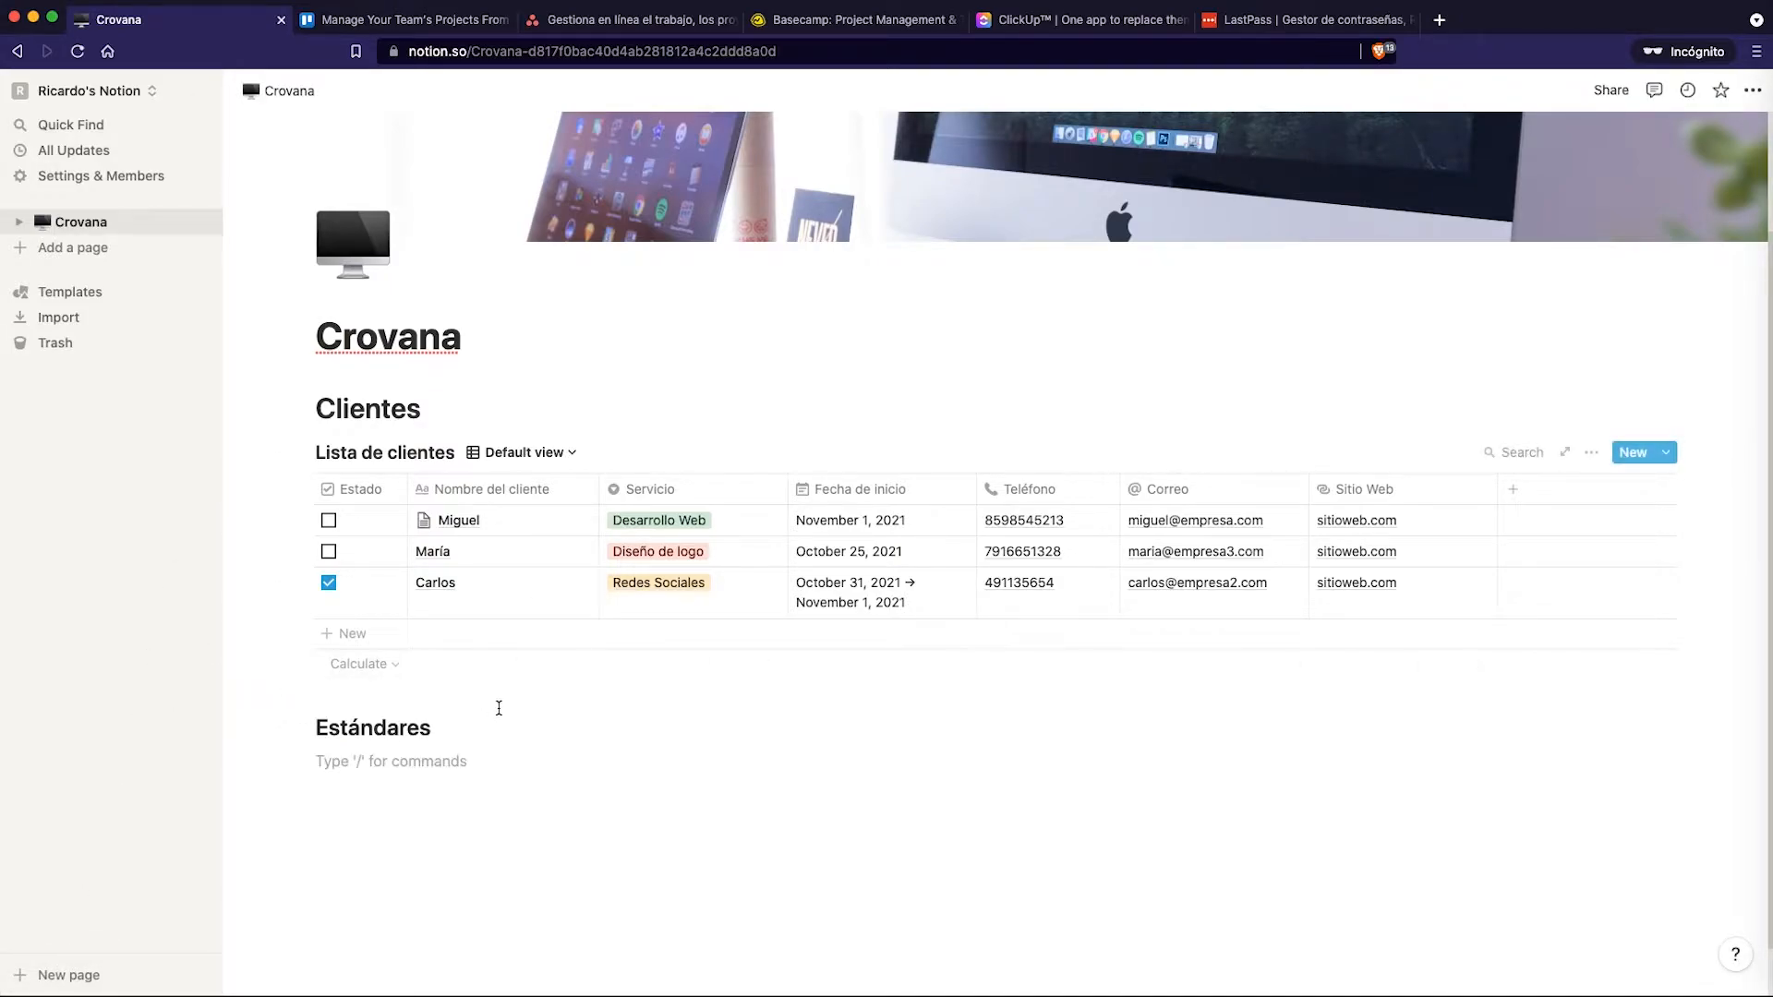
scroll(406, 739, "down", 1)
scroll(406, 739, "down", 1)
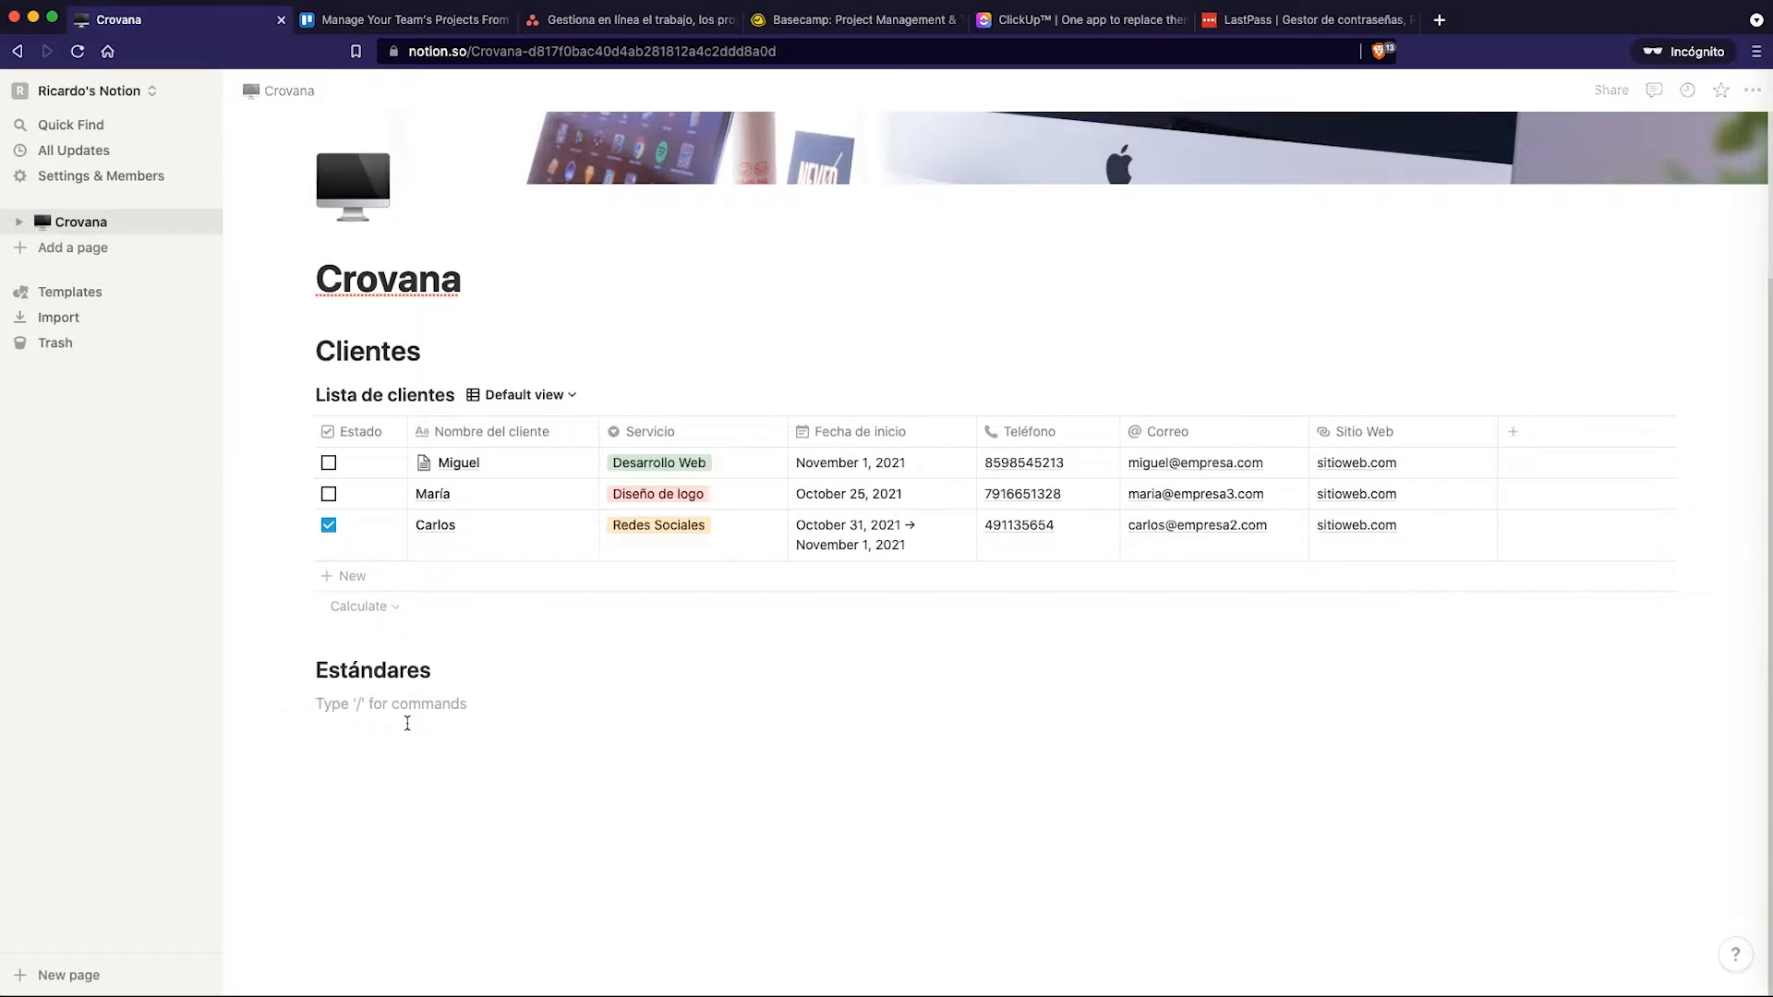
- Under Estándares, make a numbered list whose first item is 'Abrir el negocio'
type("/")
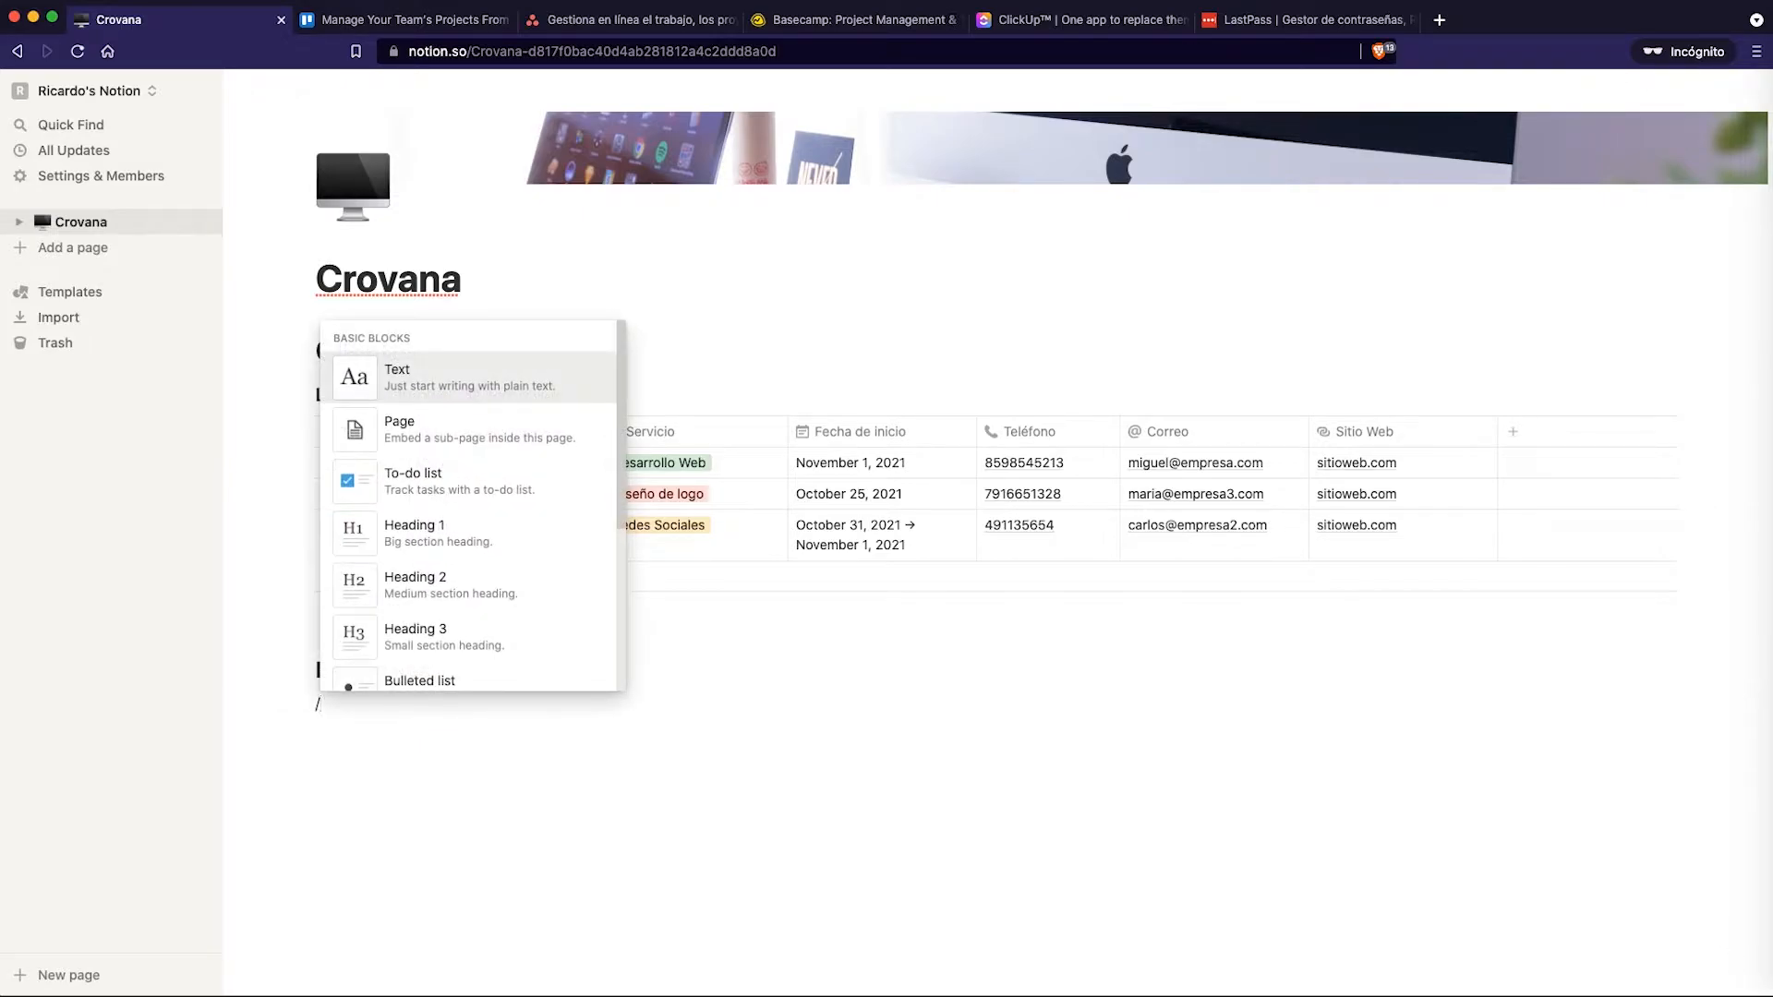
left_click(442, 478)
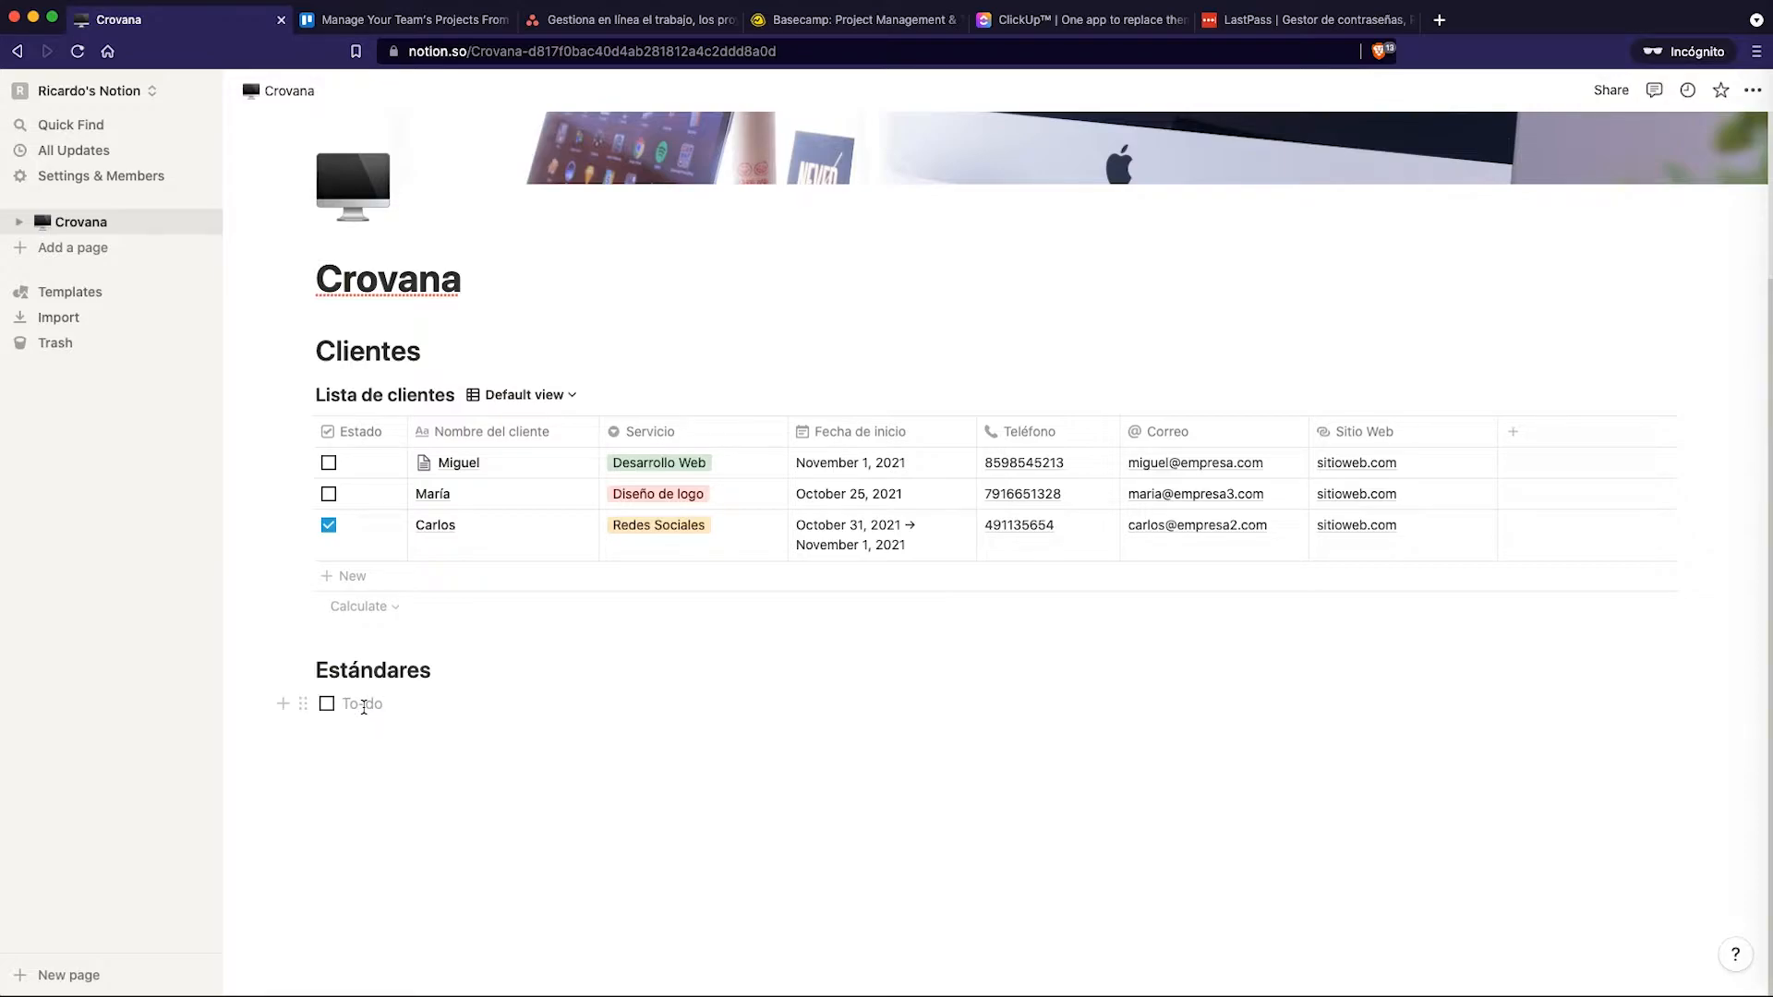
key("BackSpace")
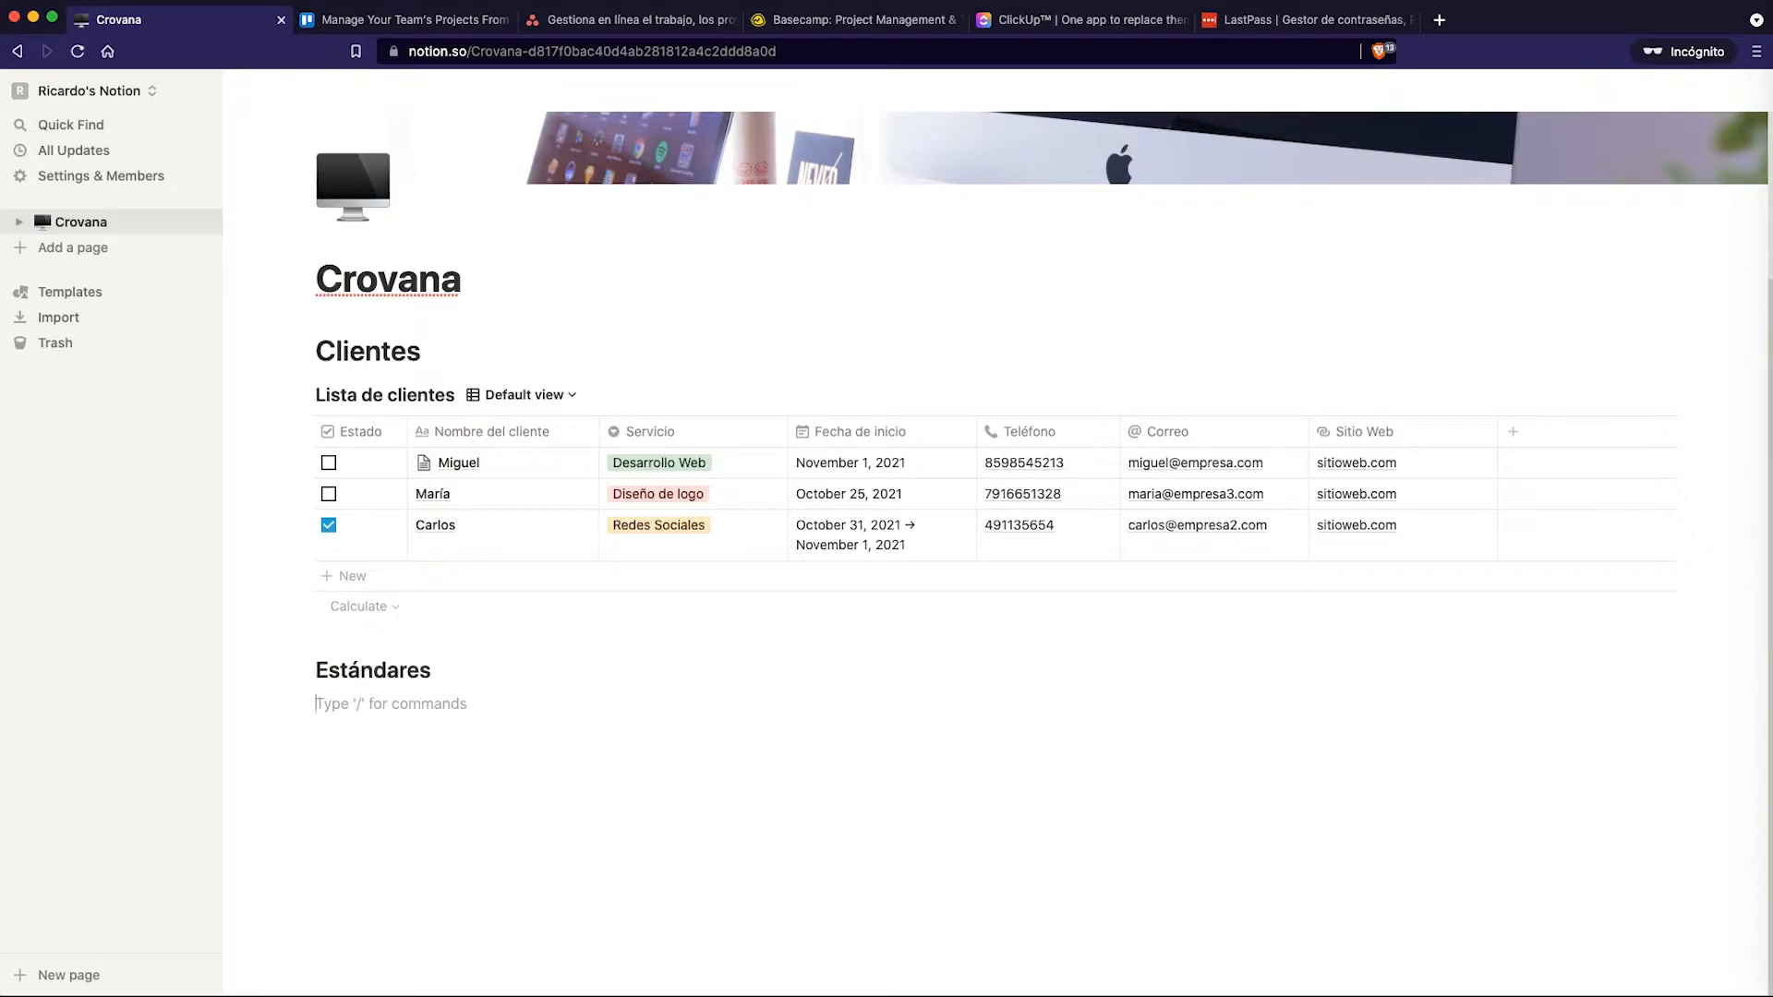
type("/")
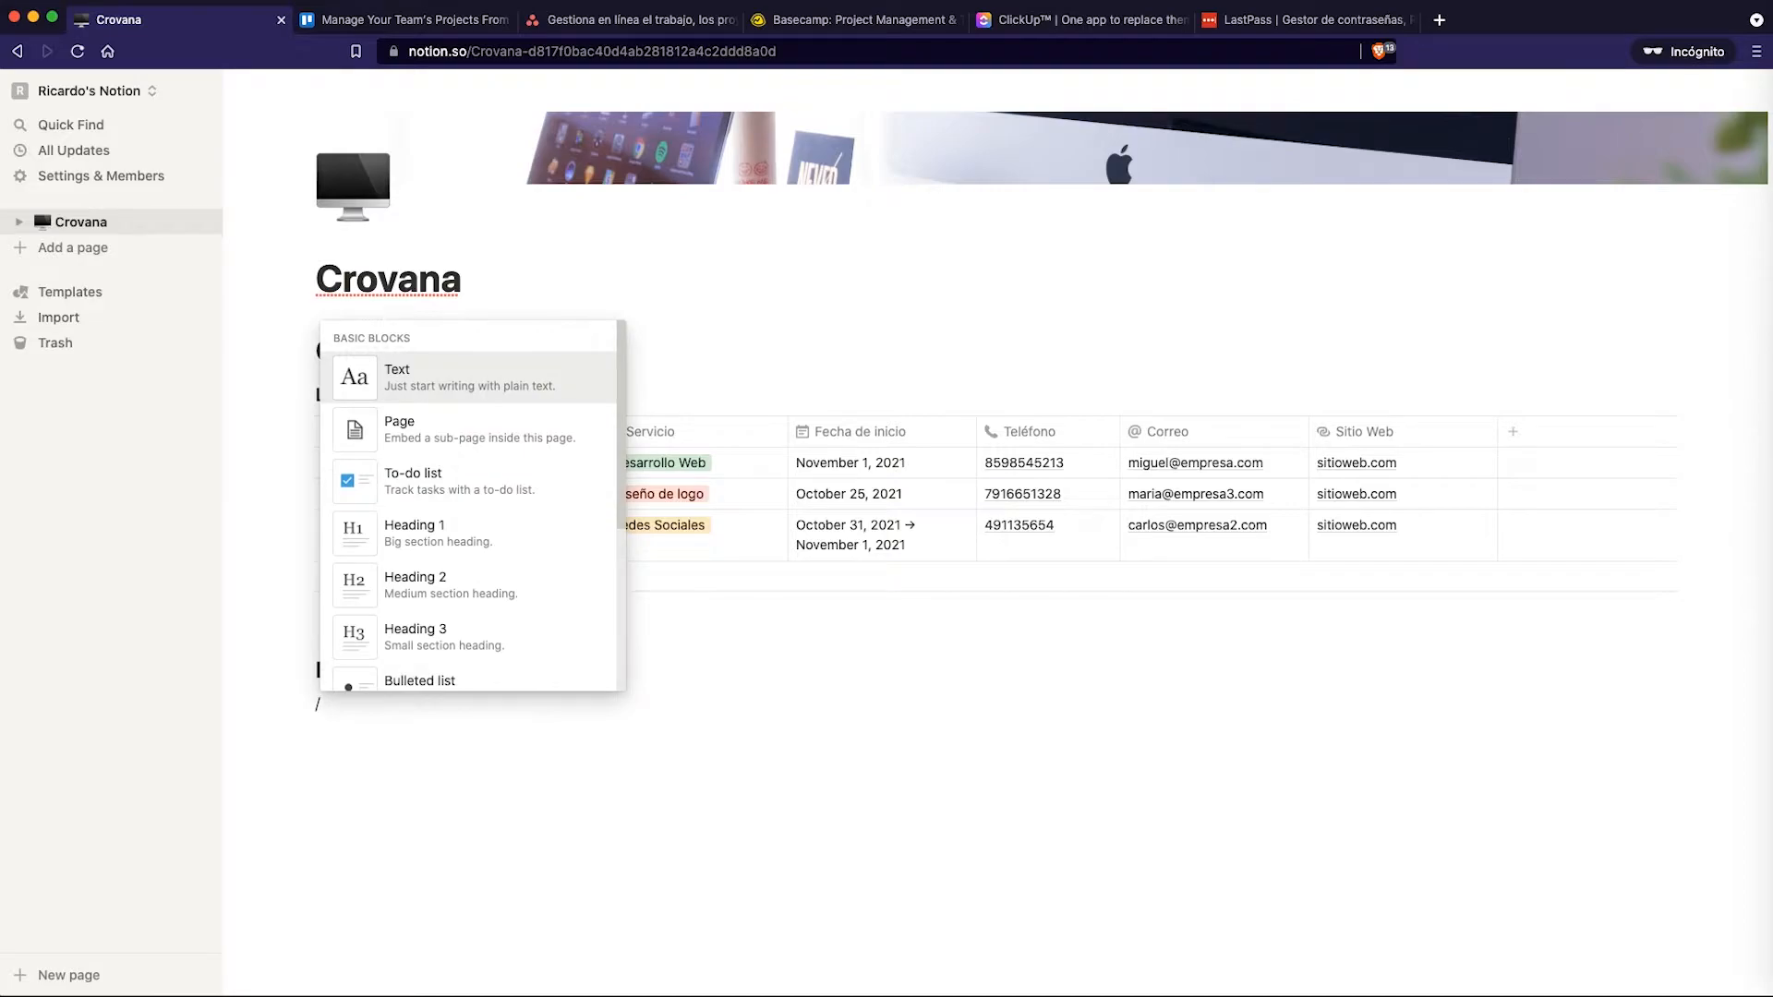
scroll(463, 601, "down", 2)
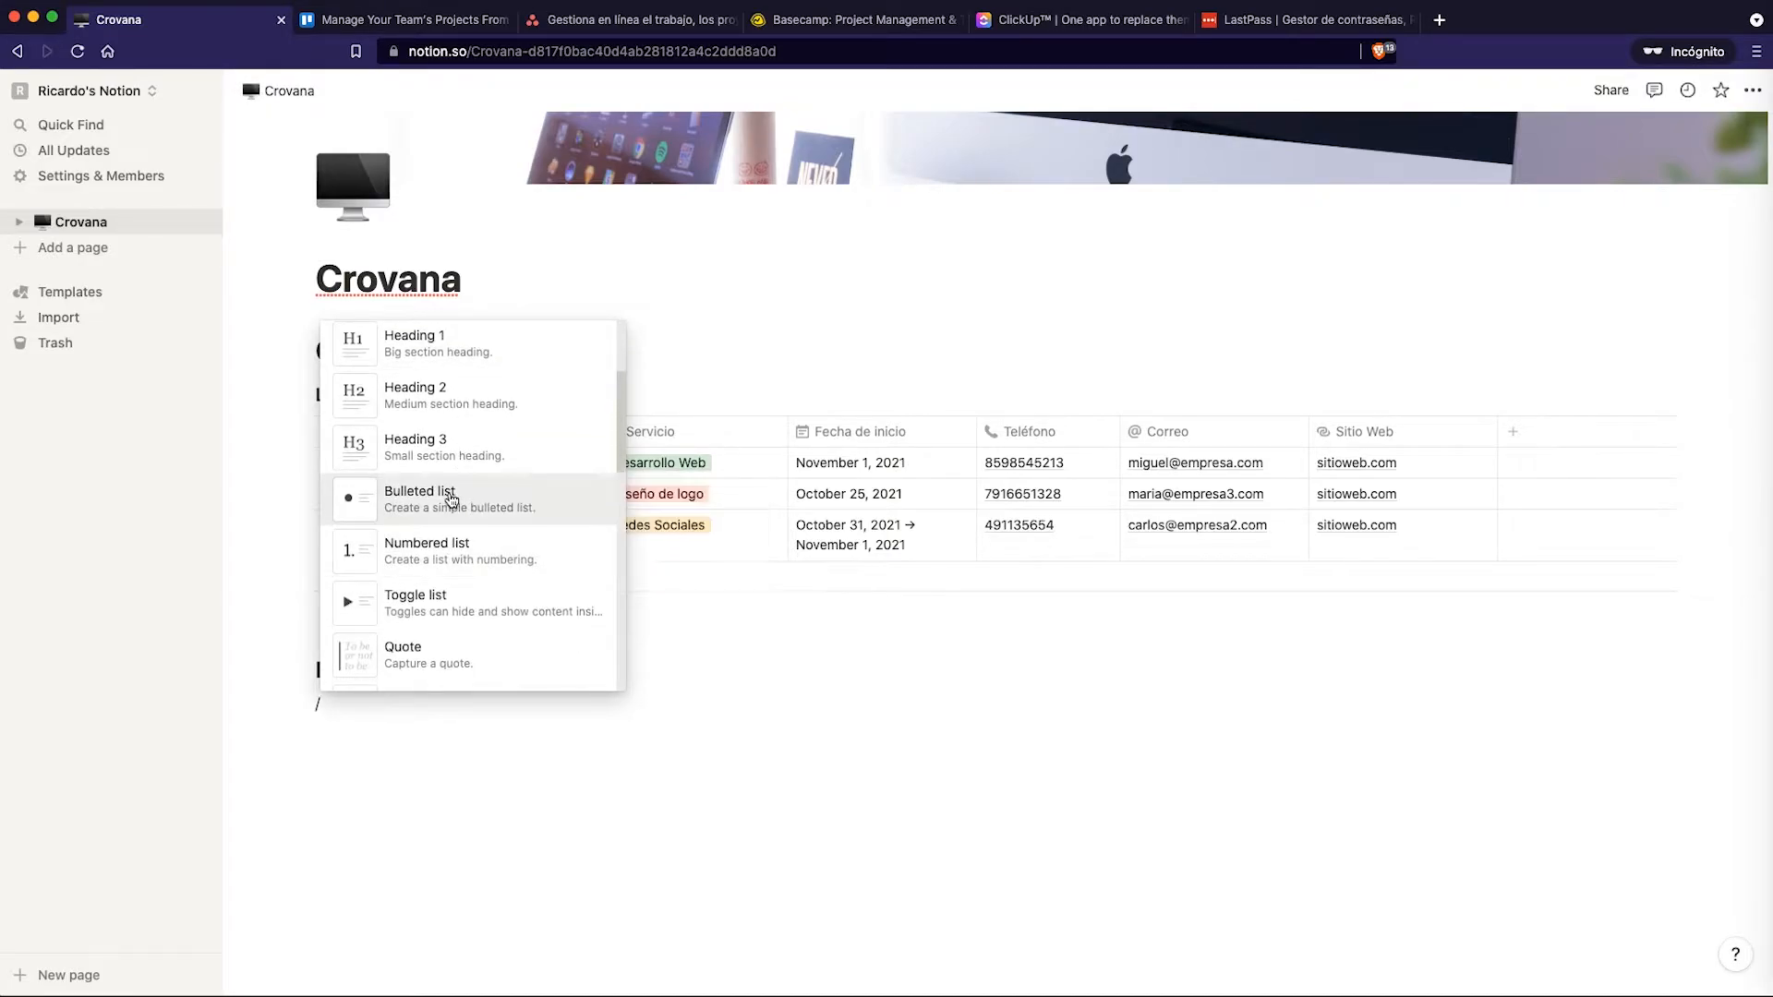
left_click(438, 551)
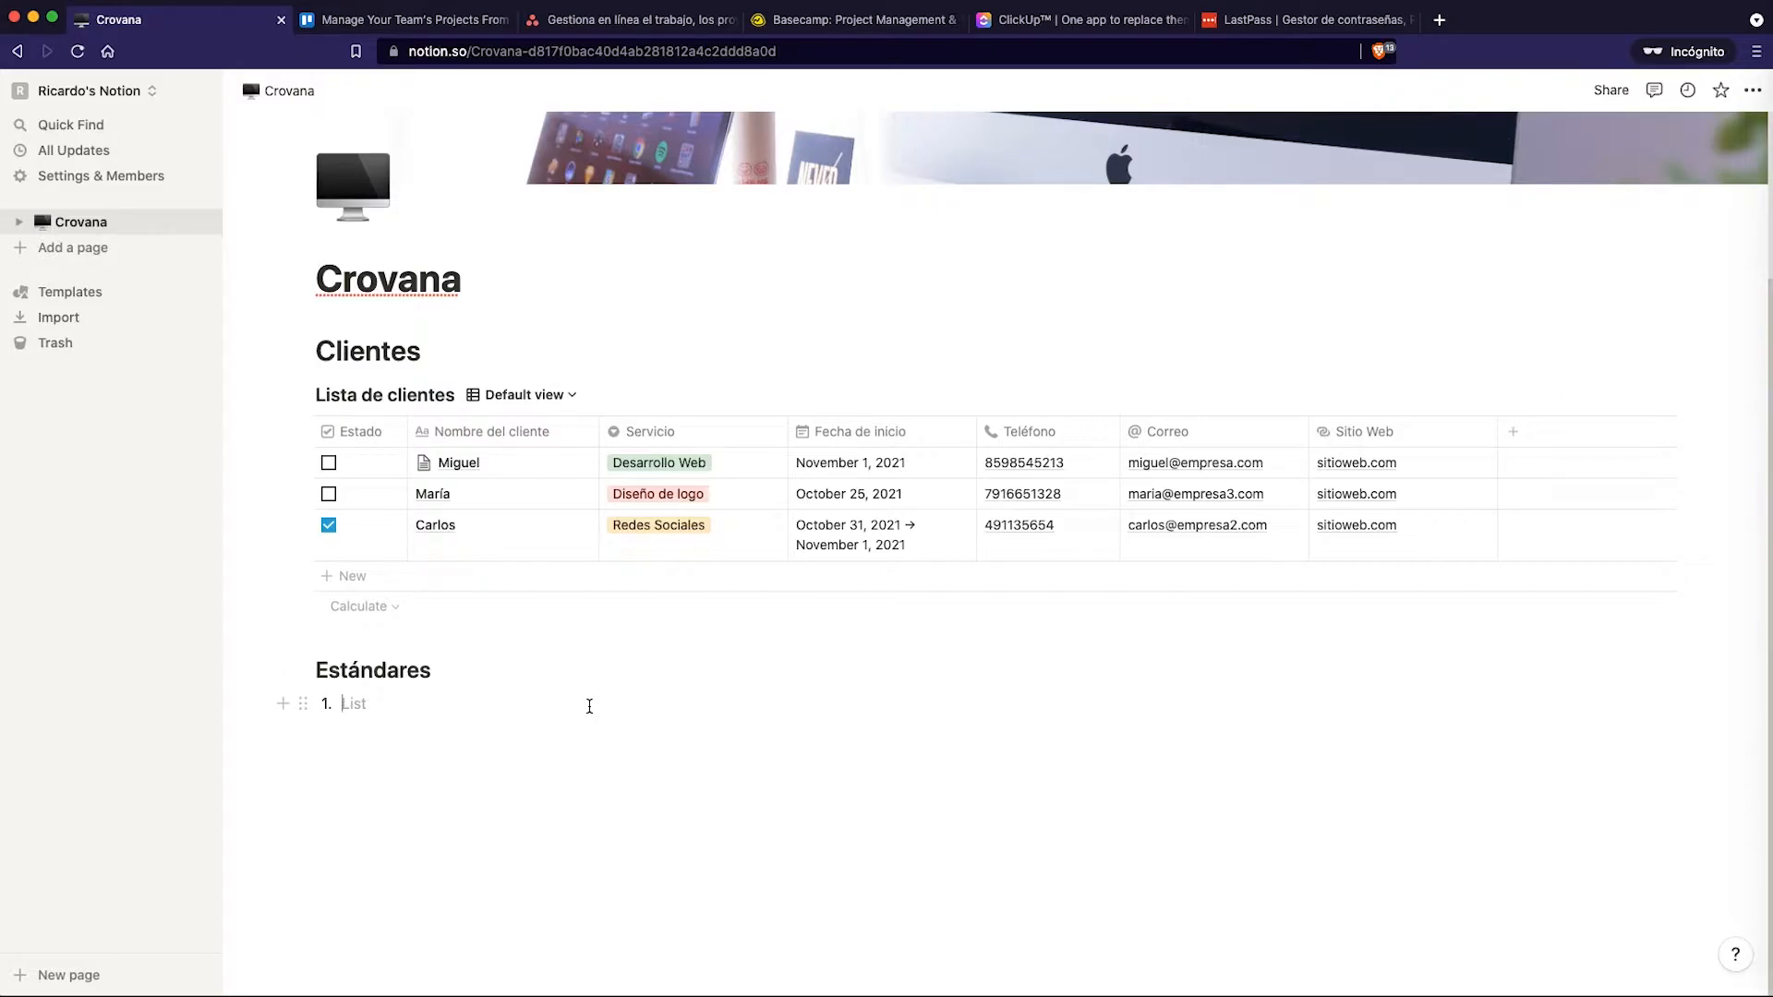
type("Abrir el negocio")
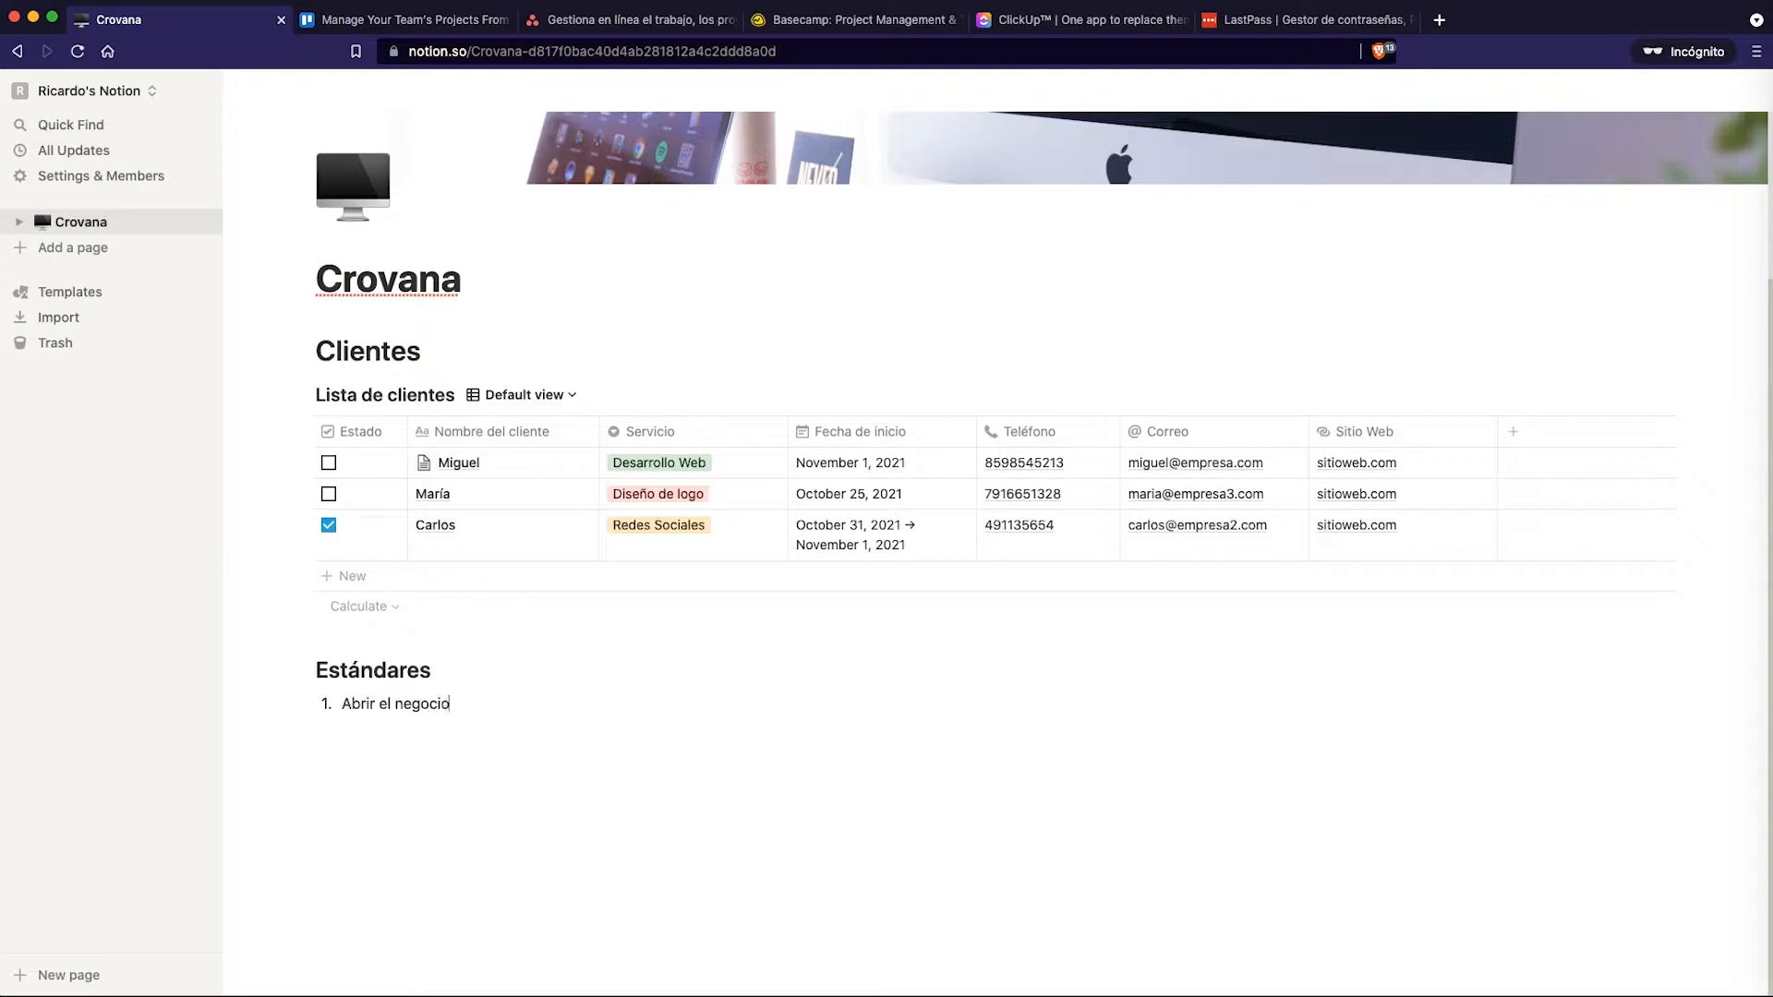
key("Return")
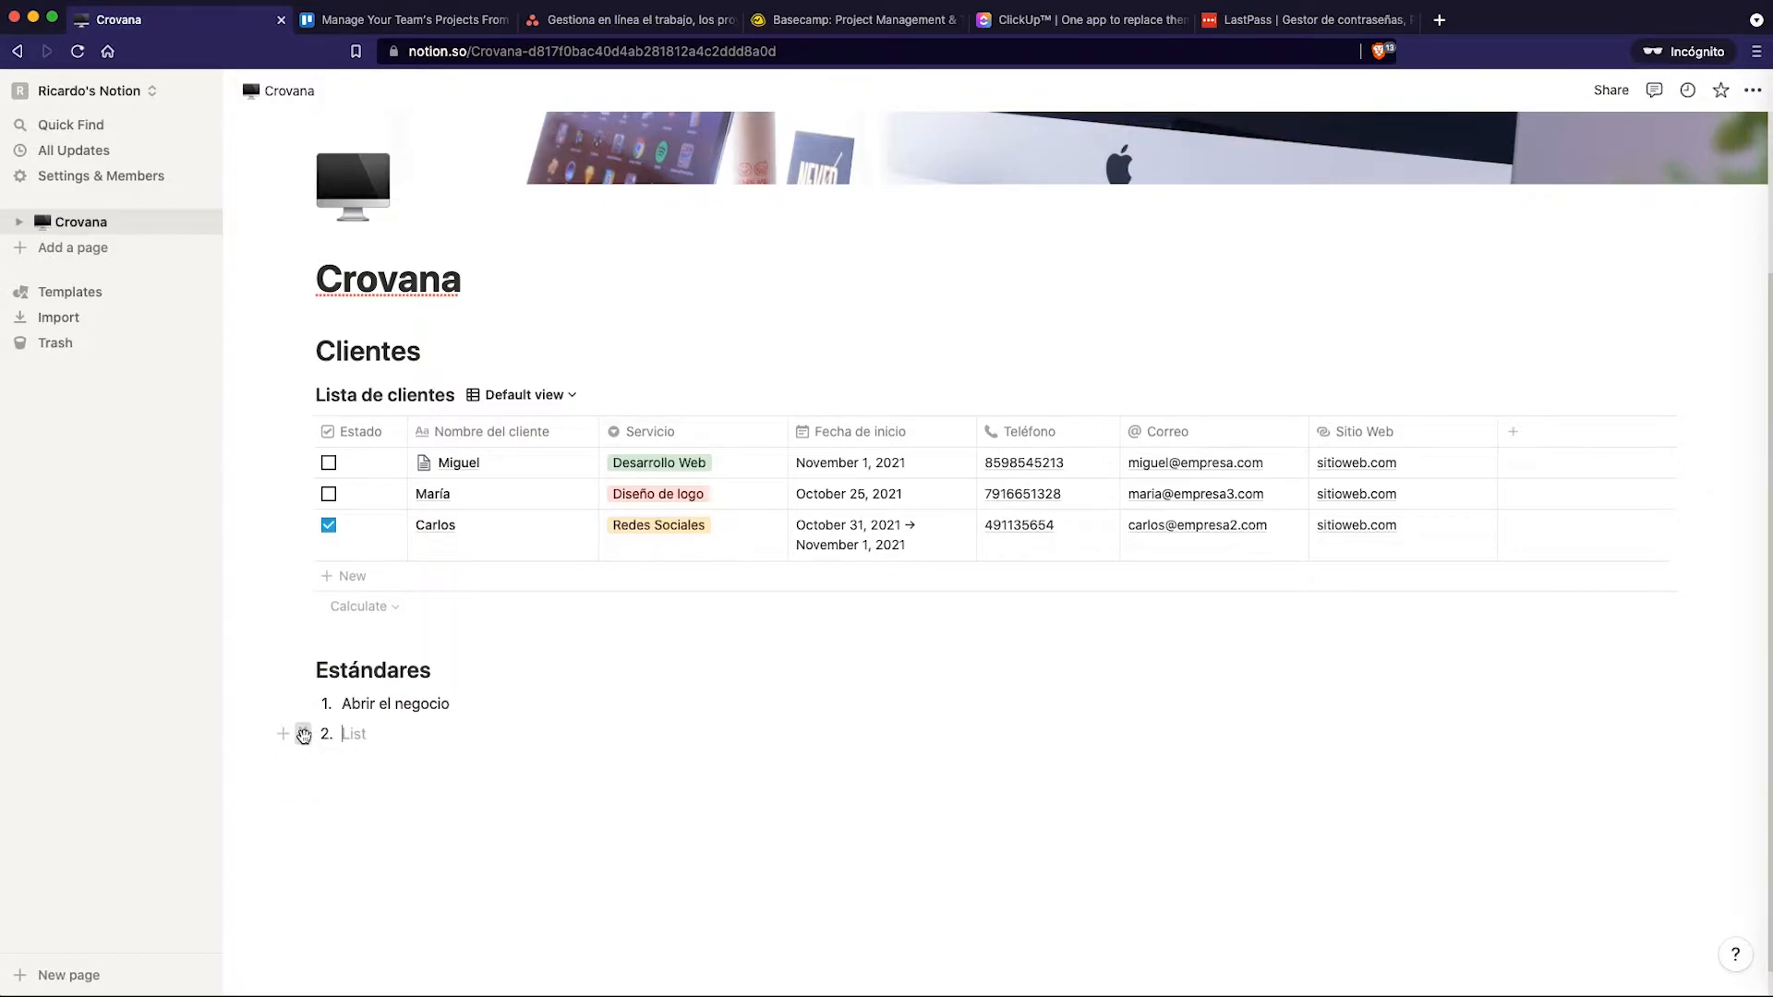
- Turn item 2 into to-dos: Abrir las puertas, Guardar los candados, Encender las luces, Revisar las cámaras de seguridad
left_click(304, 735)
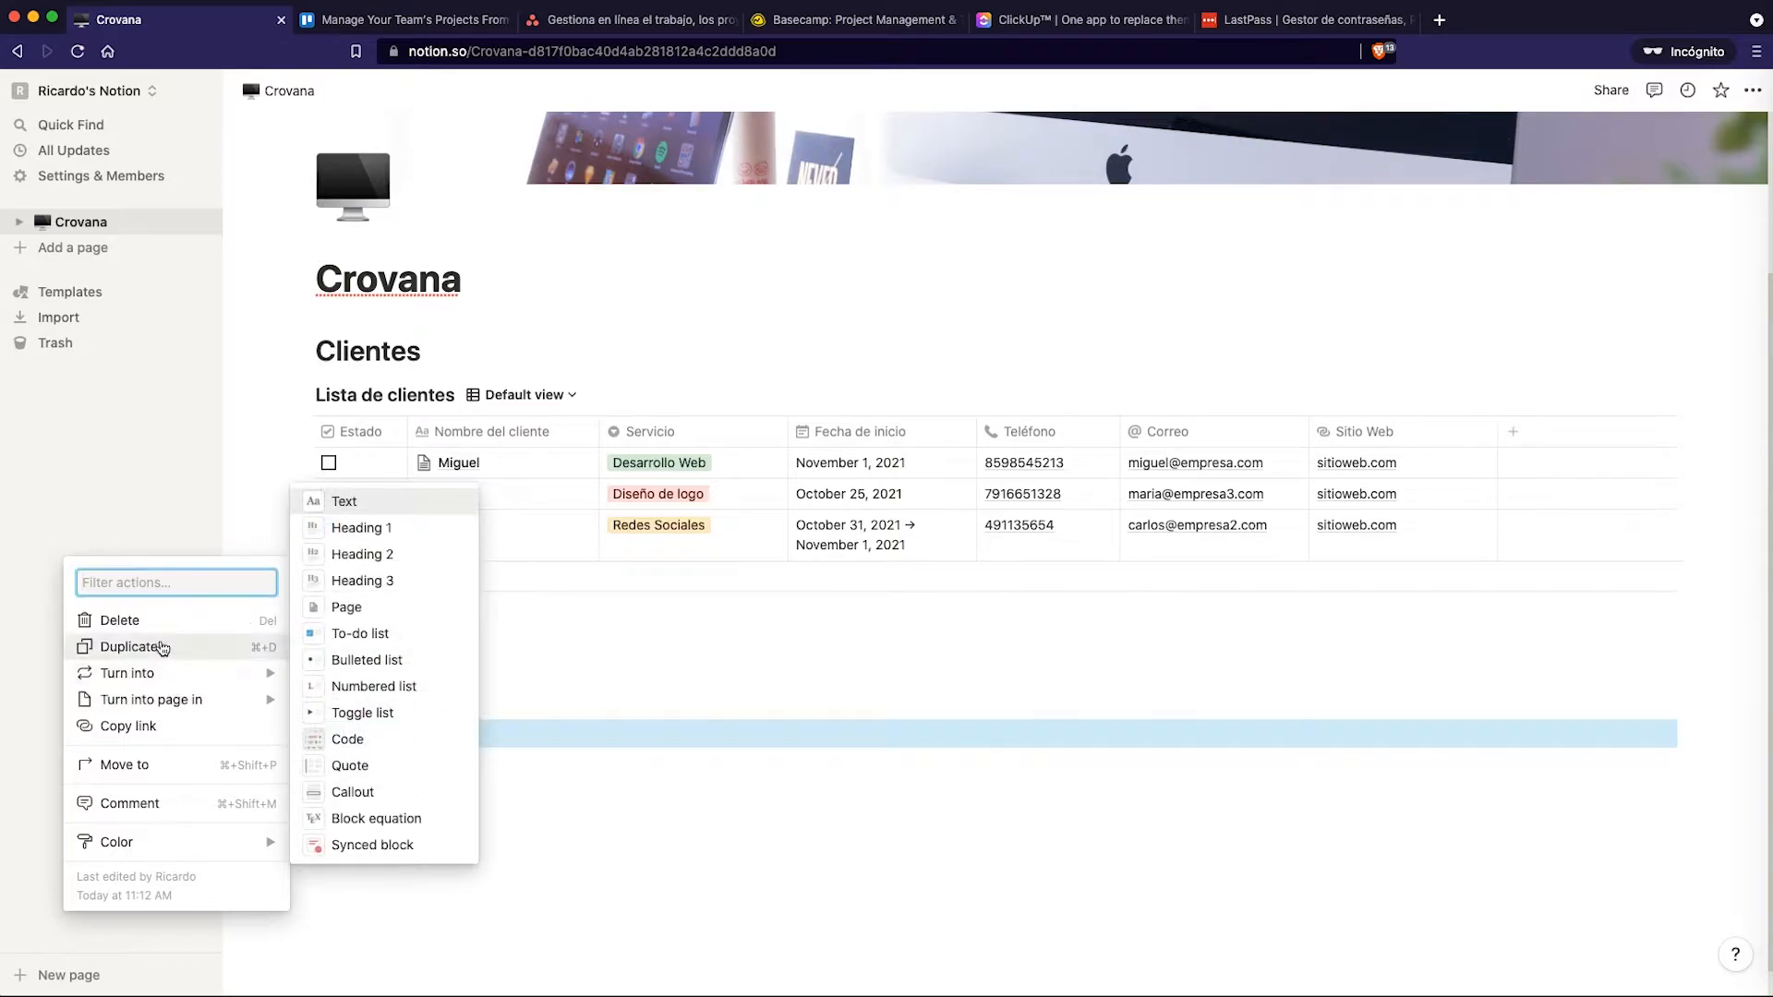
mouse_move(172, 681)
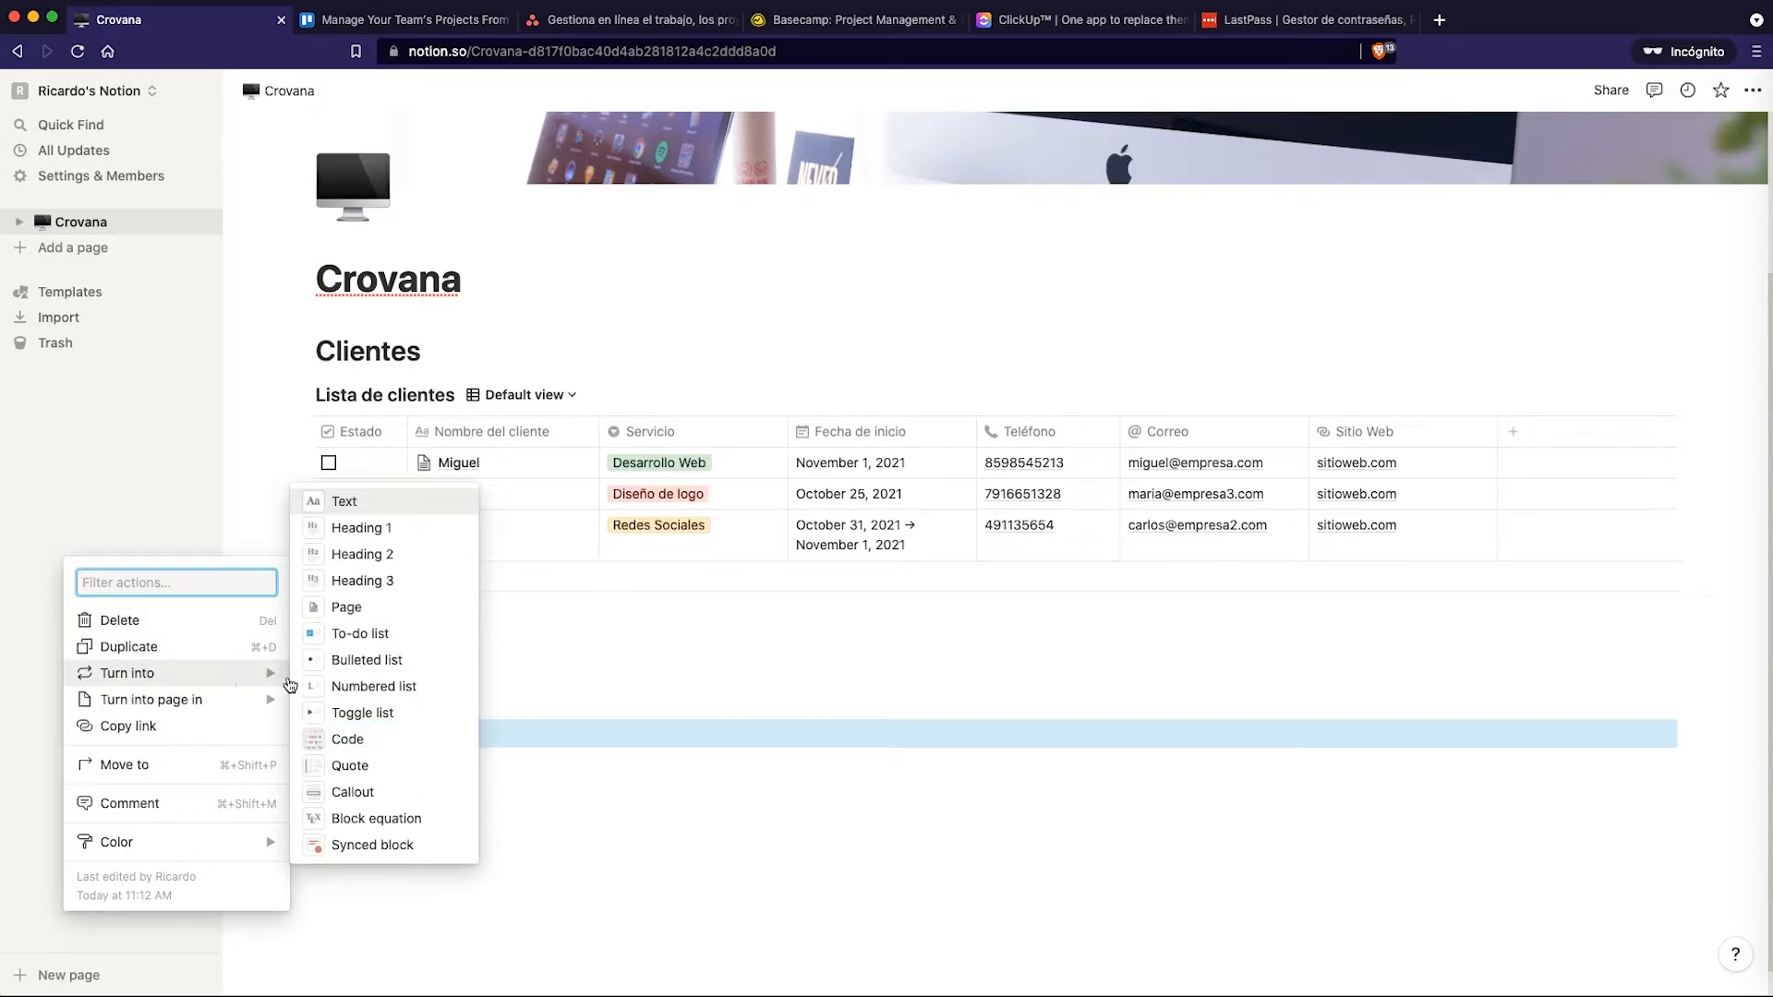
left_click(347, 635)
left_click(467, 745)
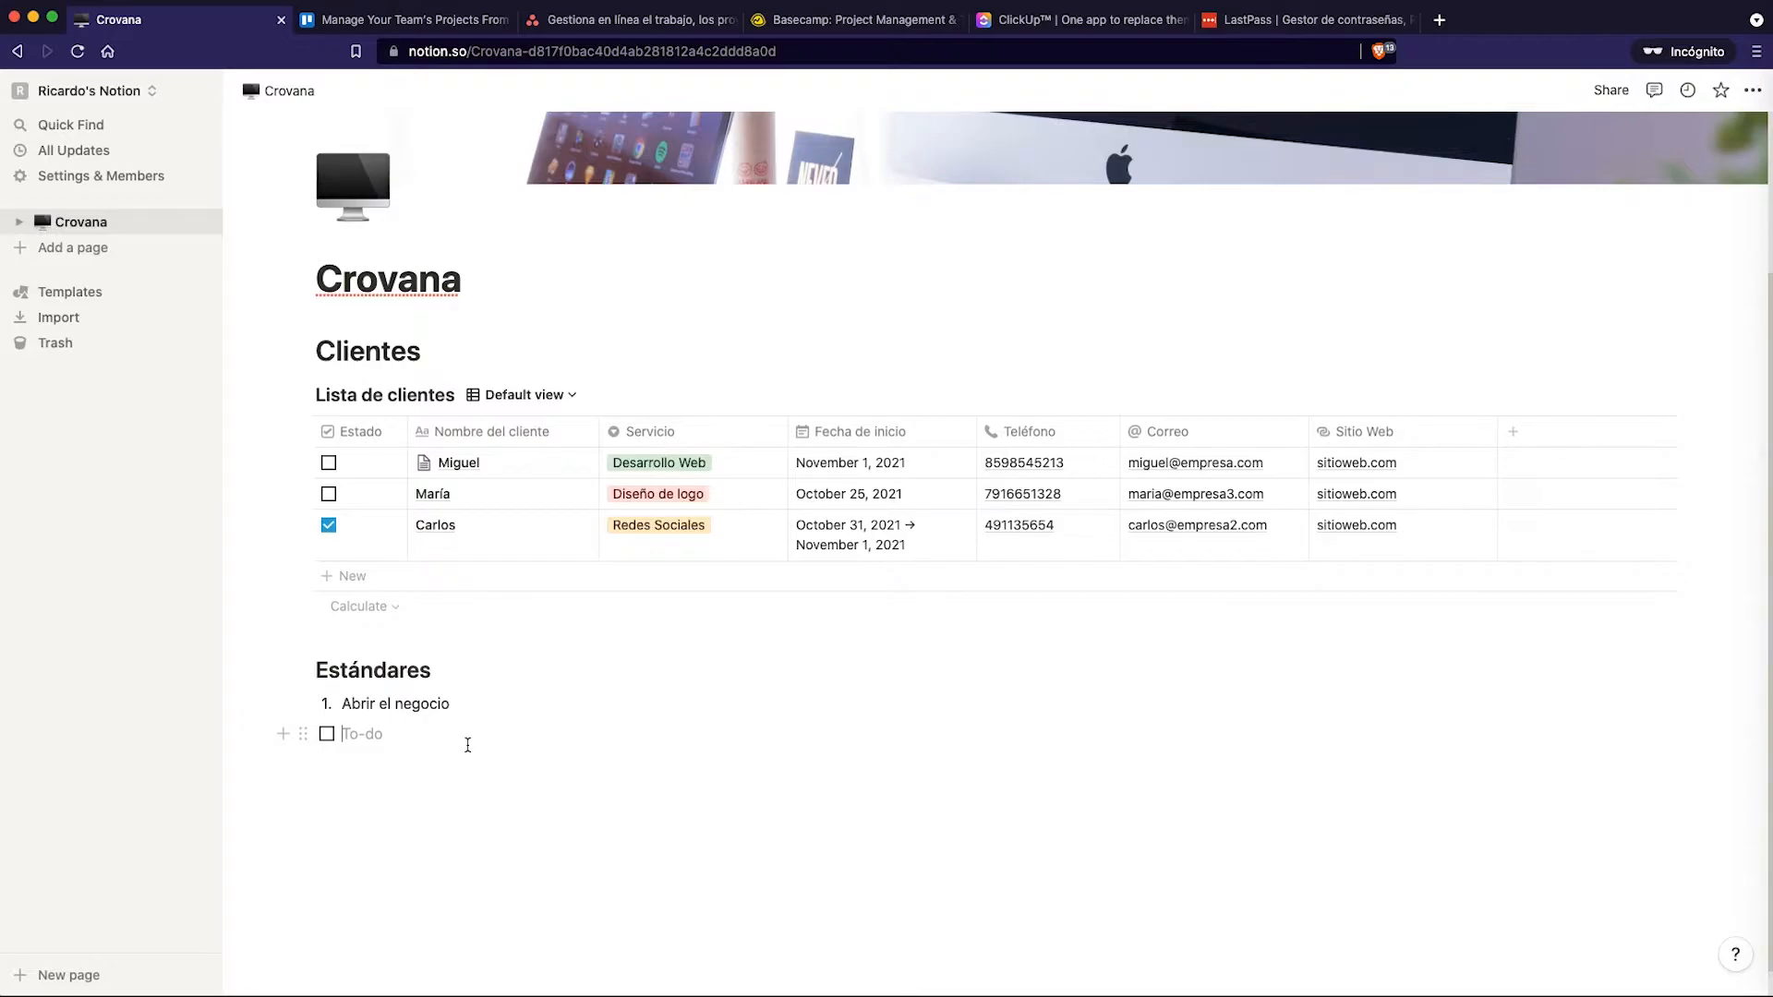
type("Abrir las puertas")
key("Return")
type("Guardar")
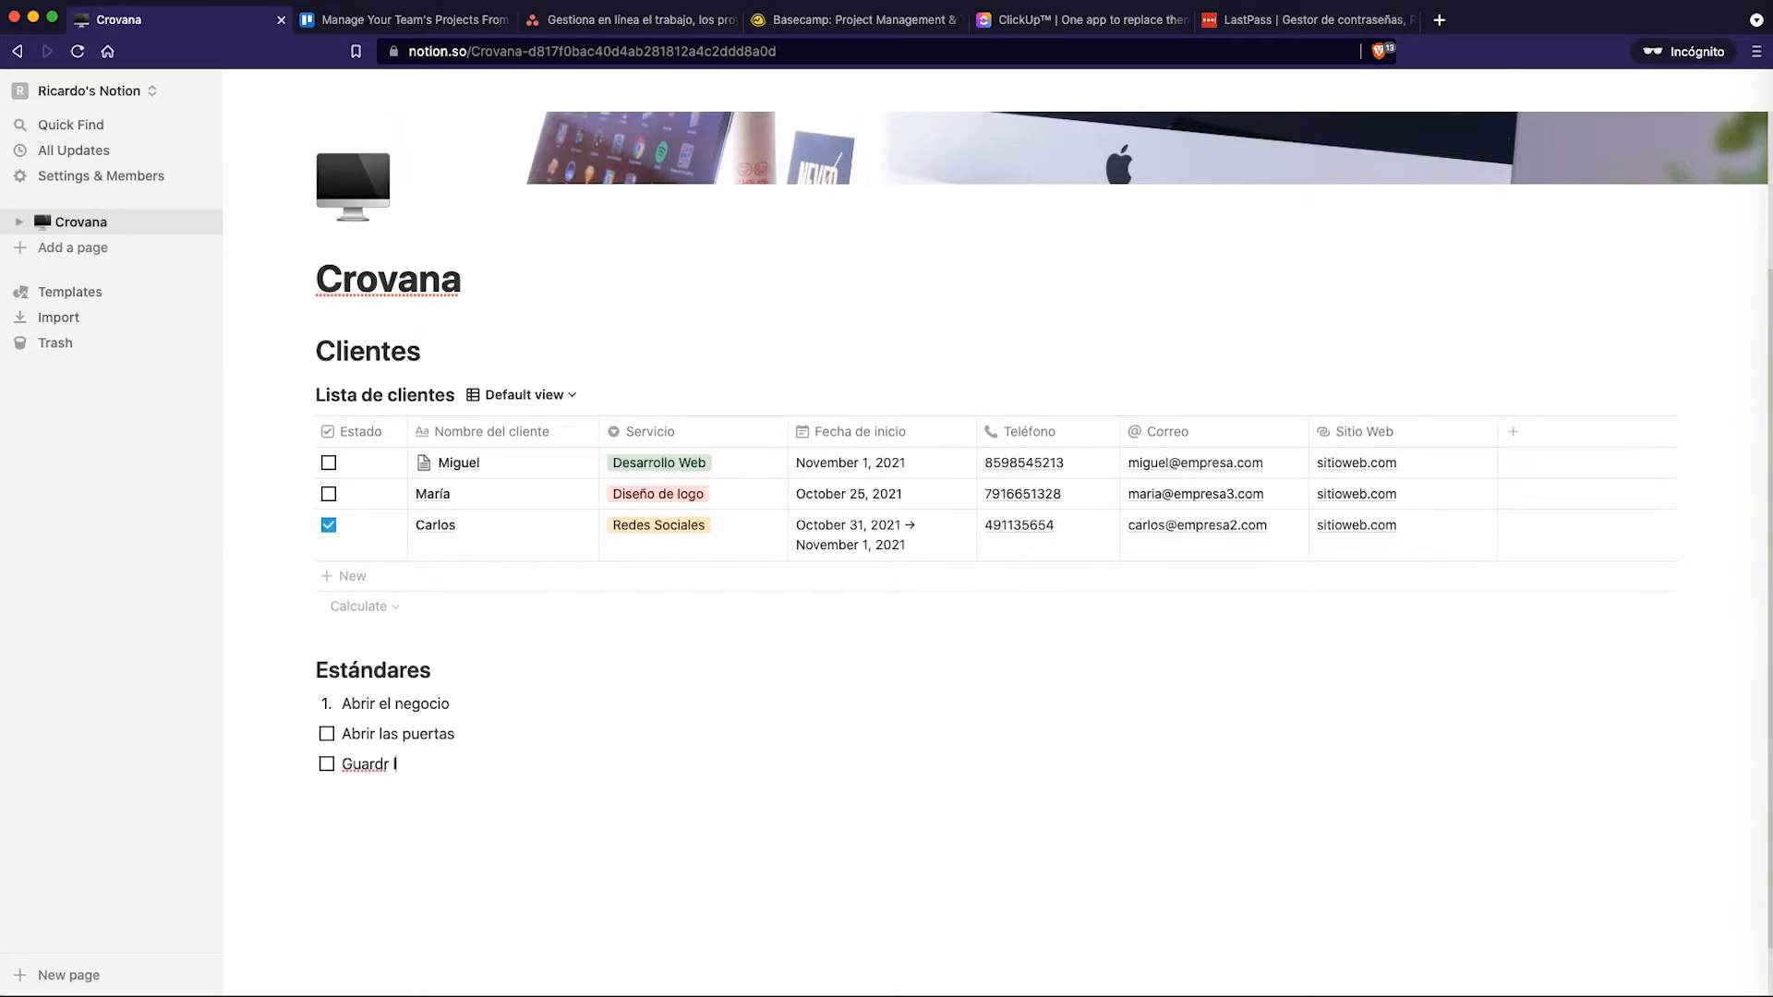
type(" los candados")
key("Return")
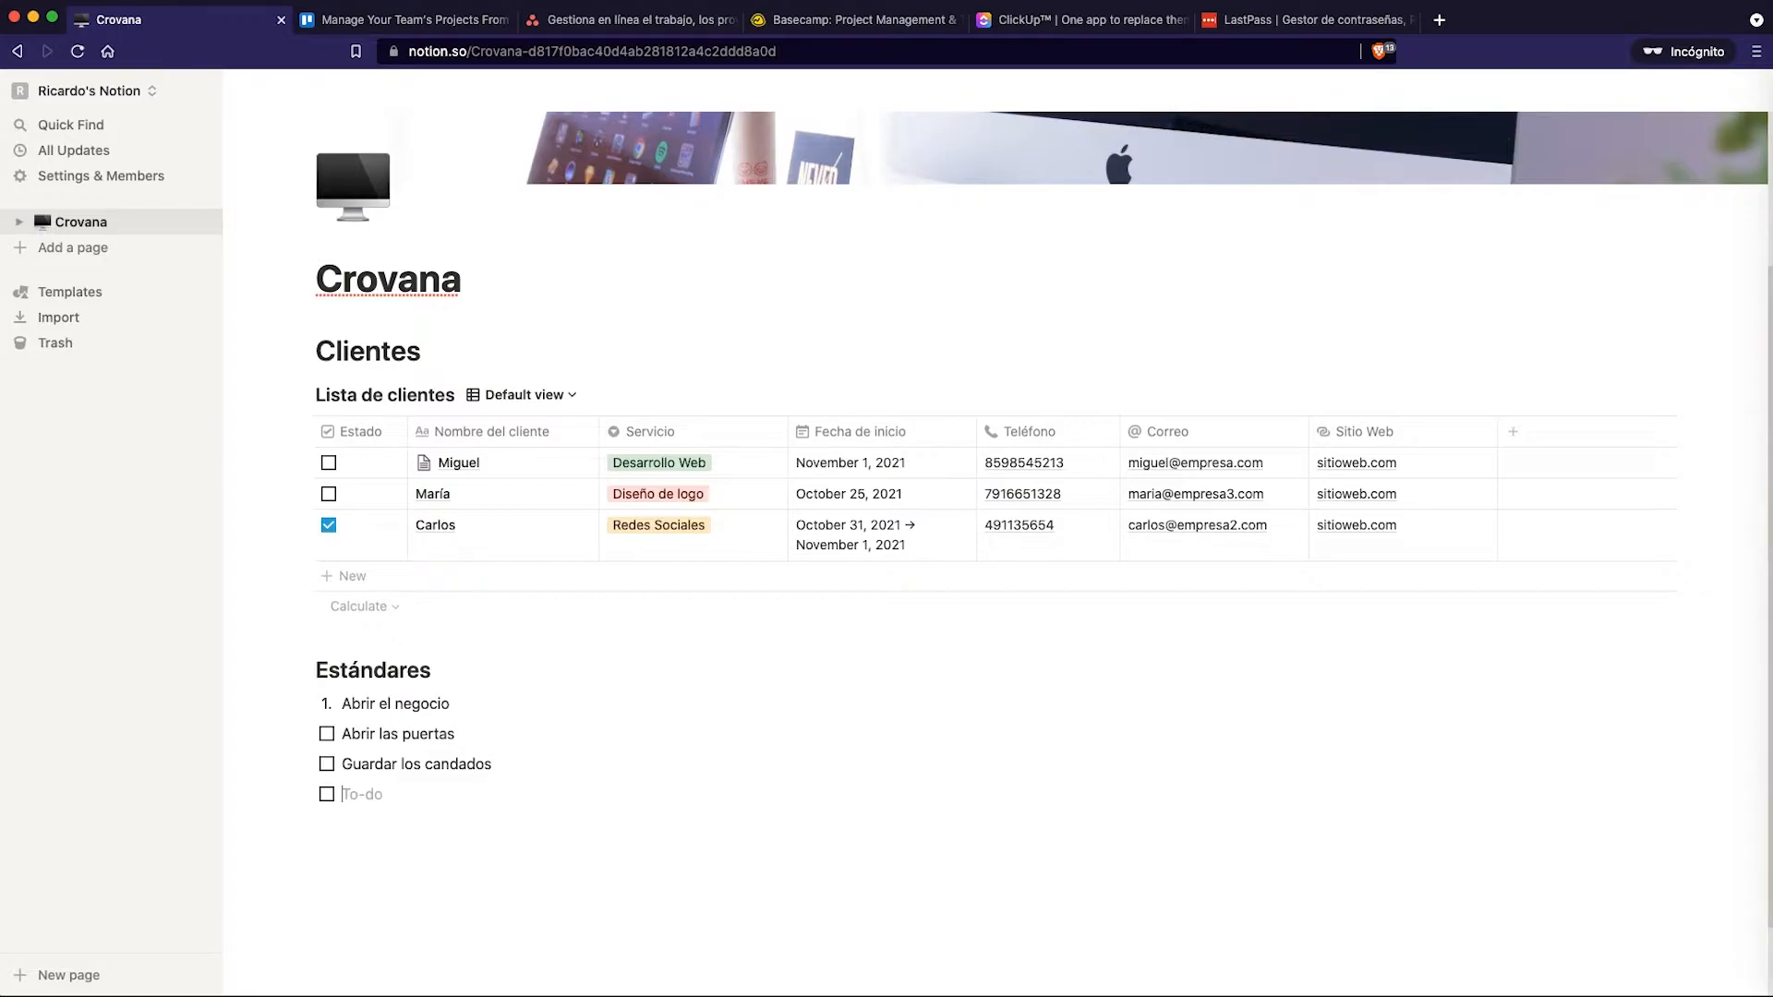
type("Encender las luces")
key("Return")
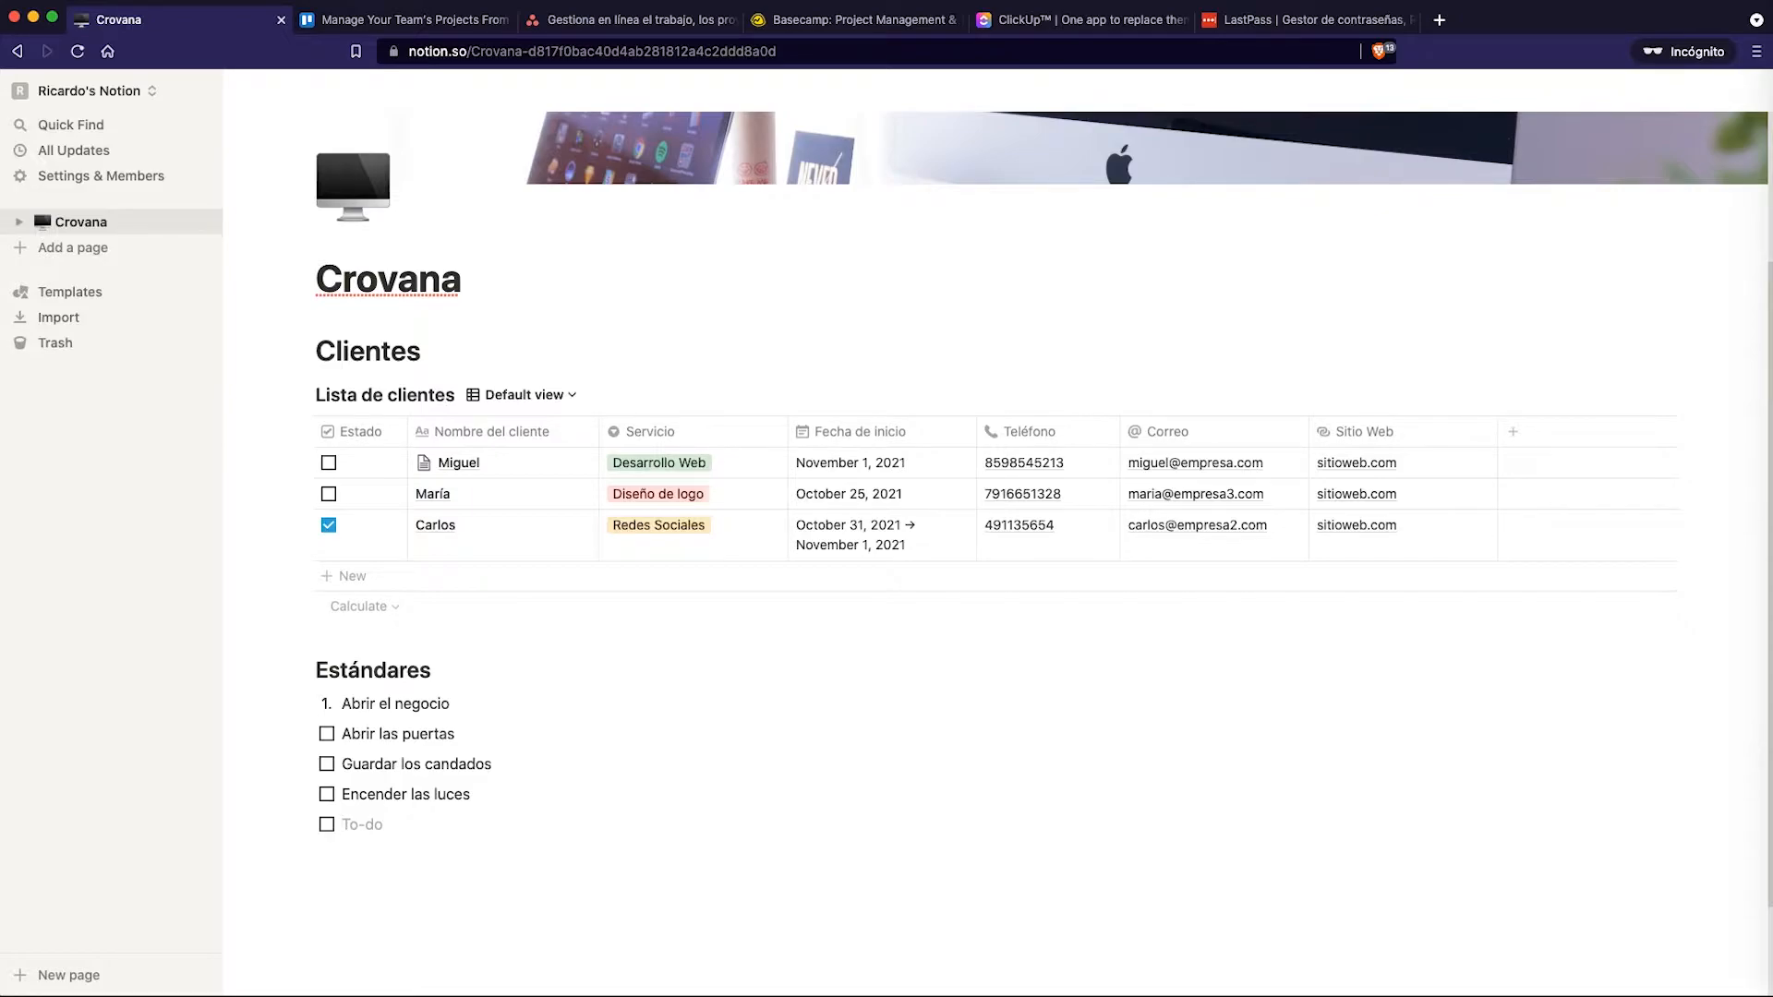
type("Revisar las cámaras de seguridad")
key("Return")
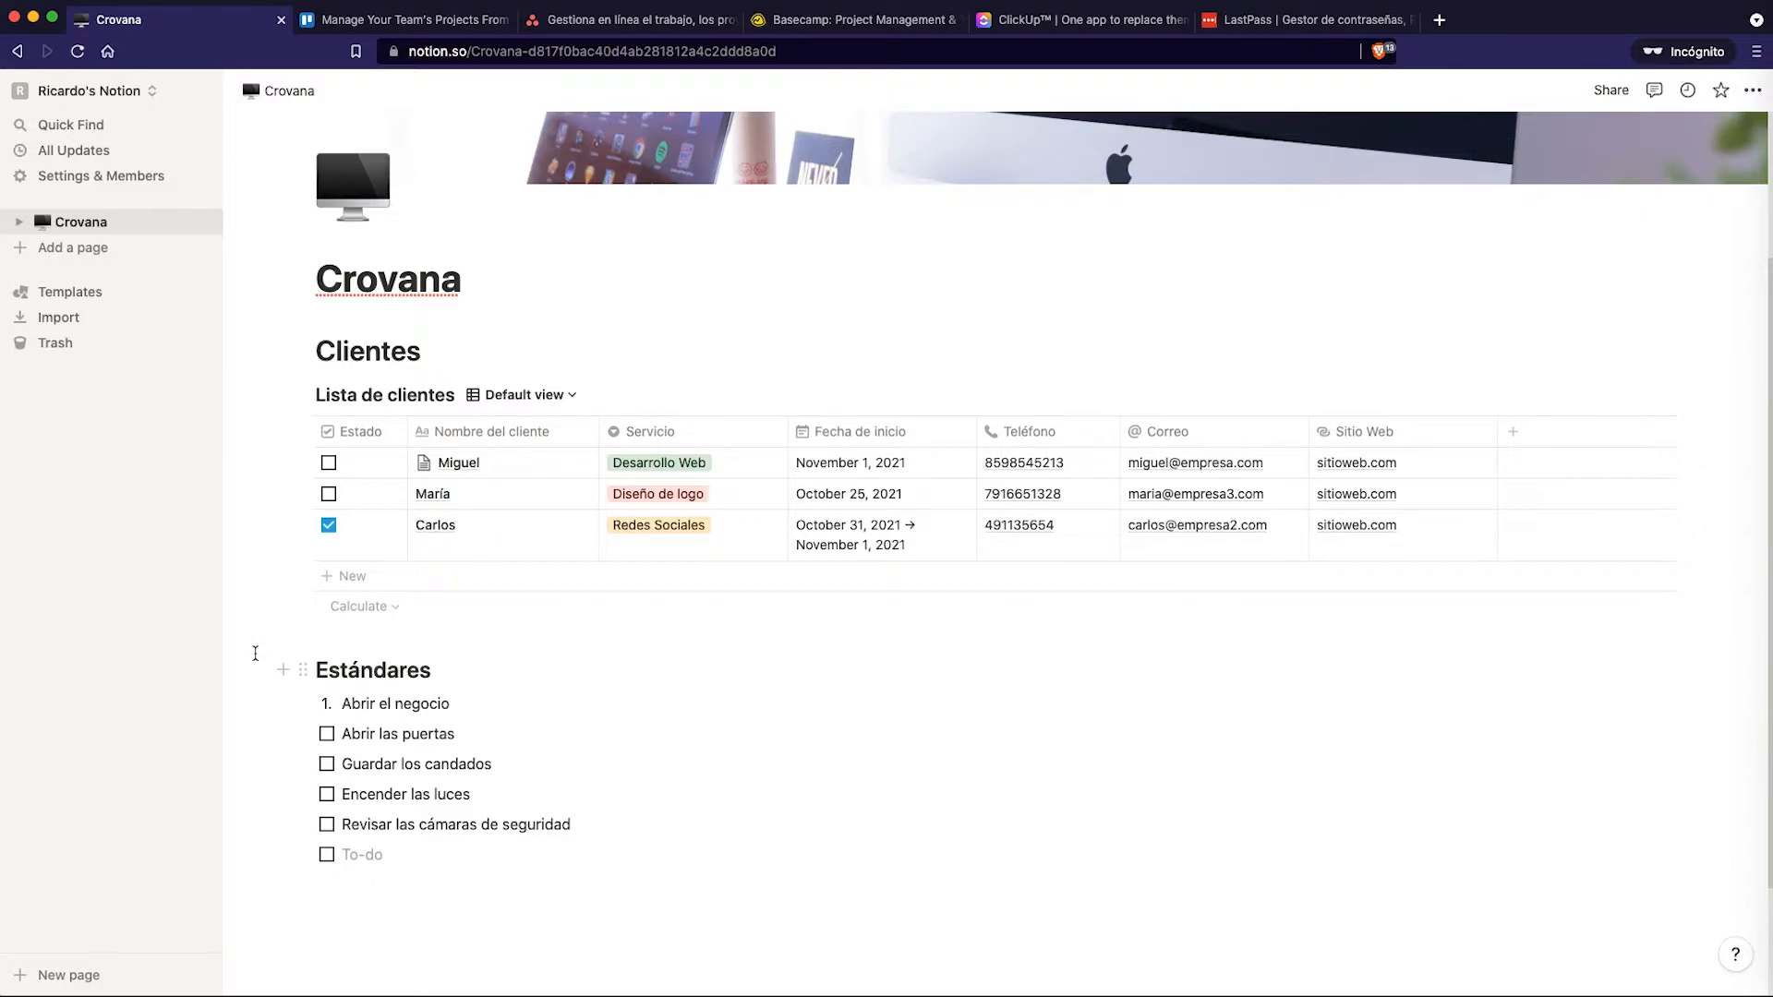
- Tick all four opening-task checkboxes as done
left_click(328, 736)
left_click(327, 764)
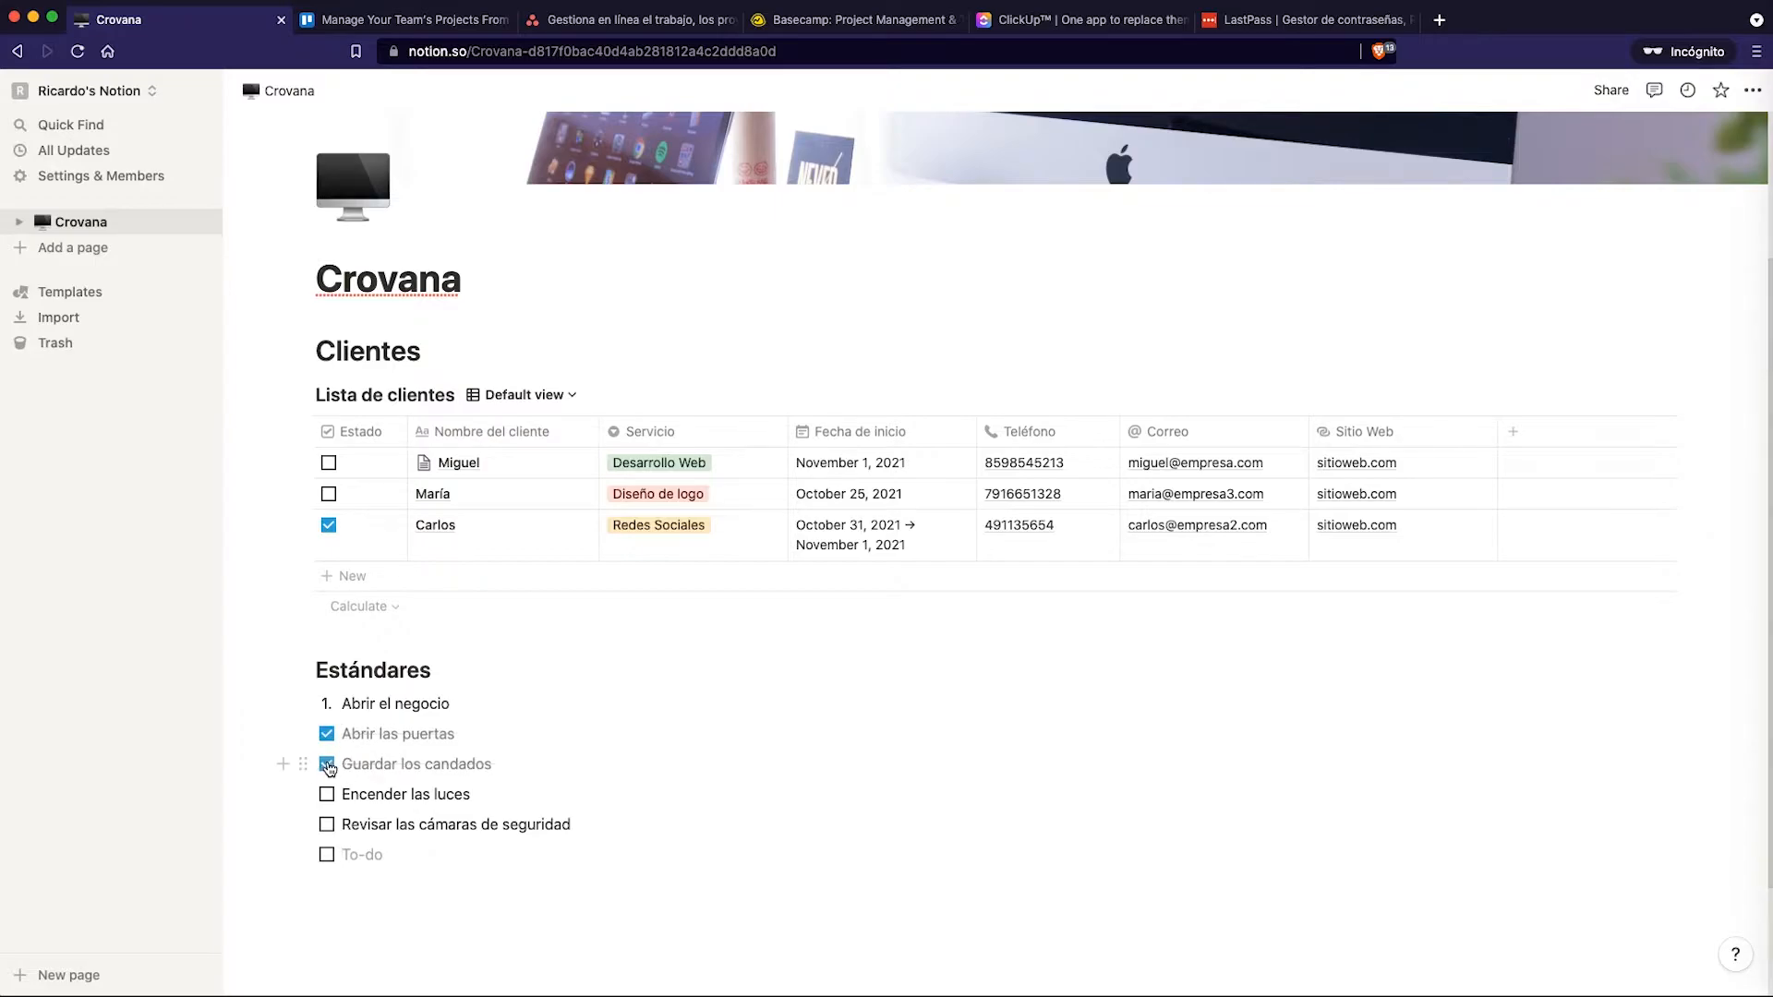
left_click(327, 792)
left_click(329, 826)
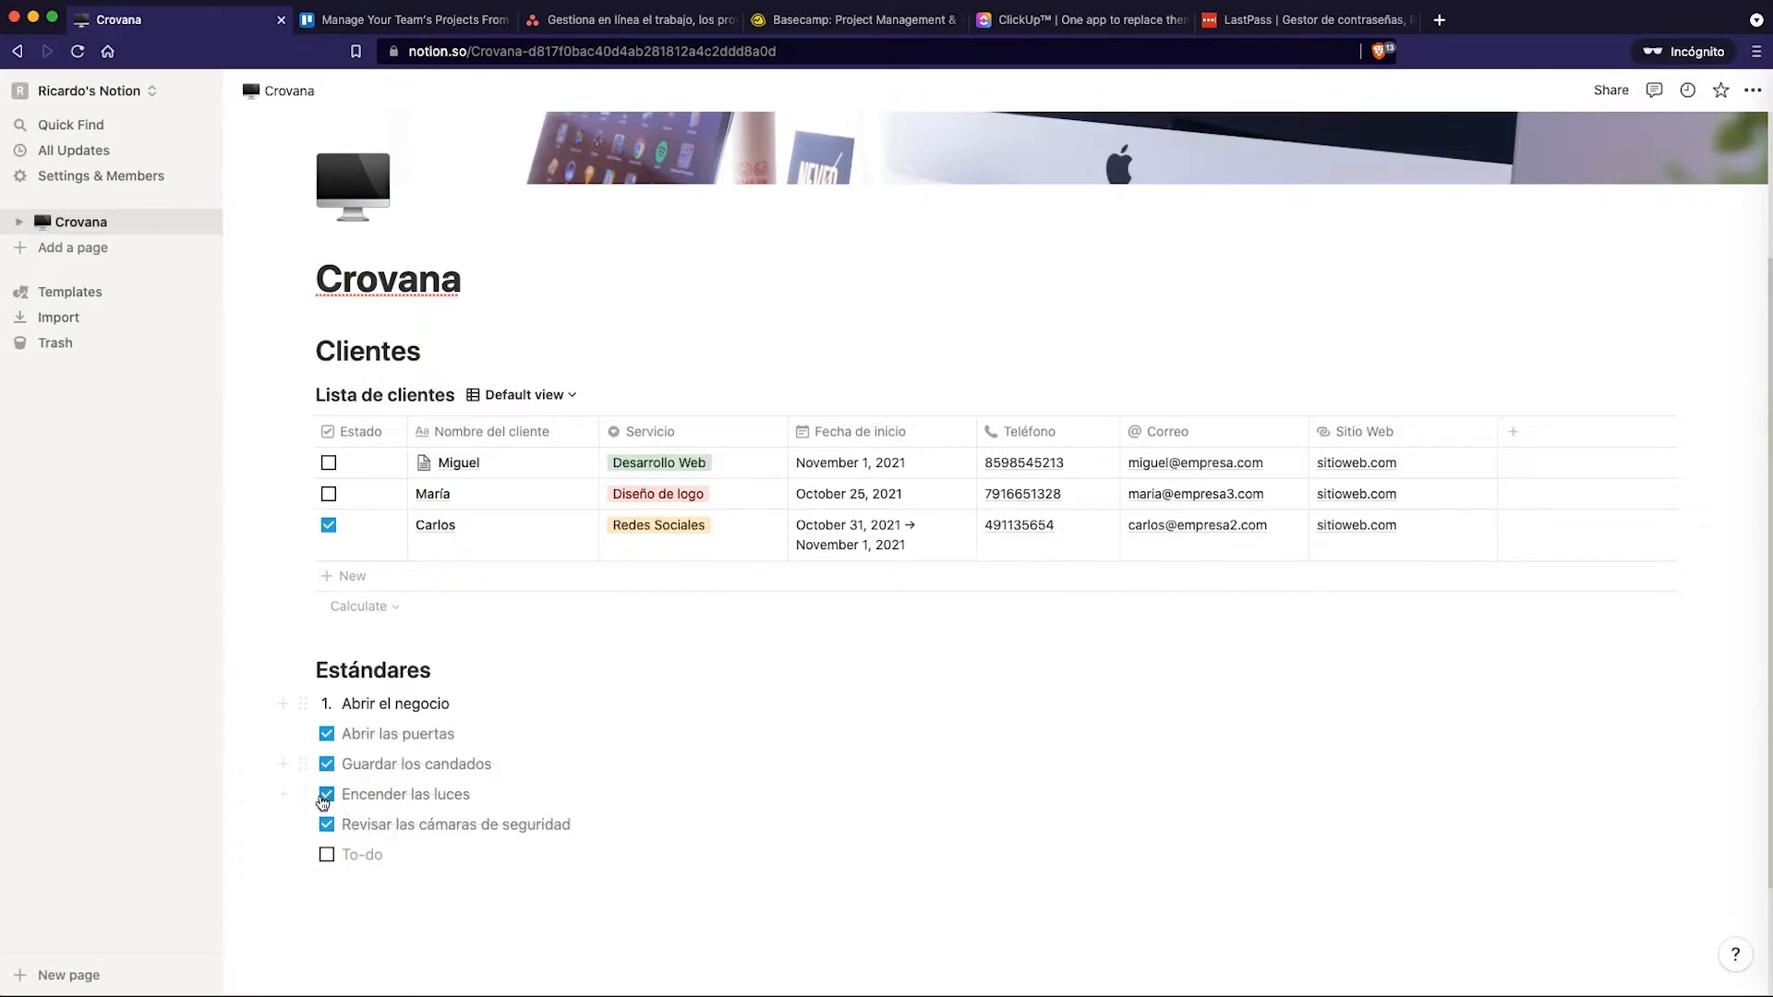
left_click(302, 704)
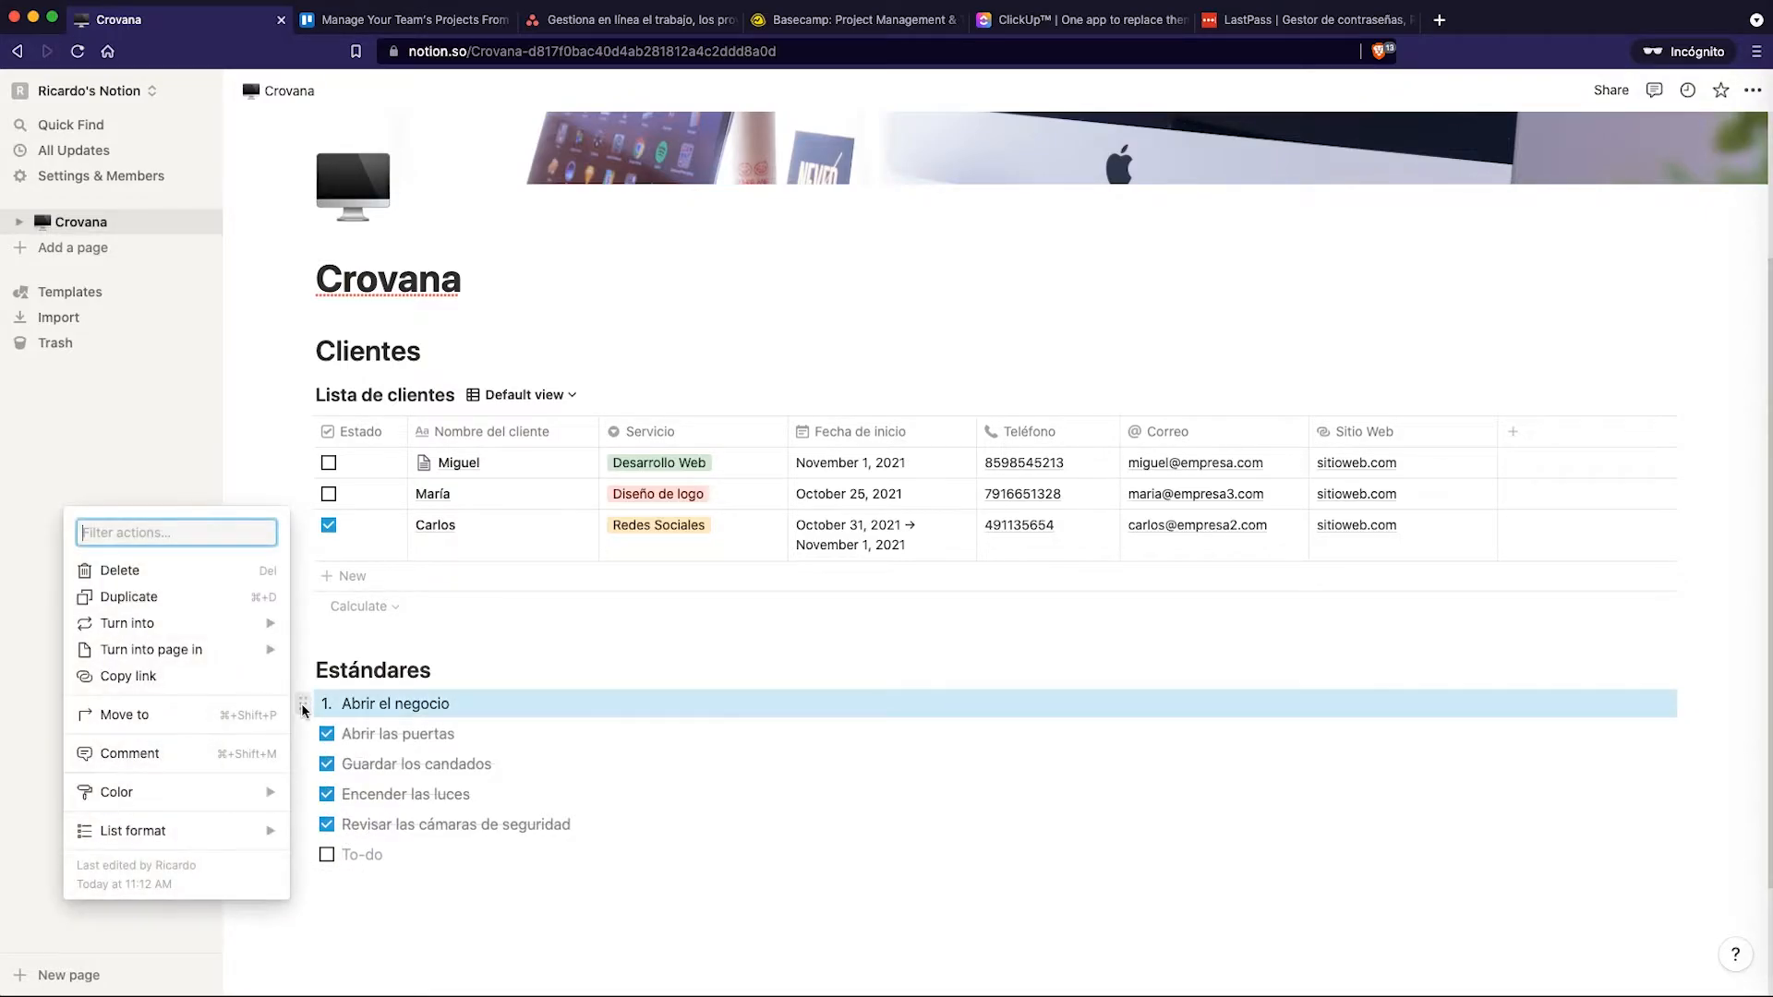
- Duplicate 'Abrir el negocio' into a right-hand column and retype it as 'Crear factura a cliente'
left_click(186, 598)
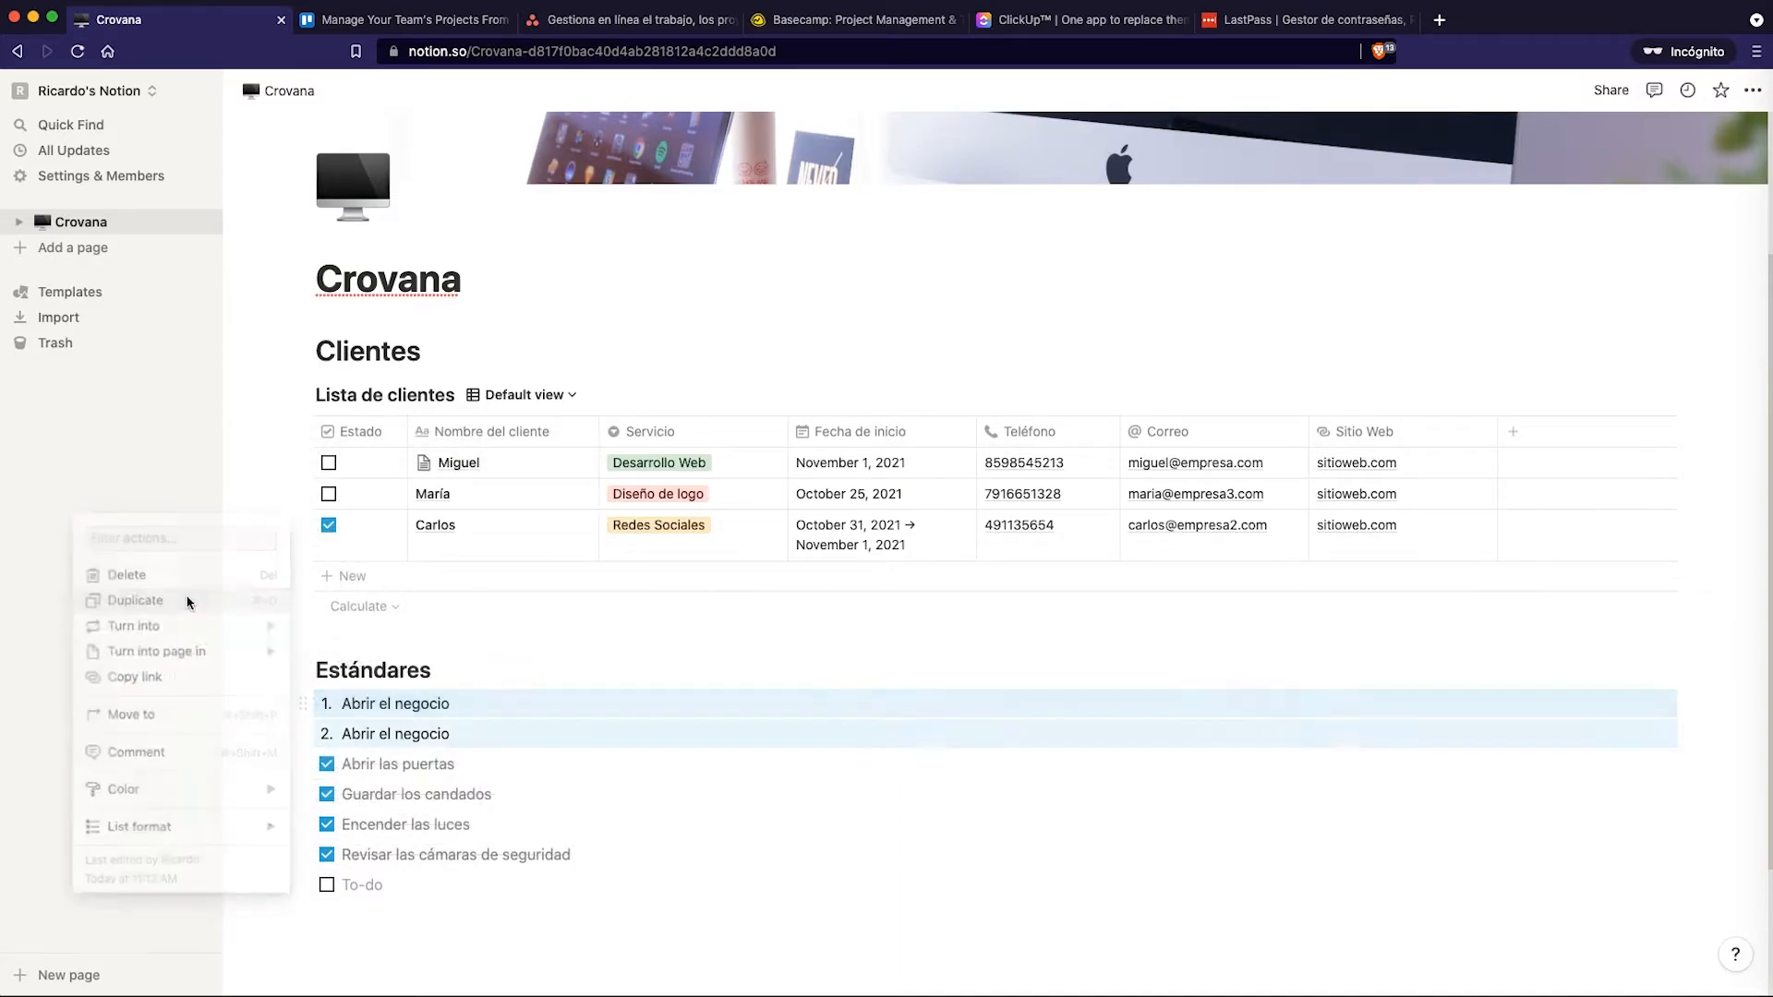
left_click_drag(307, 736, 1695, 704)
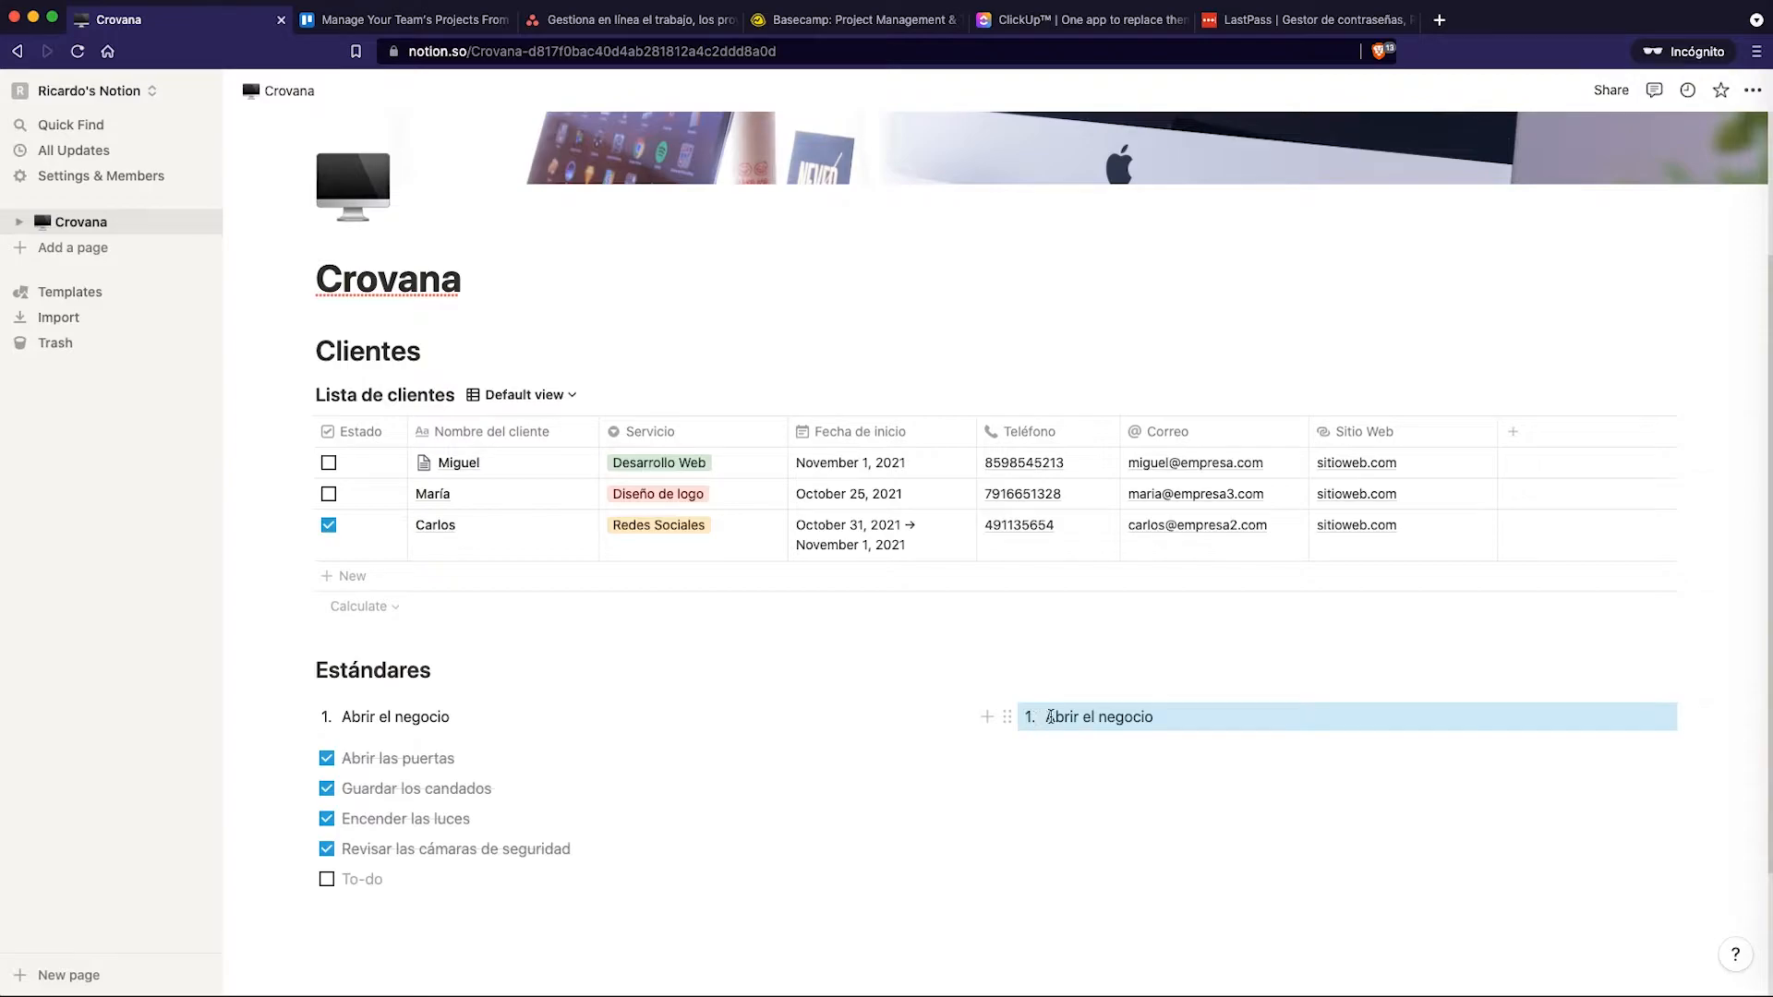
left_click(1162, 718)
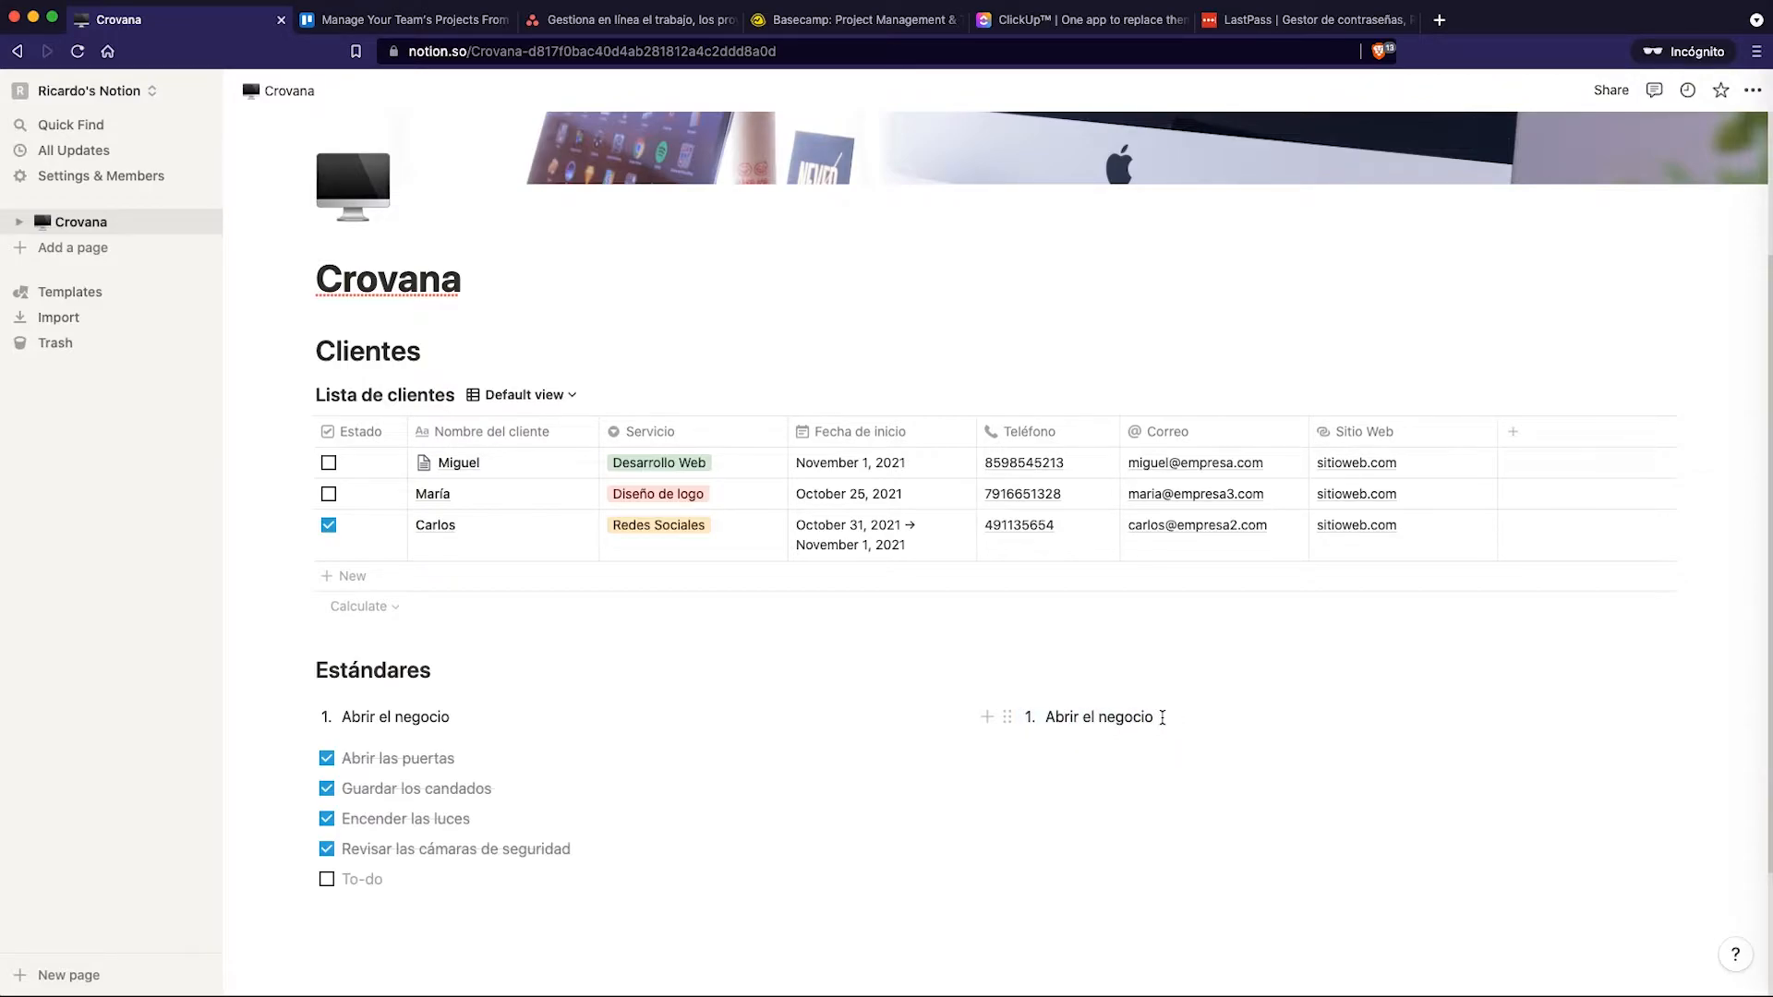
key("super+BackSpace")
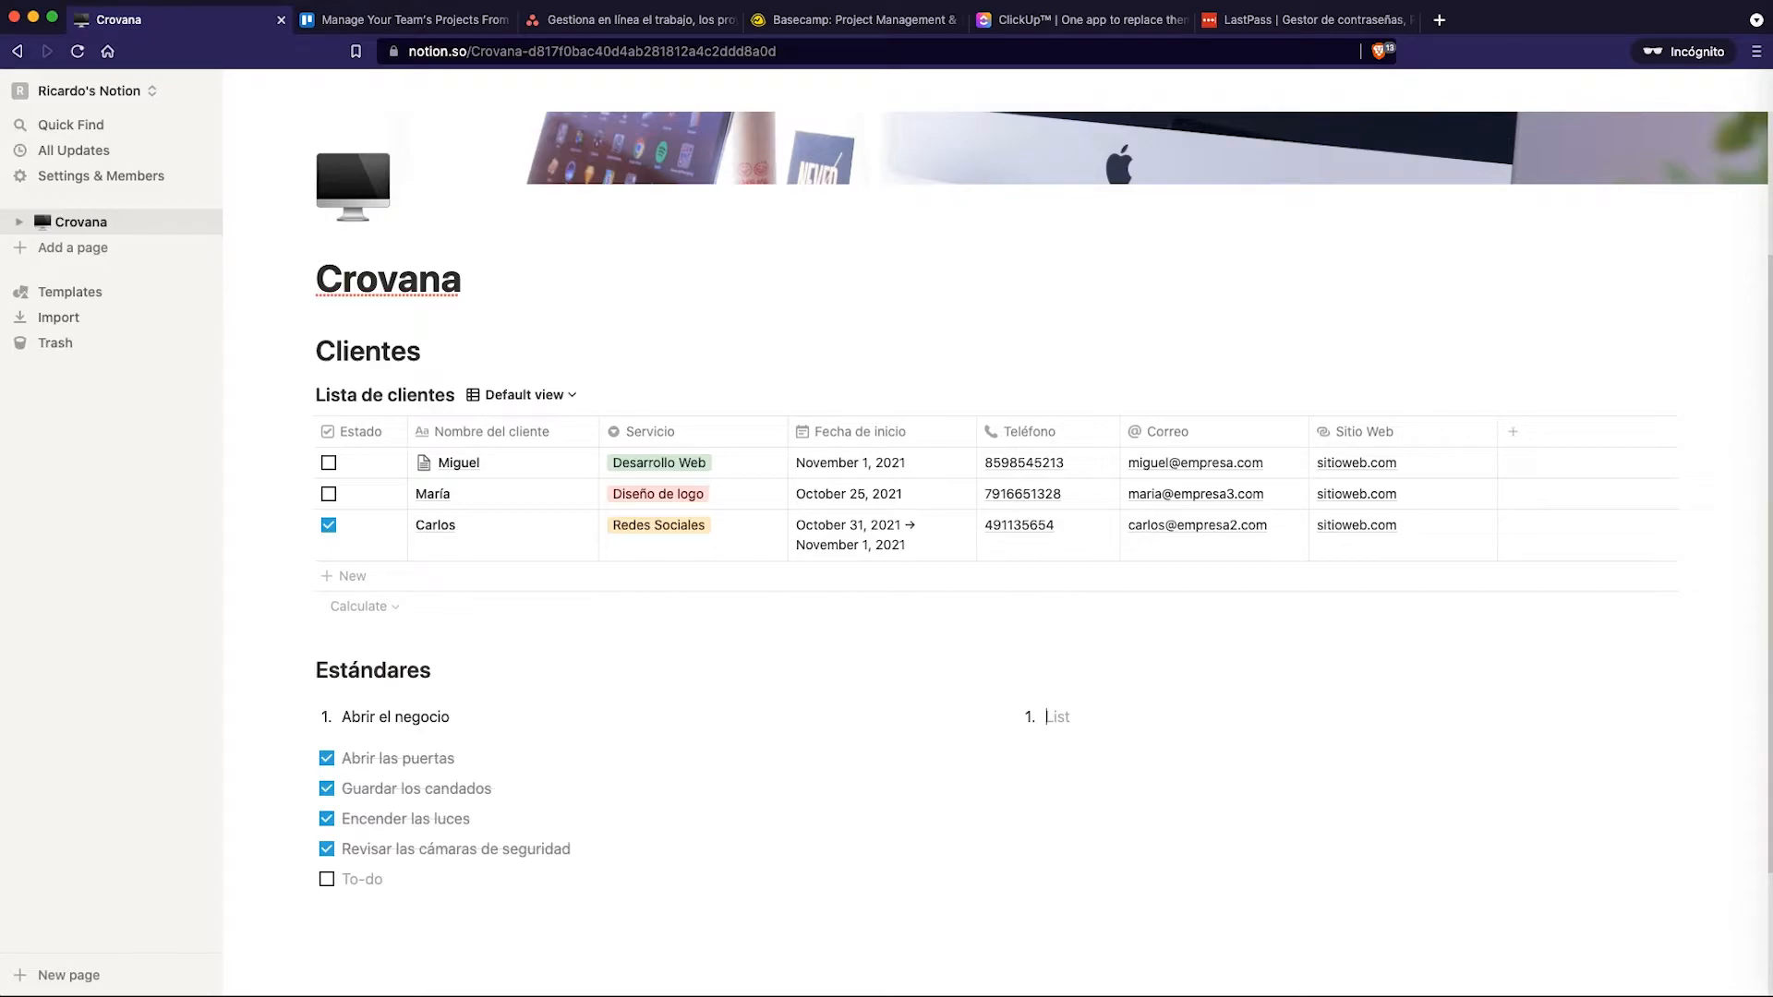
type("Crear factura a cliente")
key("Return")
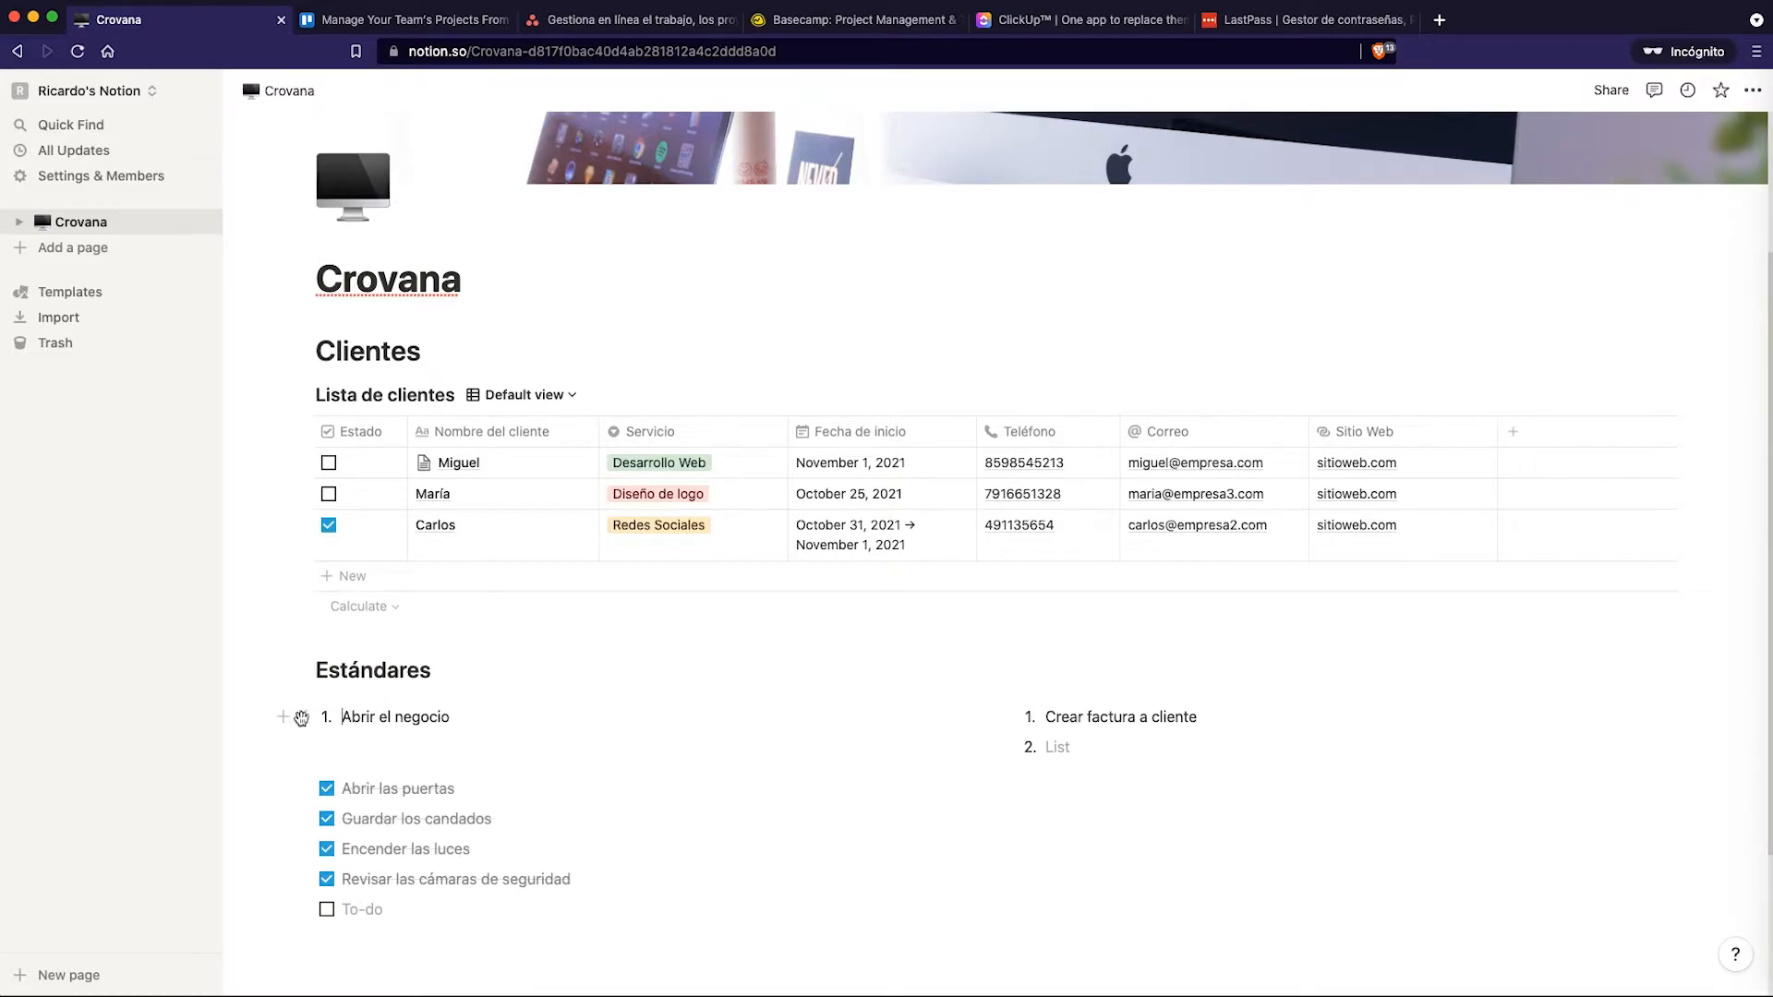
- Select the to-do blocks and drag them beneath 'Abrir el negocio' as indented children
left_click_drag(340, 719, 455, 716)
left_click_drag(1055, 717, 1252, 725)
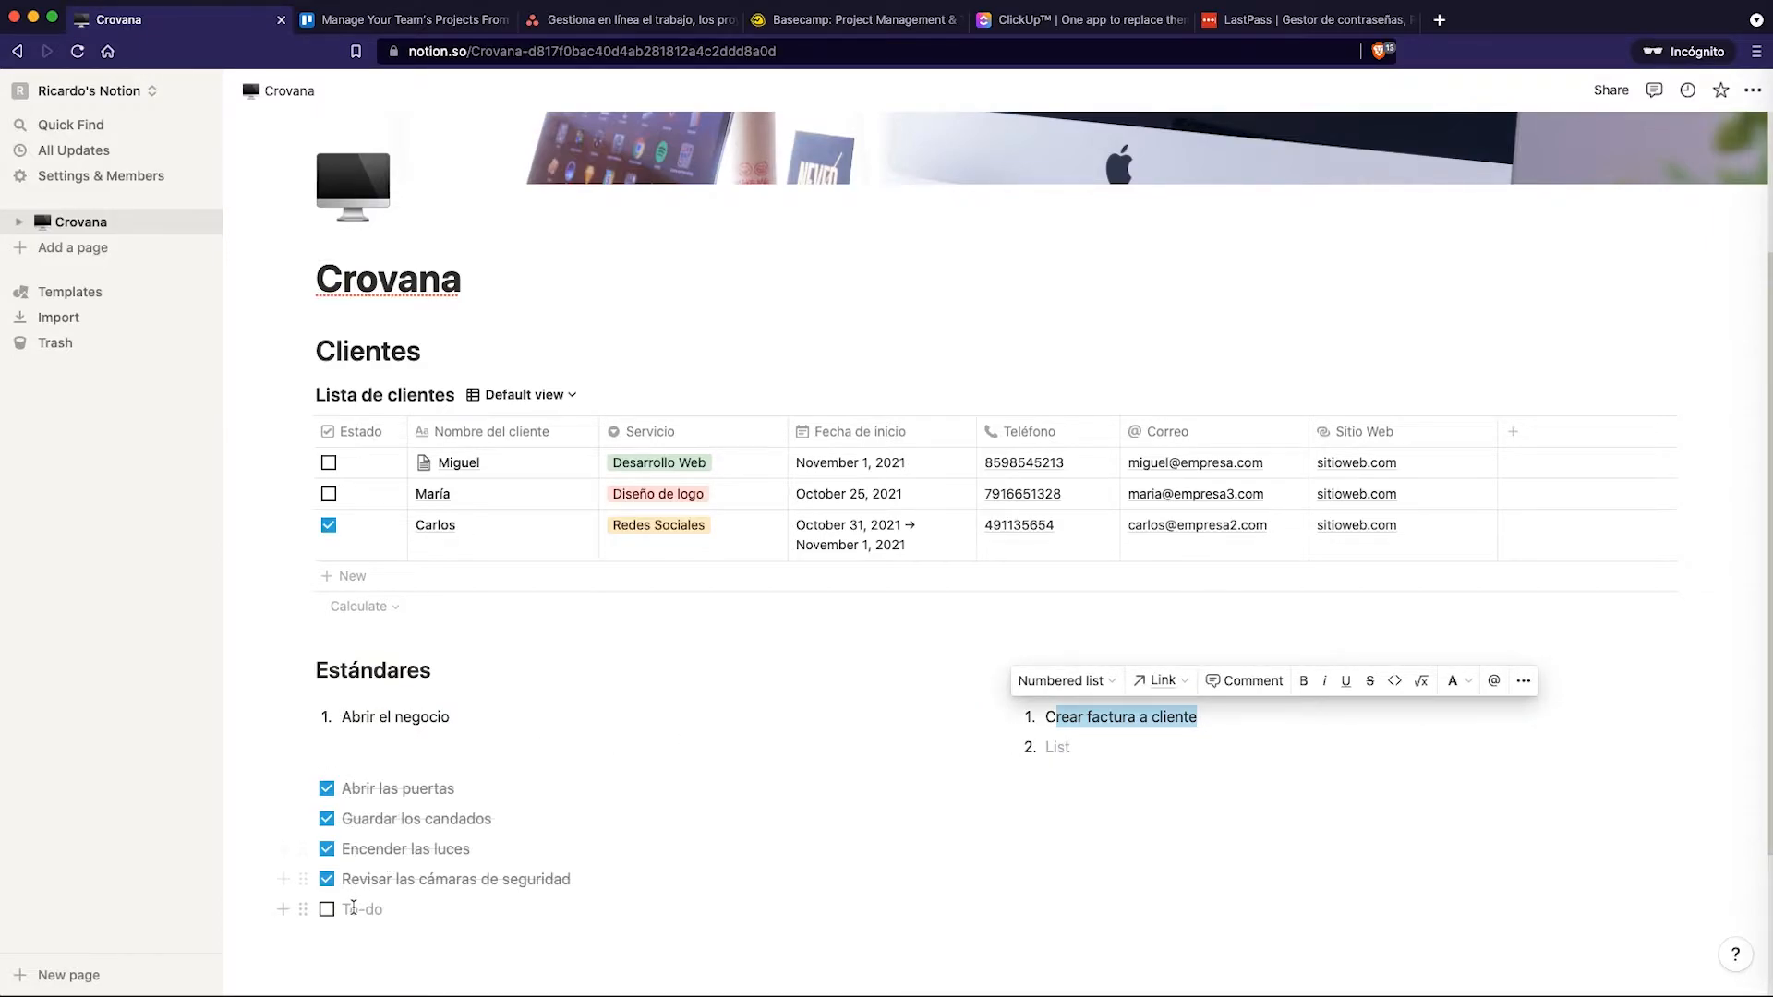
left_click_drag(287, 762, 1571, 914)
left_click_drag(245, 676, 1705, 853)
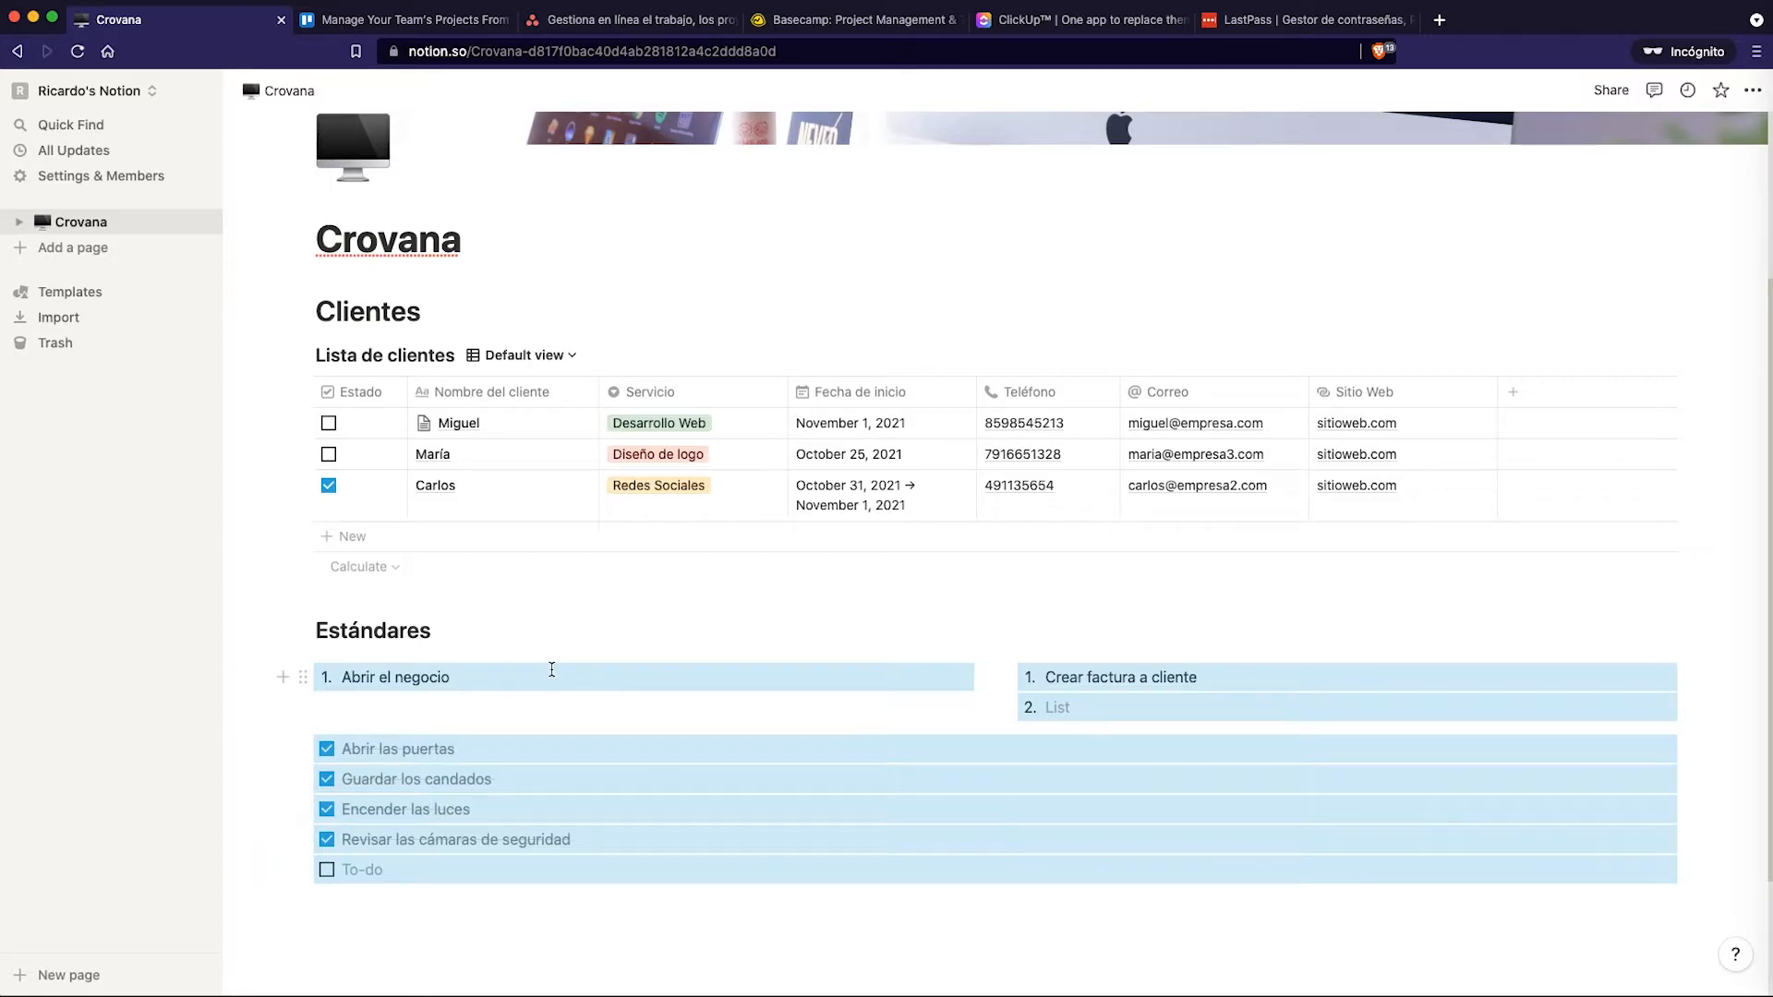
left_click(263, 709)
left_click_drag(264, 759, 542, 867)
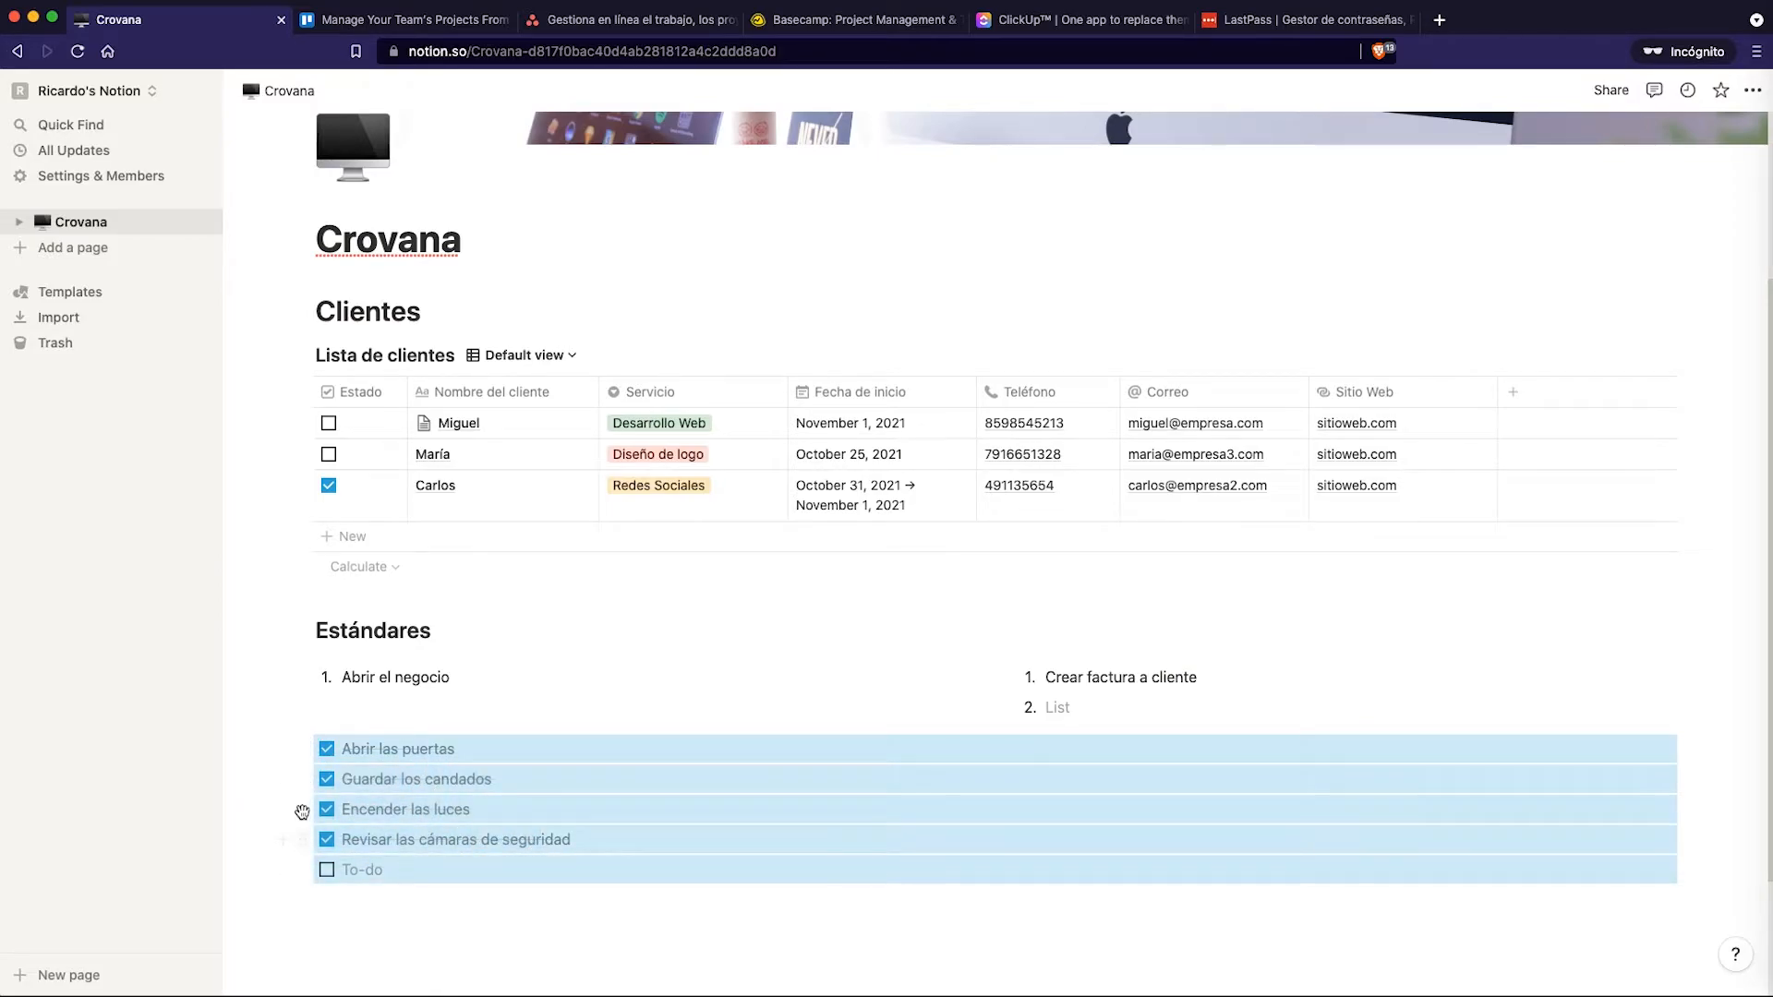
left_click_drag(301, 750, 402, 688)
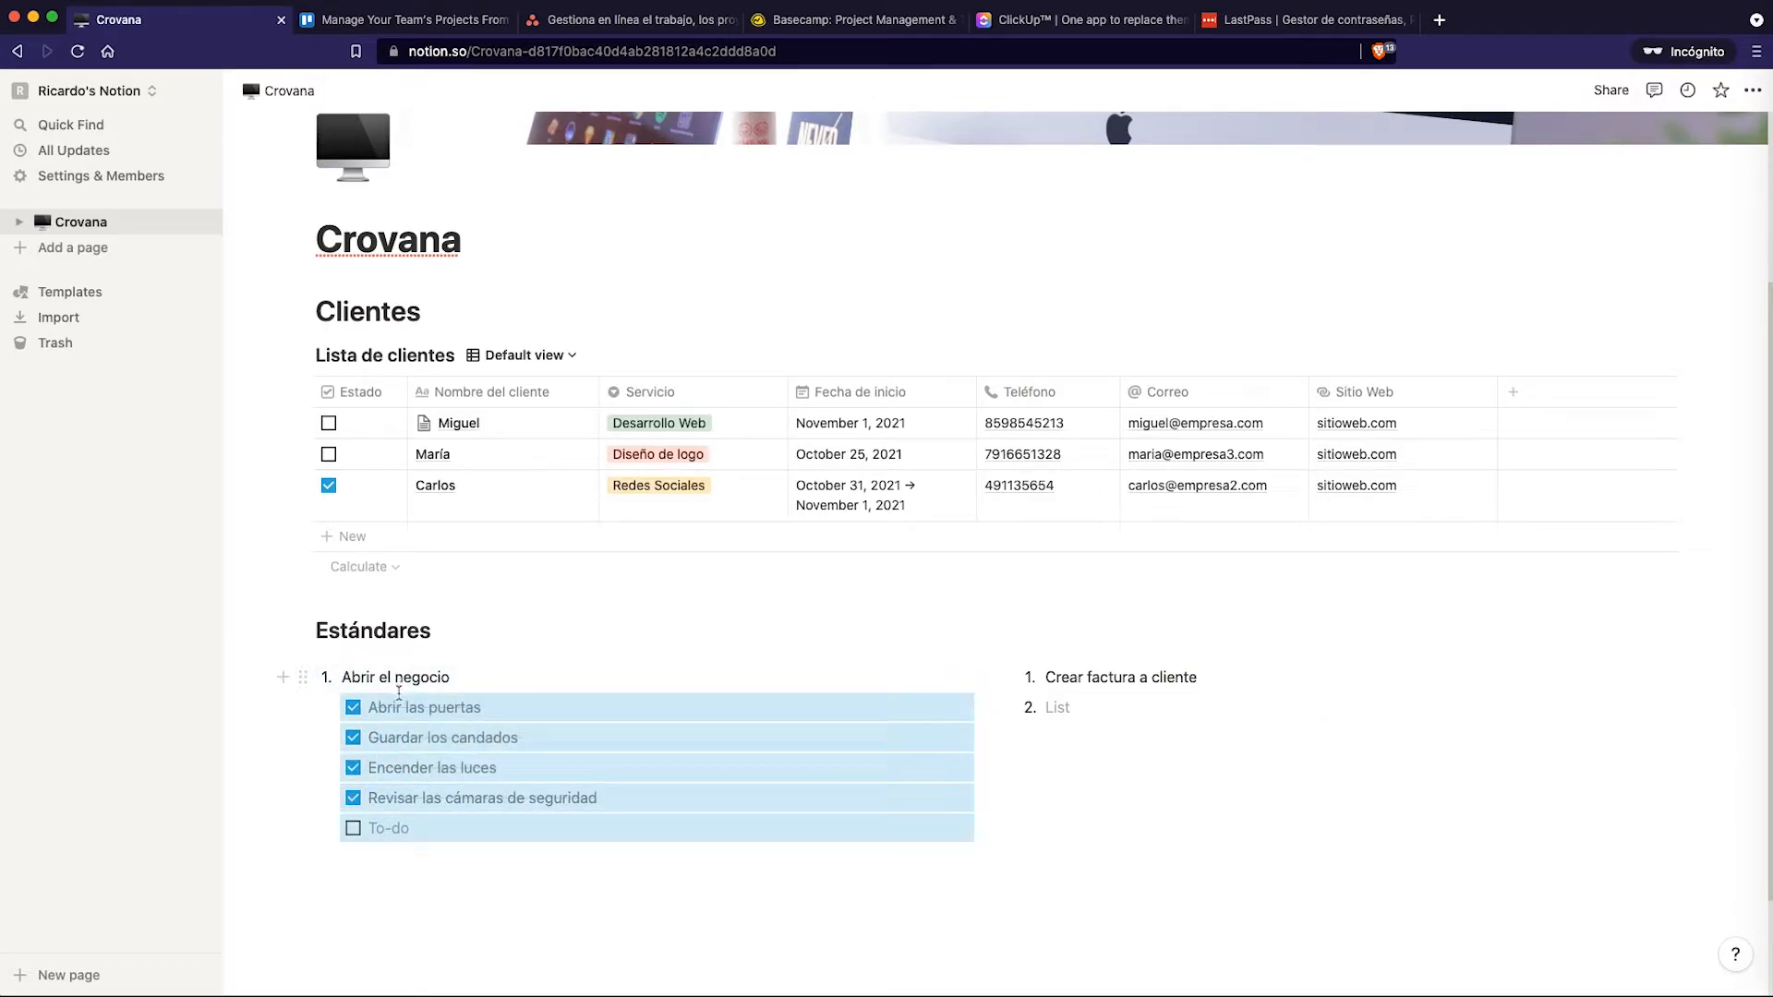
left_click_drag(250, 672, 1432, 835)
left_click(804, 833)
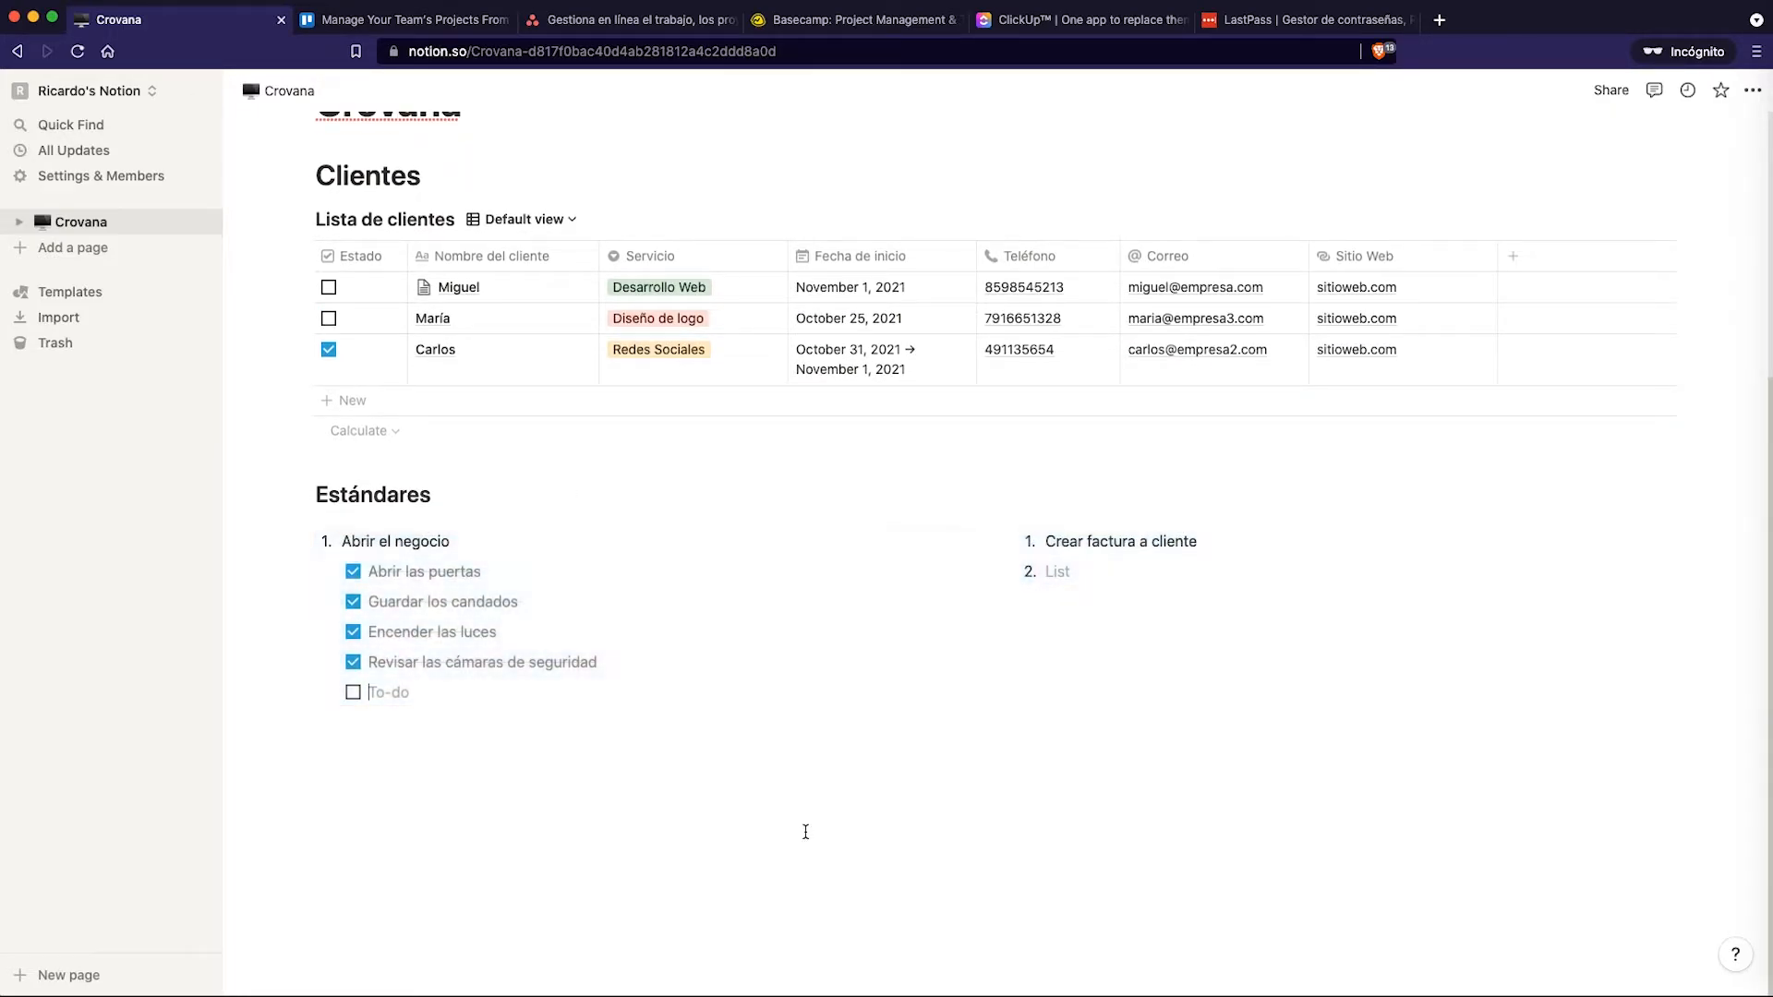
left_click(1050, 570)
left_click(1007, 572)
- Add to-dos 'Solicitar datos del cliente' and 'Corroborar el monto del pago' in the right column
mouse_move(863, 508)
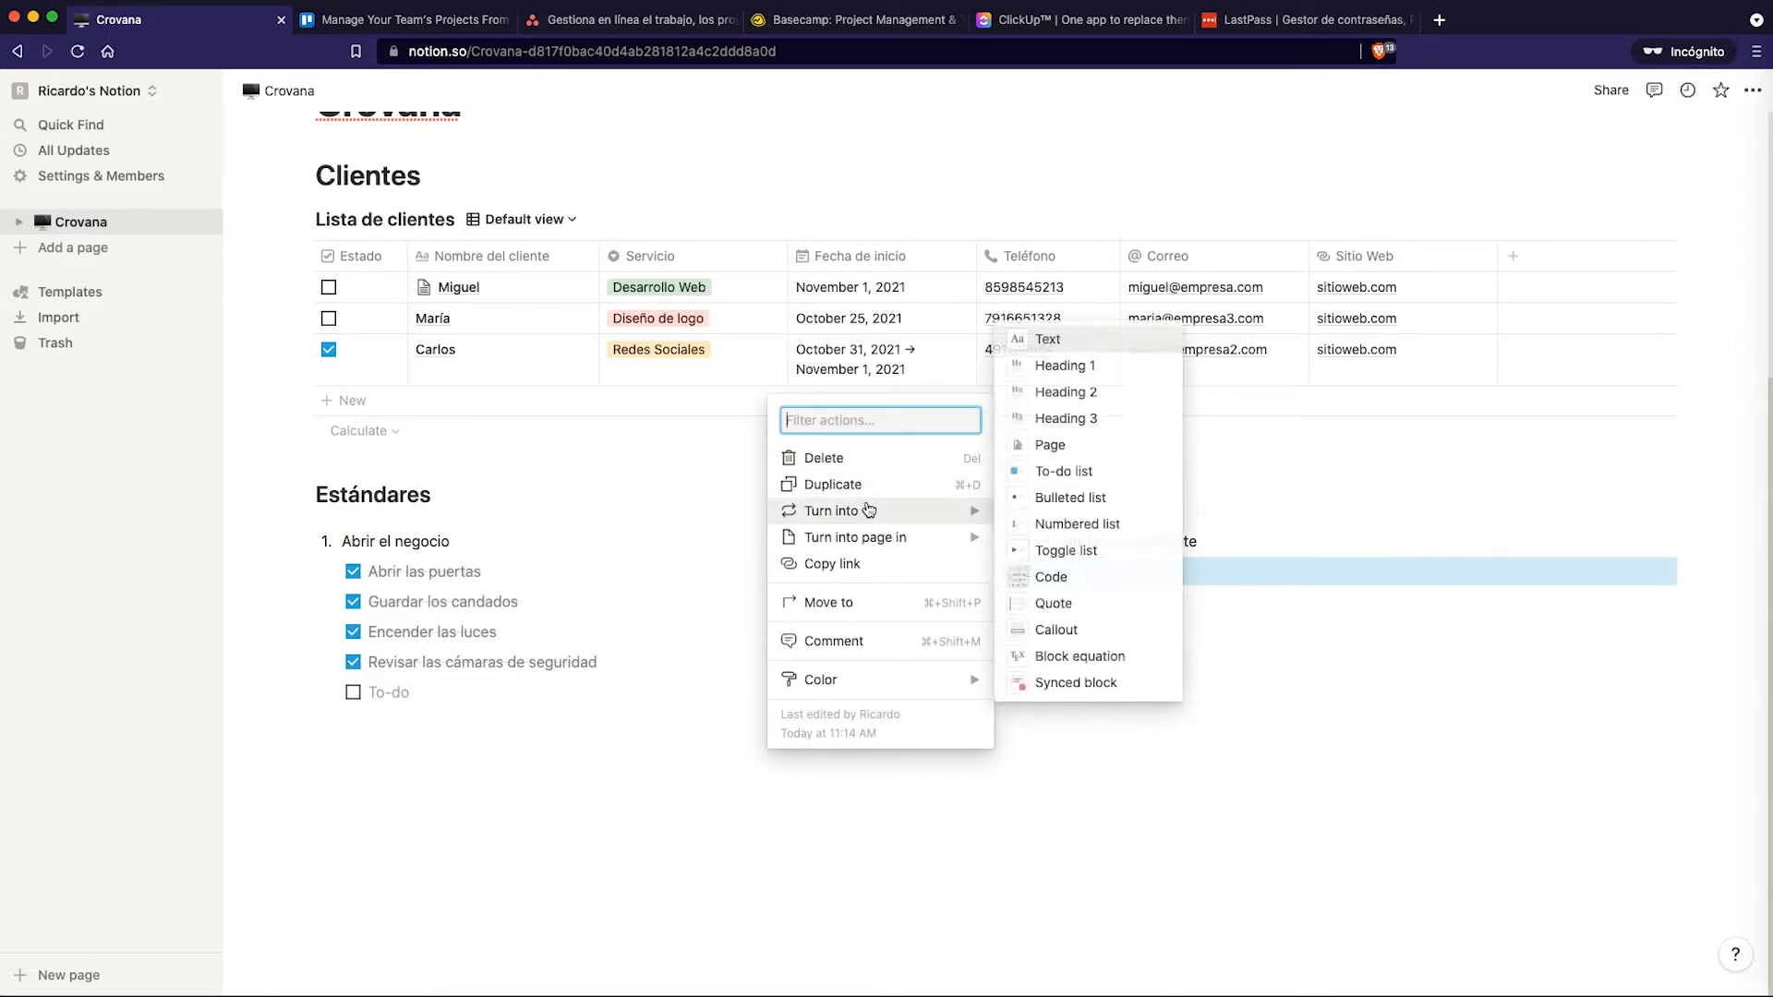
left_click(1097, 473)
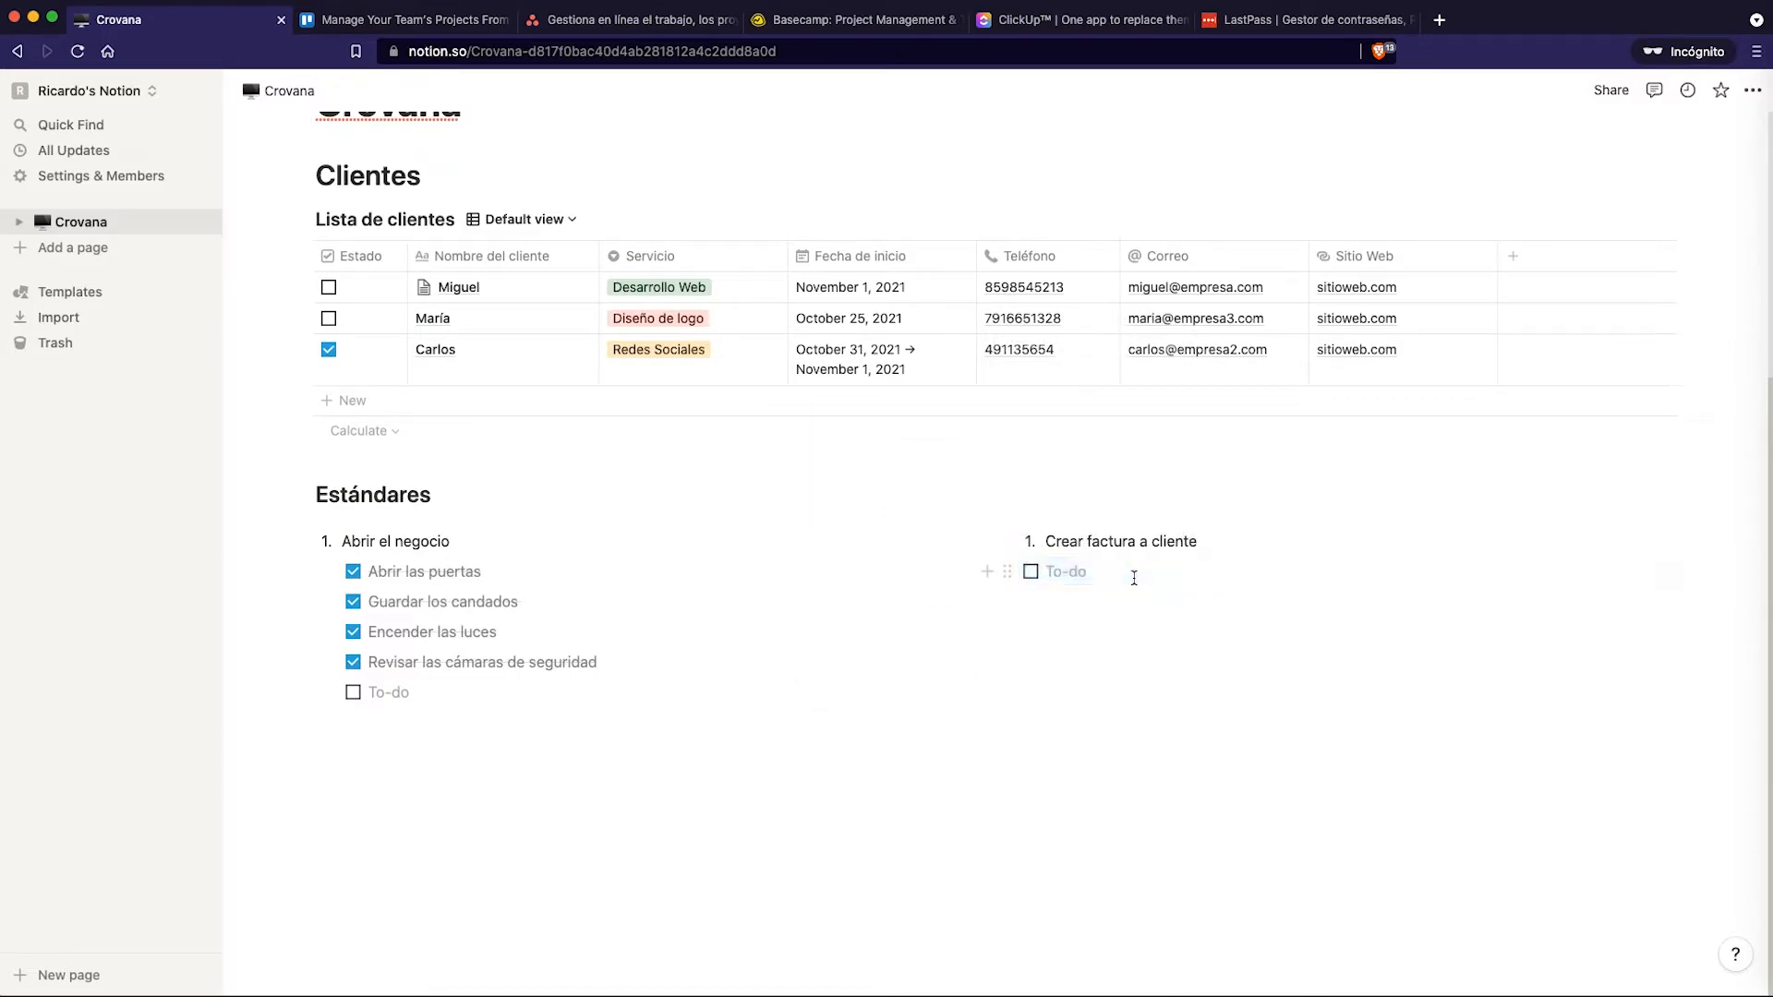
type("Solicitar datos del cliente")
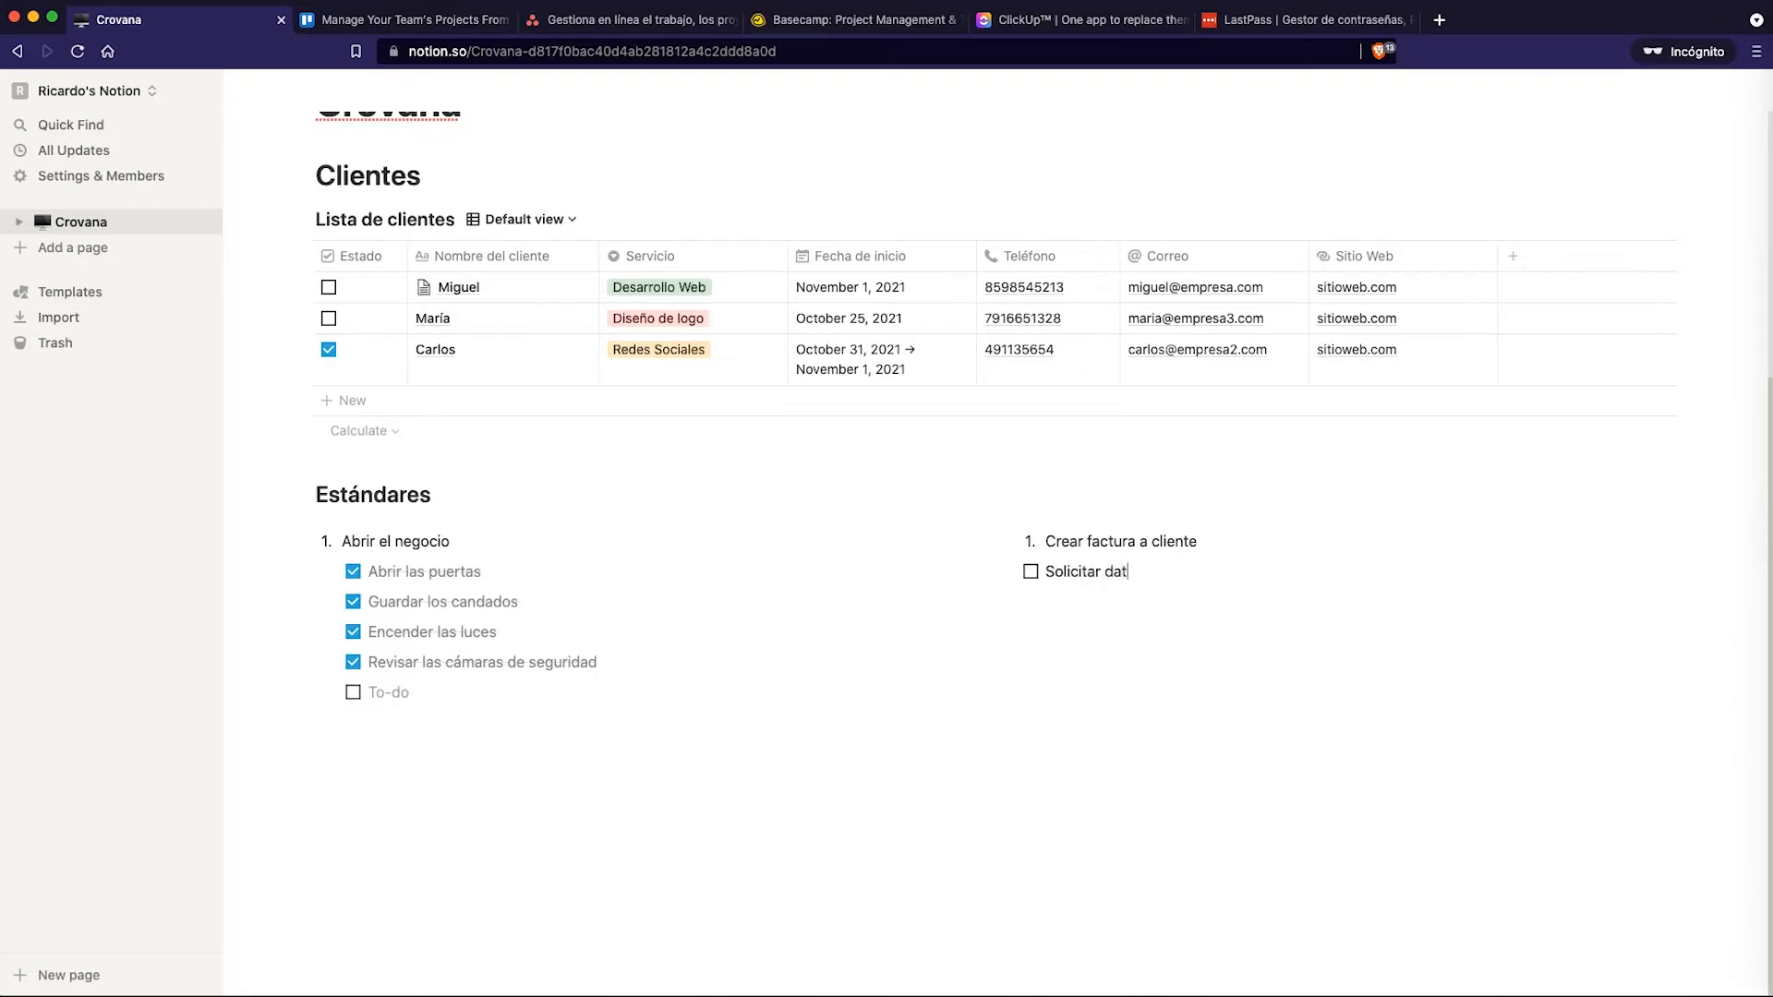
key("Return")
type("Corrobor")
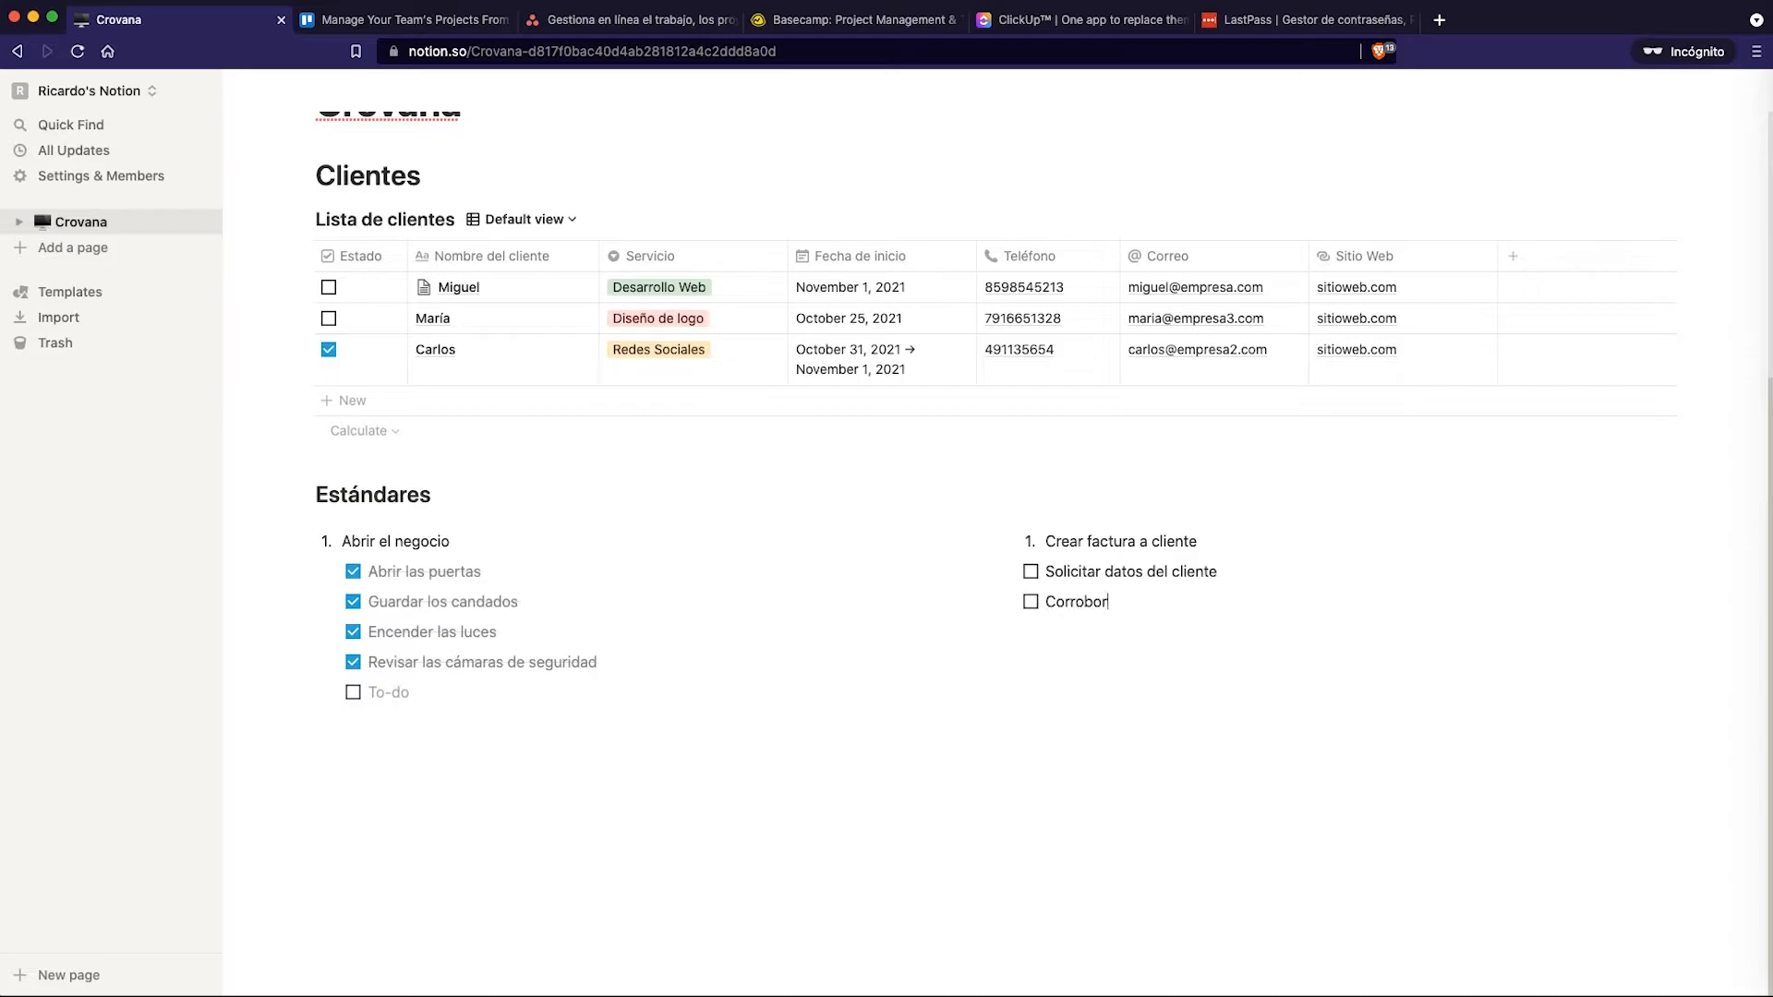
type("ar el monto del pago")
key("Return")
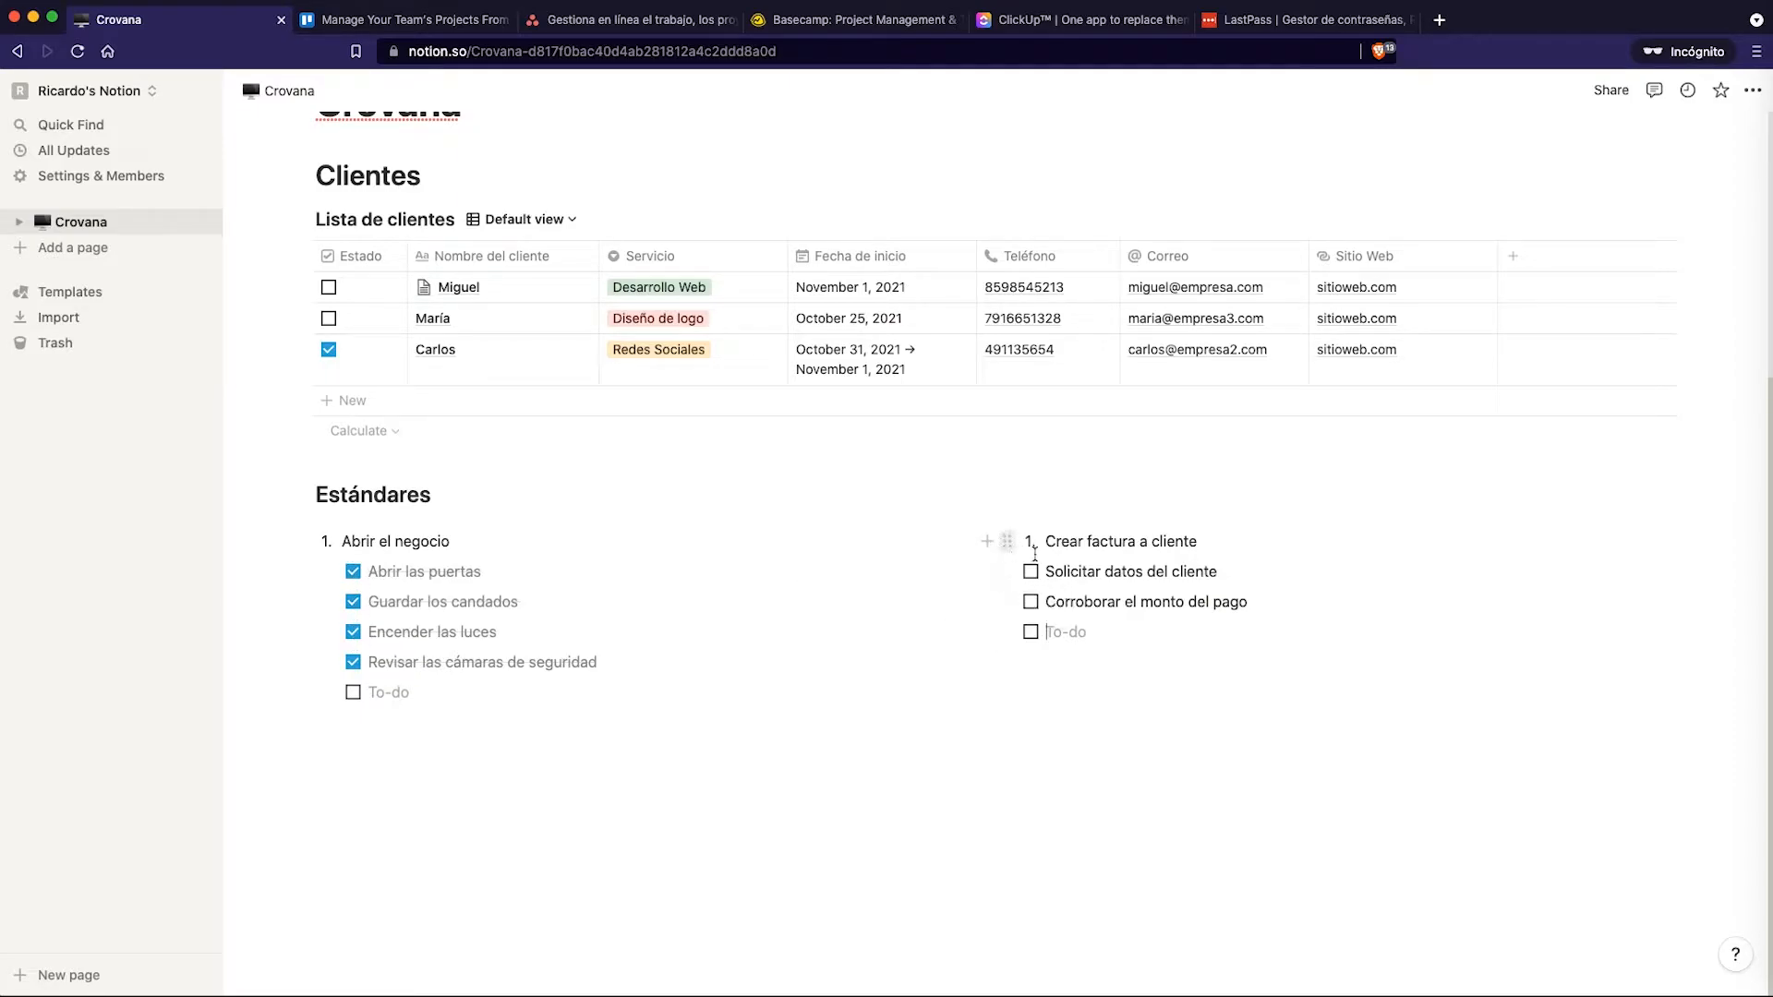
- Nest both to-dos under 'Crear factura a cliente' and delete the empty to-do line
left_click_drag(1180, 601, 1163, 538)
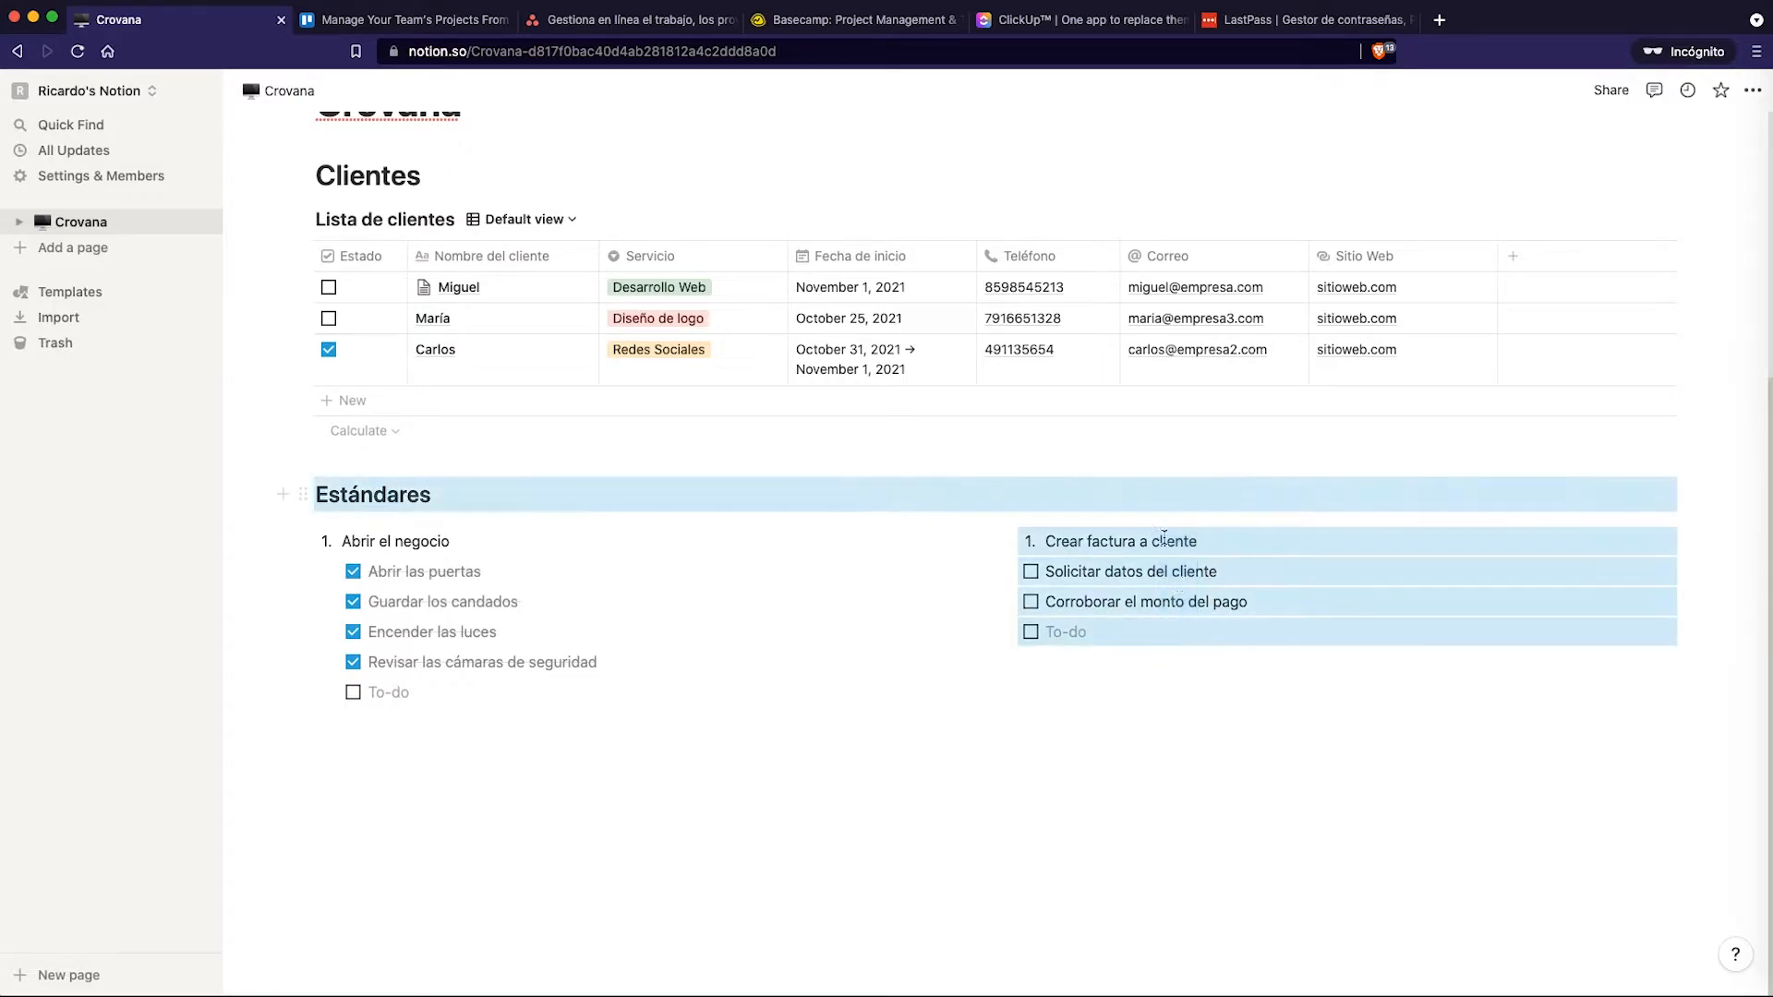
left_click(1103, 693)
left_click_drag(1006, 571, 1127, 554)
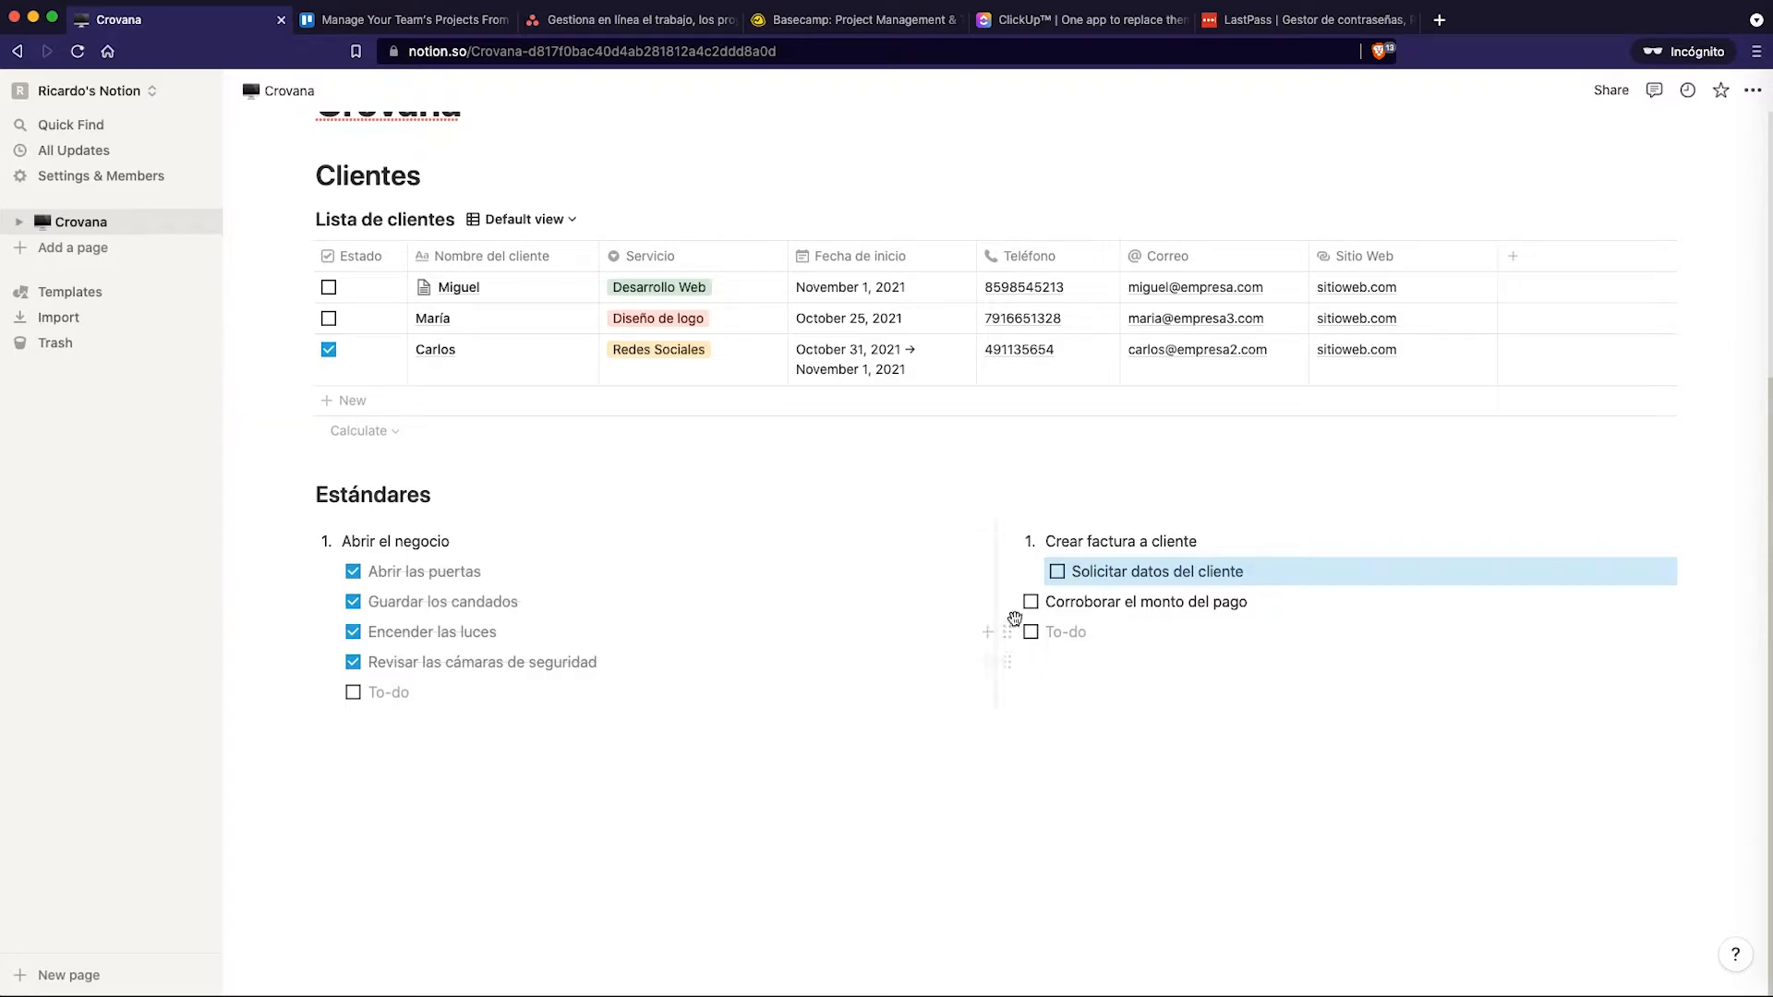
left_click_drag(1006, 602, 1111, 587)
left_click_drag(1108, 591, 1035, 611)
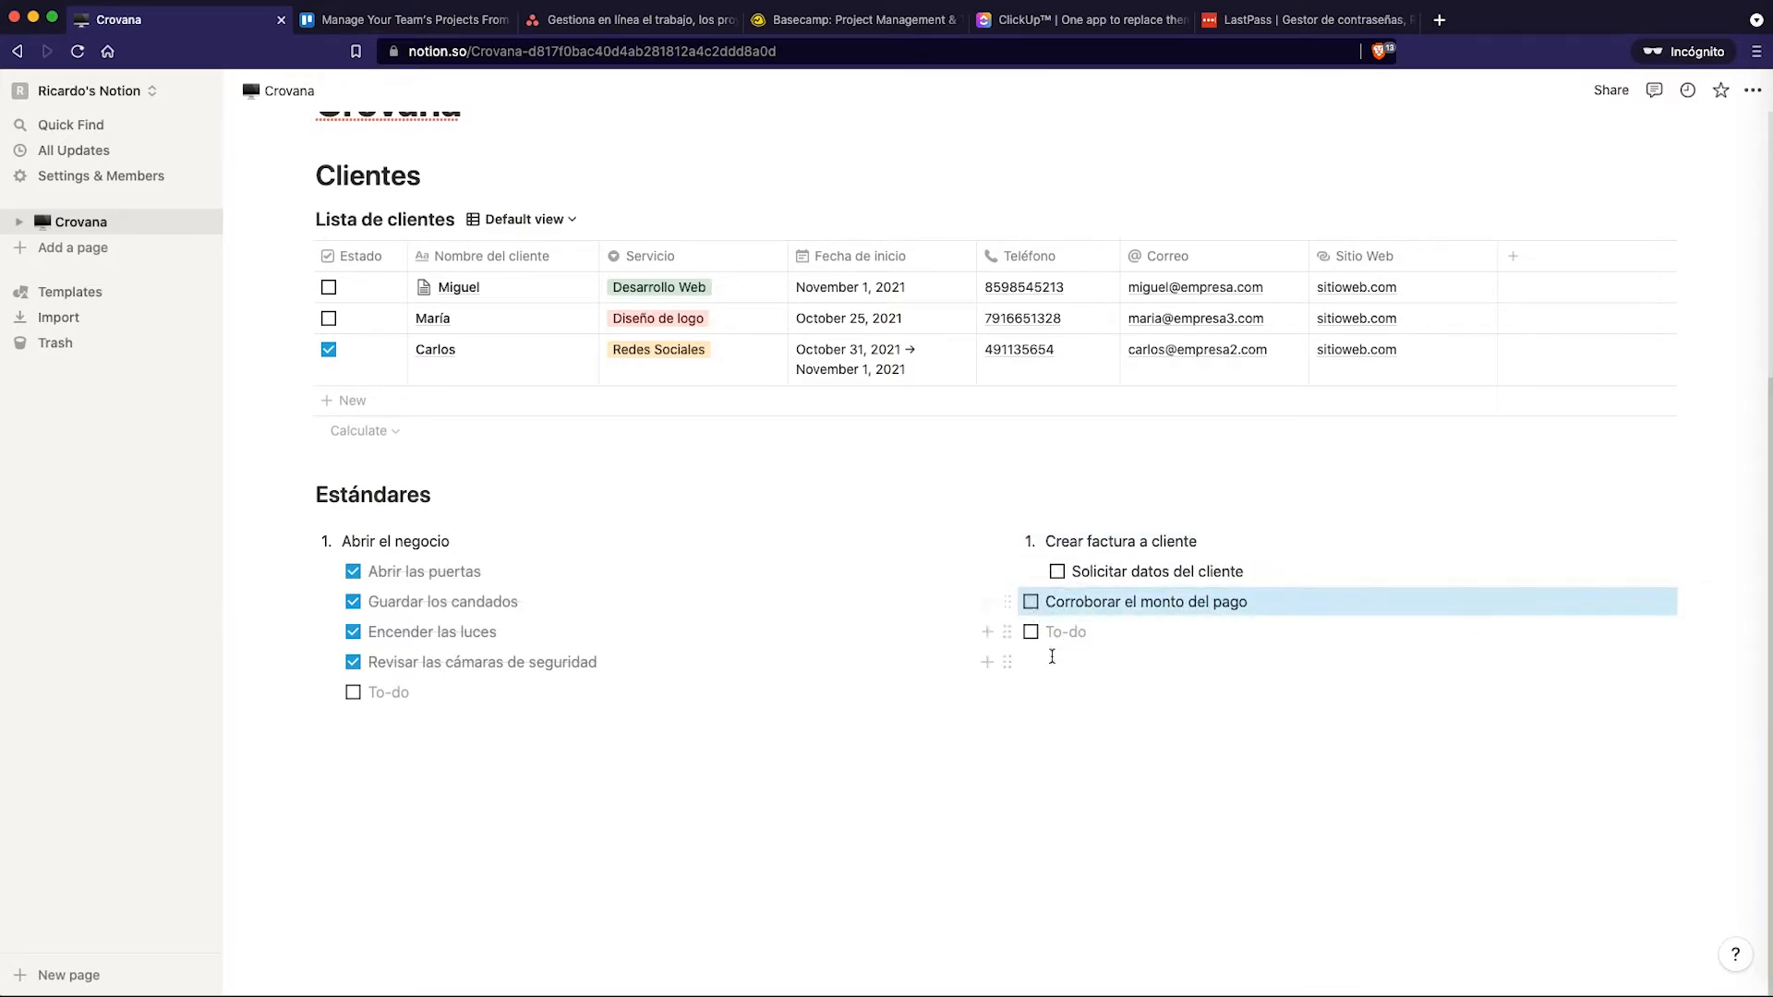
left_click(1007, 633)
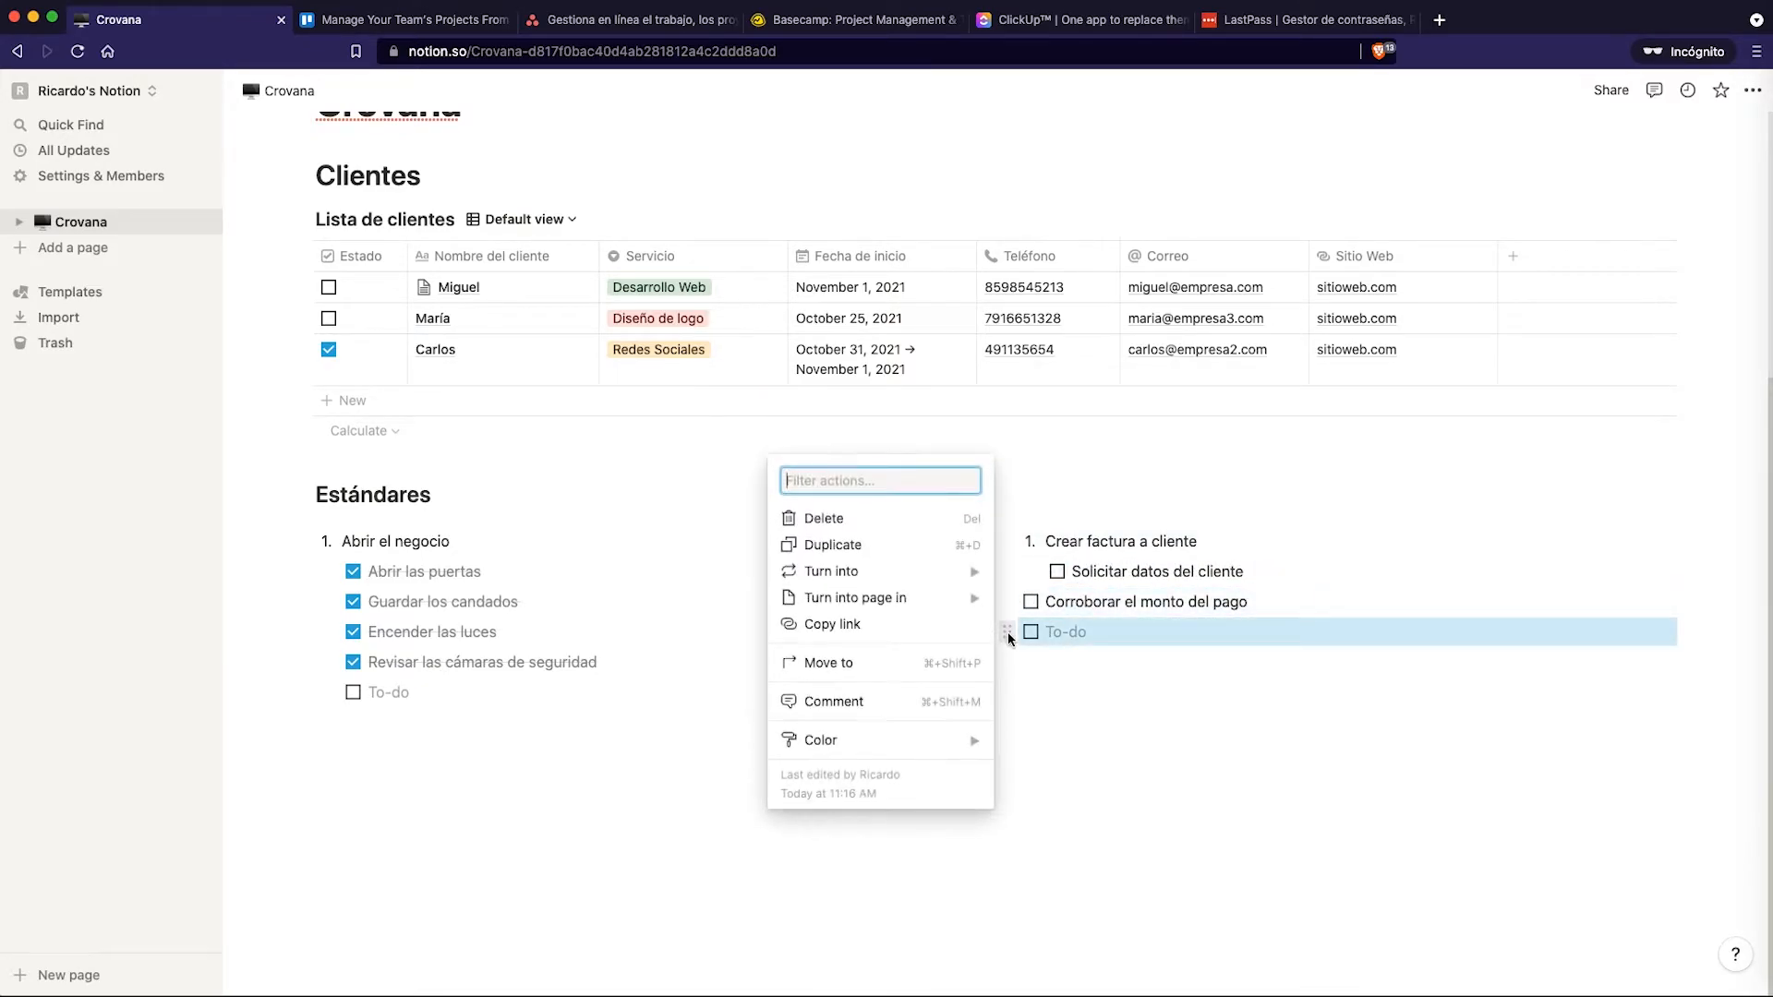
left_click(878, 518)
left_click_drag(1007, 602, 1044, 577)
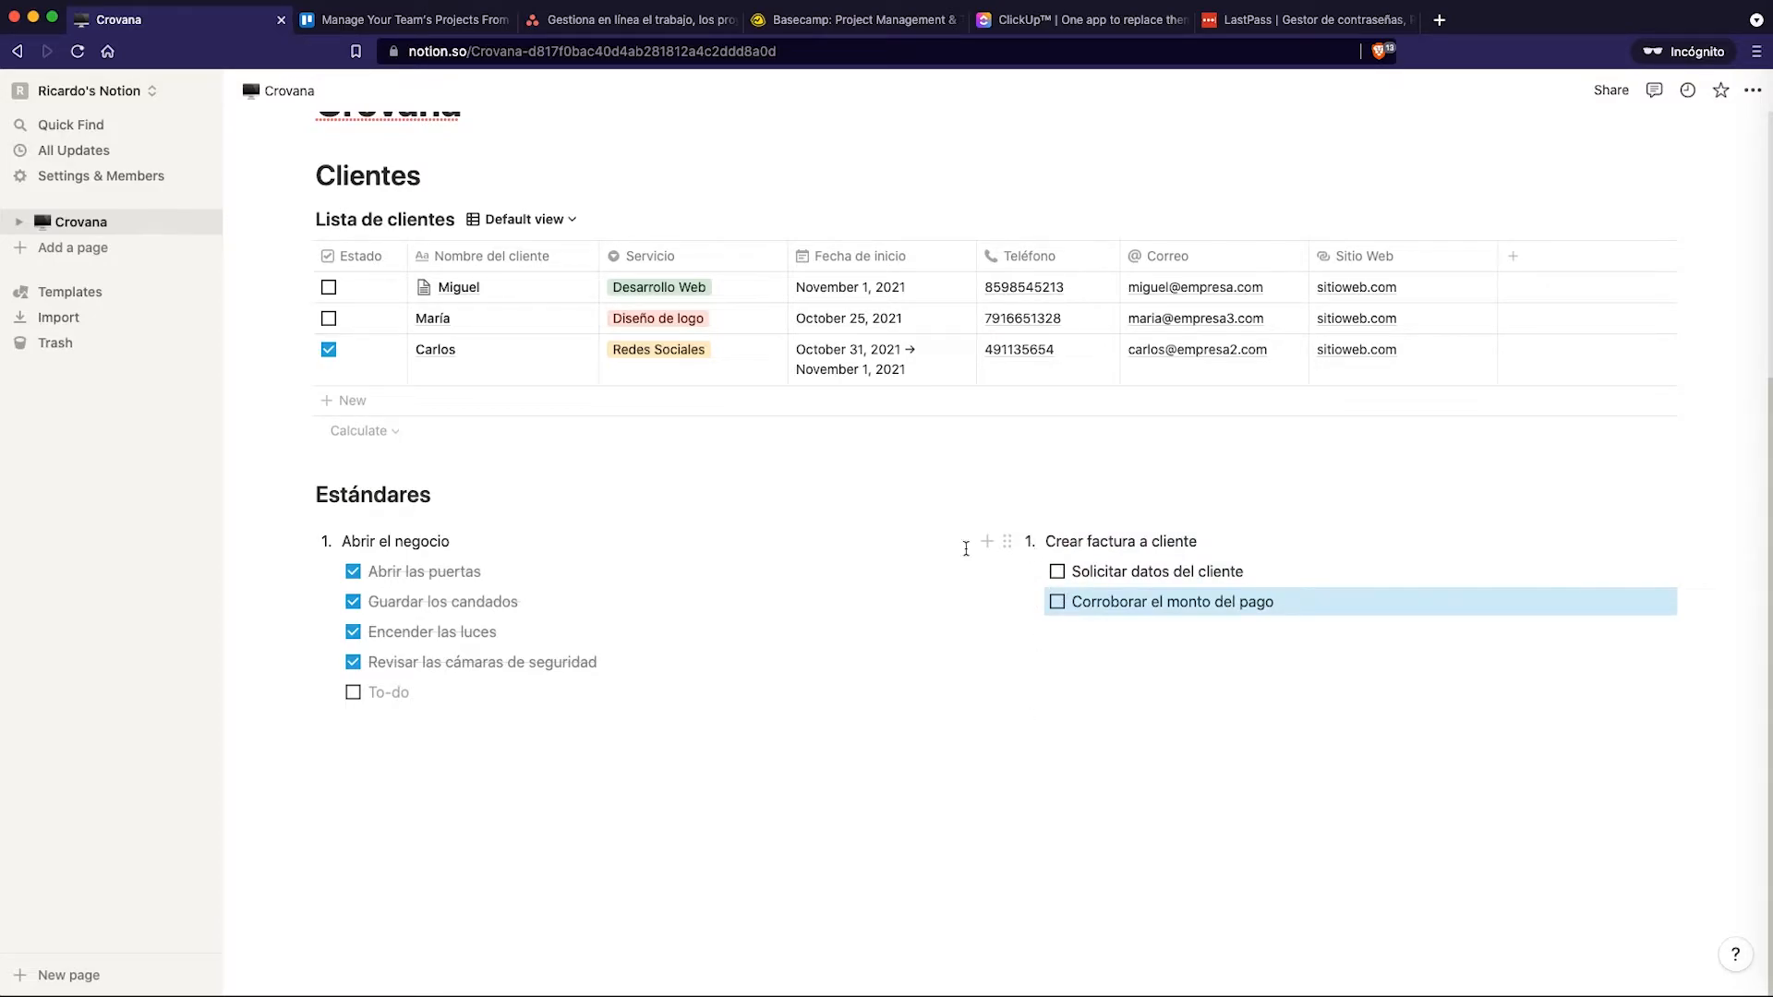
left_click_drag(1038, 551, 1038, 539)
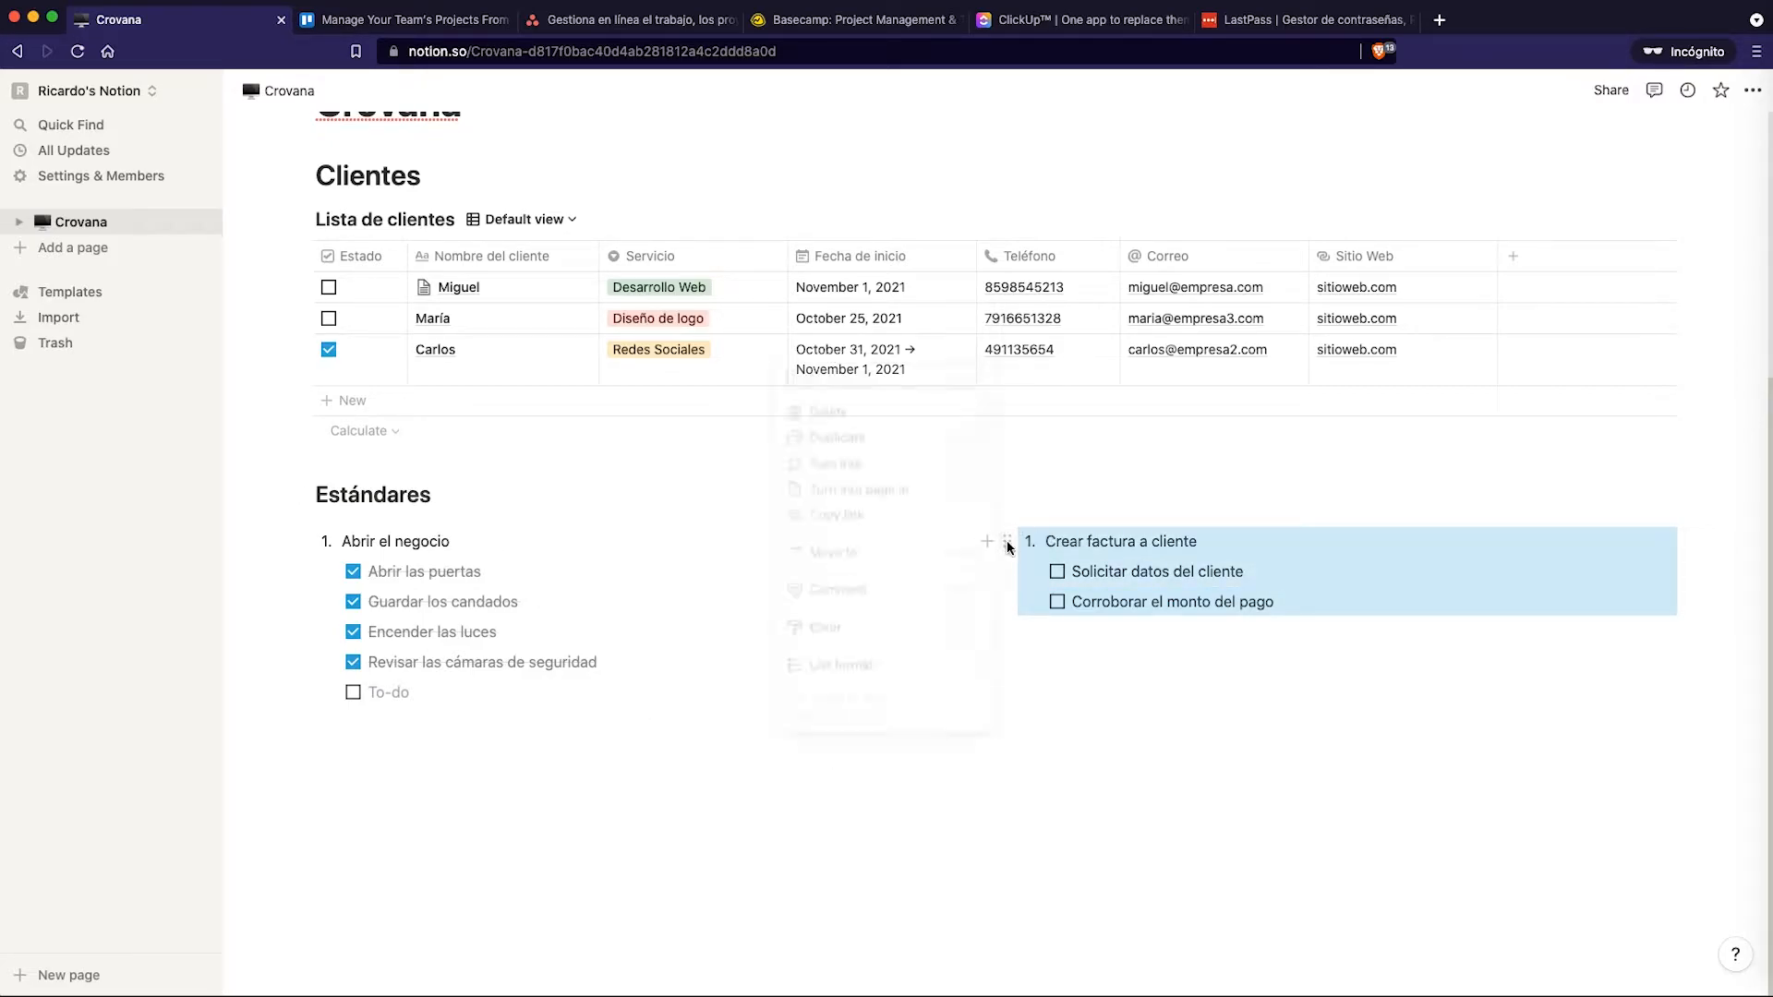
- Turn the Crear factura a cliente and Abrir el negocio blocks into bulleted list items
left_click(1006, 541)
mouse_move(865, 458)
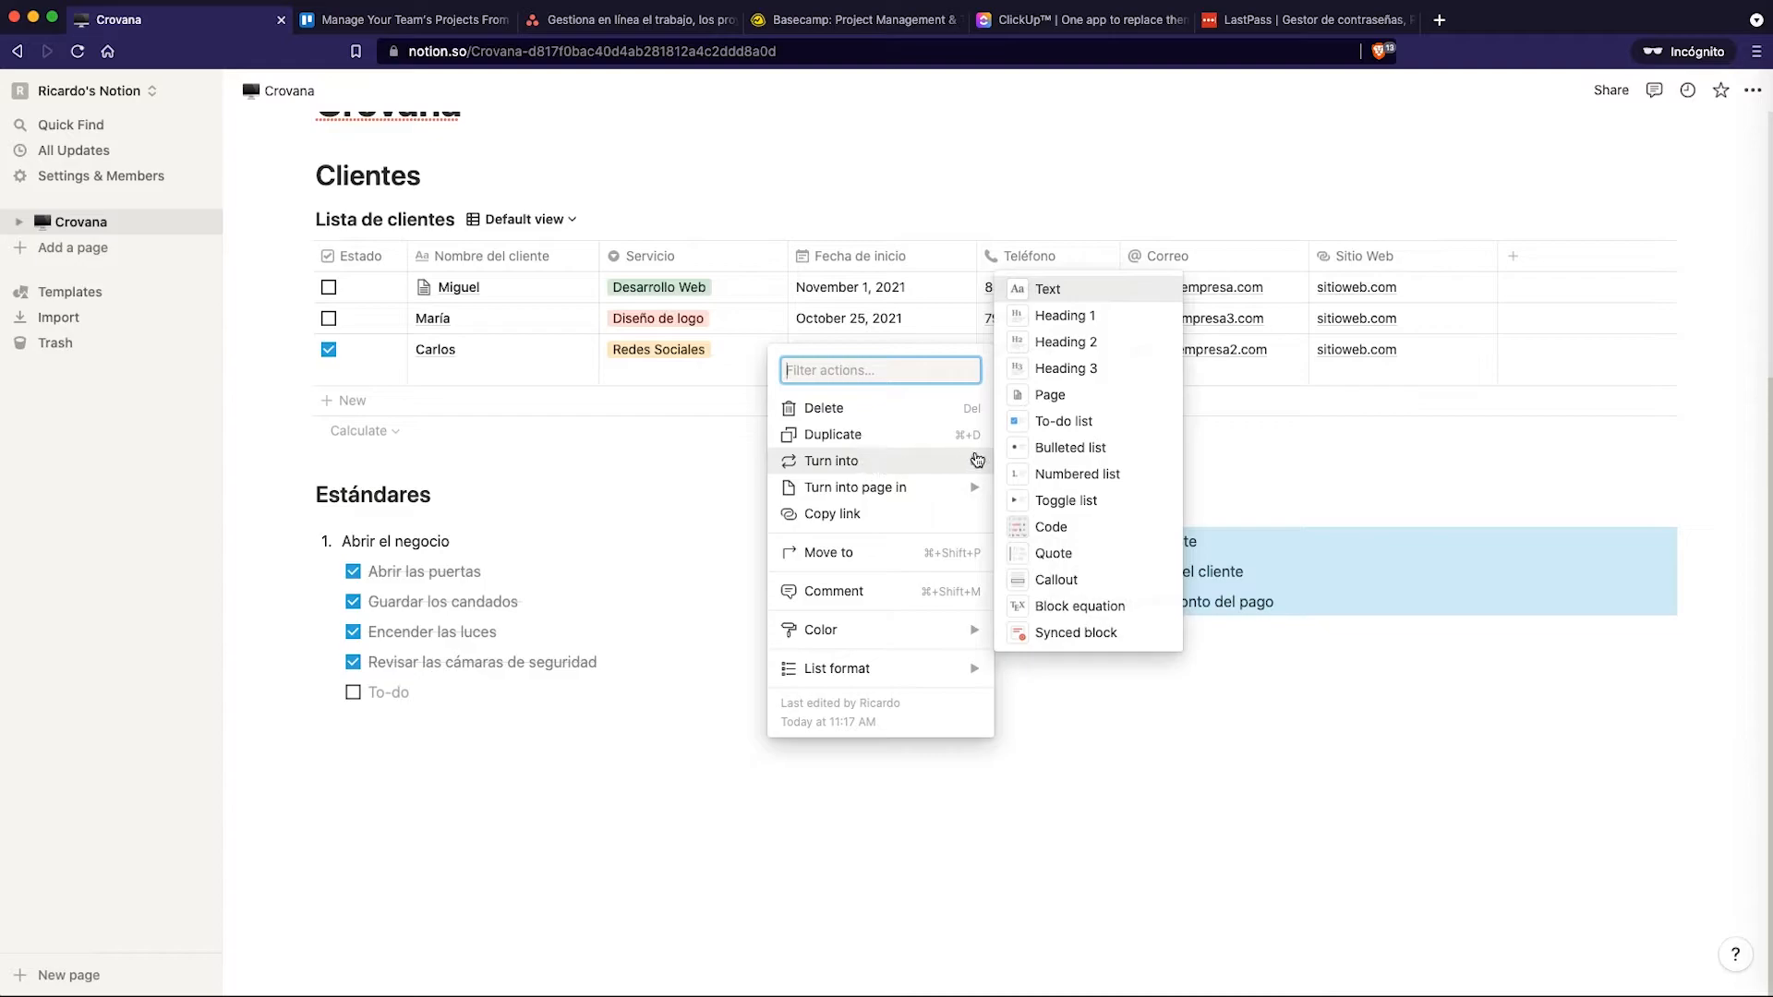
left_click(1081, 451)
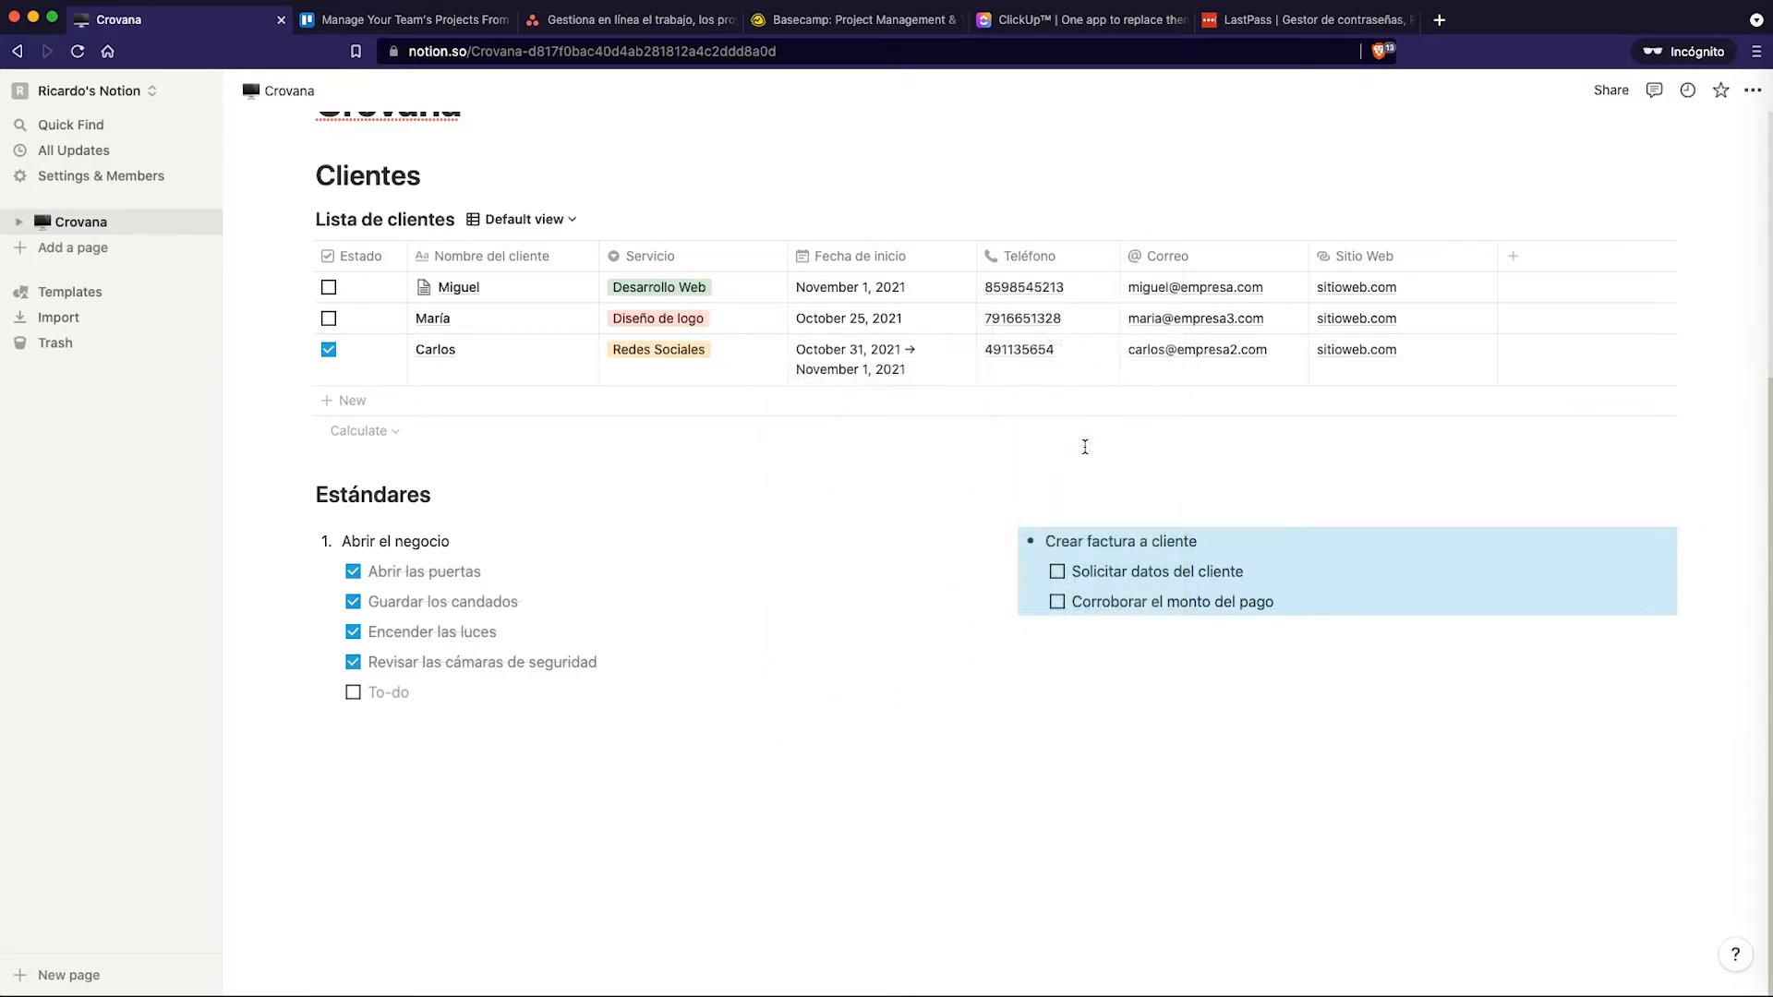
left_click(292, 539)
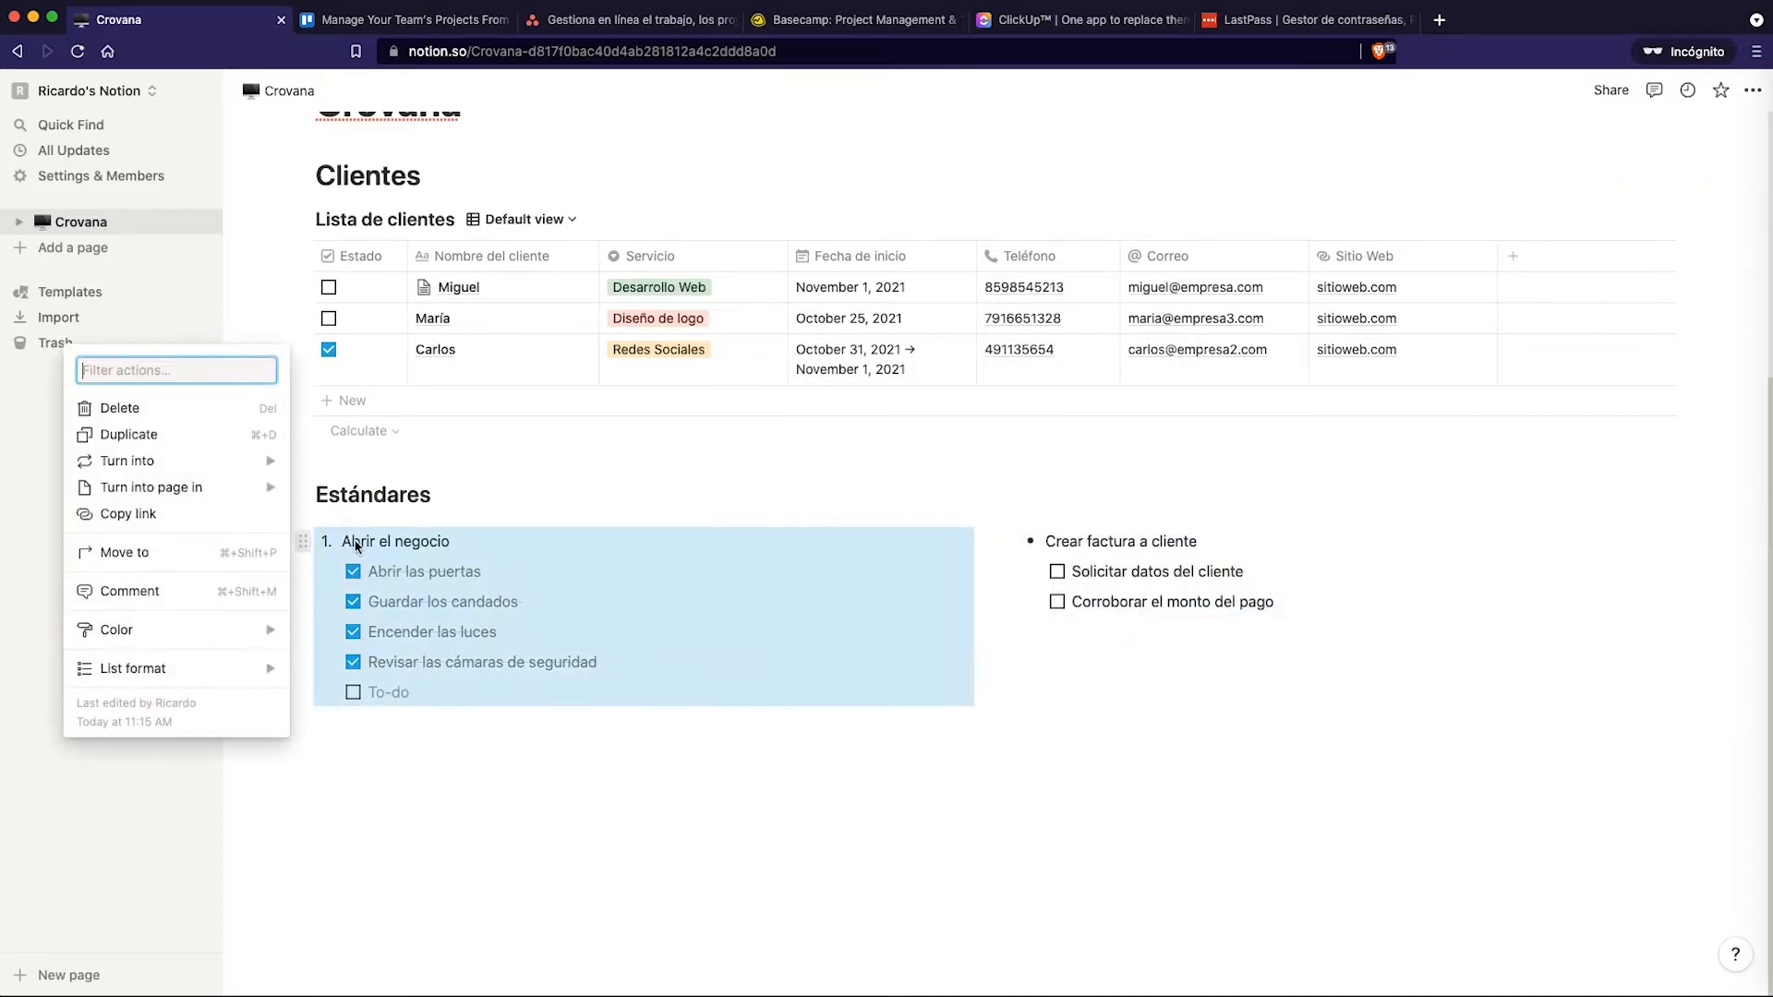
mouse_move(174, 469)
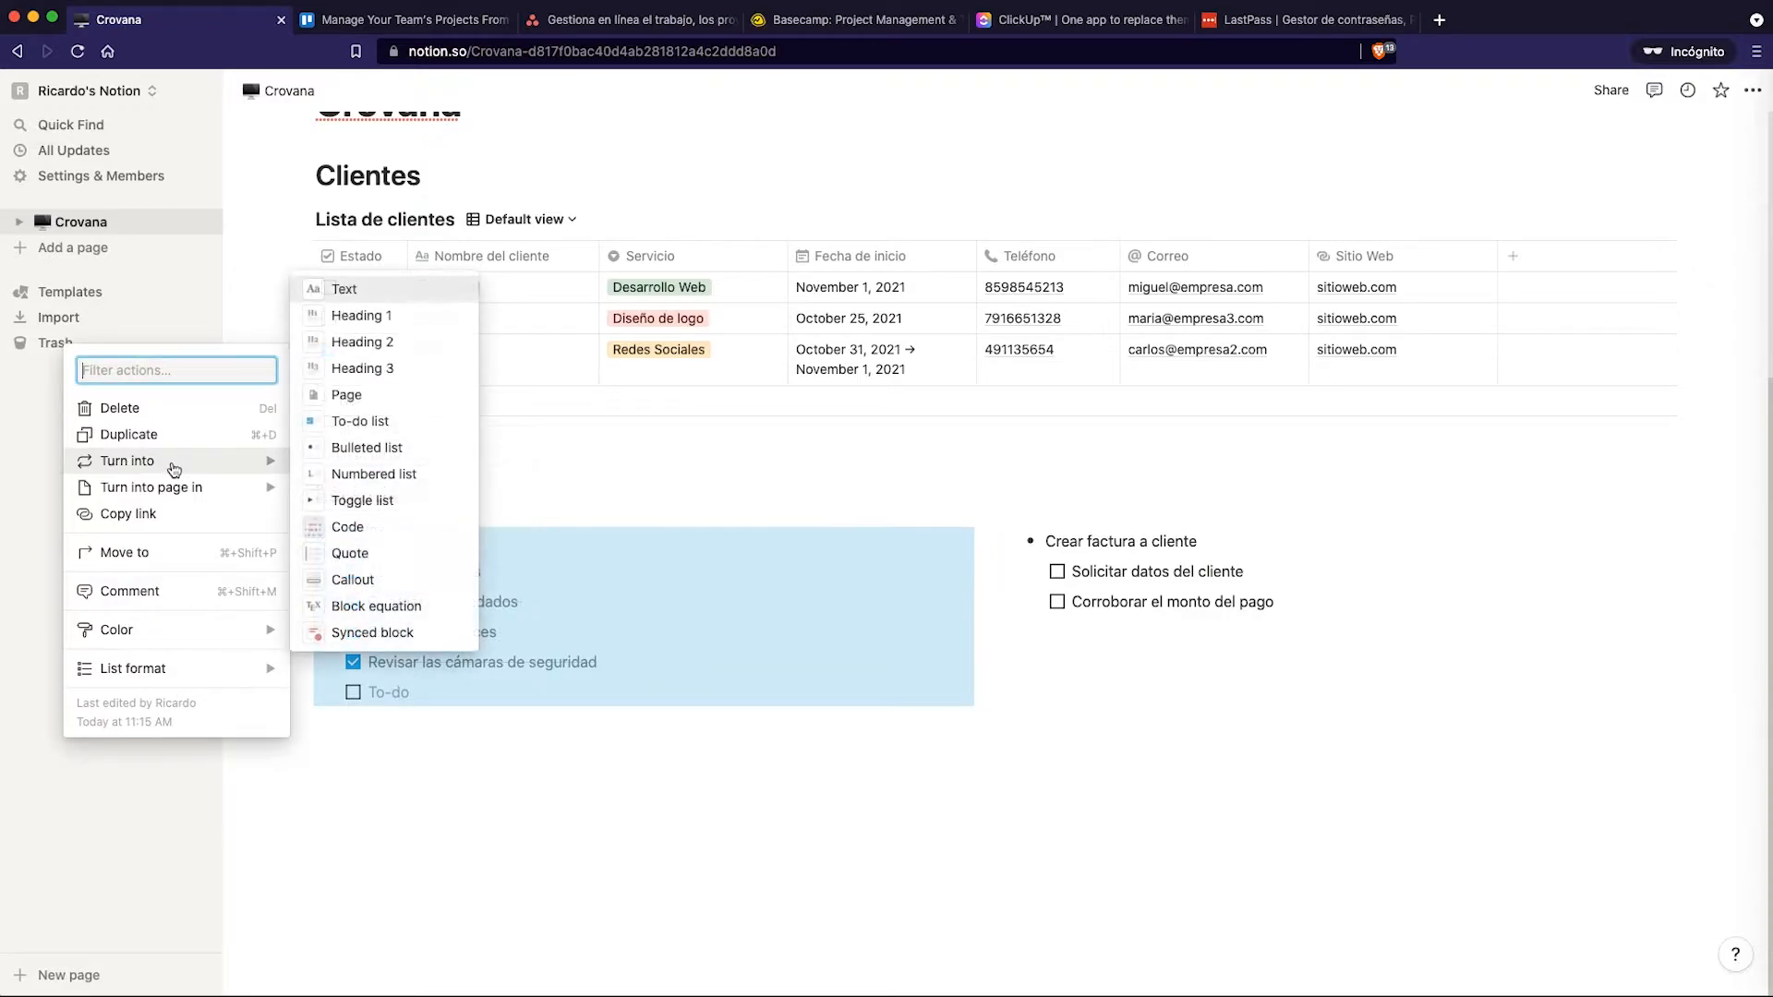
left_click(355, 447)
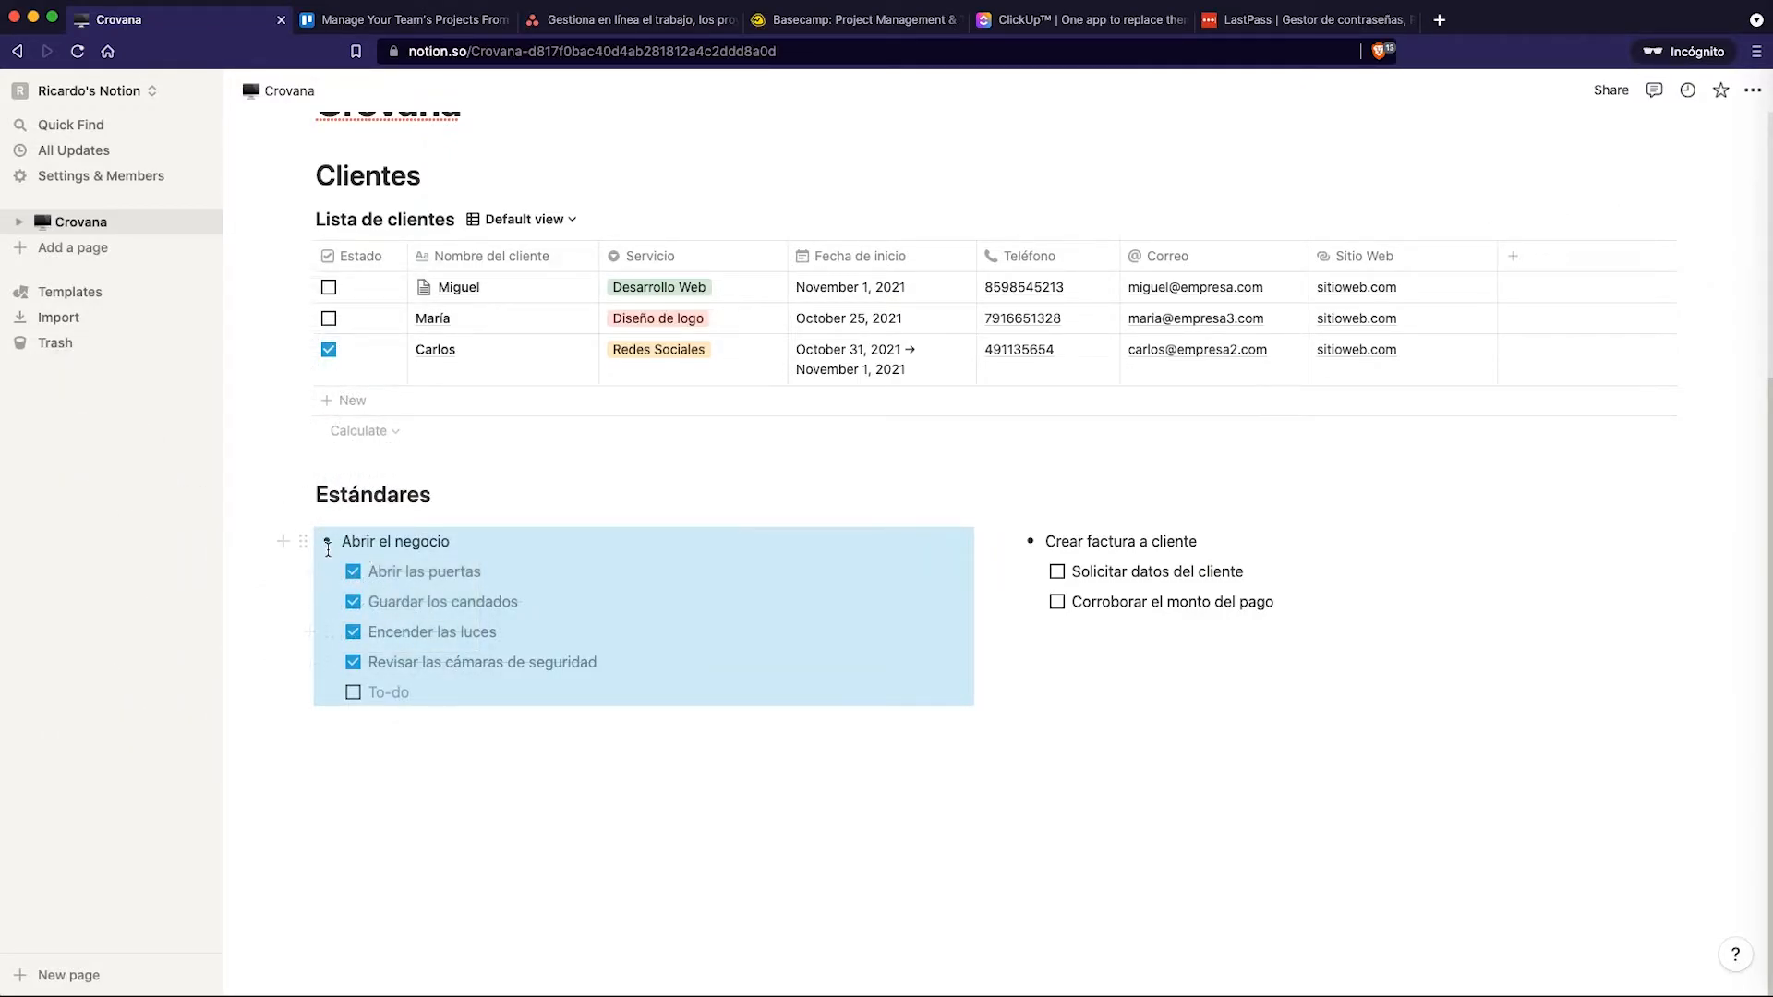
- Delete the empty to-do under the checklist and start an unindented line below
left_click(530, 750)
left_click(373, 698)
key("BackSpace")
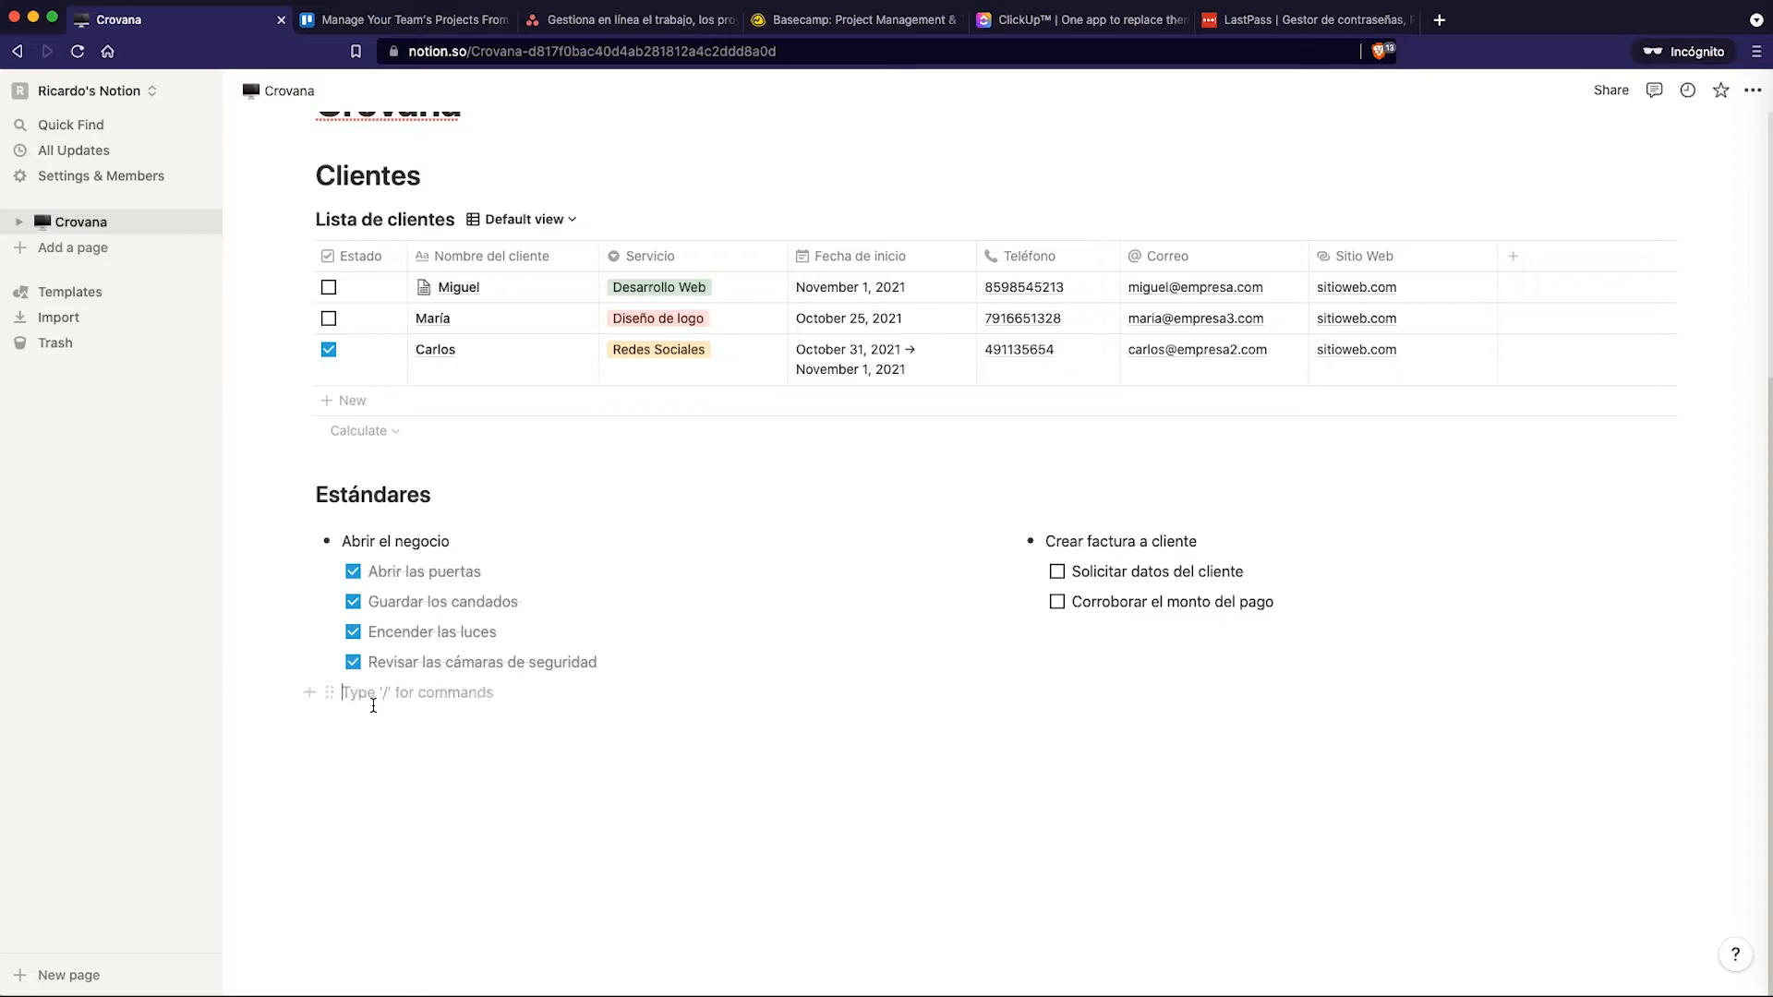
key("BackSpace")
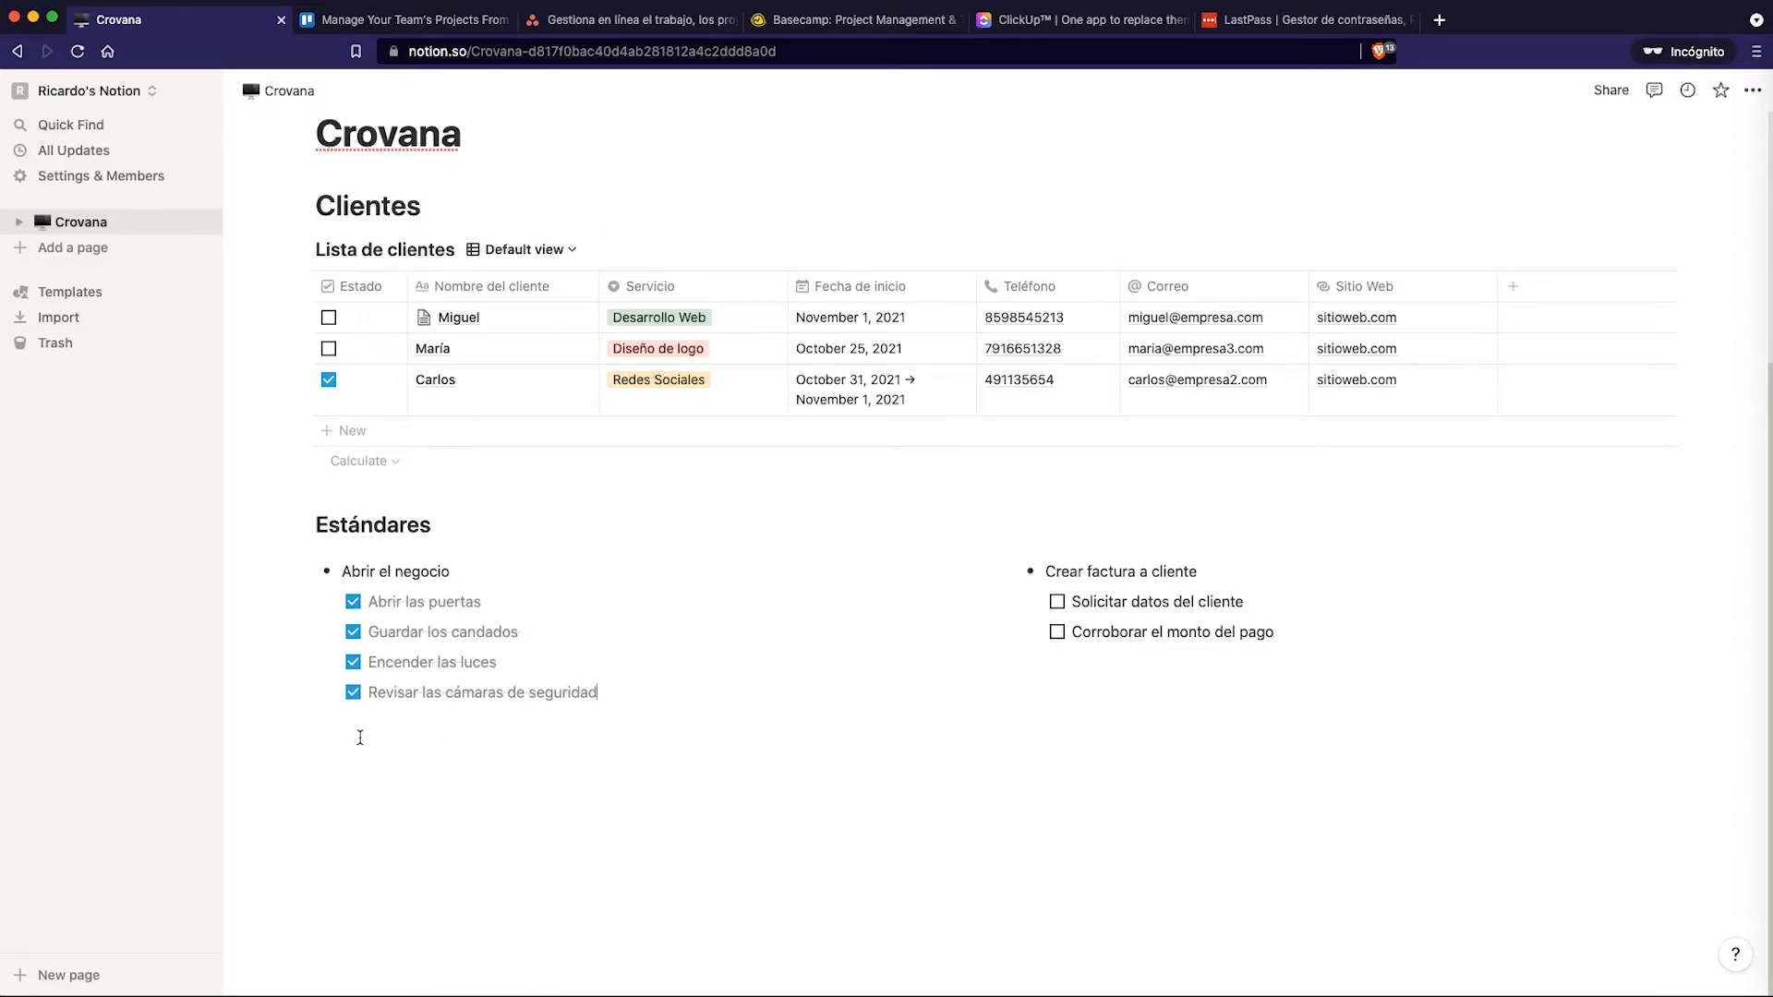
key("Return")
key("Return")
key("Return")
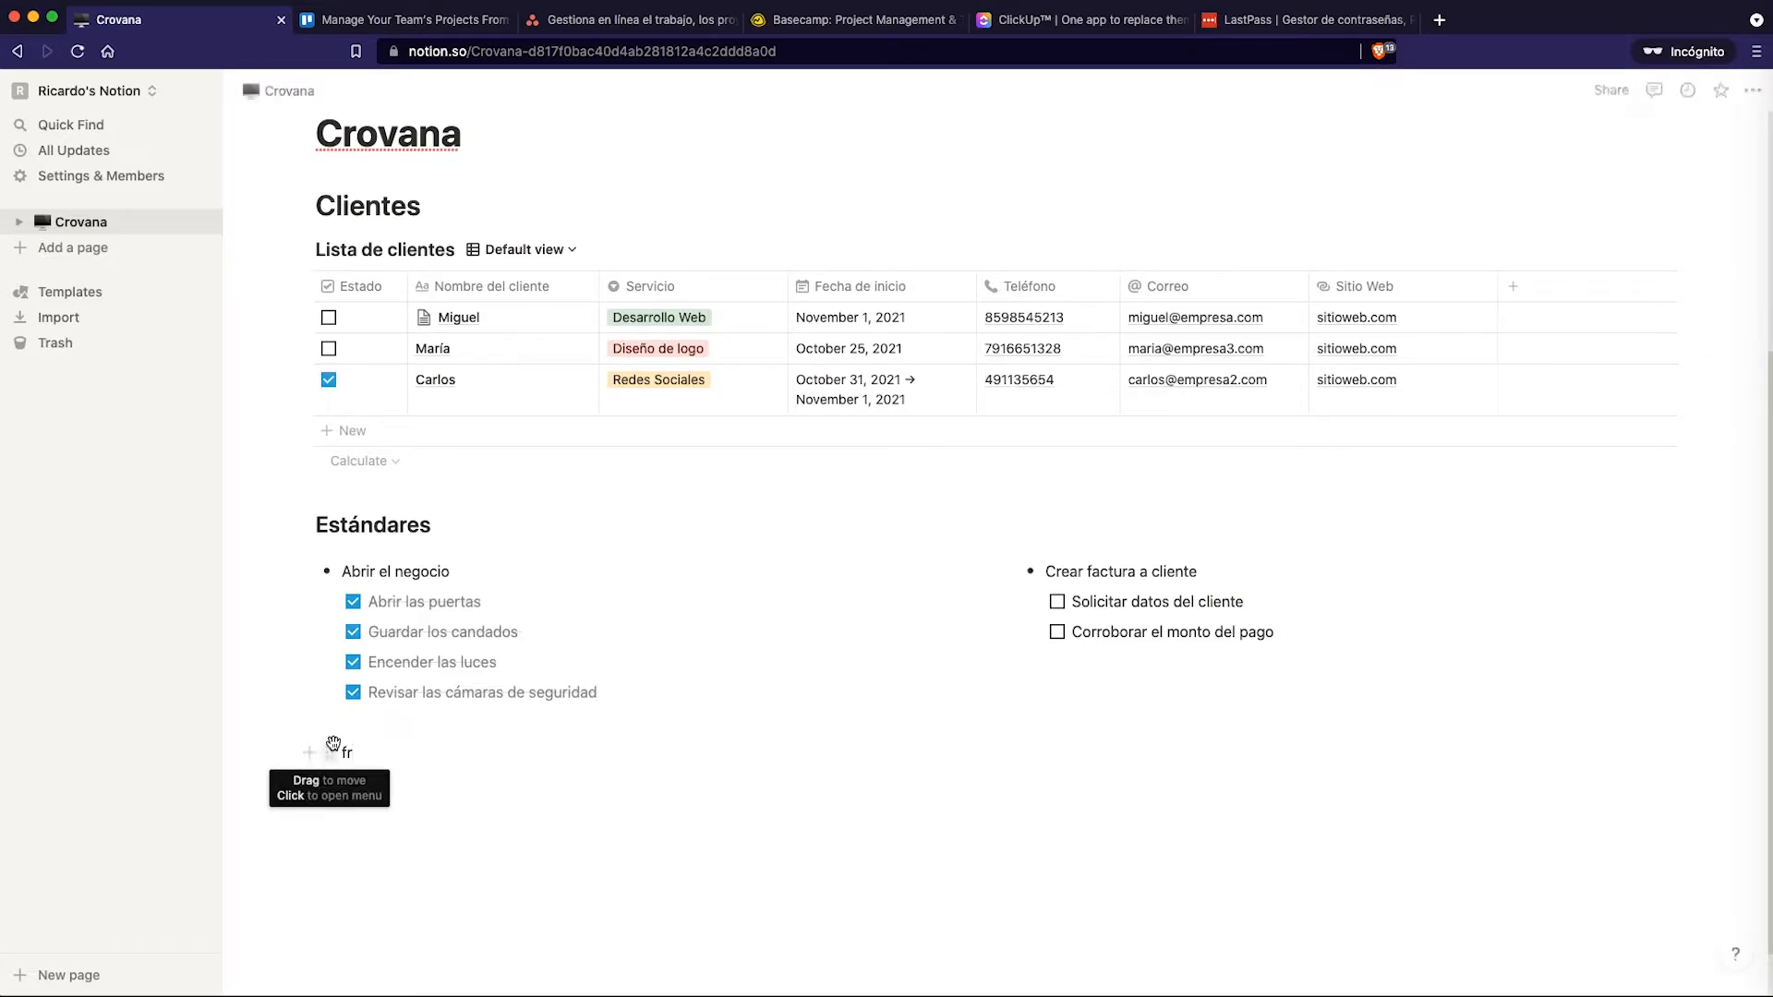
key("shift+Tab")
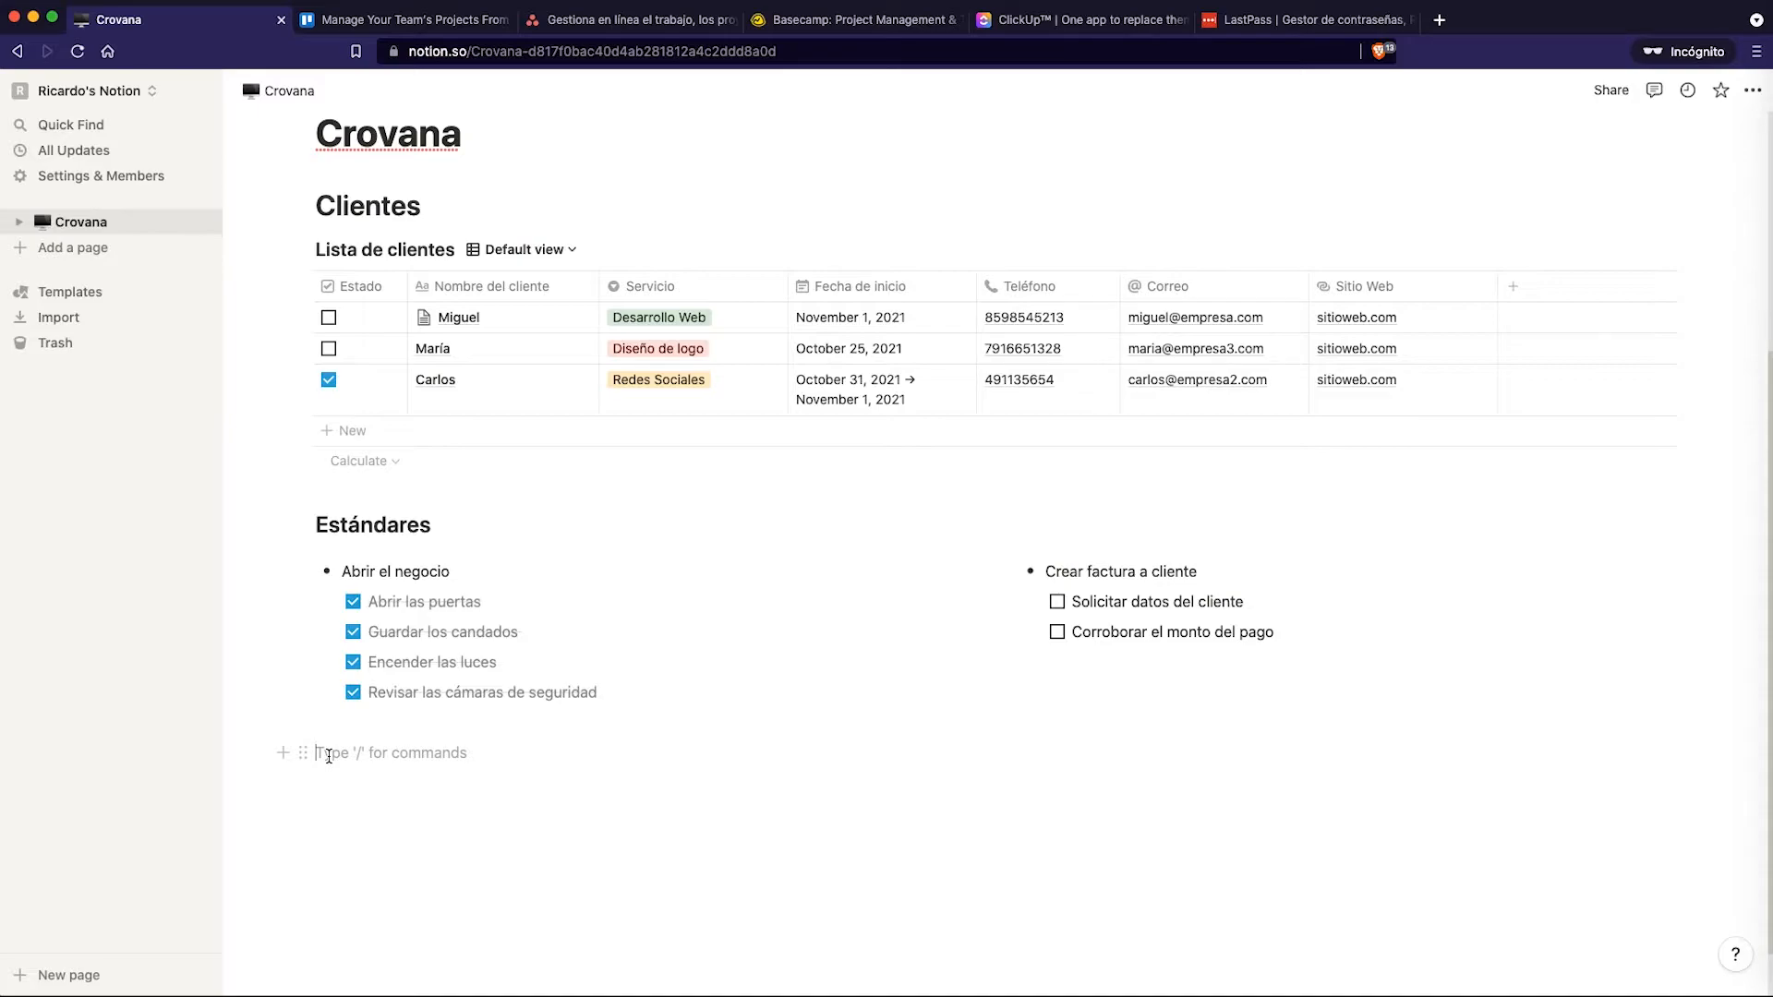
- Add a Heading 2 block reading 'FAQ' below the Estándares section
type("/")
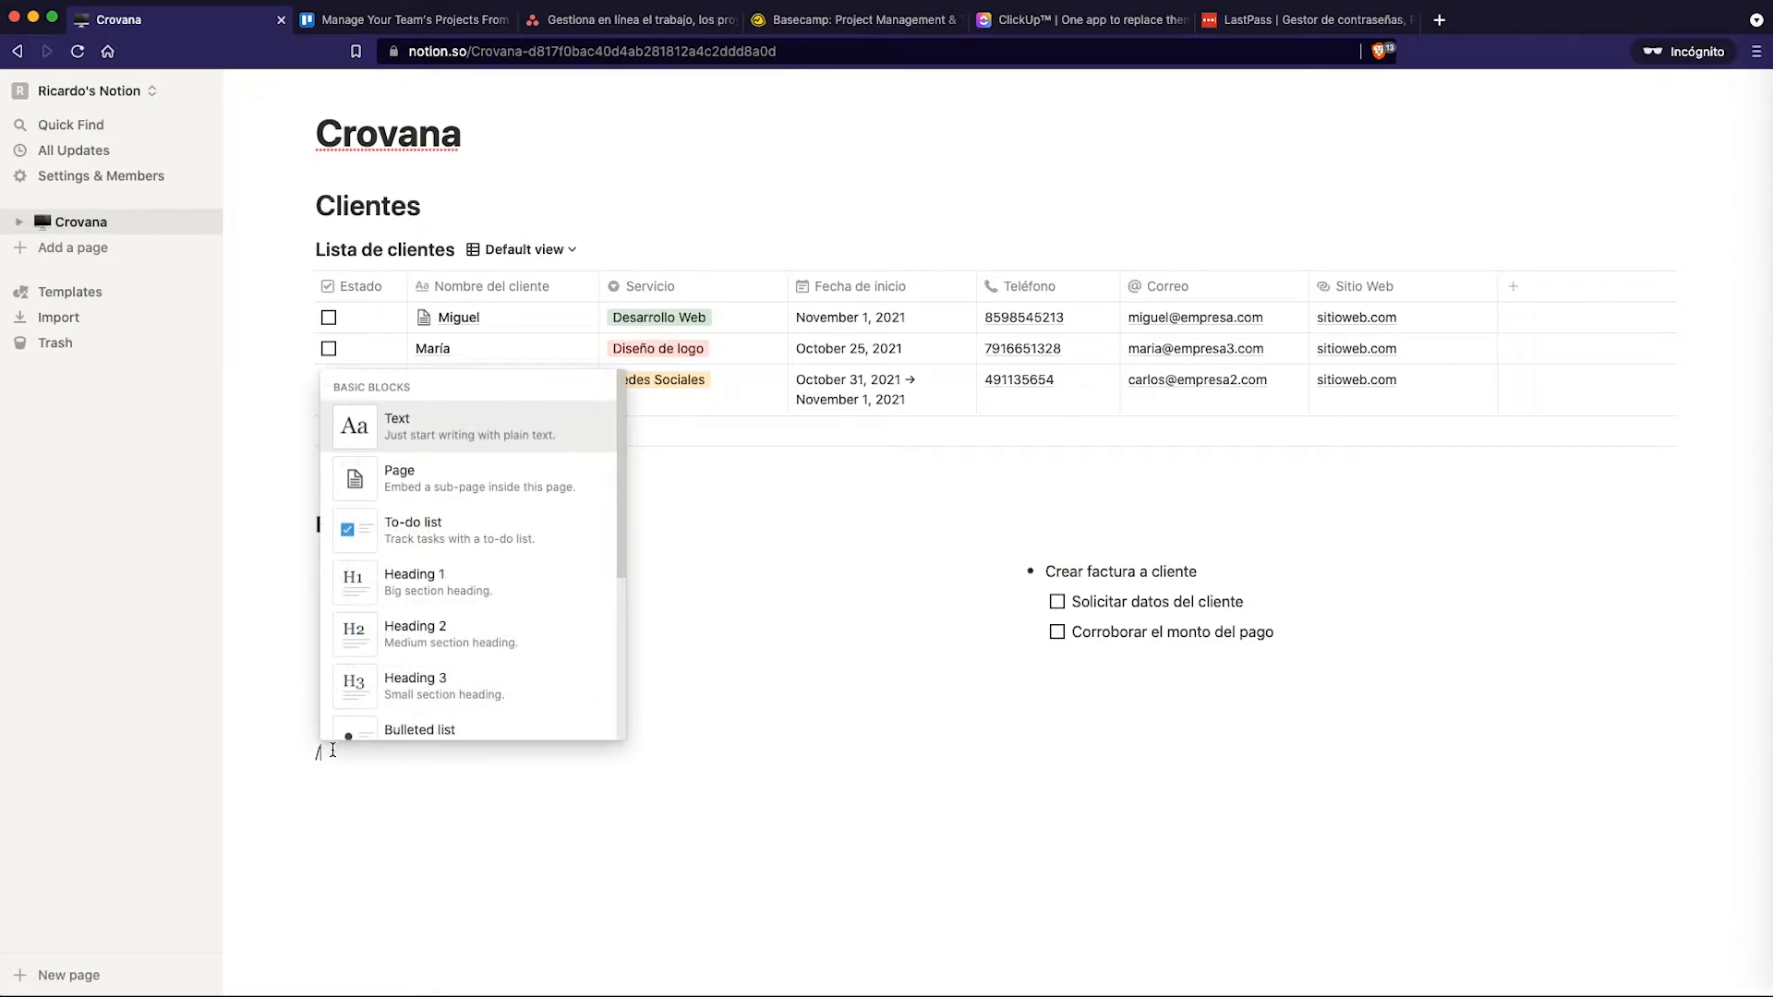
left_click(467, 631)
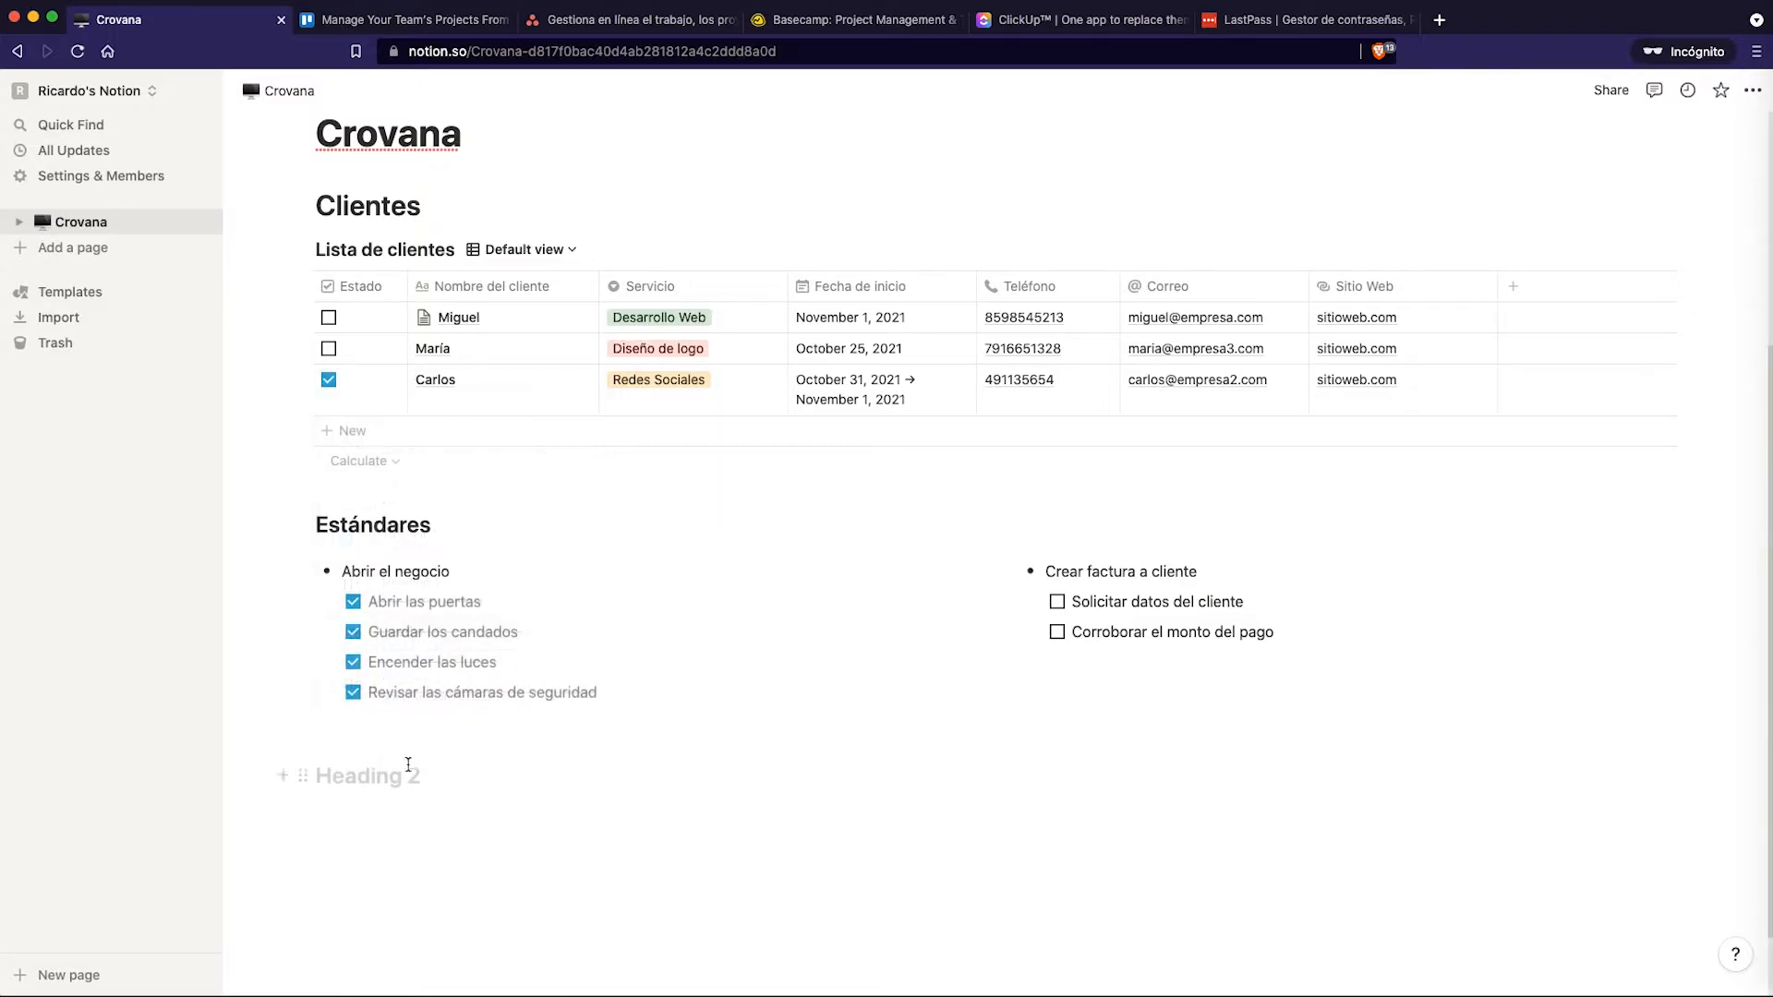
type("FA!")
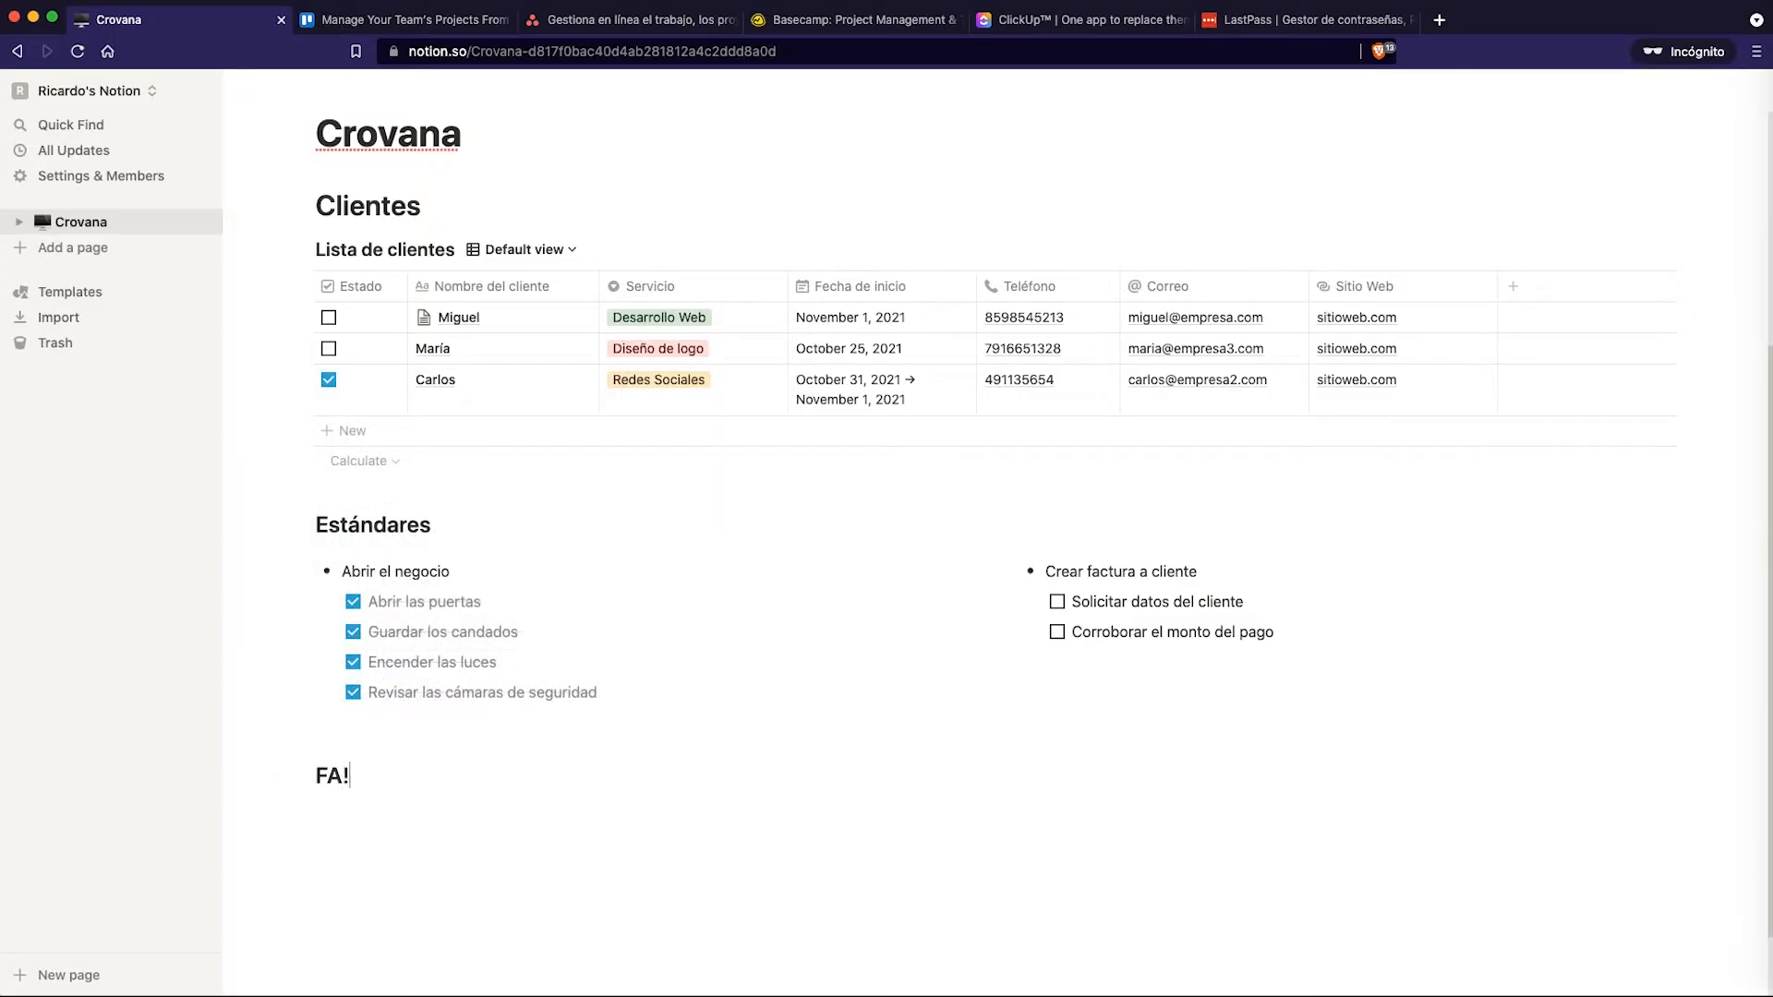
type("Q")
key("Return")
- Move the FAQ heading slightly lower and start a new line beneath it
left_click_drag(242, 728, 681, 850)
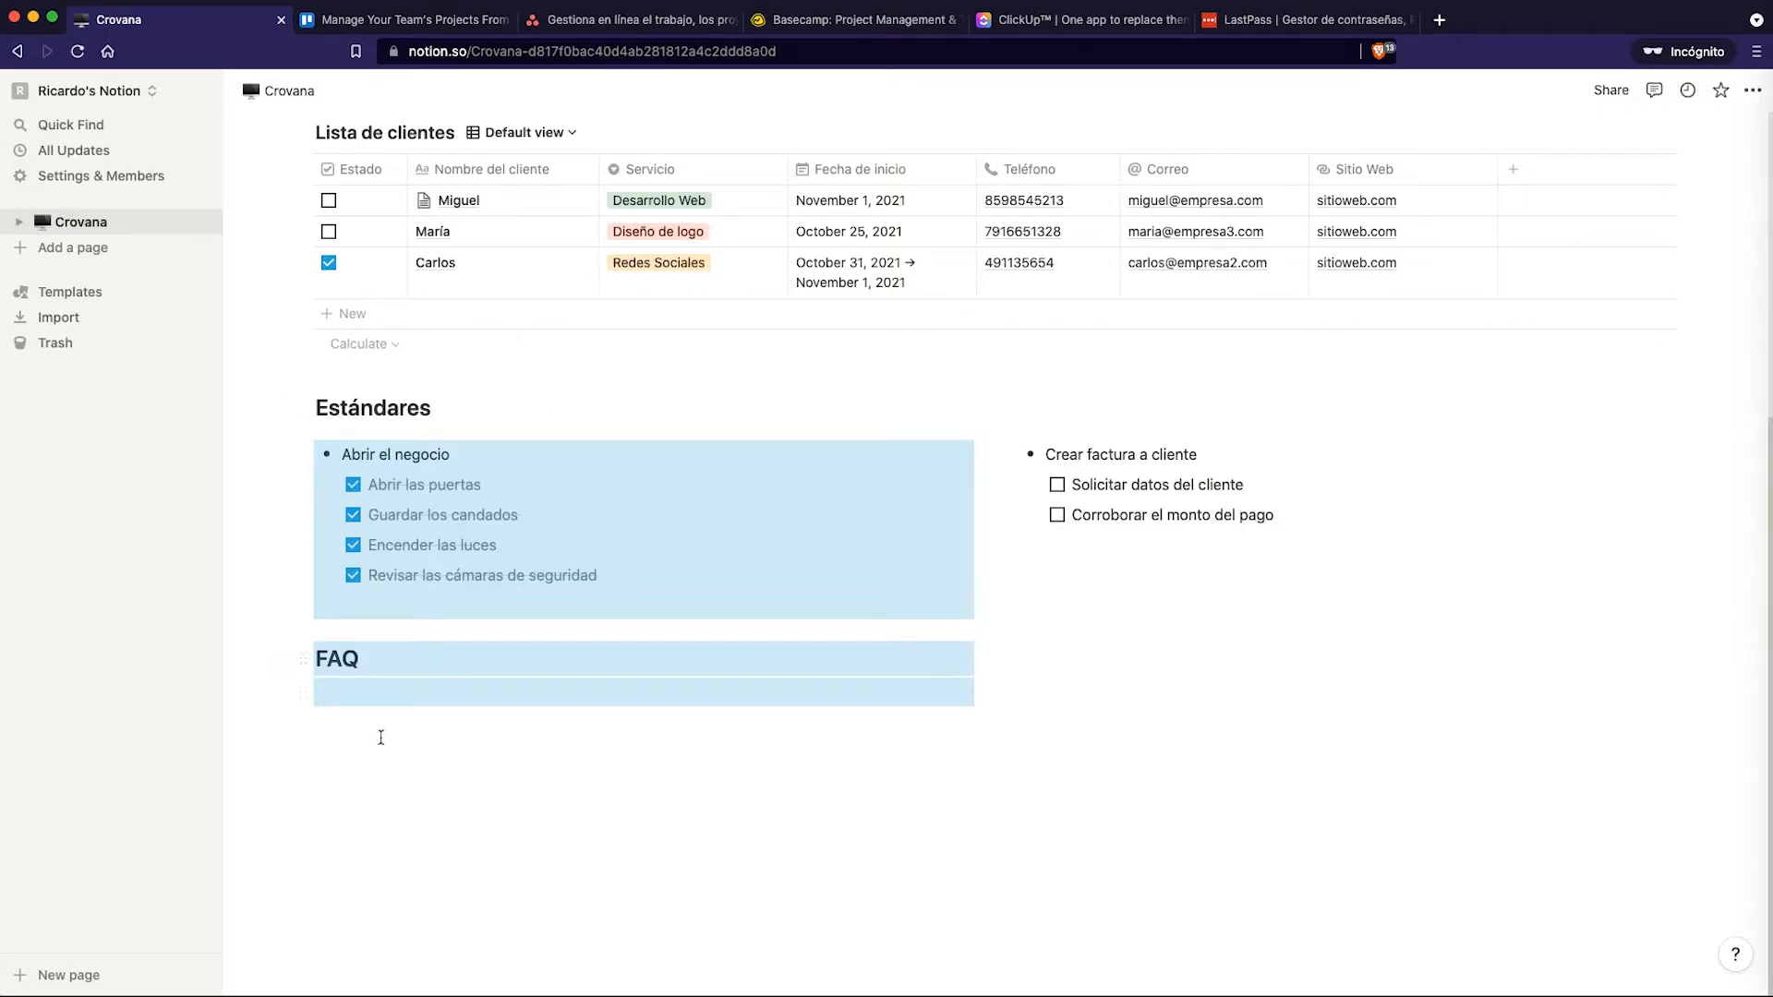
left_click(418, 767)
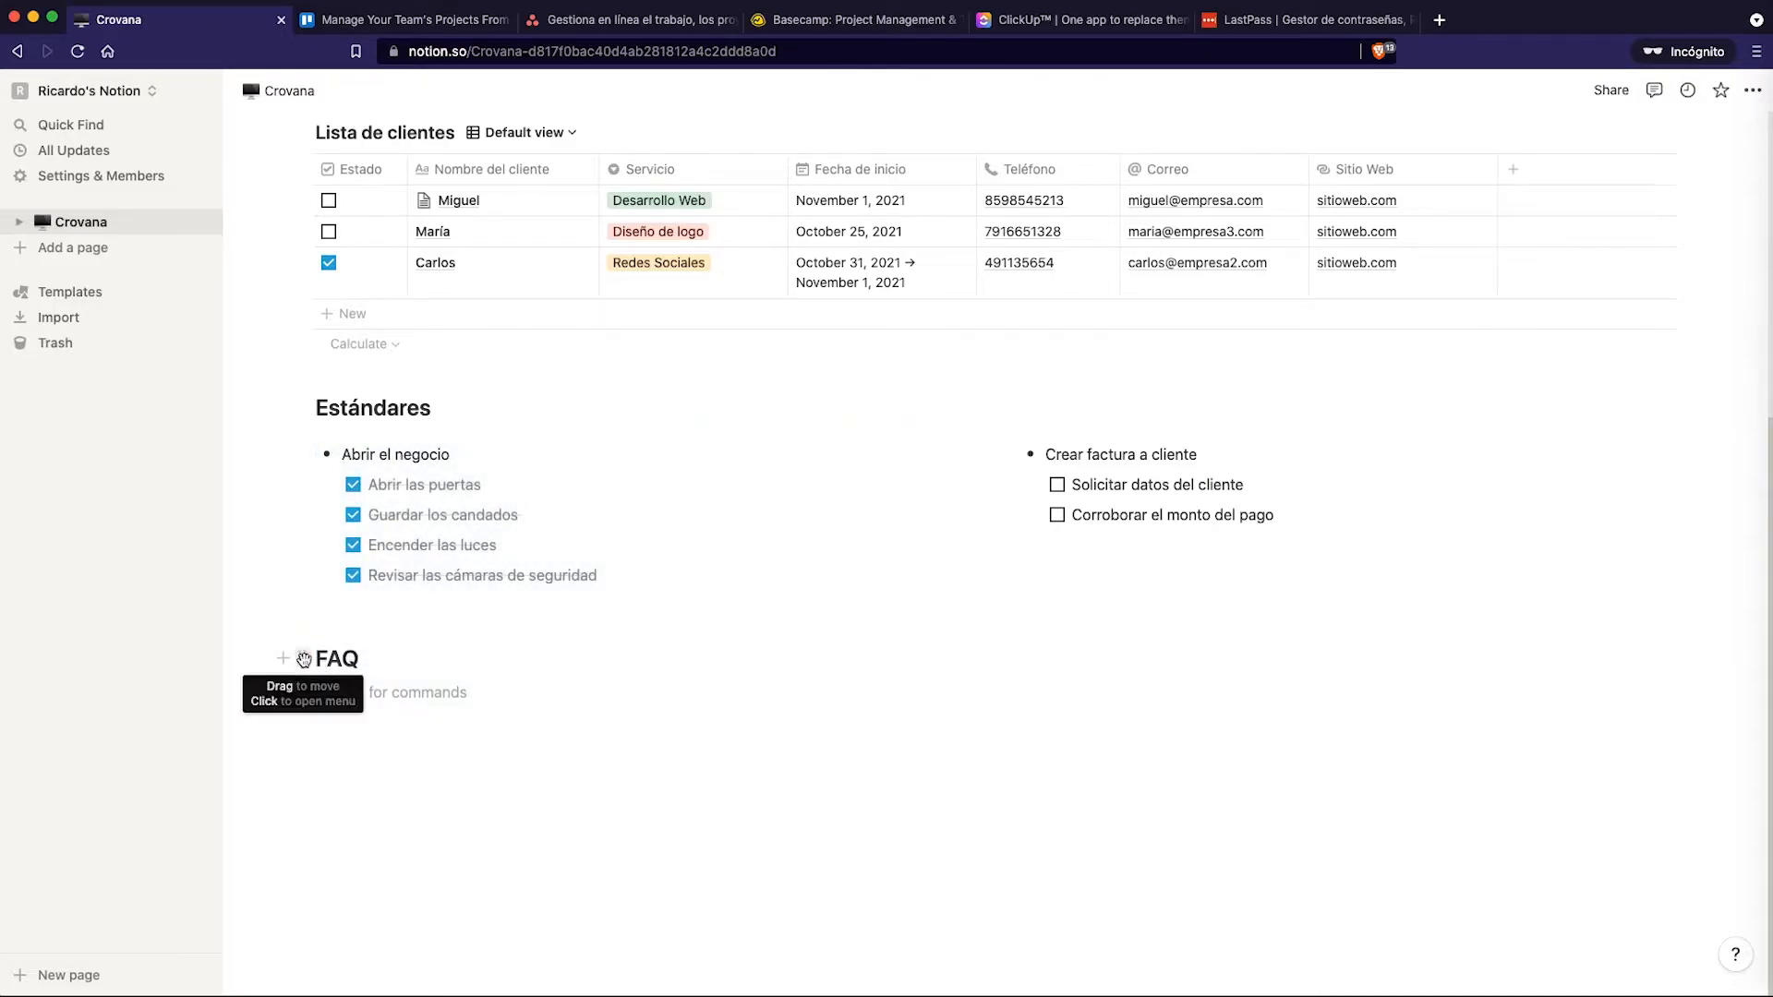
left_click_drag(303, 658, 1046, 760)
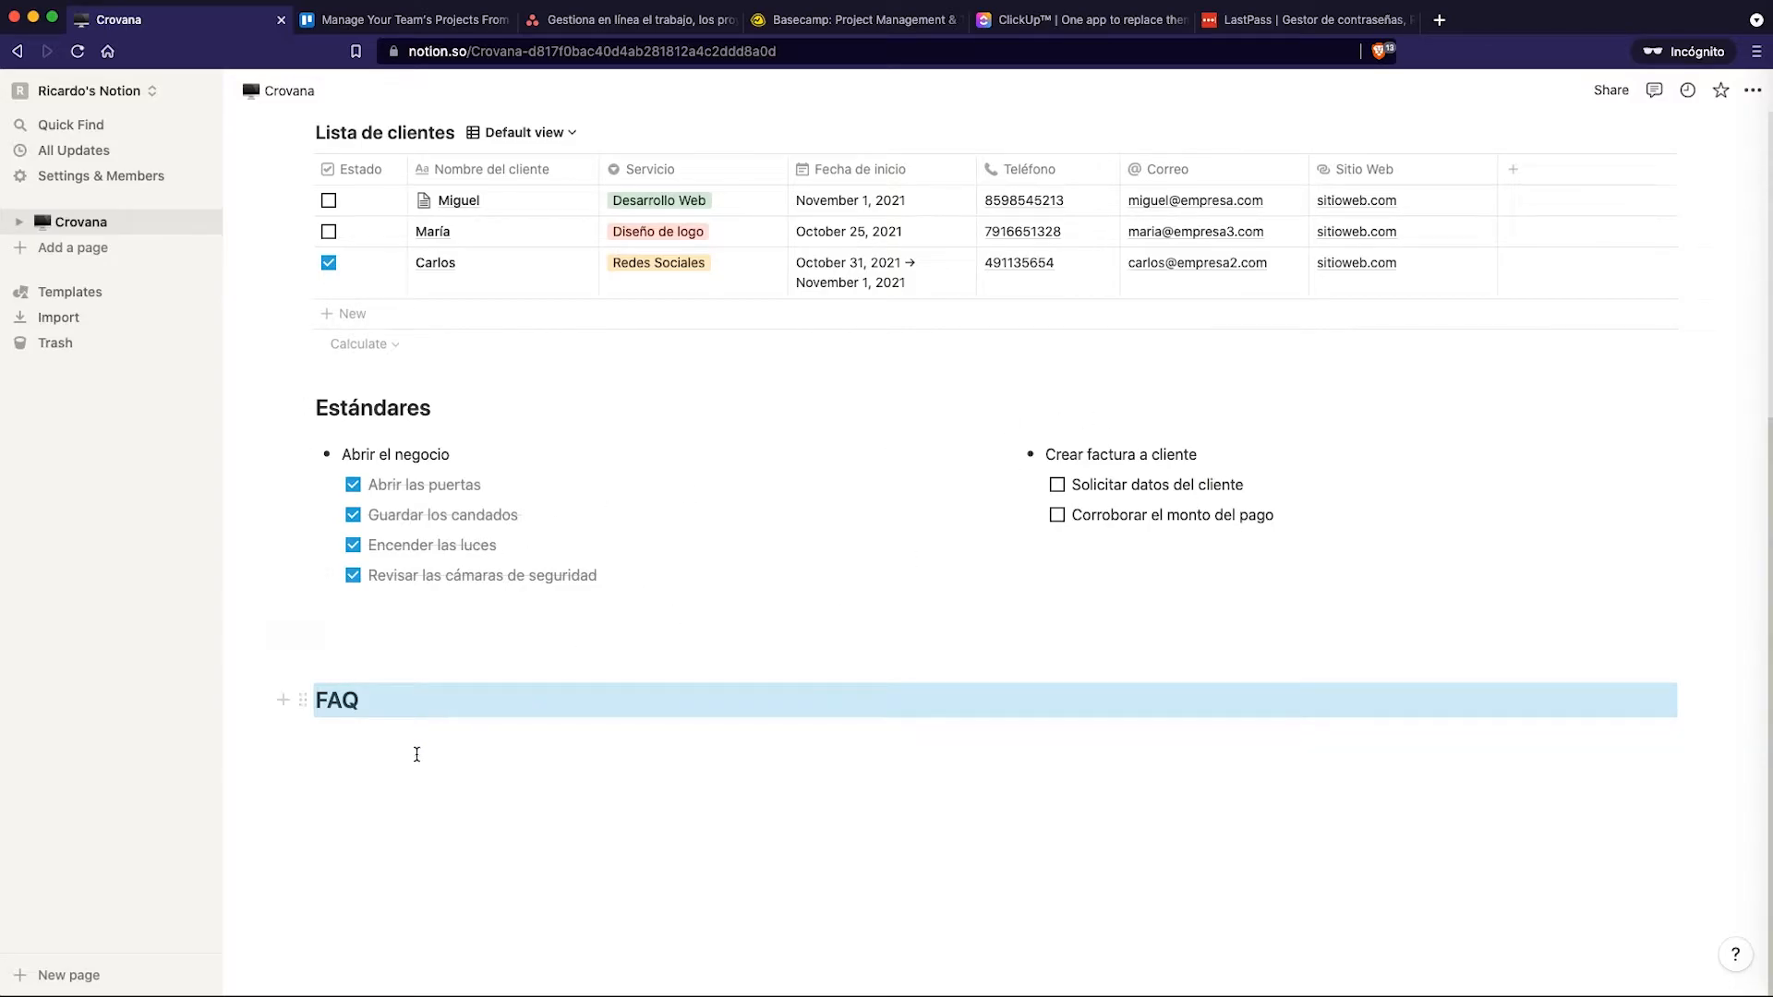
left_click(424, 816)
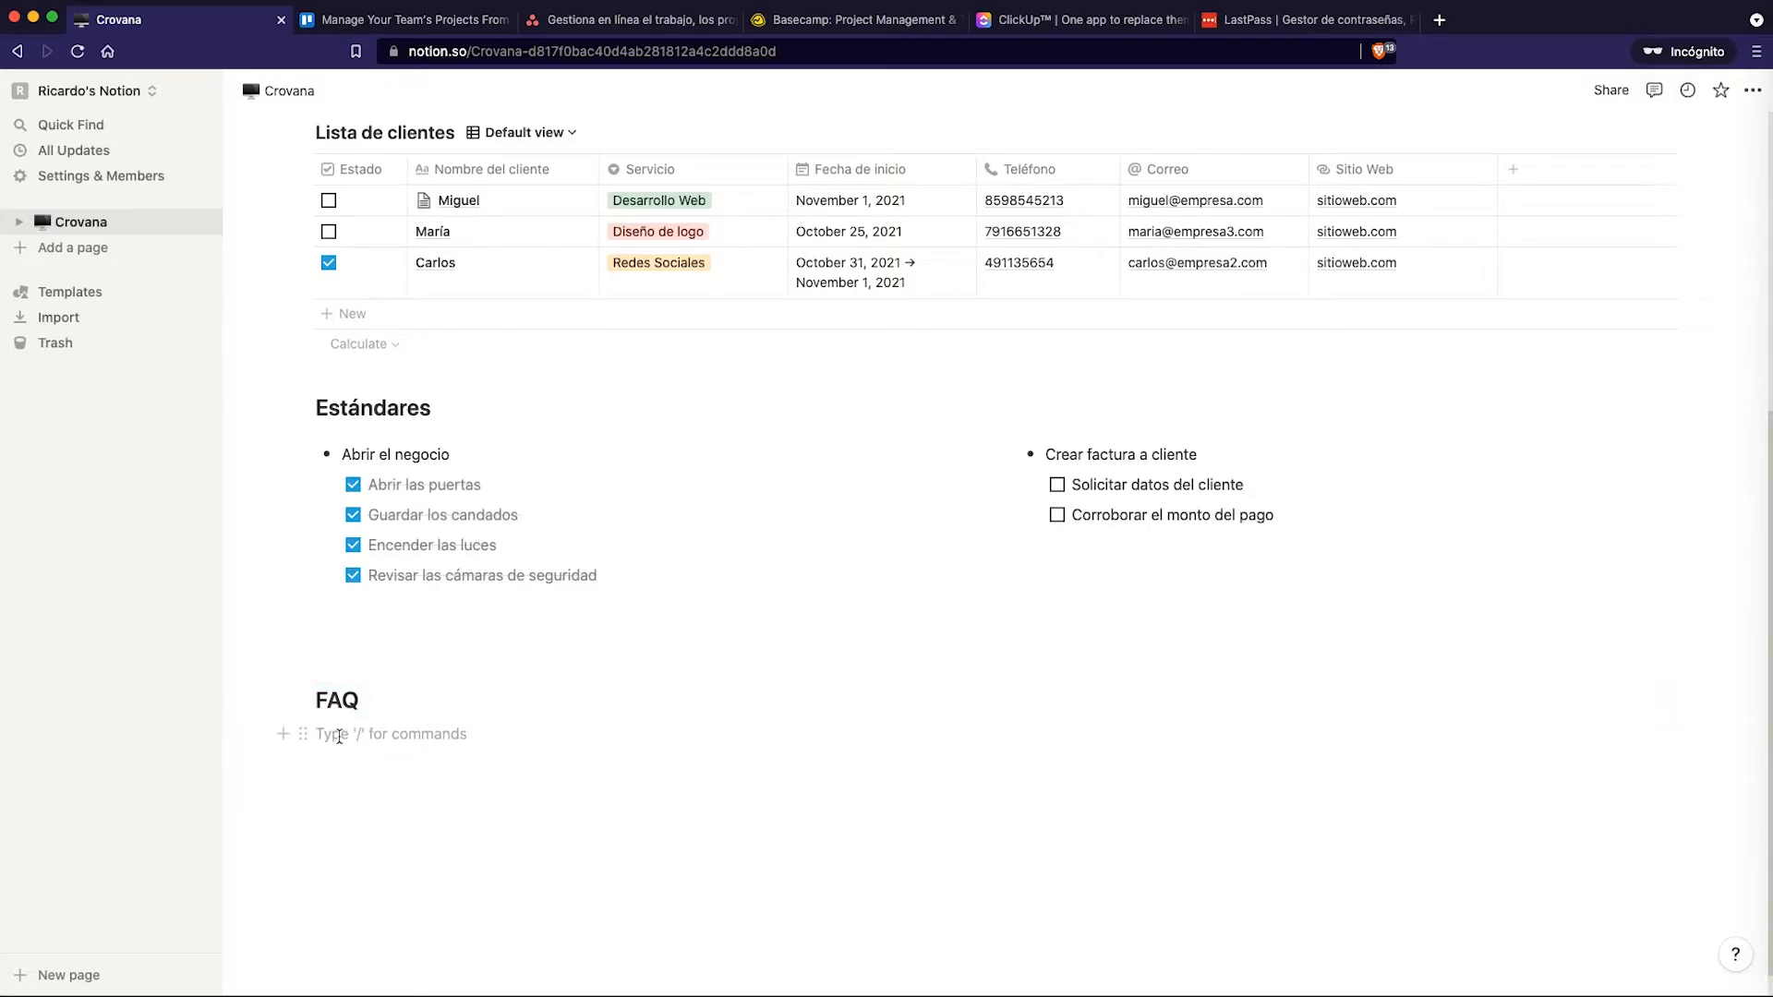
type("/")
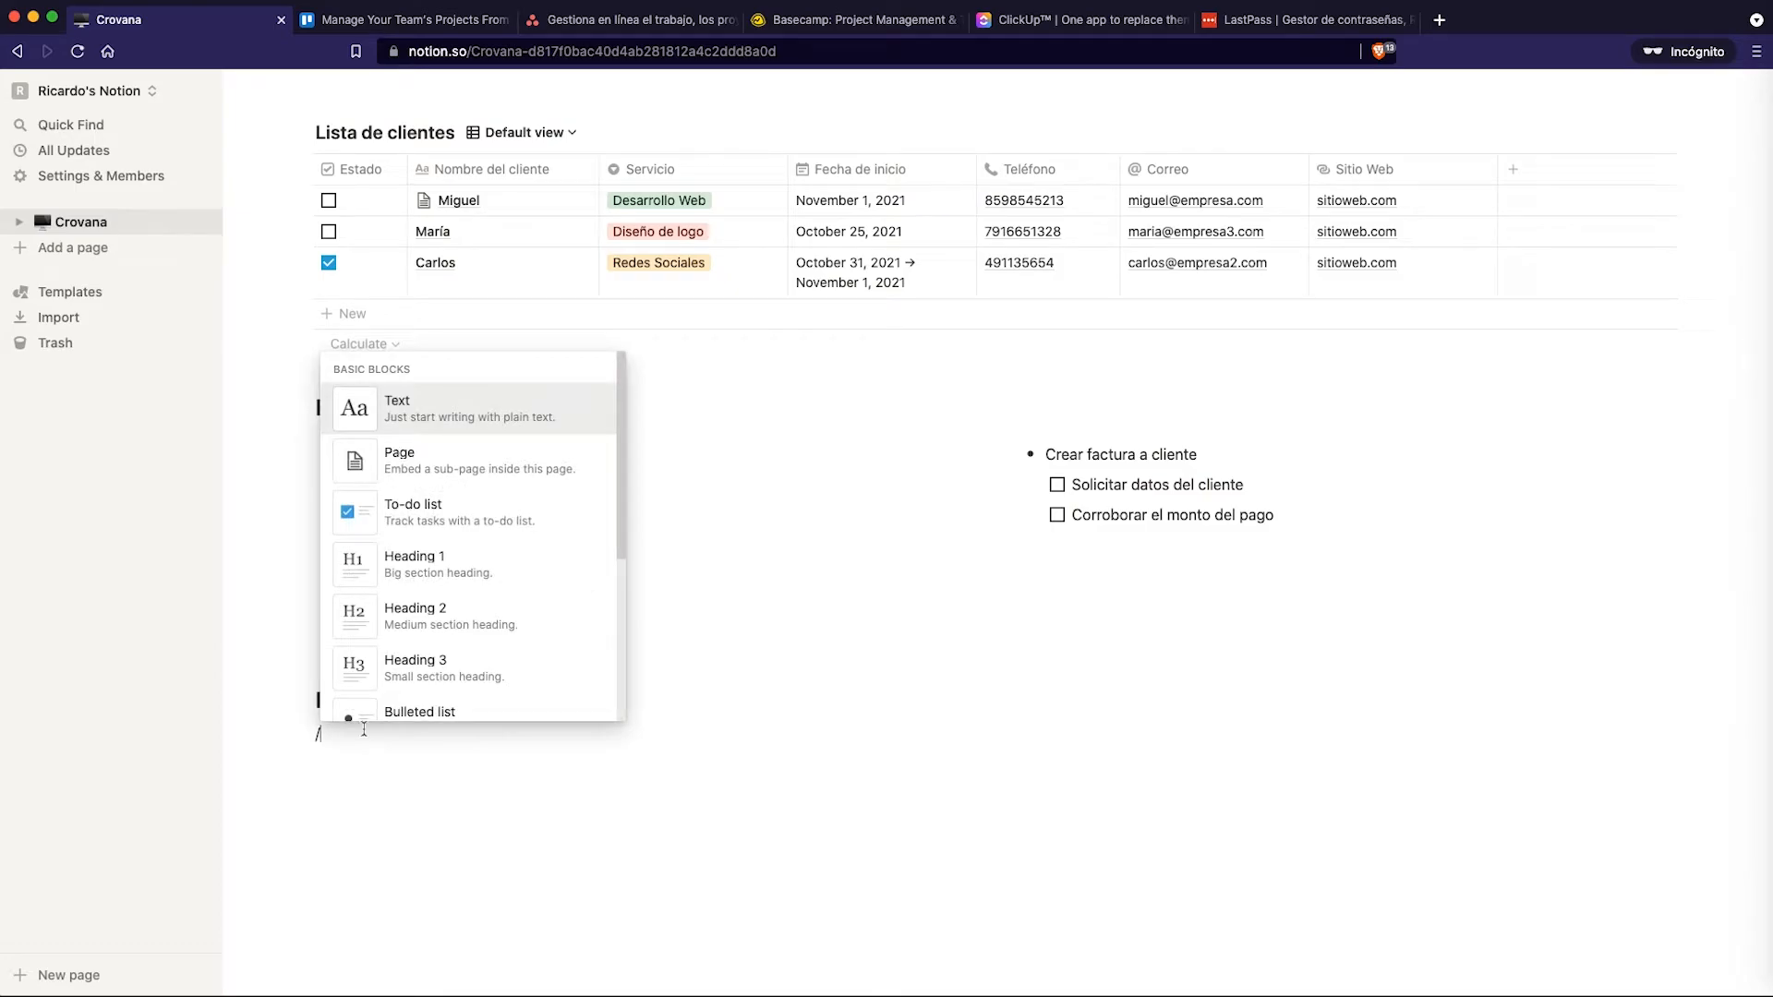
- Insert a divider line and place it above the FAQ heading
scroll(461, 559, "down", 5)
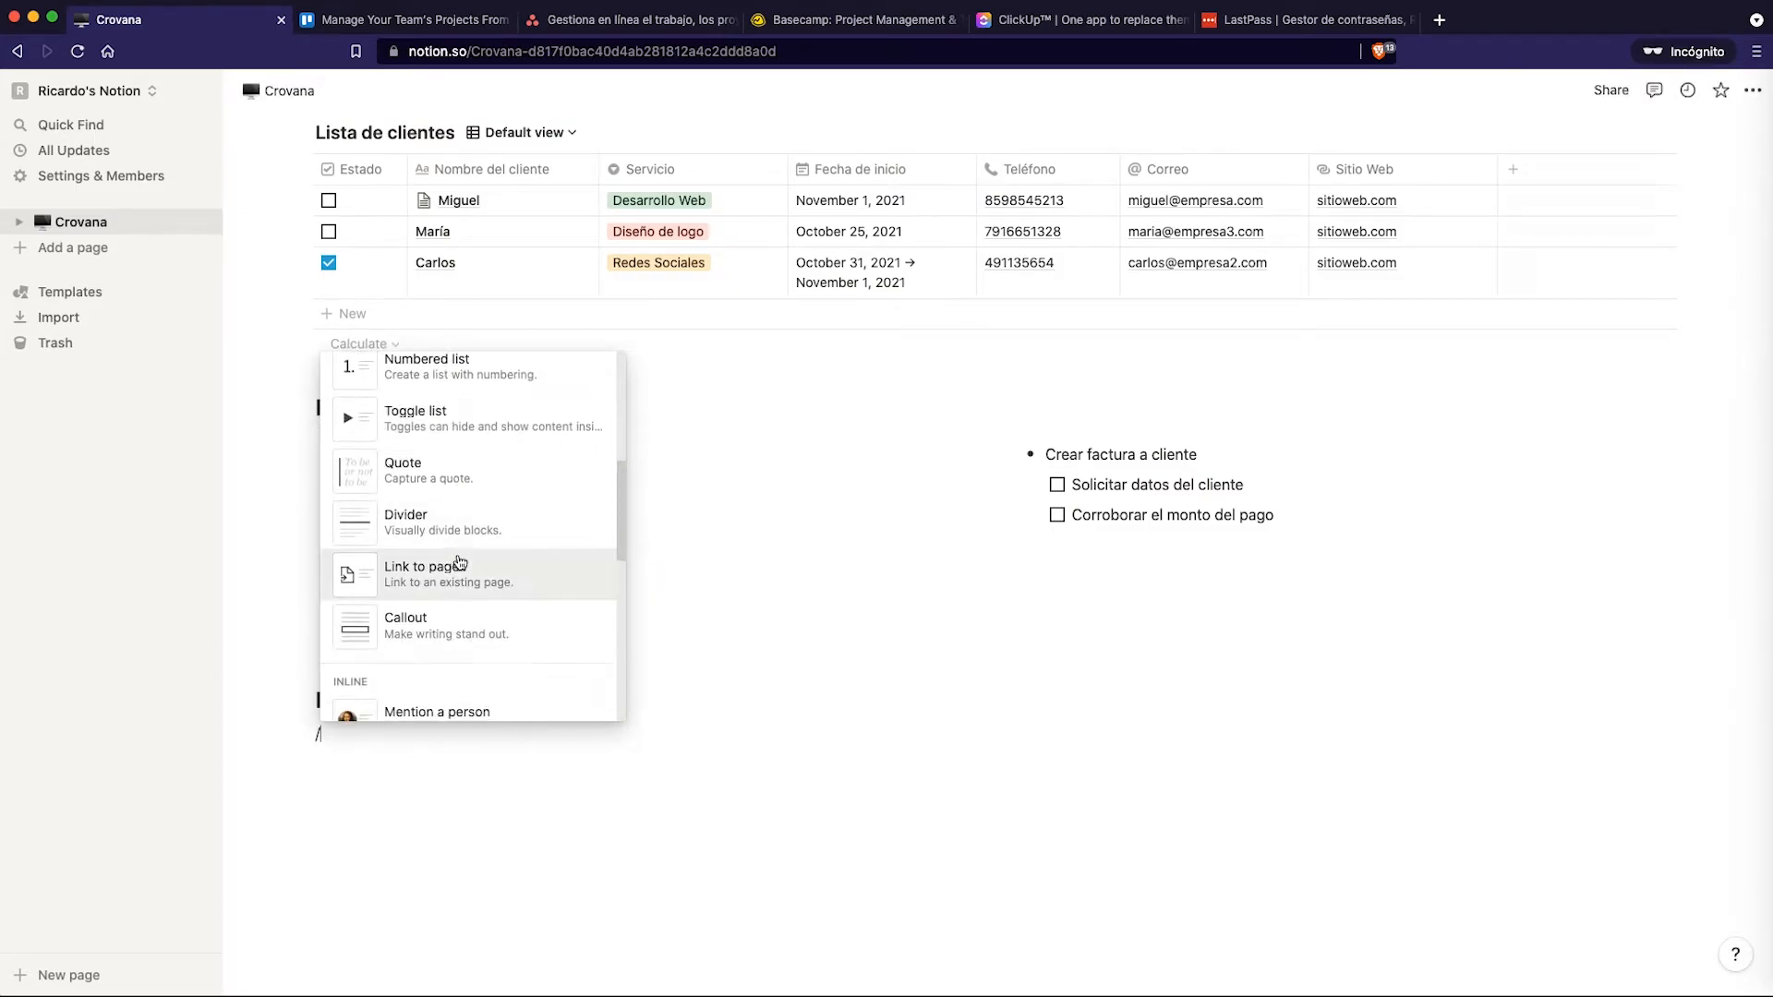
key("BackSpace")
left_click_drag(296, 724, 480, 792)
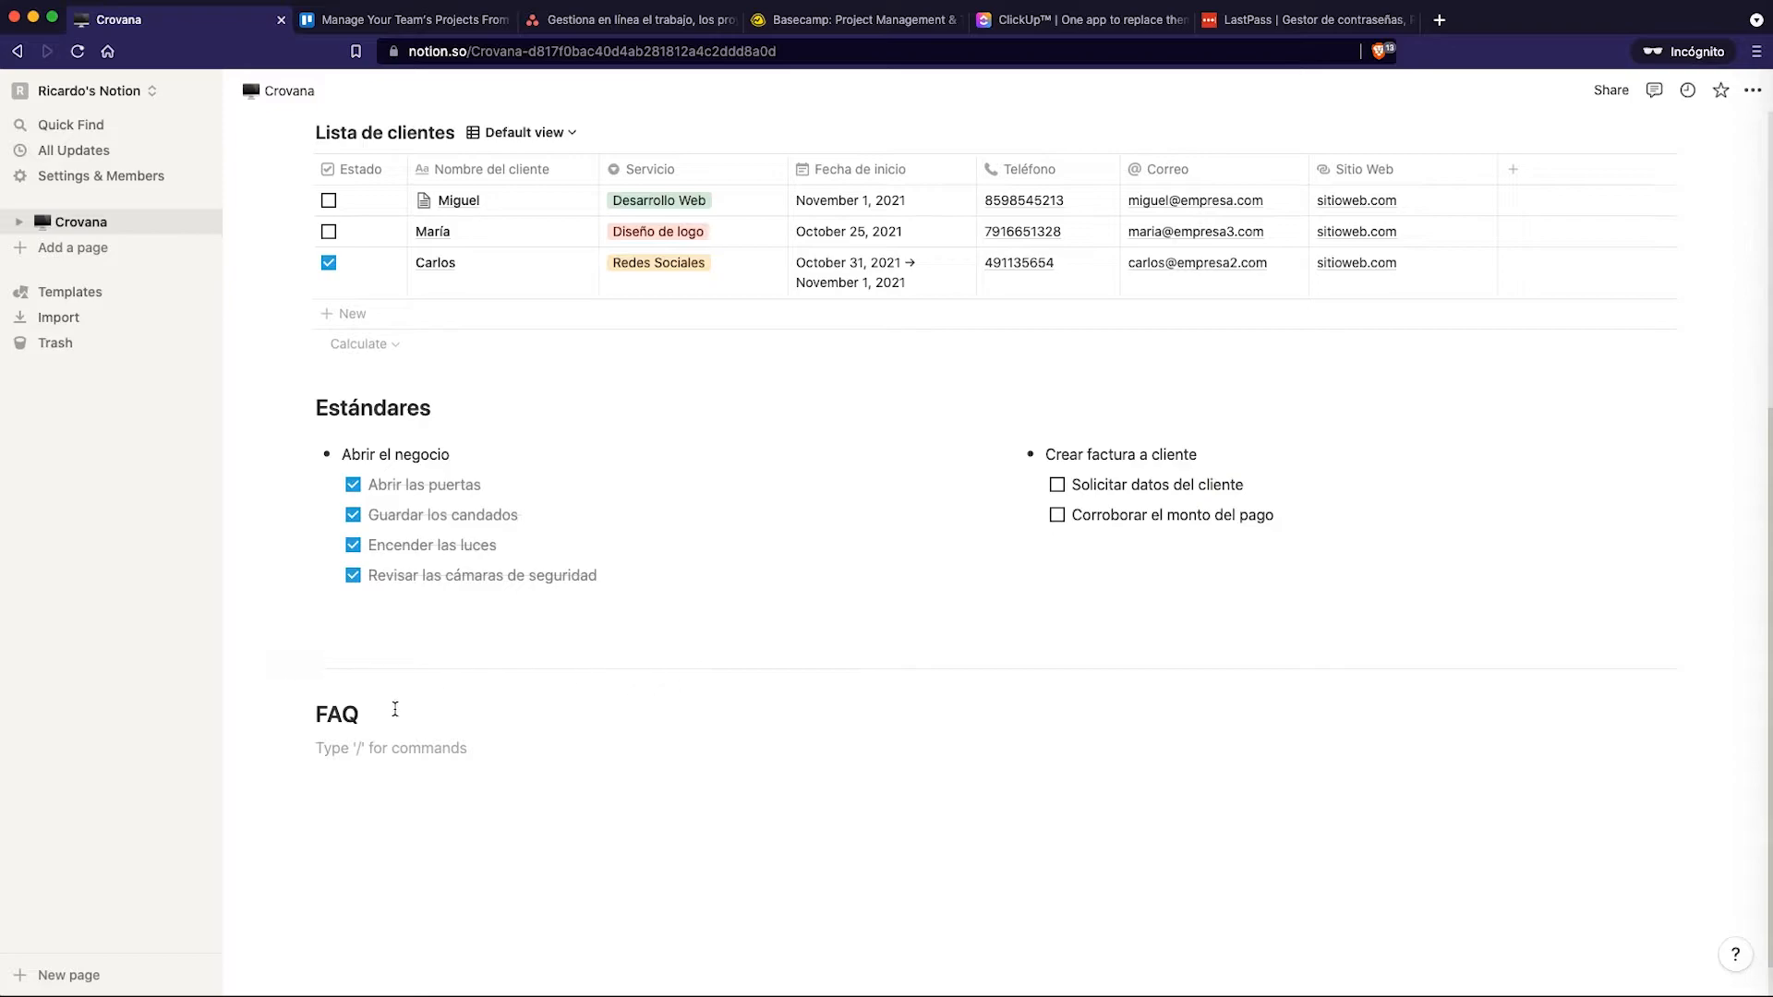
- Duplicate the divider and position the copy above the Estándares heading
left_click(303, 669)
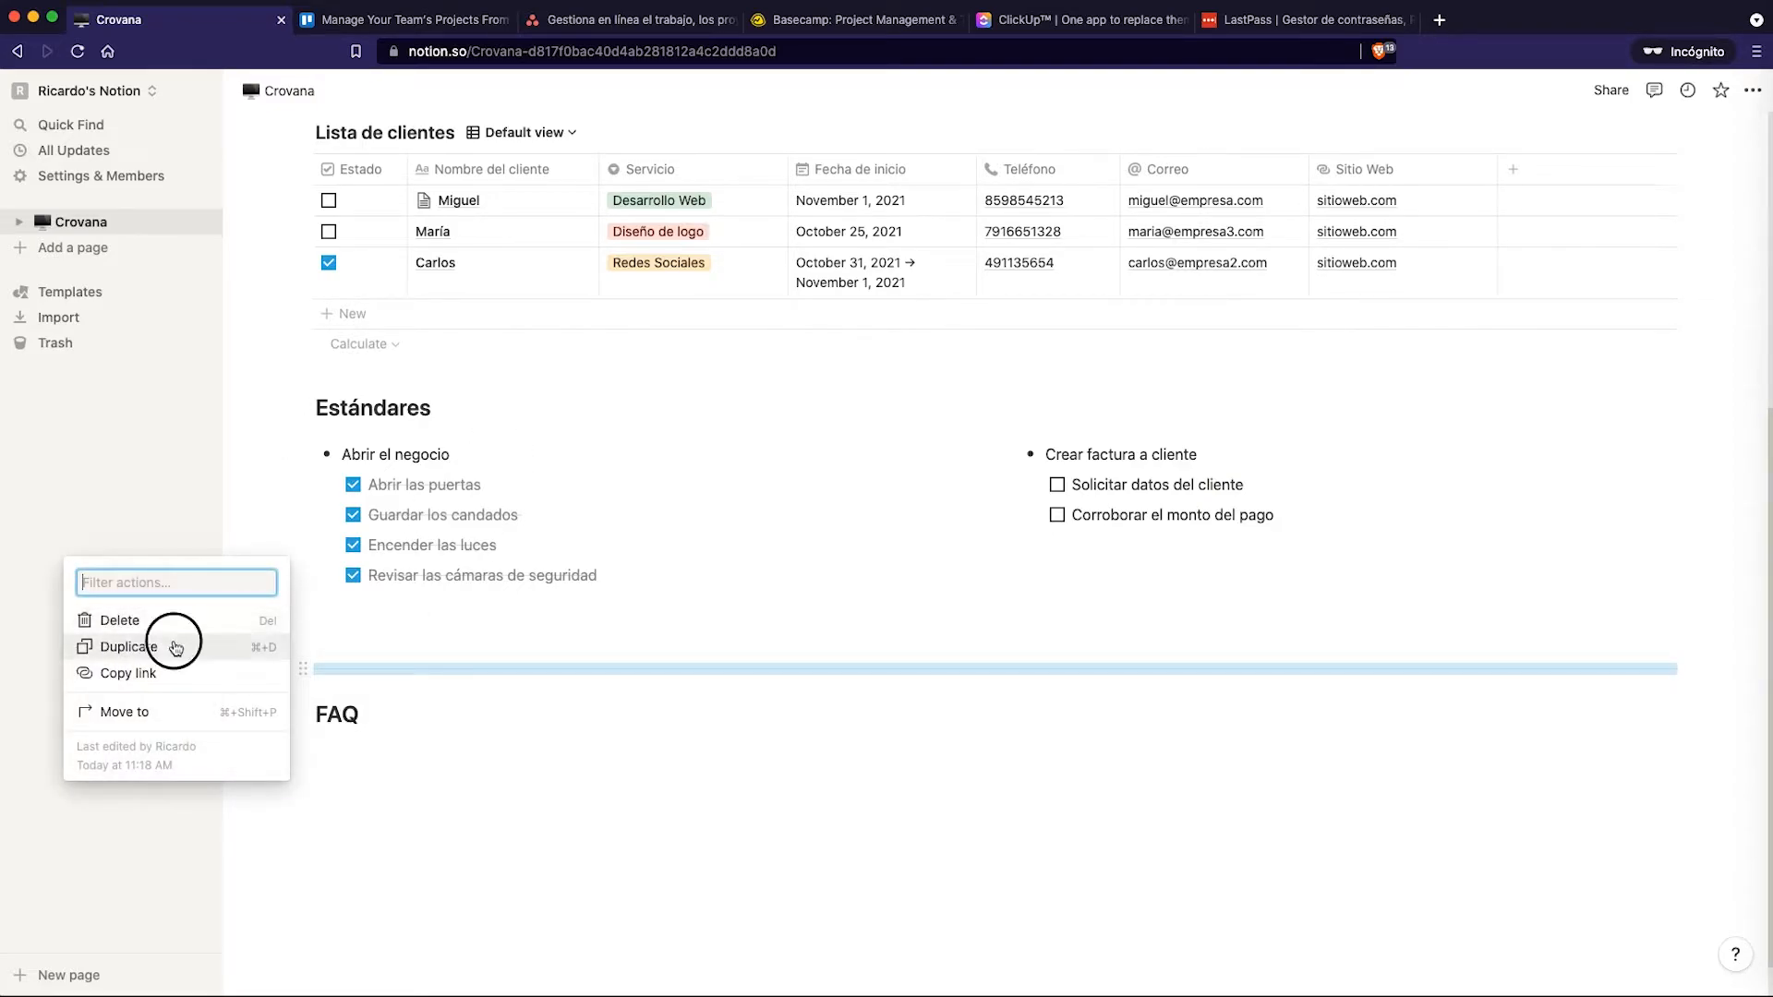
key("Escape")
left_click_drag(303, 668, 305, 376)
left_click(634, 835)
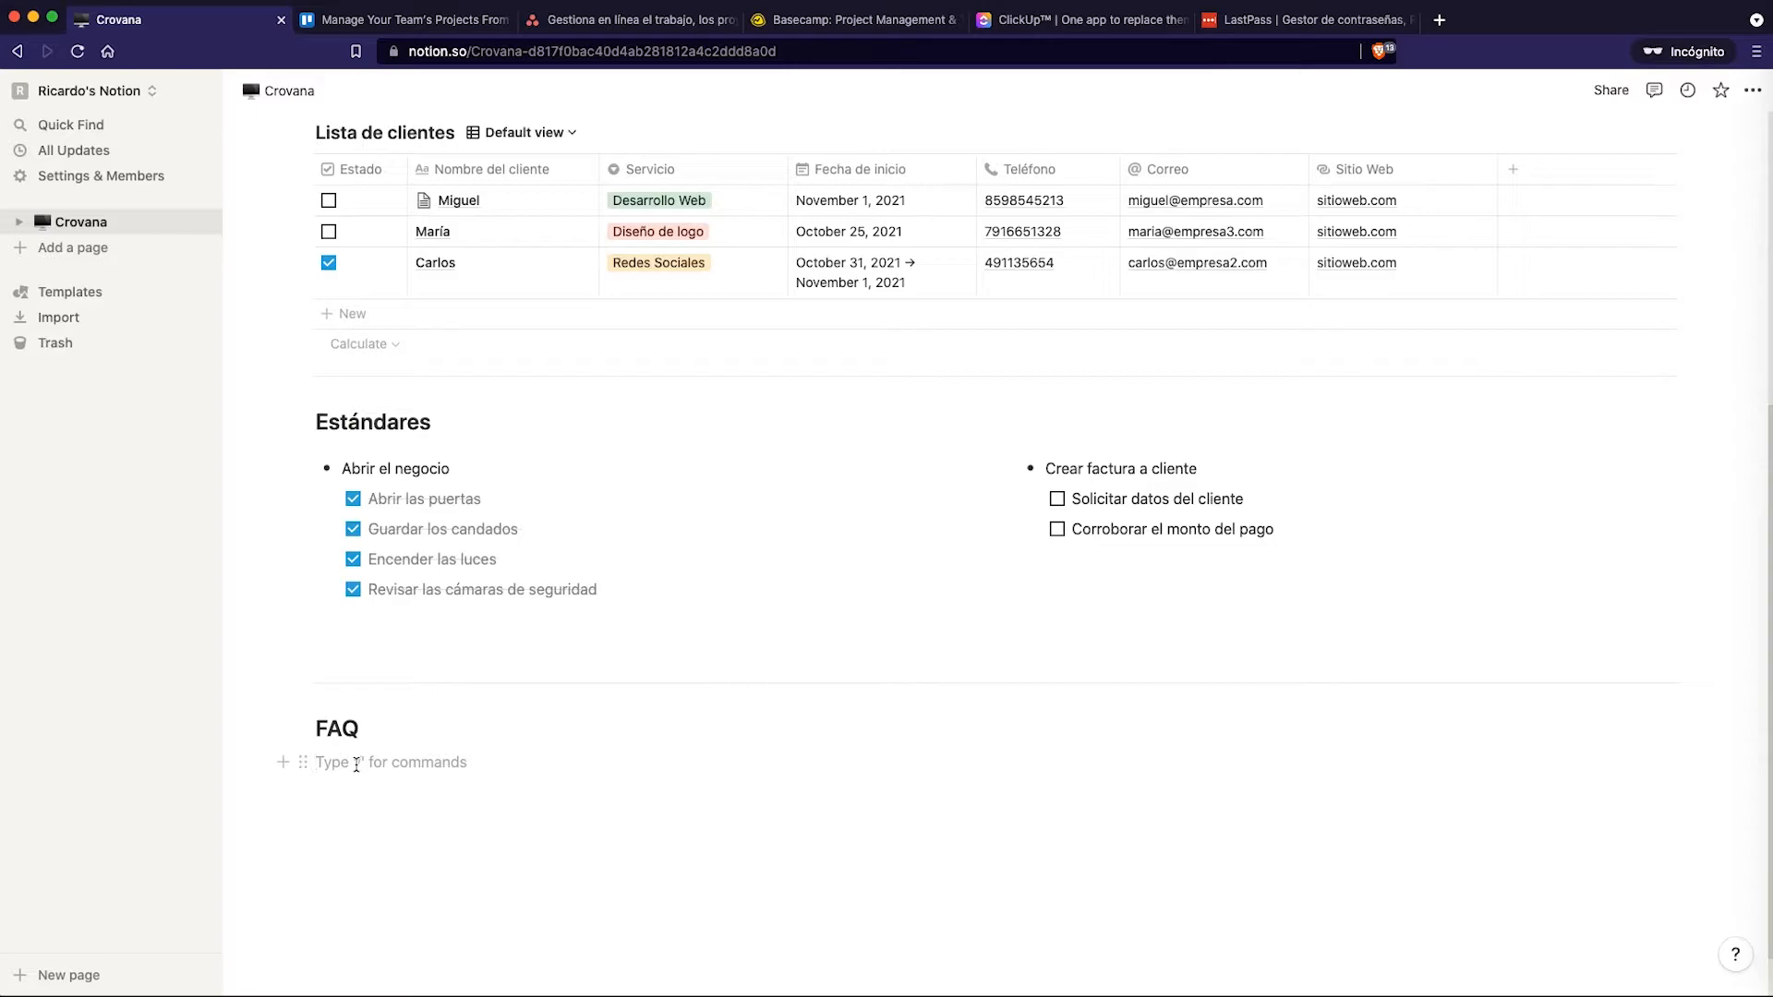
type("/")
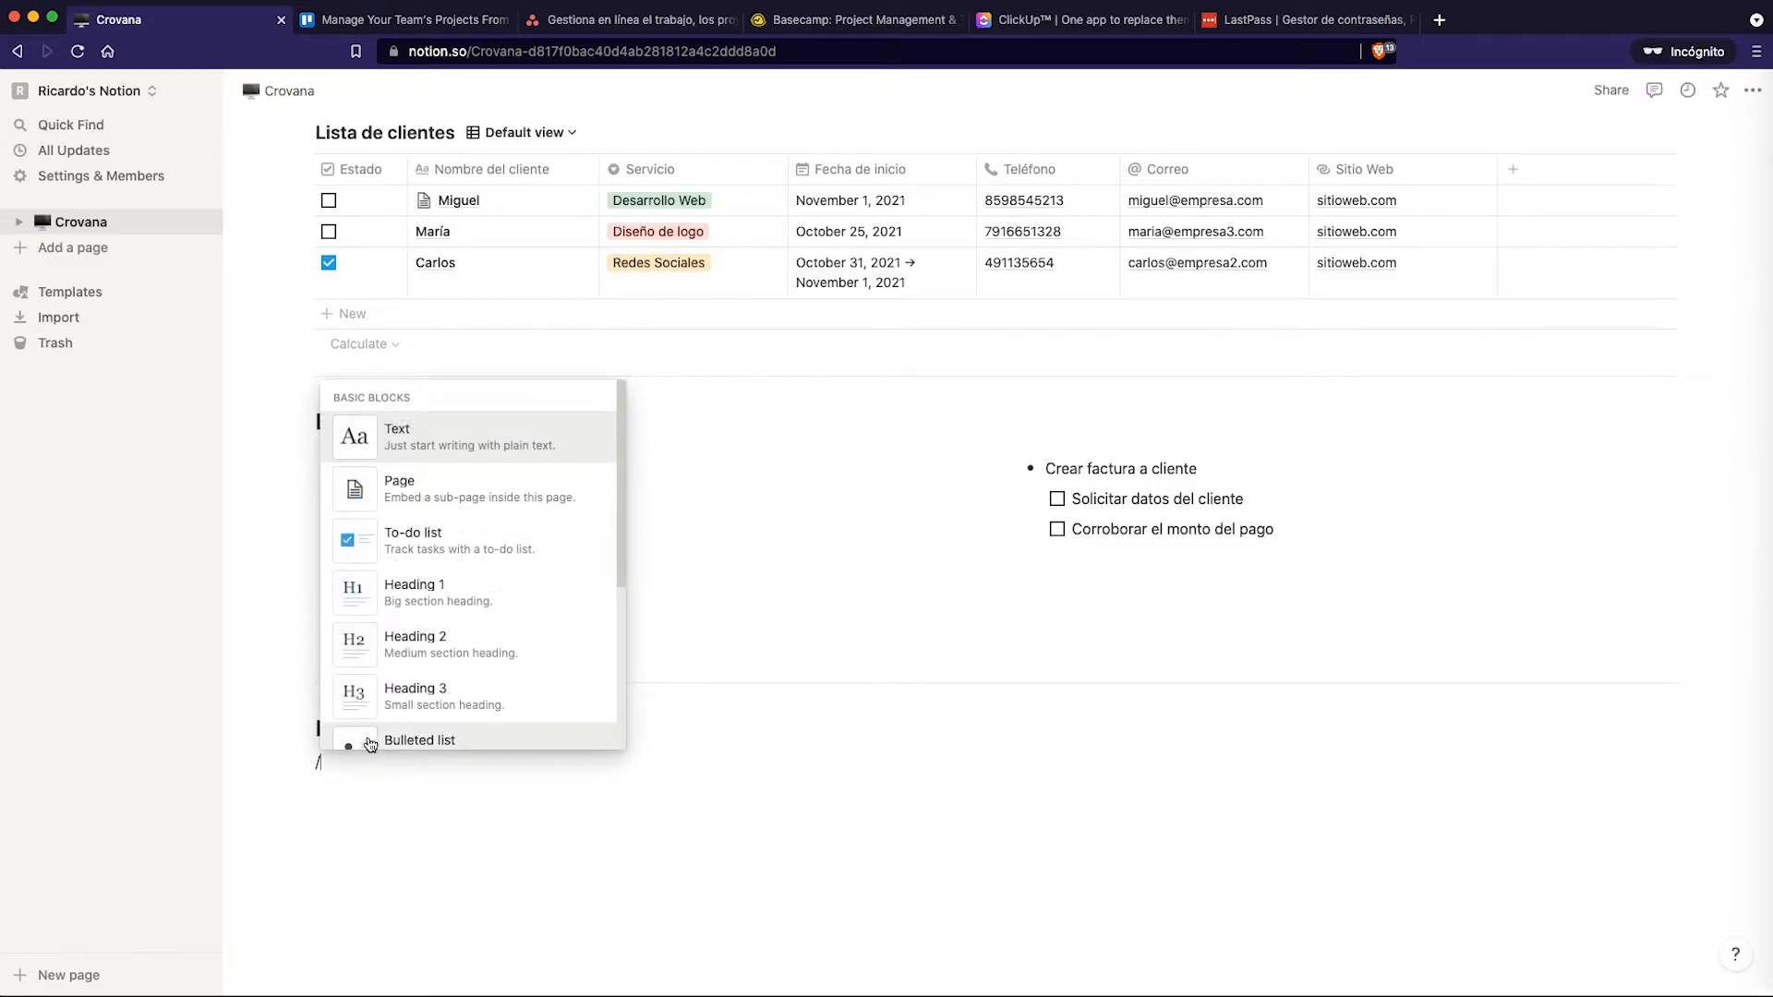
- Add a toggle under FAQ asking '¿Cuáles son los medios de pago?'
scroll(455, 572, "down", 1)
scroll(454, 572, "down", 3)
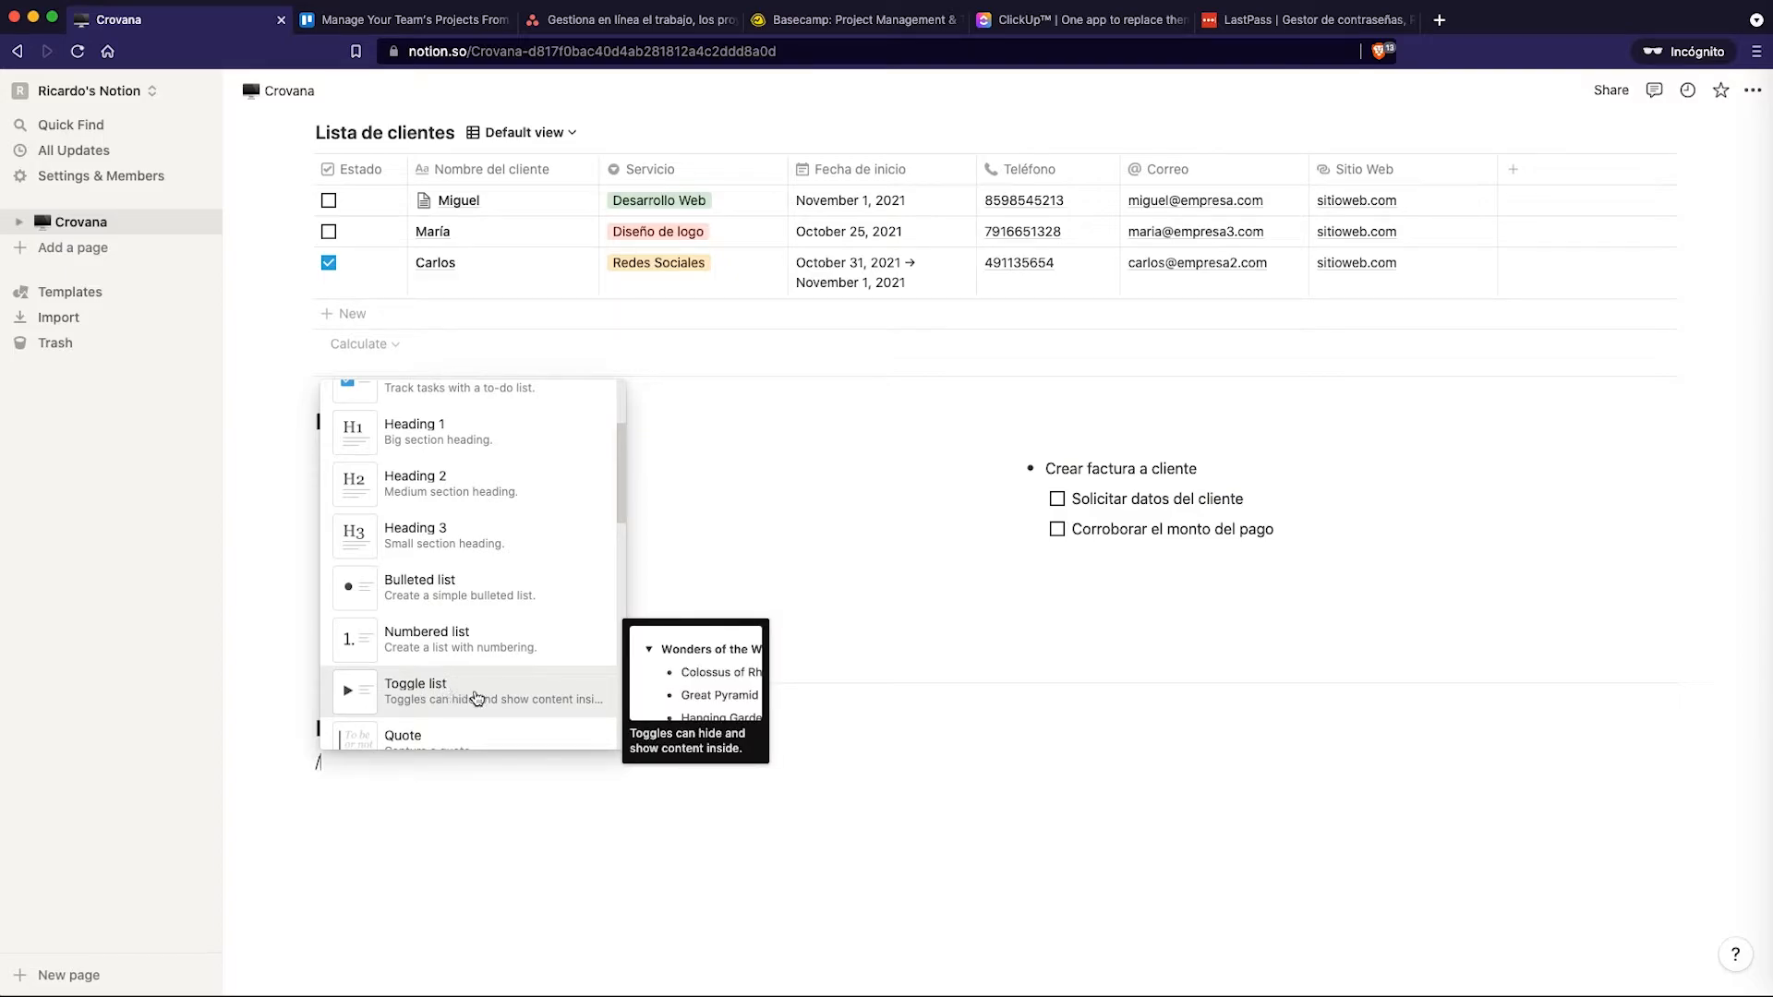
left_click(474, 694)
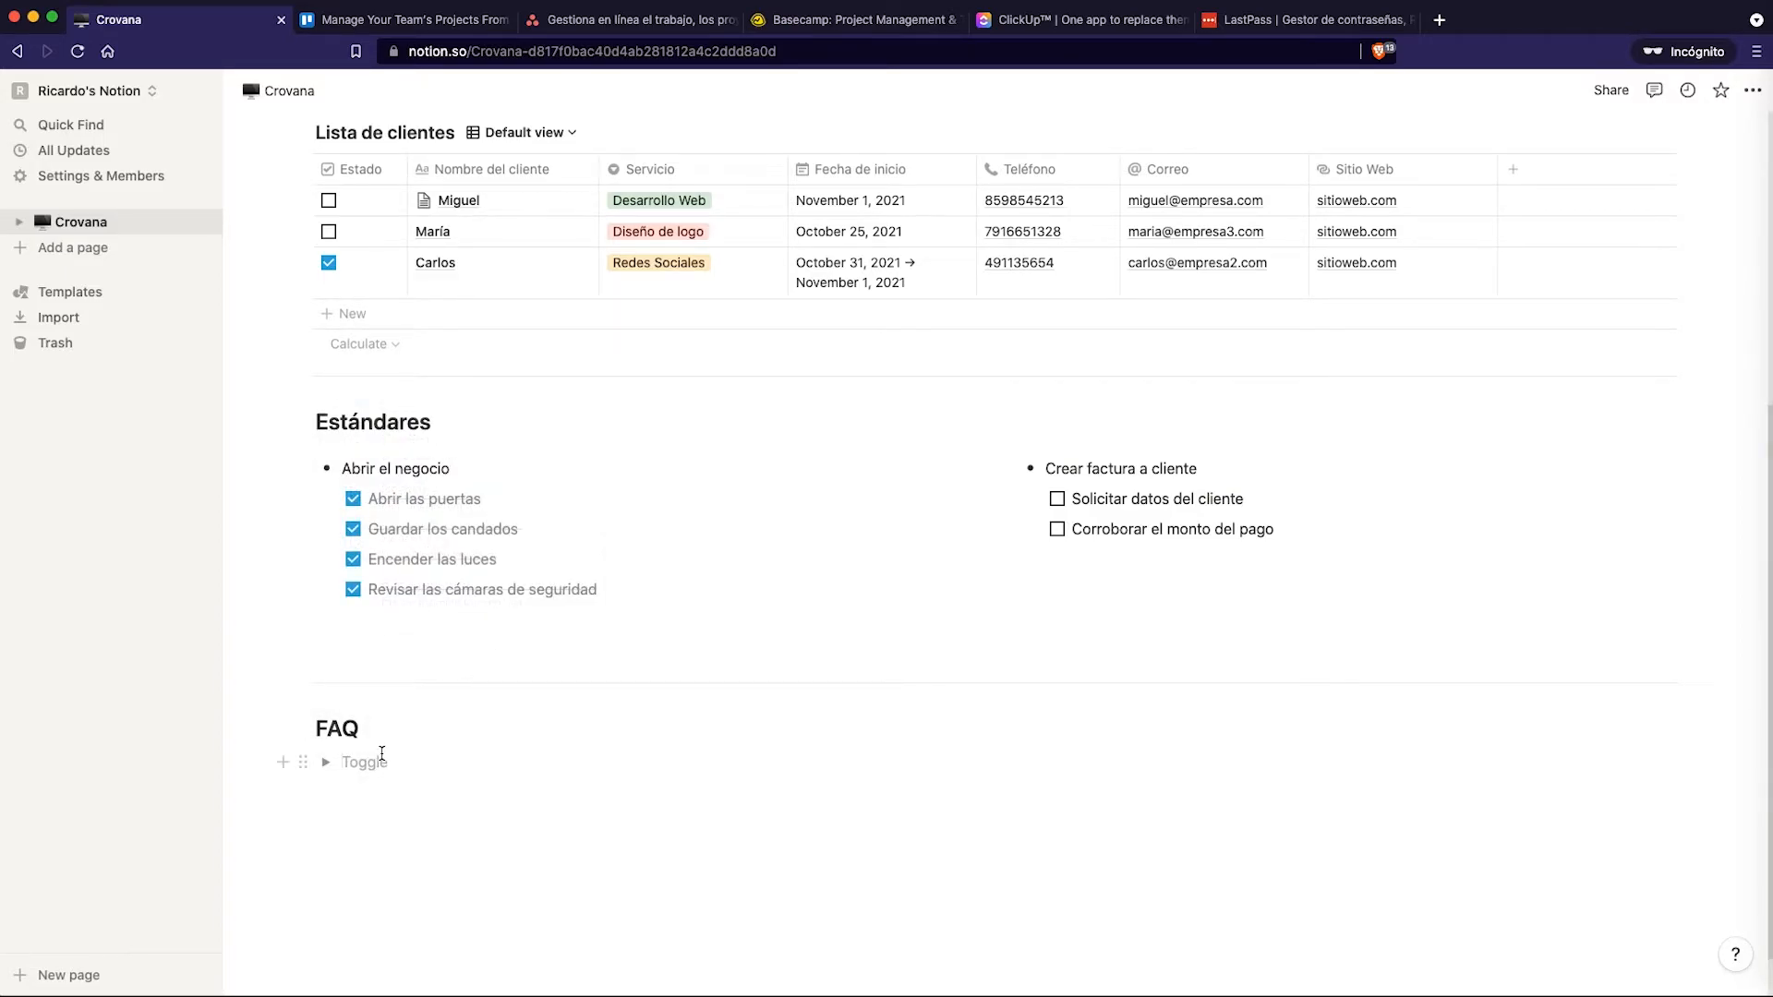
type("Cuáles son")
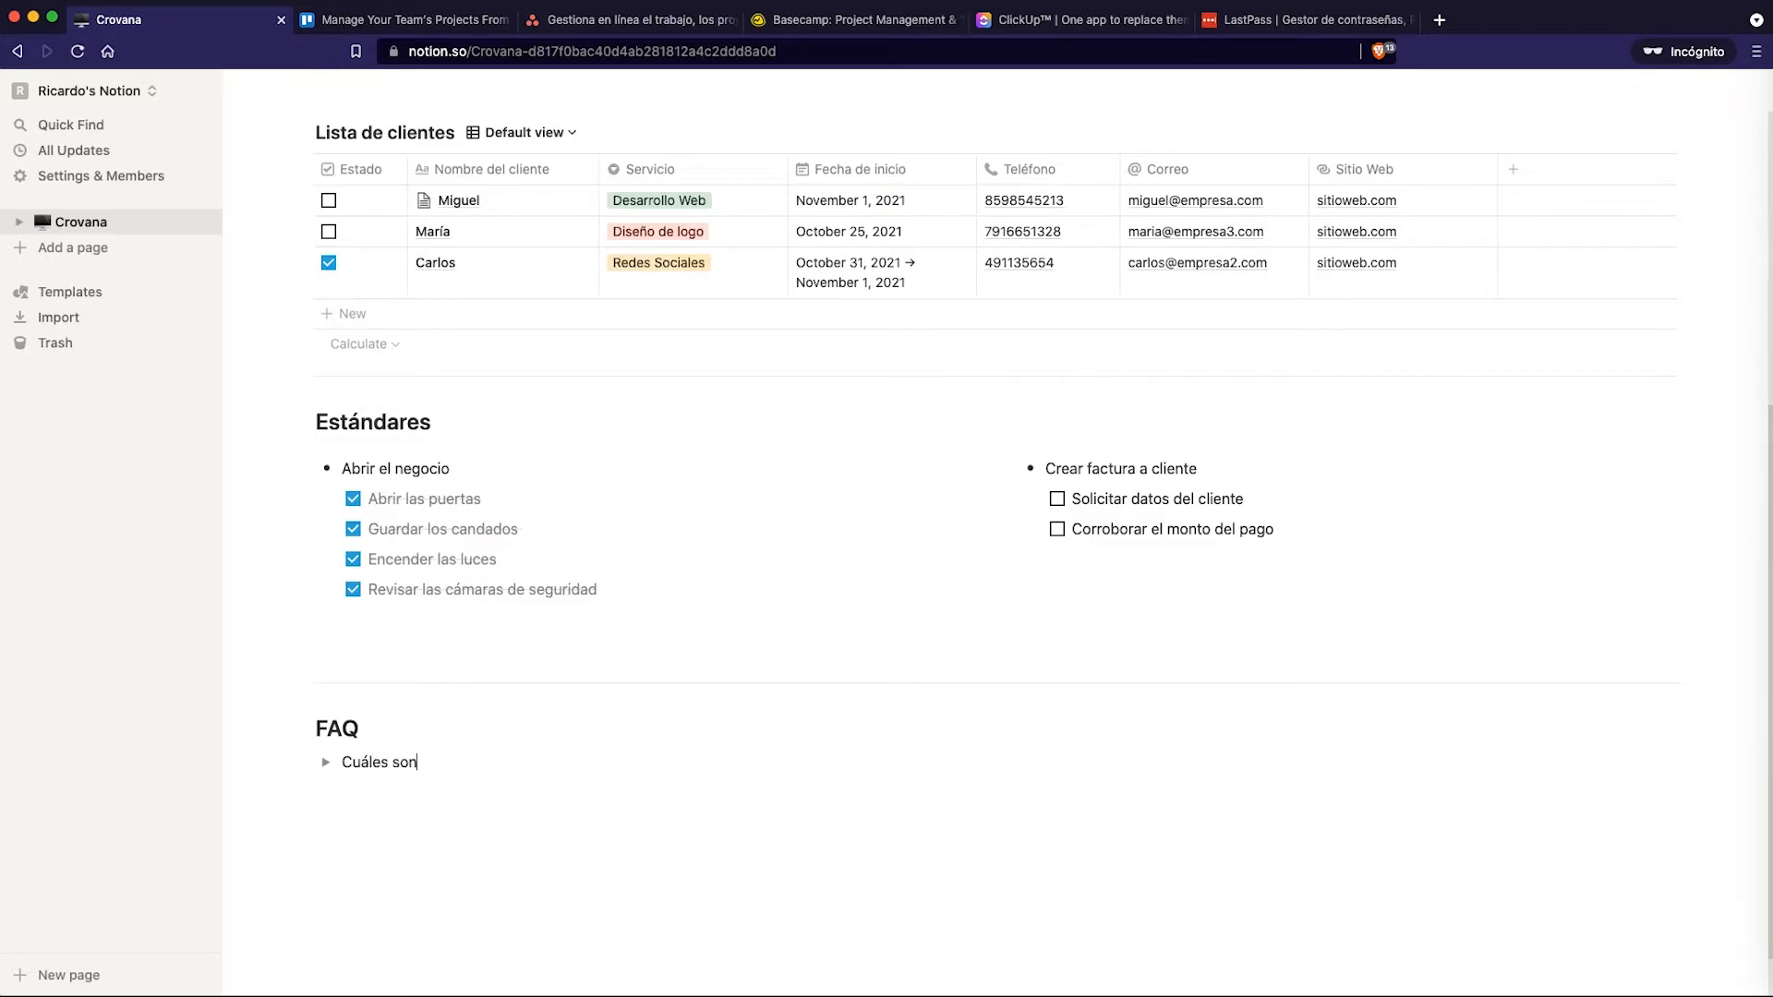
type(" los medios de pa")
key("BackSpace")
key("BackSpace")
type("de pago¿")
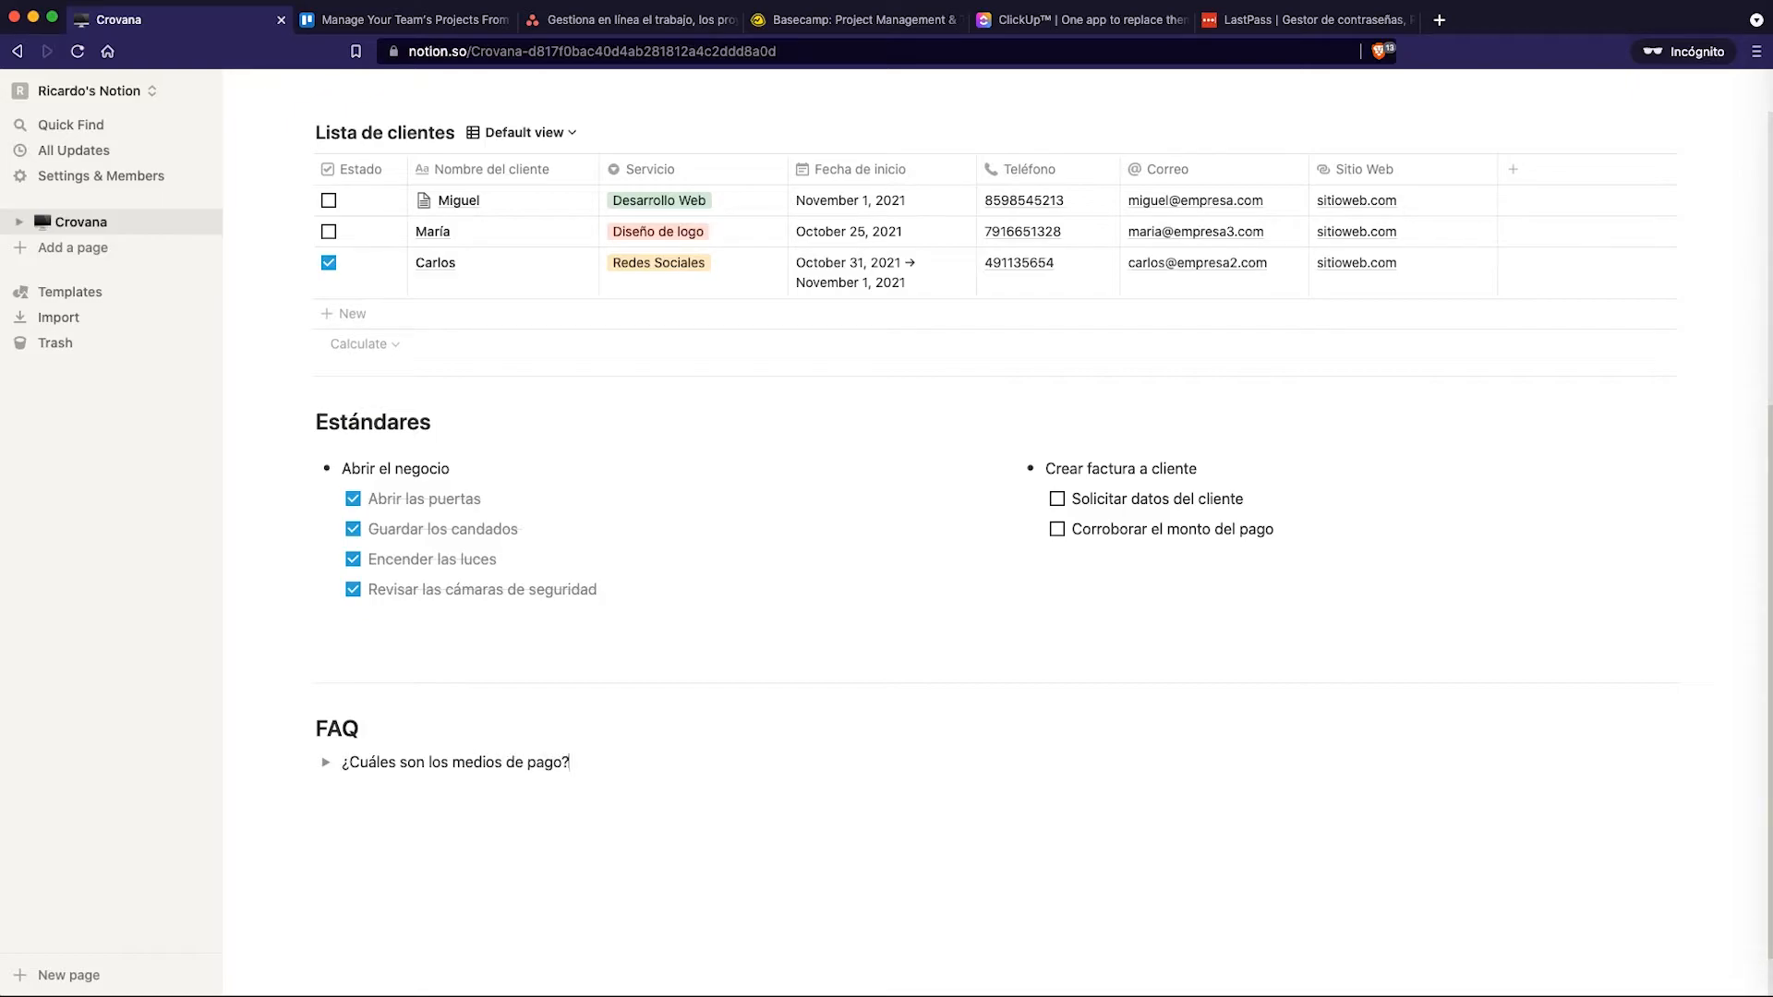
- Add a second toggle asking '¿Qué paquetes de servicio ofrecen?'
key("Return")
type("Pago")
key("BackSpace")
key("BackSpace")
key("BackSpace")
key("BackSpace")
type("Cu")
key("BackSpace")
key("BackSpace")
key("BackSpace")
type("Qué page")
type("uetes de servicio o")
type("frece")
type("¿")
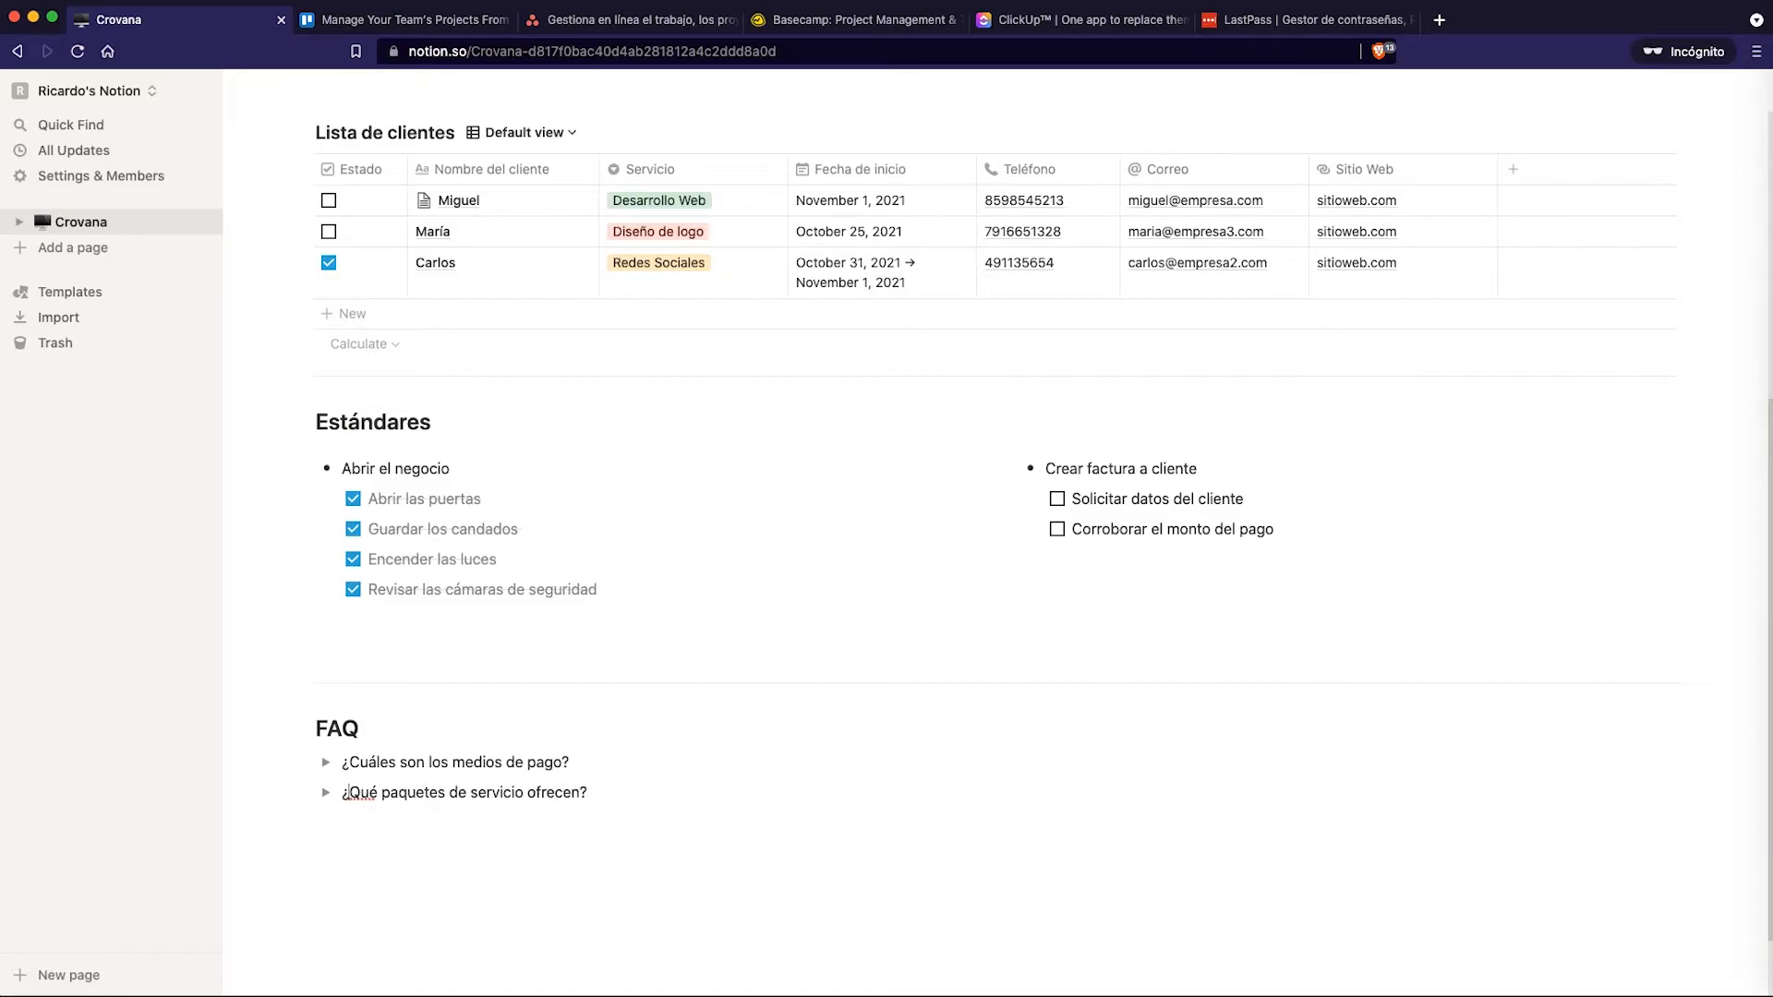
- Answer the payment-methods toggle with 'Sinpe móvil, transferencia, paypal, etc.'
left_click(326, 762)
left_click(410, 792)
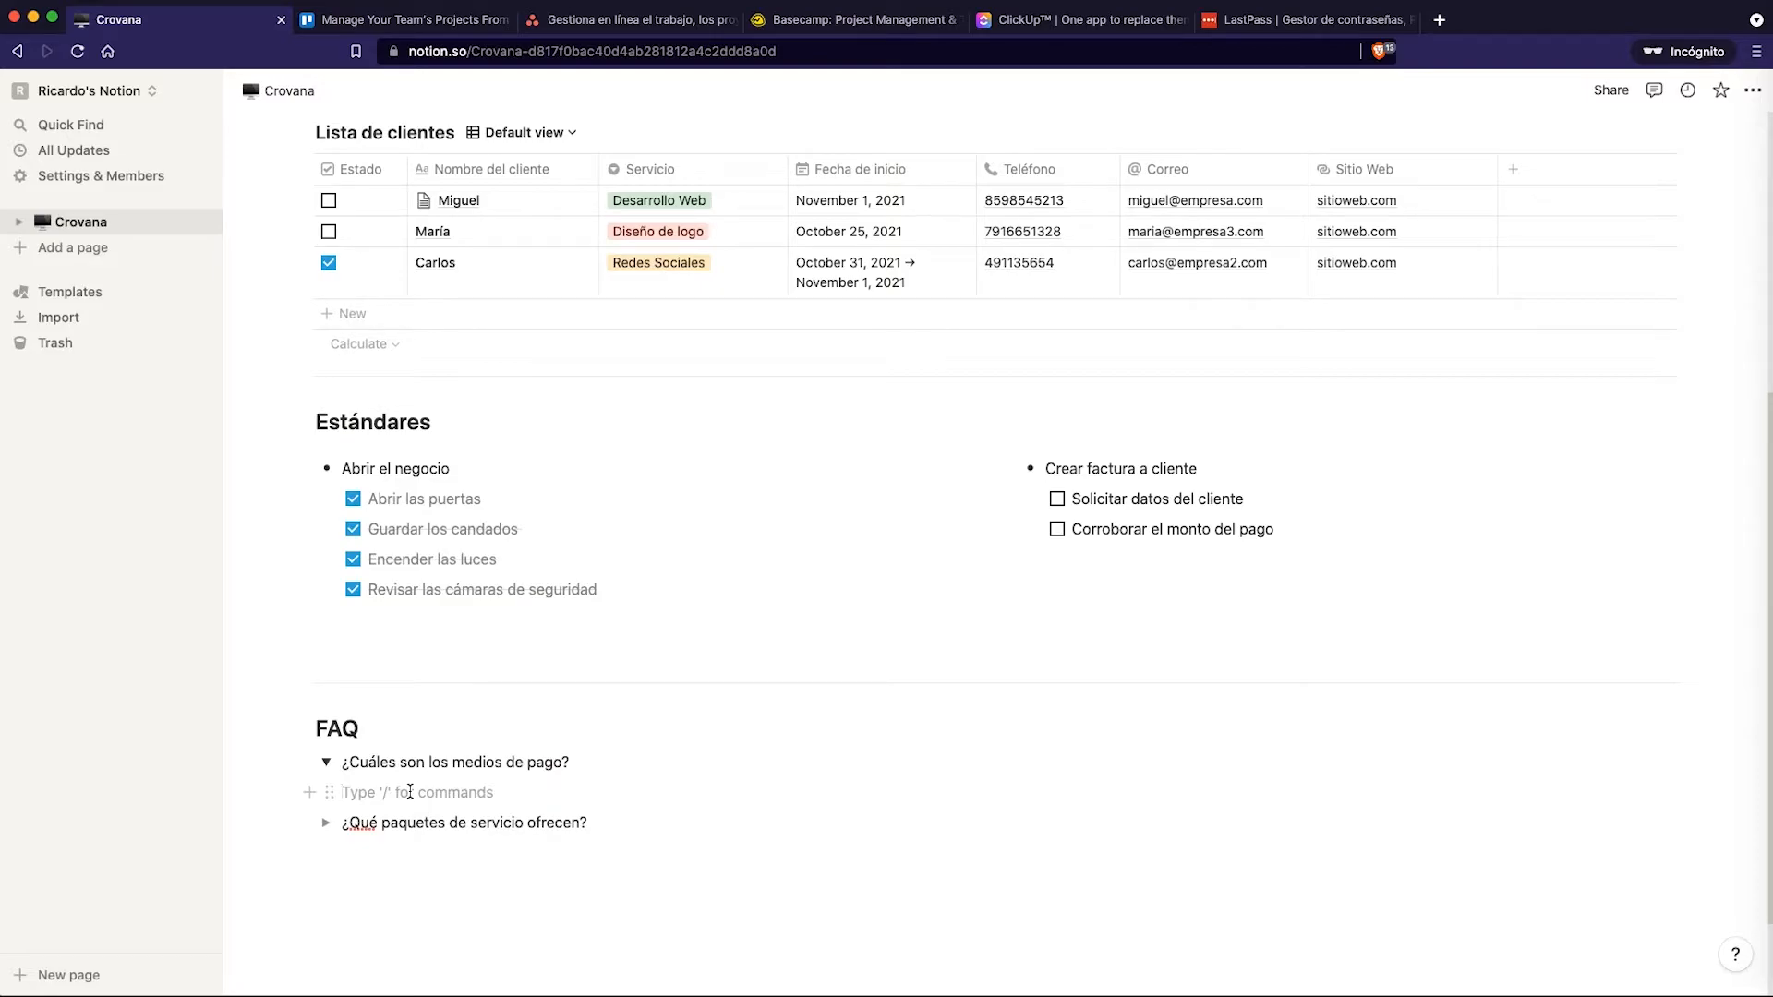
type("Sinpe móvil,")
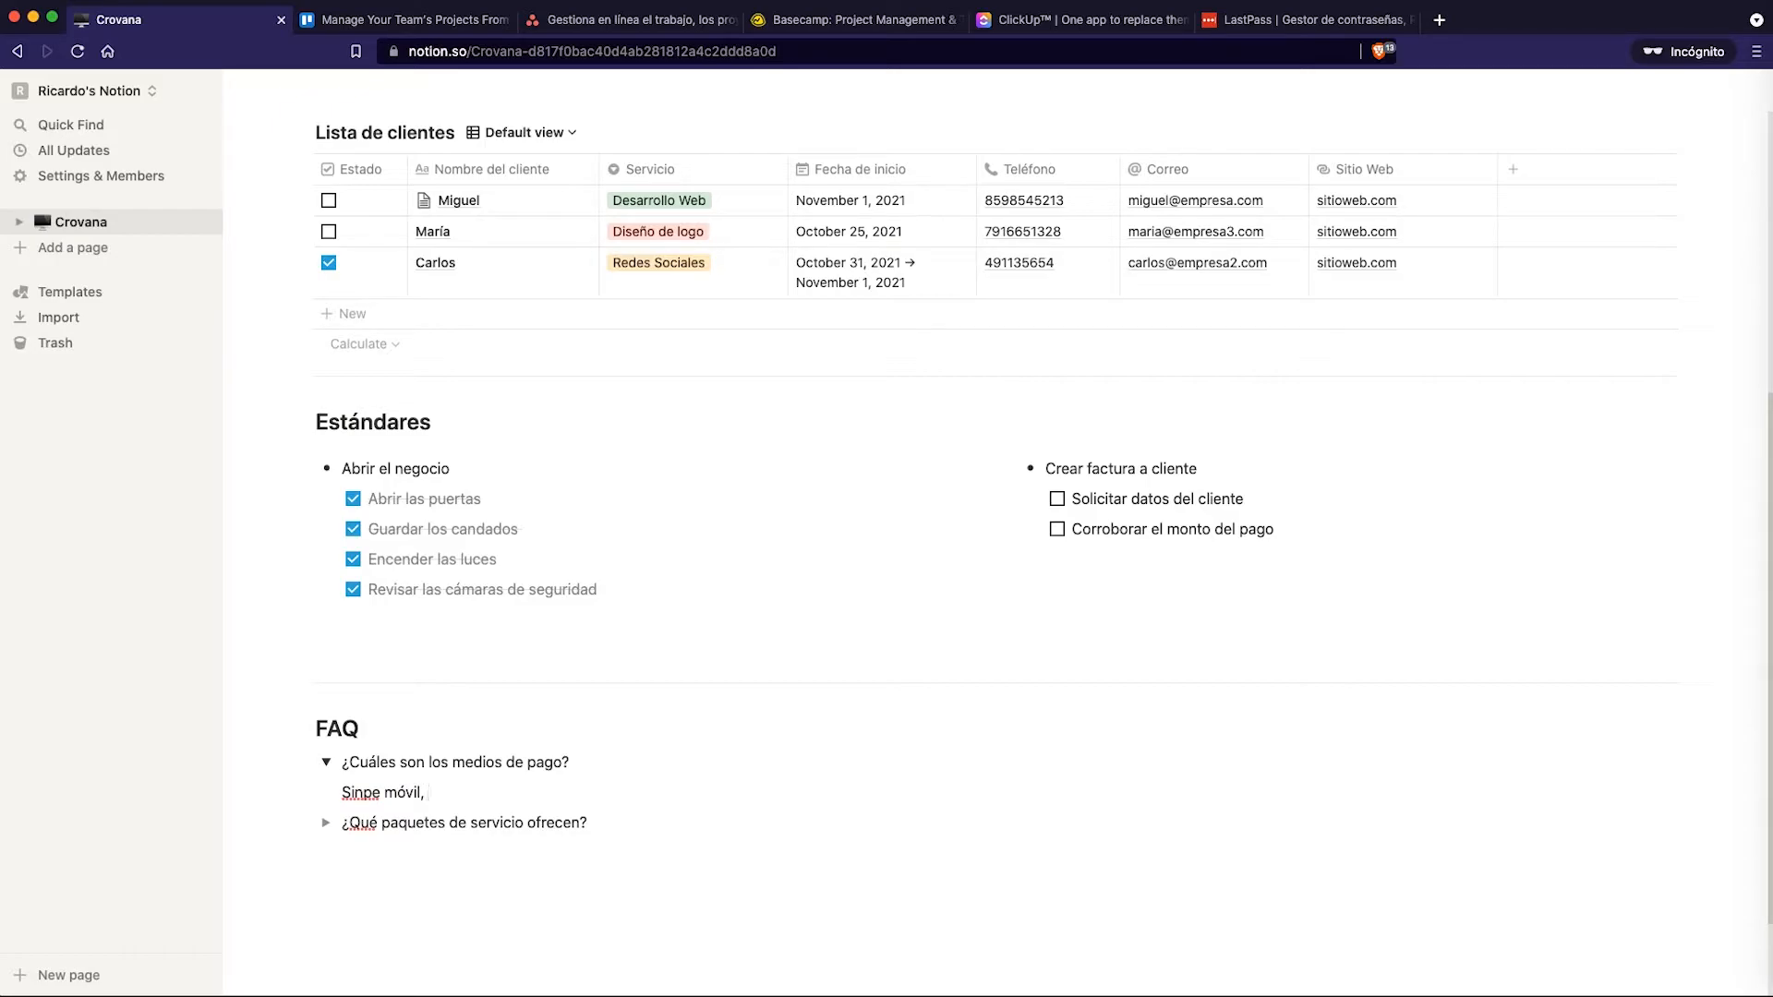
type(" tr")
key("BackSpace")
type("ansferencia, paypal, etc.")
left_click(326, 762)
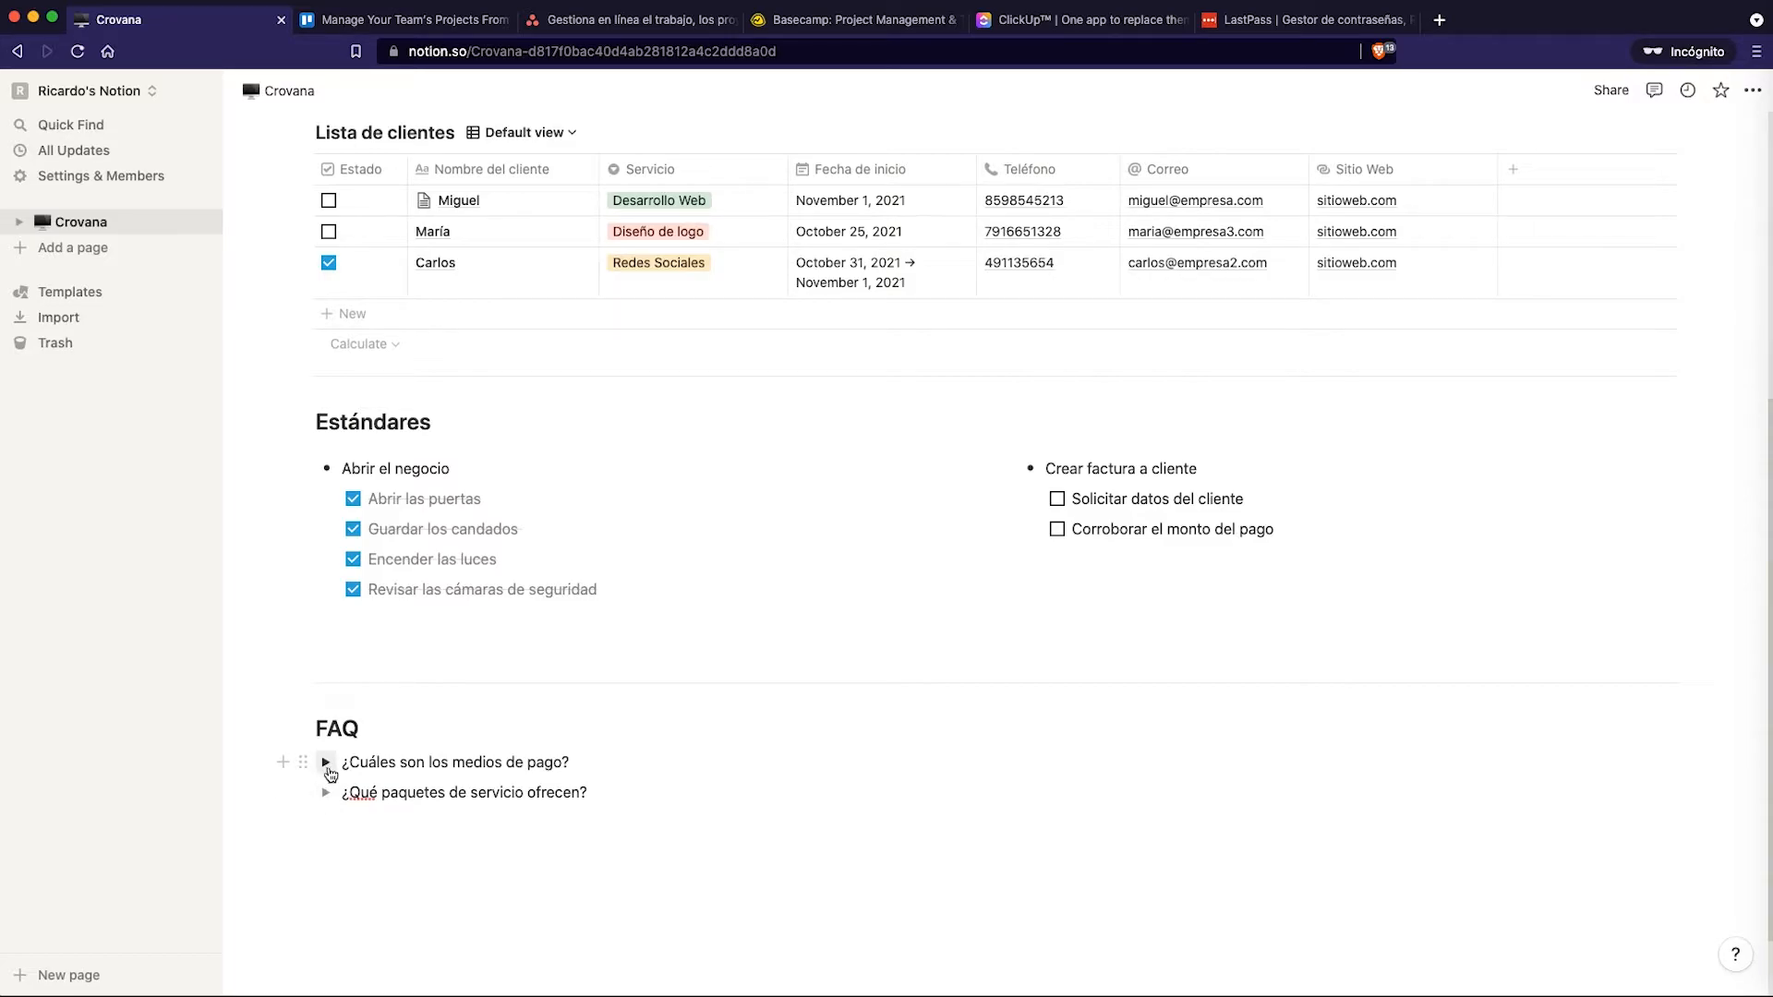
left_click(326, 763)
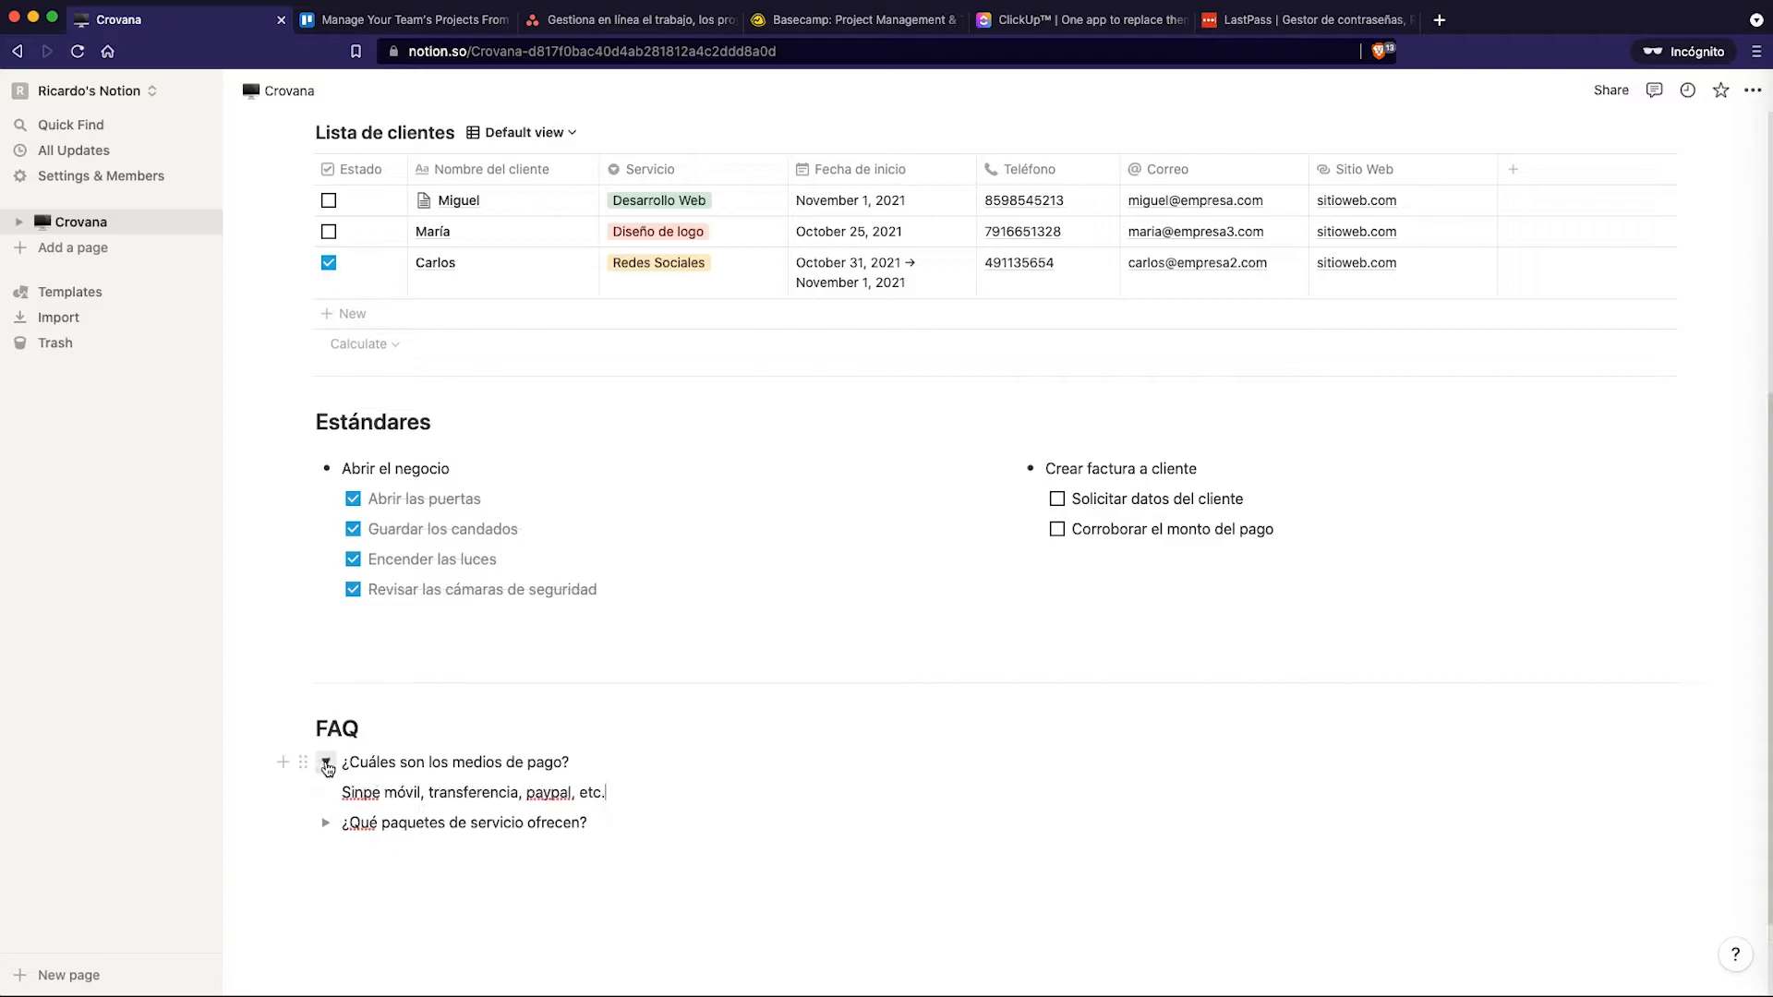
left_click(326, 763)
- List Paquete 1, Paquete 2 and Paquete 3 inside the service packages toggle
left_click(326, 792)
left_click(406, 821)
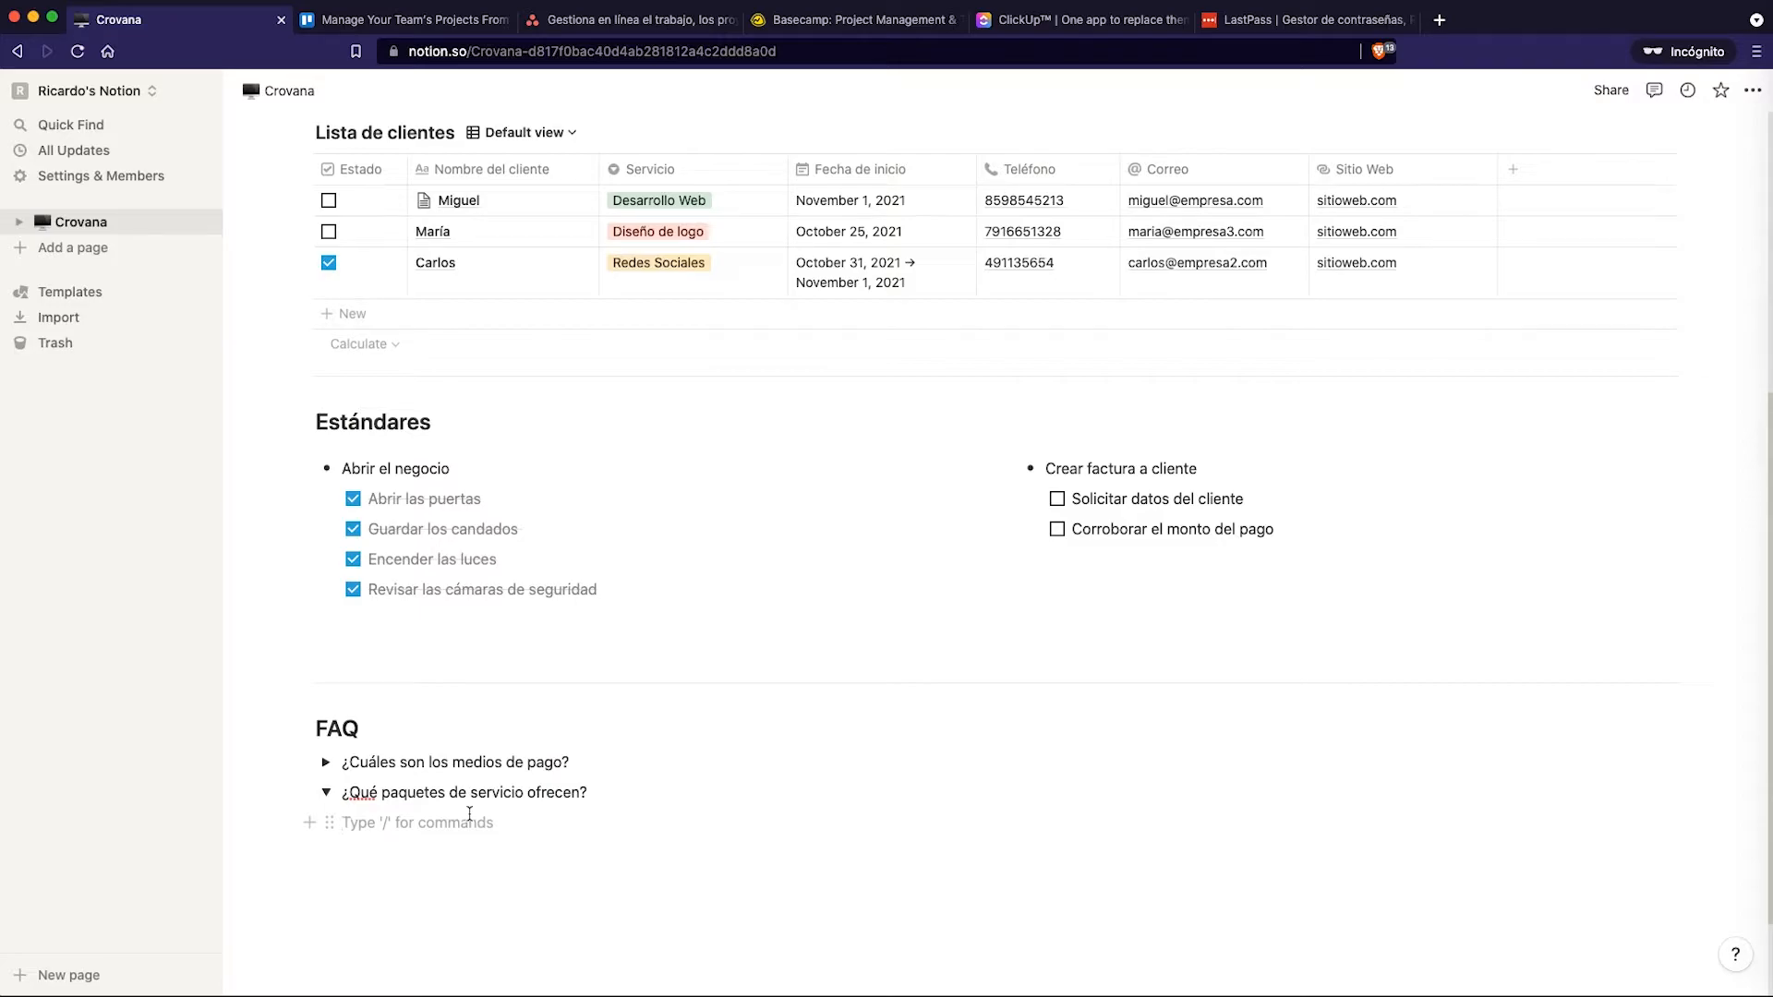
type("Paquete")
key("BackSpace")
key("BackSpace")
key("BackSpace")
key("BackSpace")
key("BackSpace")
key("BackSpace")
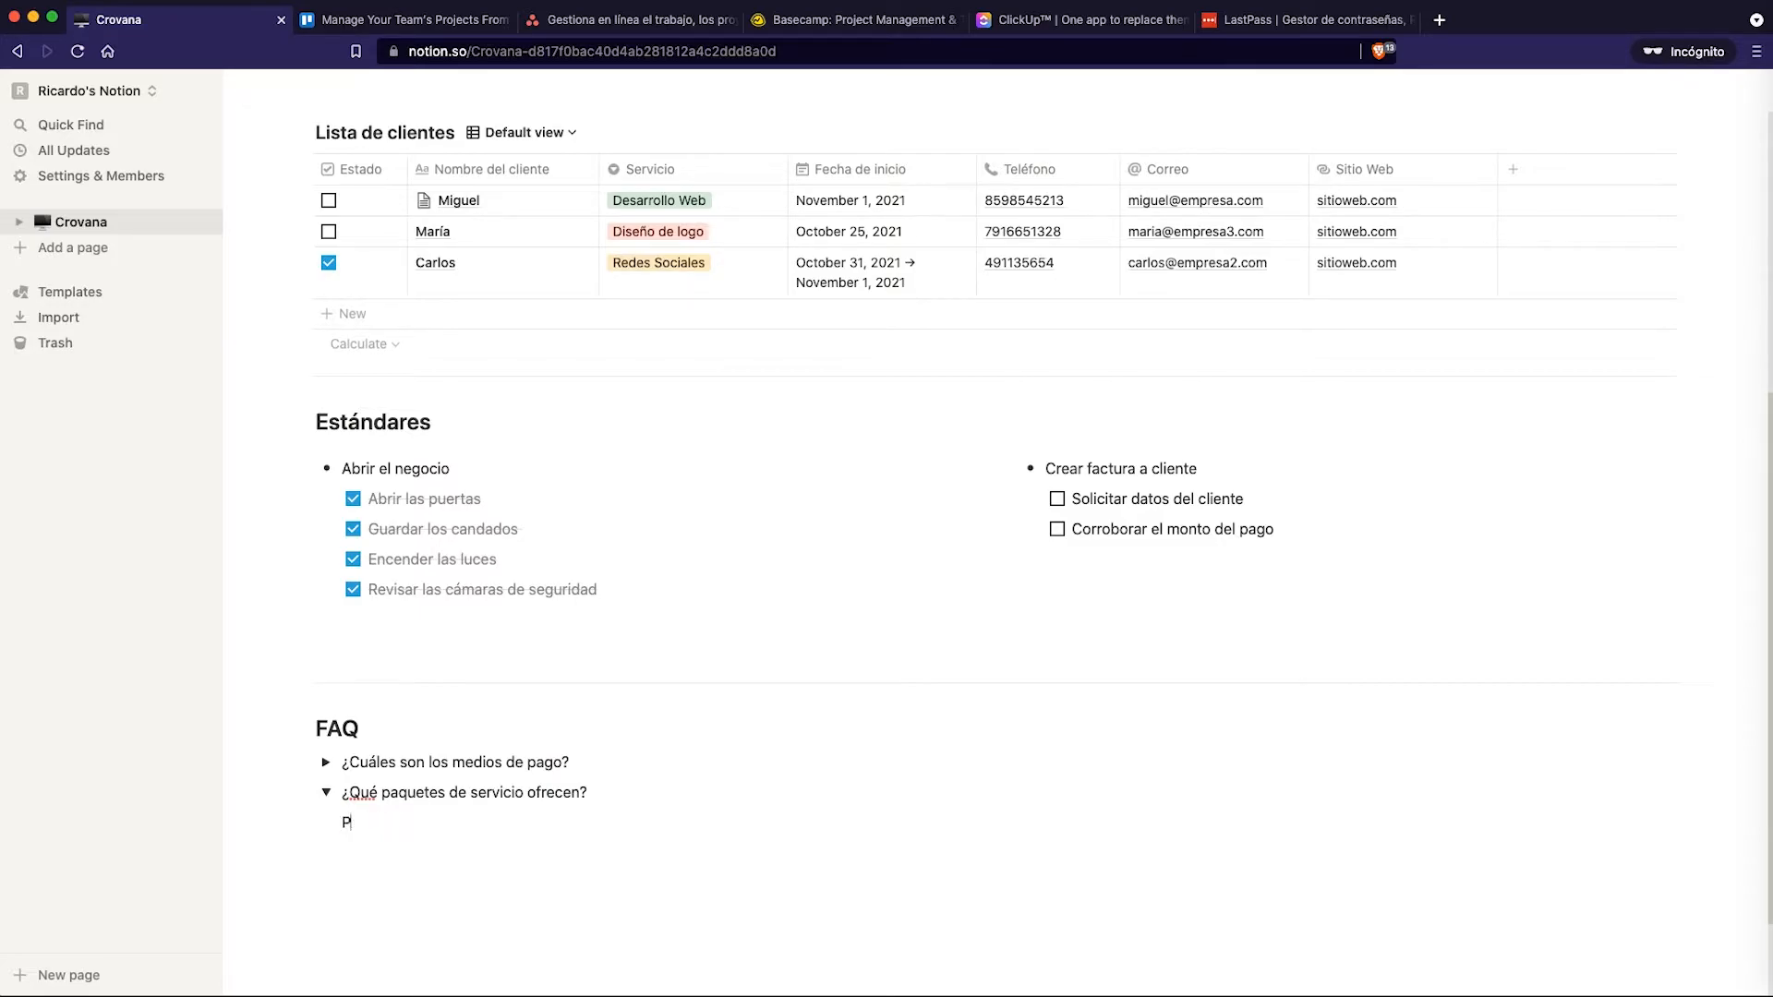
key("Return")
type("Par")
key("BackSpace")
type("quete 2")
key("Return")
type("Pa")
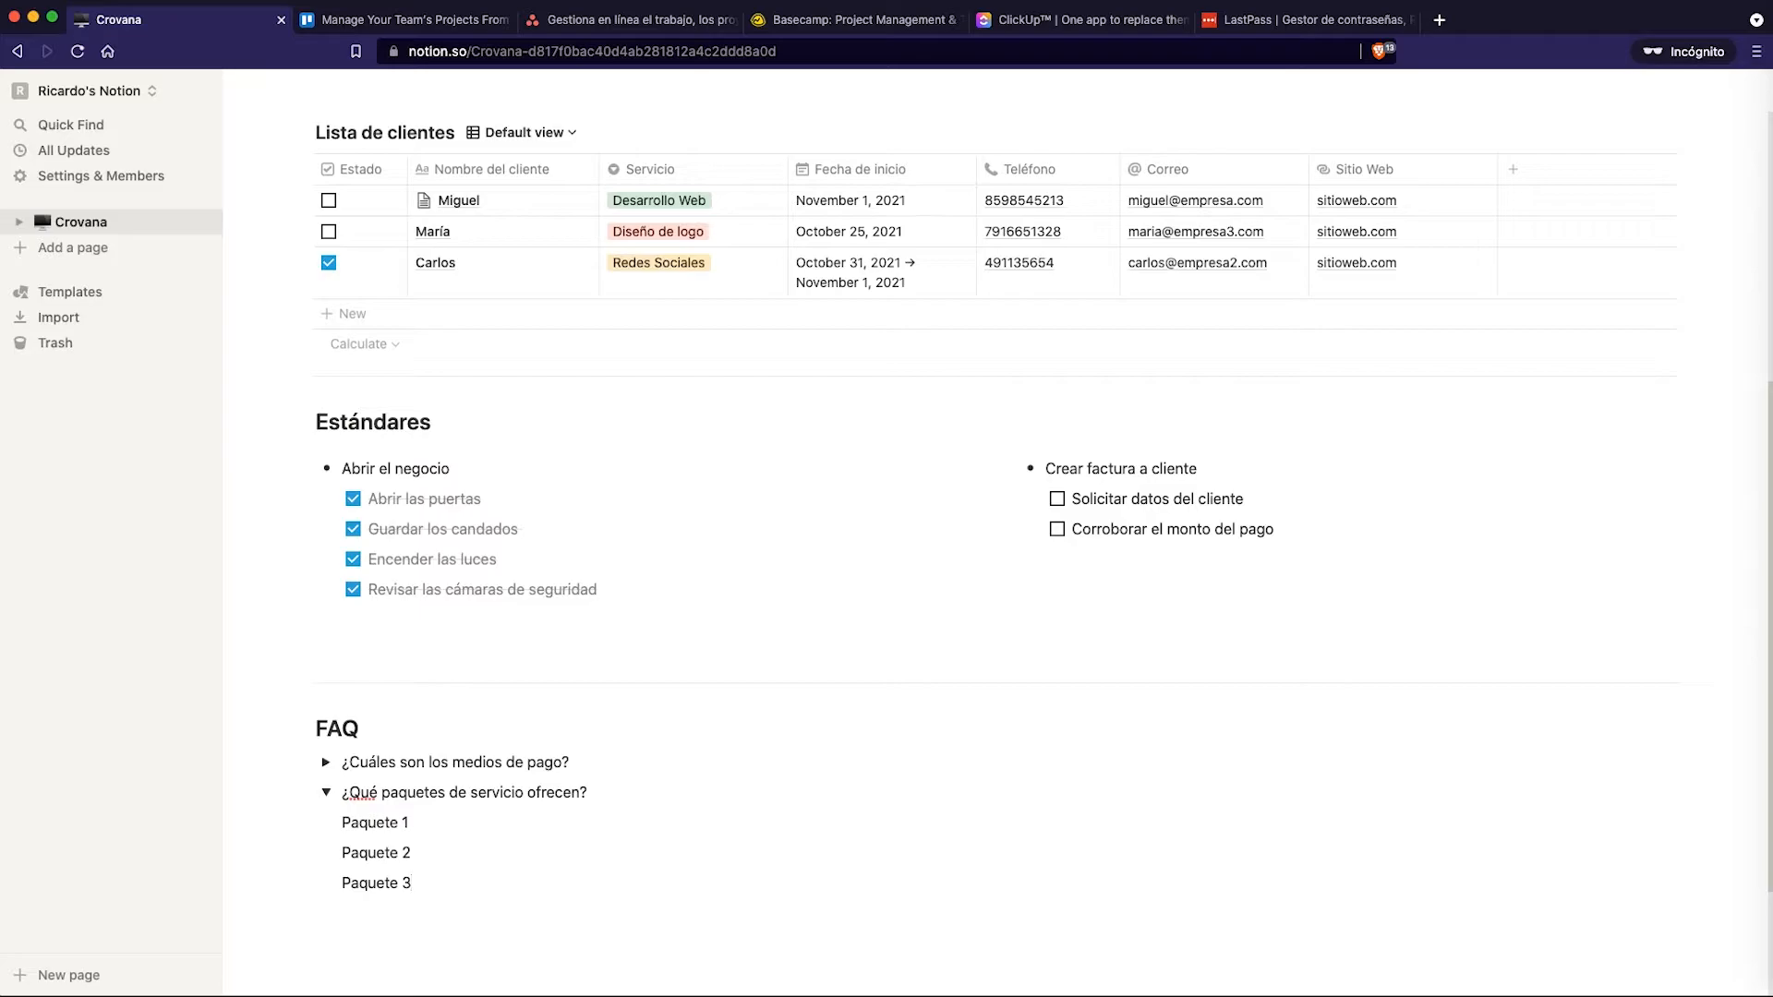
- Collapse both FAQ toggles
scroll(470, 813, "down", 1)
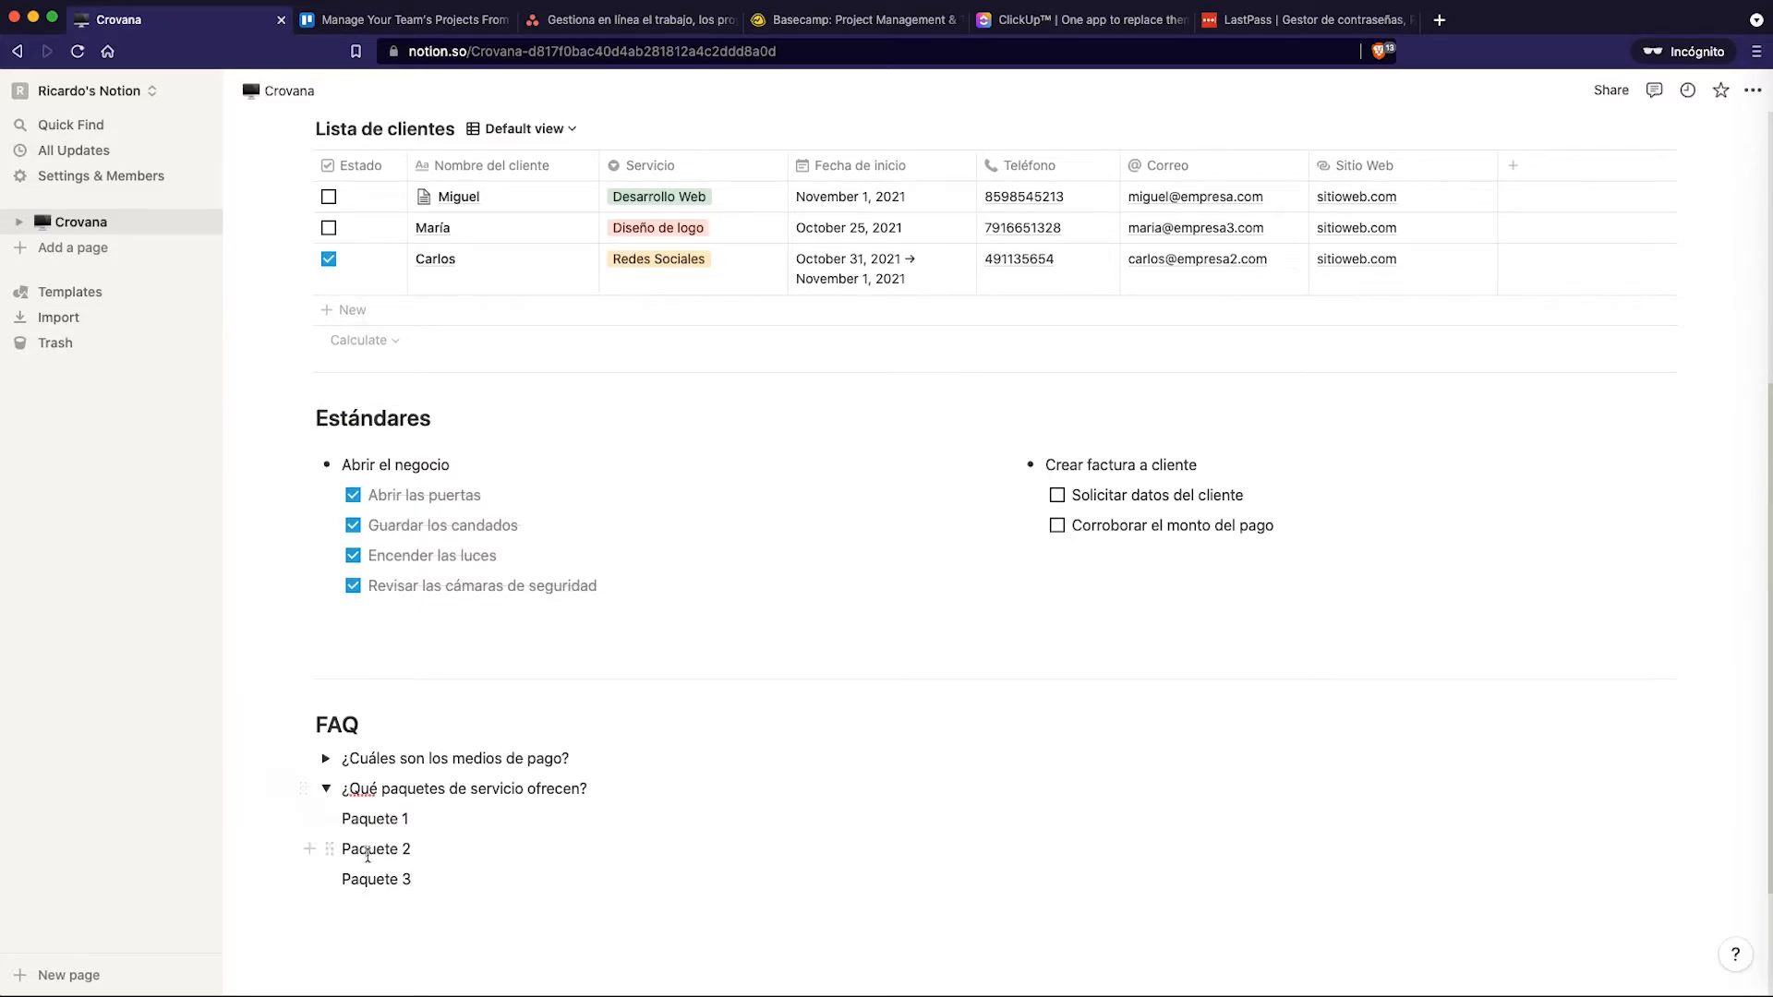
left_click(326, 789)
left_click(326, 790)
left_click(325, 758)
scroll(328, 753, "down", 1)
left_click(327, 740)
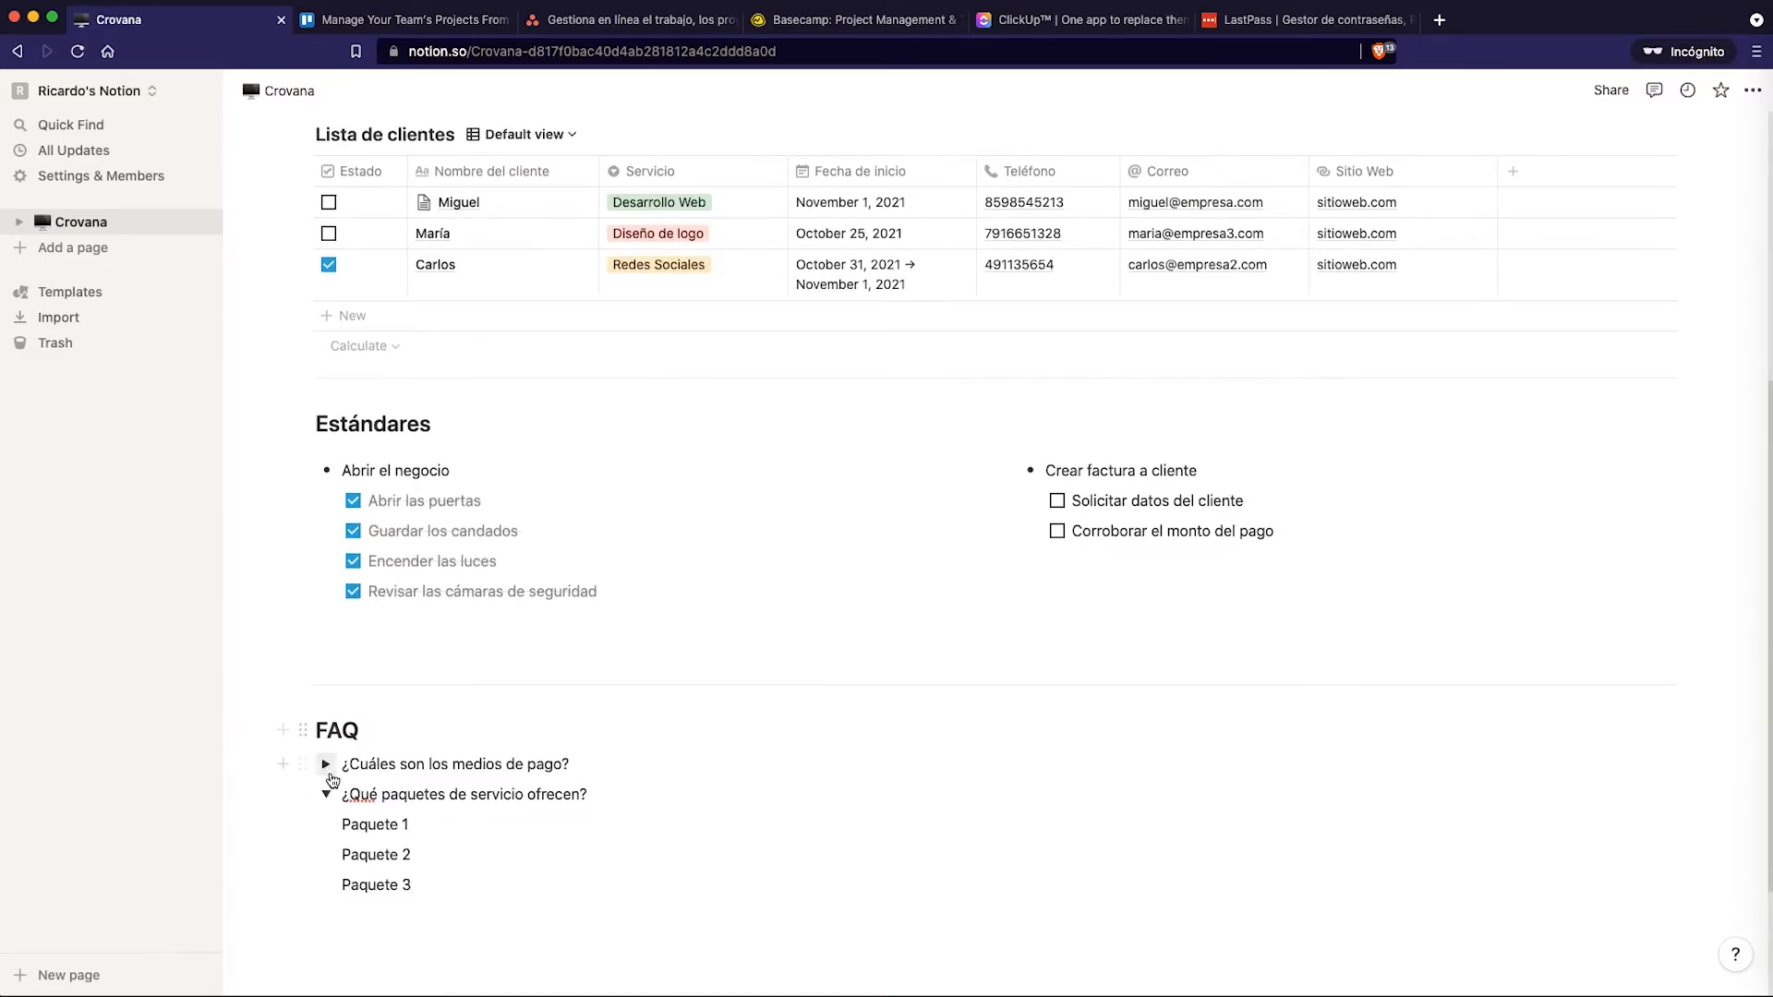
left_click(326, 793)
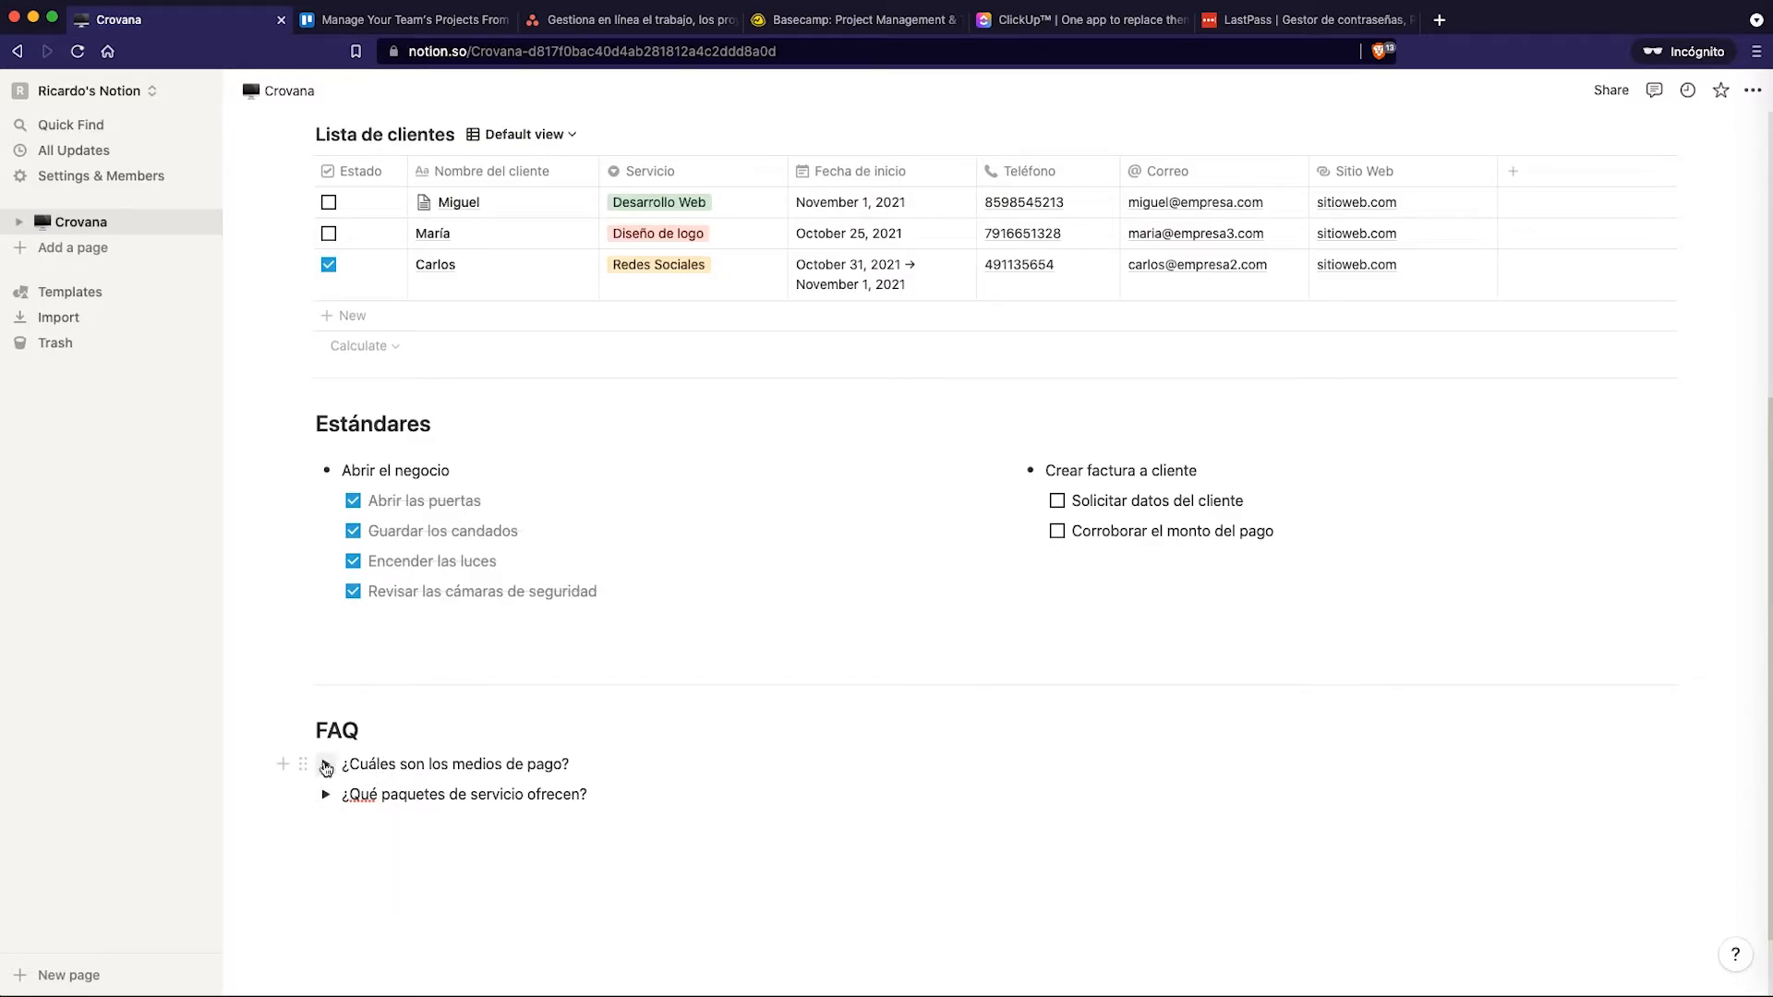
left_click(325, 765)
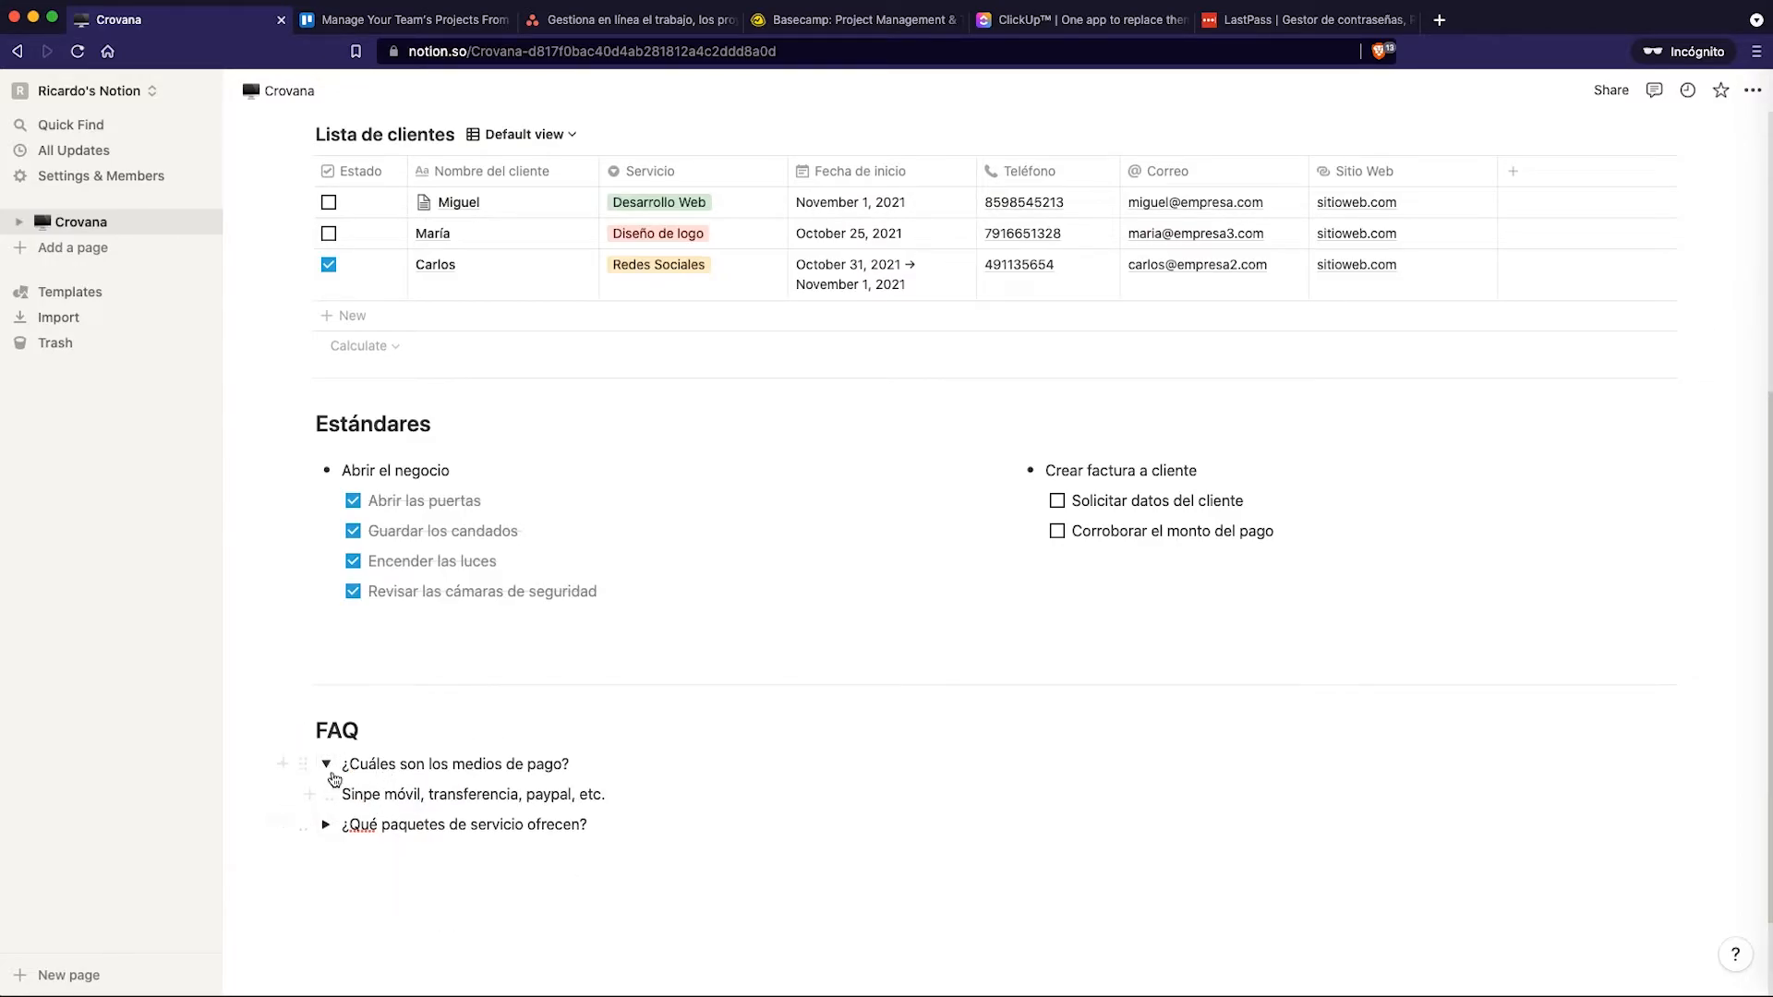
left_click(329, 765)
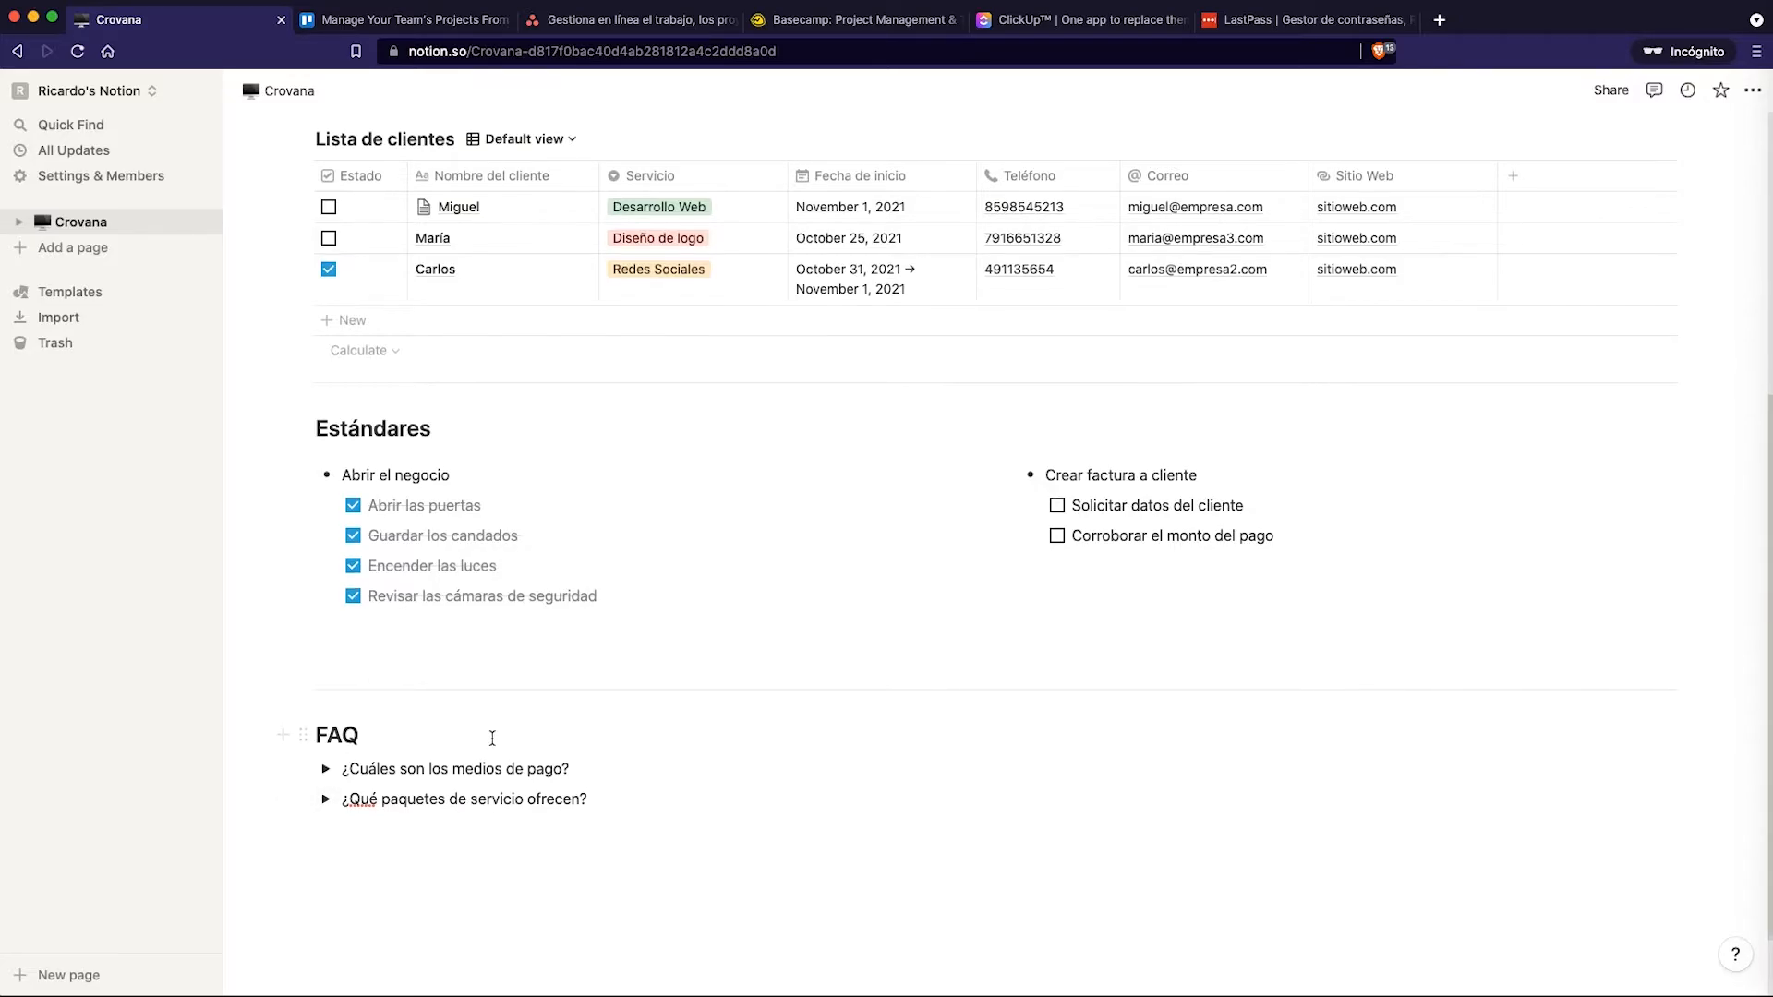
- Open María's client page from Lista de clientes
scroll(495, 734, "up", 2)
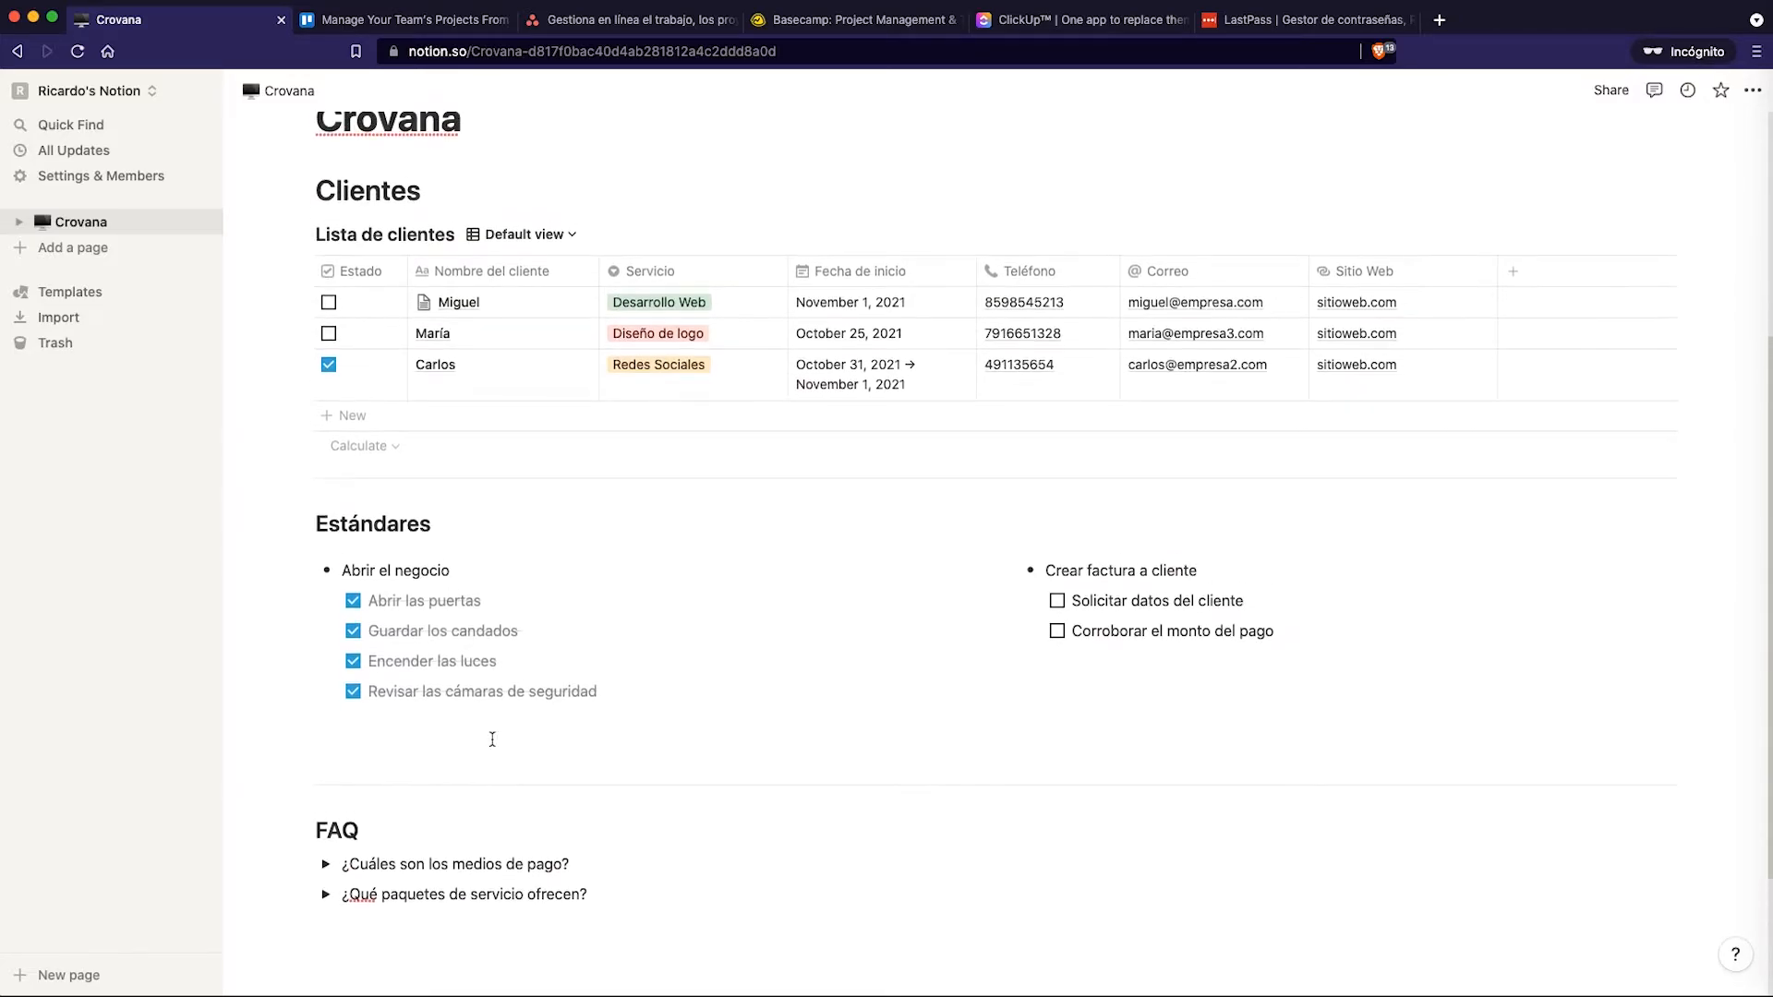
left_click(568, 335)
left_click(610, 654)
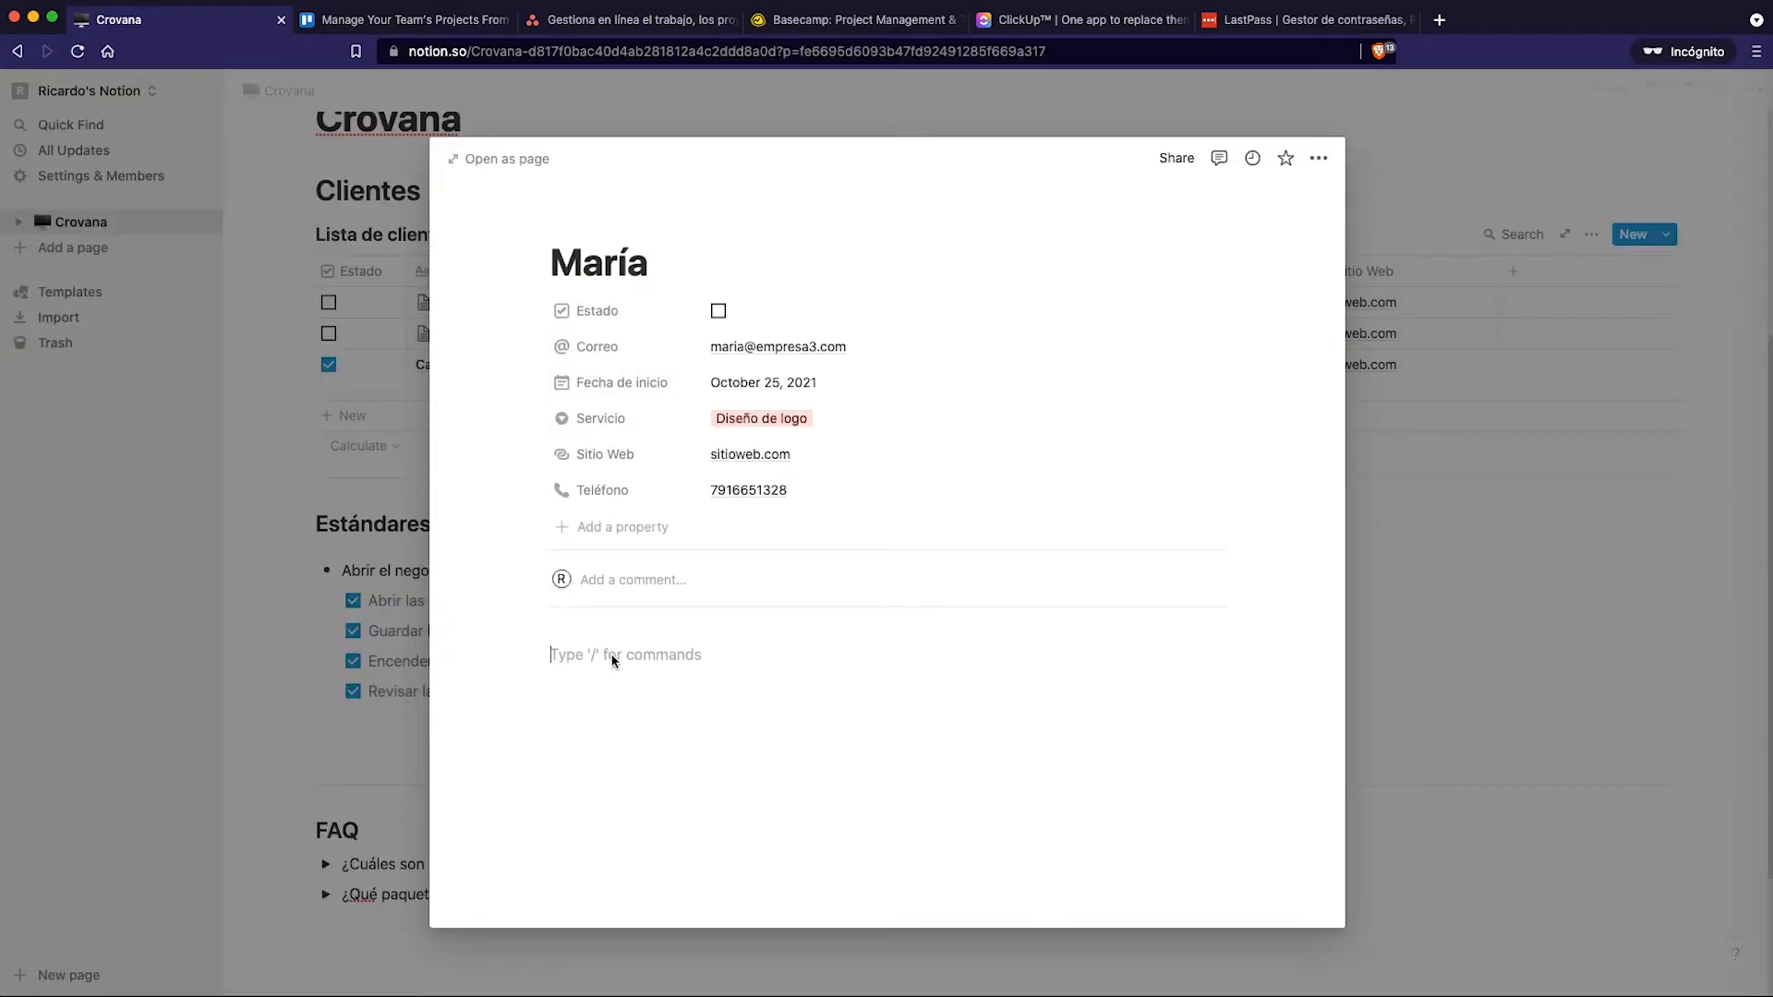
- Insert an inline table titled 'Lista de pagos' in the page body
type("/")
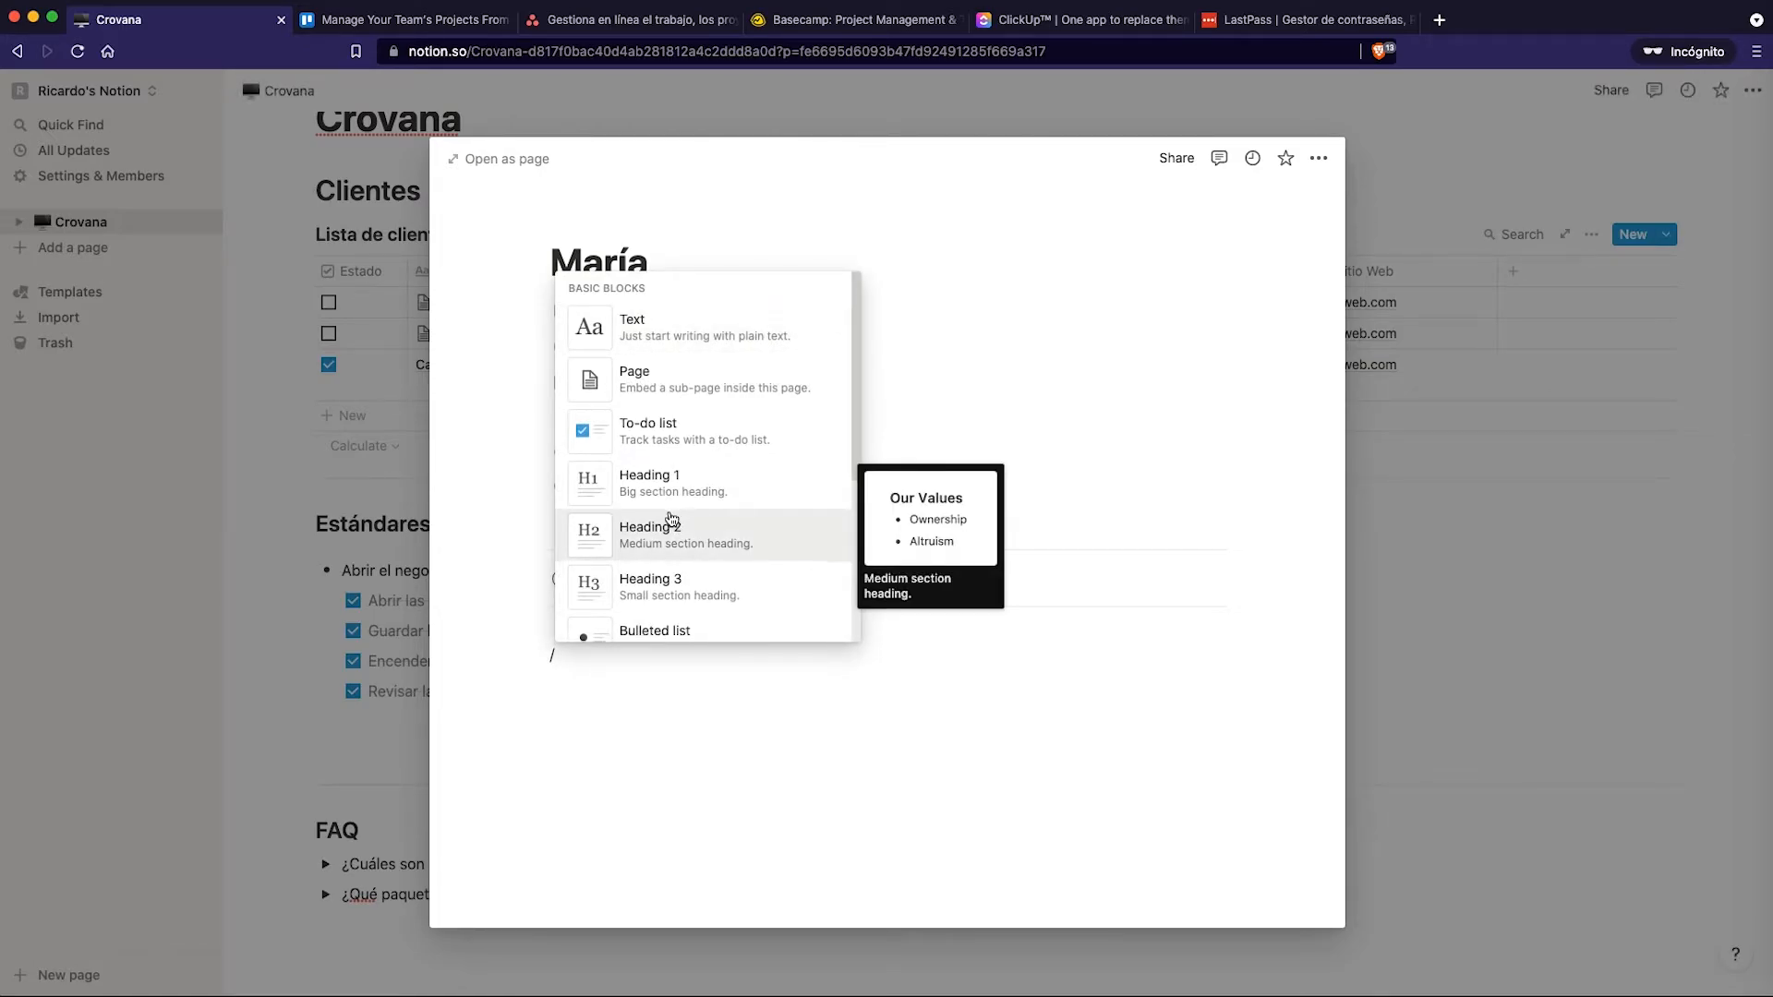
scroll(673, 527, "down", 3)
scroll(696, 511, "down", 5)
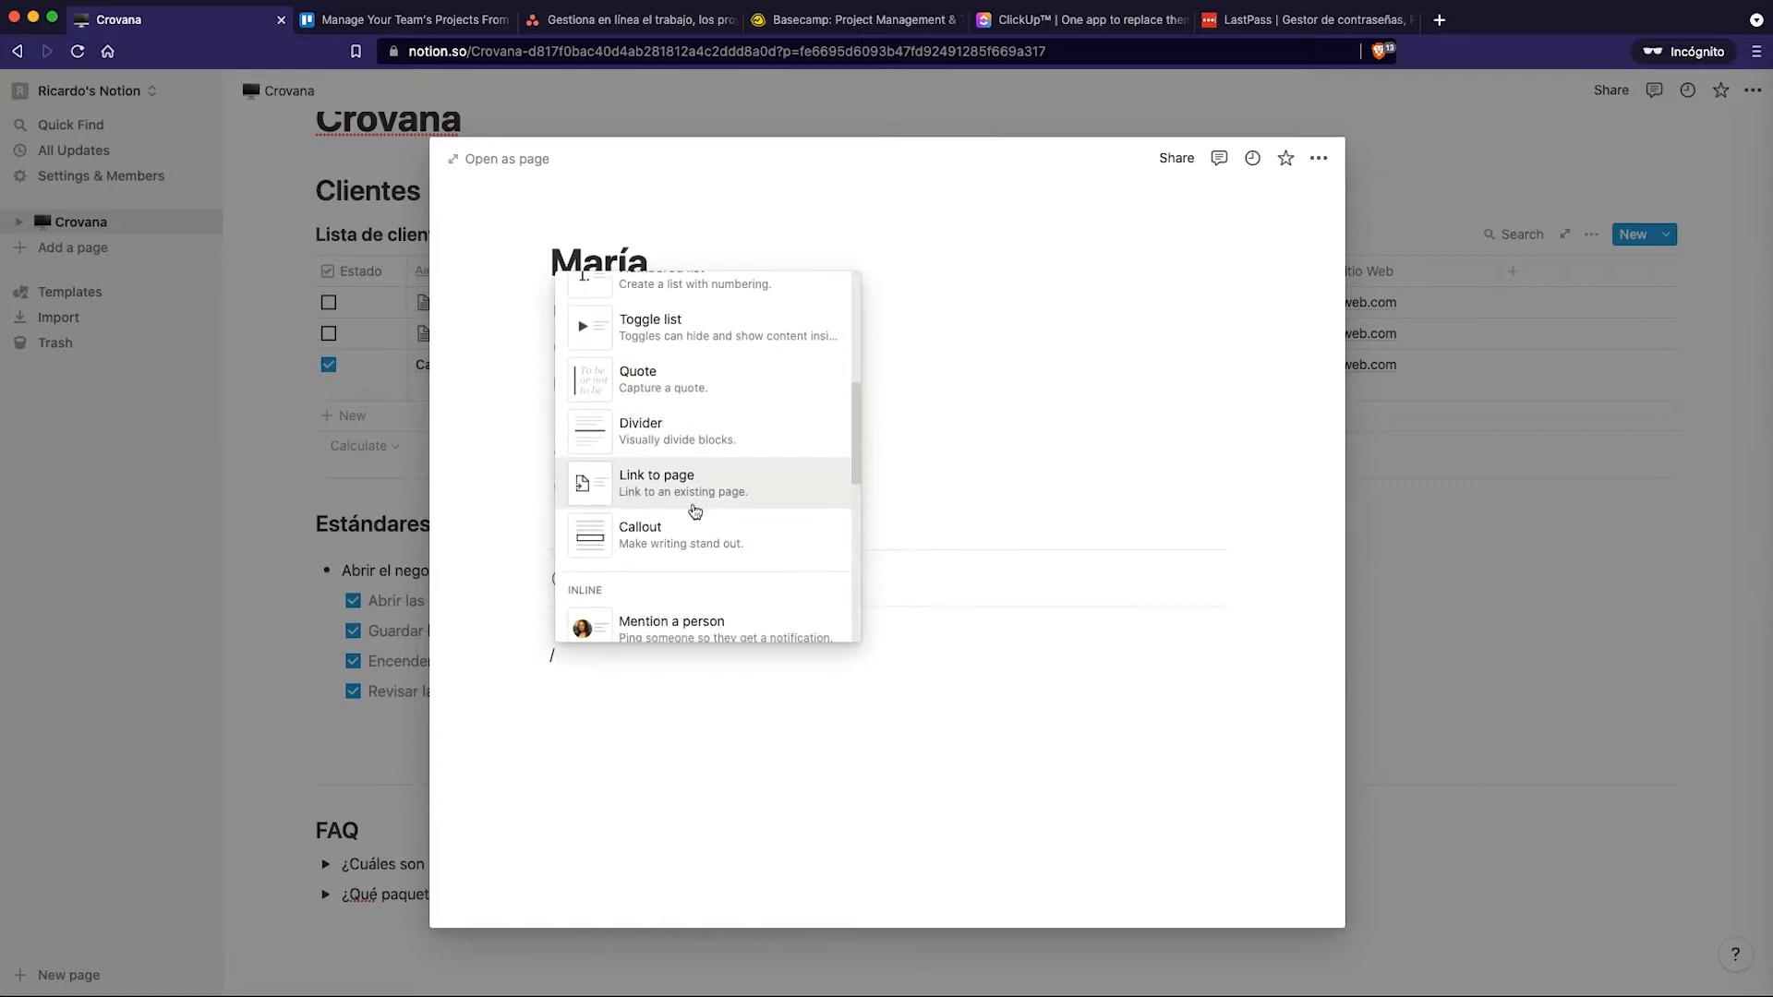
scroll(686, 507, "down", 4)
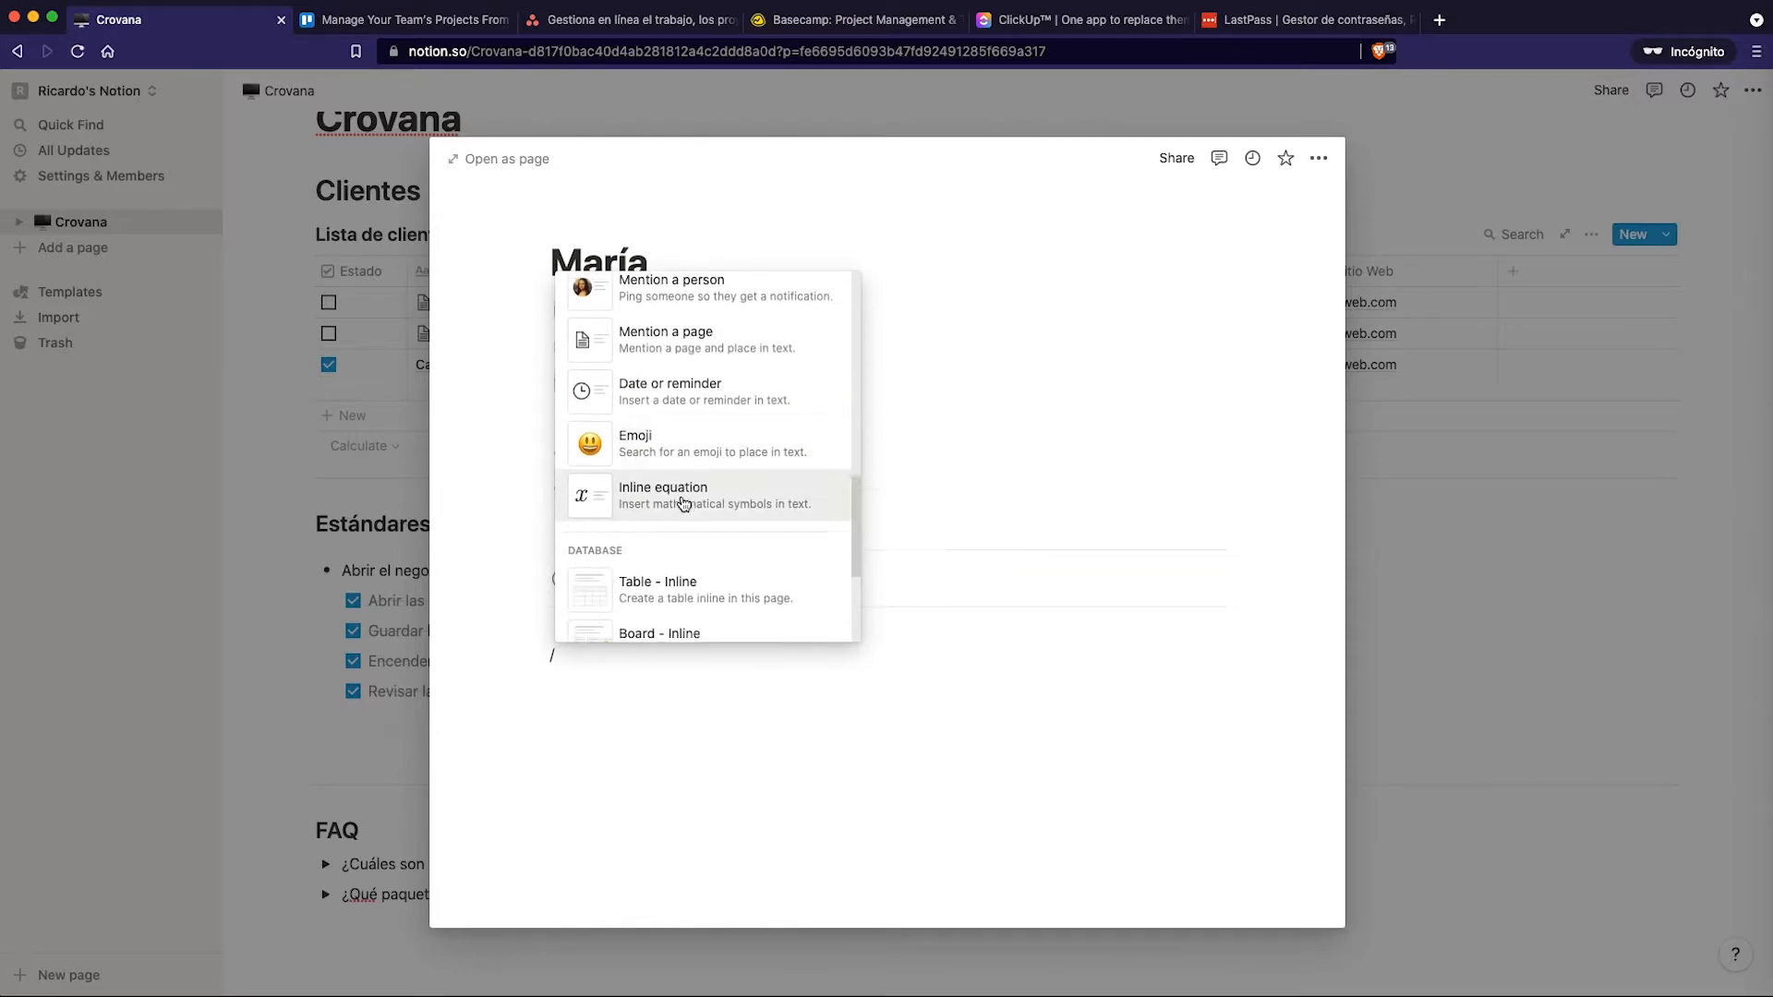
left_click(681, 601)
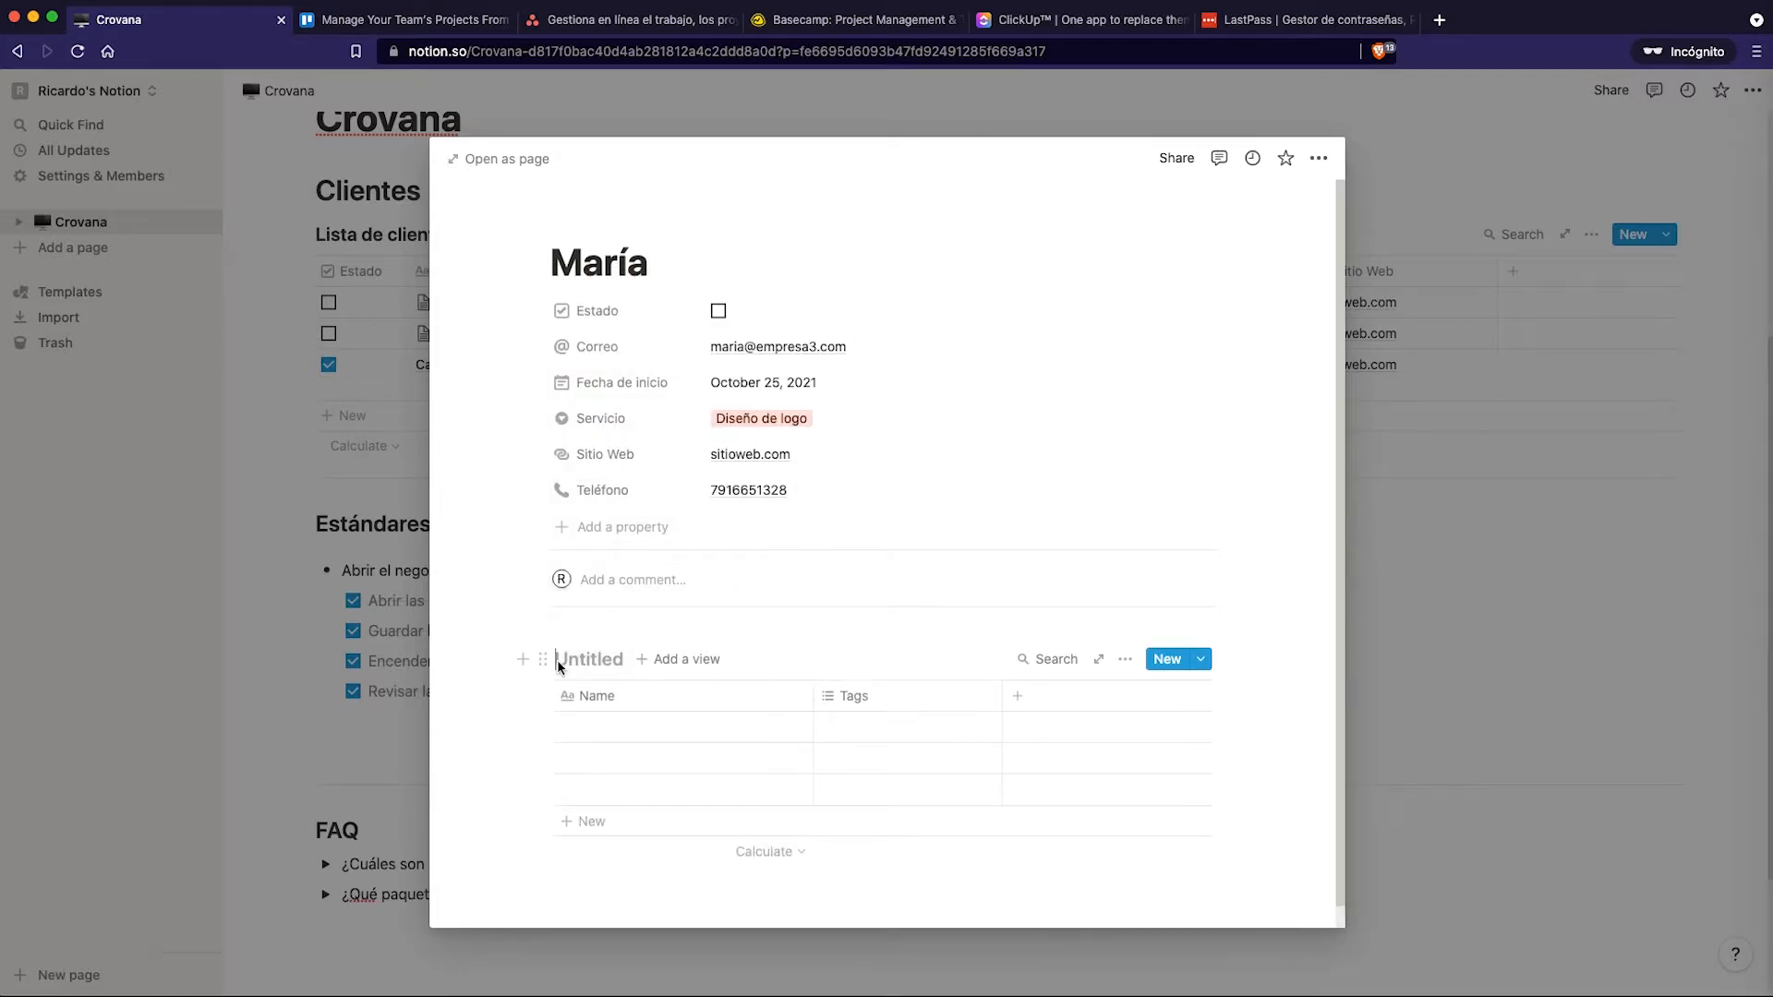
left_click(558, 659)
type("L")
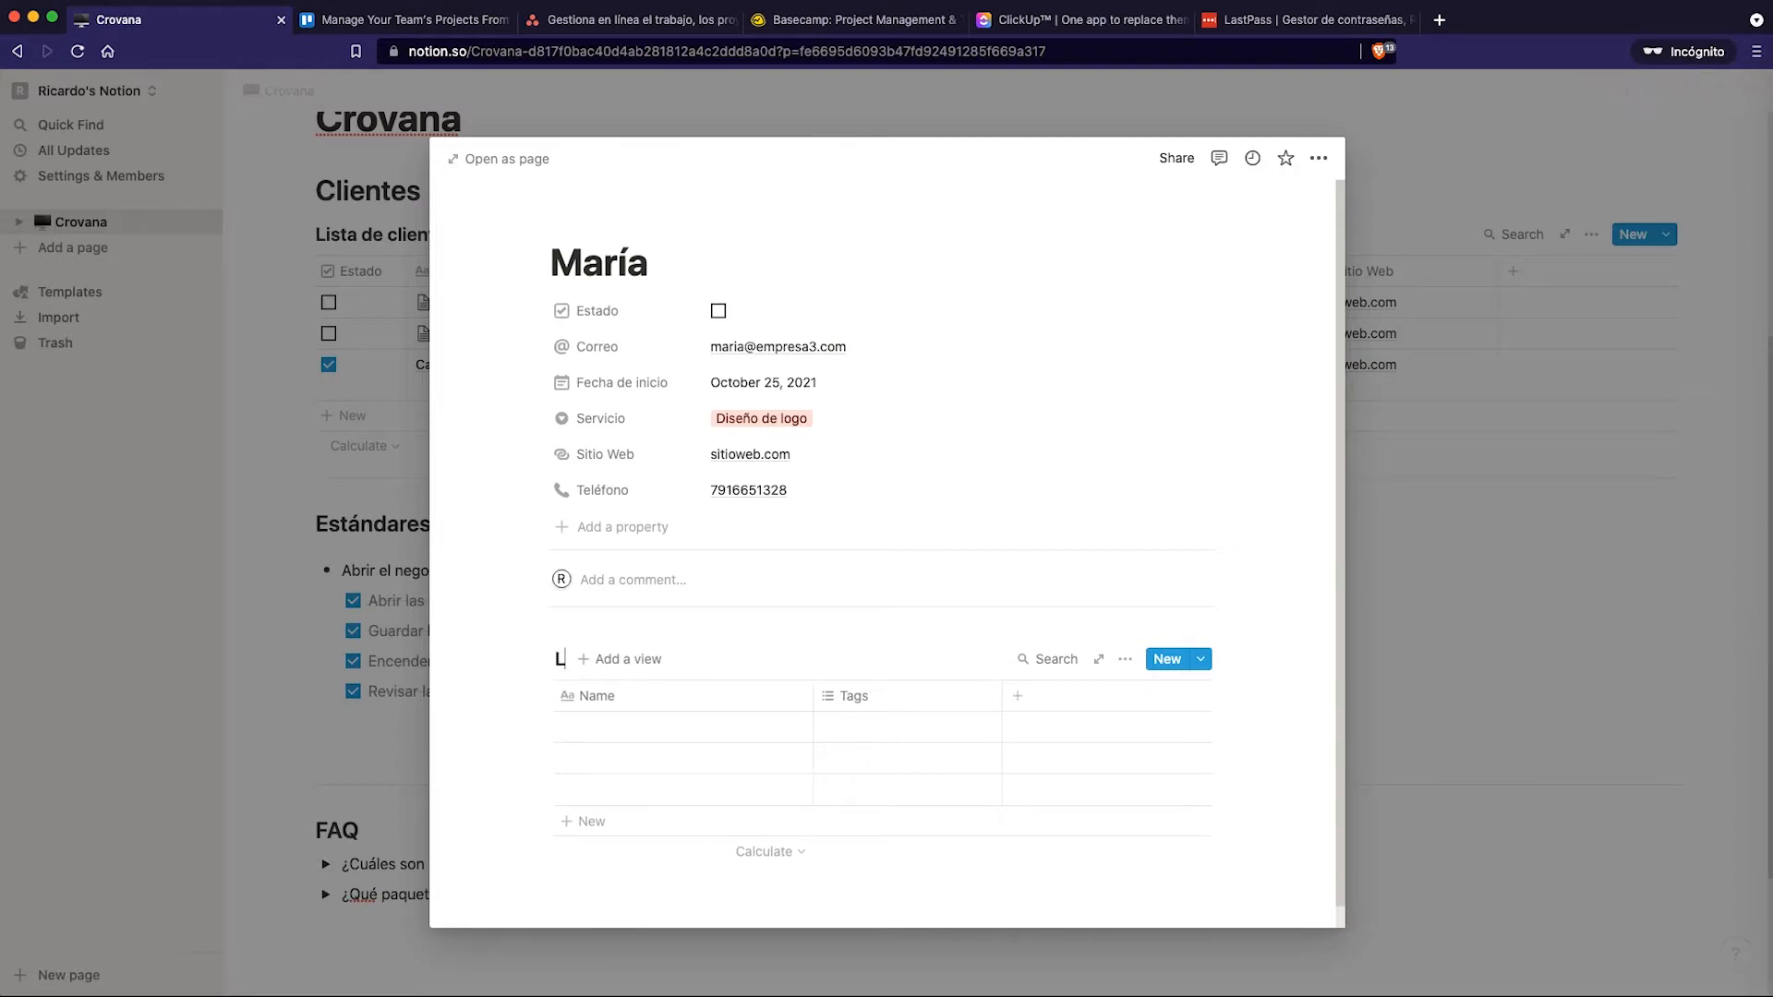
type("ista de pagos")
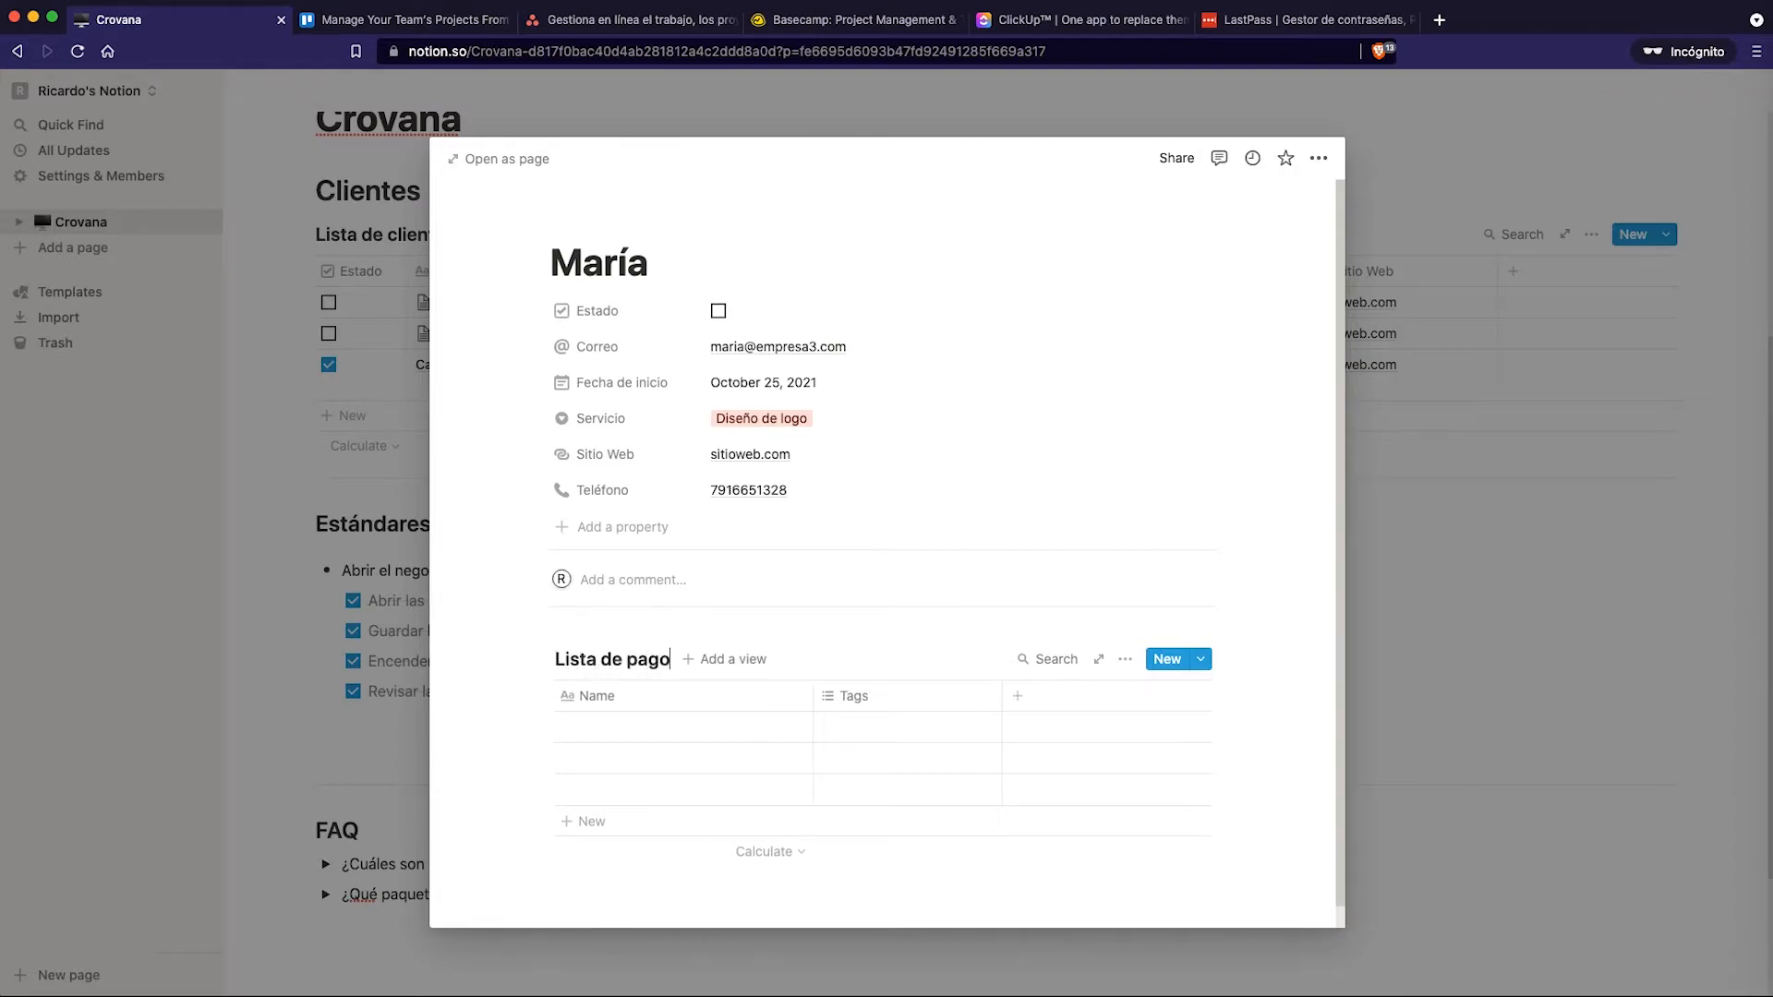
- Rename the columns to Pagos and Estado, moving Estado to the front
left_click(633, 705)
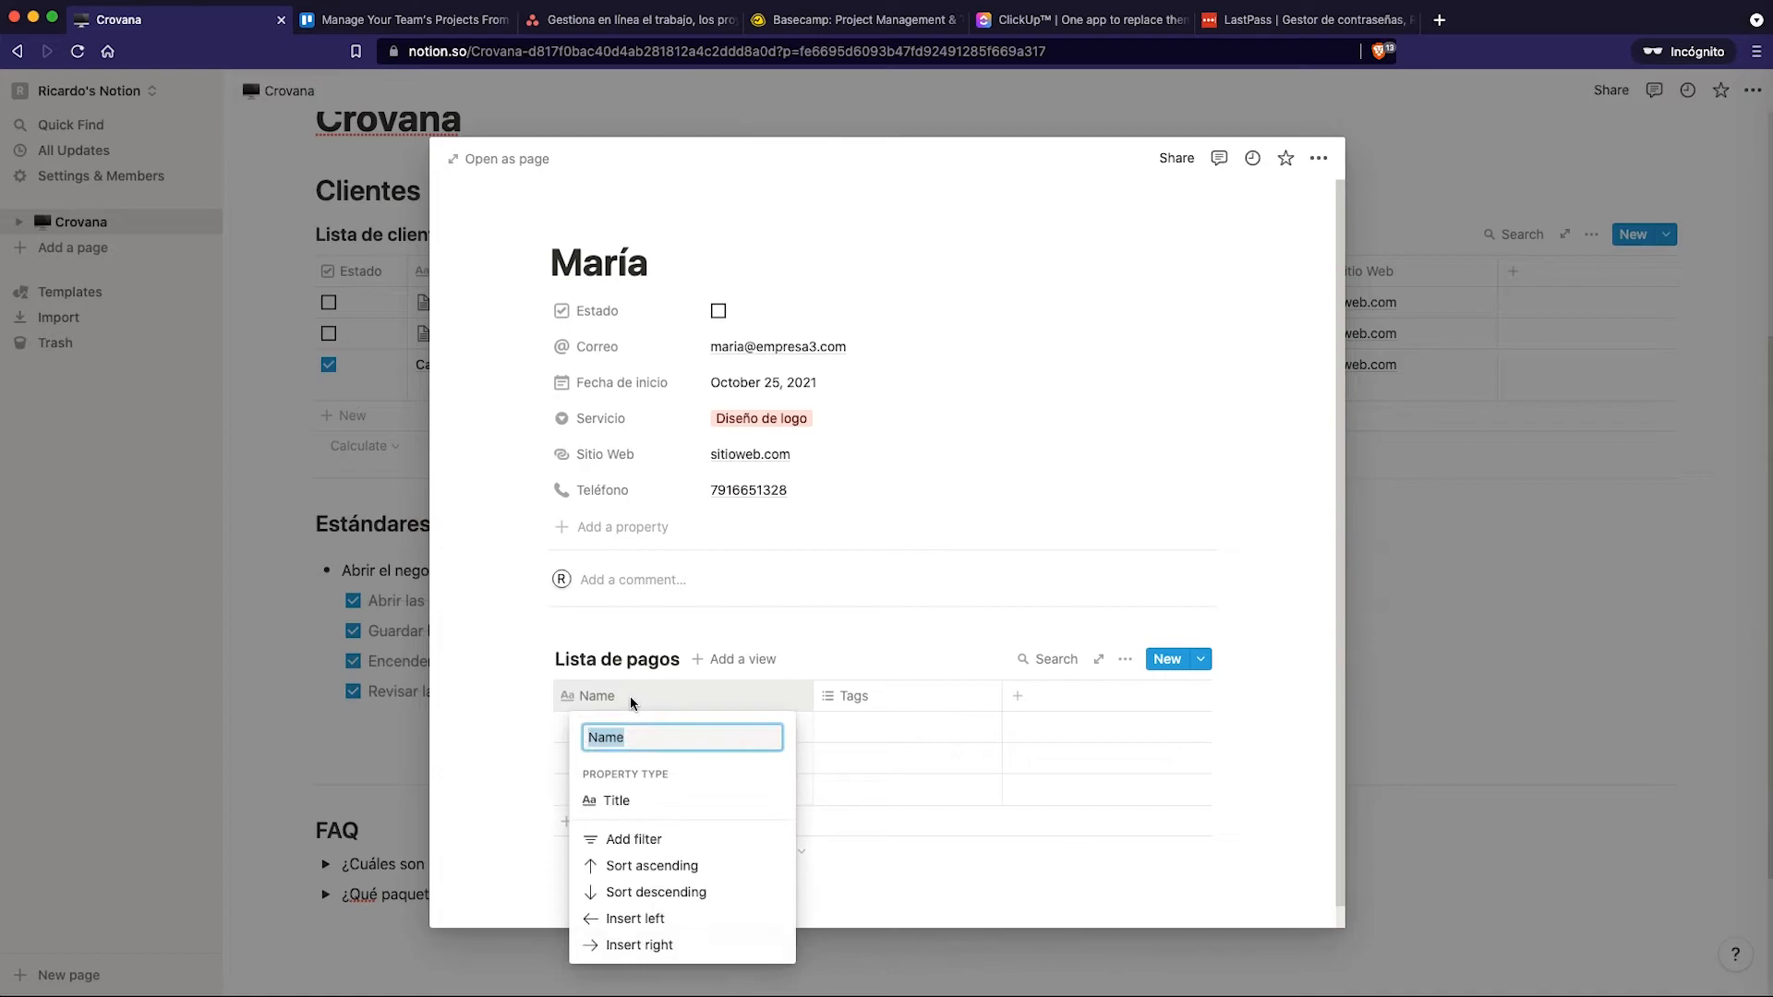
type("Pagos")
key("Return")
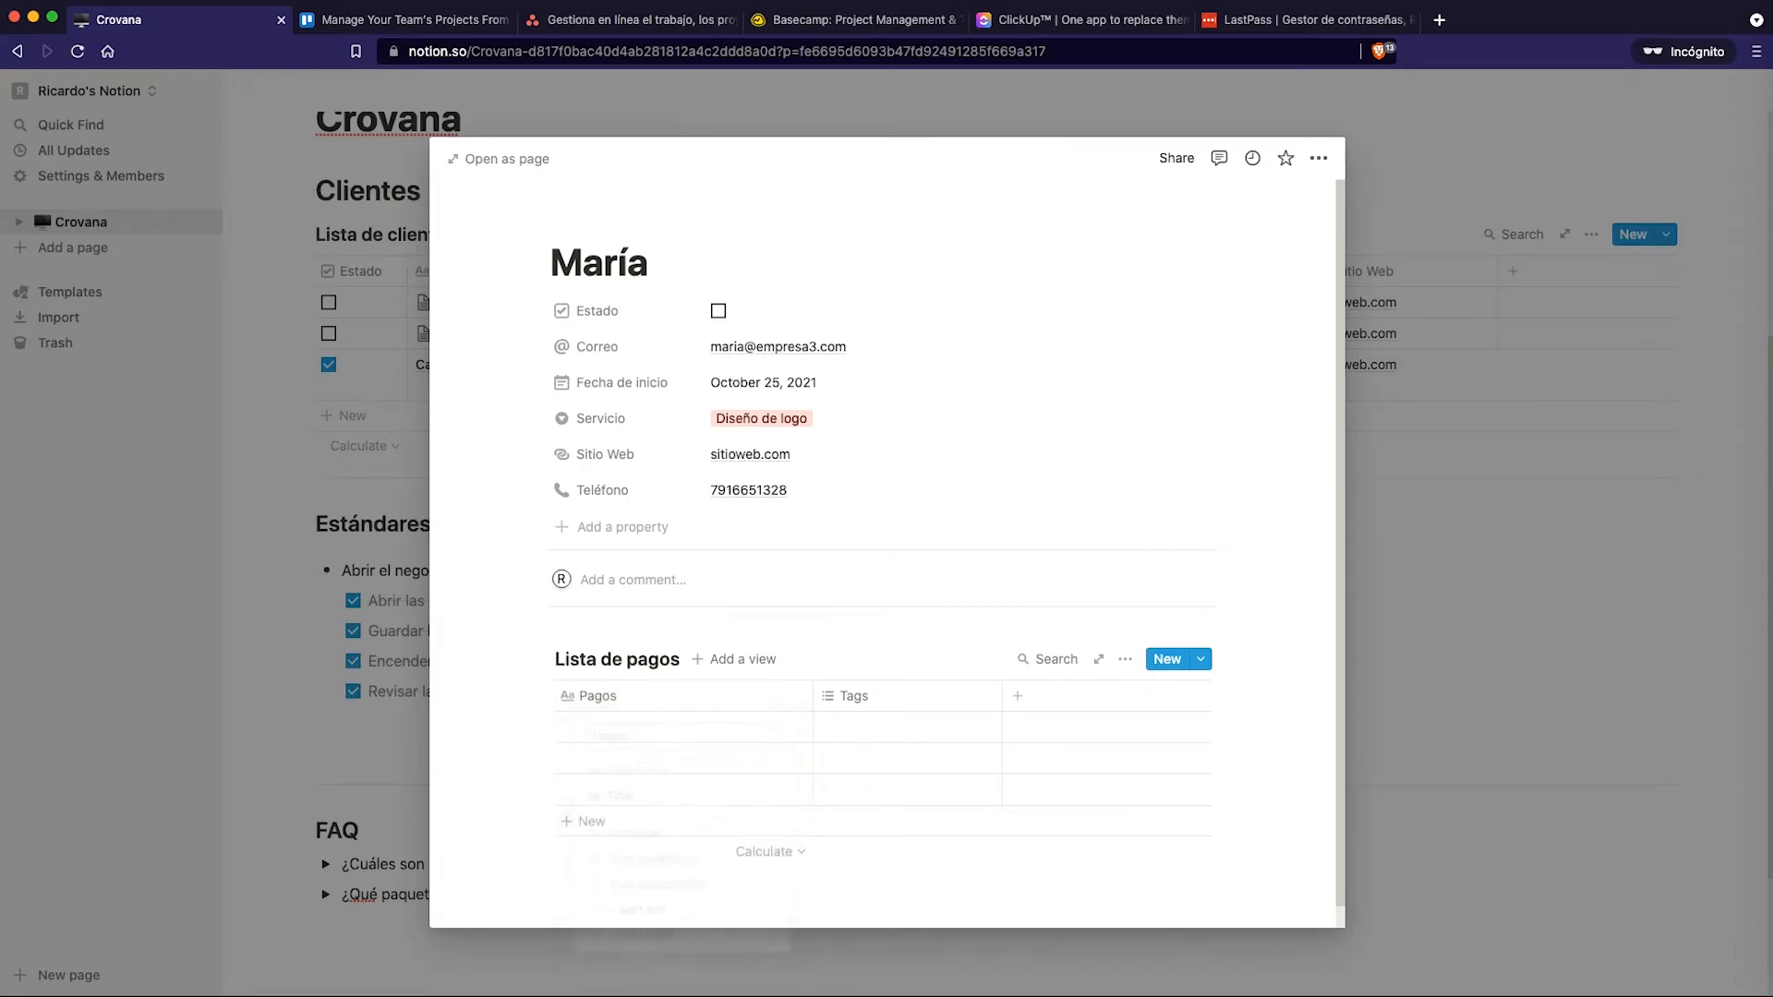
left_click(873, 704)
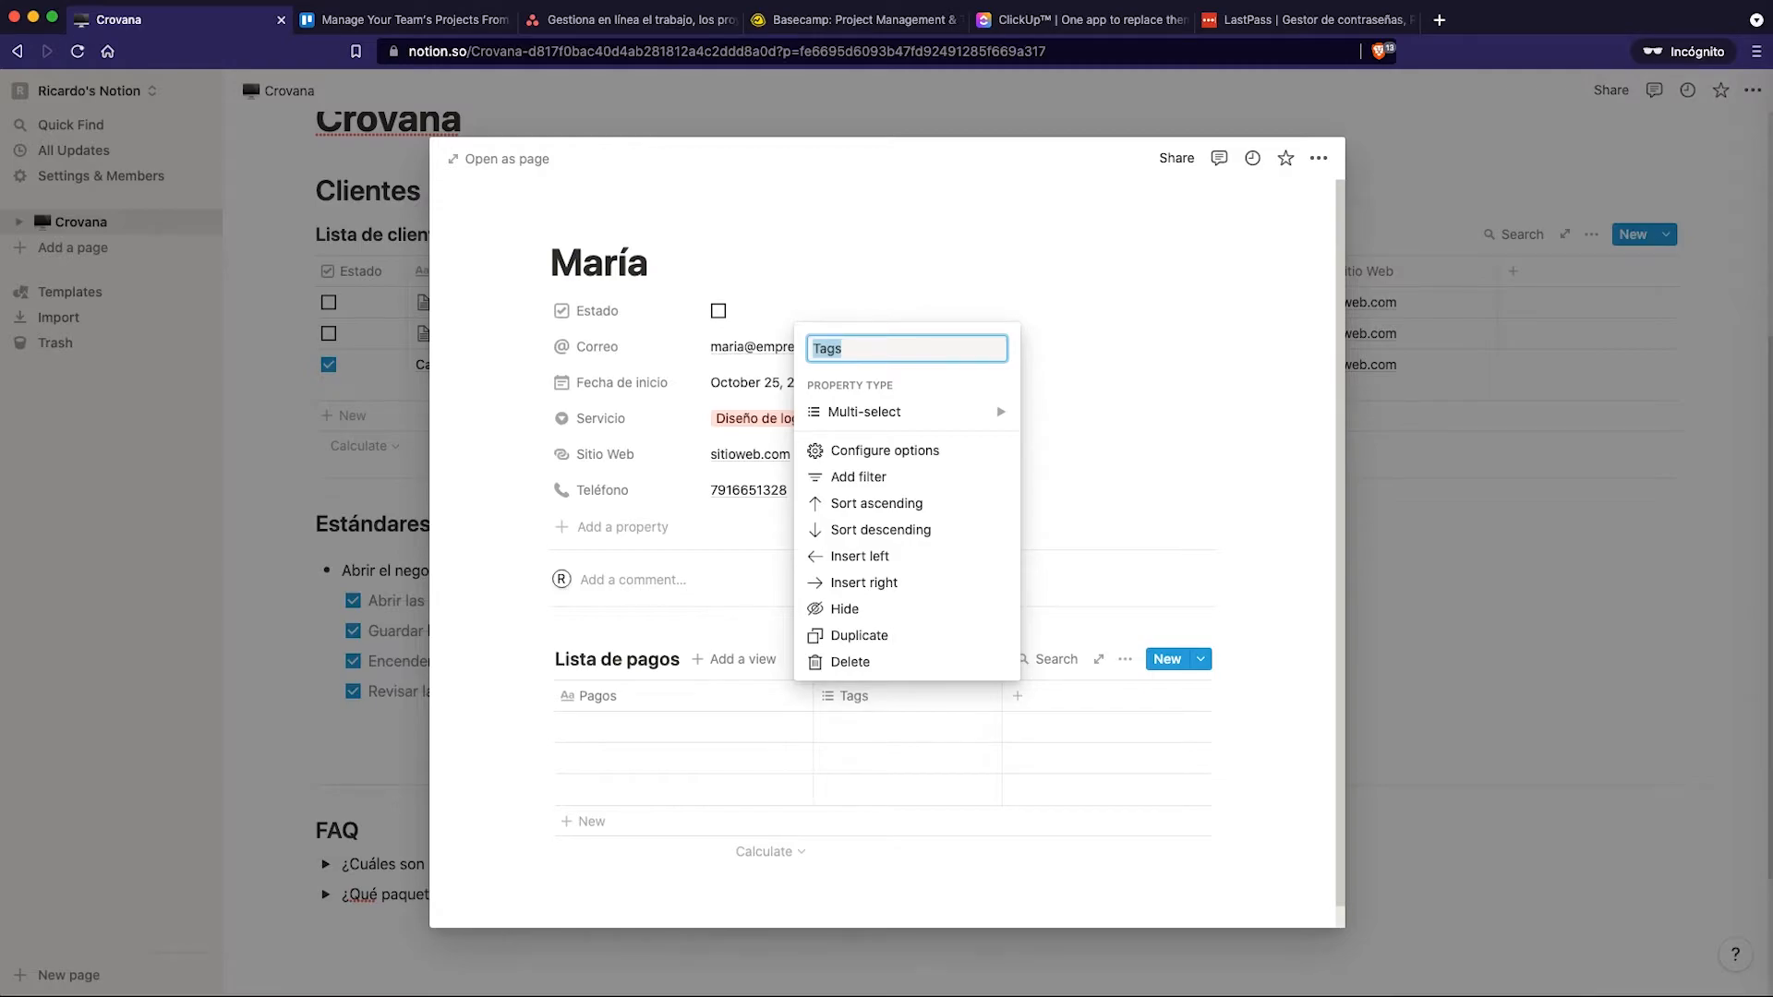
type("Estado")
key("Return")
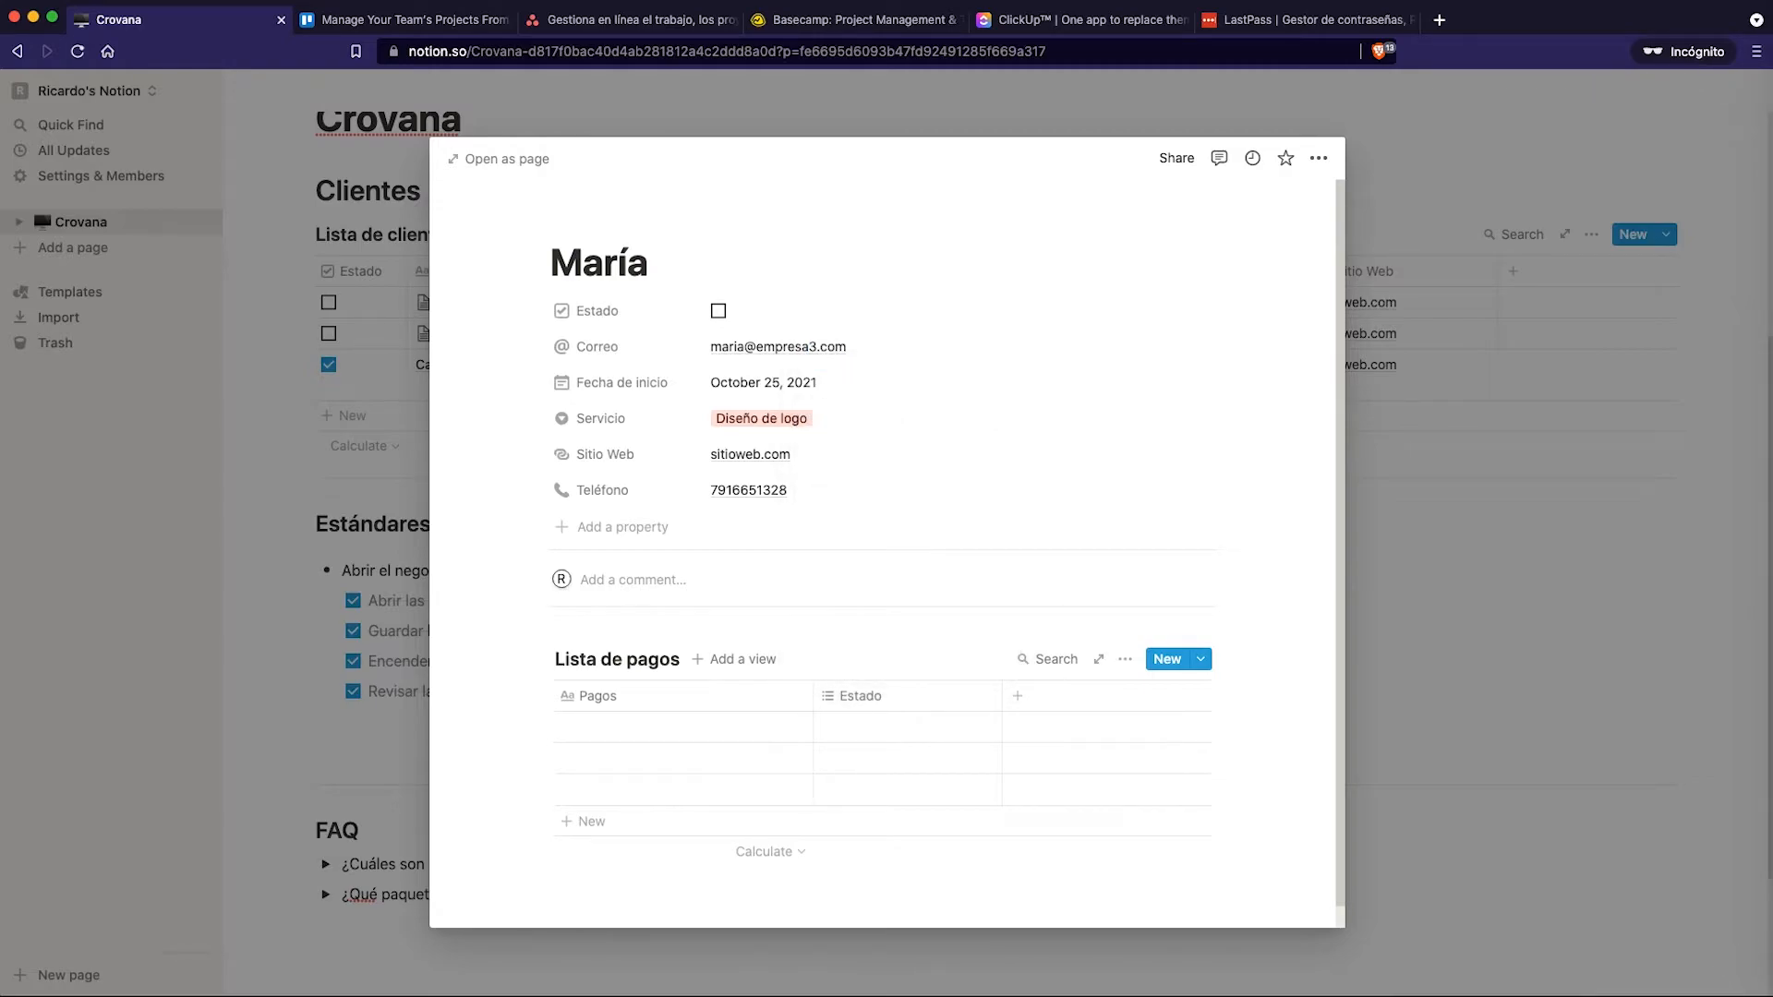
left_click_drag(884, 703, 605, 709)
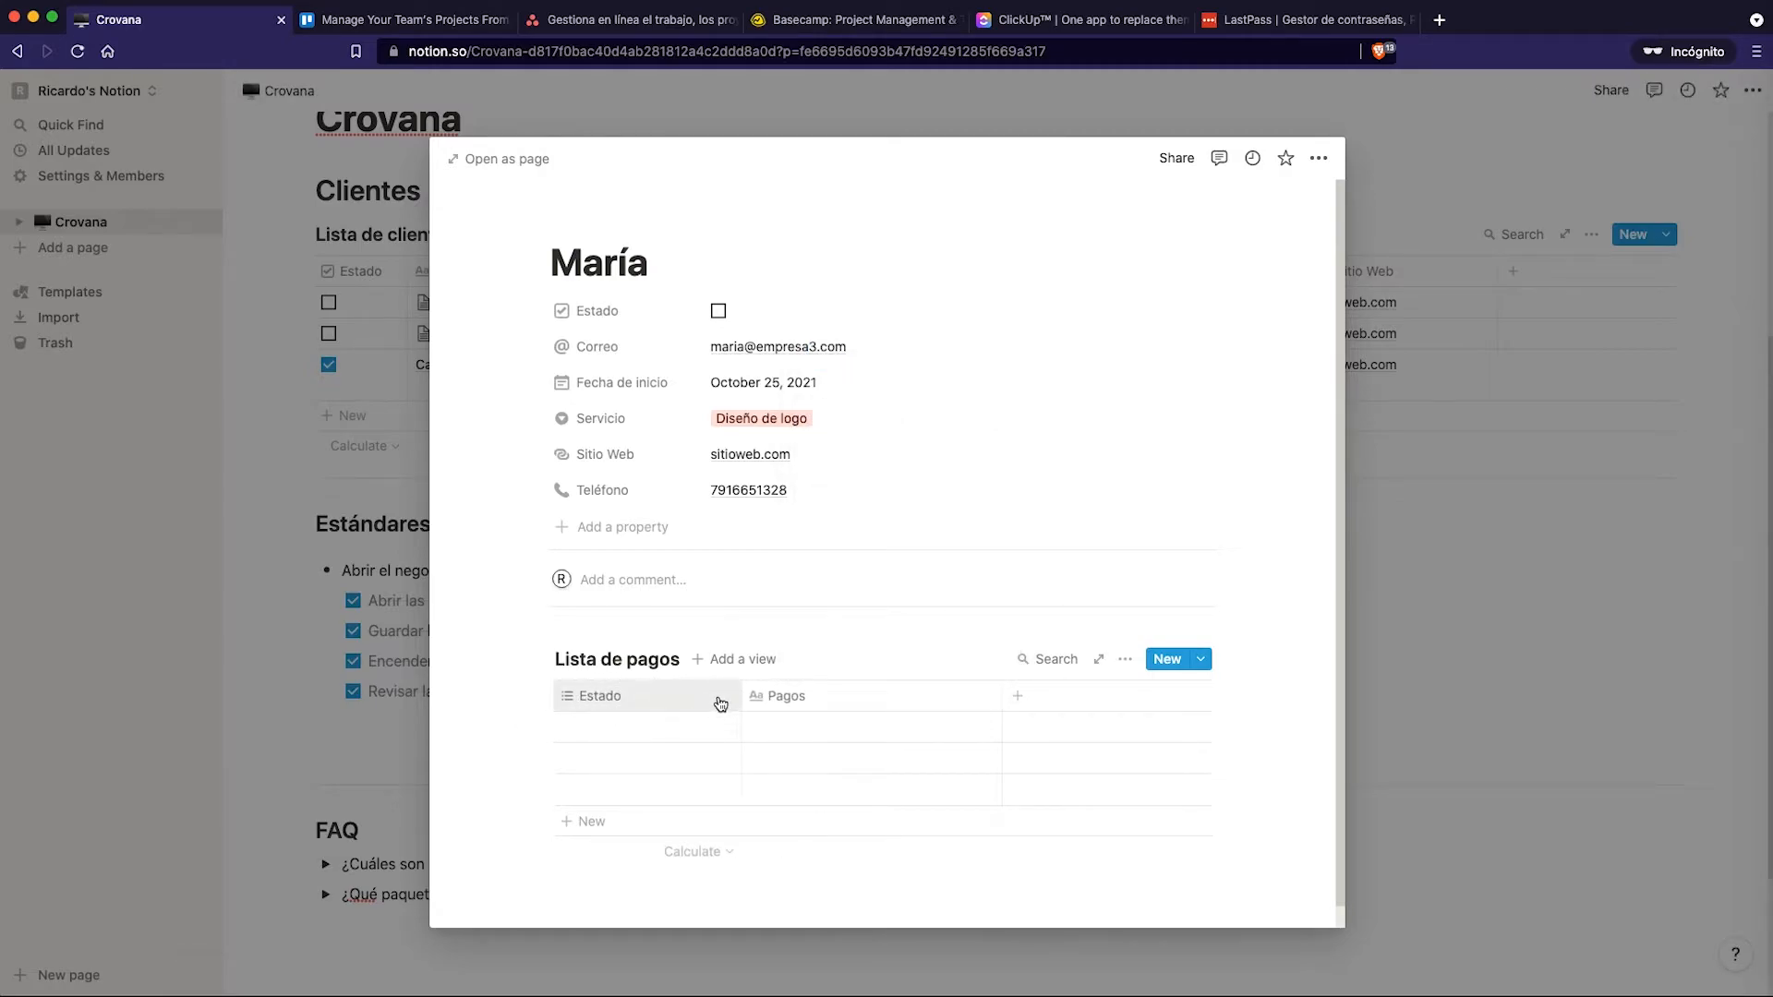
left_click_drag(721, 699, 673, 698)
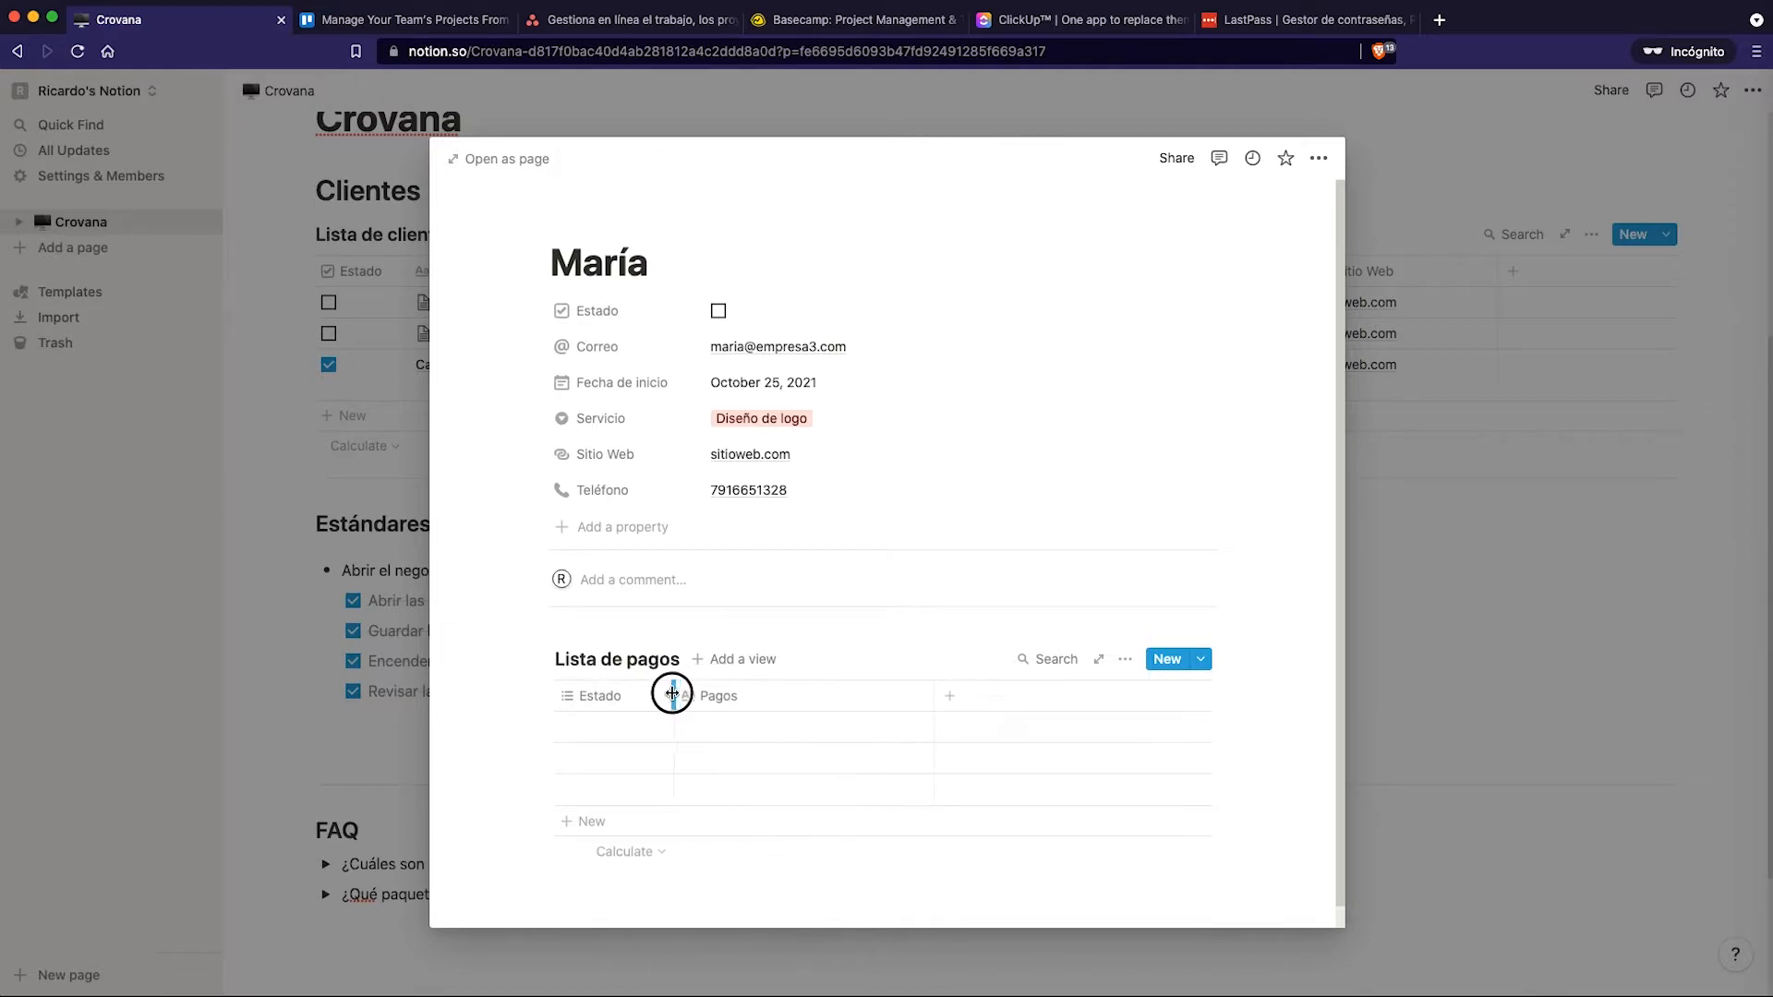
- Make Estado a narrow checkbox column
left_click(600, 697)
mouse_move(632, 425)
left_click(774, 427)
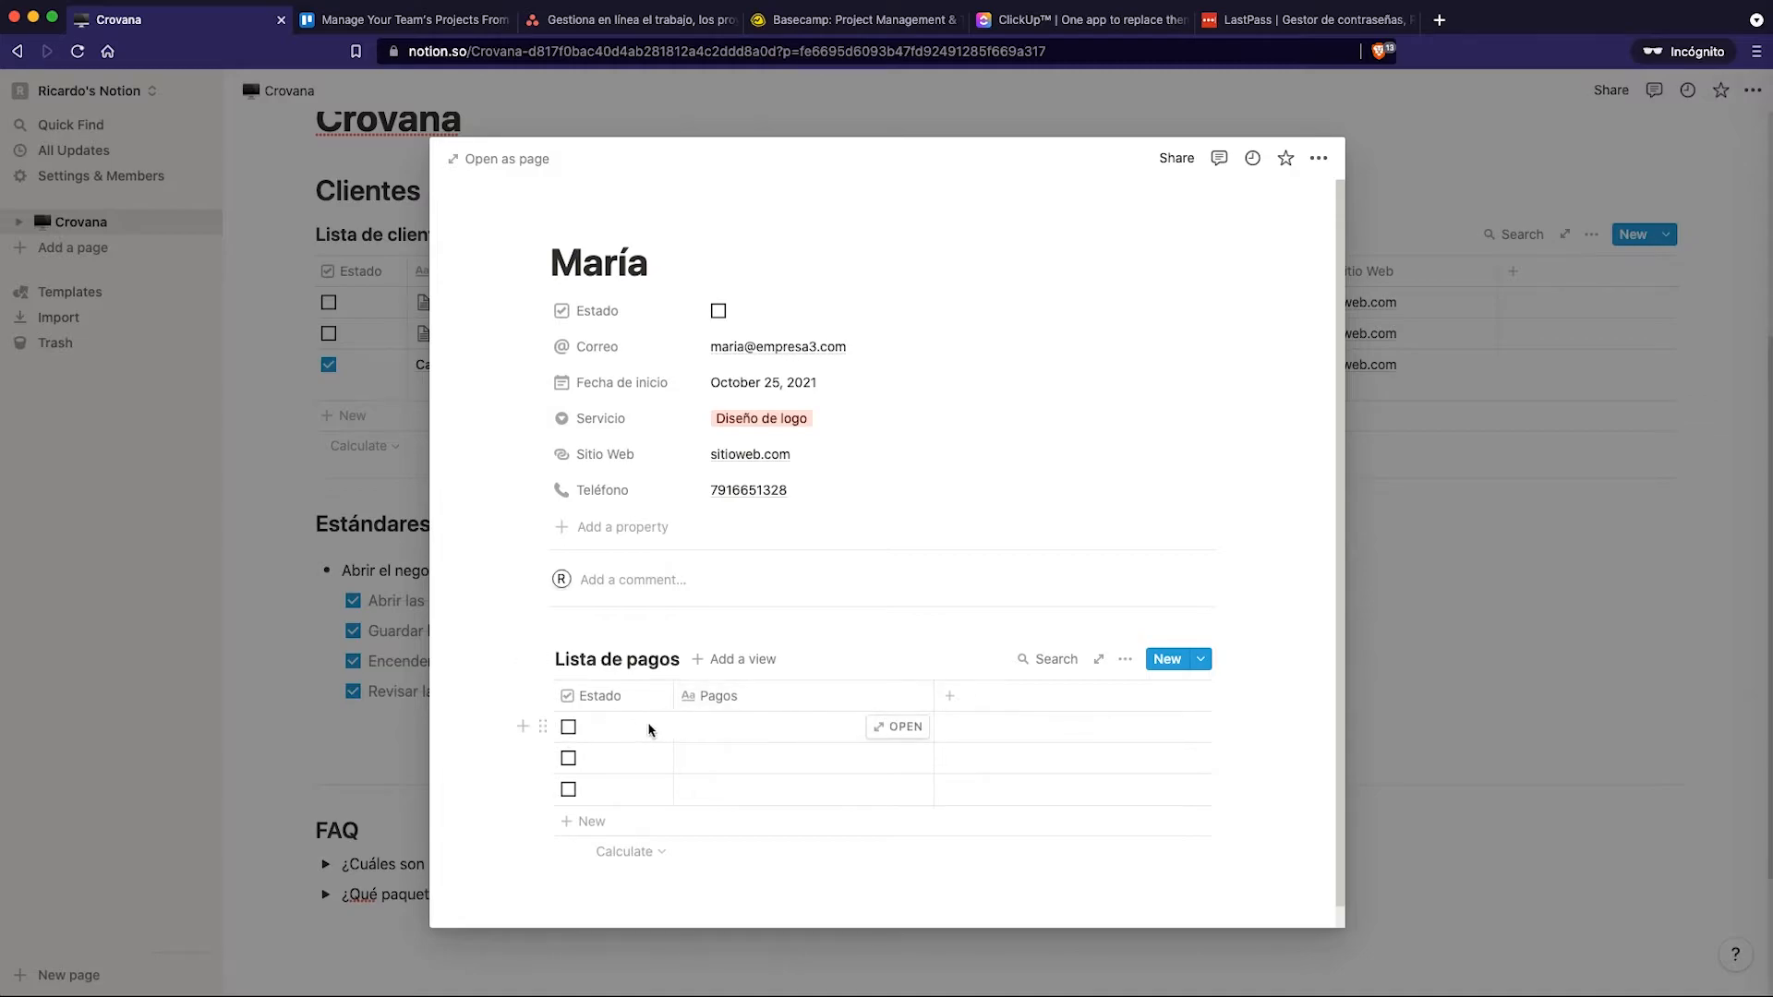
left_click(676, 699)
left_click(673, 697)
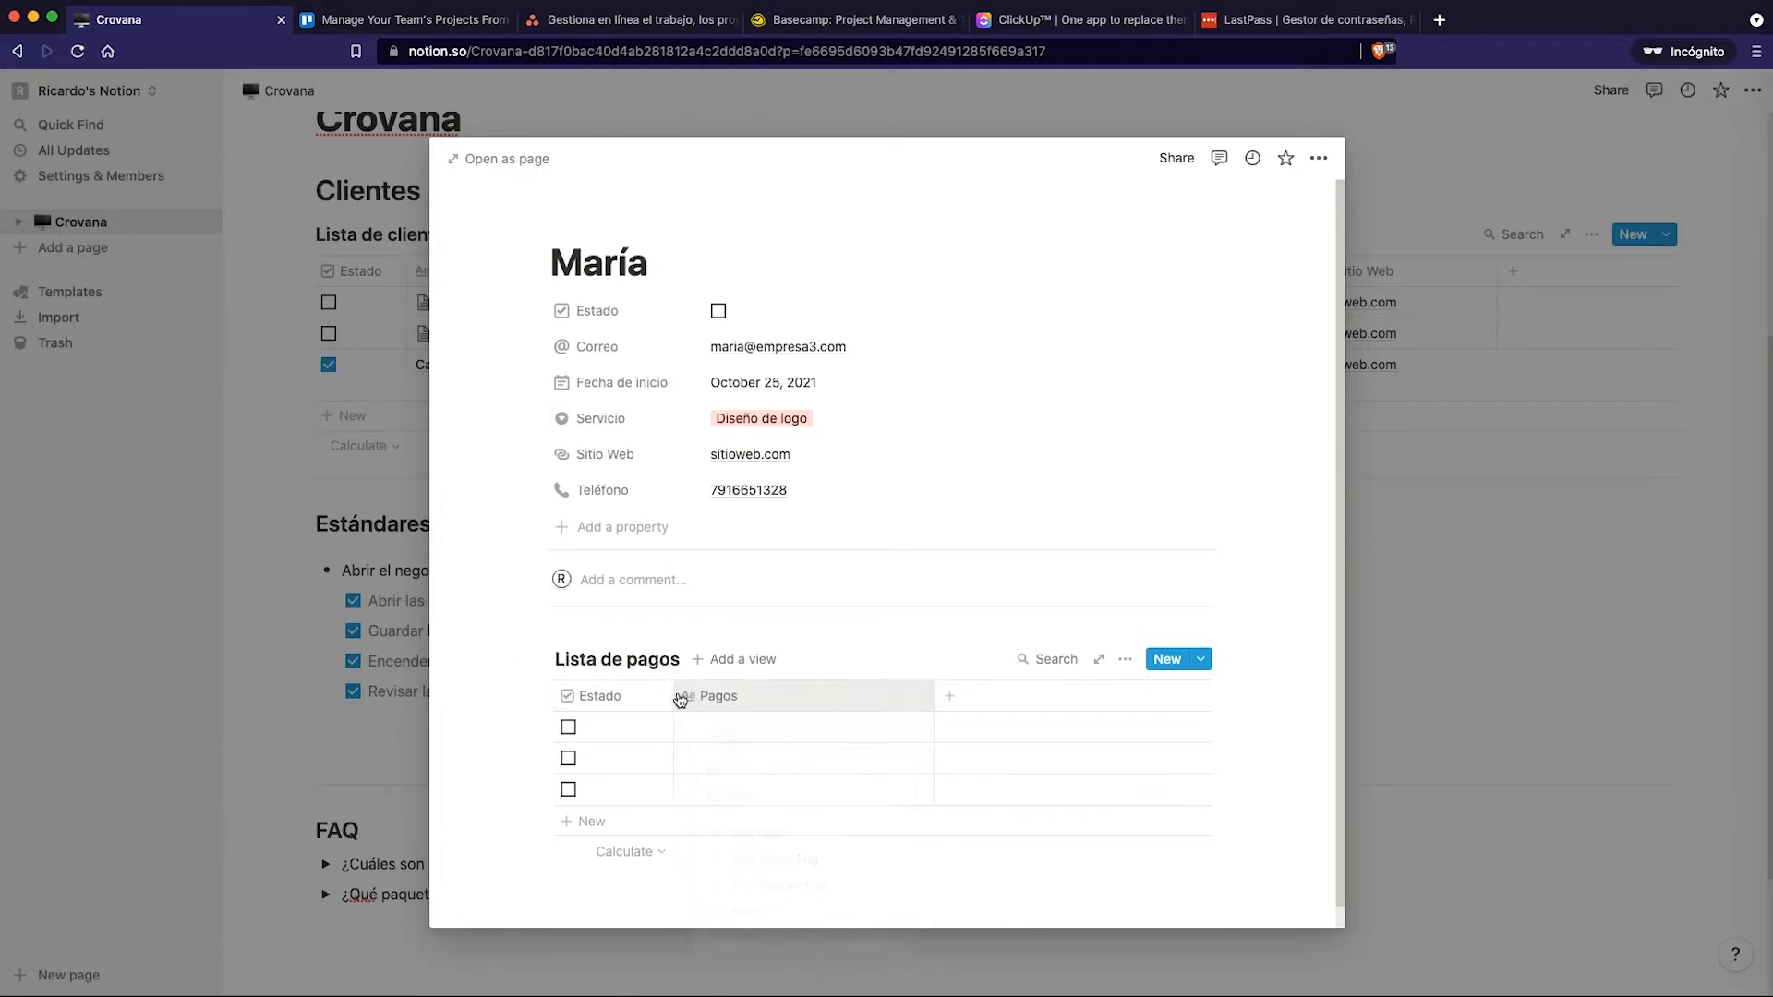
left_click_drag(673, 693, 644, 695)
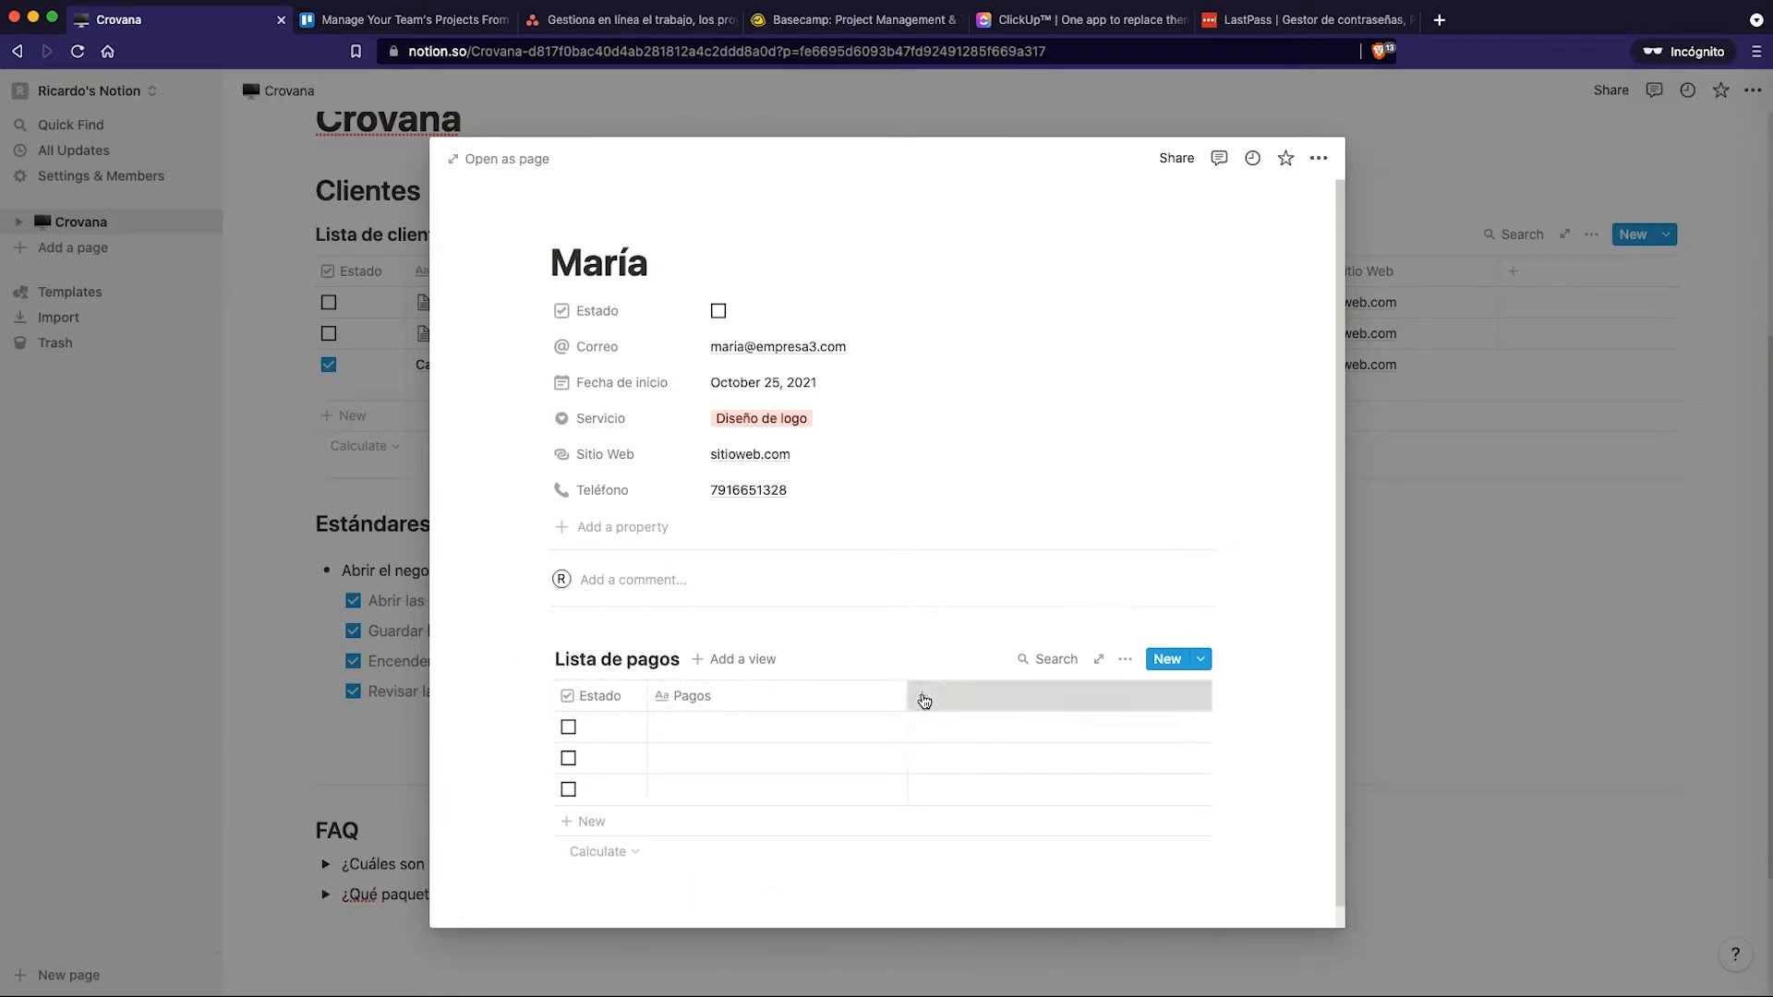
- Add a Fecha del pago column and a Monto column of type Number
left_click(921, 697)
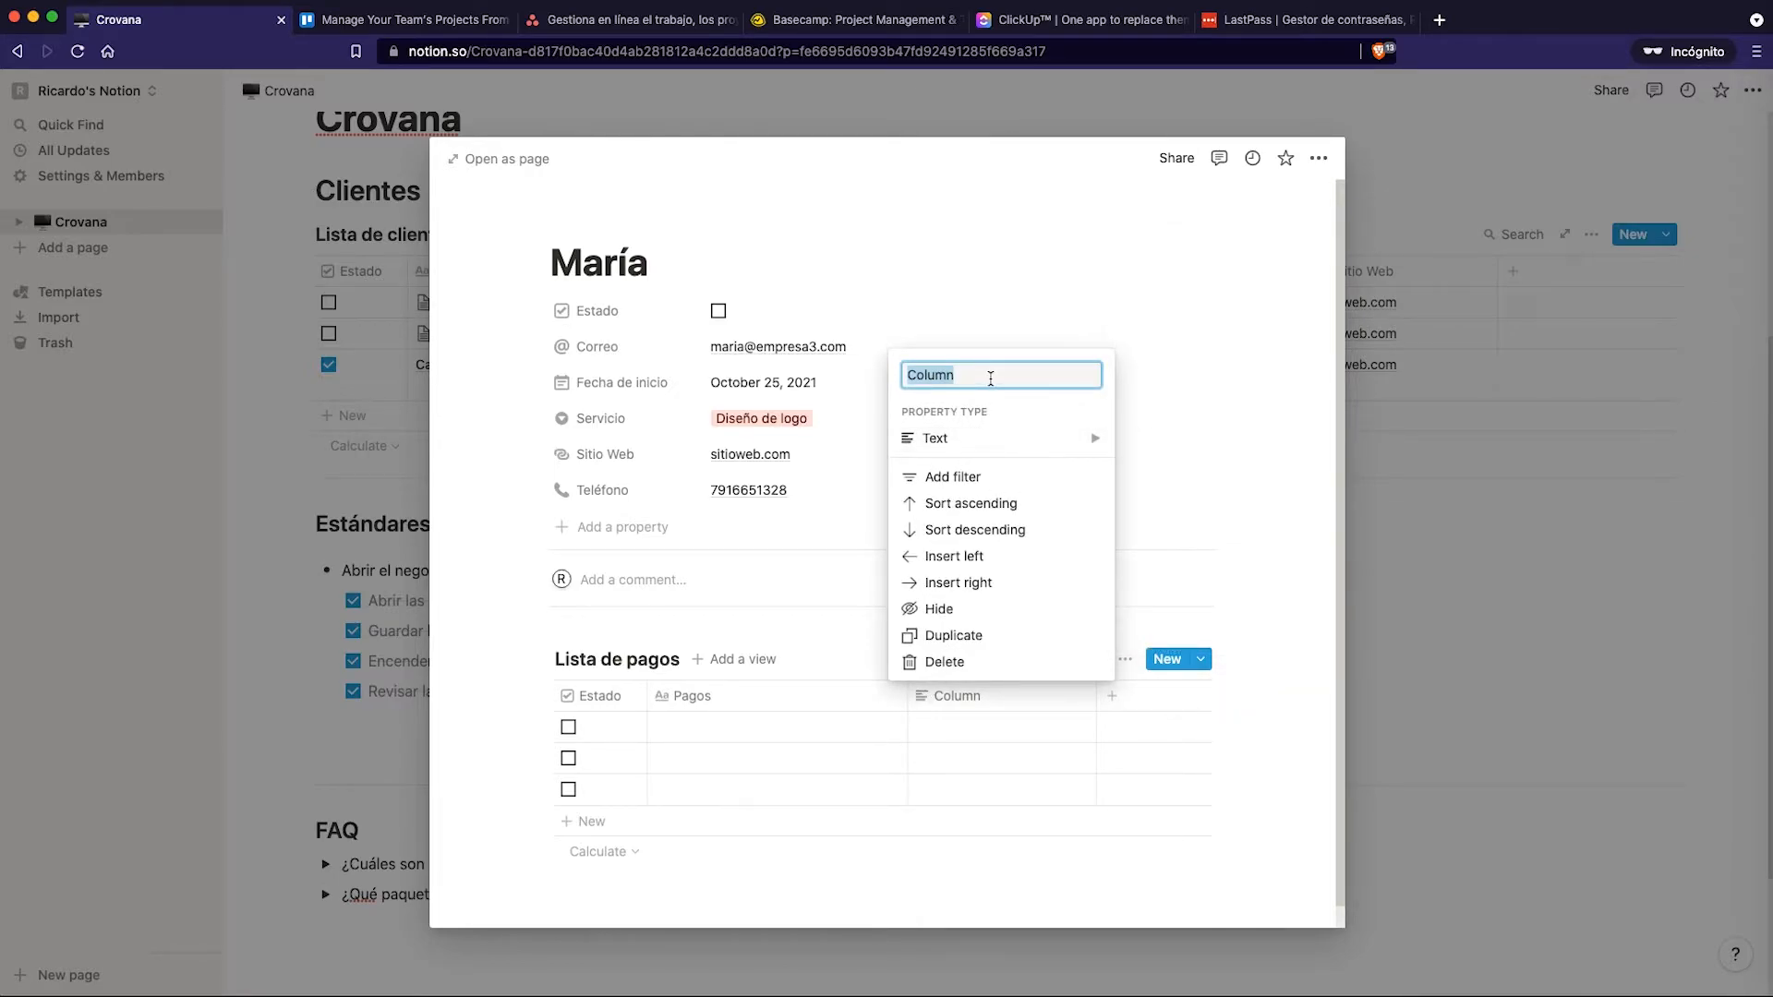
type("Fecha")
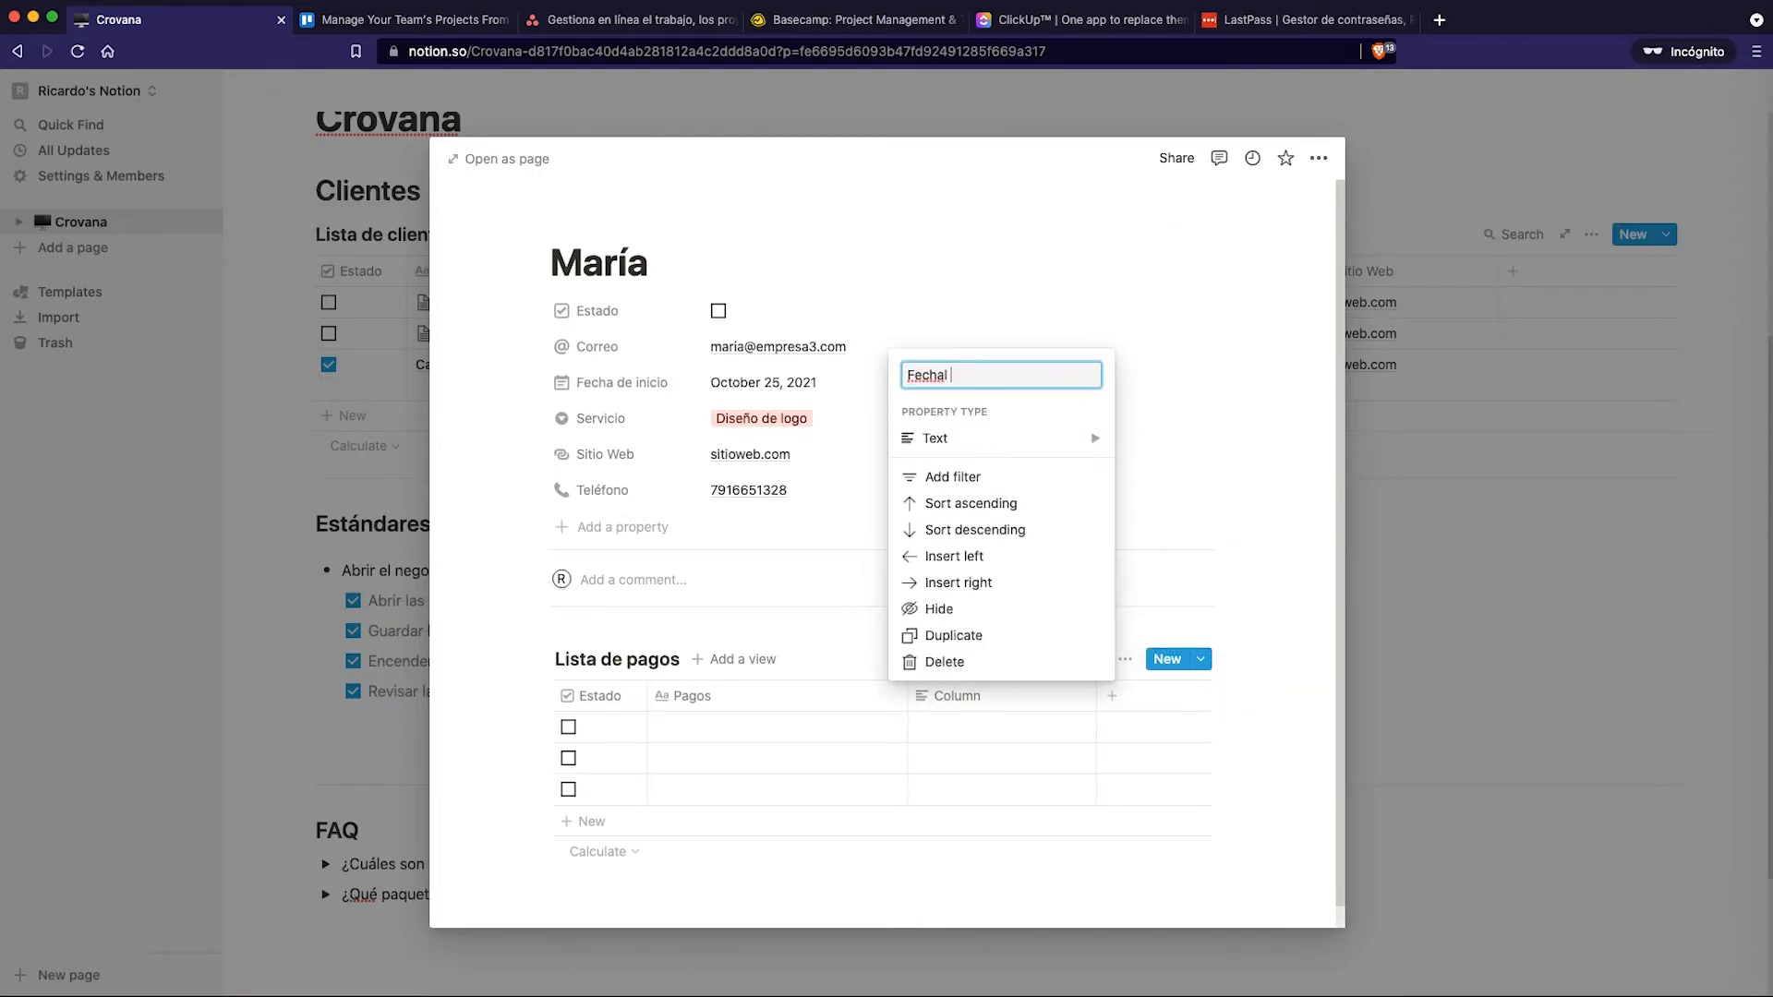
type(" del pago")
key("Return")
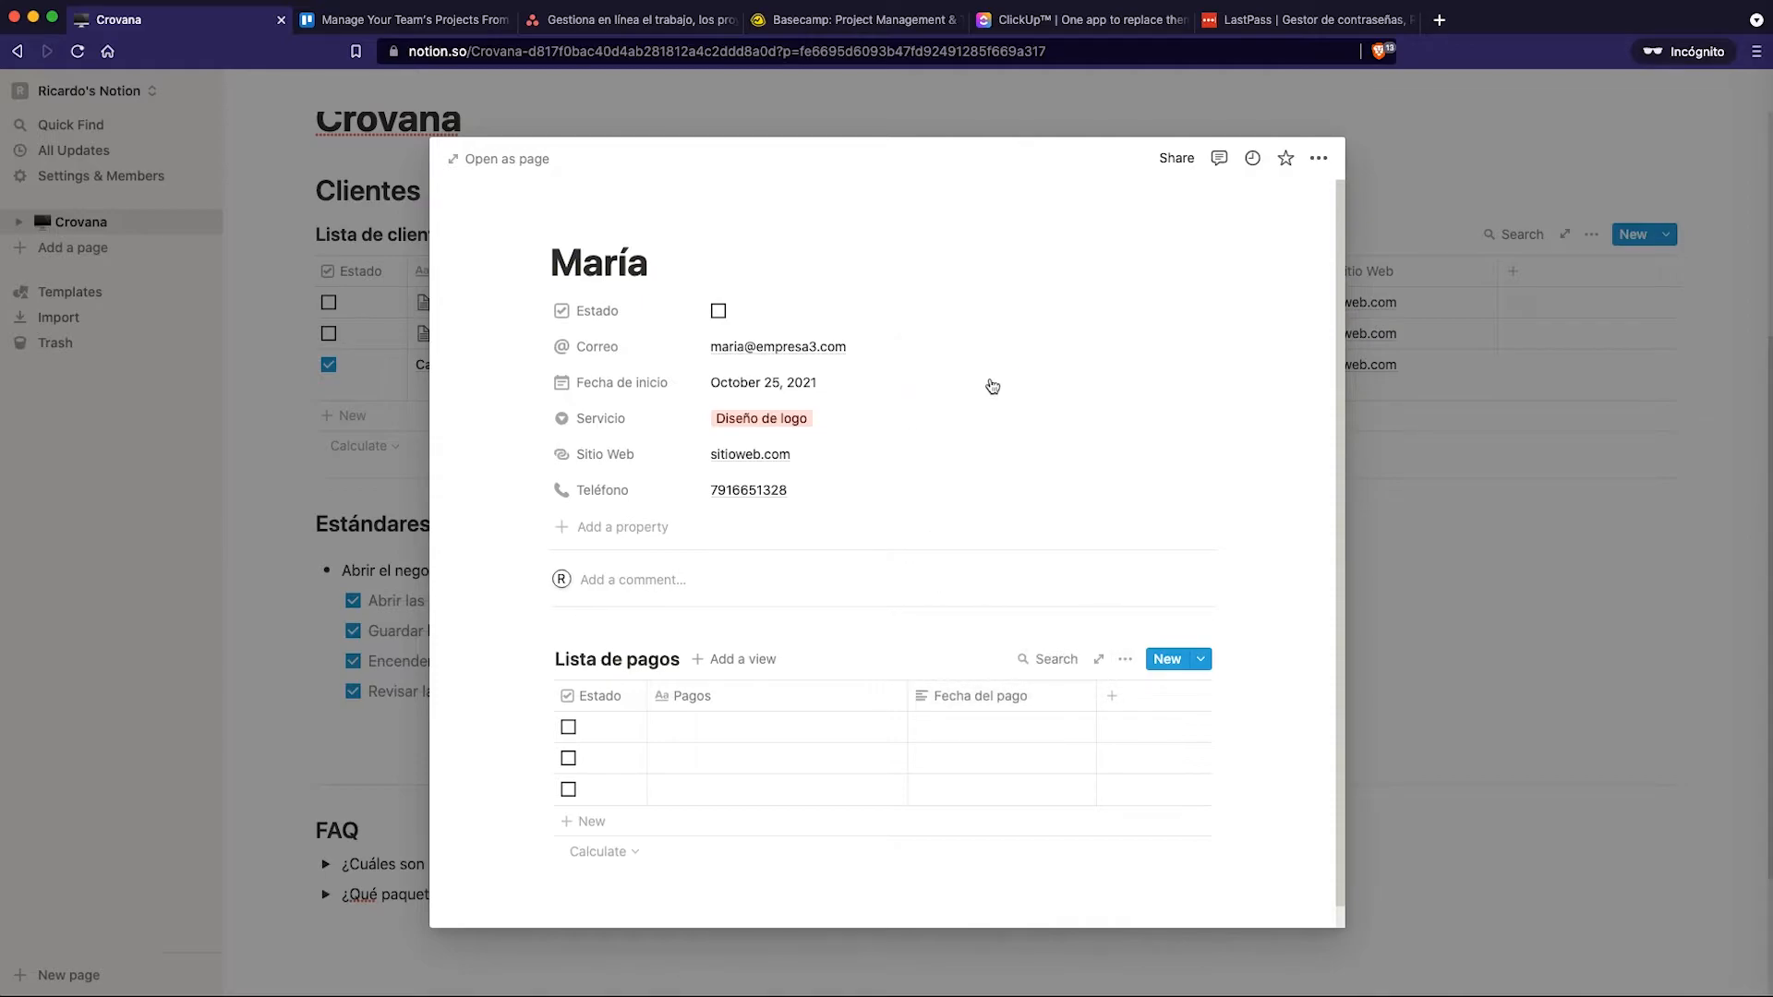
left_click_drag(905, 686, 795, 684)
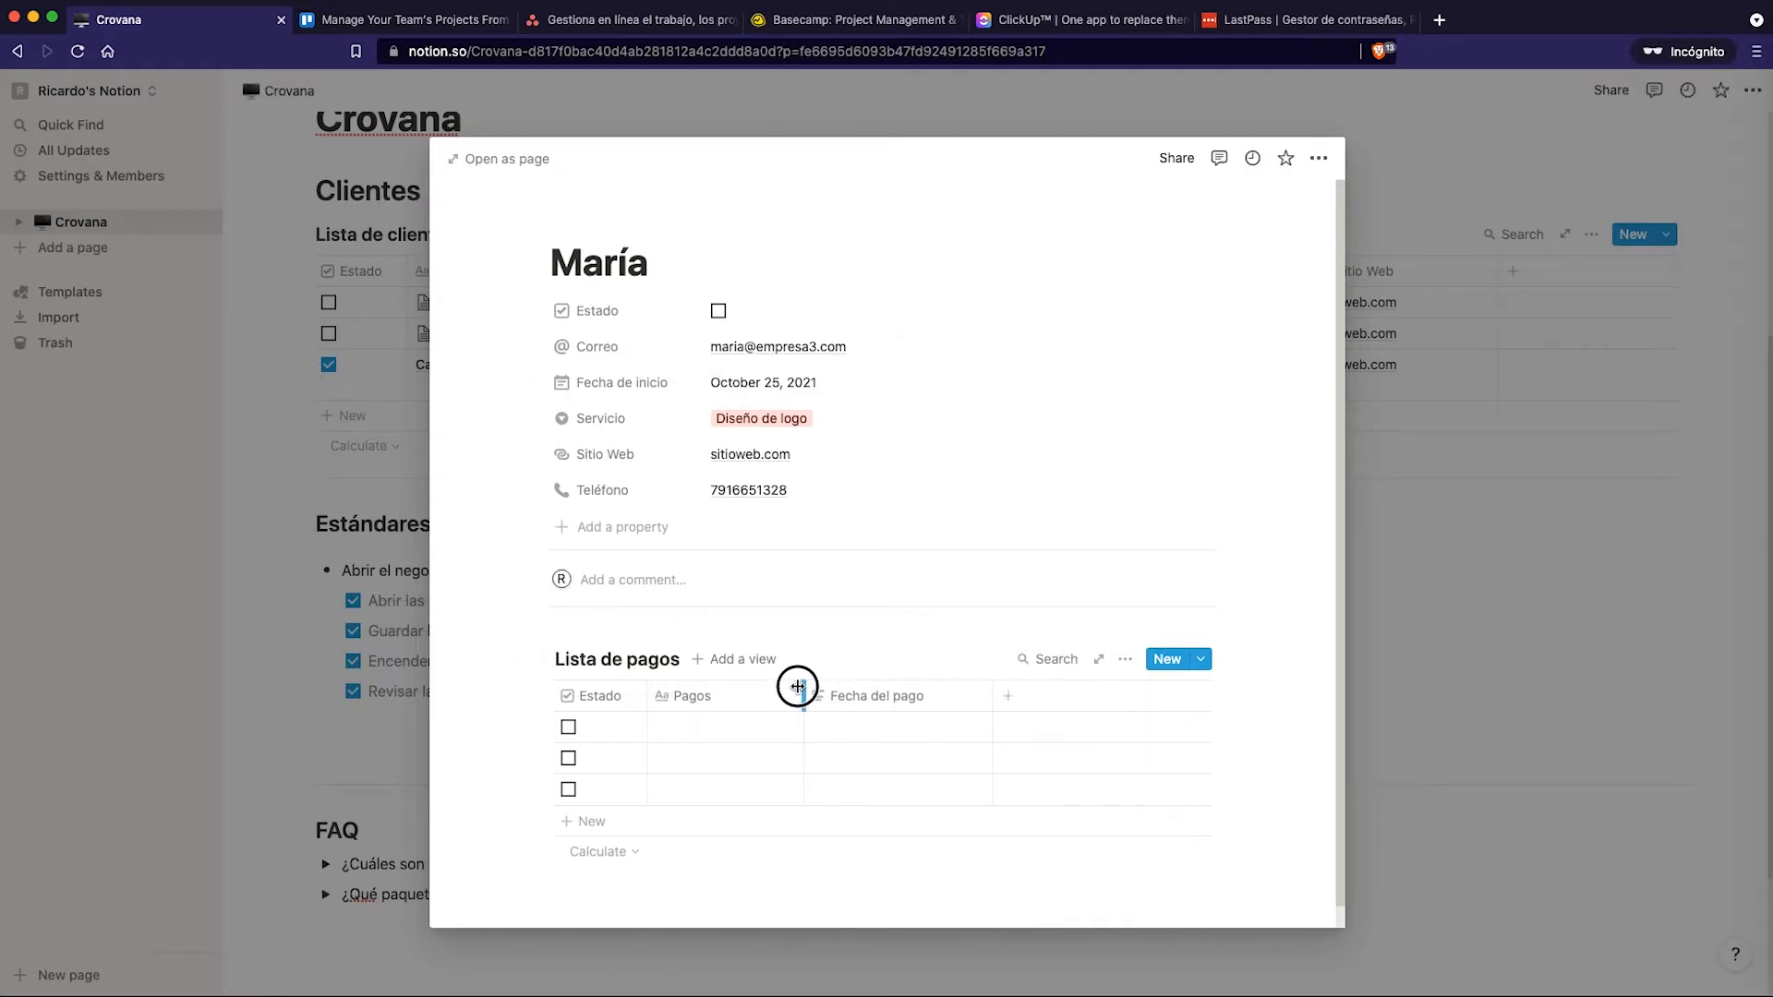
left_click(998, 699)
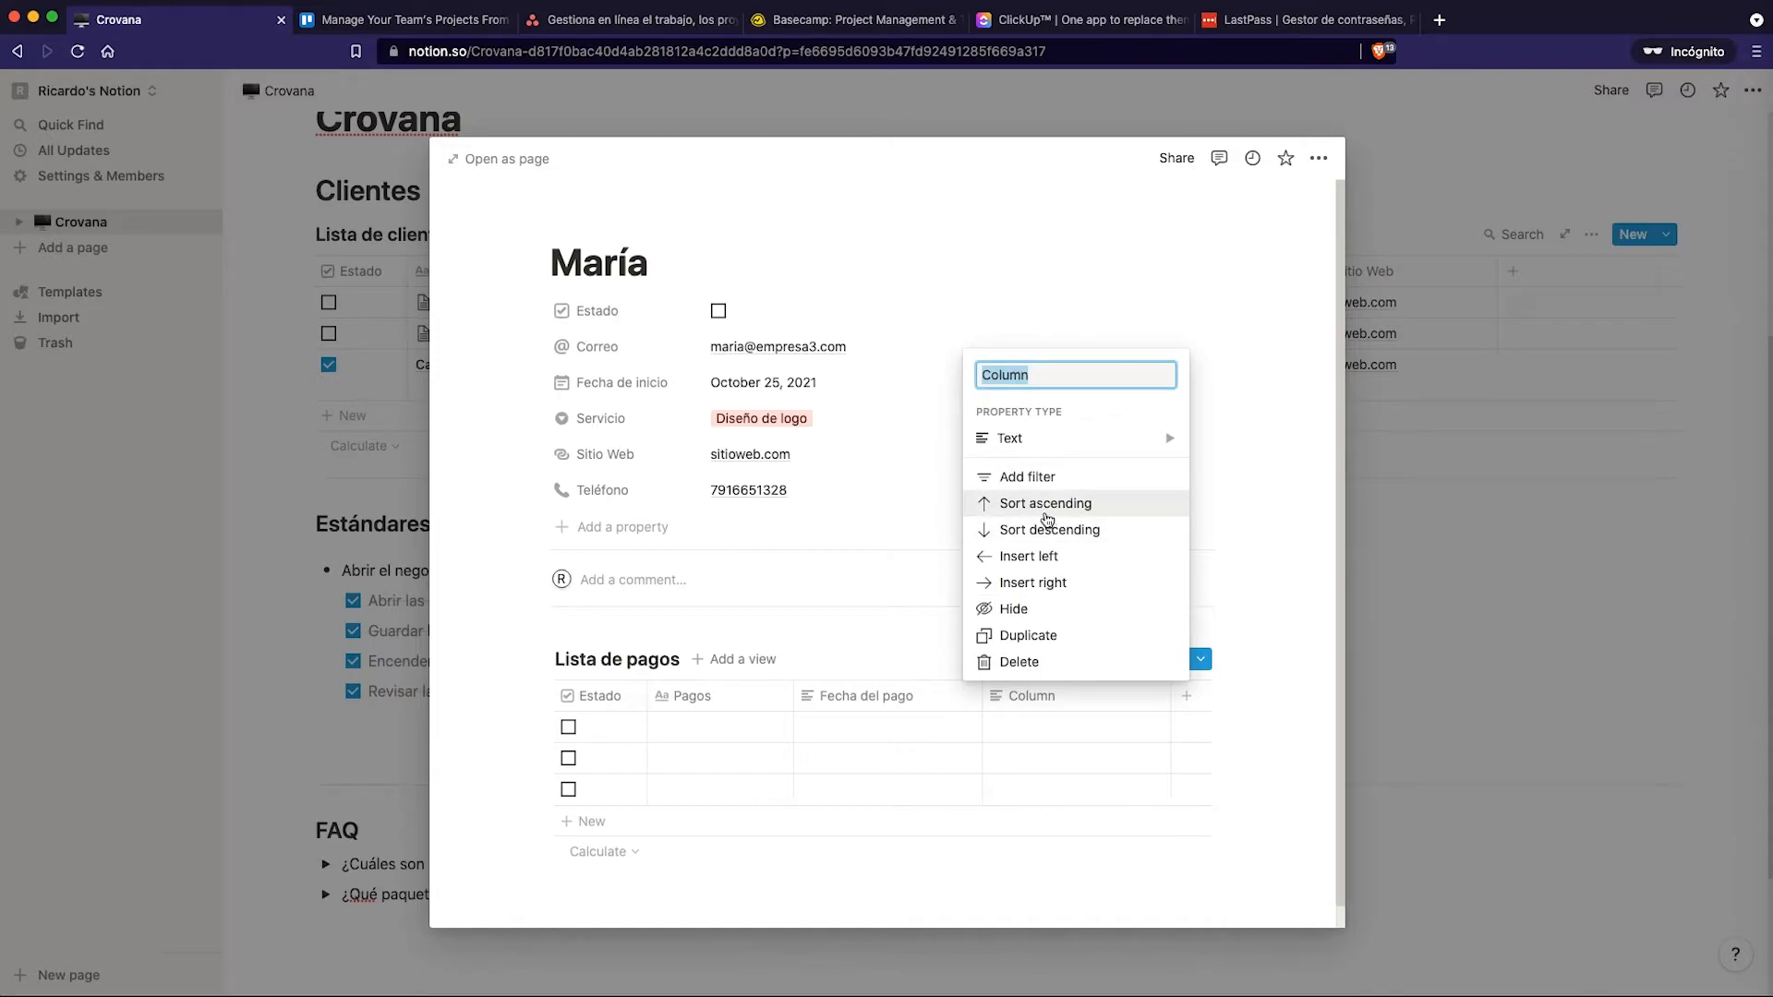
type("Monto")
key("Return")
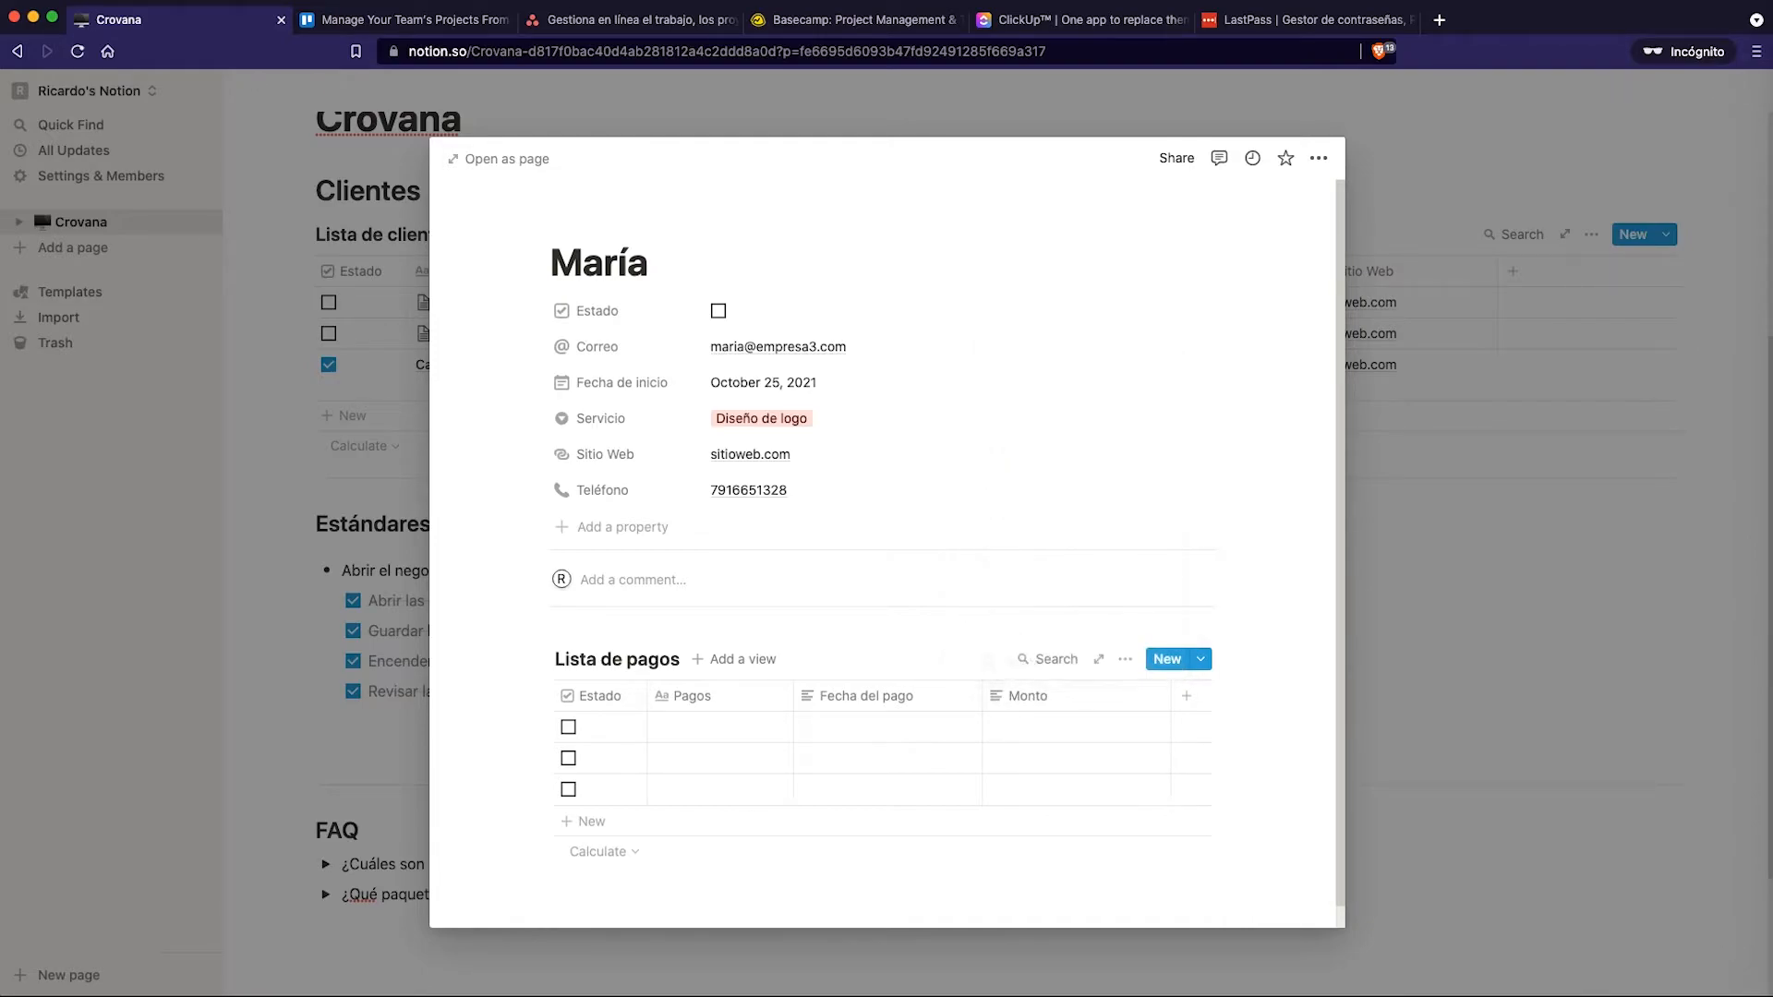
left_click(1027, 696)
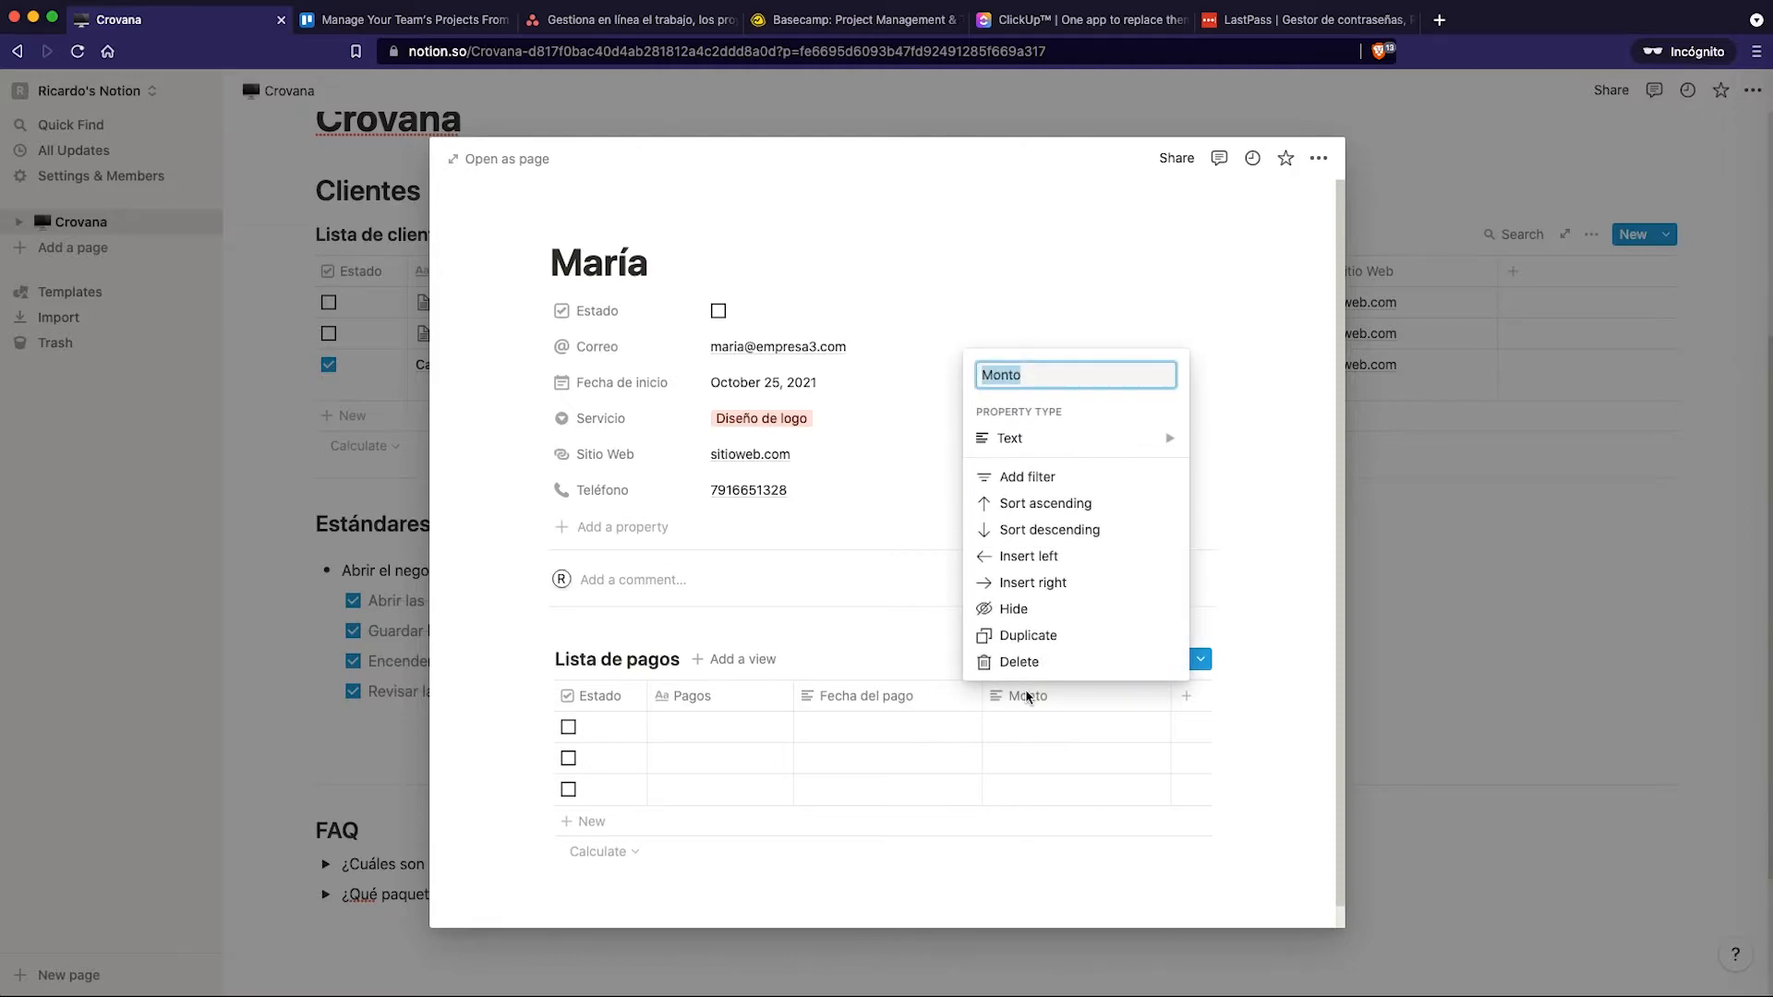
mouse_move(1090, 437)
left_click(1256, 294)
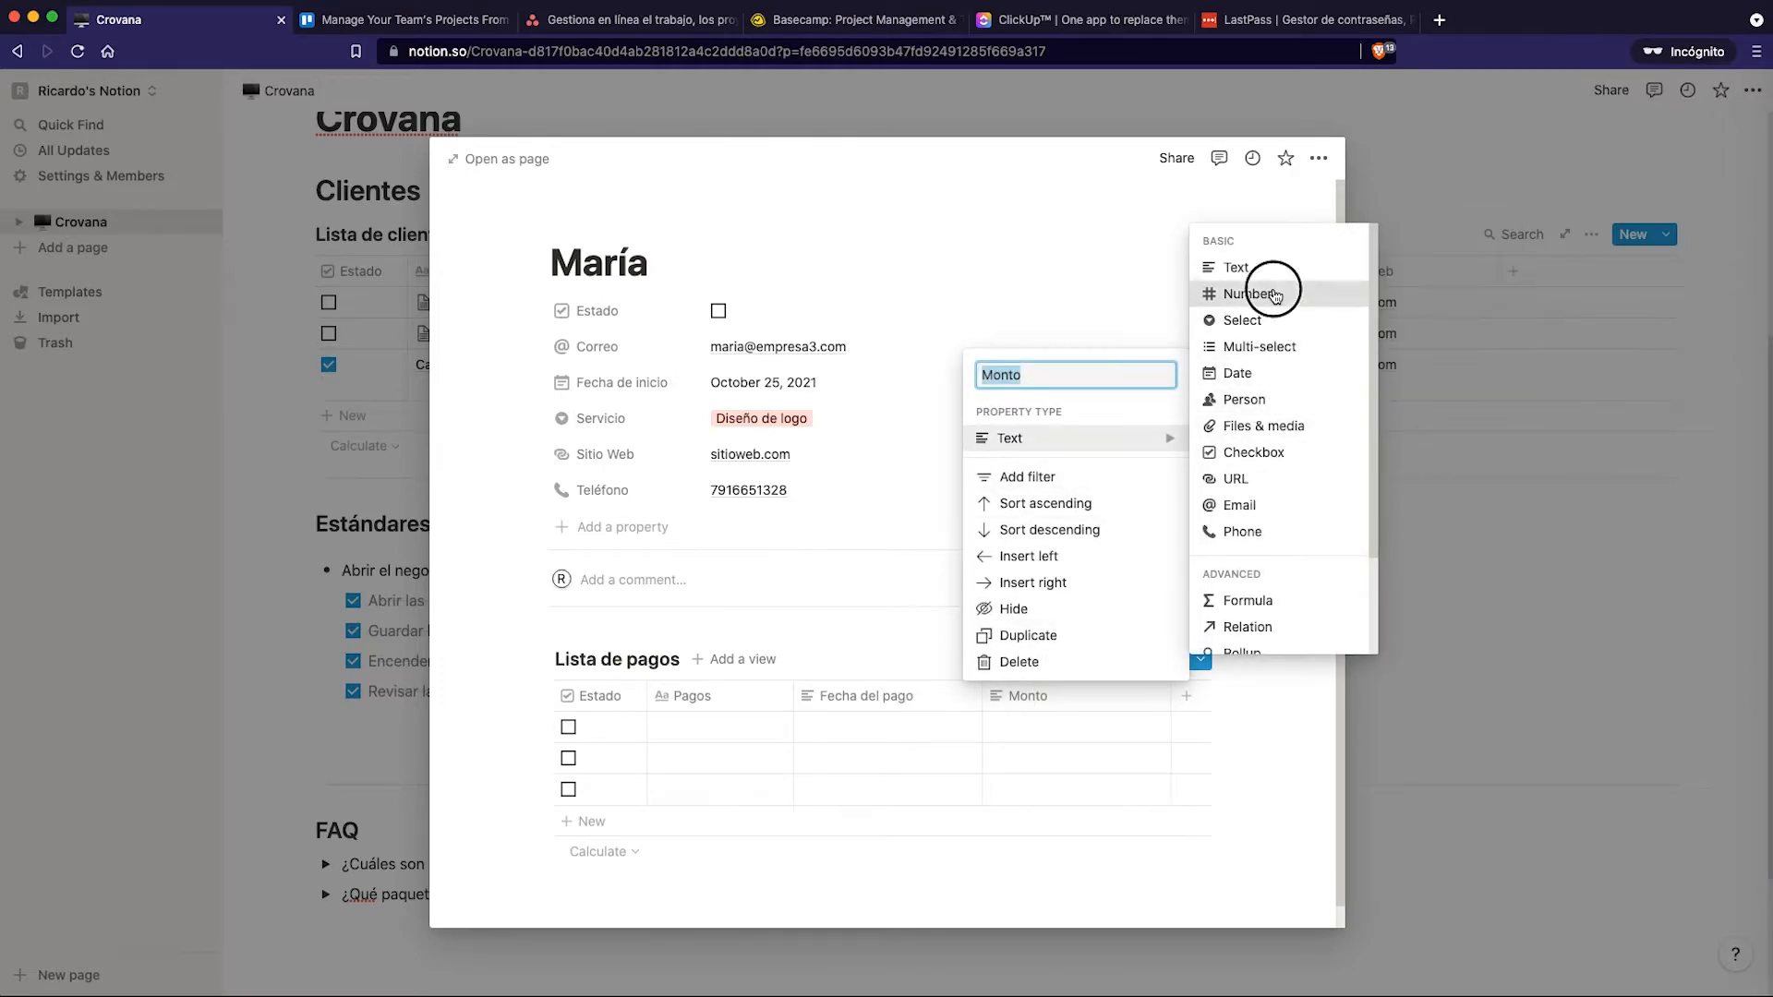
- Change Fecha del pago to a Date column and narrow it
left_click(869, 701)
mouse_move(894, 443)
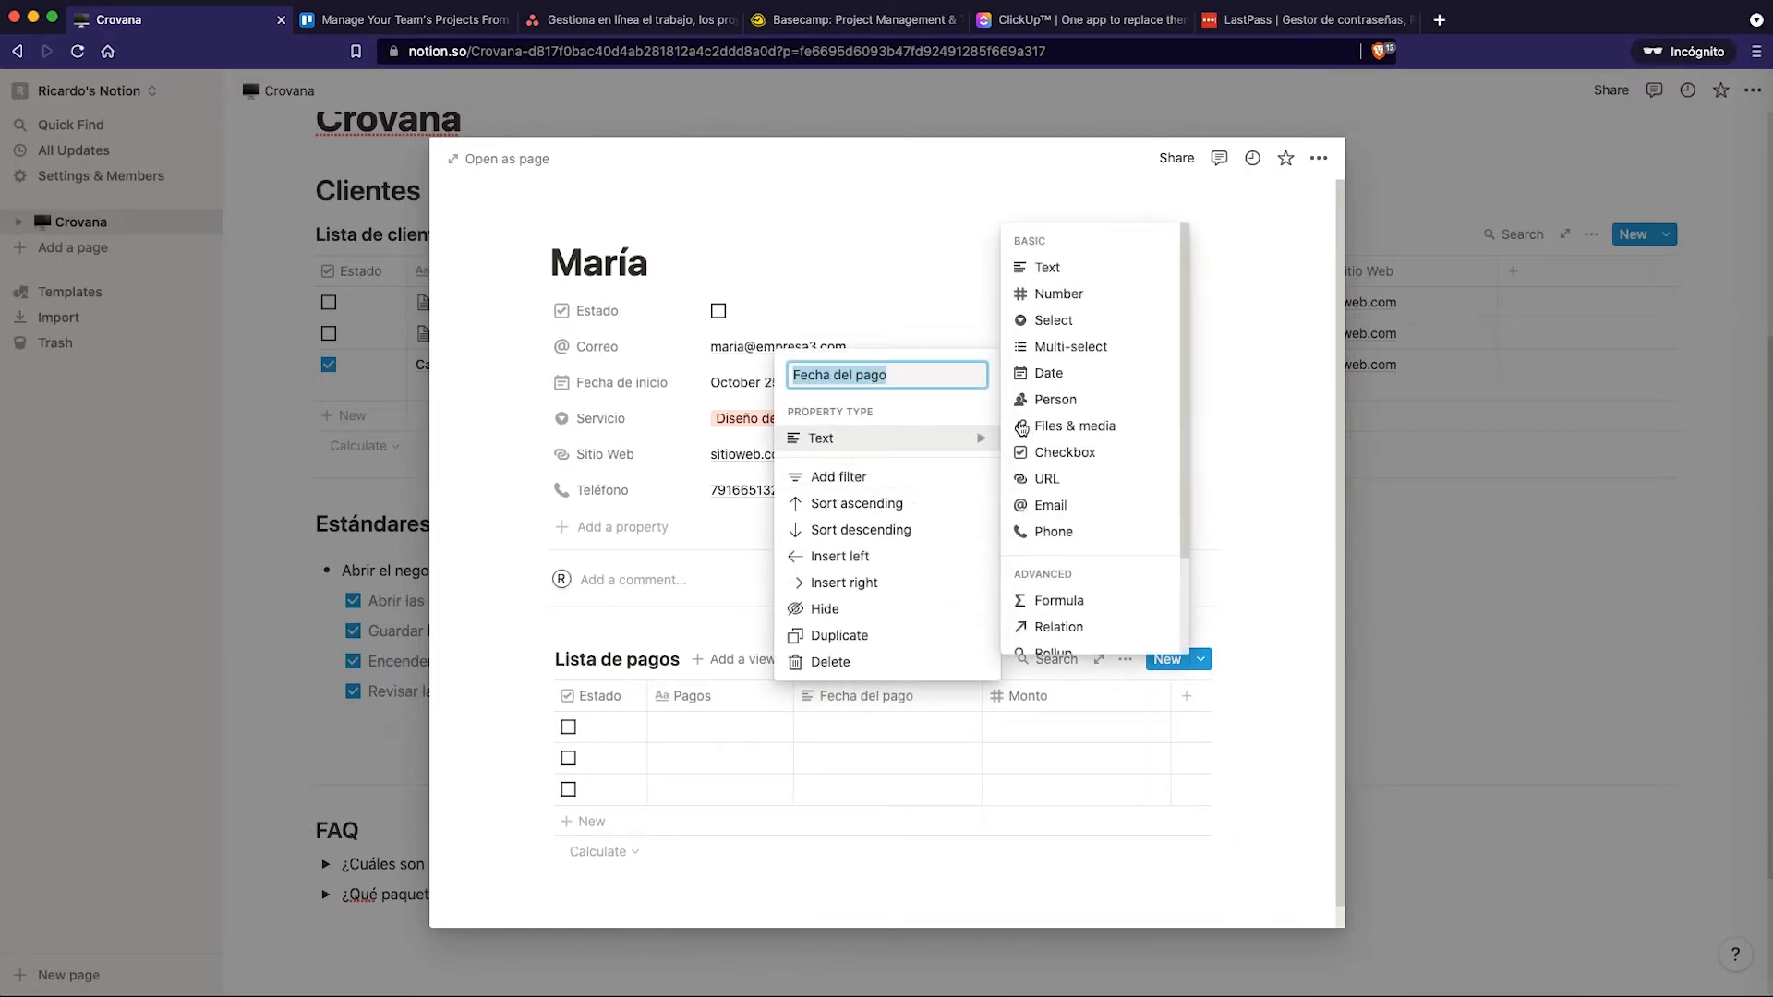
left_click(1073, 376)
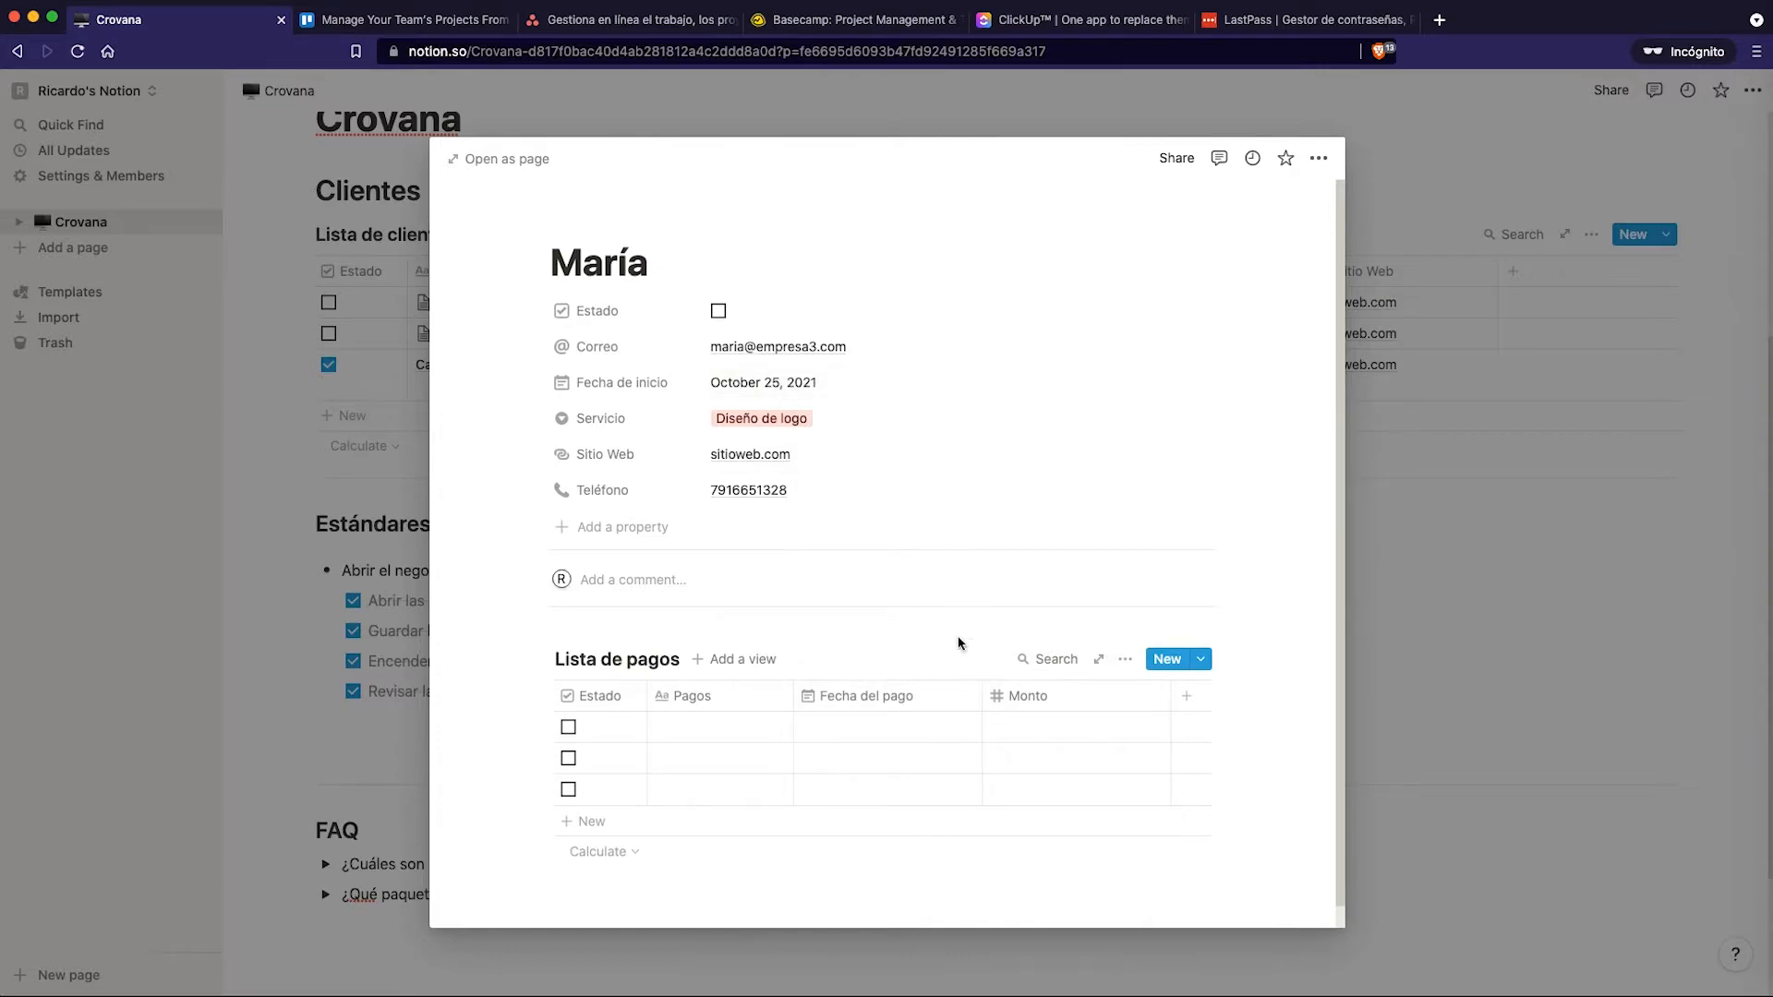
left_click_drag(981, 691, 926, 693)
- Open María as a full page and switch it to full width
left_click(502, 164)
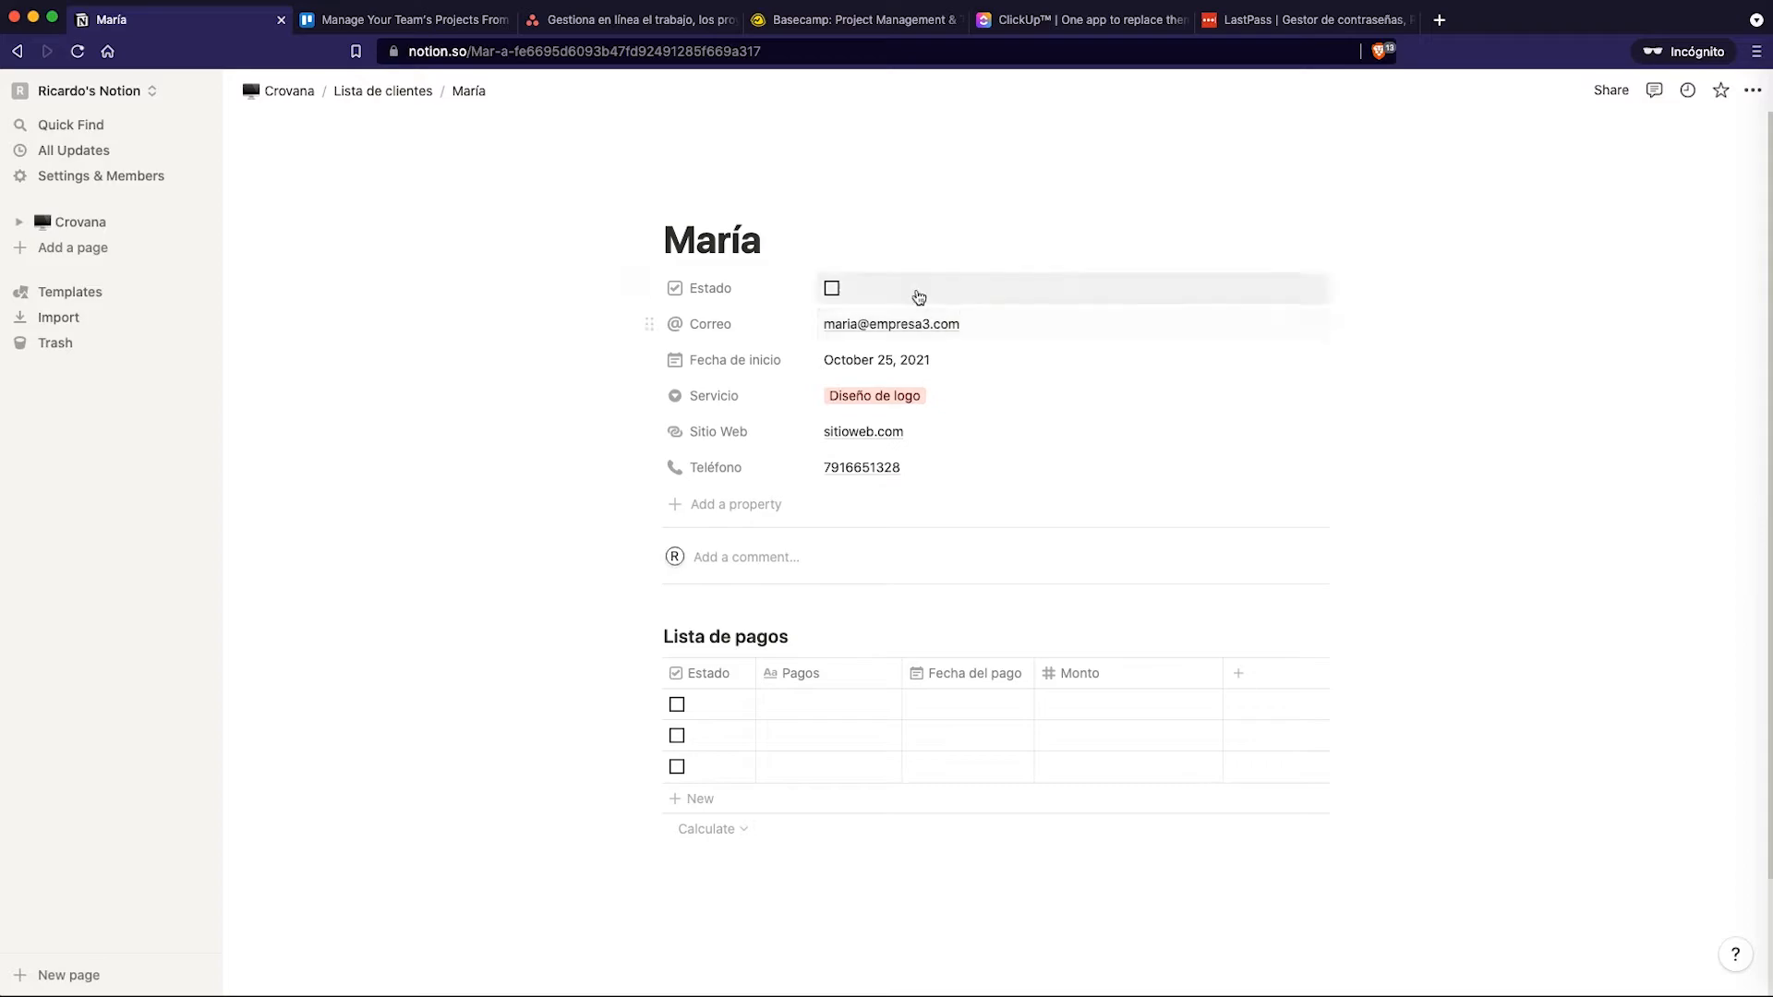
left_click(1752, 91)
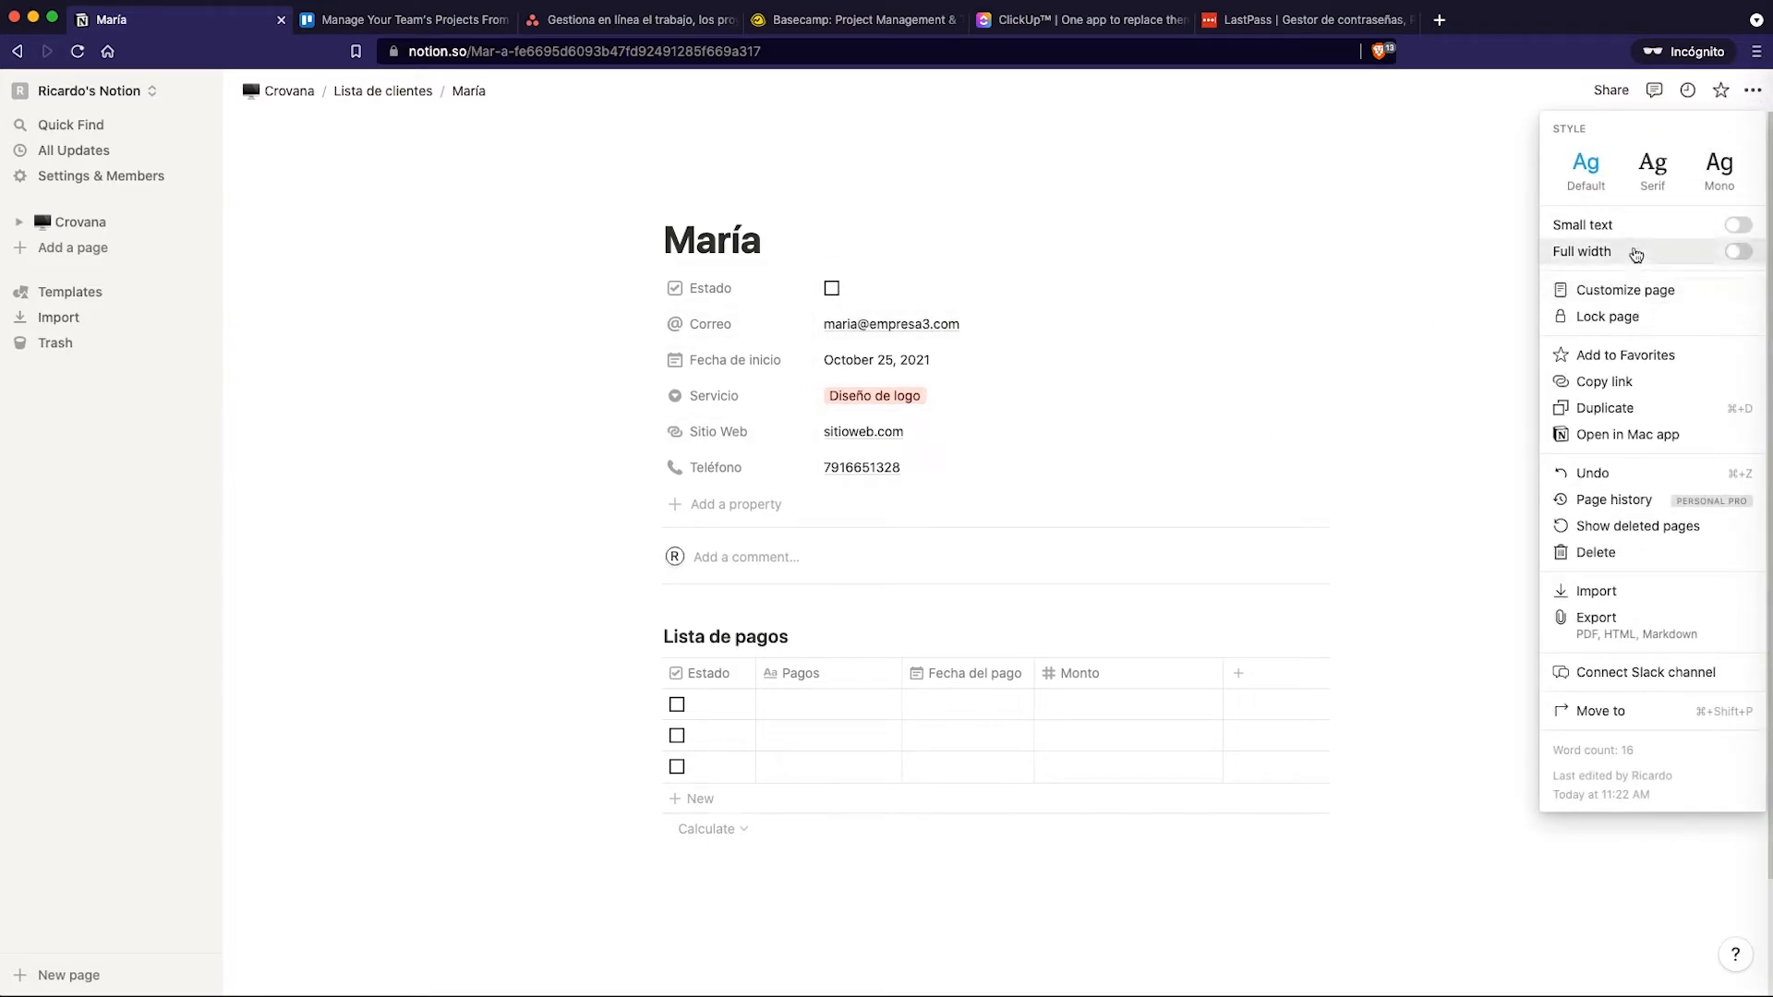
left_click(1712, 256)
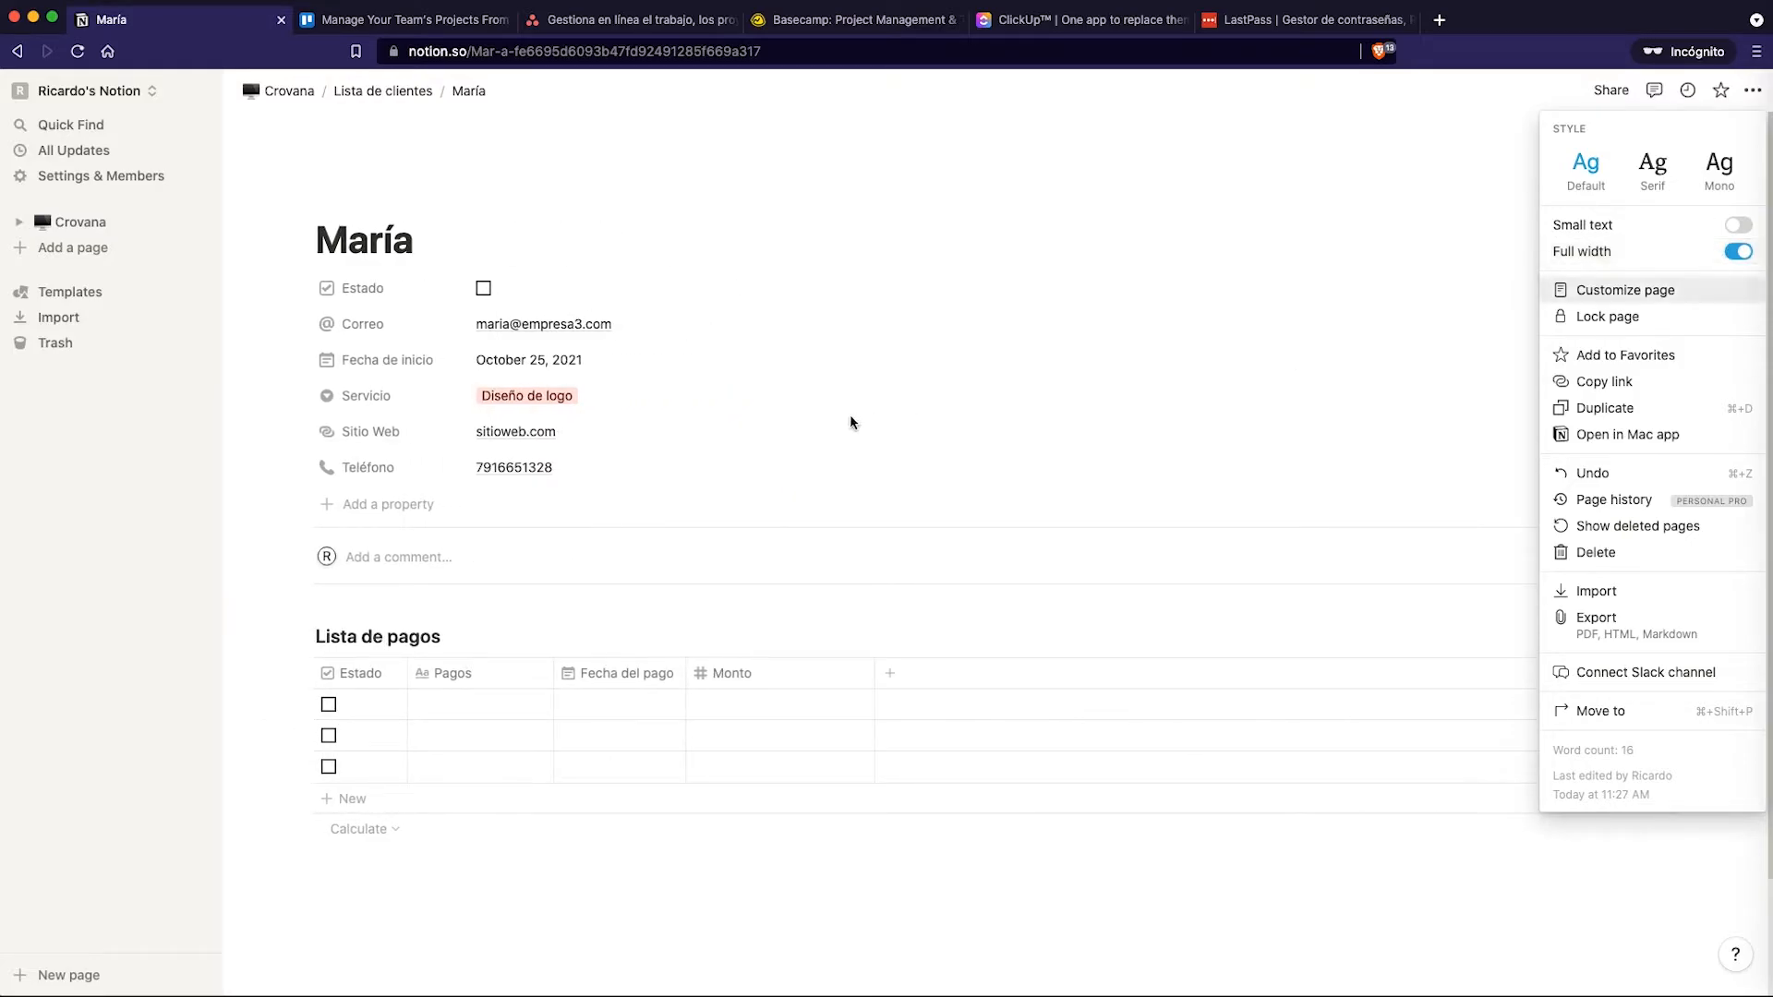
left_click(476, 851)
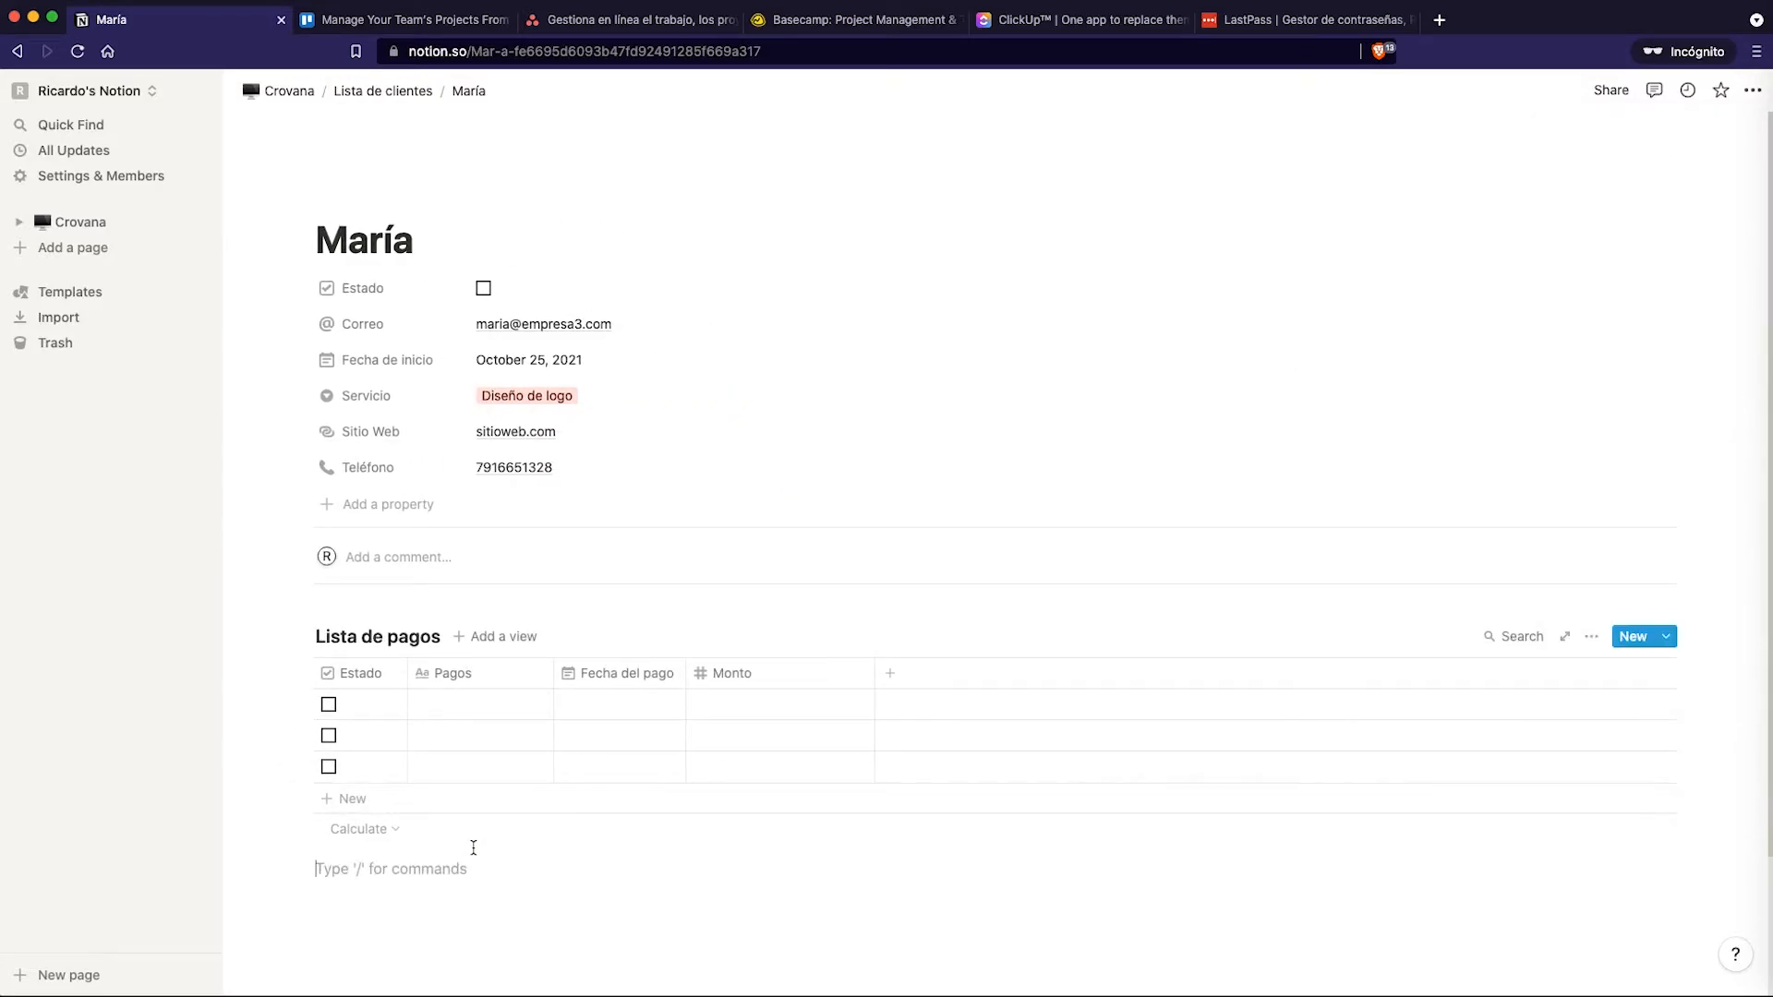
- Add Impuesto and Total columns to Lista de pagos
left_click(895, 680)
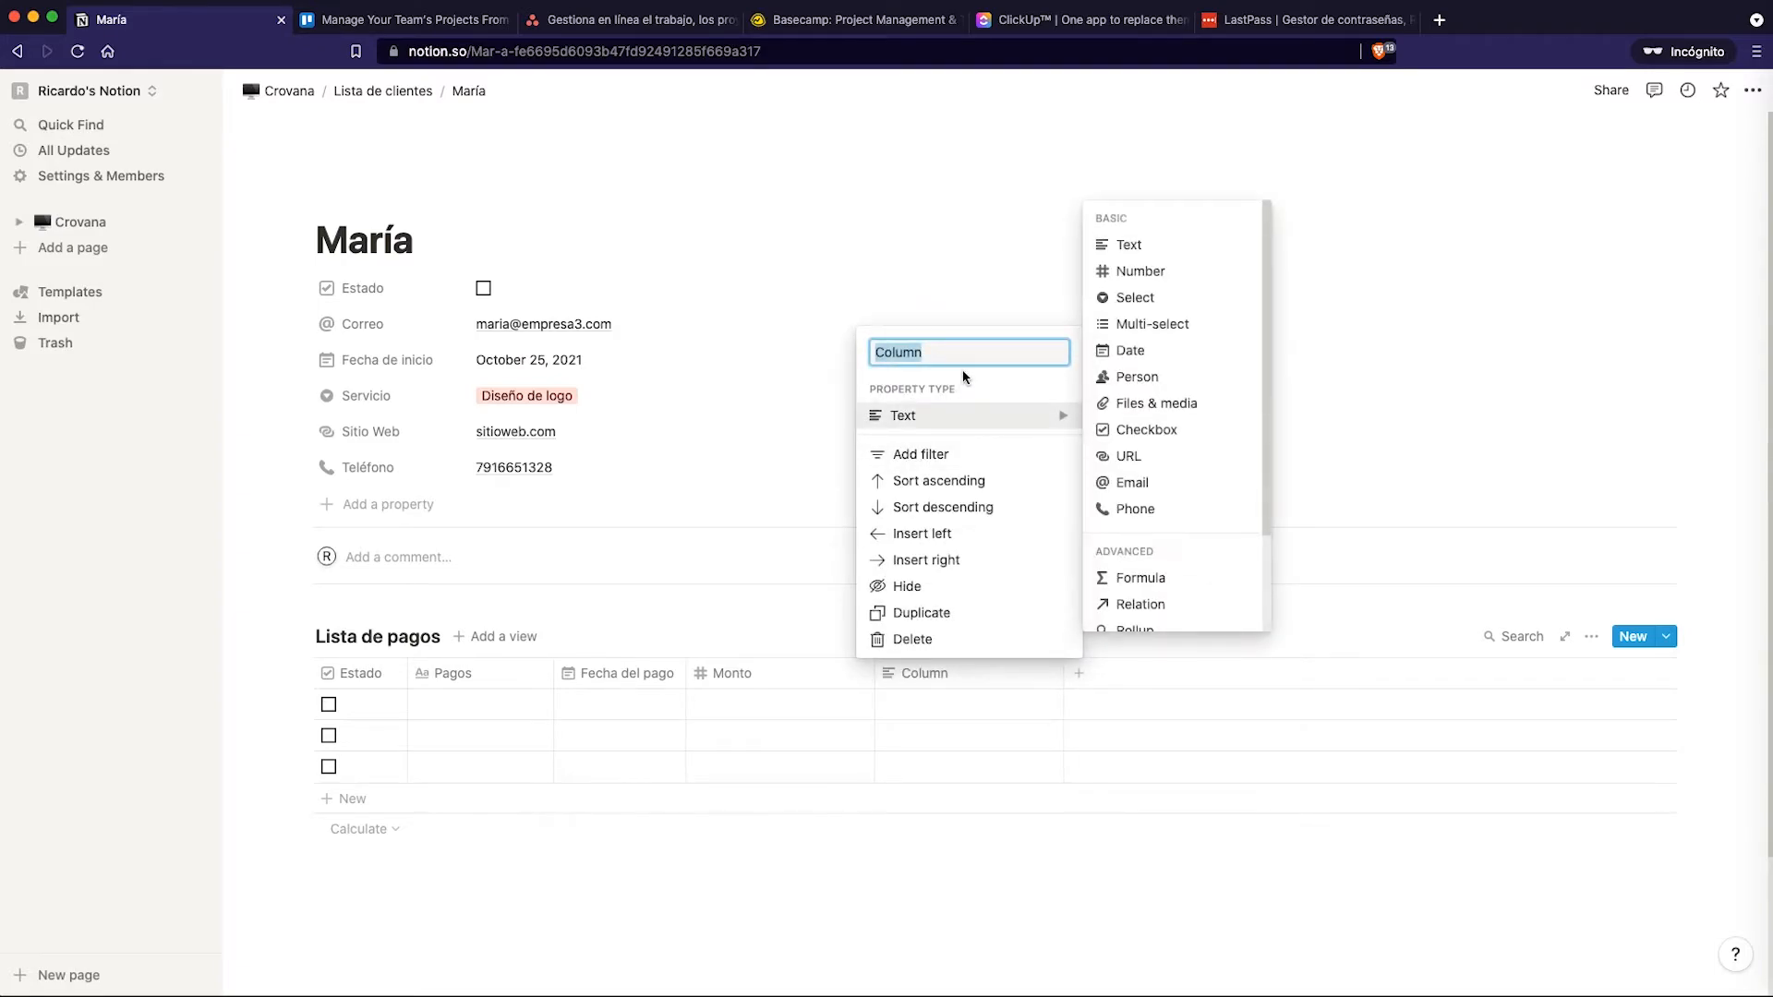
key("BackSpace")
type("Impuesto")
key("Return")
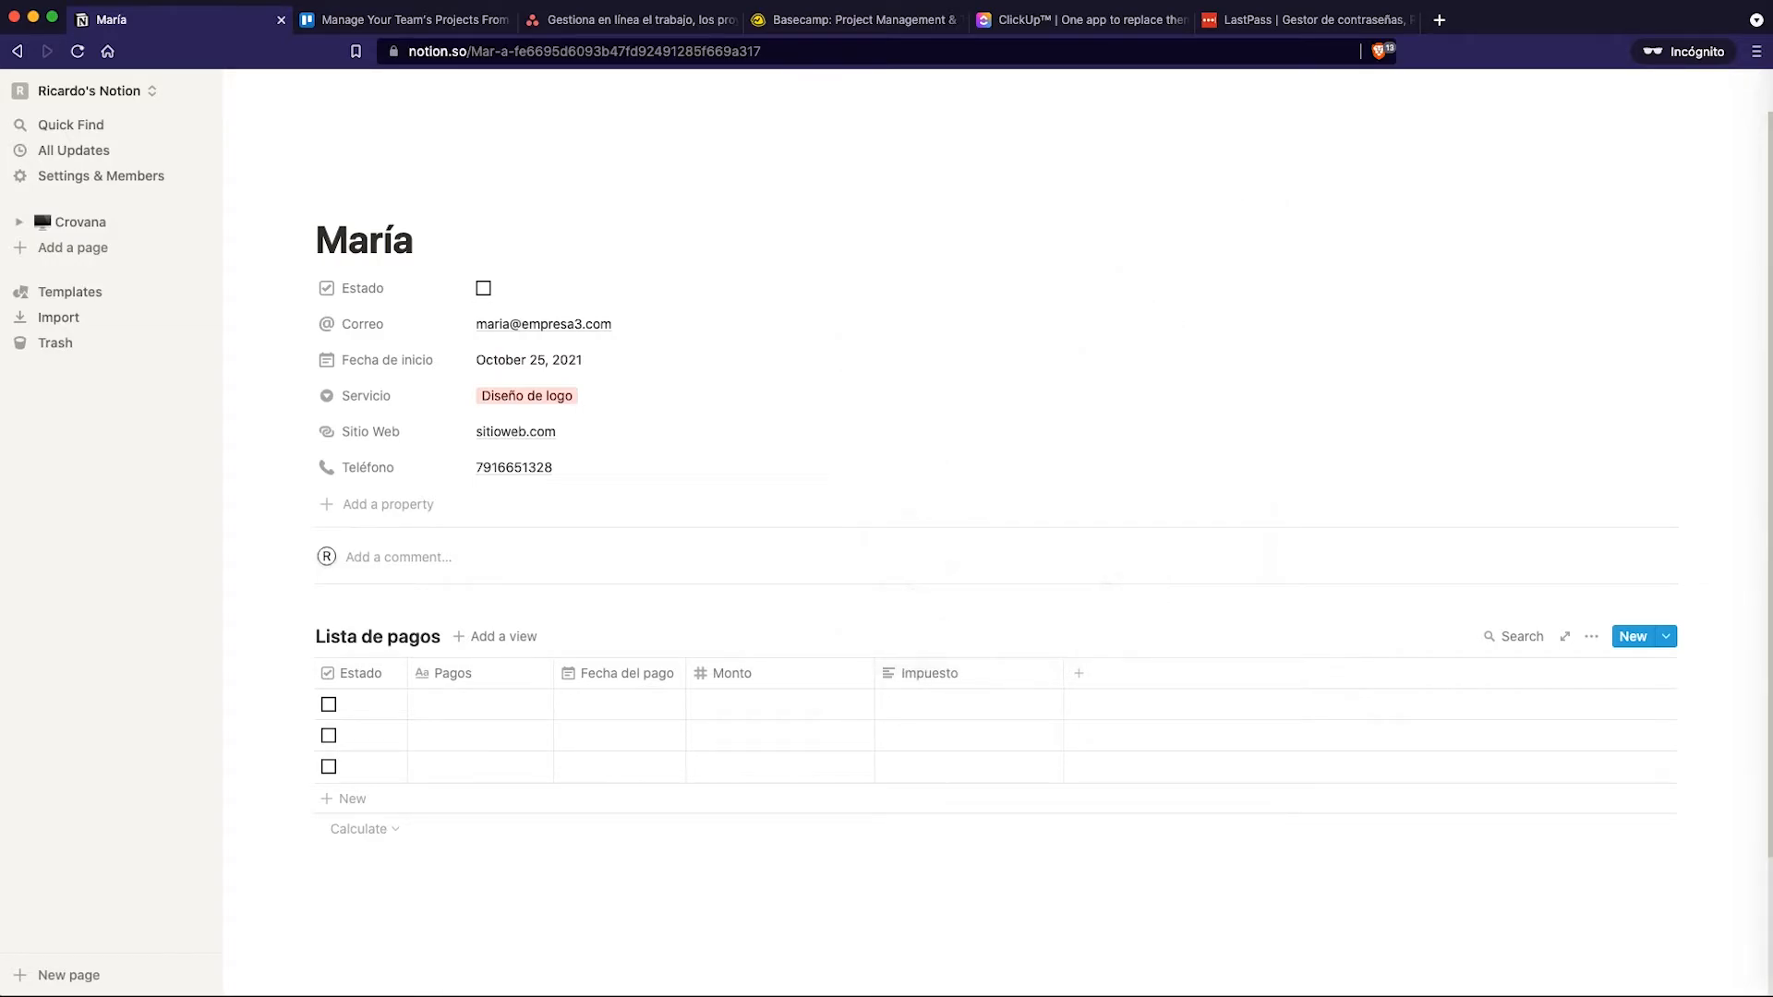
left_click(957, 674)
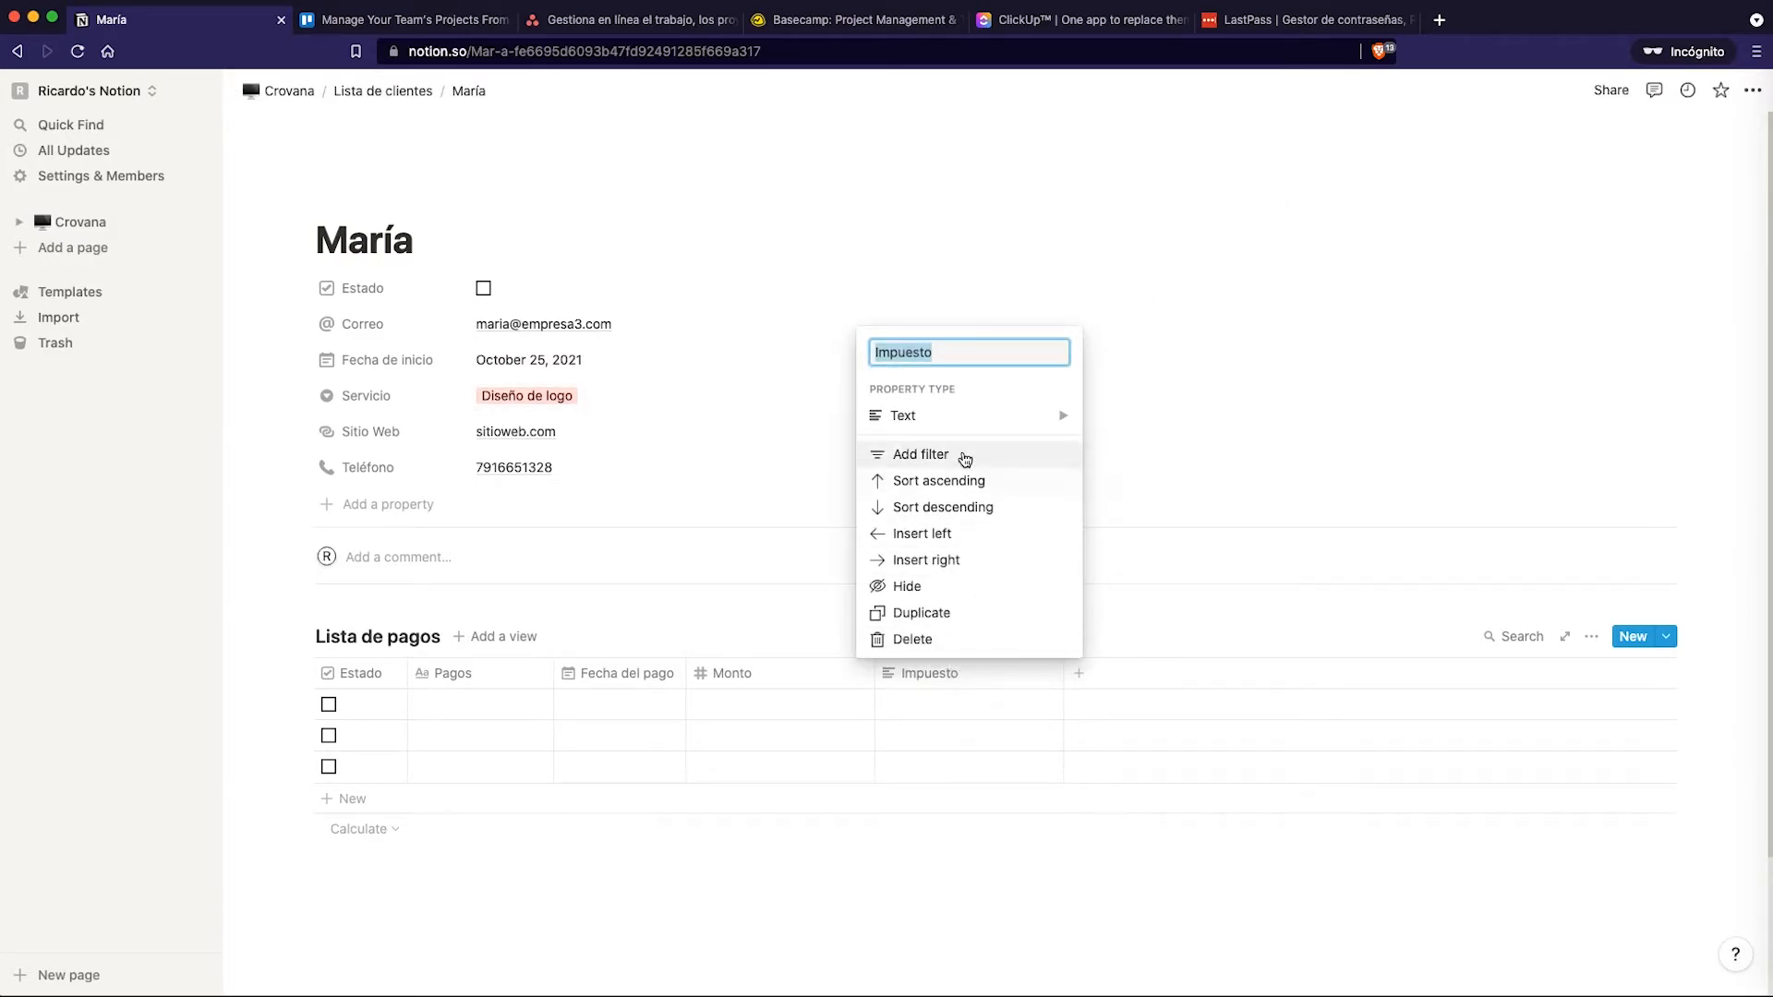
mouse_move(953, 423)
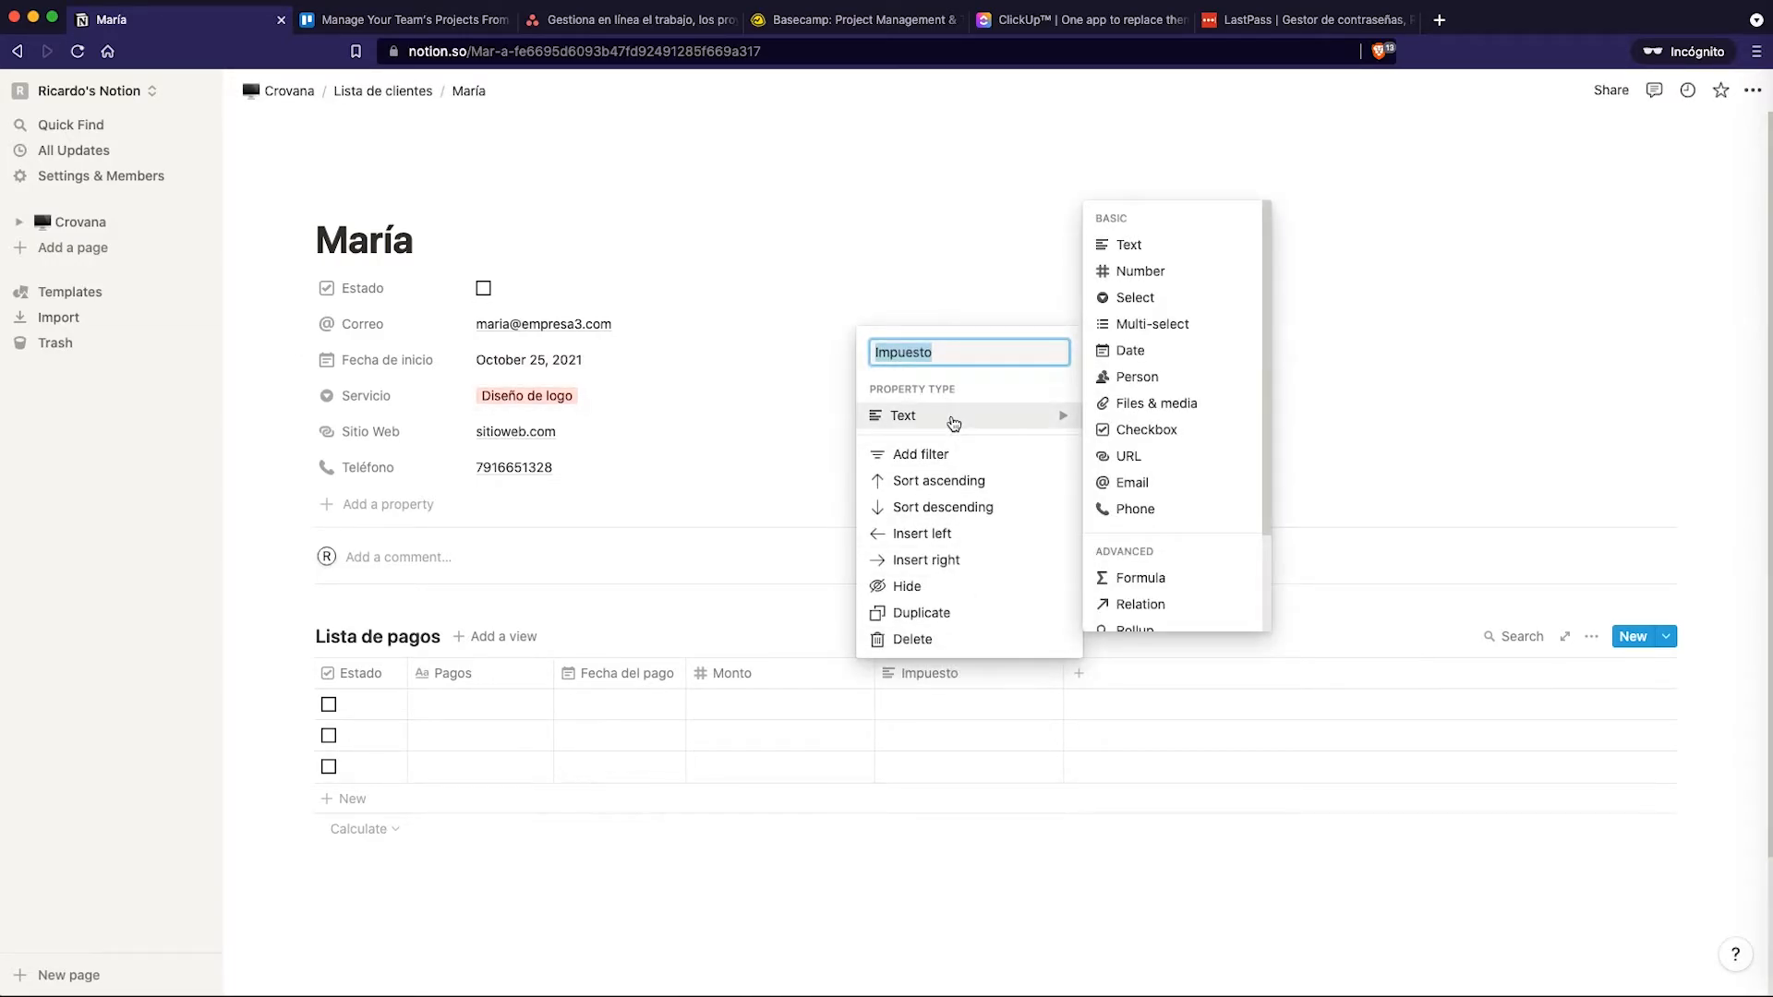
left_click(964, 677)
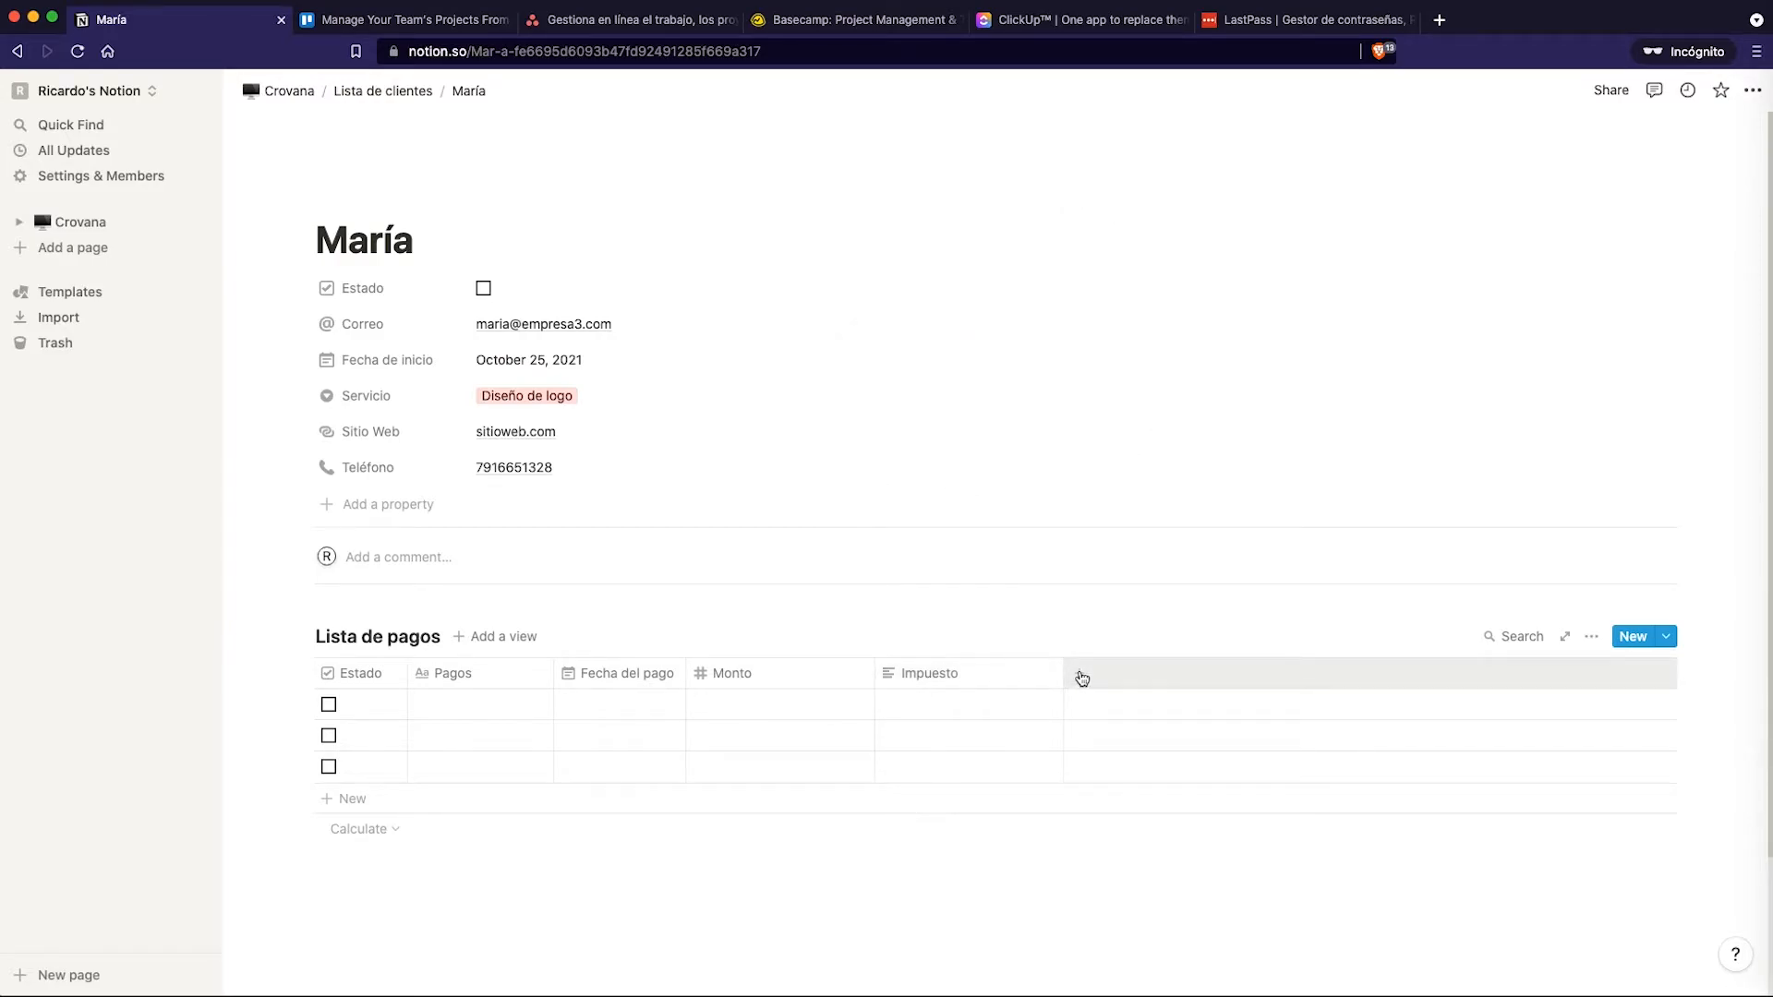
left_click(1082, 679)
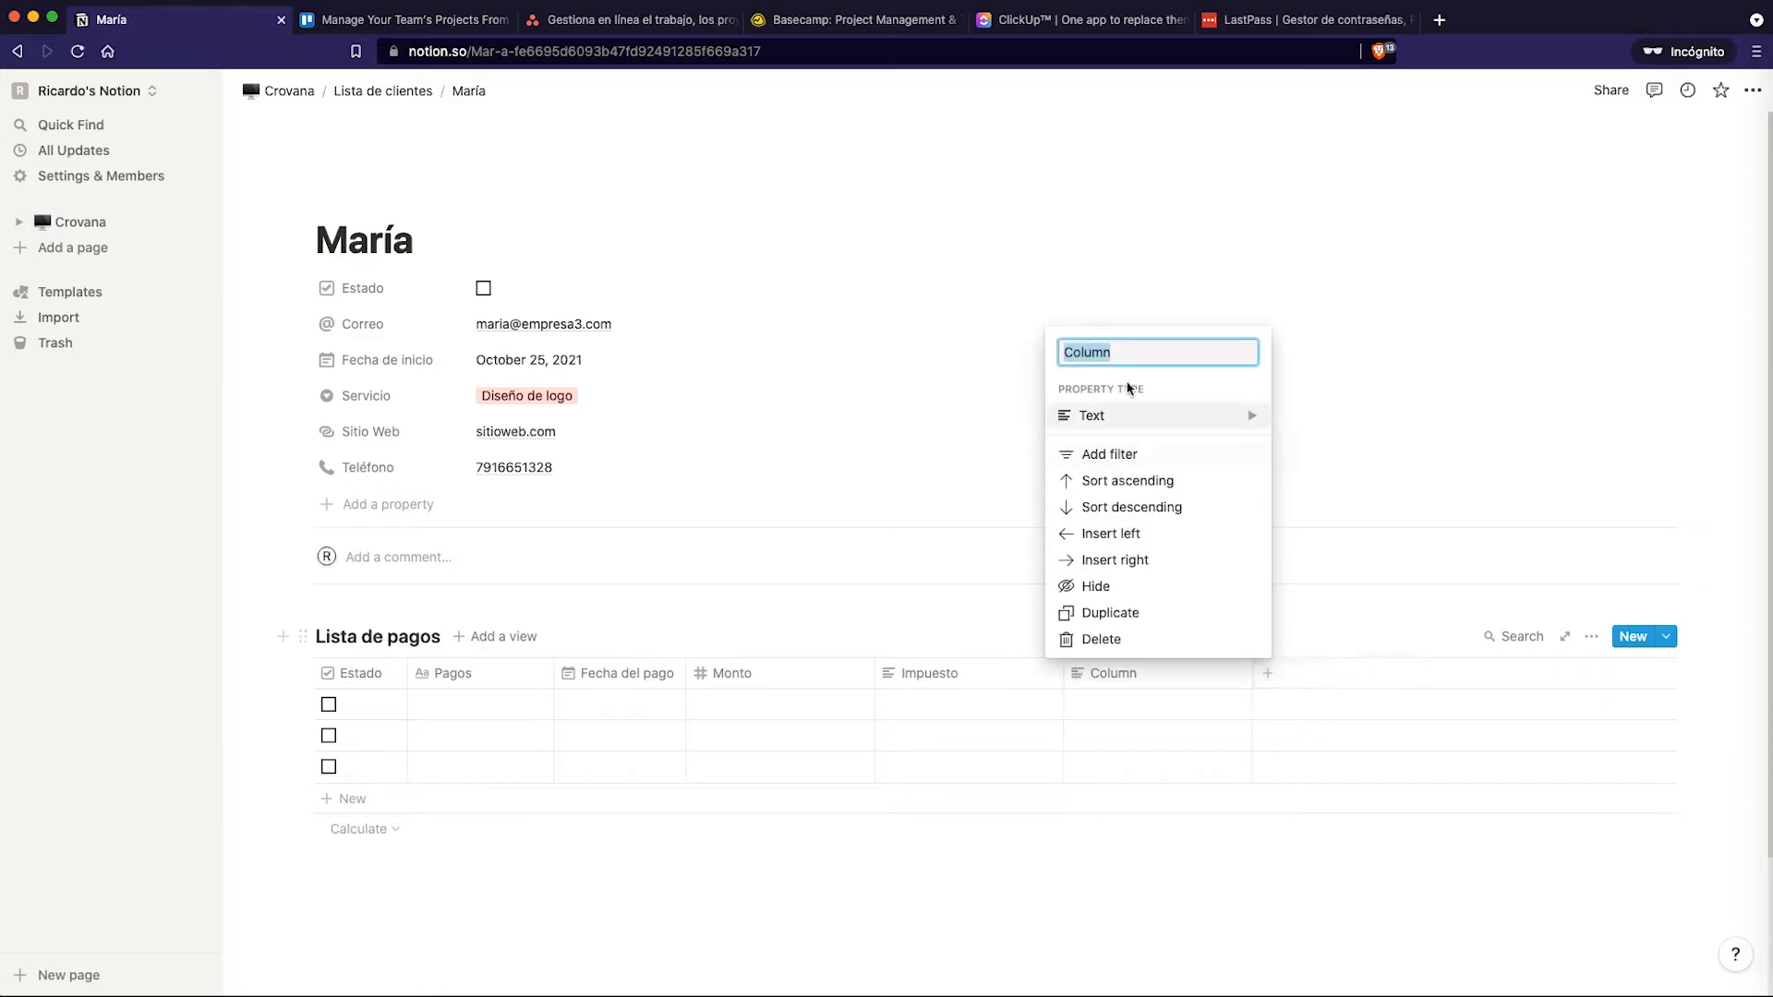
type("Total")
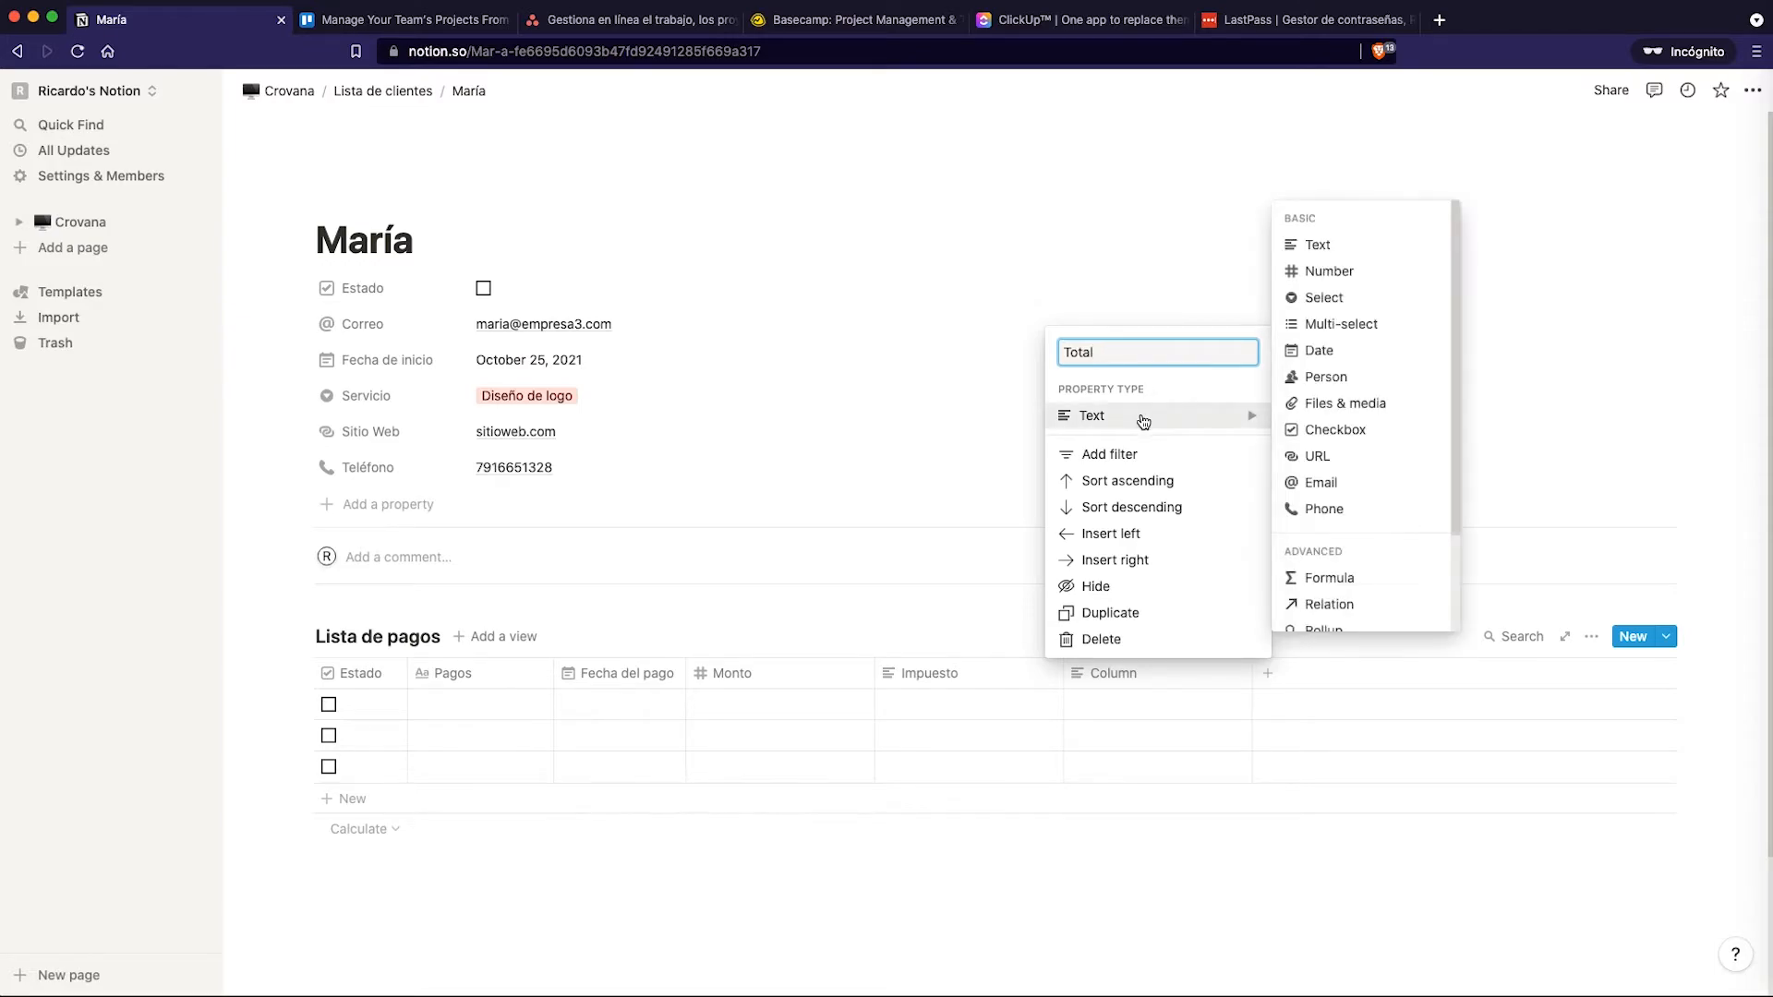
key("Return")
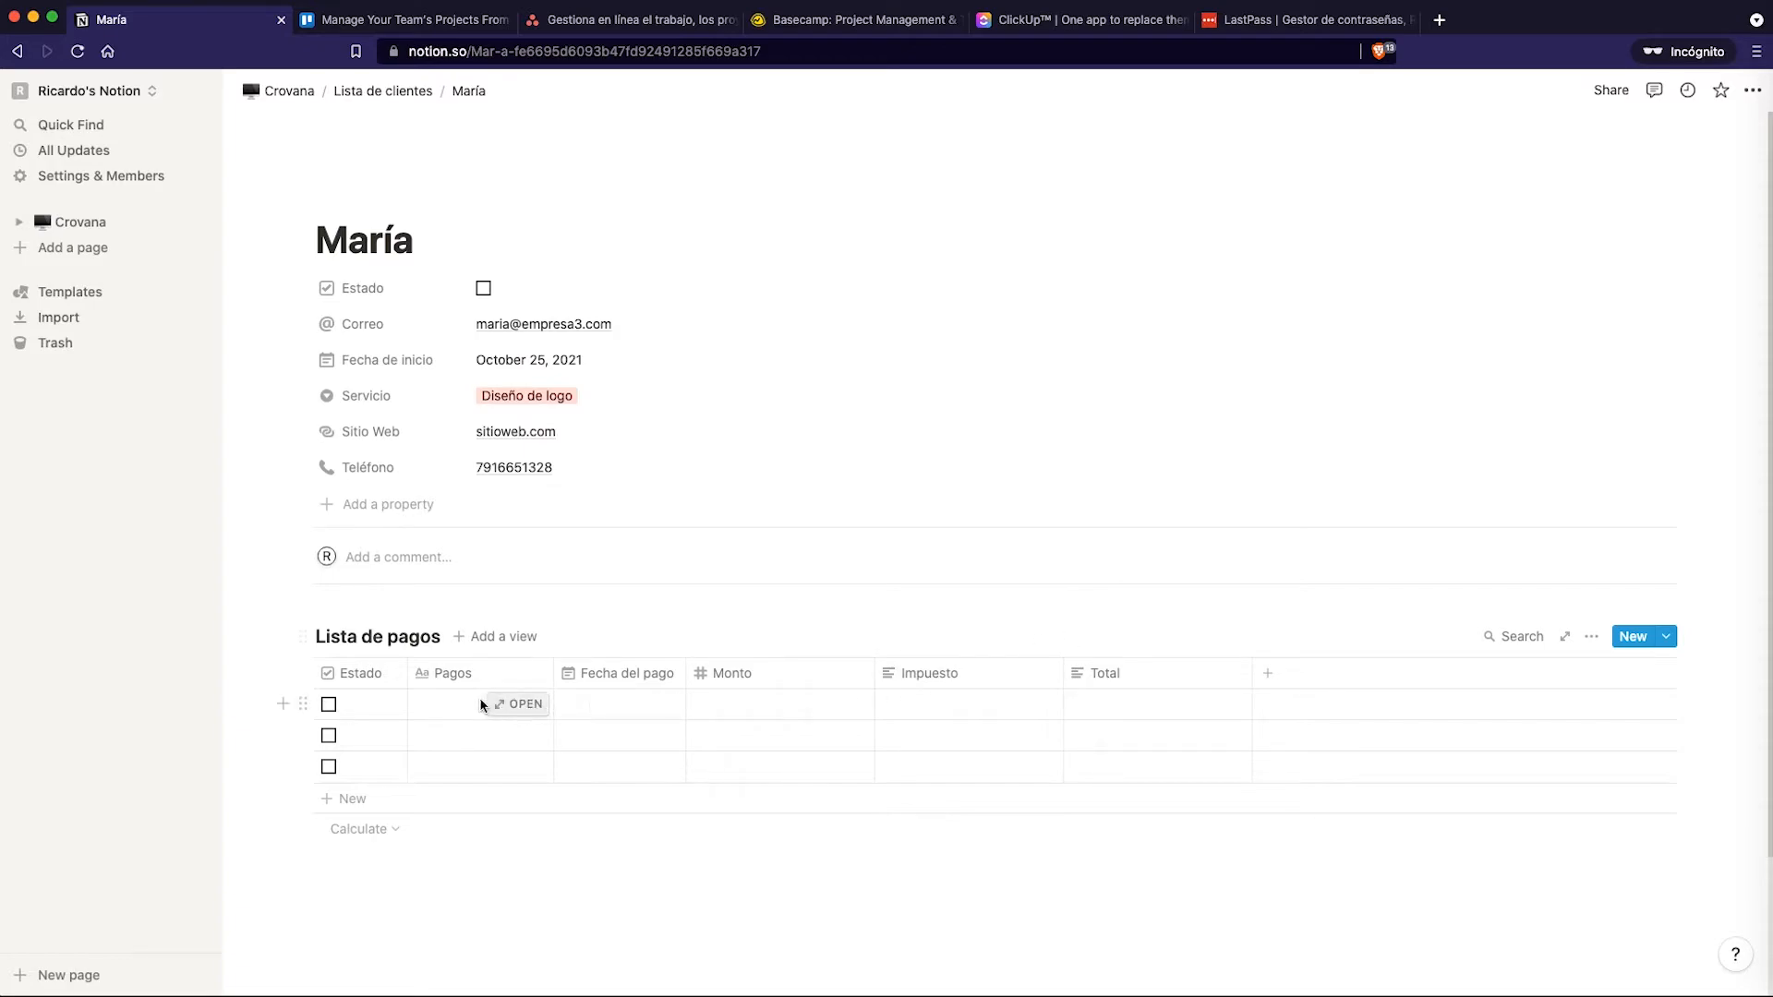
- Fill the first row: Pagos 'Pago 1', Fecha del pago Oct 25, 2021, Monto 350
left_click(440, 705)
type("PAgo")
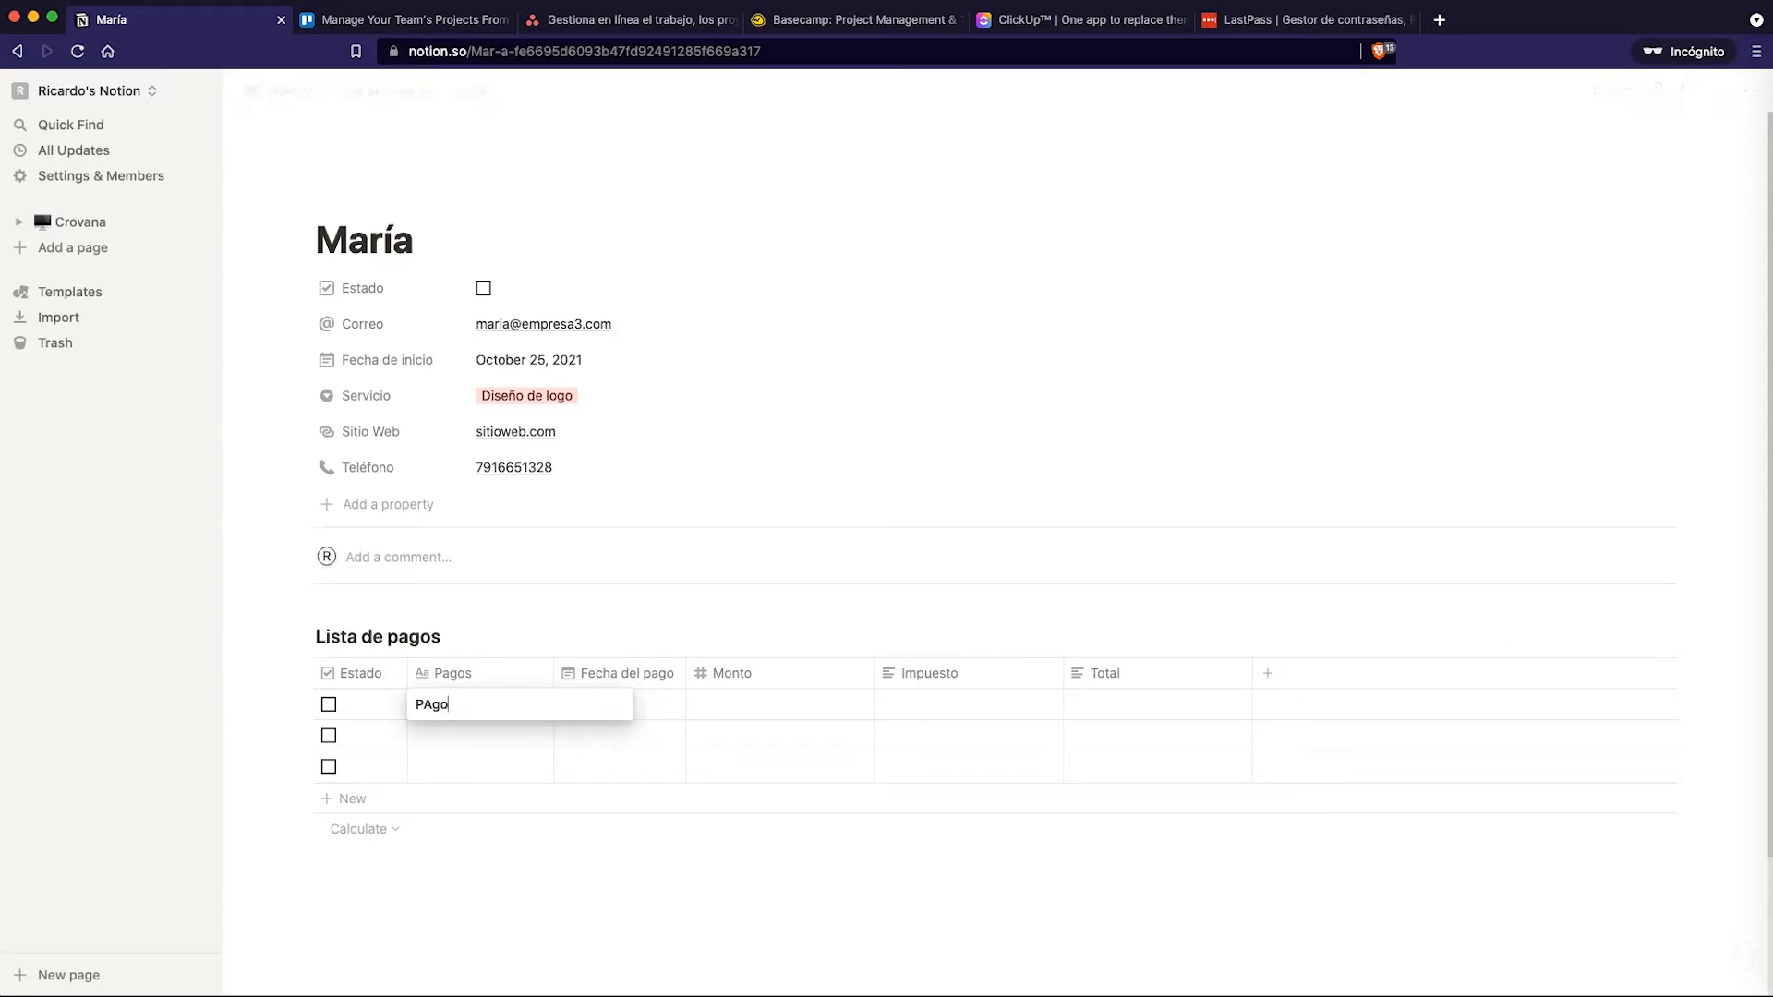
type(" 11")
key("Escape")
key("Tab")
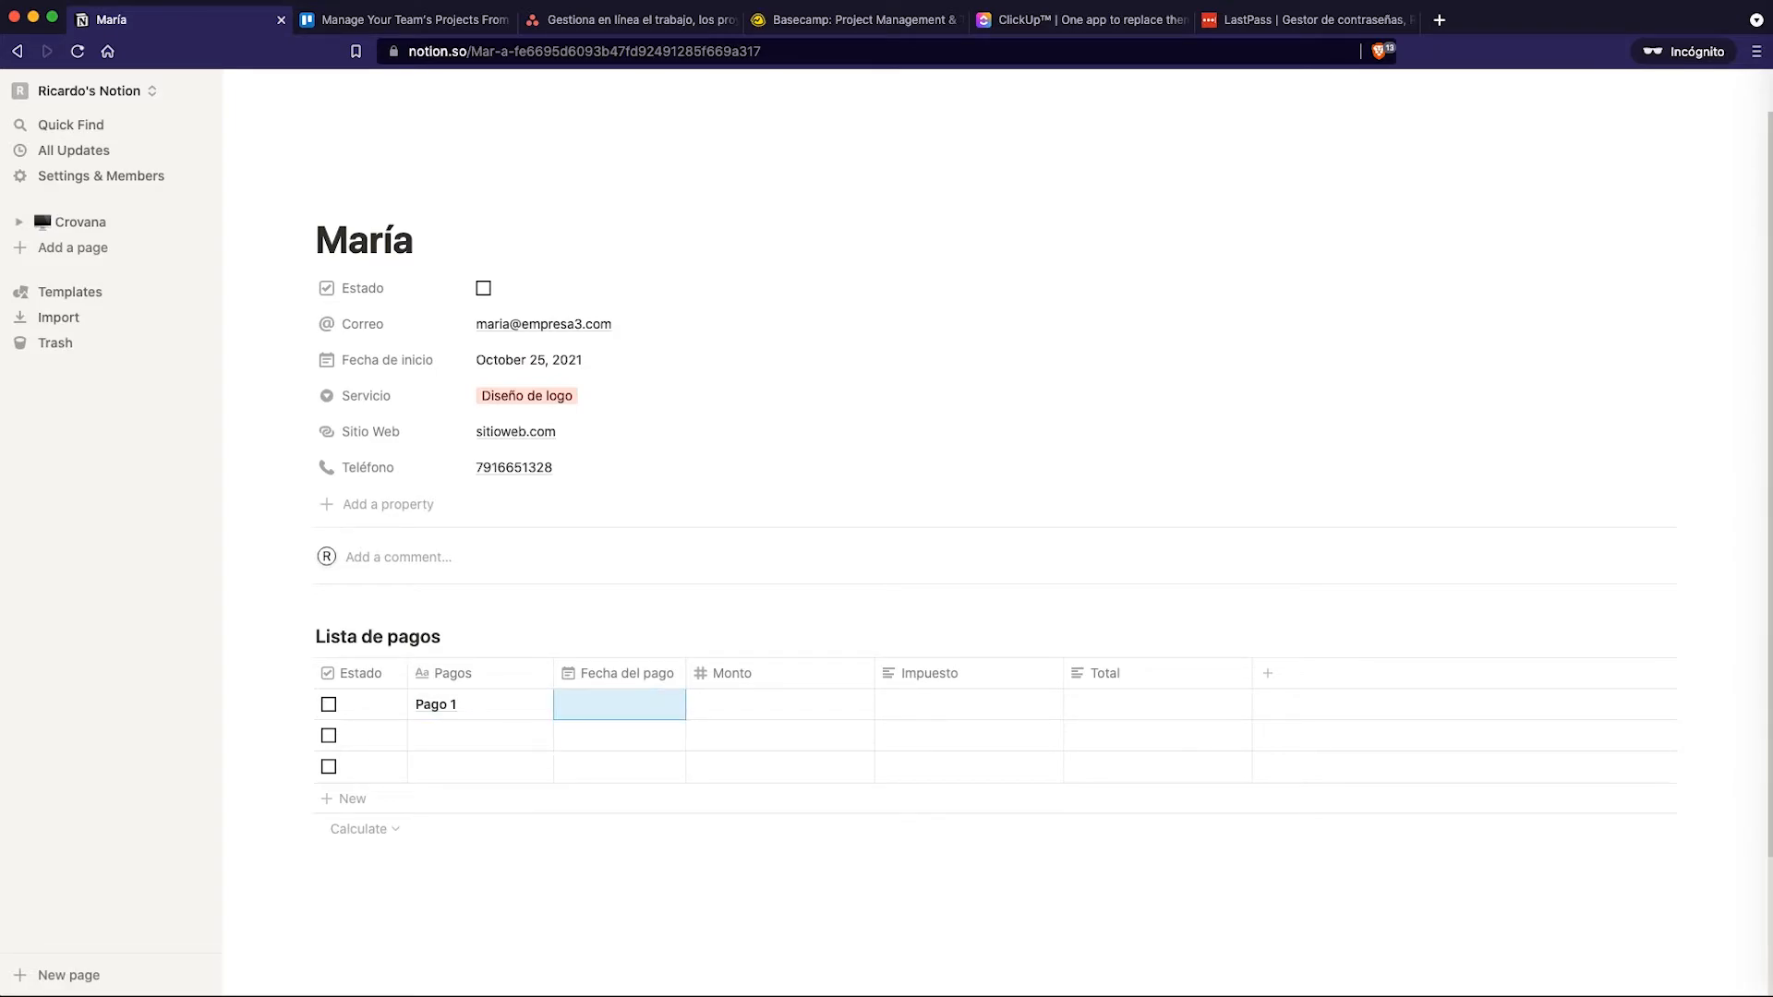
left_click(601, 703)
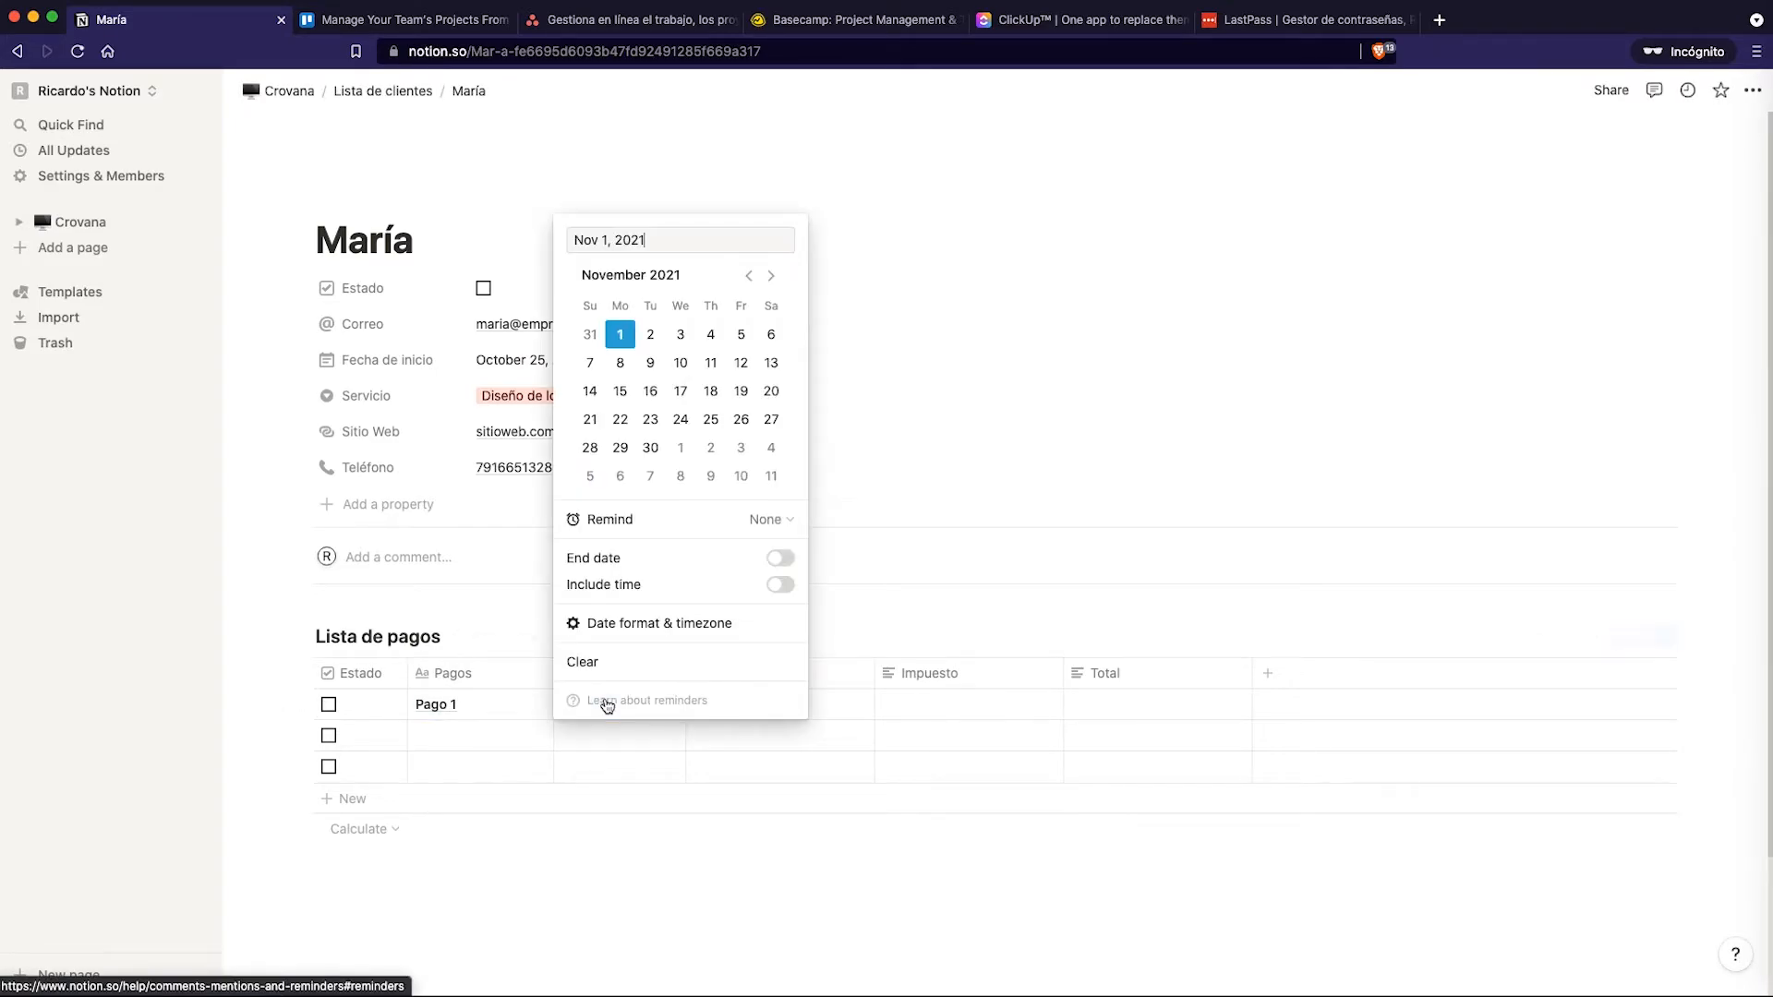
left_click(748, 275)
left_click(621, 448)
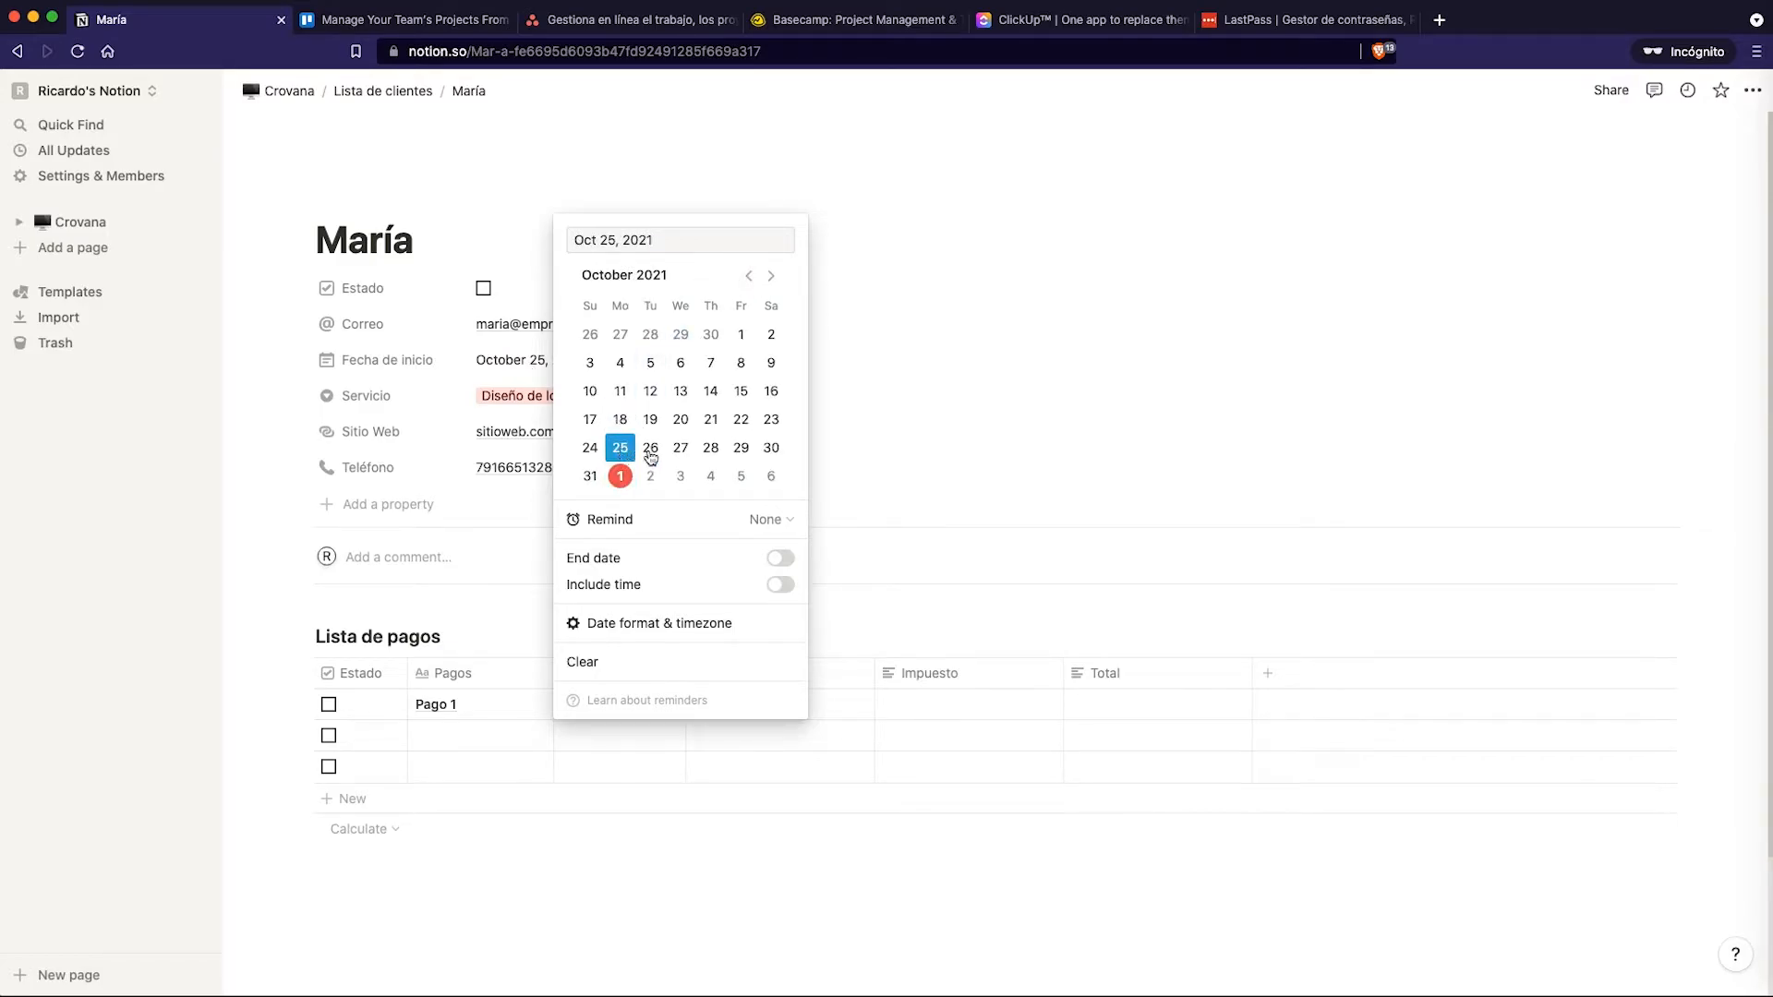
left_click(833, 580)
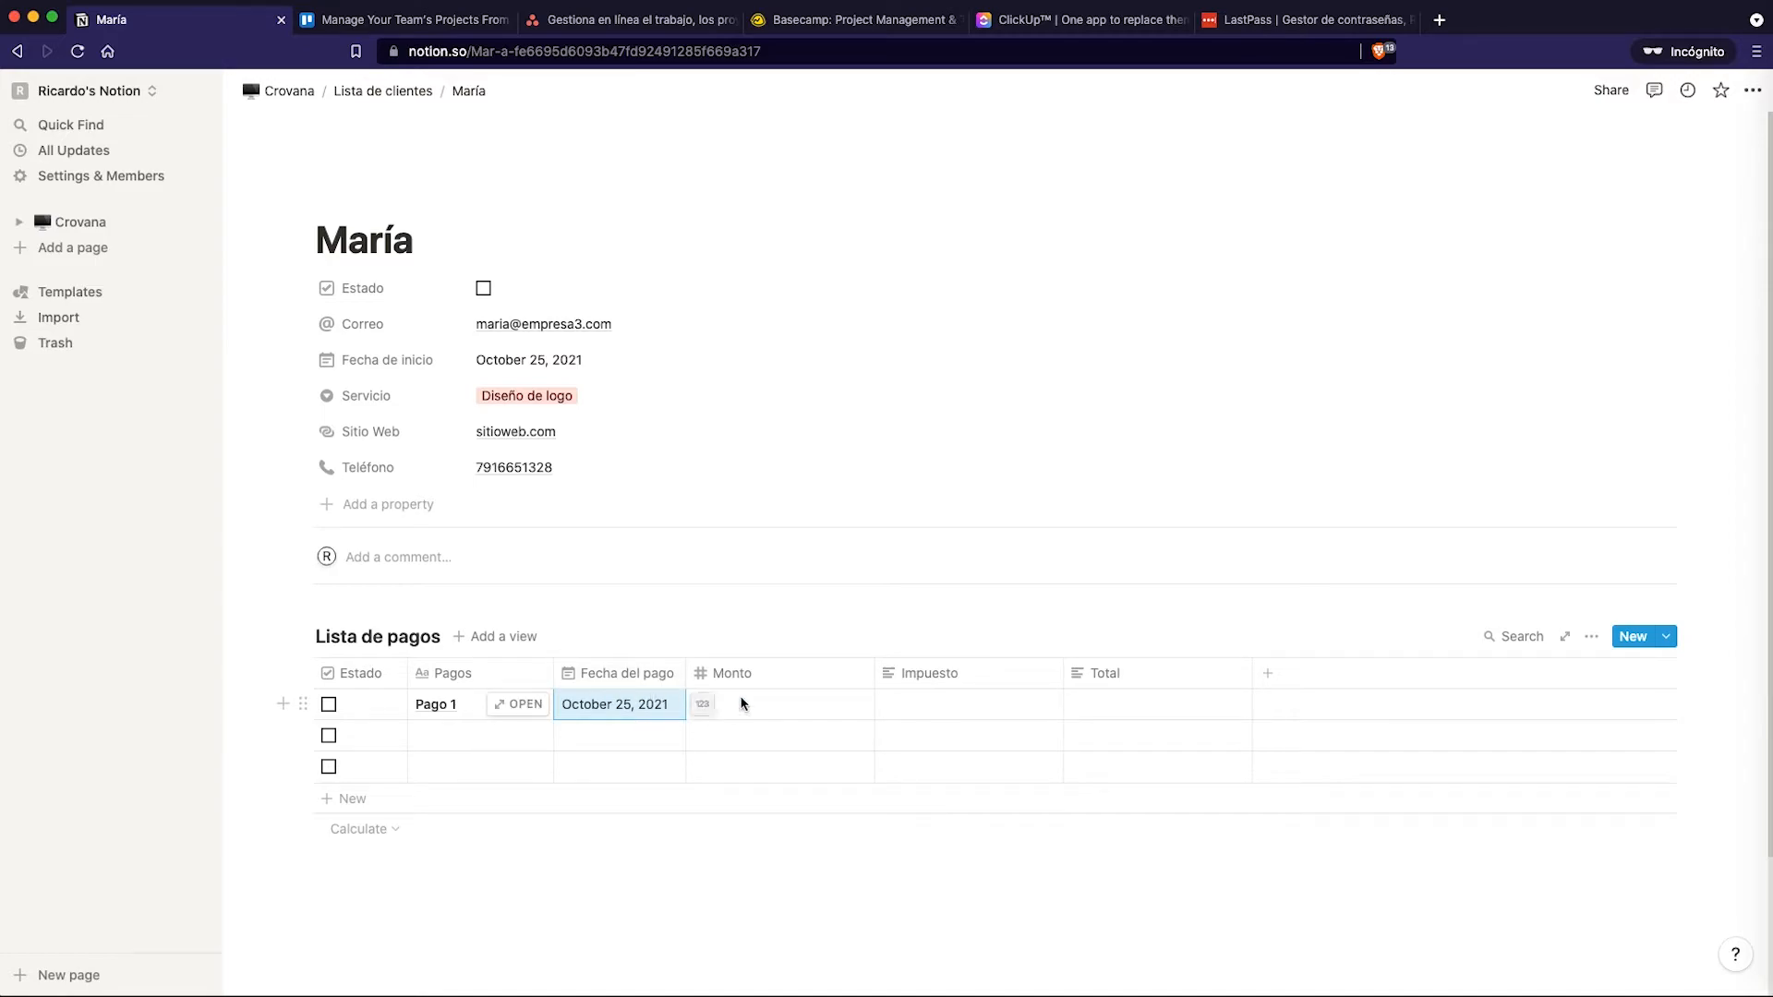
left_click(792, 702)
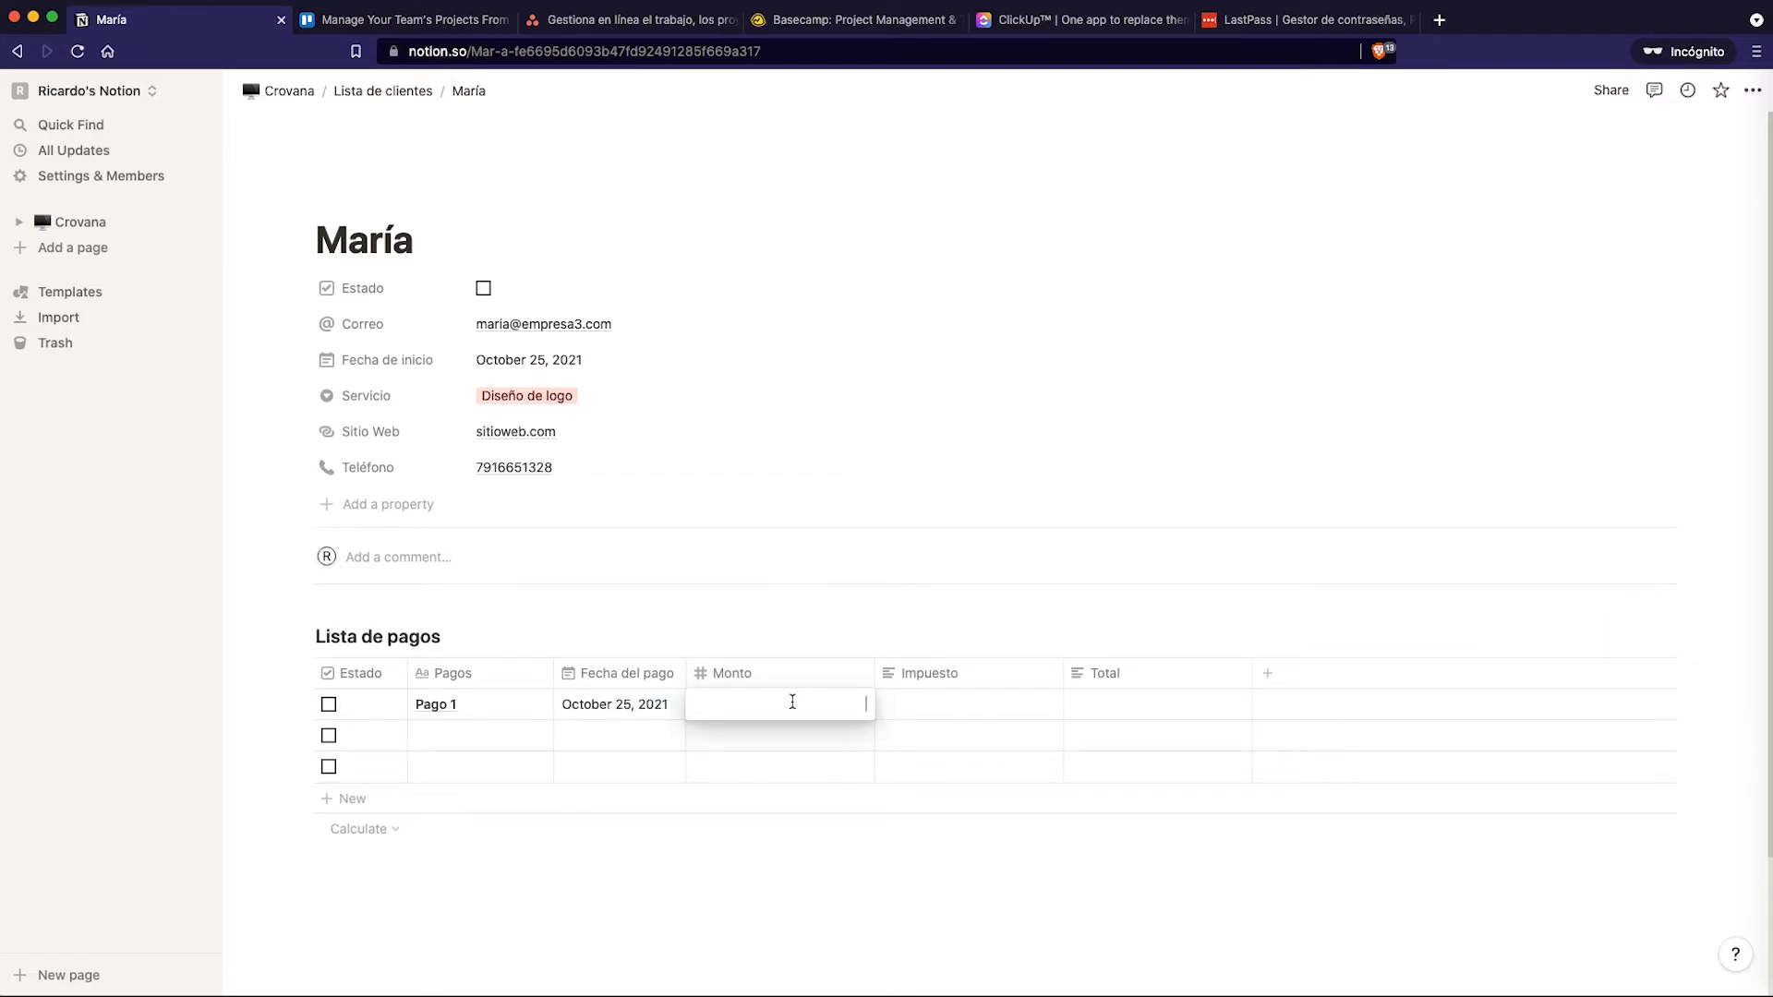
type("350")
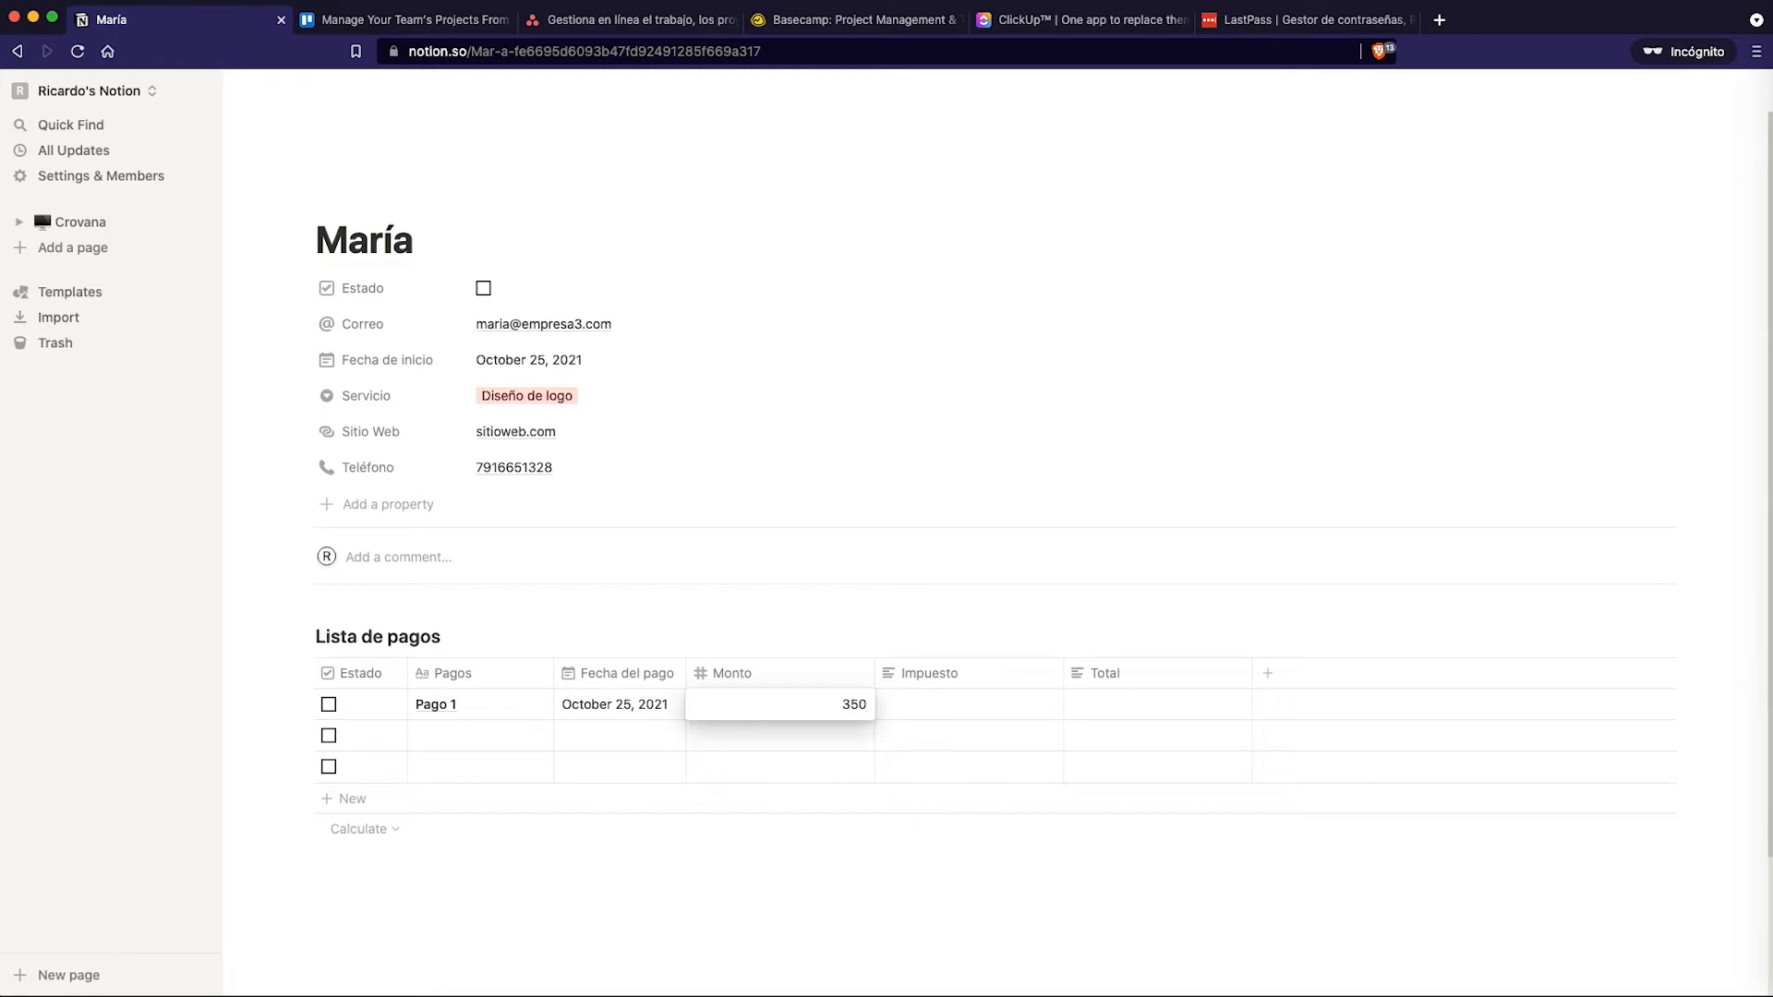
key("Return")
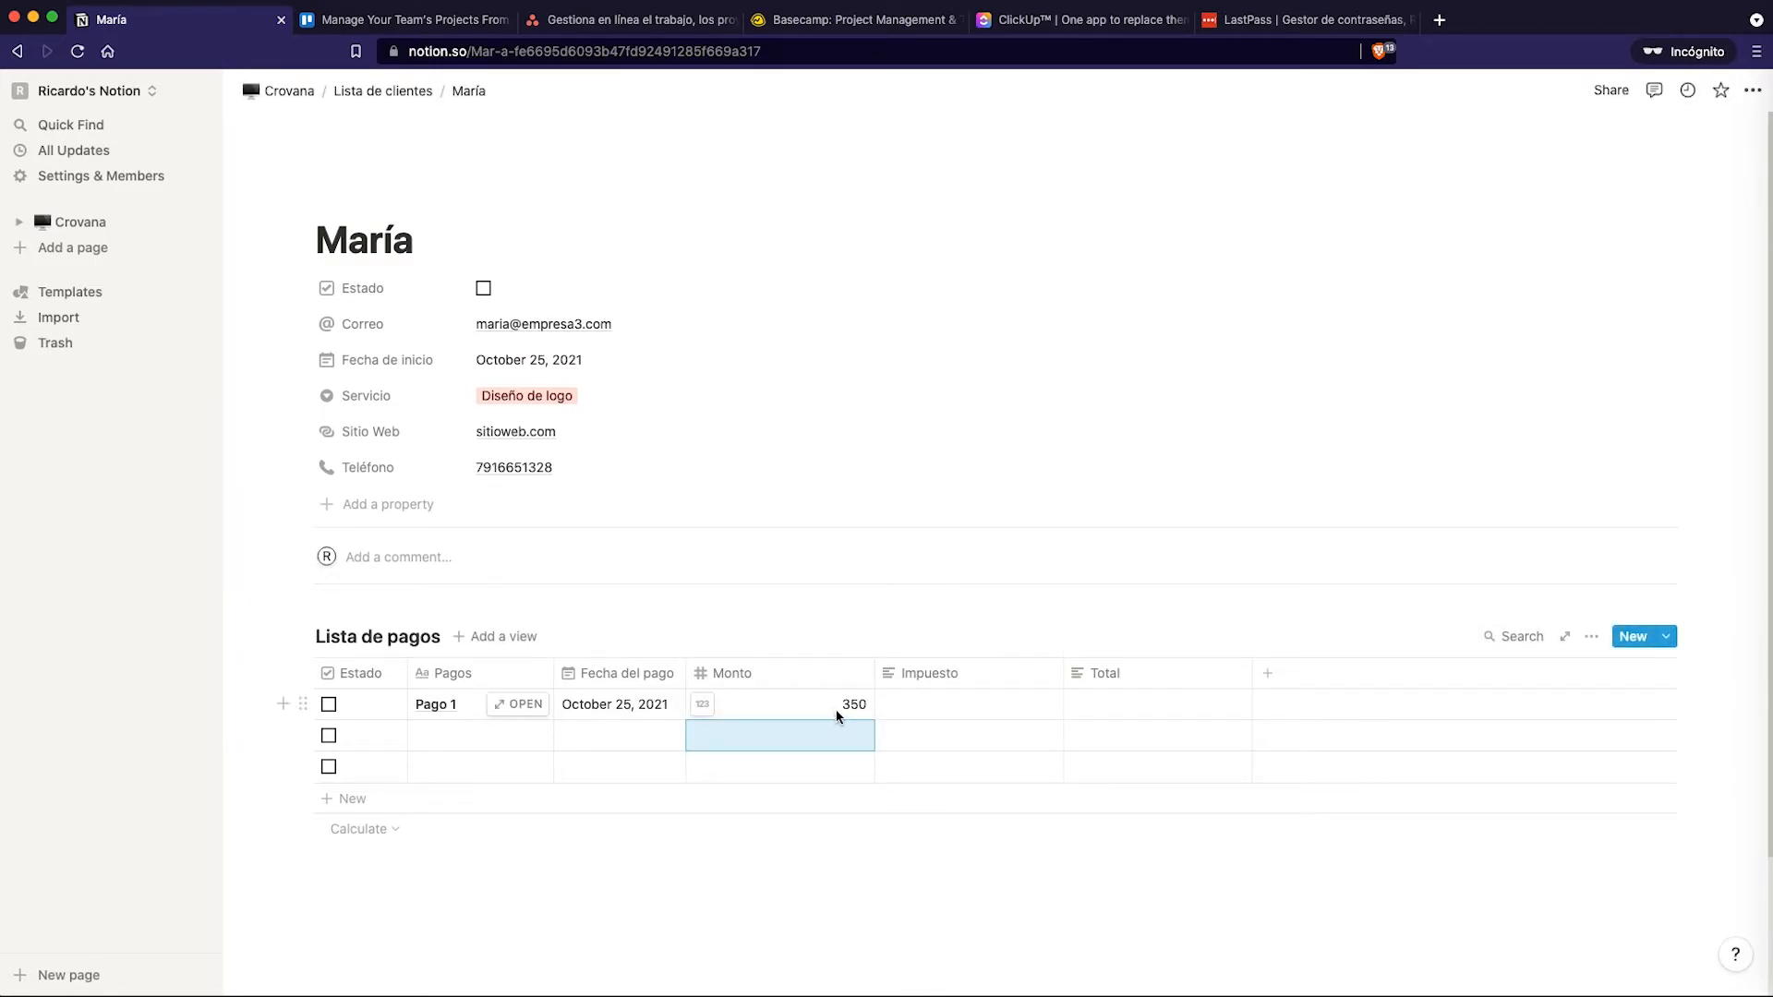
- Format the Monto column as US Dollar and make it narrower
left_click(769, 678)
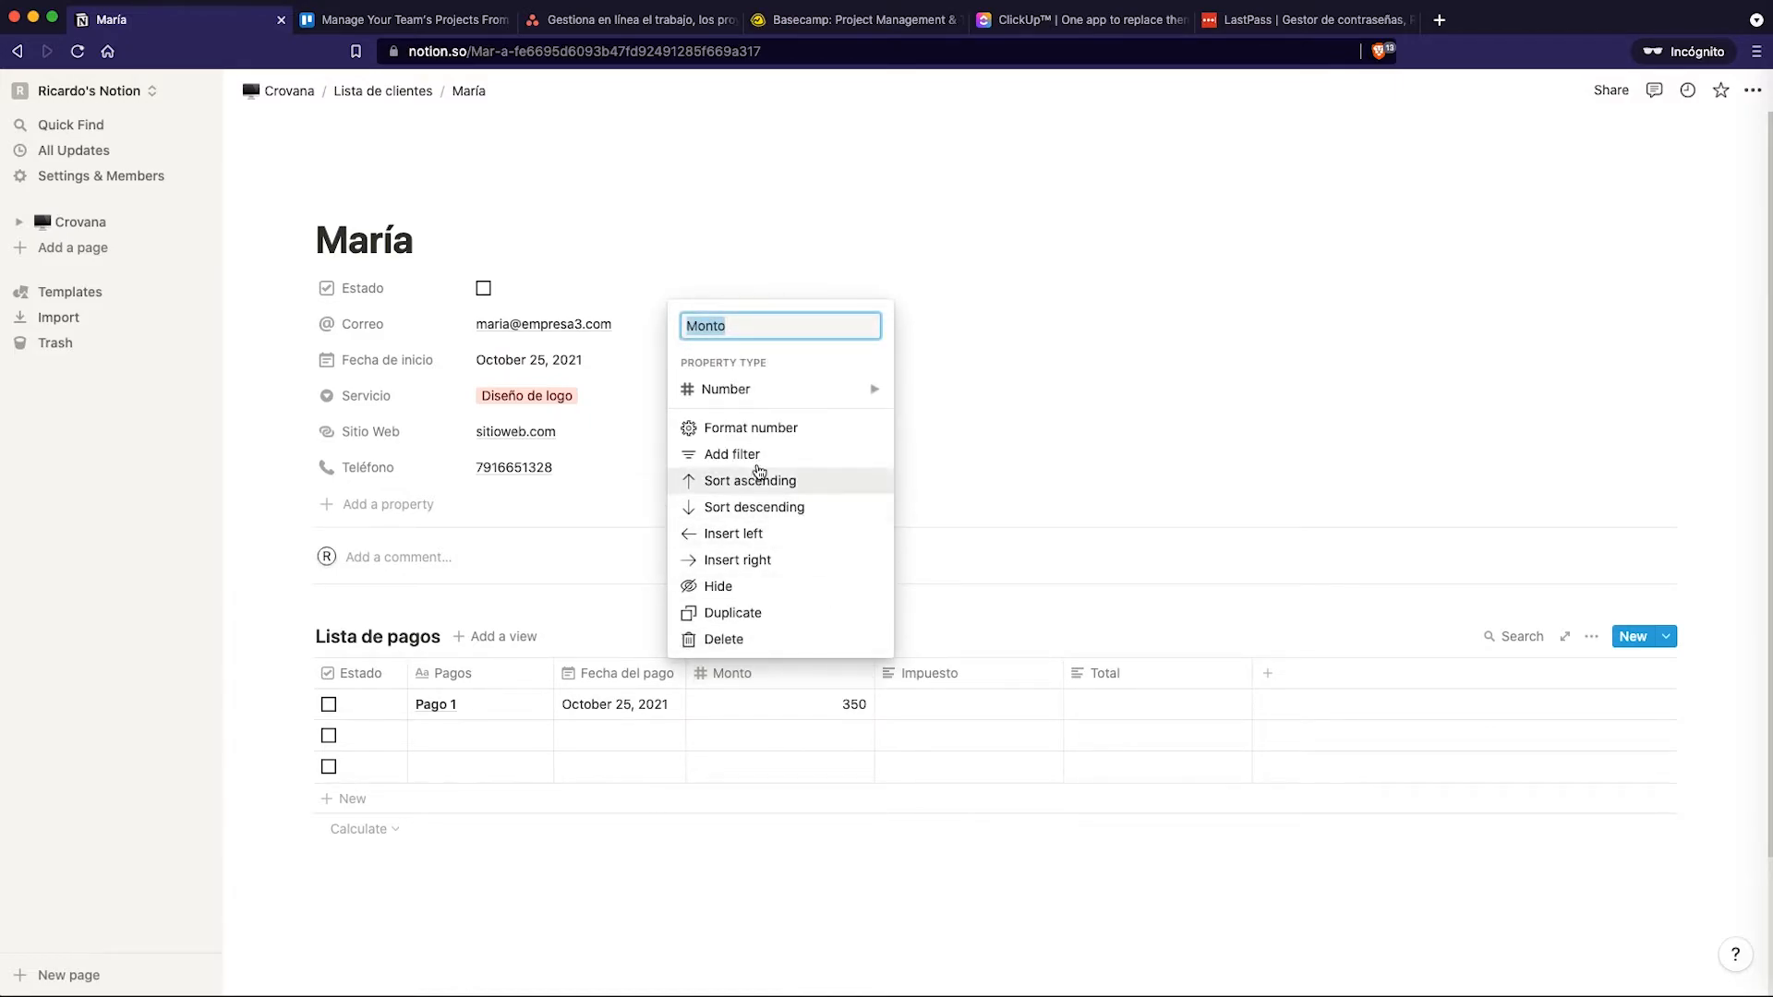
left_click(771, 429)
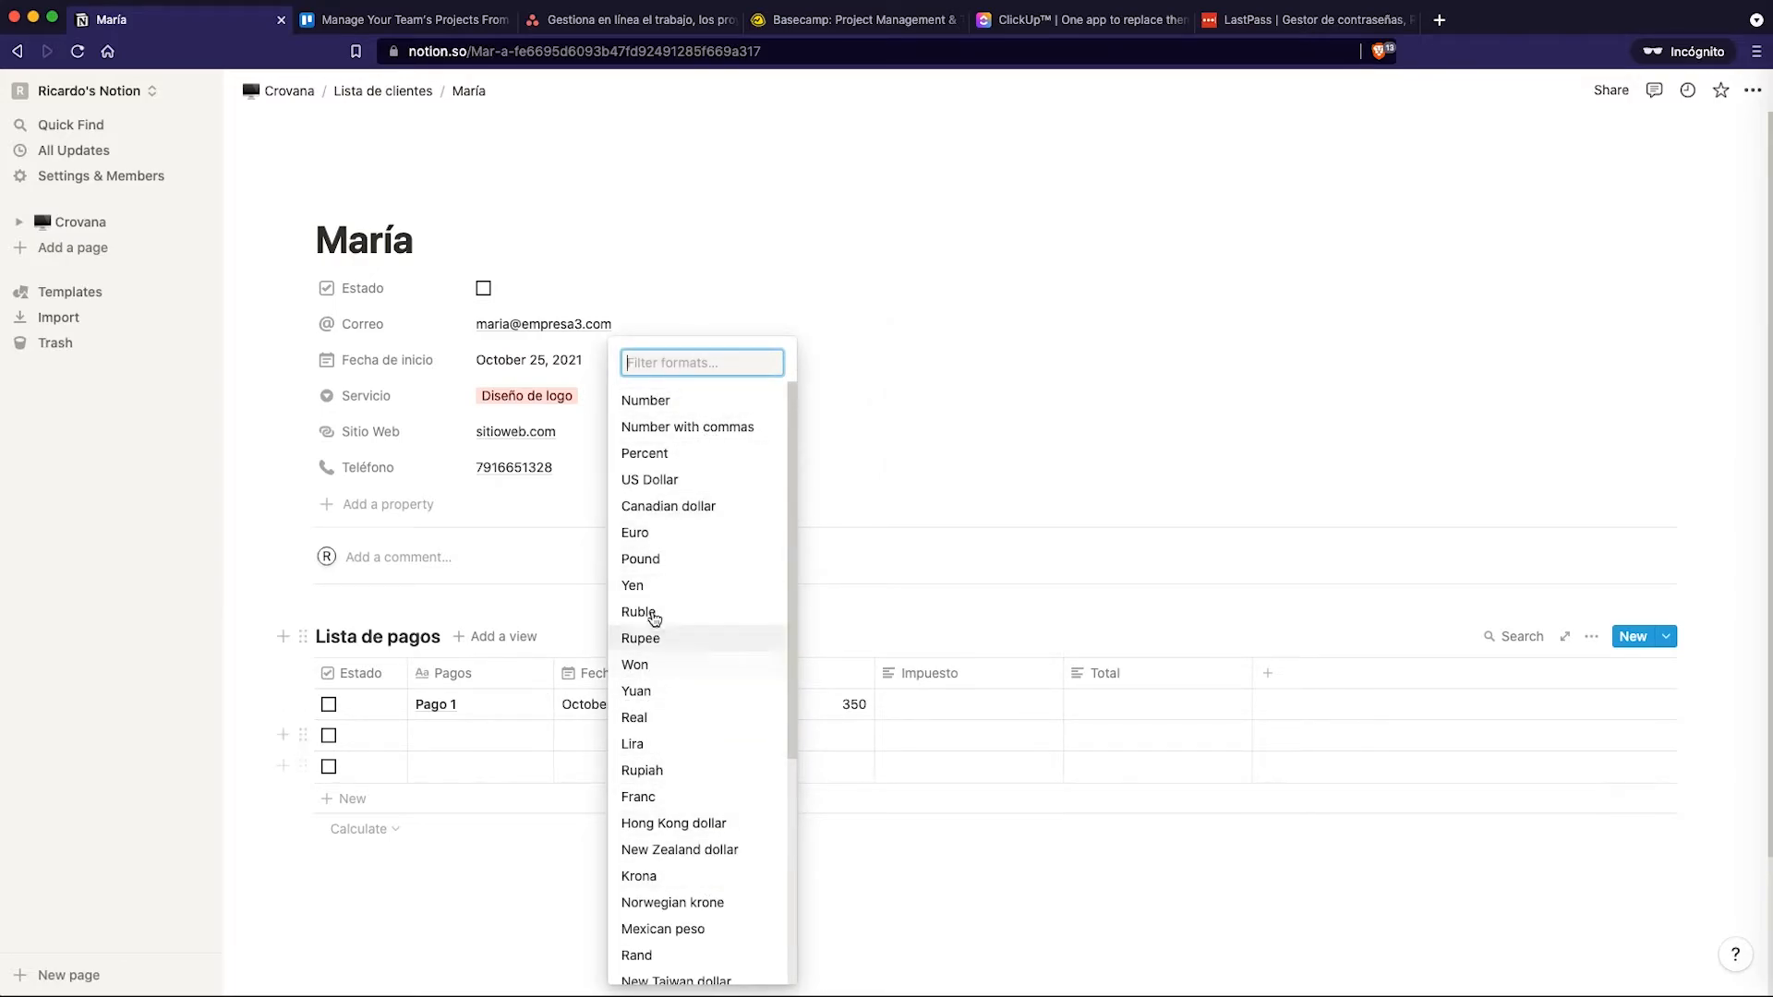
left_click(736, 480)
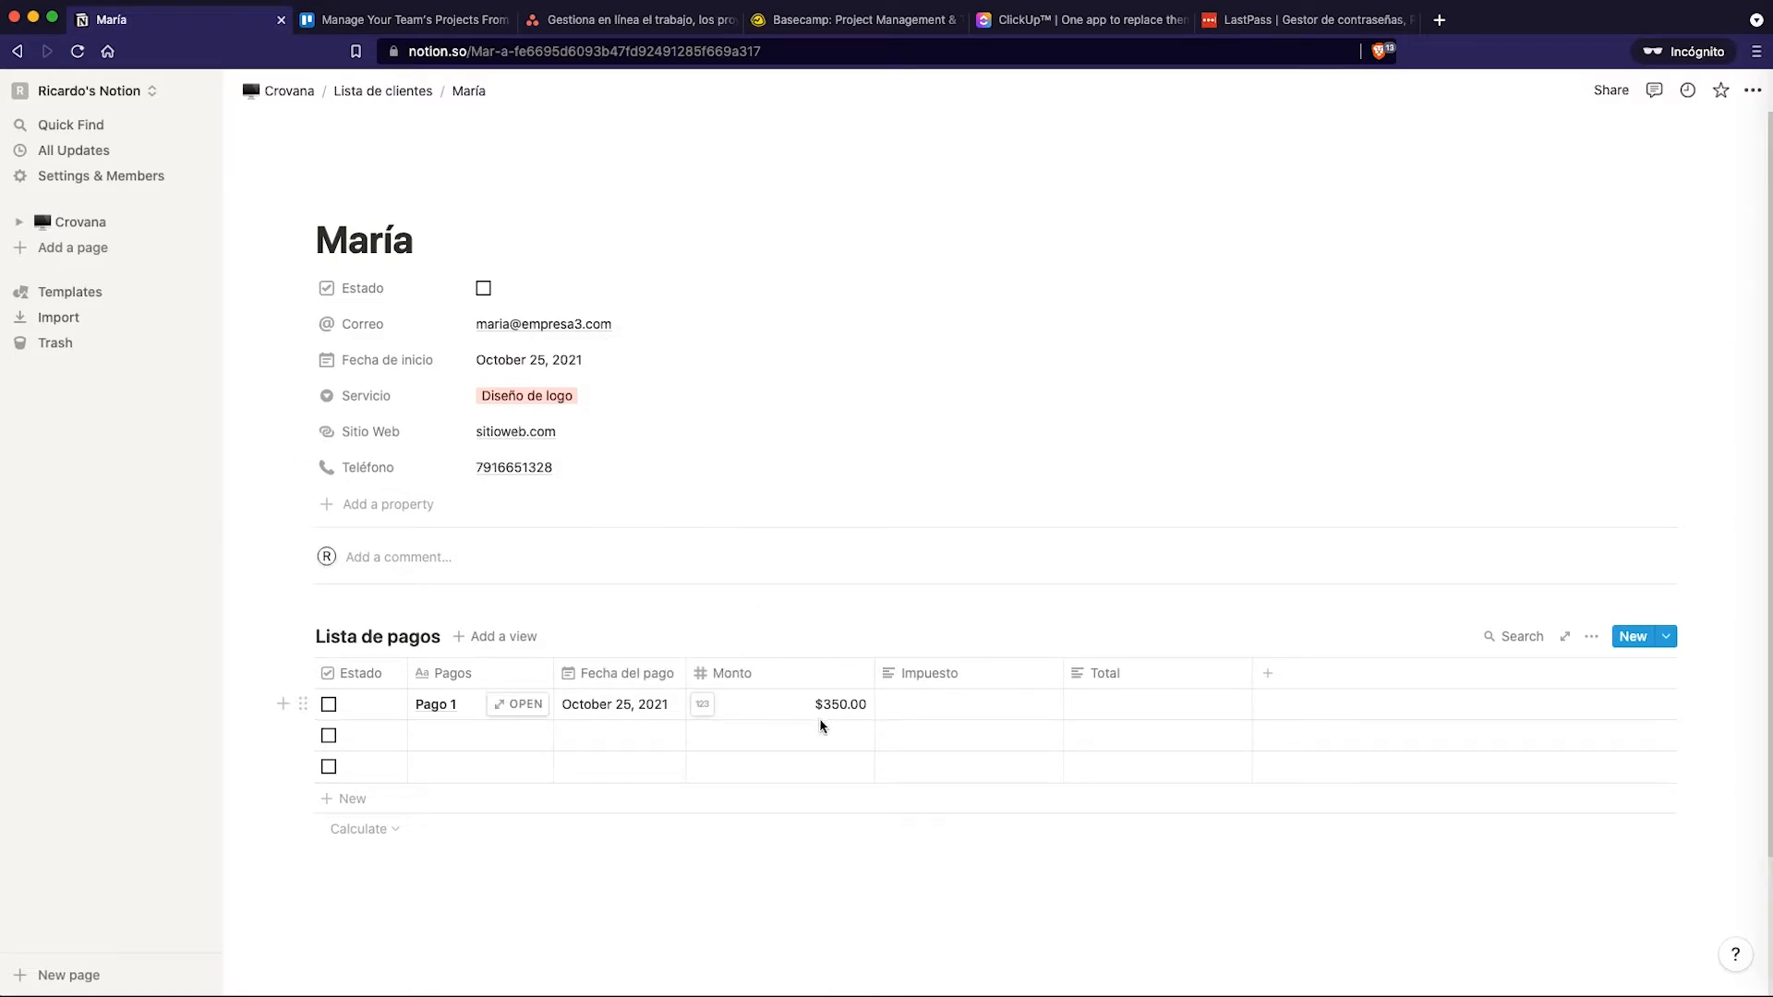
left_click_drag(872, 673, 803, 672)
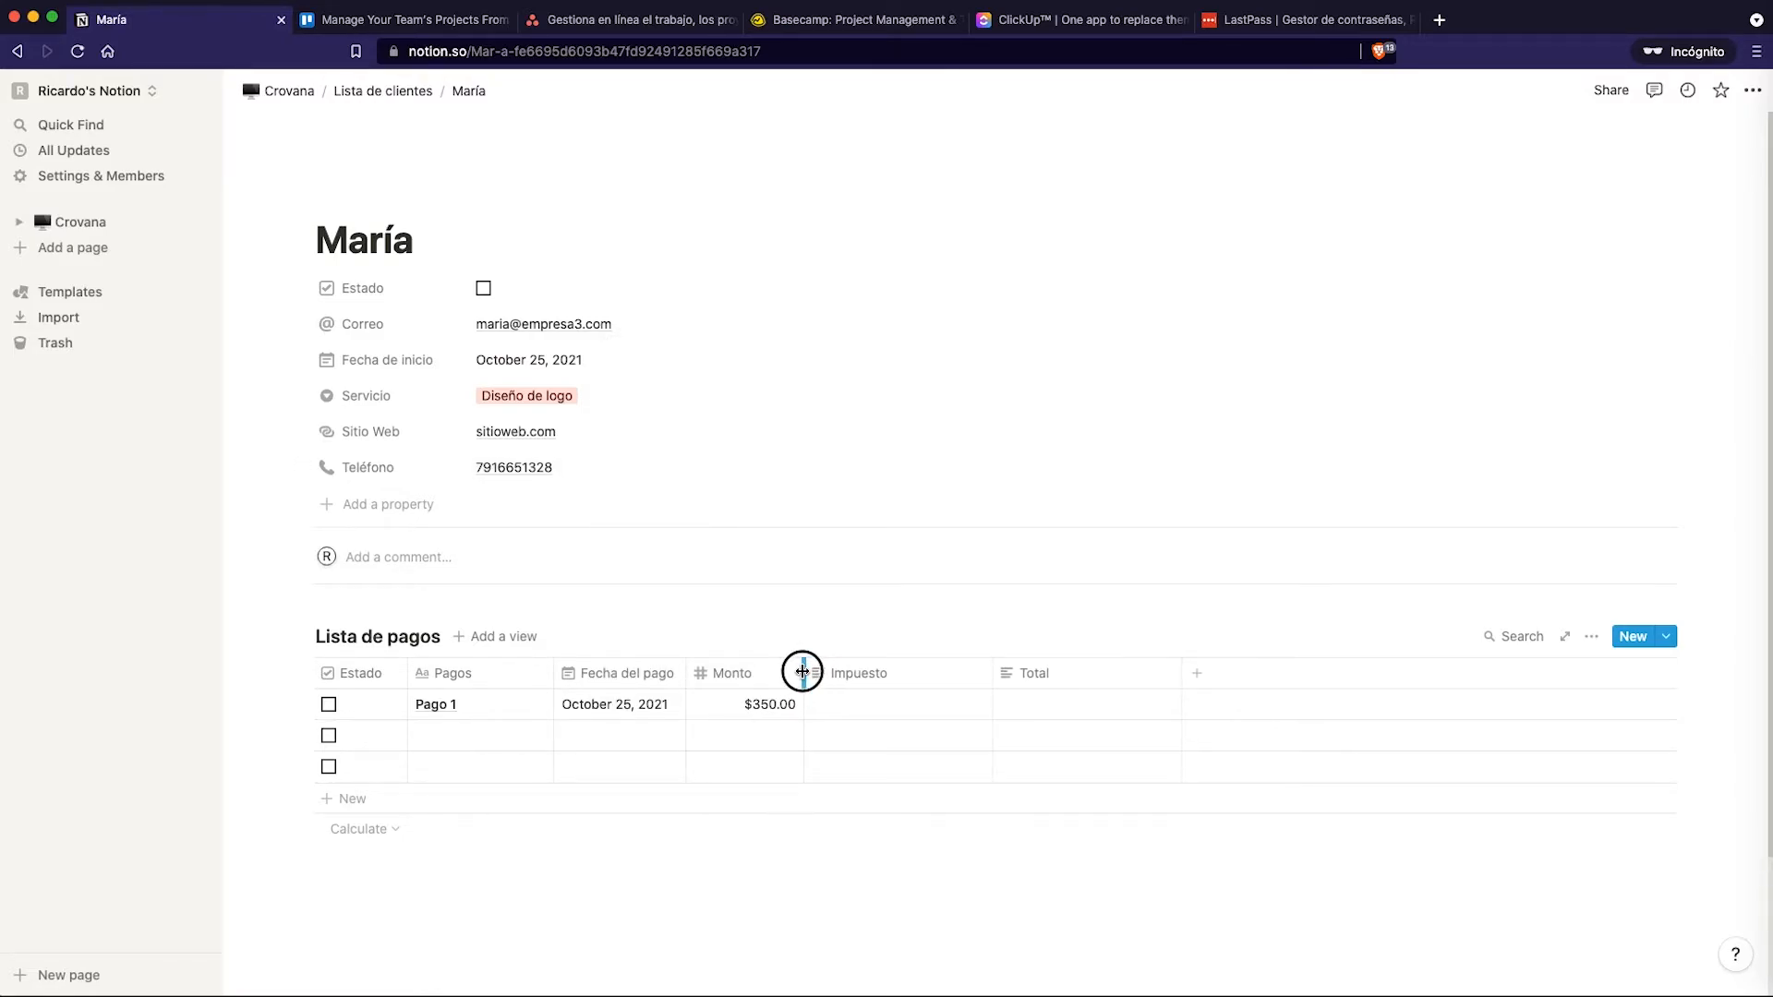
- Rename the tax column header to 'Impuesto (13%)'
left_click(908, 679)
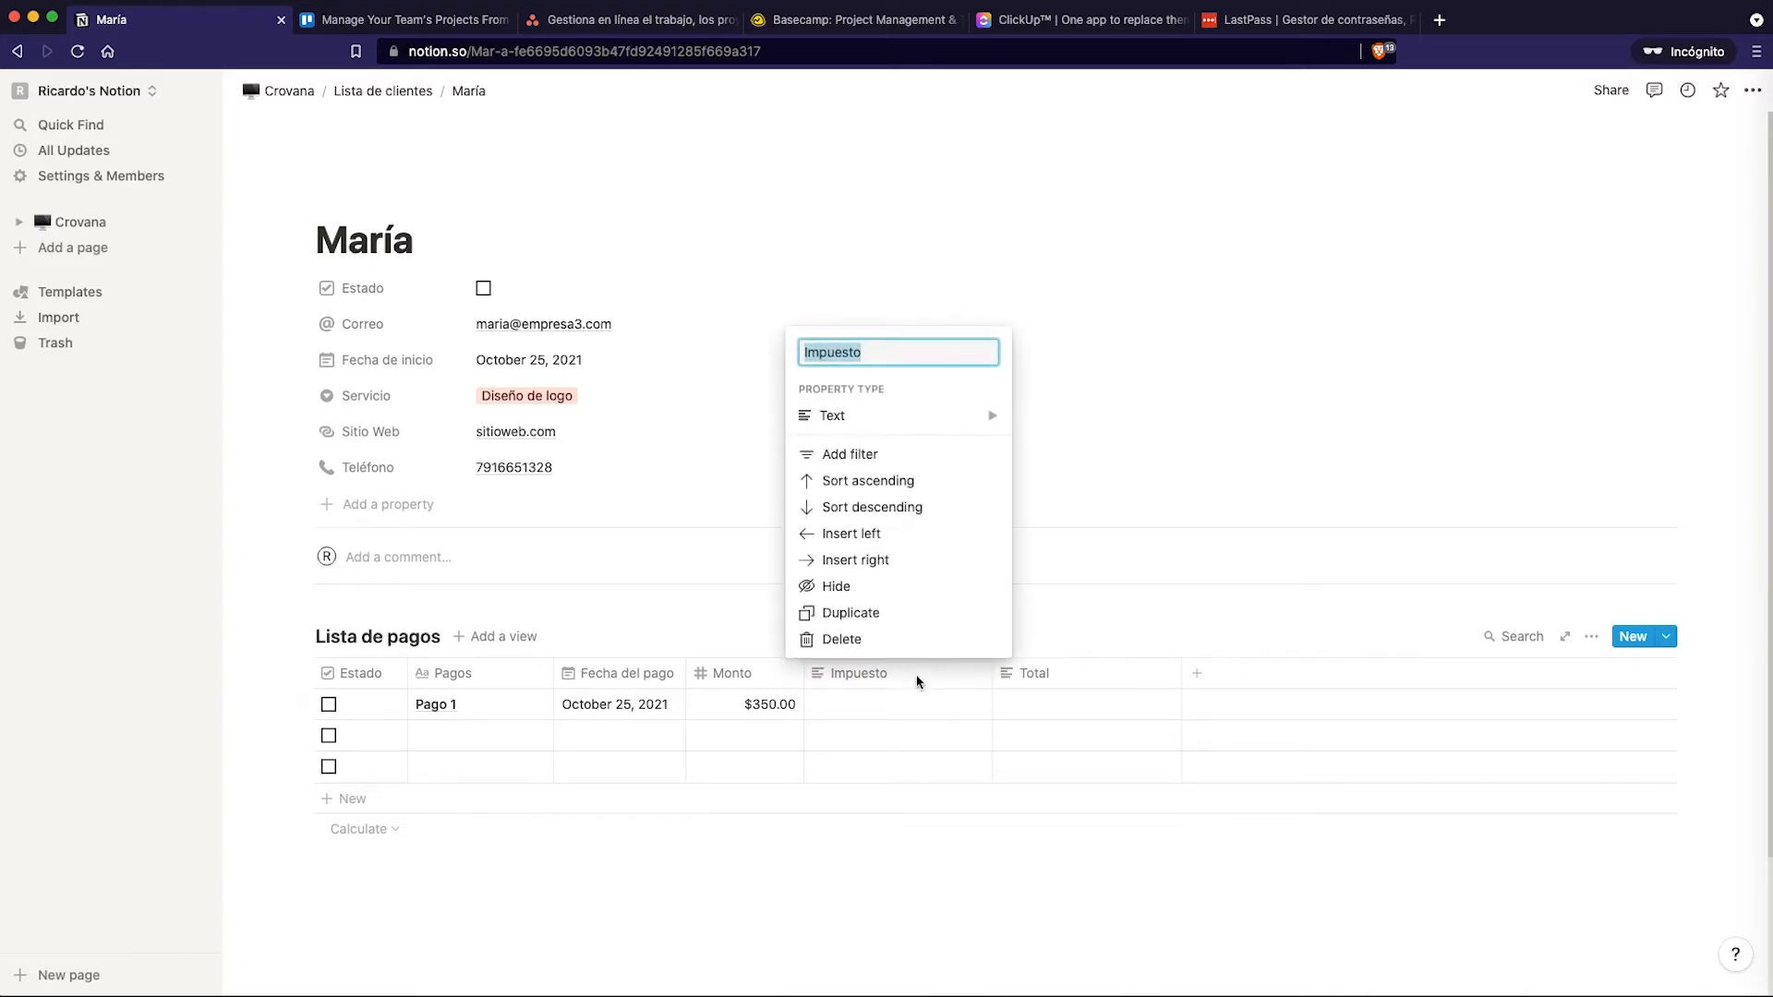
left_click(922, 355)
type("(")
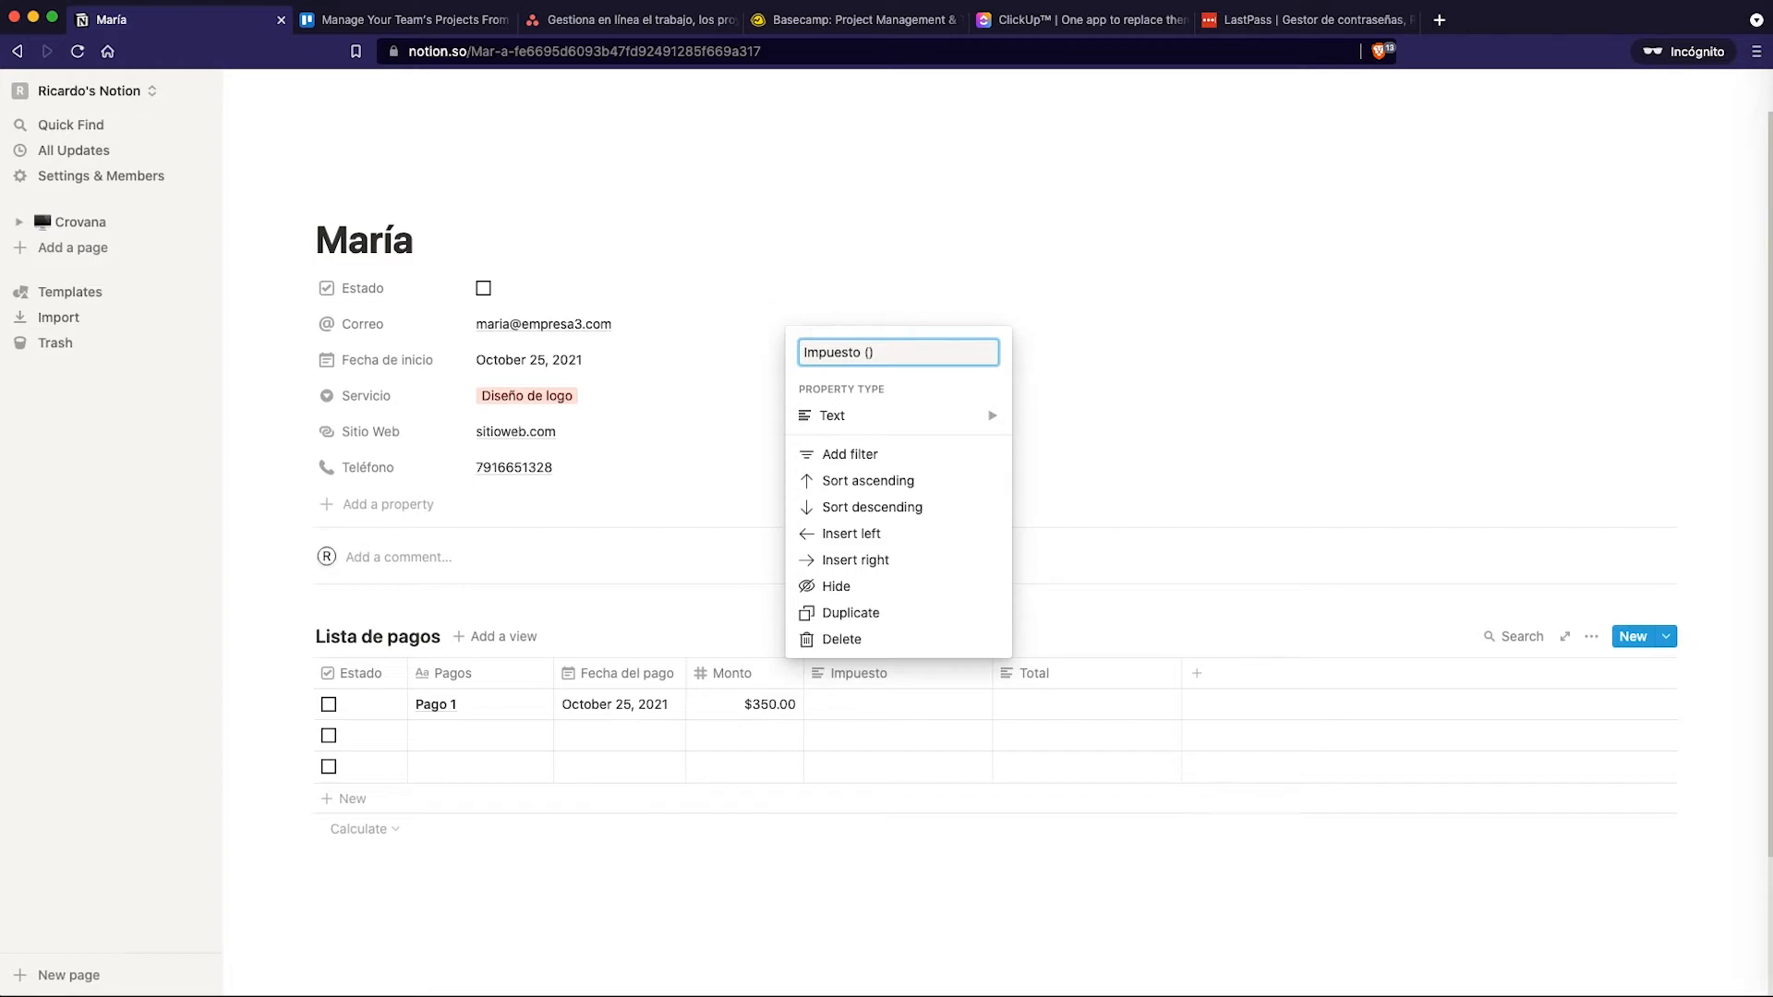
type("13")
key("Return")
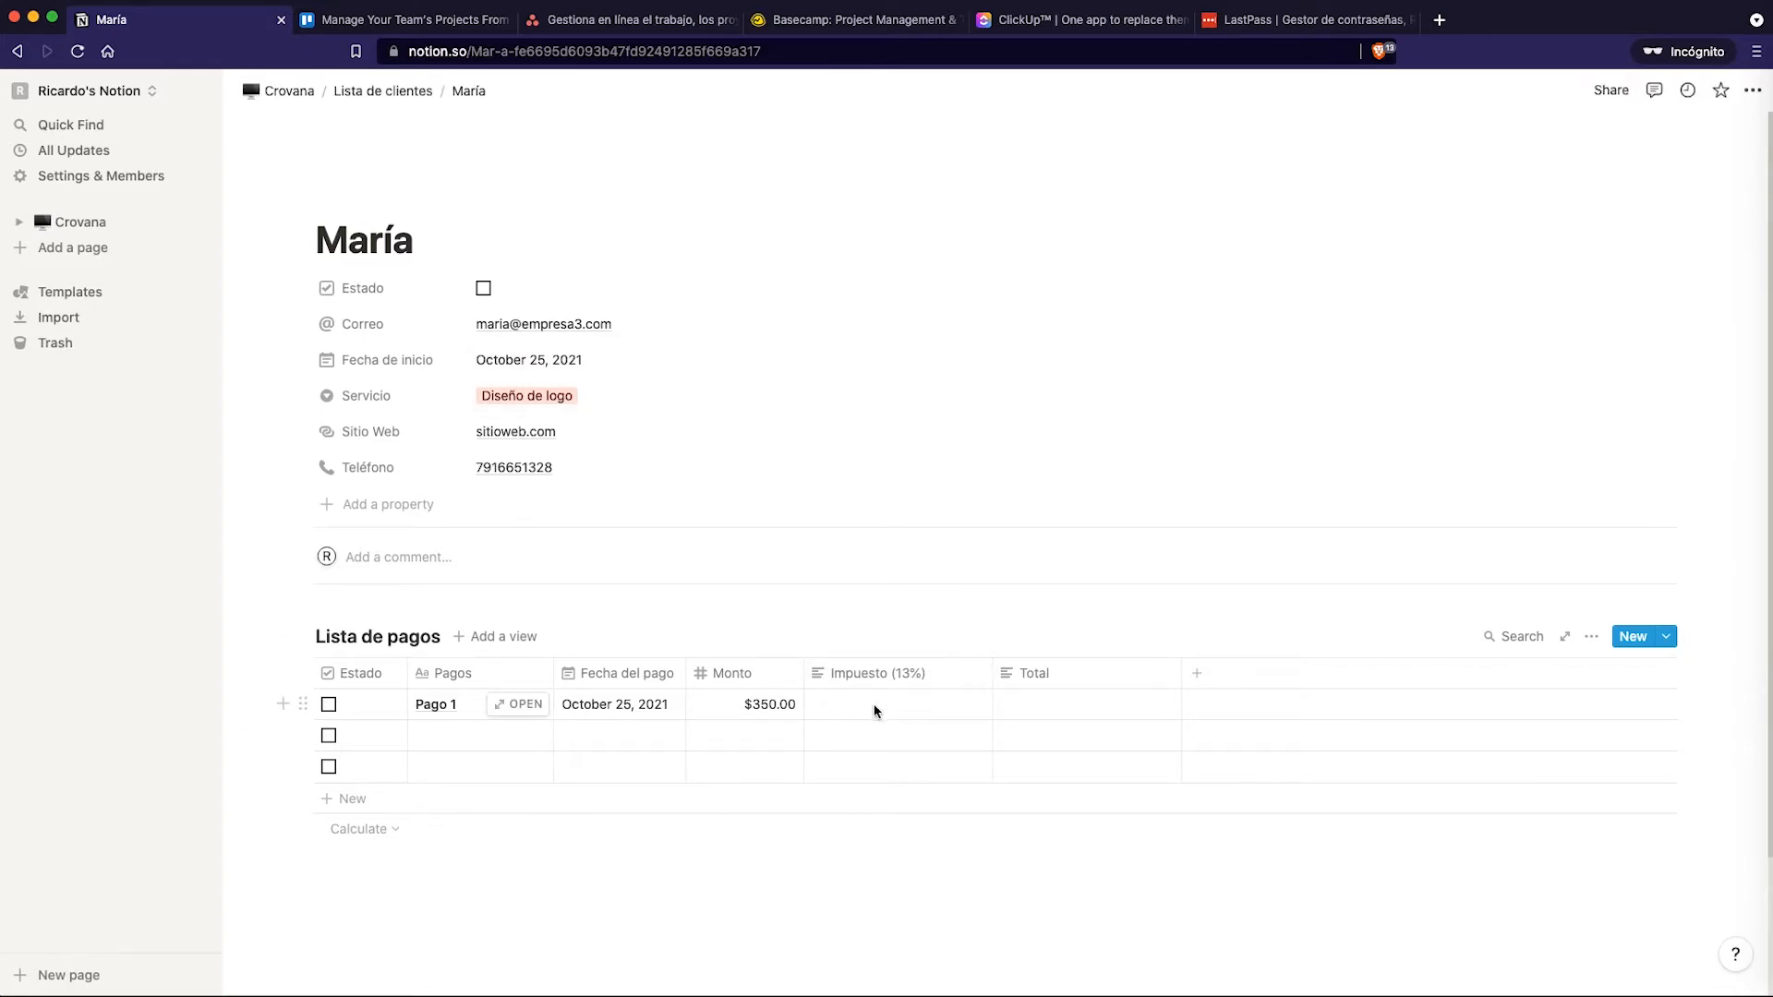
- Change the Impuesto (13%) column's property type to Formula
left_click(889, 674)
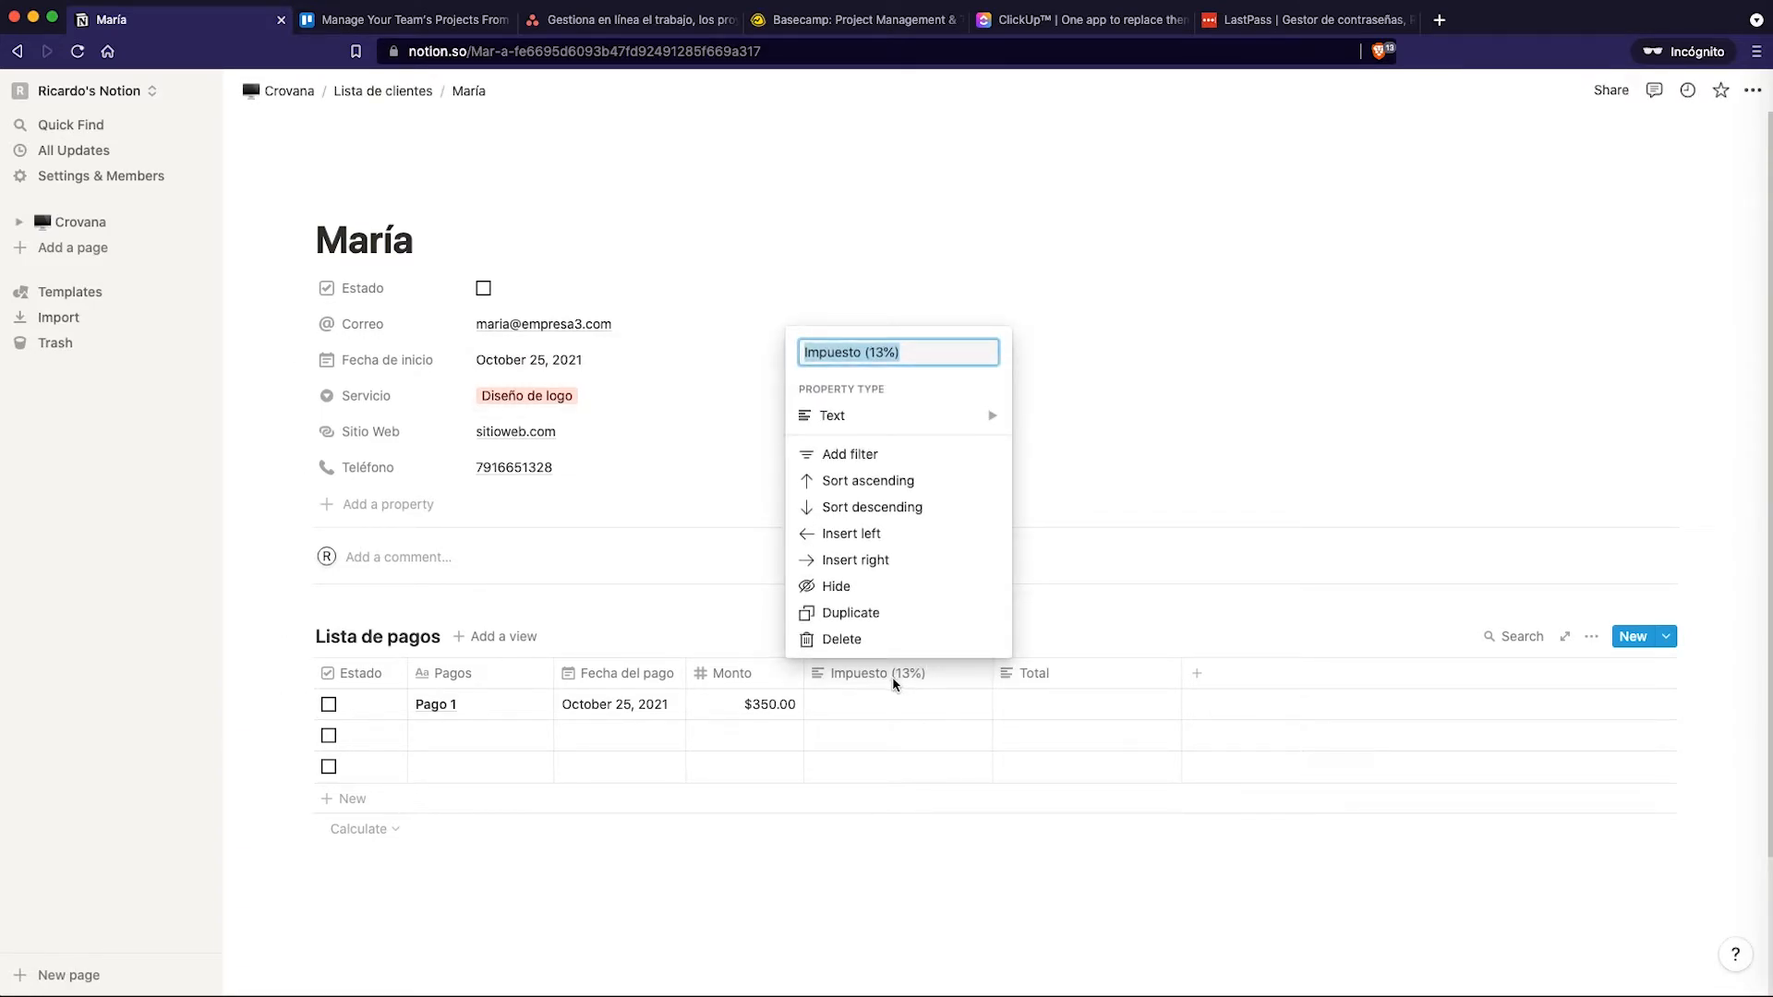
mouse_move(872, 422)
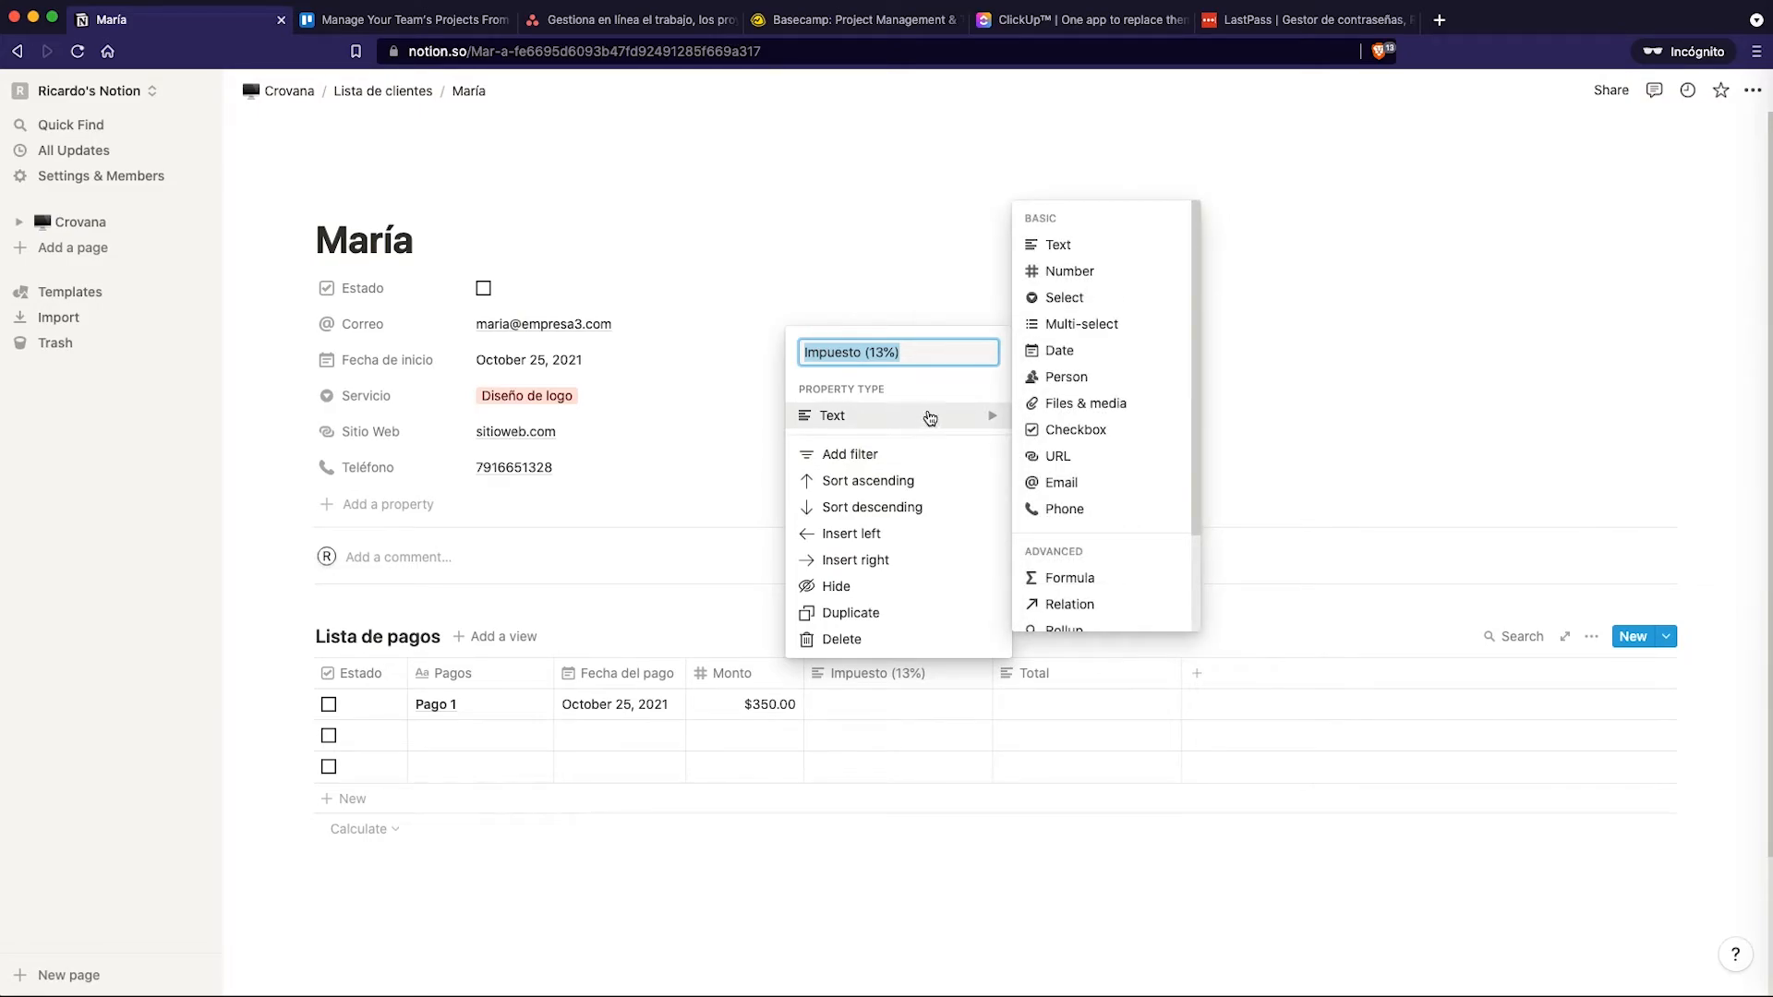
scroll(1097, 552, "down", 3)
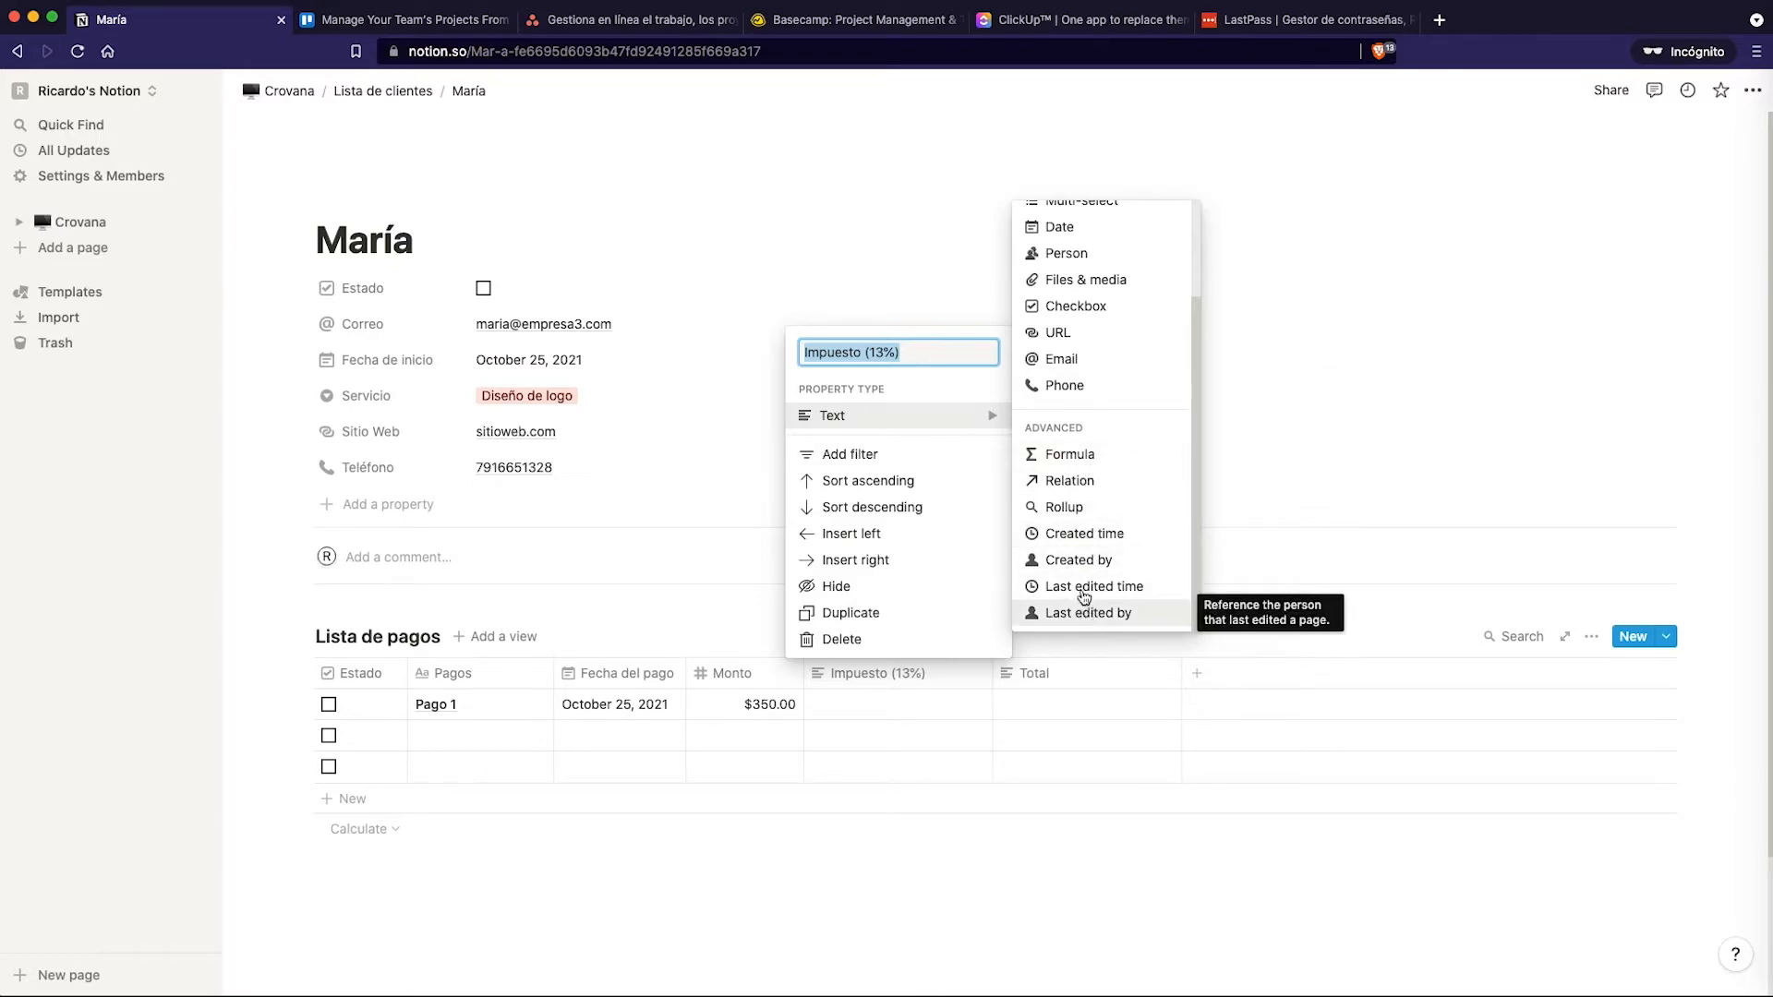
left_click(1088, 462)
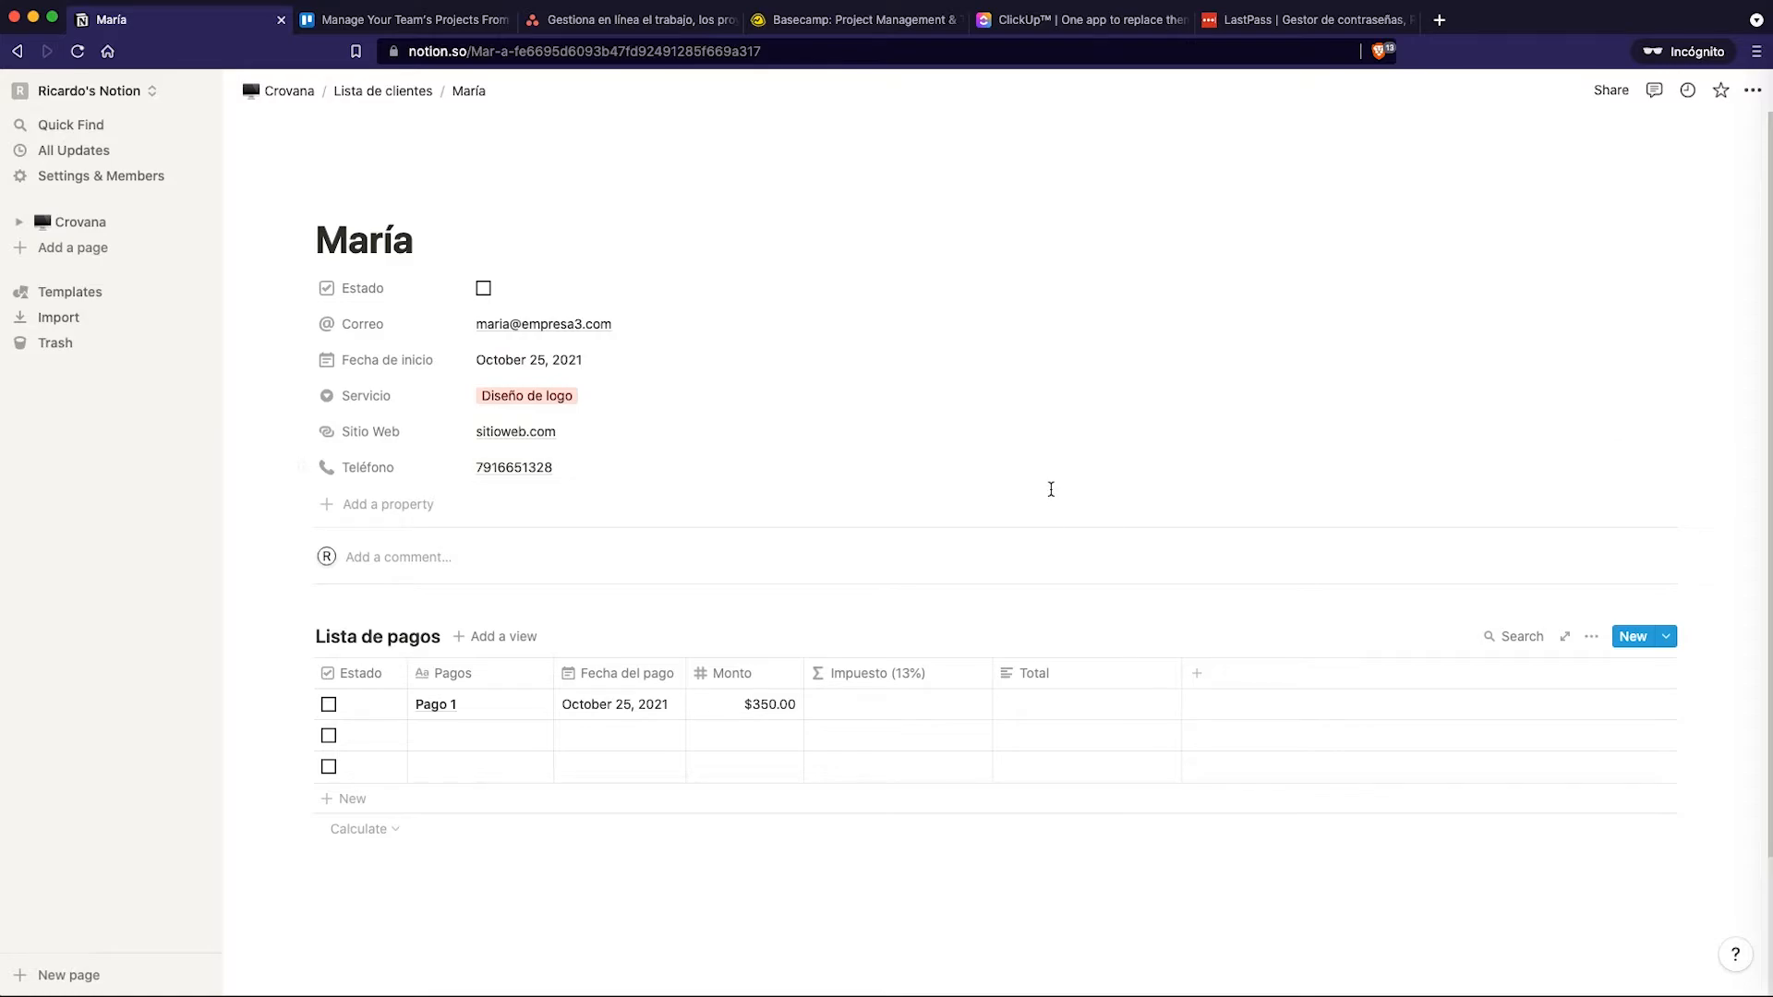
left_click(890, 675)
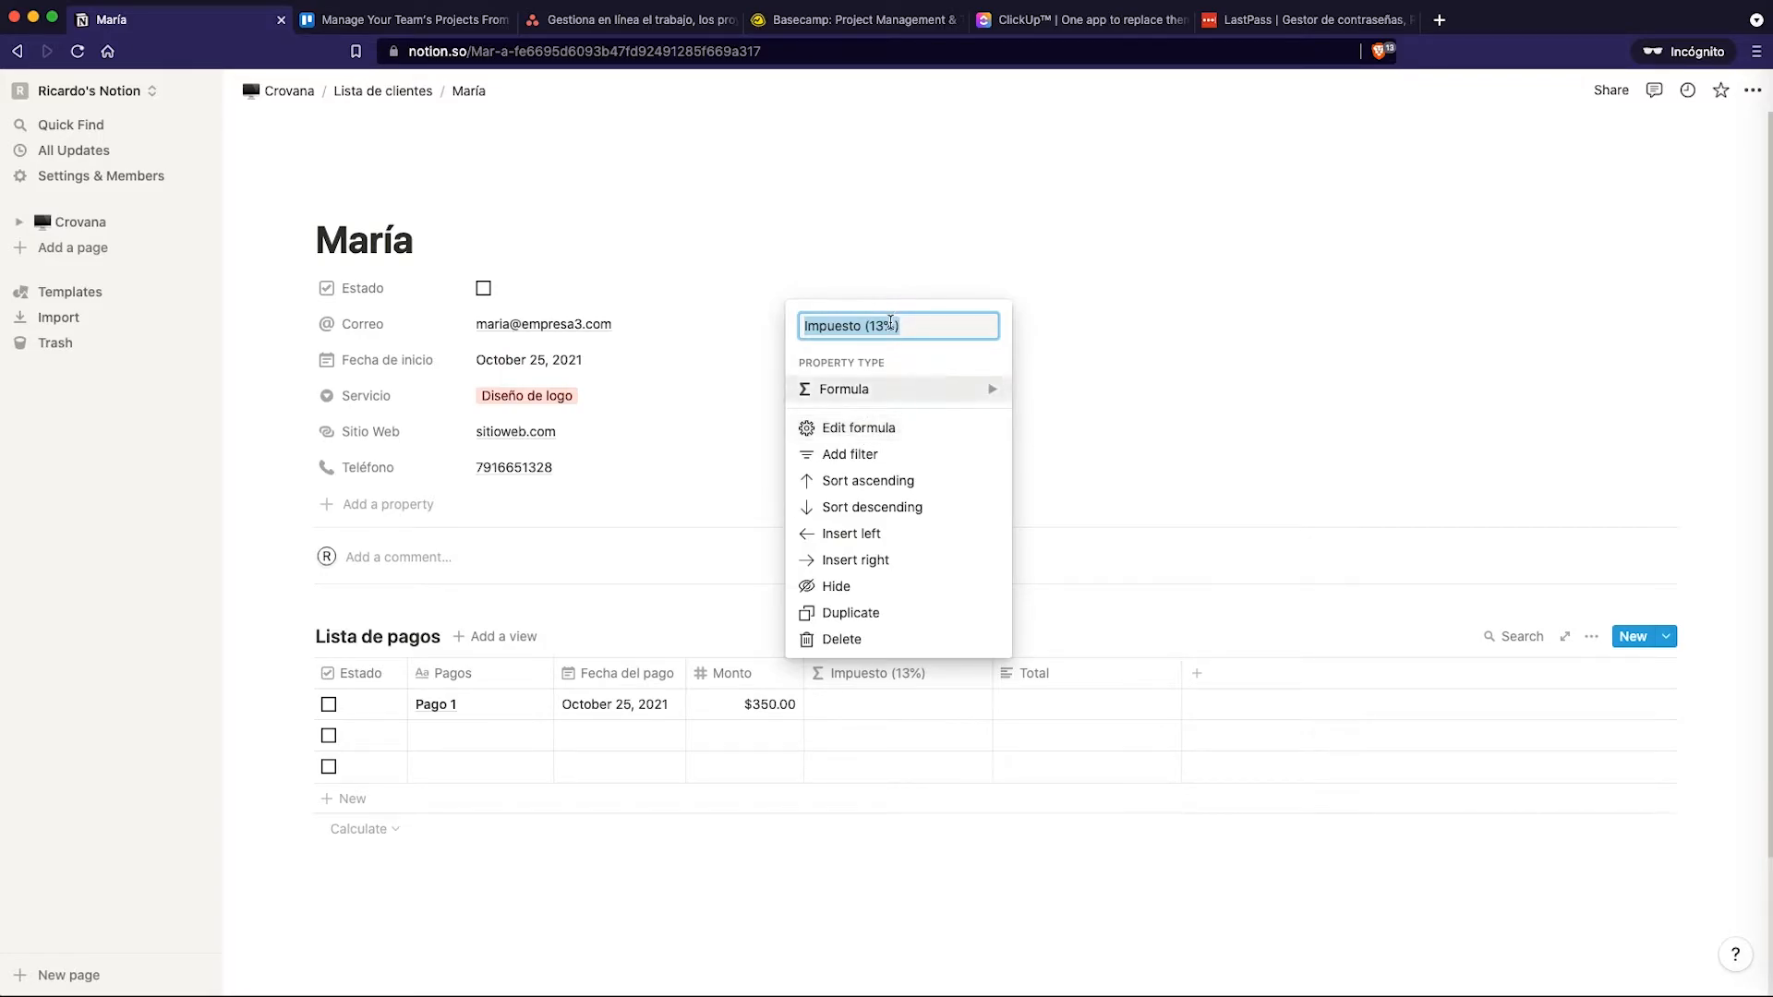
- Open the Impuesto (13%) formula editor and browse its list of operators and functions
left_click(877, 432)
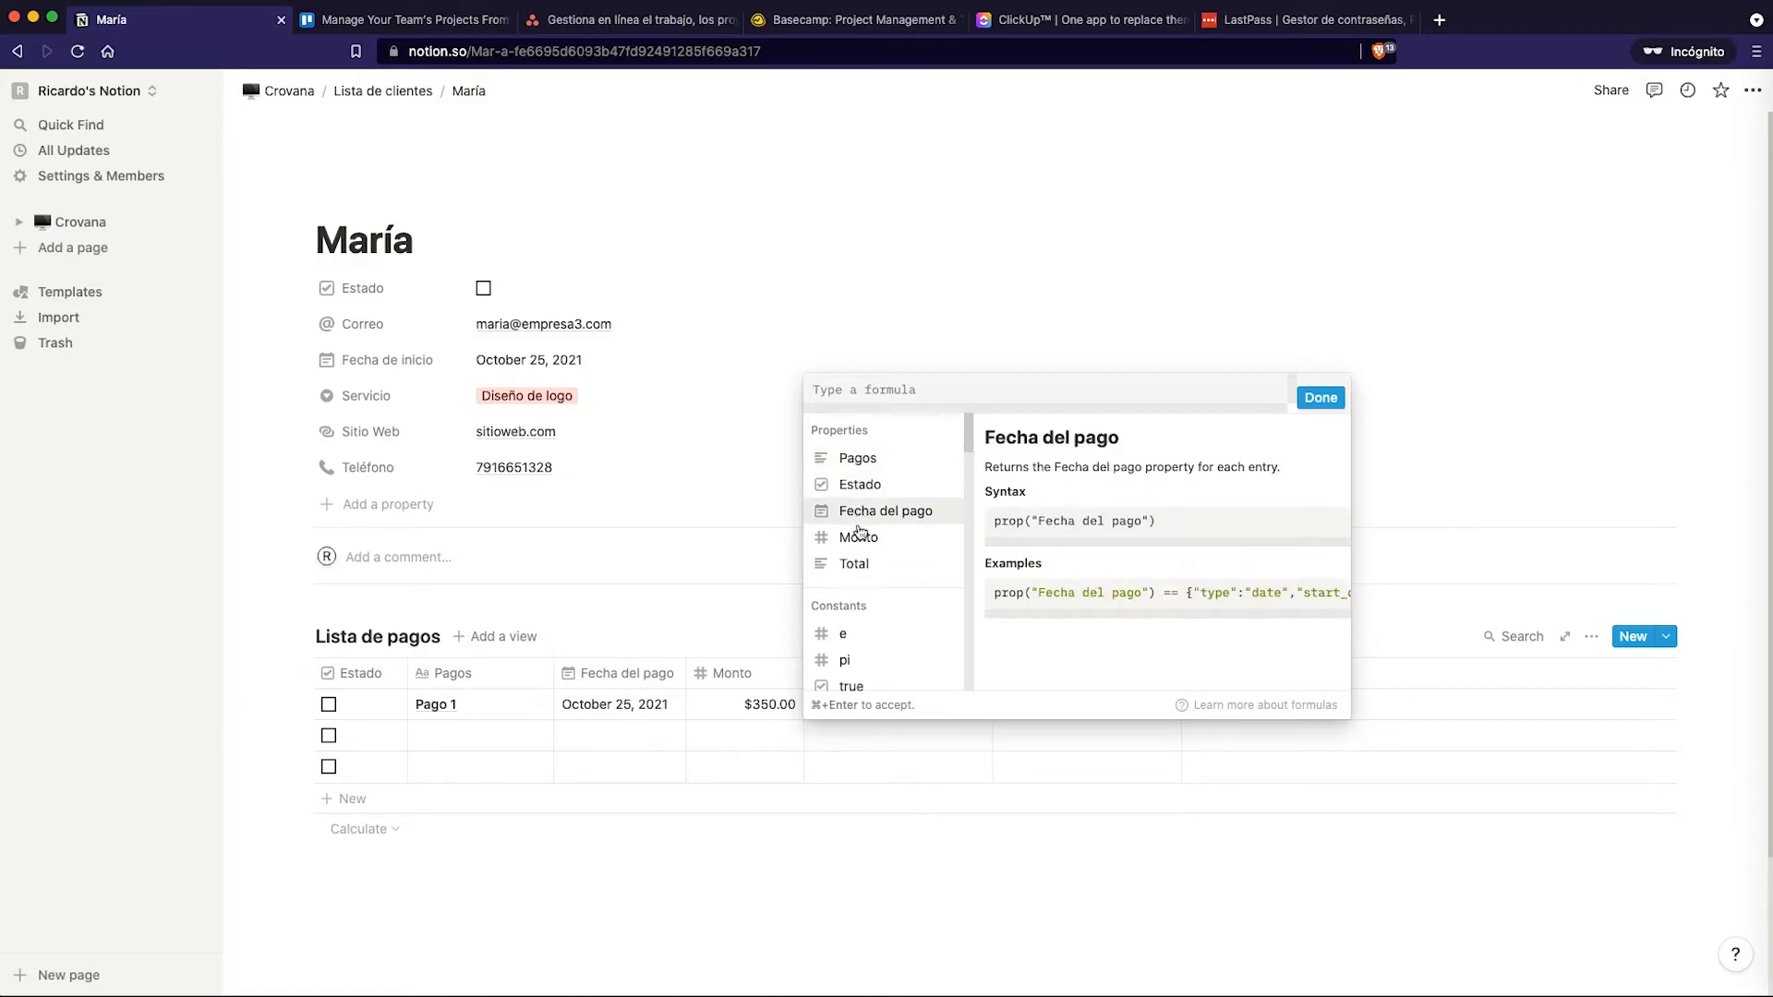
scroll(866, 637, "down", 2)
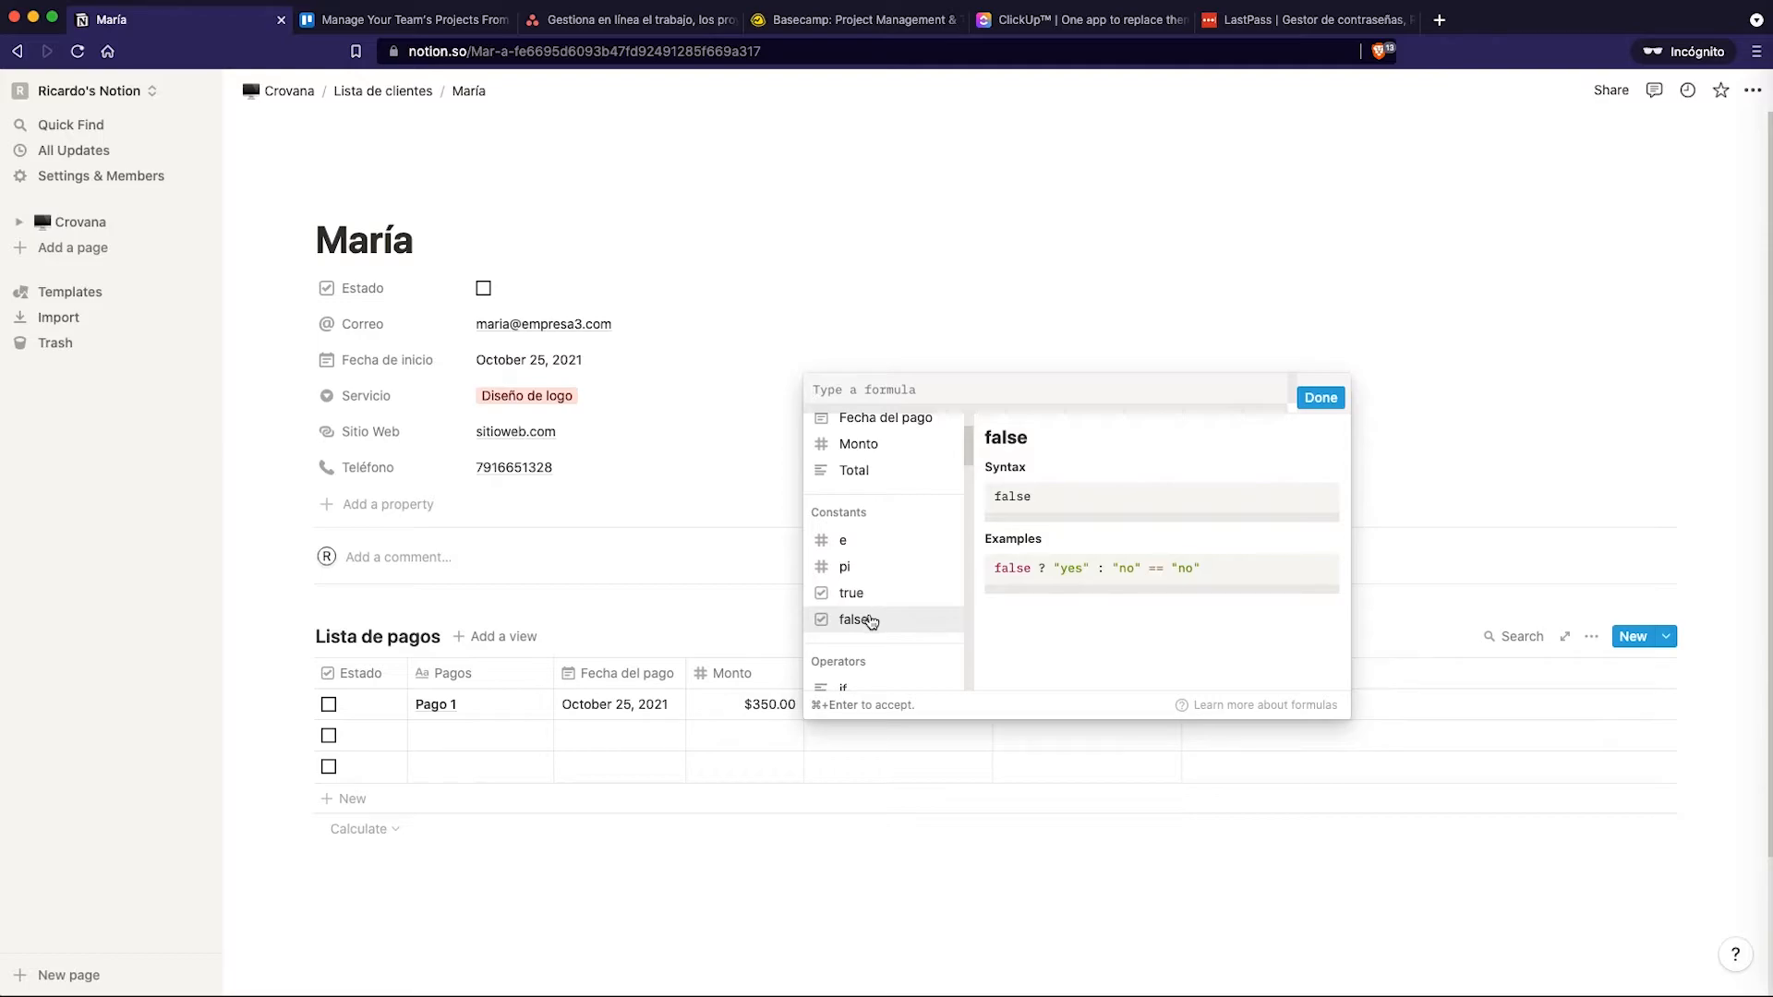
scroll(868, 617, "down", 2)
scroll(868, 605, "down", 2)
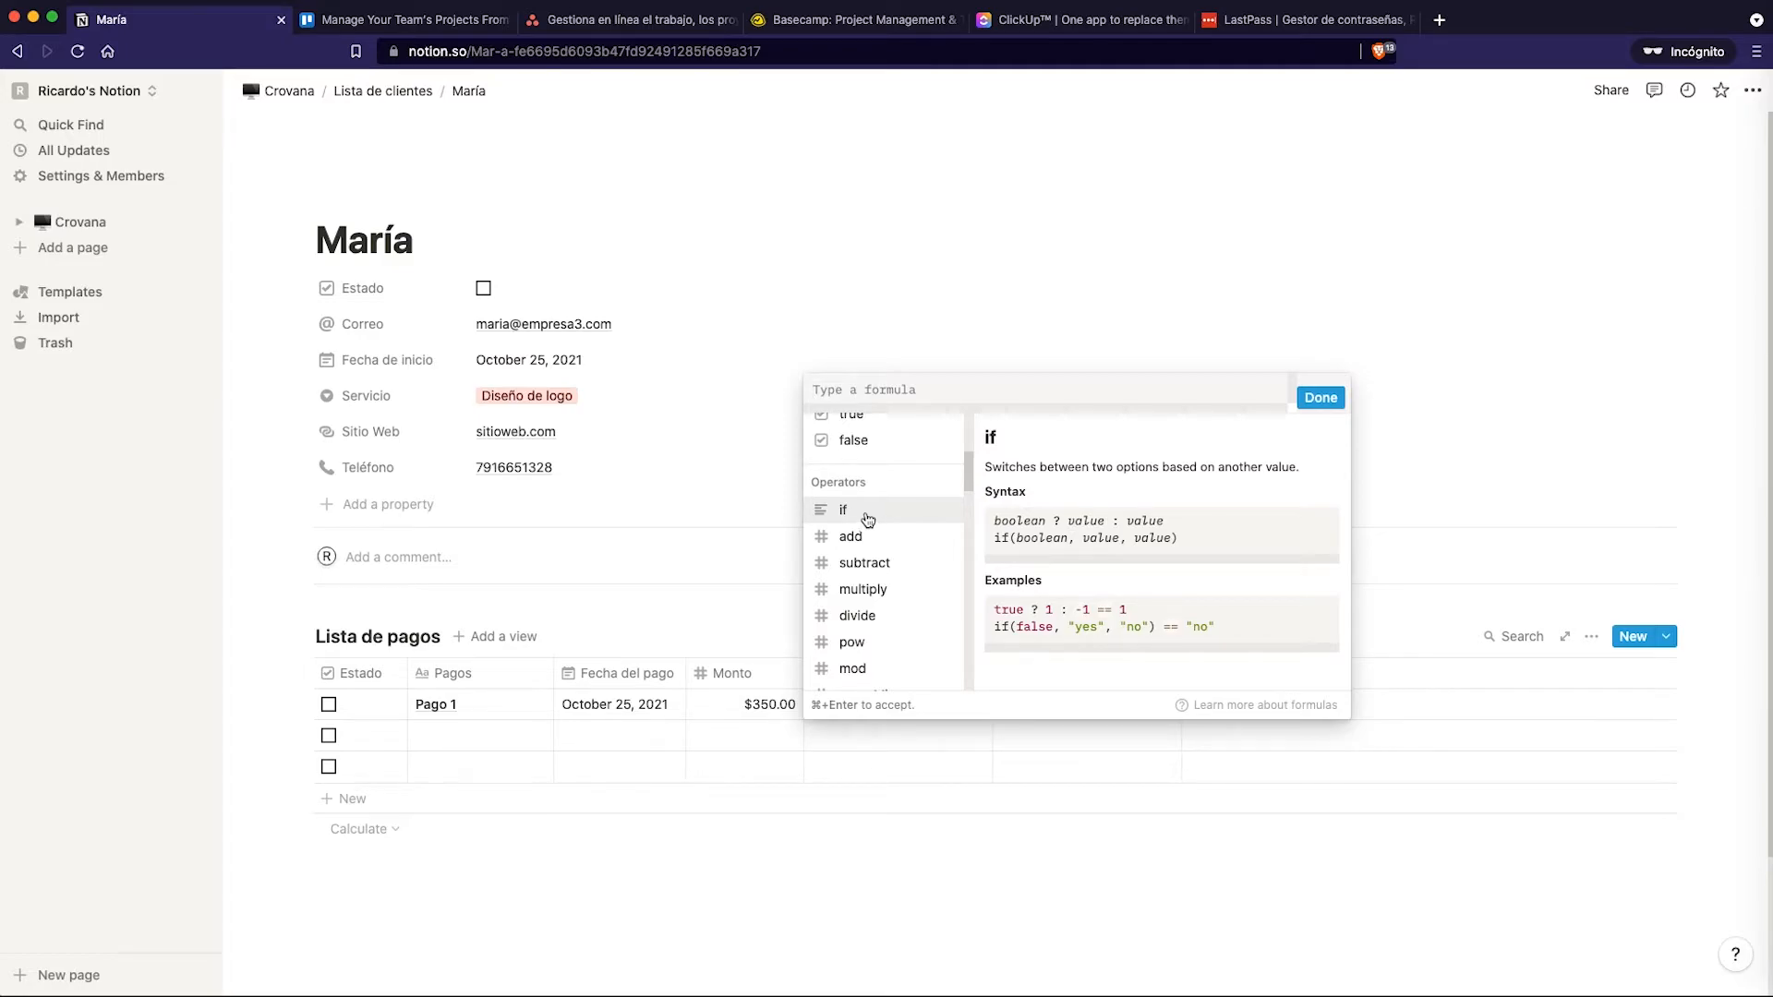
scroll(882, 517, "down", 1)
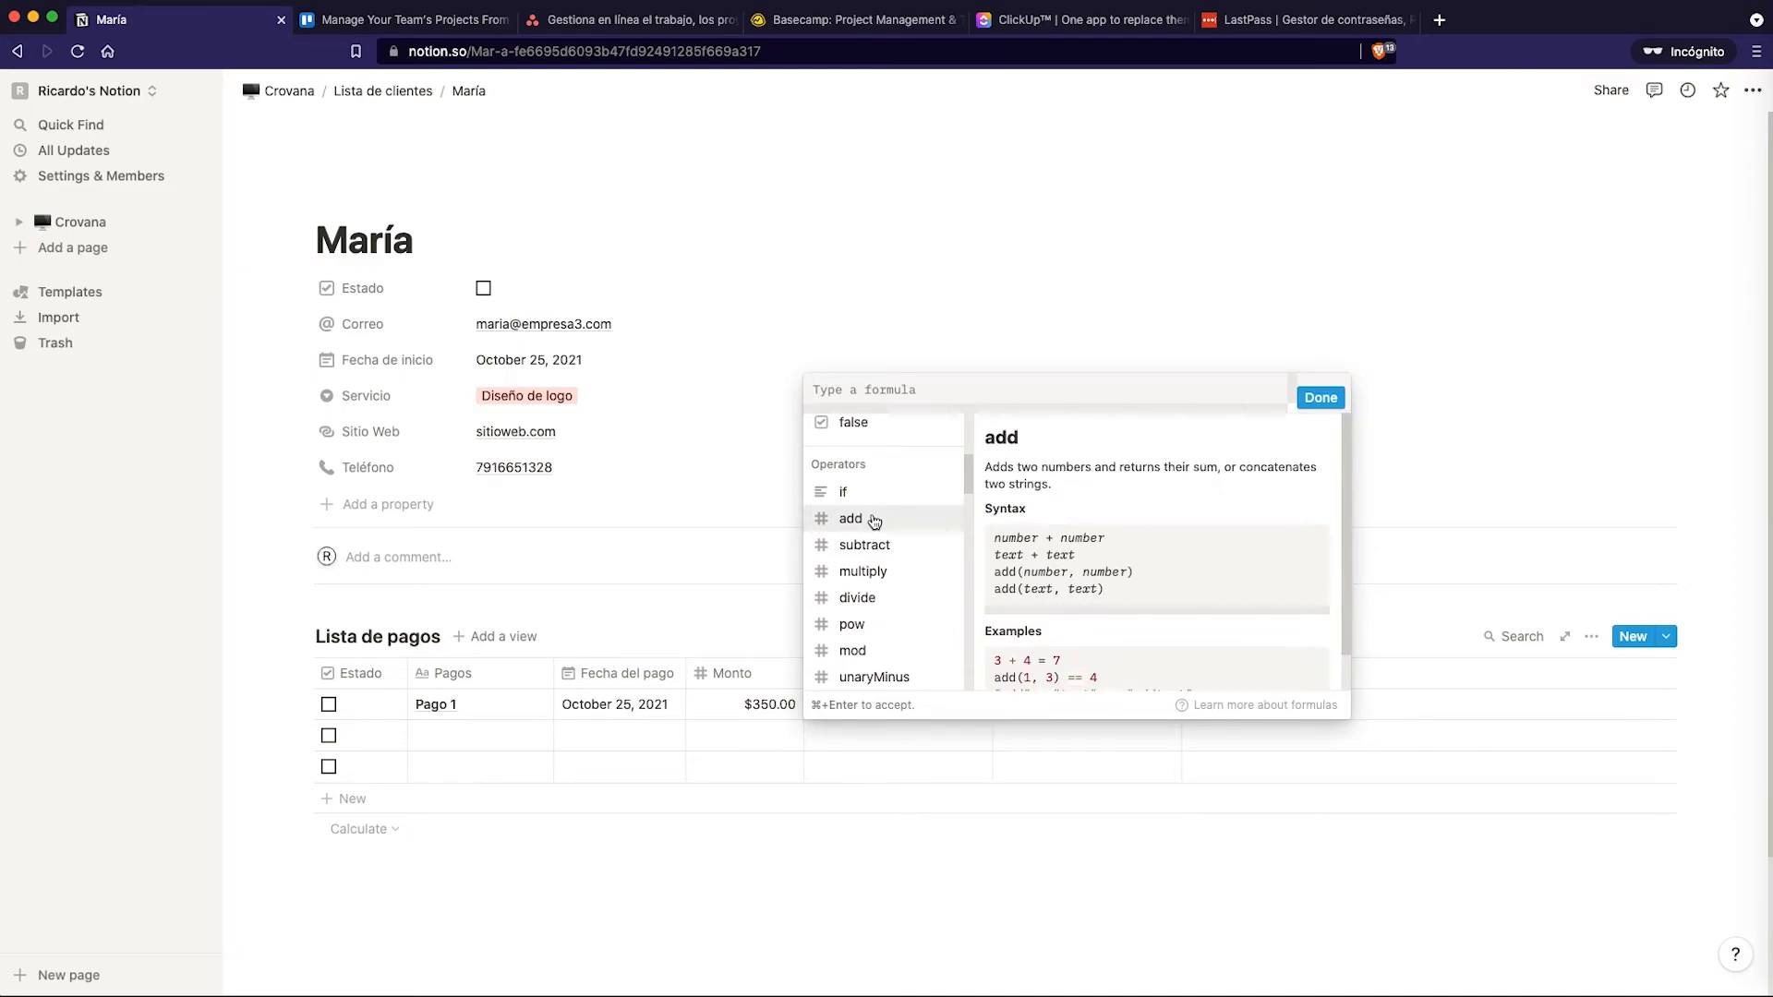
scroll(877, 616, "down", 2)
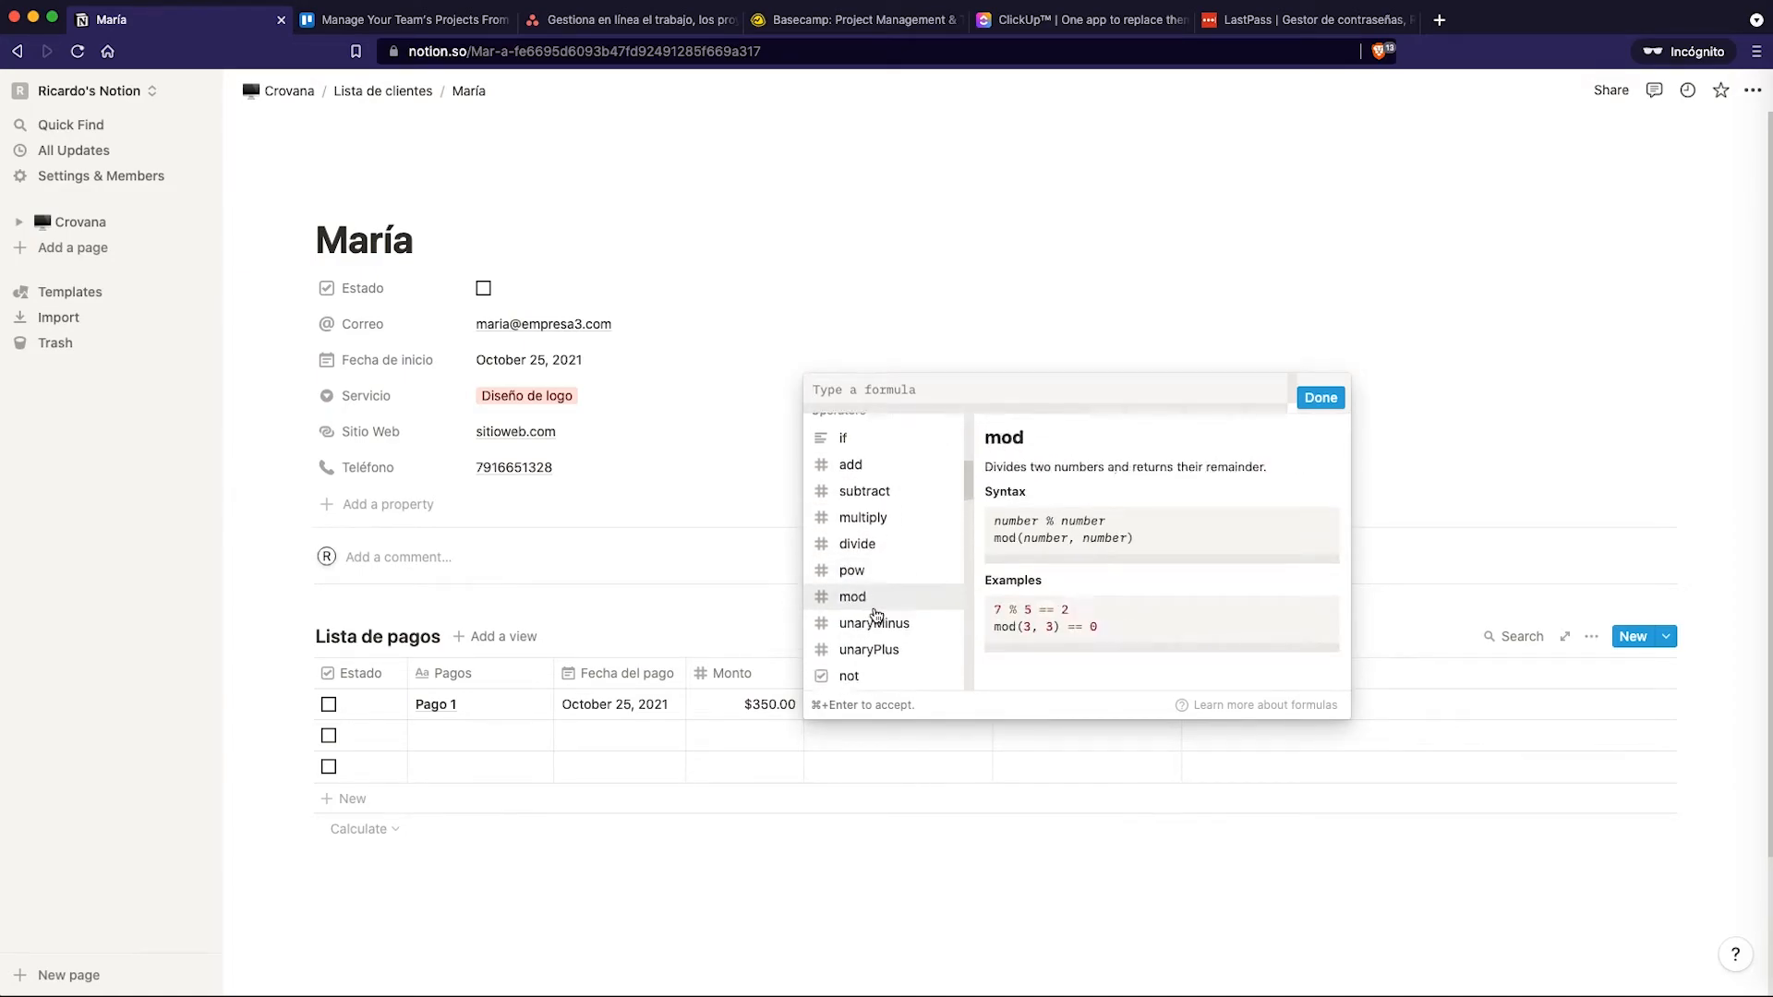
scroll(877, 609, "down", 4)
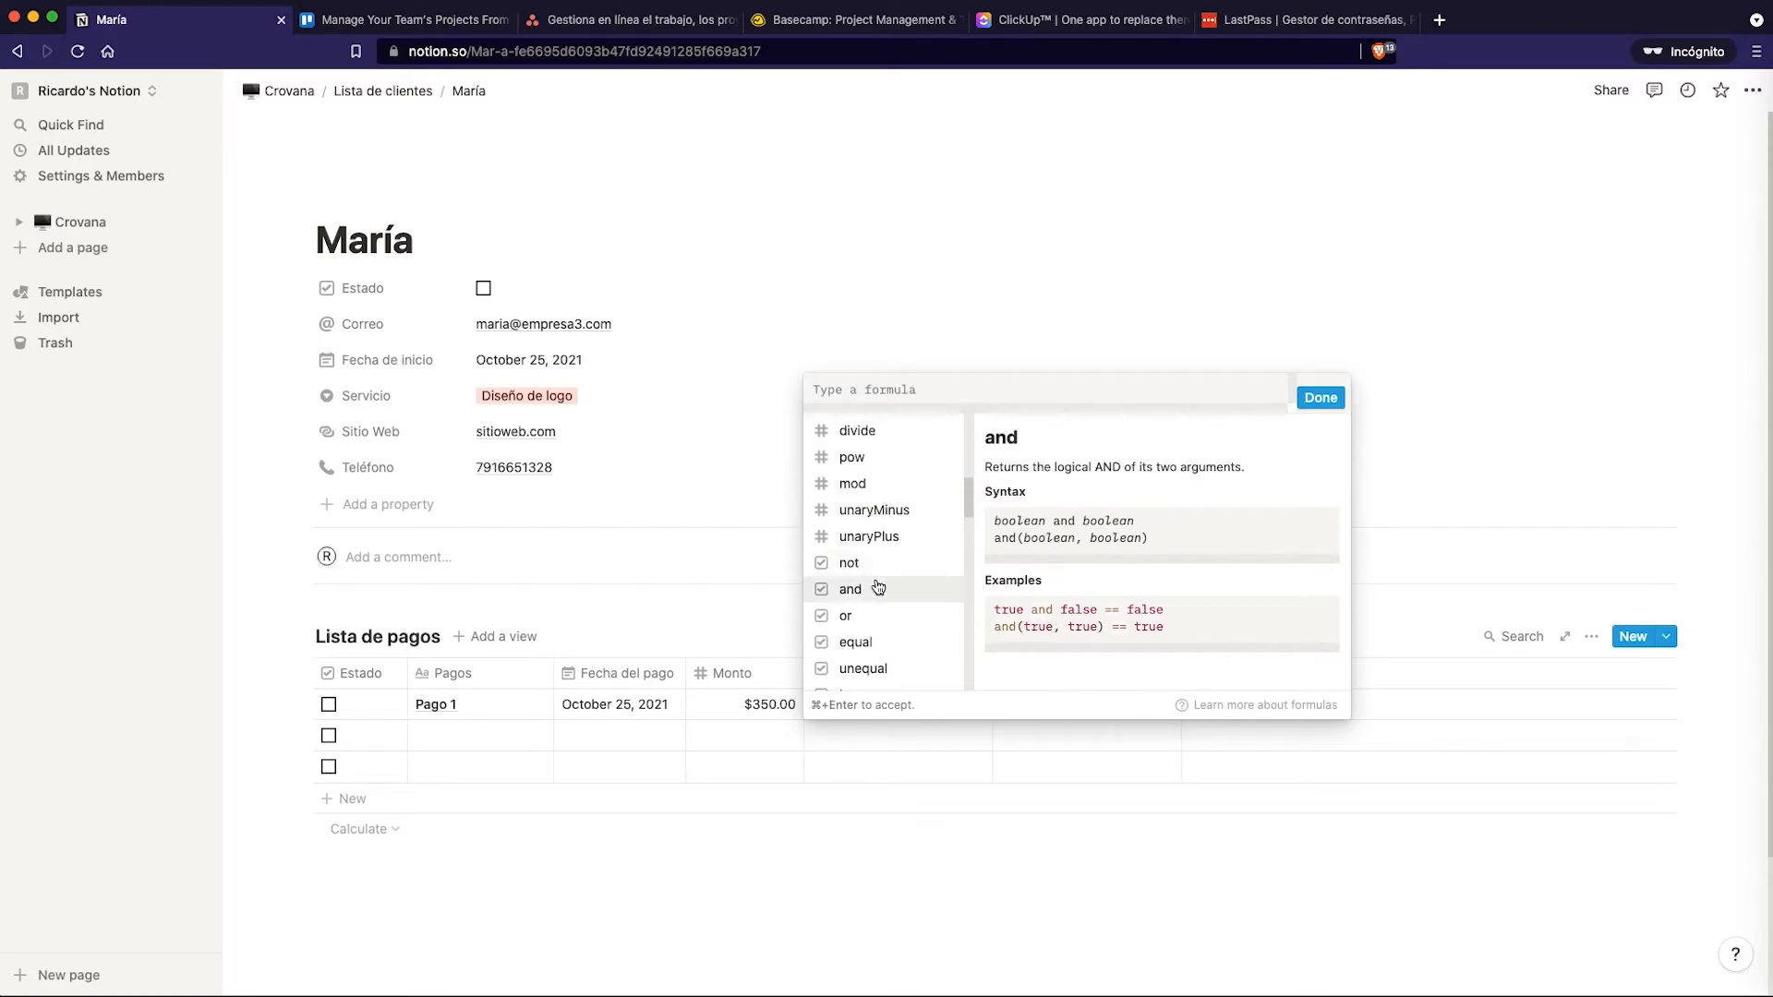
scroll(878, 588, "down", 10)
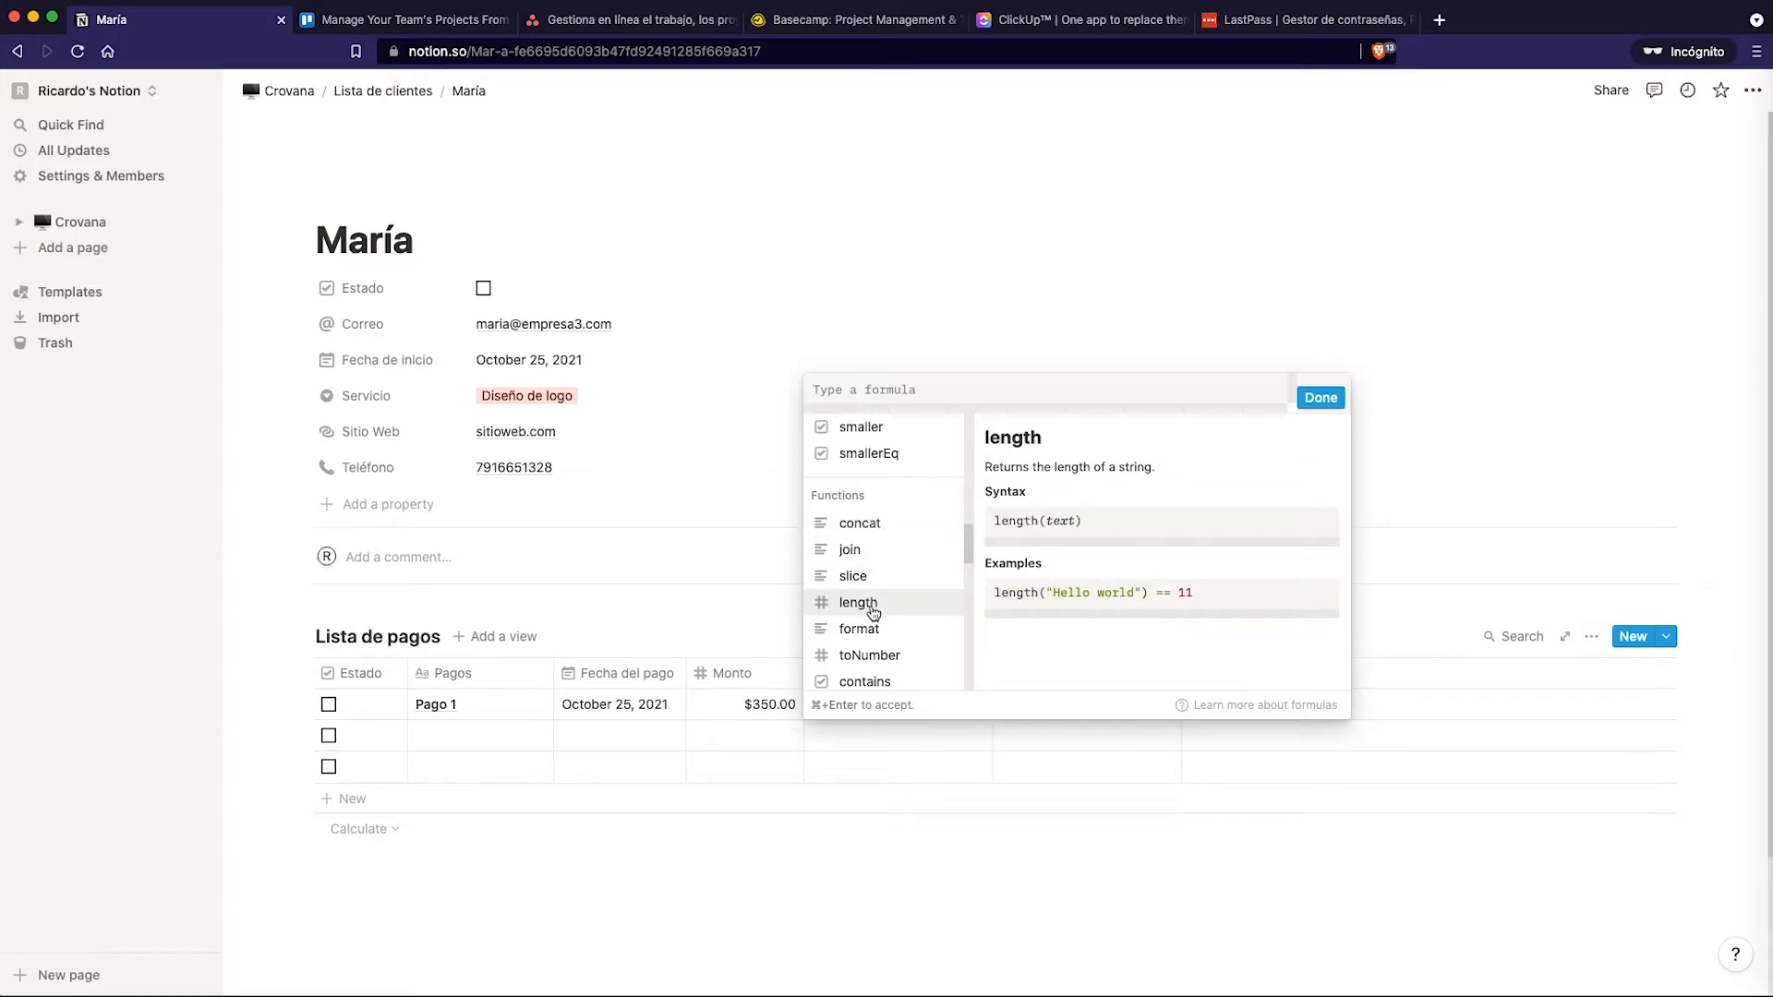
scroll(873, 610, "down", 4)
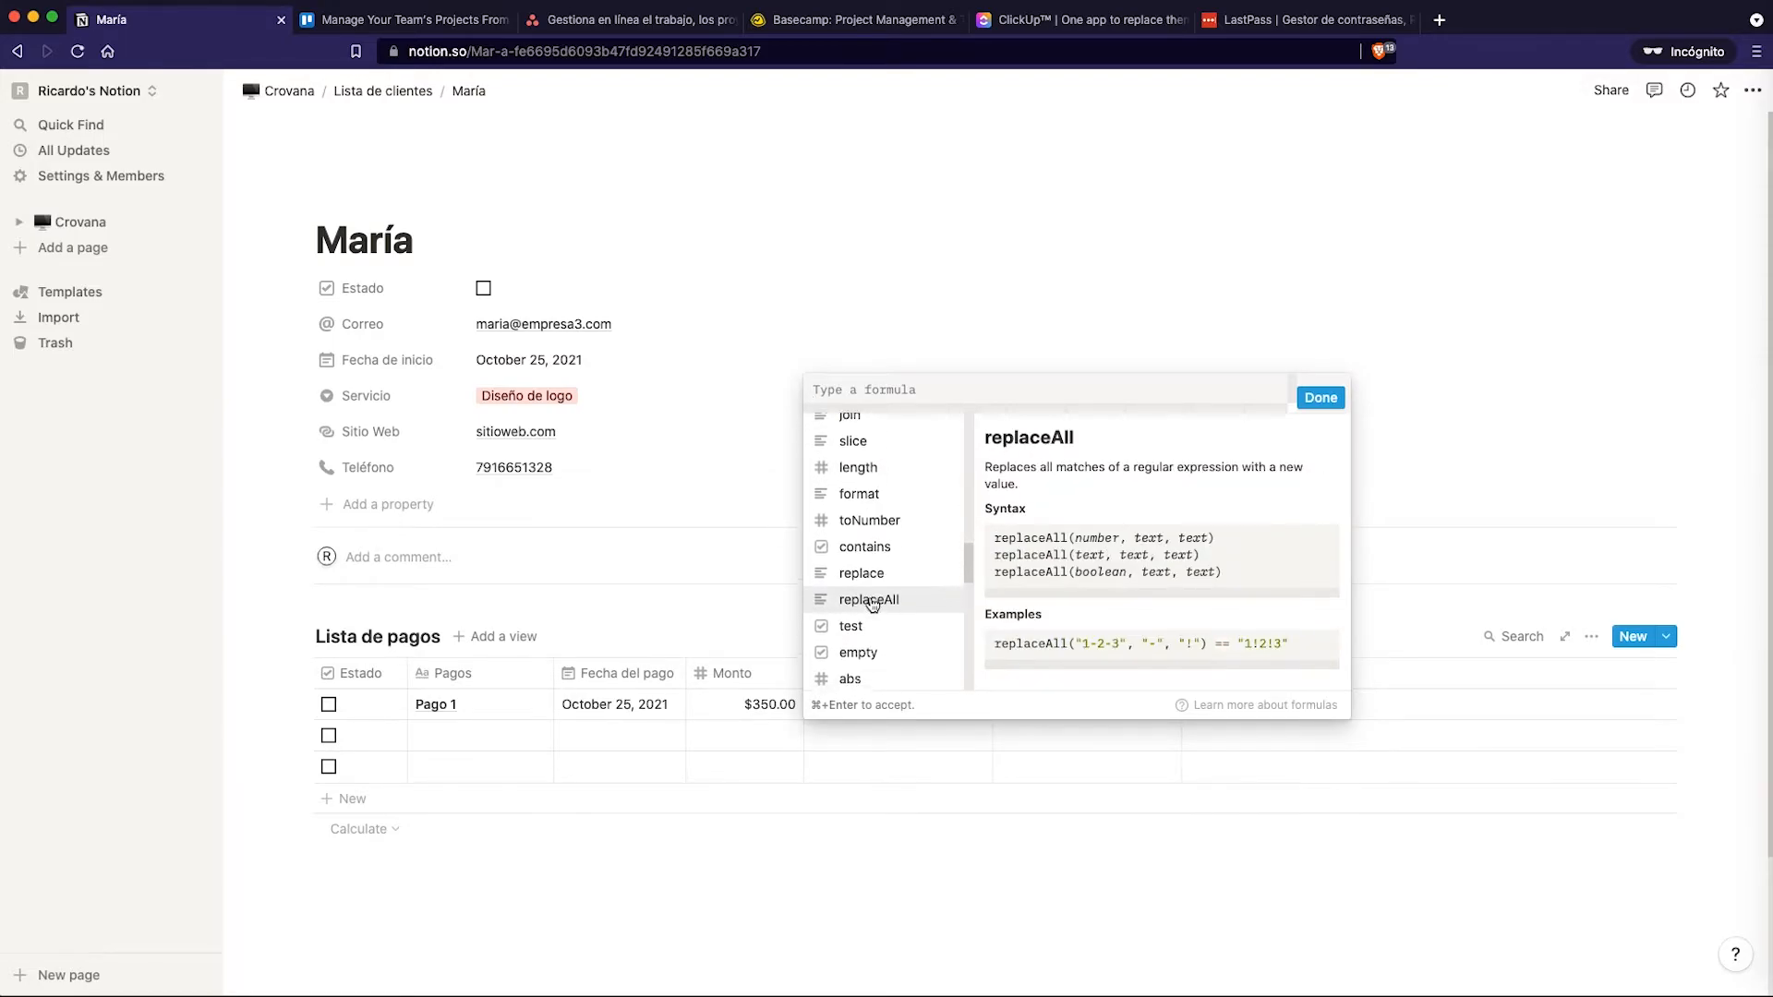
scroll(873, 605, "up", 15)
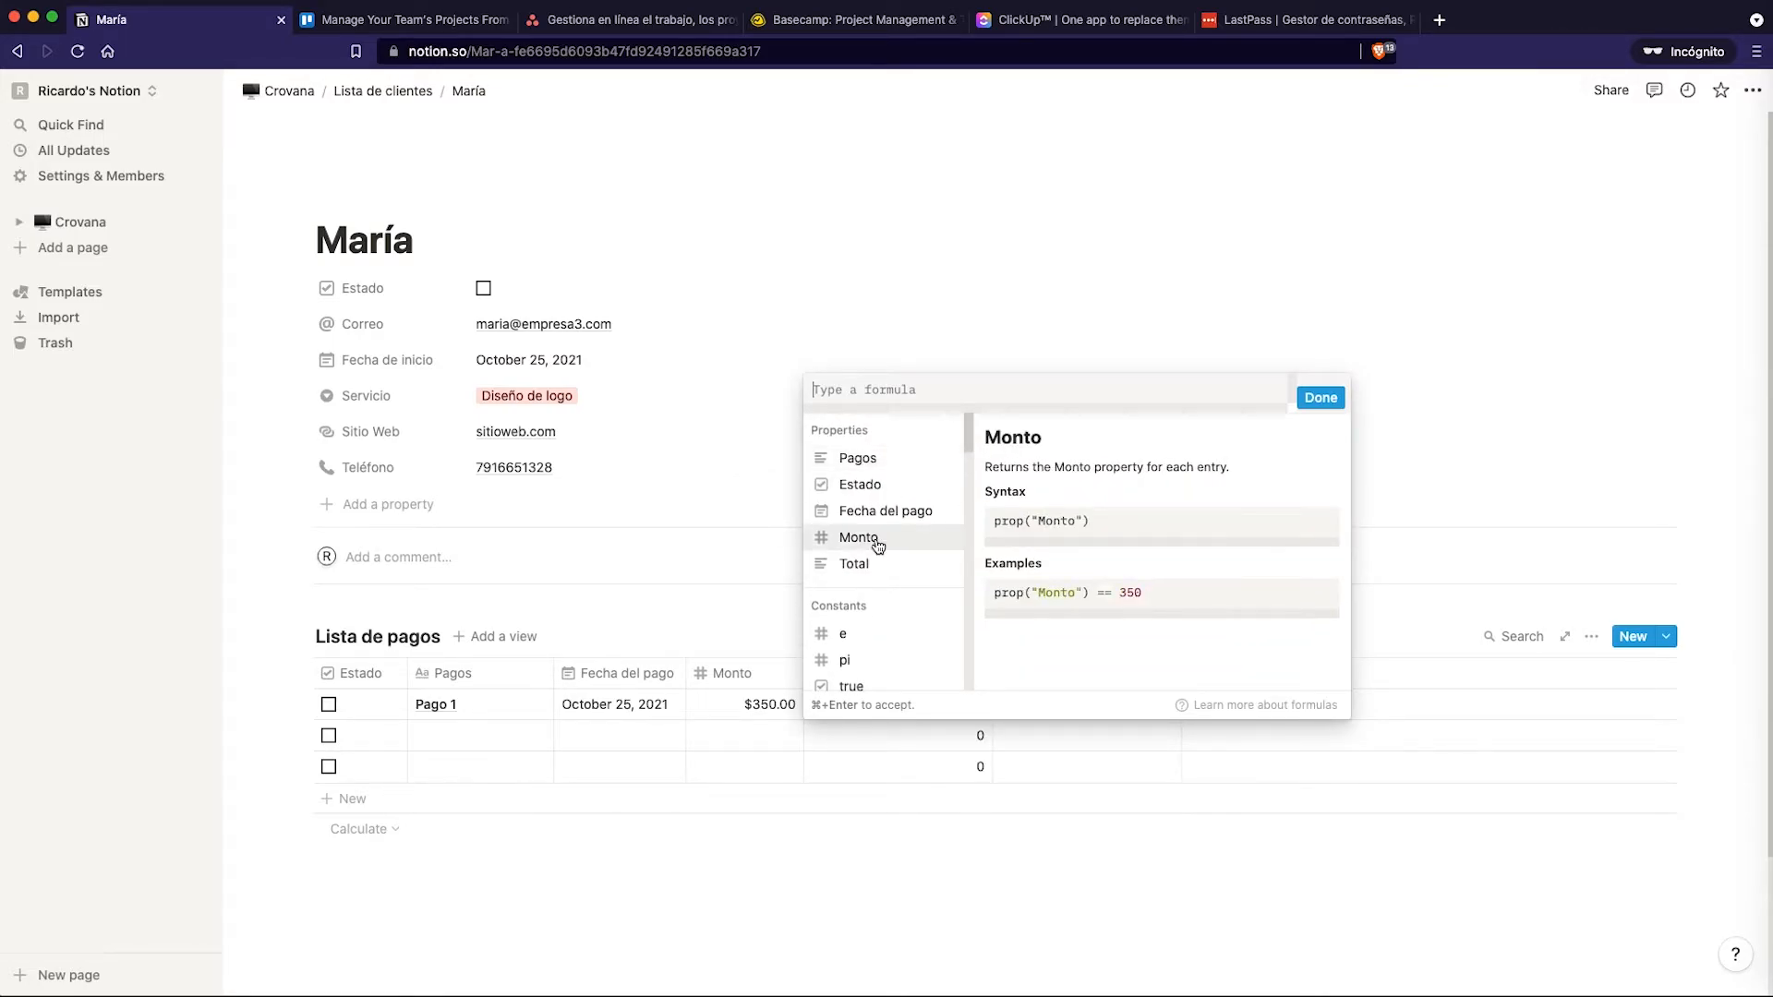
- Set the Impuesto (13%) formula to prop("Monto")*0.13 so Pago 1 shows 45.5
left_click(876, 543)
type("*")
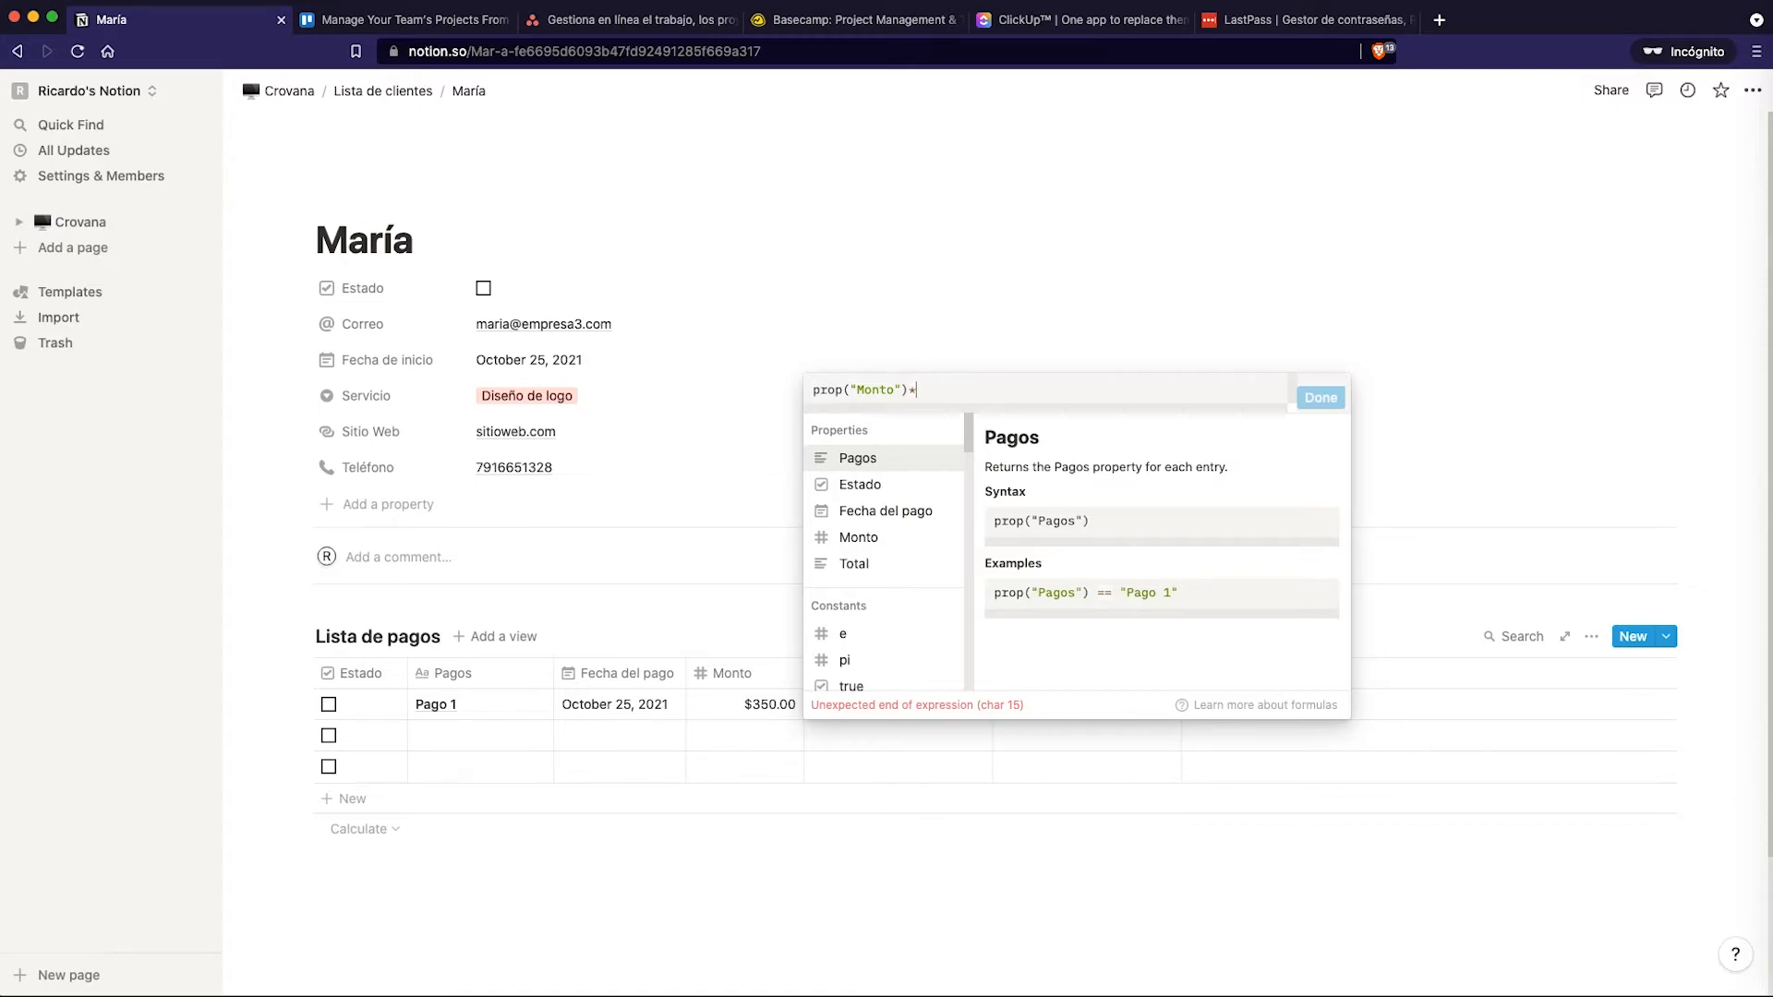
type("0.13")
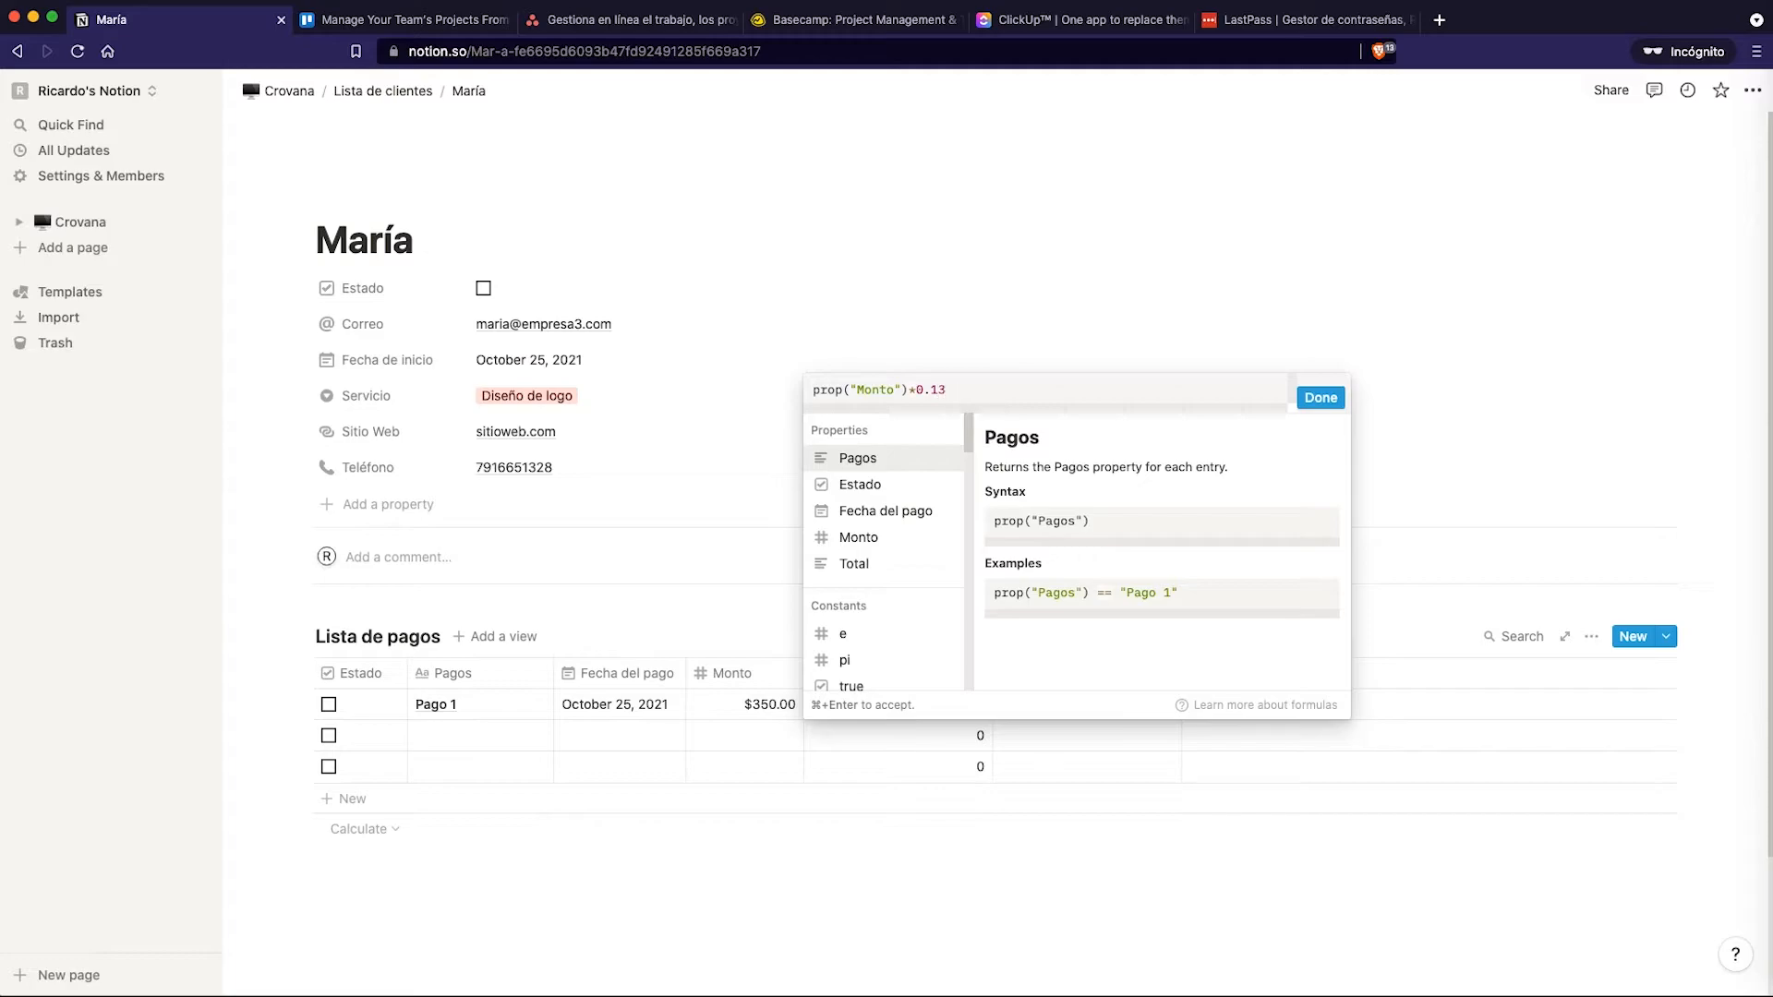
key("BackSpace")
type(",")
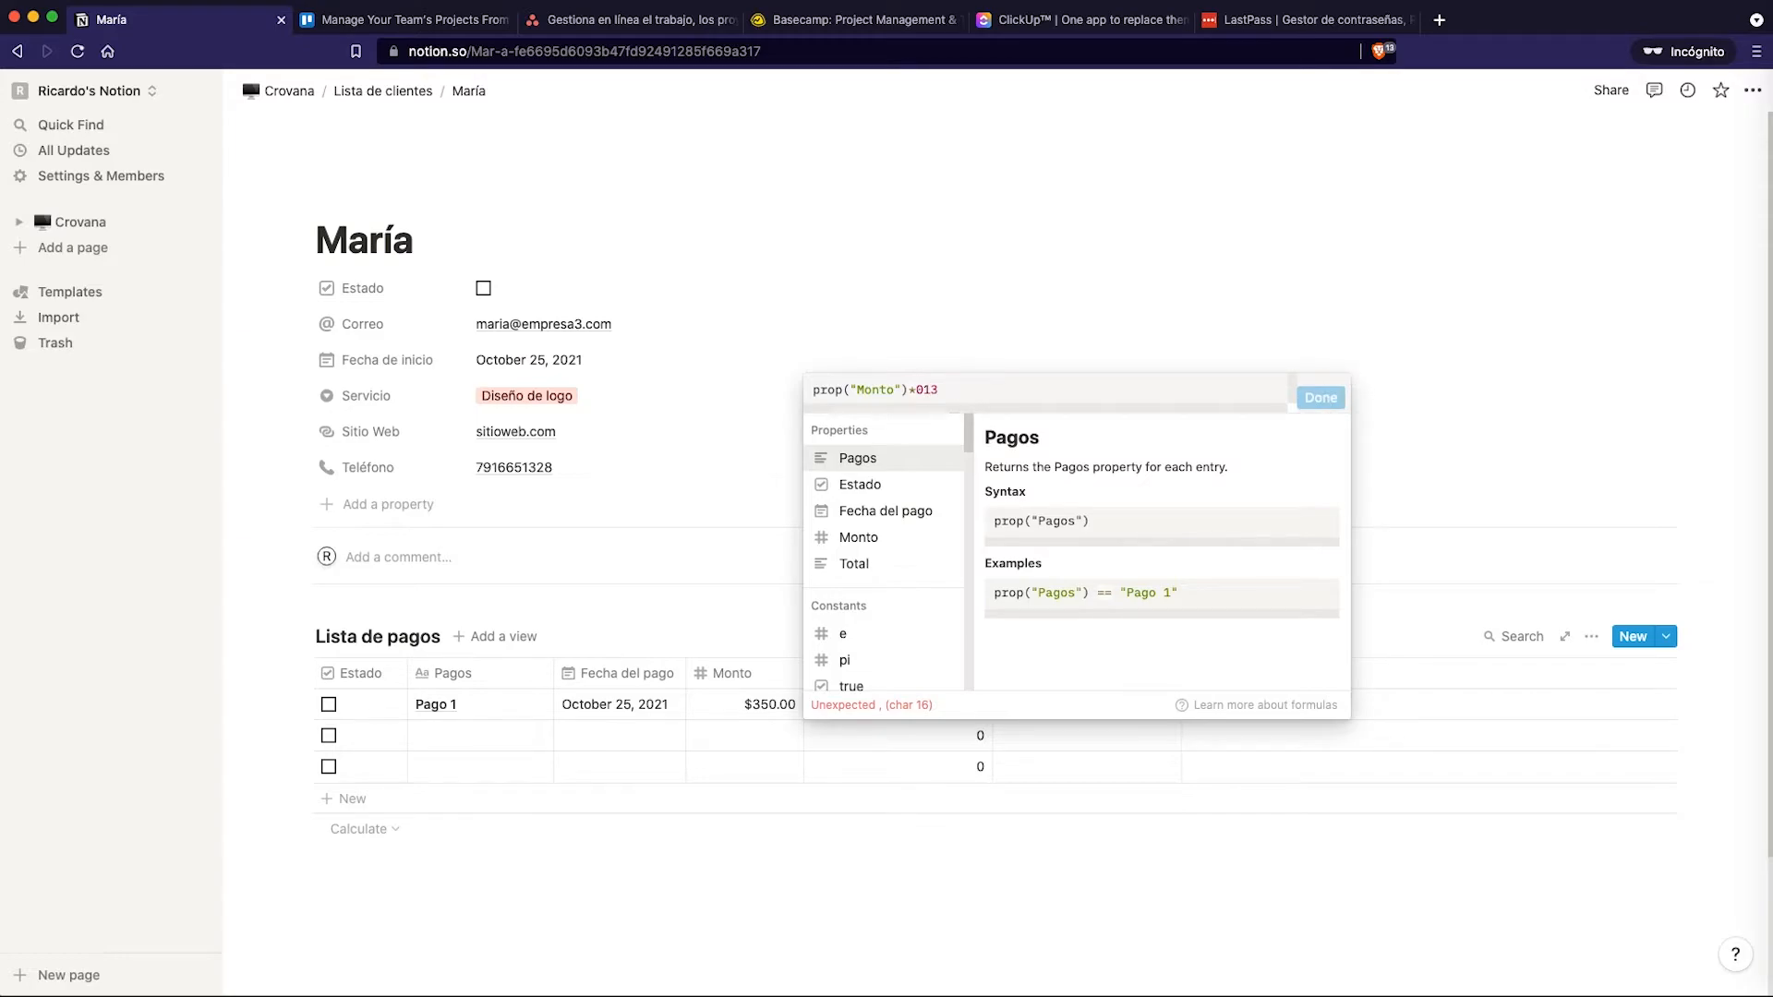
key("BackSpace")
type(".")
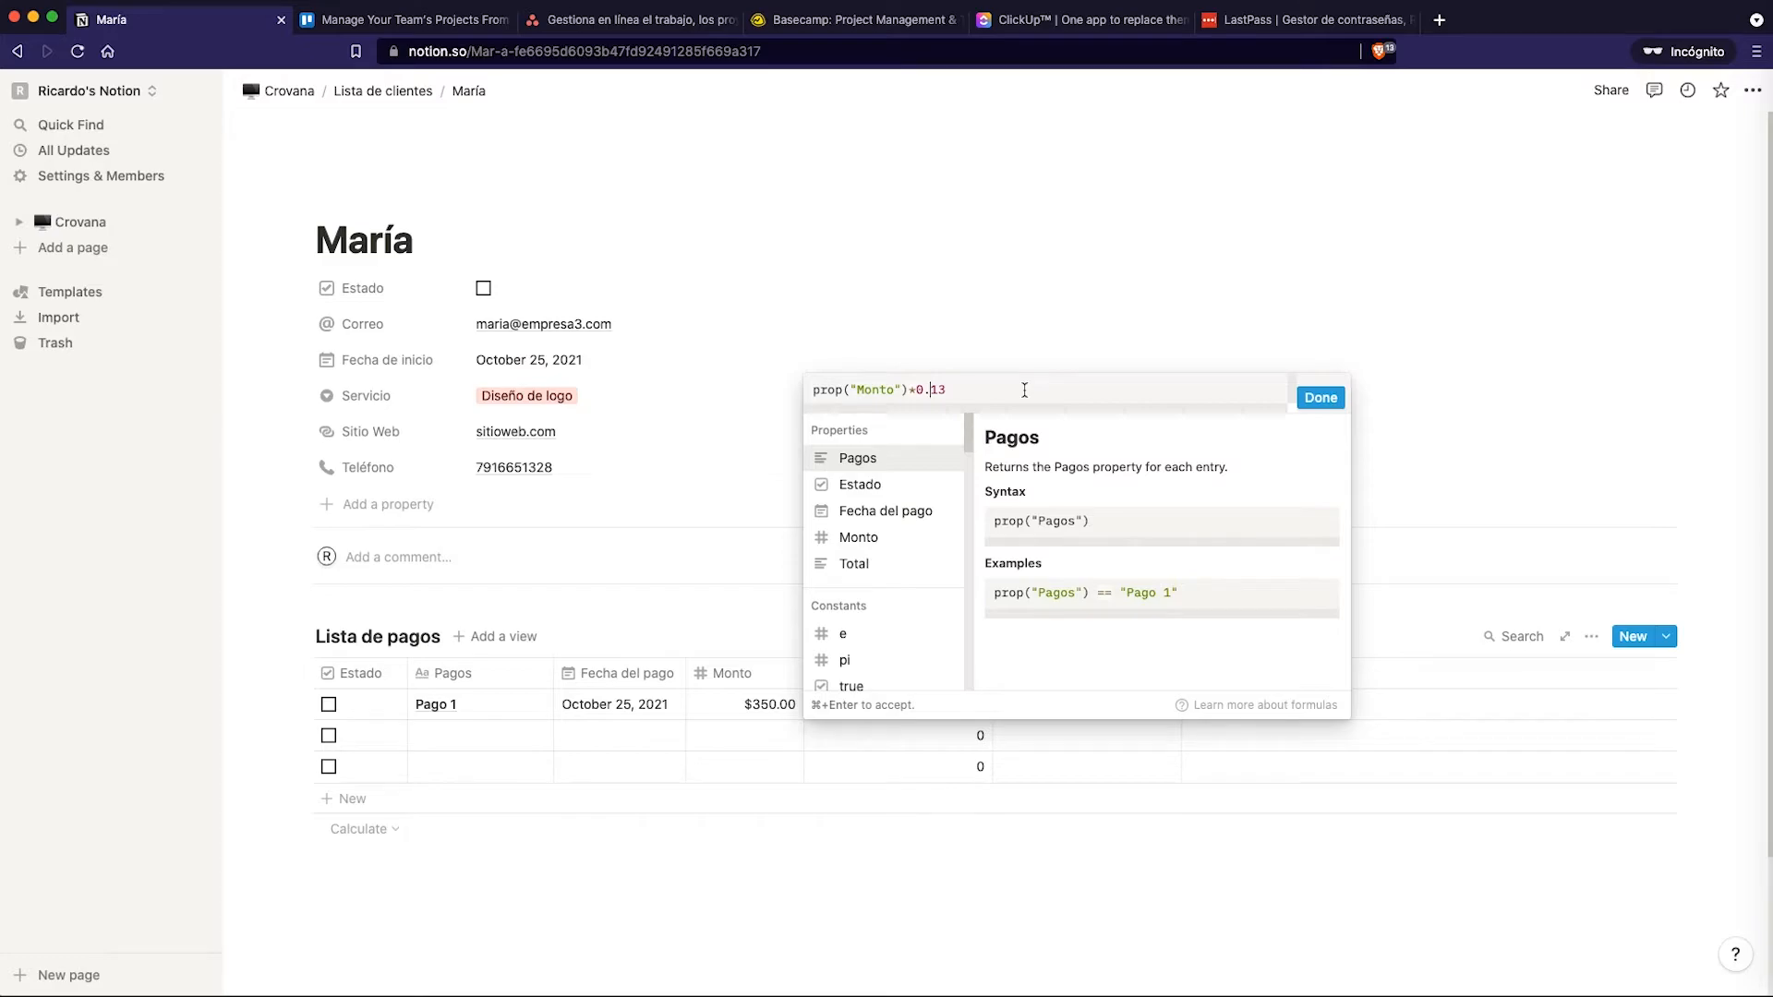
left_click(1323, 399)
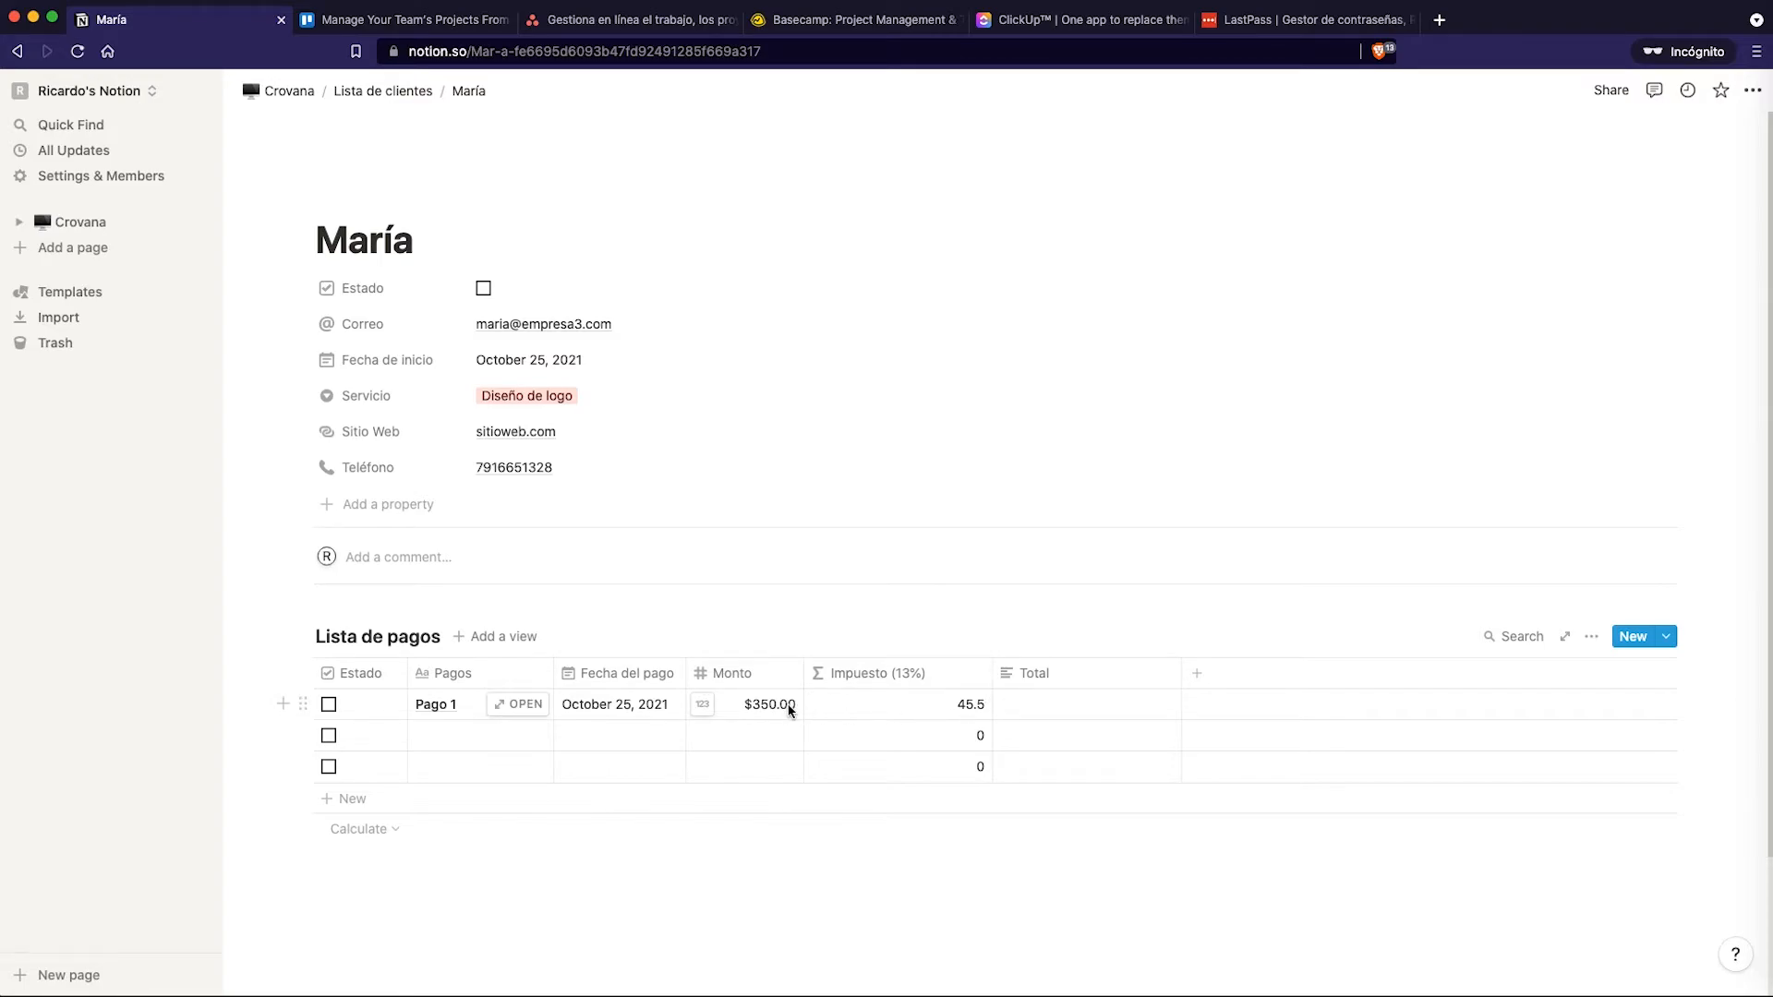
- Narrow the Impuesto (13%) column and format its values as US Dollar, e.g. $45.50
left_click_drag(993, 672, 961, 672)
left_click(821, 706)
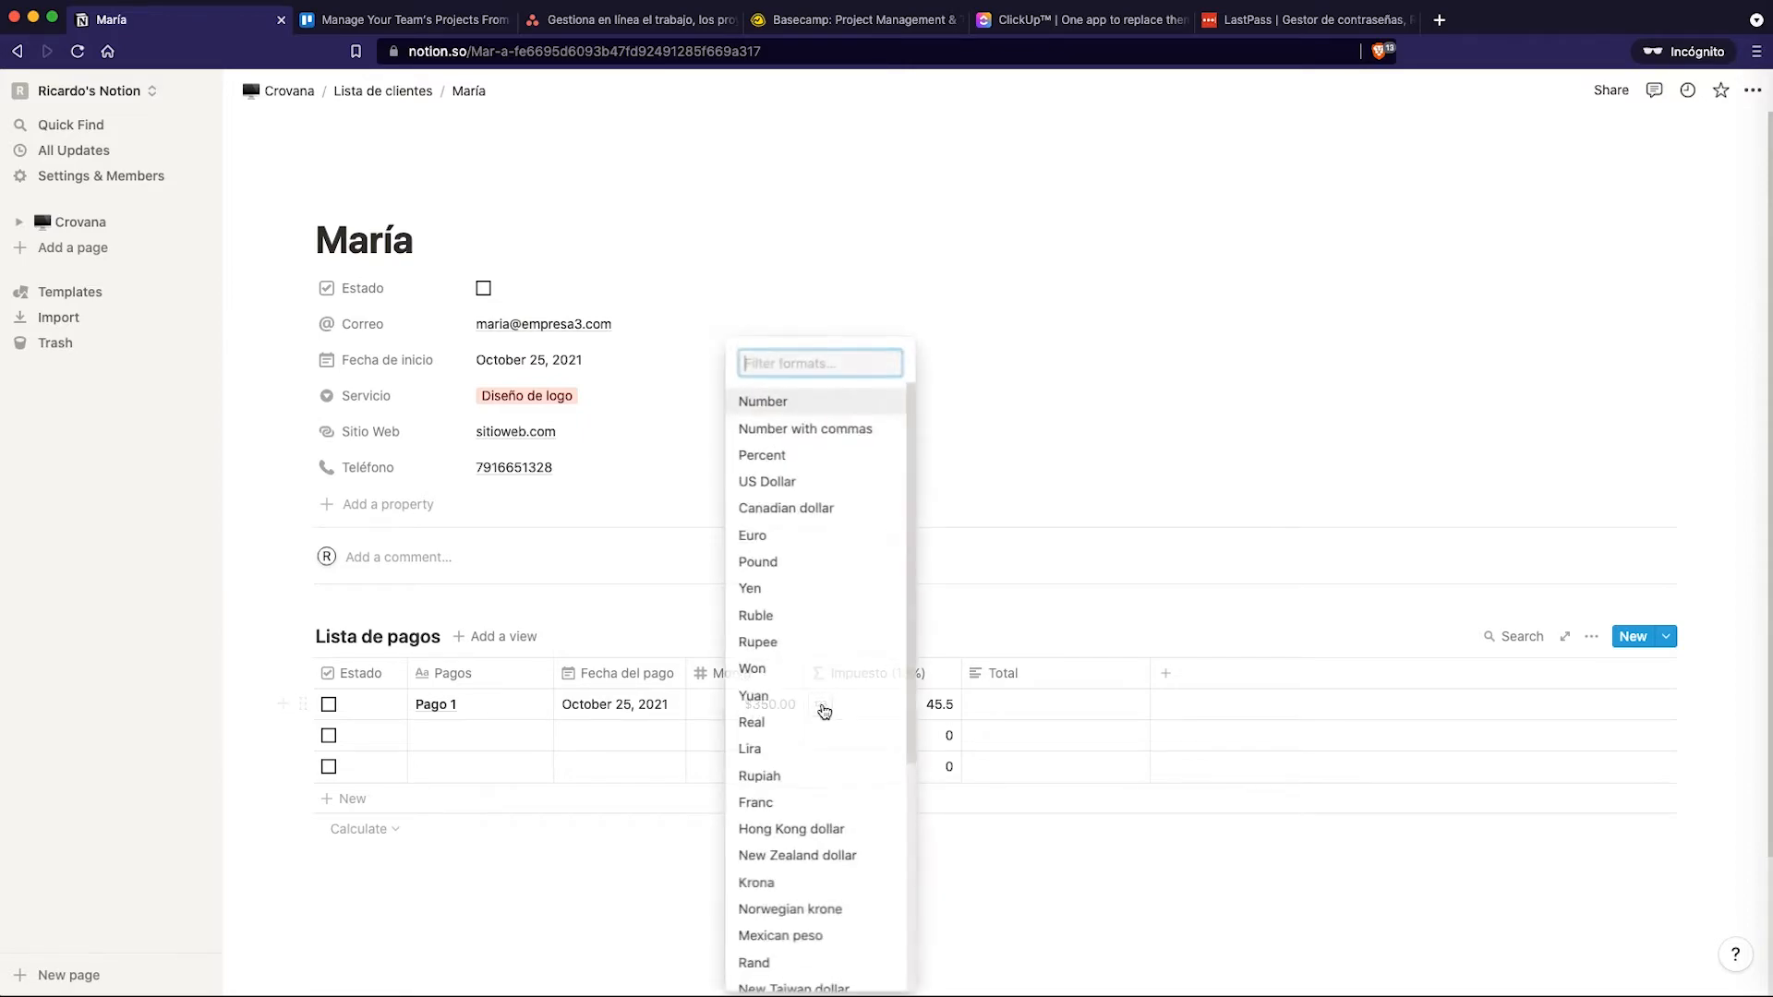
left_click(790, 482)
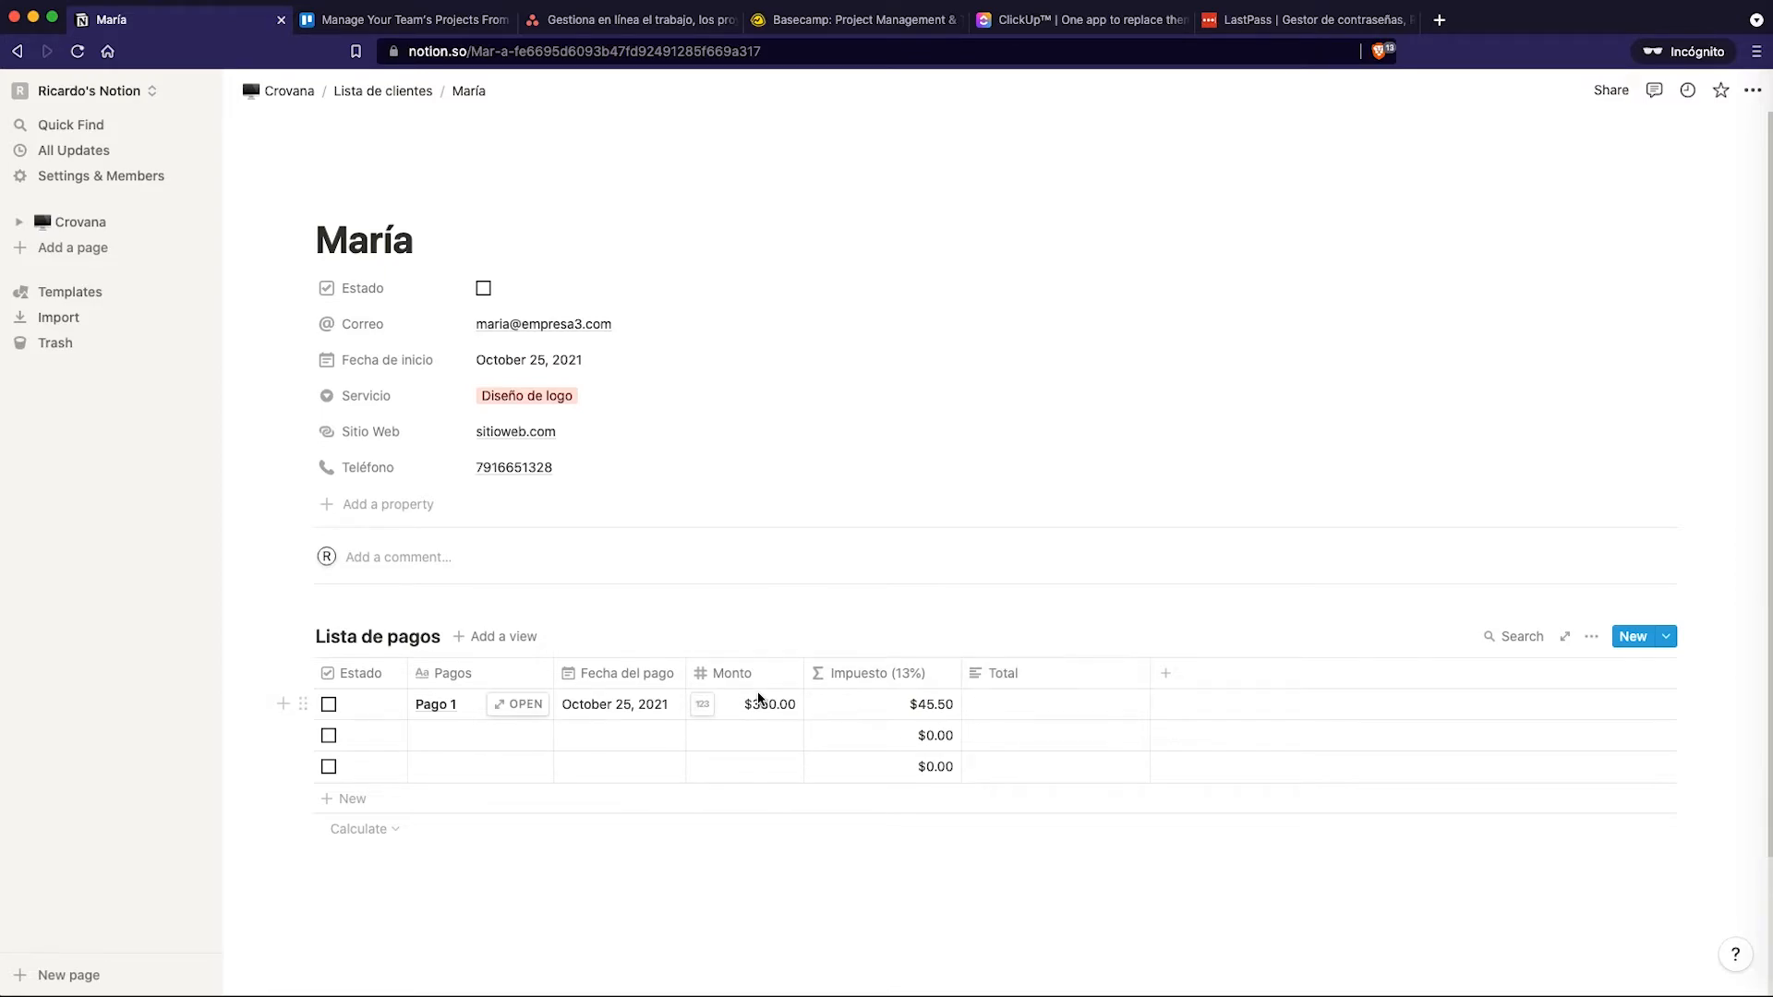
- Make Total a formula column computing prop("Monto")+prop("Impuesto (13%)")
left_click(1057, 680)
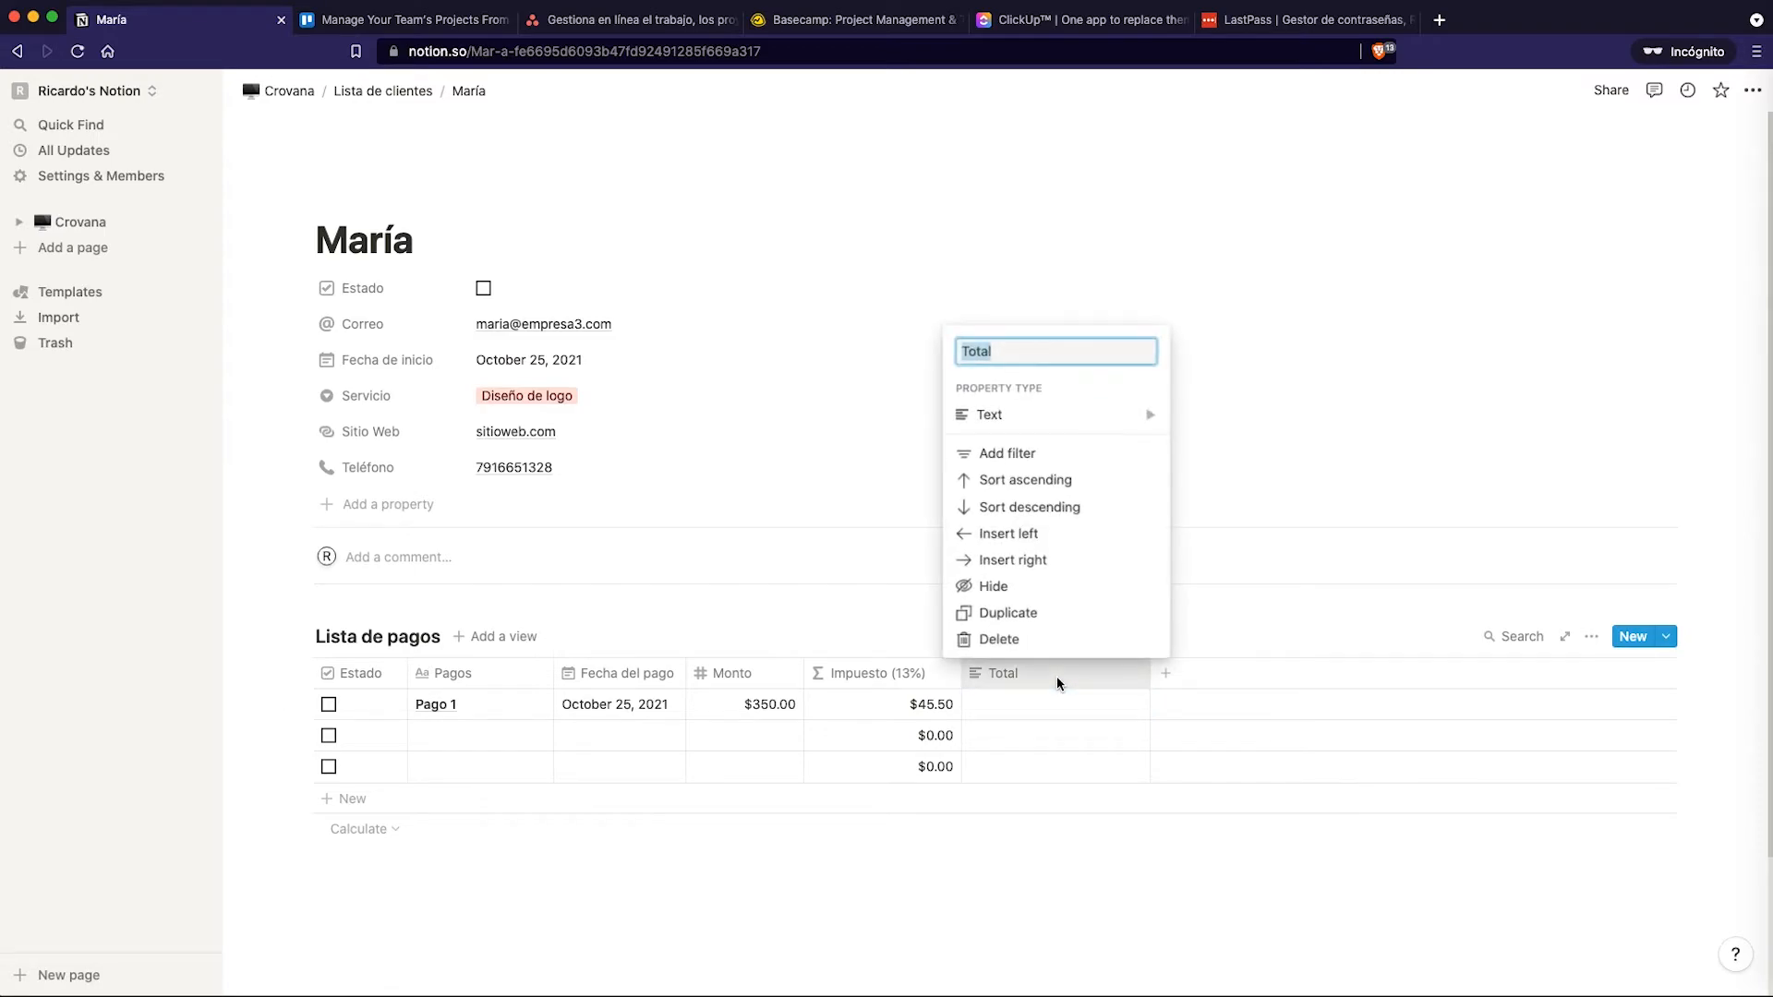
mouse_move(1089, 424)
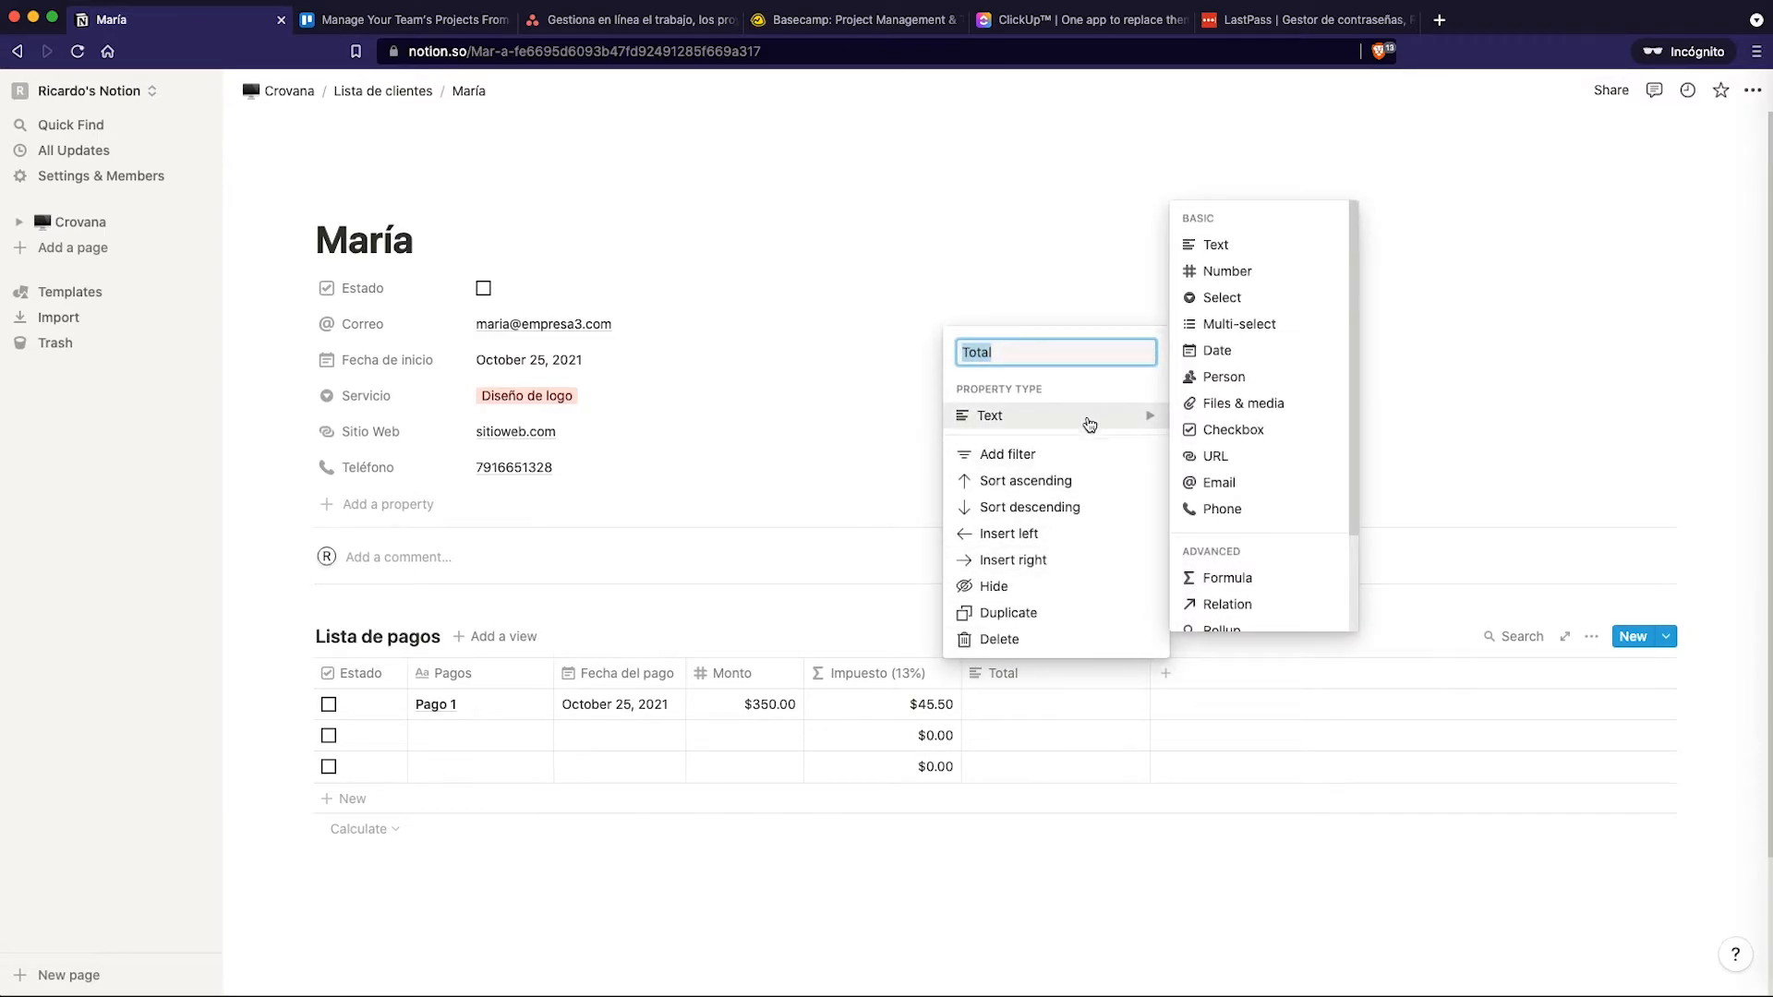
left_click(1237, 577)
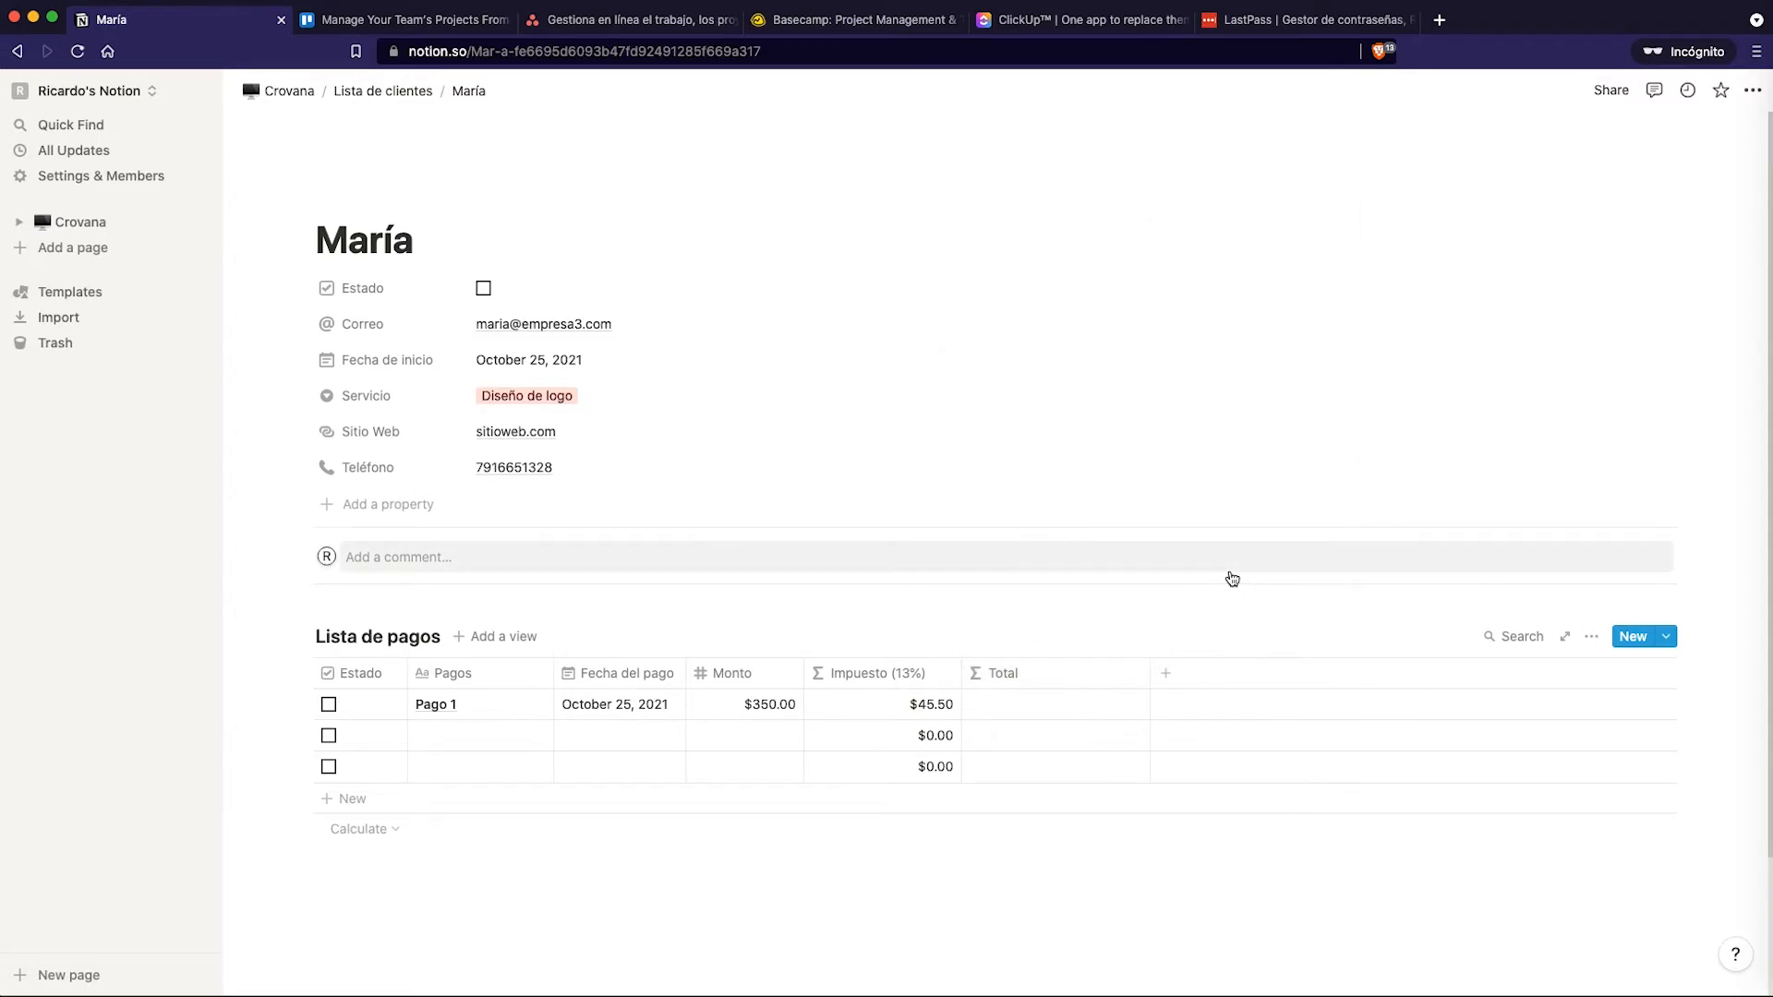
left_click(1019, 706)
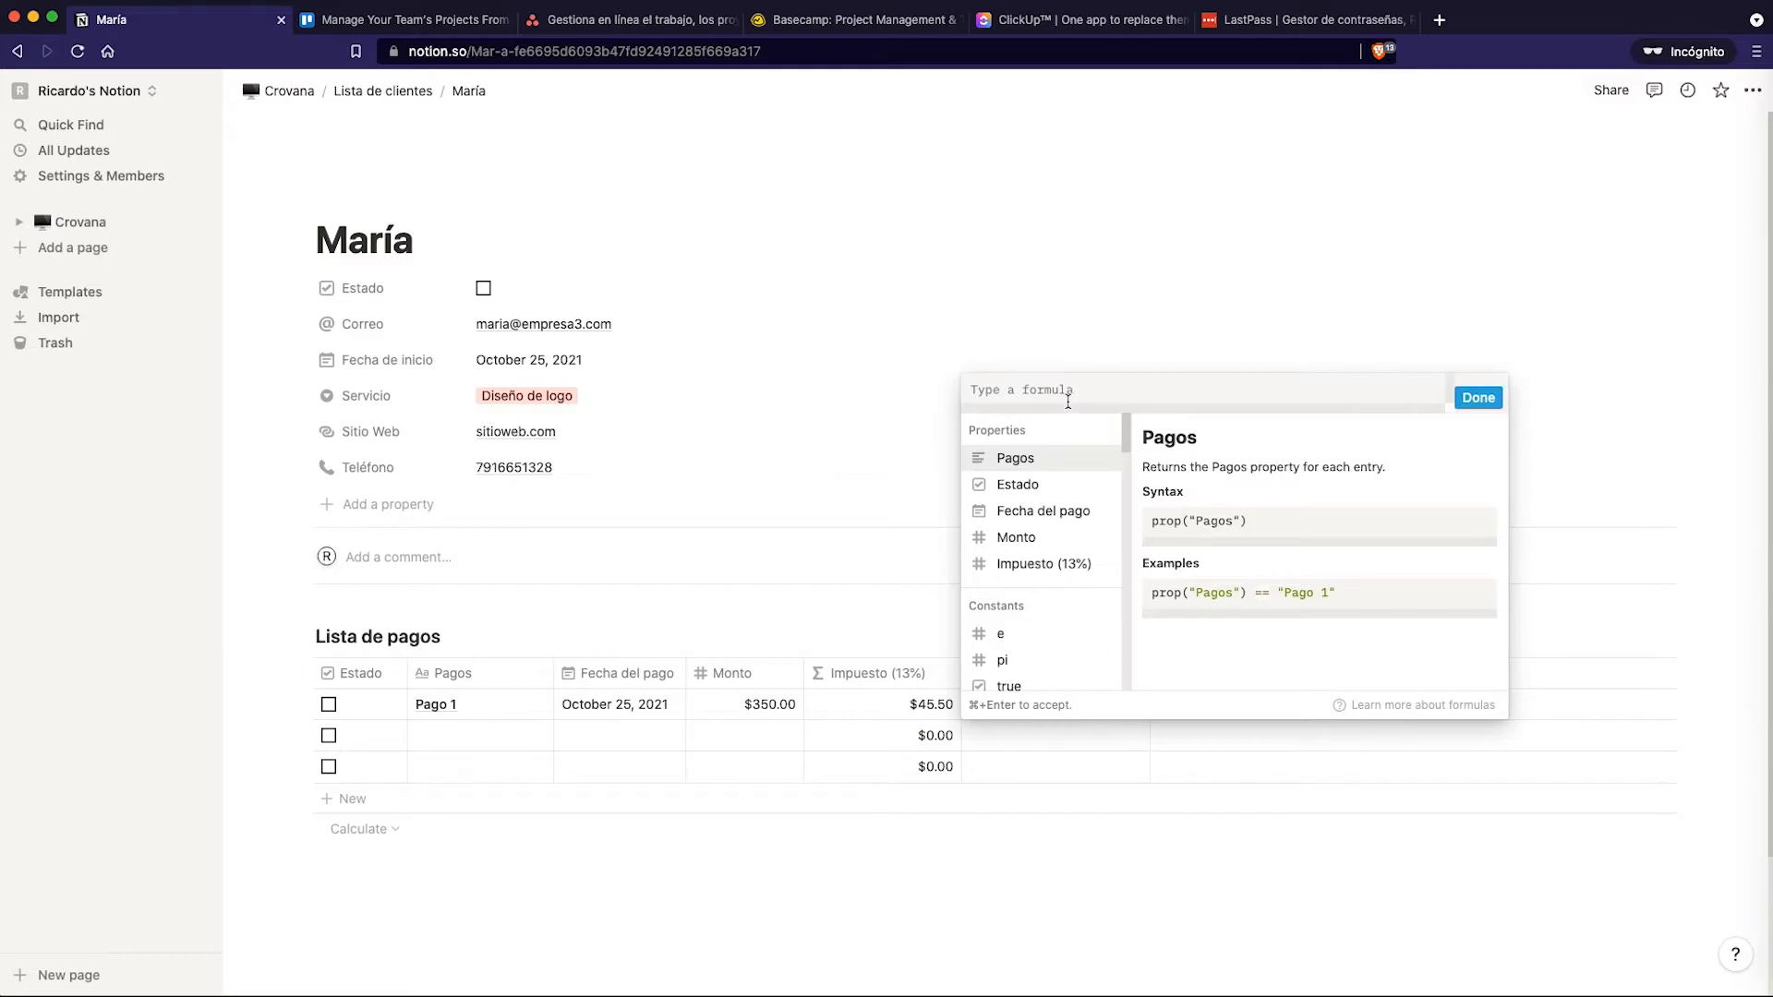
left_click(1041, 539)
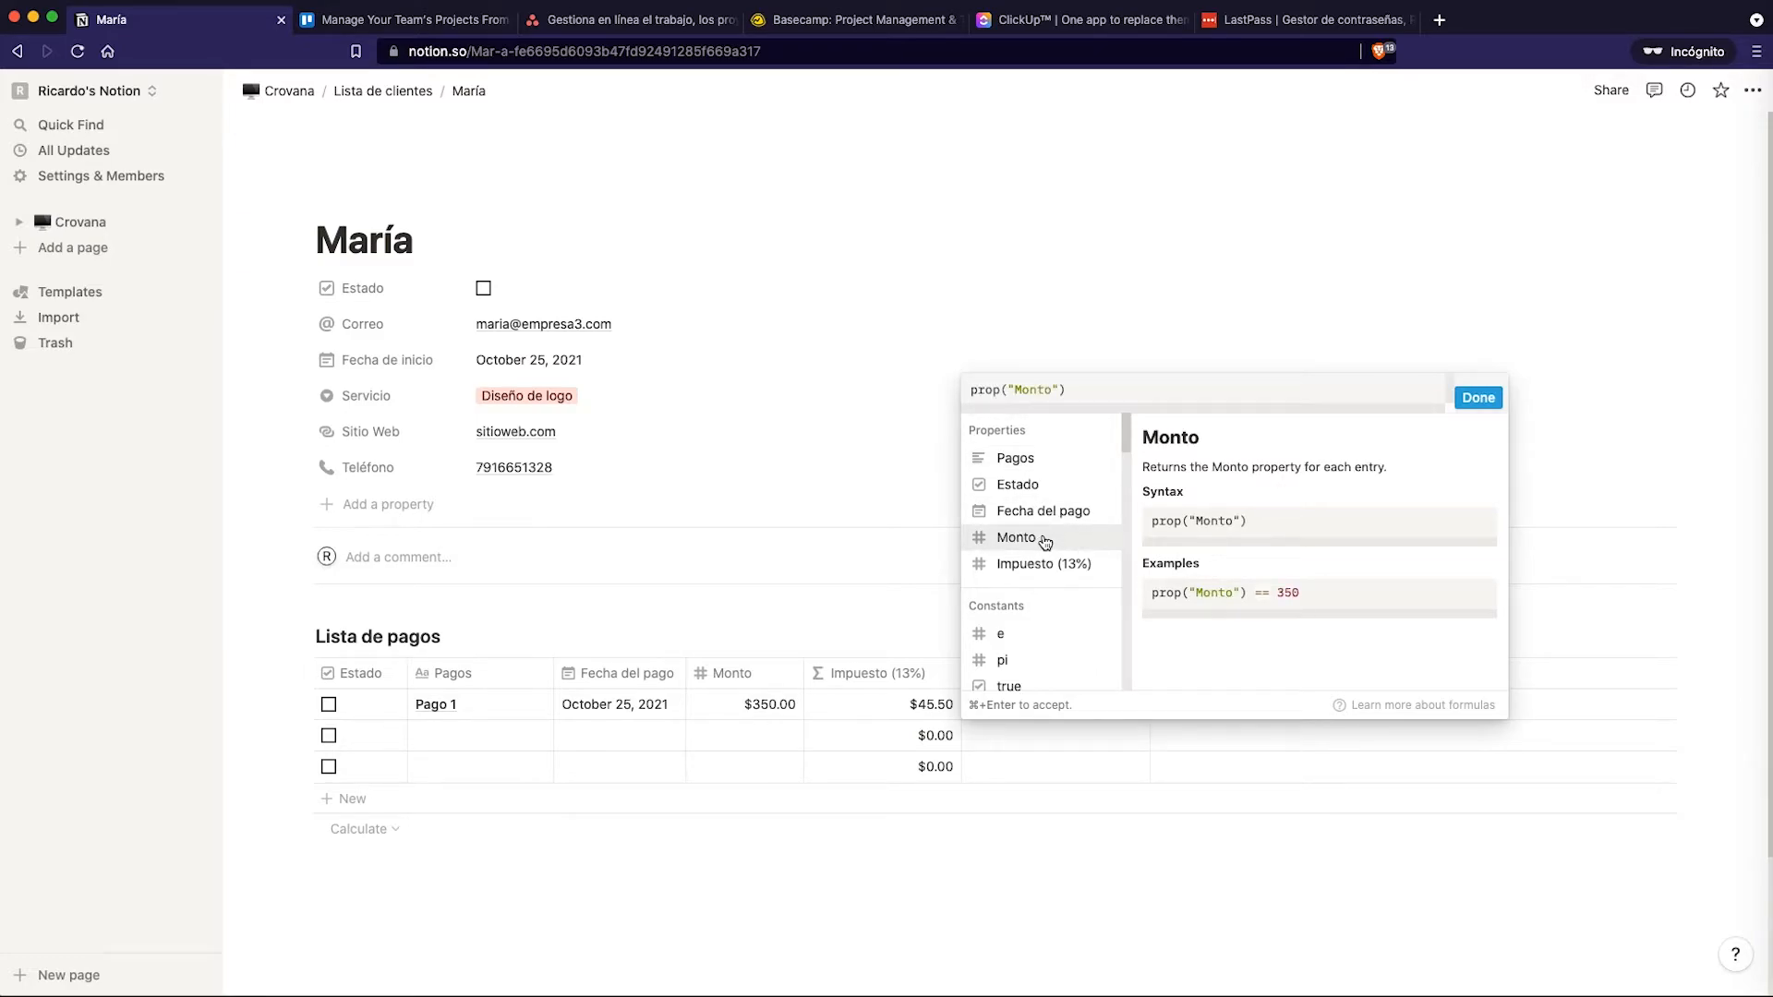
type("+")
left_click(1046, 565)
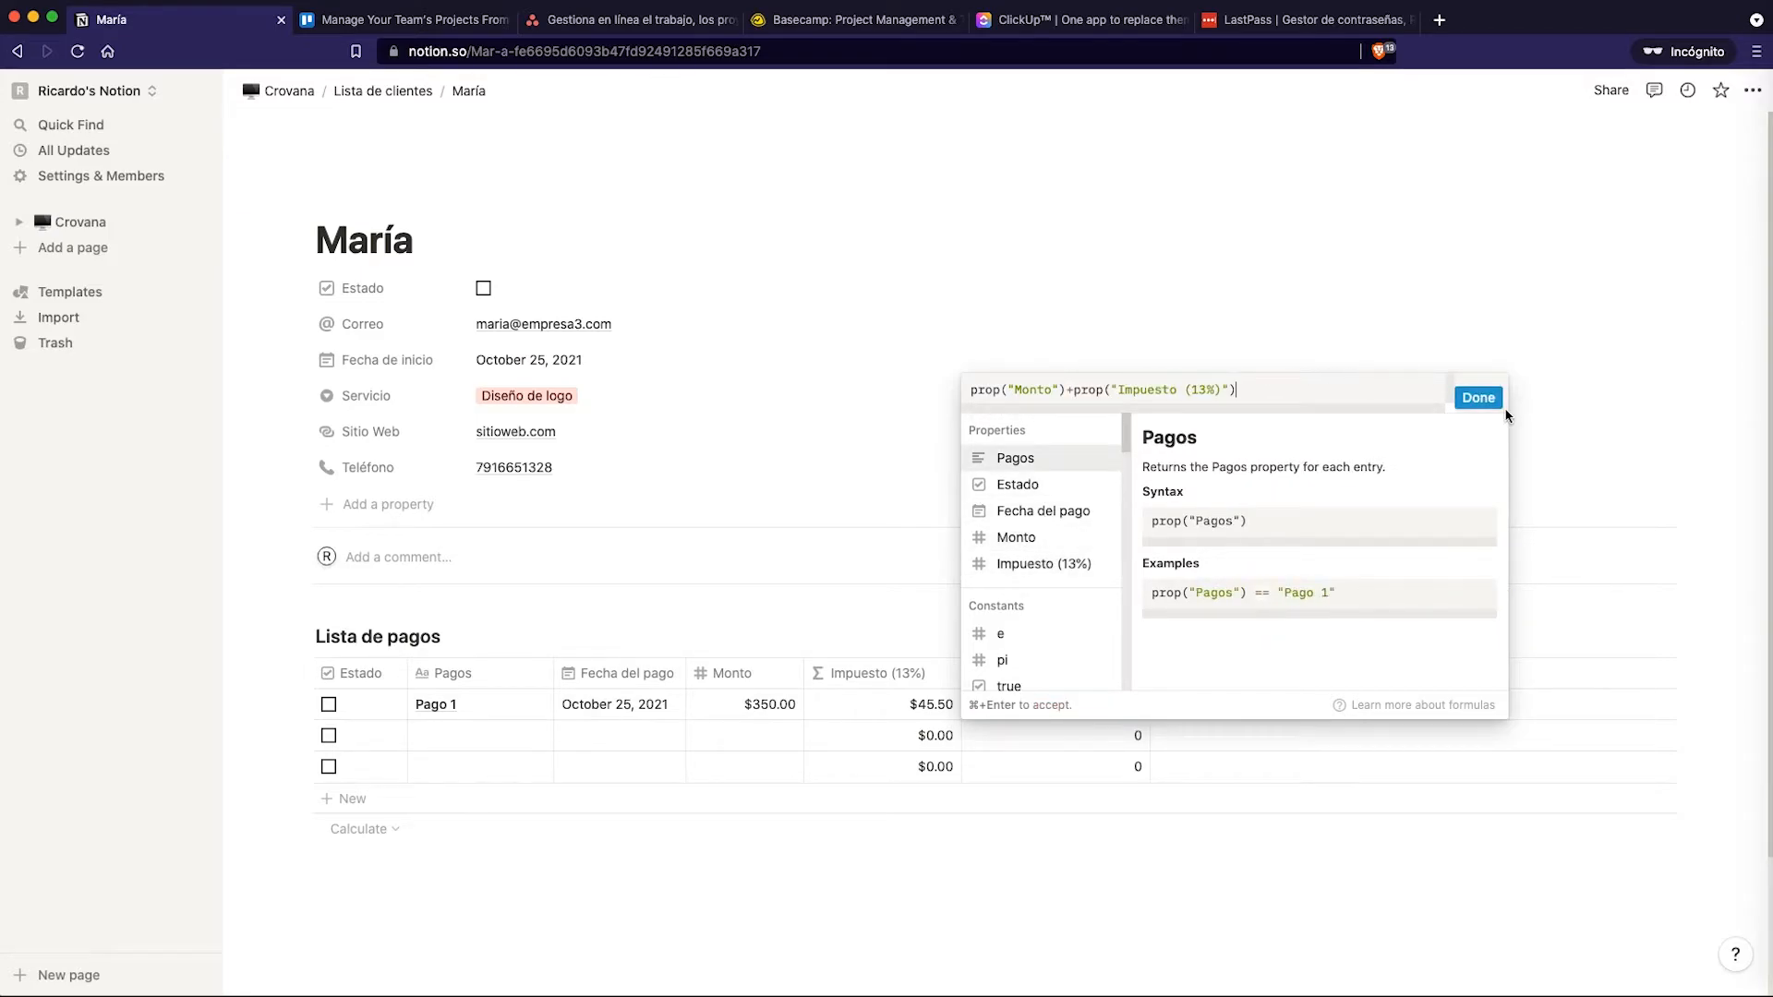
left_click(1479, 398)
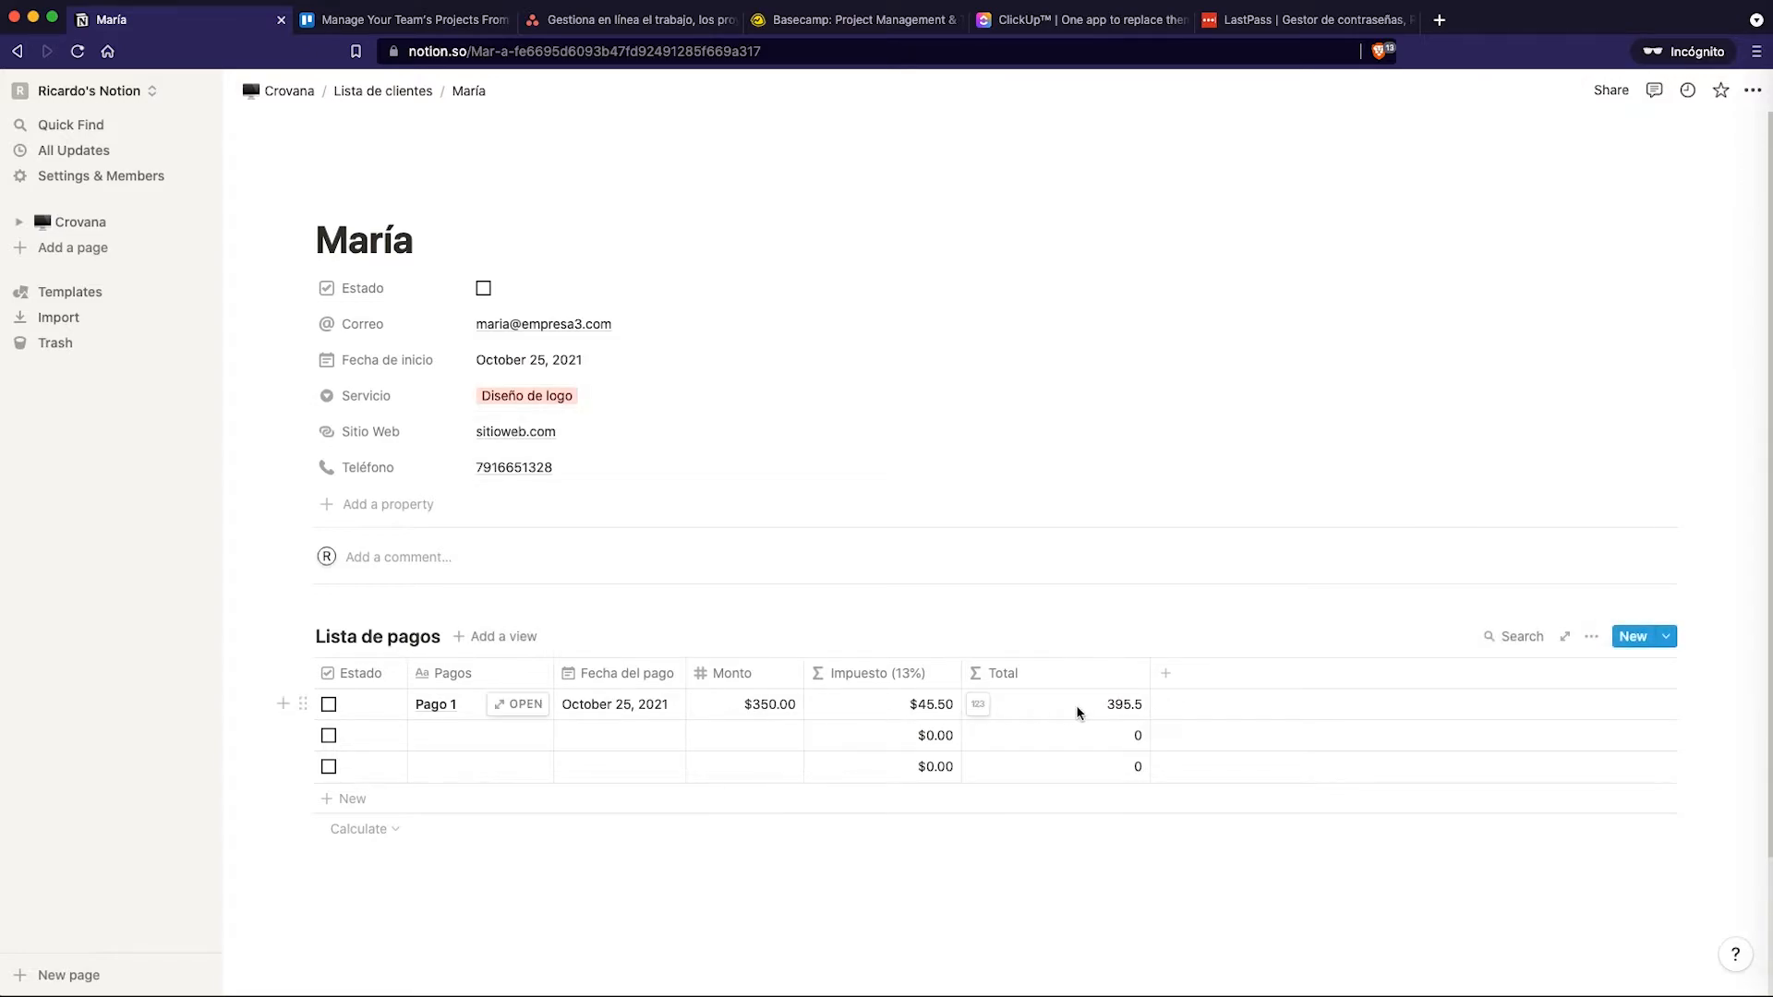
- Format Total as US Dollar so Pago 1 reads $395.50, and narrow the column
left_click(980, 707)
left_click(930, 476)
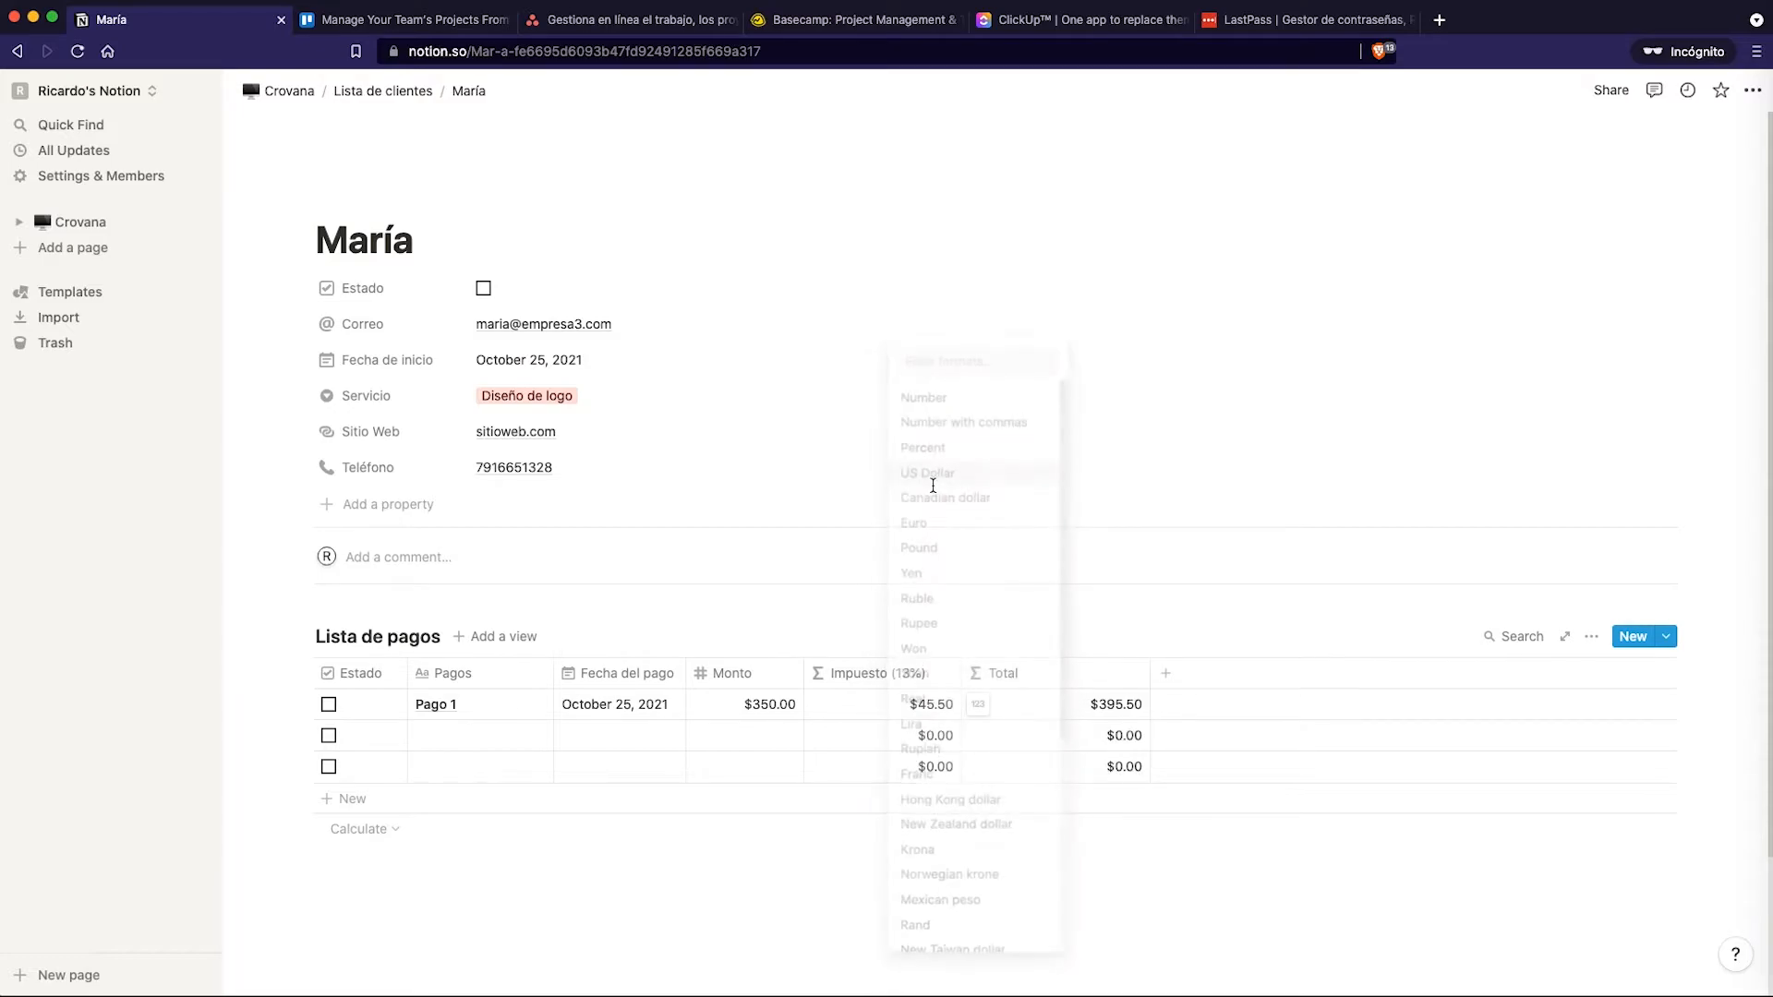
left_click_drag(1149, 673, 1089, 673)
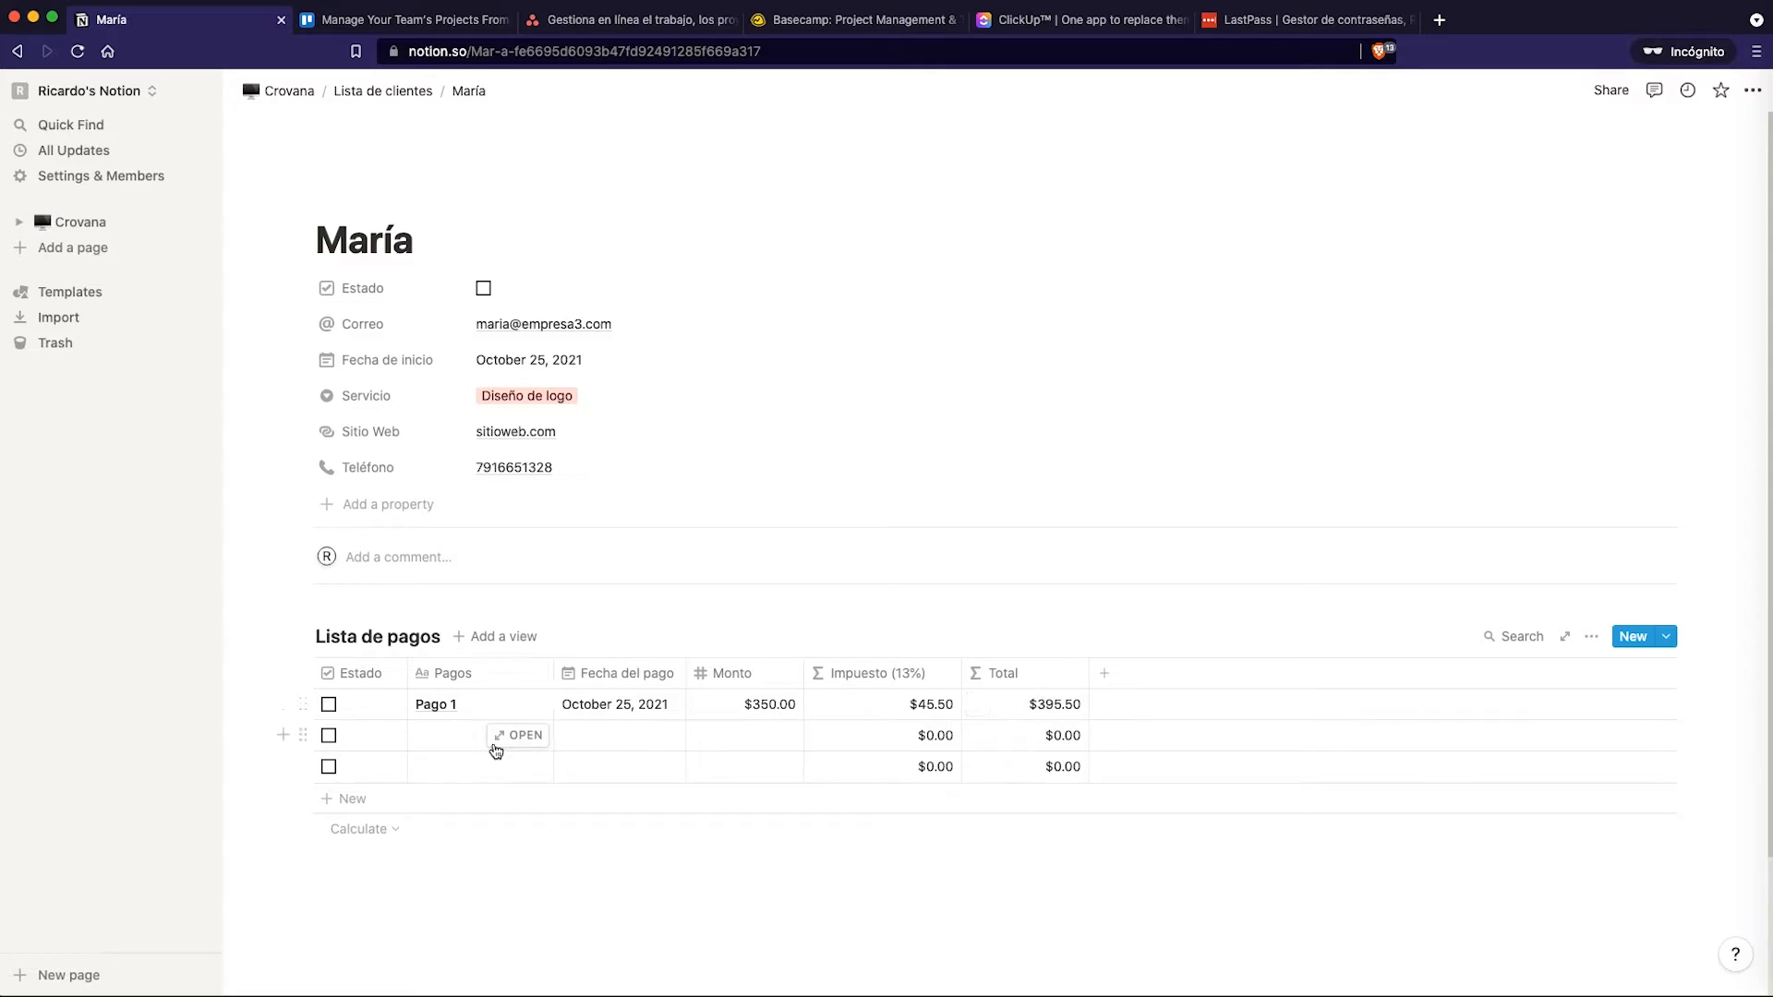
- Name the second and third payment rows Pago 2 and Pago 3
left_click(454, 743)
type("Pago")
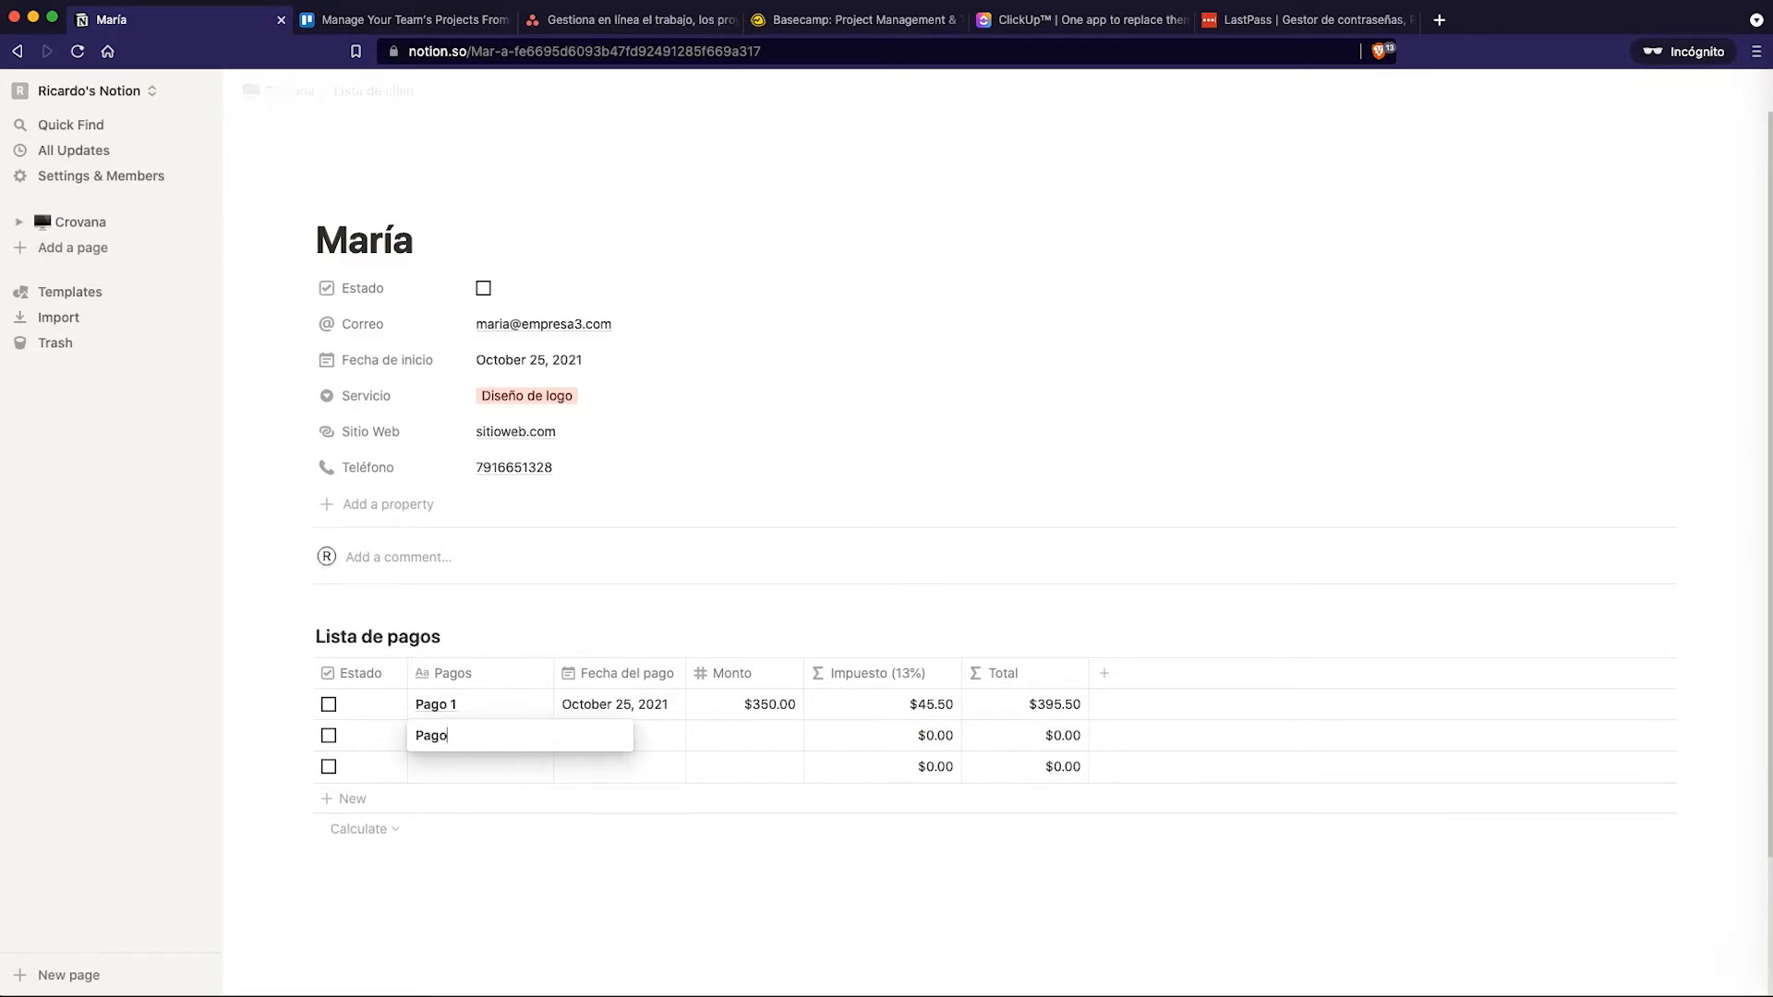
type(" 2")
key("Return")
type("Pago")
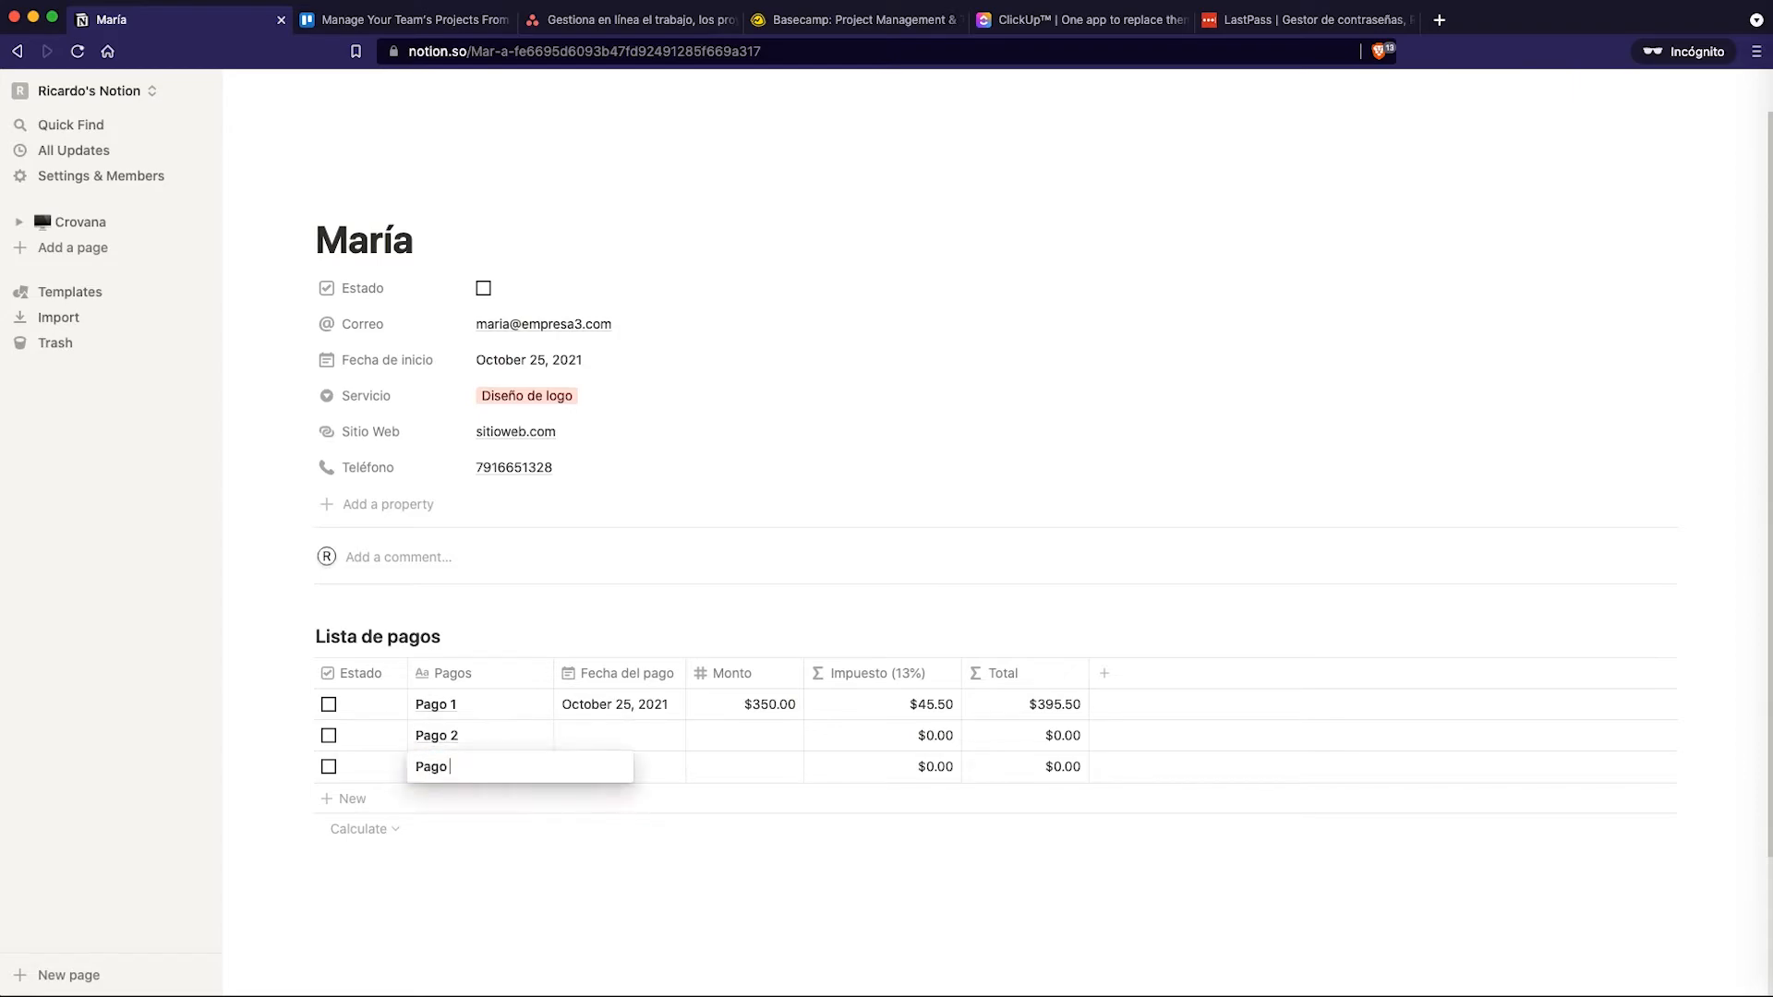
type(" 3")
key("Tab")
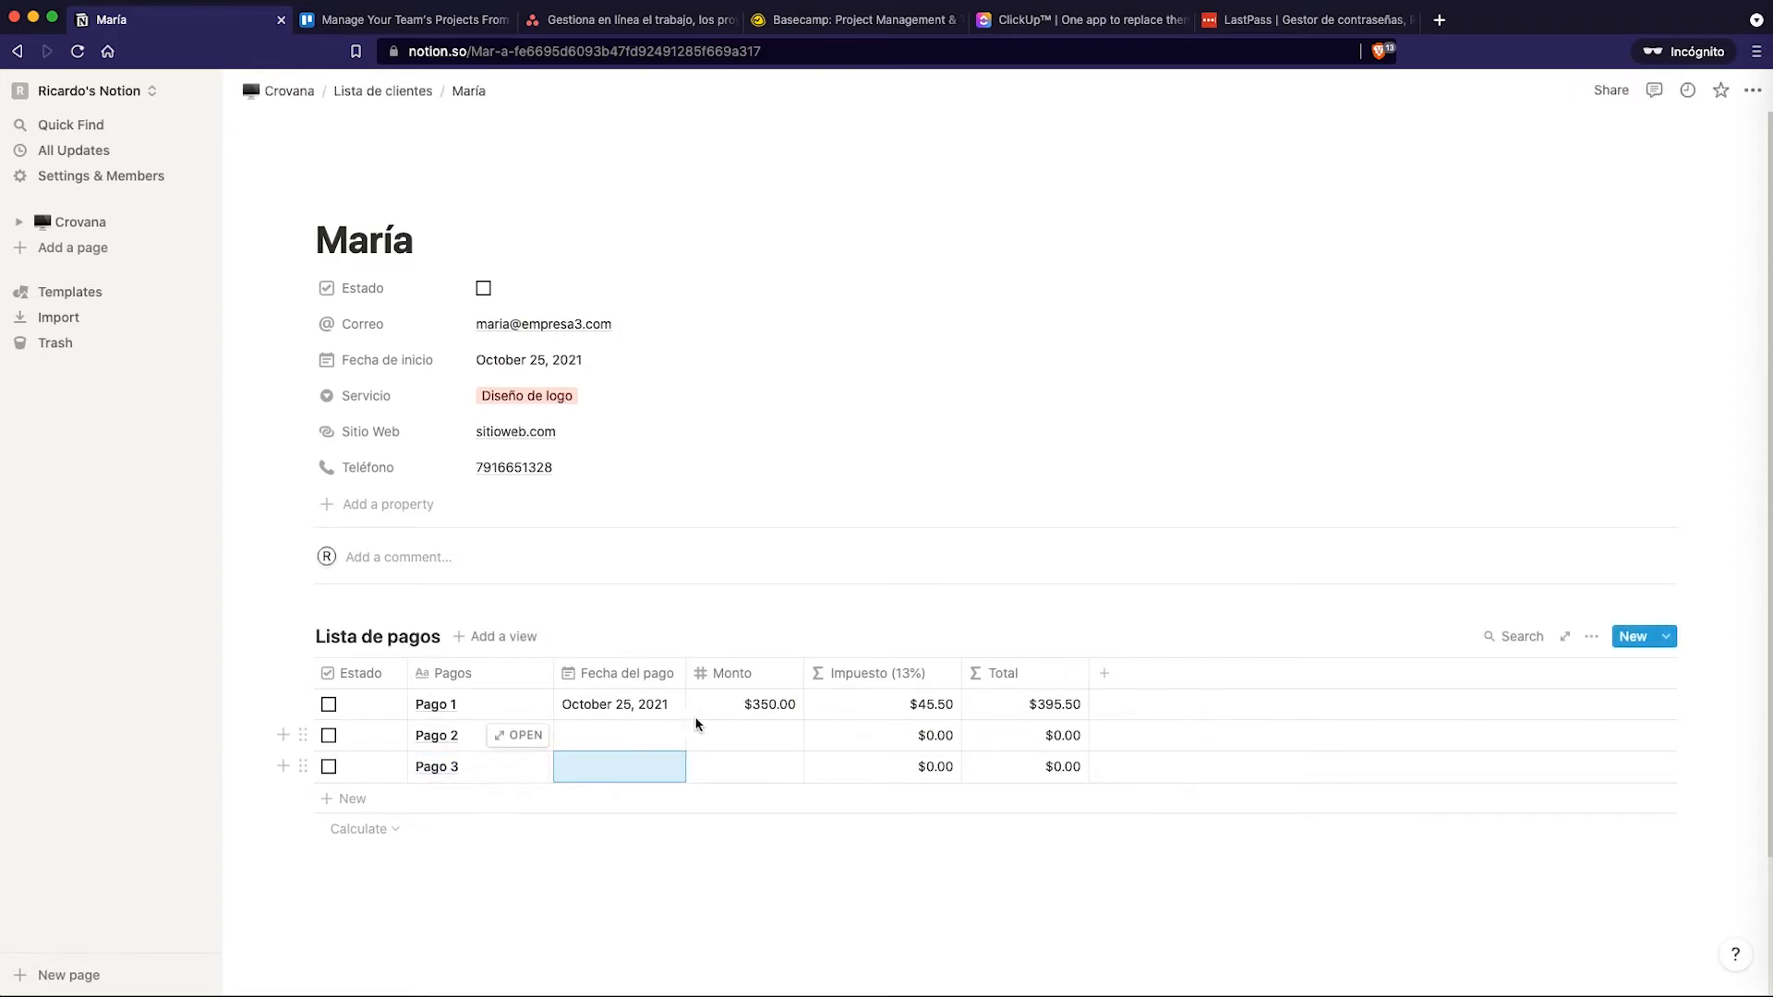
- Give Pago 2 a Monto of $350.00 and Pago 3 a Monto of $300.00
left_click(762, 705)
key("ctrl+c")
key("Down")
key("ctrl+v")
key("Down")
key("ctrl+v")
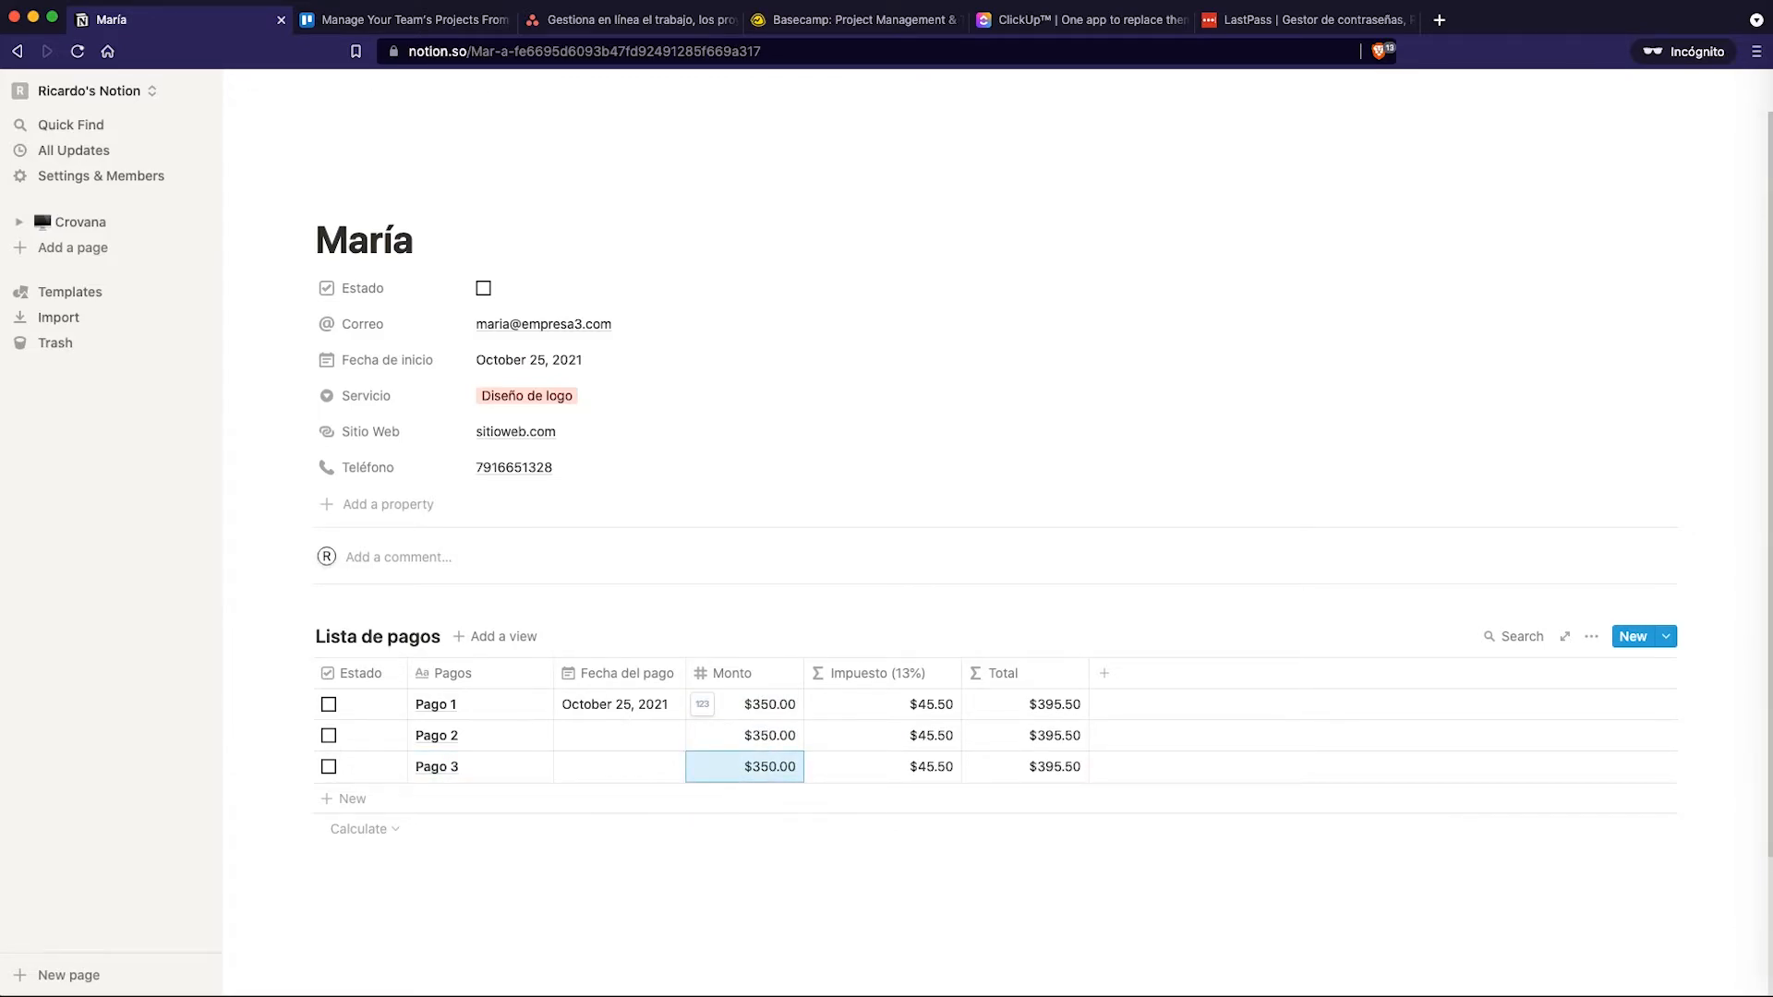
type("300")
key("Return")
- Date Pago 2 November 9 and Pago 3 November 23, 2021, and check Pago 1's Estado
key("Up")
key("Left")
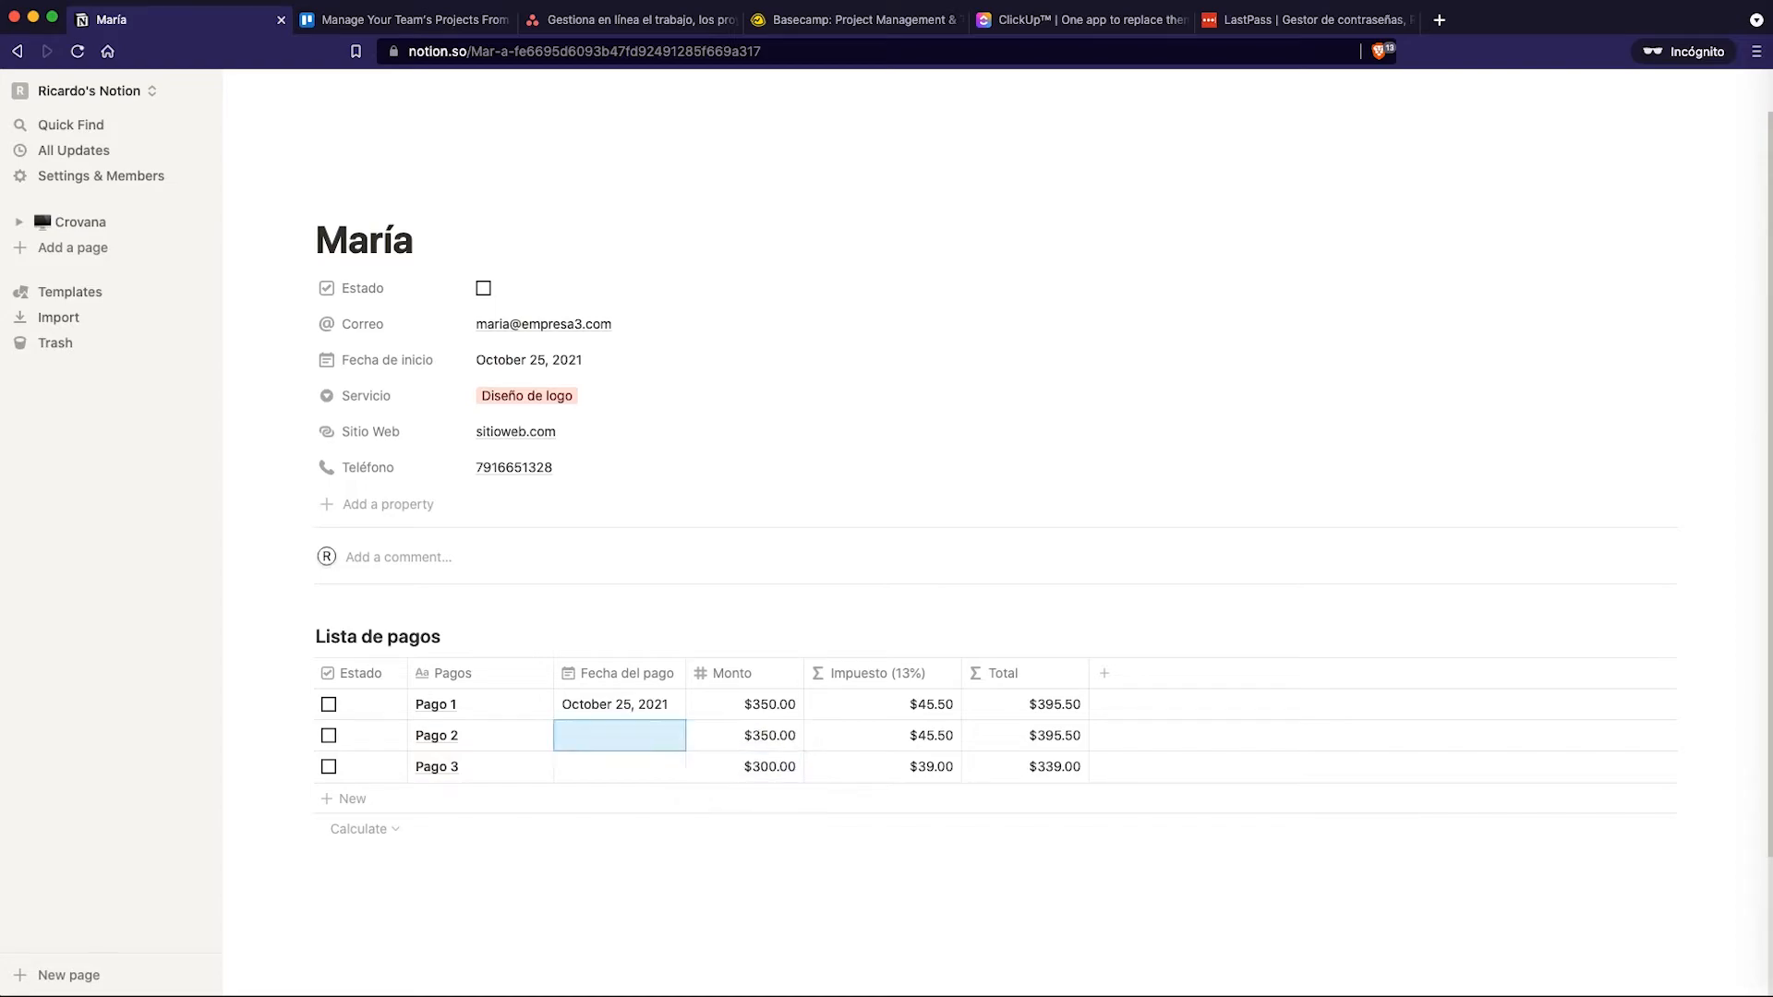
key("Up")
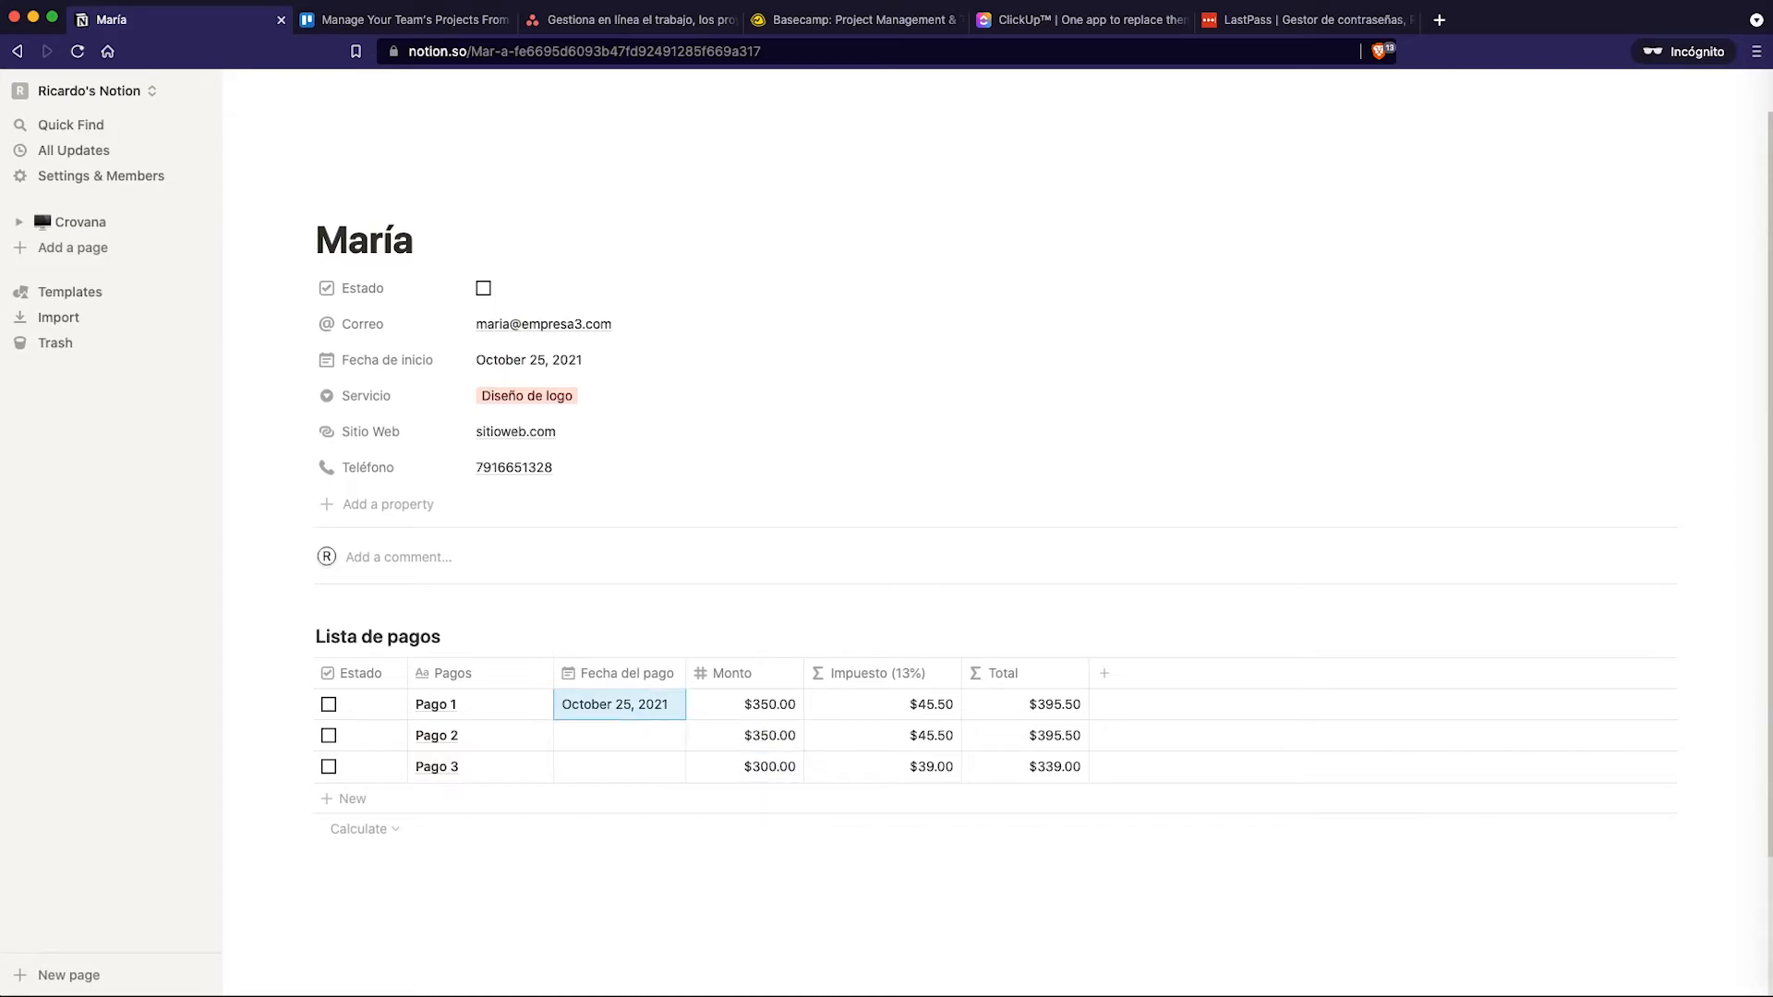
key("Down")
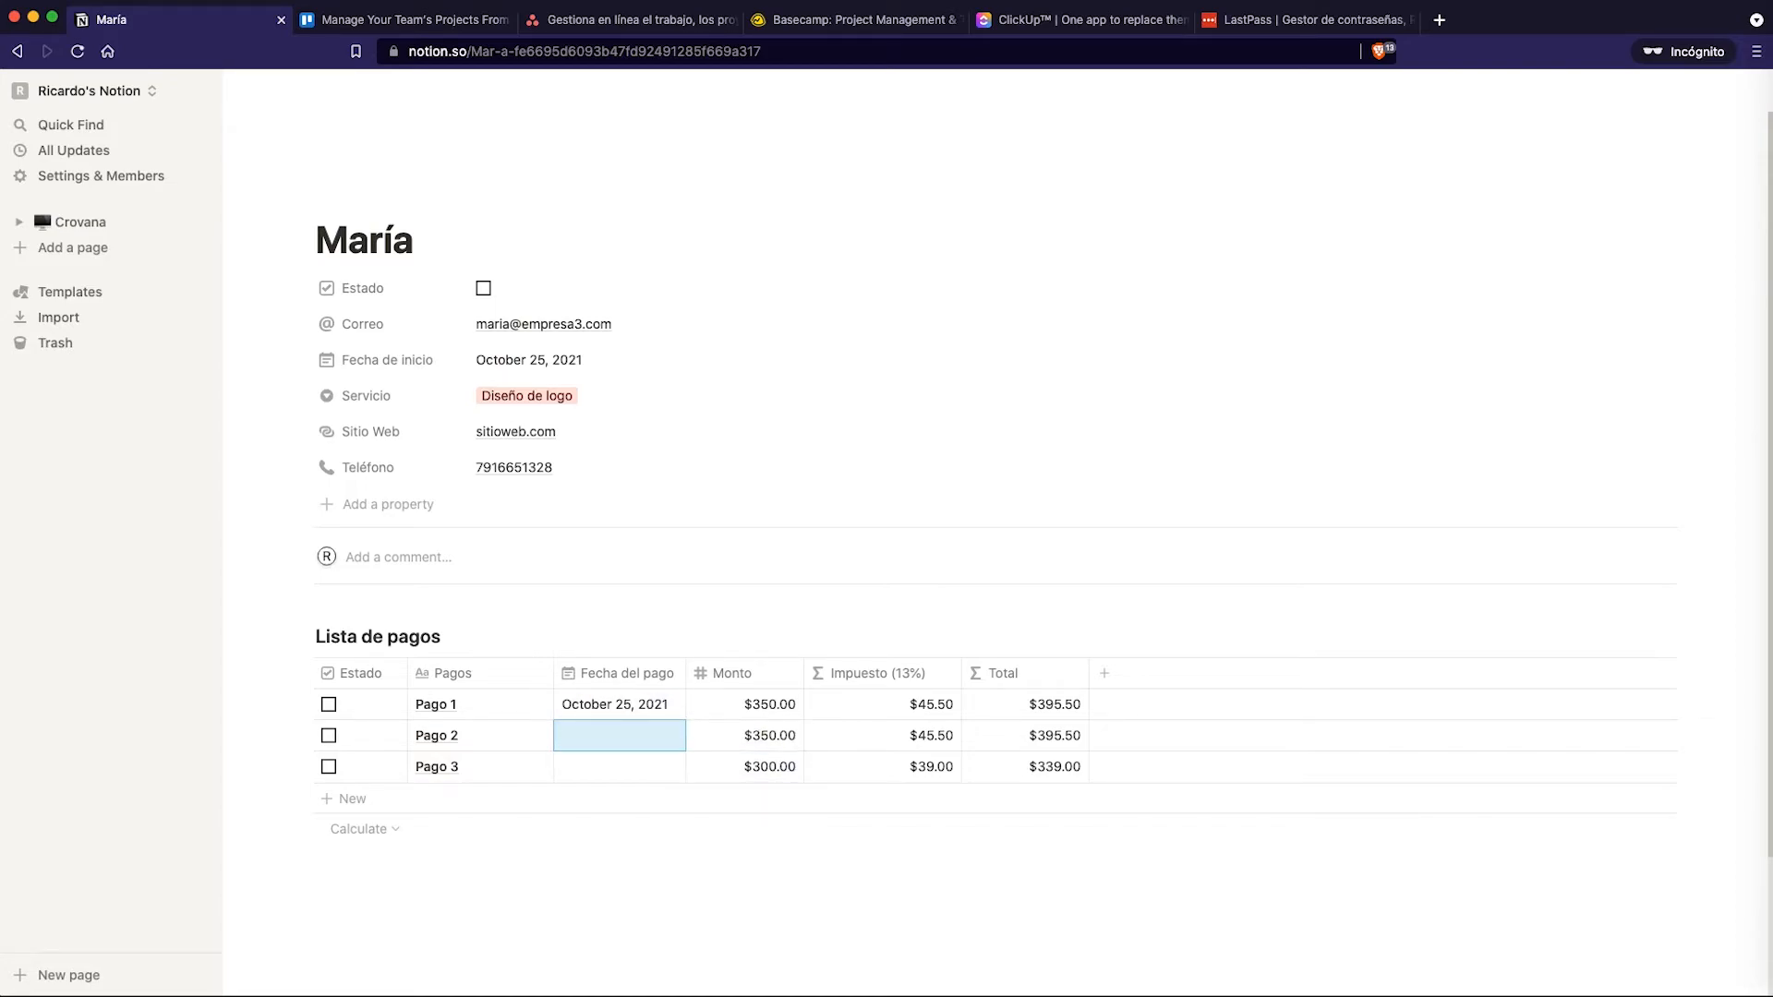
left_click(617, 734)
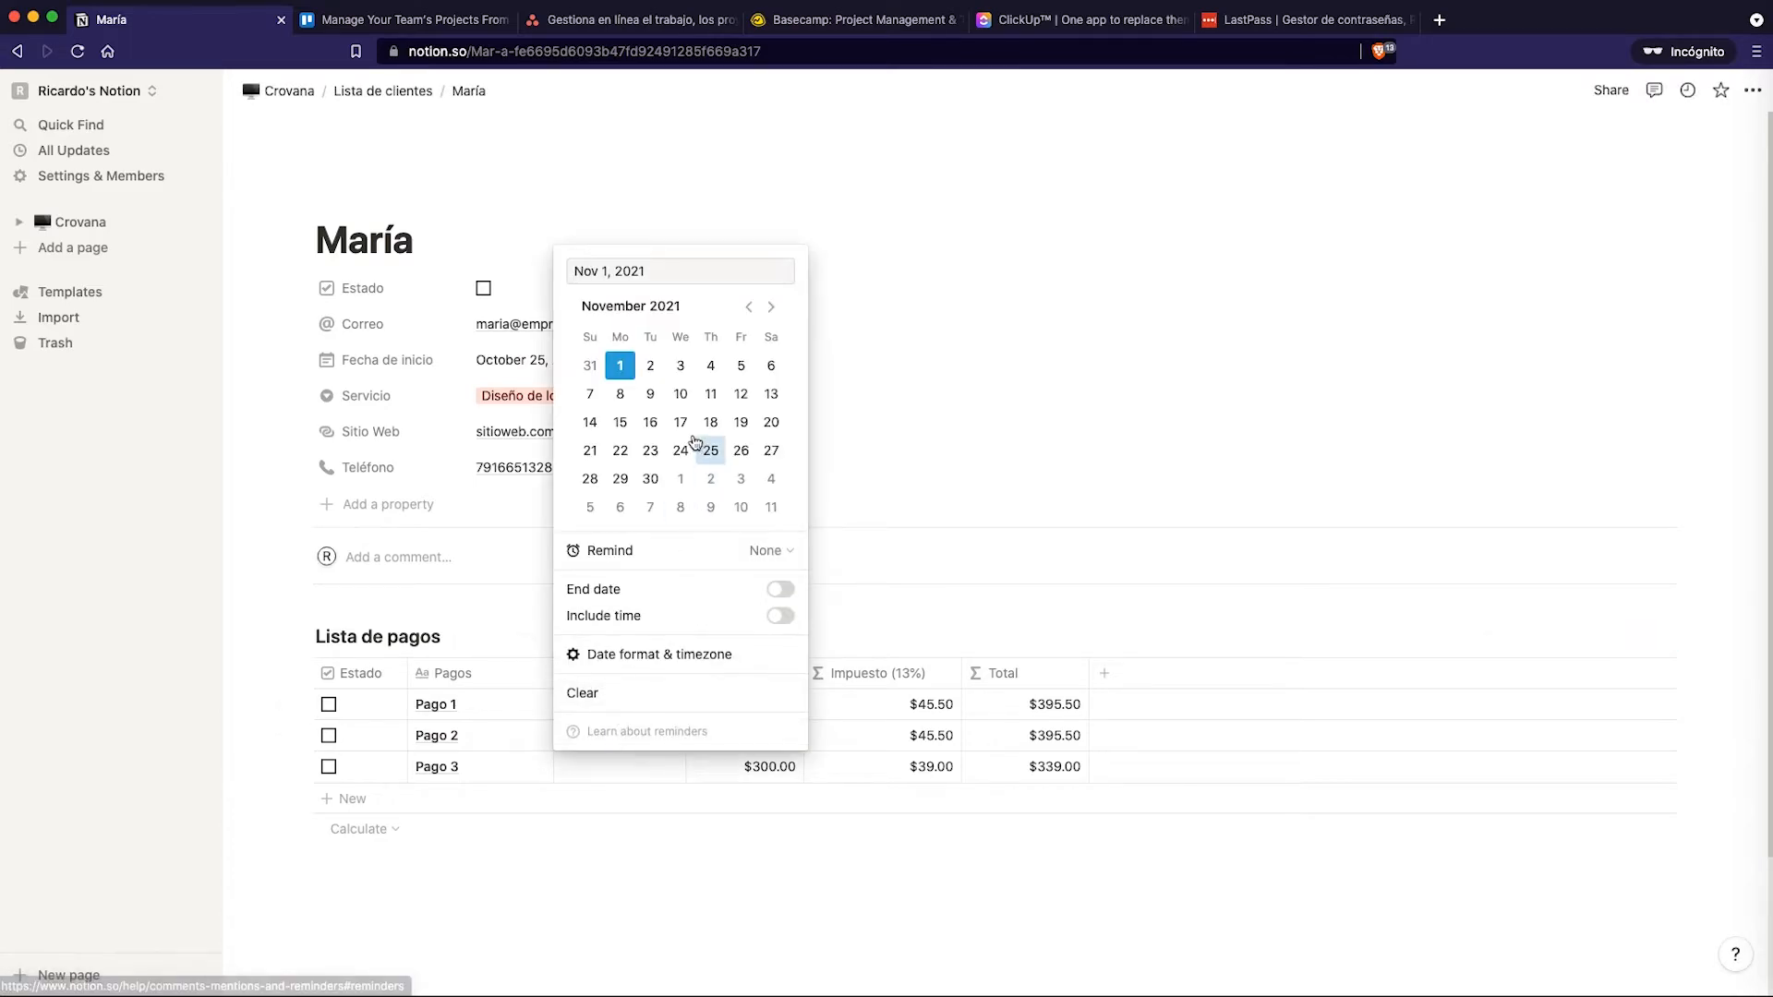
left_click(650, 393)
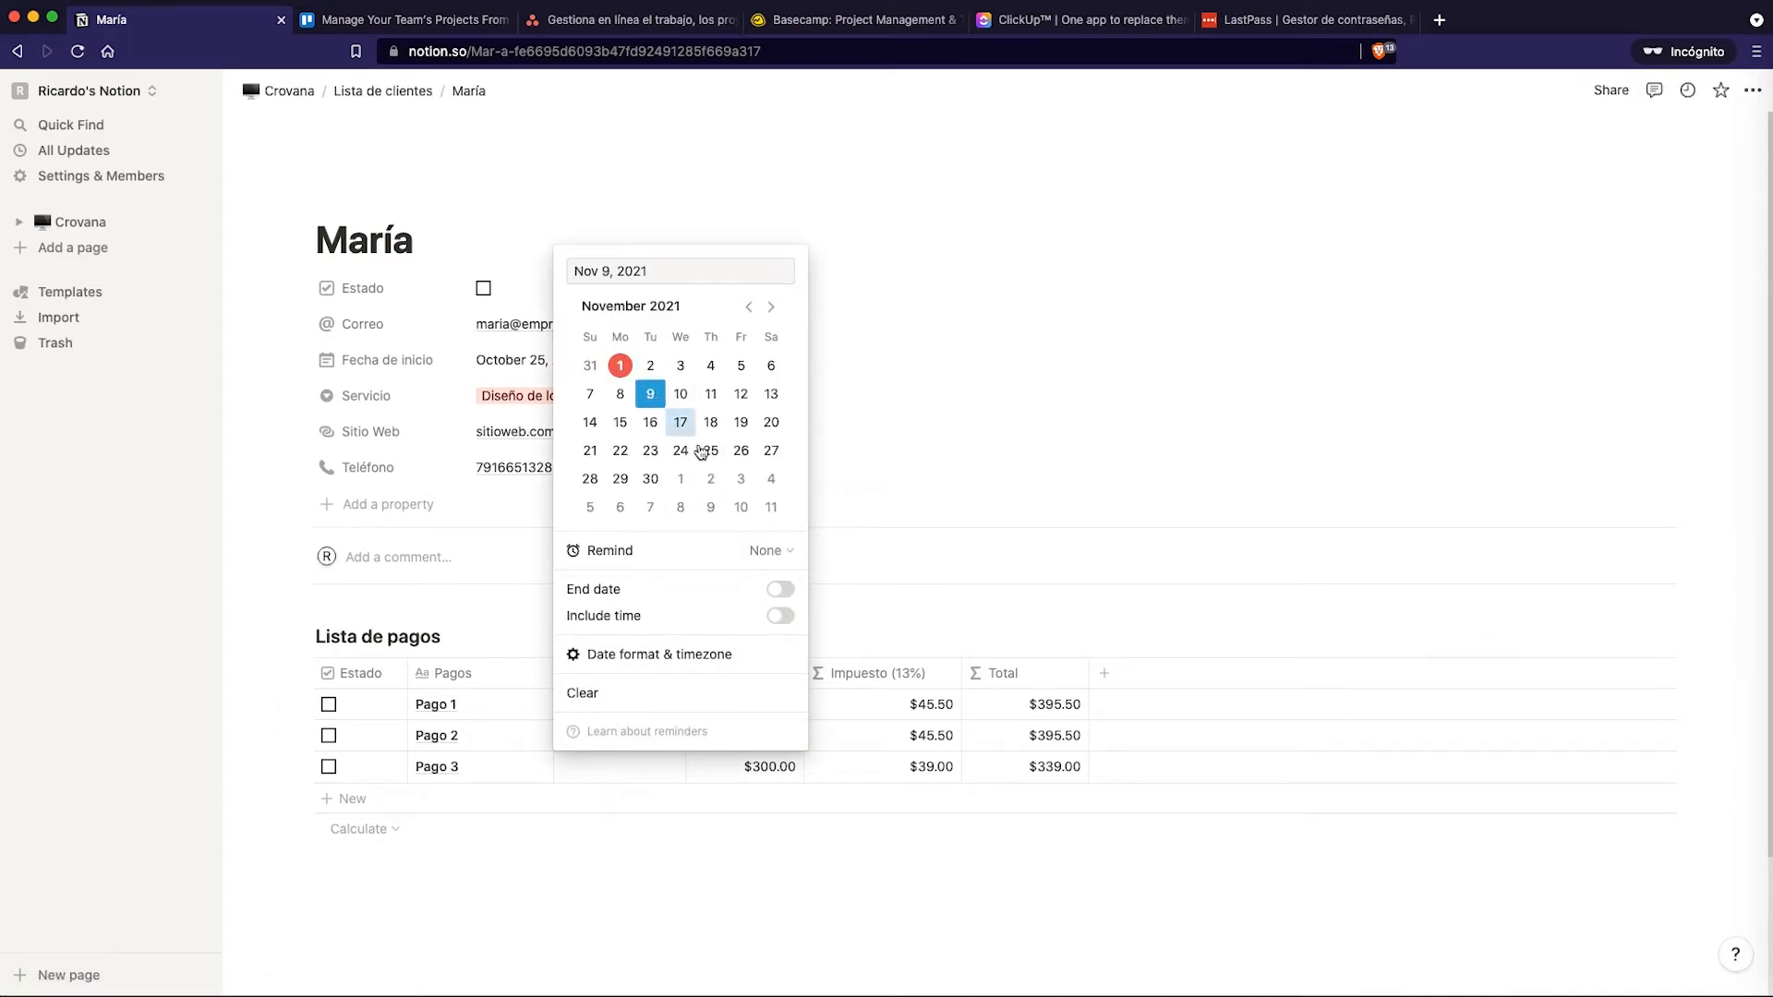
left_click(656, 828)
left_click(624, 766)
left_click(655, 490)
left_click(615, 843)
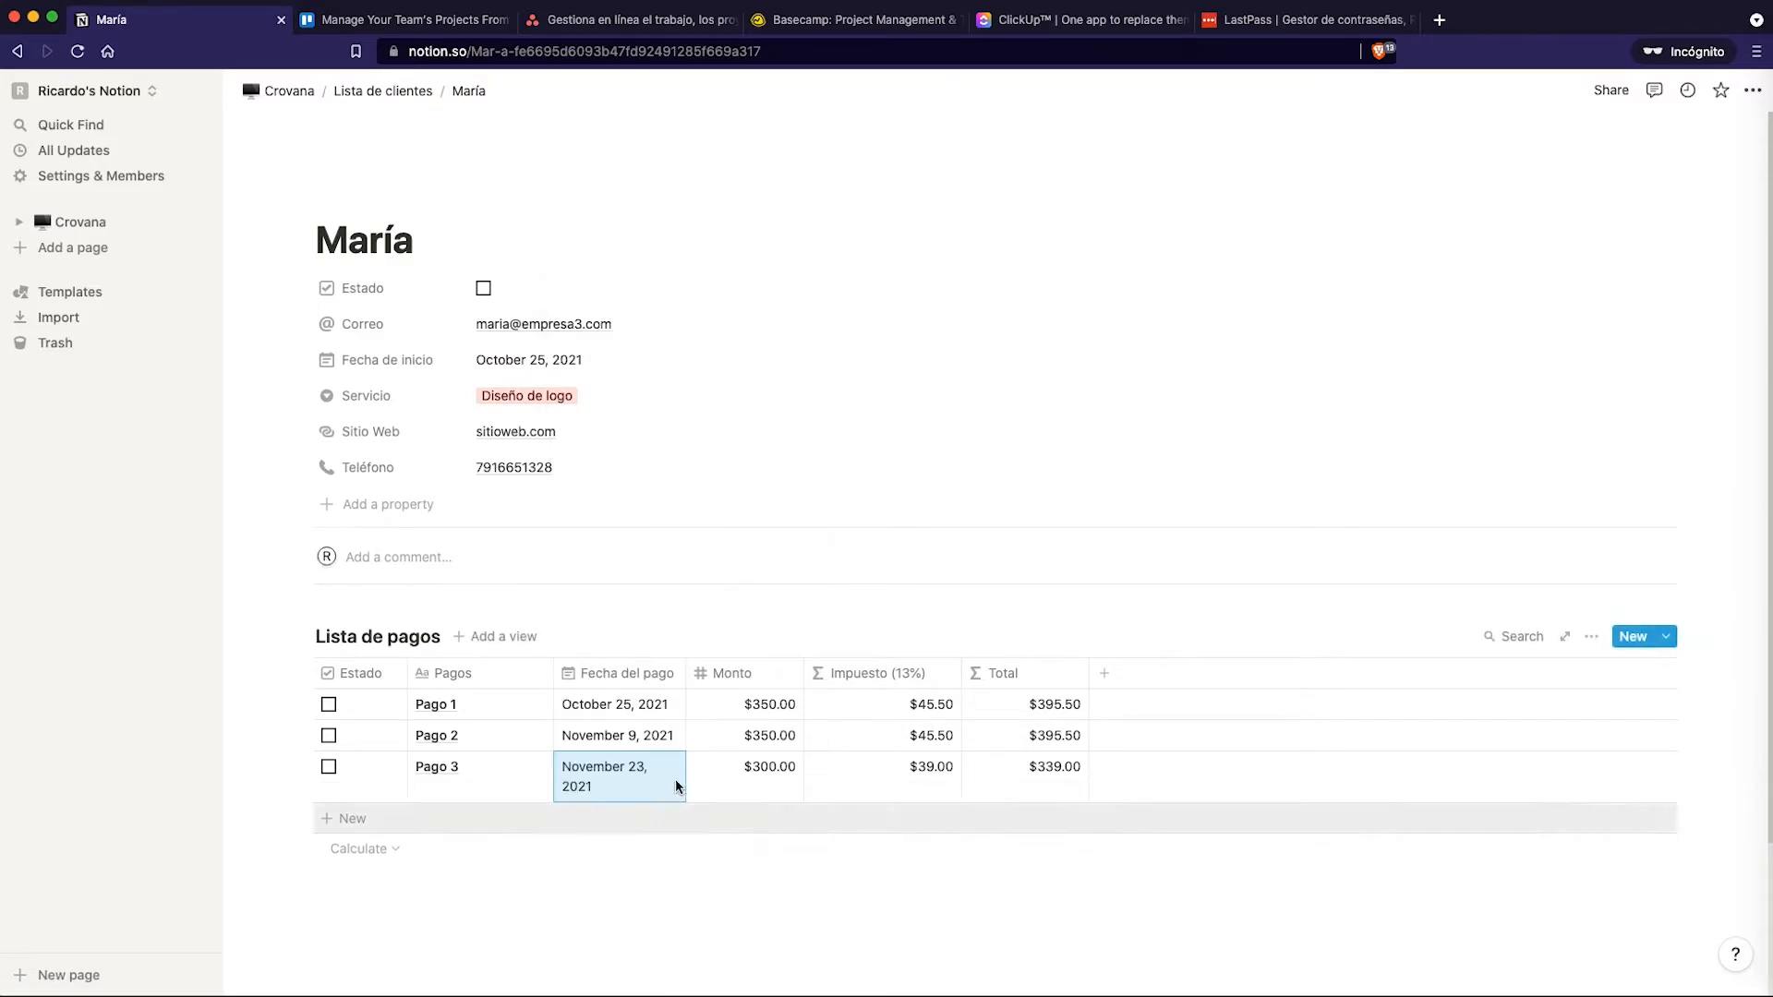
left_click_drag(686, 672, 743, 663)
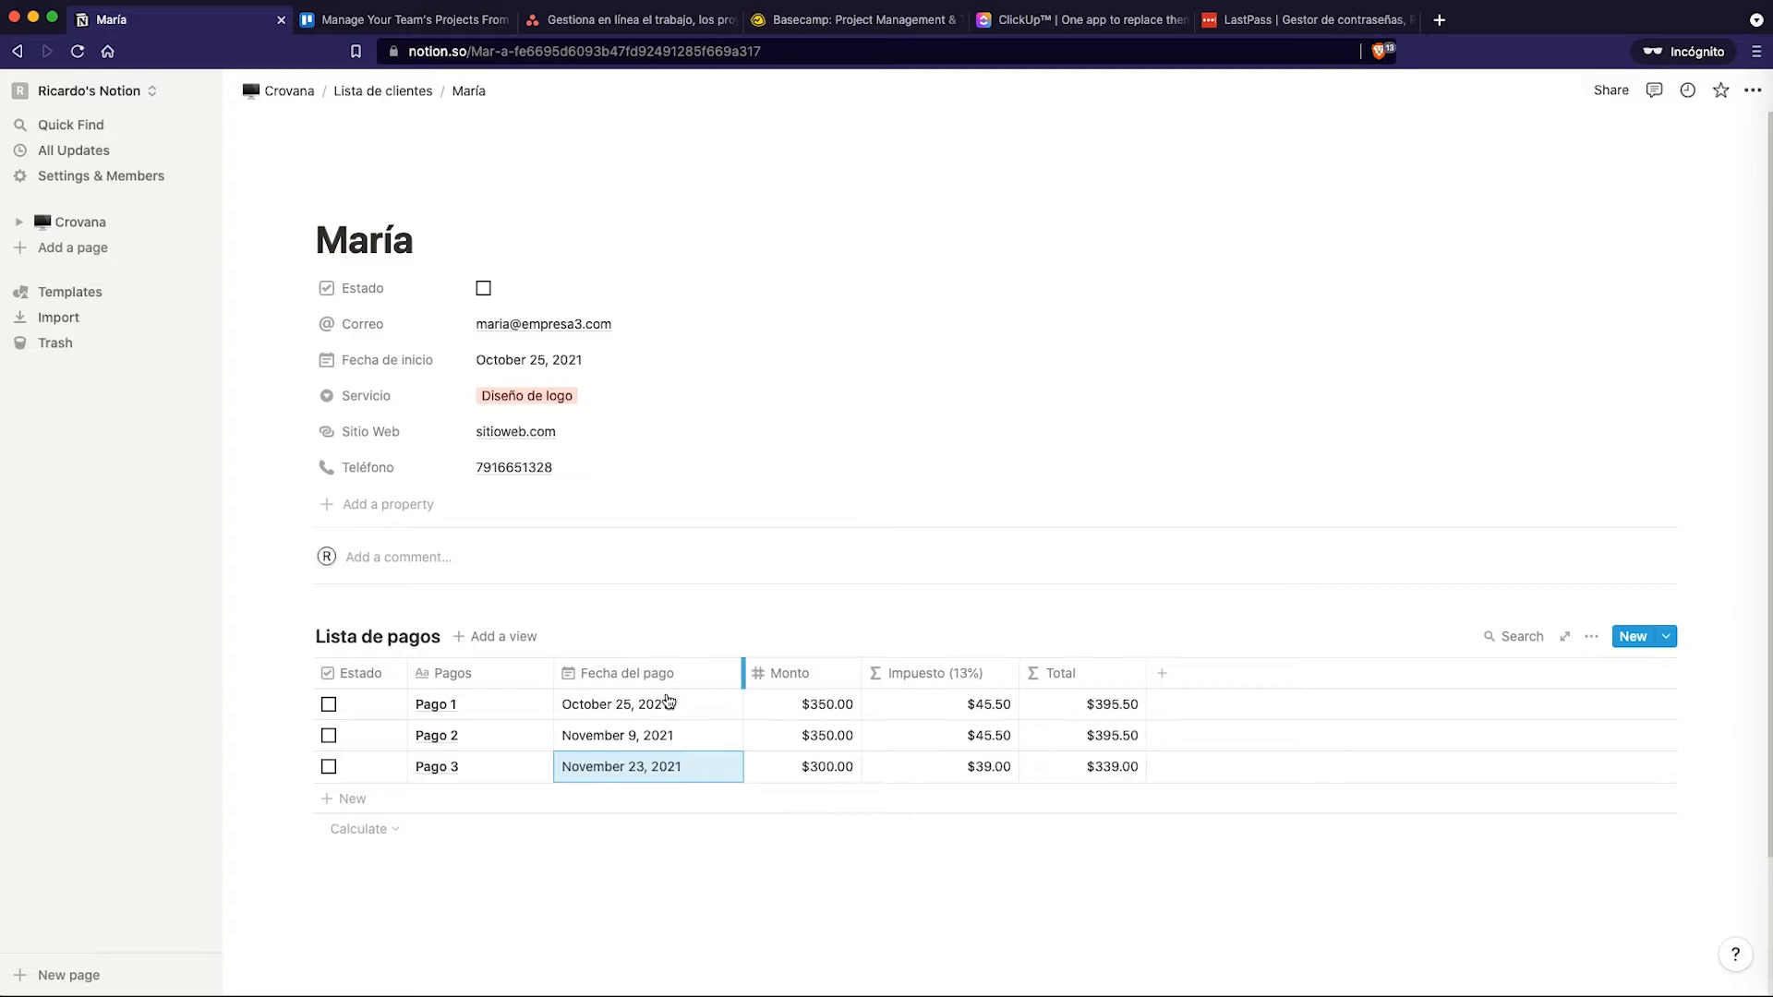
left_click(328, 704)
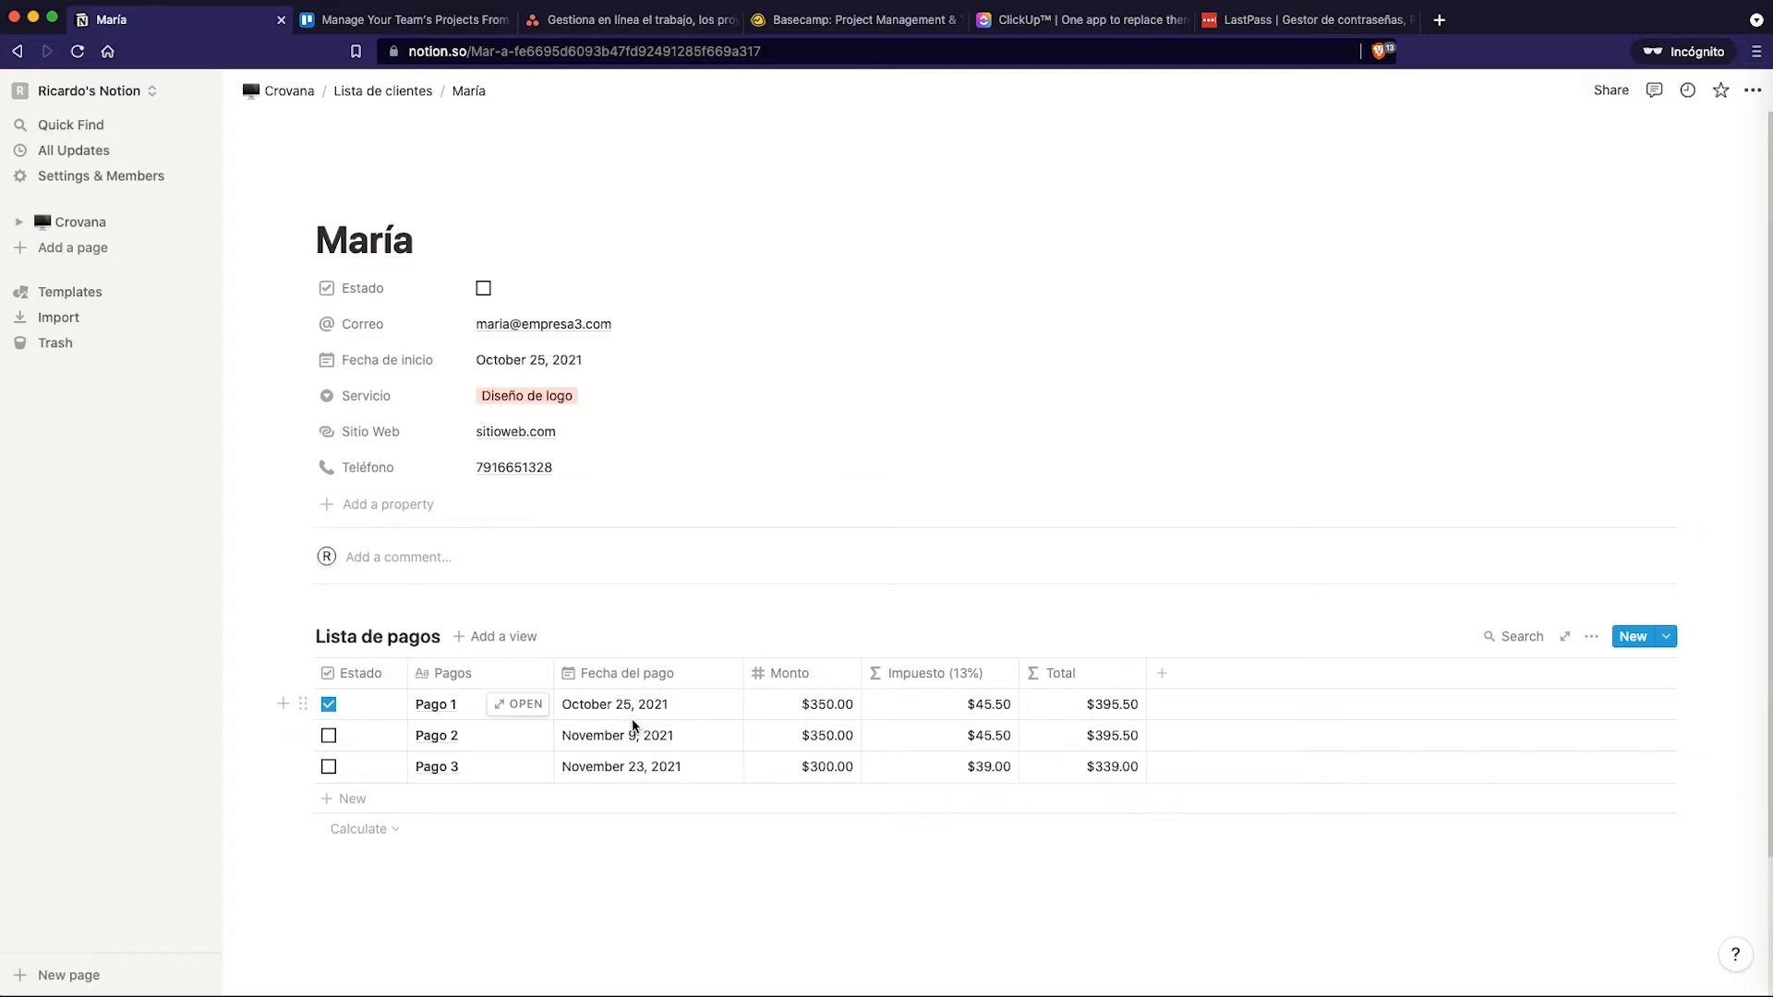
- Add footer sums under Monto ($1,000.00), Impuesto ($130.00), Total ($1,130.00) and a Pagos count of 3
left_click_drag(553, 681, 526, 682)
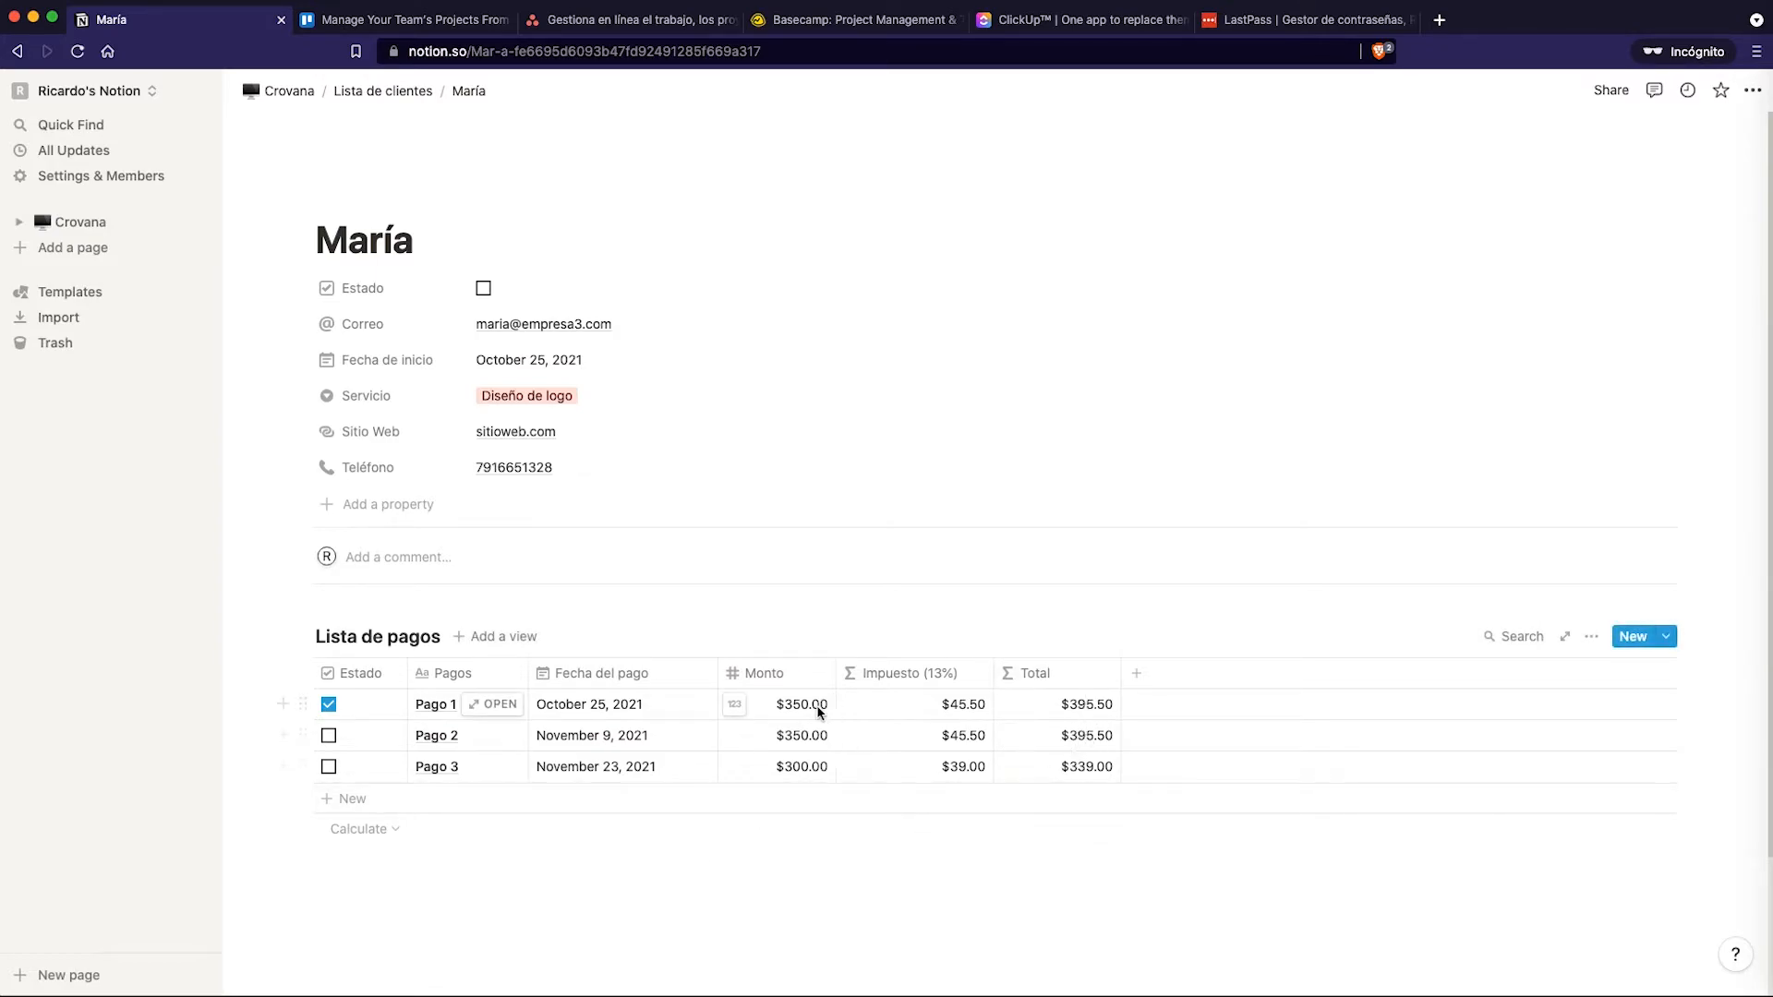
left_click(812, 828)
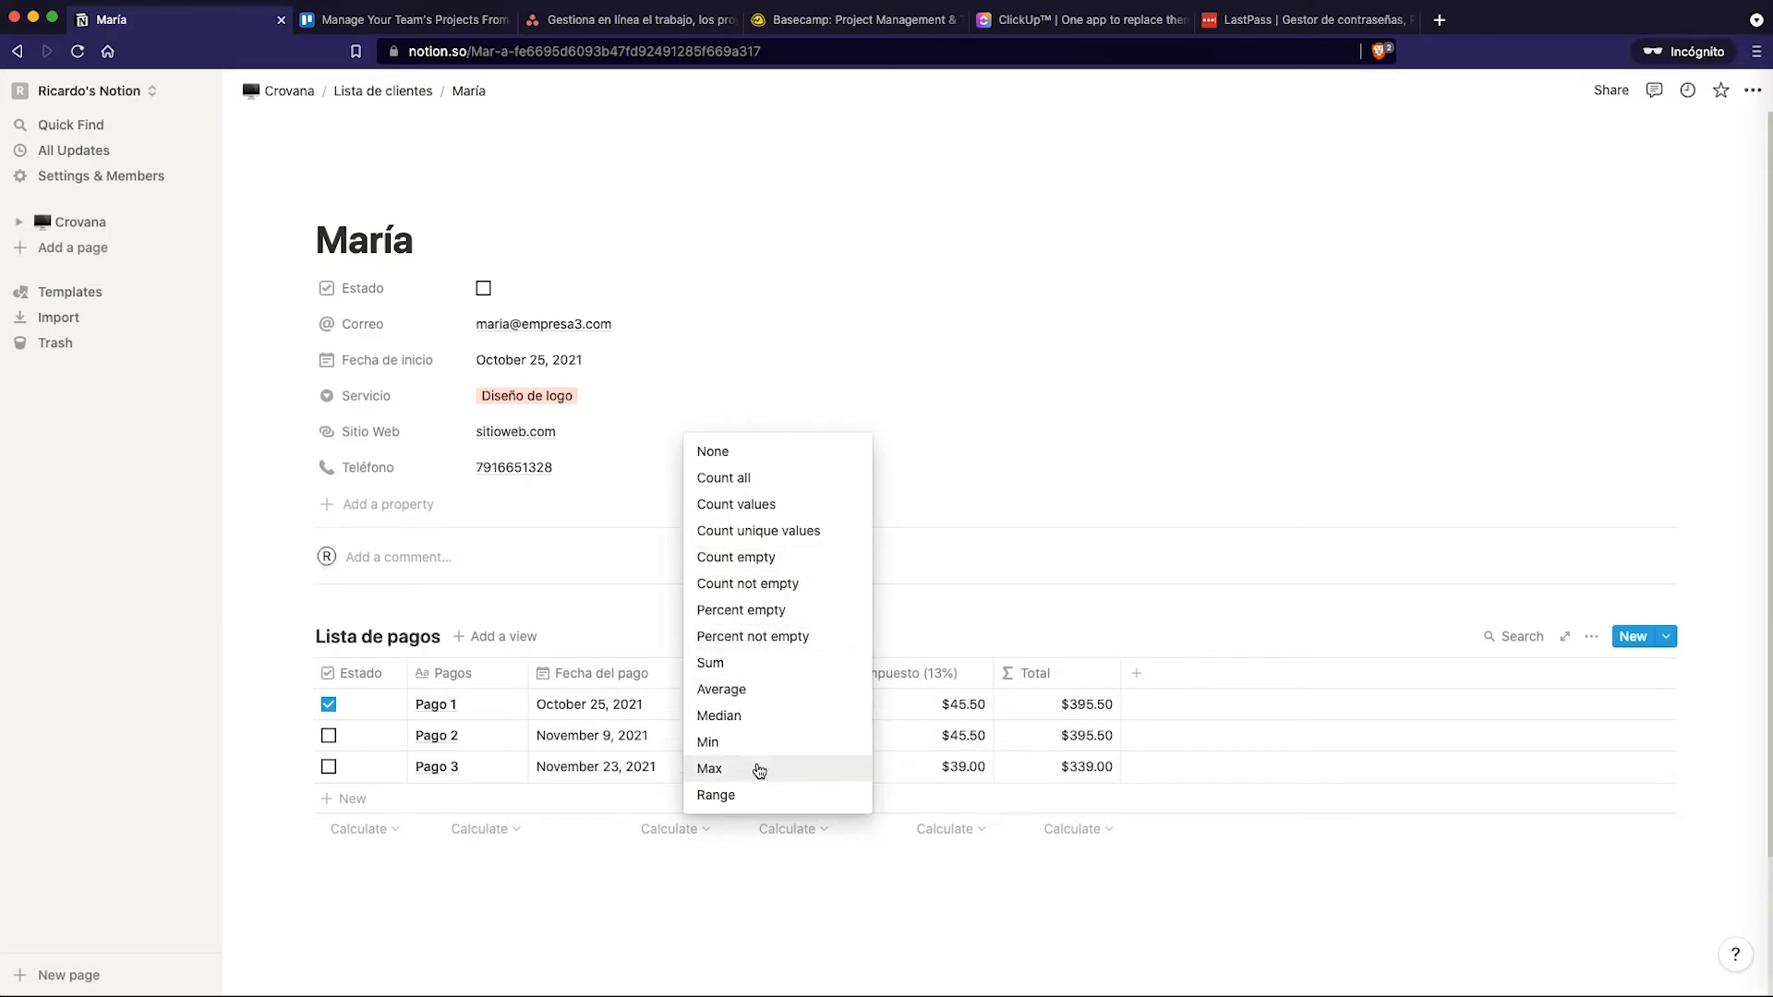
left_click(744, 663)
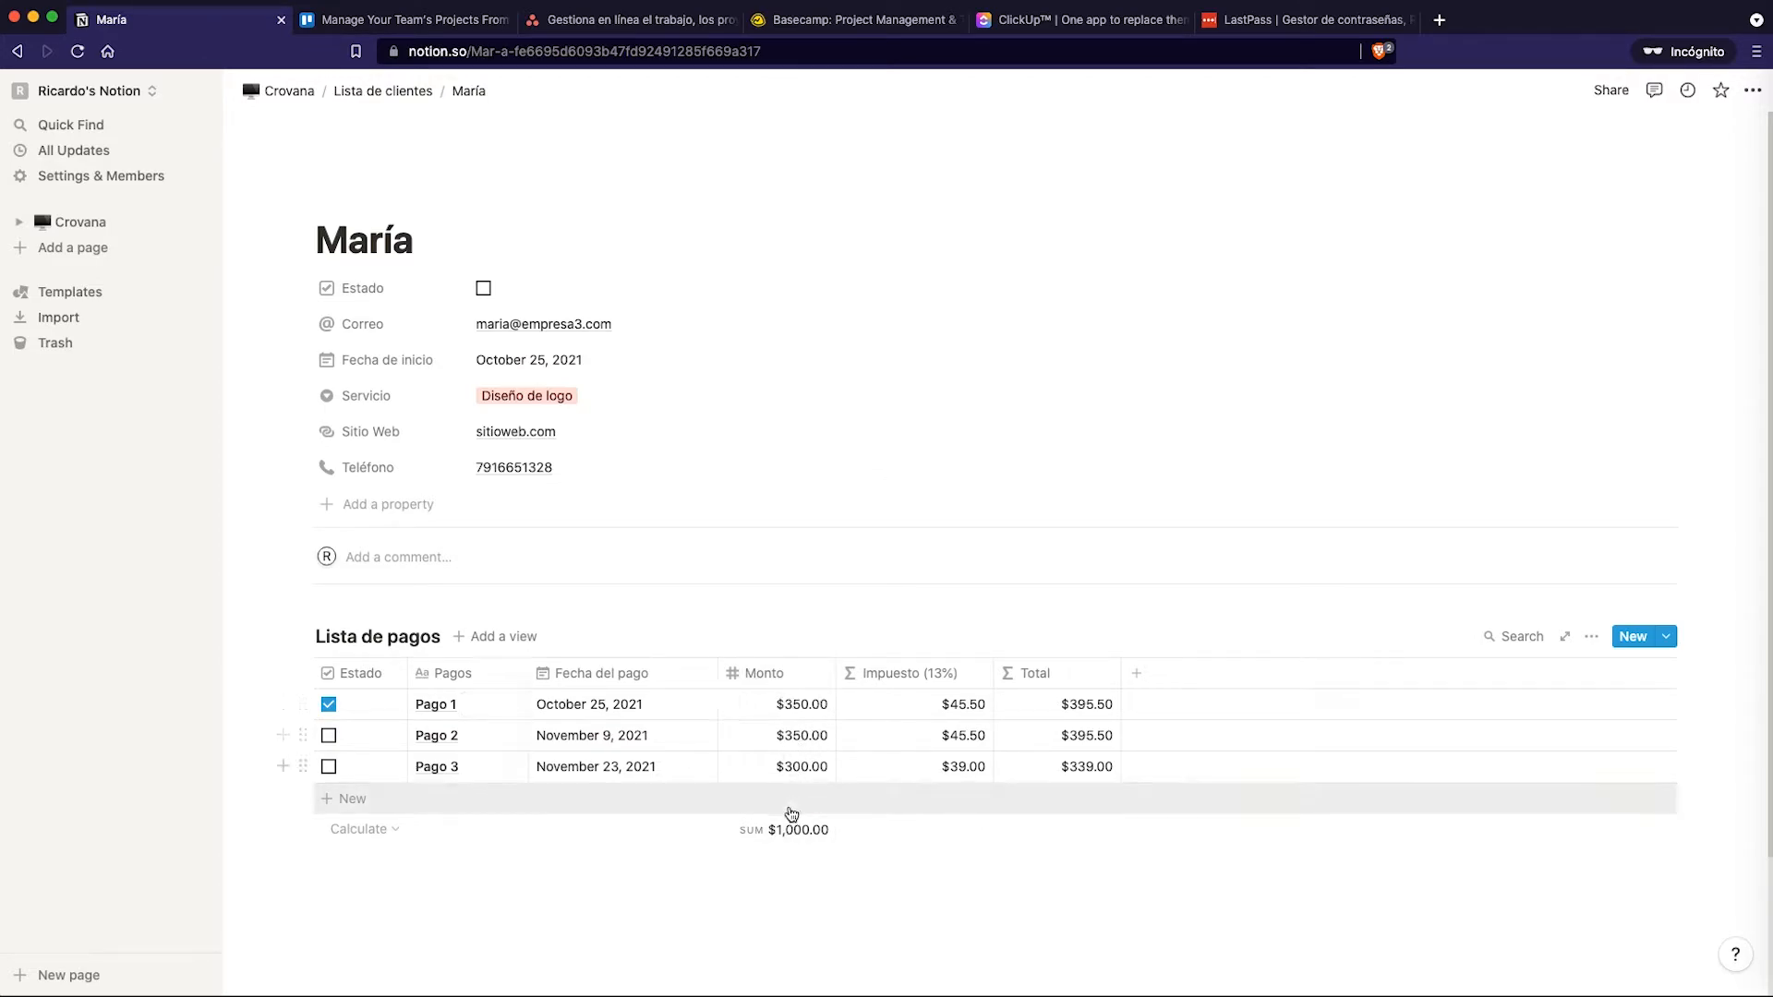
left_click(938, 831)
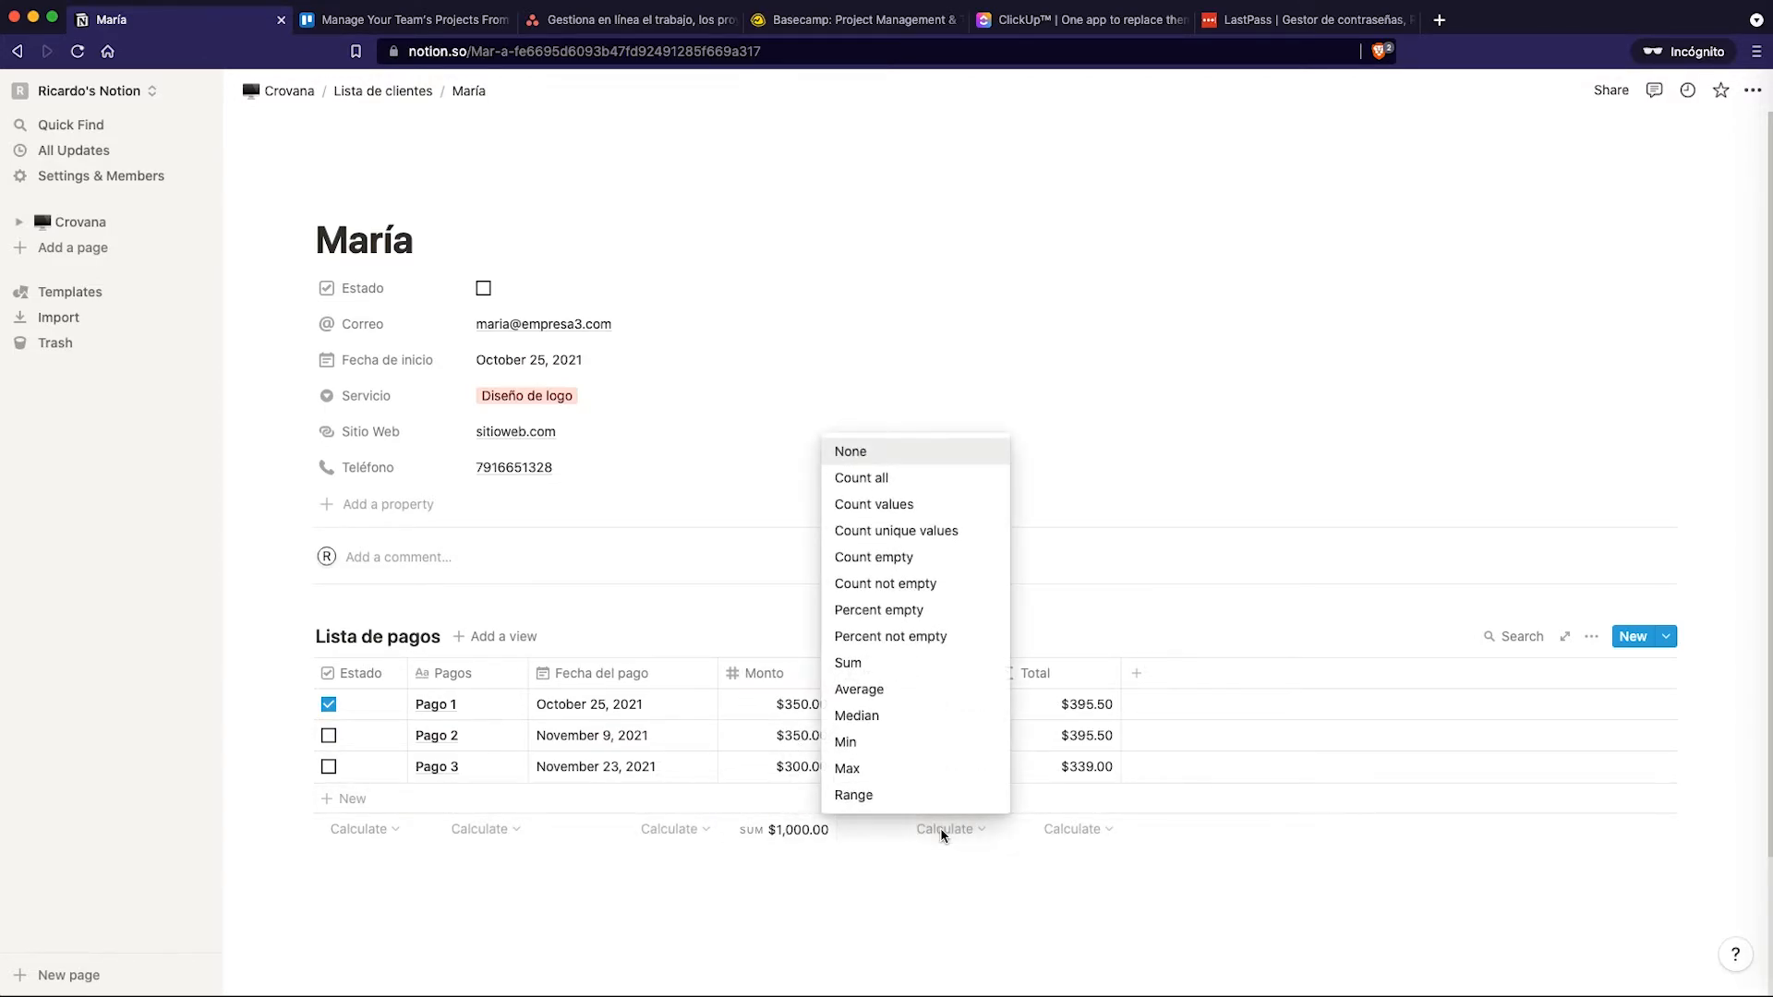
left_click(882, 666)
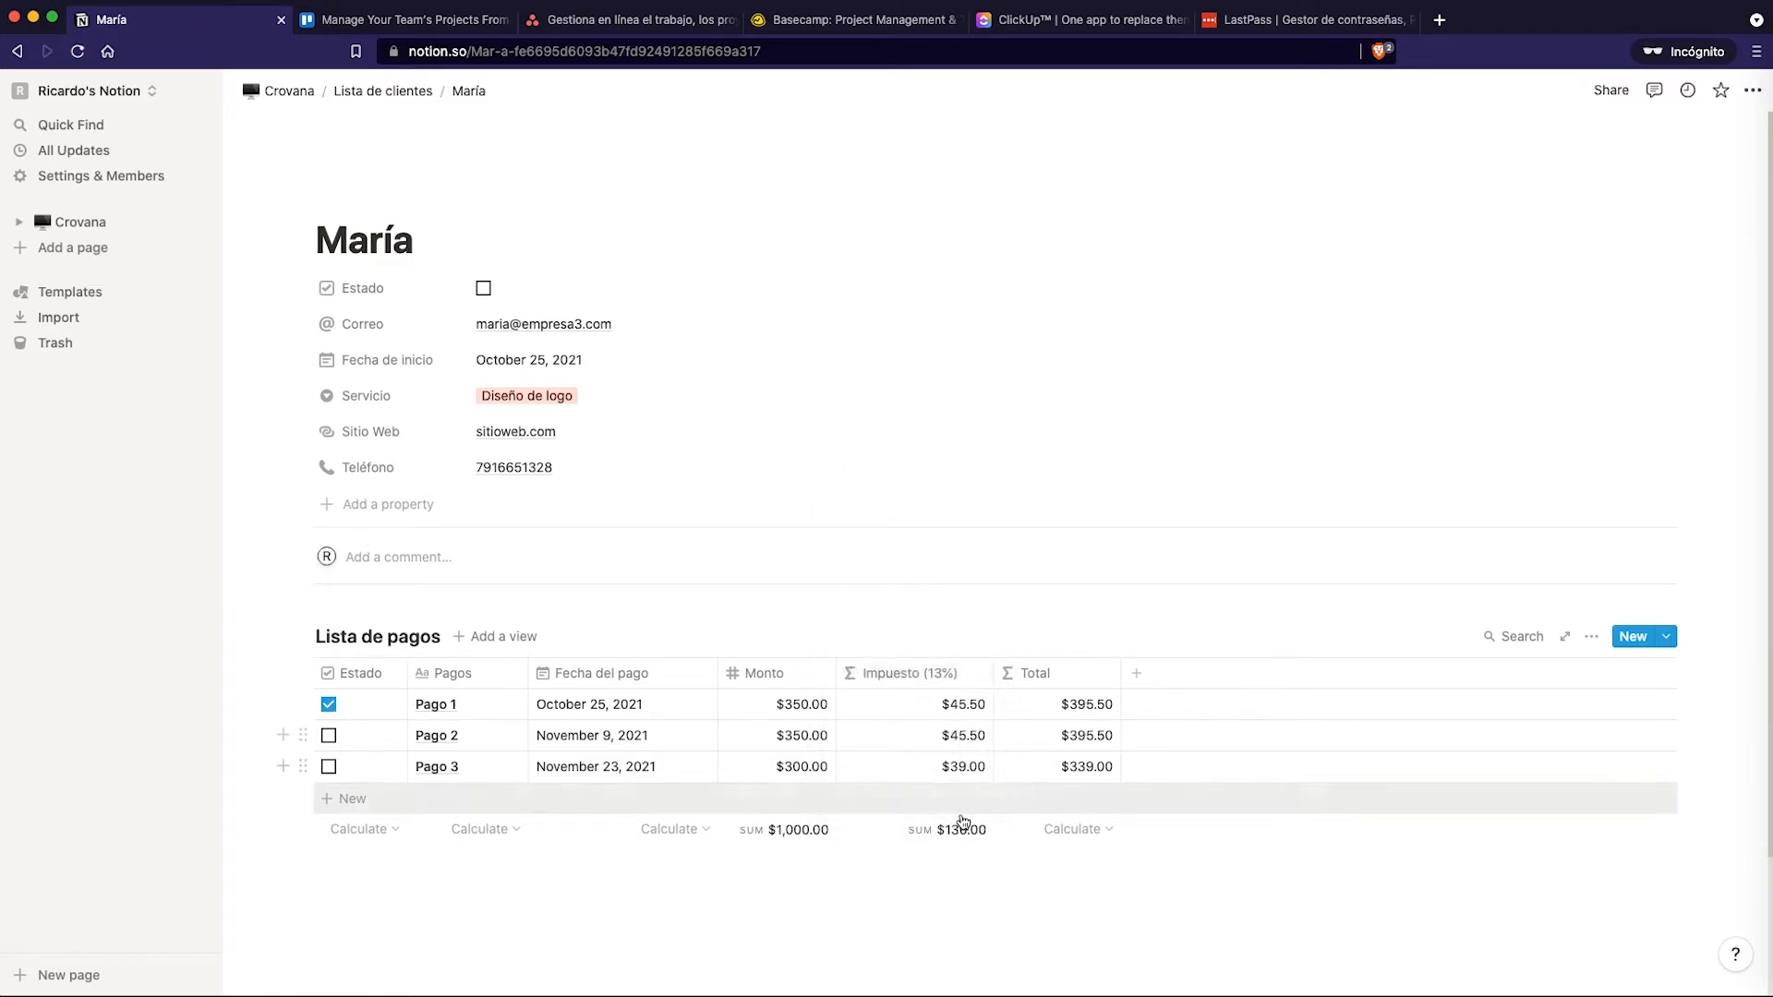
left_click(1090, 831)
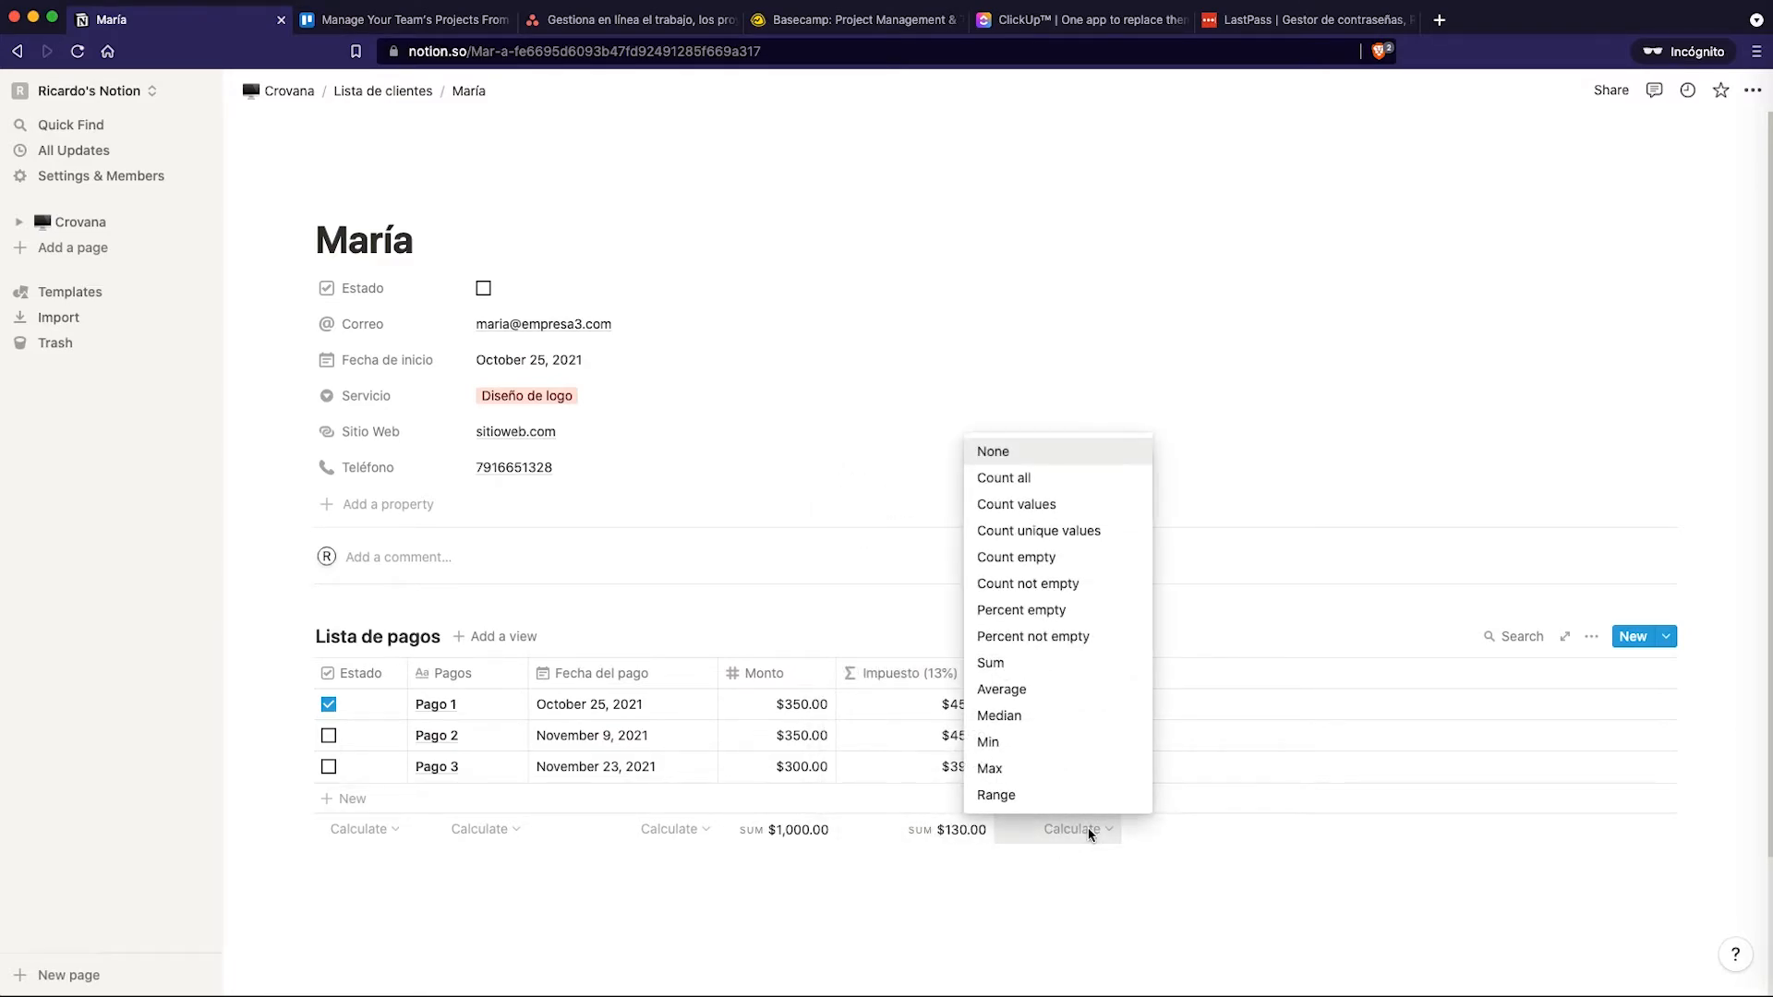
left_click(1034, 663)
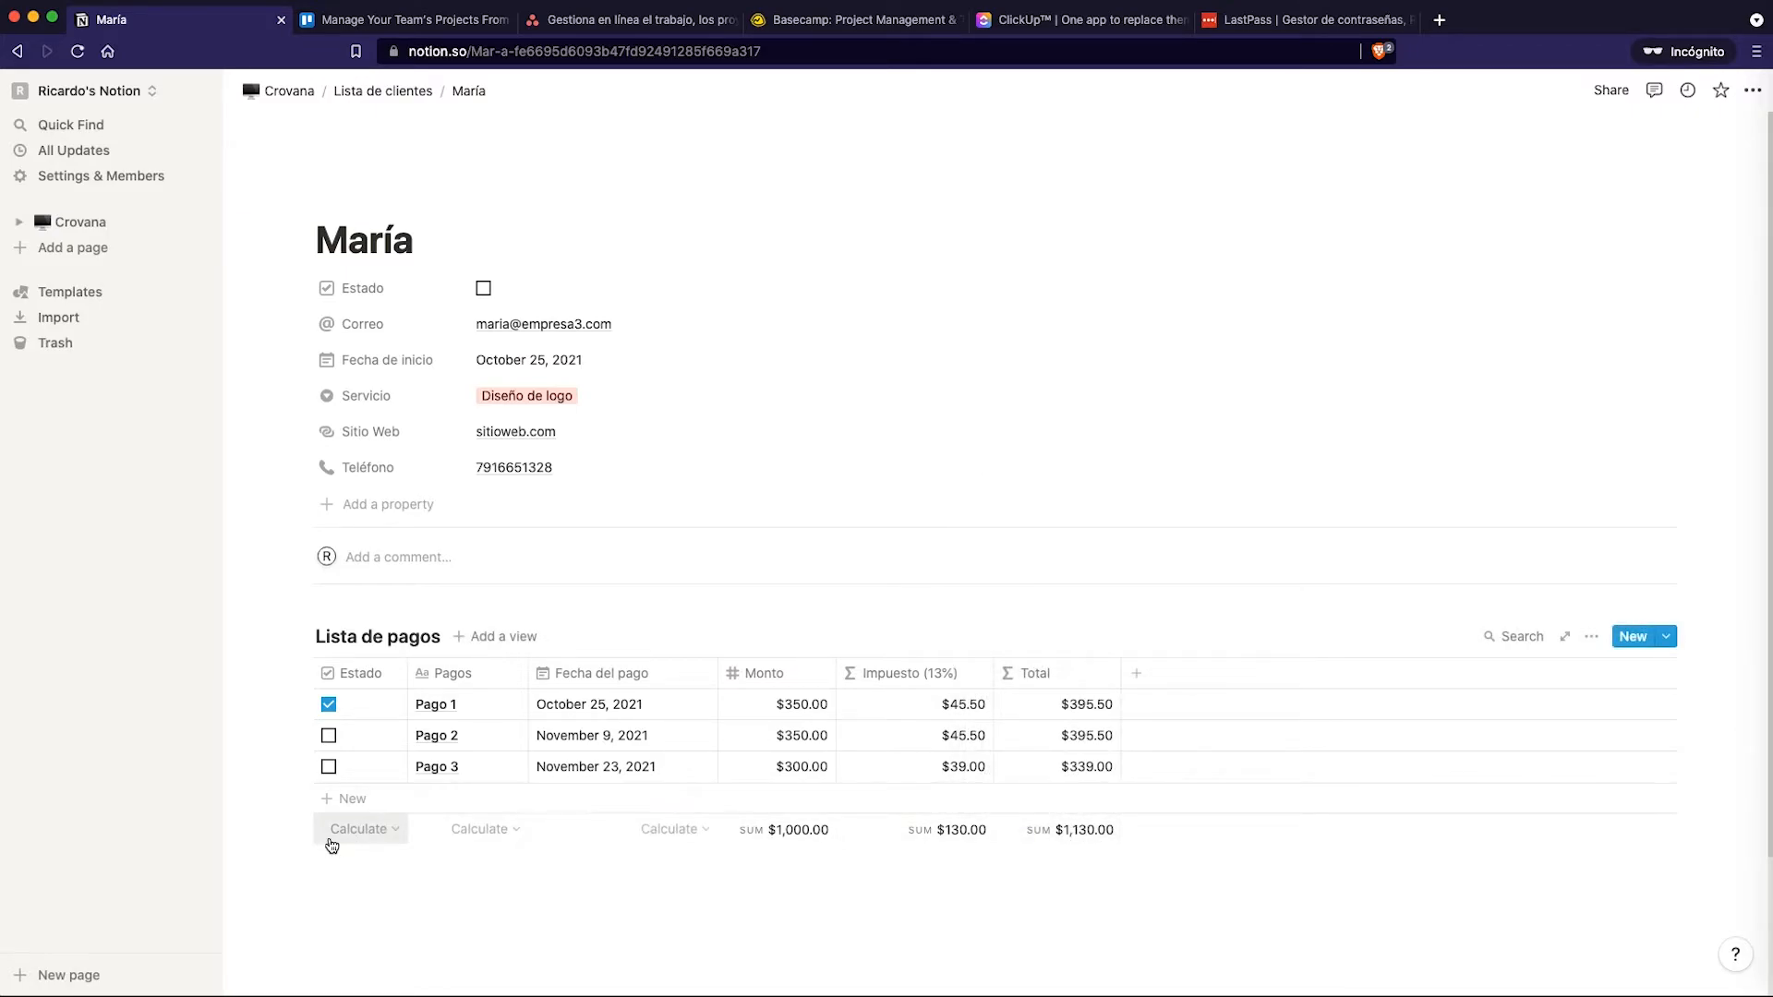
left_click(485, 830)
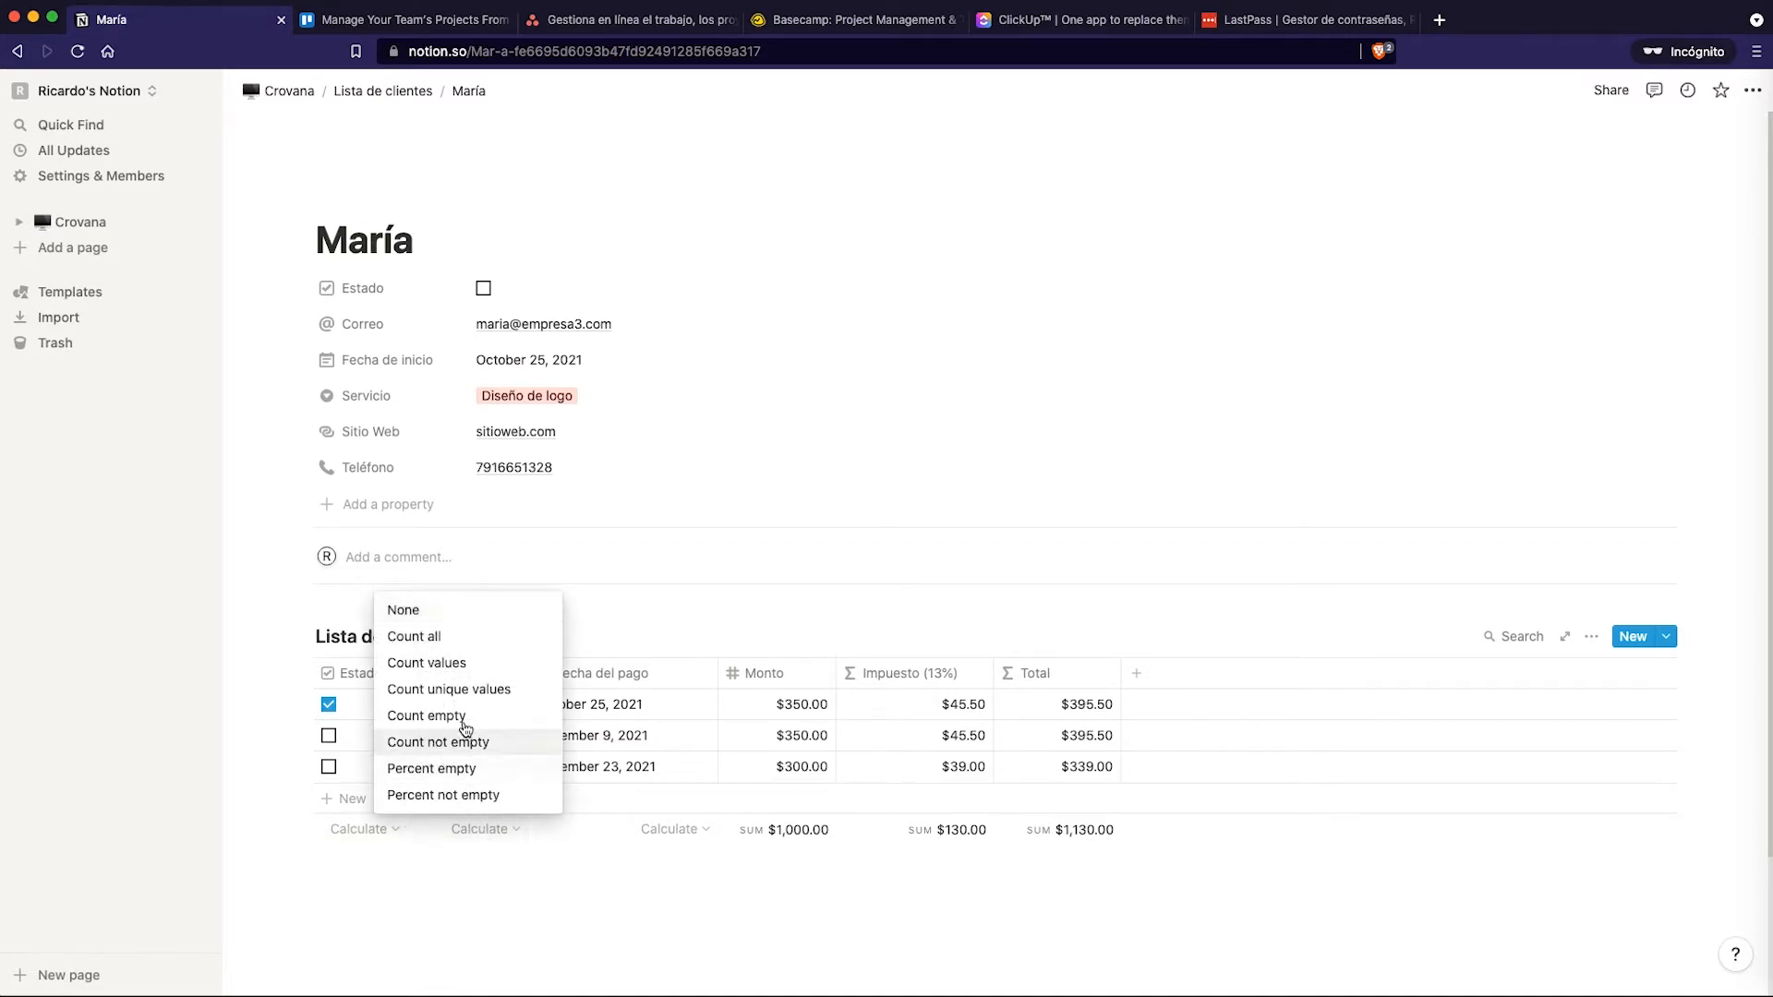
left_click(450, 637)
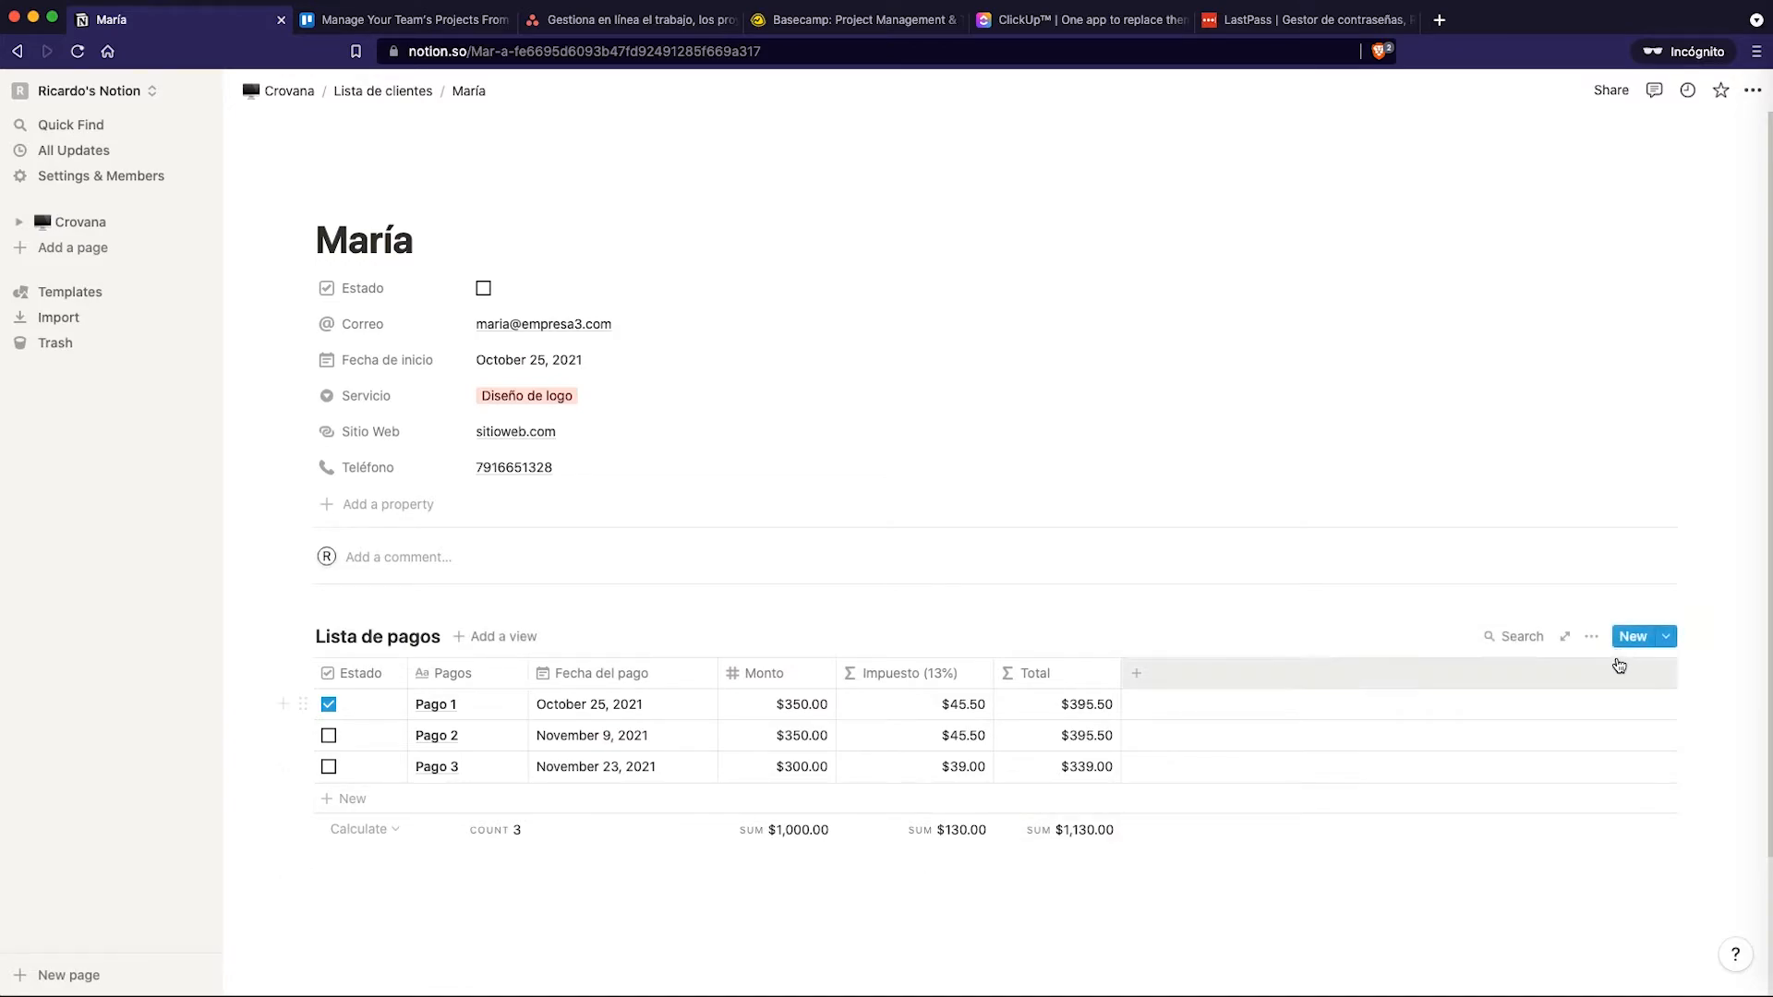
left_click(1594, 639)
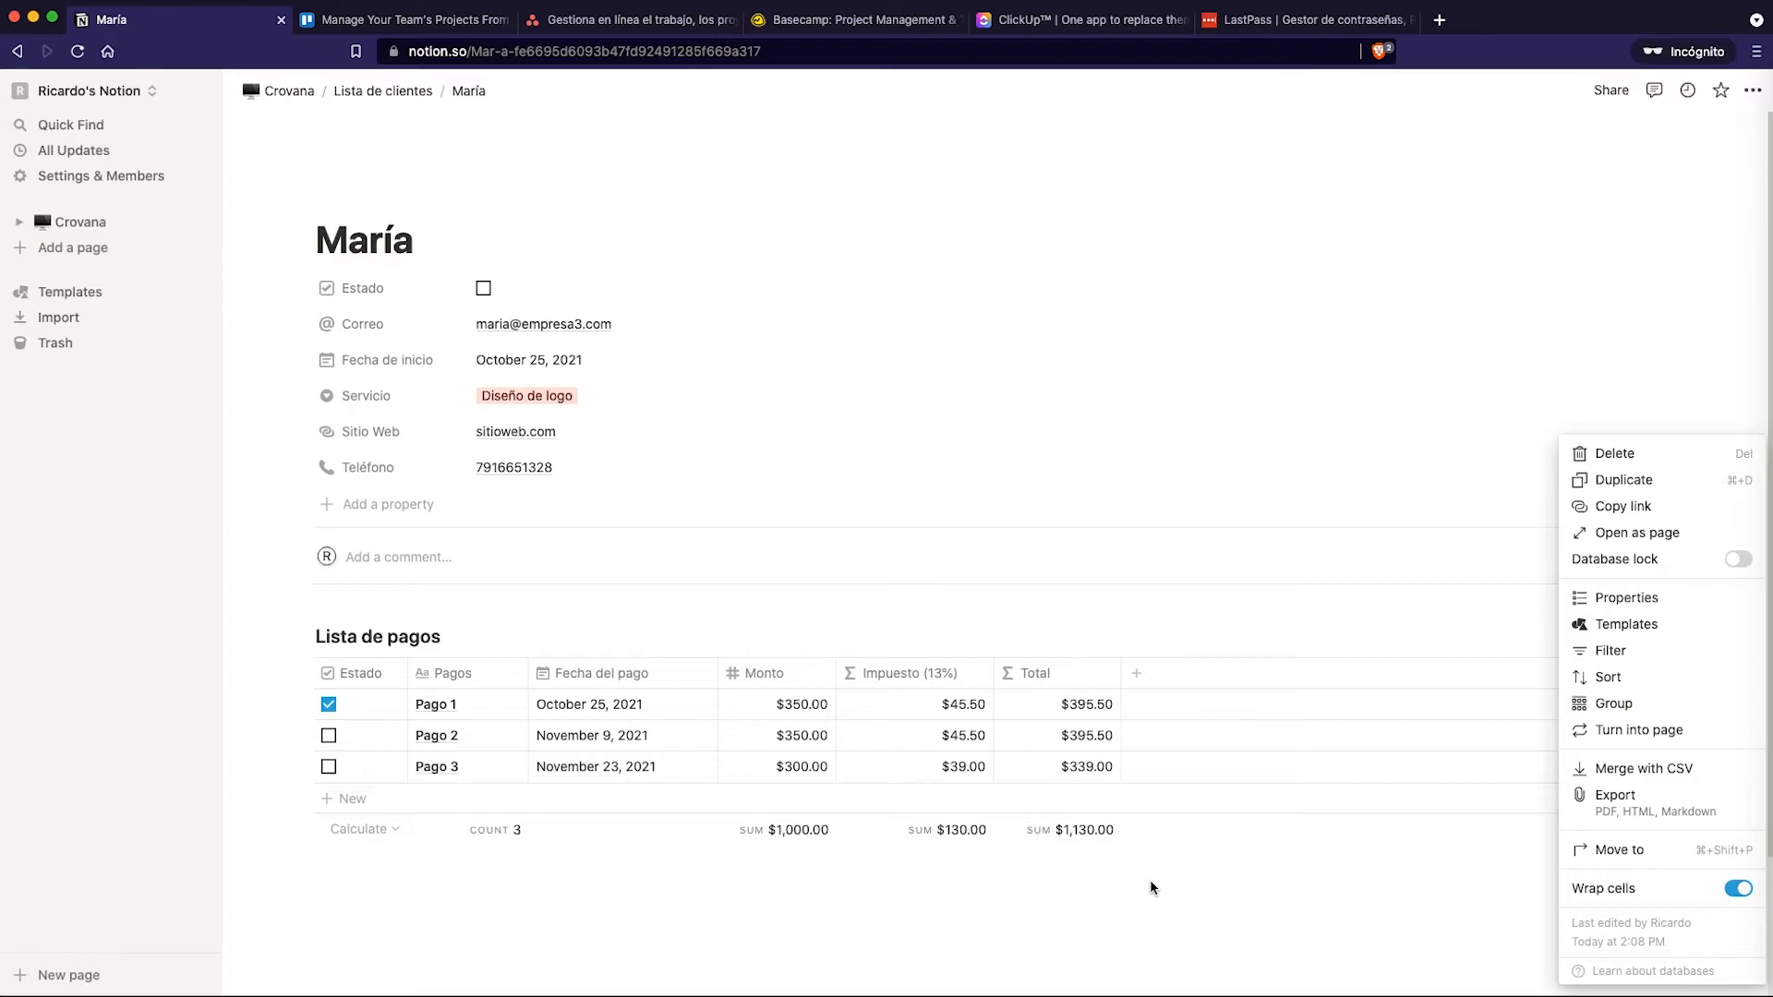
- Add a new Relation column linked to the Lista de clientes database
left_click(1112, 876)
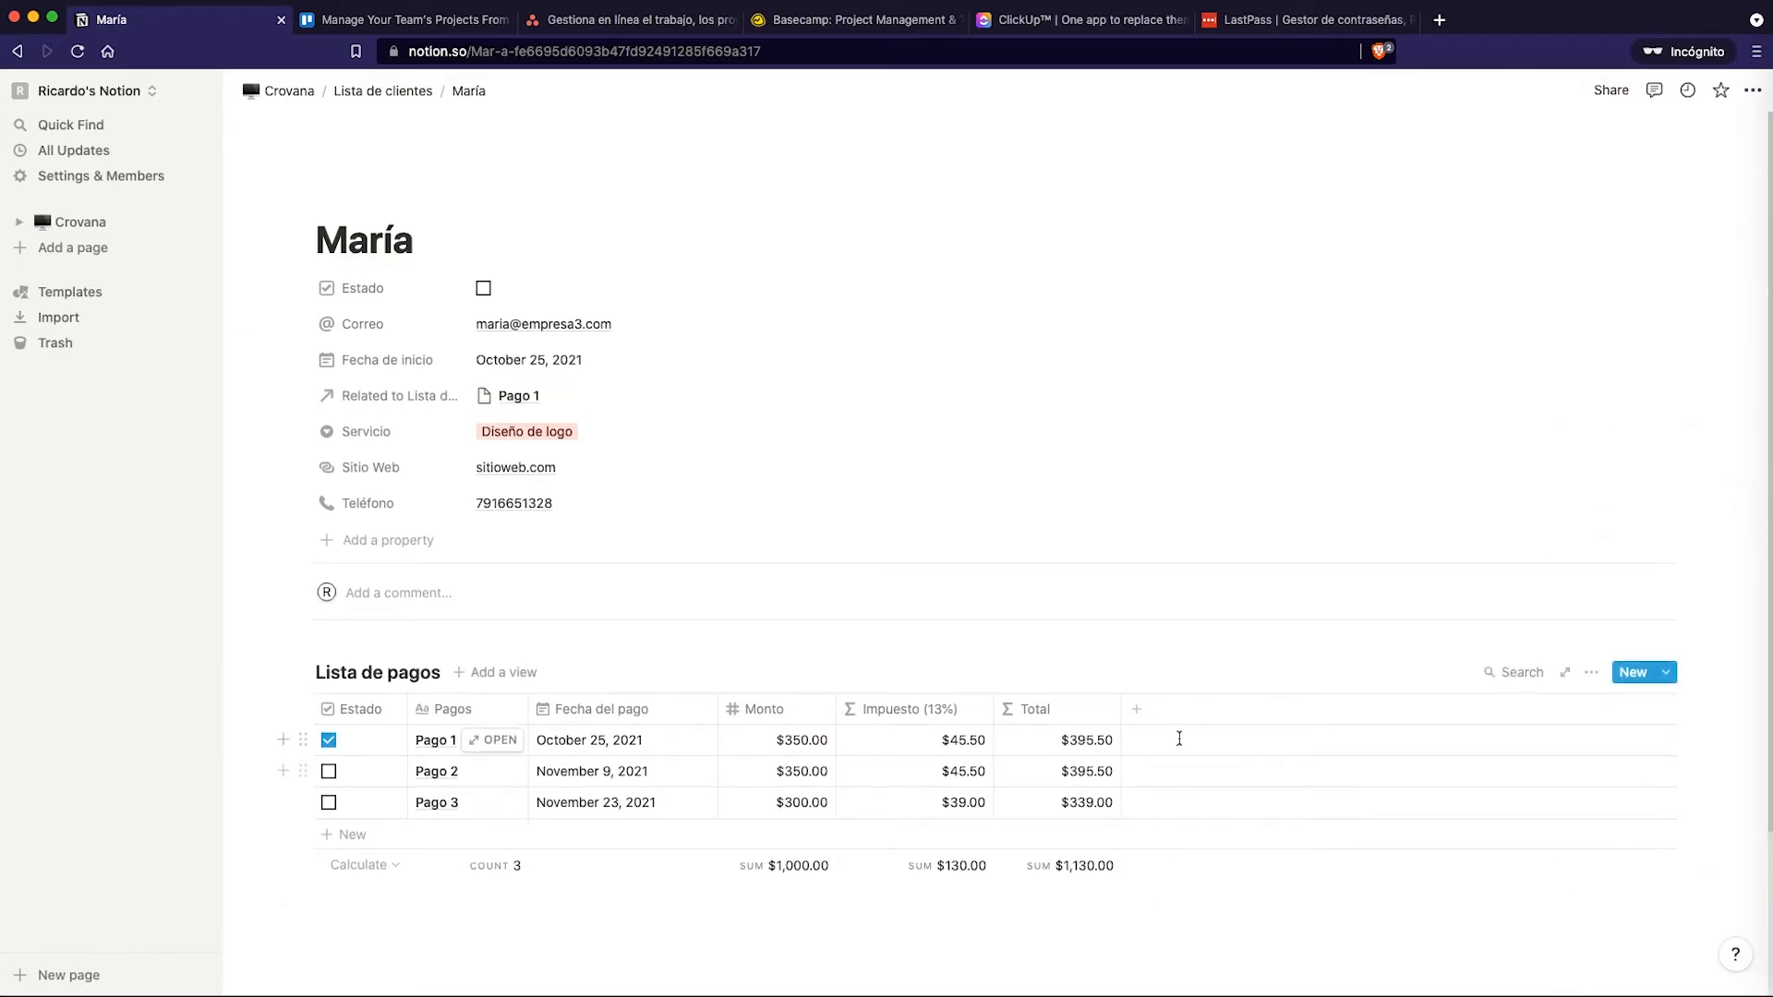
left_click(1150, 711)
left_click(1149, 451)
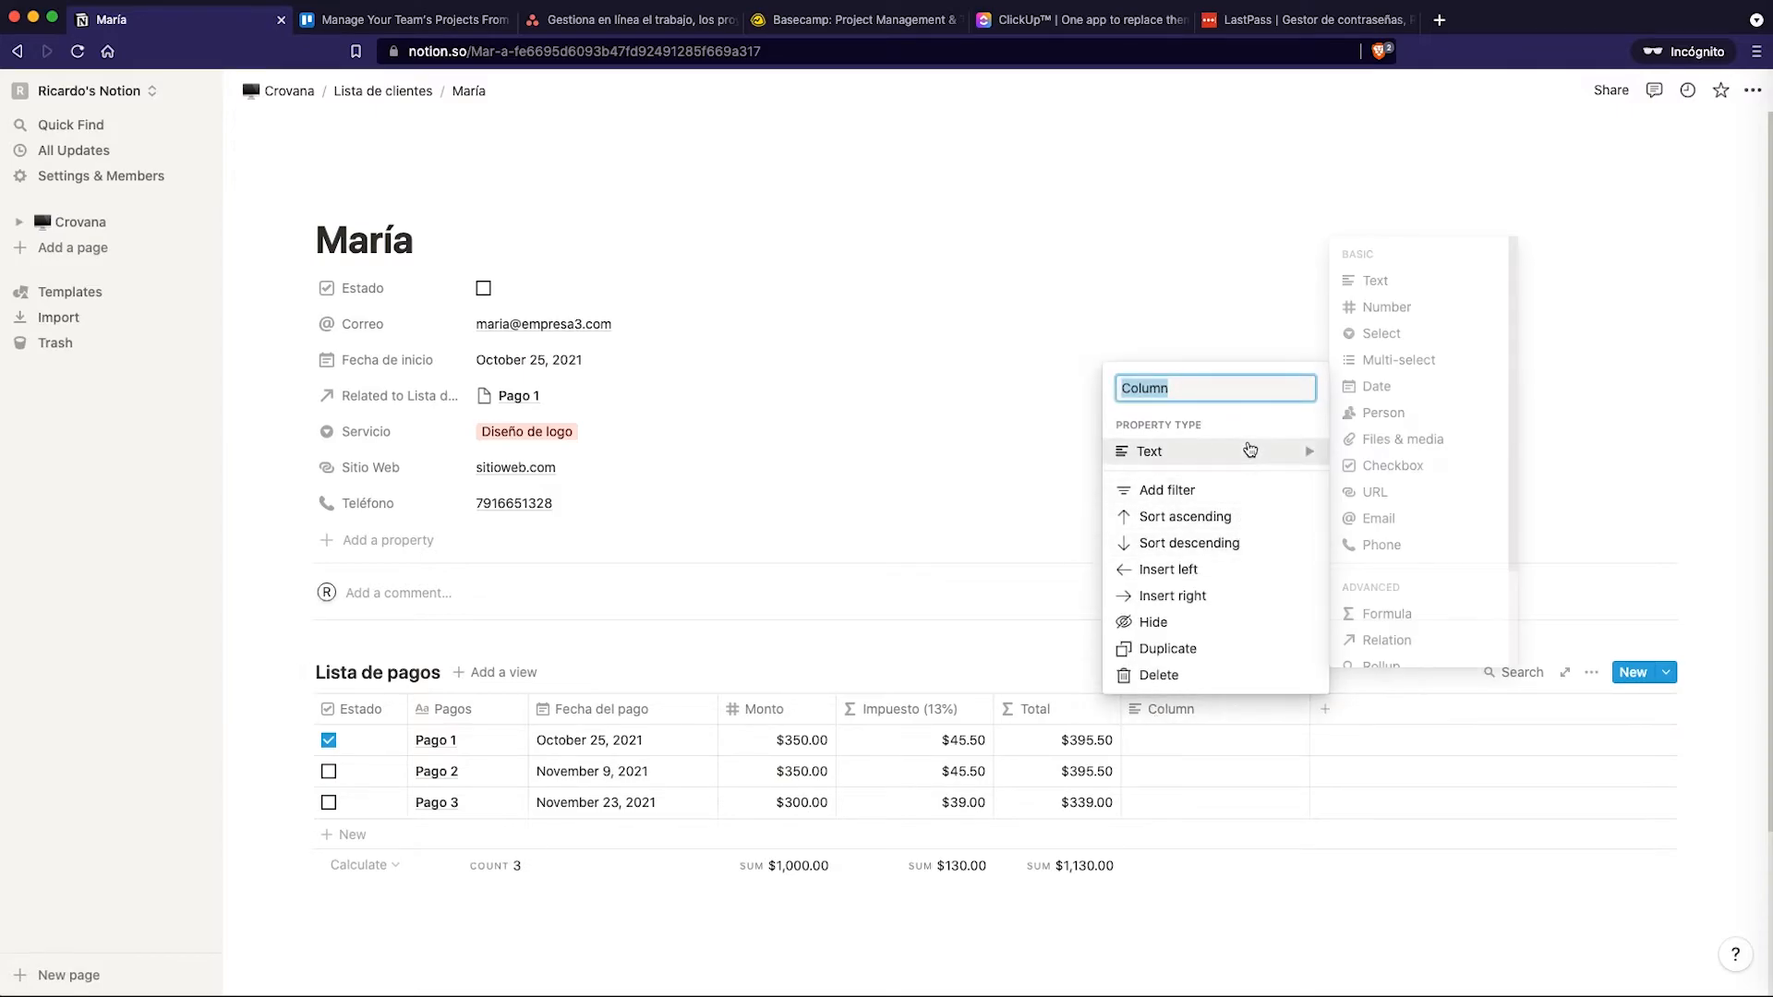
scroll(1404, 591, "down", 2)
left_click(1399, 570)
left_click(922, 535)
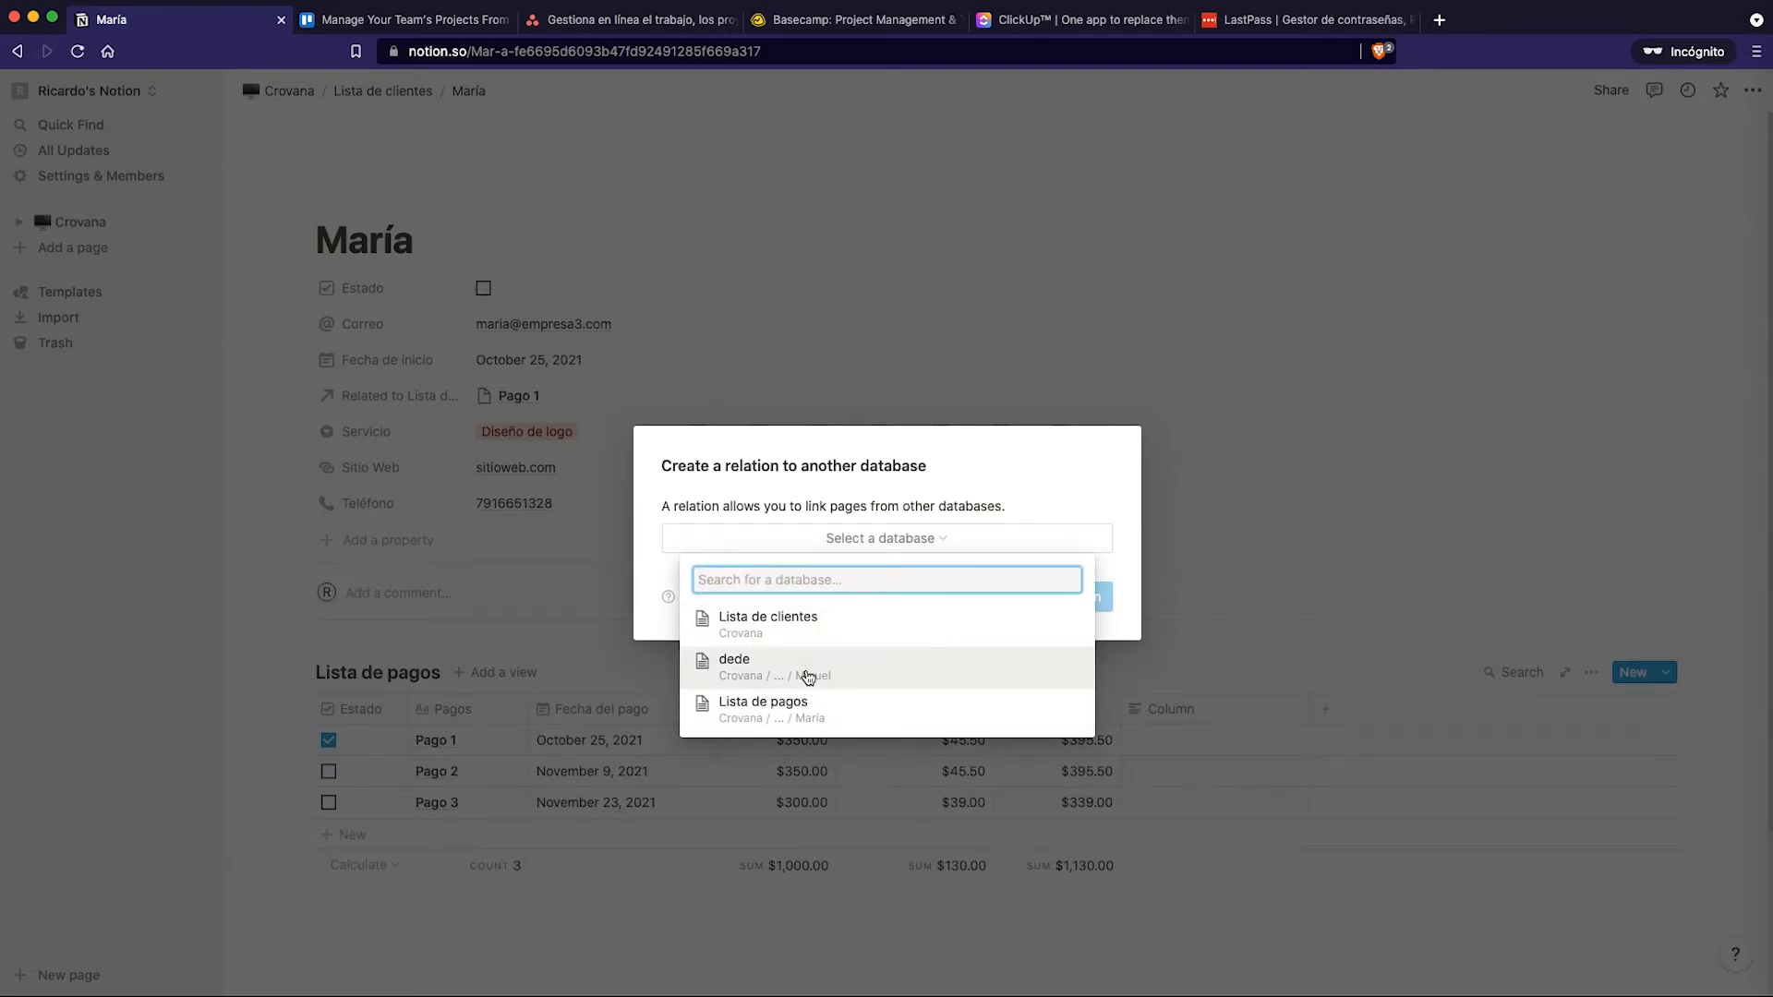
left_click(820, 626)
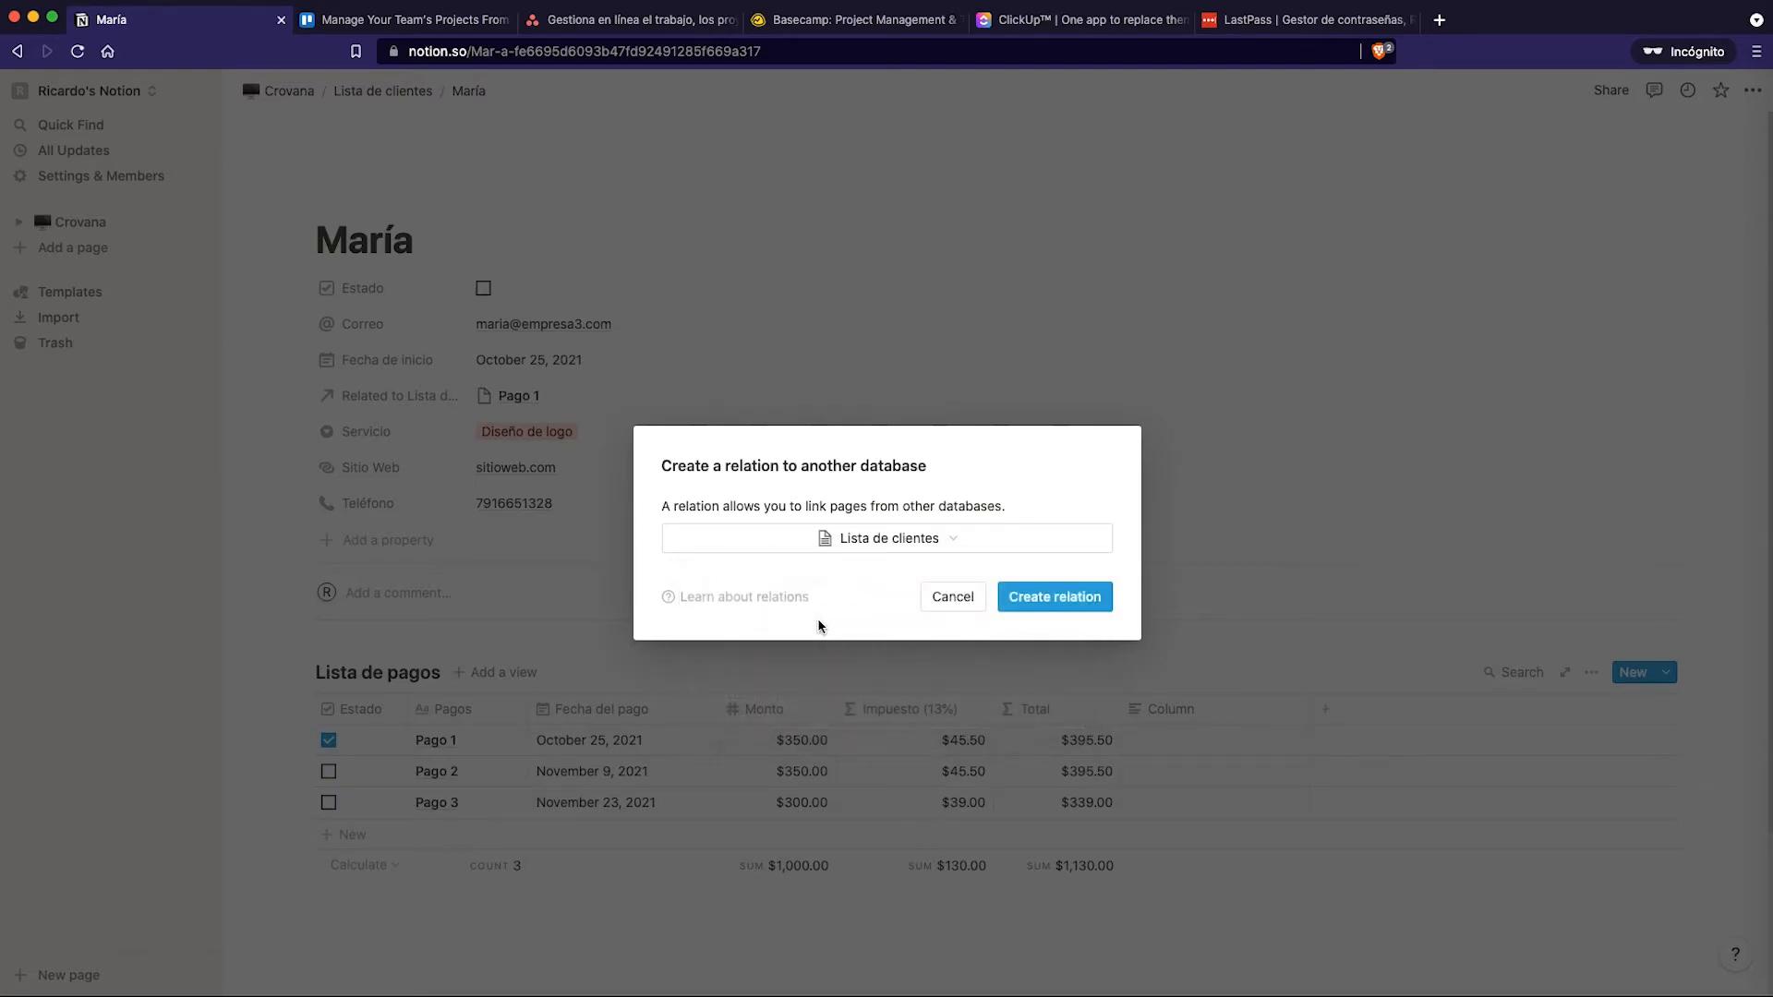
left_click(1084, 599)
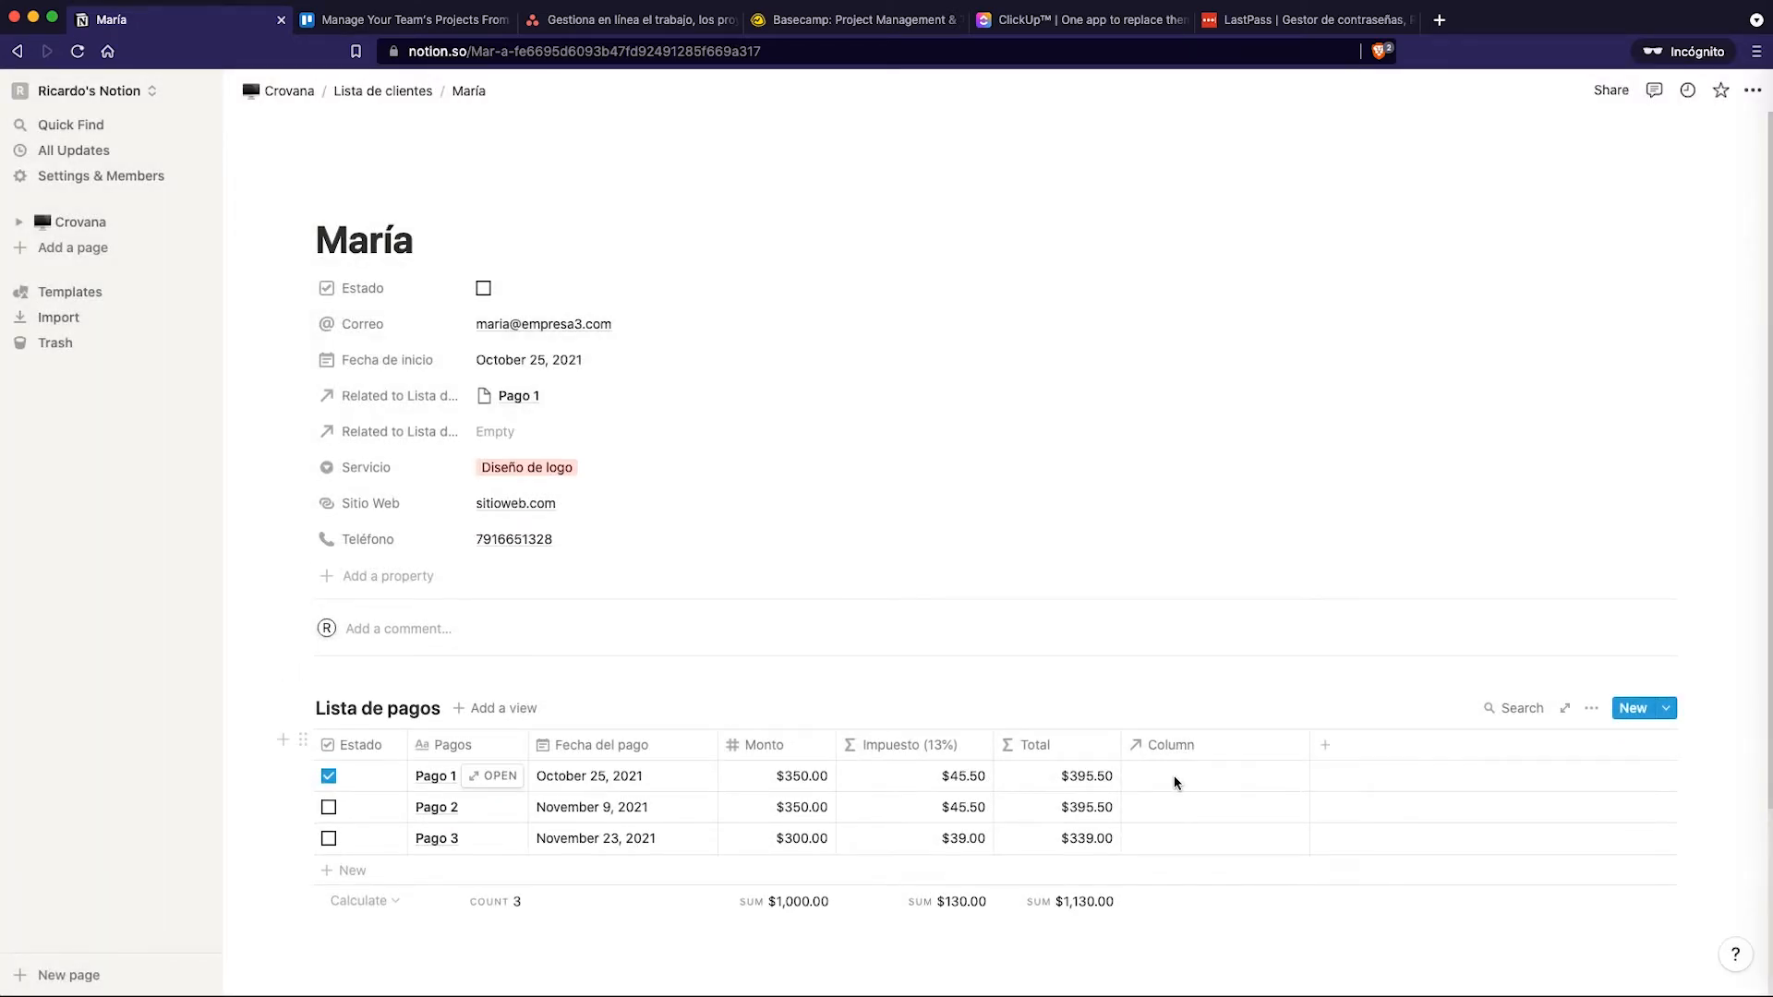
- Link Pago 1 to the client María in the relation column
left_click(1182, 778)
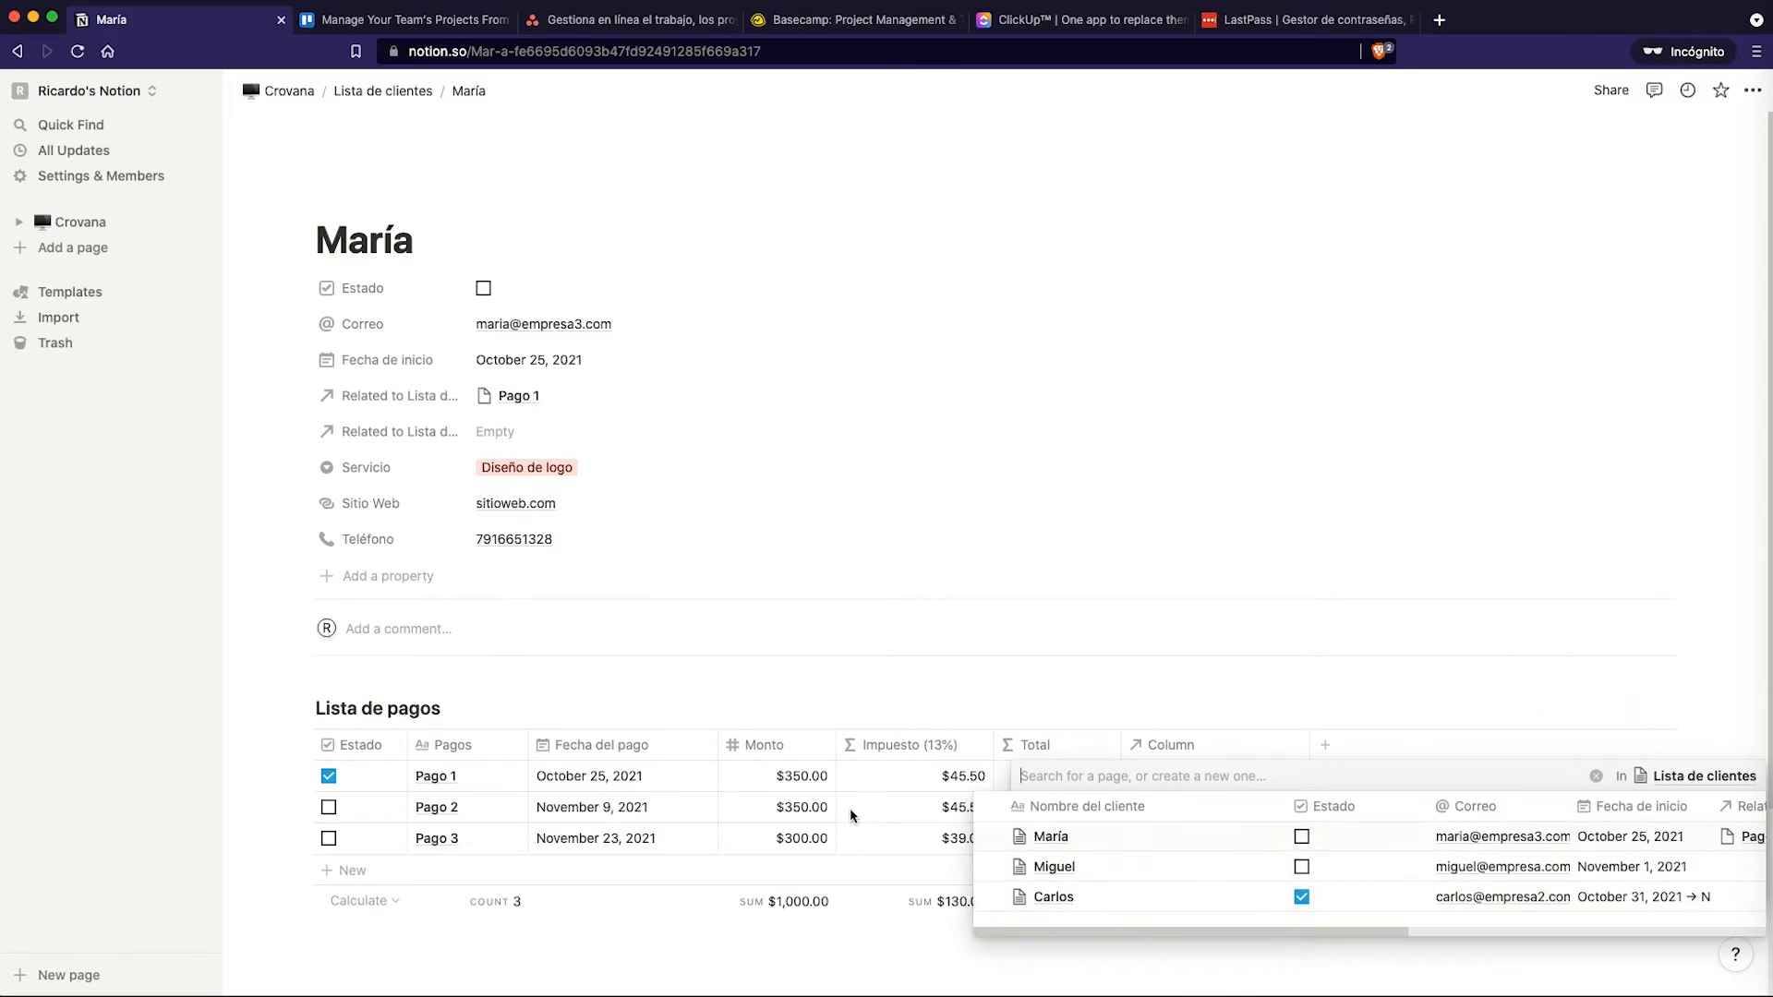
left_click(1136, 845)
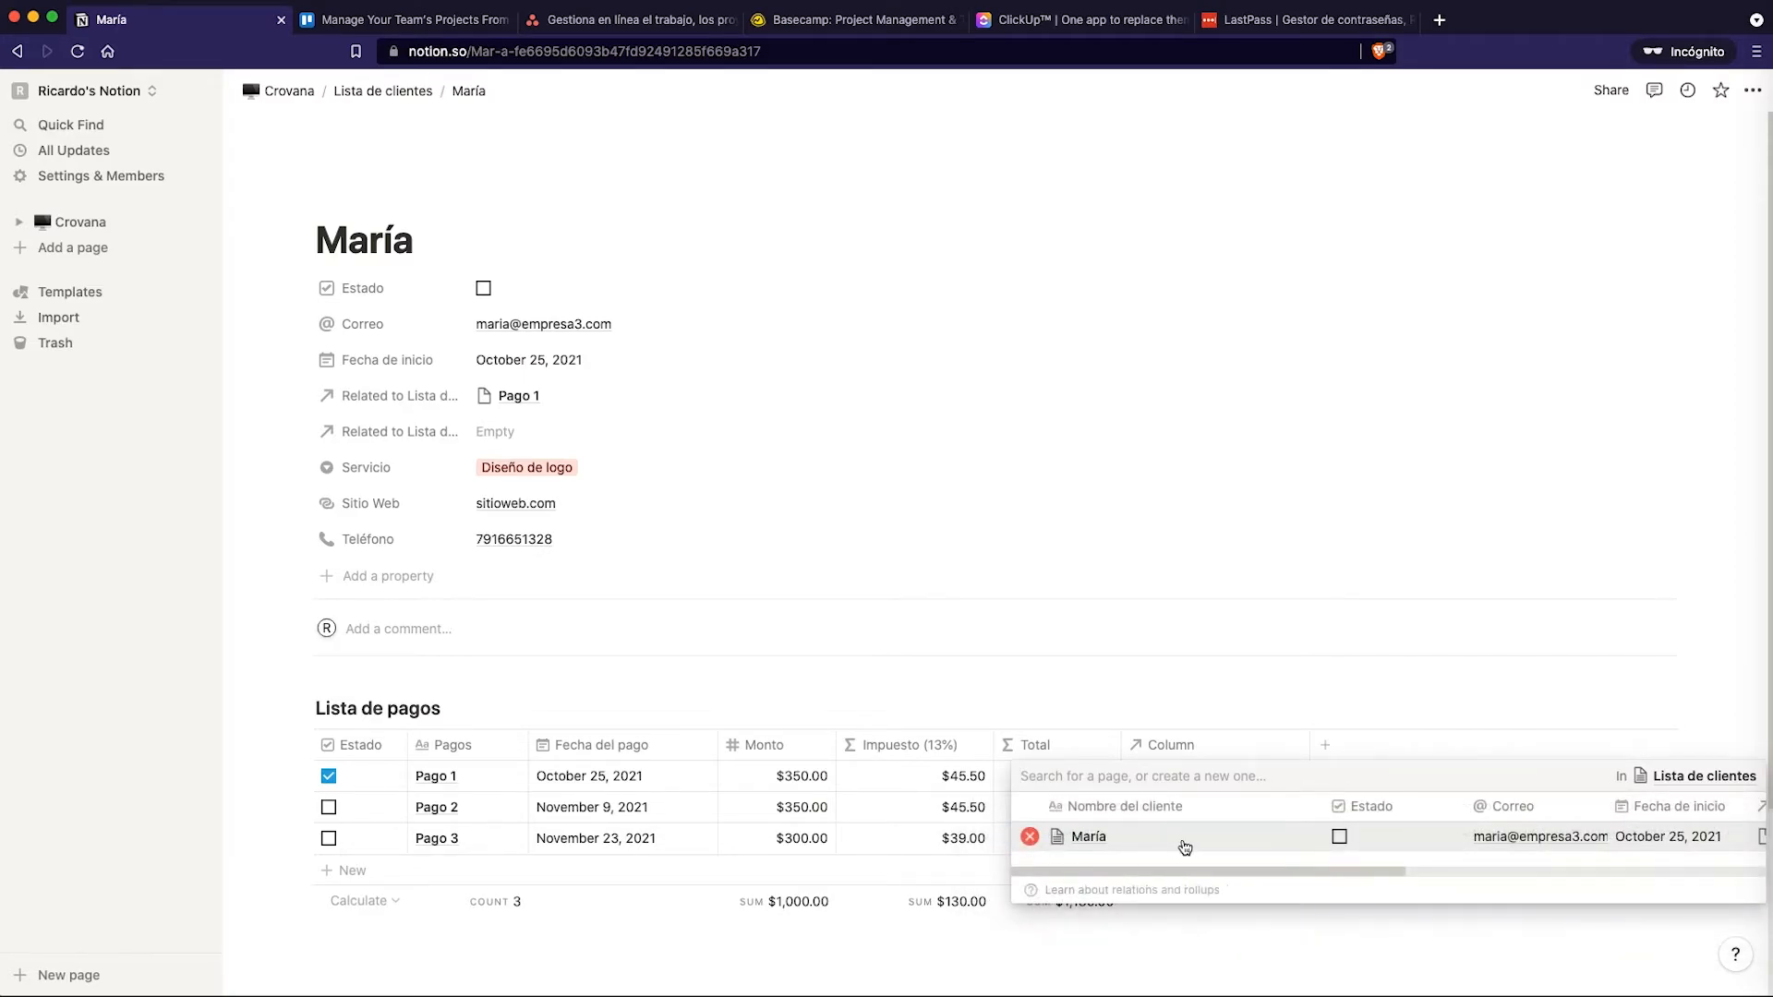
left_click(1295, 938)
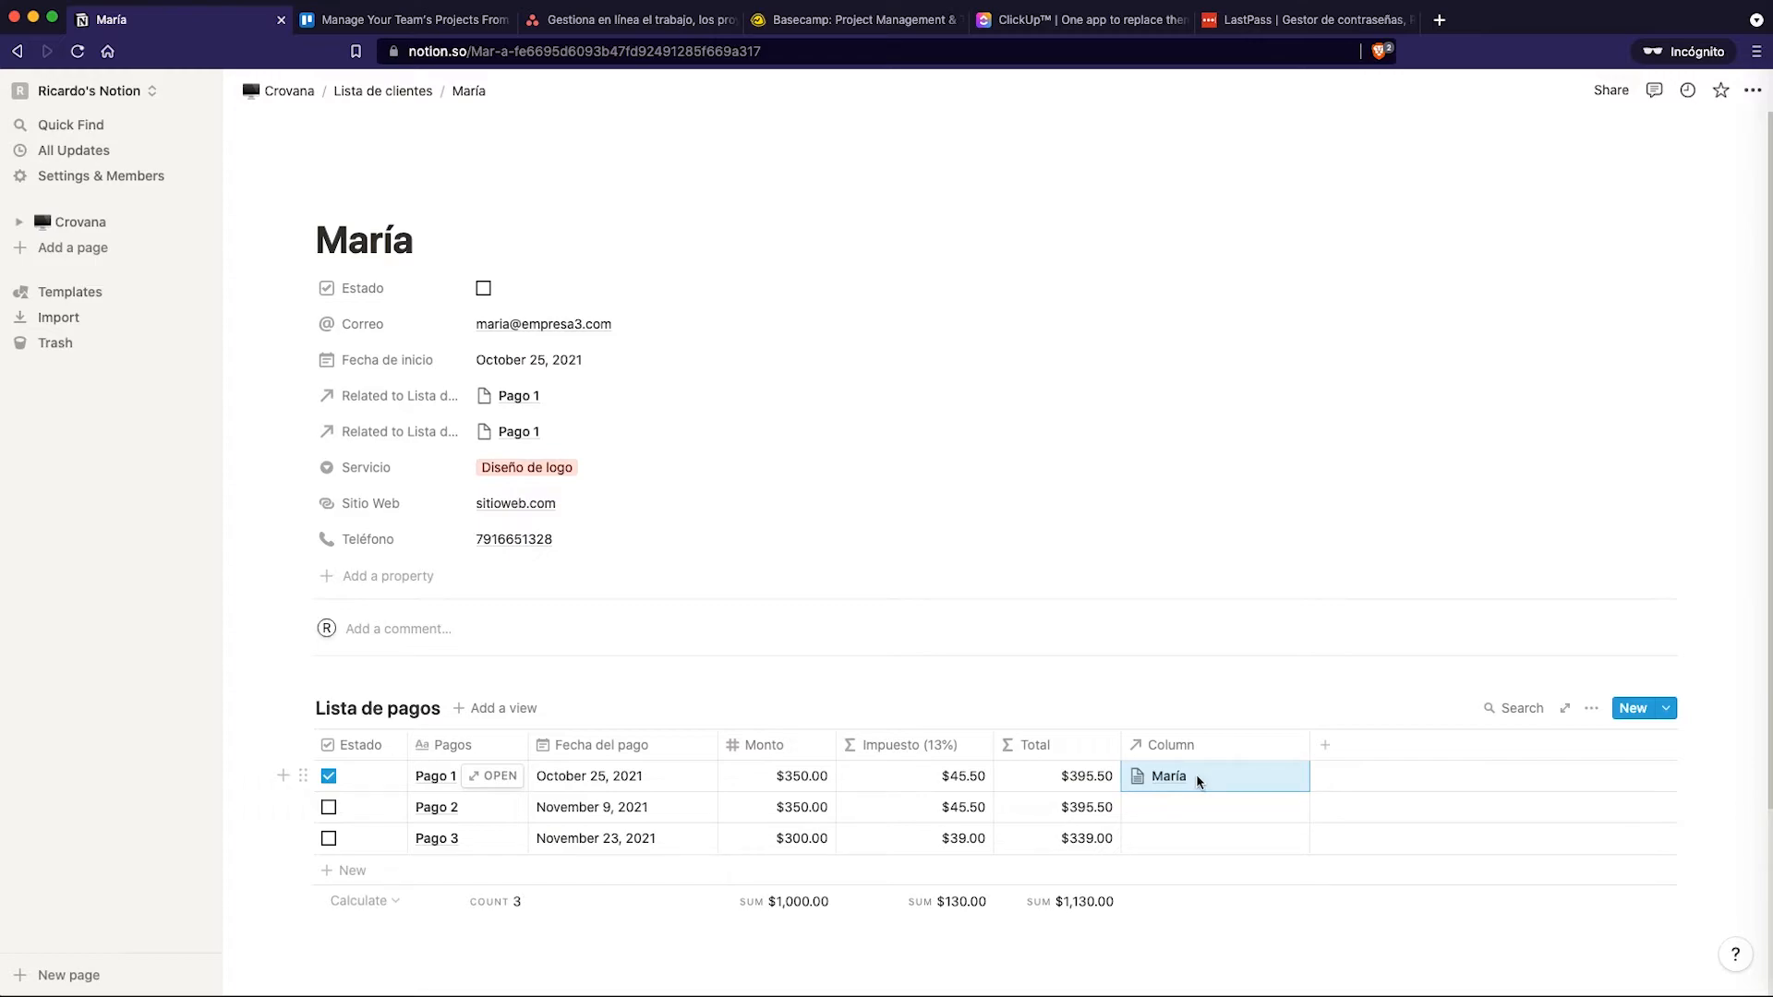
- Undo María's link on Pago 1 and change the Column property type to Created time
key("super+z")
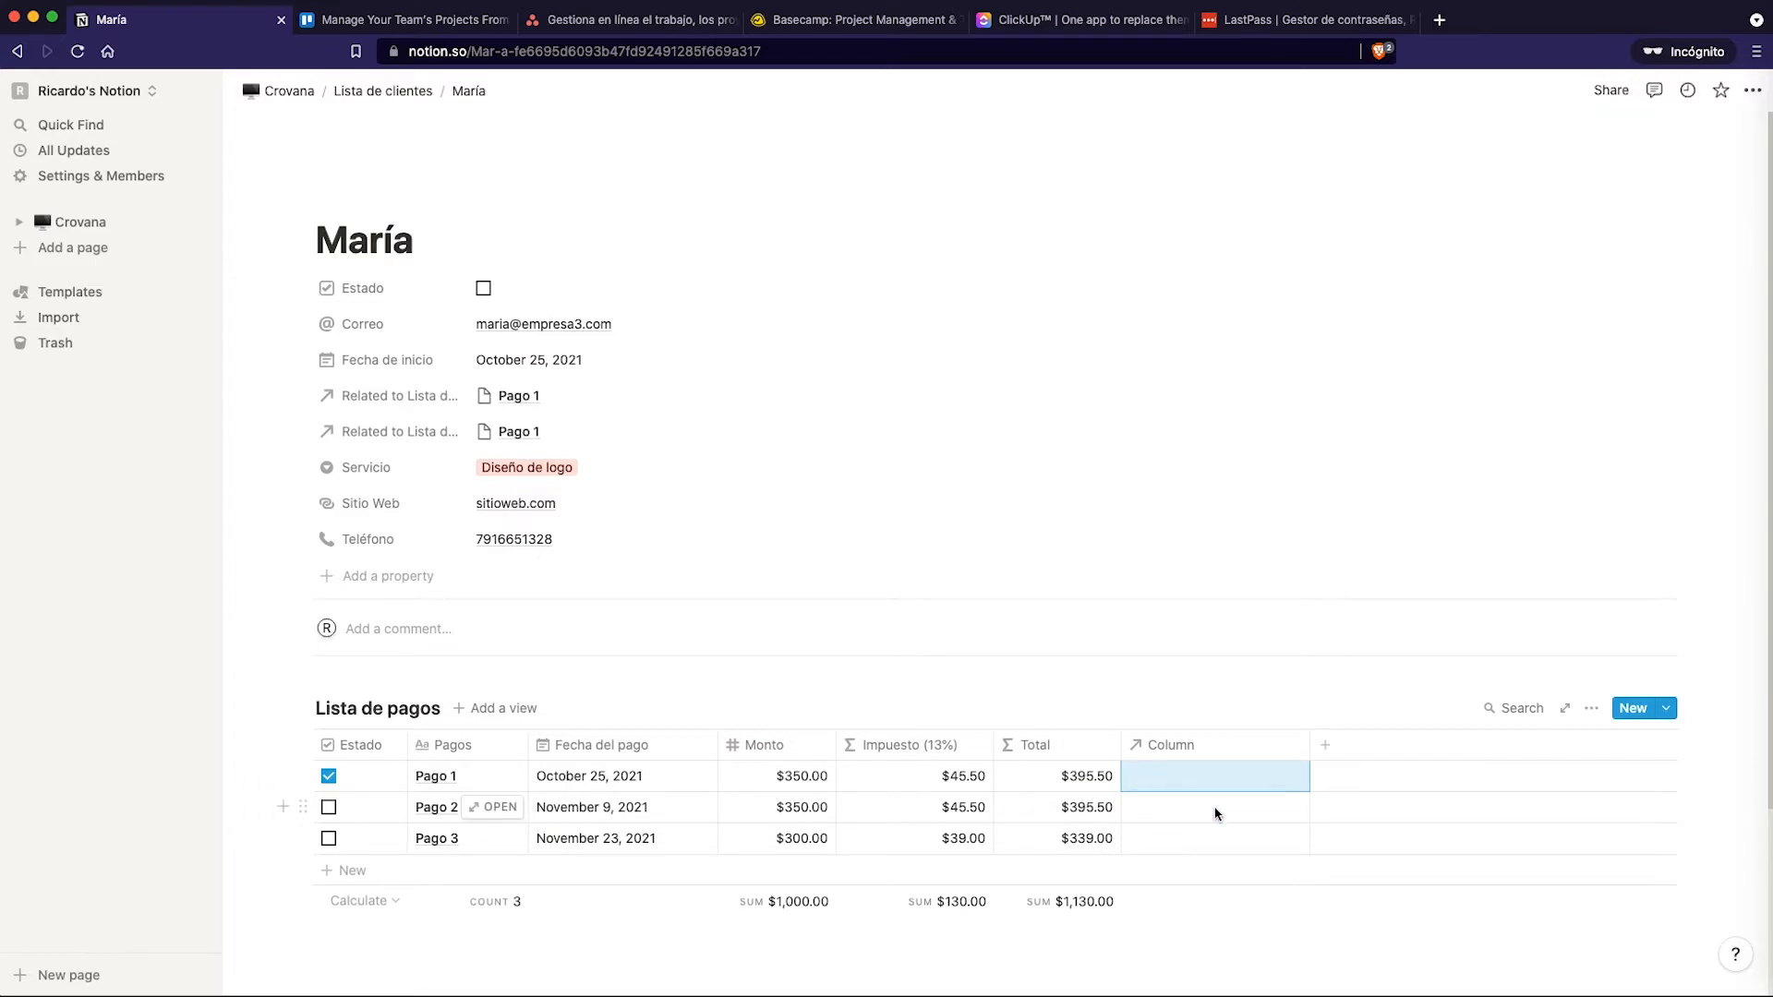
left_click(1136, 745)
mouse_move(1215, 489)
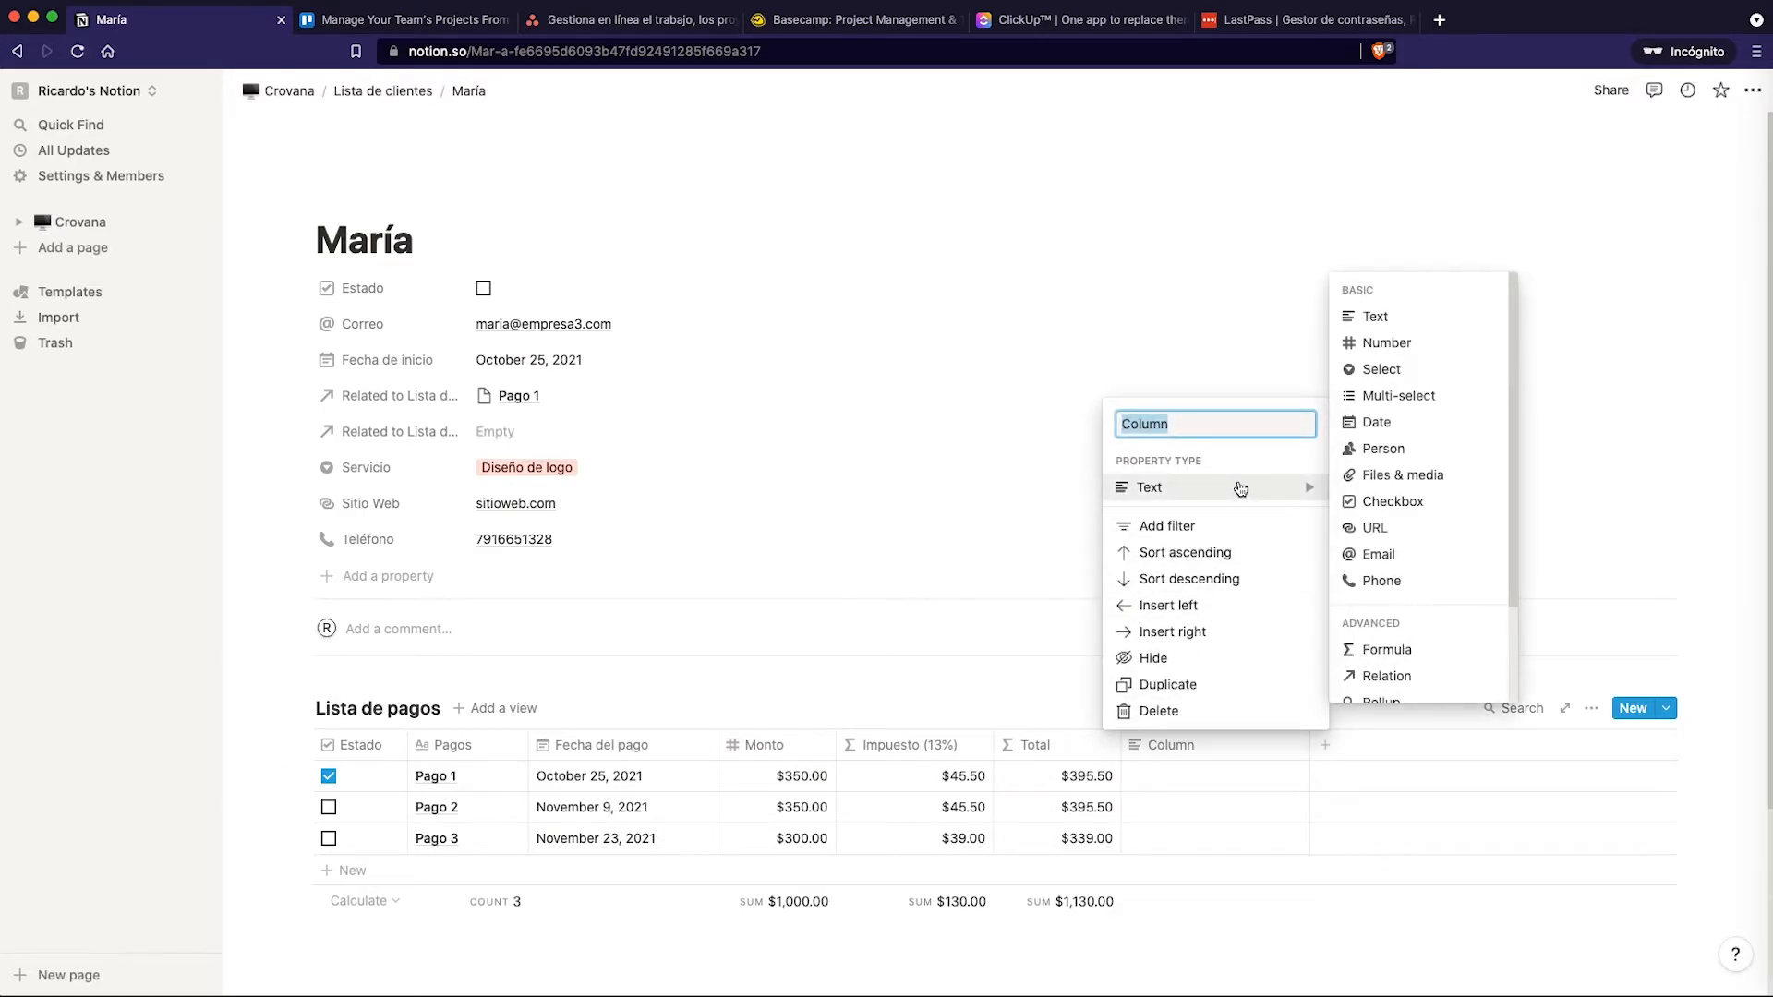
scroll(1329, 609, "down", 1)
scroll(1413, 642, "down", 1)
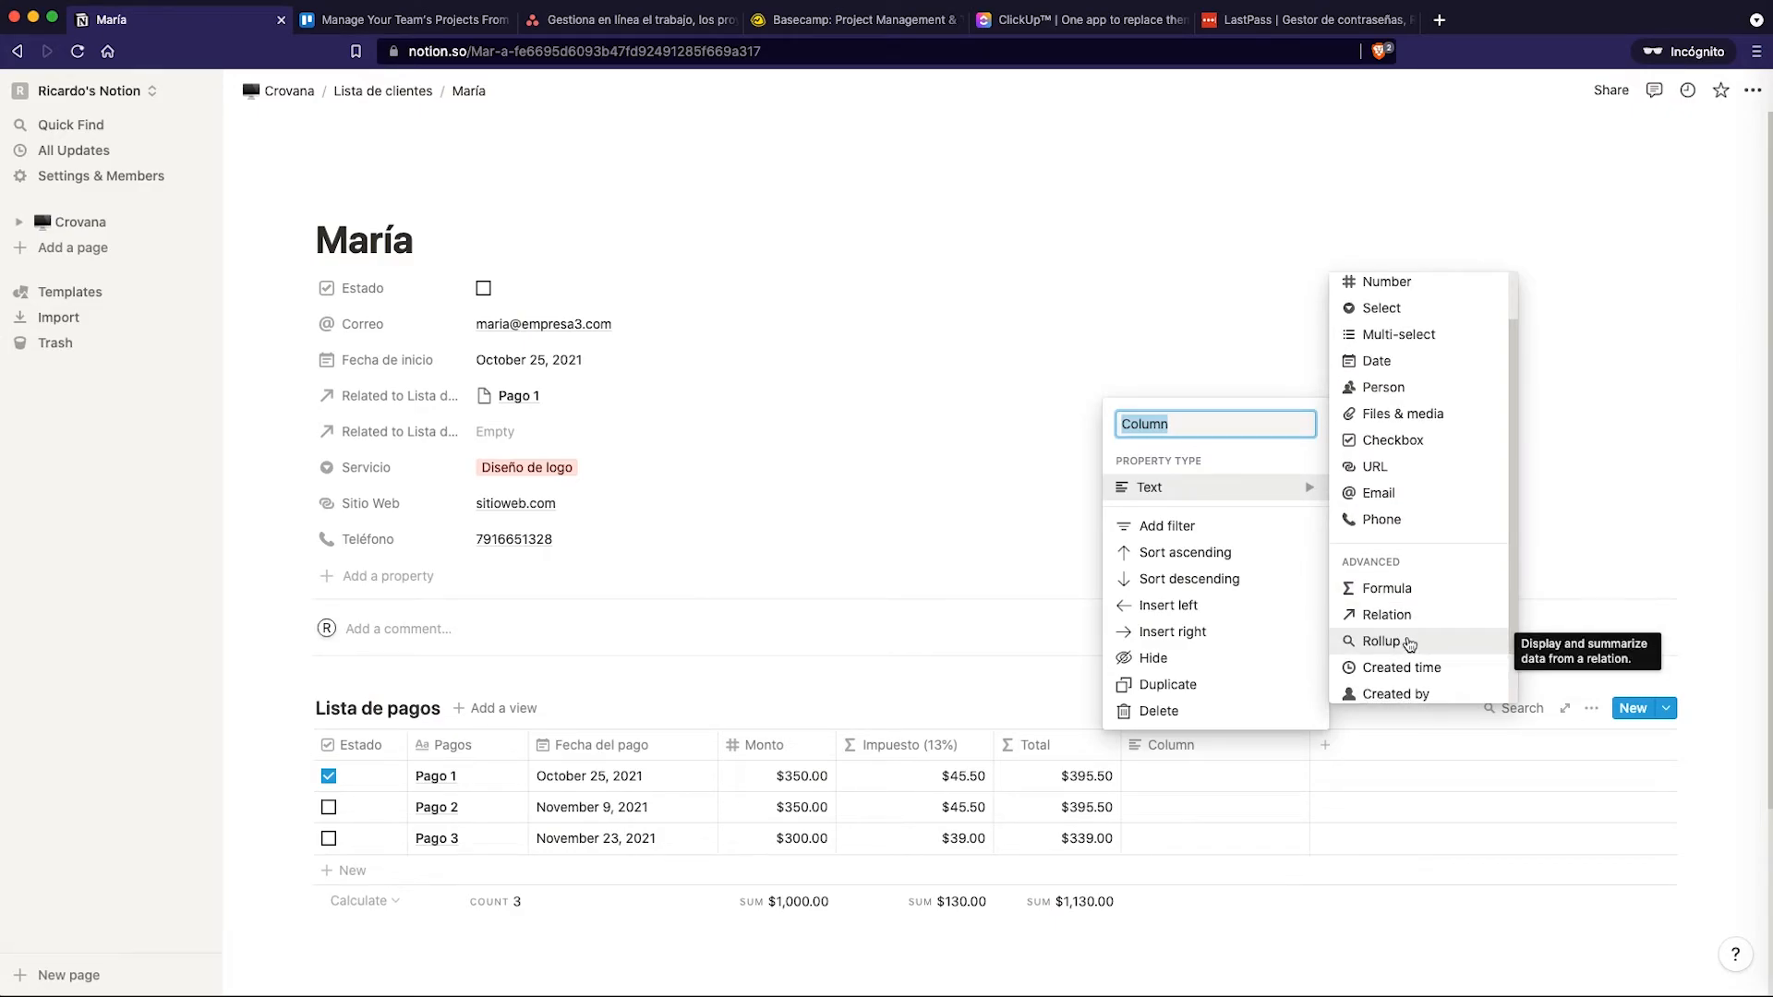
scroll(1406, 642, "down", 1)
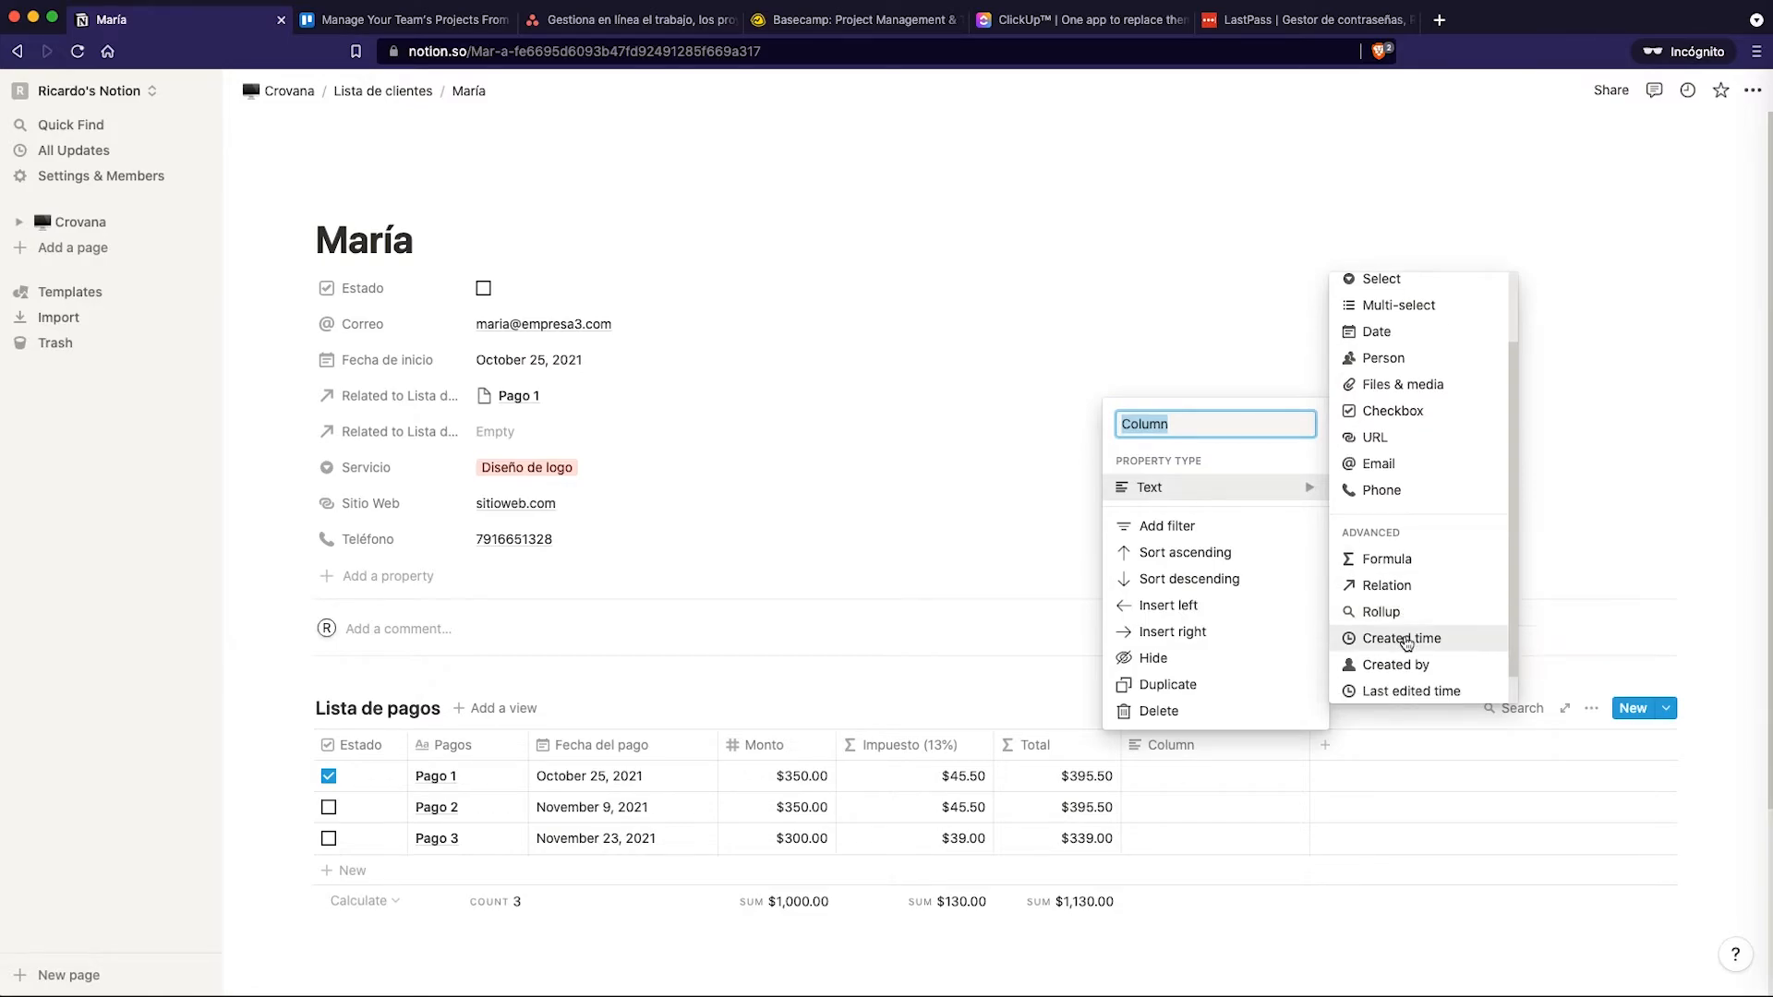
scroll(1401, 642, "down", 1)
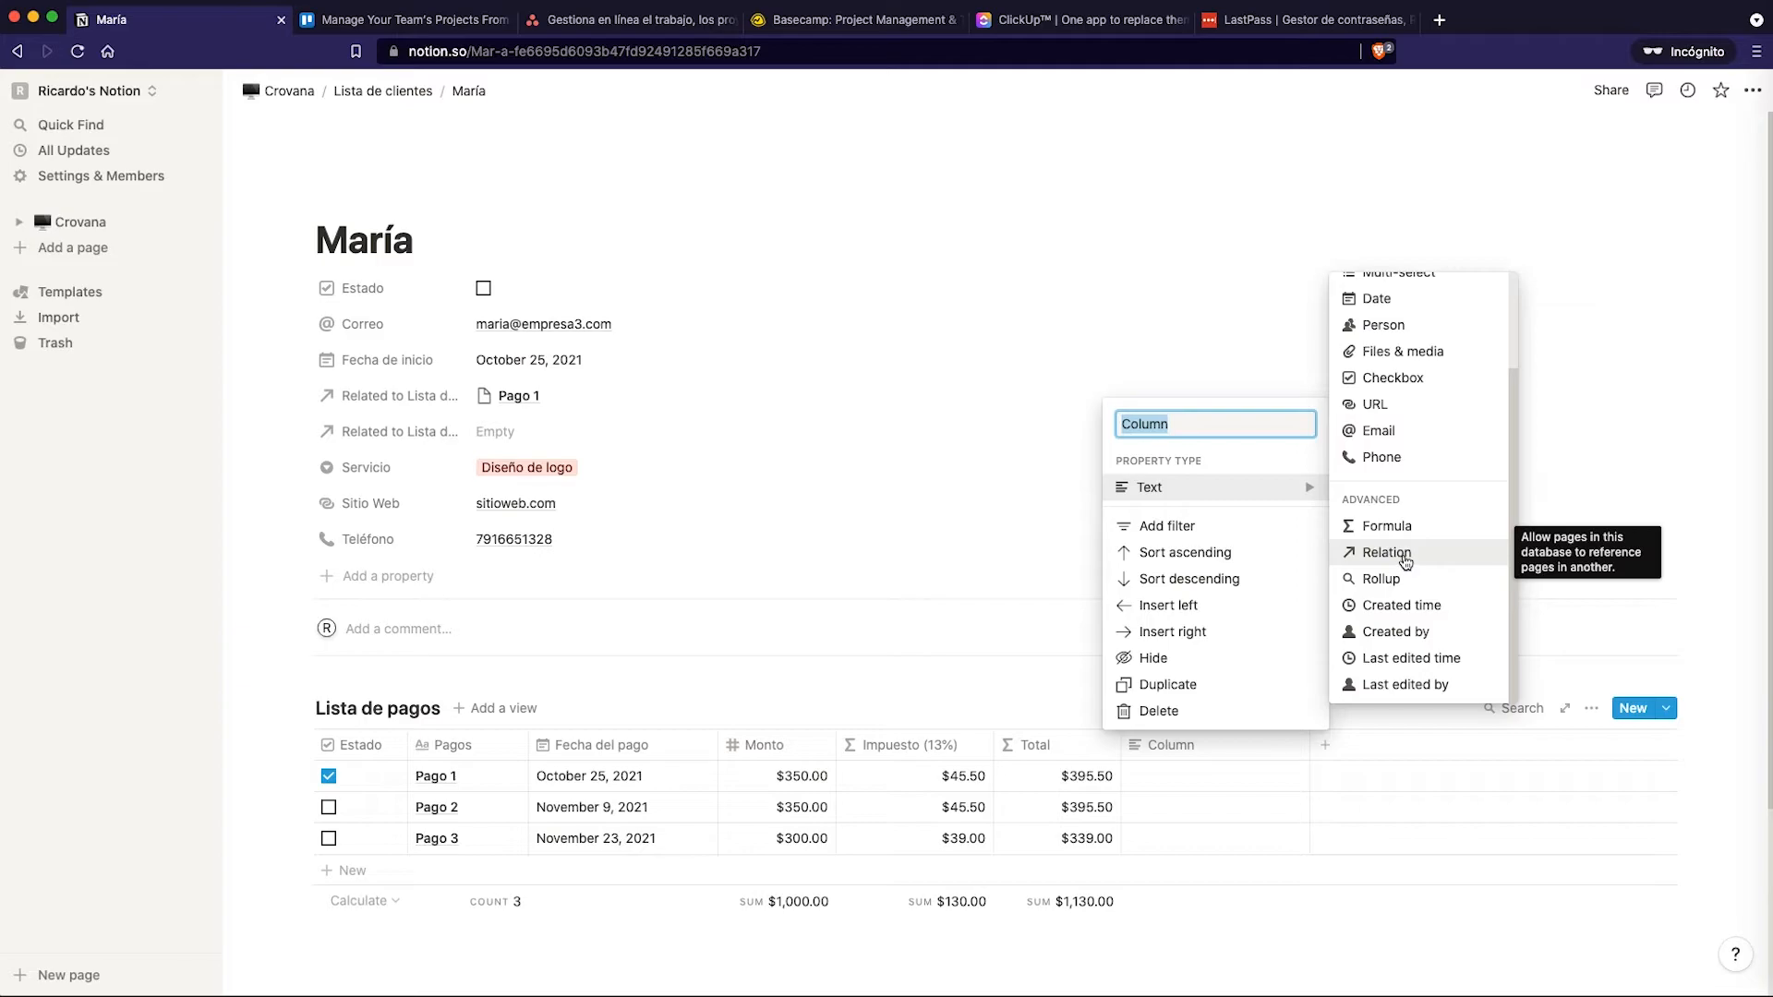
left_click(1404, 614)
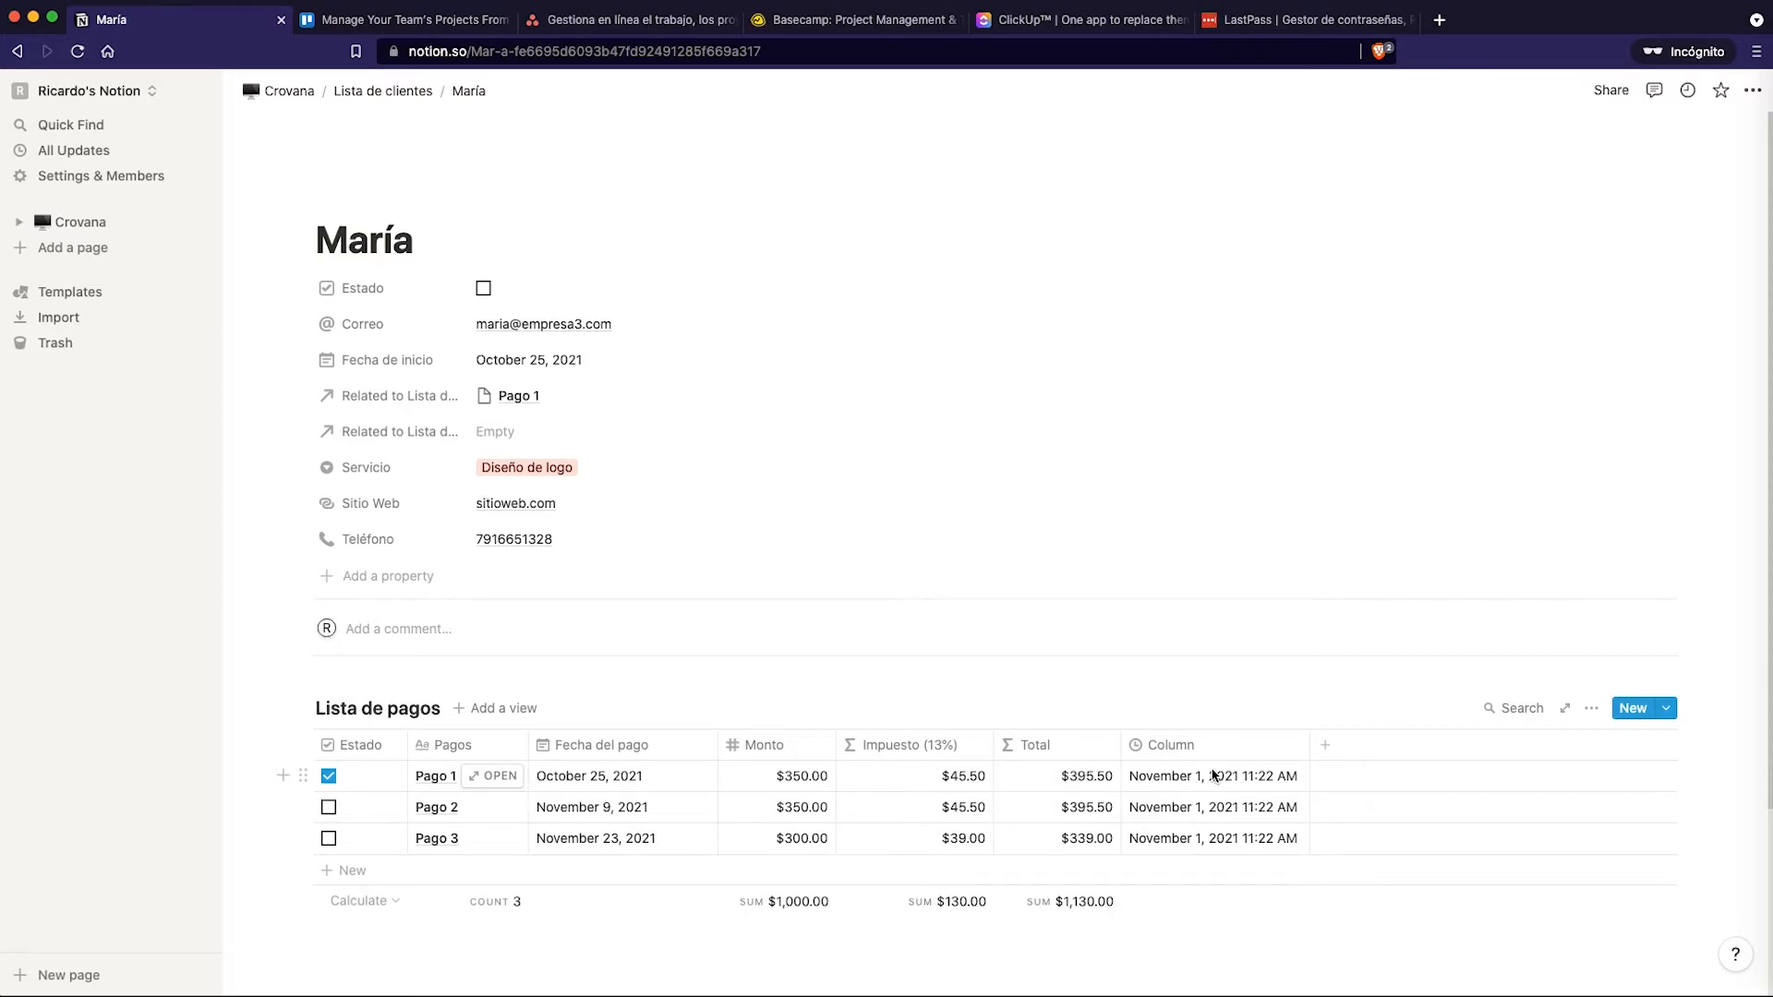
left_click(1200, 745)
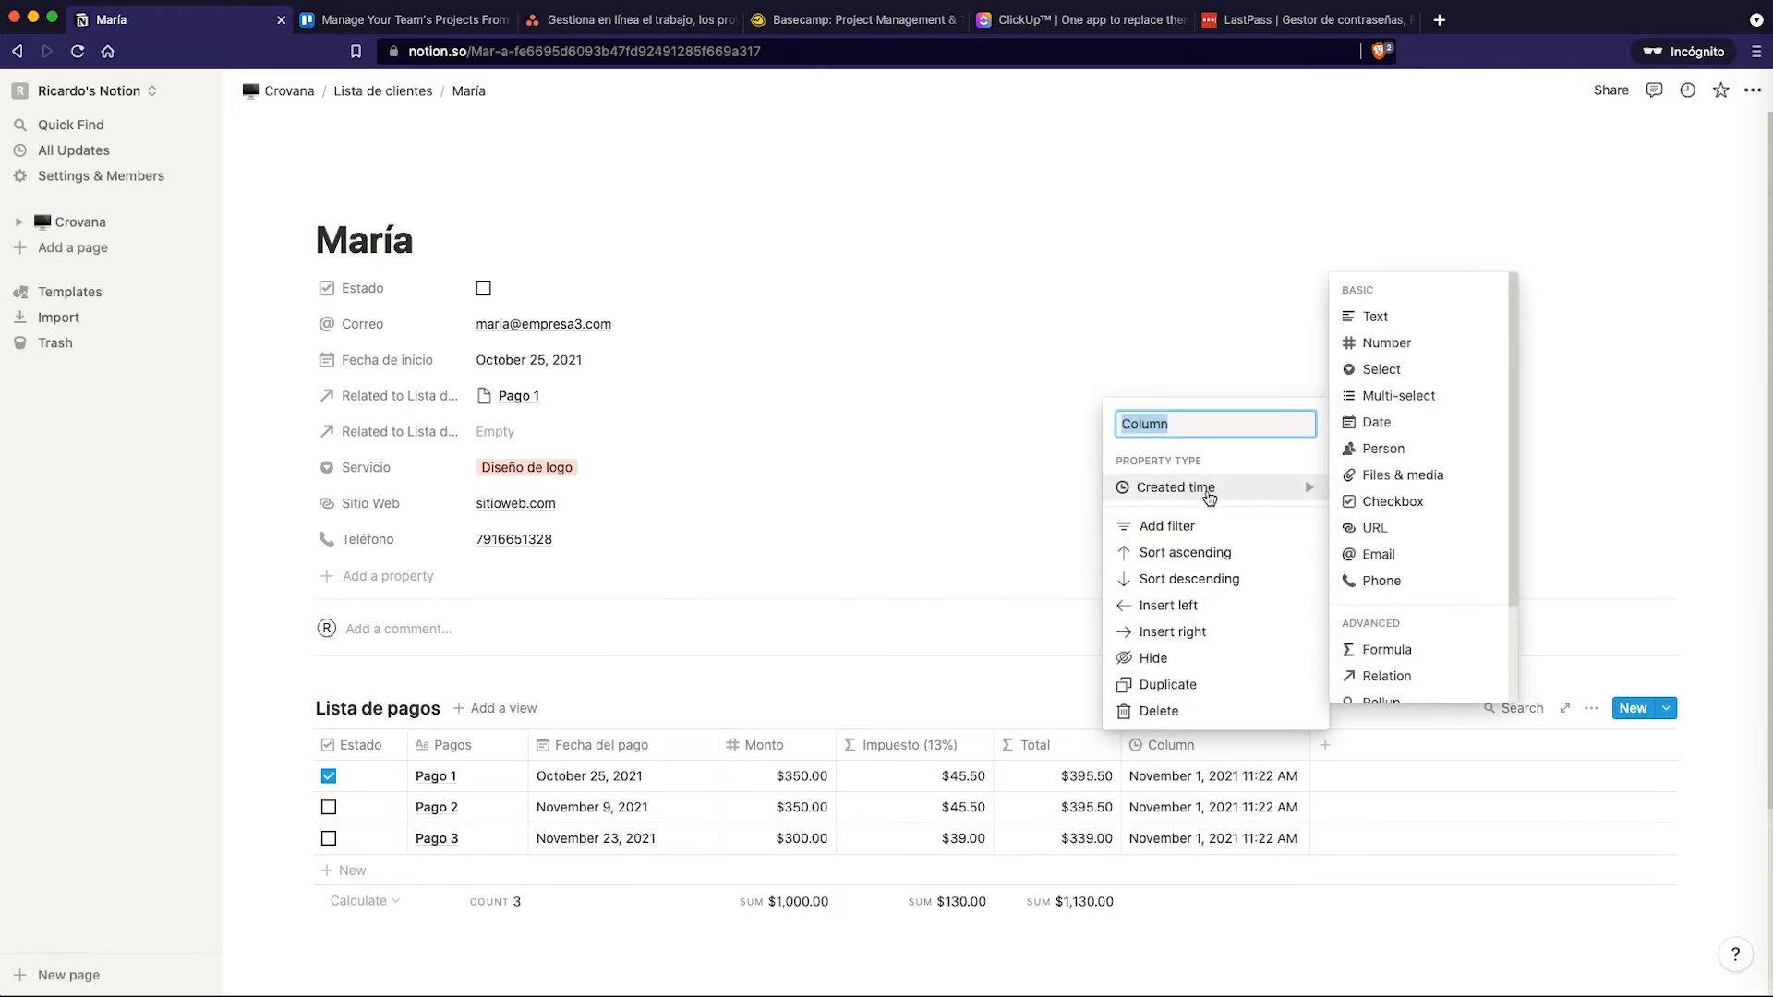
- Switch the Column property to Created by, then to Last edited time
scroll(1404, 503, "down", 3)
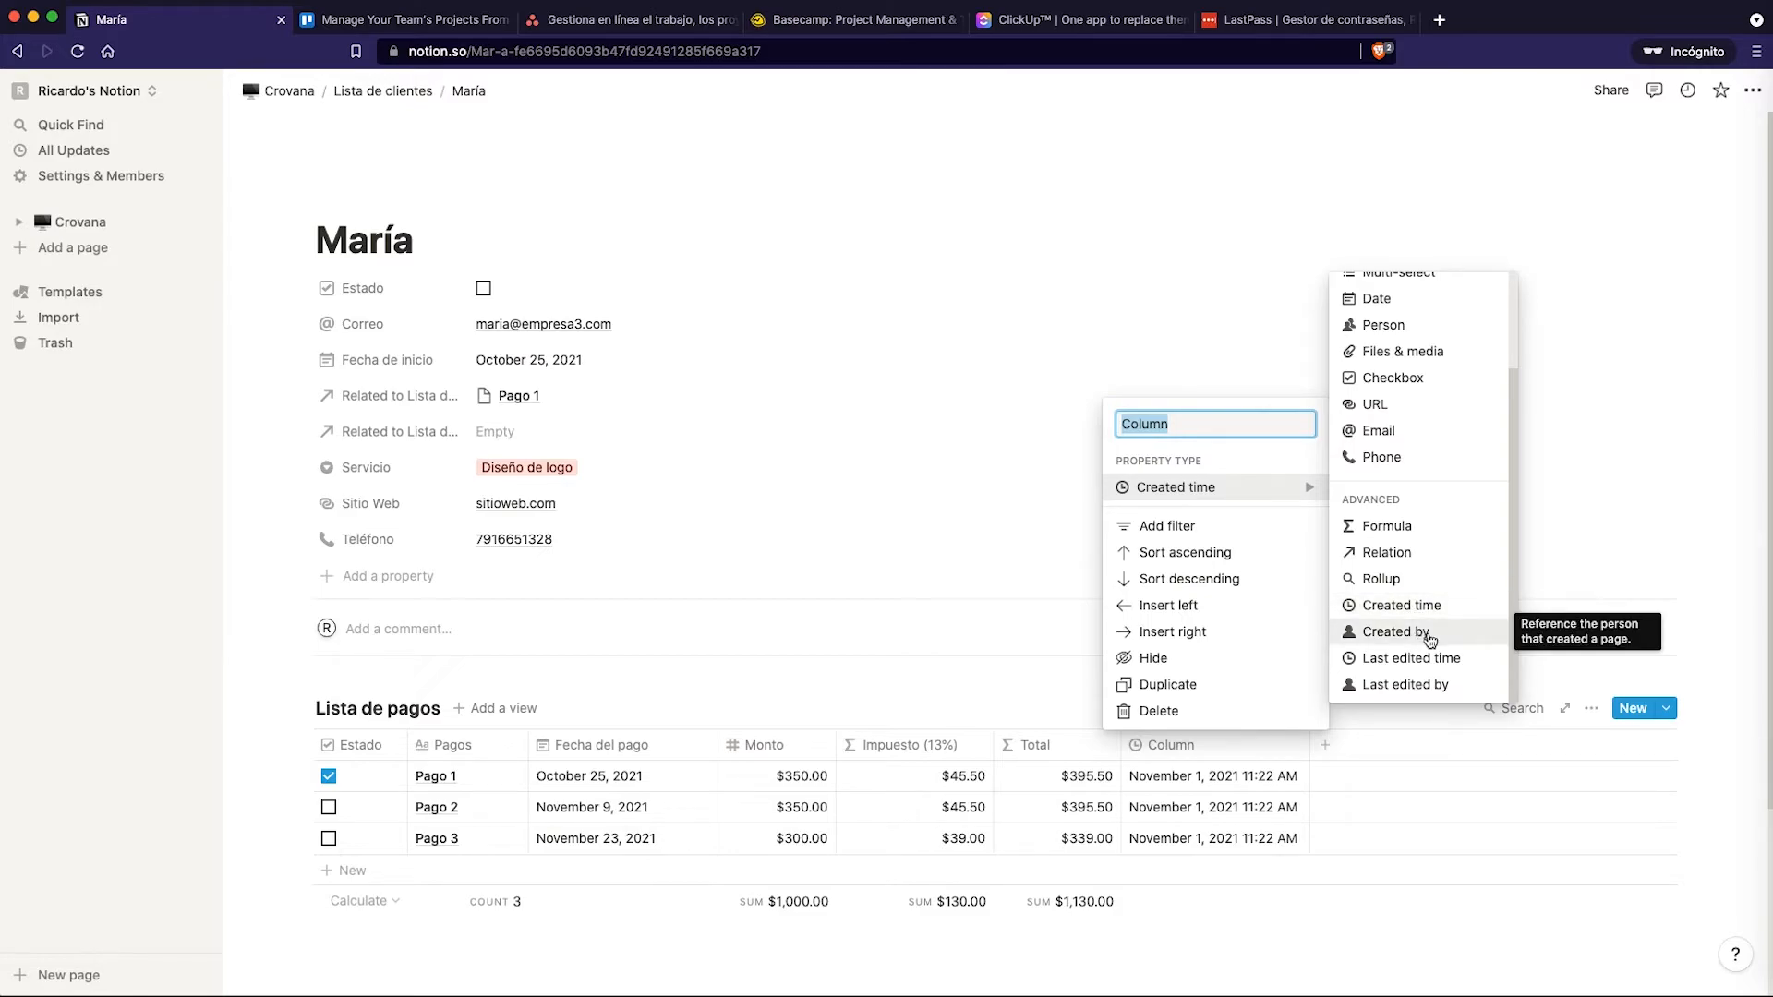
left_click(1429, 637)
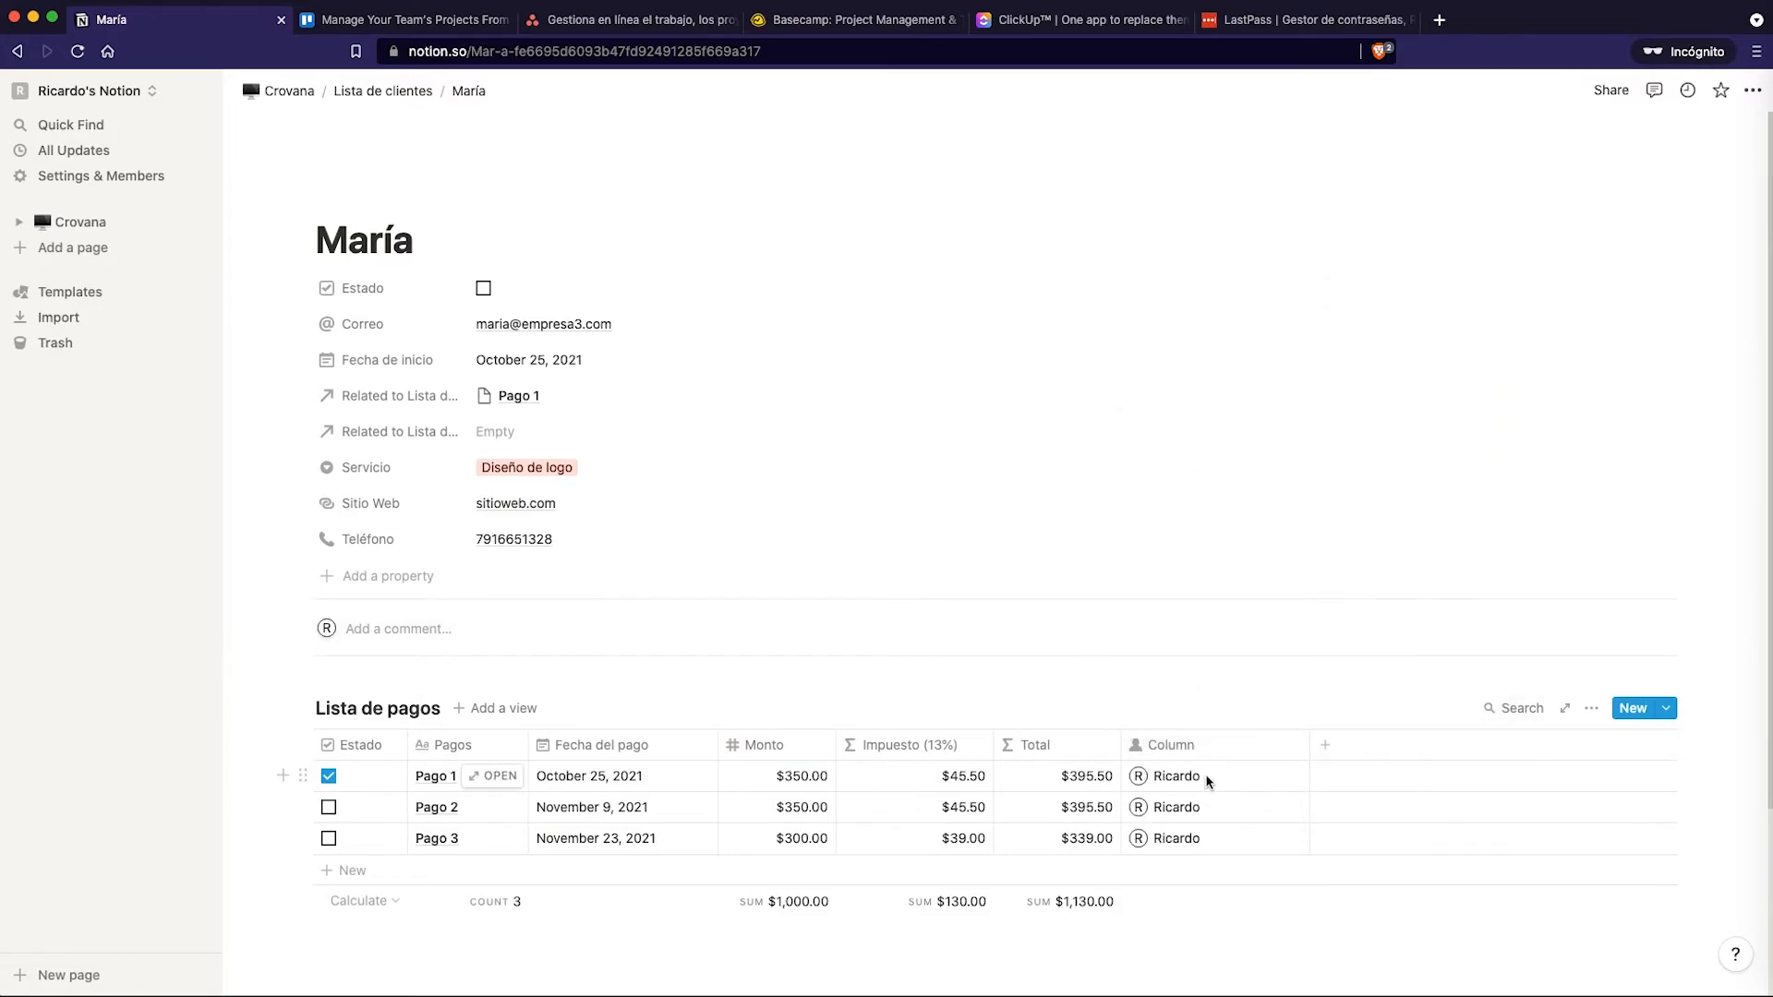
left_click(1225, 740)
mouse_move(1225, 488)
scroll(1385, 554, "down", 3)
left_click(1427, 659)
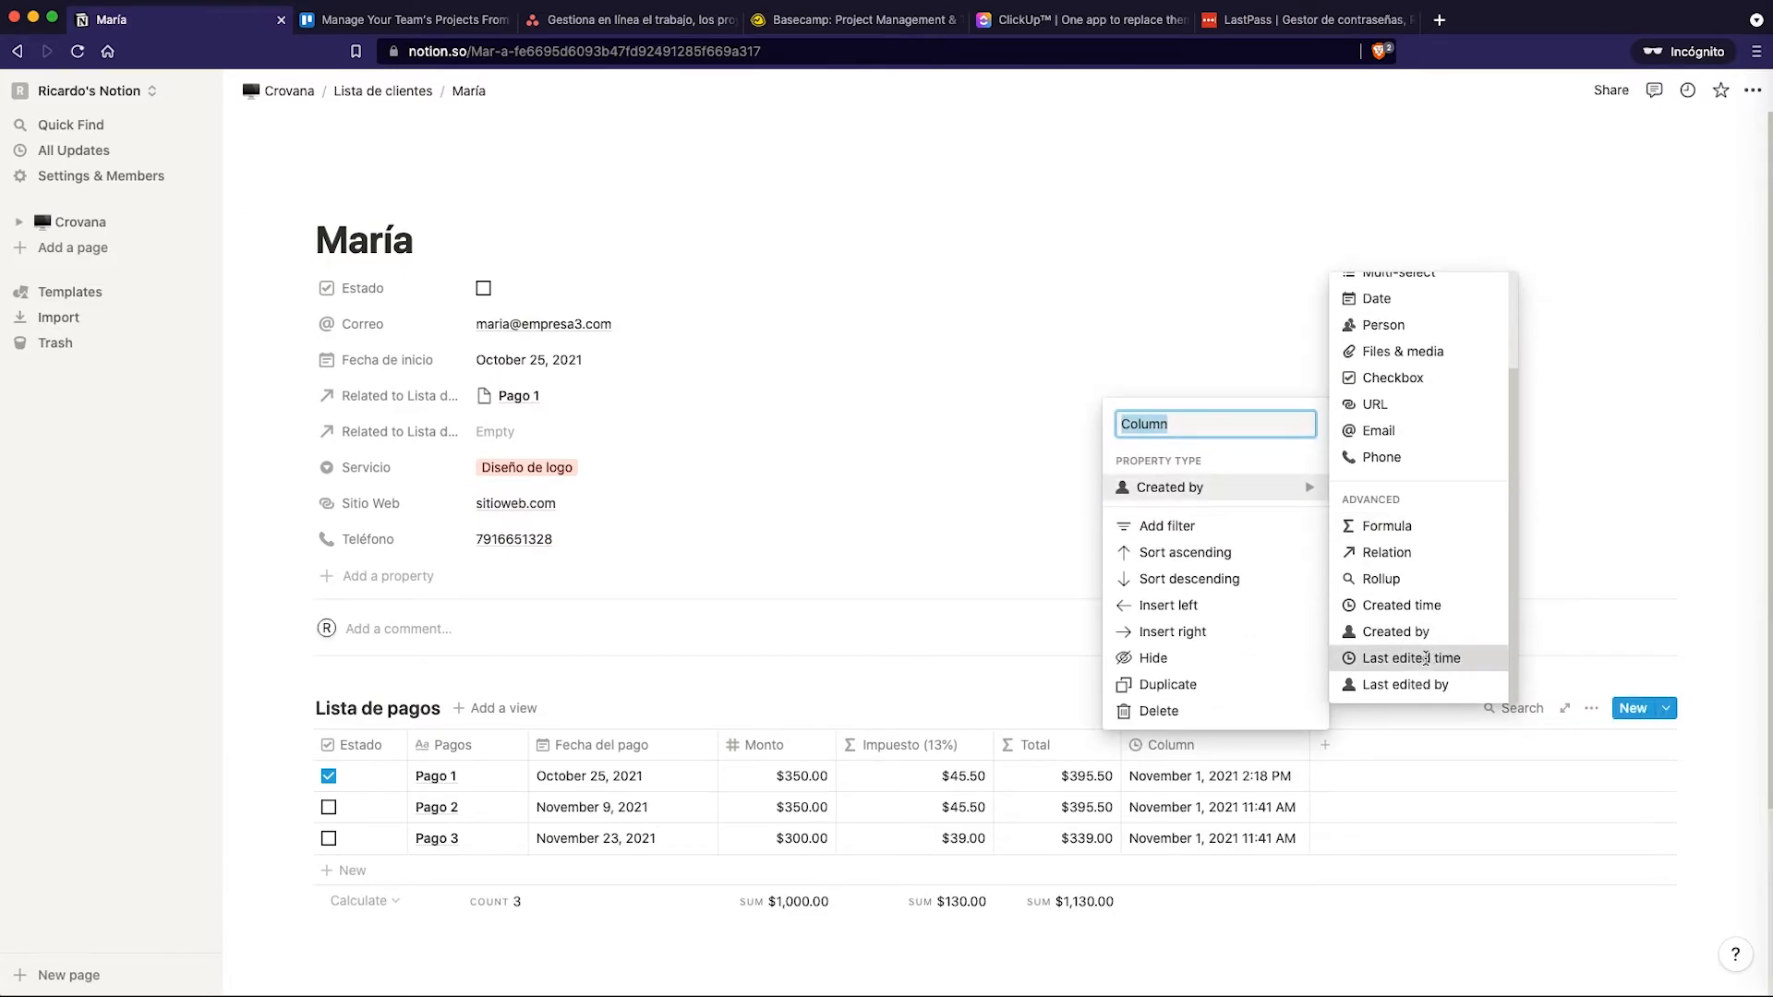
- Change the Column property type to Last edited by
left_click(1231, 746)
mouse_move(1255, 487)
scroll(1441, 626, "down", 3)
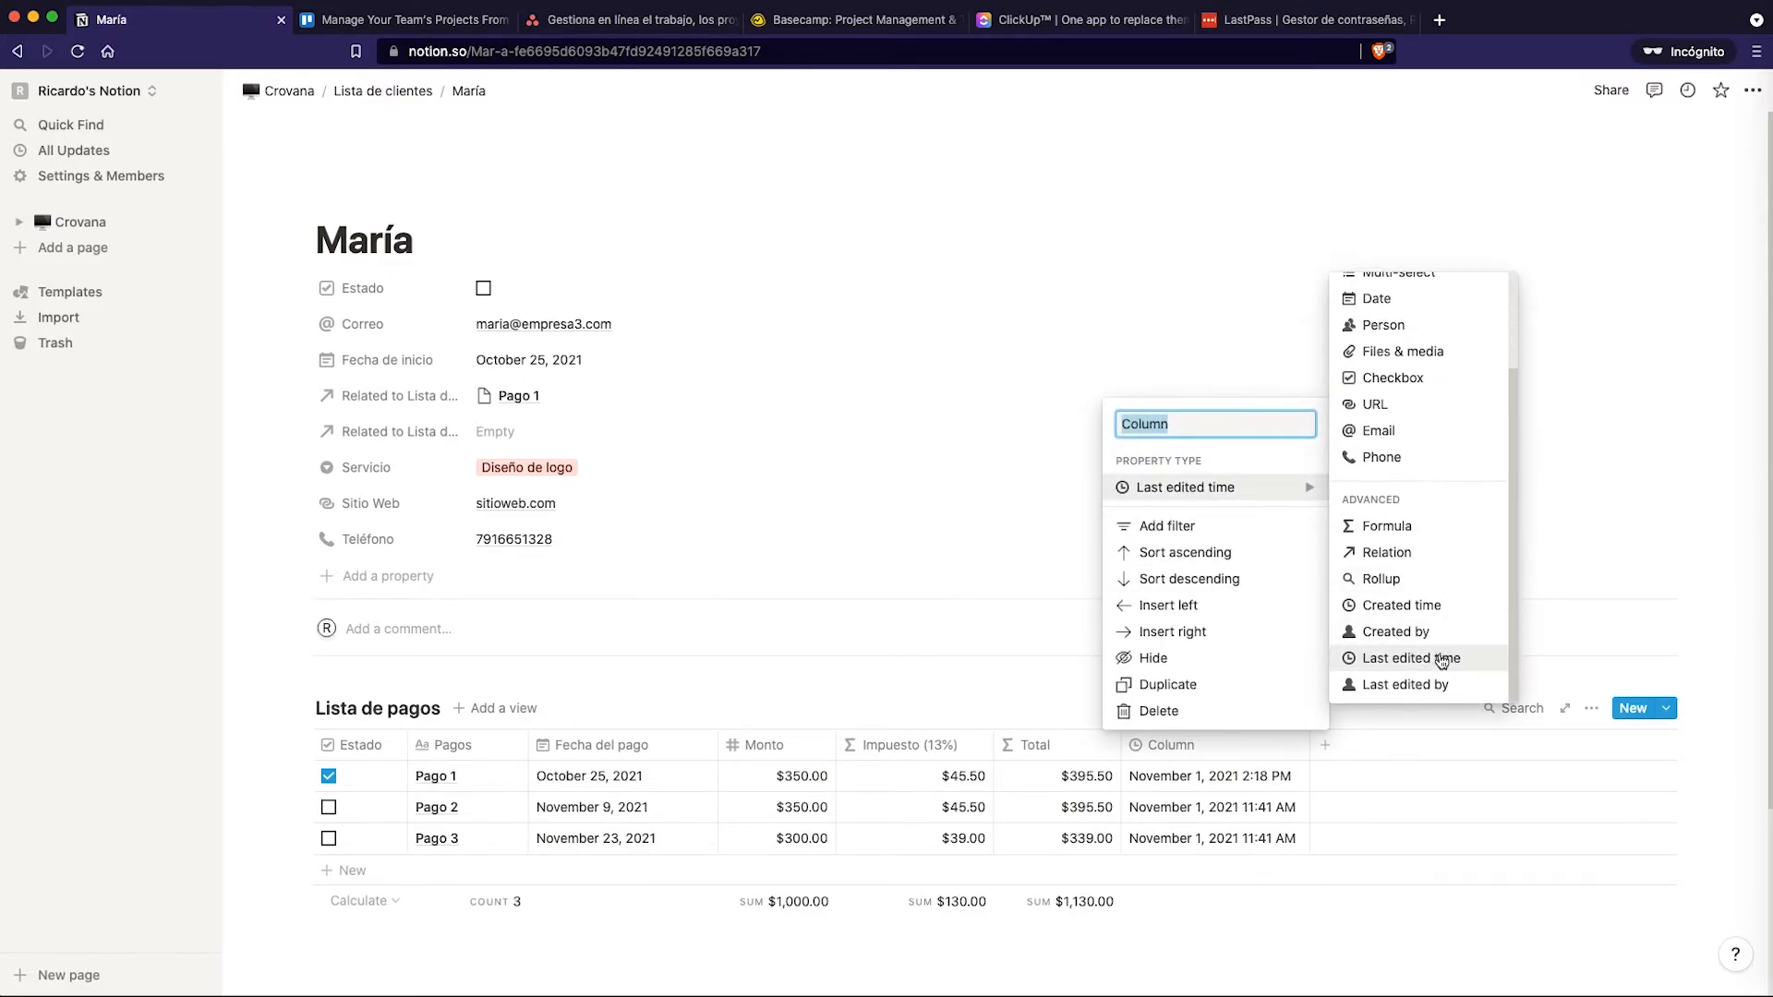
left_click(1427, 688)
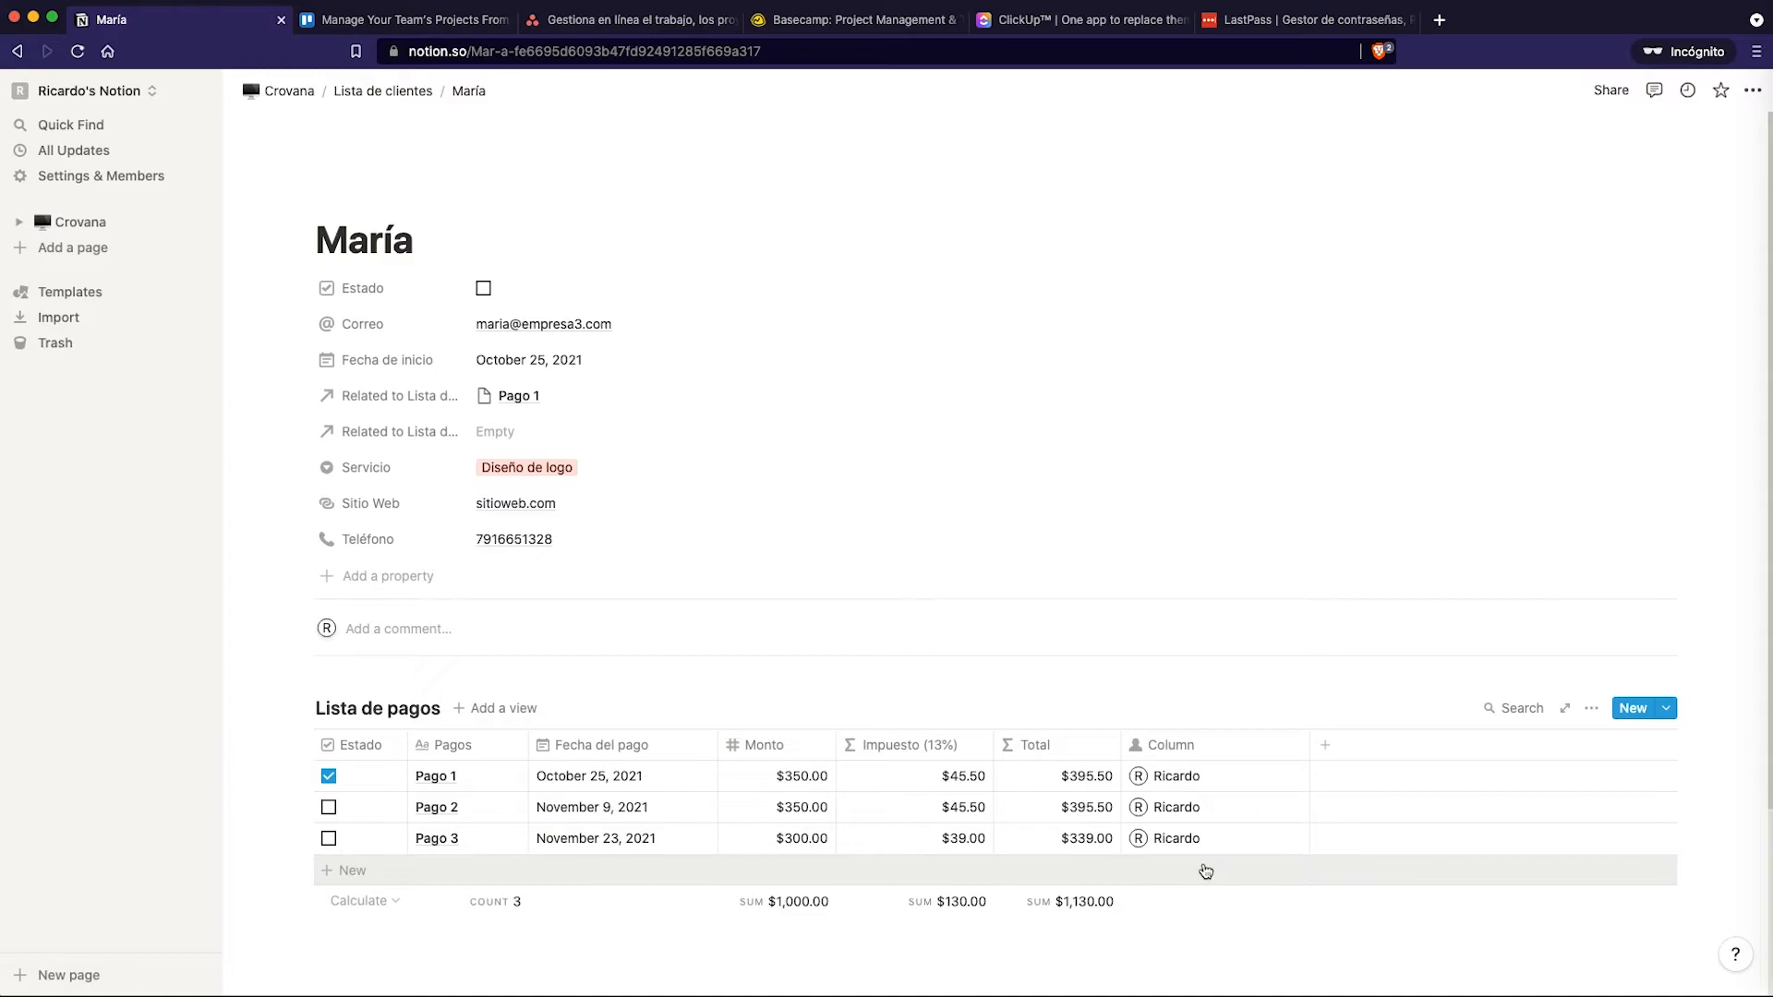
left_click(1213, 740)
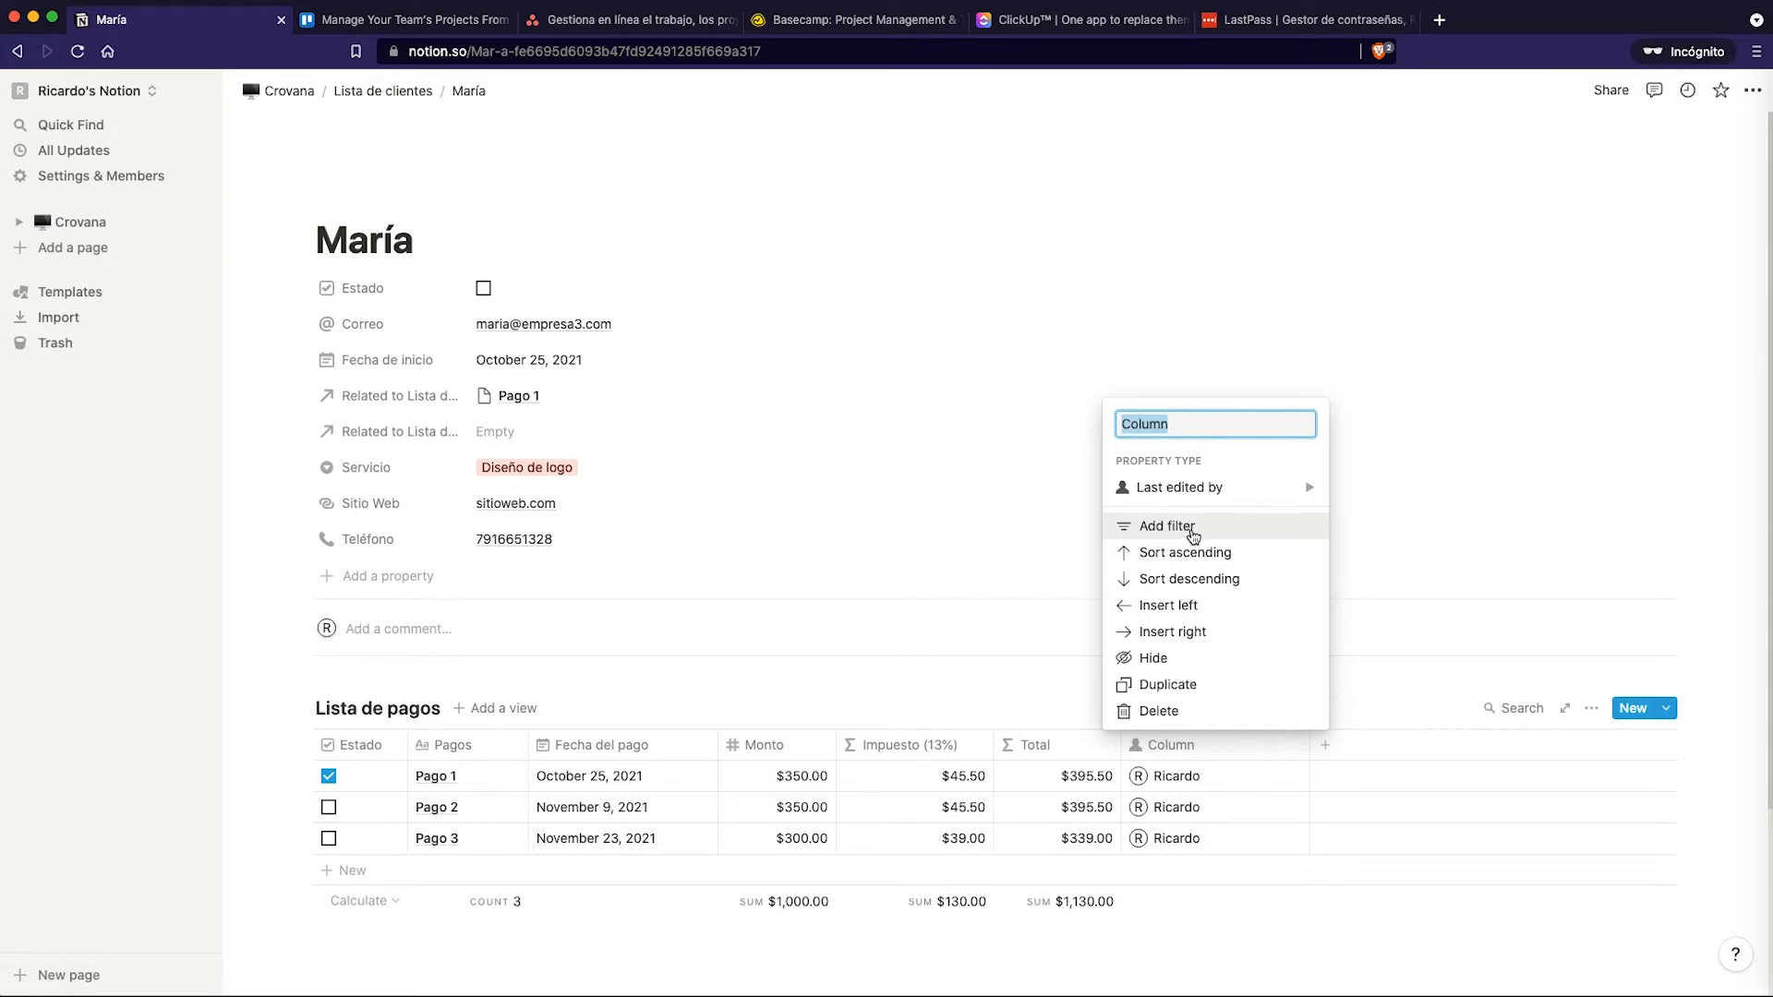
- Delete the Column property, undoing and then redoing the deletion
left_click(1180, 712)
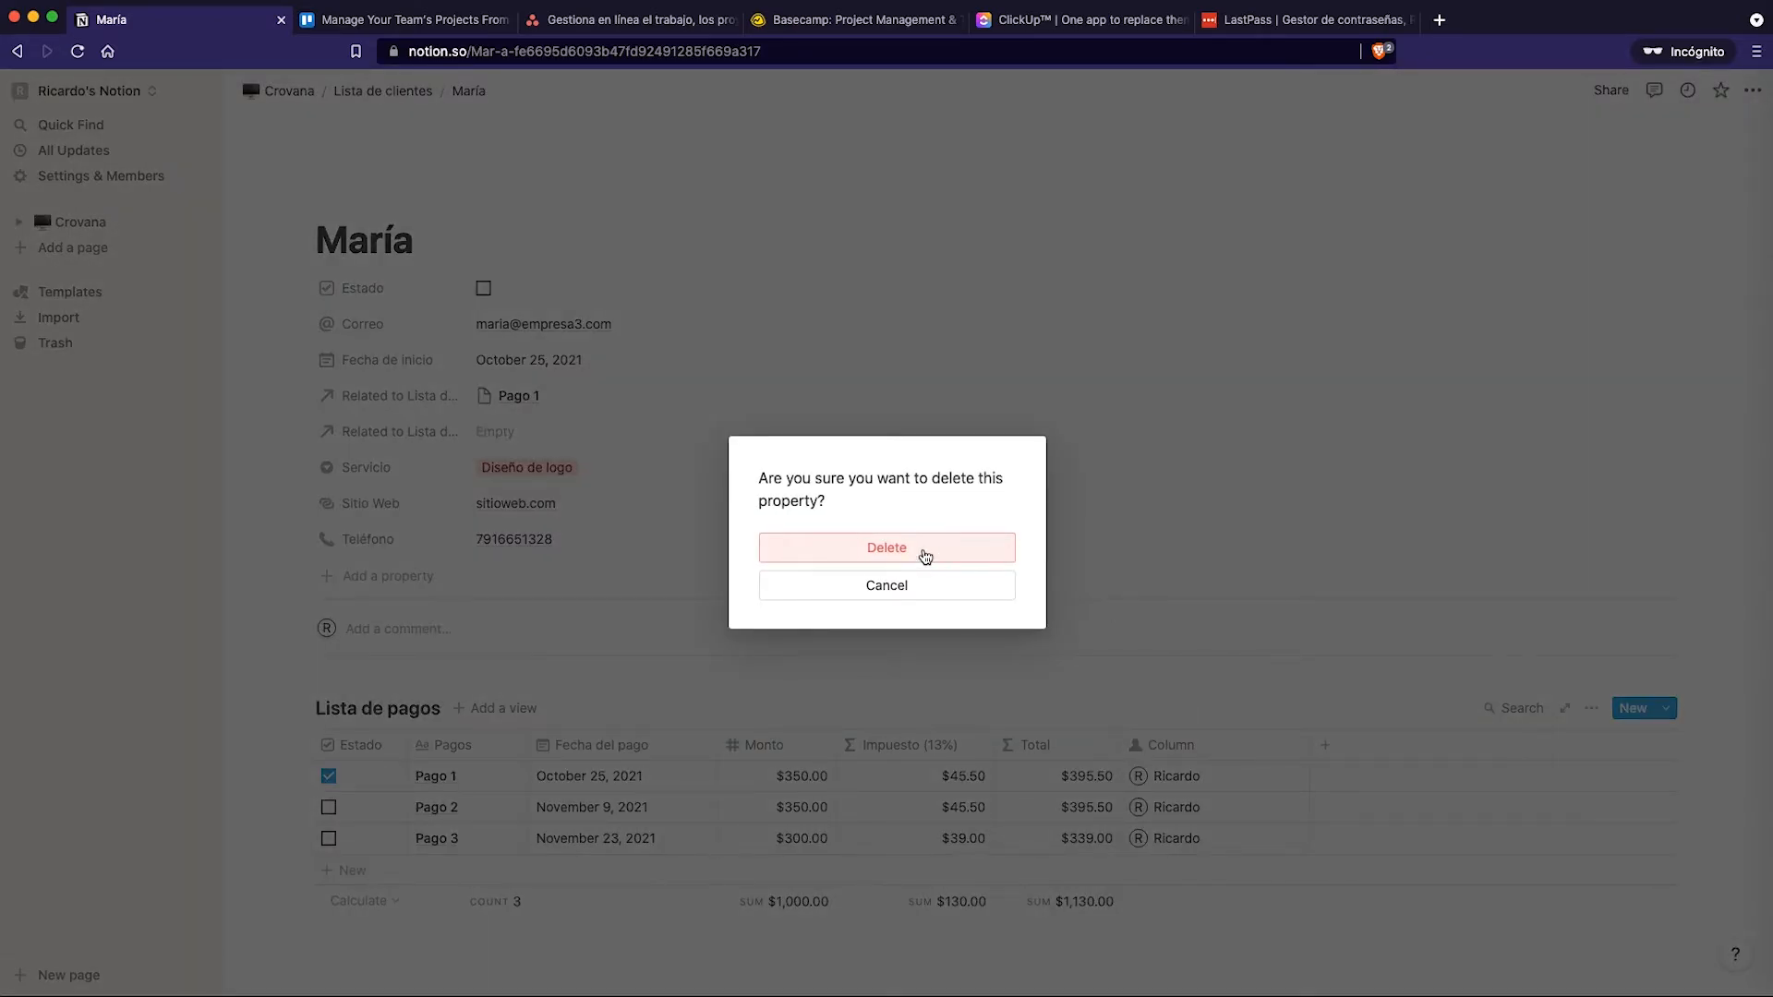
left_click(904, 546)
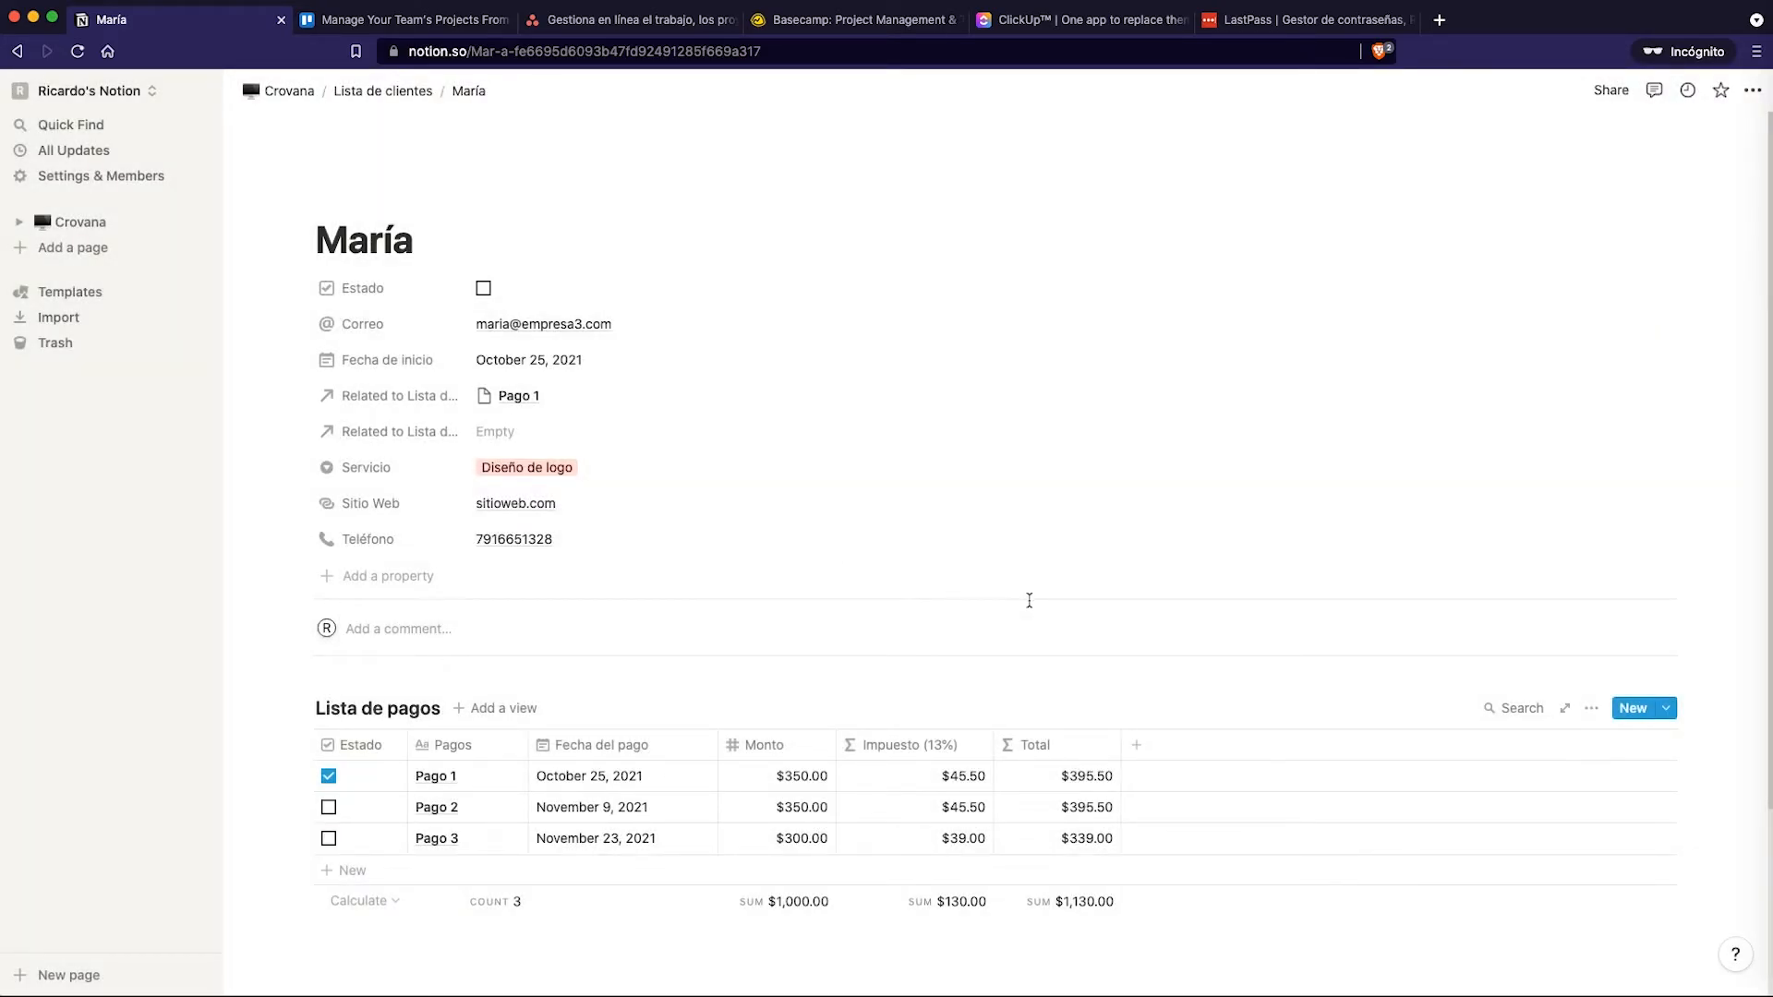
key("super+z")
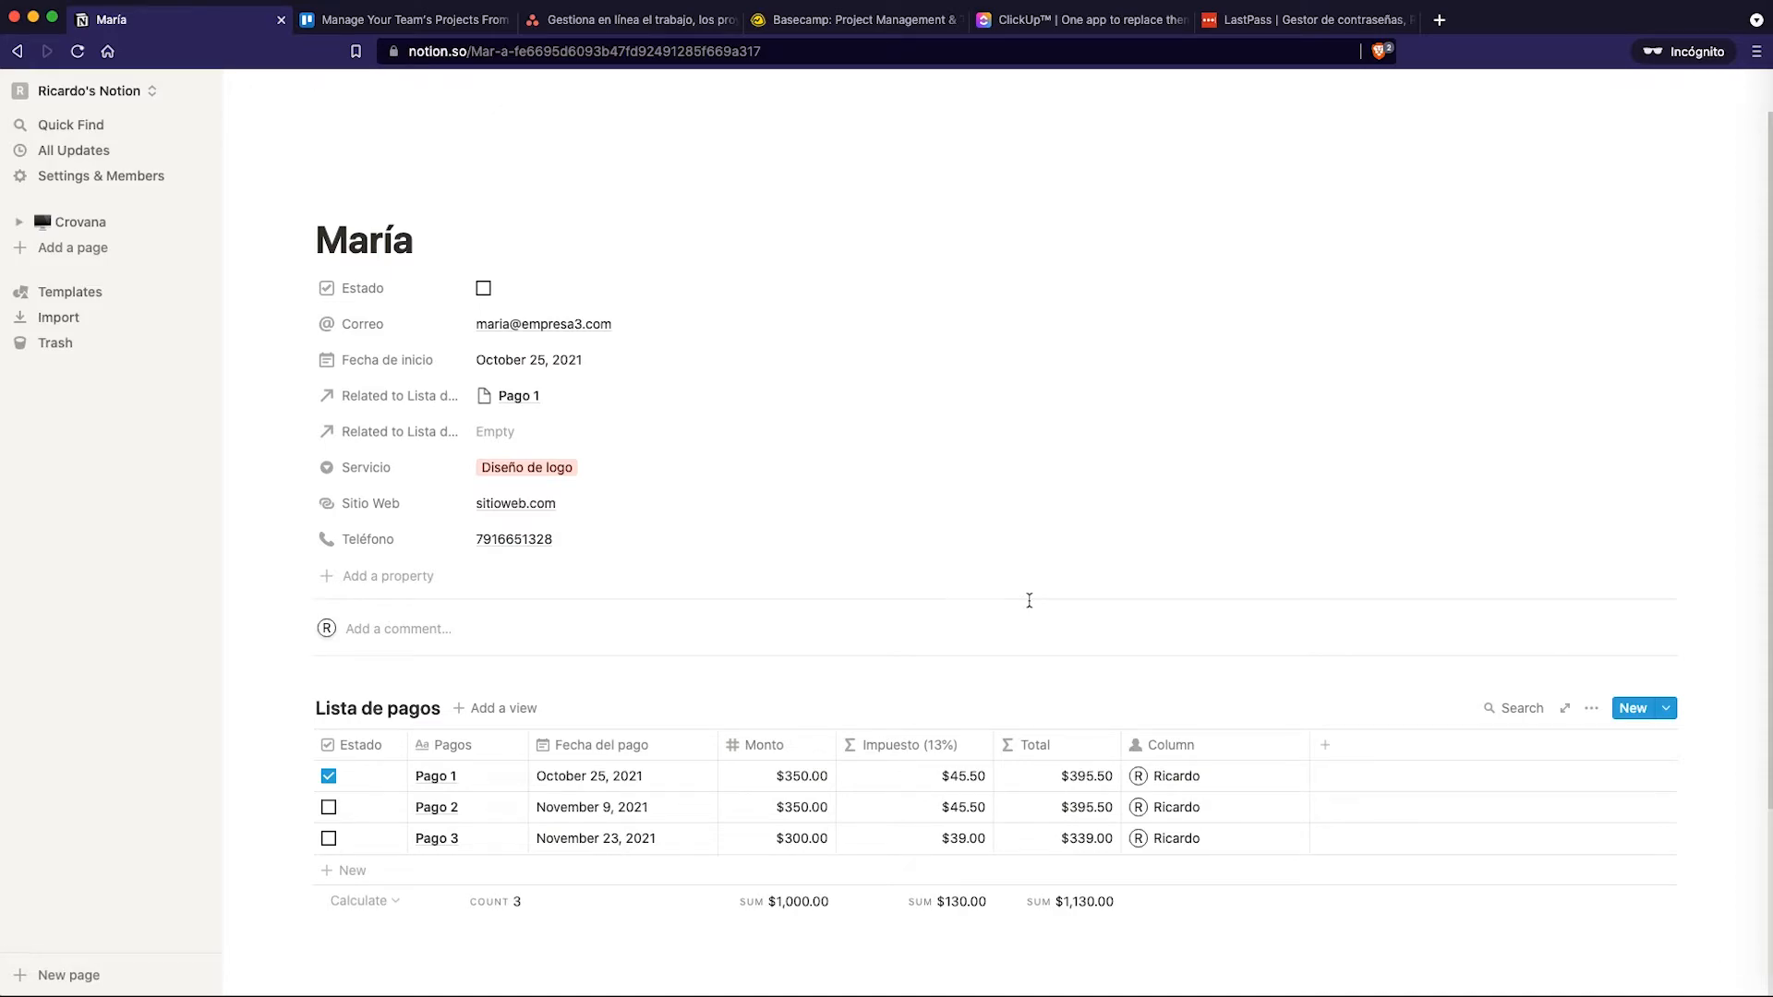
key("super+shift+z")
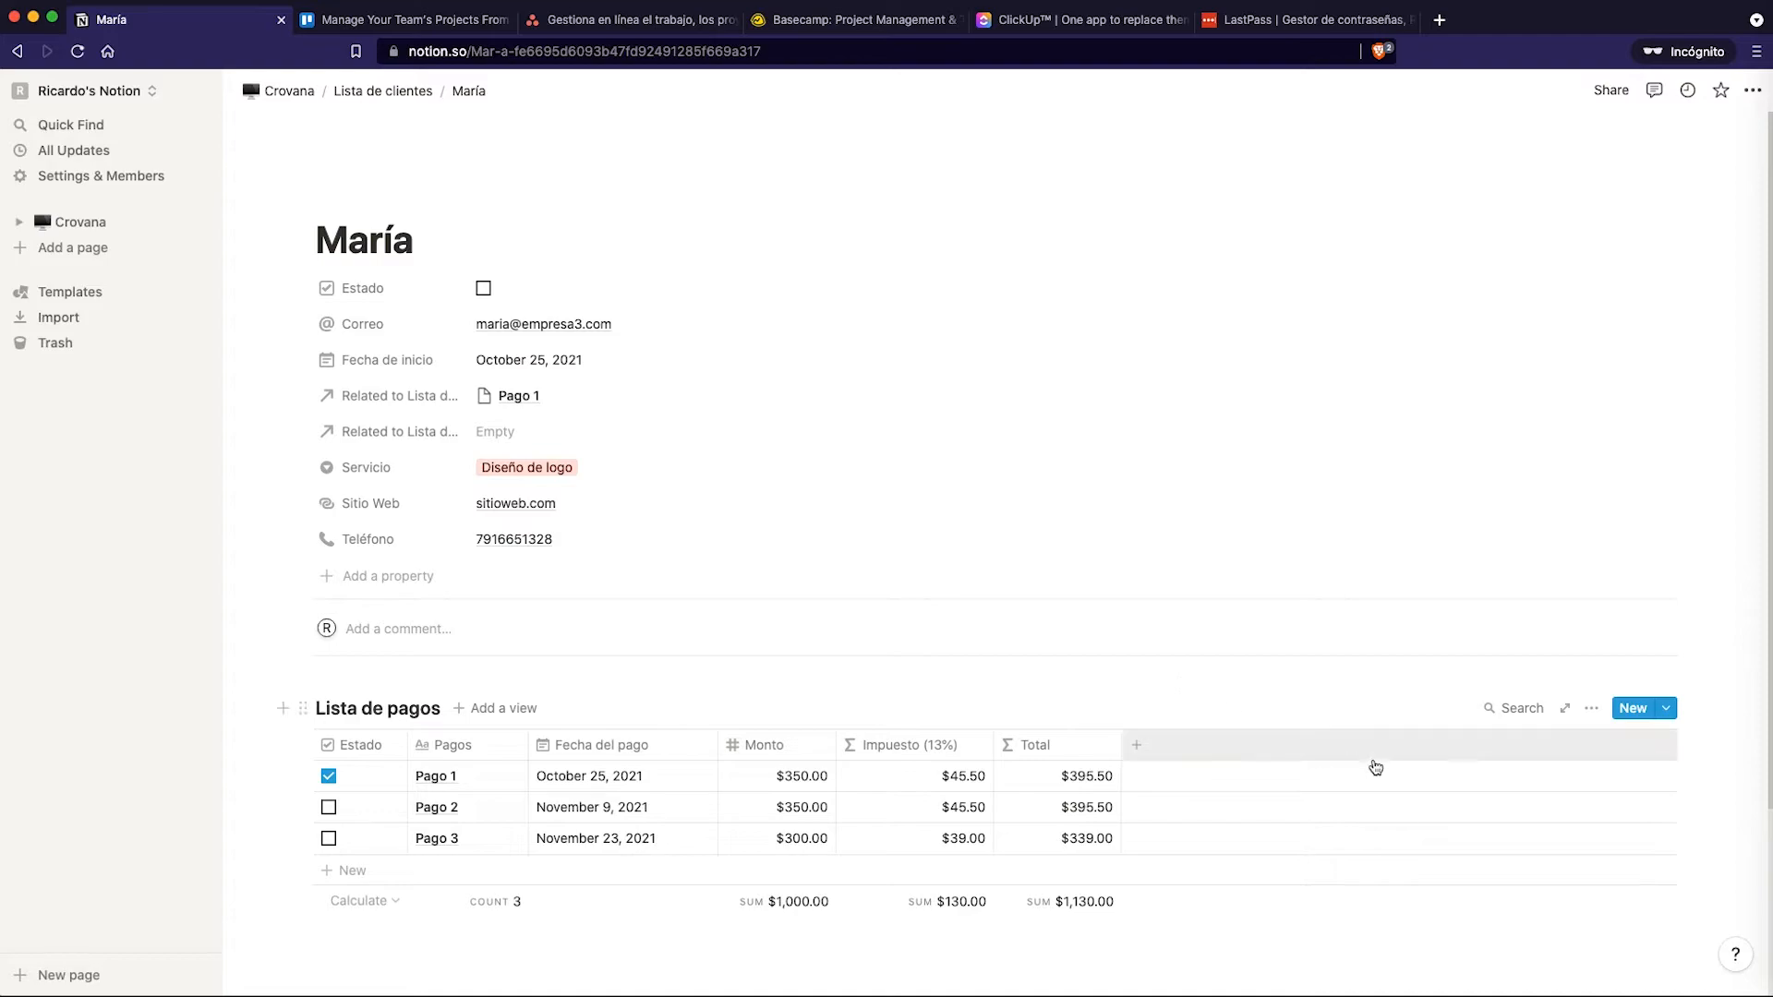
- Toggle the Lista de pagos table search on and off, then return to Crovana
left_click(1514, 711)
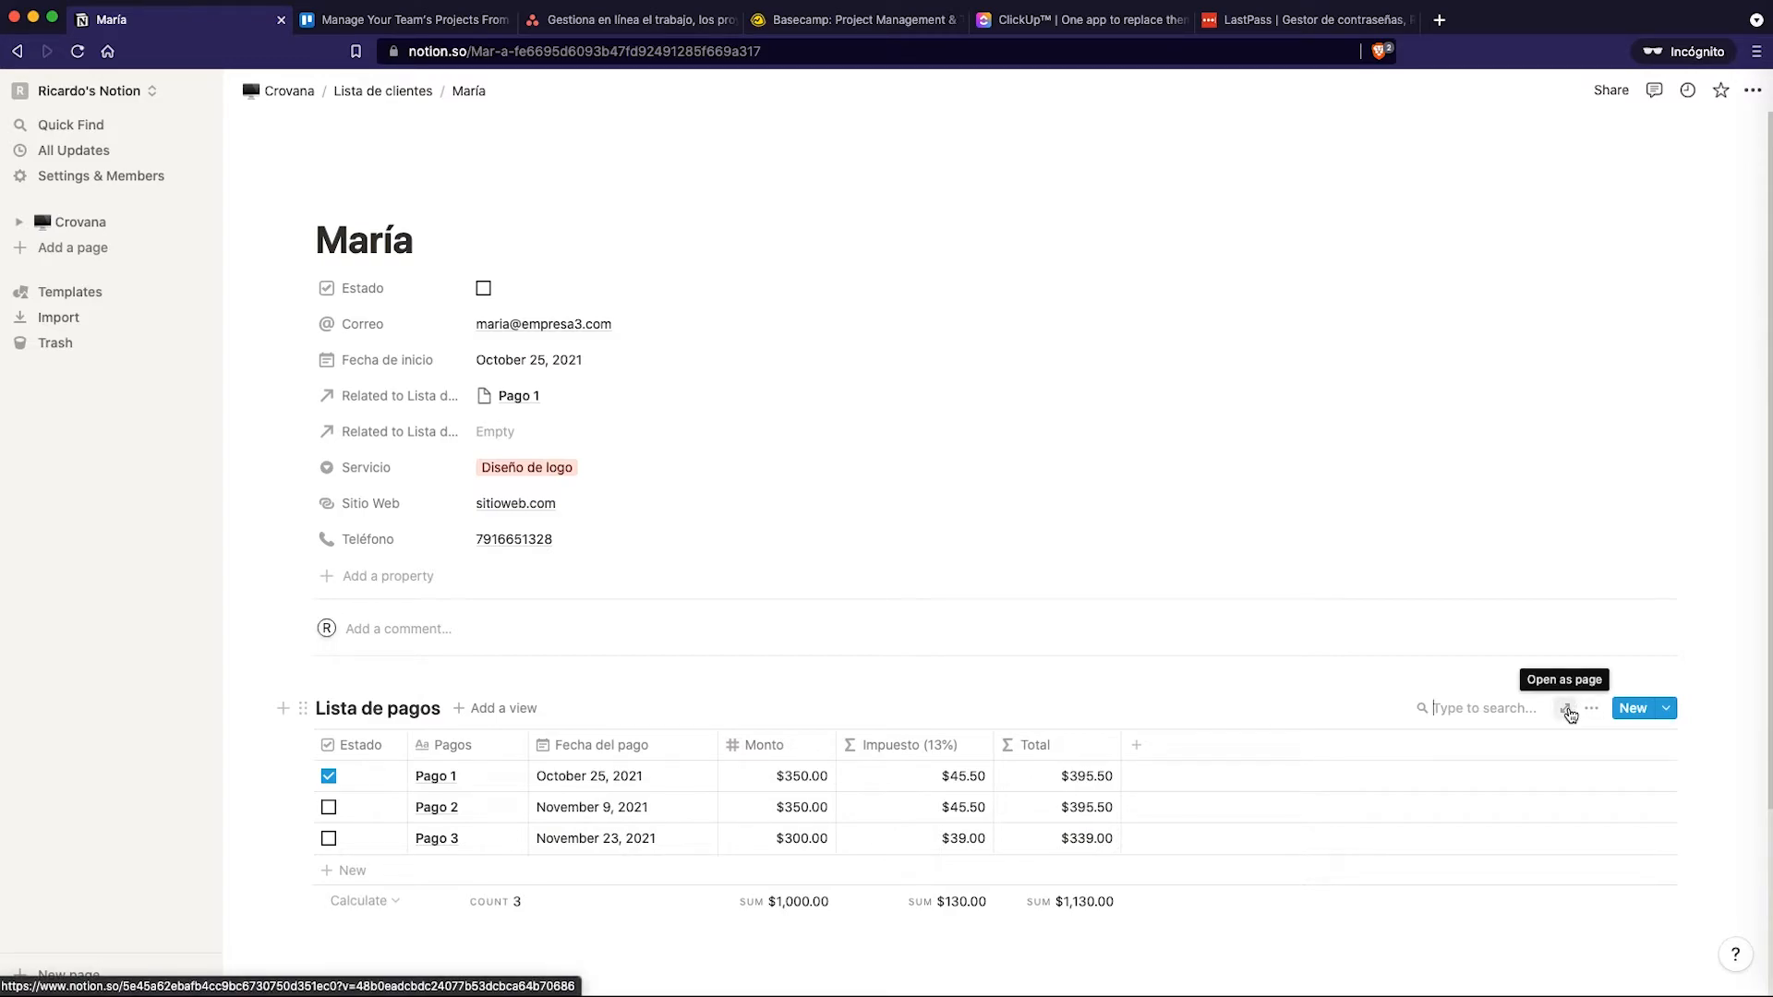
left_click(1149, 716)
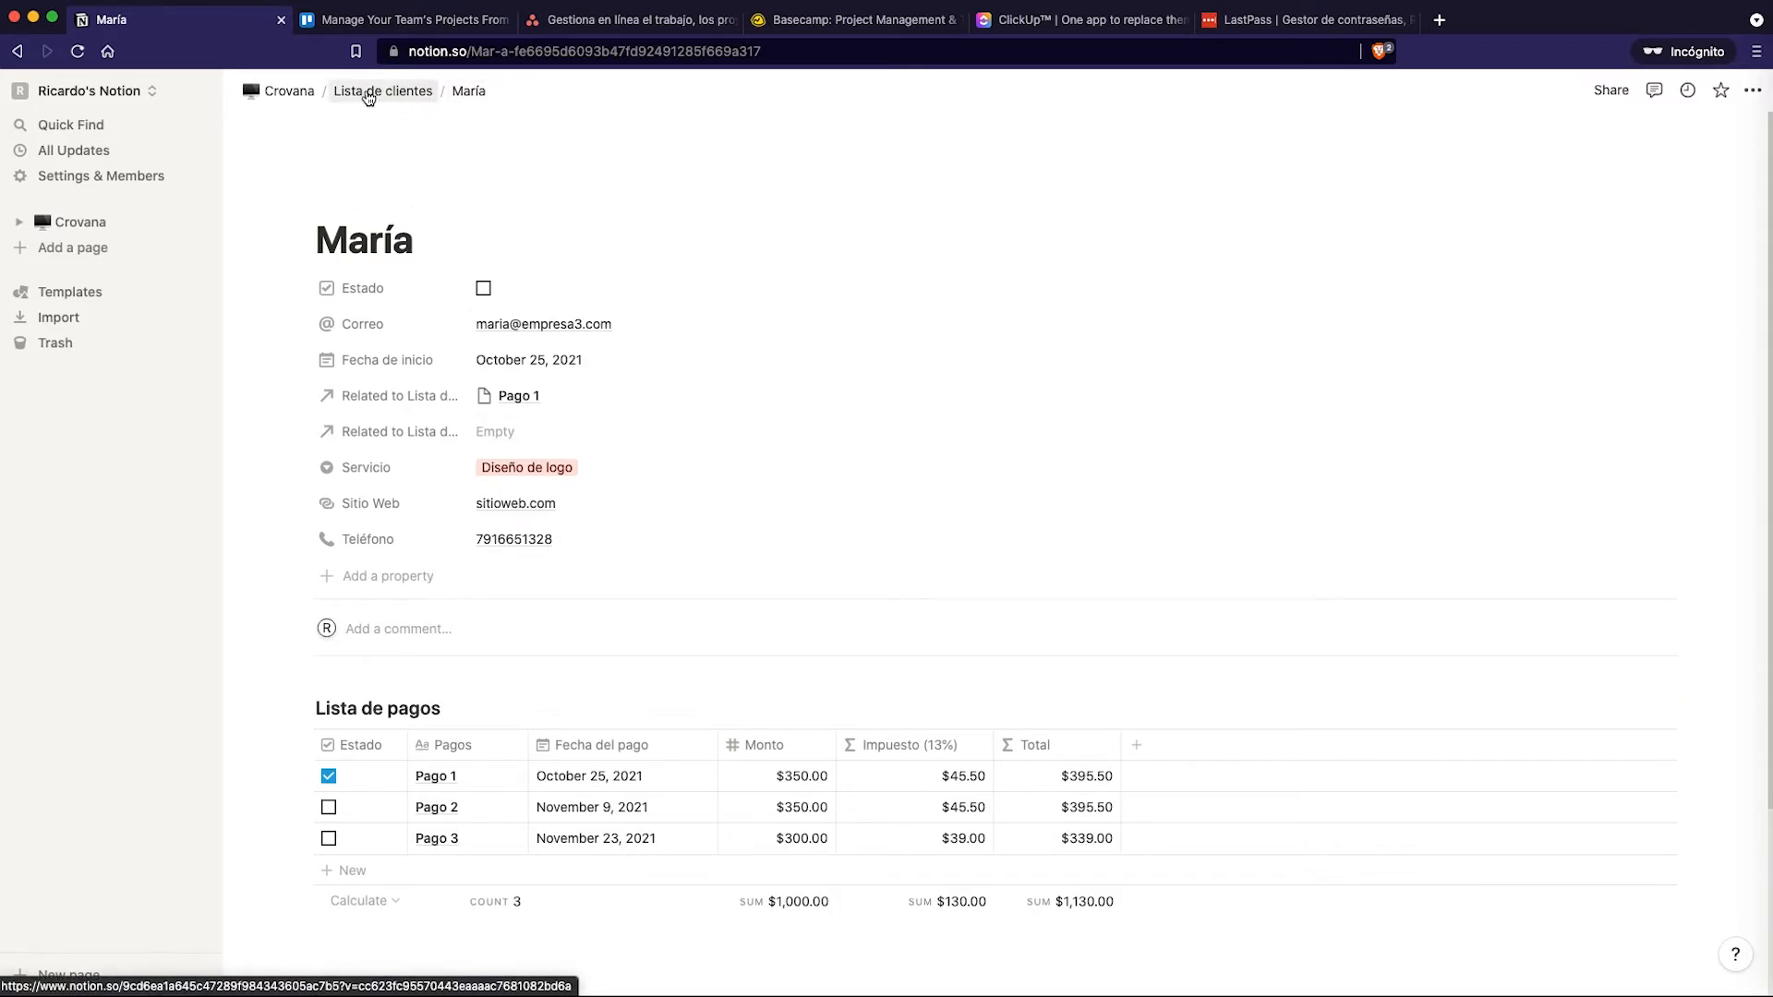
left_click(289, 96)
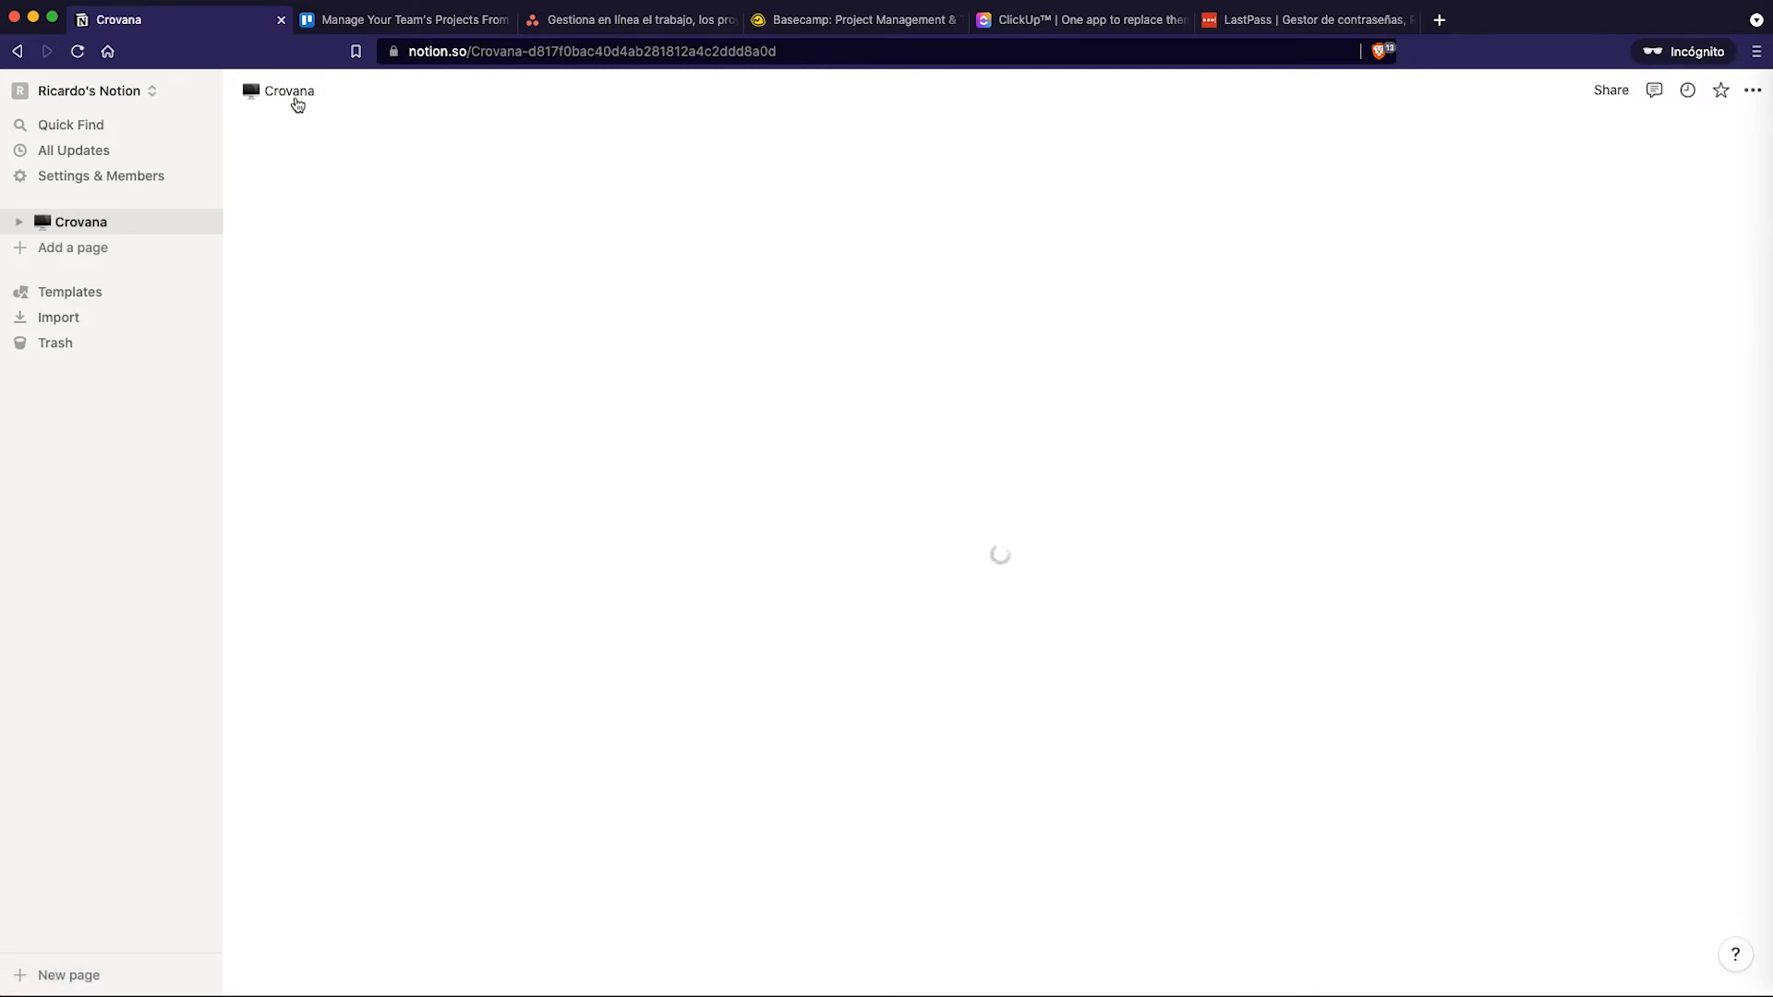
- Add two blank lines below the FAQ toggles and bring up the slash-command block menu
scroll(505, 554, "down", 5)
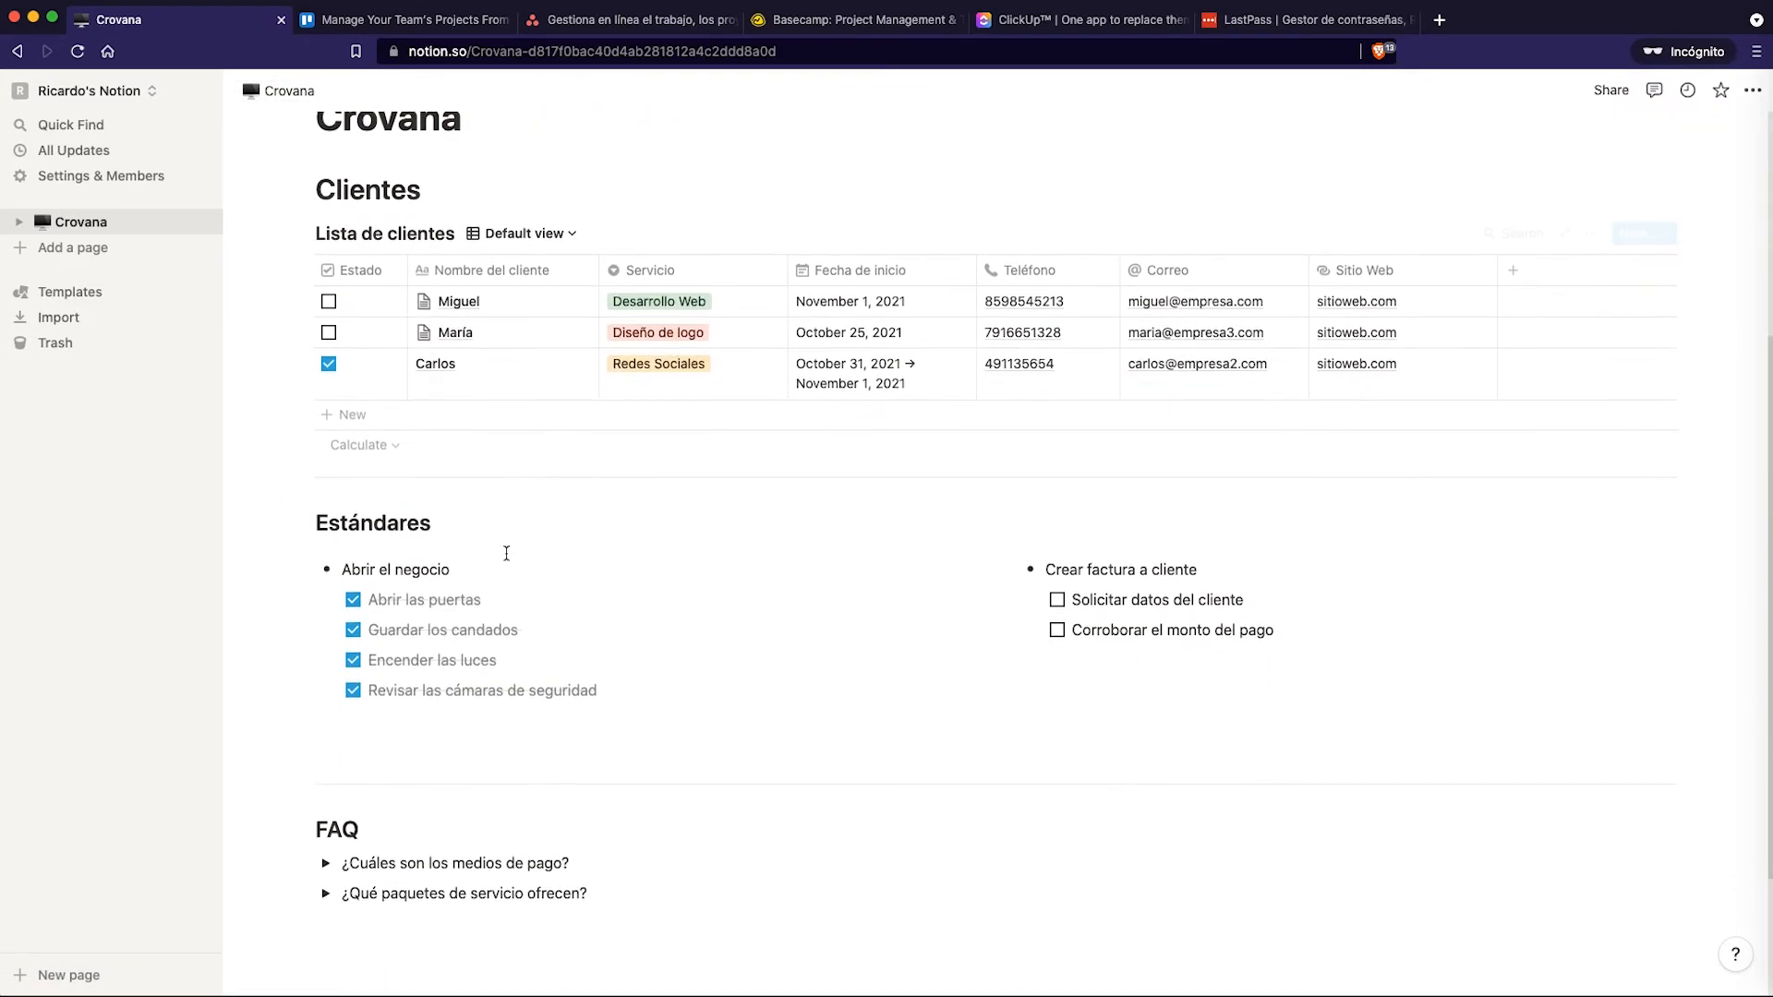
scroll(503, 551, "up", 4)
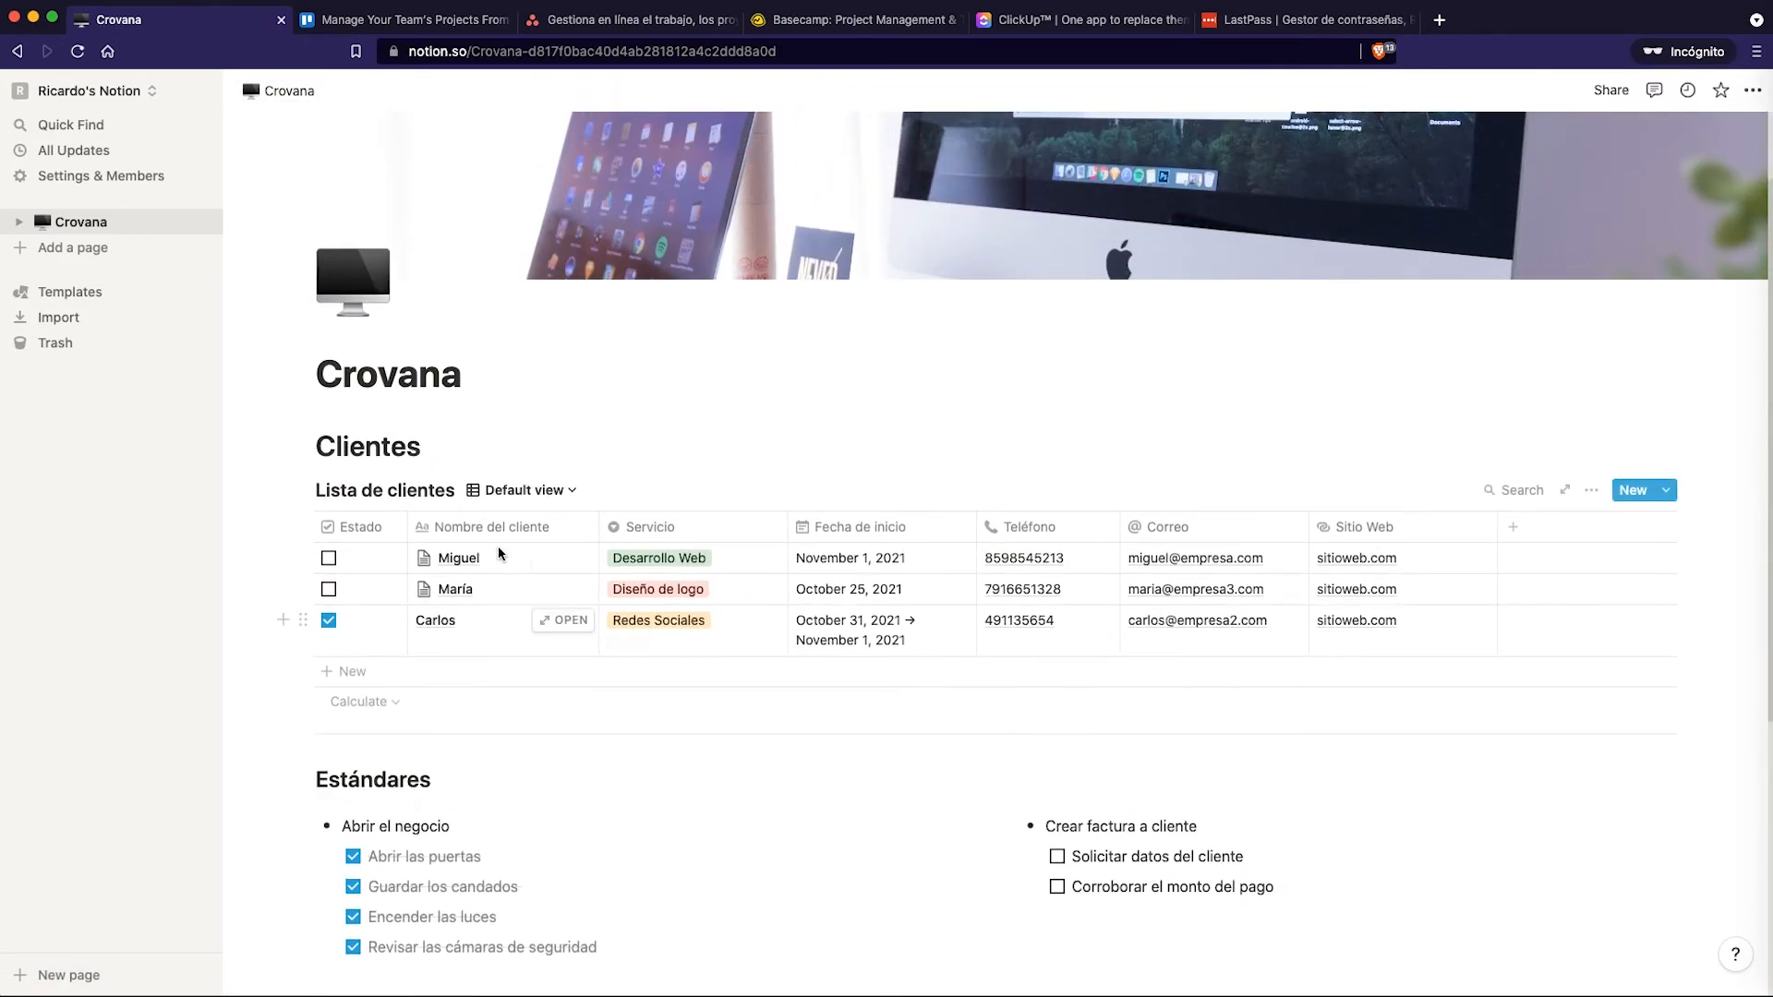
scroll(499, 552, "down", 1)
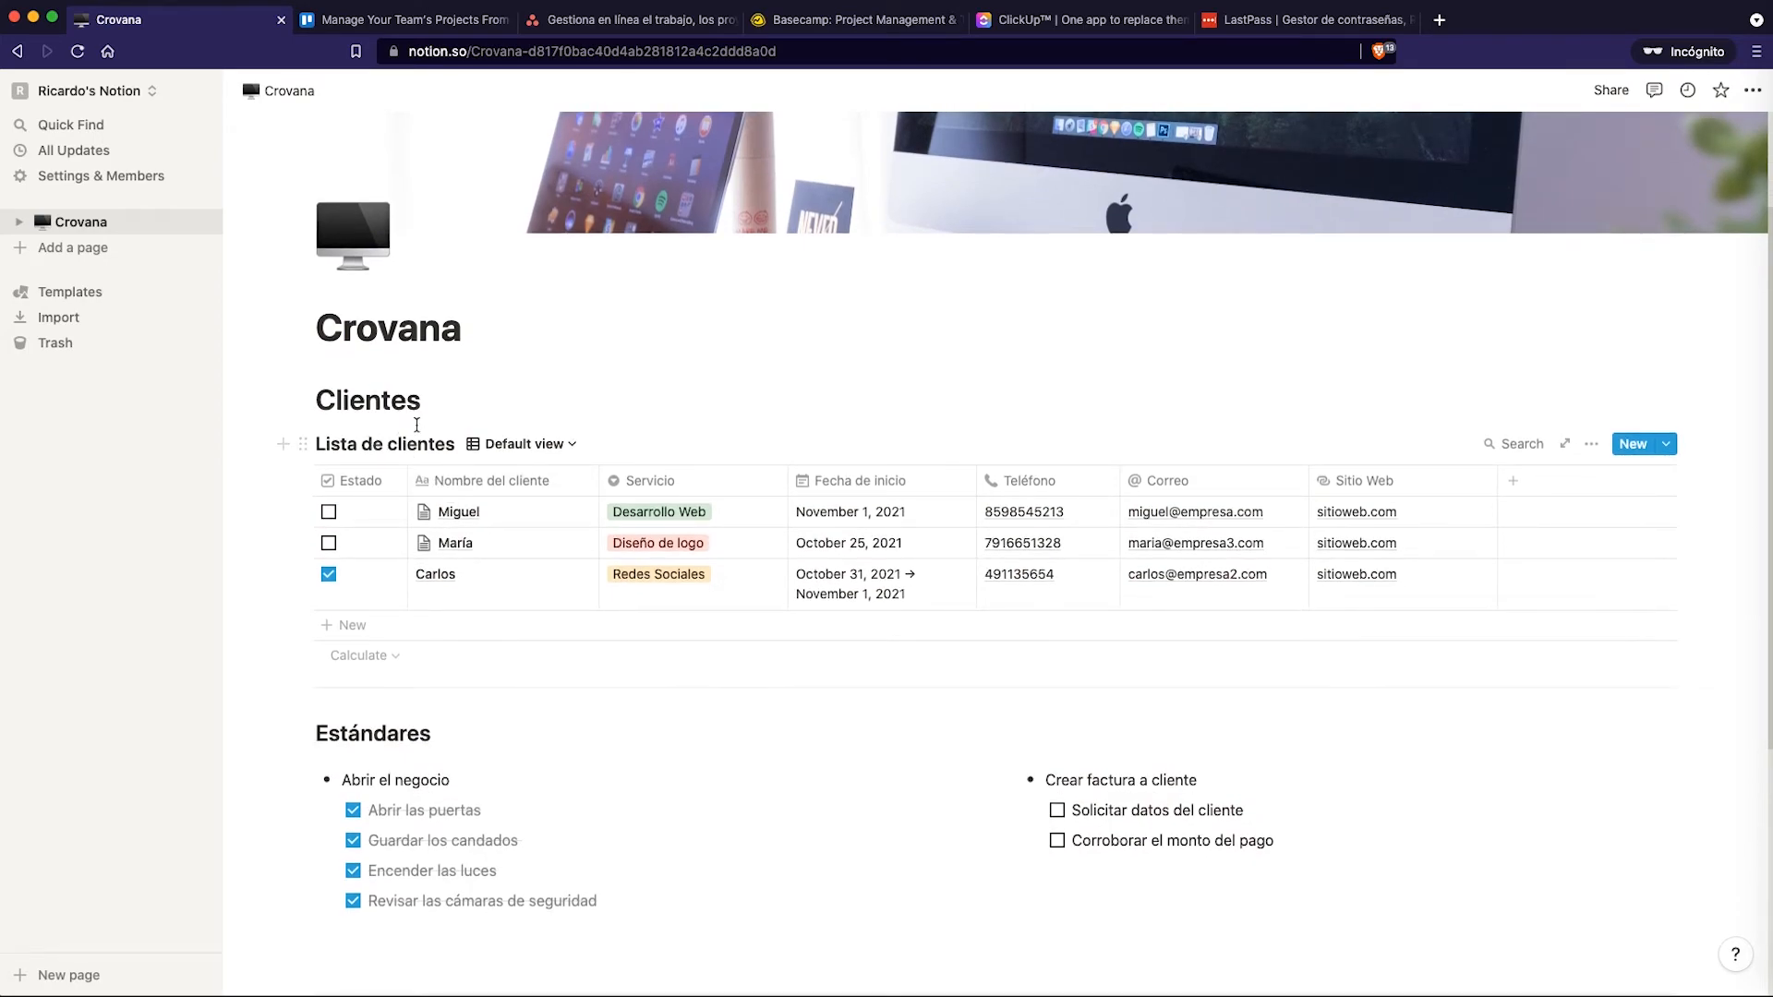
scroll(471, 572, "down", 5)
scroll(461, 615, "up", 3)
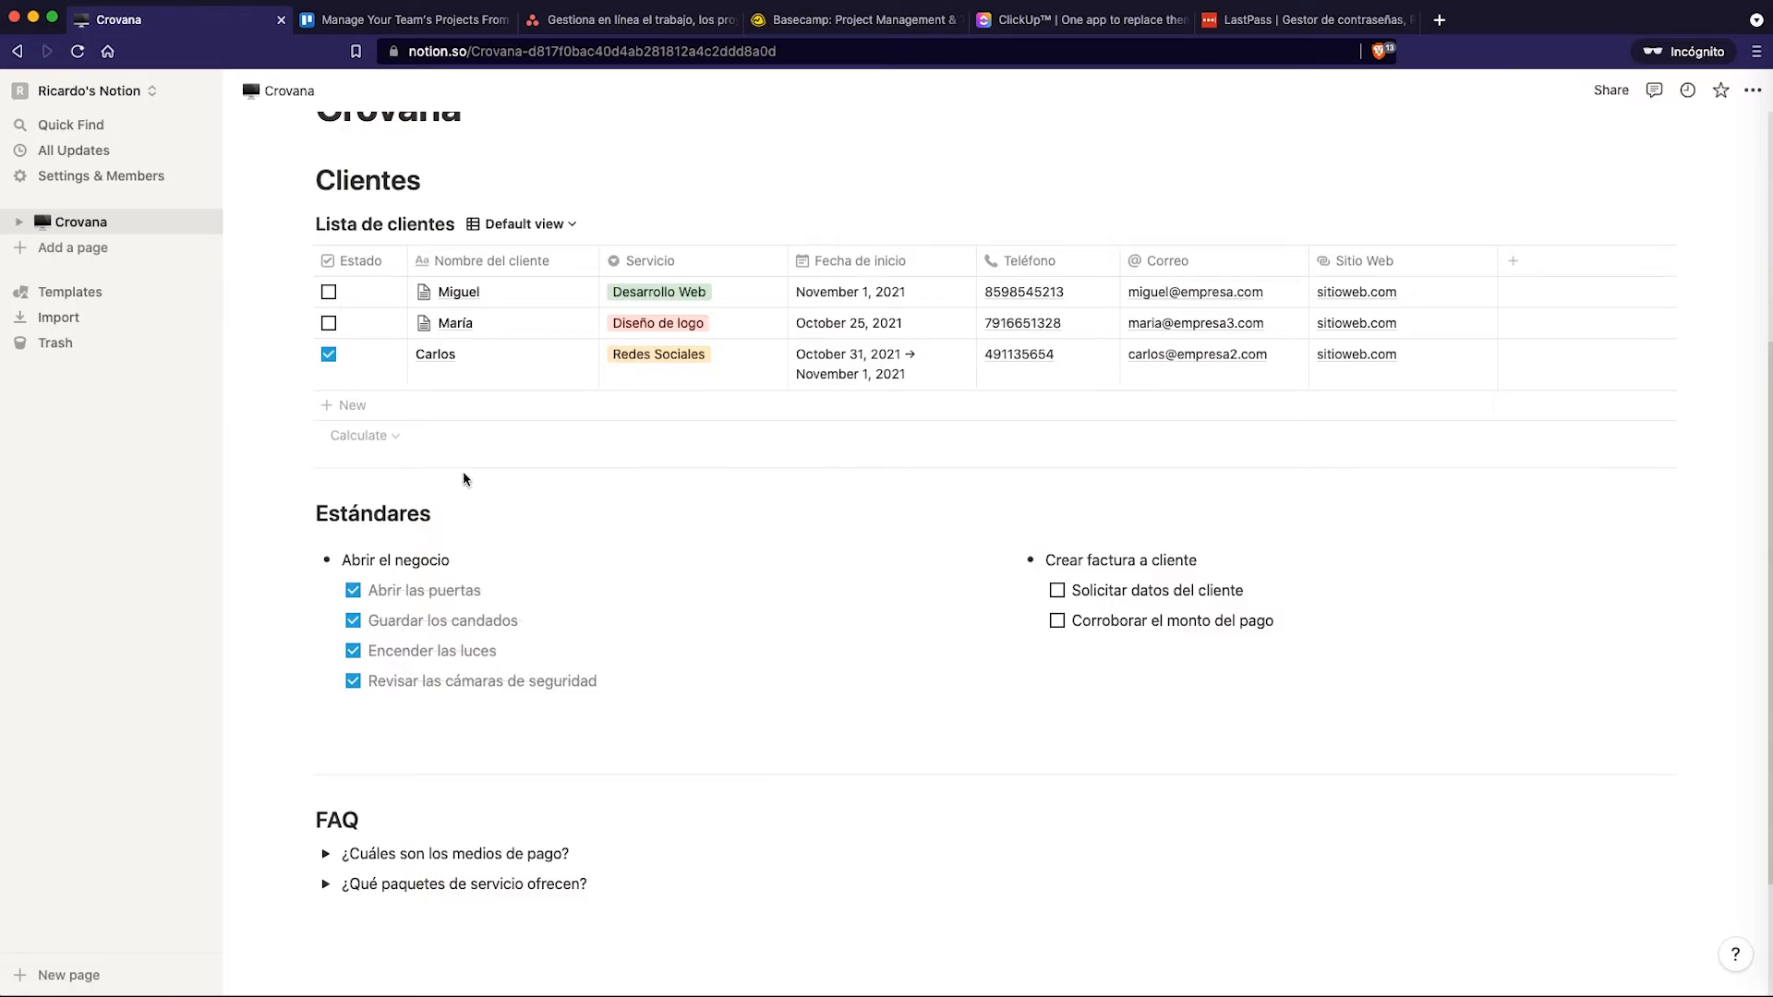
scroll(478, 737, "down", 3)
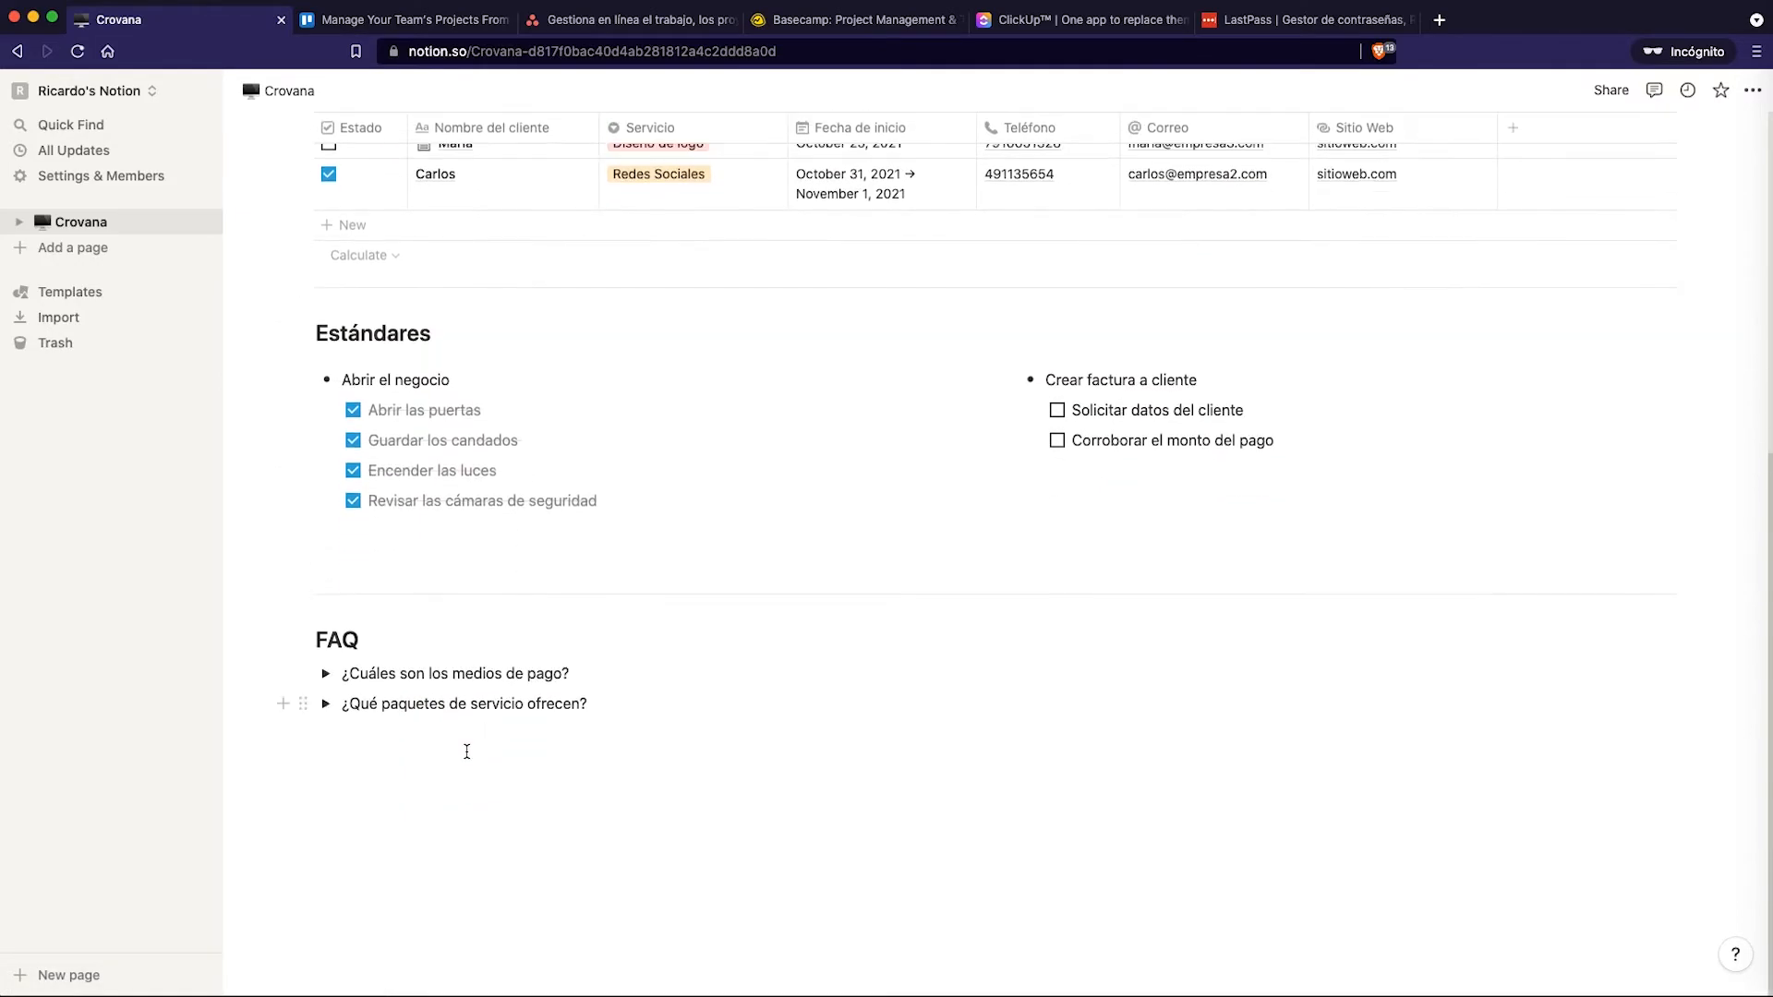
left_click(342, 790)
key("Return")
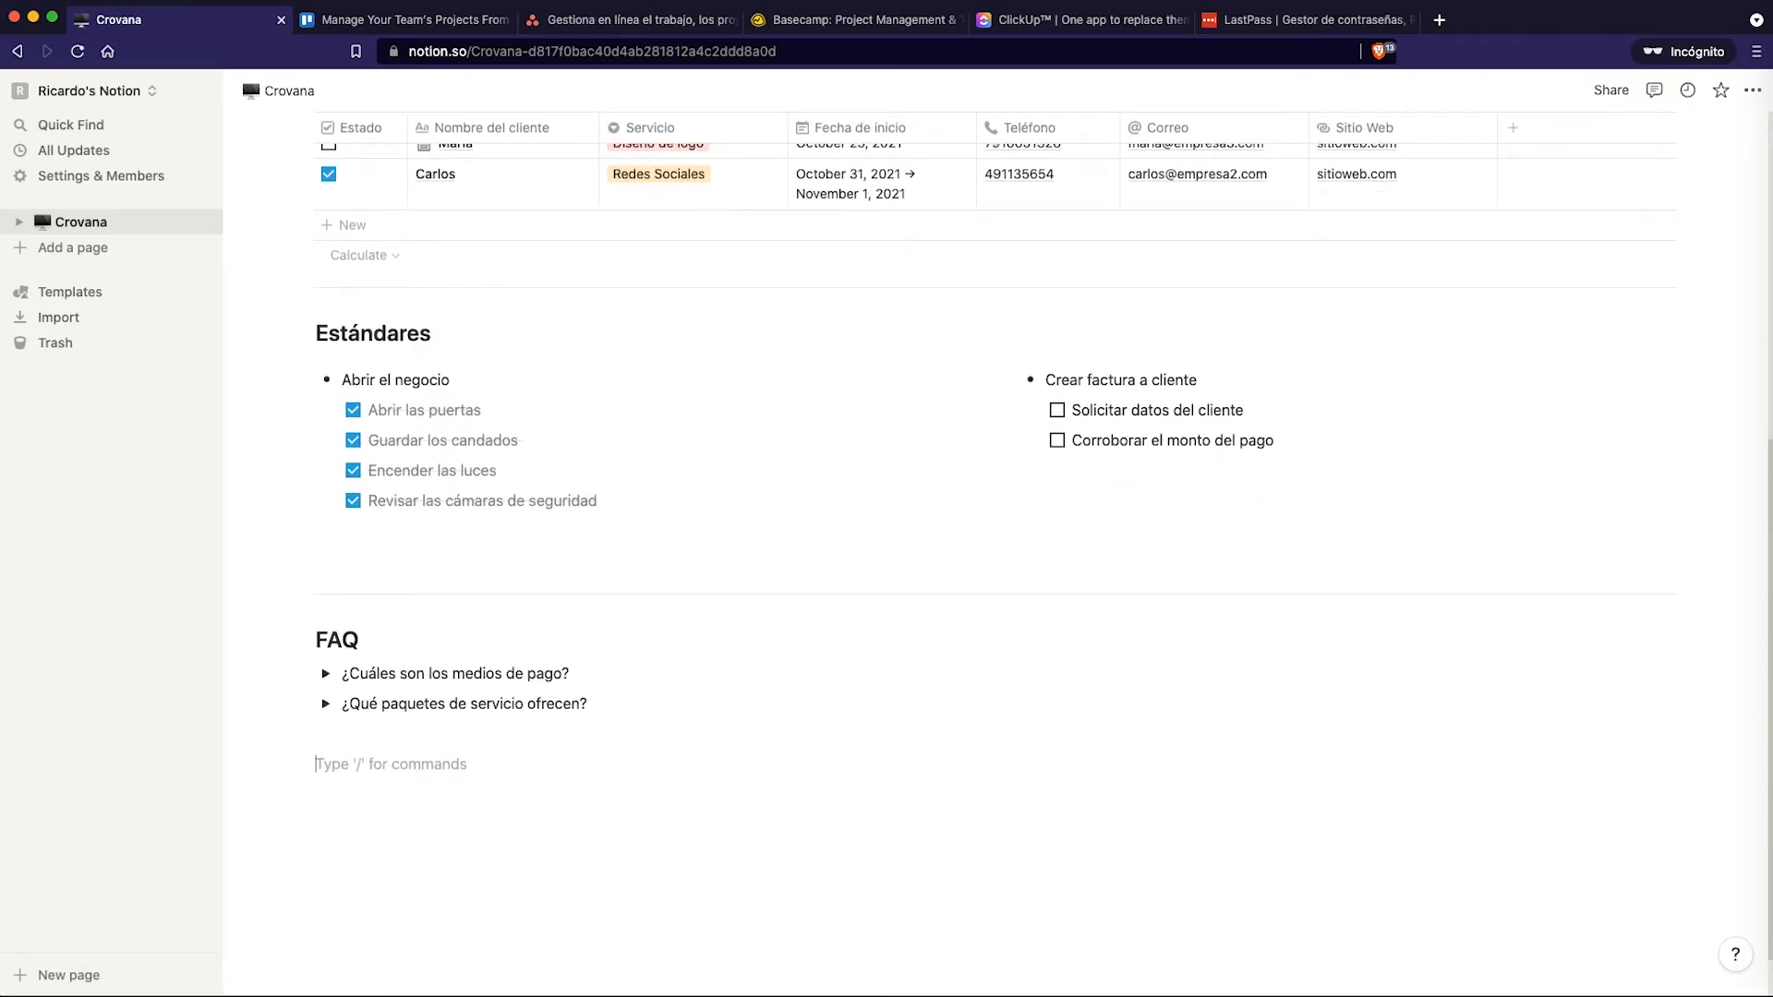
key("Return")
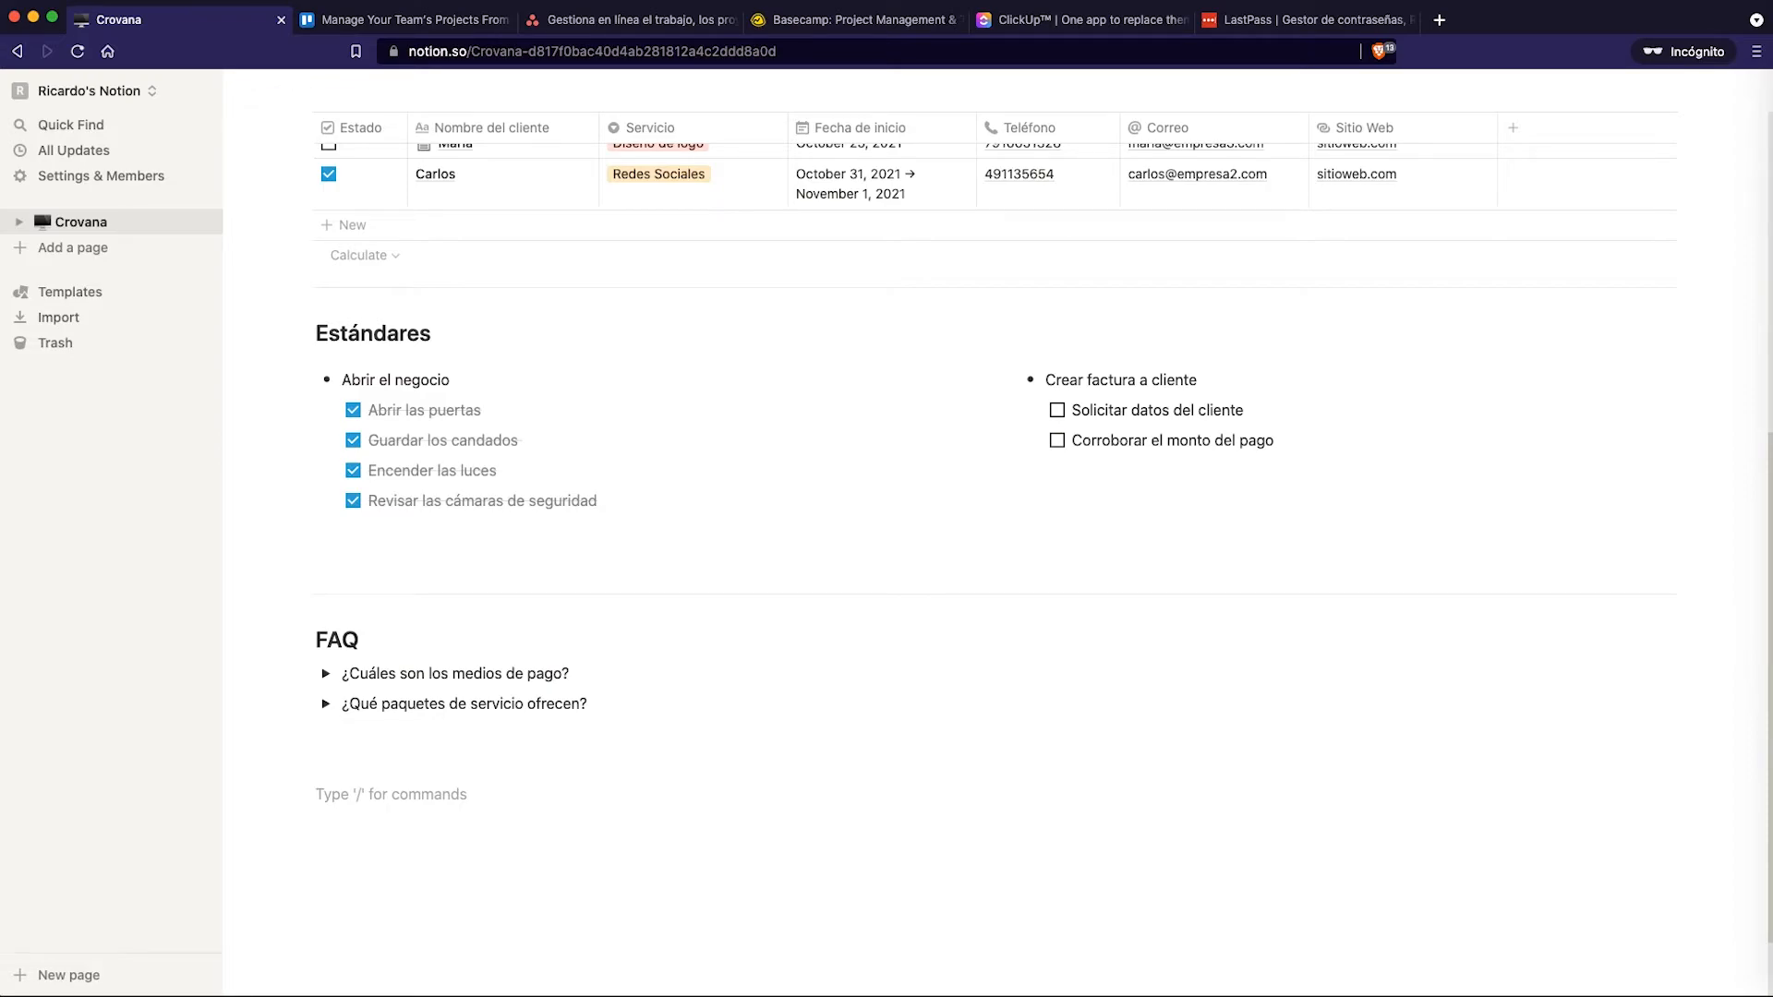
type("/")
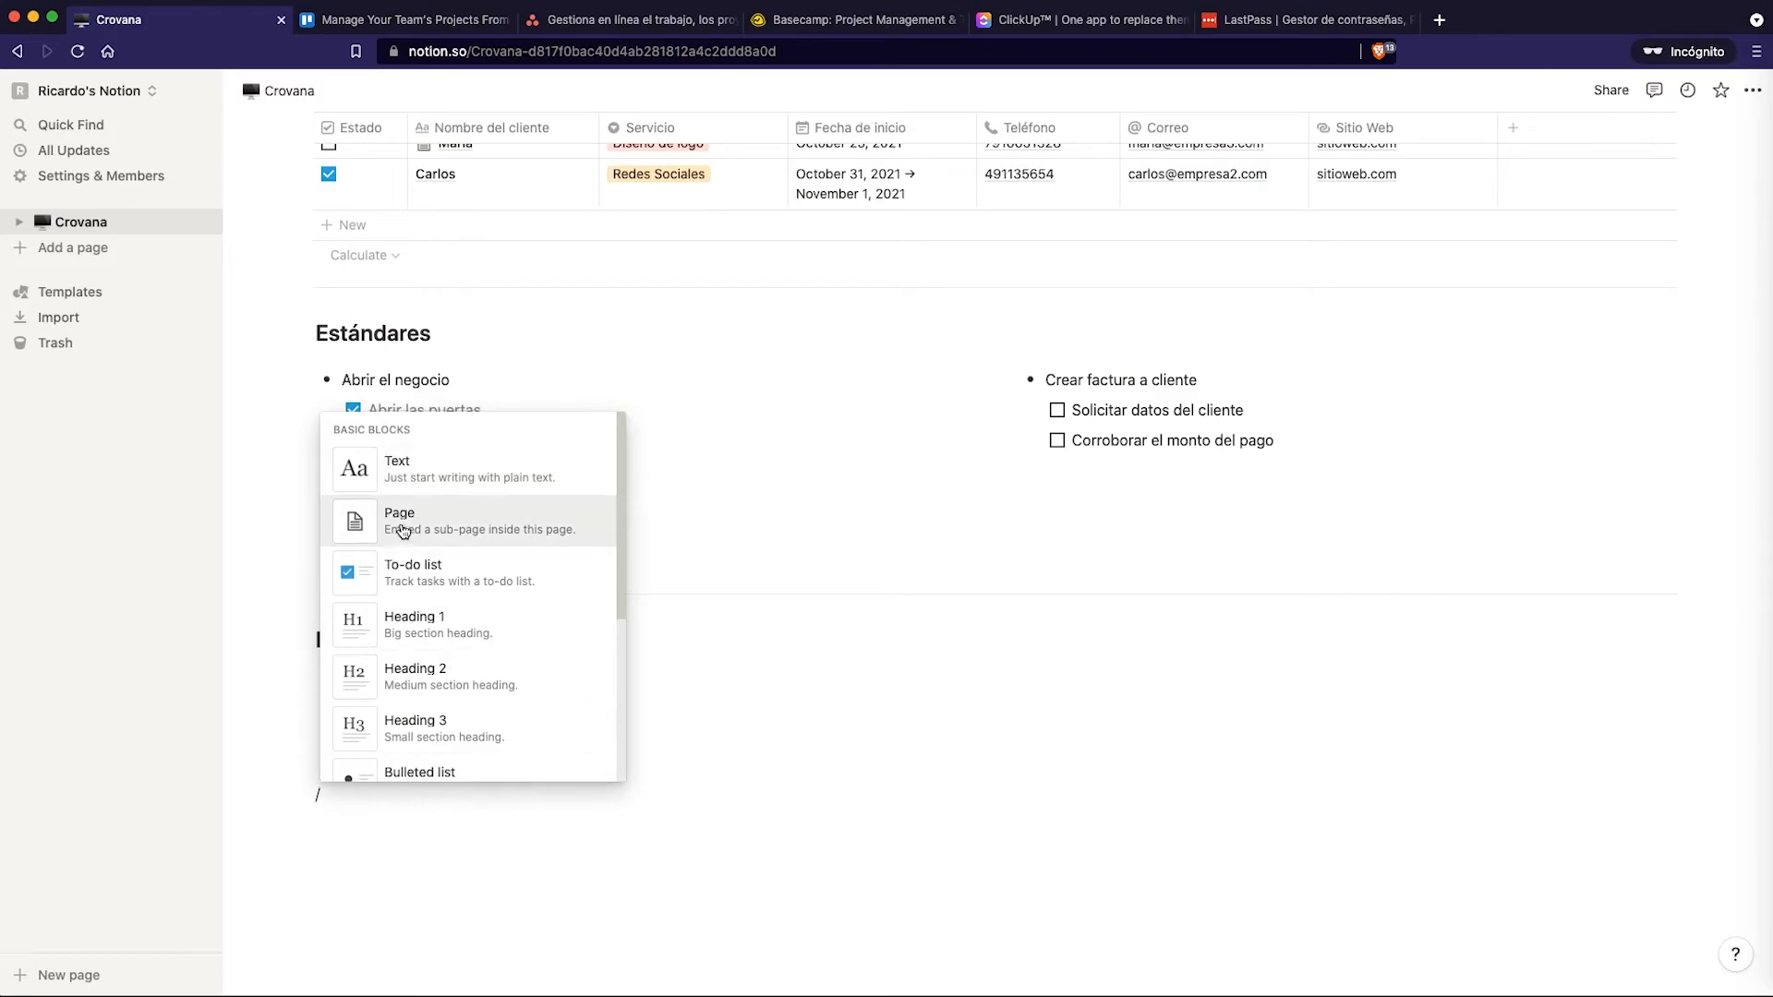
- Create an 'Equipo' sub-page on Crovana with a flexed-biceps emoji icon
left_click(435, 524)
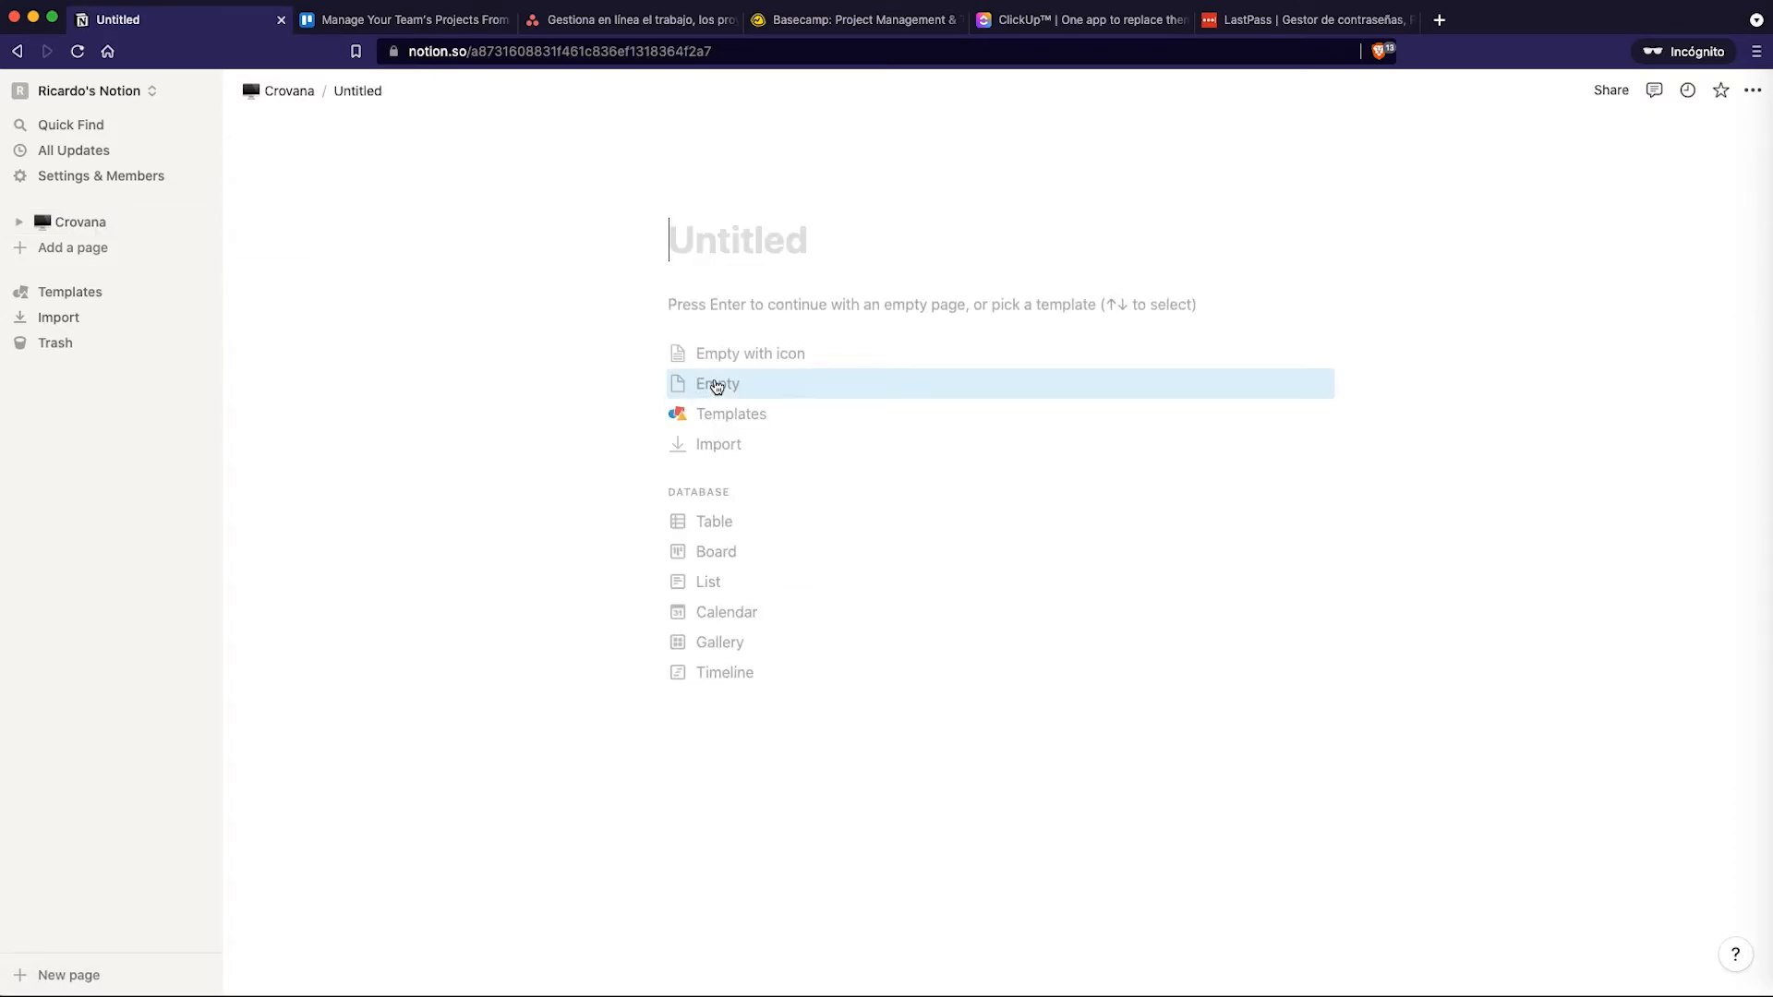
type("Equipo")
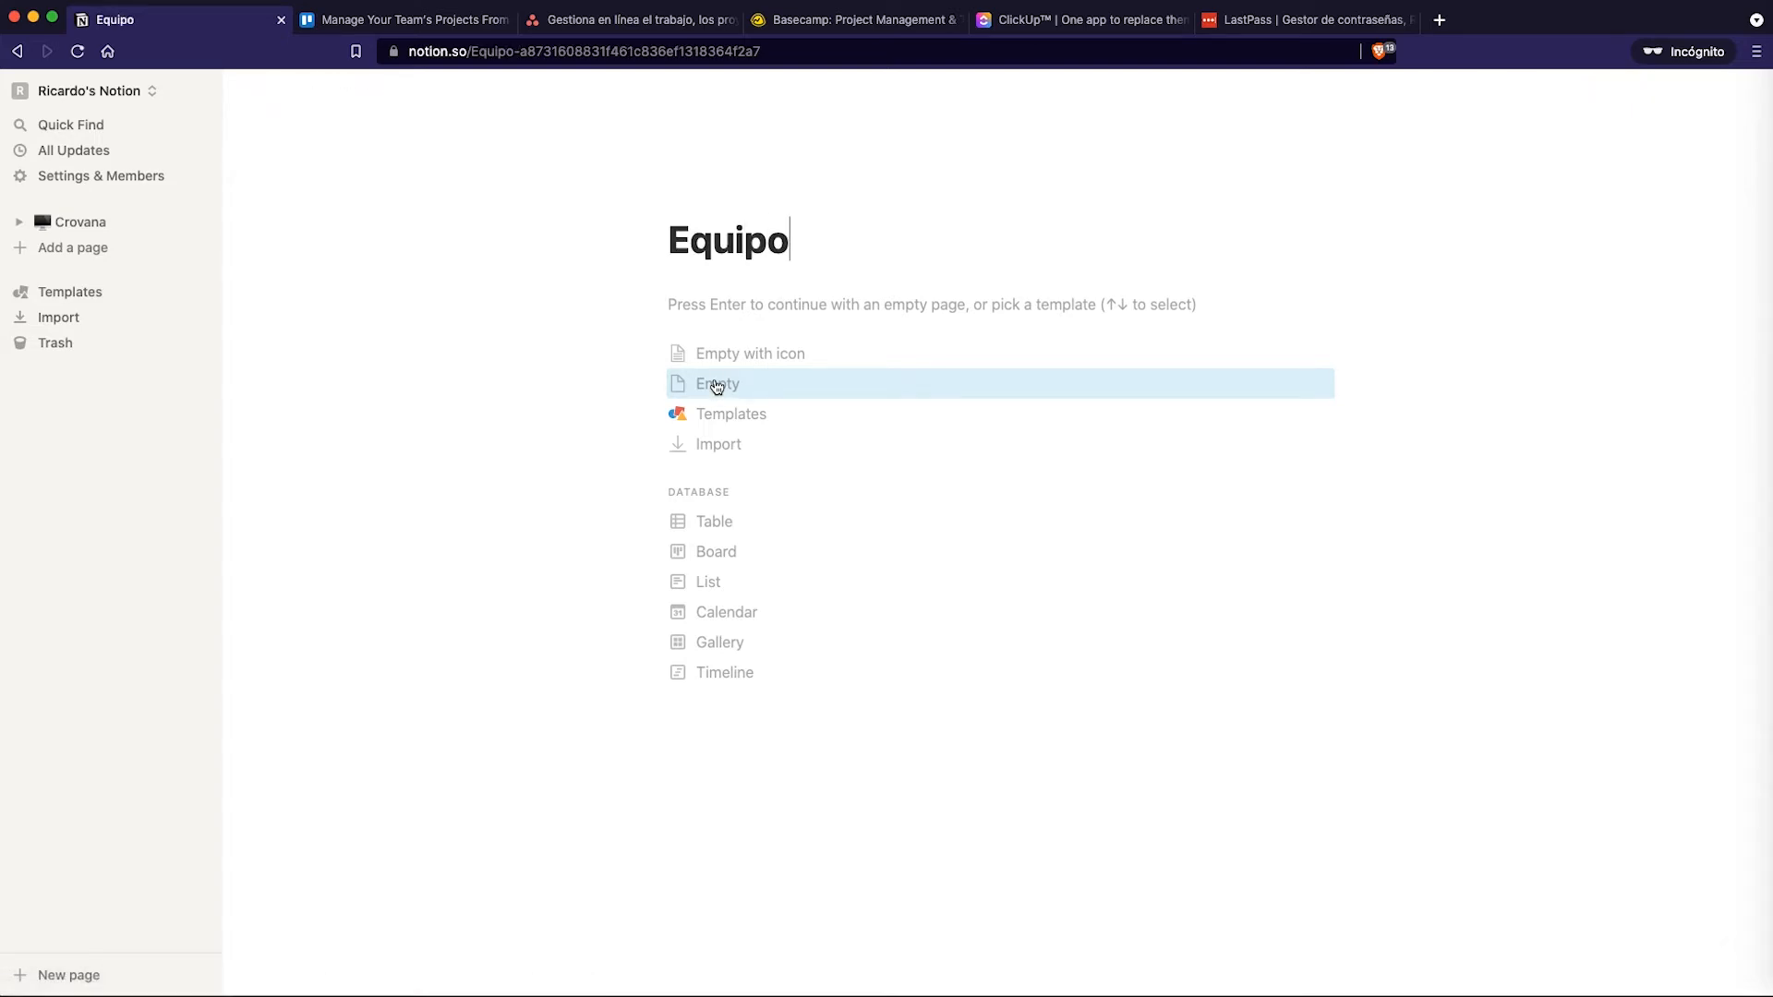
left_click(739, 202)
left_click(719, 235)
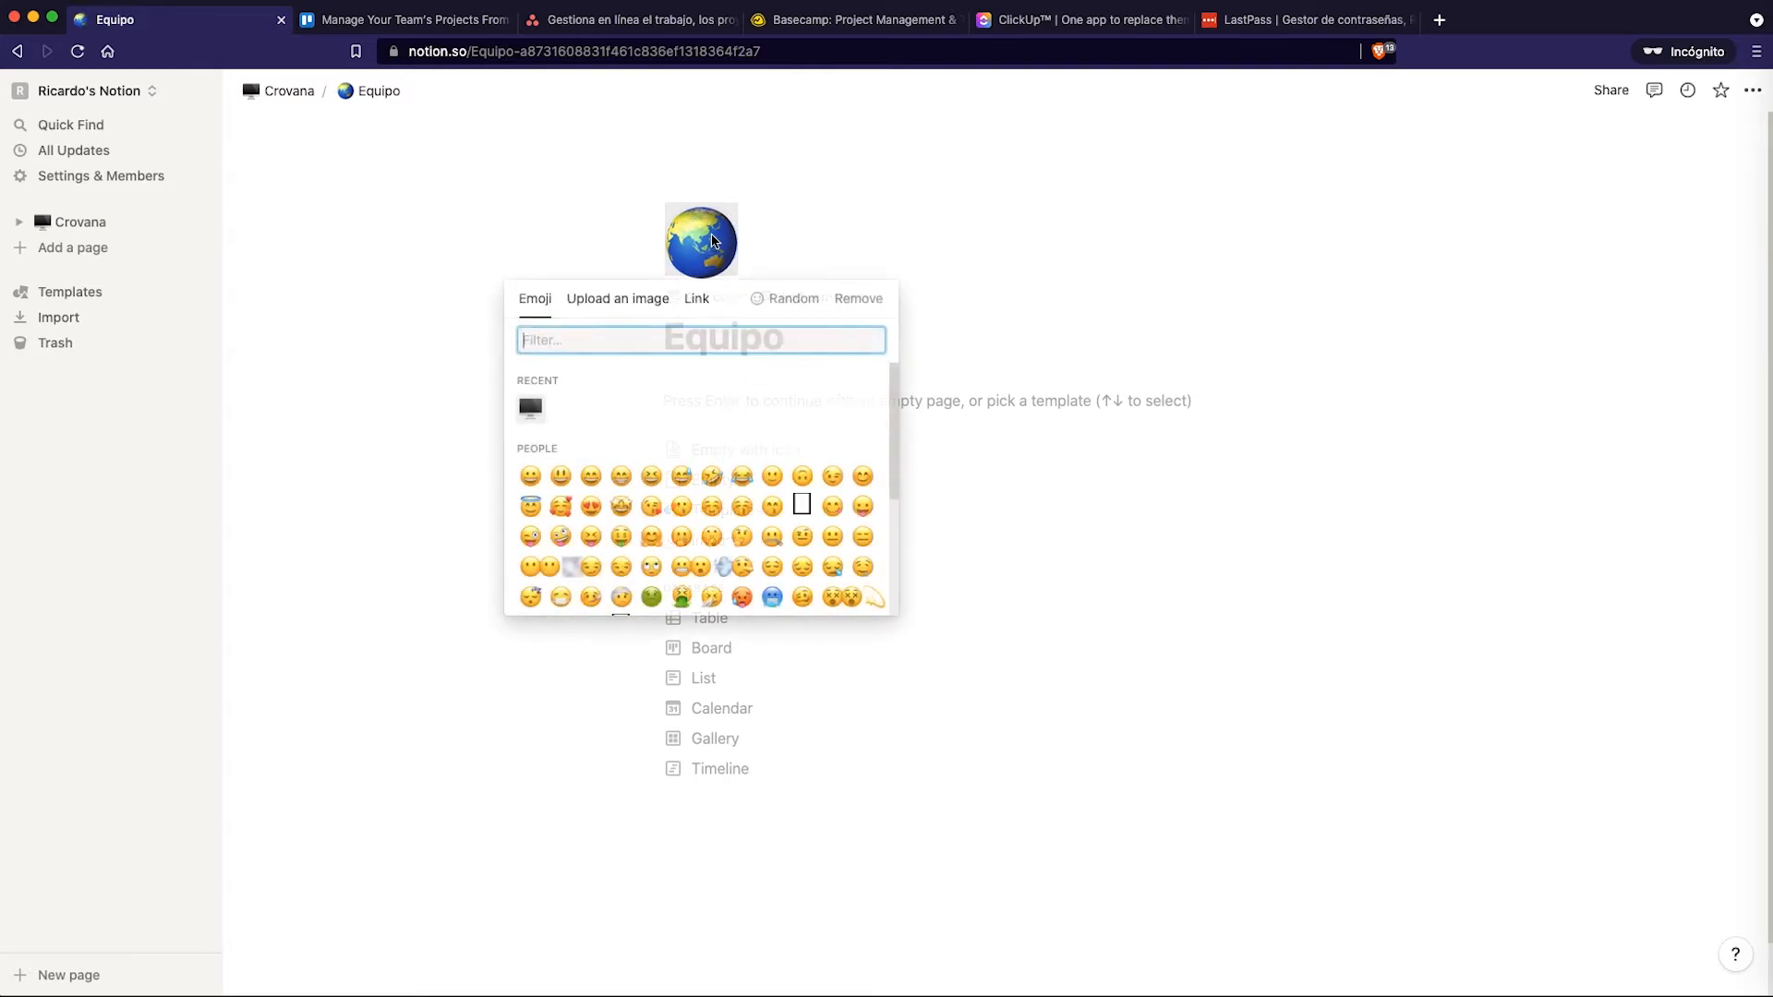
scroll(699, 517, "down", 1)
scroll(698, 515, "down", 10)
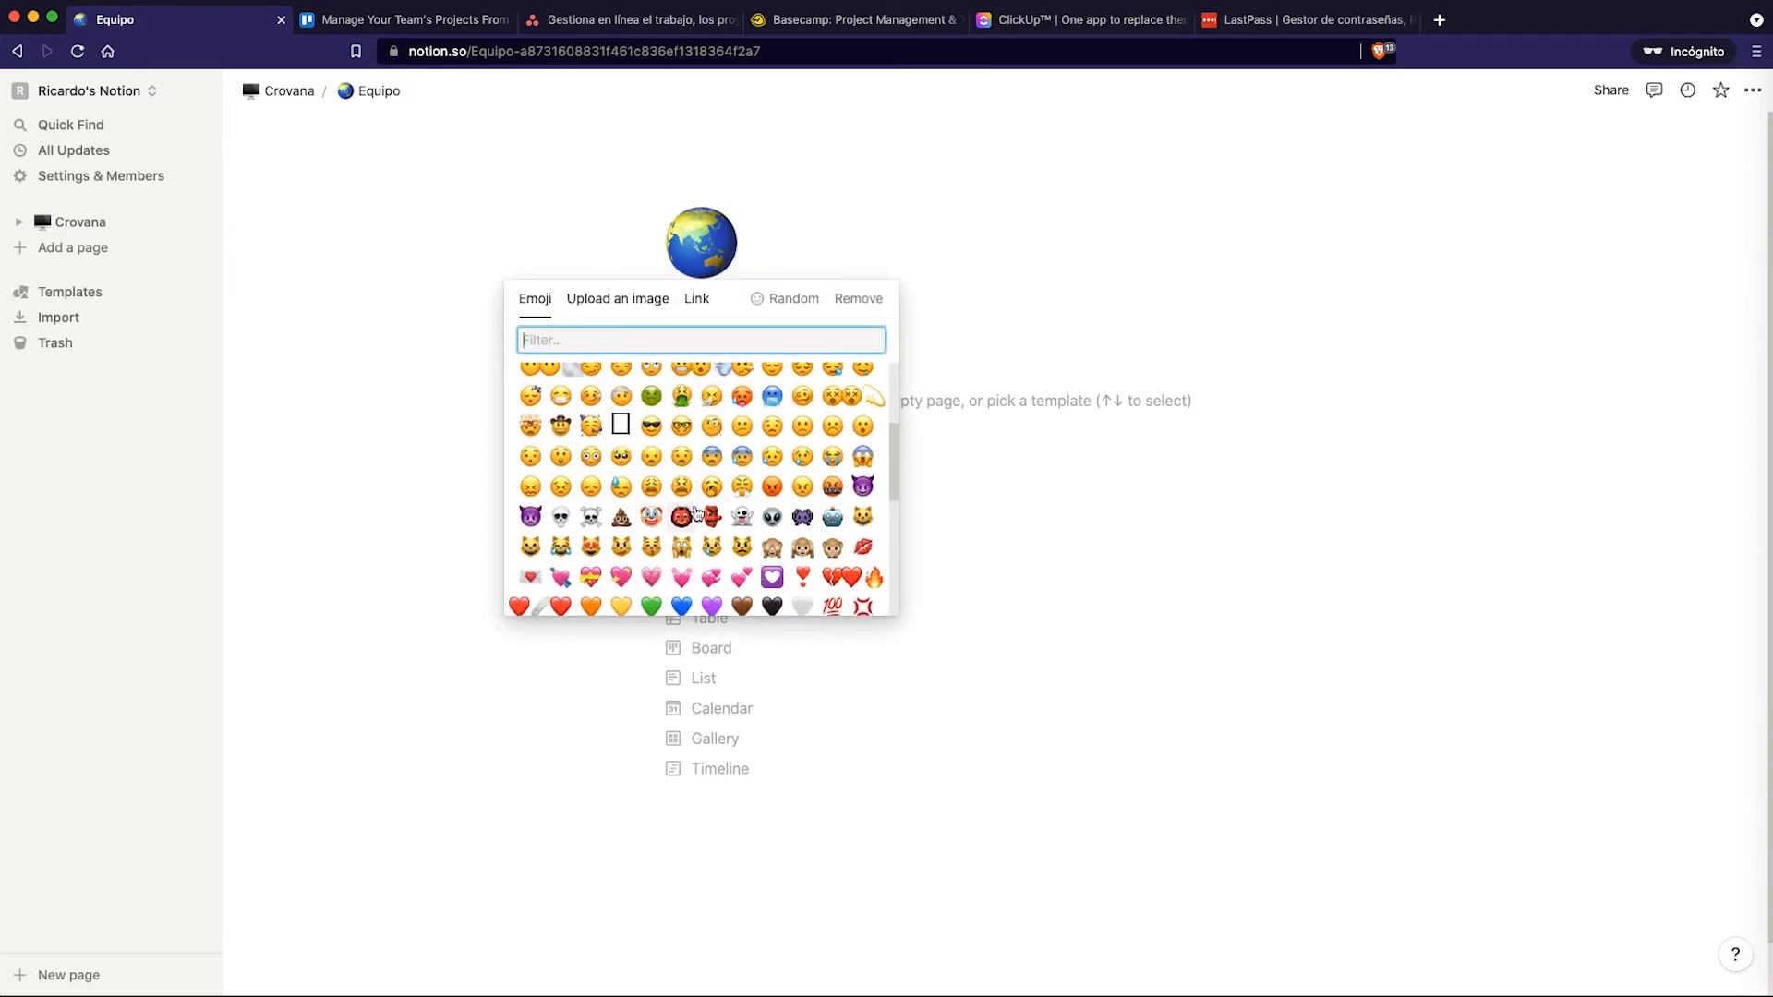
scroll(696, 513, "up", 3)
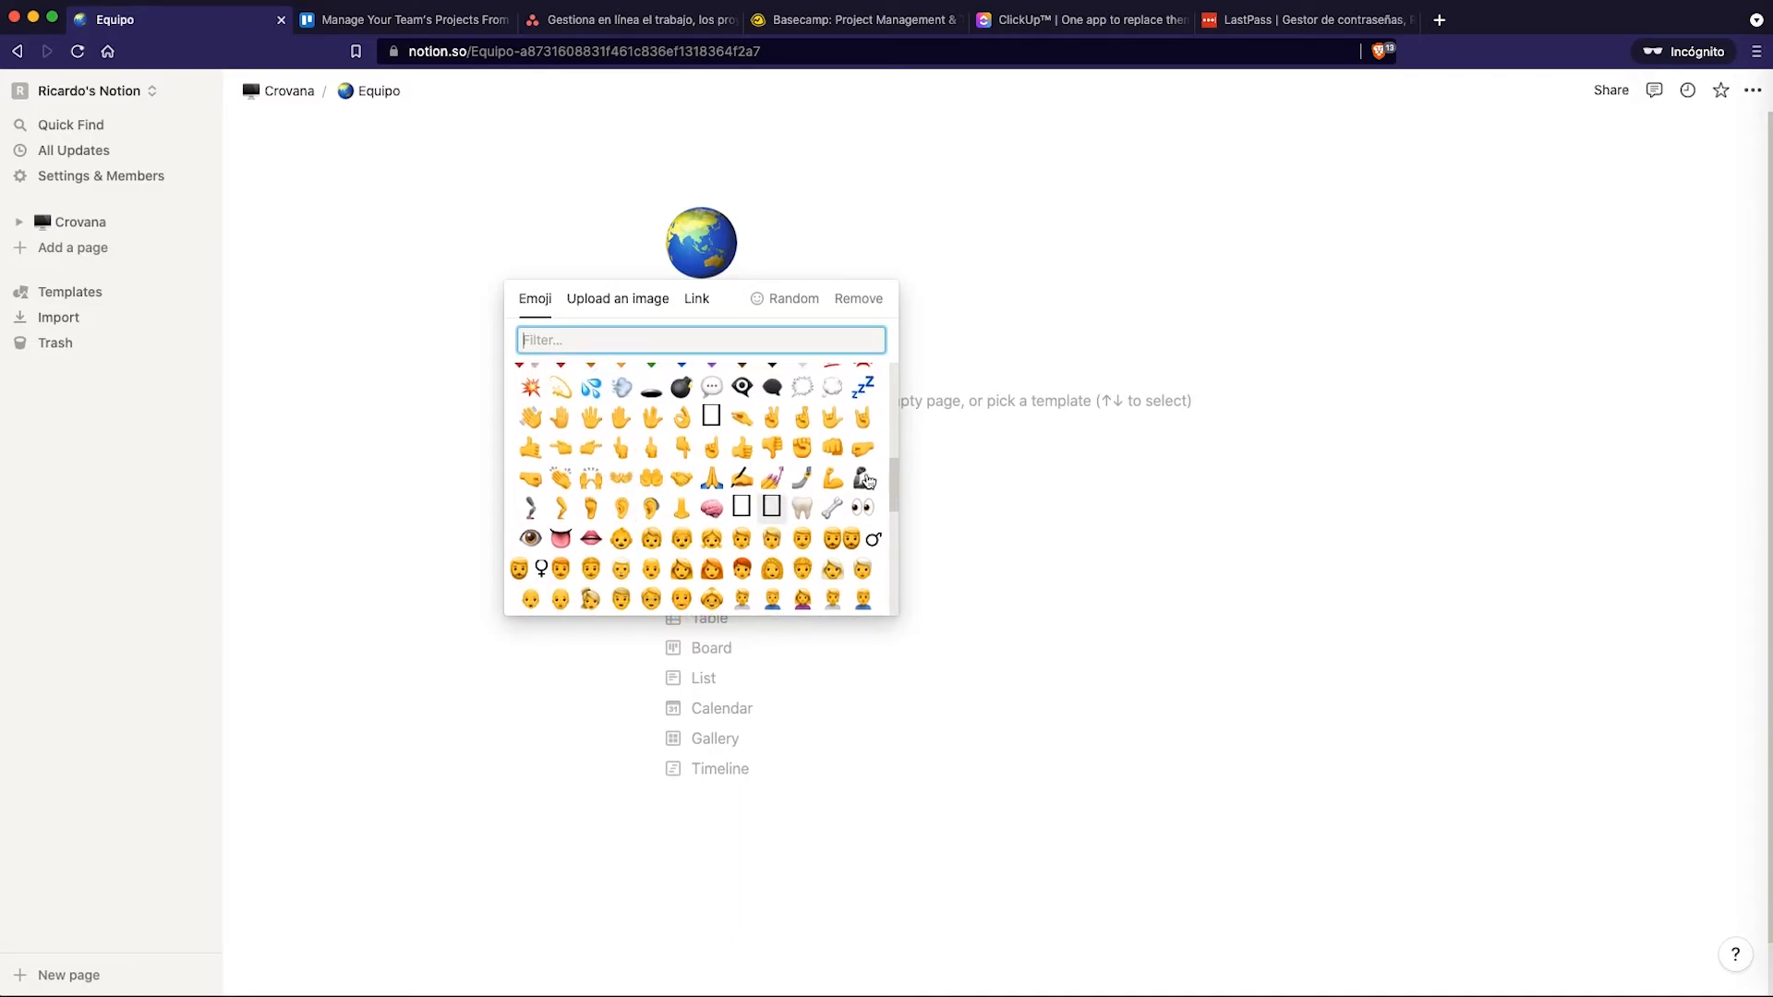
scroll(781, 492, "down", 1)
mouse_move(833, 440)
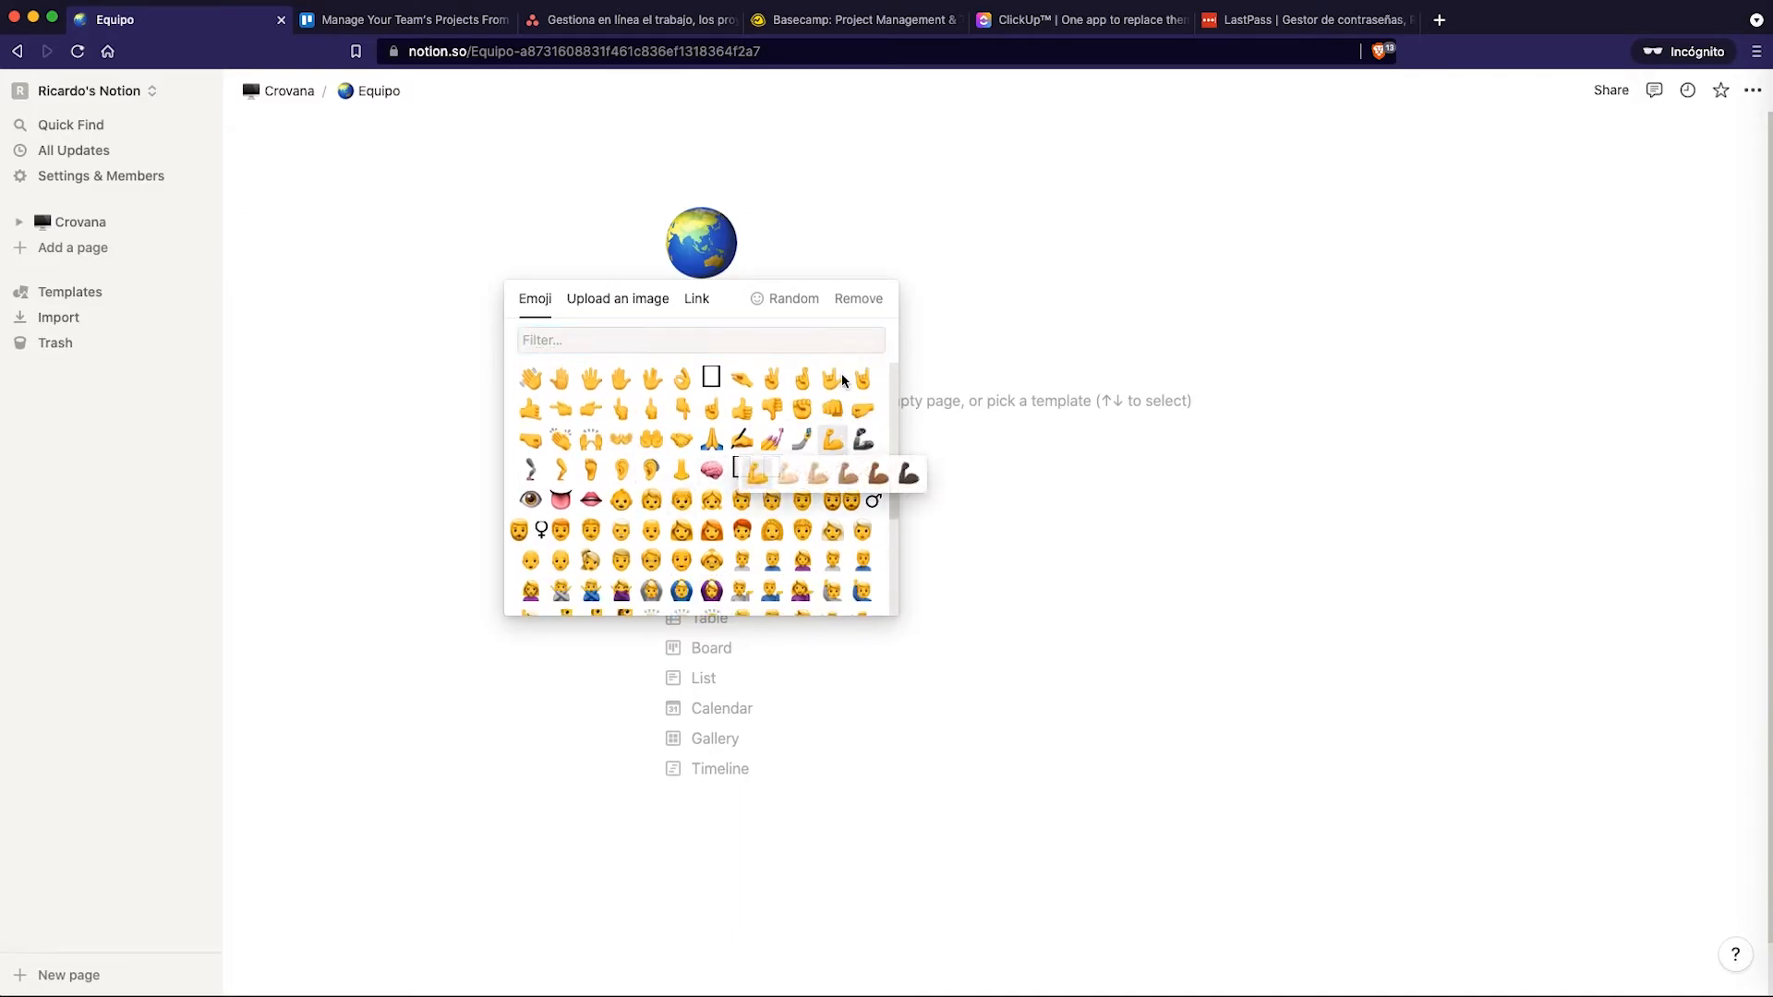
left_click(756, 473)
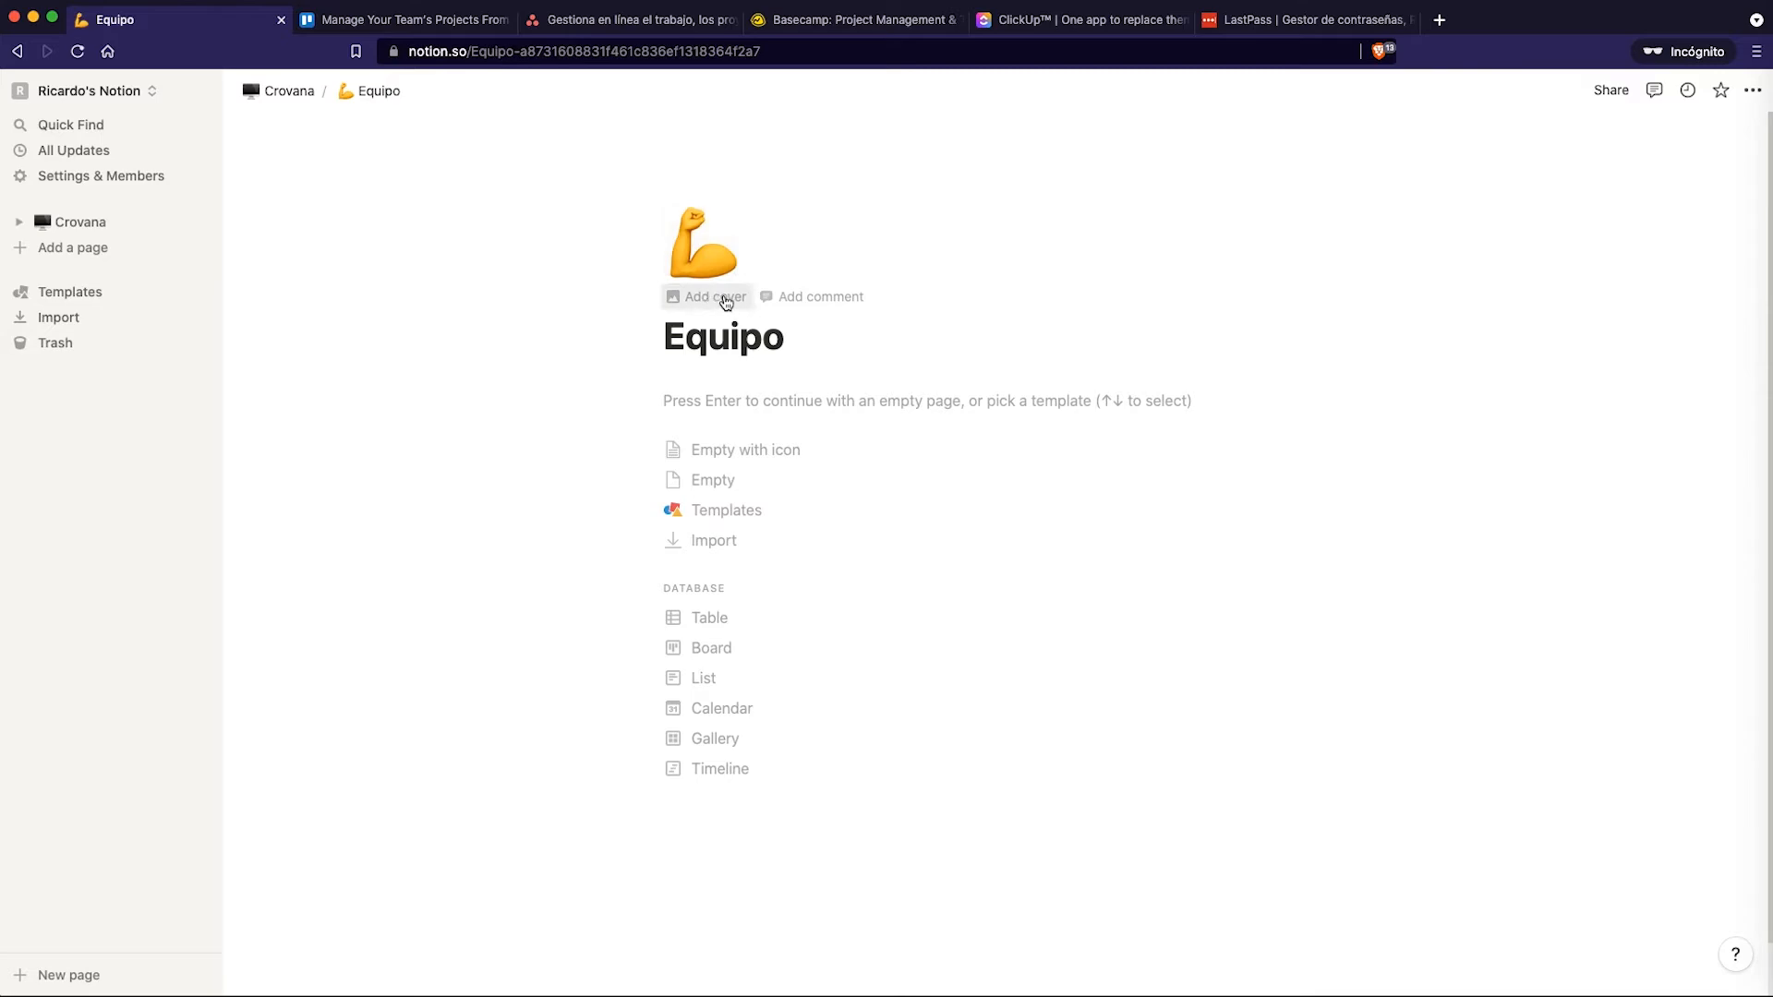
- Start Equipo as a blank page and add an untitled sub-page inside it
left_click(684, 400)
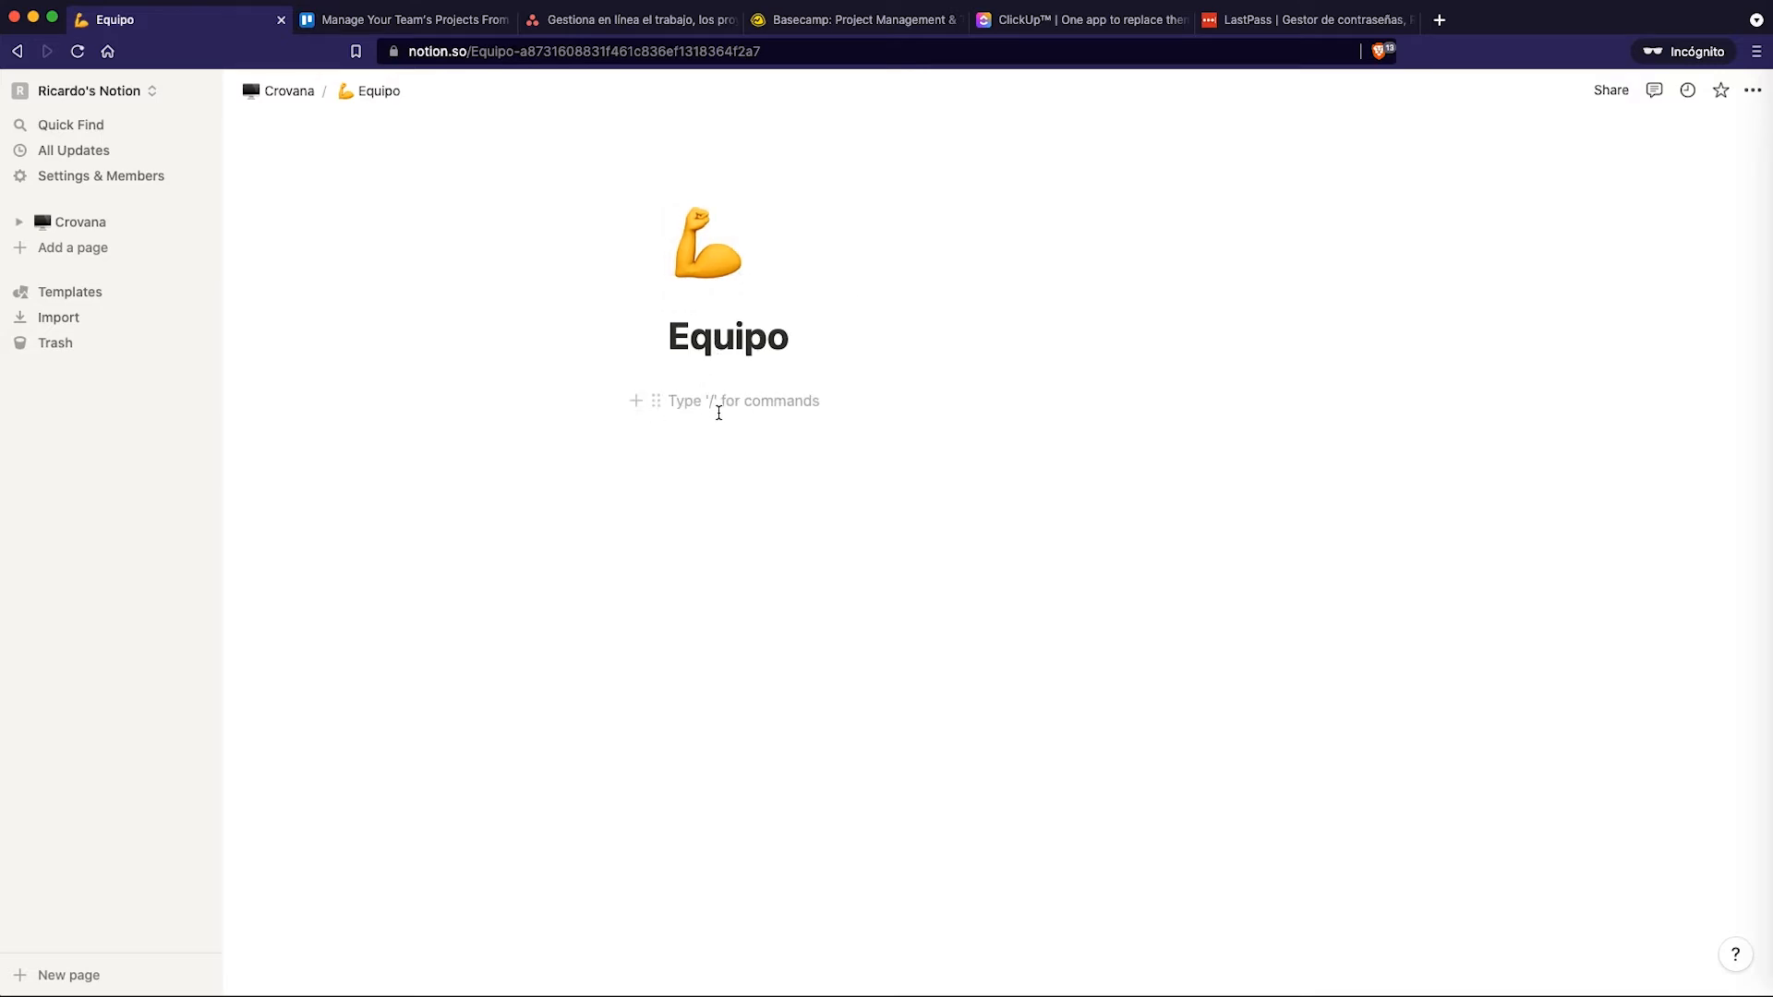
type("/")
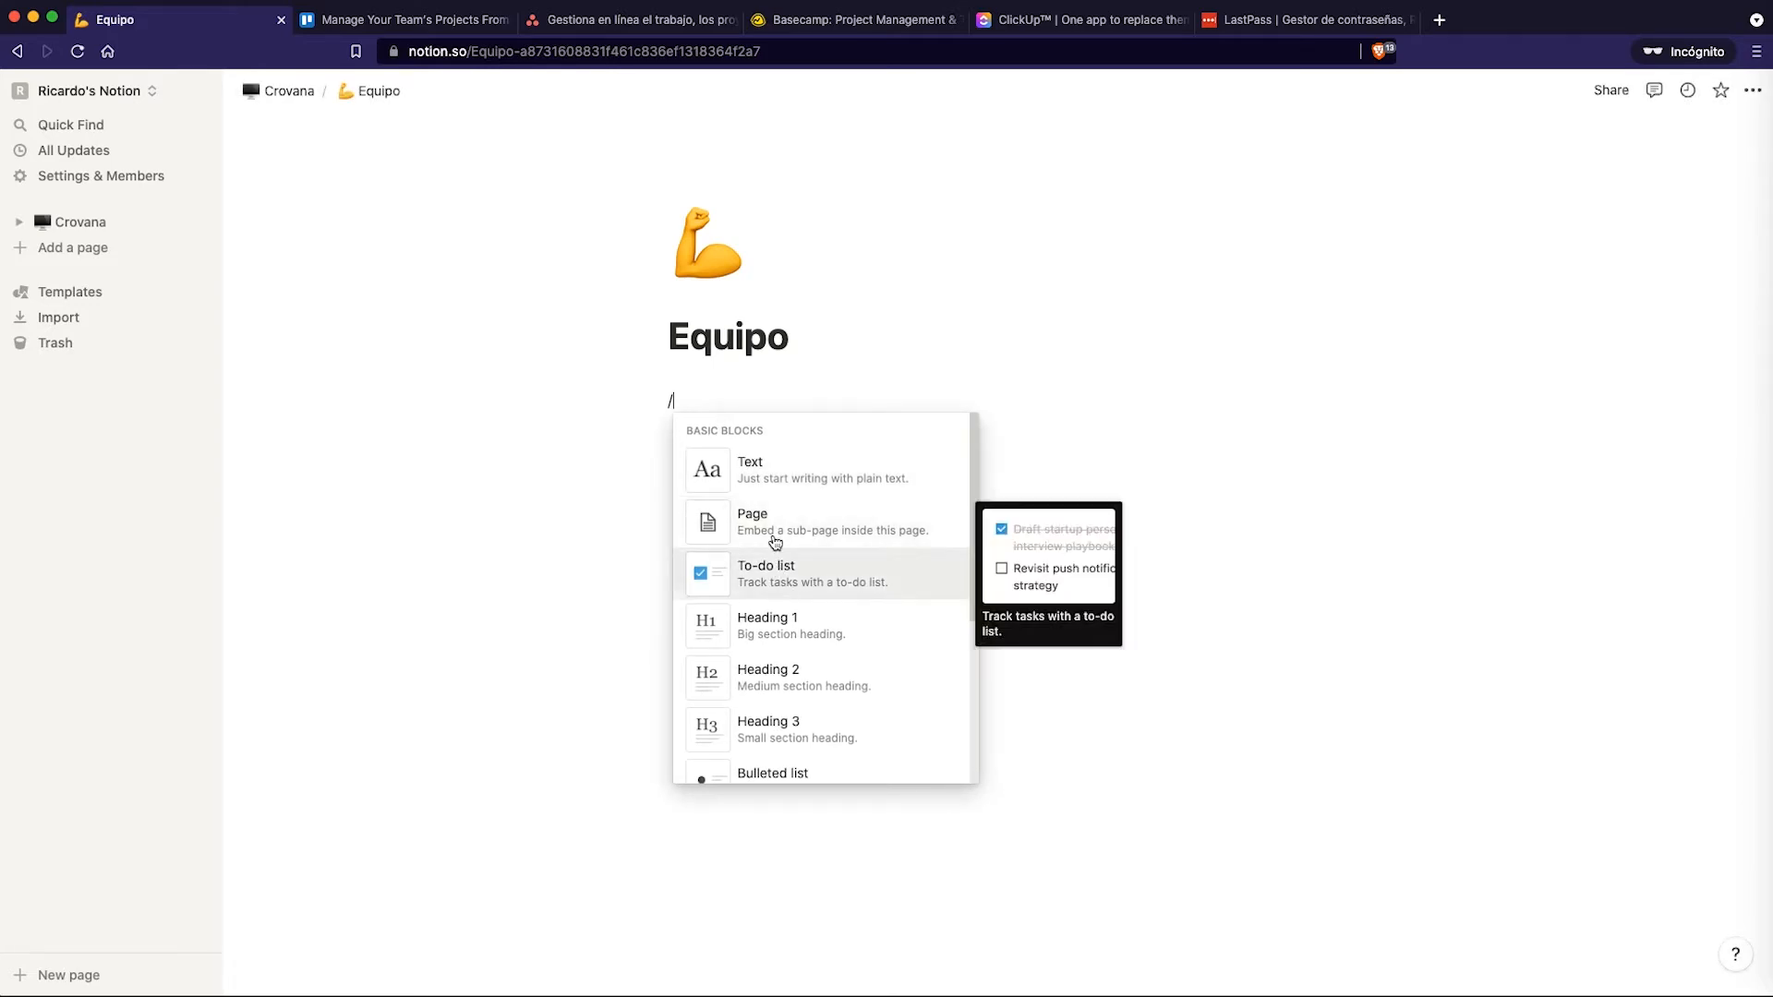
left_click(730, 517)
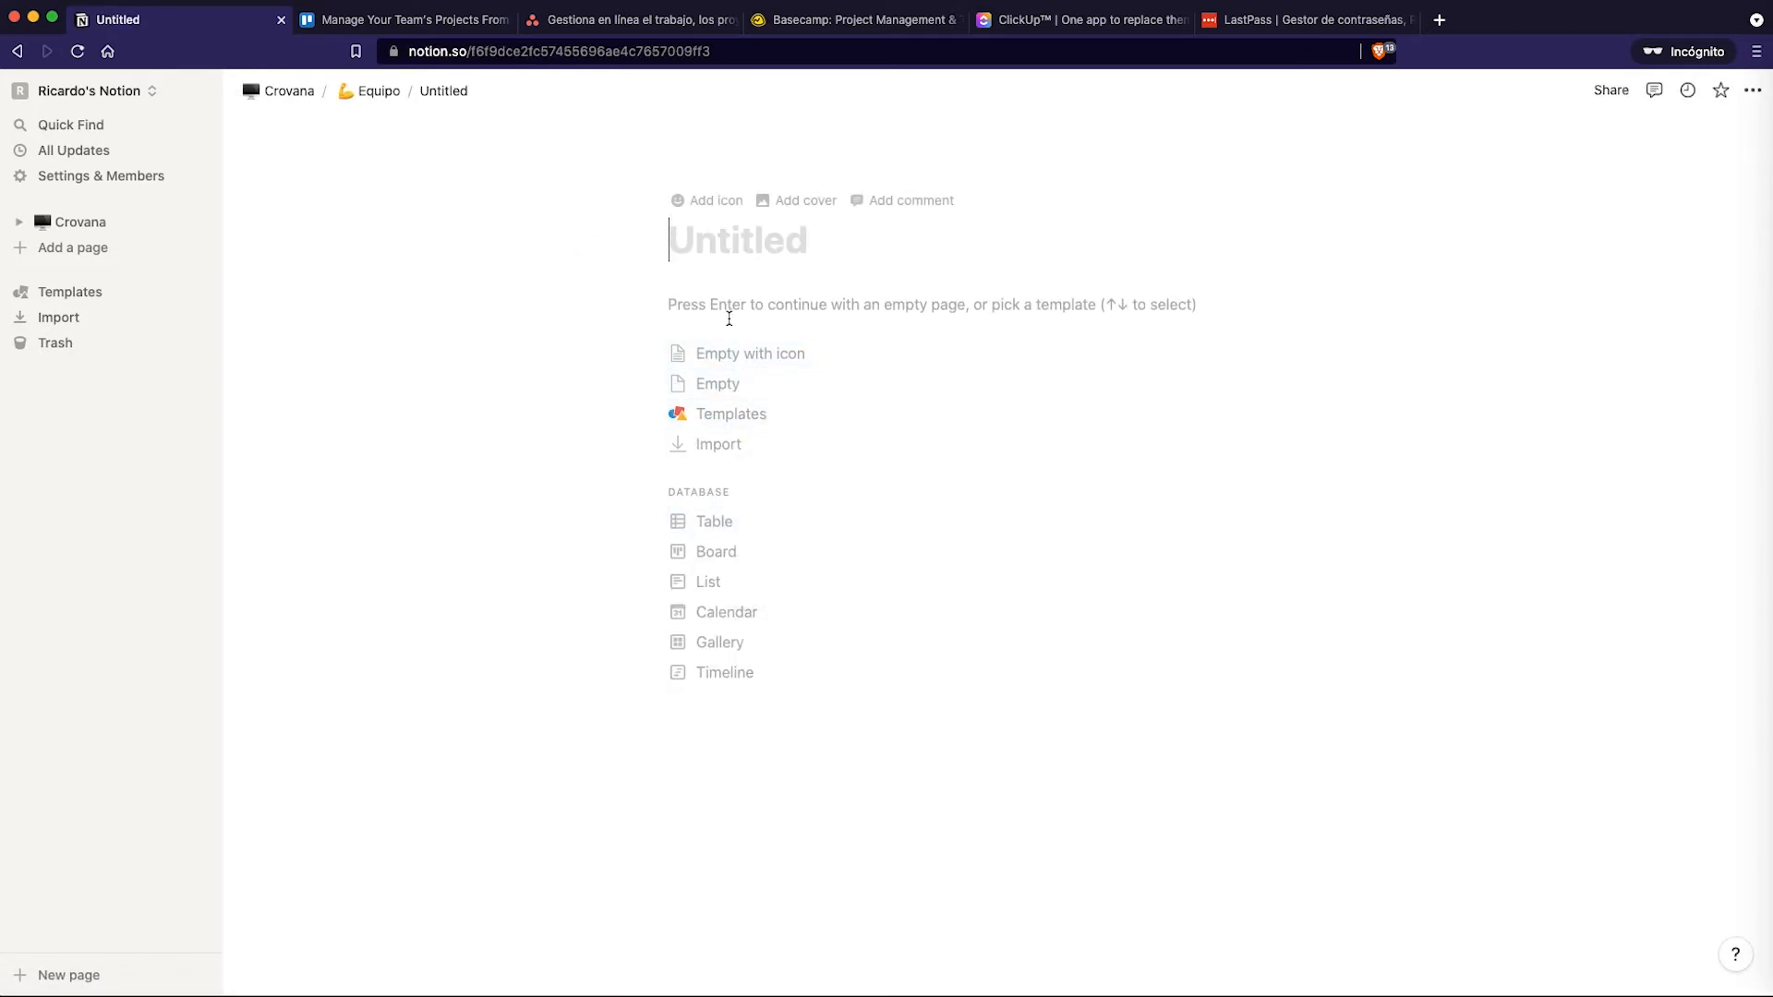
- Return to Crovana and move the Equipo link up just beneath the FAQ toggles
left_click(380, 96)
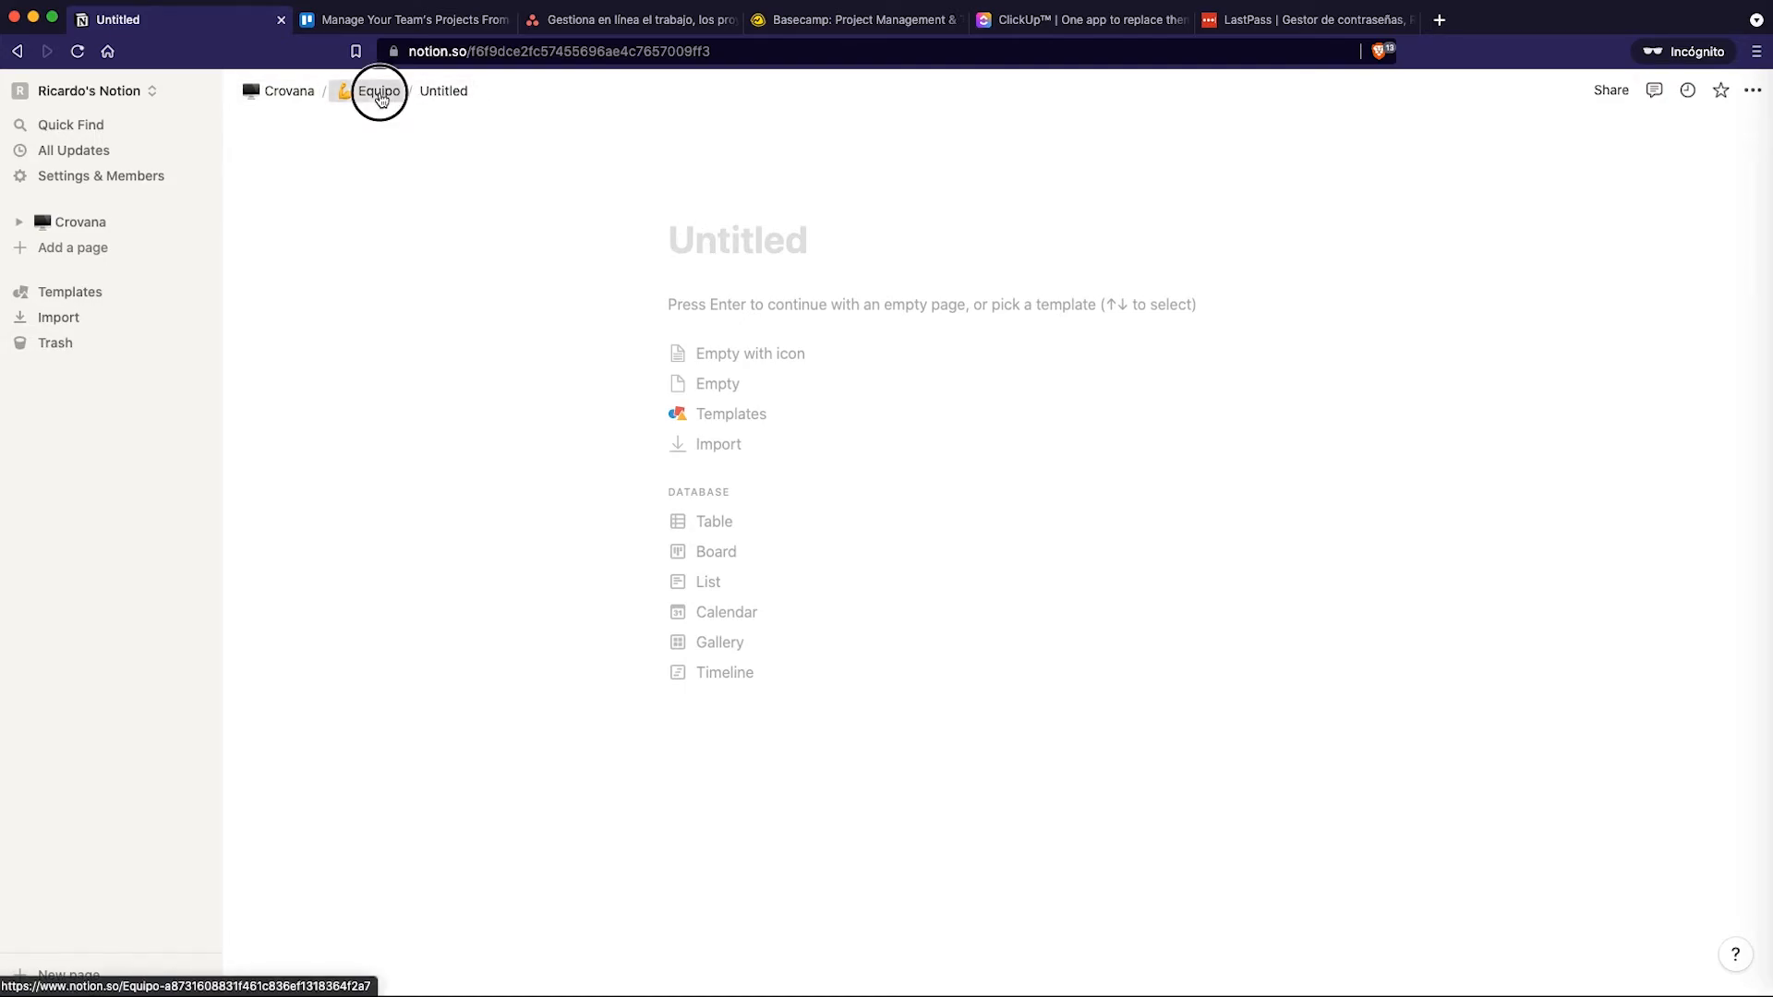
left_click(275, 102)
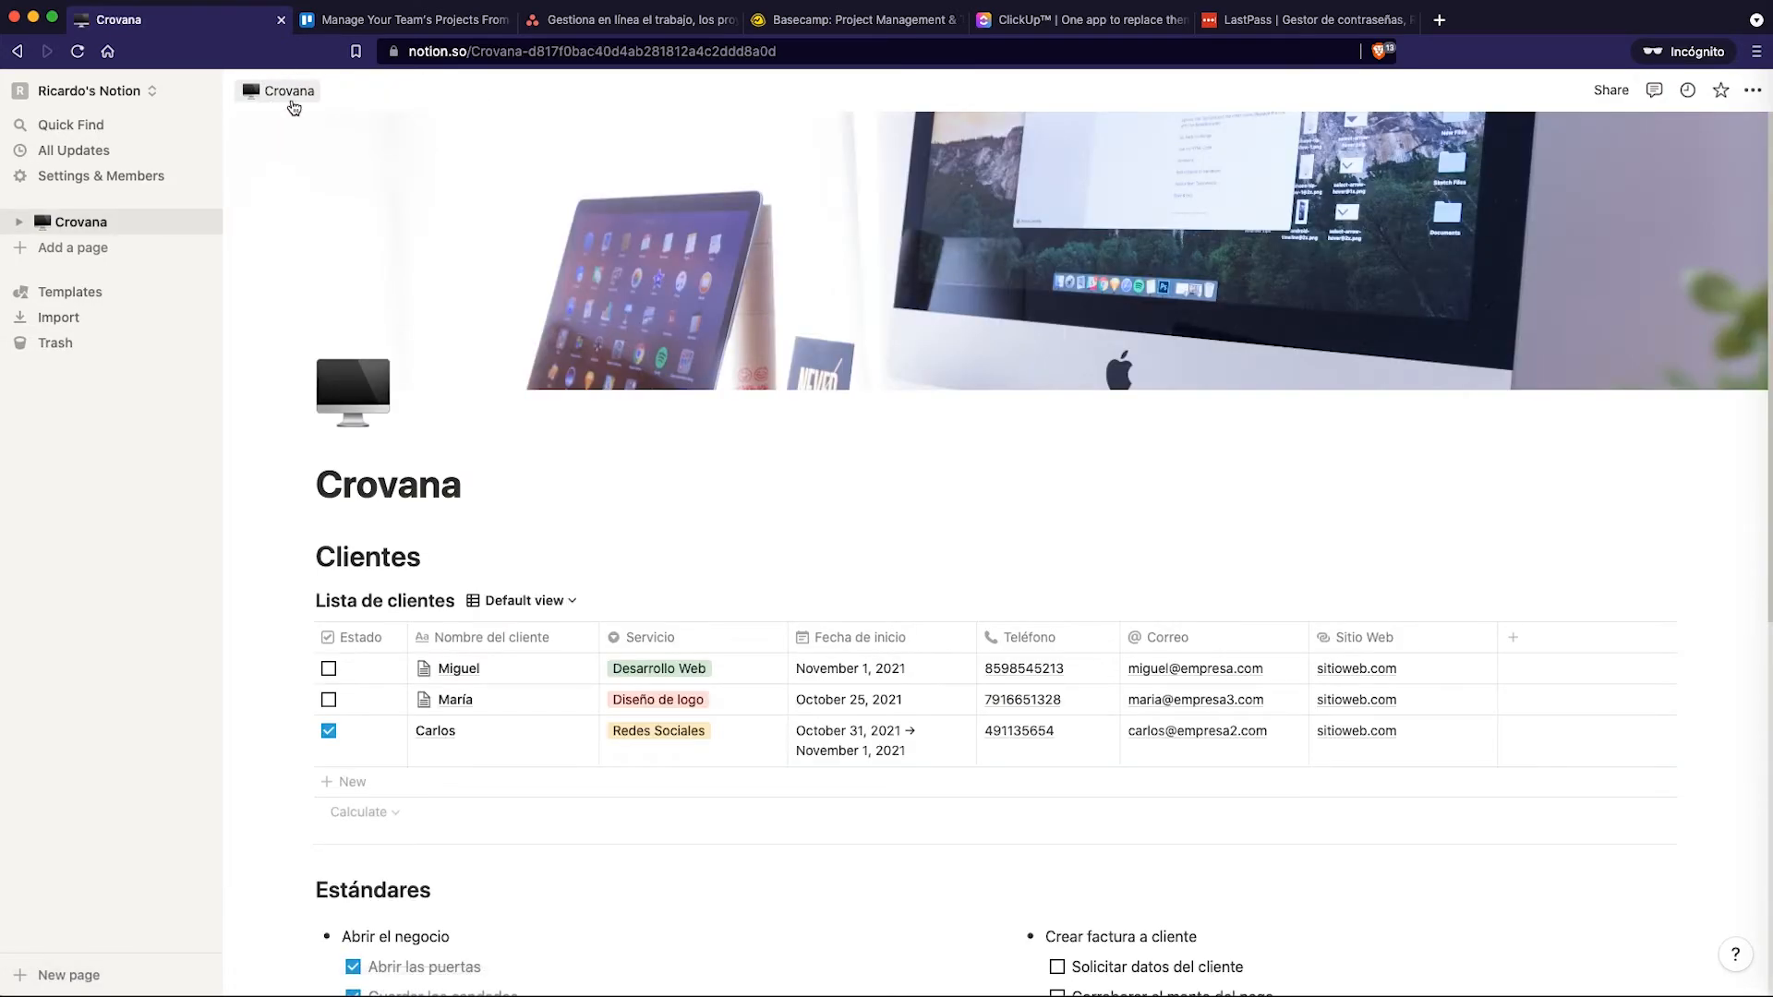
scroll(435, 542, "down", 7)
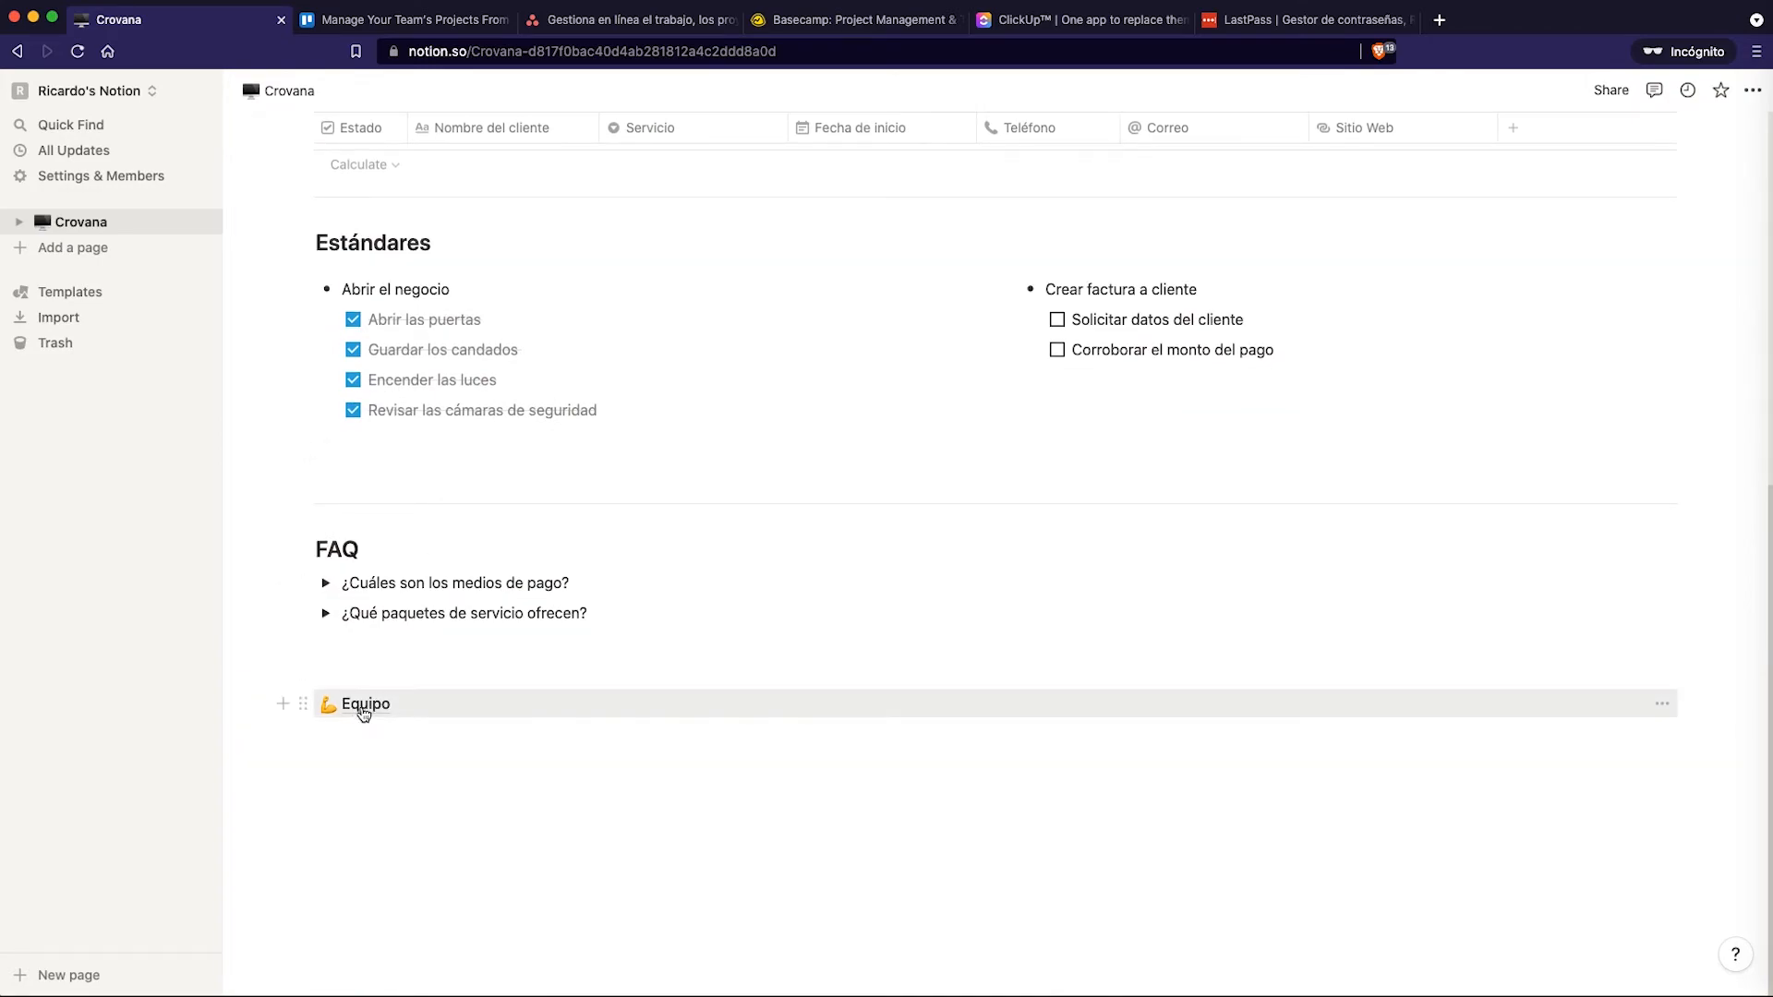
left_click_drag(352, 713, 358, 646)
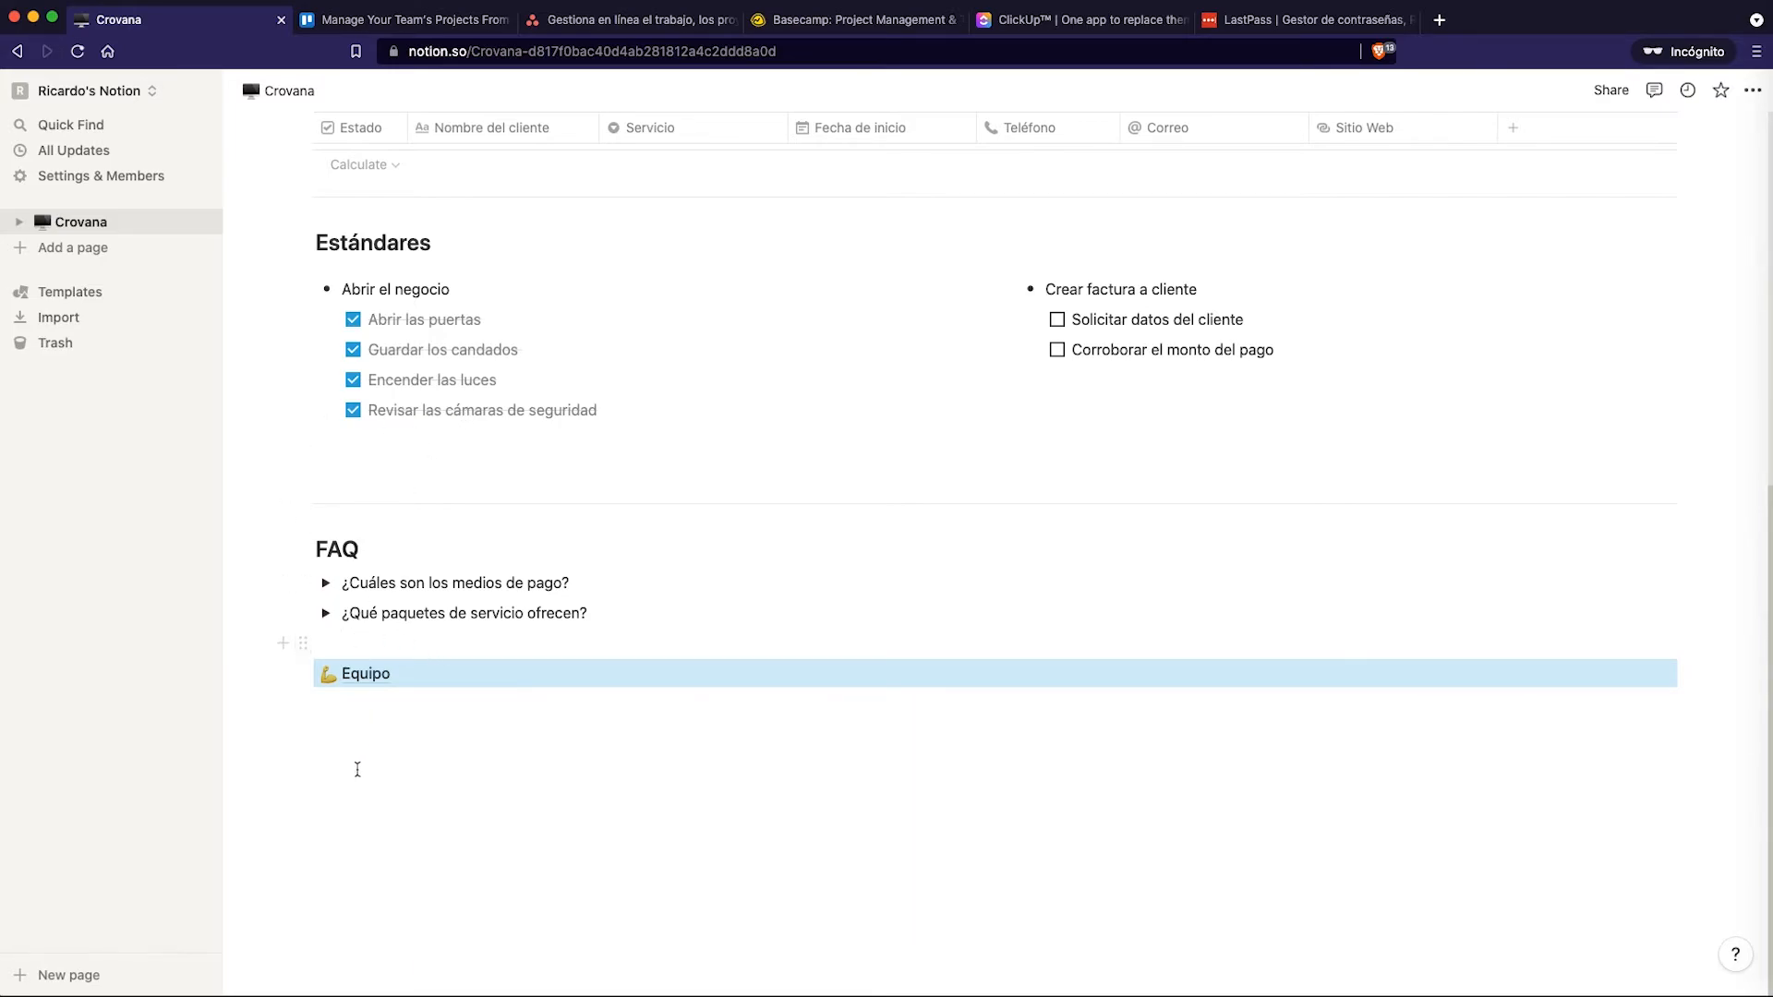
- Type two team-member names below the Equipo link and move them into the Equipo page
left_click(373, 734)
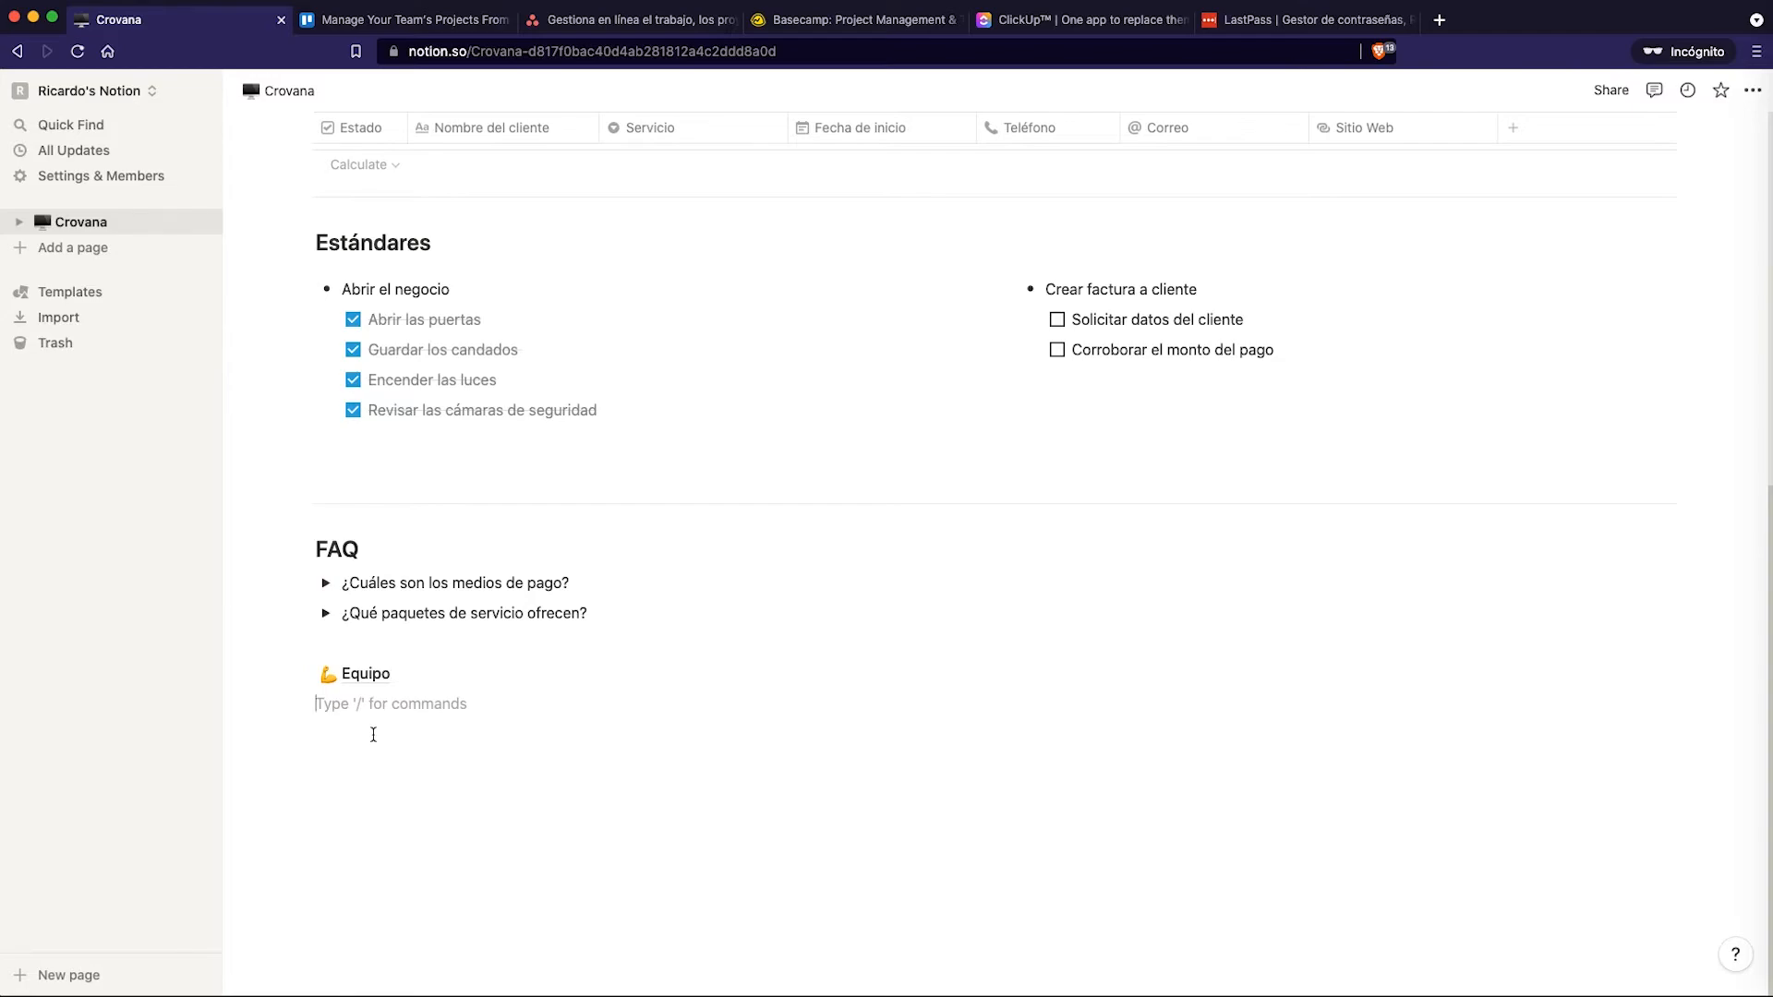
type("Jonathan")
key("Return")
type("Elena")
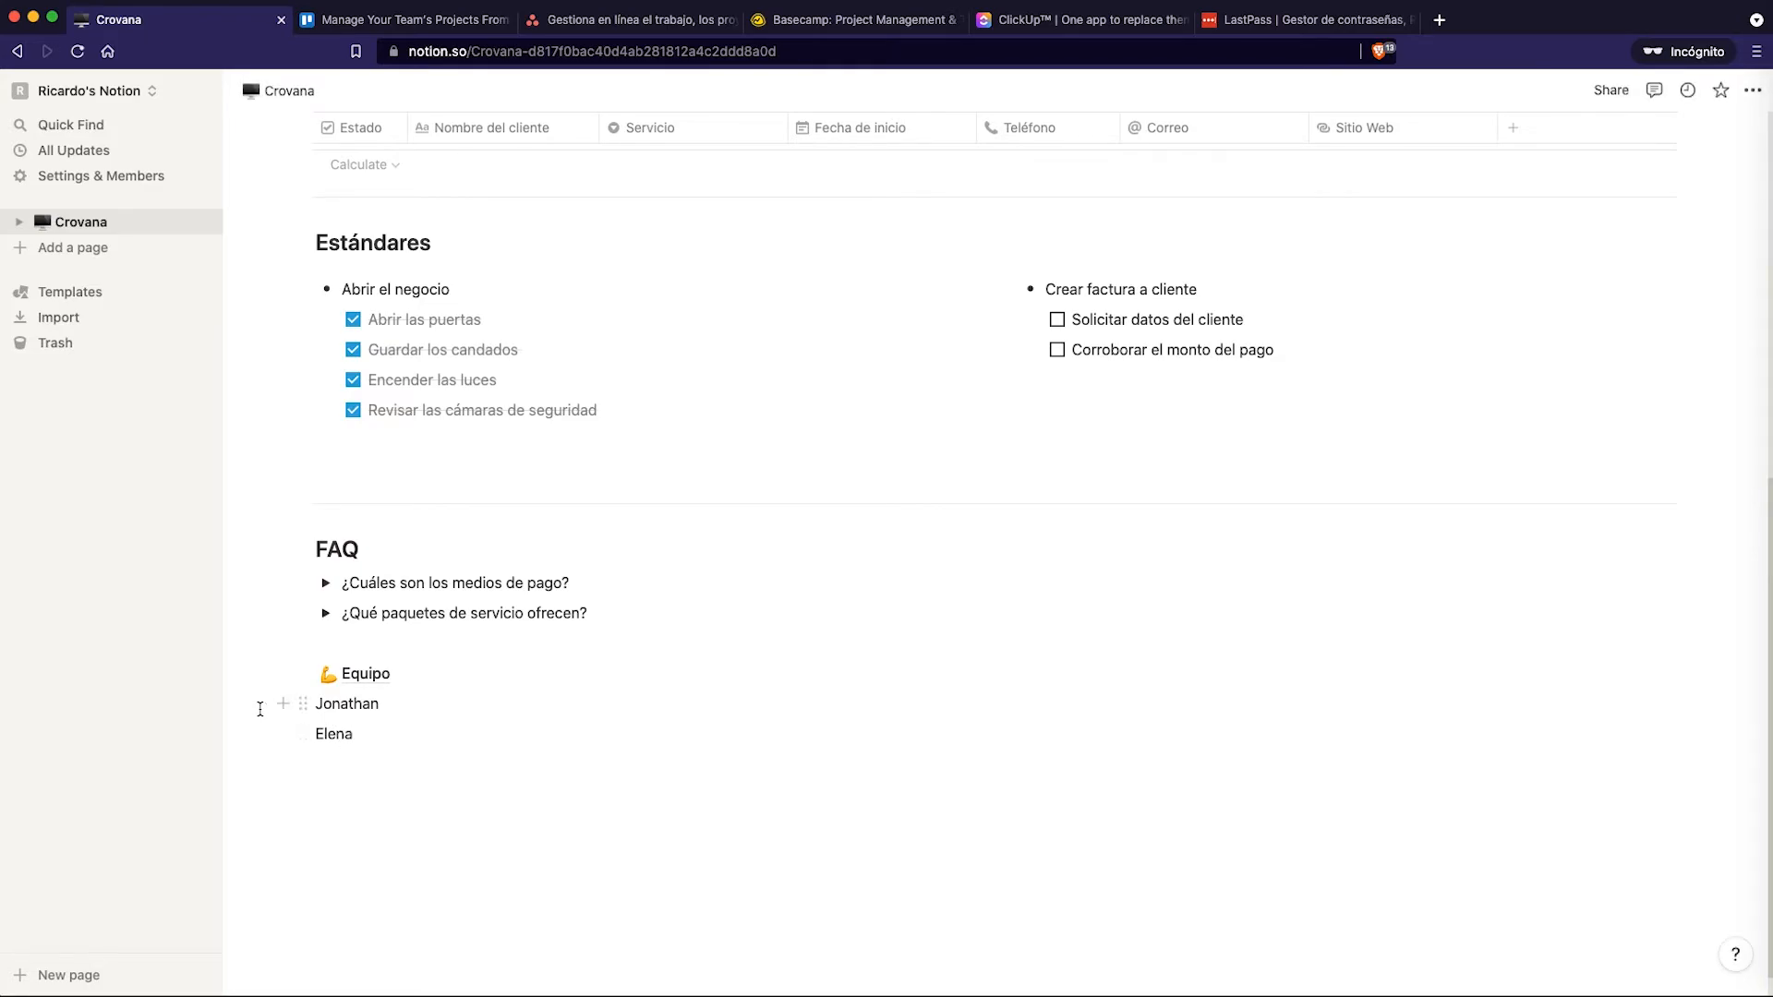
left_click_drag(244, 704, 412, 765)
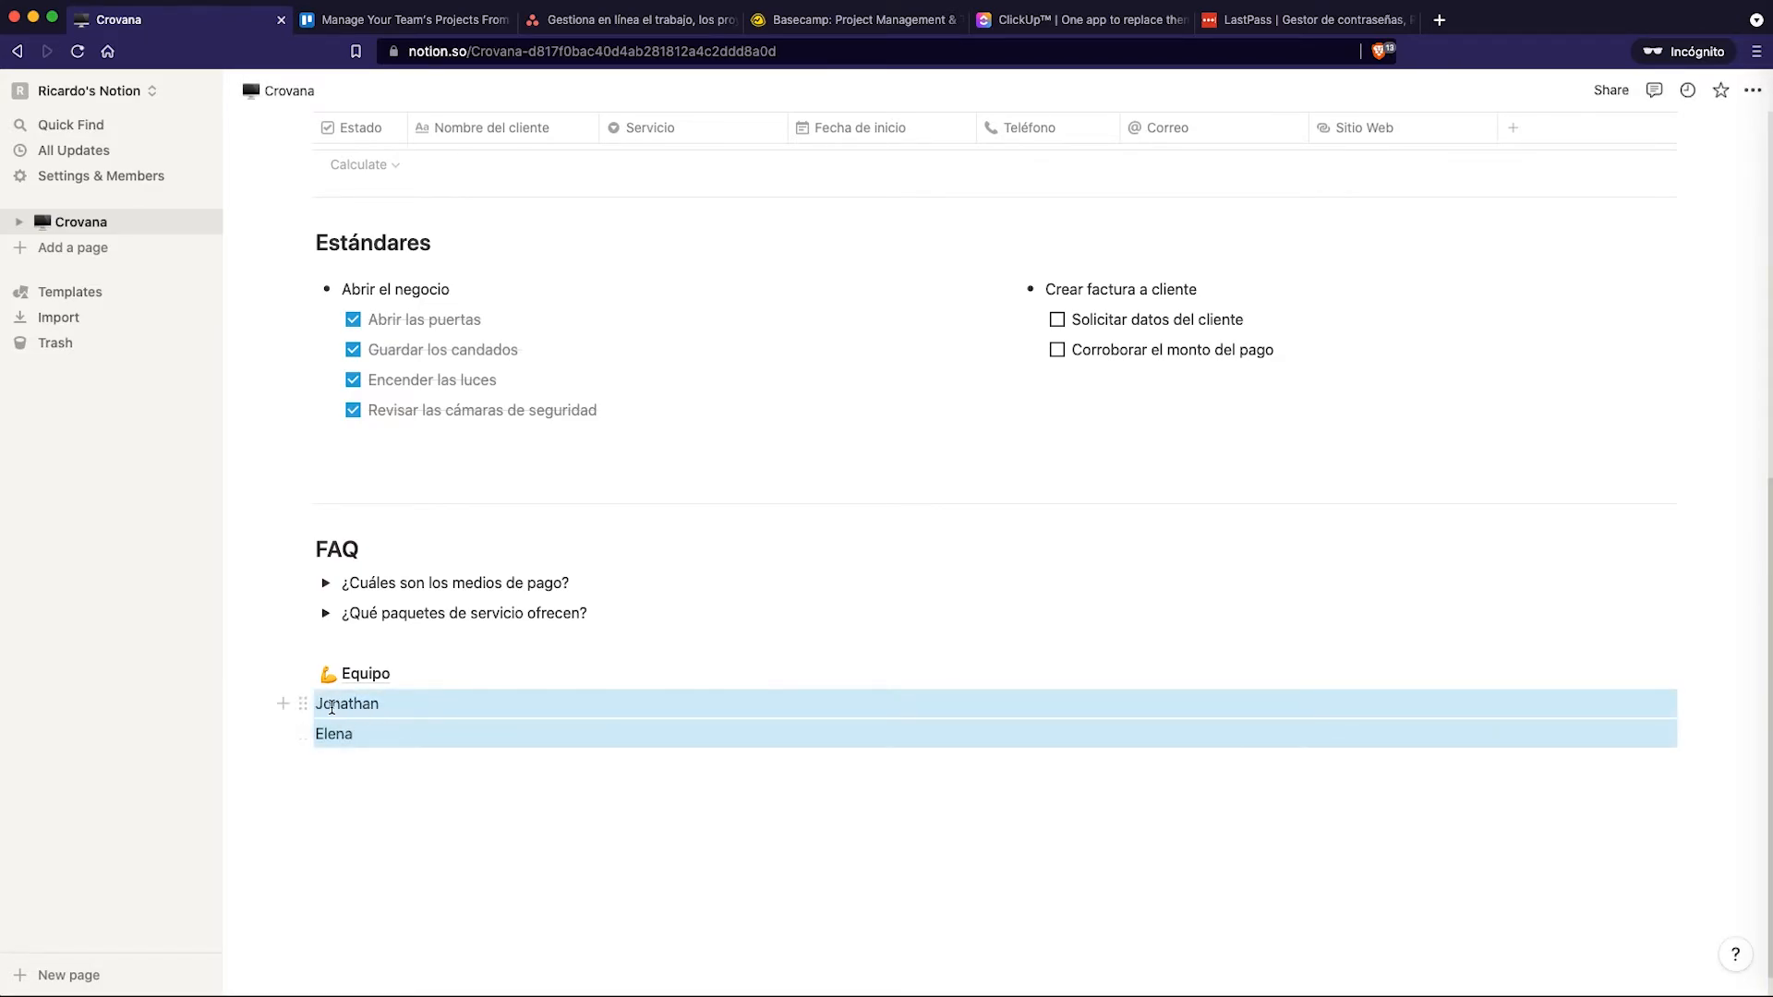
left_click_drag(303, 704, 364, 676)
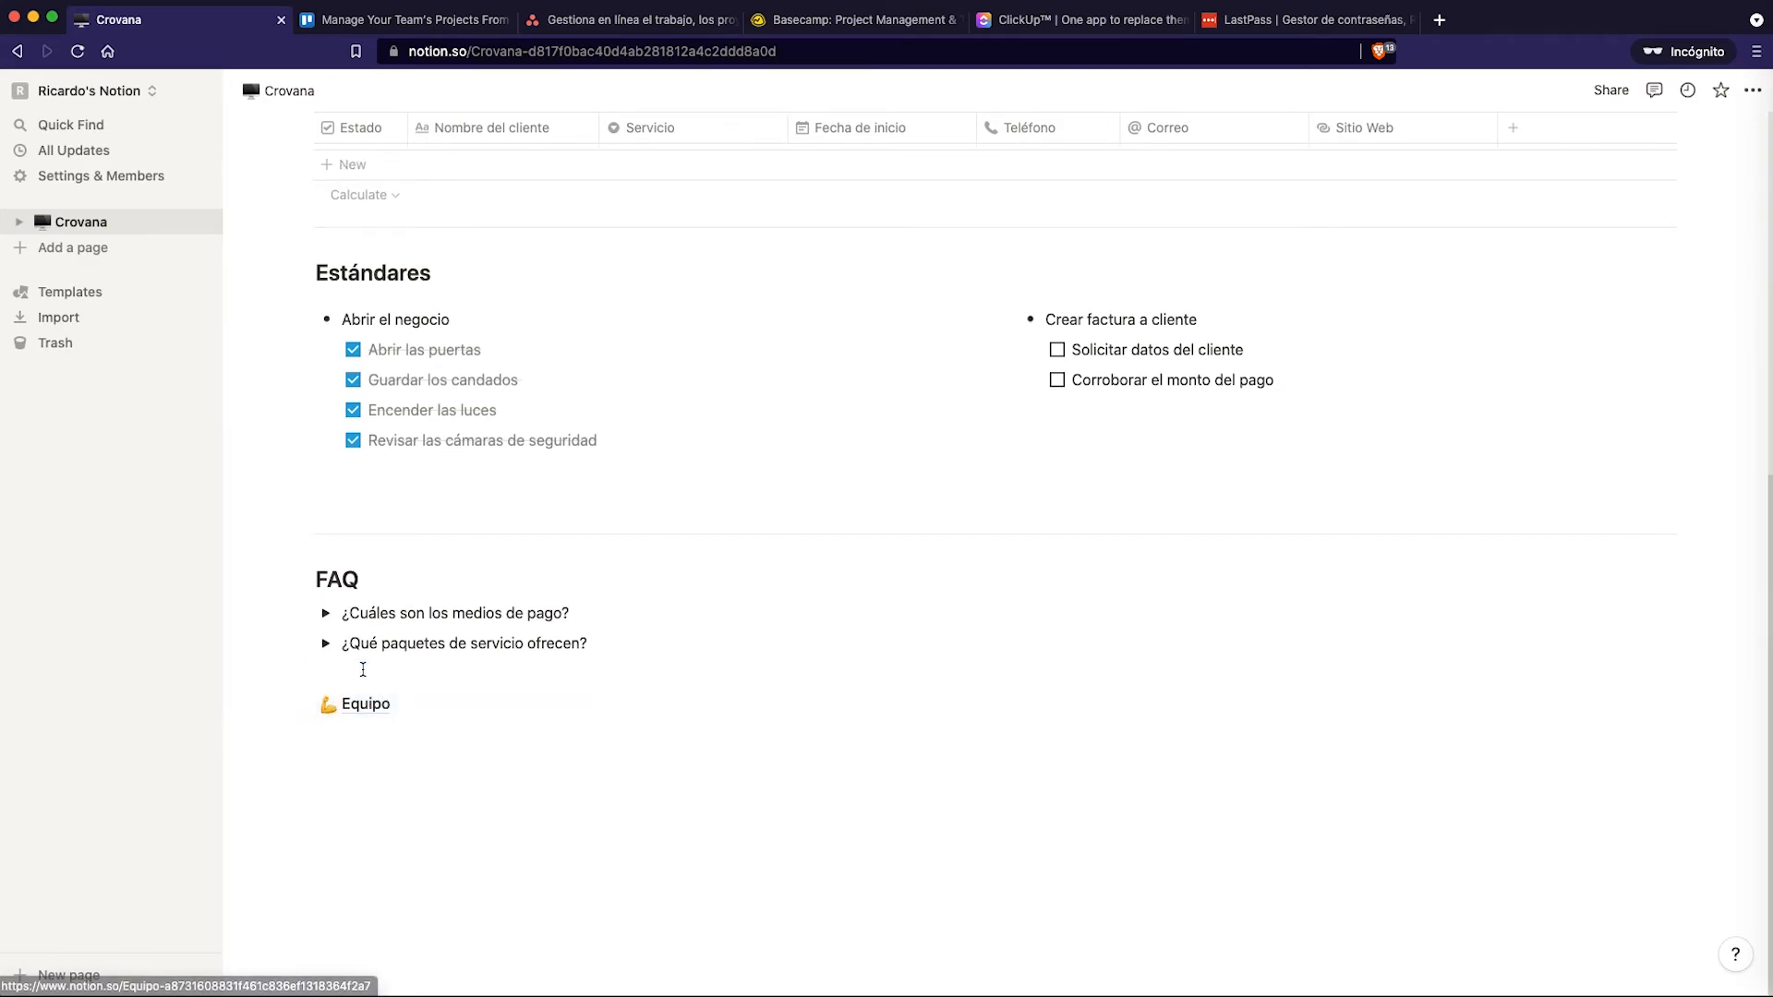
- Delete the untitled sub-page inside Equipo and return to the Crovana page
left_click(369, 709)
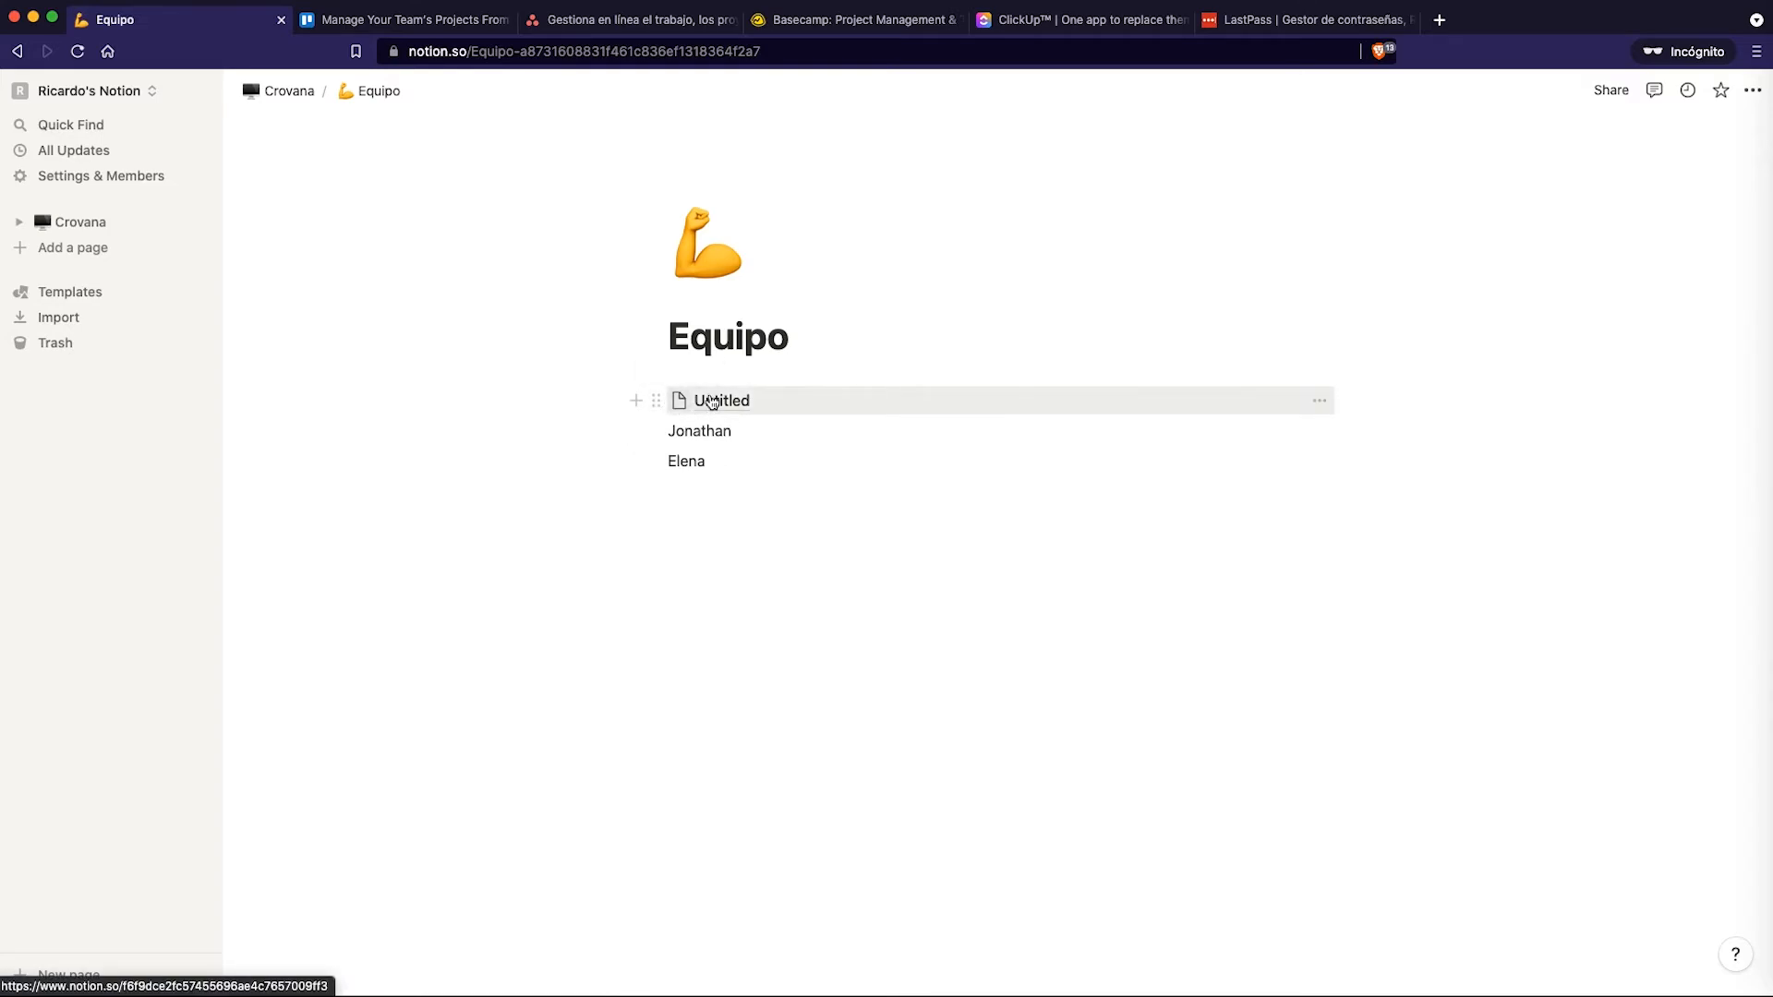
left_click(656, 400)
left_click(471, 307)
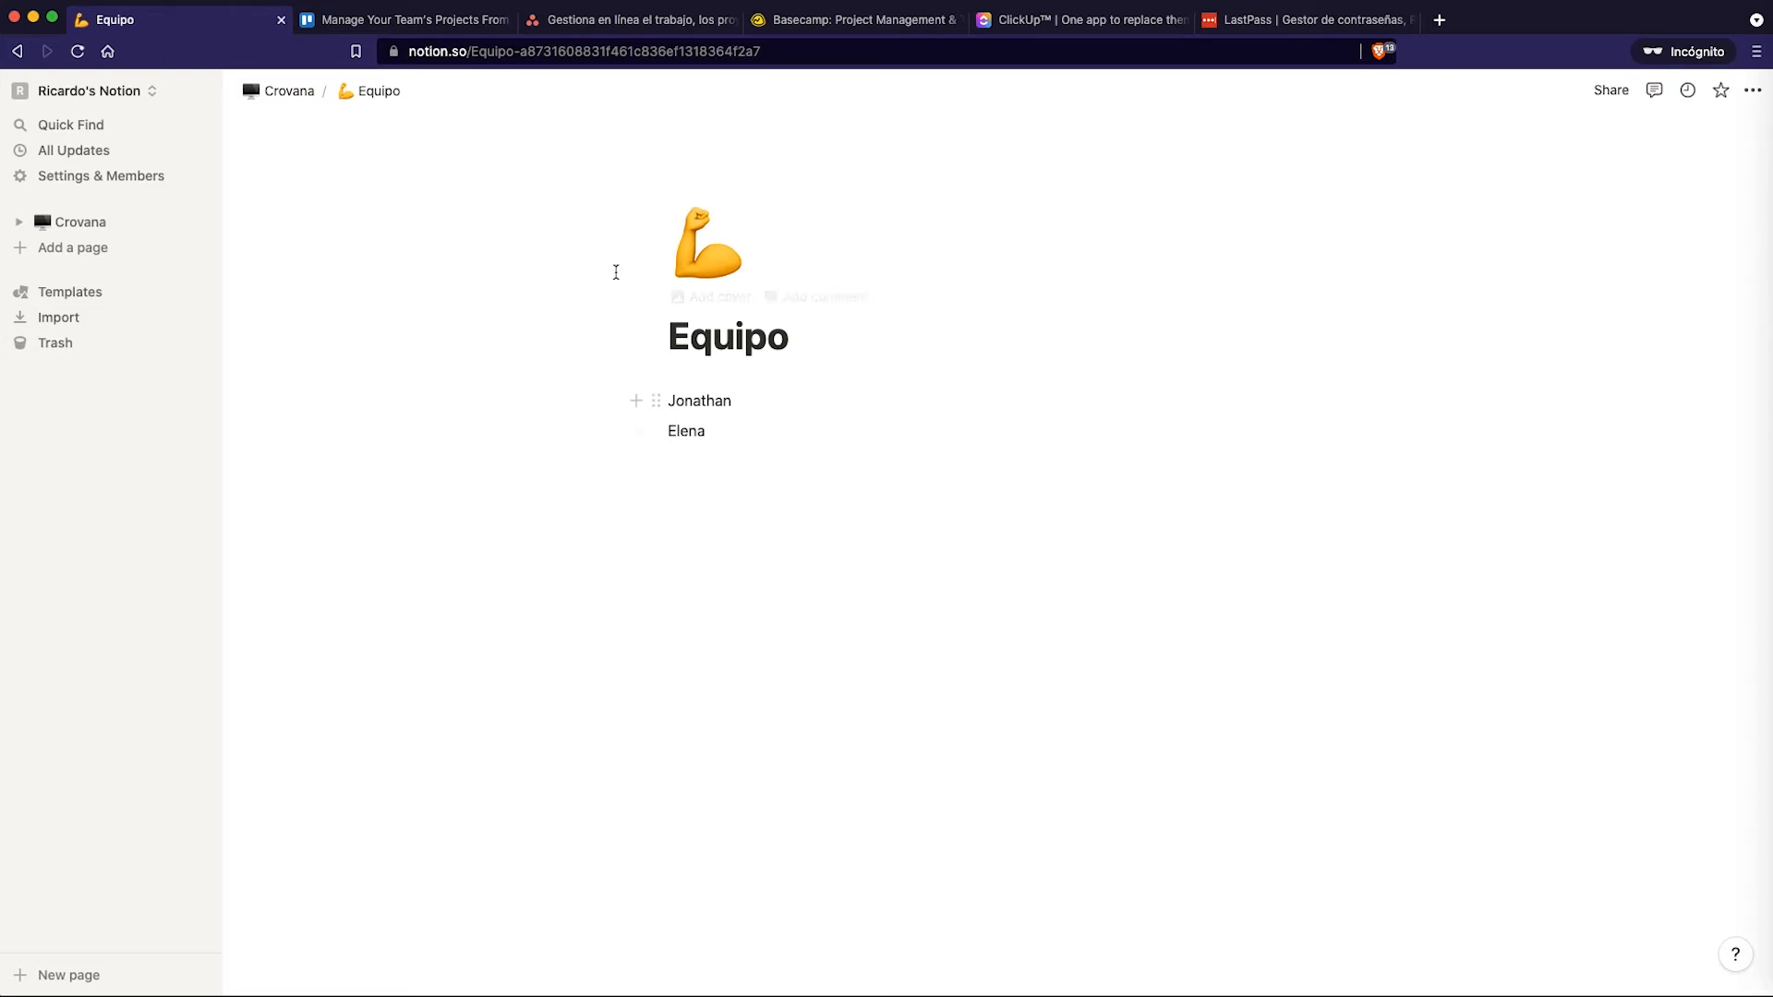
left_click(288, 92)
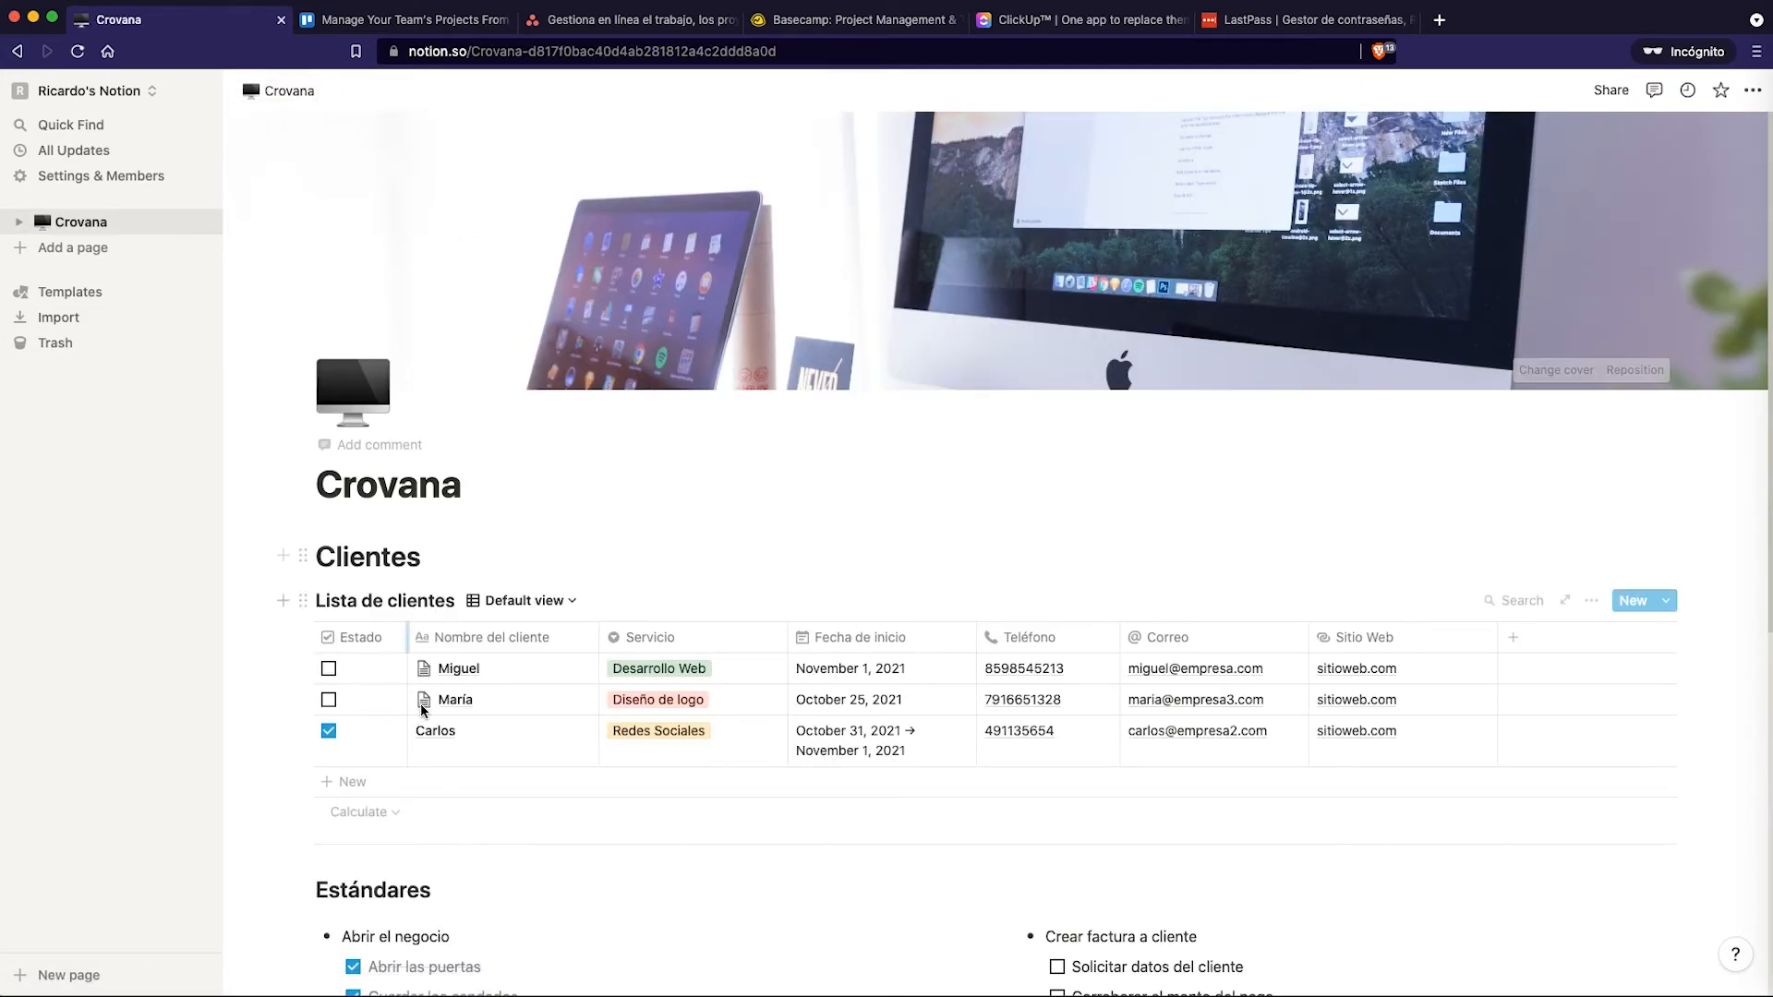
scroll(659, 300, "down", 5)
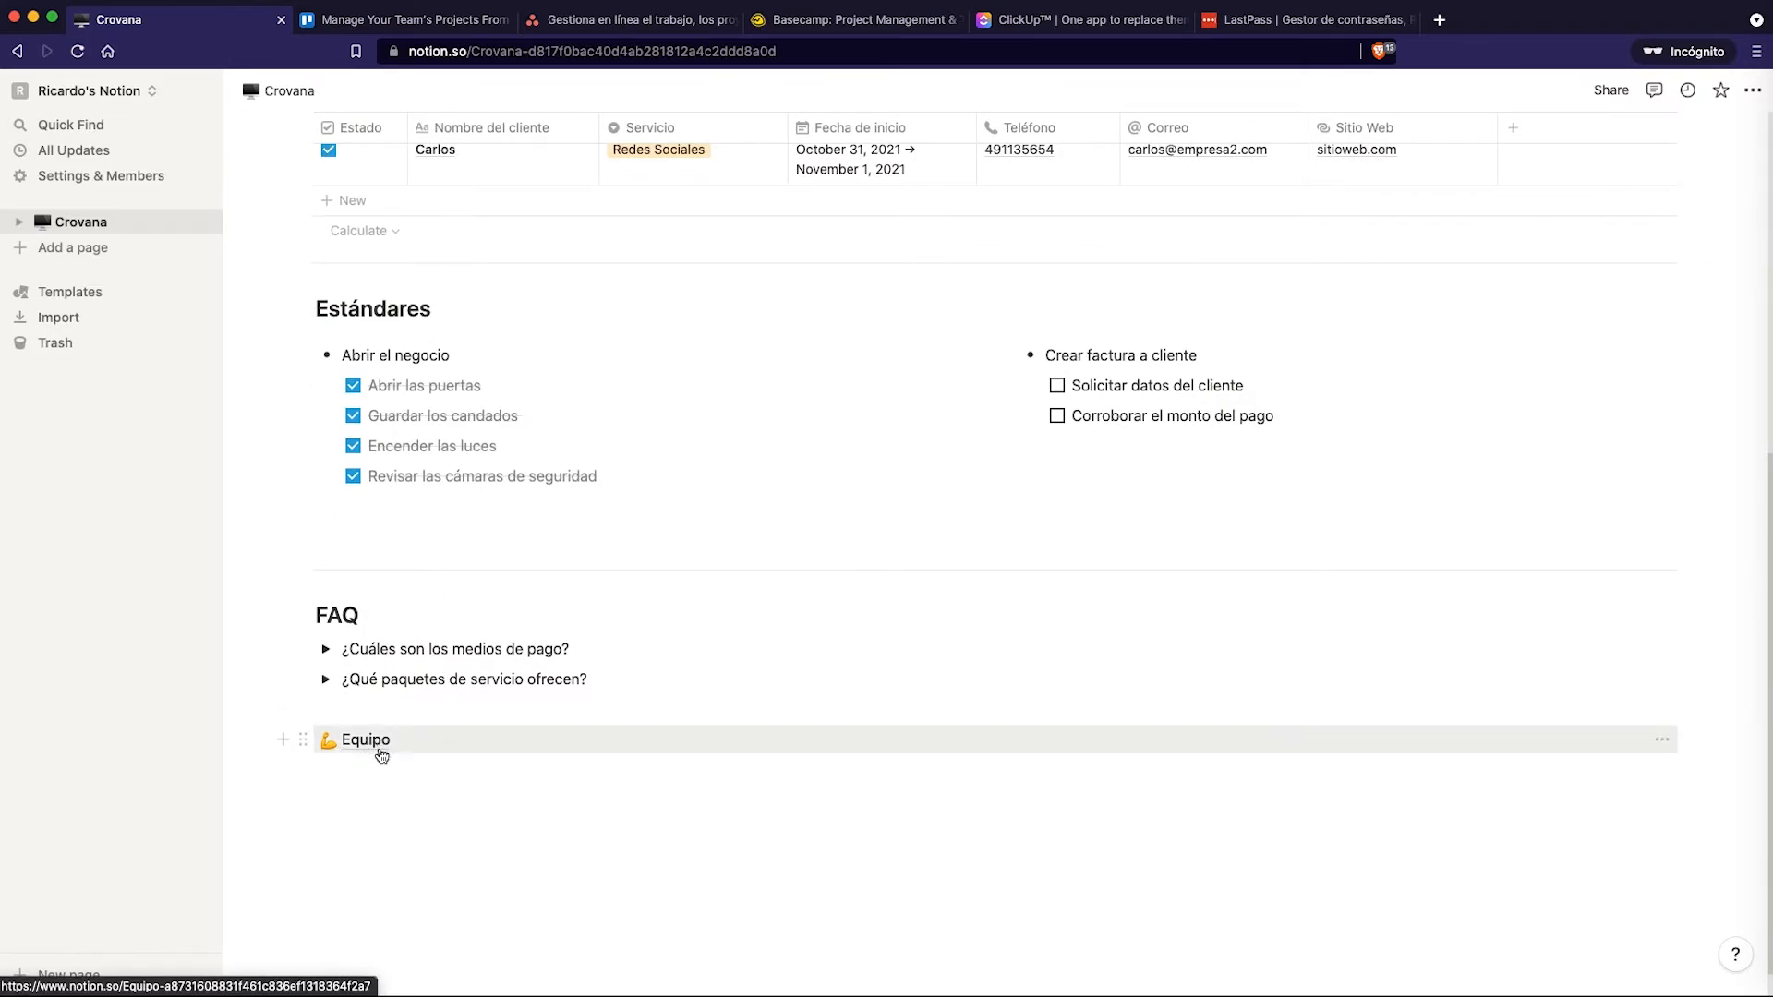
left_click_drag(1018, 879, 1394, 819)
left_click_drag(1551, 878, 1305, 324)
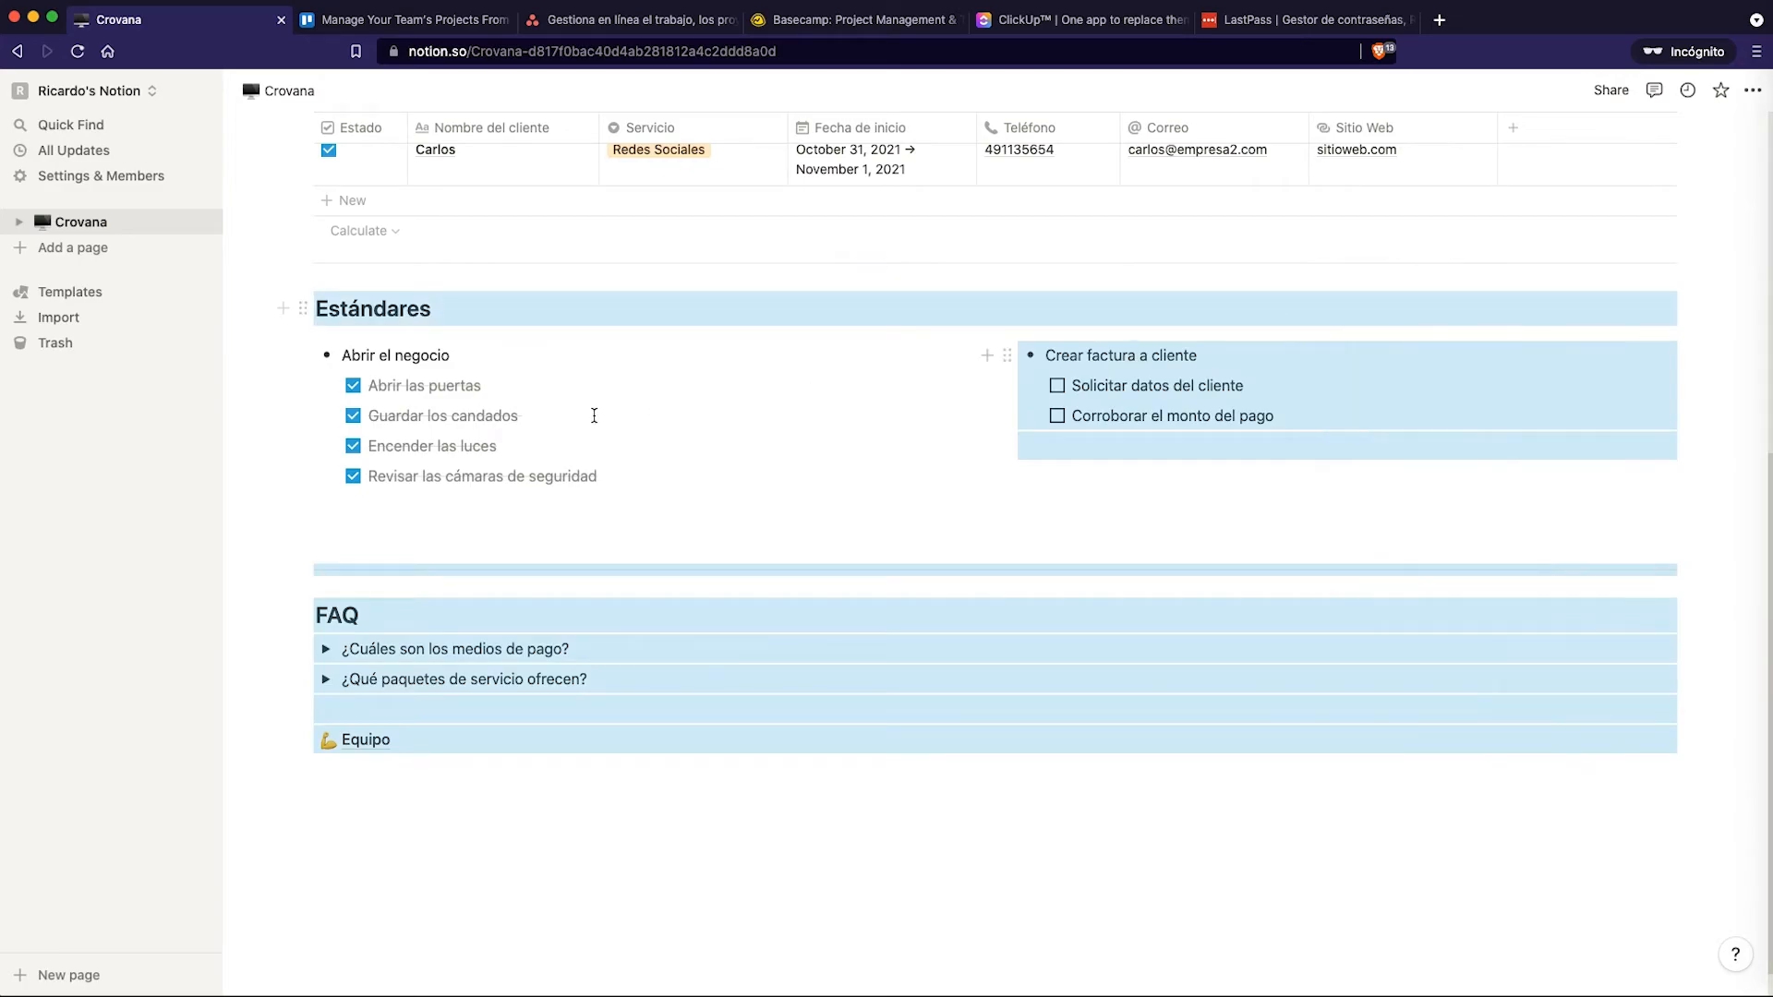
left_click_drag(237, 364, 585, 868)
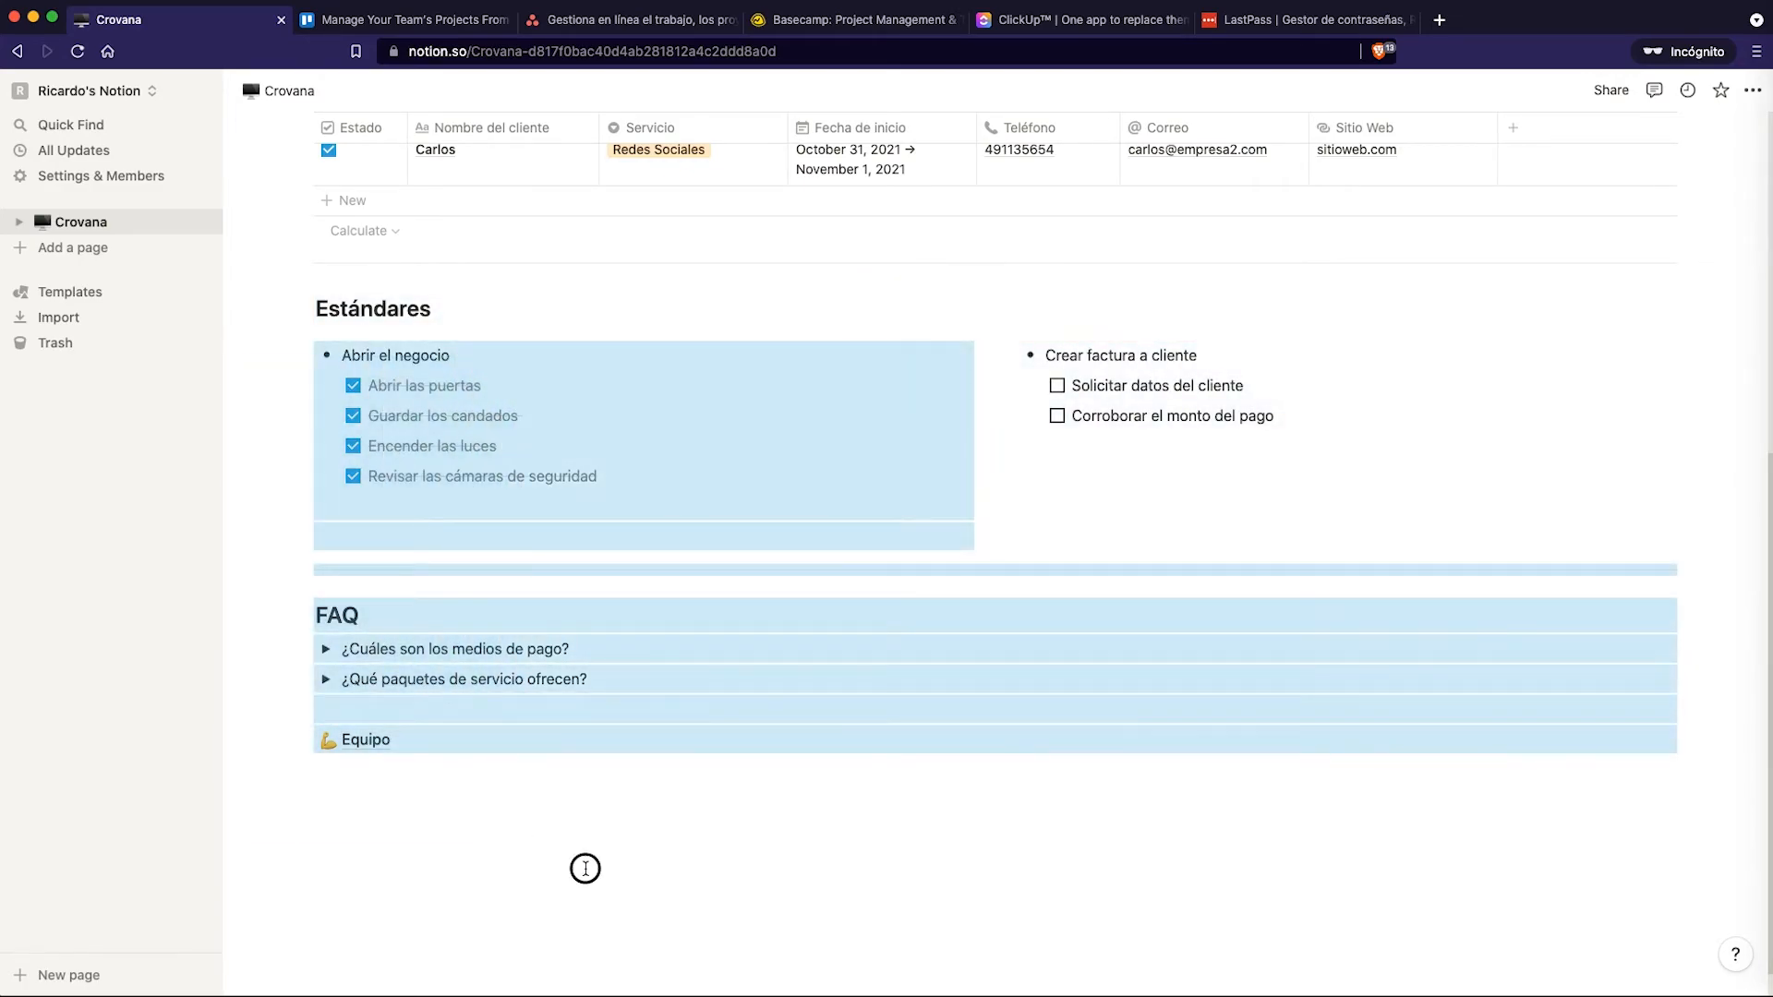
left_click(586, 868)
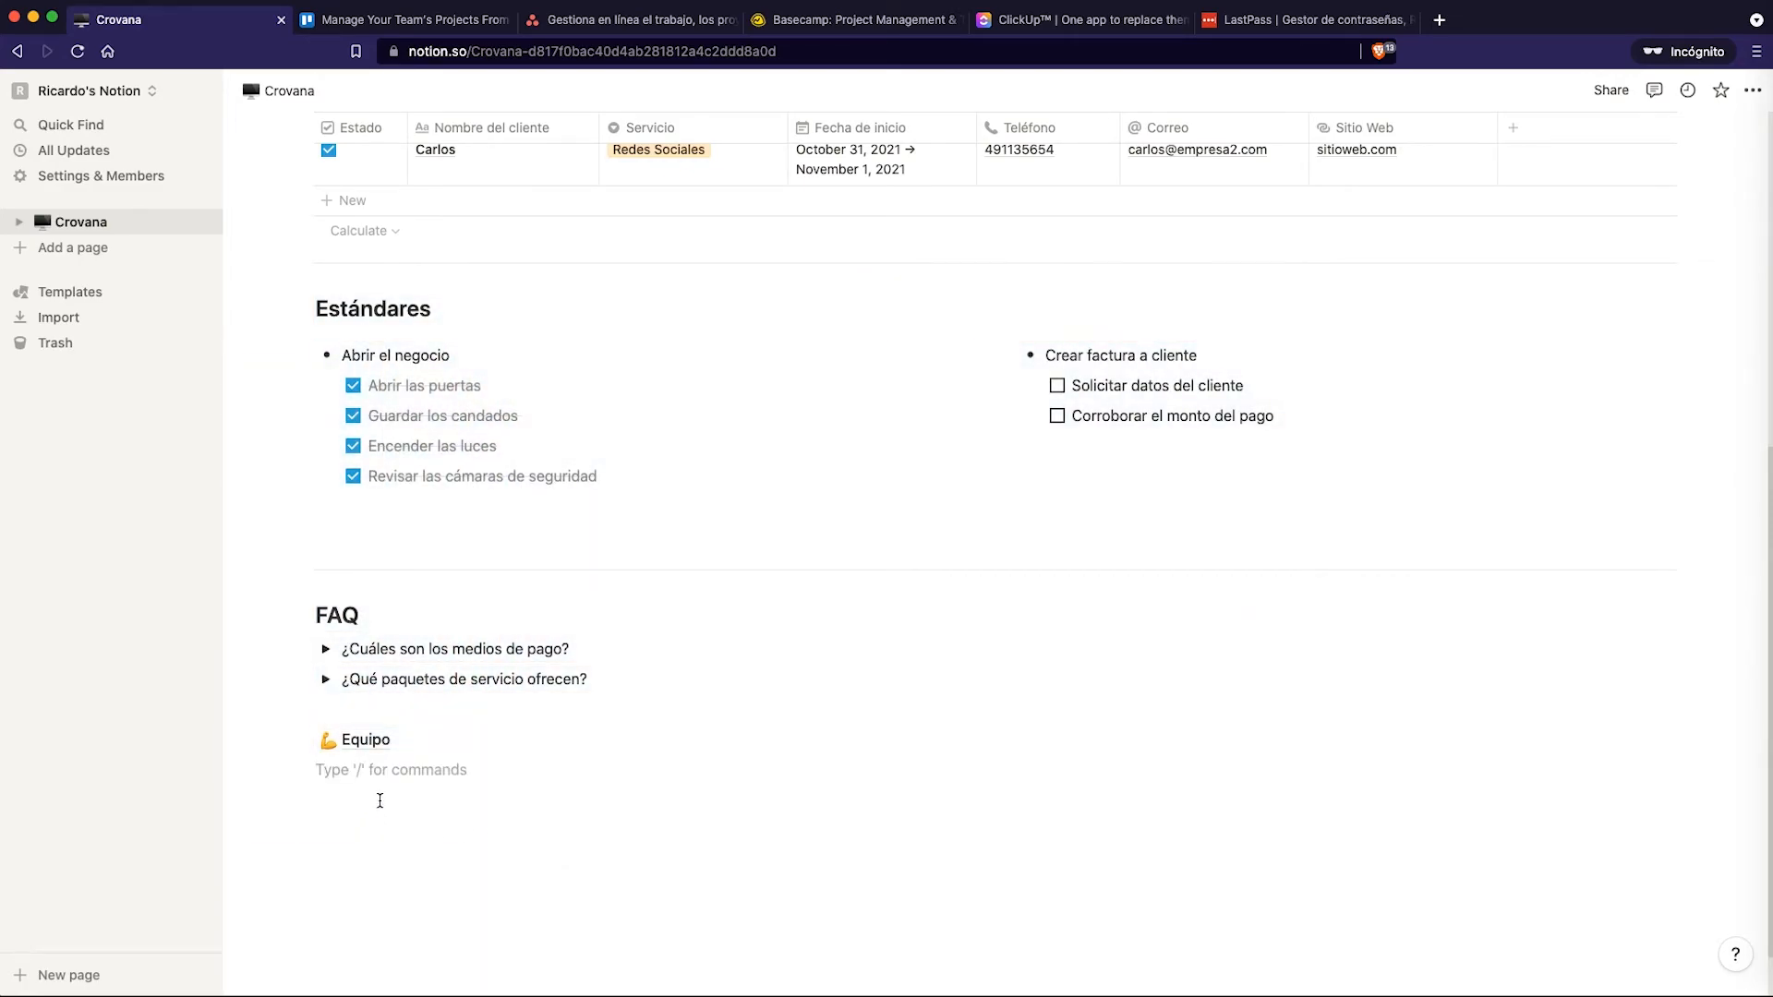
left_click_drag(241, 585, 564, 713)
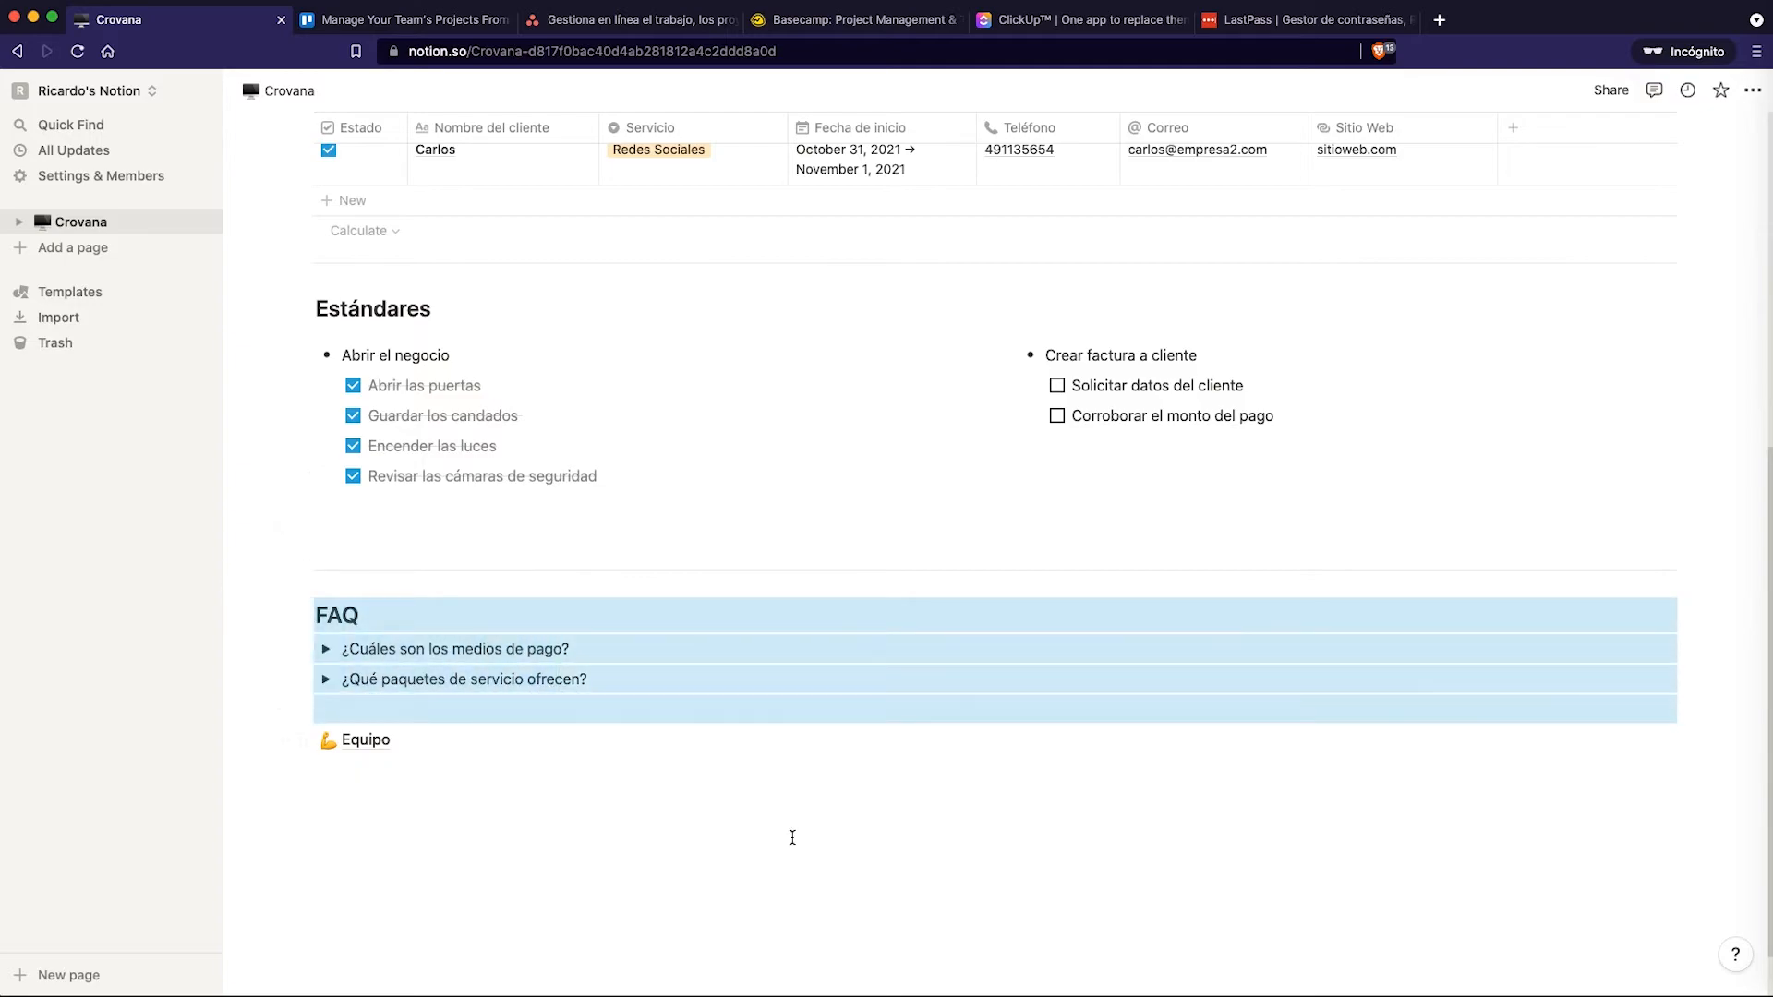
key("BackSpace")
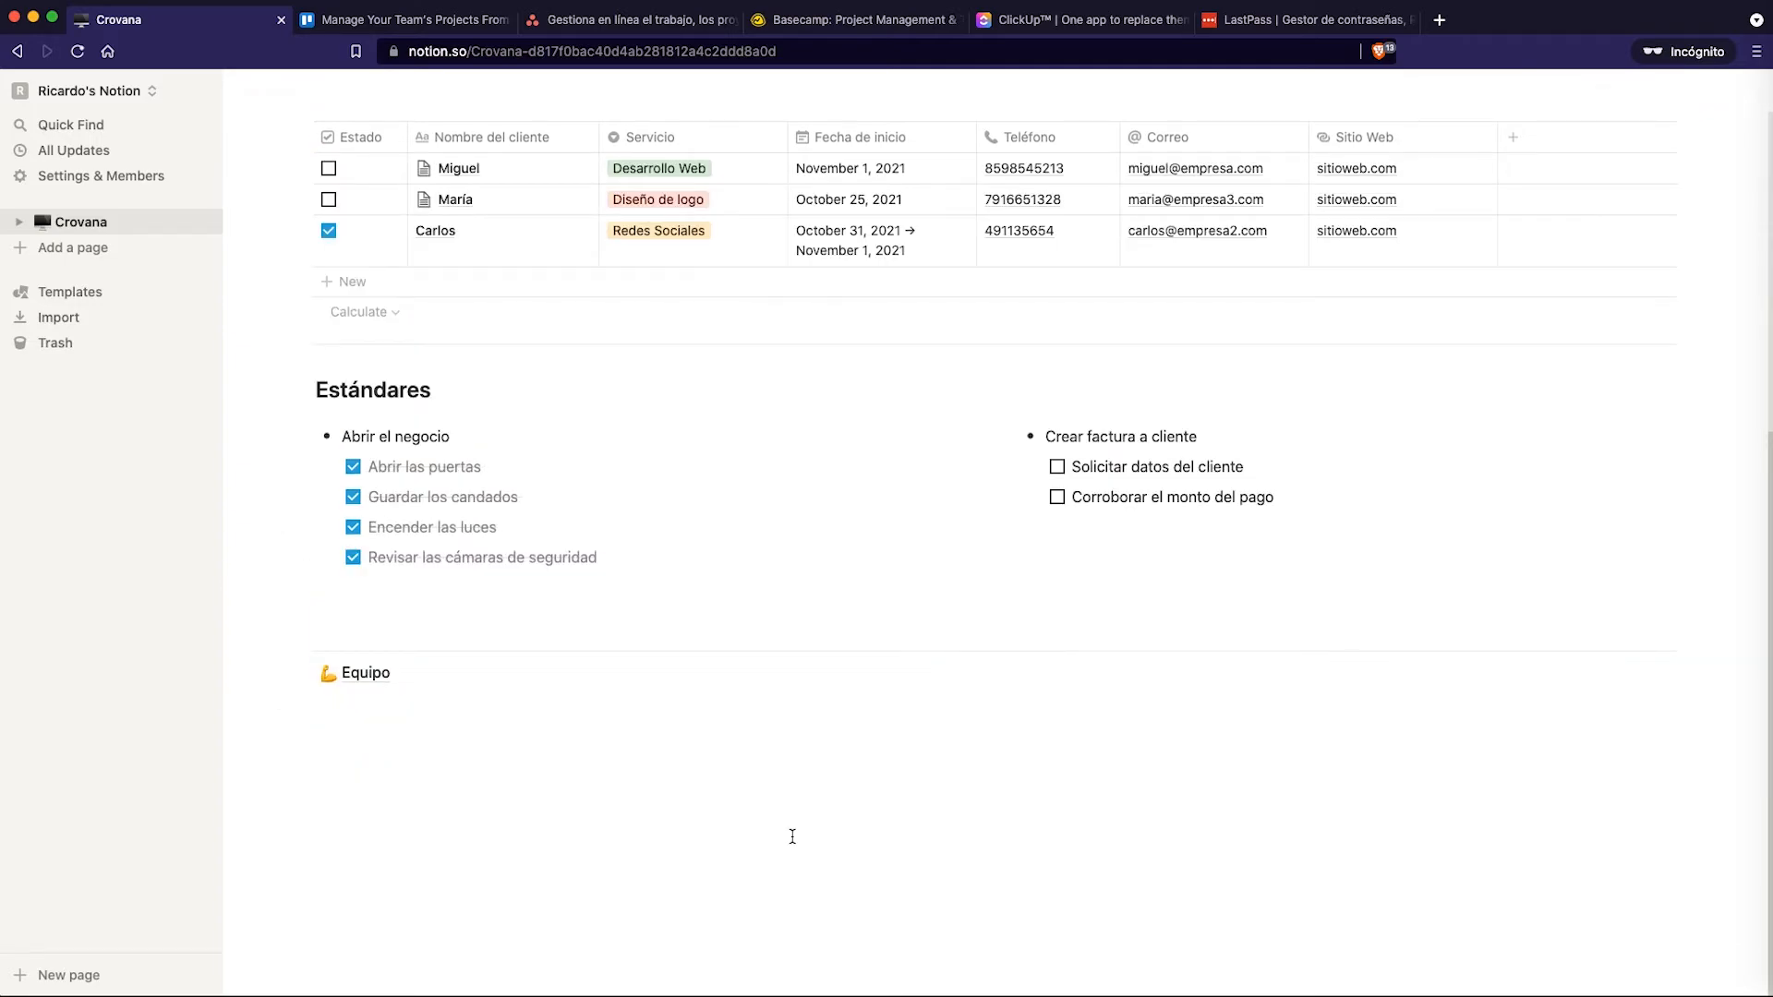
key("super+z")
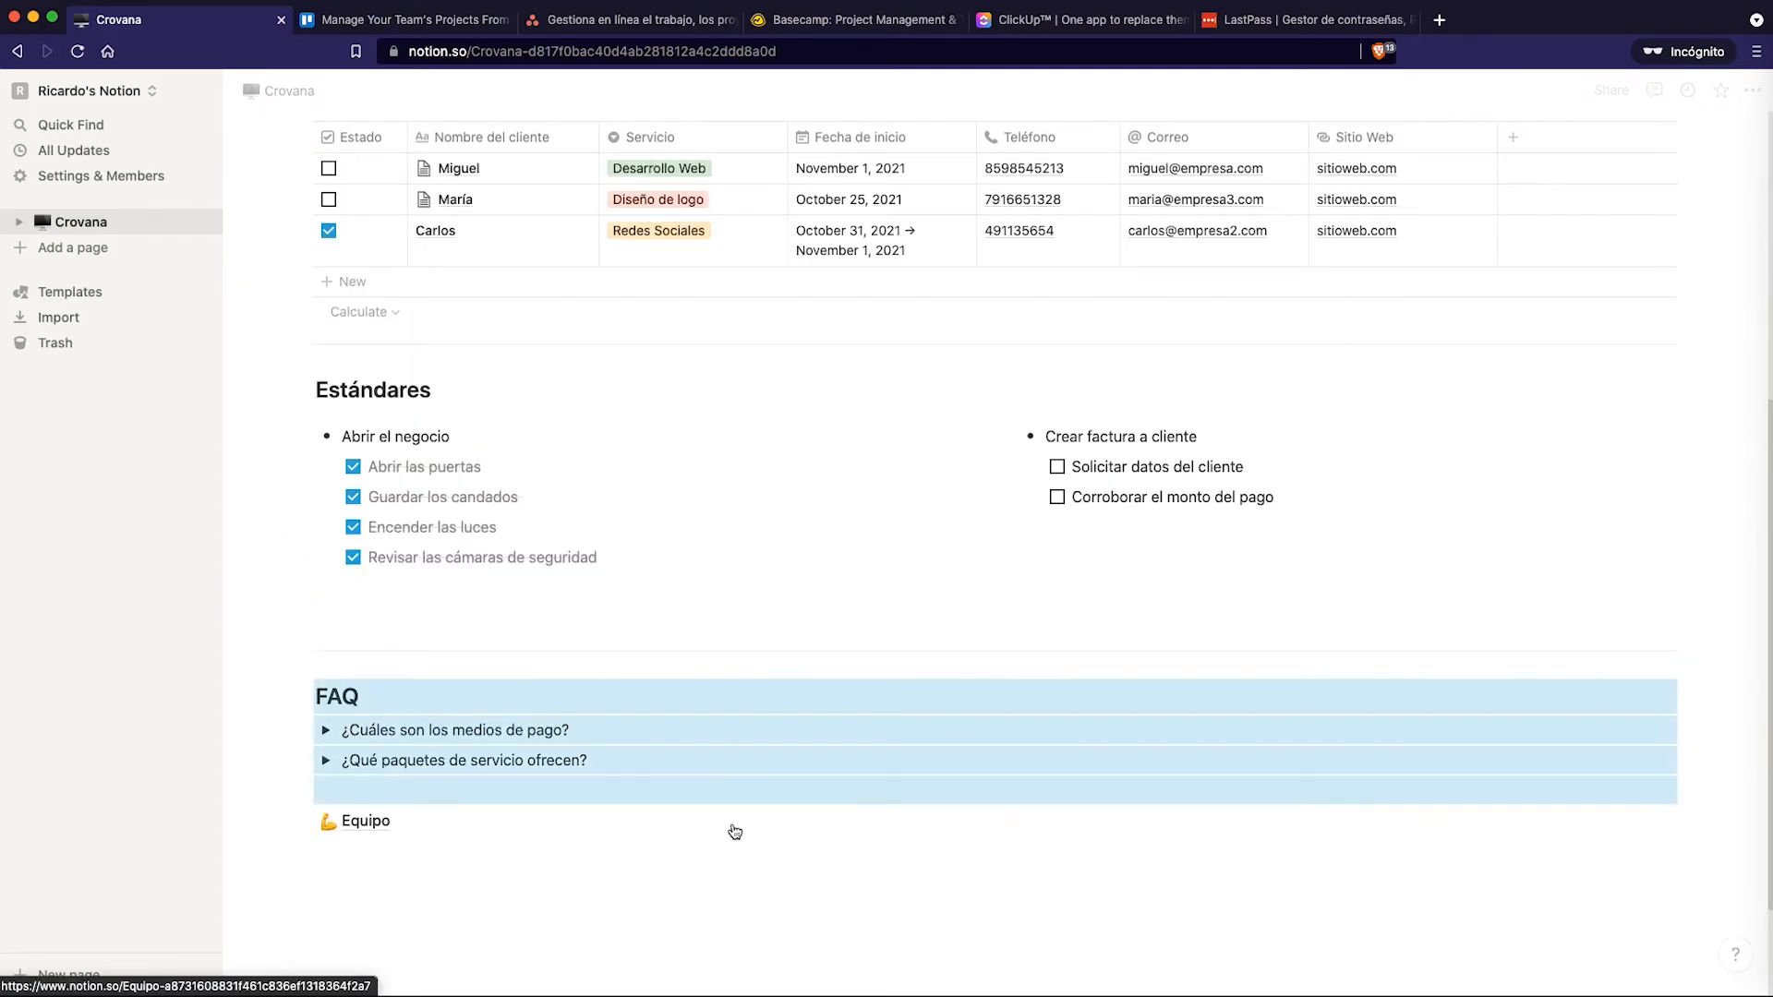
left_click(508, 879)
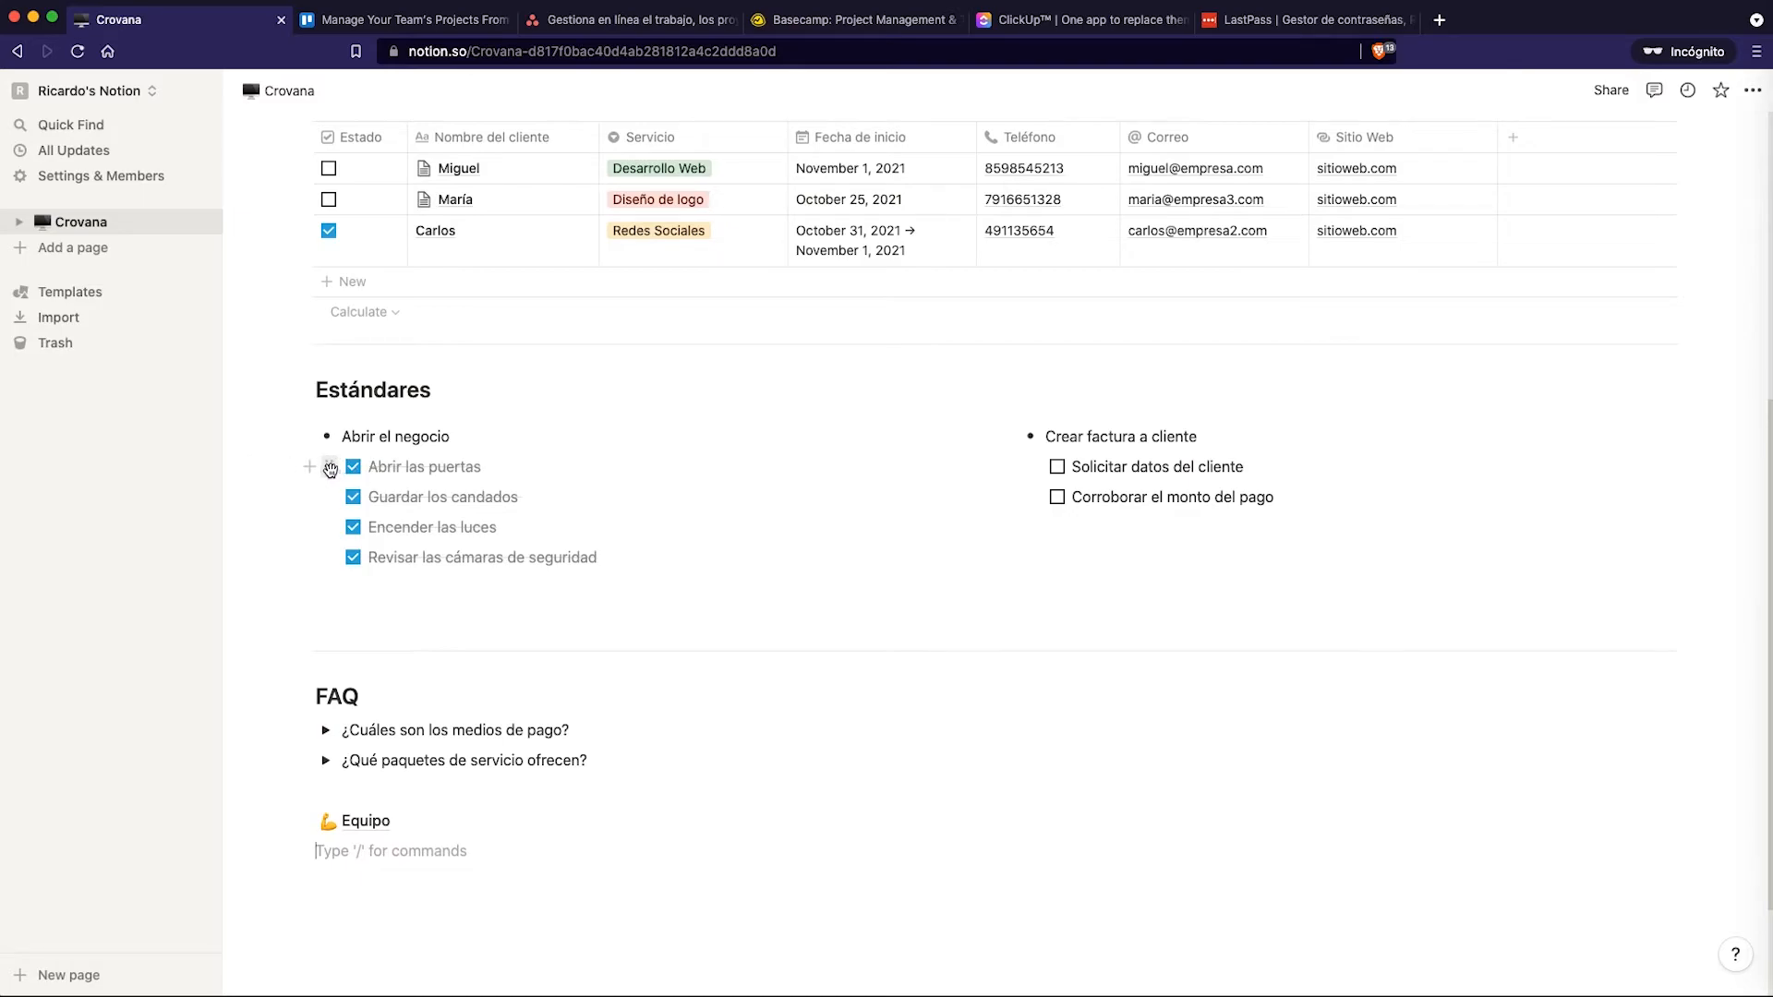
left_click(329, 467)
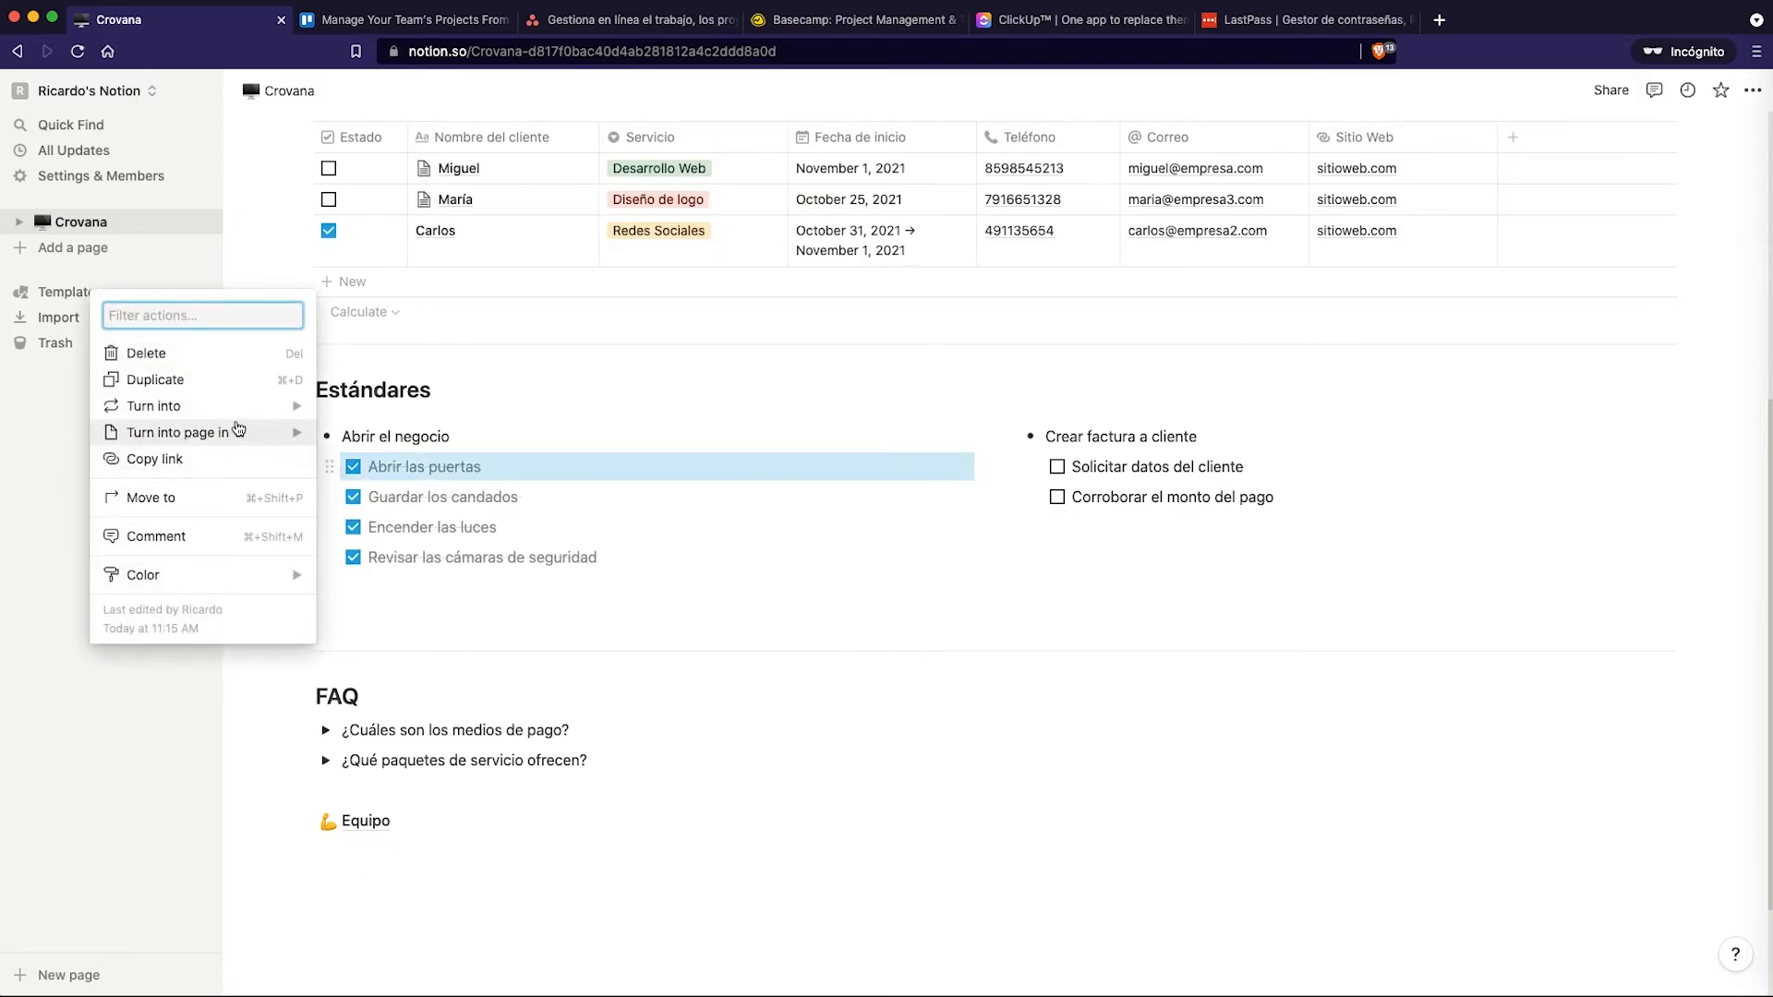
left_click(178, 353)
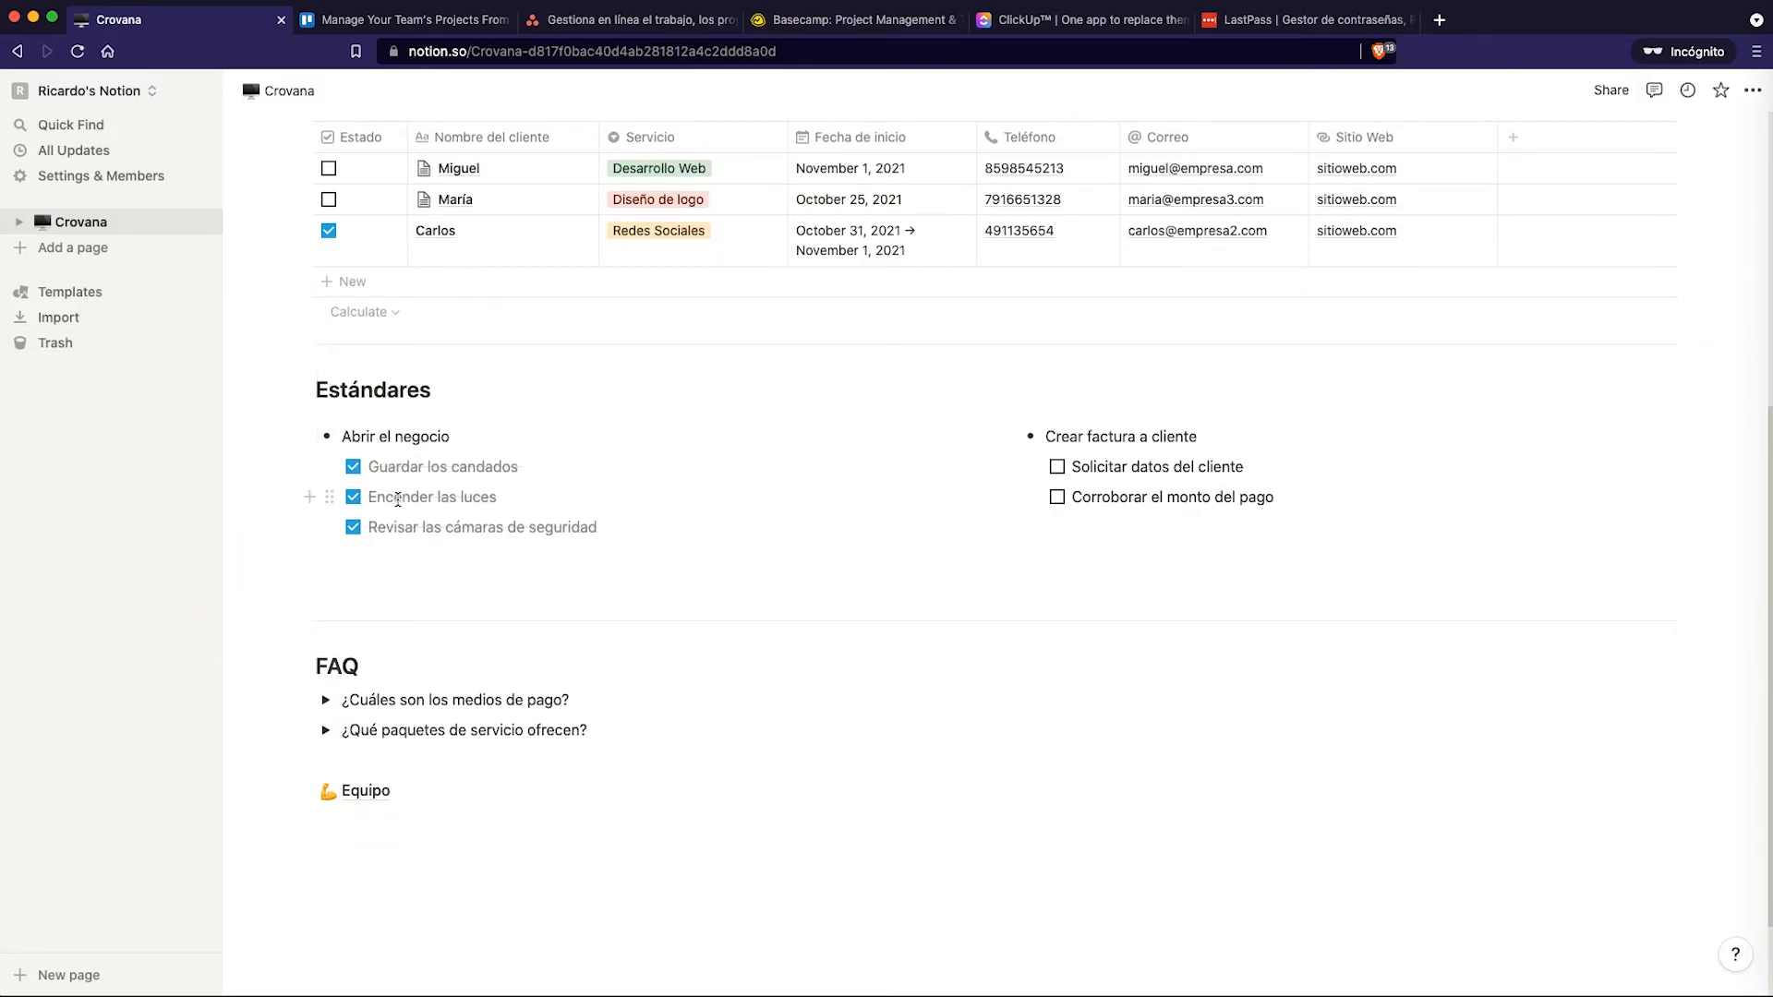
key("super+z")
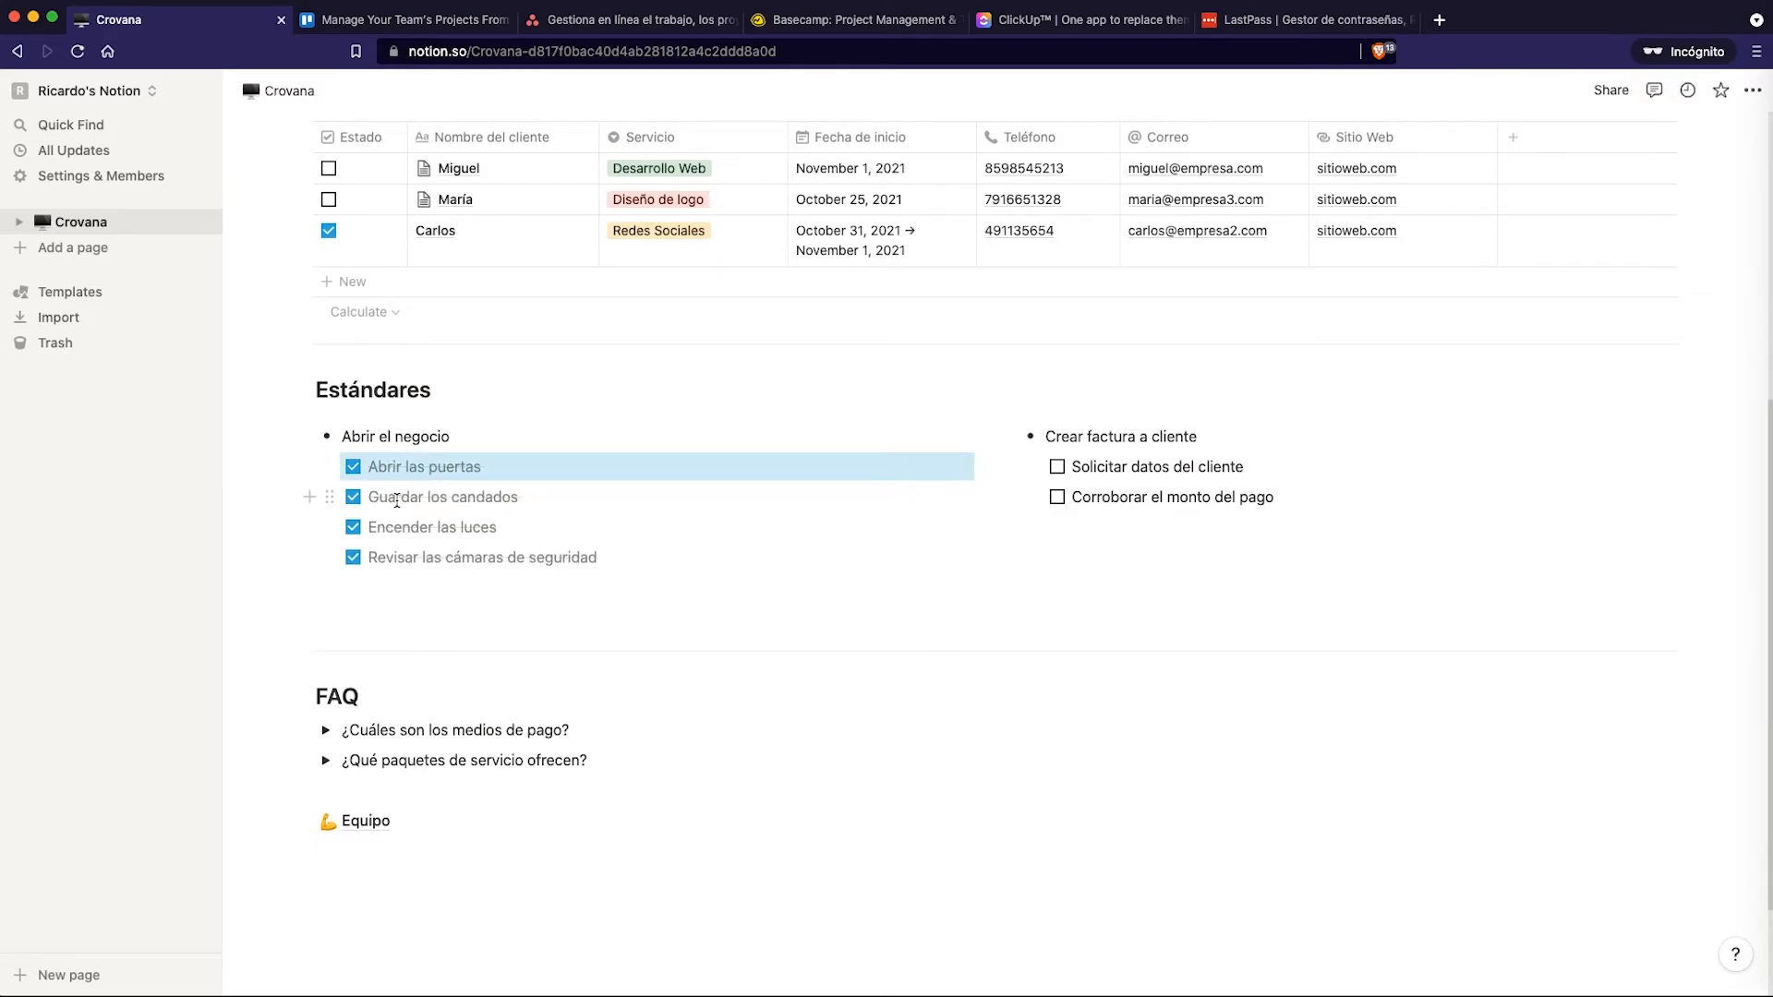
scroll(494, 566, "up", 3)
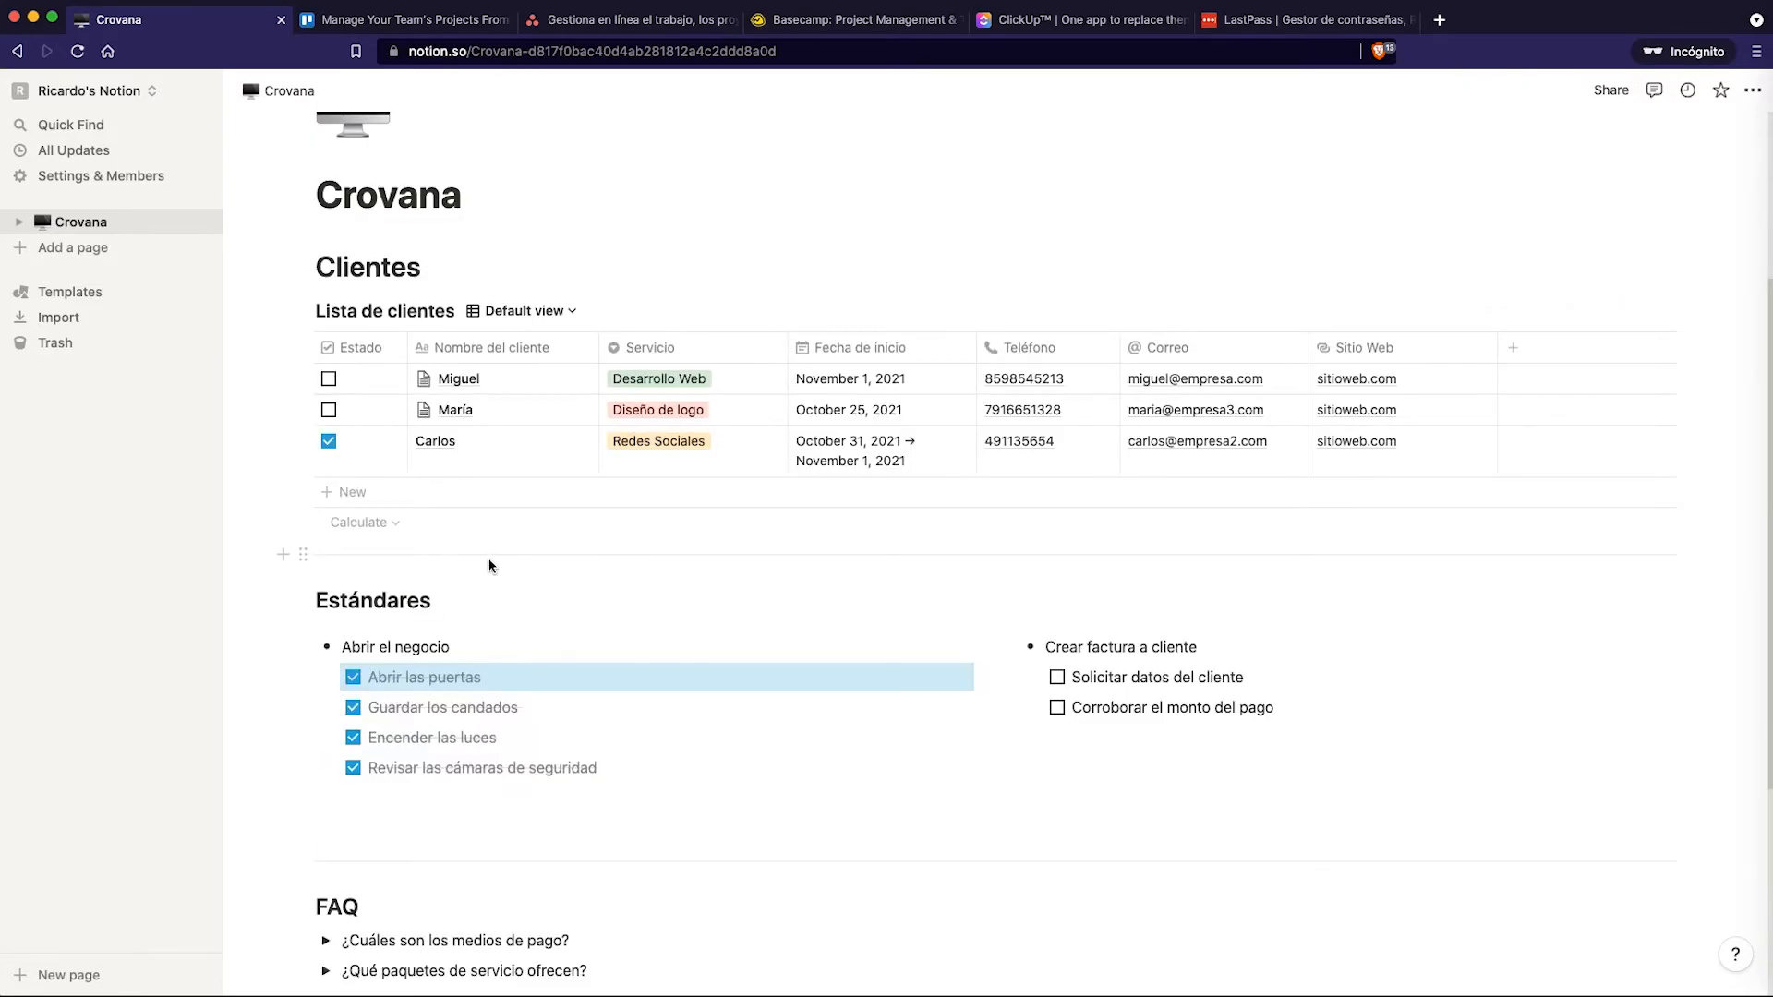
scroll(503, 585, "up", 1)
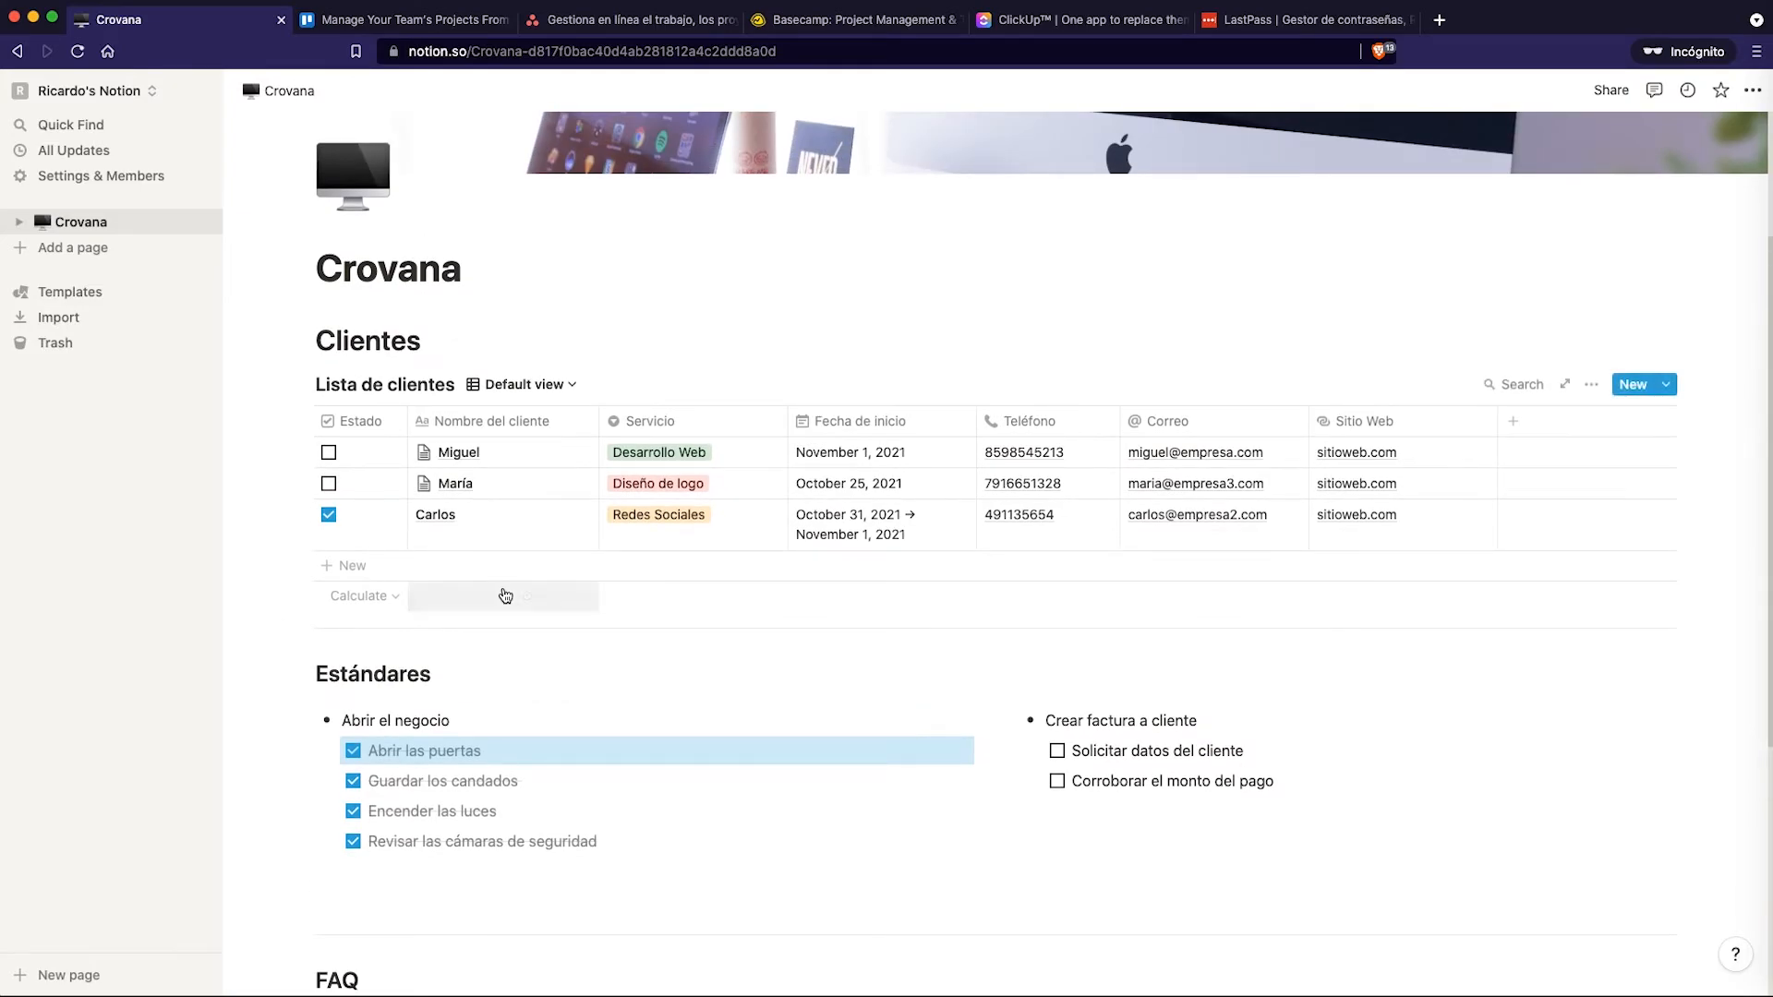
scroll(502, 589, "up", 1)
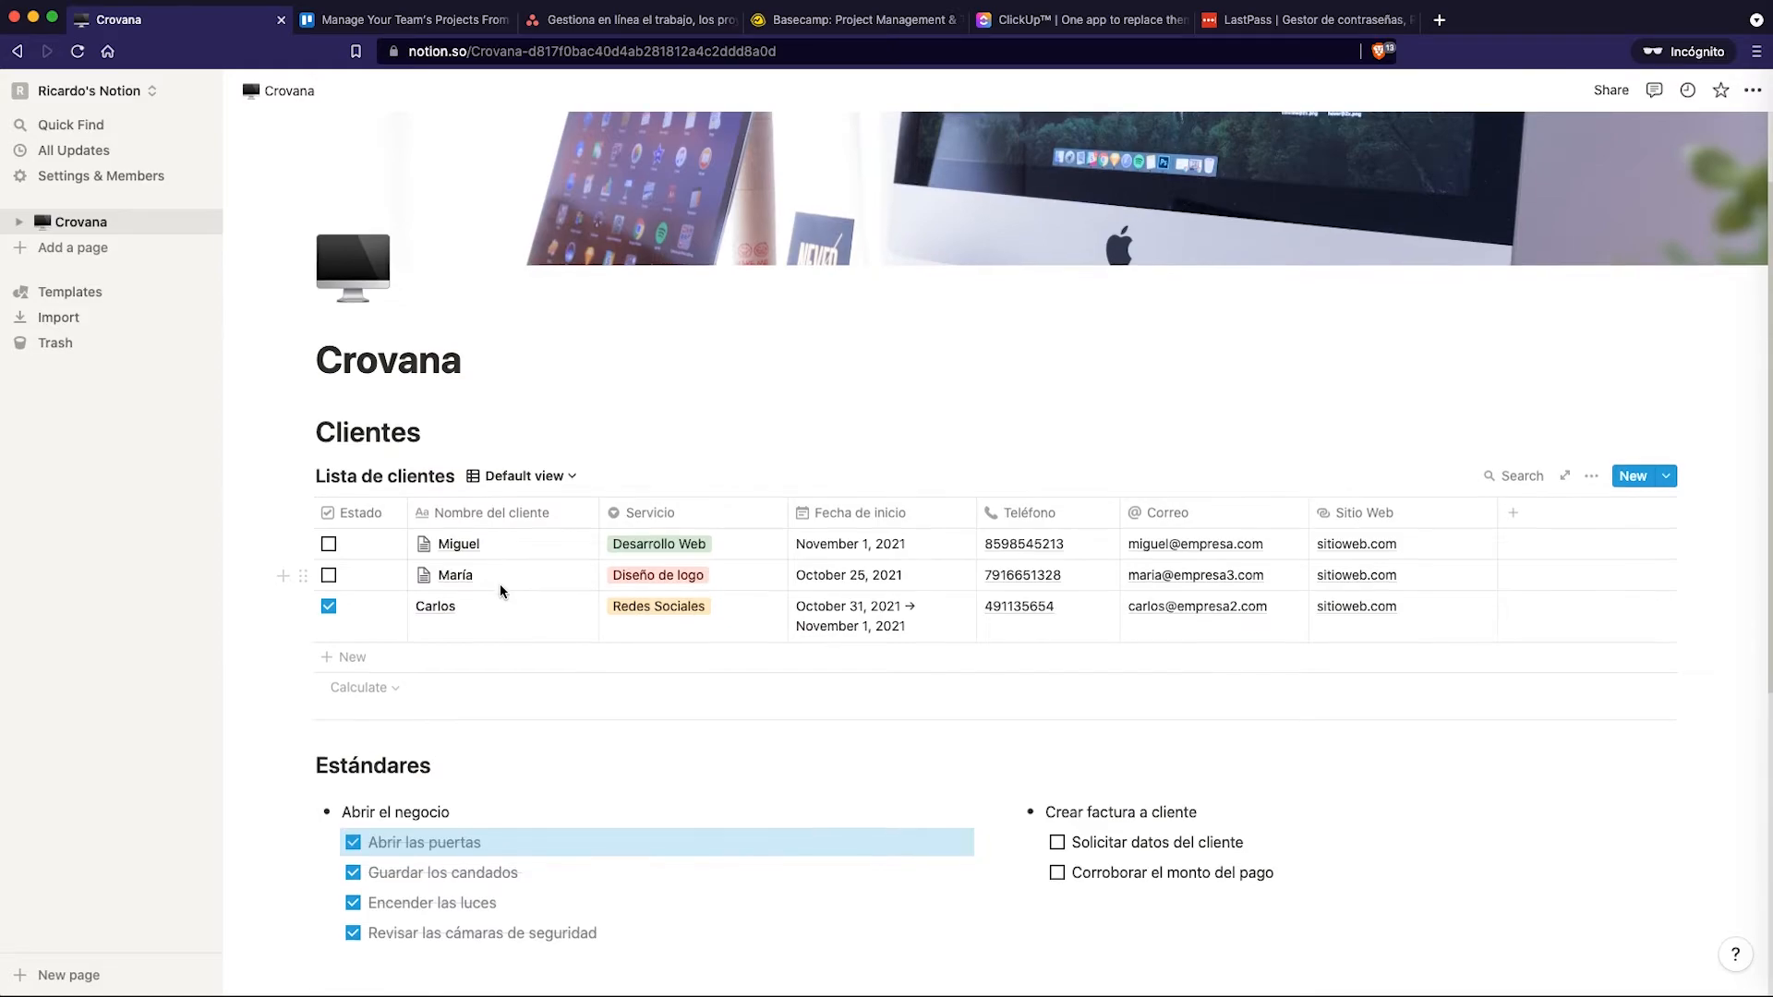
scroll(501, 591, "down", 2)
scroll(501, 589, "down", 1)
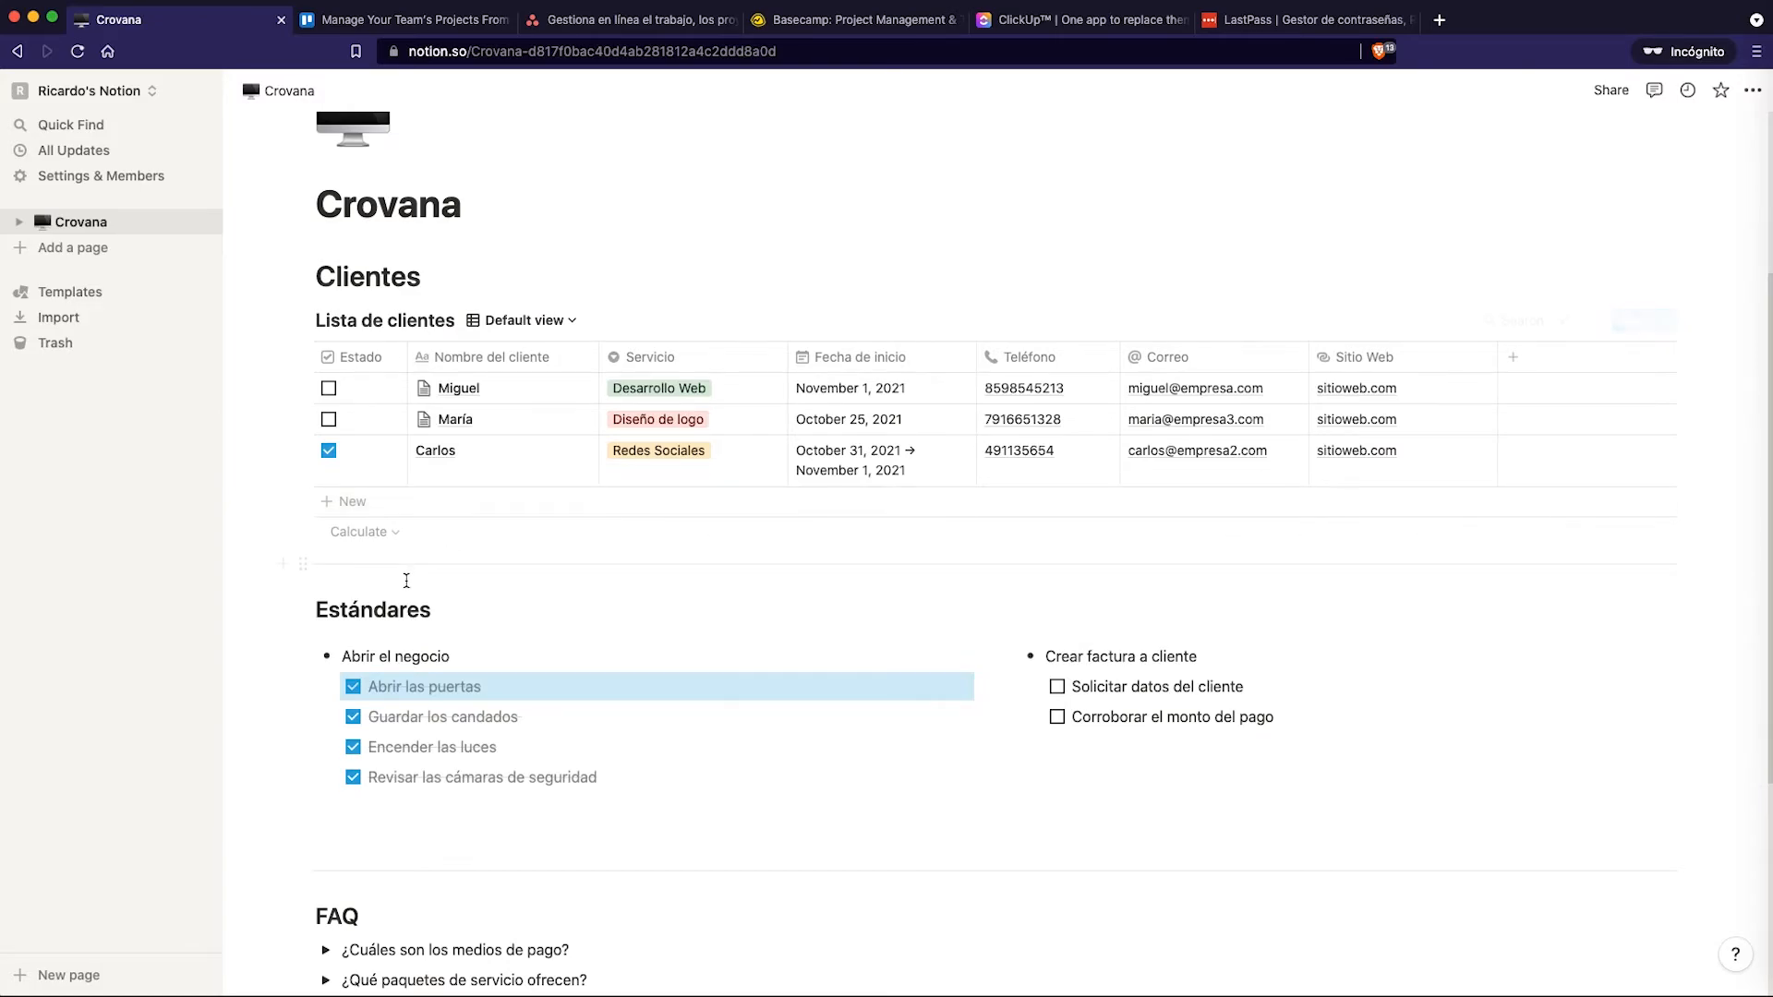
scroll(402, 581, "up", 2)
scroll(402, 581, "up", 1)
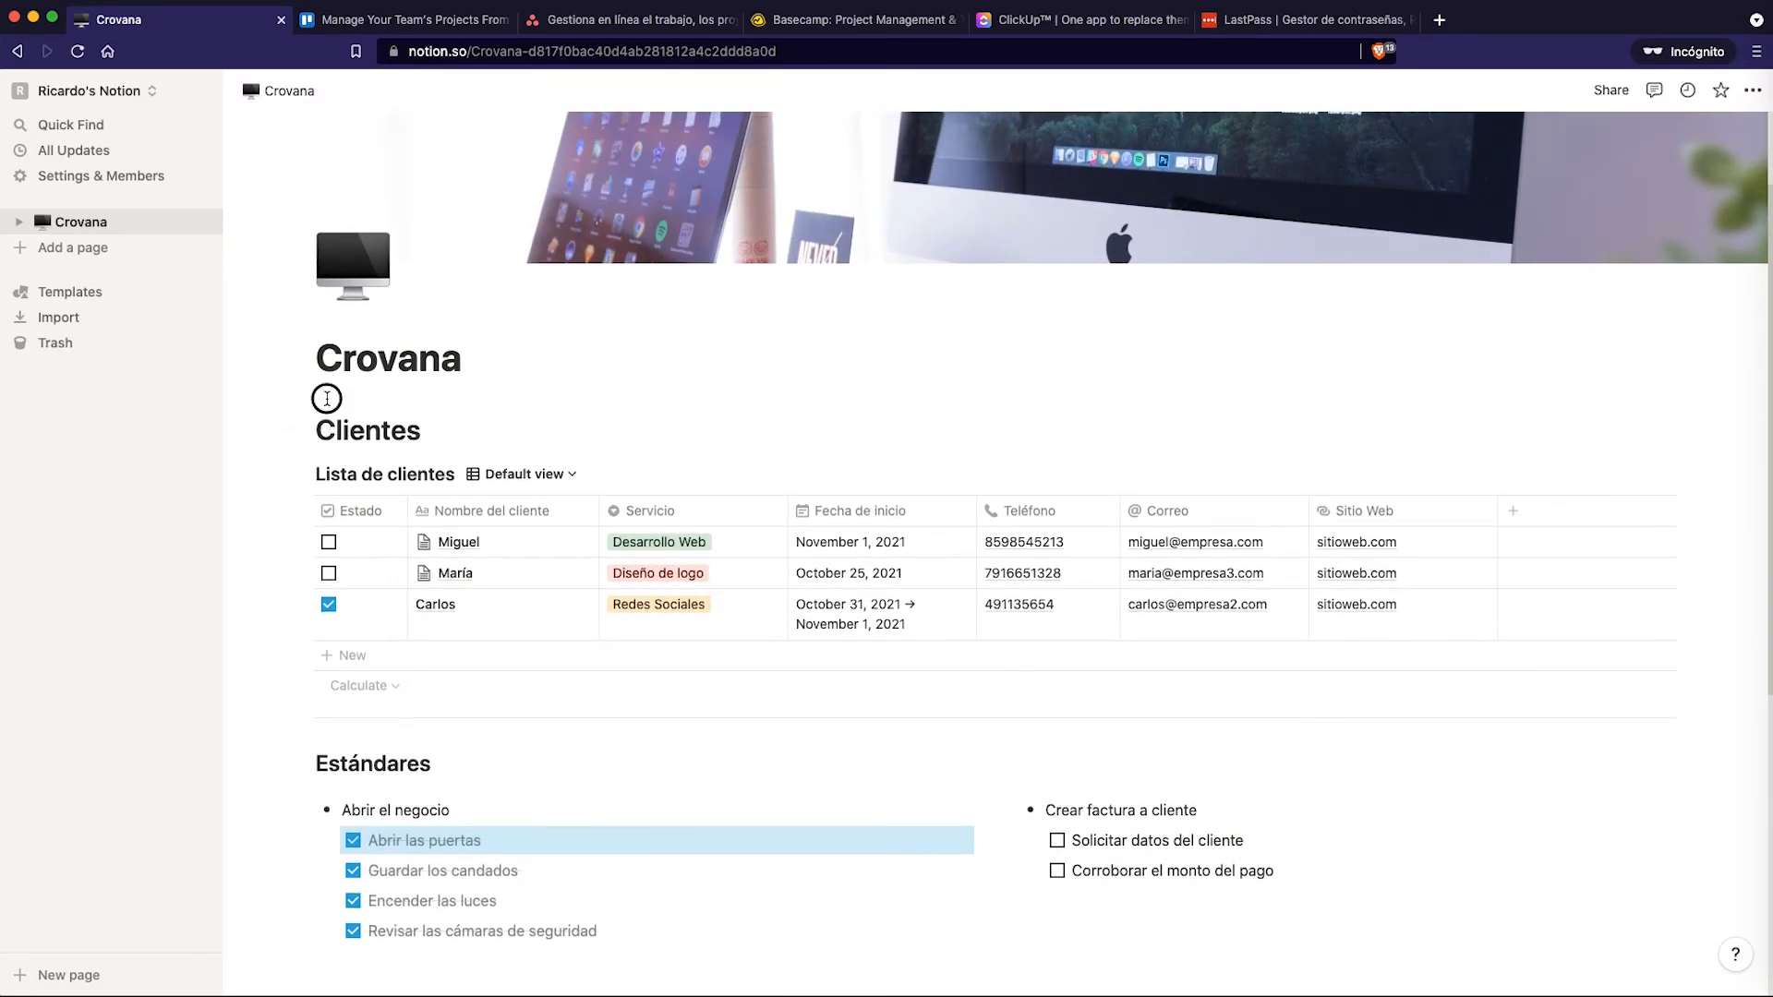
- Insert a Table of contents block under the Crovana title and try its Clientes entry
left_click(327, 398)
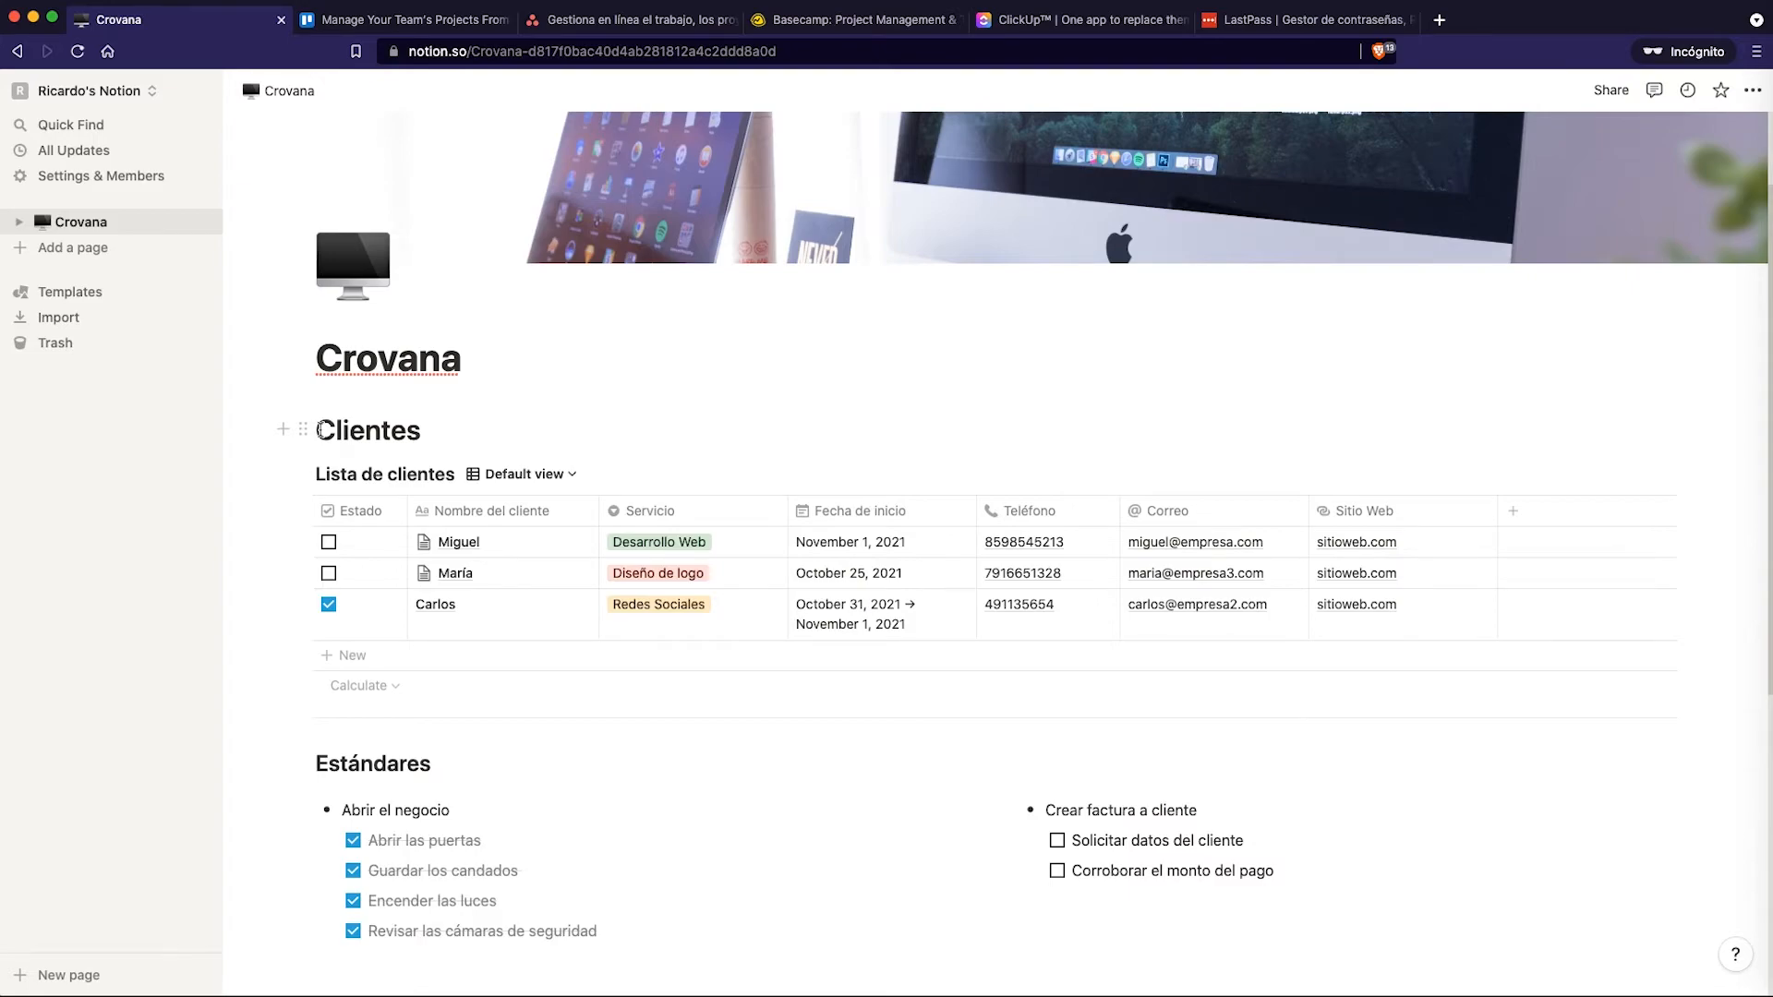
key("Return")
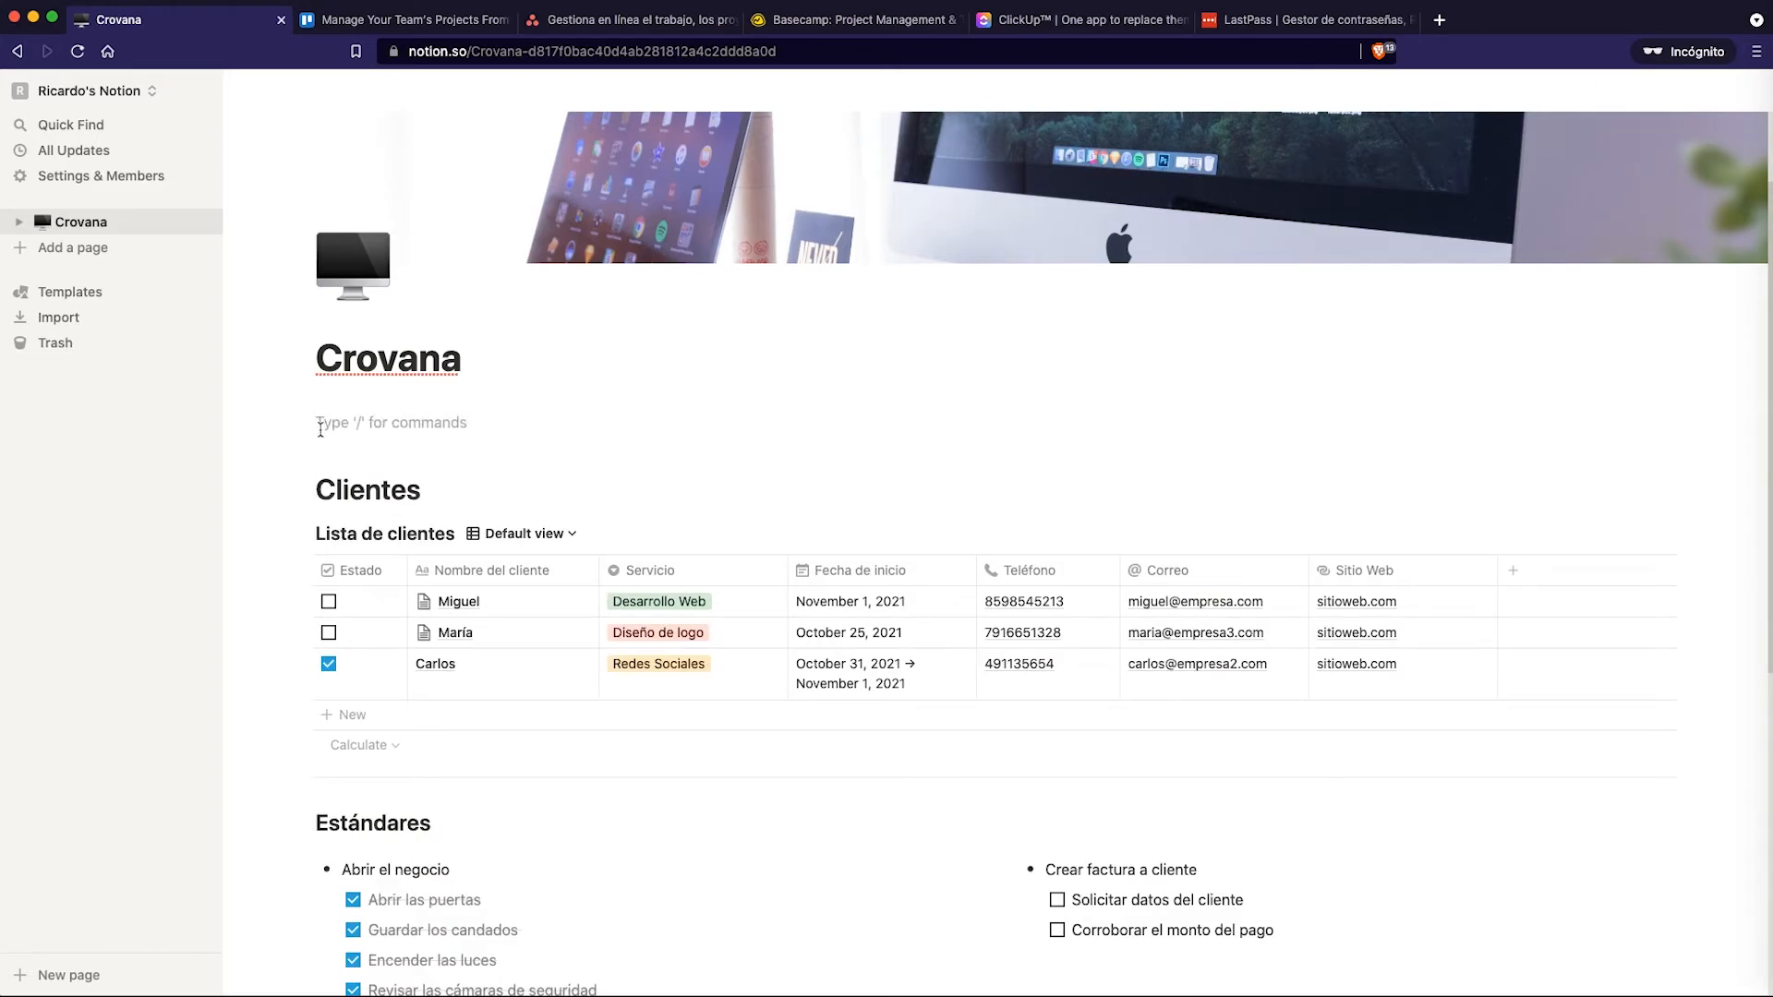
type("/")
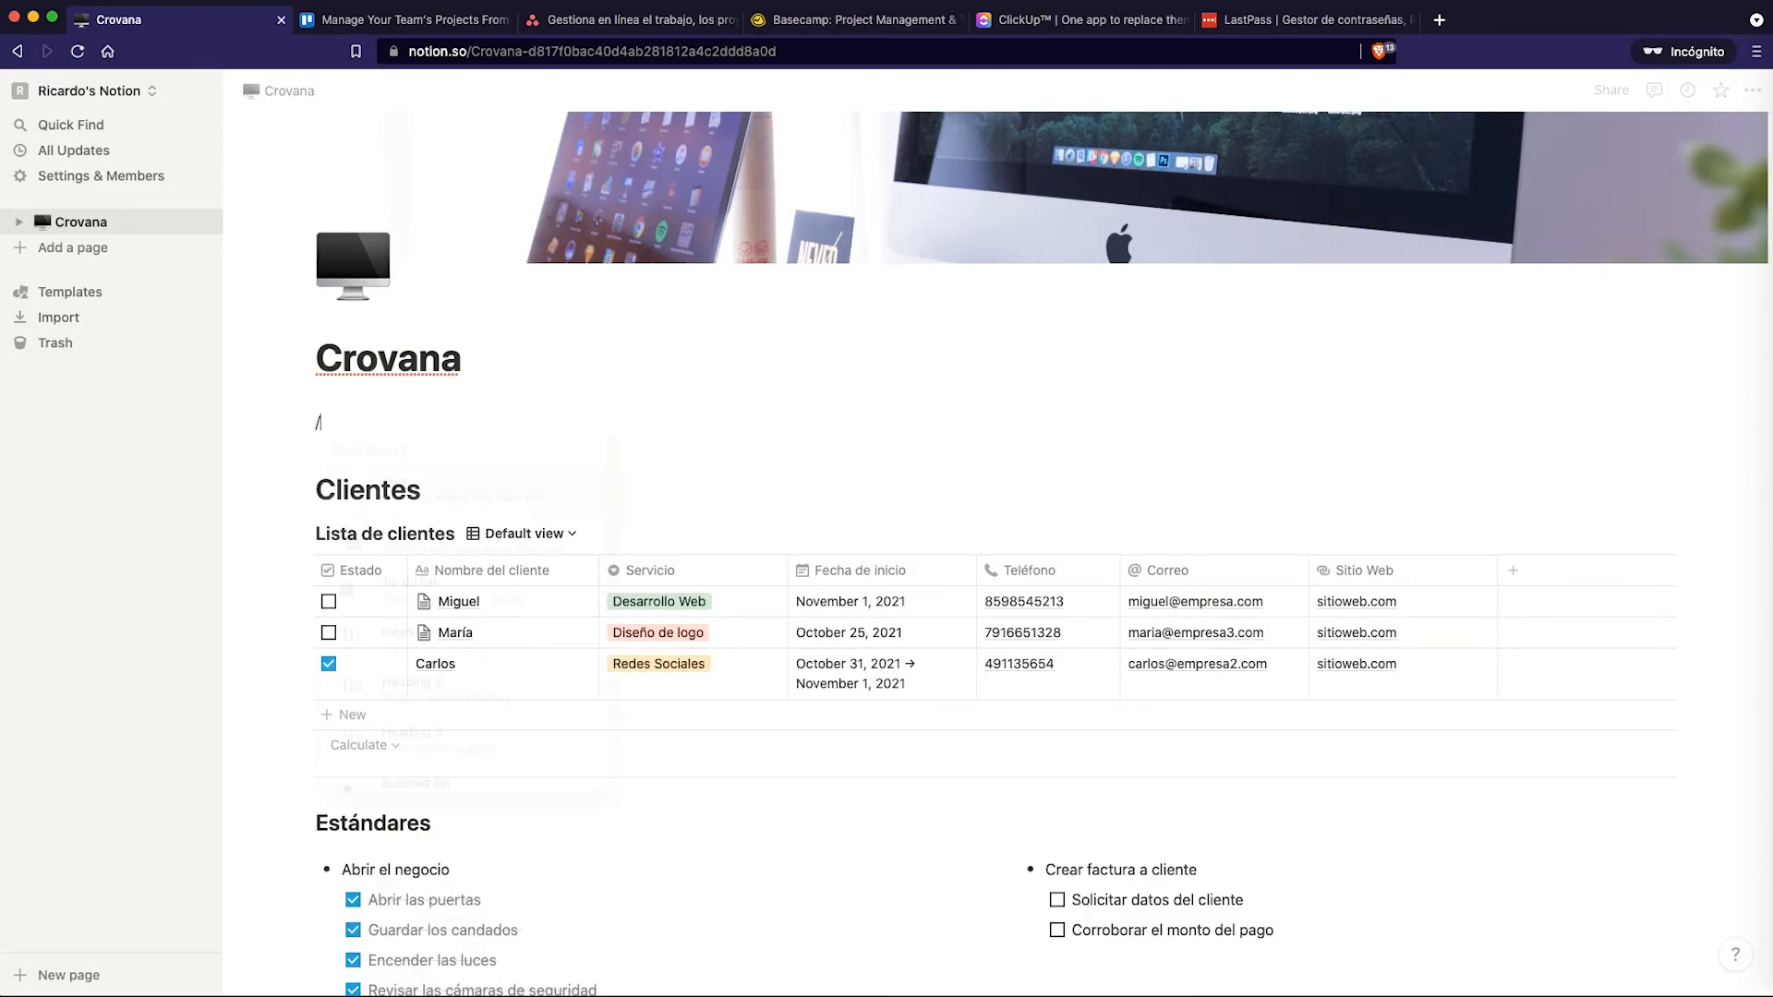
scroll(446, 639, "down", 3)
scroll(447, 639, "down", 8)
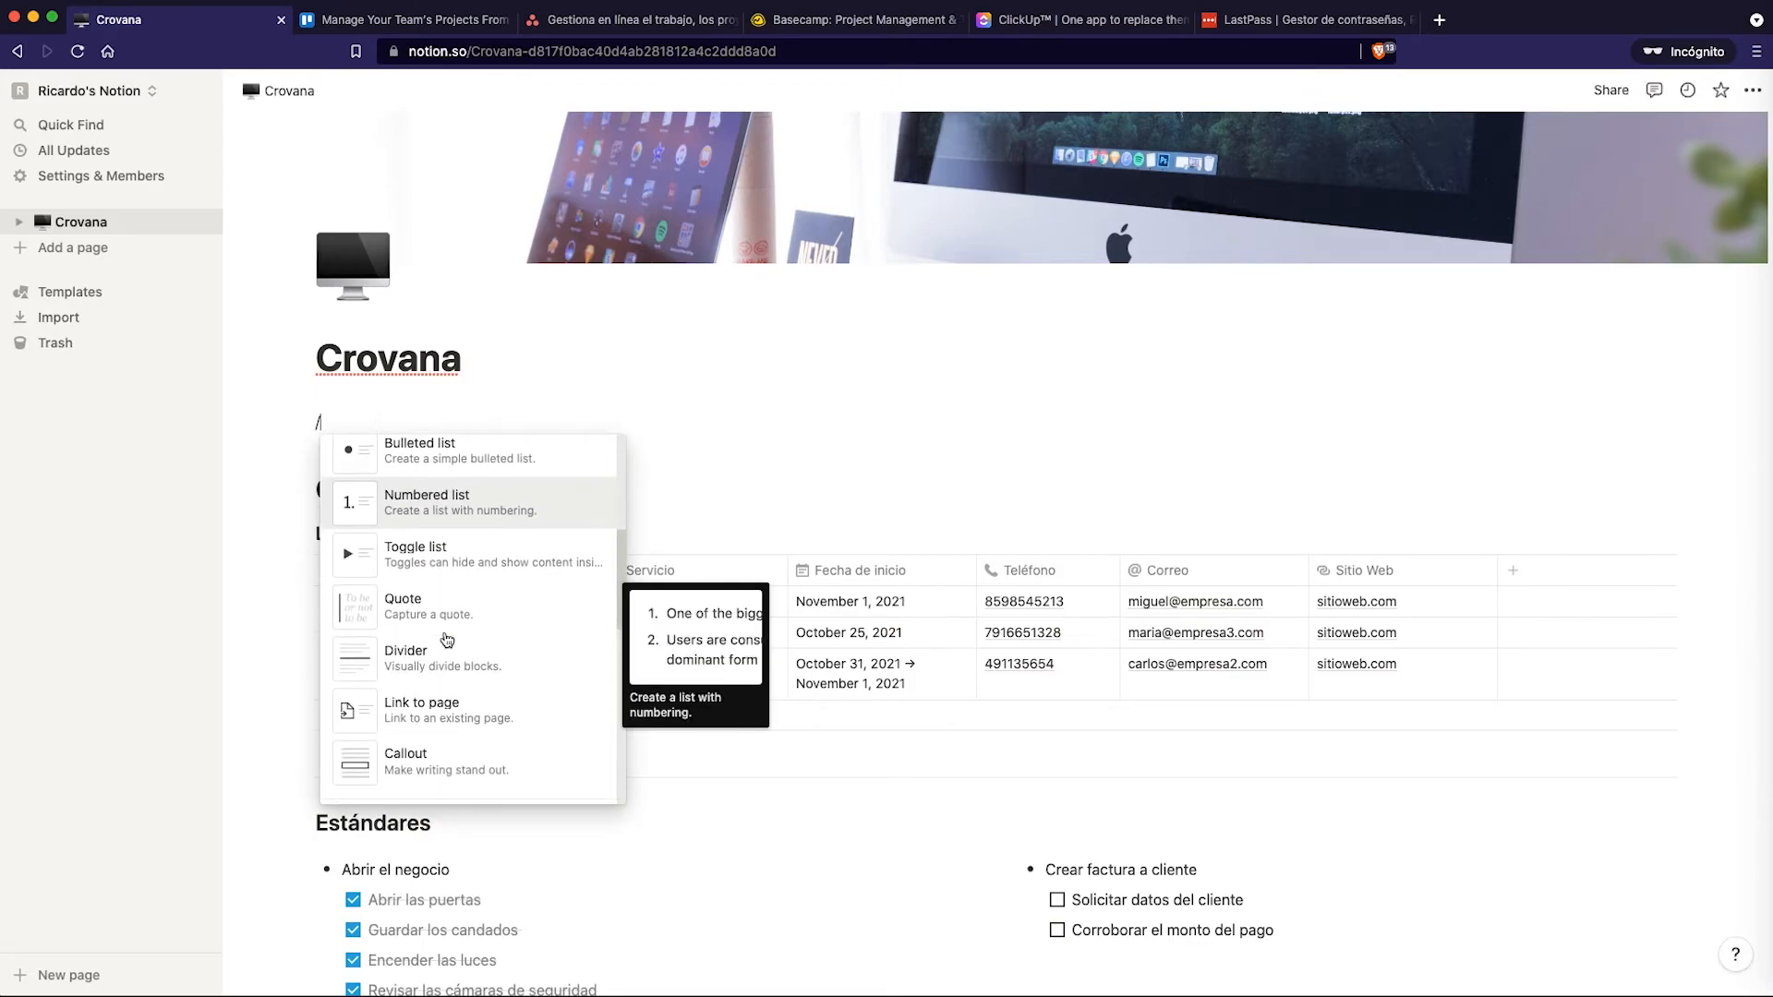
scroll(445, 644, "down", 5)
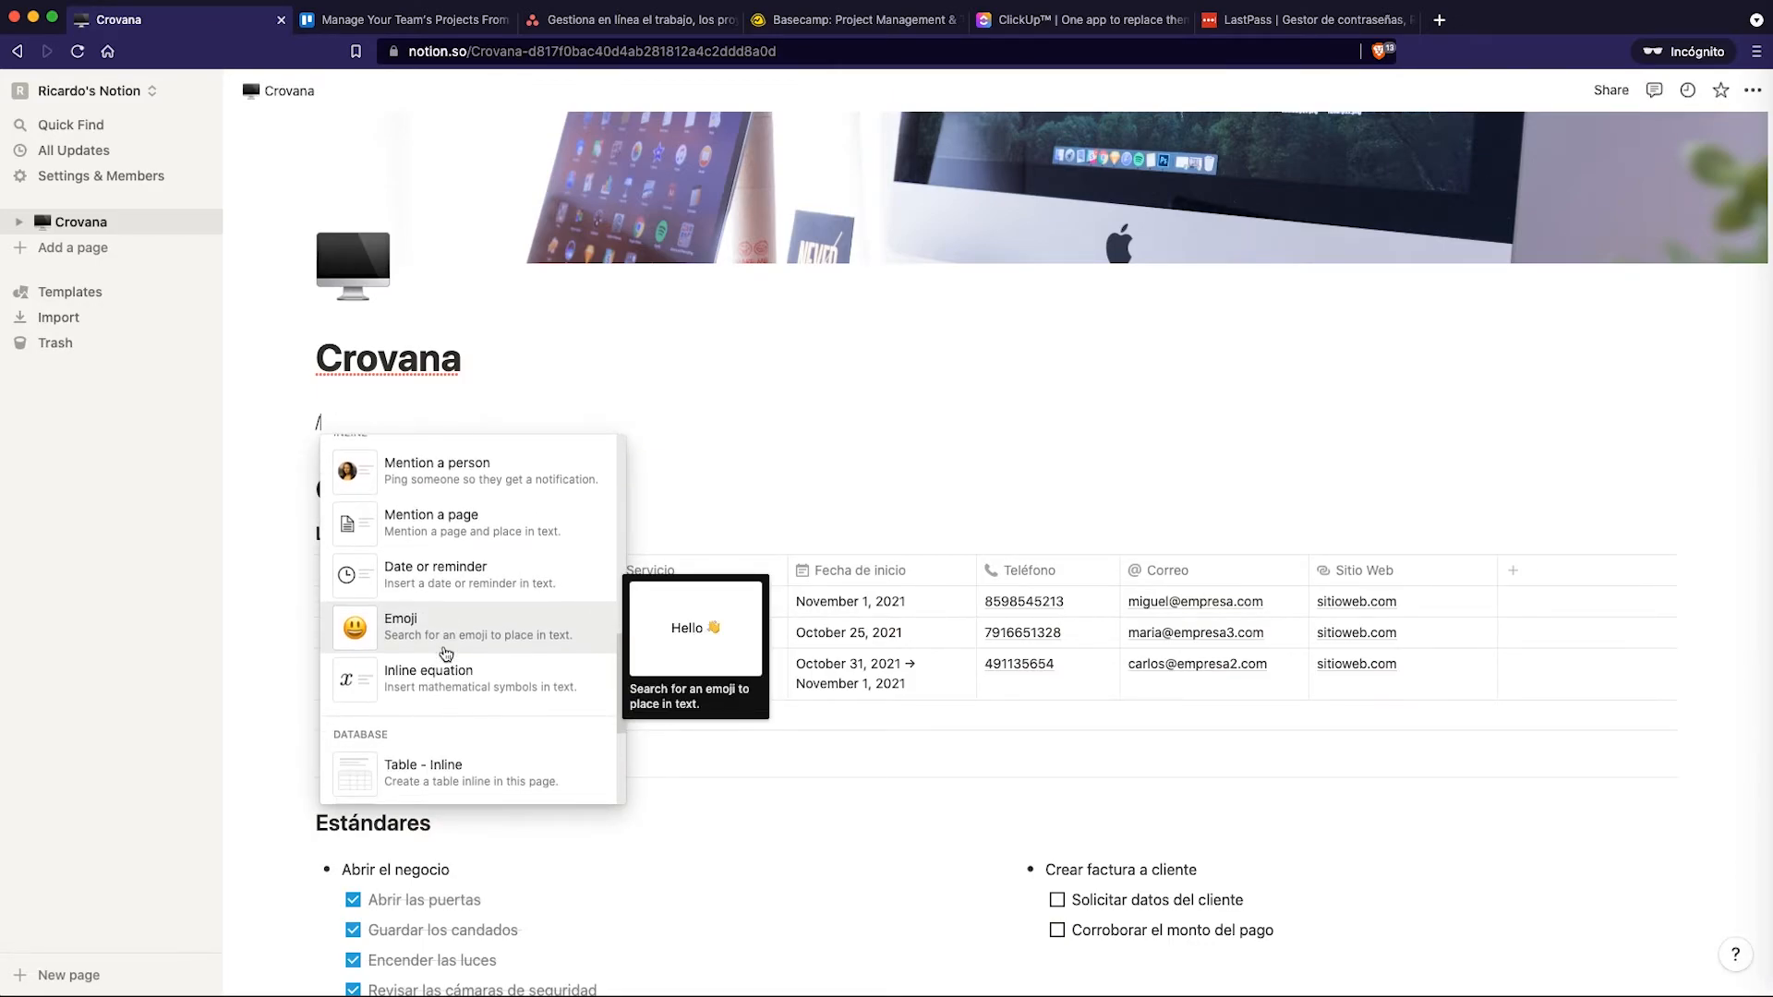
scroll(442, 658, "up", 12)
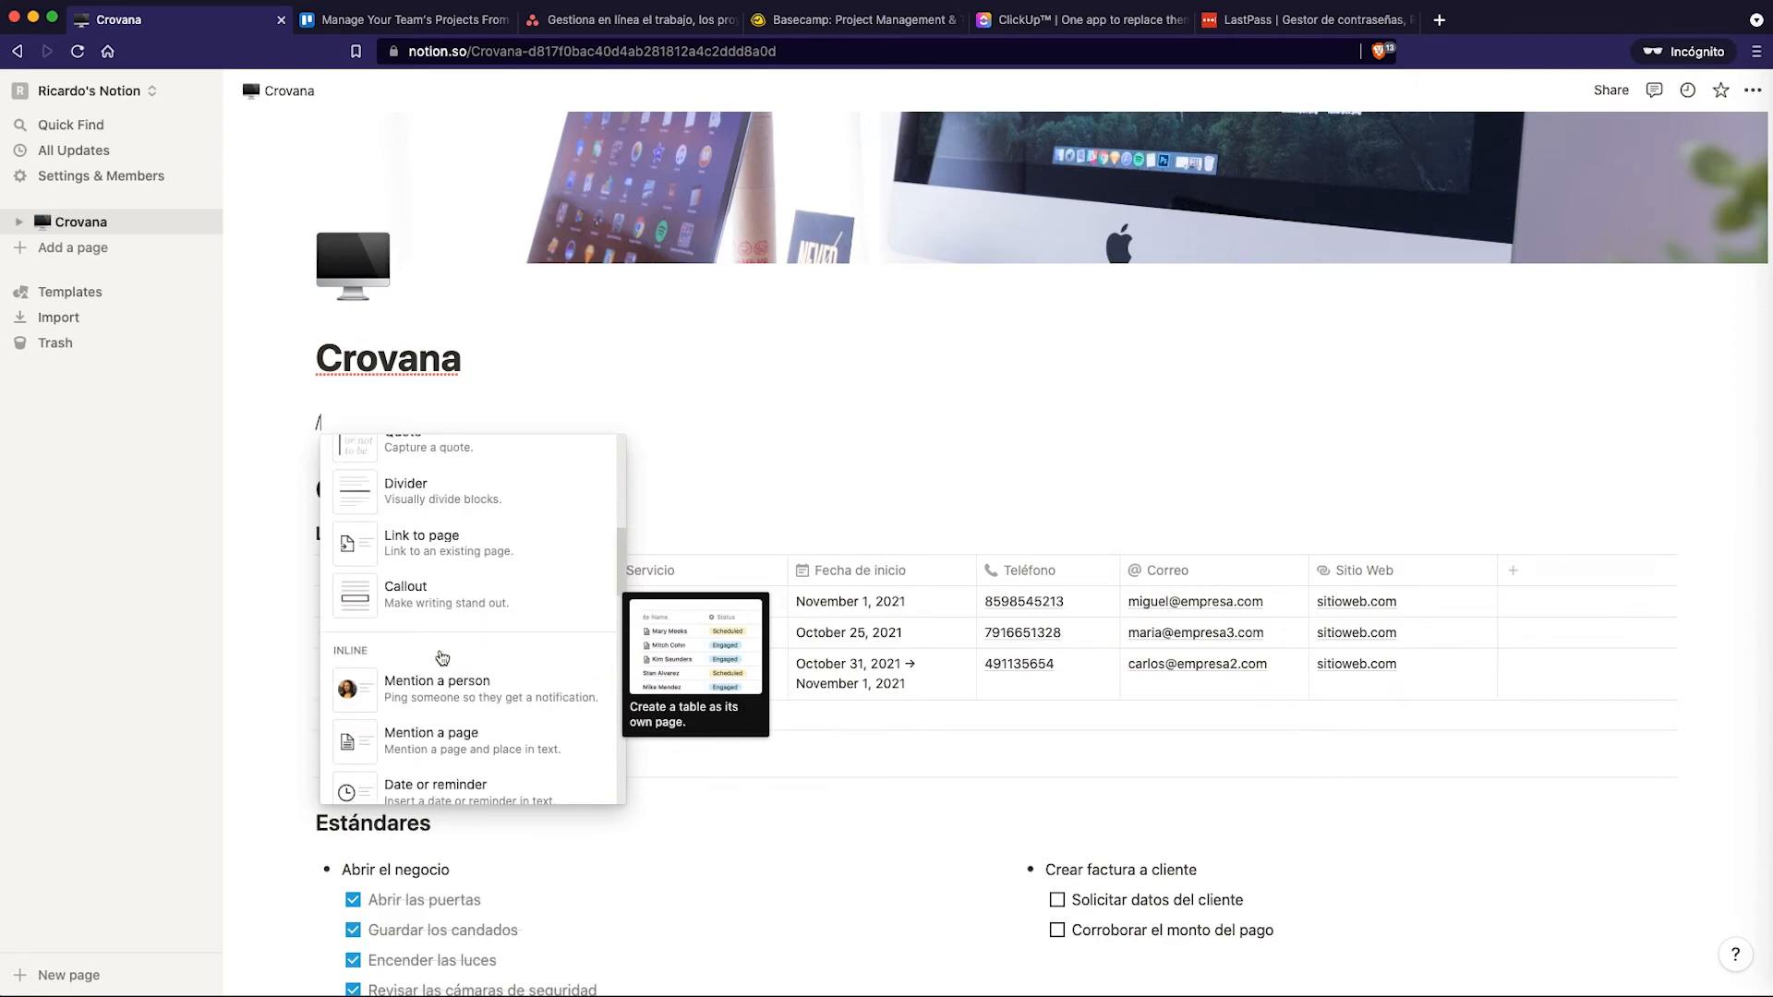
scroll(443, 657, "down", 3)
scroll(443, 657, "down", 6)
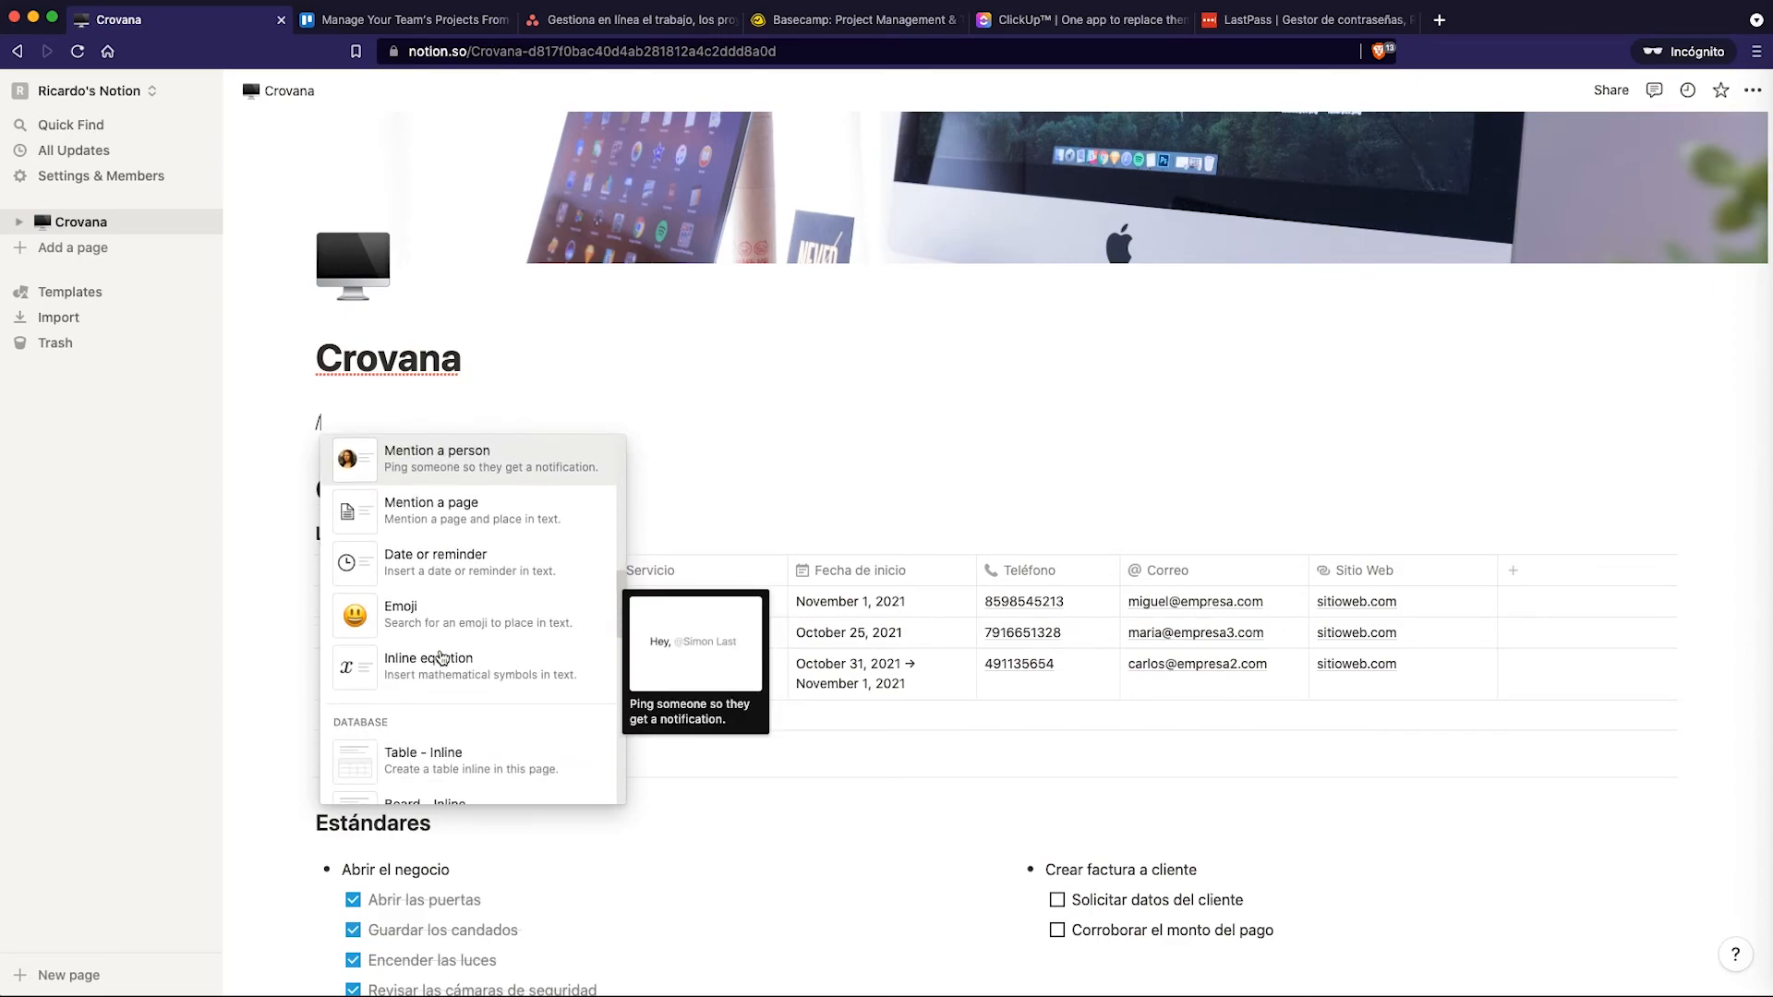
scroll(440, 657, "down", 10)
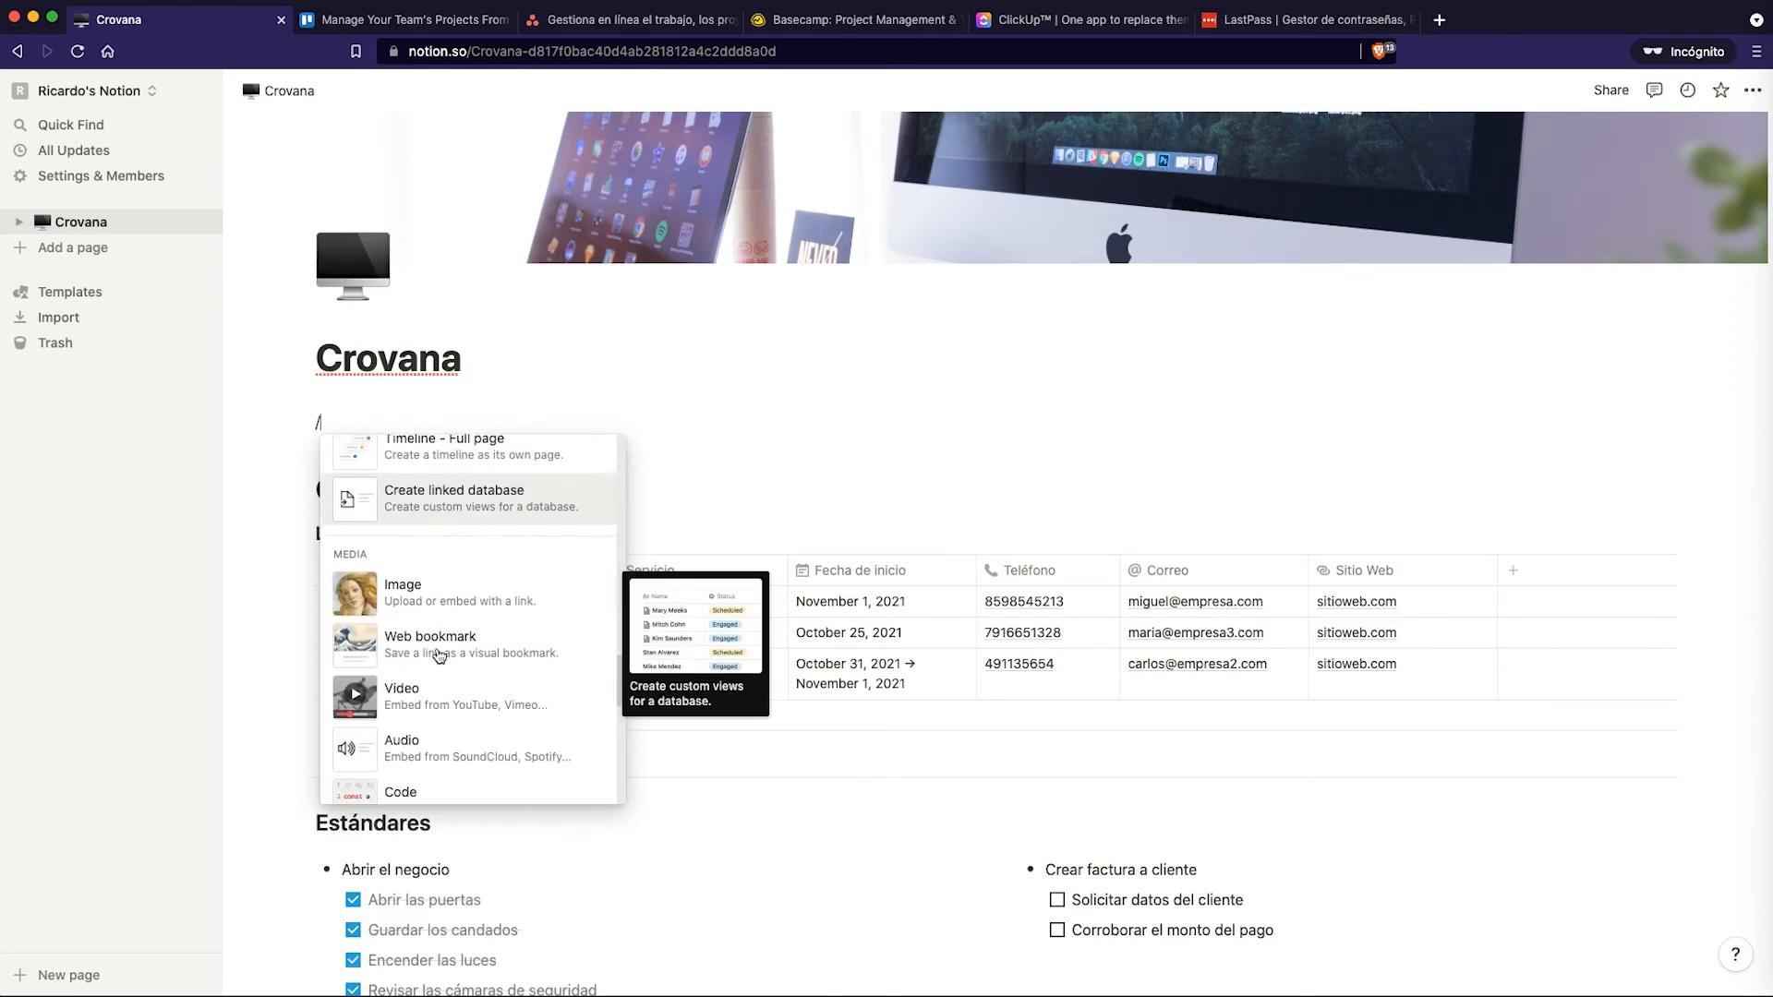
scroll(439, 655, "down", 6)
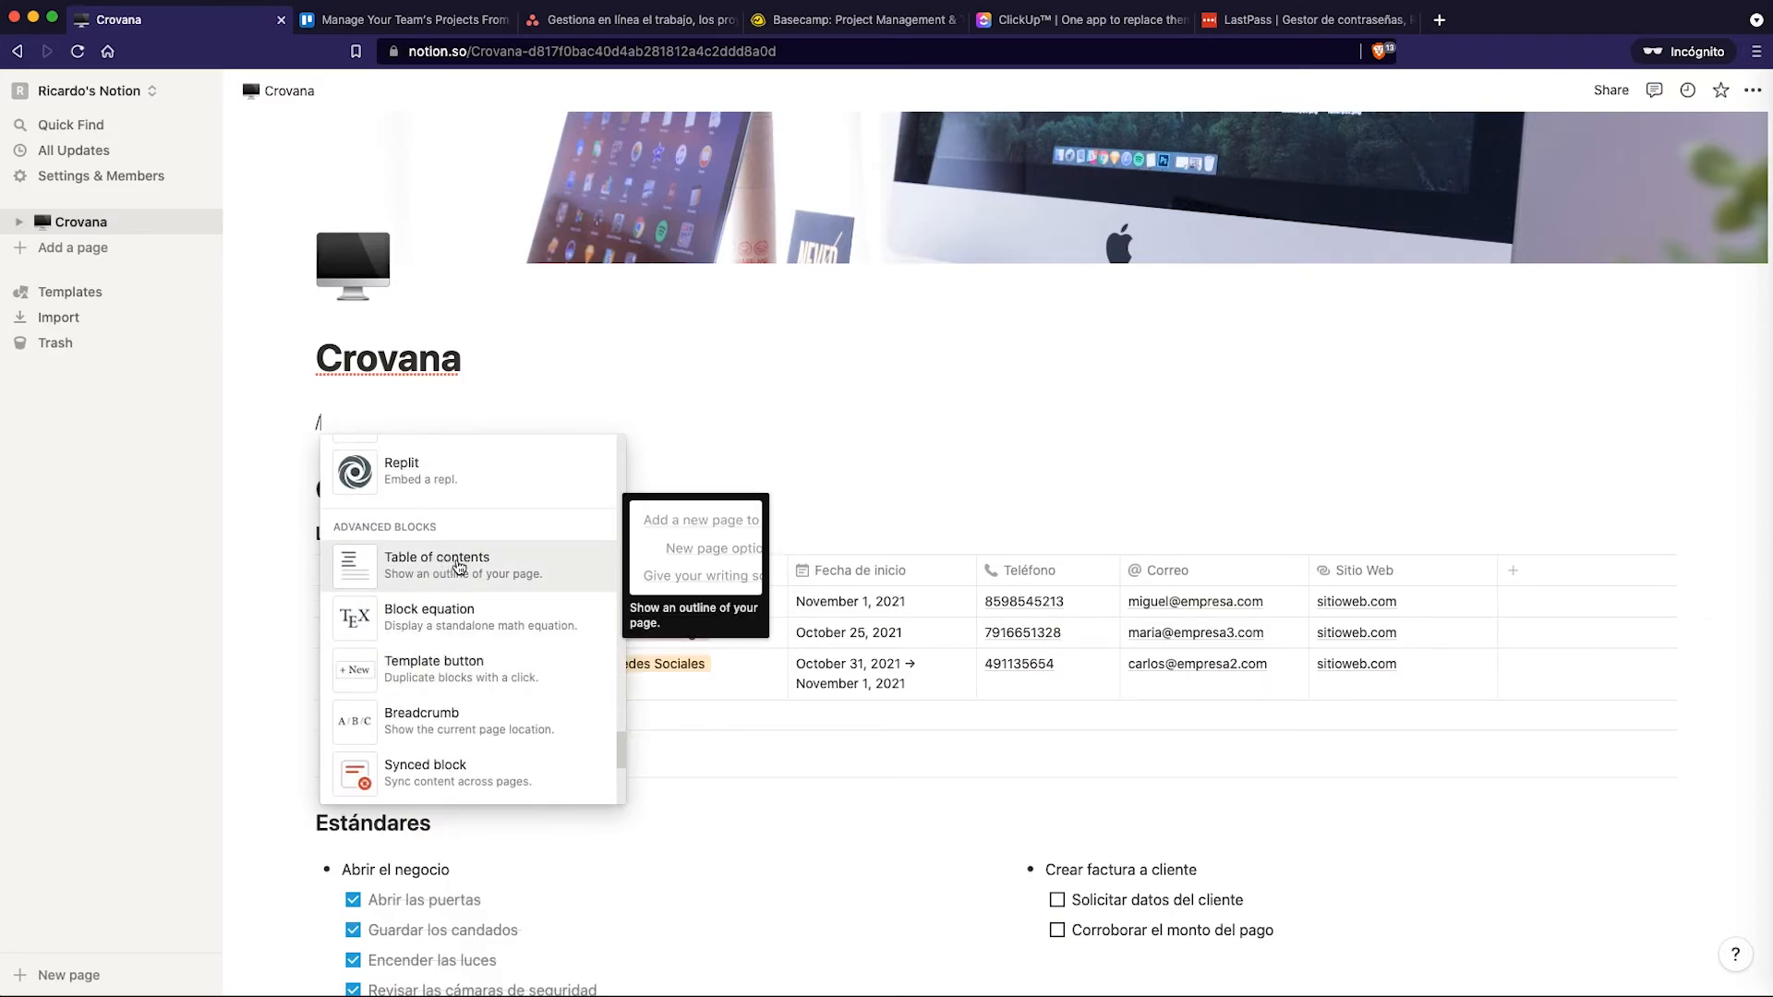
left_click(457, 570)
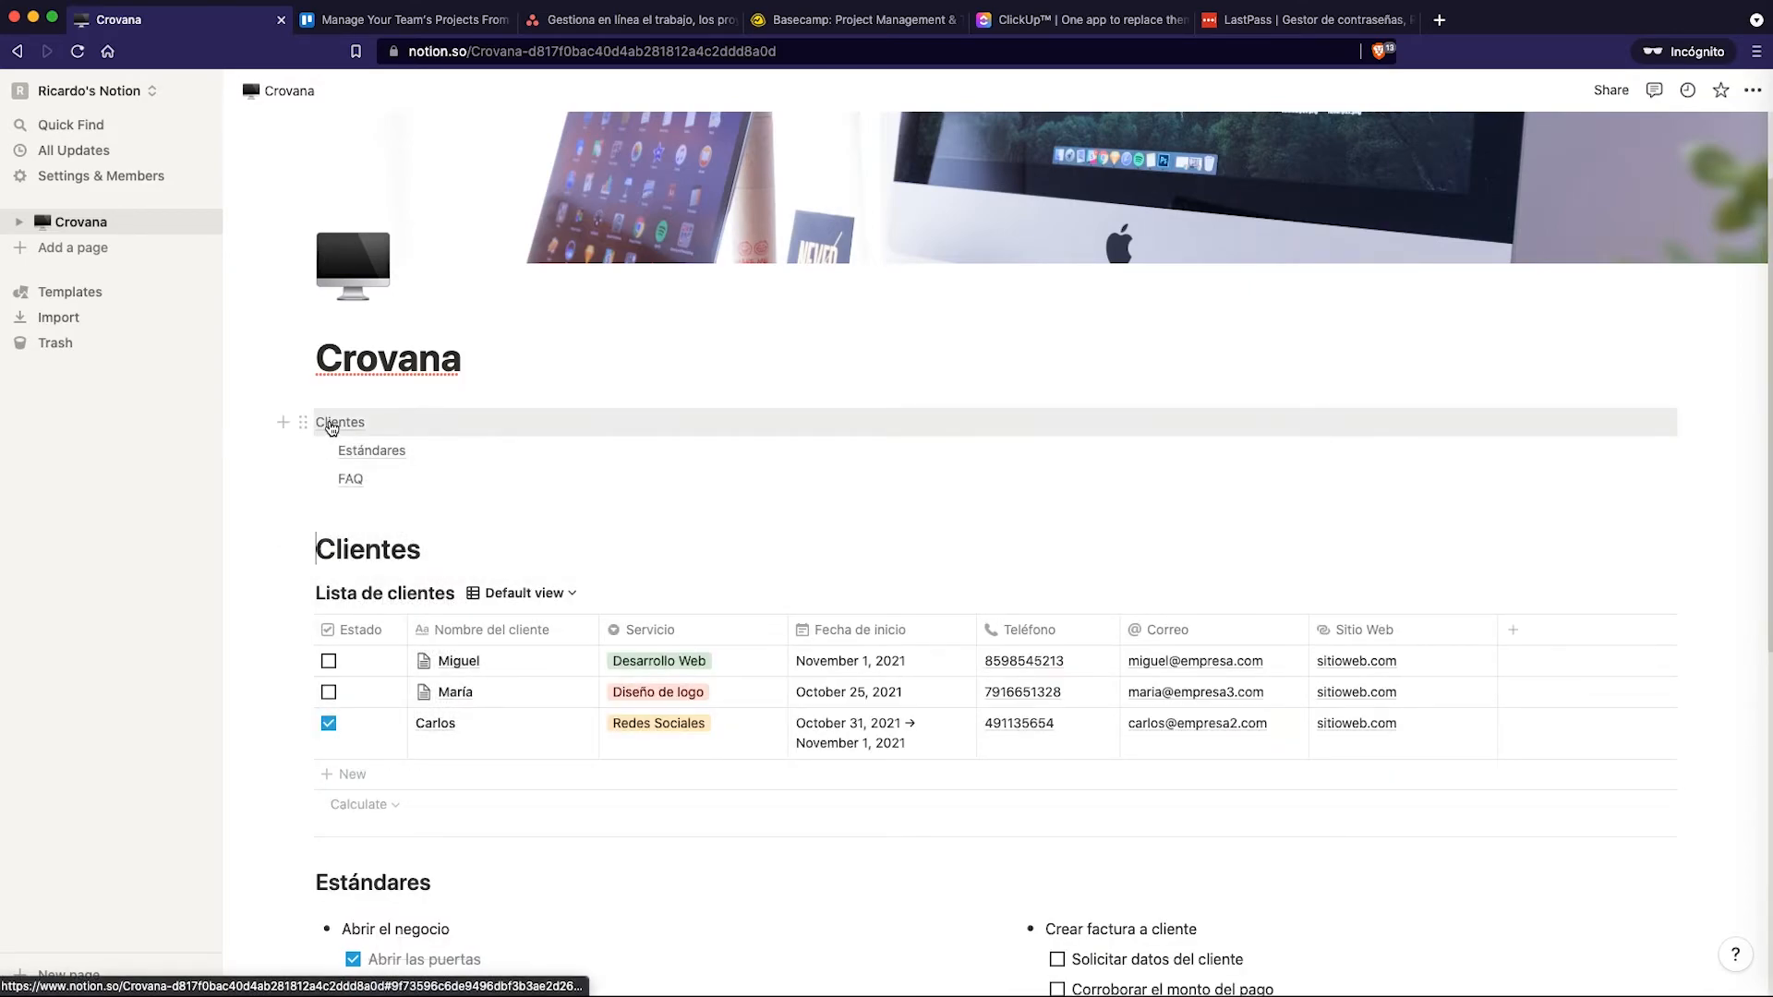
left_click(331, 423)
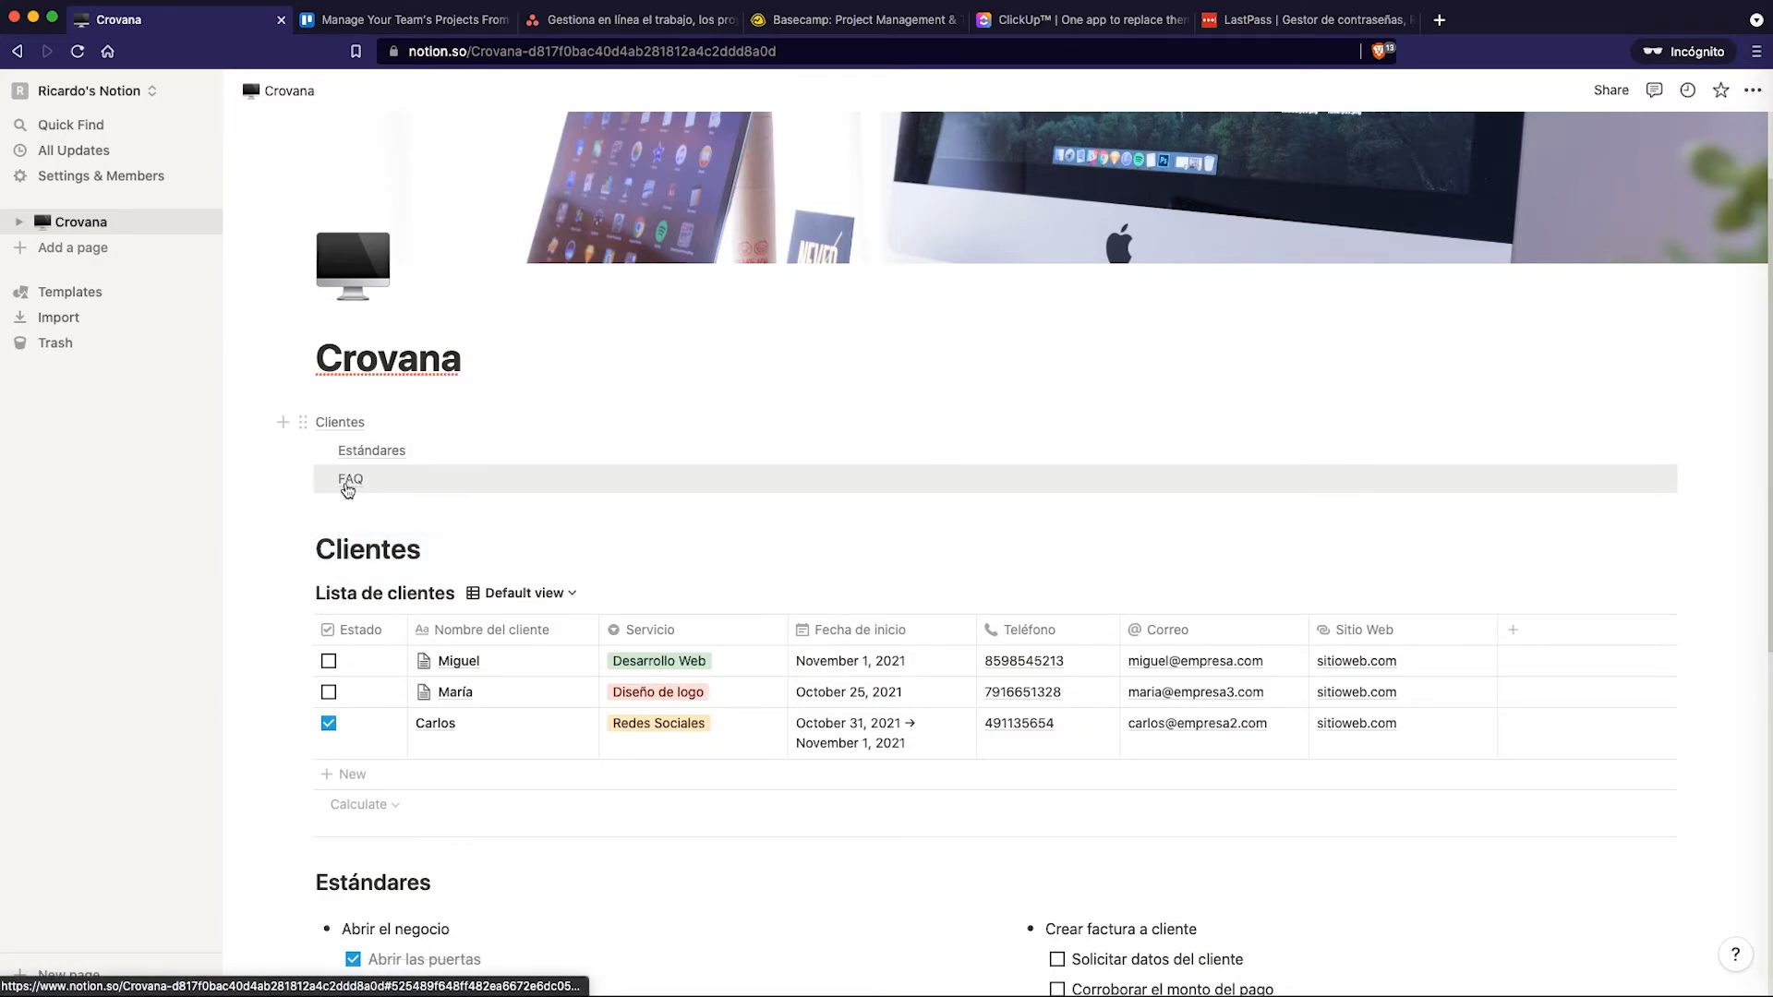
- Add a Heading 3 reading 'Equipo' on a new line below the Equipo link
scroll(341, 507, "down", 6)
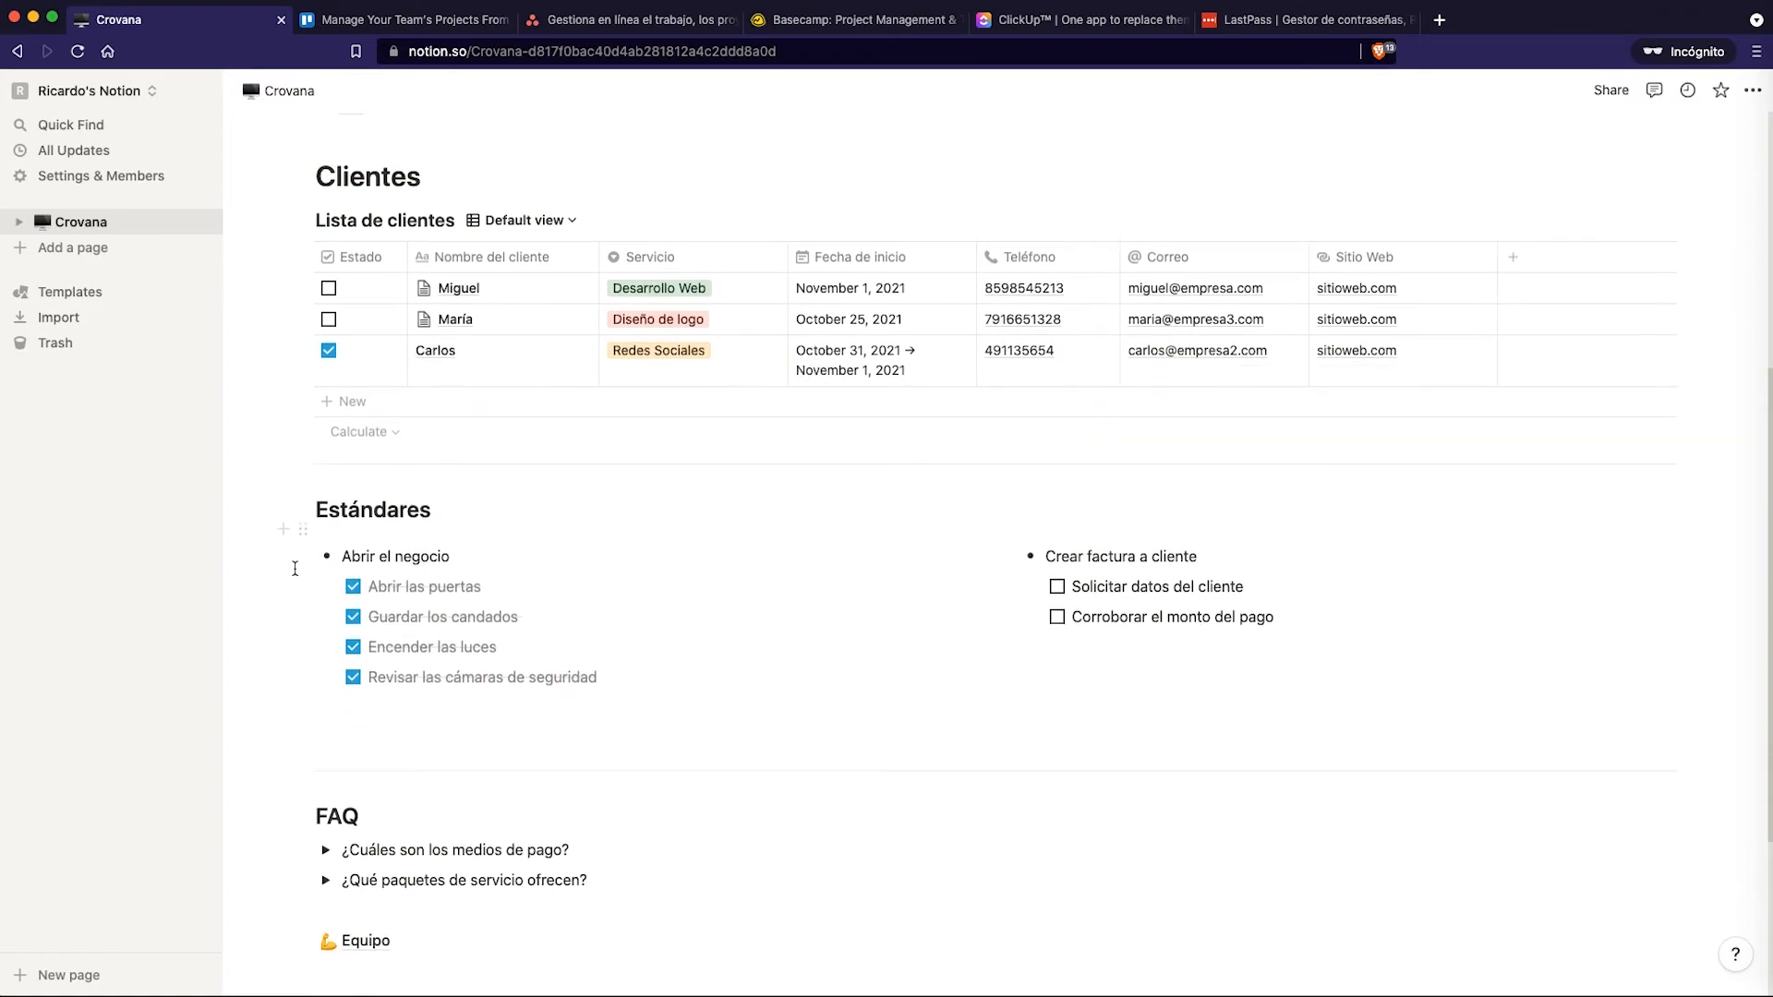
left_click(349, 808)
key("Return")
type("/")
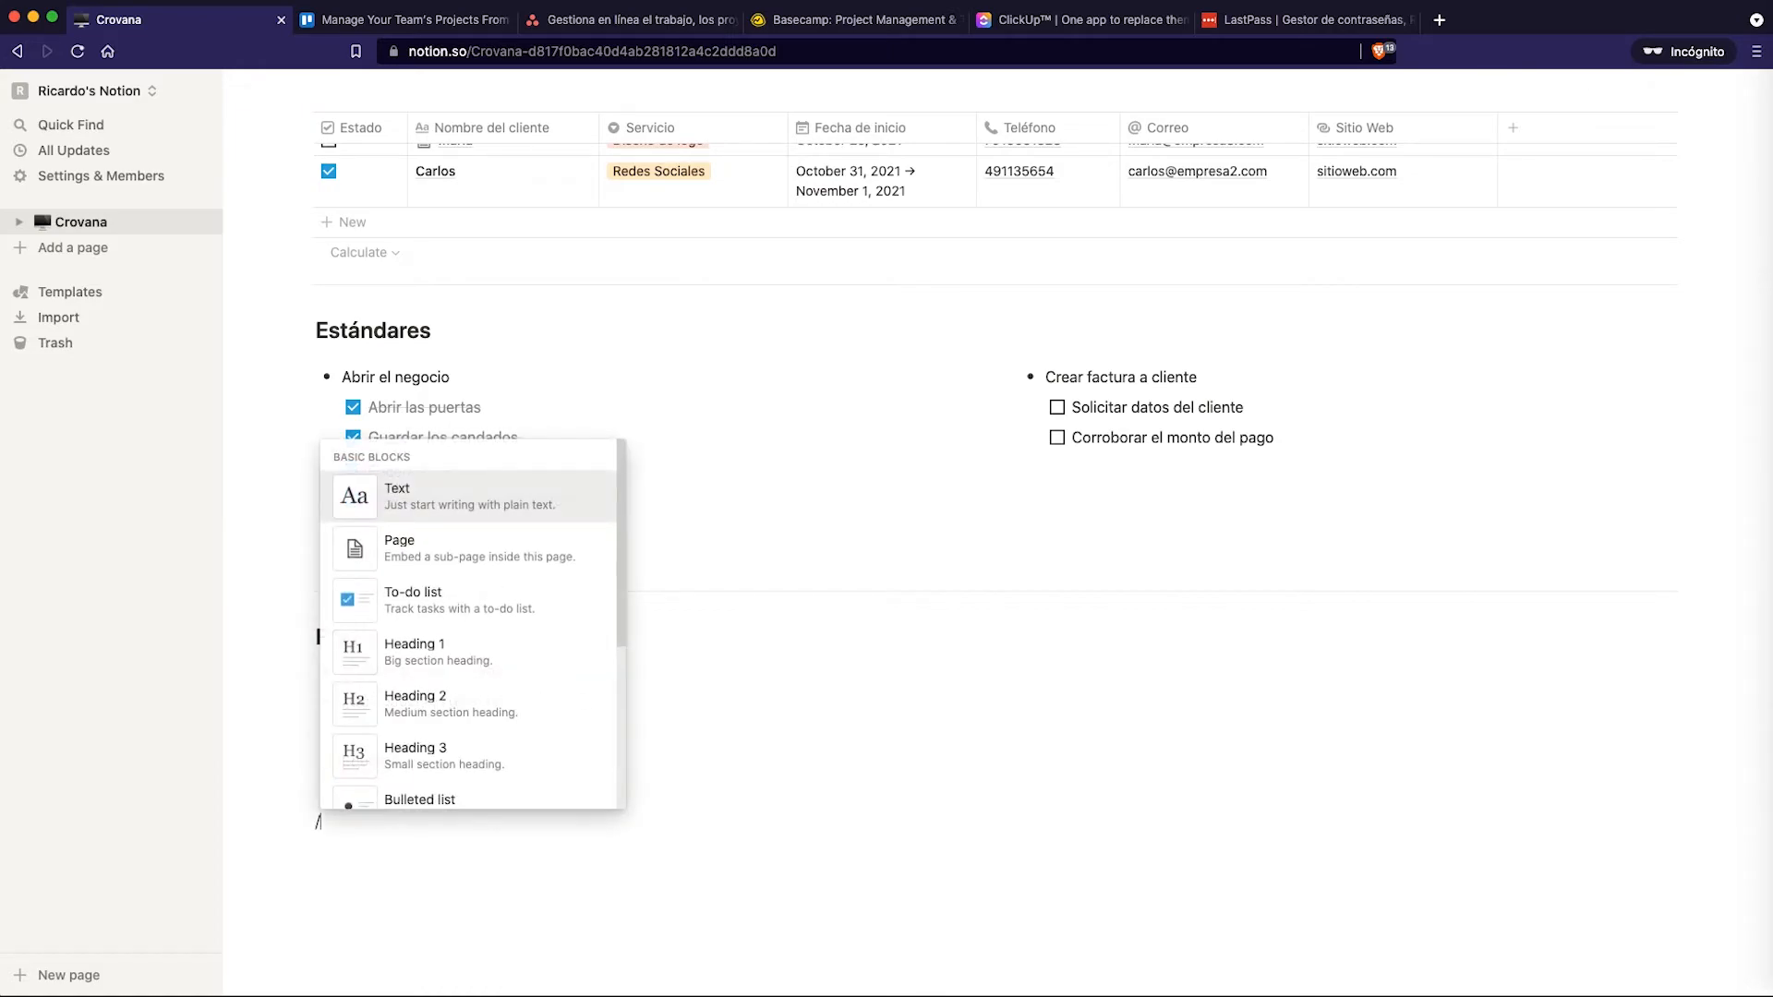
left_click(437, 756)
type("Equi")
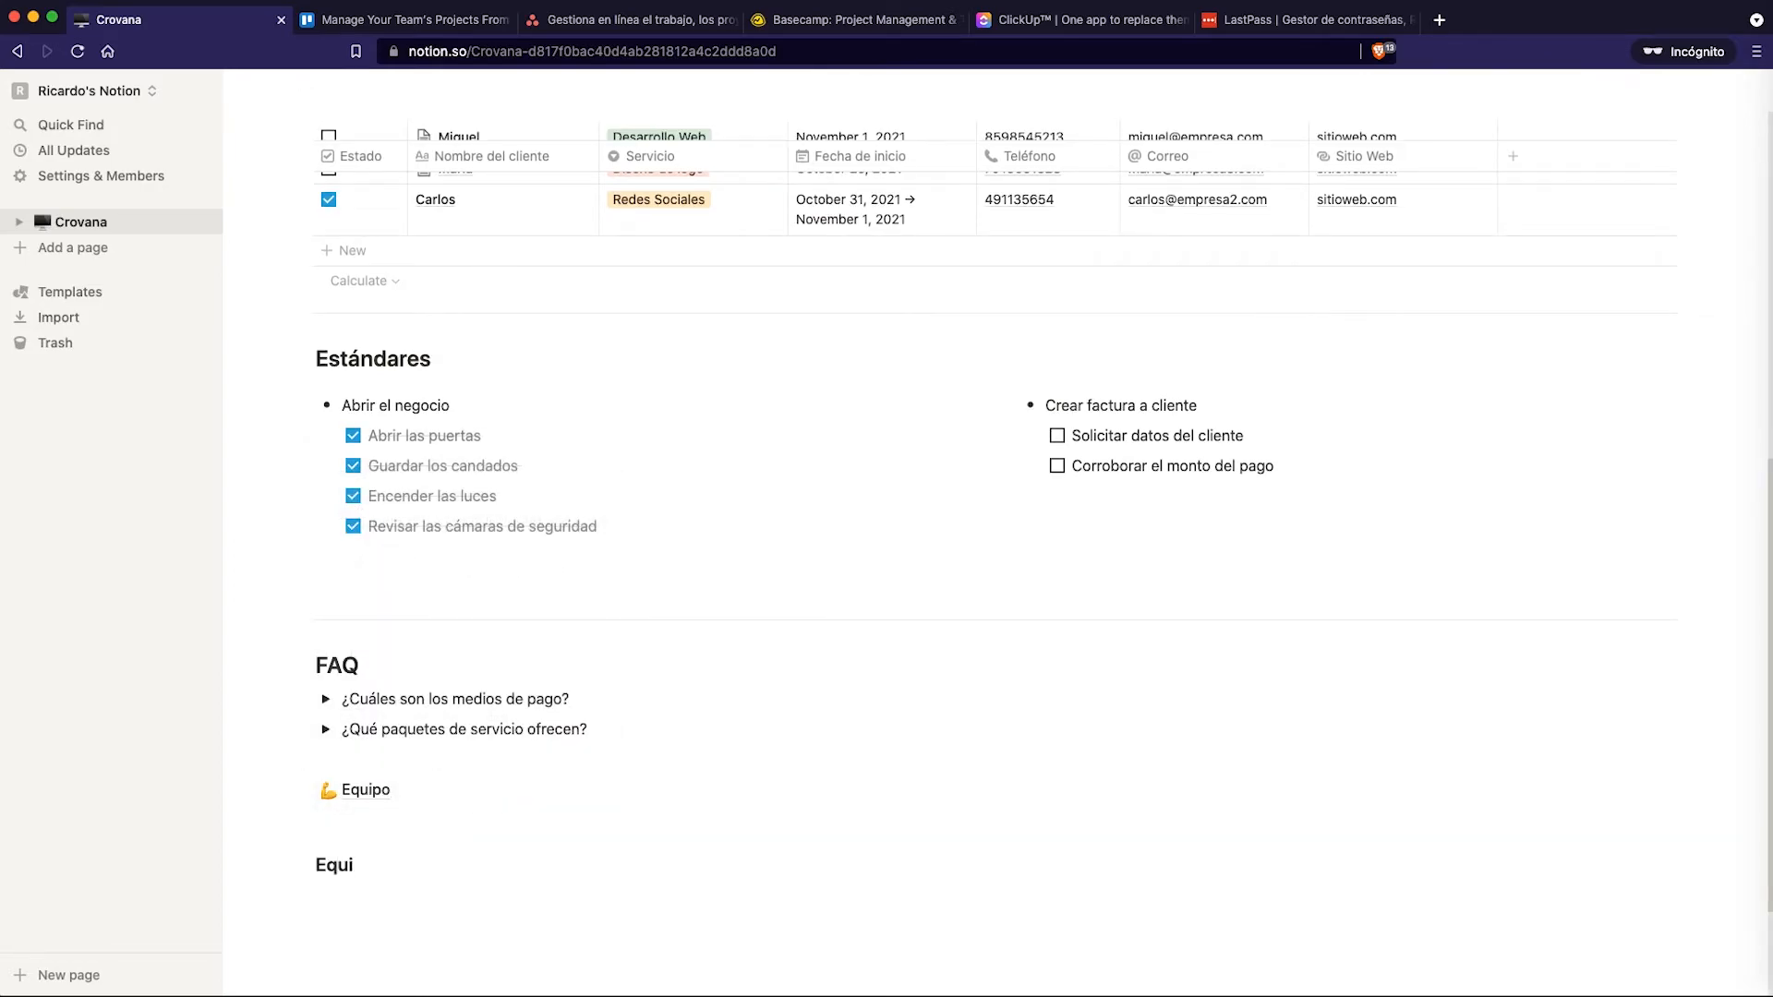
type("po")
scroll(439, 744, "up", 7)
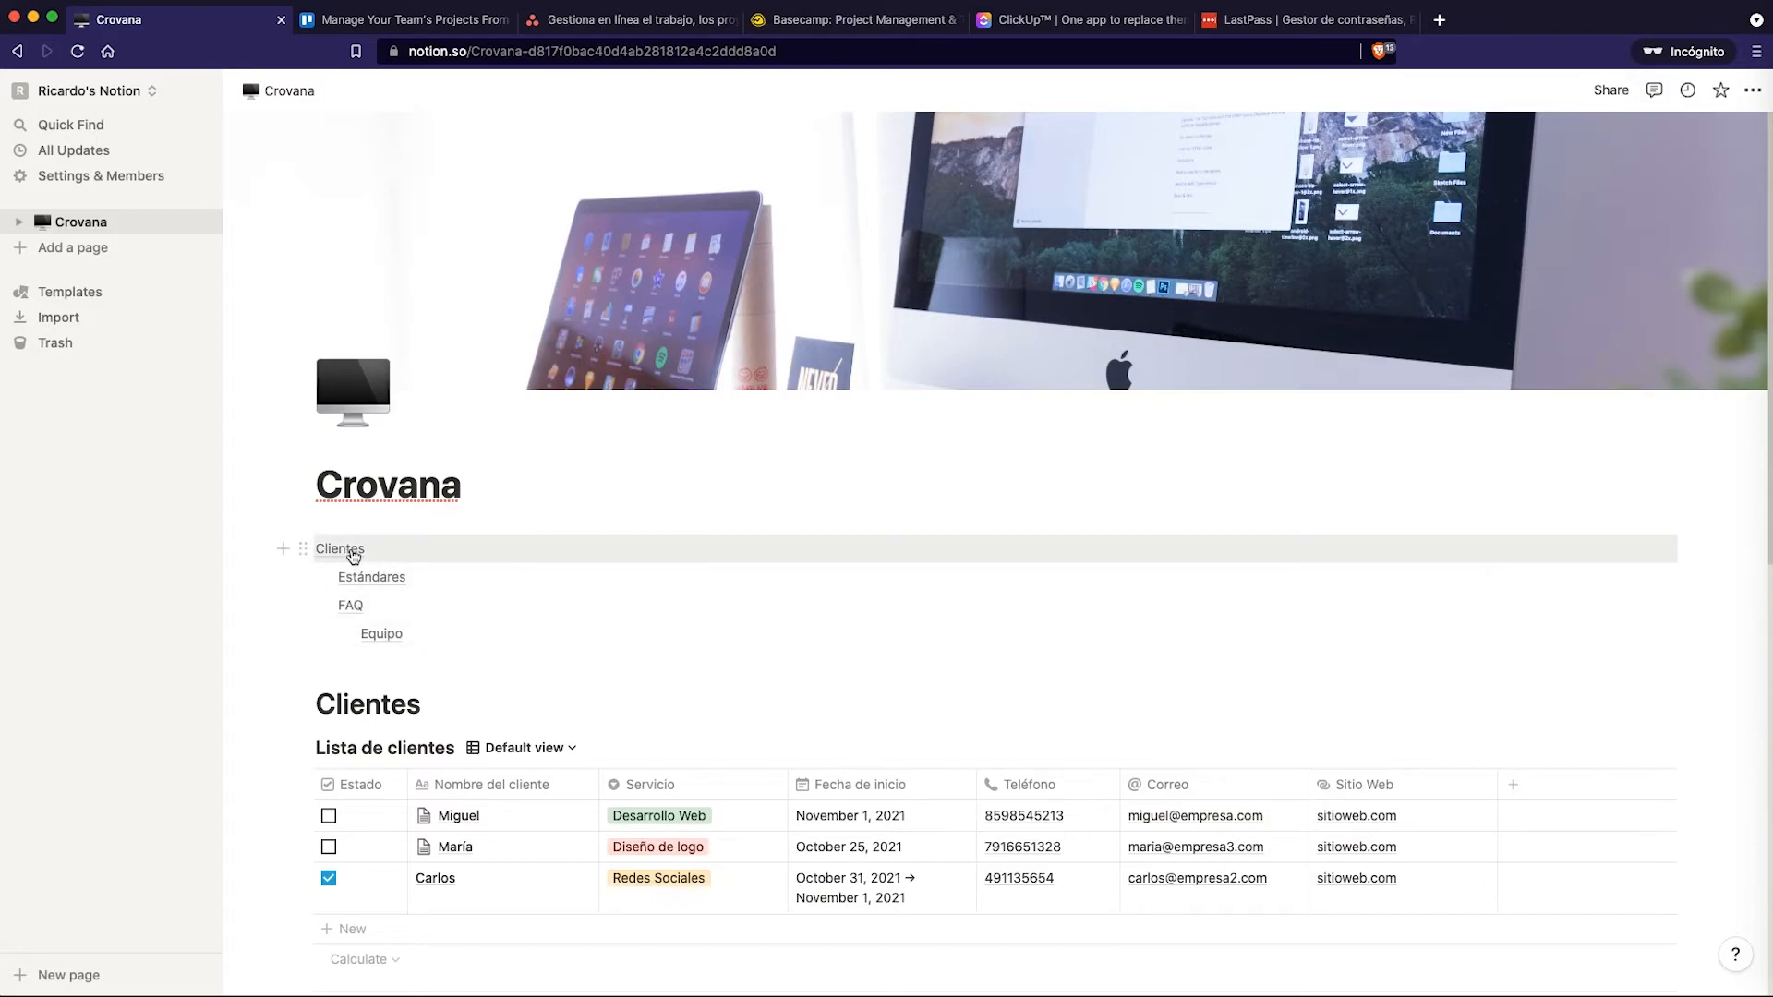
- Jump to FAQ through the table of contents and place the cursor under the Equipo heading
left_click(351, 608)
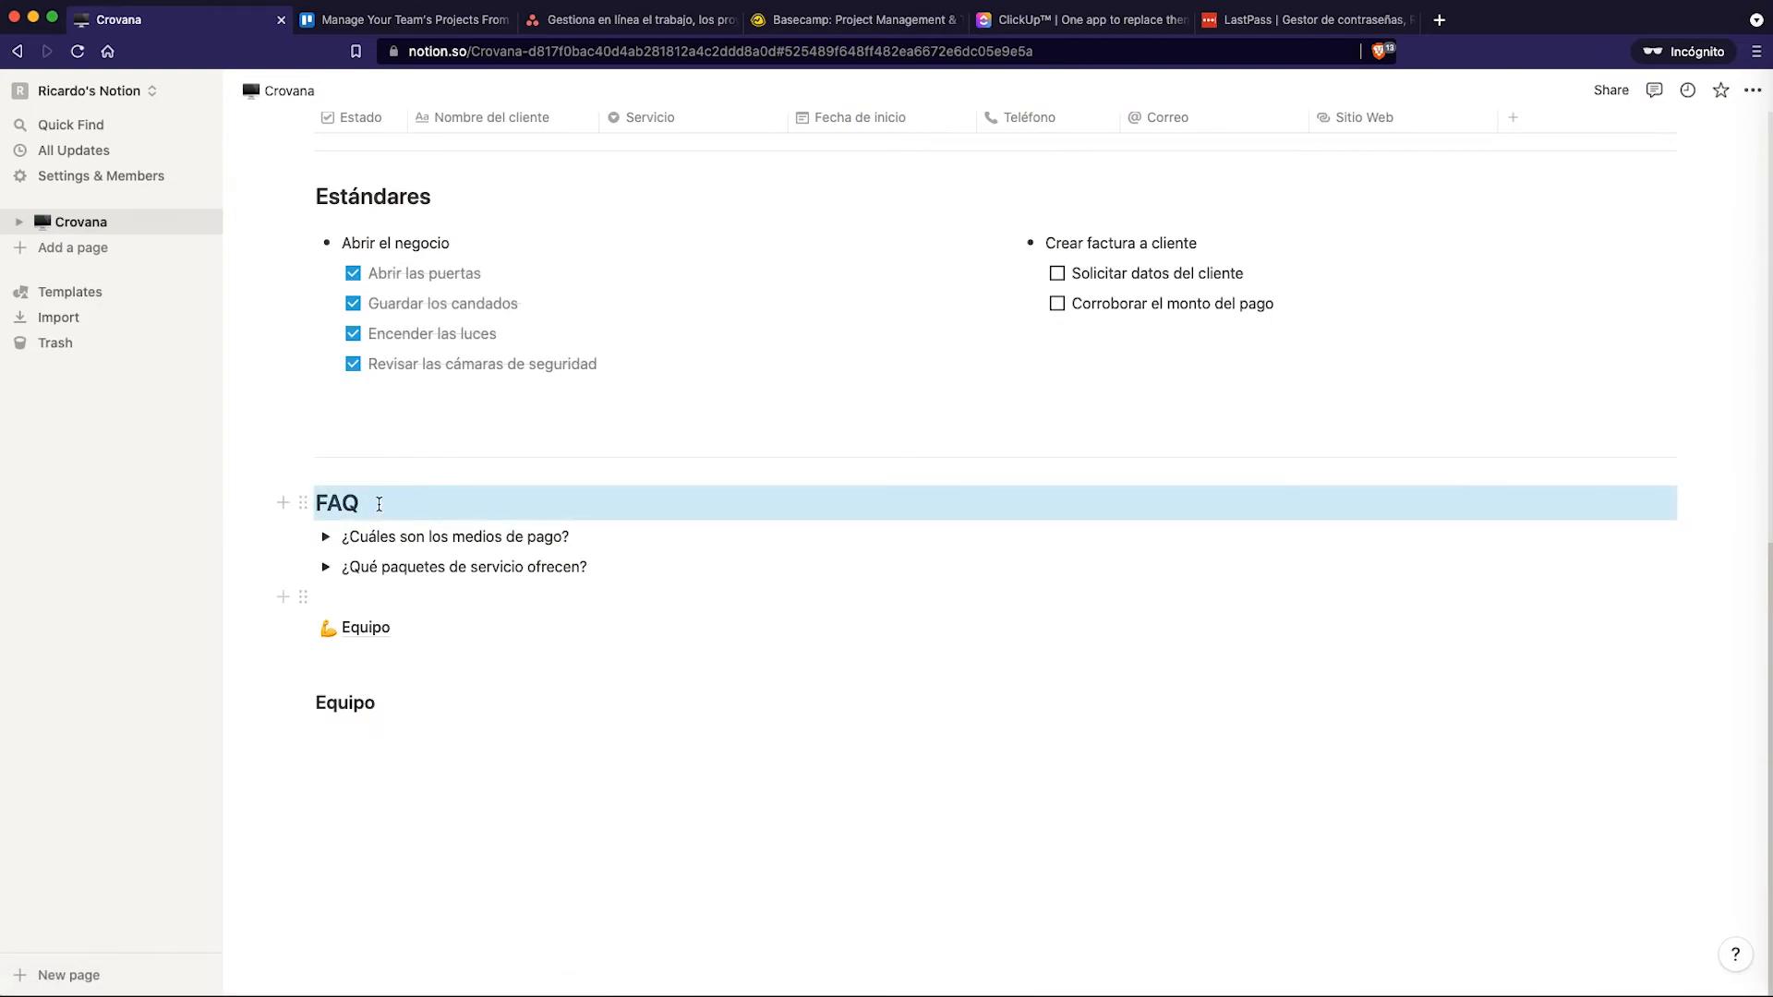
scroll(386, 554, "up", 10)
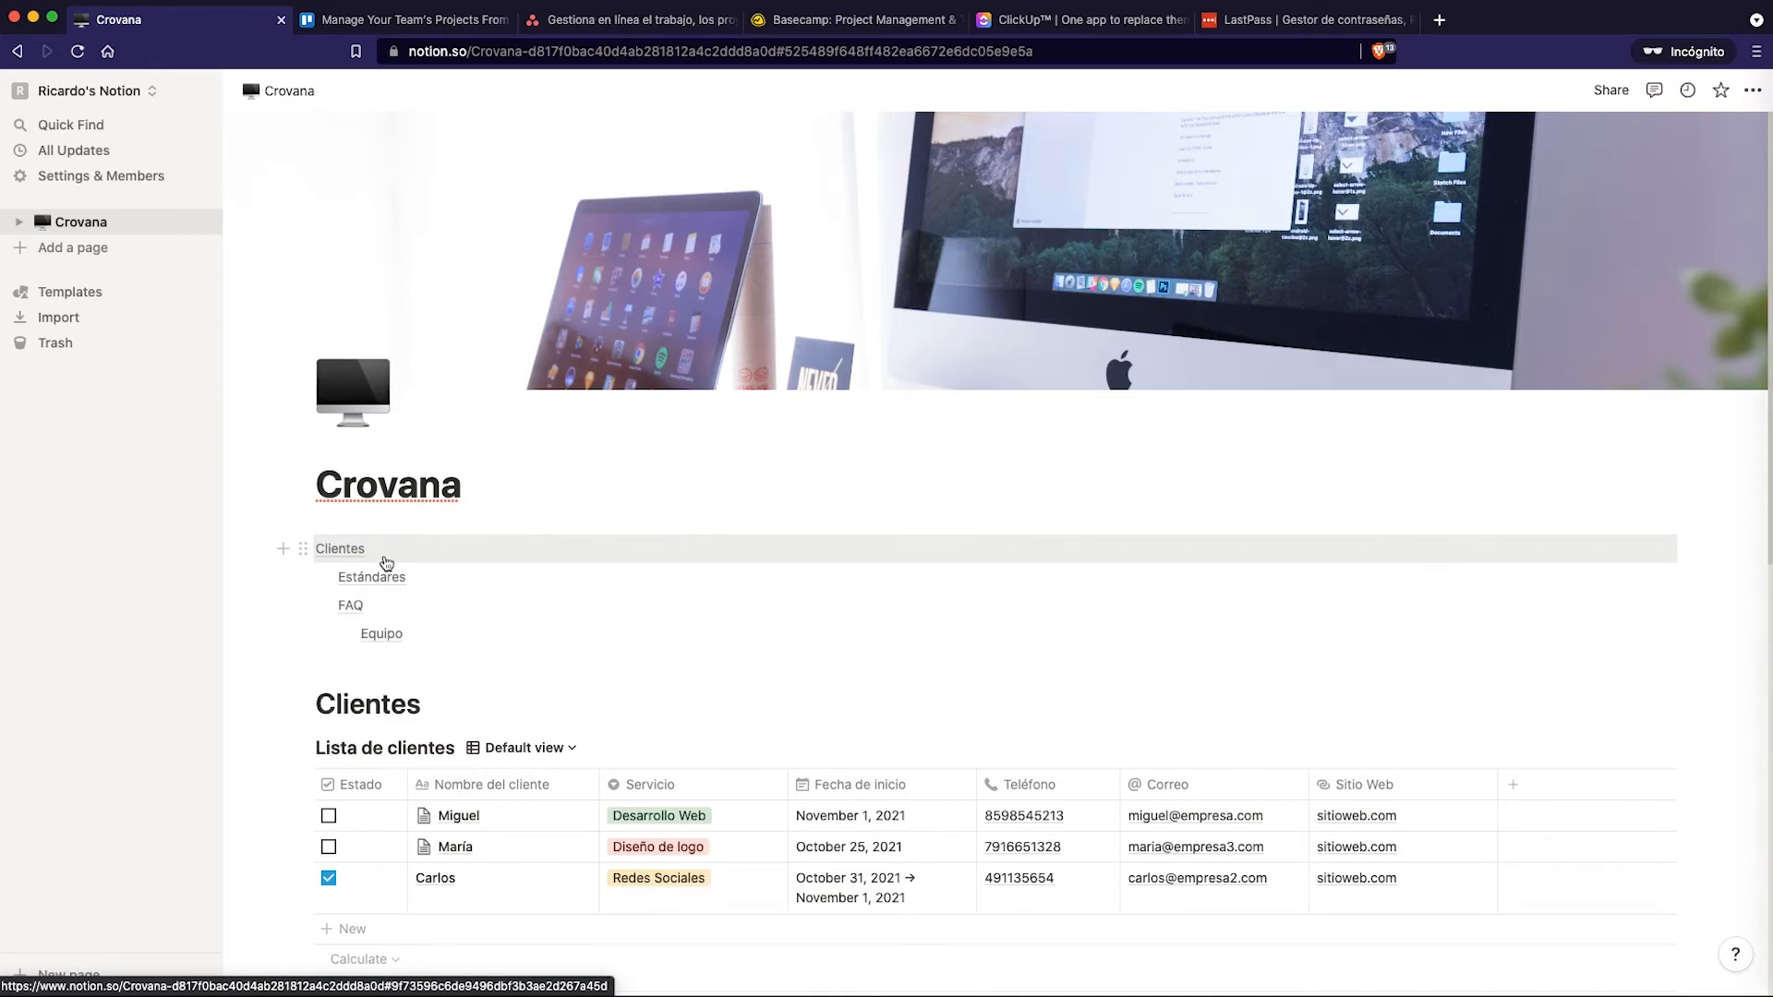
left_click(359, 612)
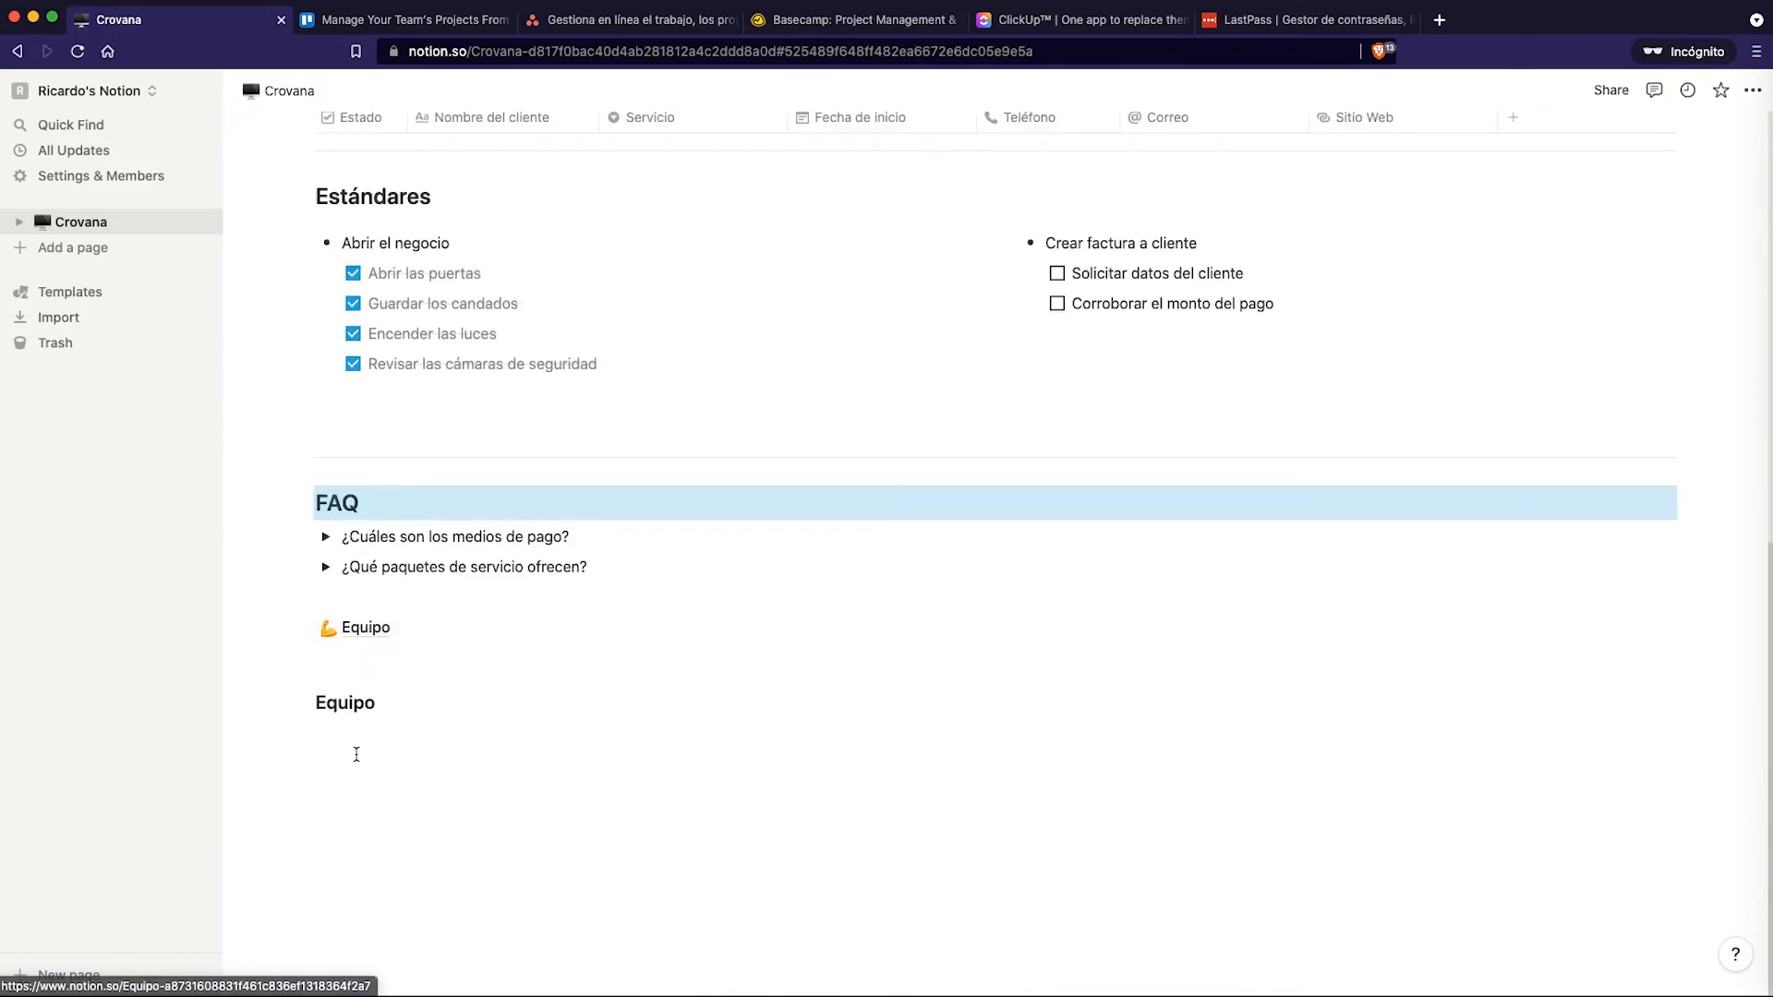
left_click(356, 750)
- Insert an image block under the Equipo heading using the first Unsplash mountain photo
key("Return")
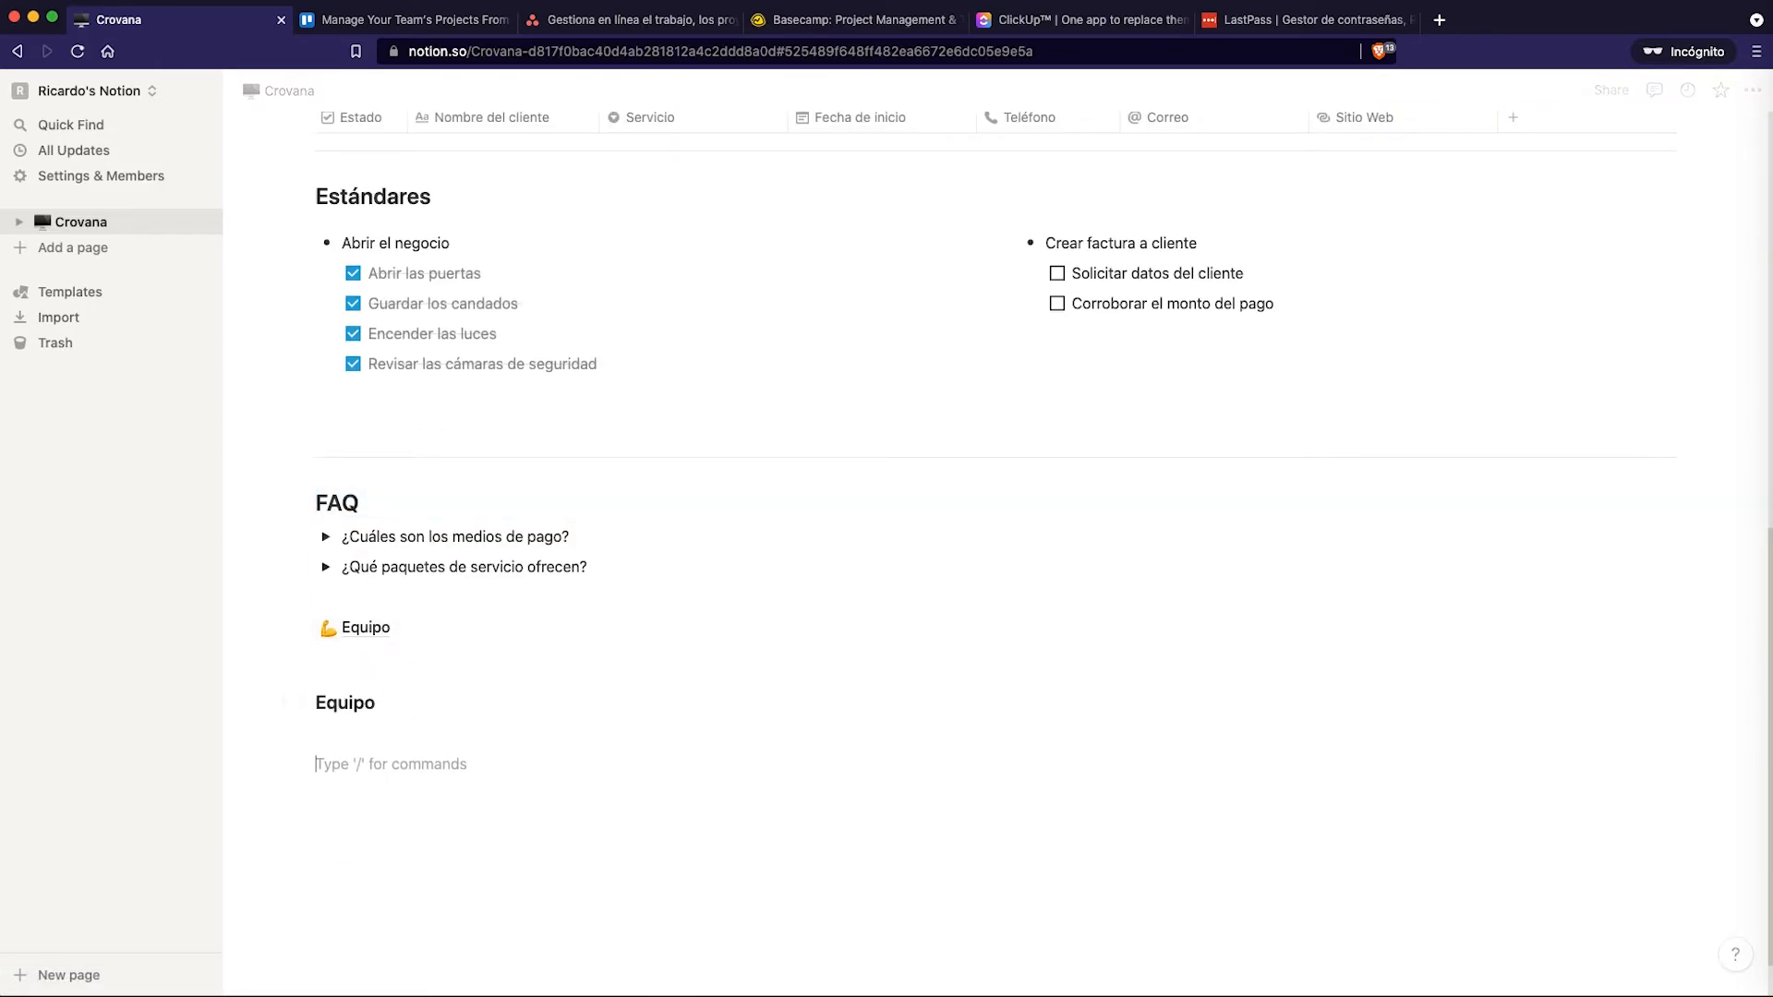
type("/")
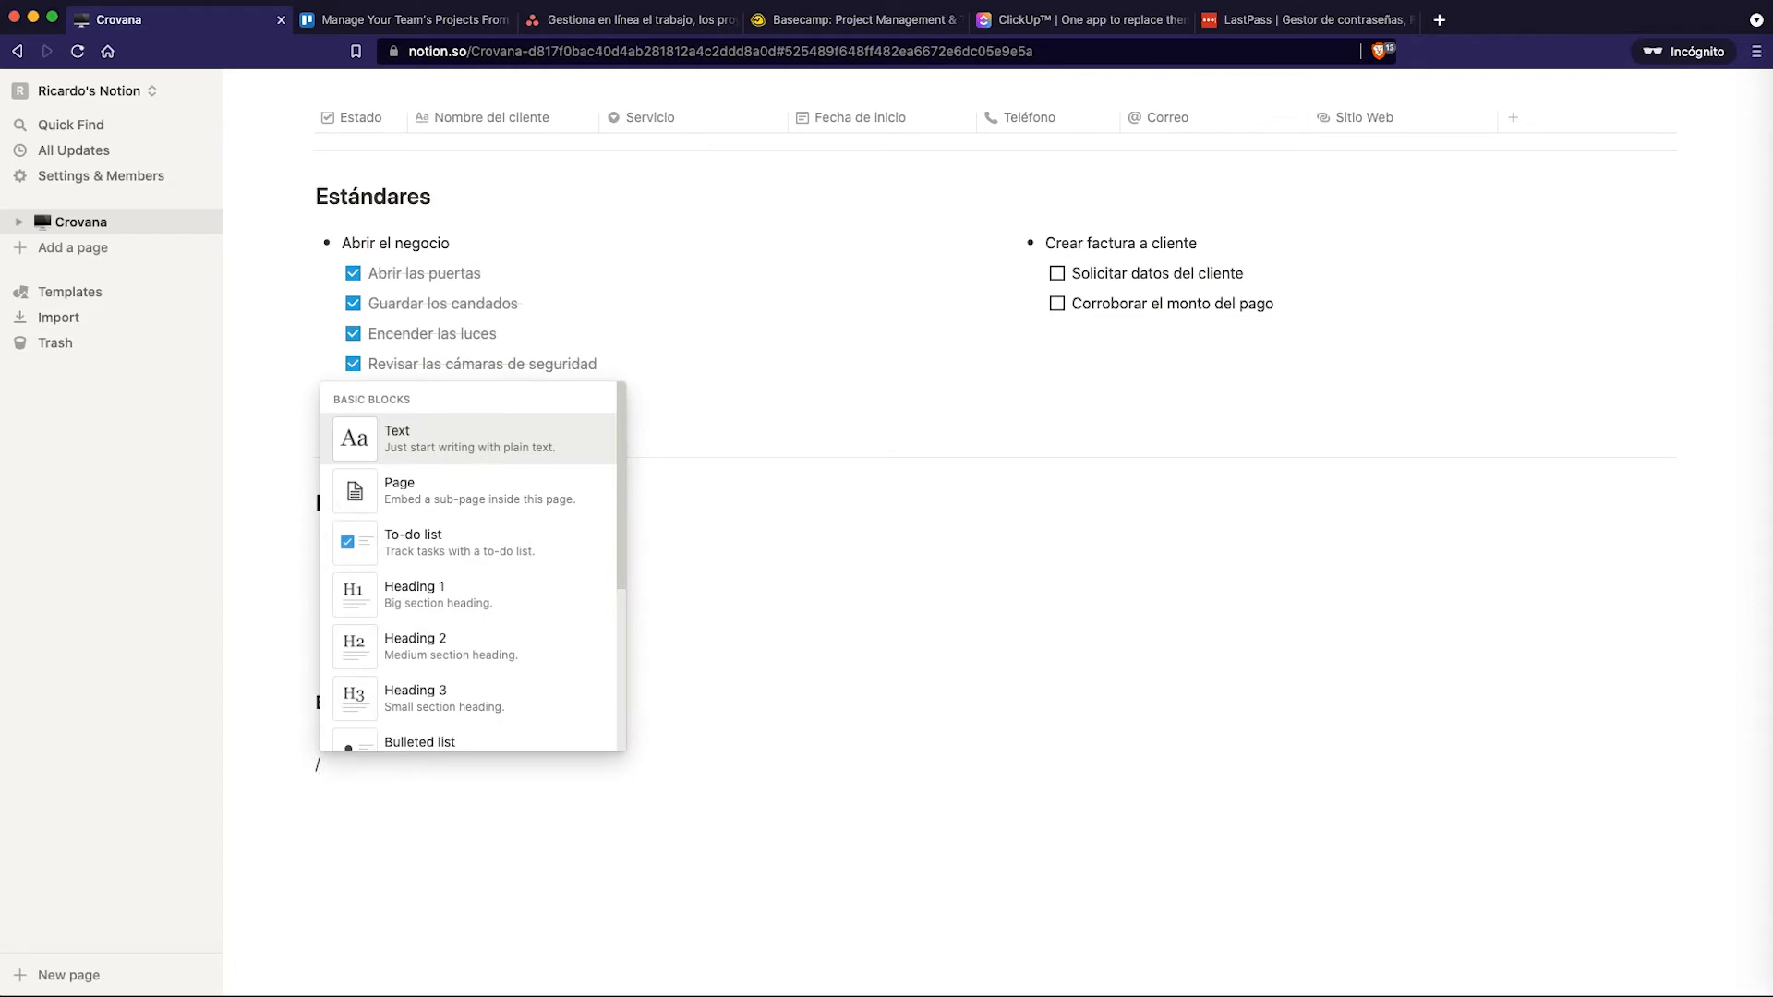
scroll(481, 547, "down", 2)
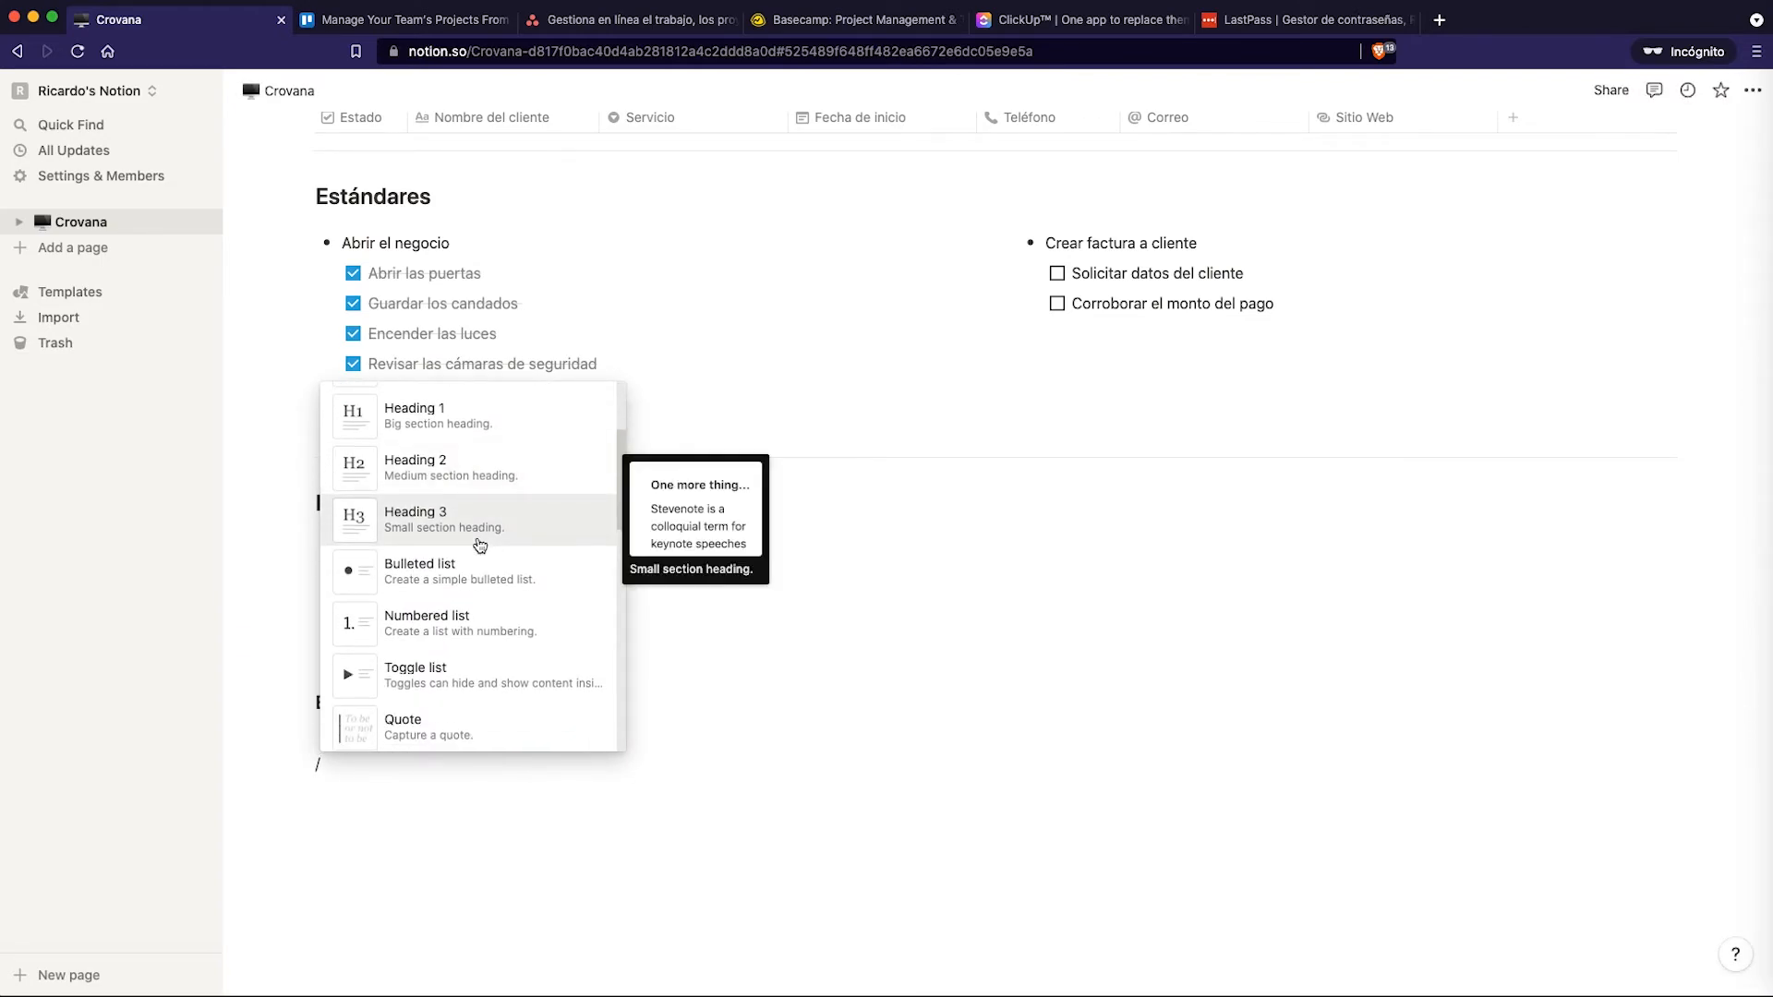
scroll(479, 544, "down", 12)
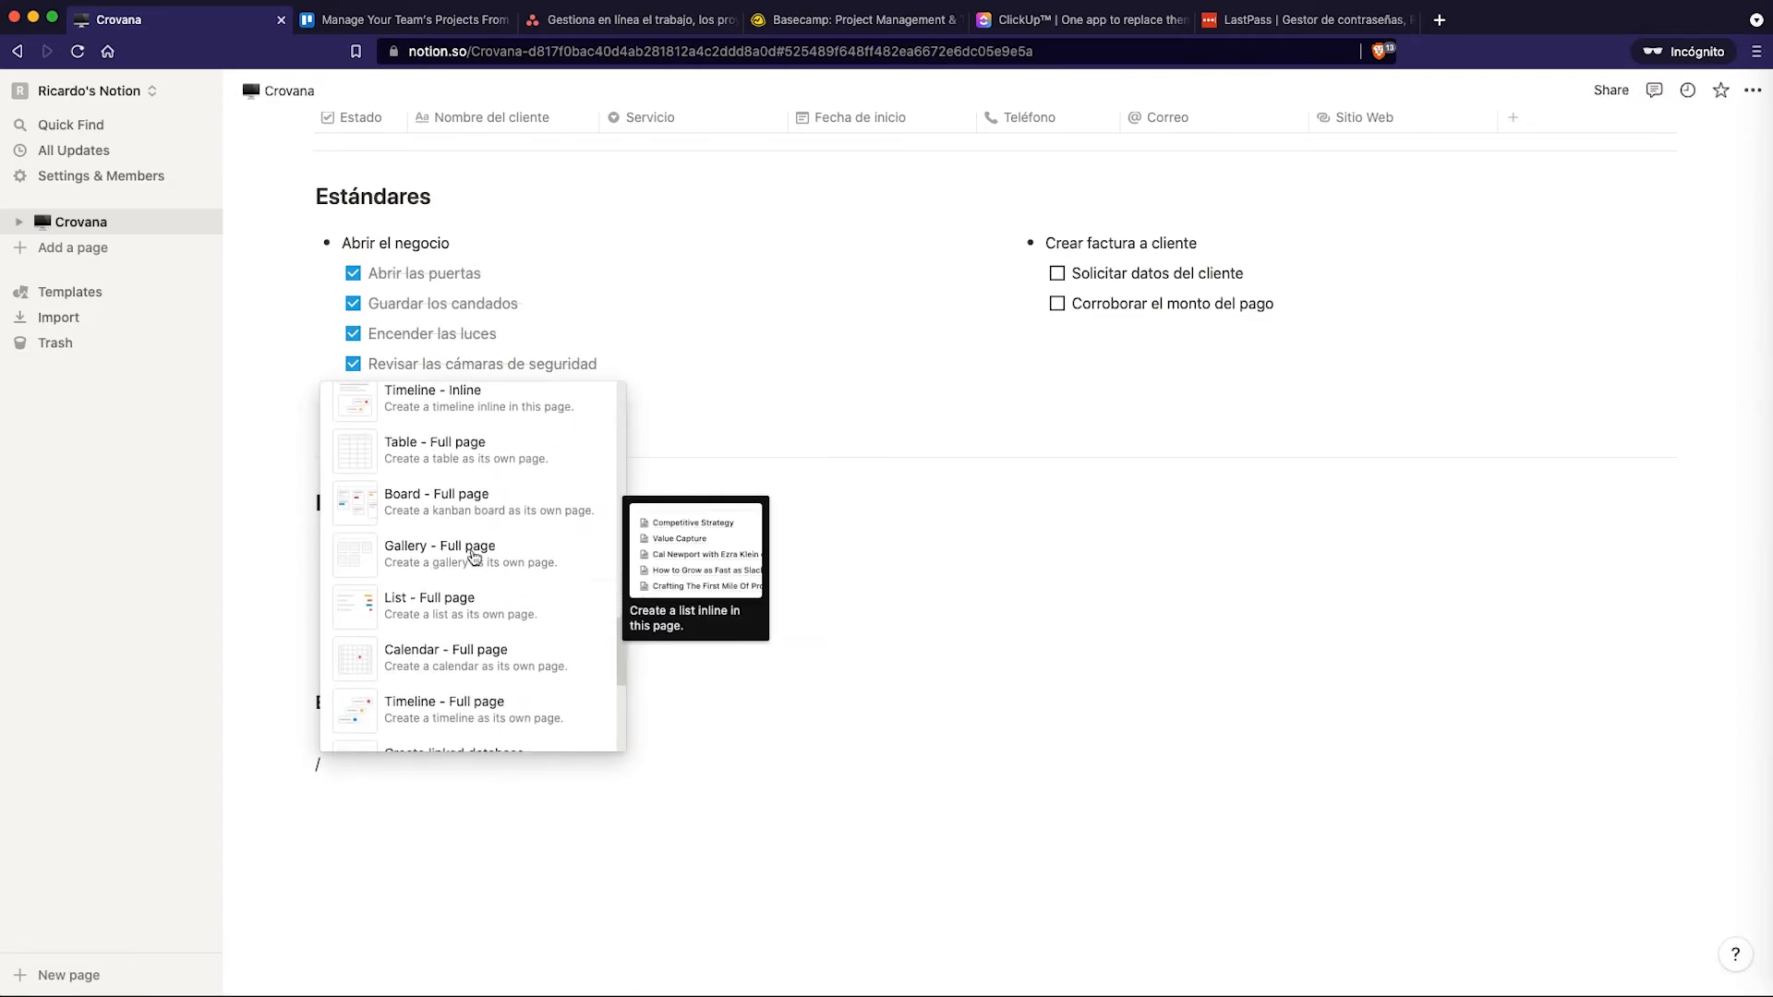
scroll(473, 555, "down", 5)
left_click(474, 549)
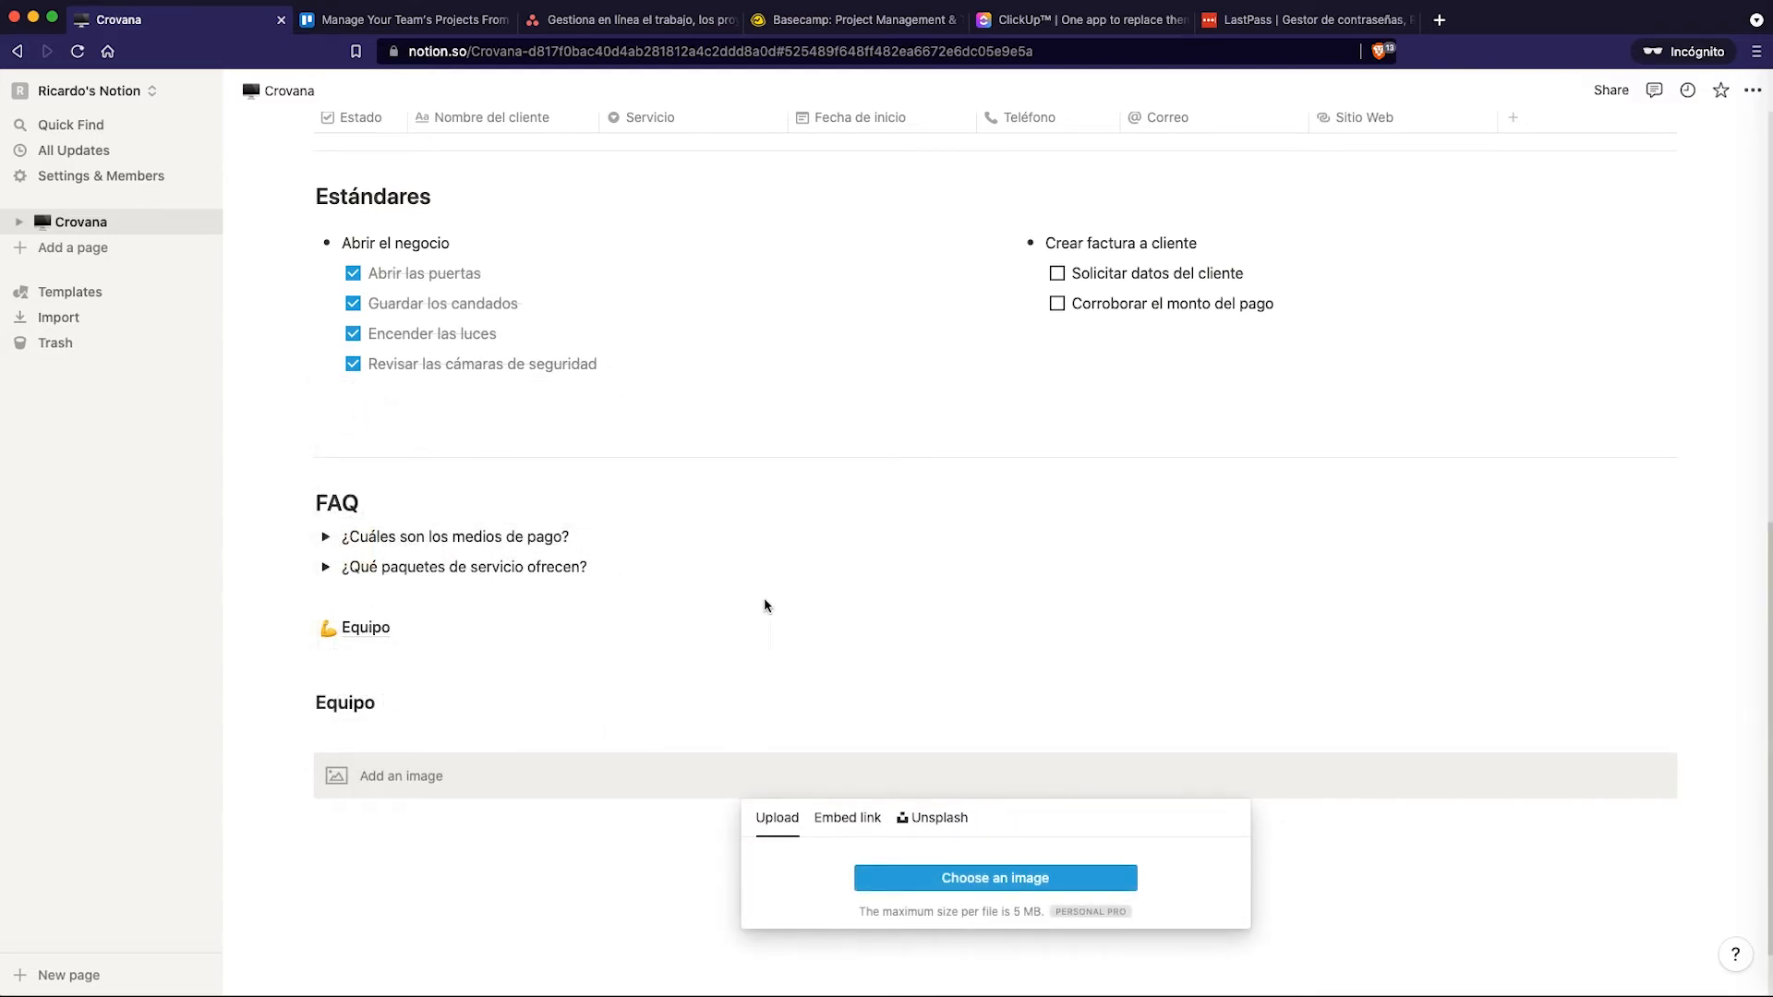
left_click(909, 819)
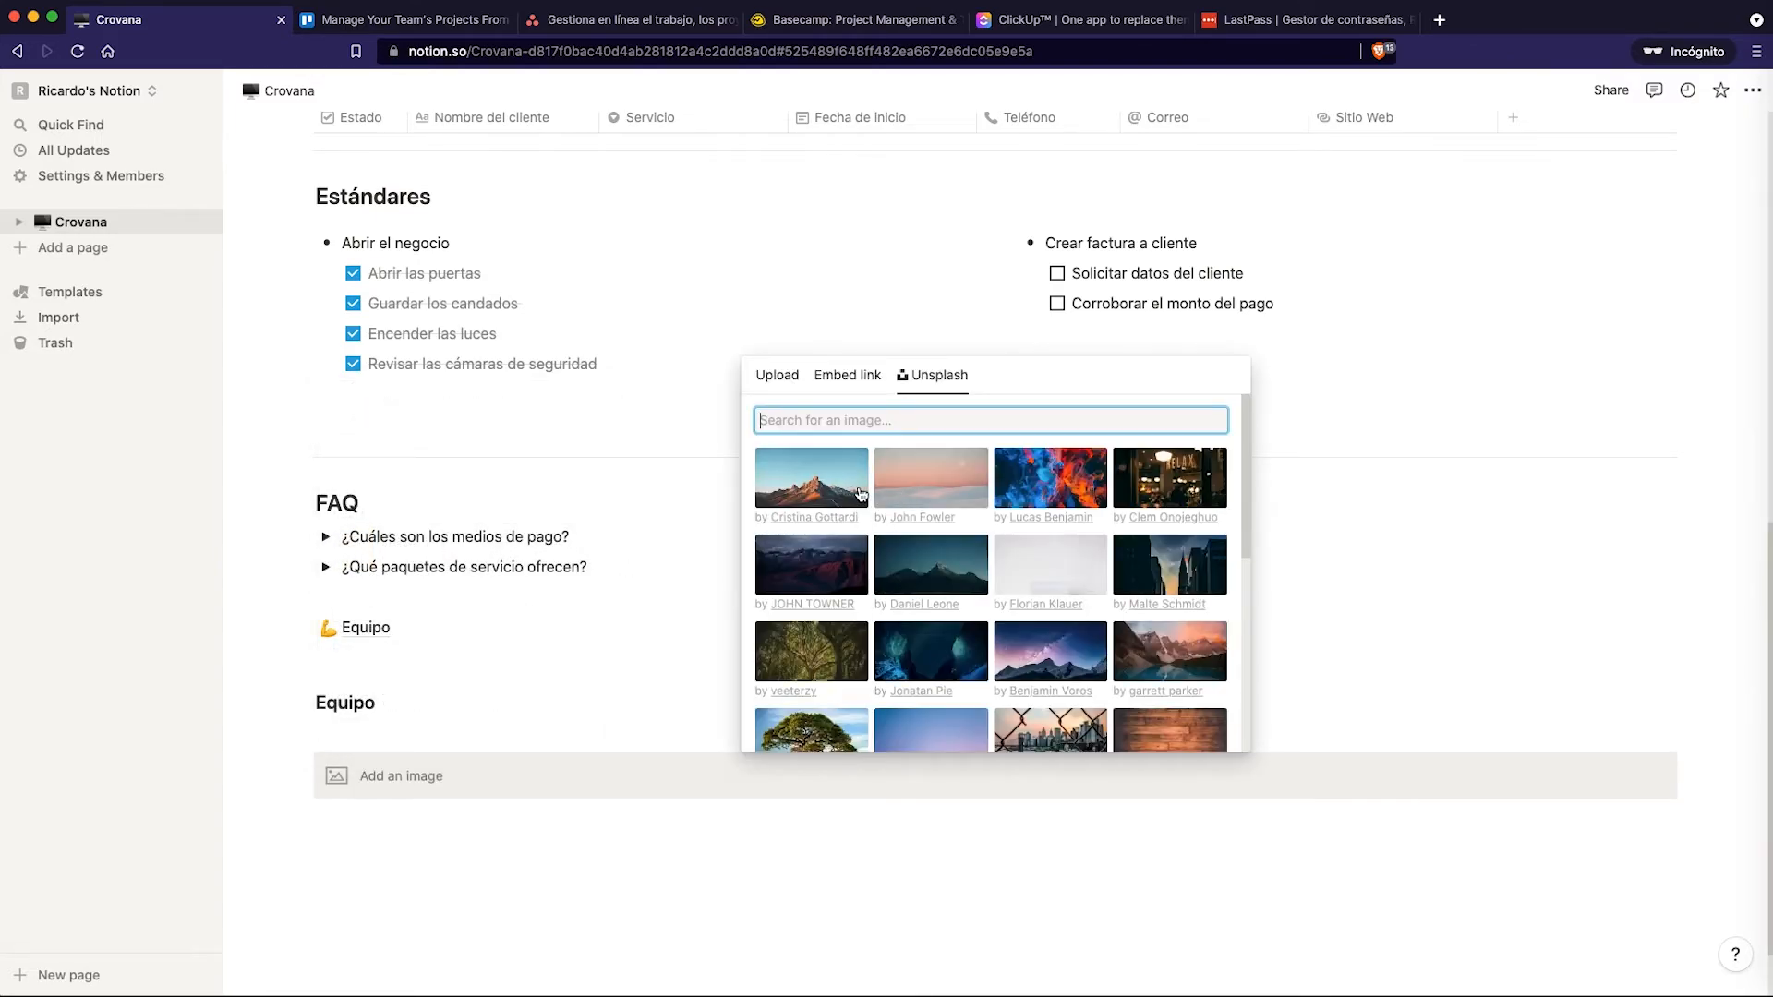
left_click(813, 499)
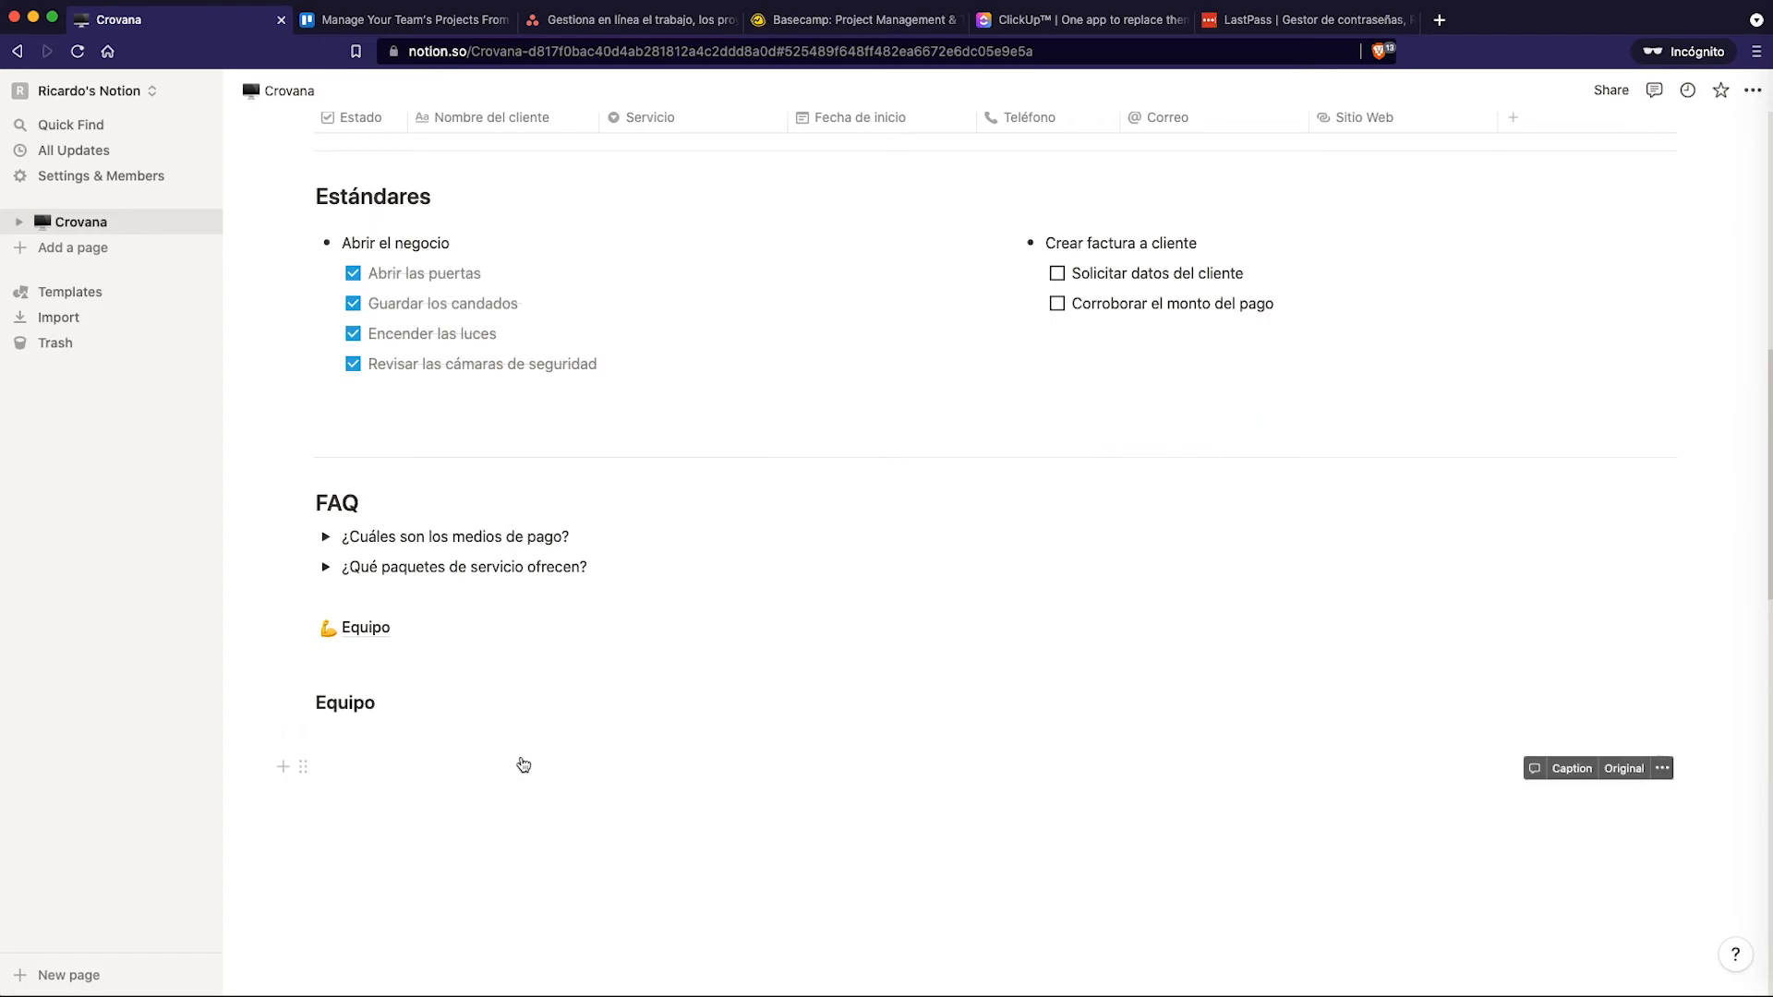
- Shrink the mountain photo and place it in a column beside the Equipo heading
scroll(536, 563, "down", 8)
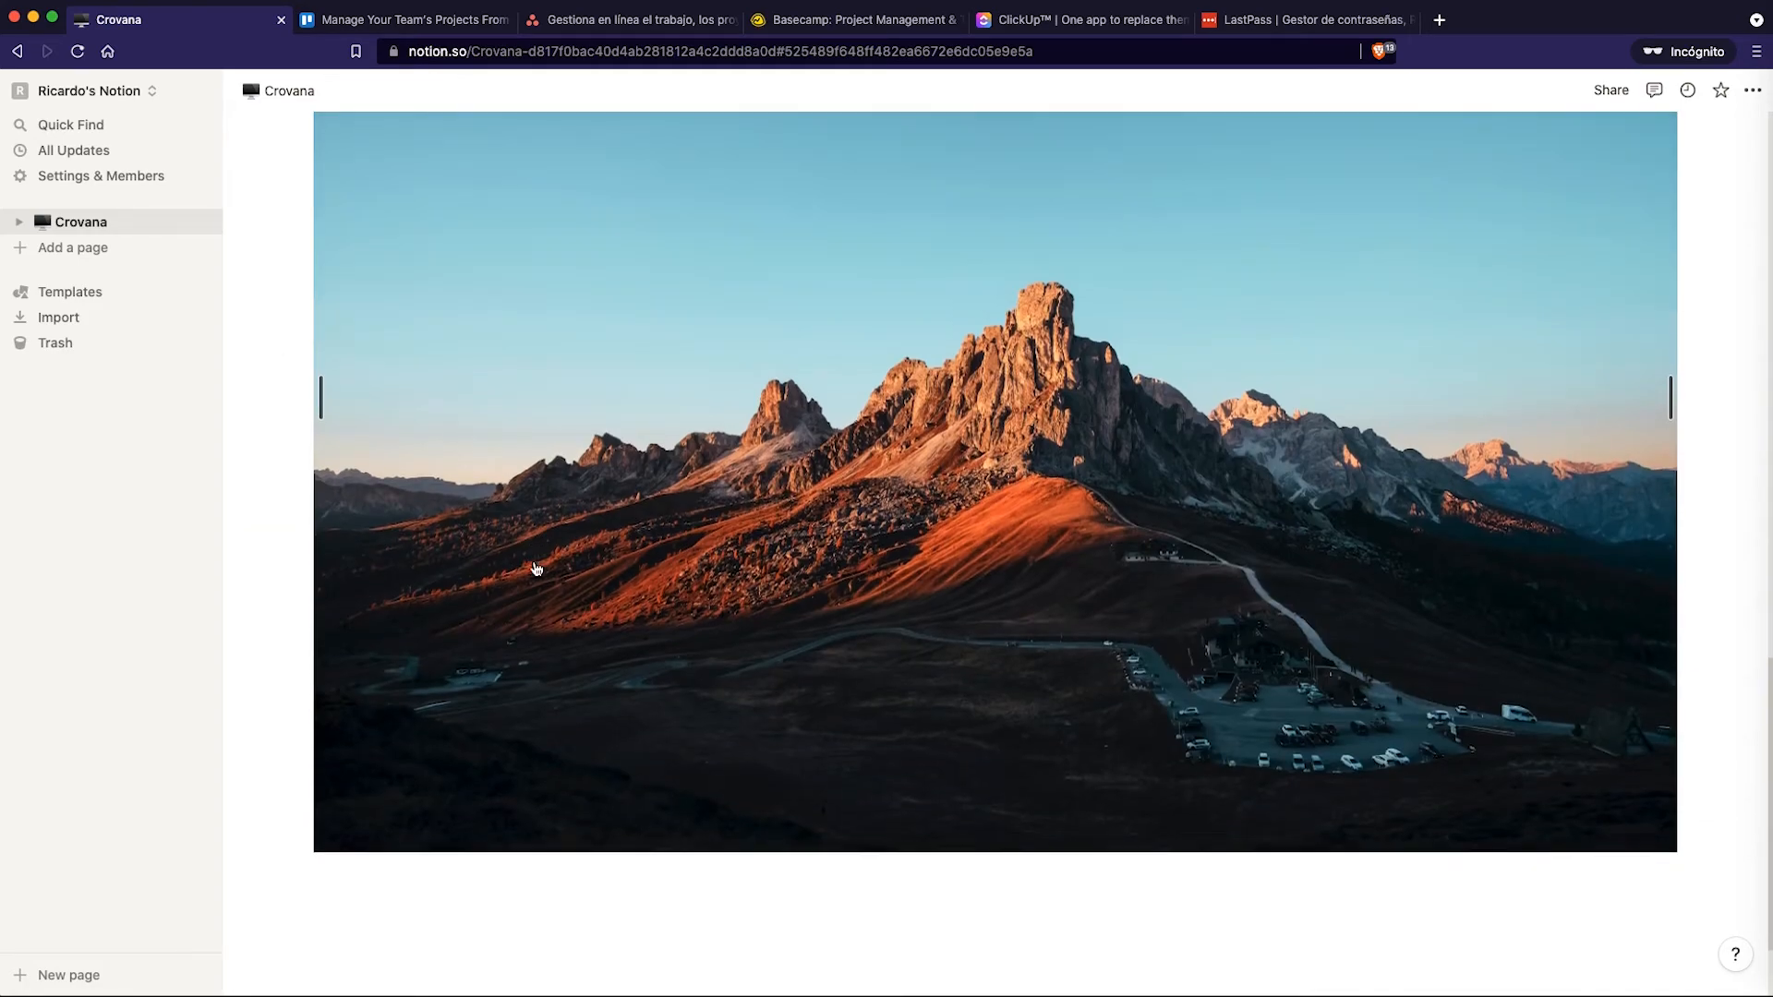
scroll(535, 568, "down", 2)
left_click_drag(1668, 305, 1278, 404)
left_click_drag(692, 365, 282, 300)
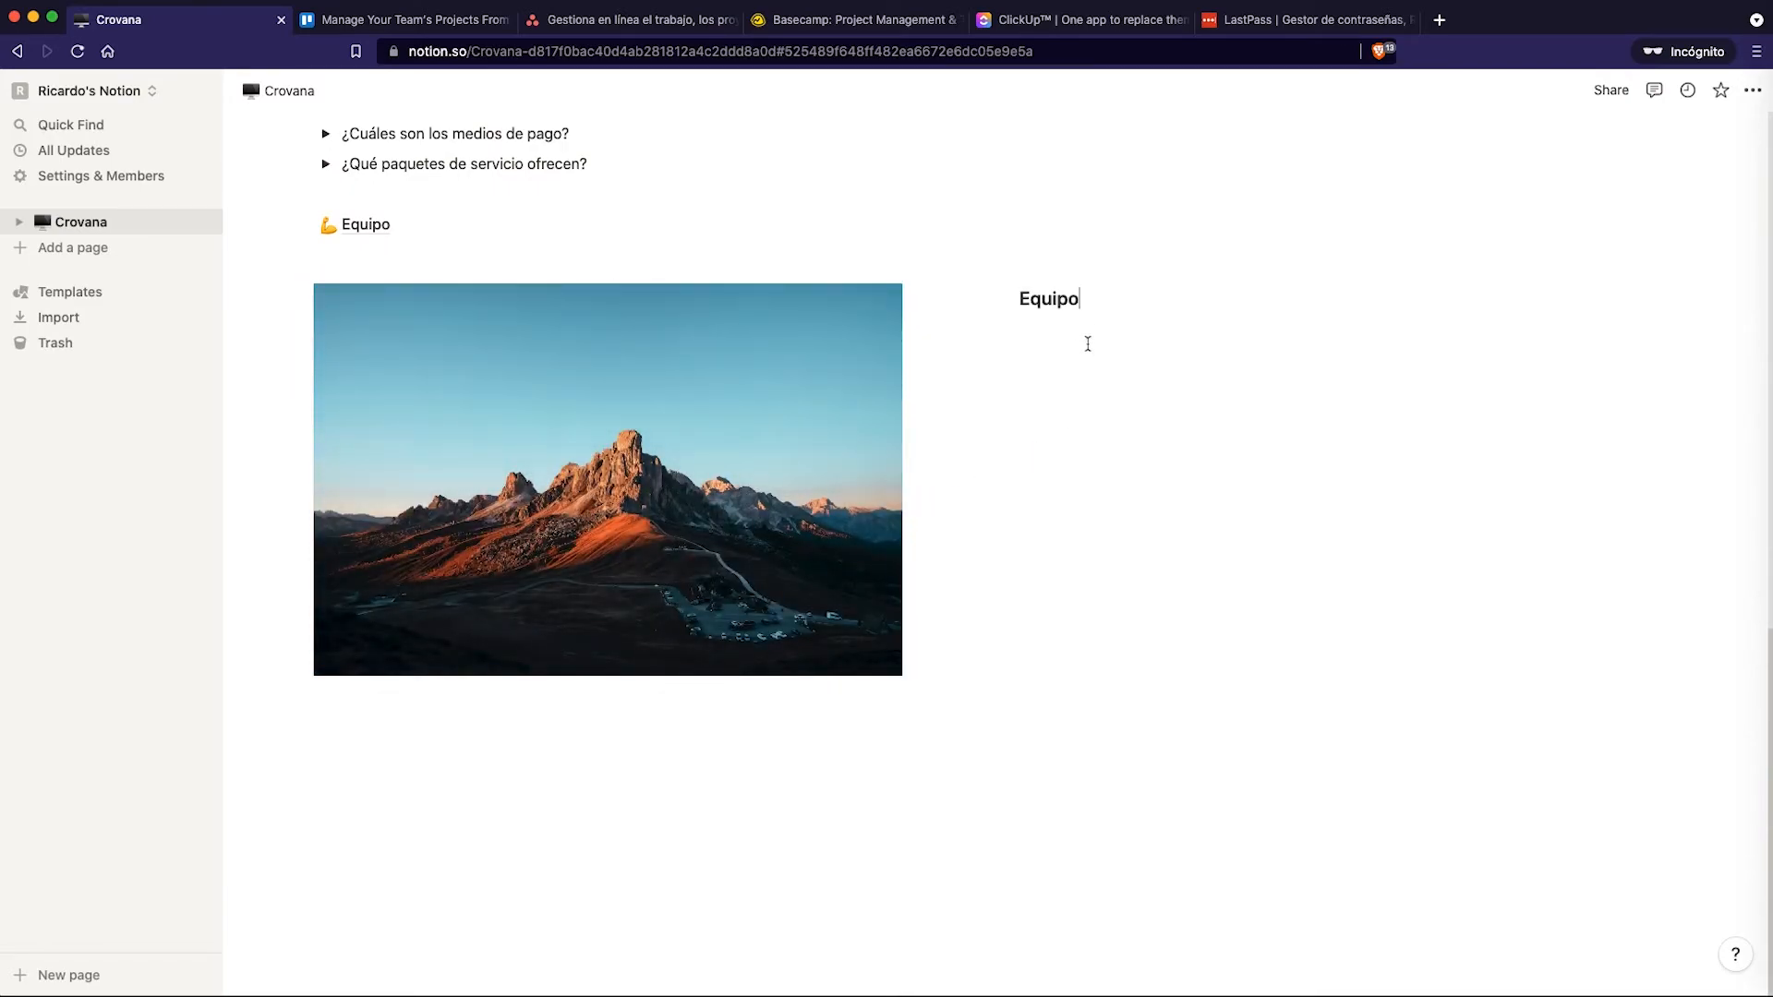
- Add three lines under Equipo: 'jdeudei', 'jdoejdoei' and 'joidejode'
left_click(1125, 319)
key("Return")
type("jdeudei")
key("Return")
type("jdoejdoei")
key("Return")
type("joidejode")
key("Return")
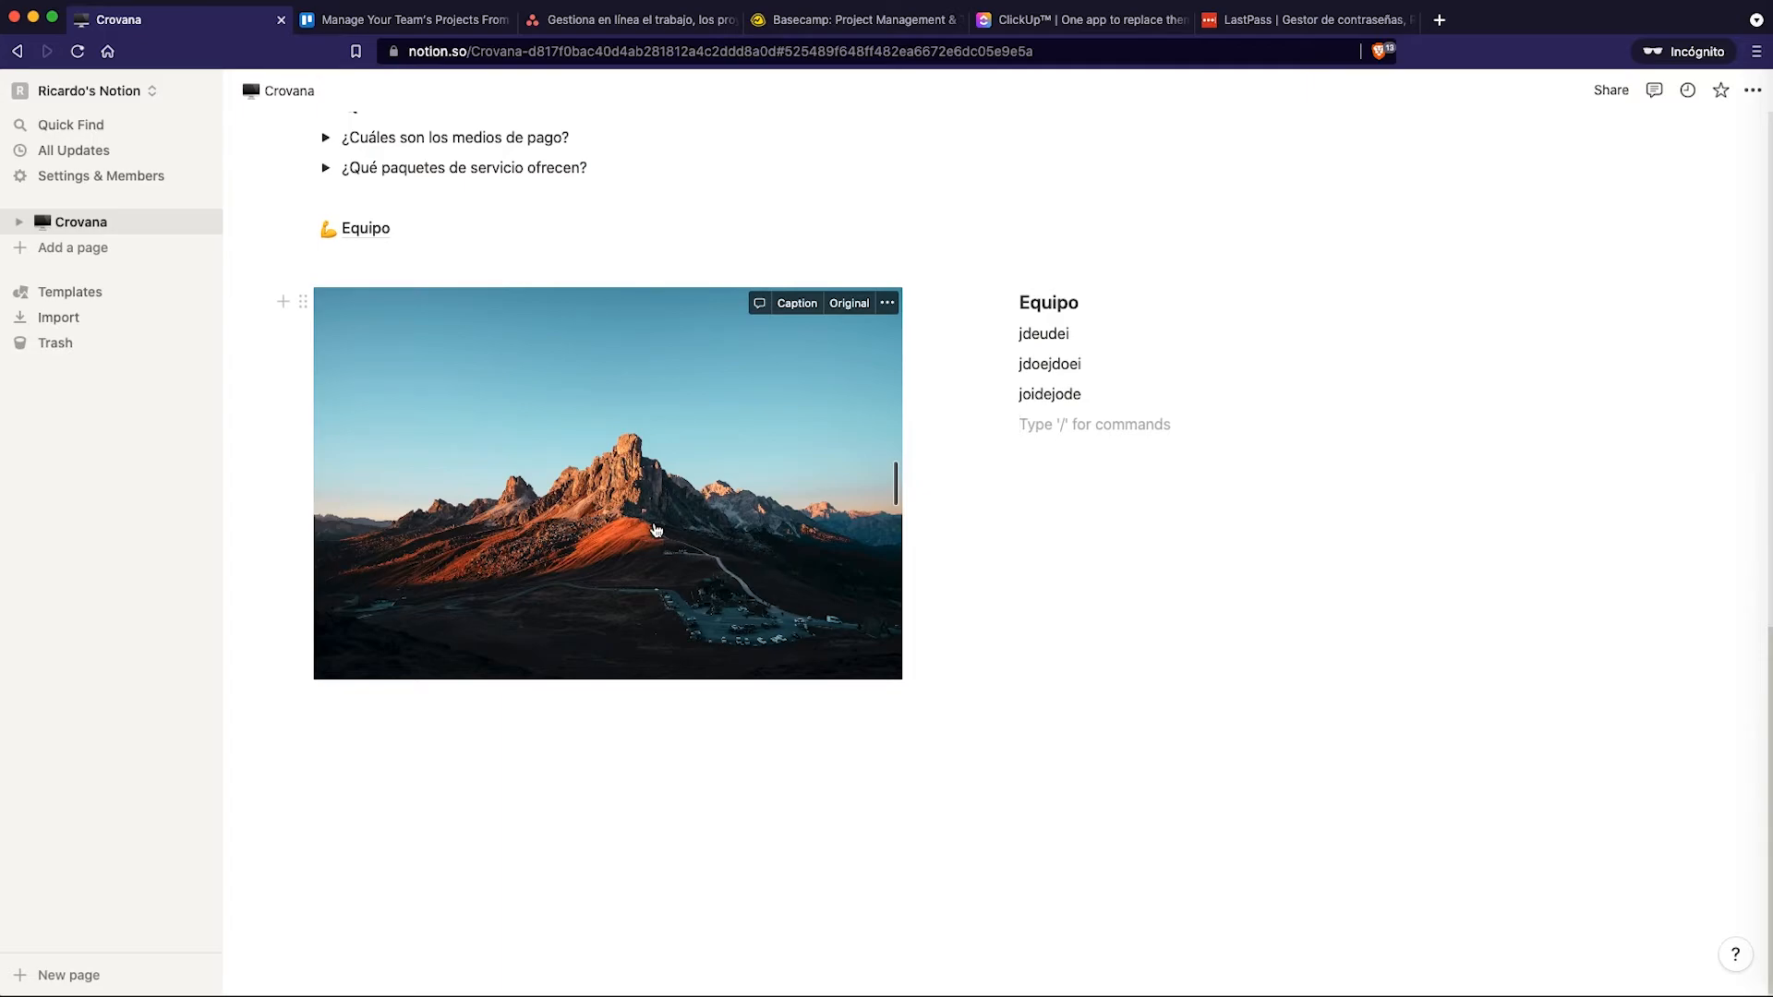
scroll(675, 533, "up", 2)
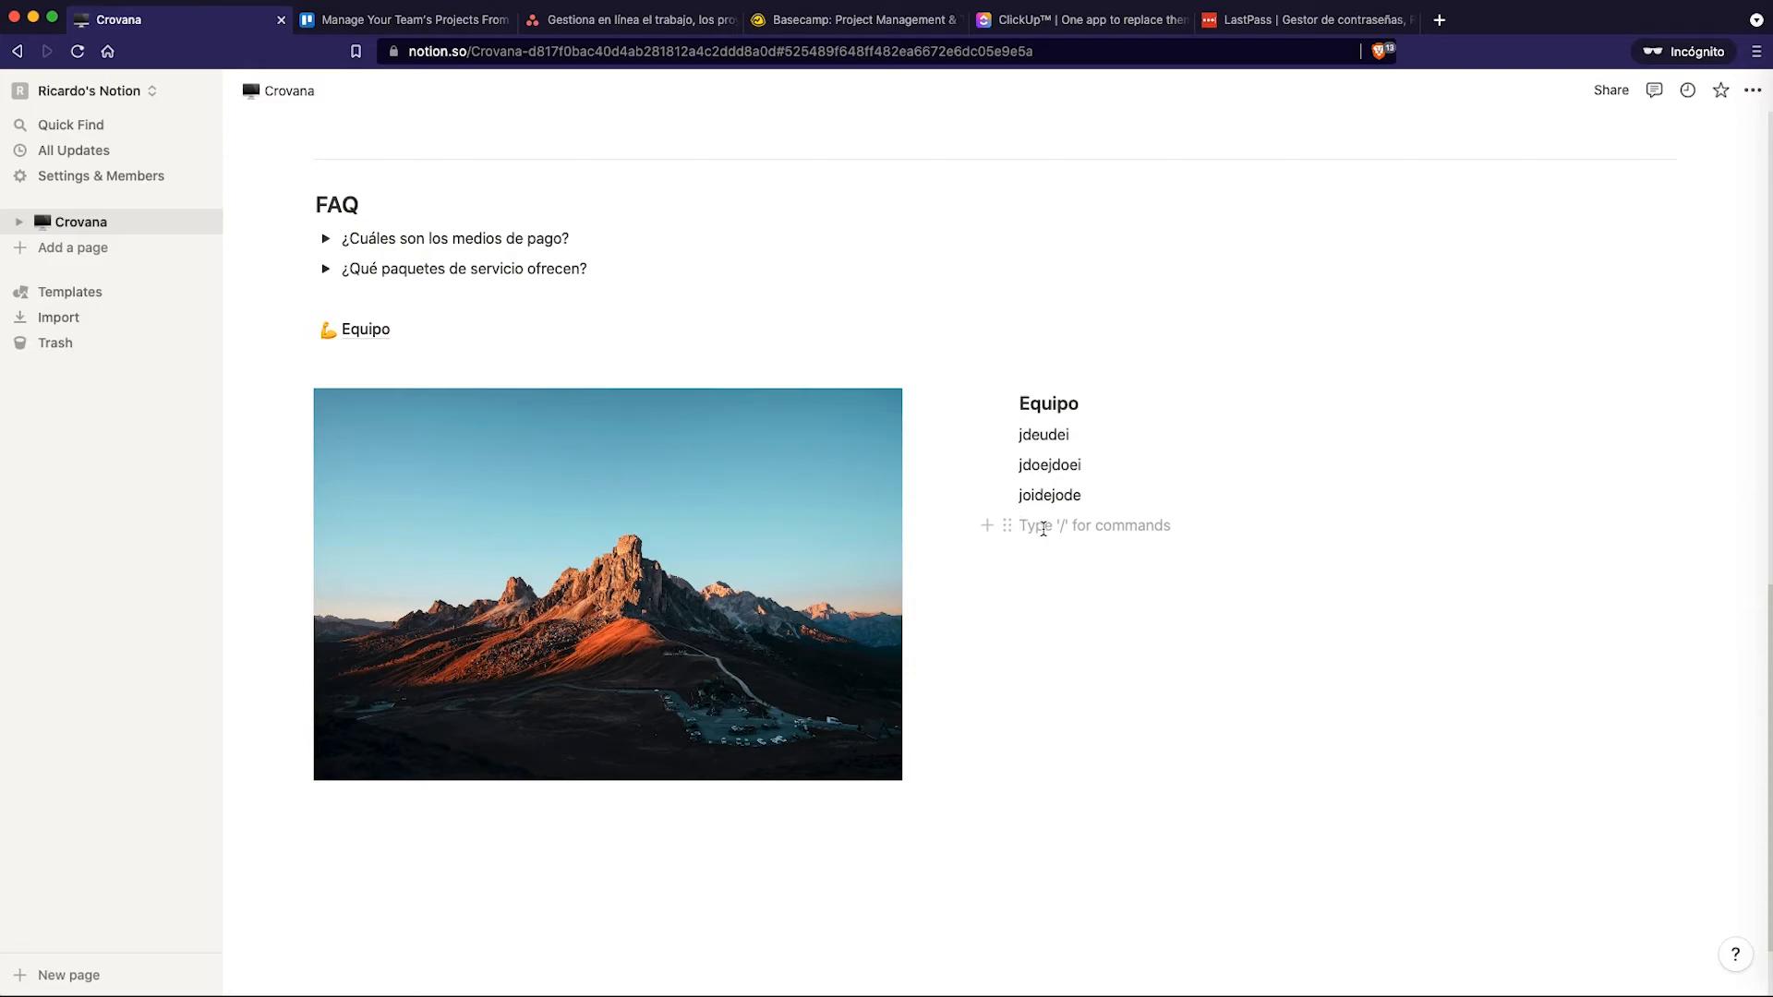
- Convert the three placeholder lines under Equipo into unchecked to-do items
left_click_drag(961, 443, 1071, 513)
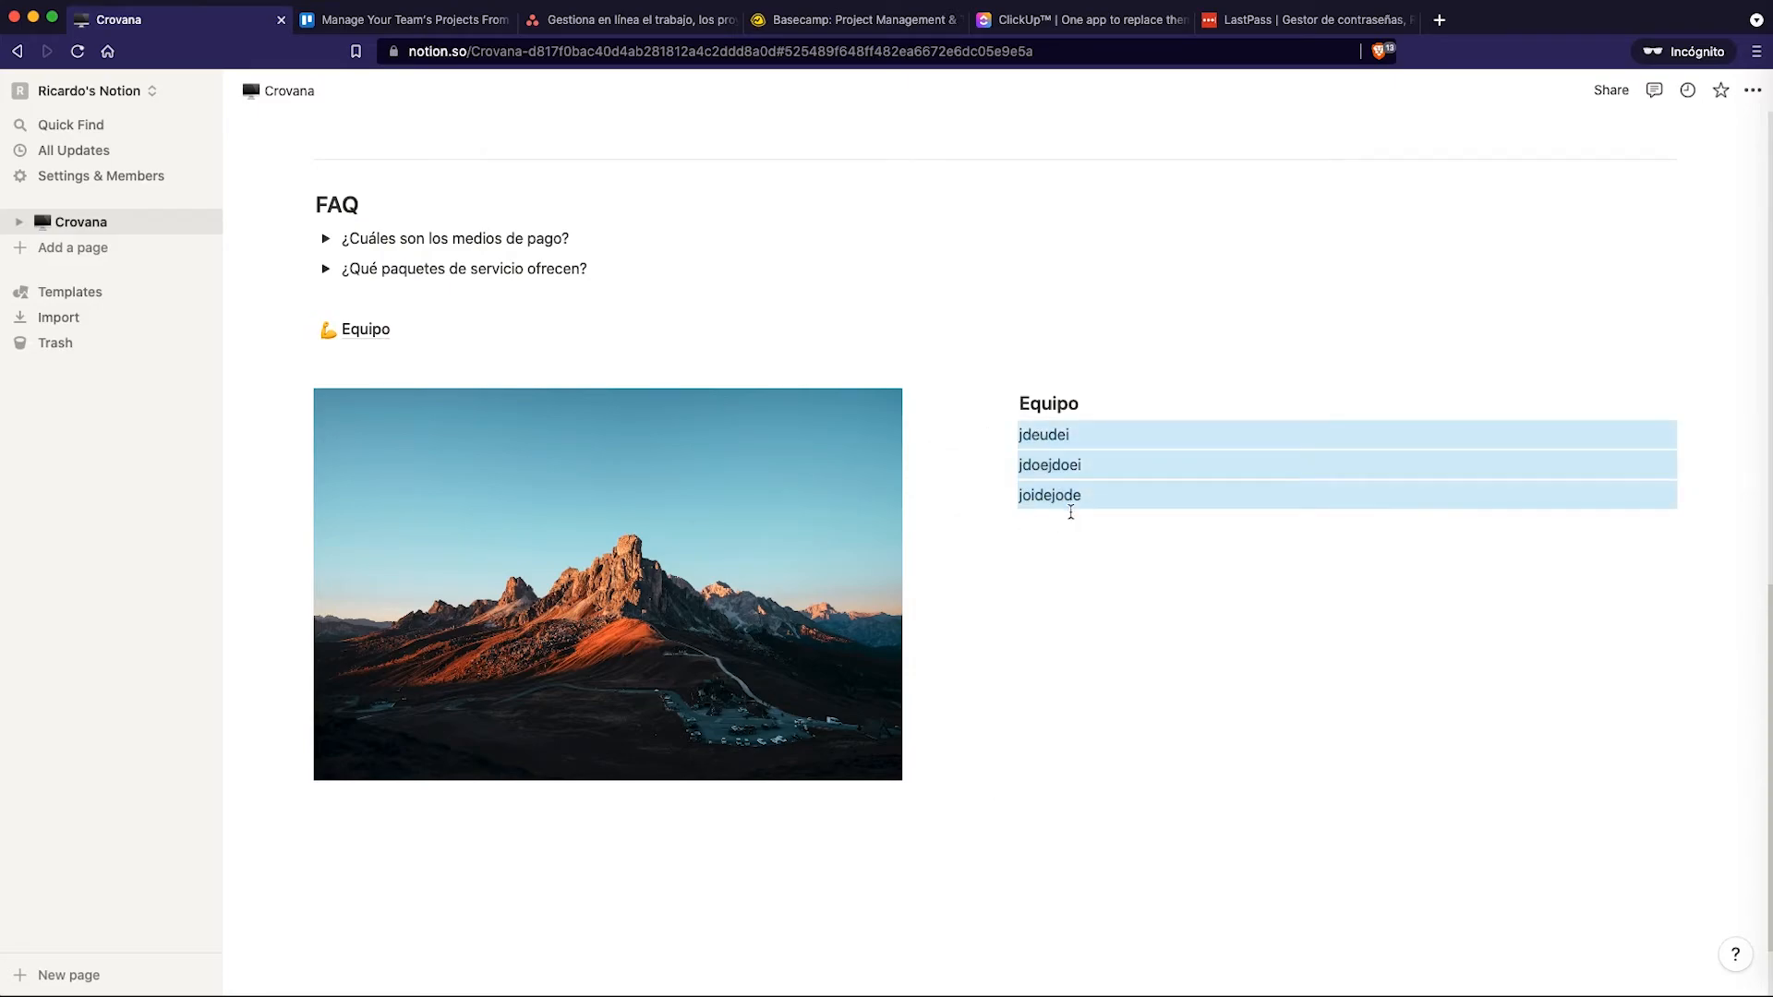
left_click(1002, 434)
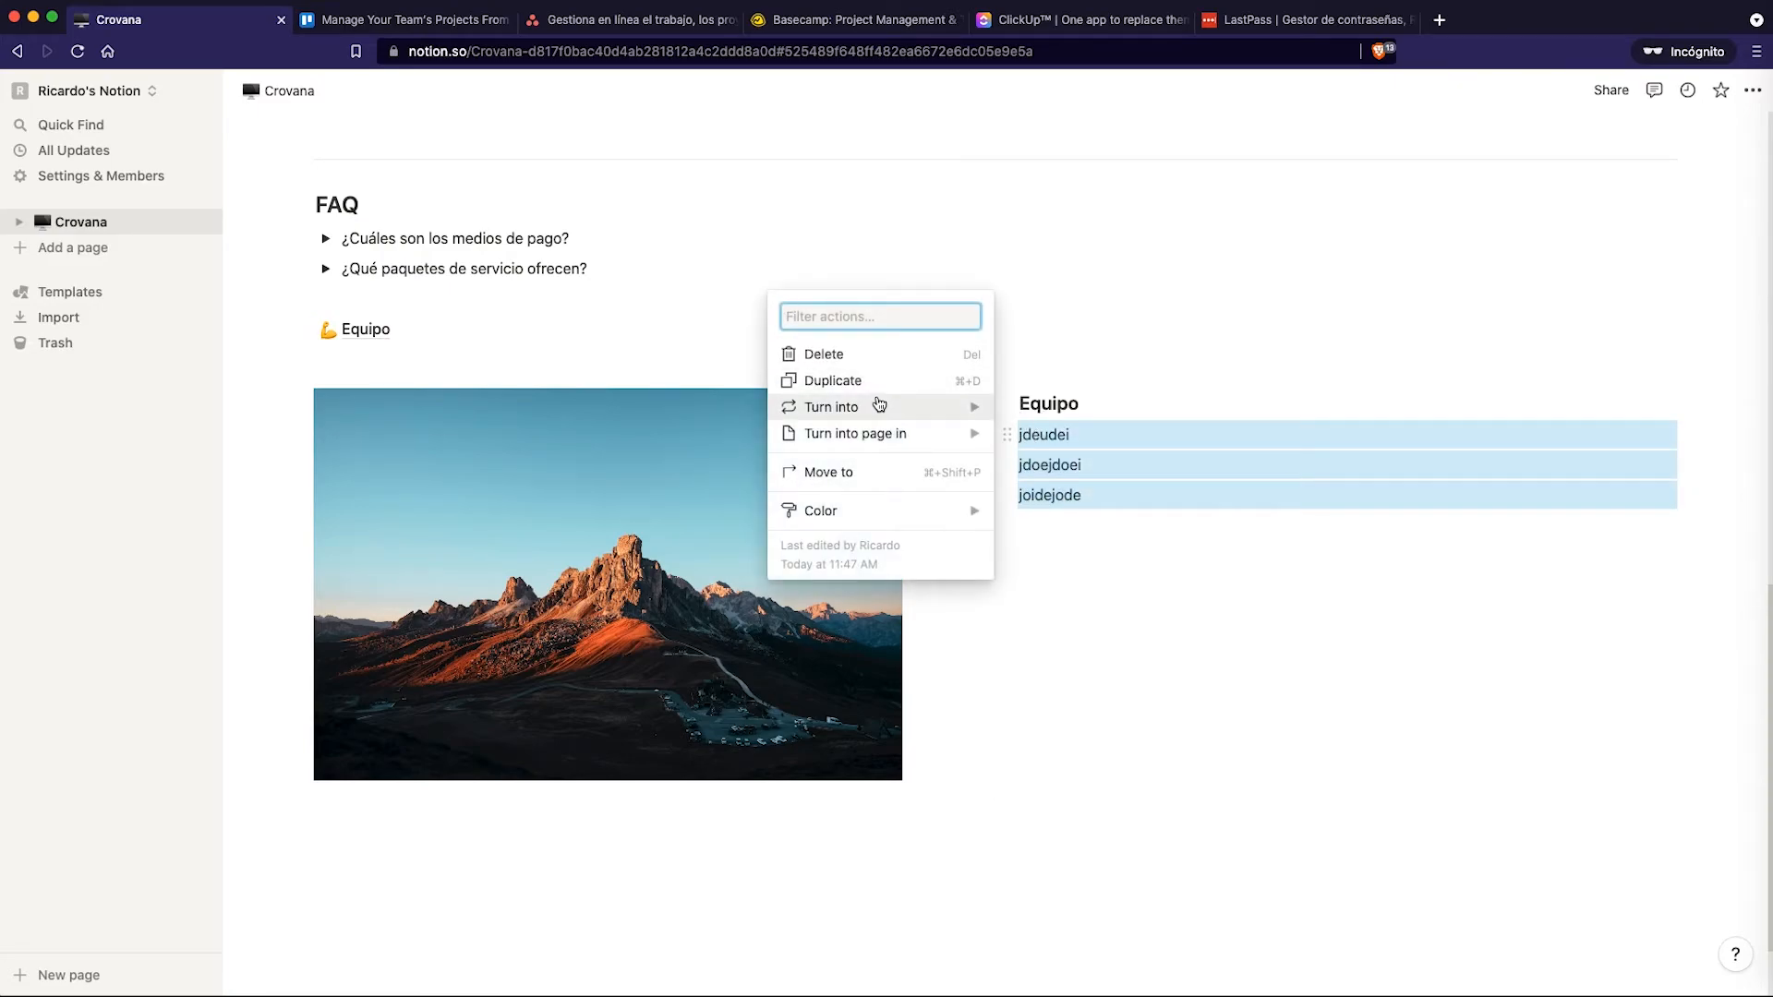
mouse_move(974, 404)
left_click(1061, 367)
left_click(1054, 528)
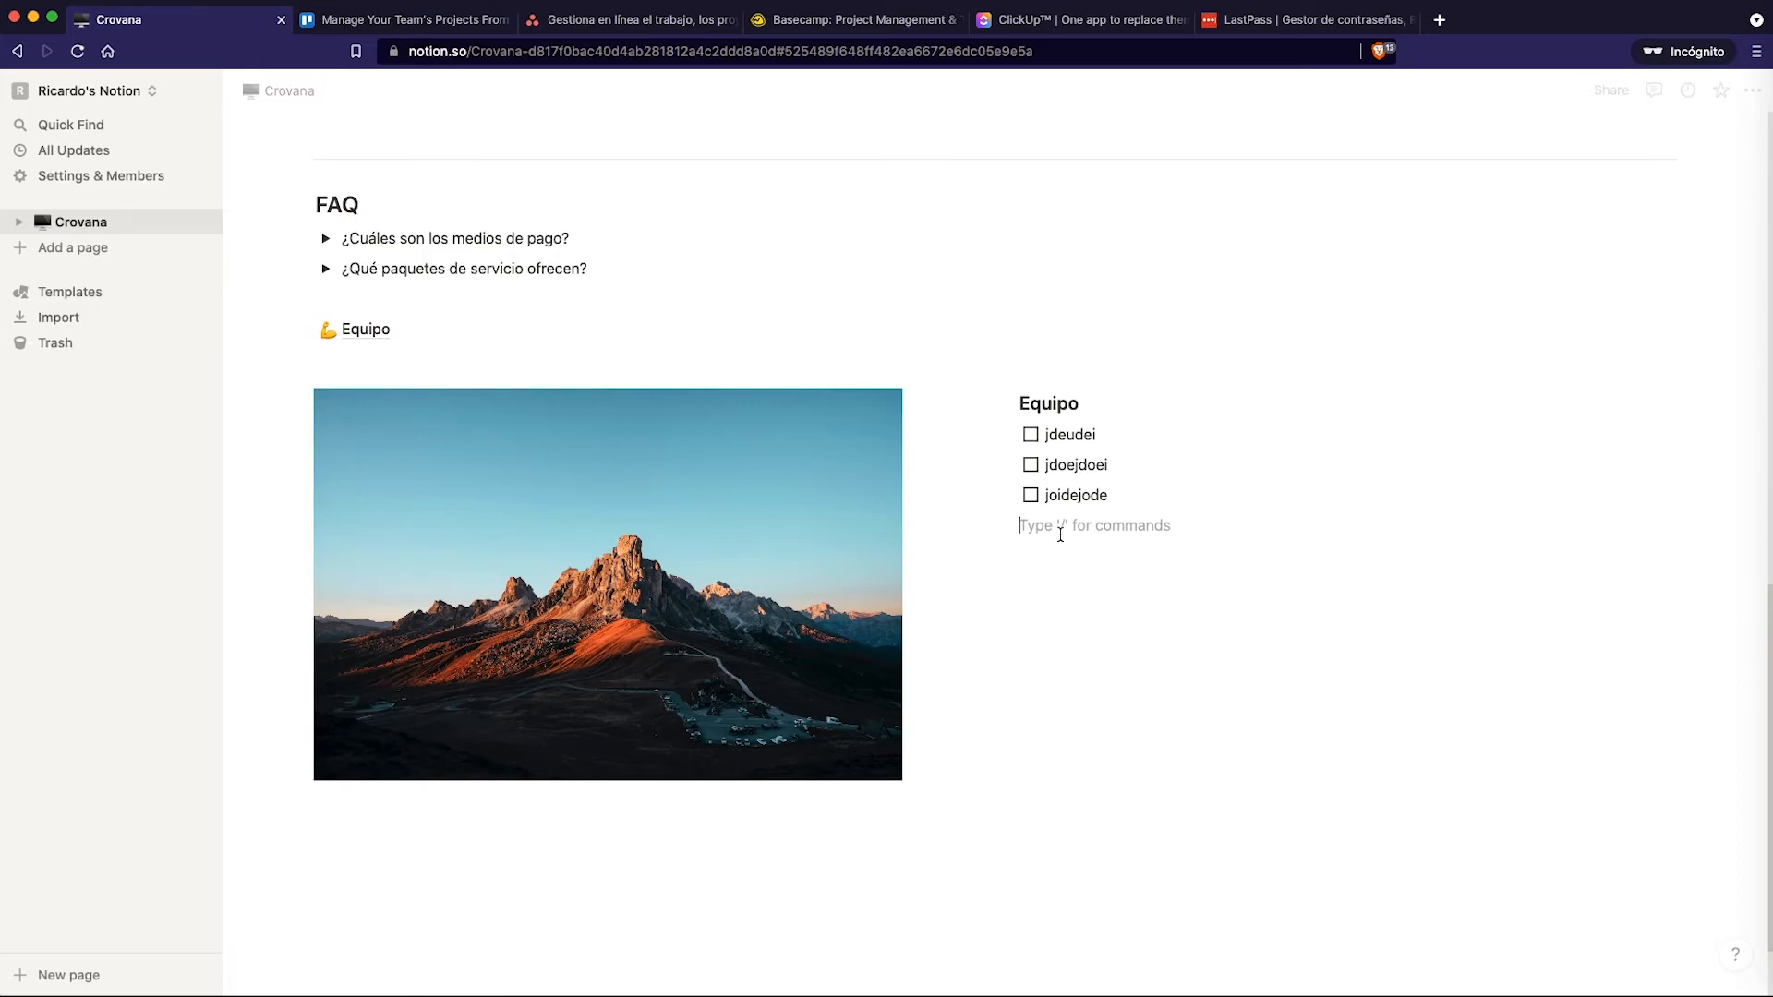
type("/")
scroll(1174, 710, "down", 10)
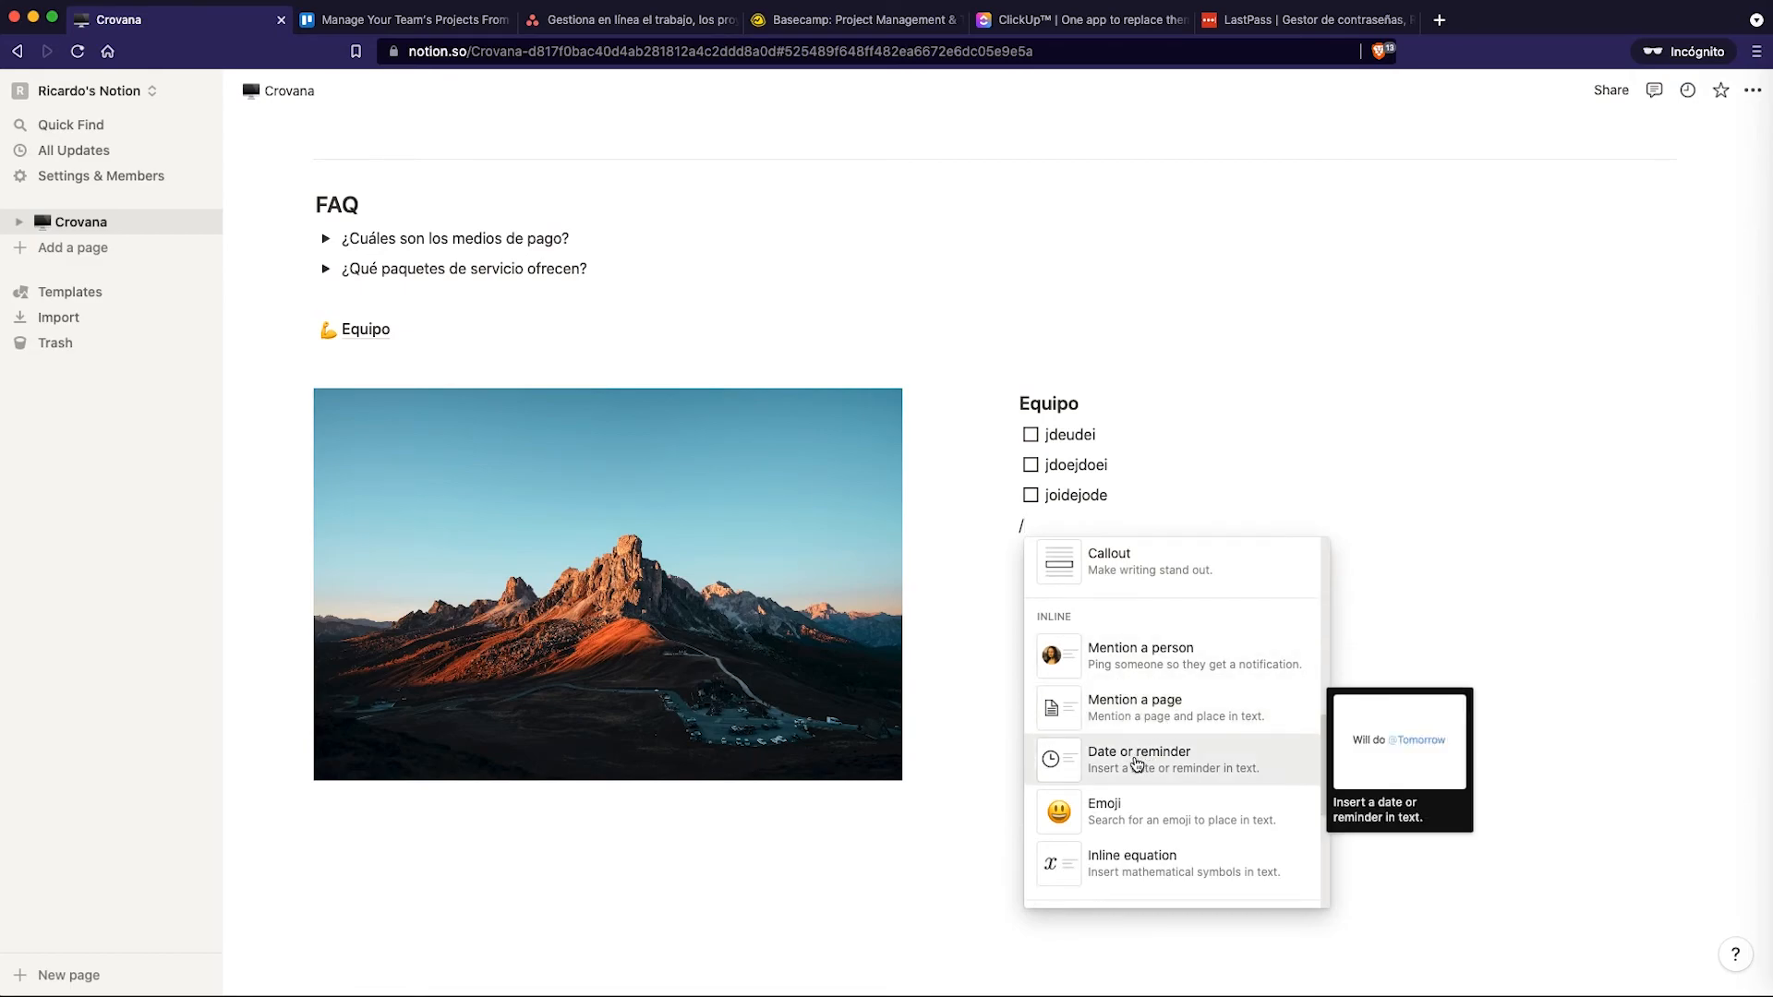
- Insert a reminder and set it to November 3, 2021 at 10:00 AM
left_click(1154, 766)
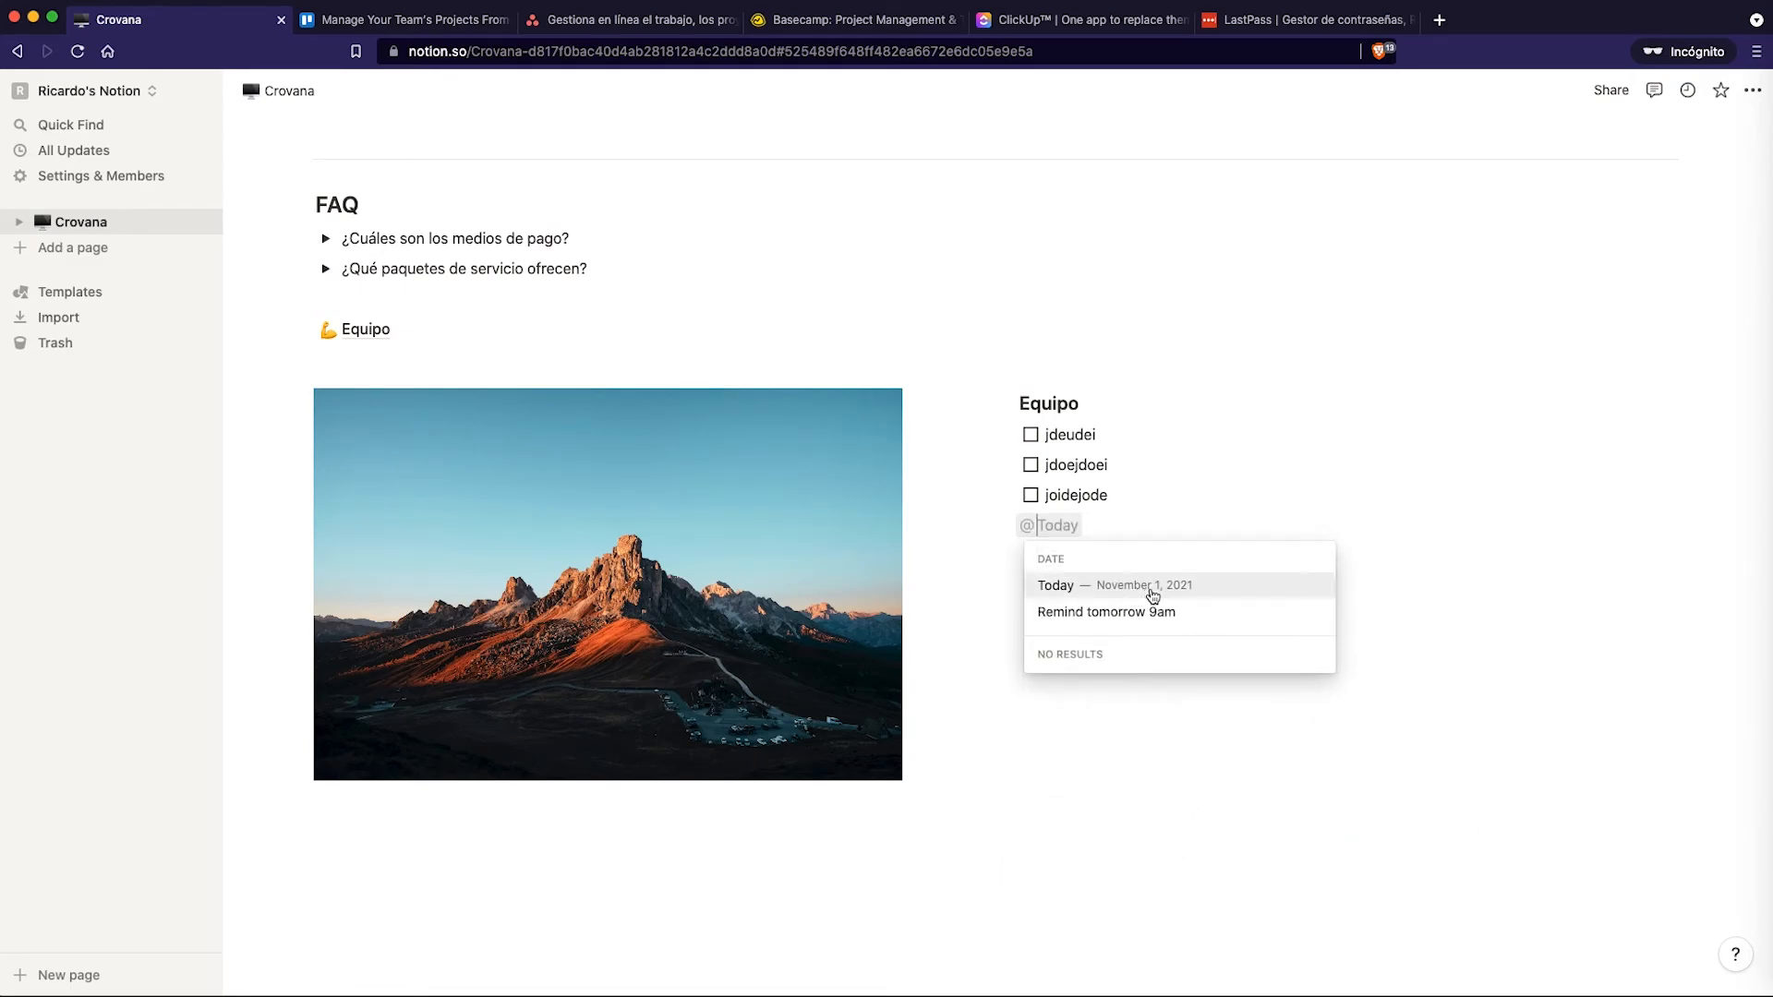
left_click(1090, 611)
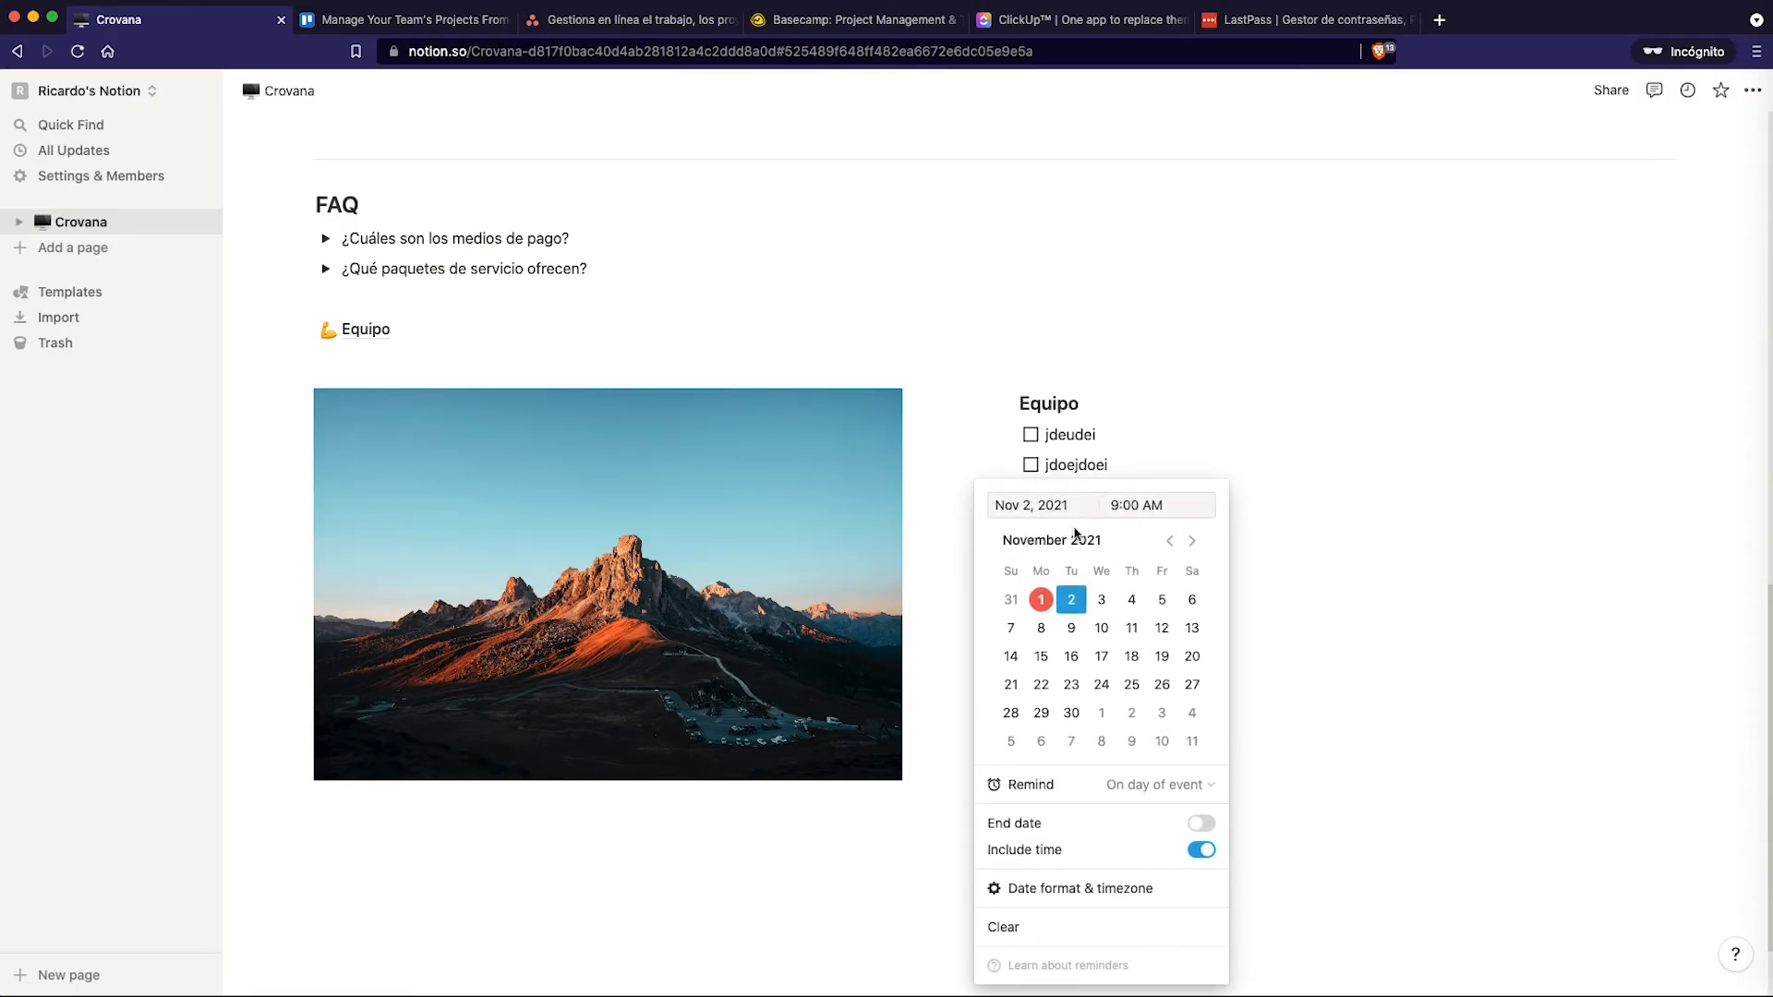
left_click(1103, 601)
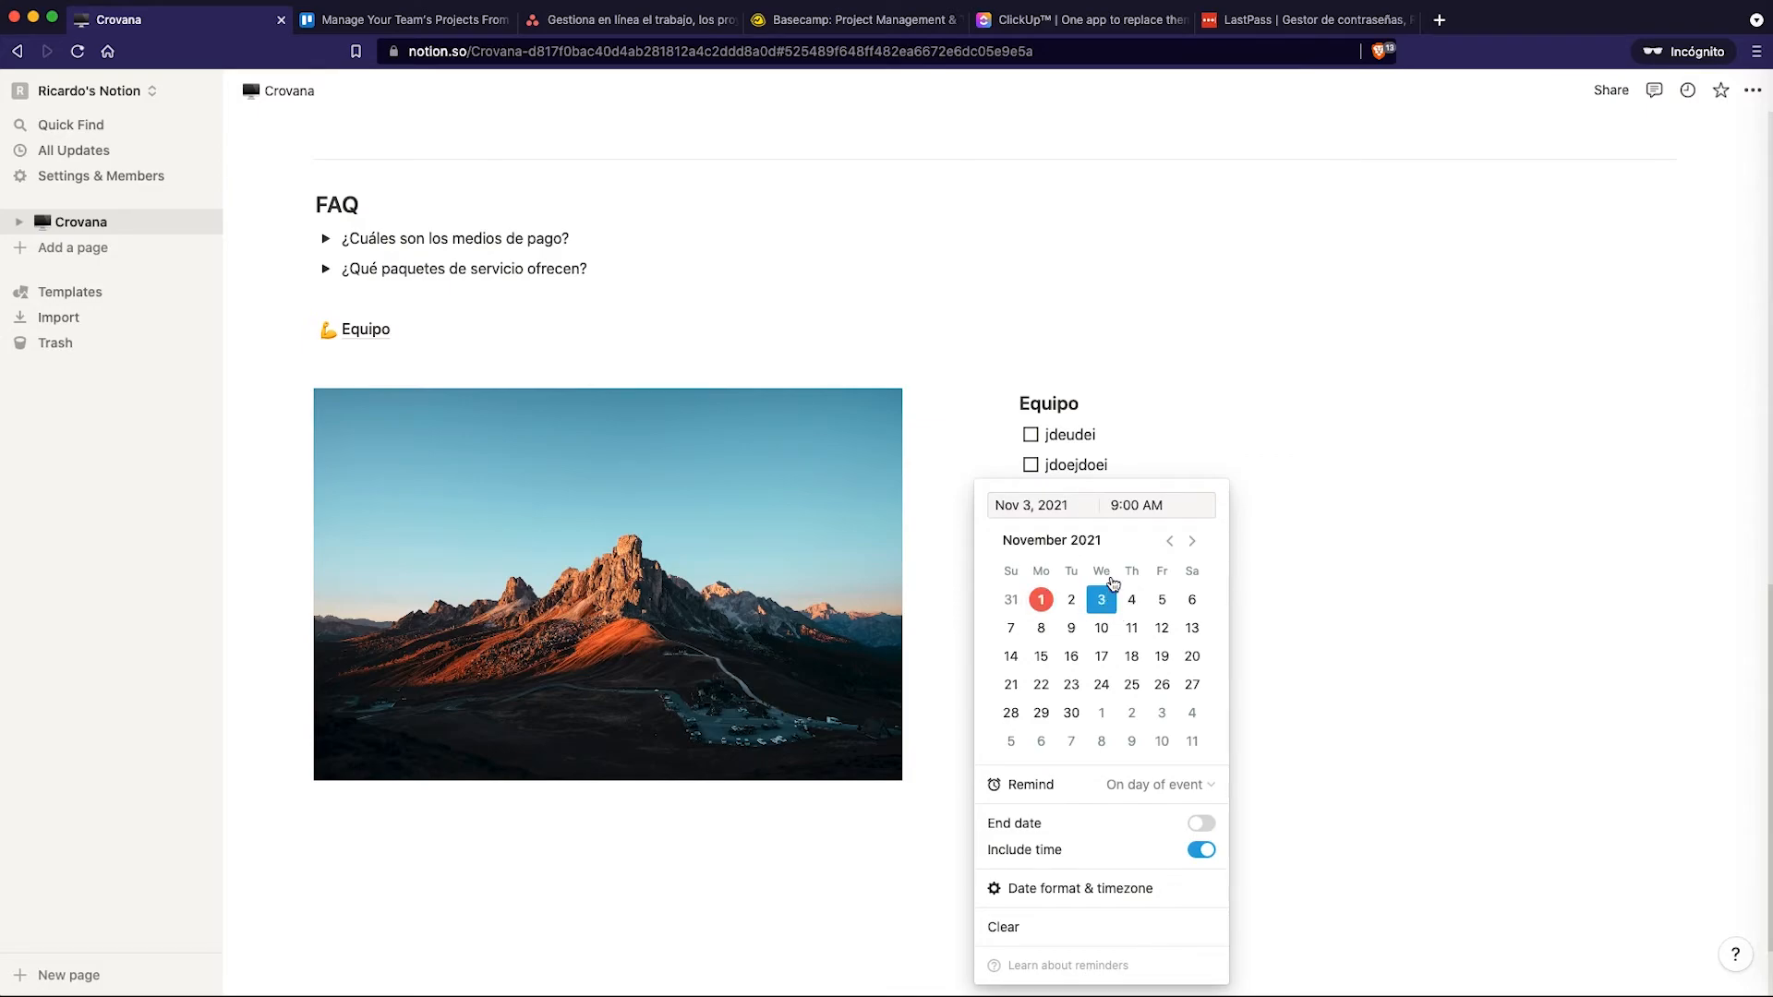
triple_click(1136, 504)
type("10:00 AM")
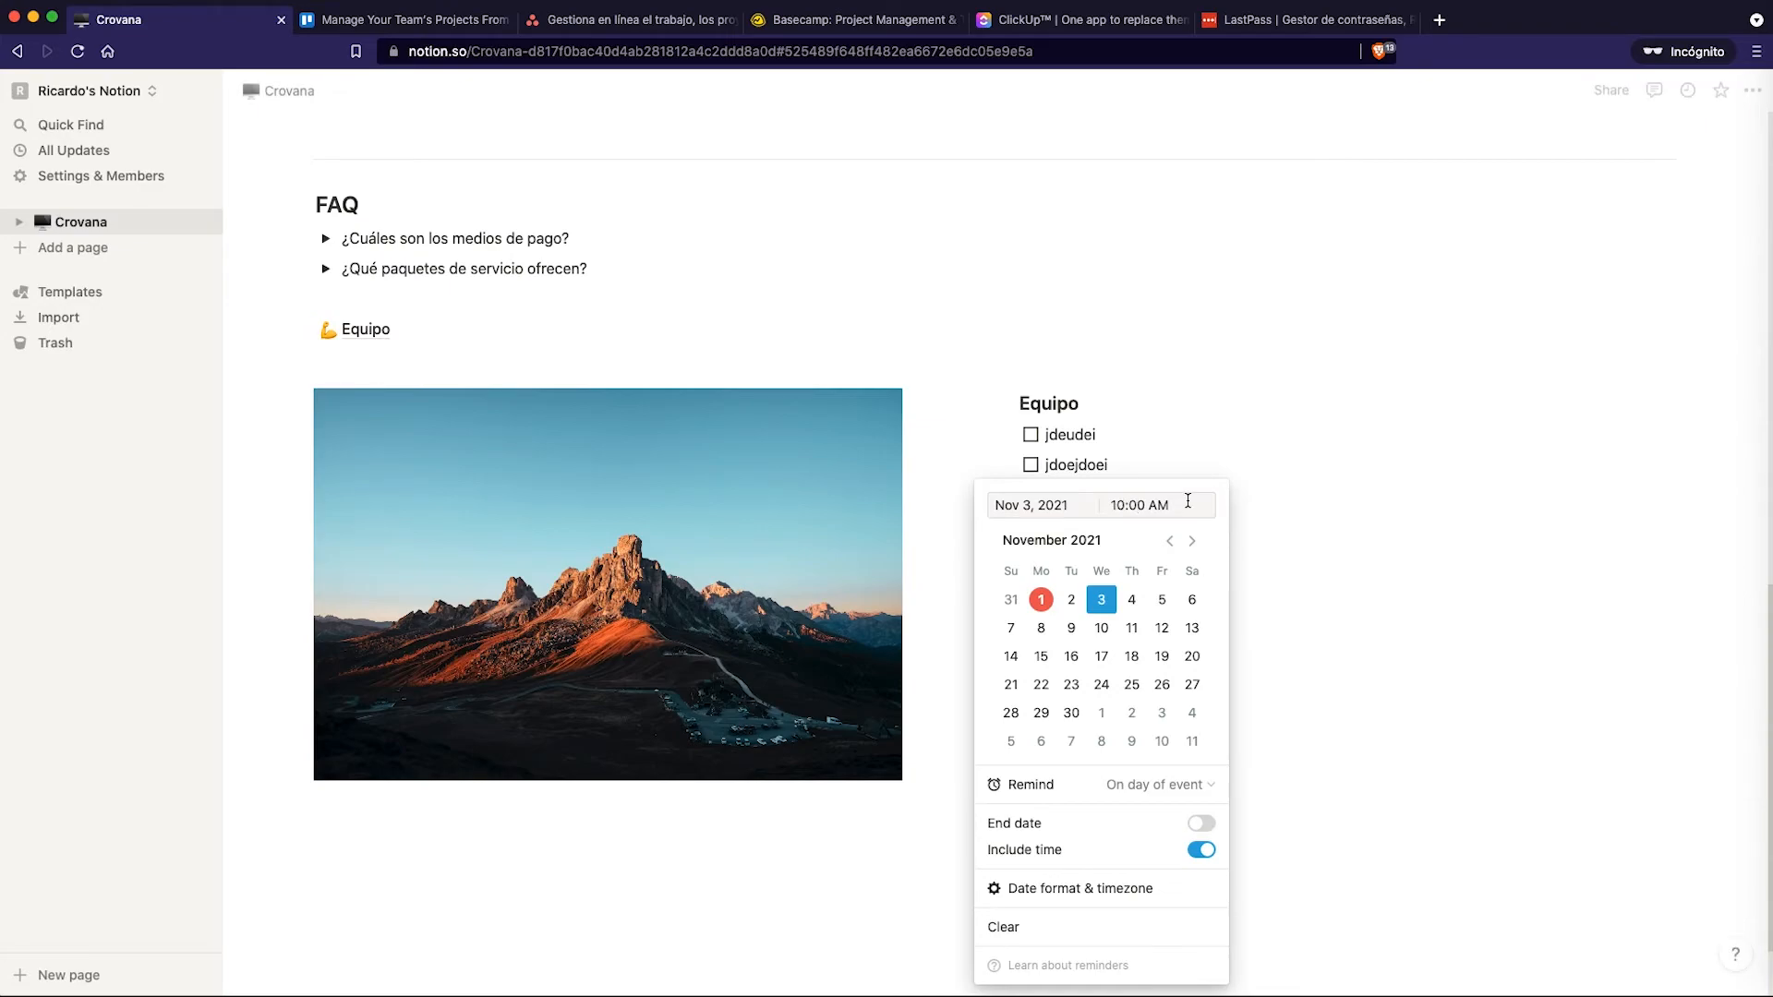
left_click(1292, 605)
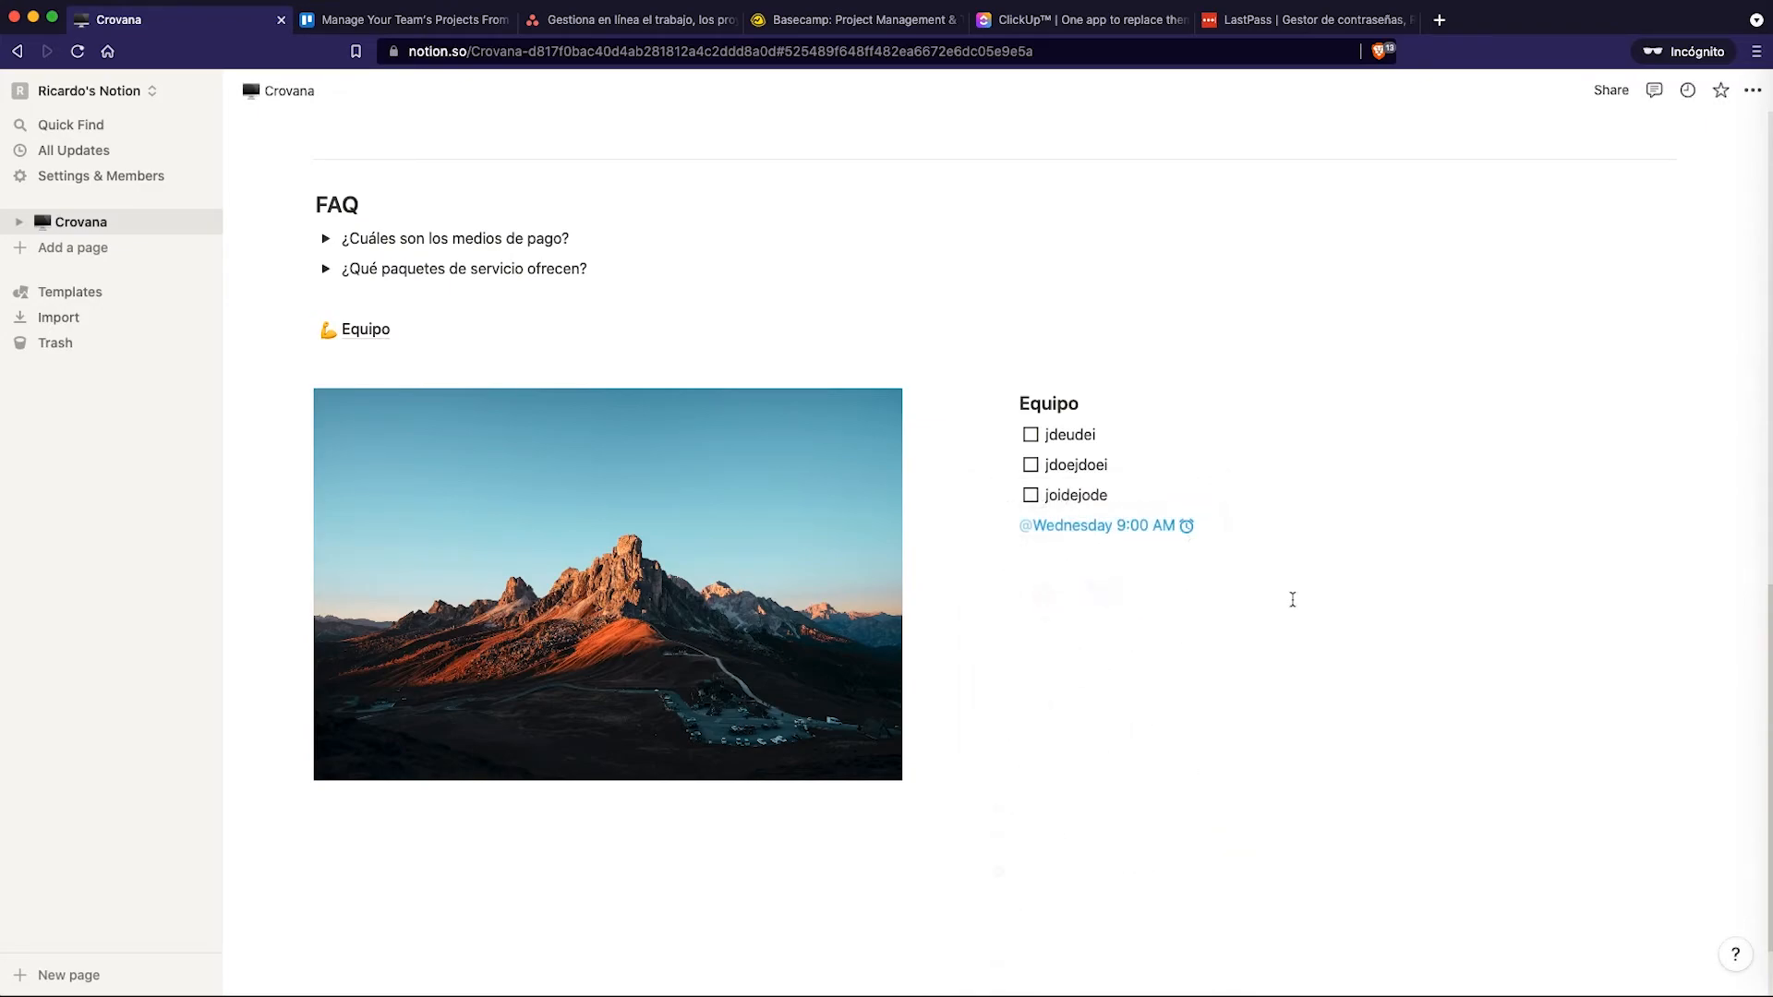
- Correct the reminder's time so it reads 10:00 AM
left_click(1113, 528)
left_click(1125, 504)
key("BackSpace")
type("10:00 AM")
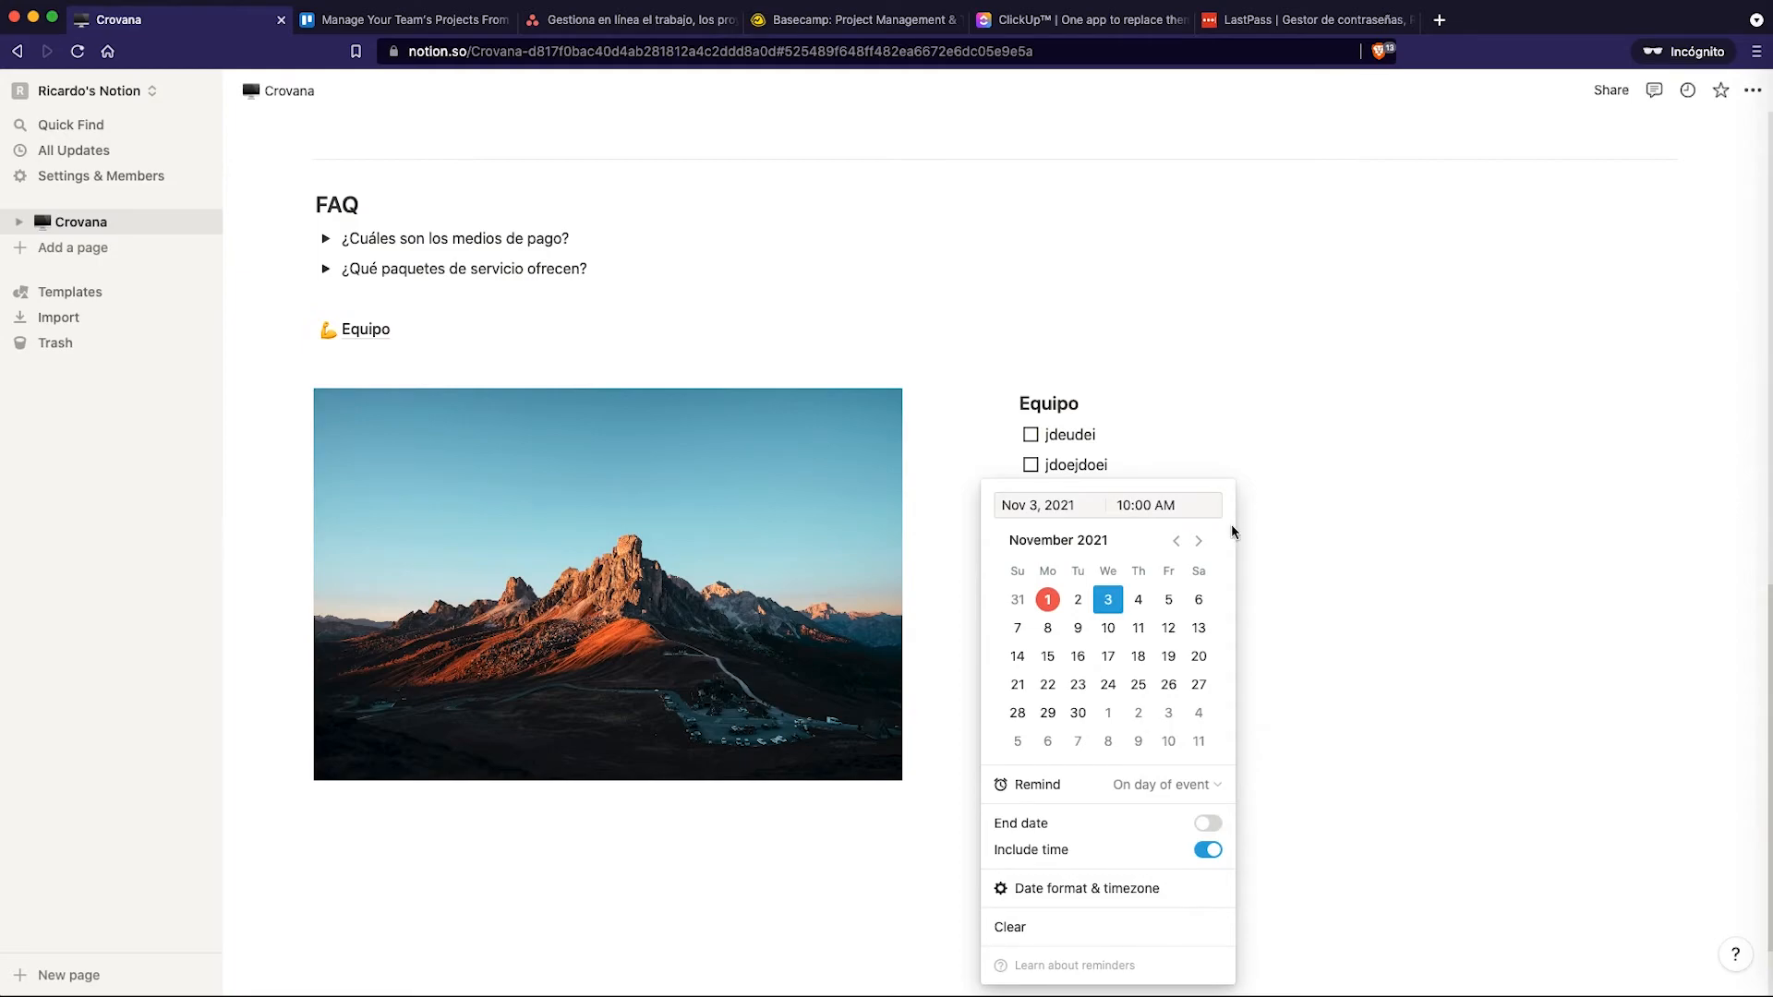
left_click(1261, 540)
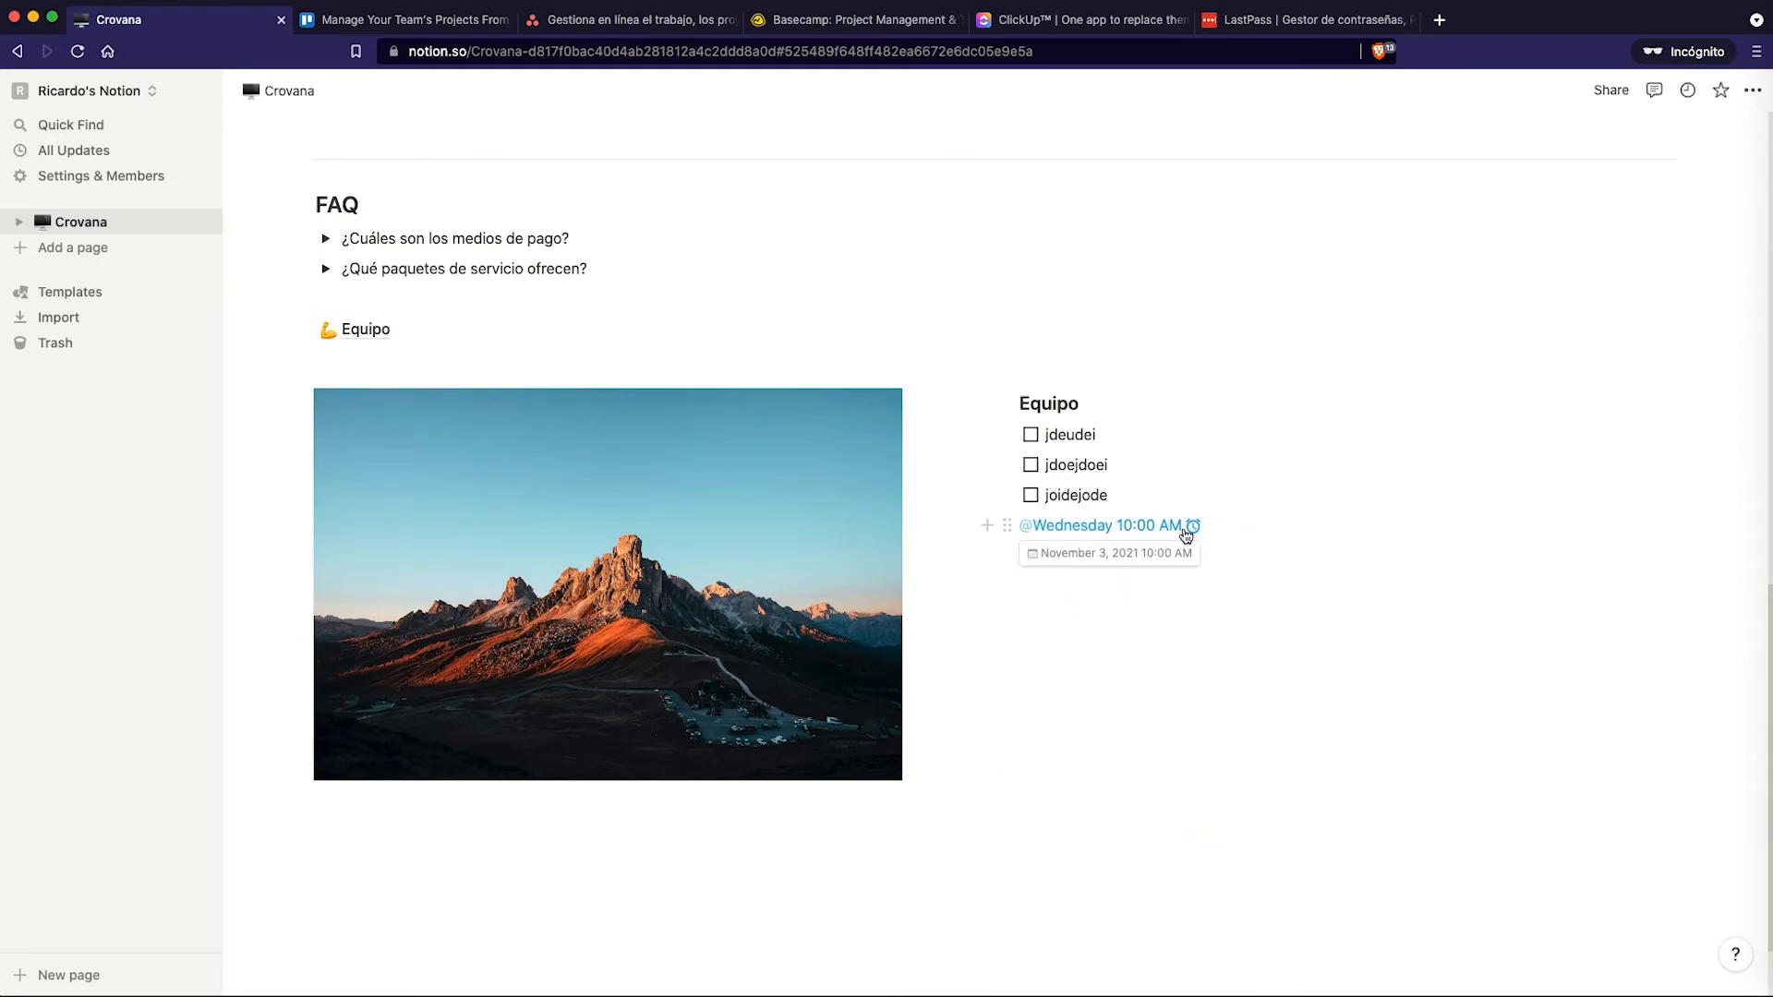
- Add a new empty line right below the reminder
mouse_move(1194, 535)
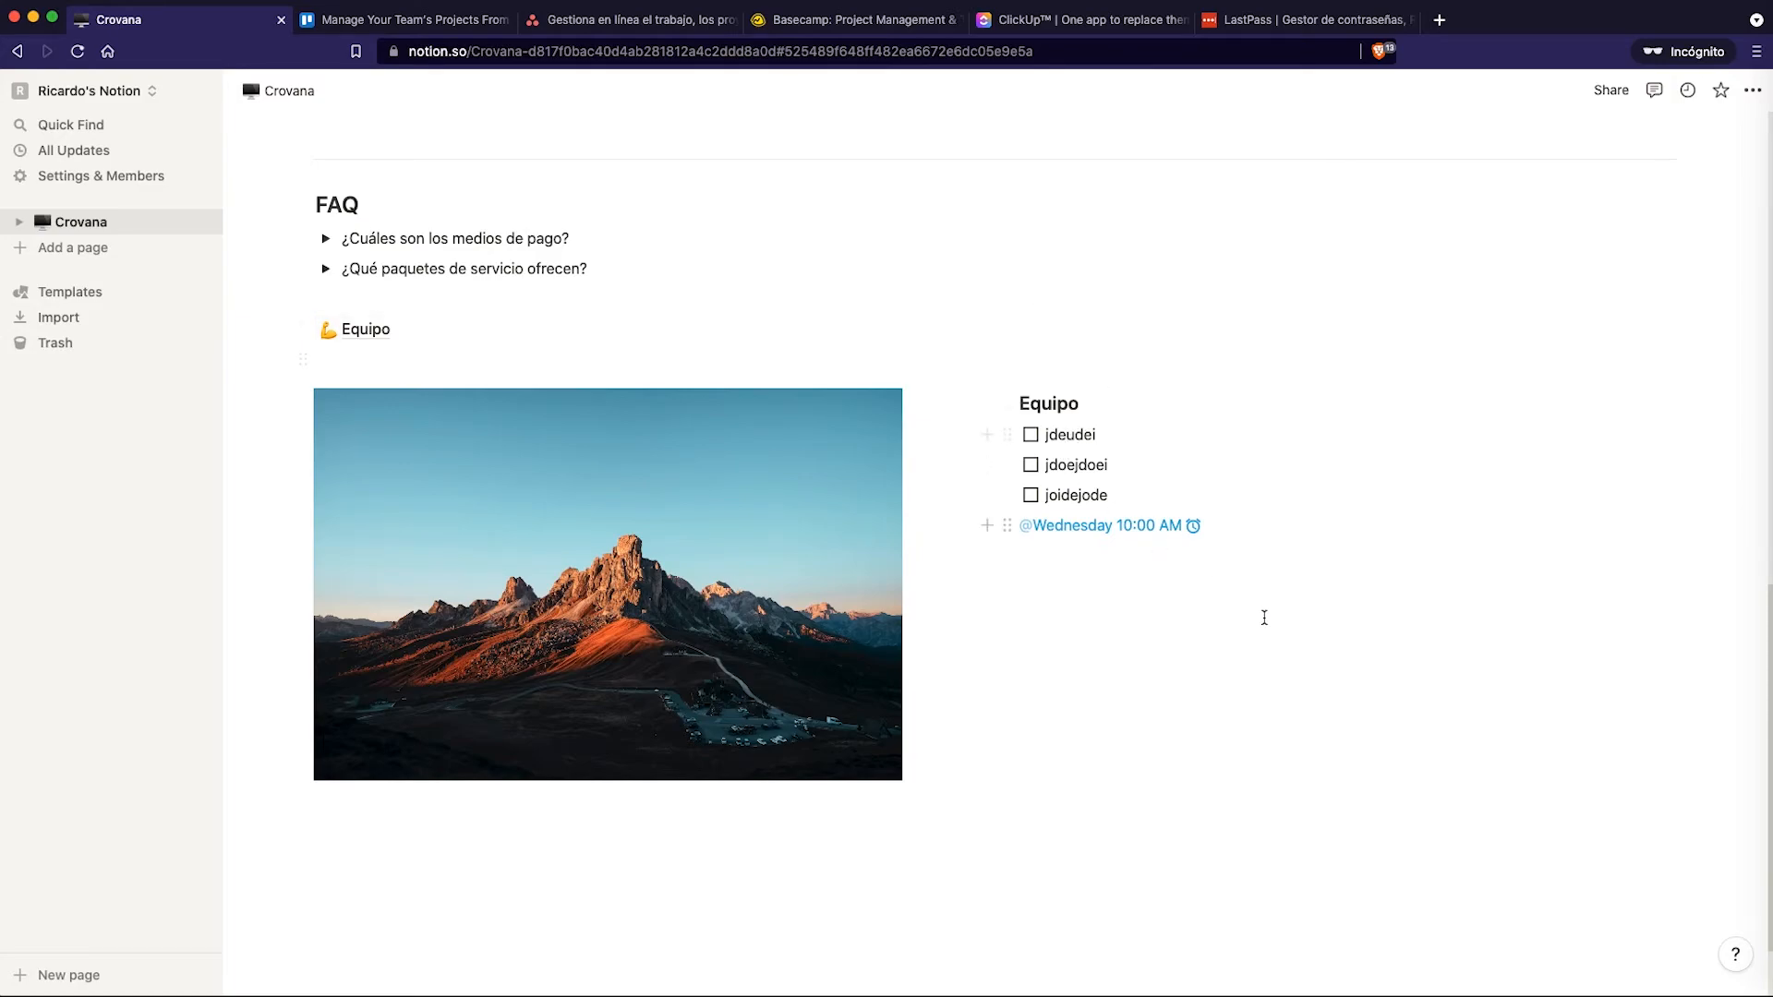
left_click_drag(1262, 618, 1043, 406)
left_click(1051, 585)
key("Return")
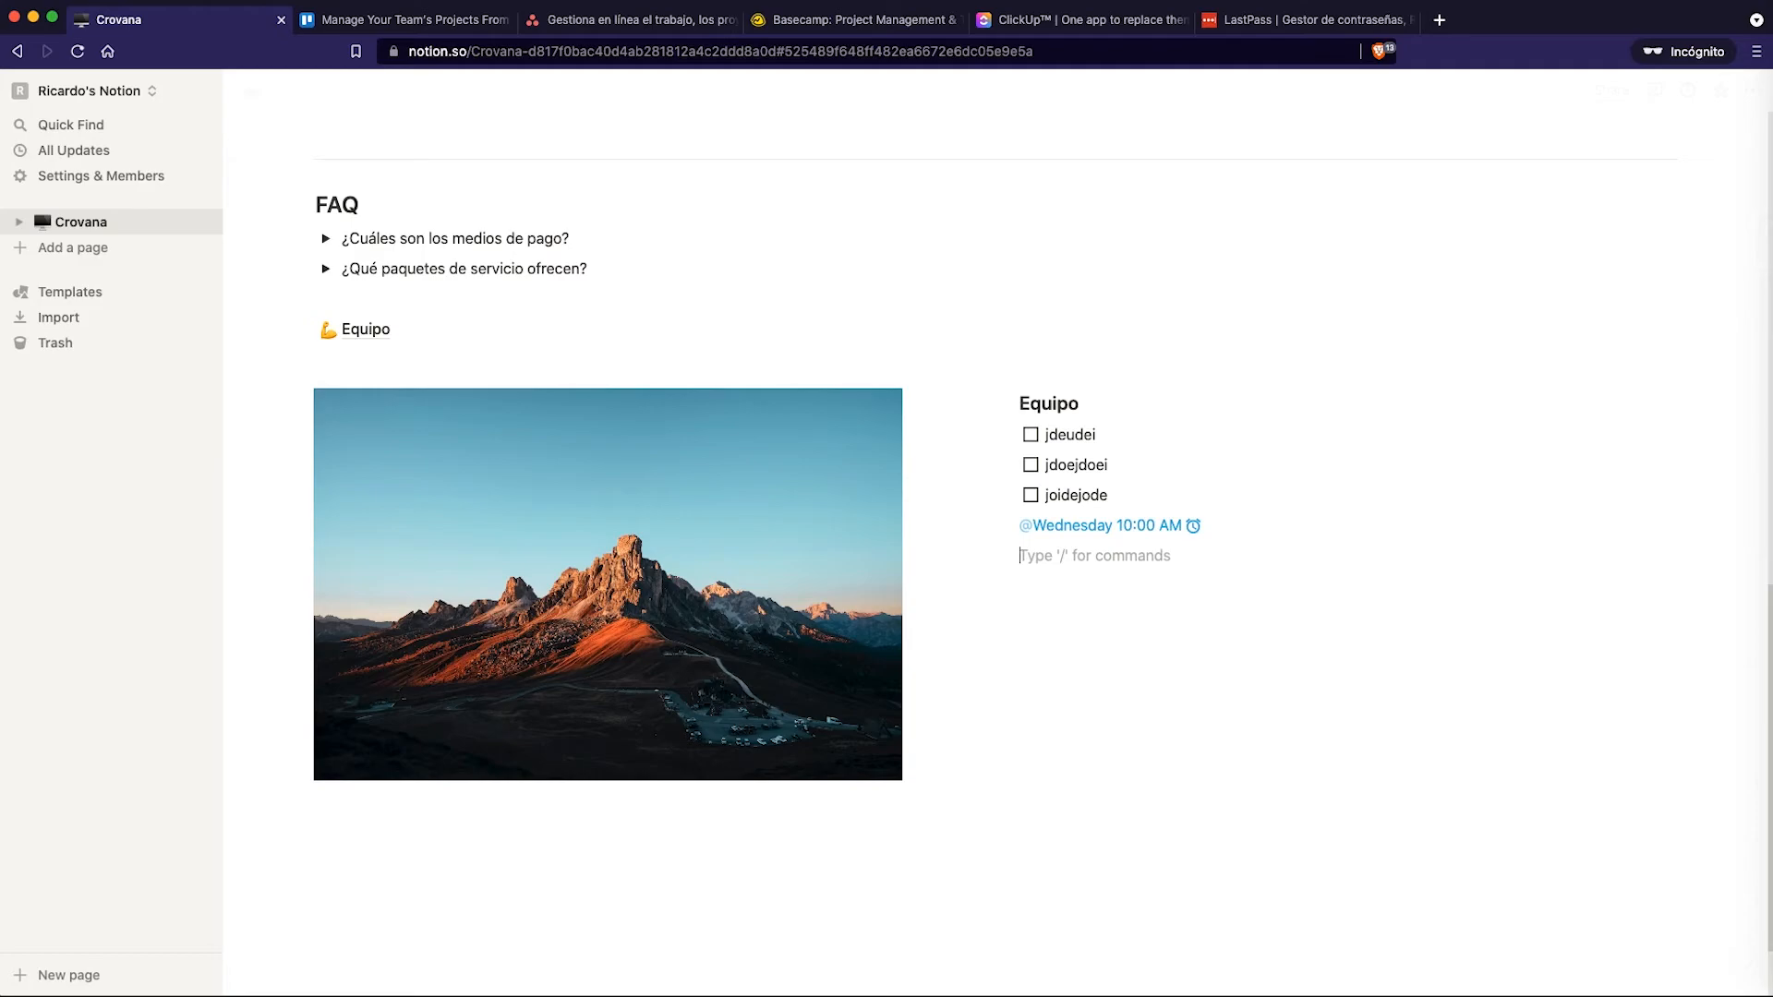
- Mention the workspace member on the new line beneath the Wednesday reminder
type("/")
scroll(1228, 736, "down", 10)
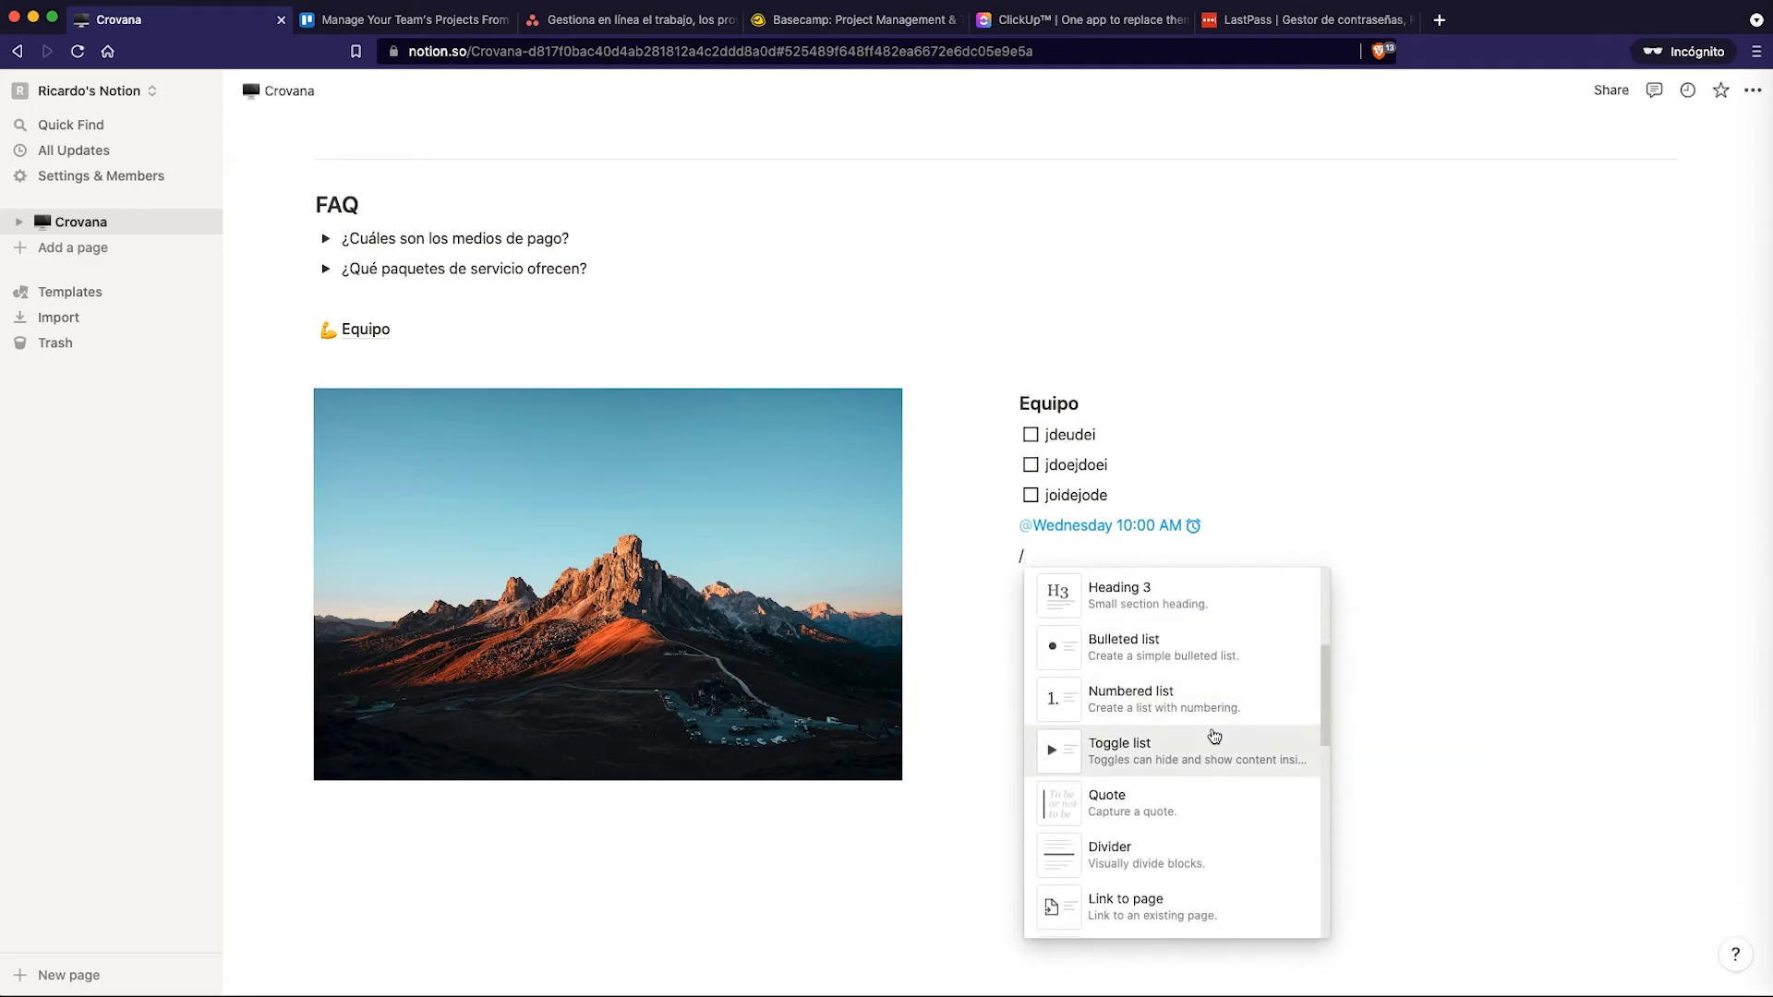
left_click(1155, 704)
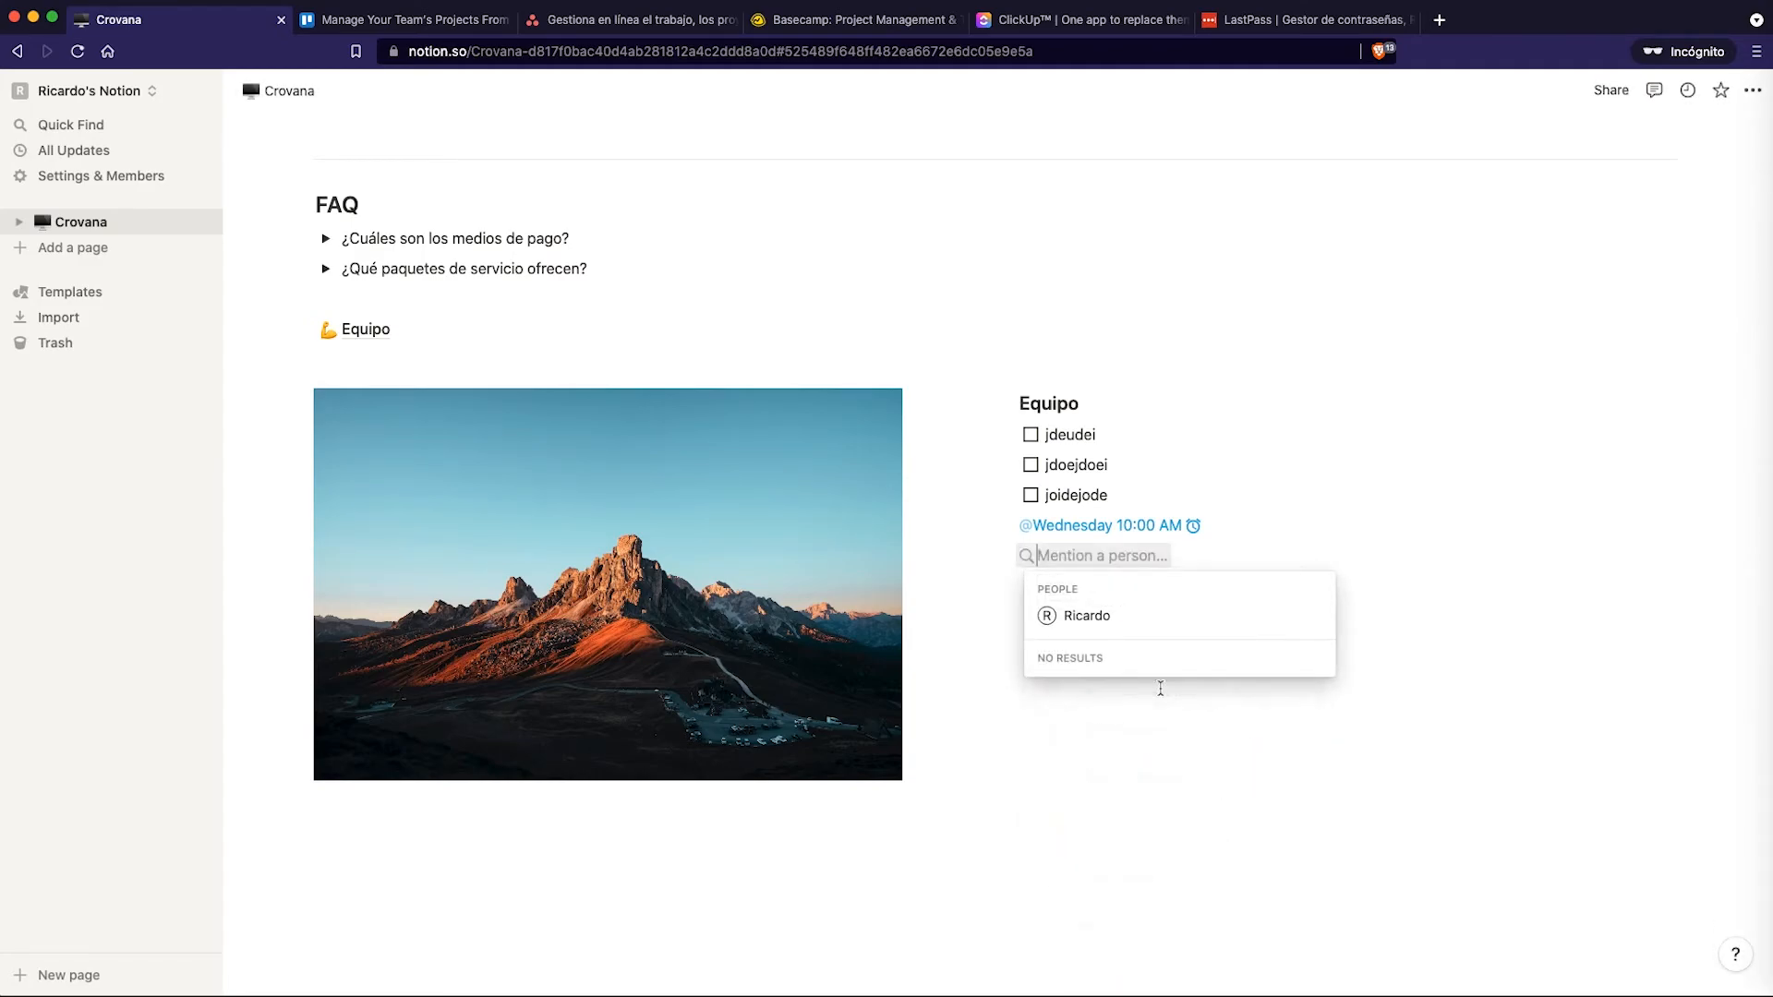
left_click(1106, 621)
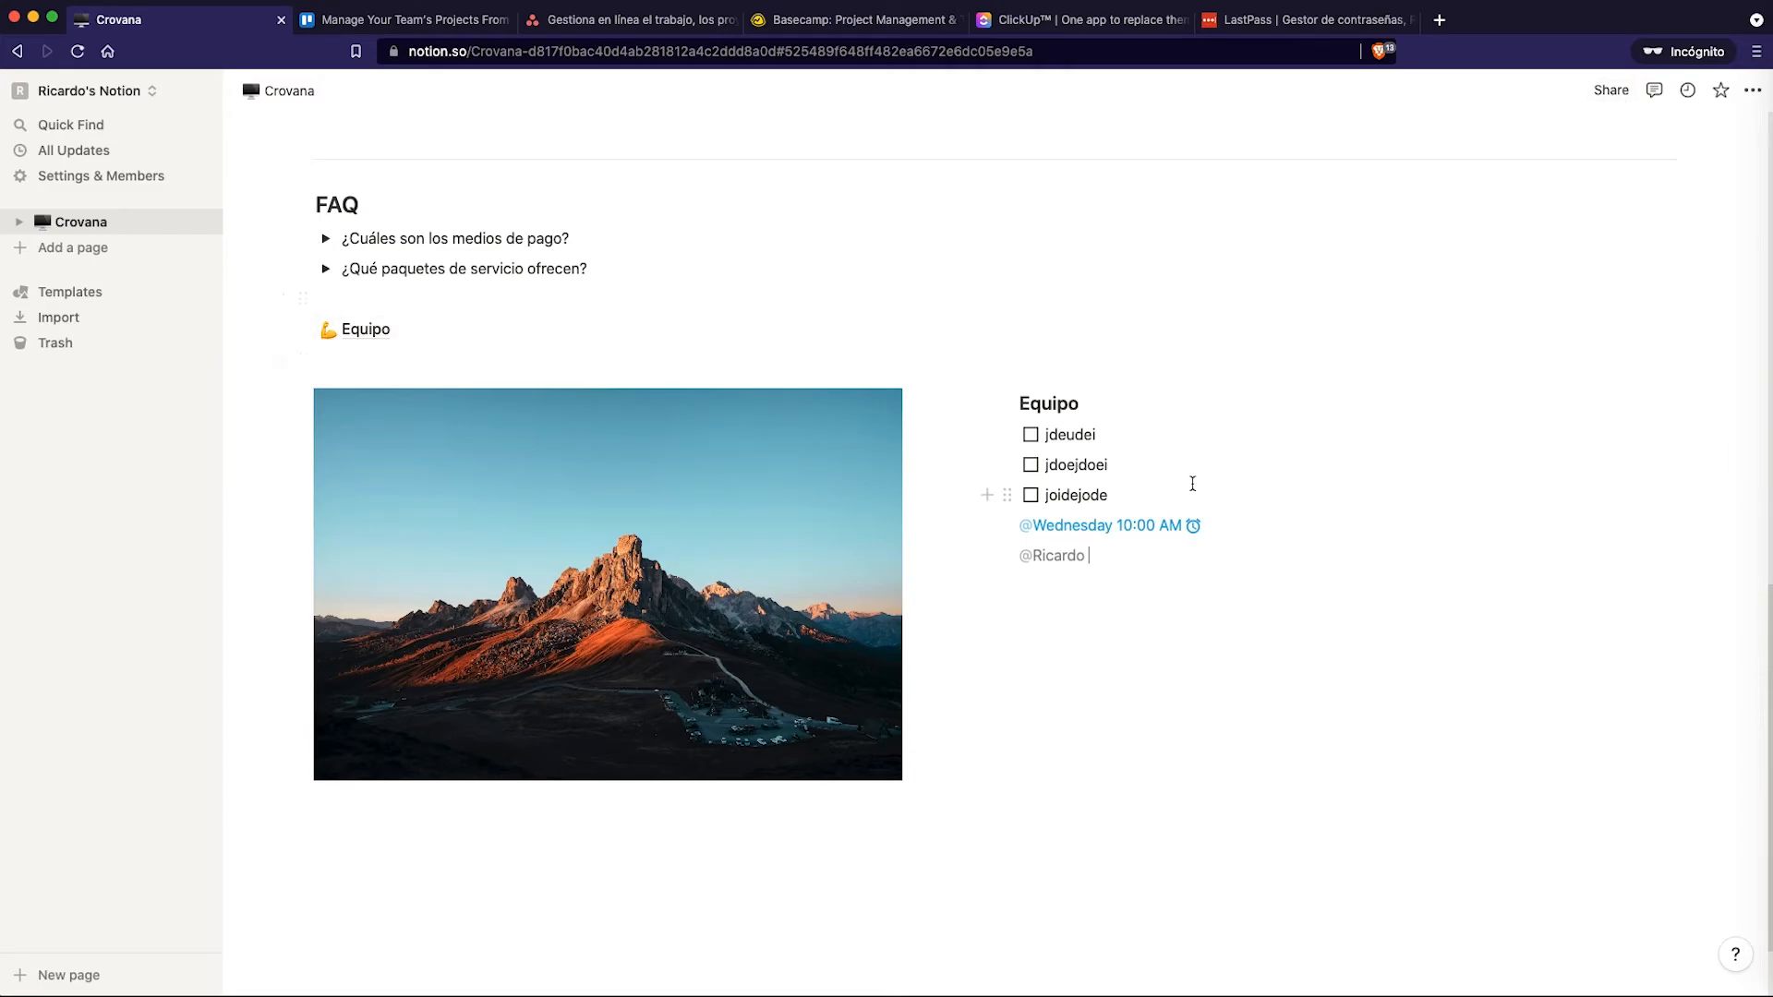
left_click(1612, 92)
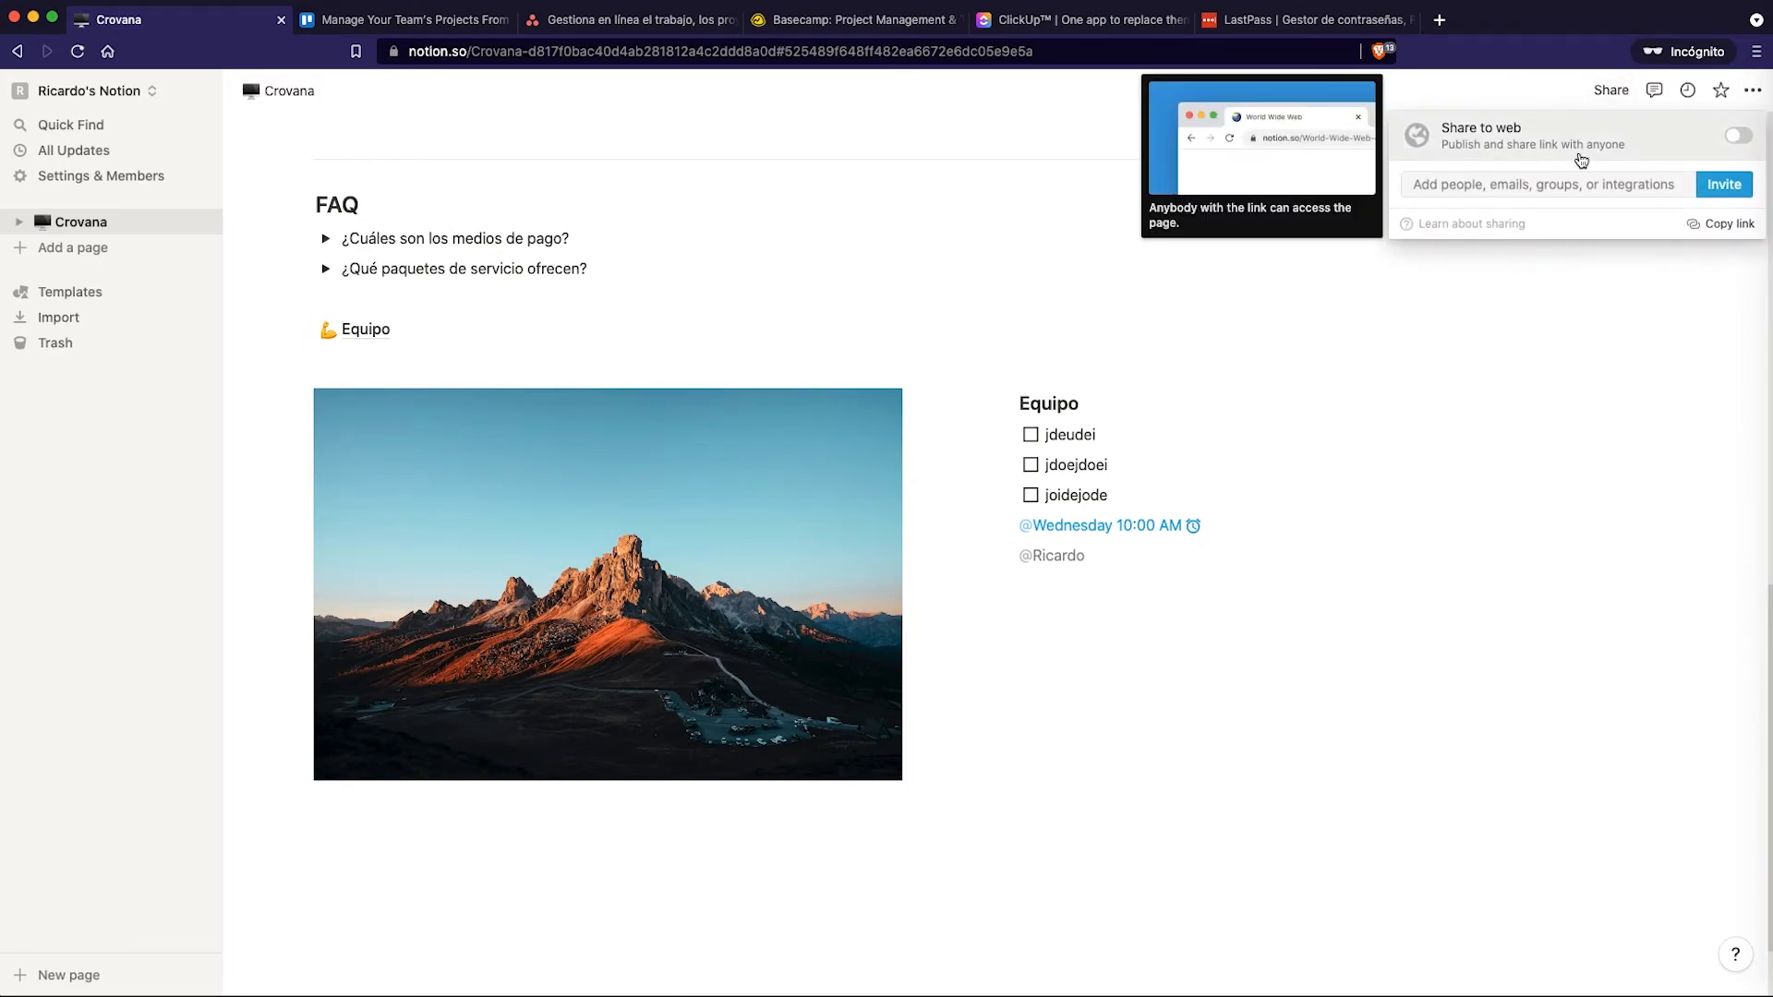
left_click(1511, 192)
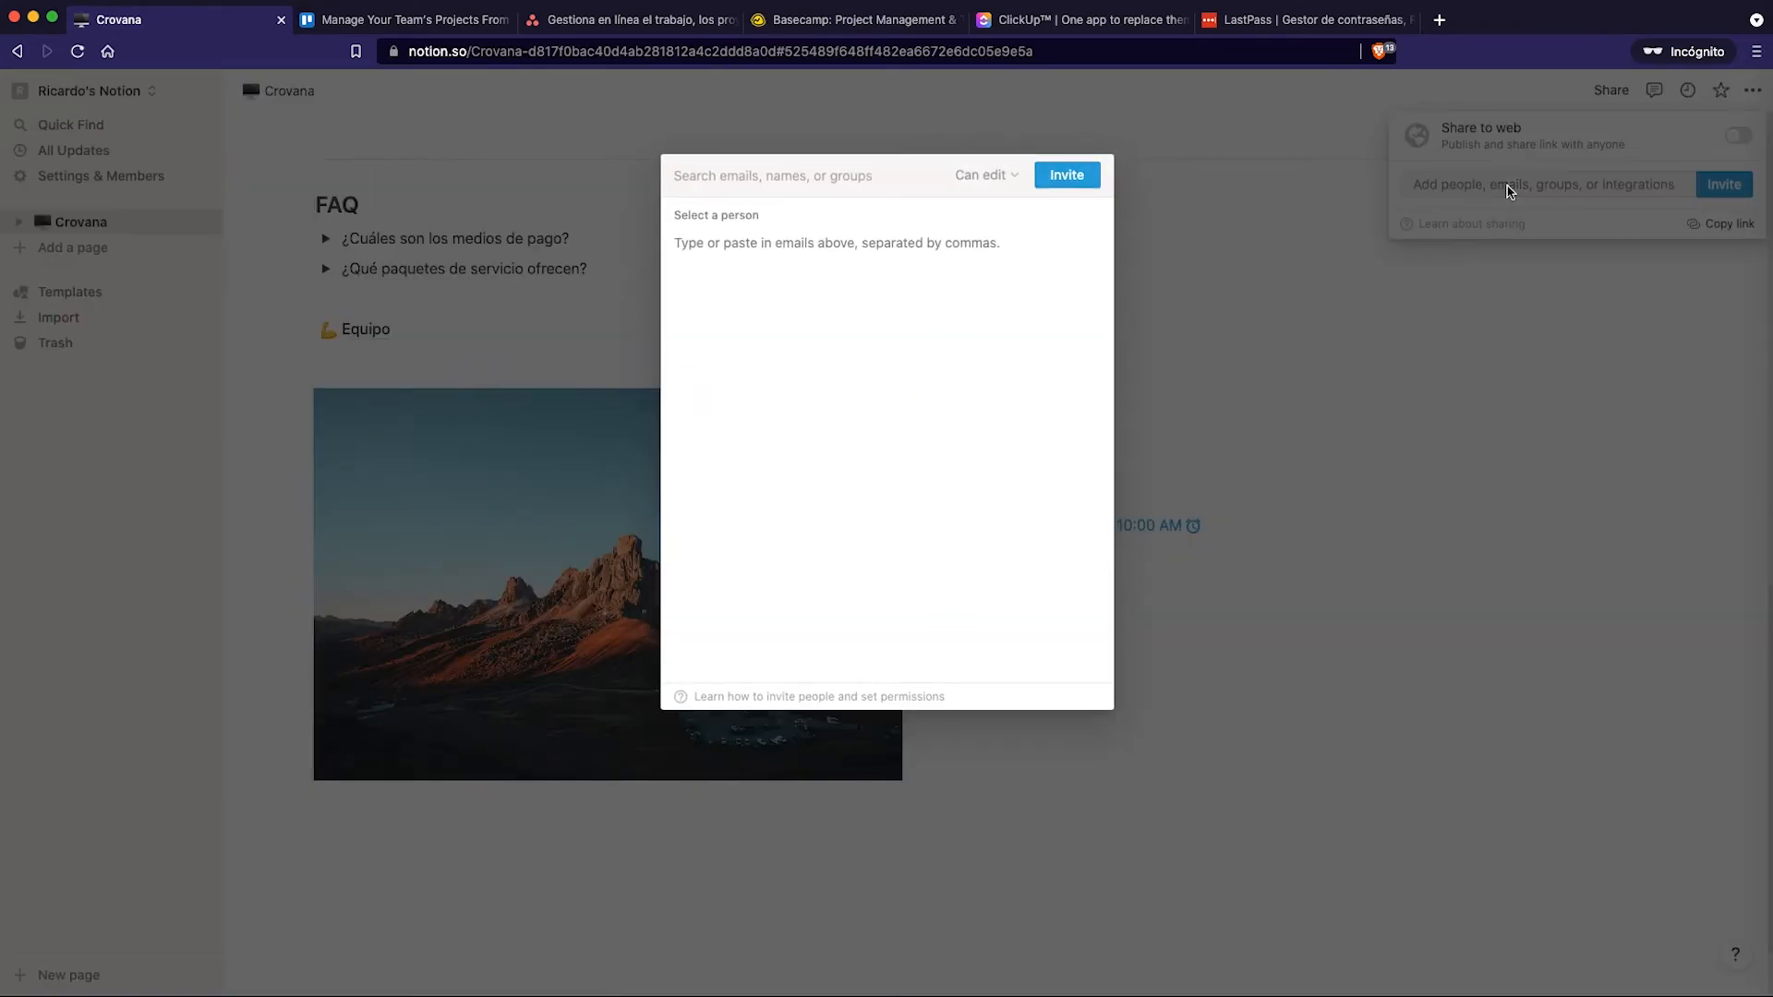
left_click(825, 180)
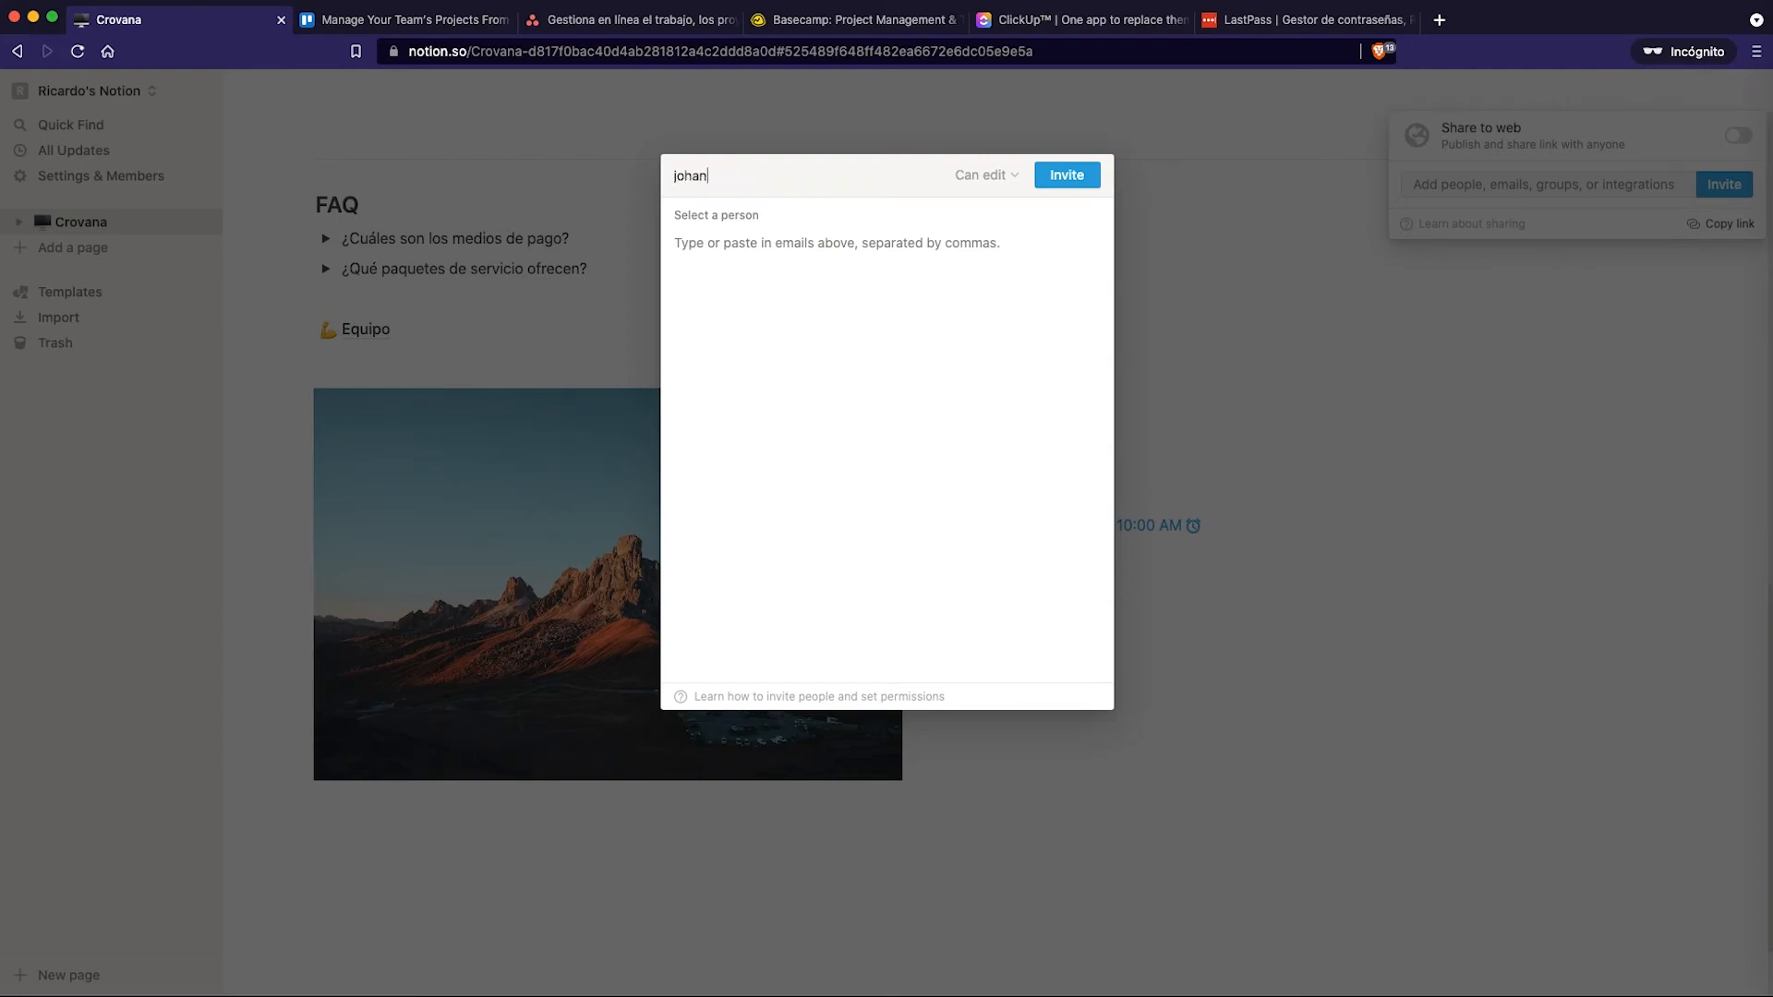
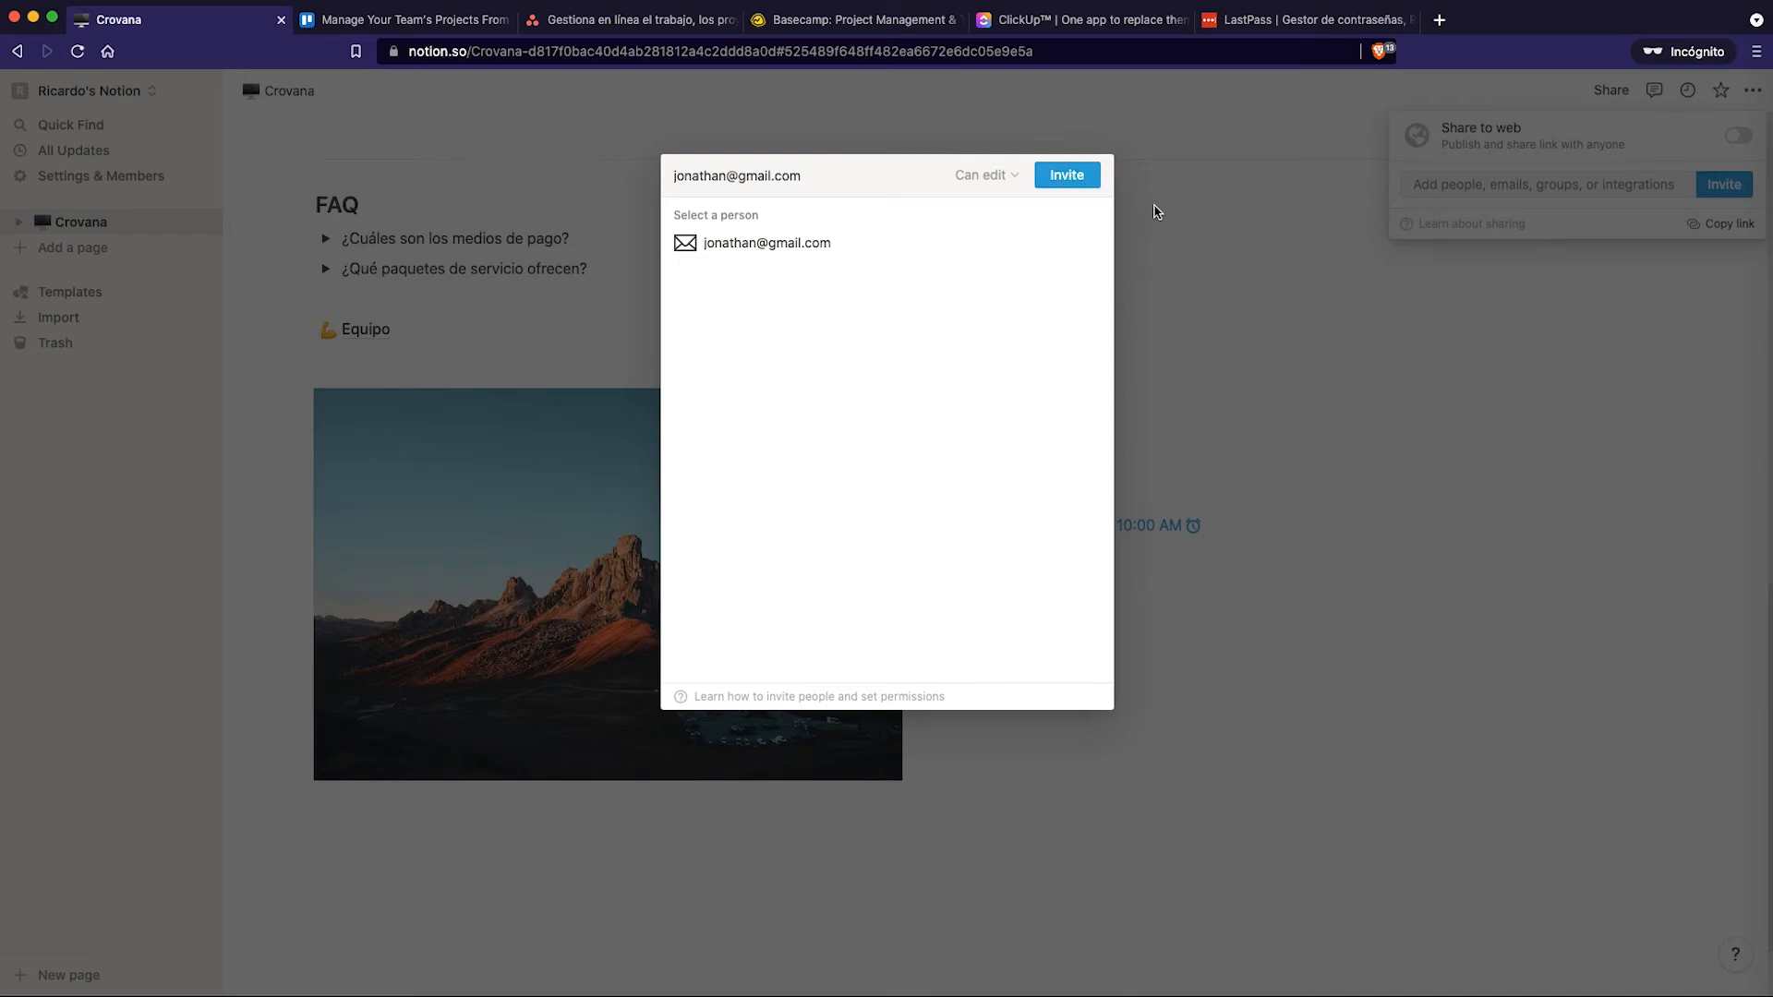
left_click(995, 177)
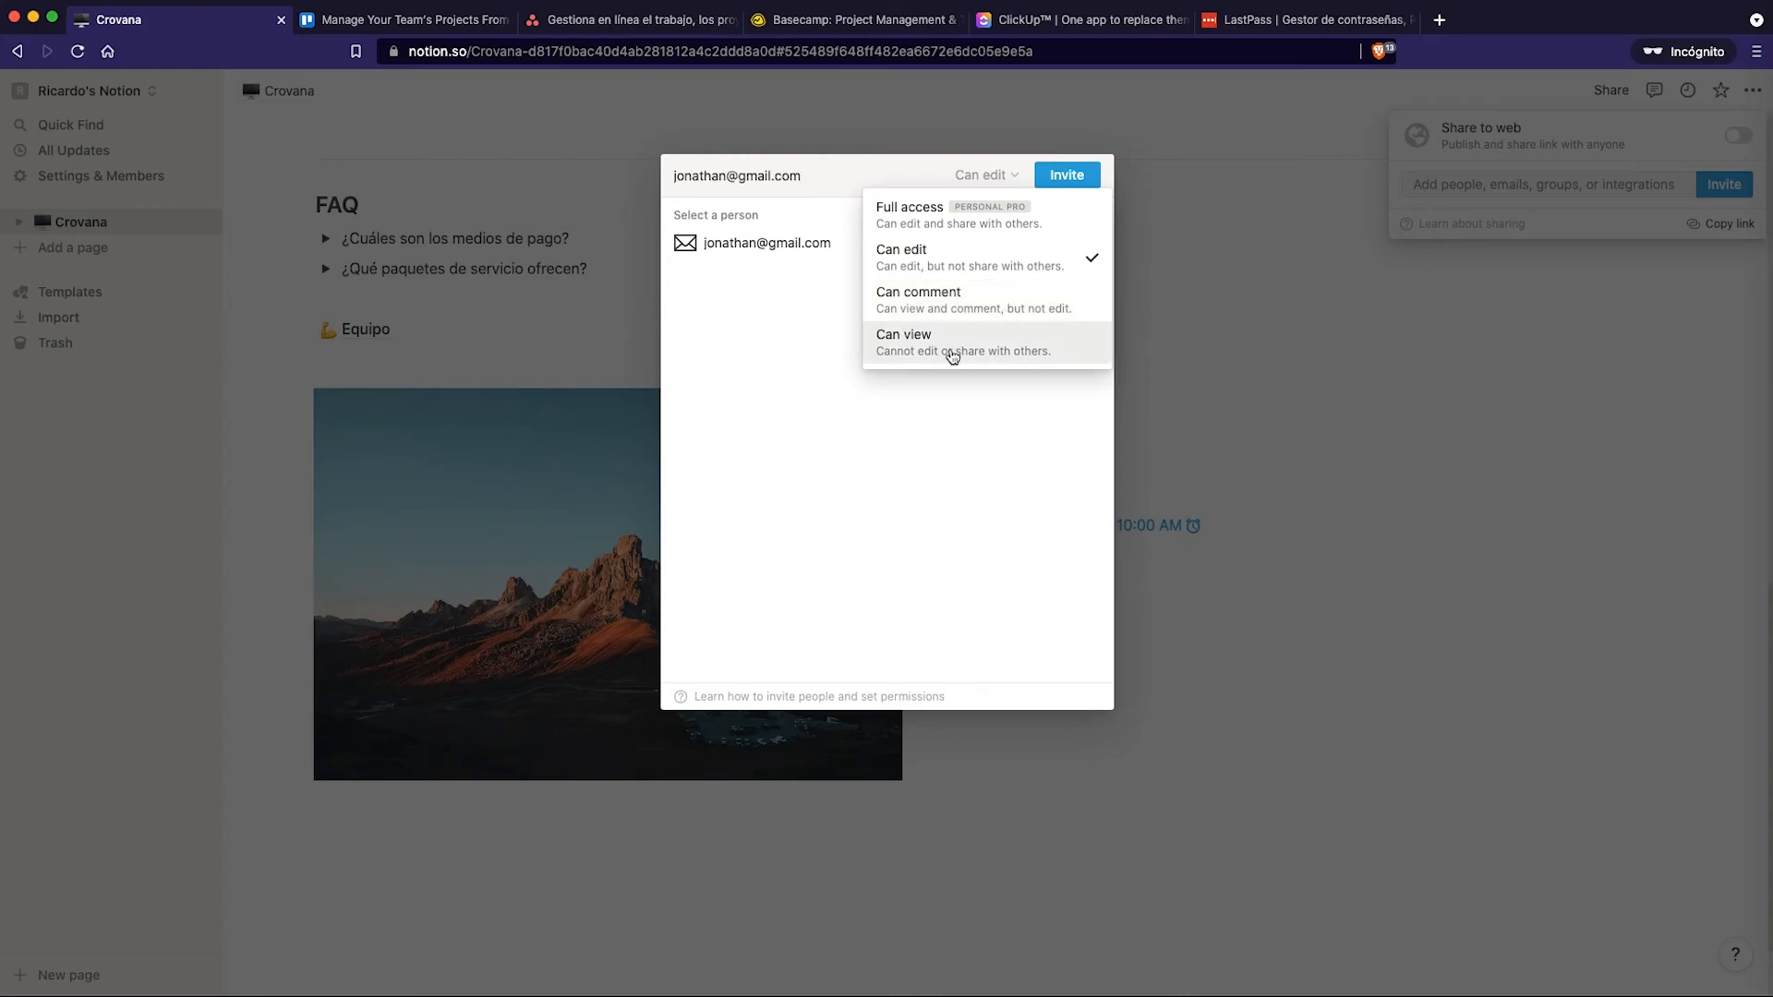
left_click(994, 391)
left_click(1161, 203)
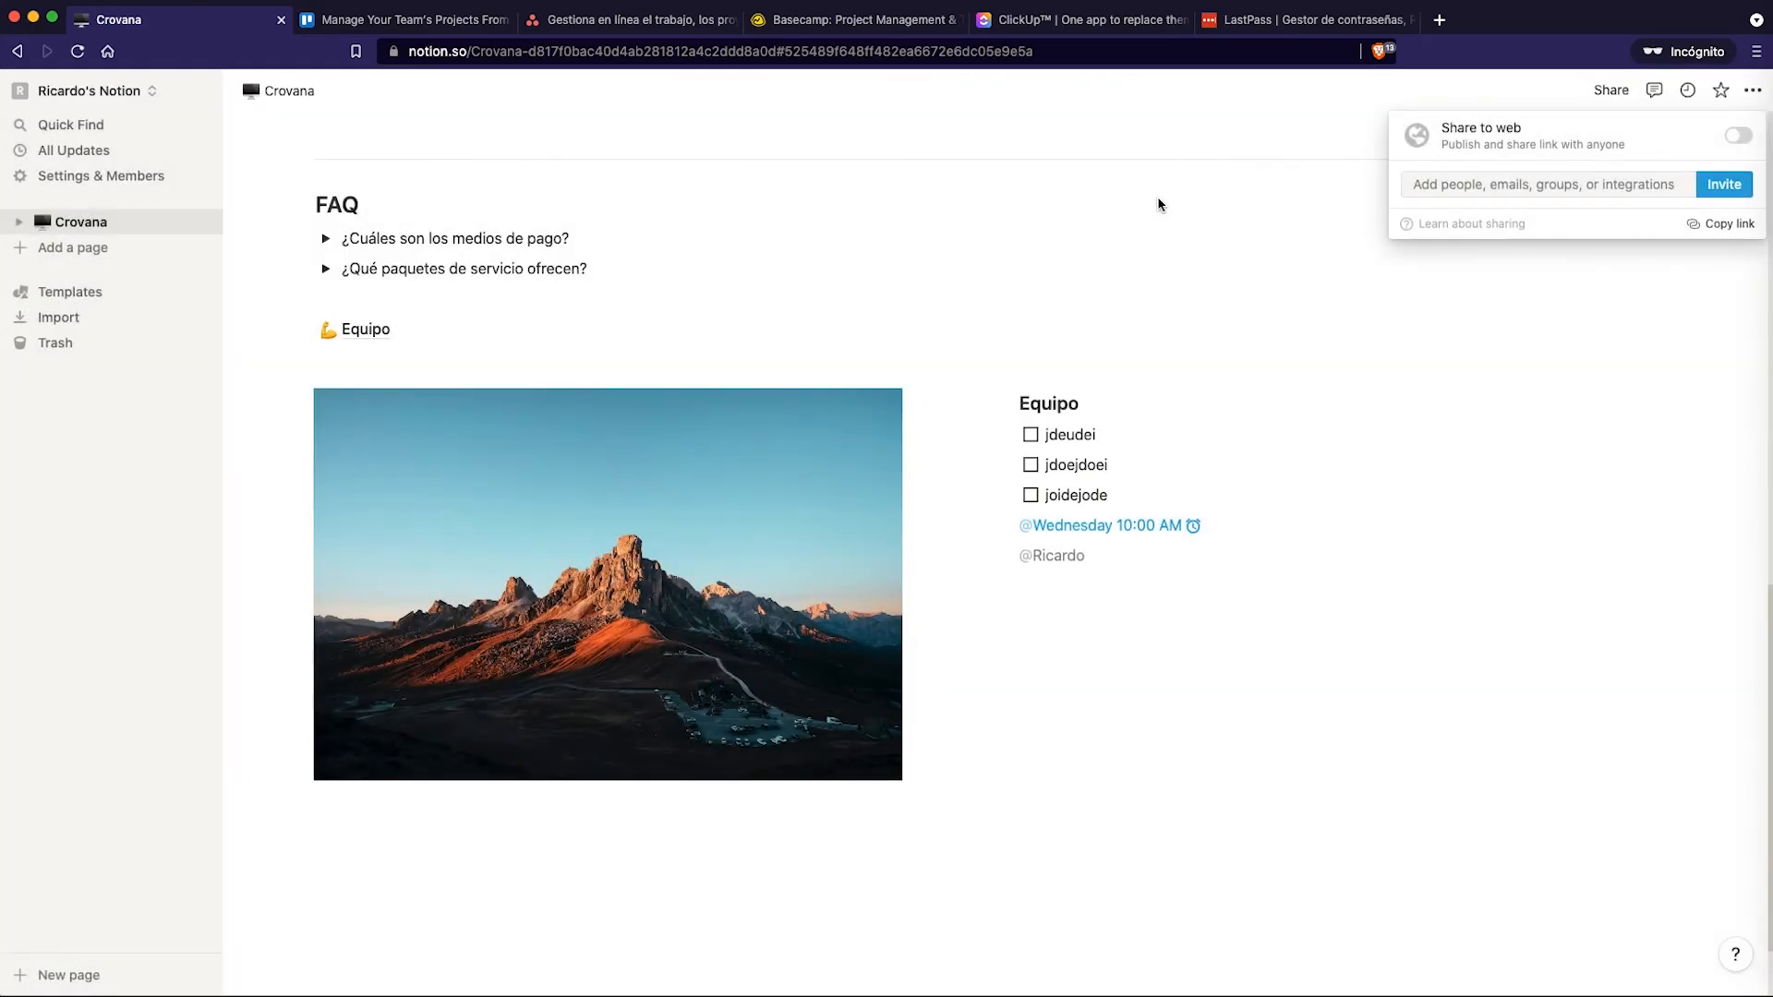
left_click(1542, 307)
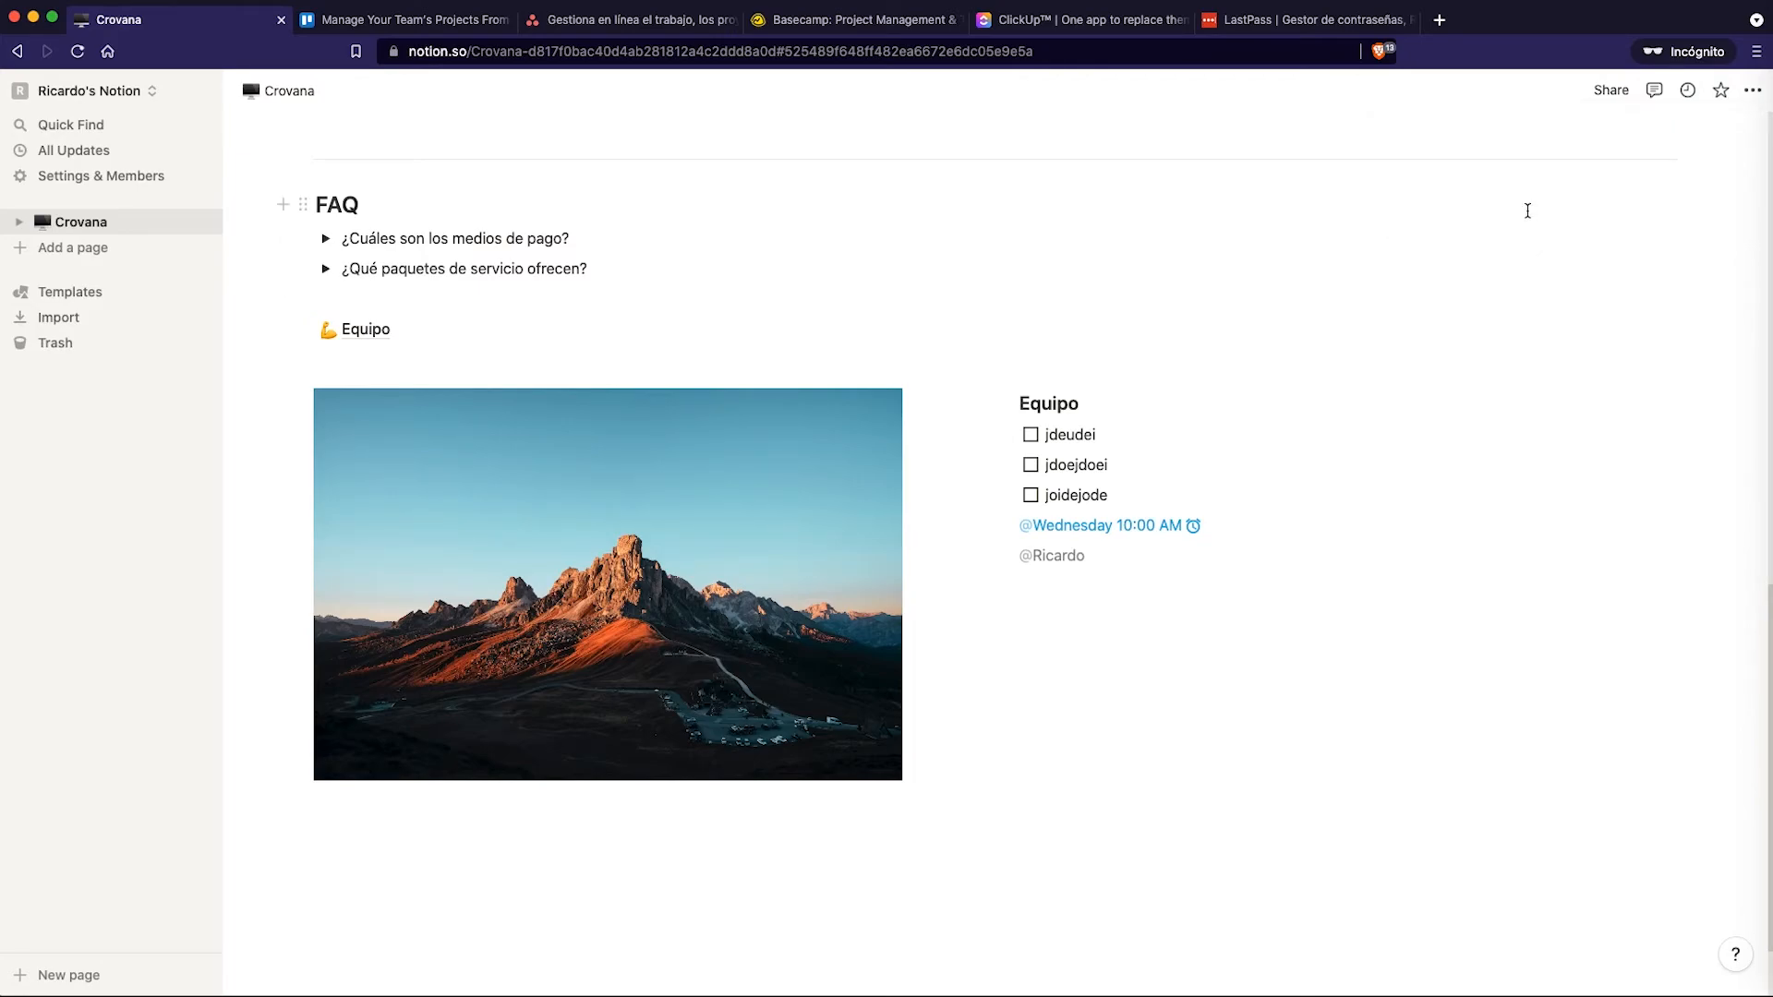
scroll(1468, 297, "up", 1)
- Look over the page's comments, update history and options menu, then dismiss the menu
scroll(1468, 296, "up", 10)
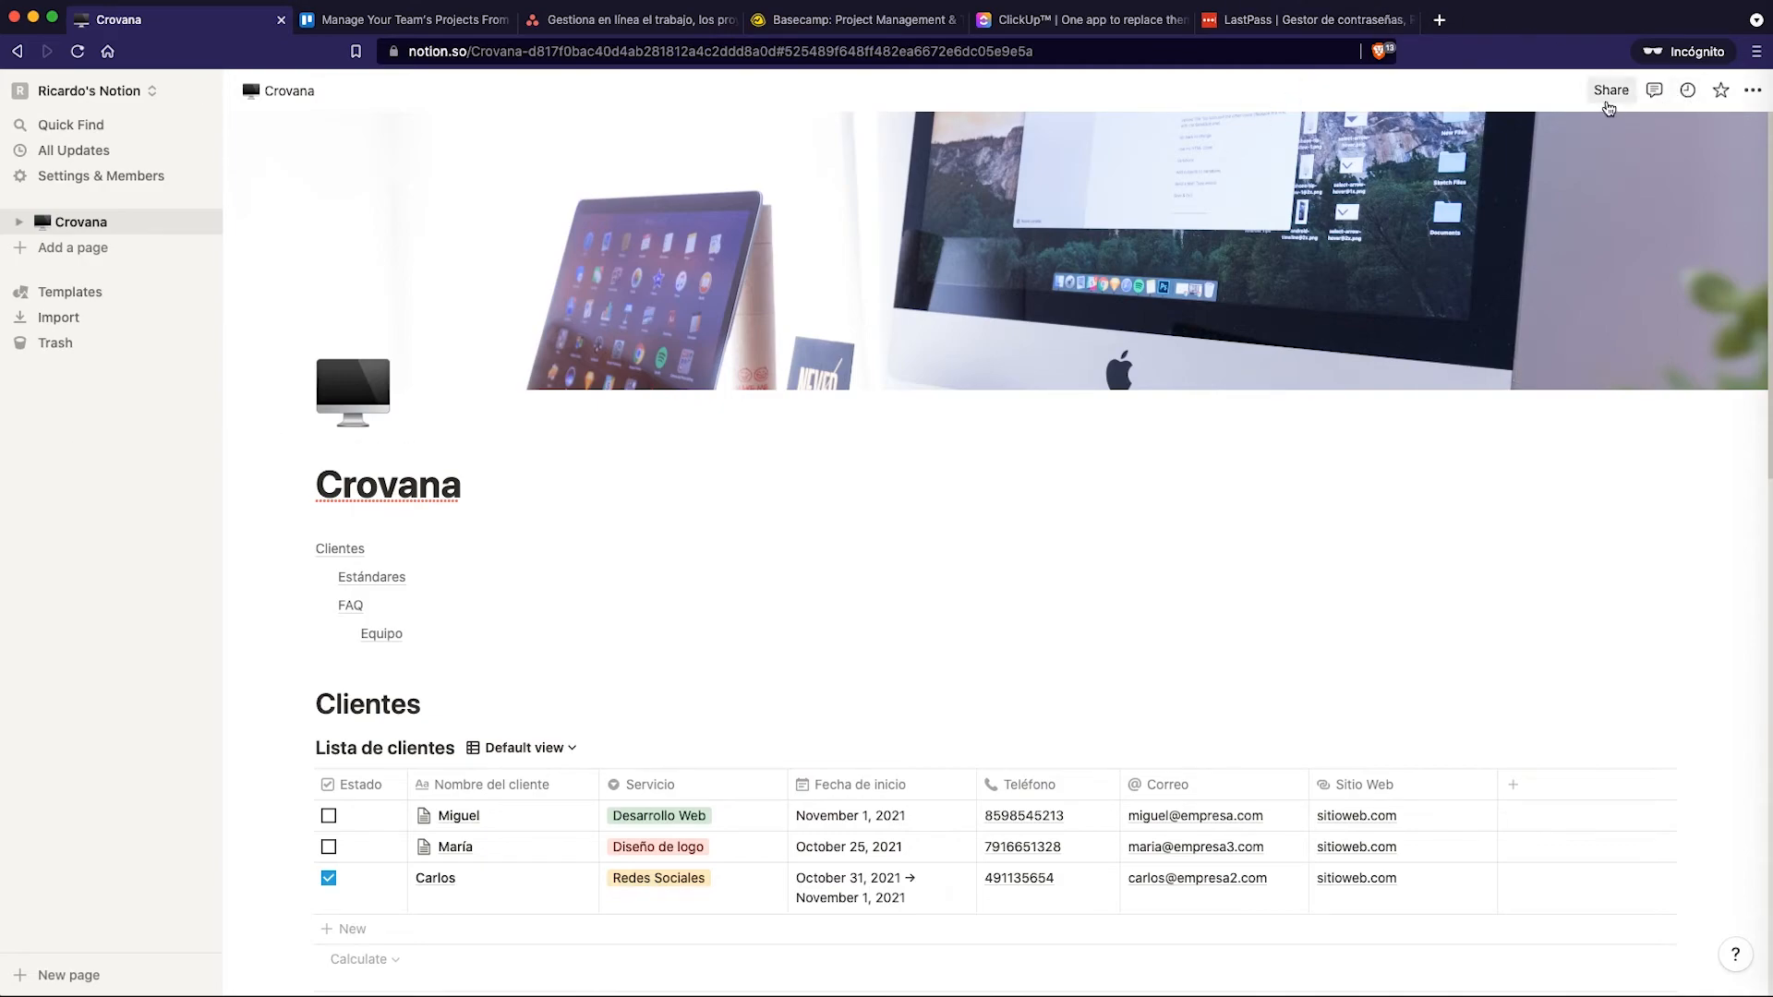
left_click(1654, 89)
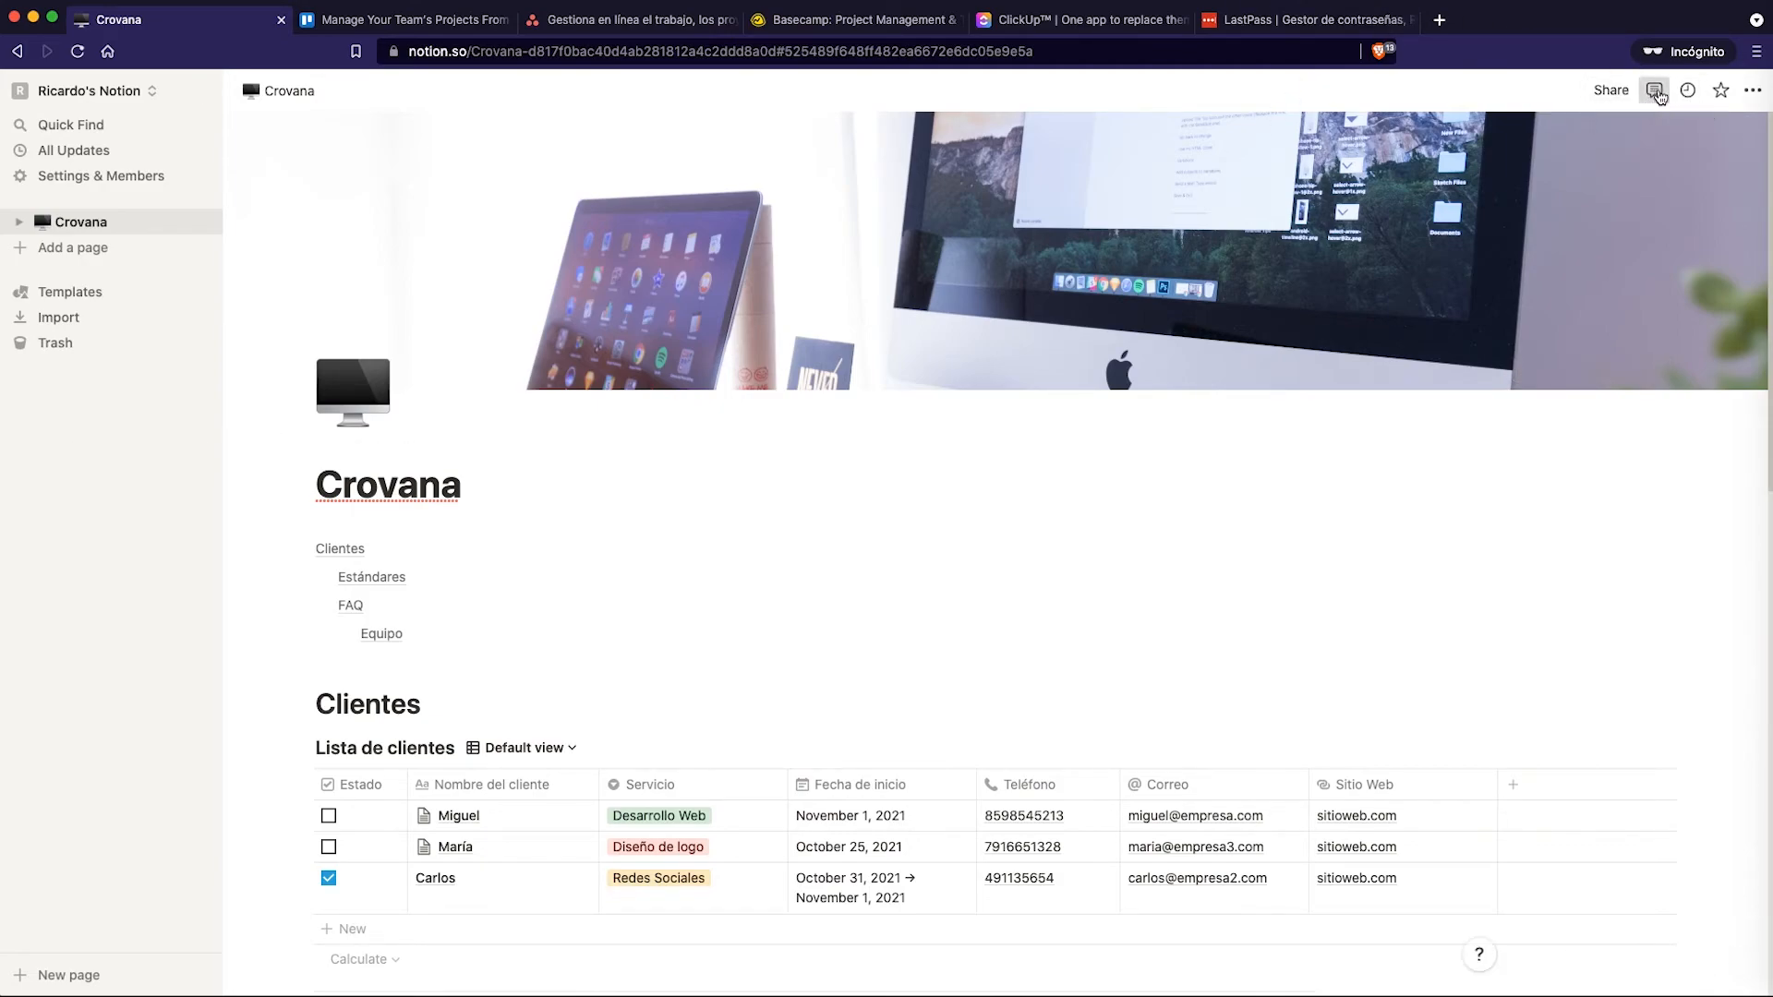
left_click(1688, 91)
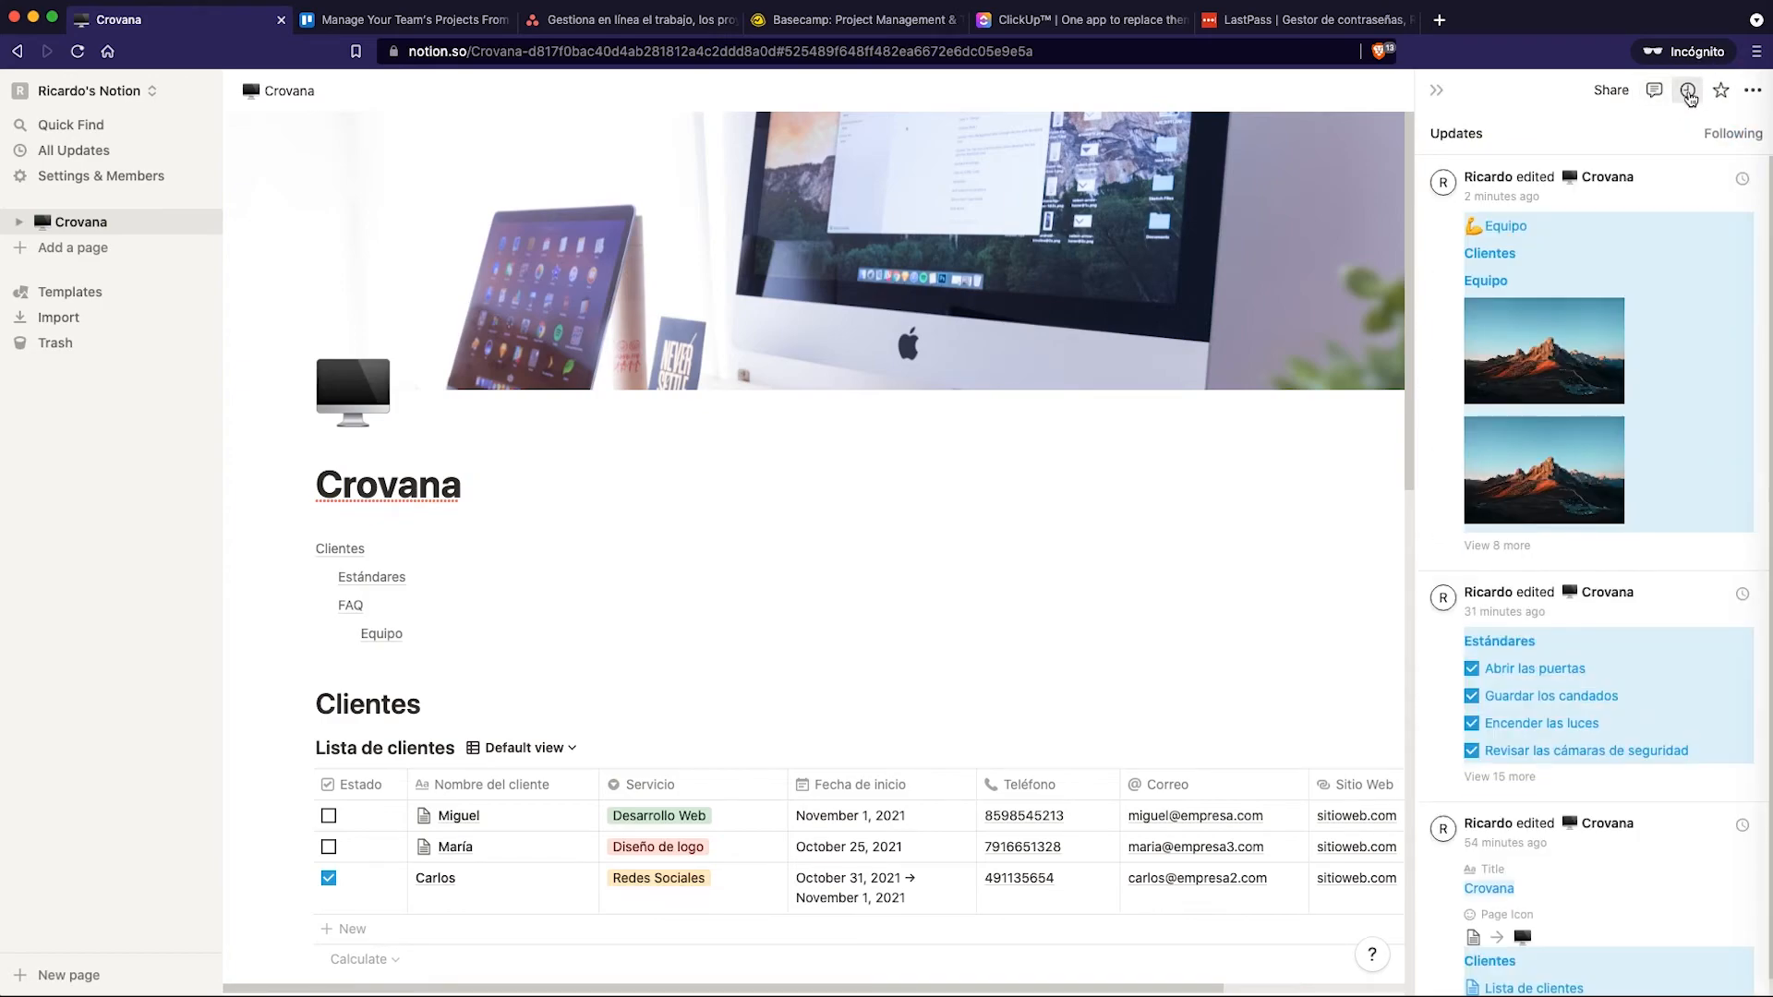
left_click(1750, 91)
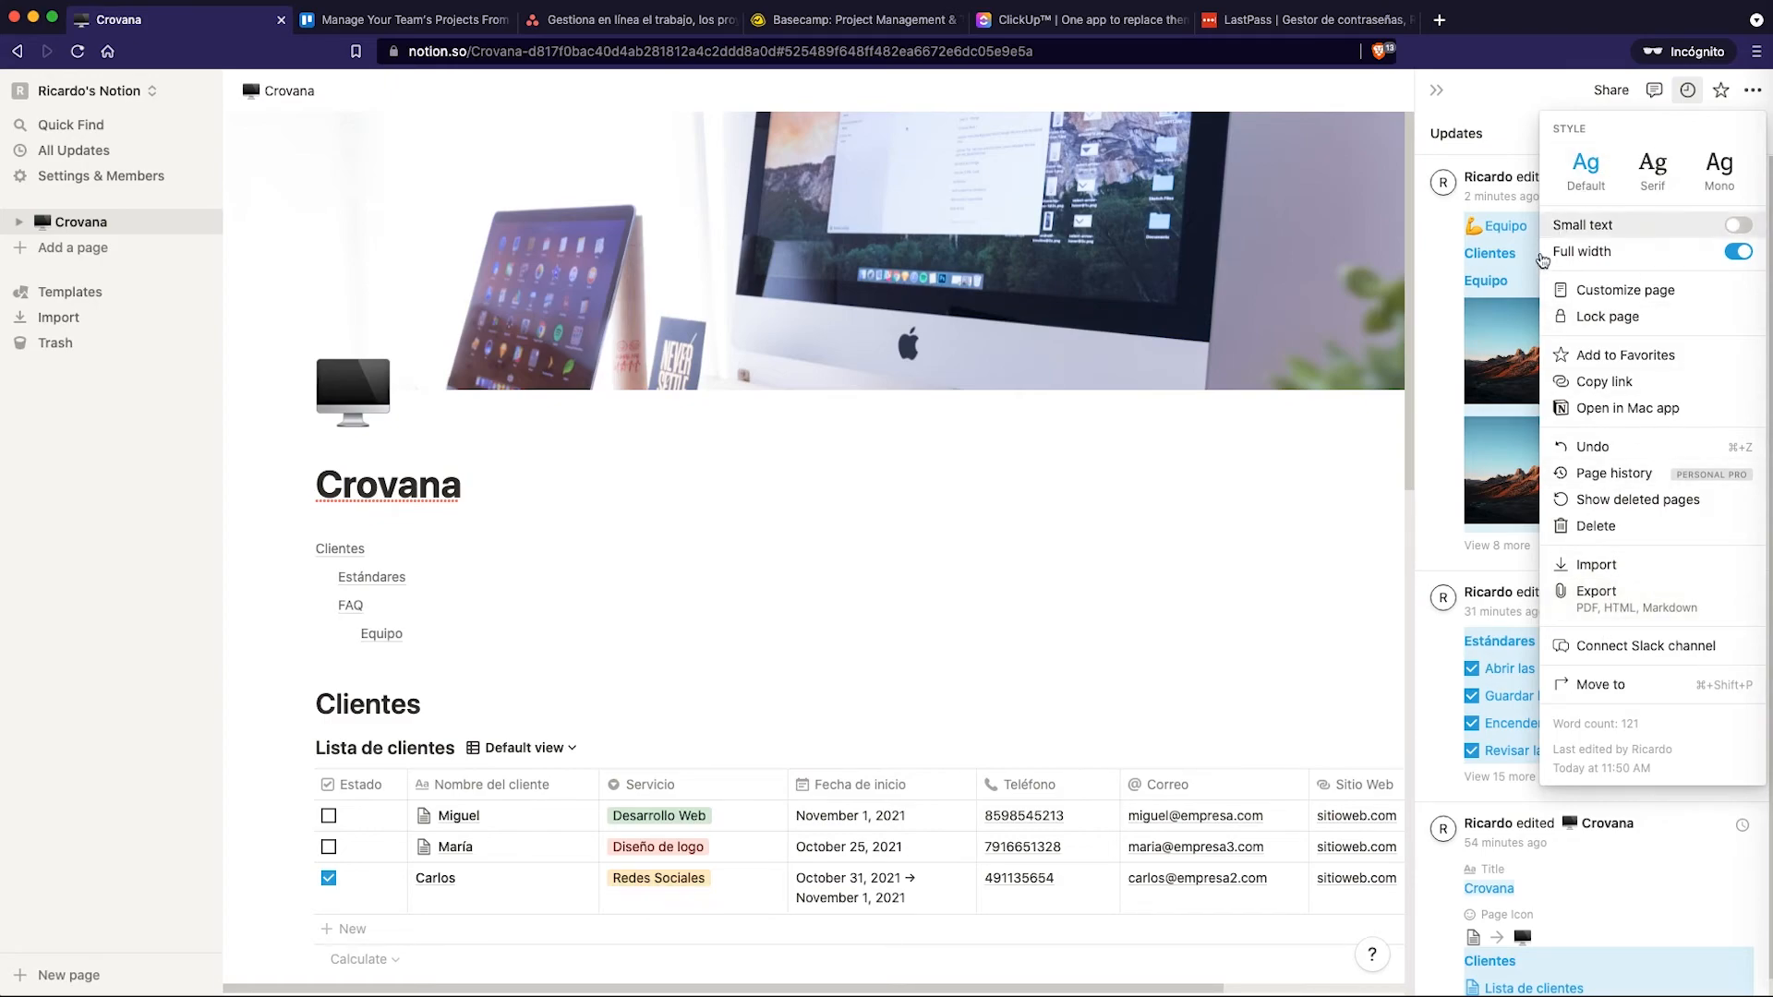
left_click(1372, 228)
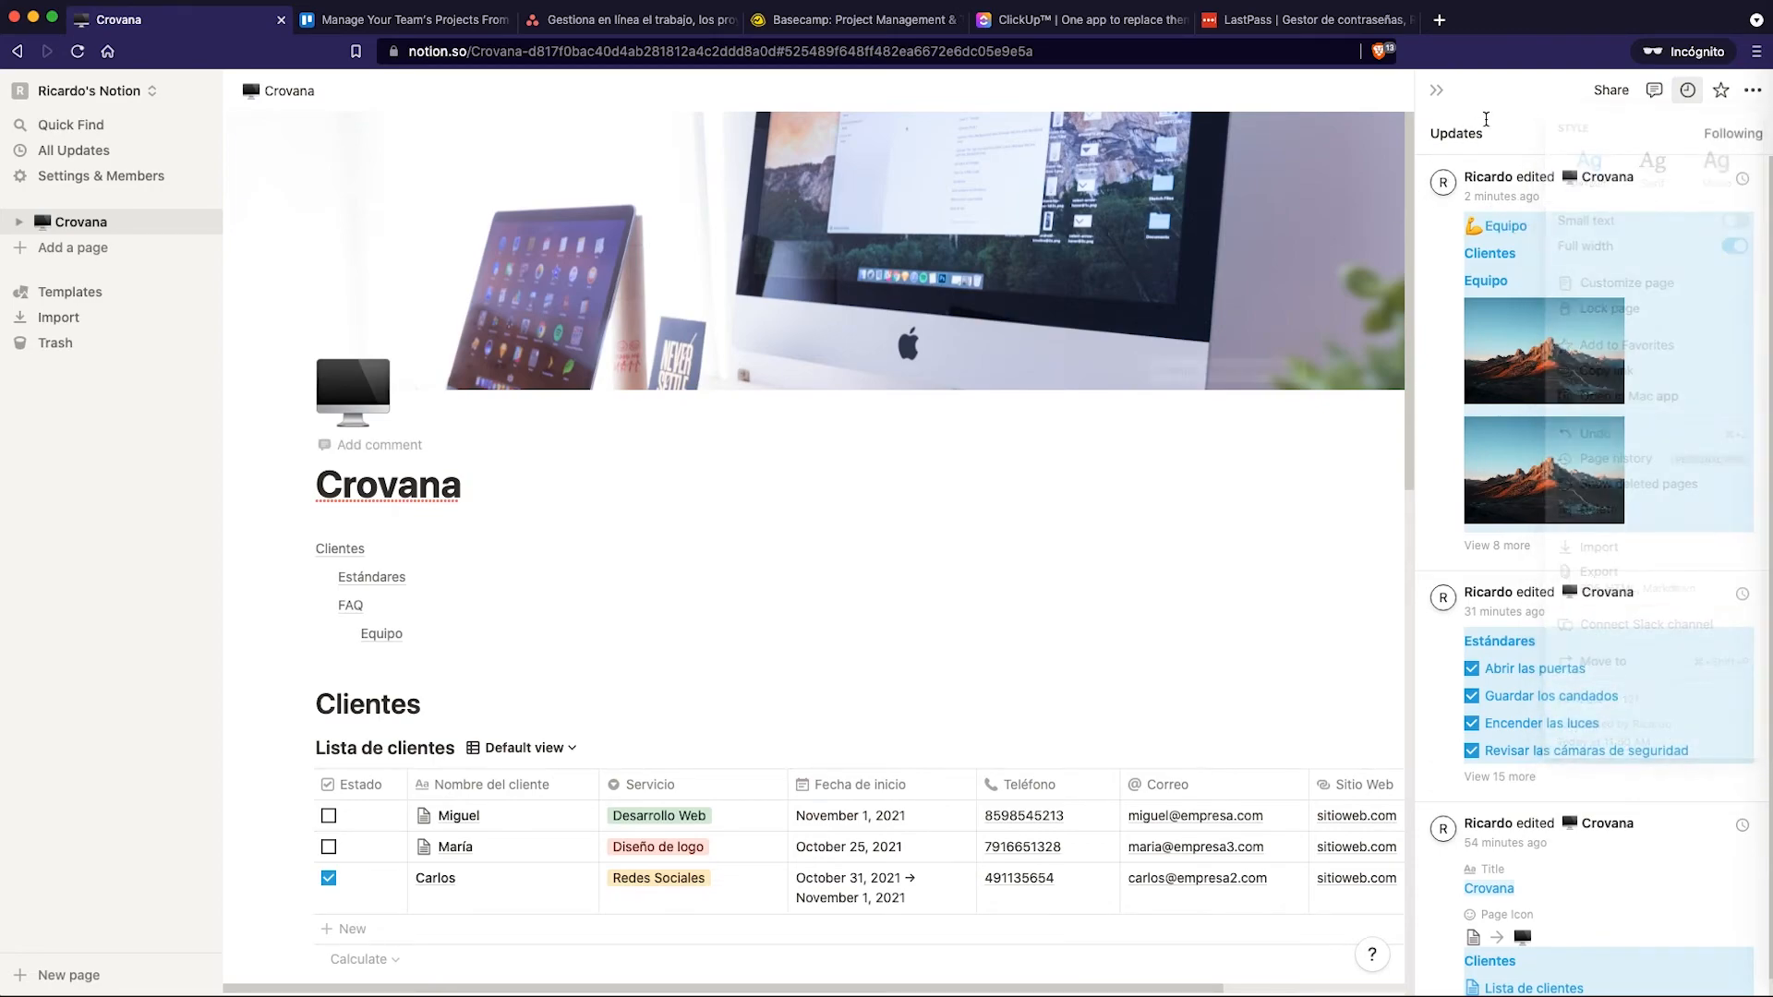
- Close the Updates panel and open the first client's record as a preview
left_click(1443, 95)
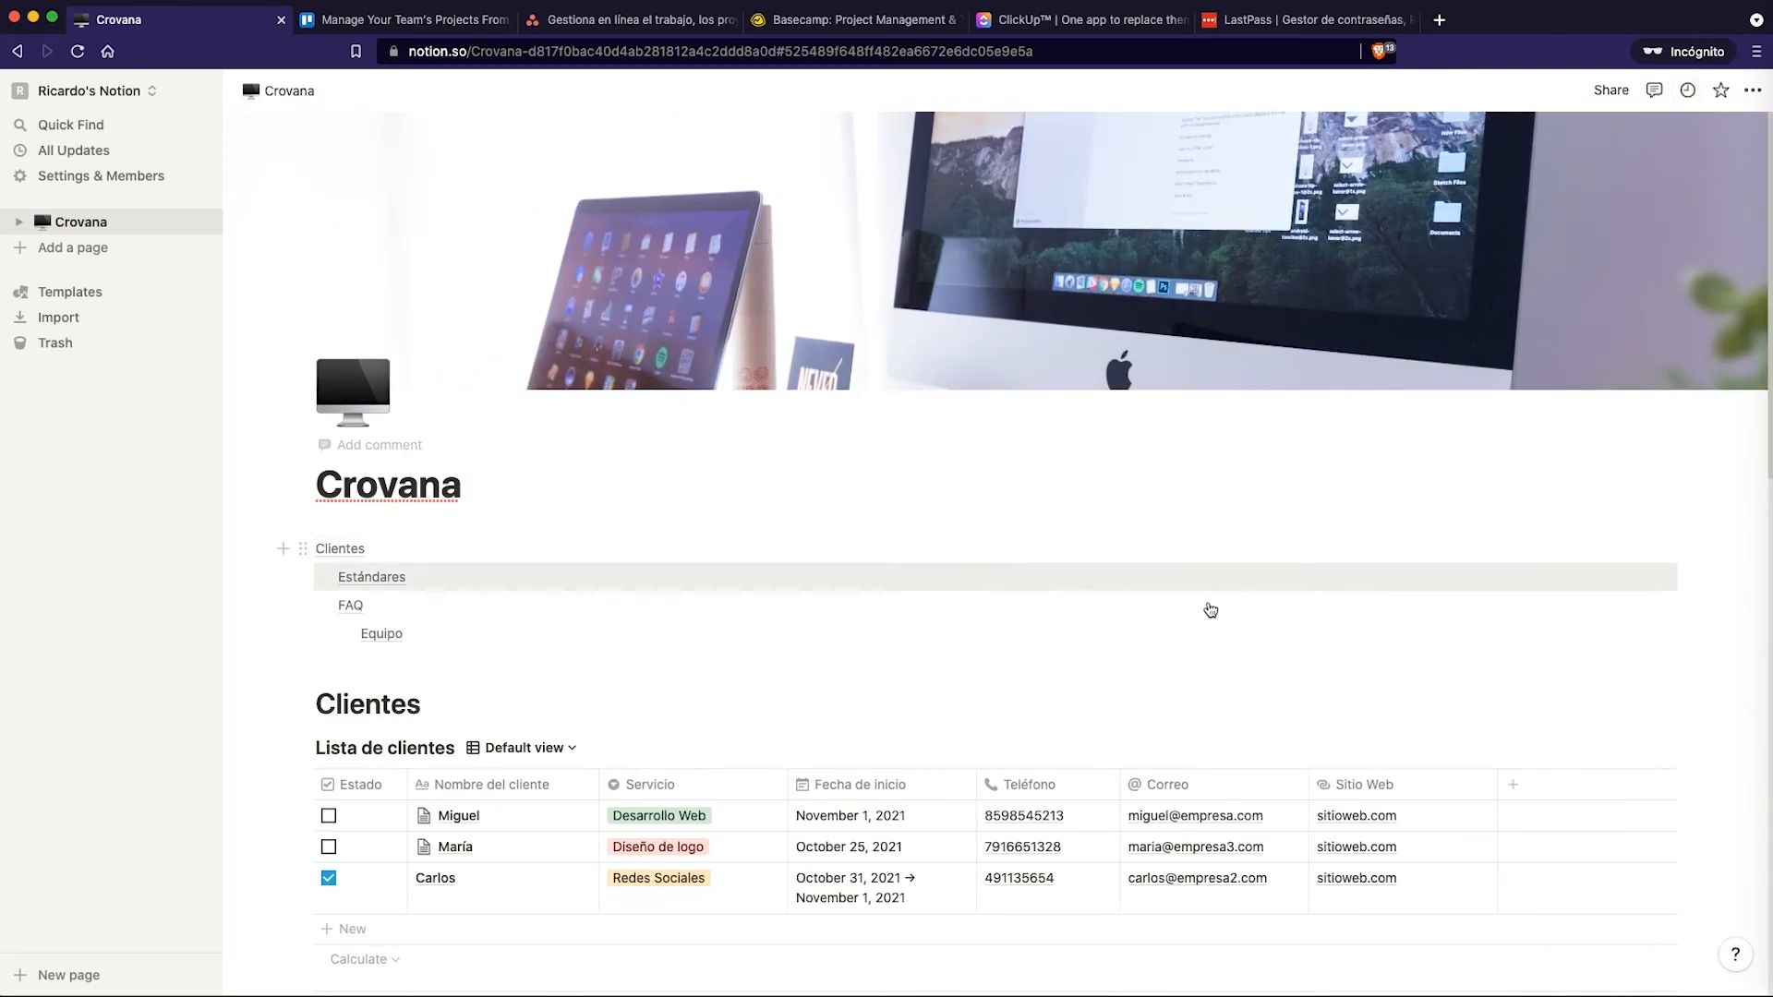
scroll(1202, 597, "down", 2)
scroll(1203, 596, "down", 2)
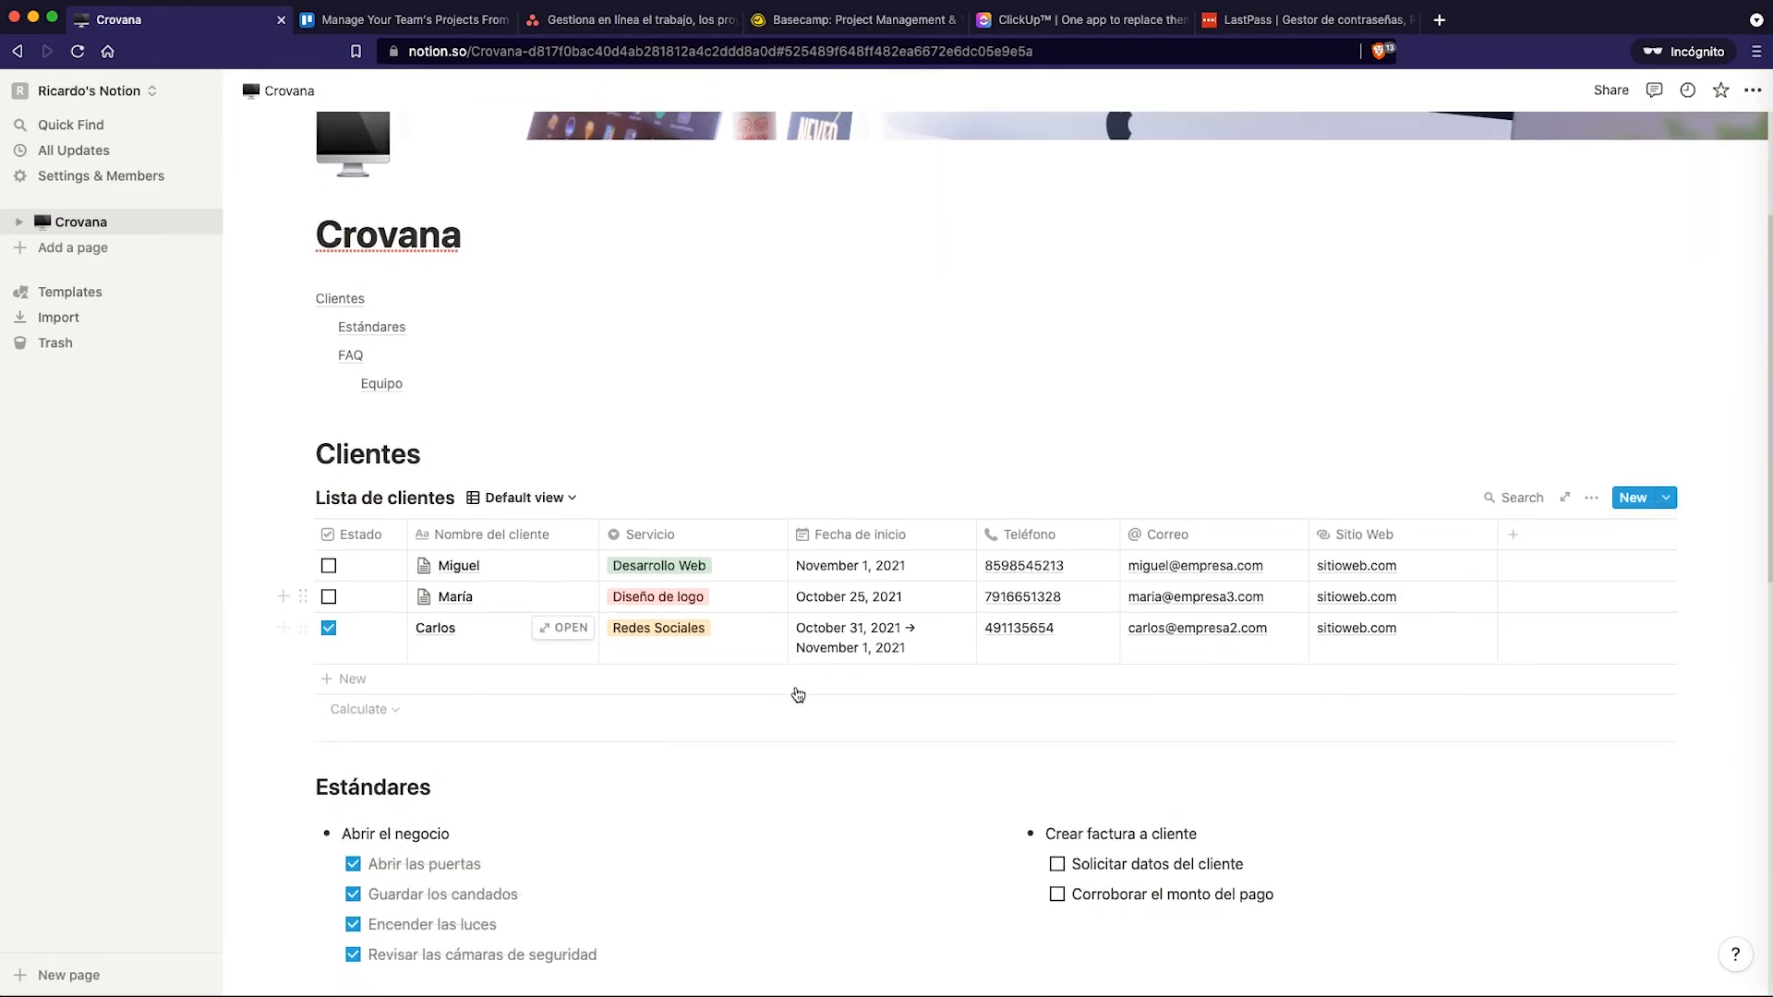
scroll(661, 721, "down", 1)
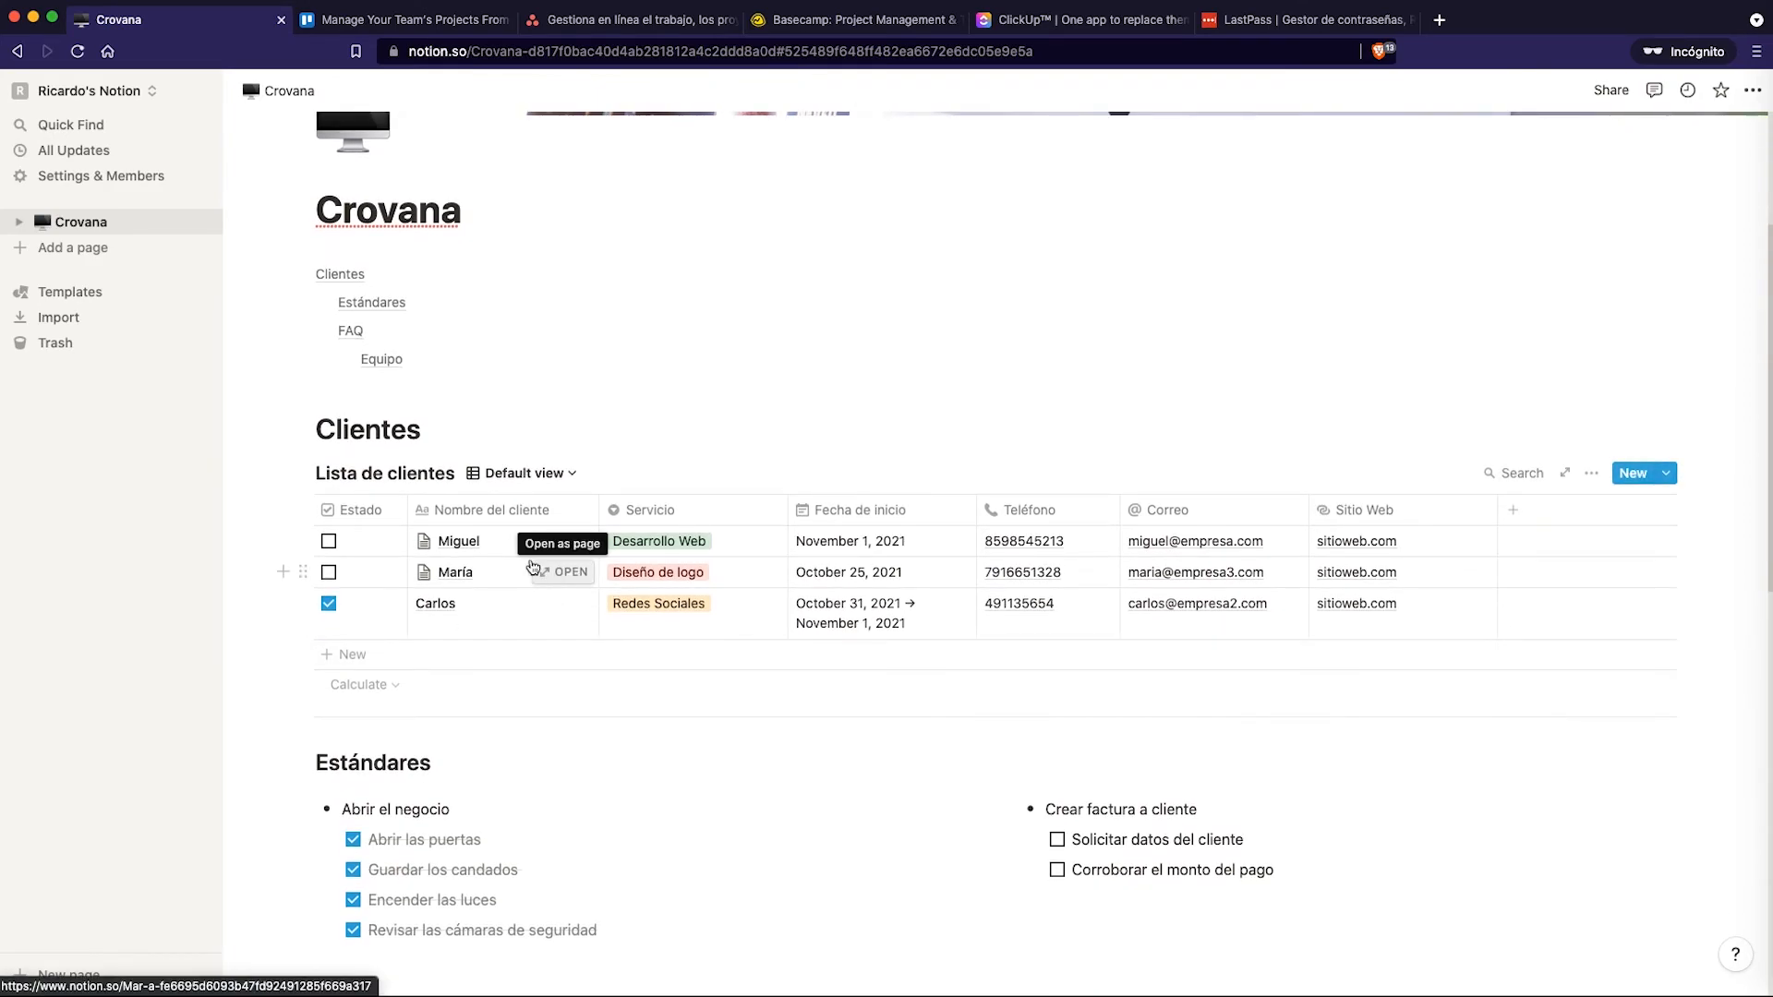
left_click(565, 541)
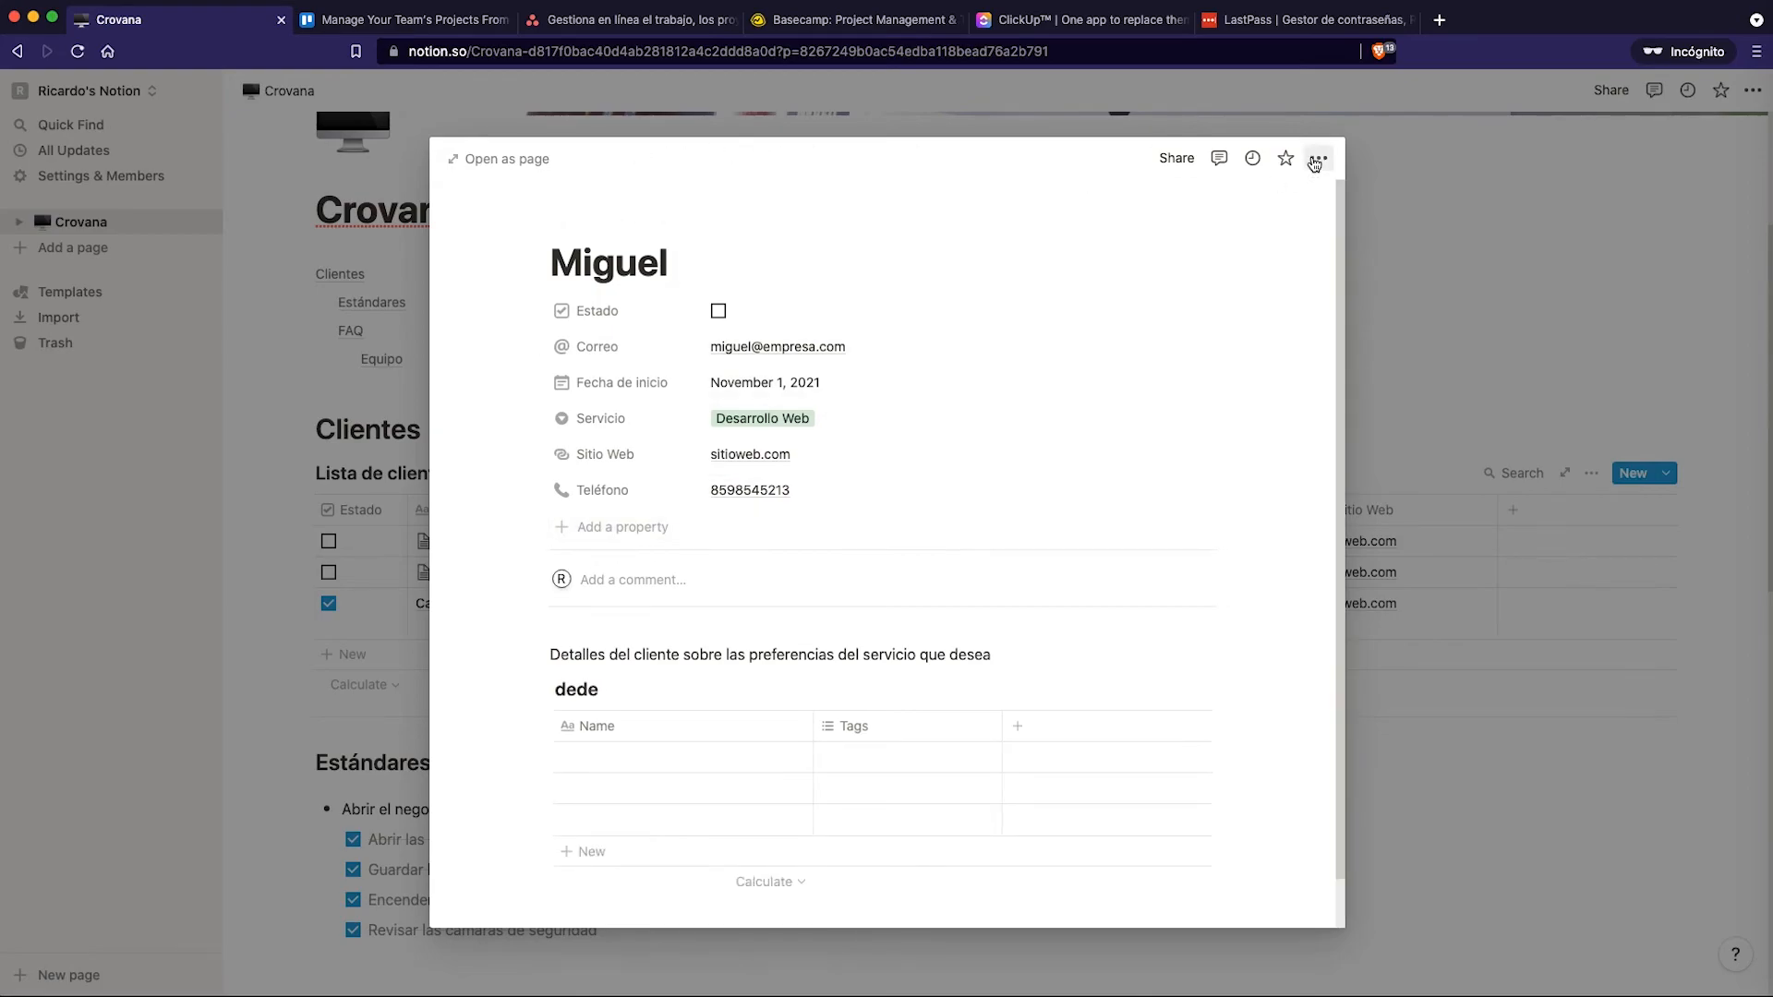
- Start inviting a collaborator's e-mail to the client page with Can edit access
left_click(1190, 163)
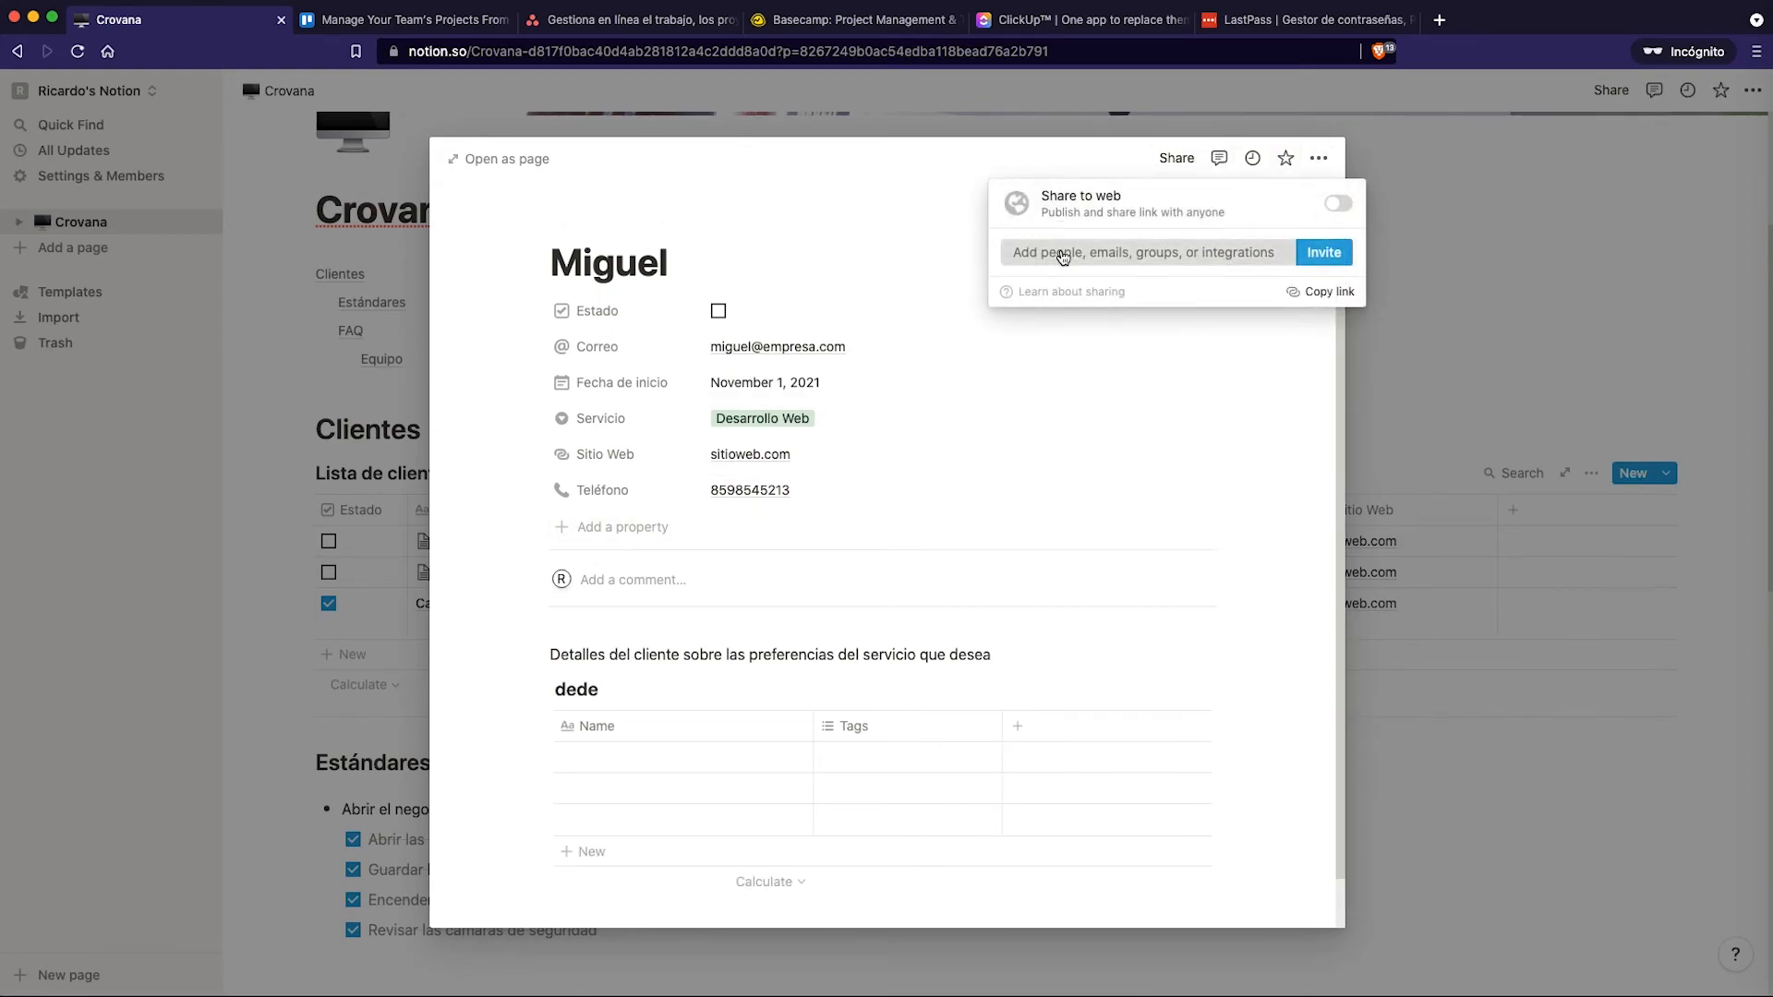
left_click(1057, 254)
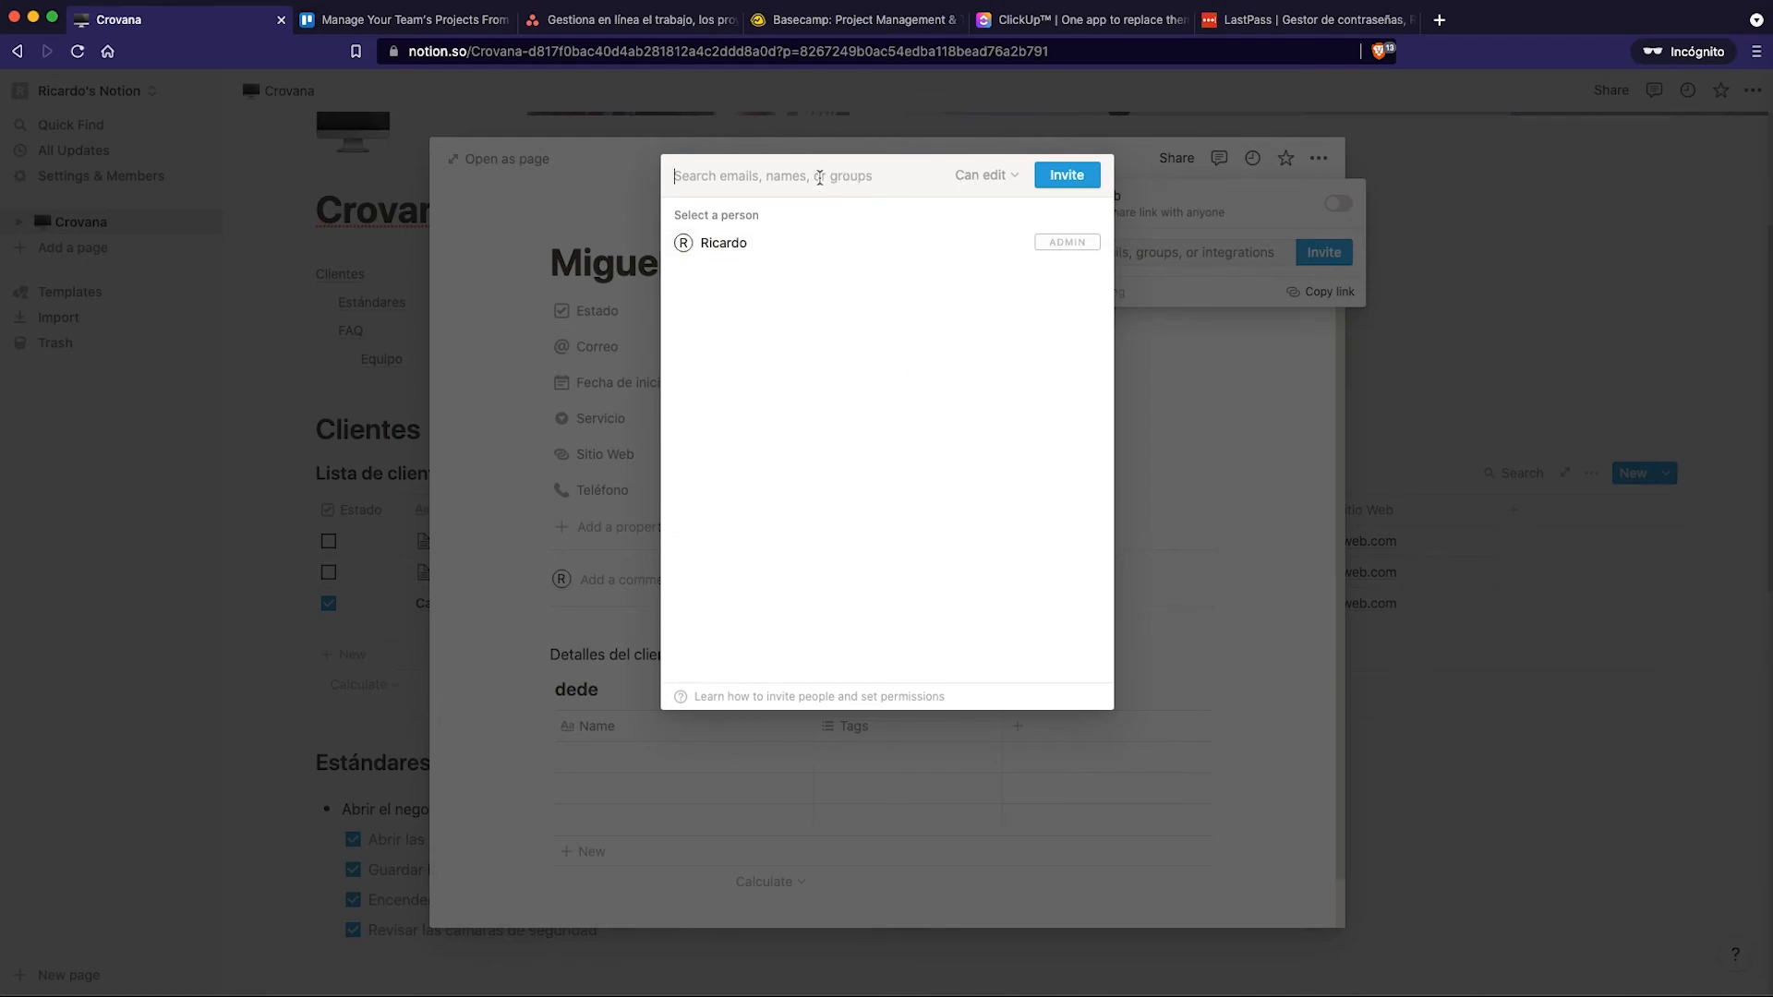
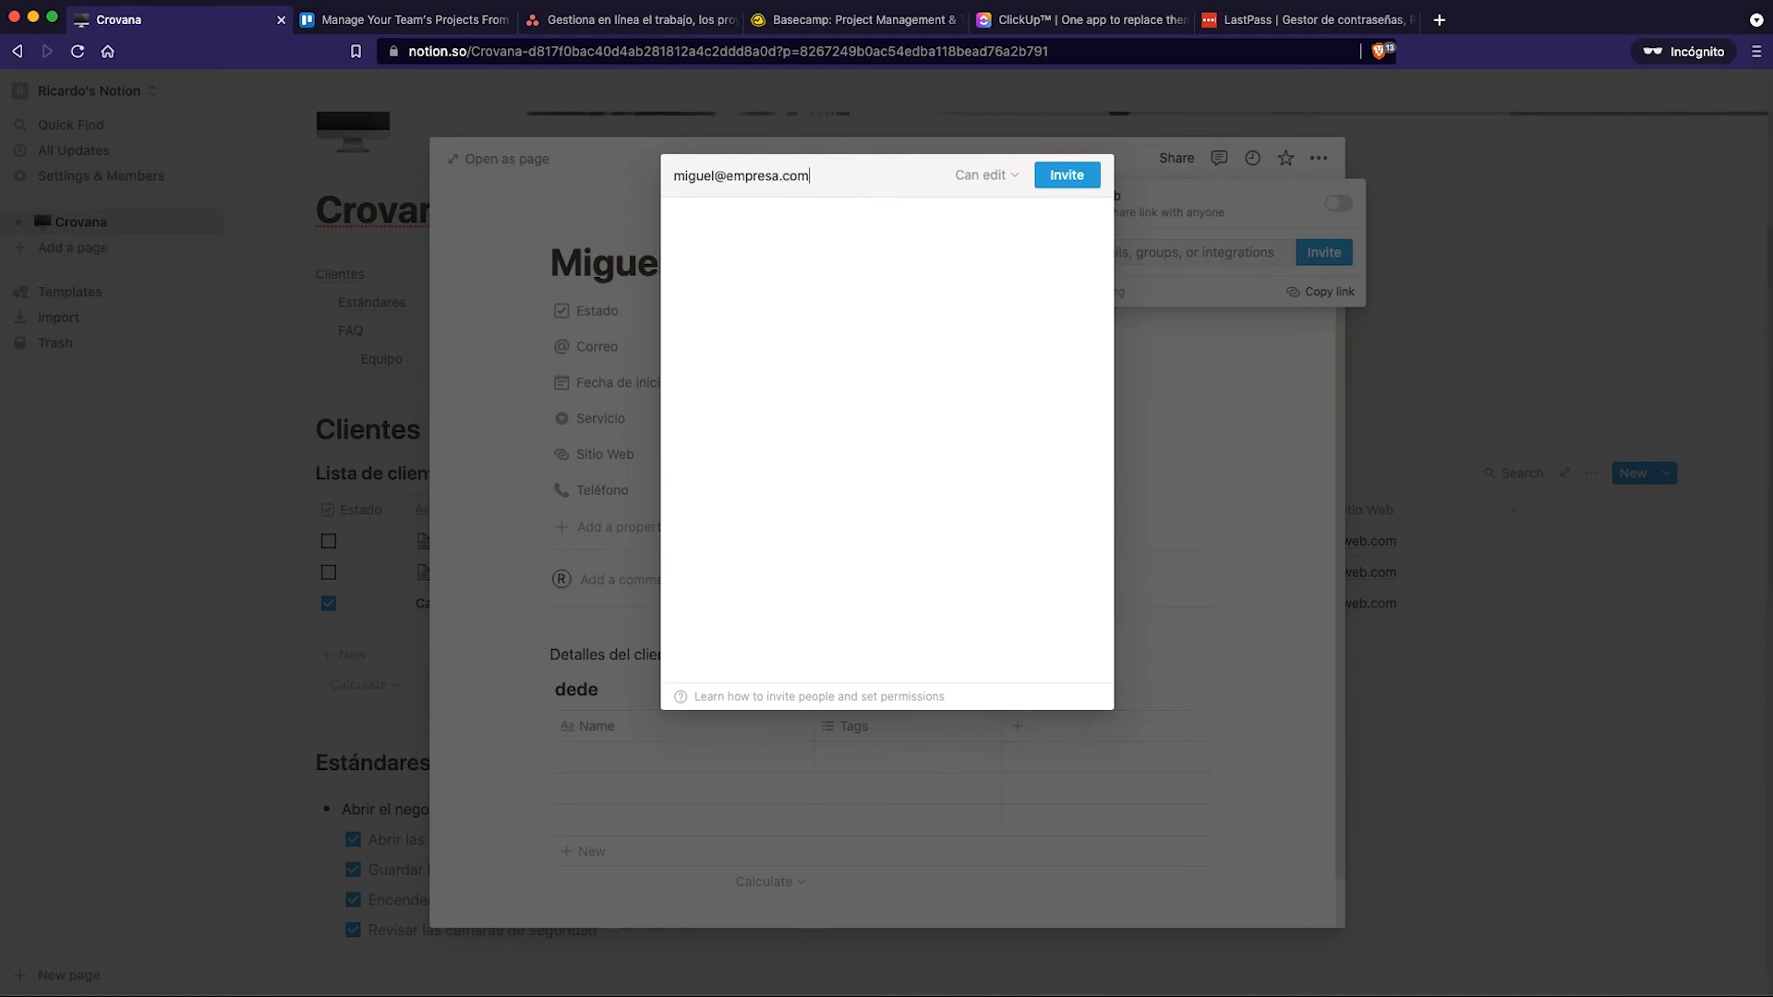
left_click(1001, 177)
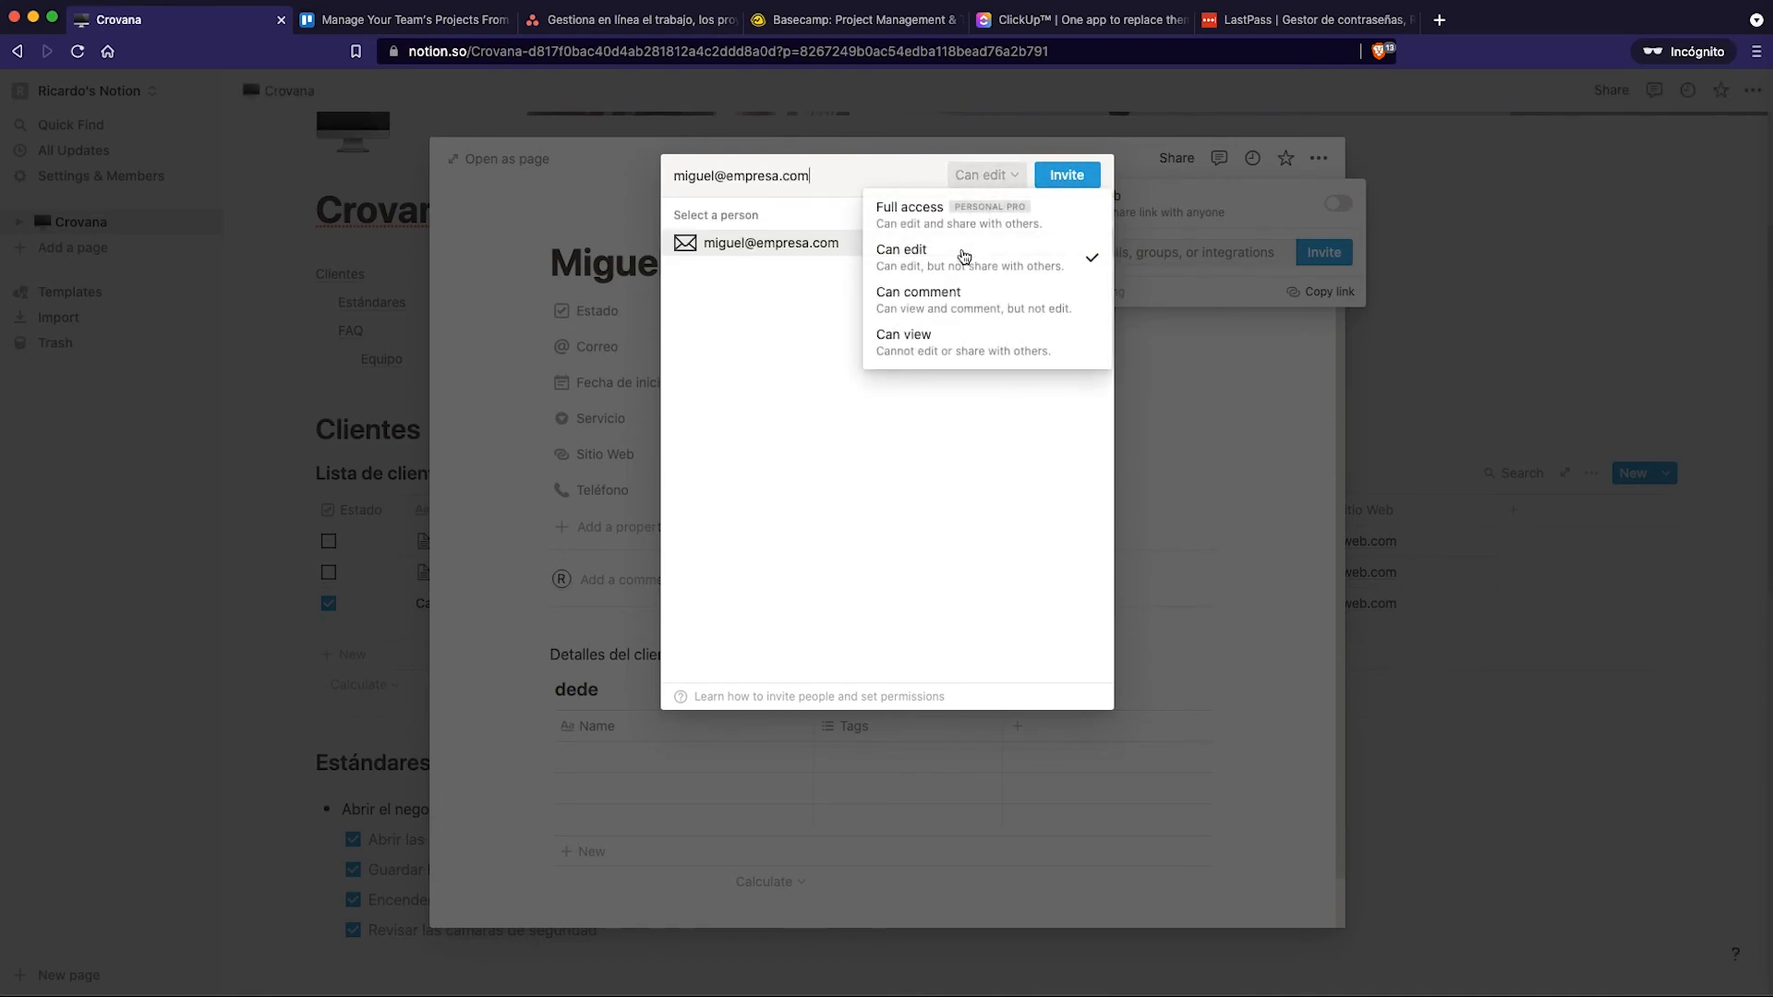
left_click(862, 176)
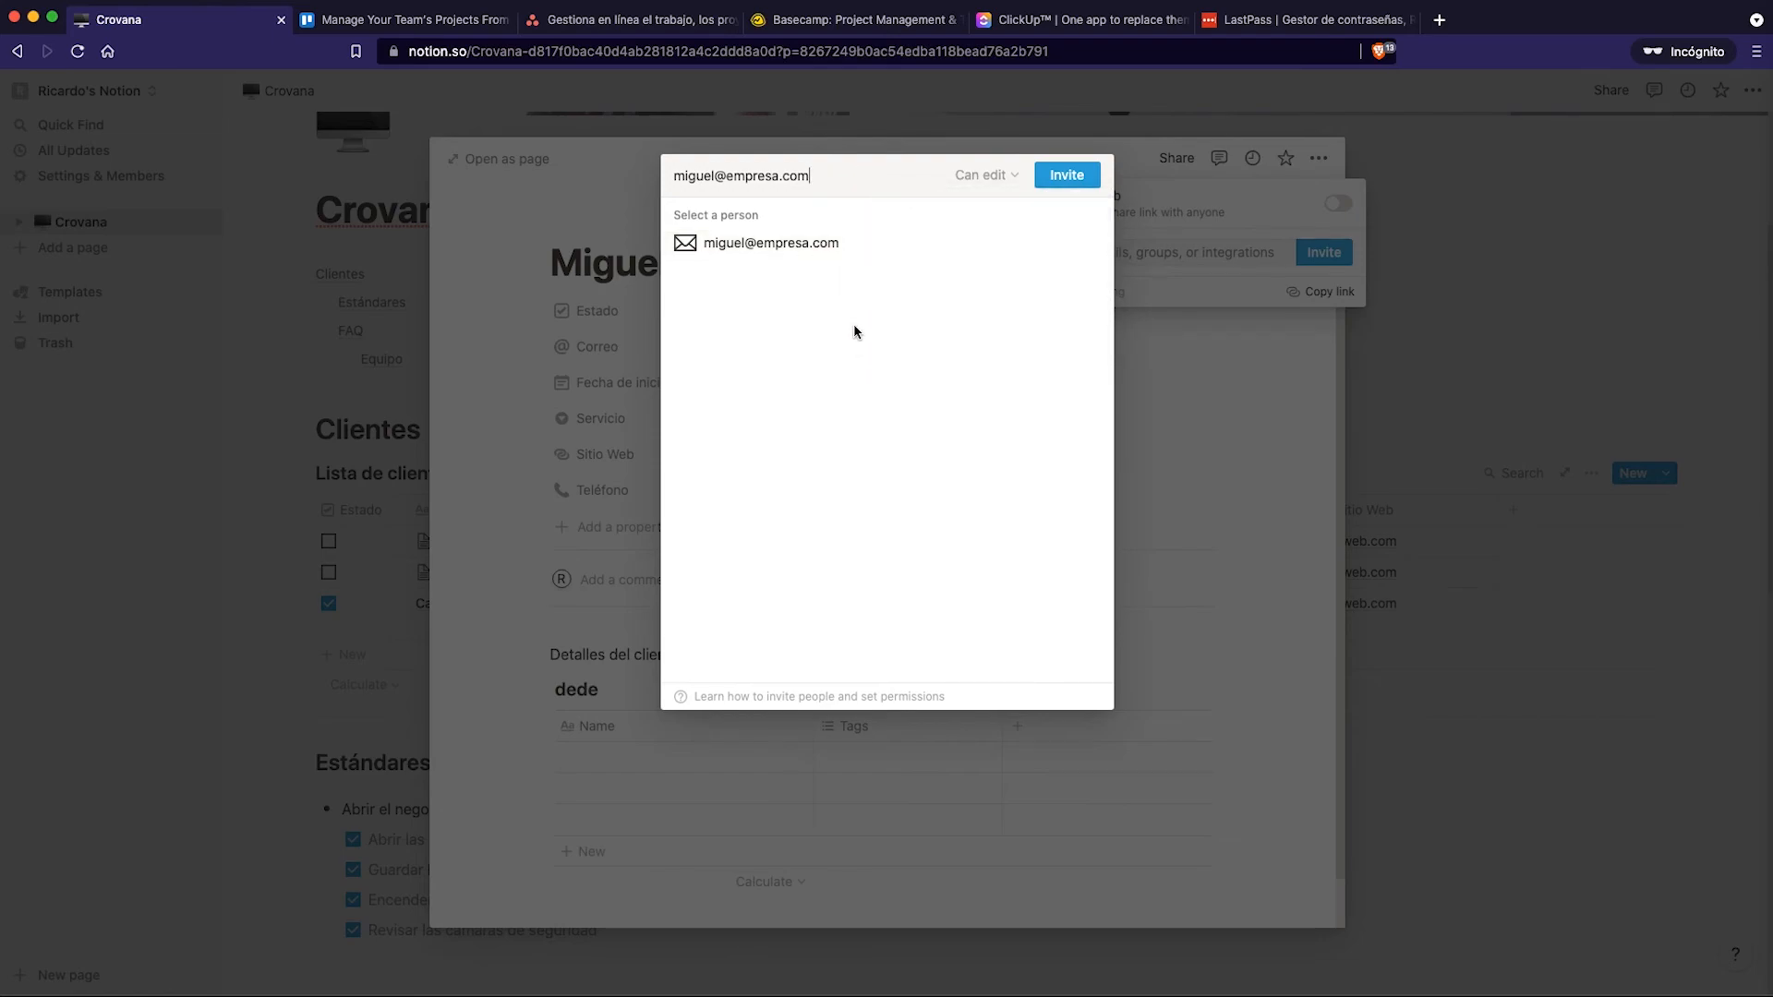
- Cancel the invite, close Share, and close the client preview back to Crovana
left_click(1162, 390)
left_click(1164, 390)
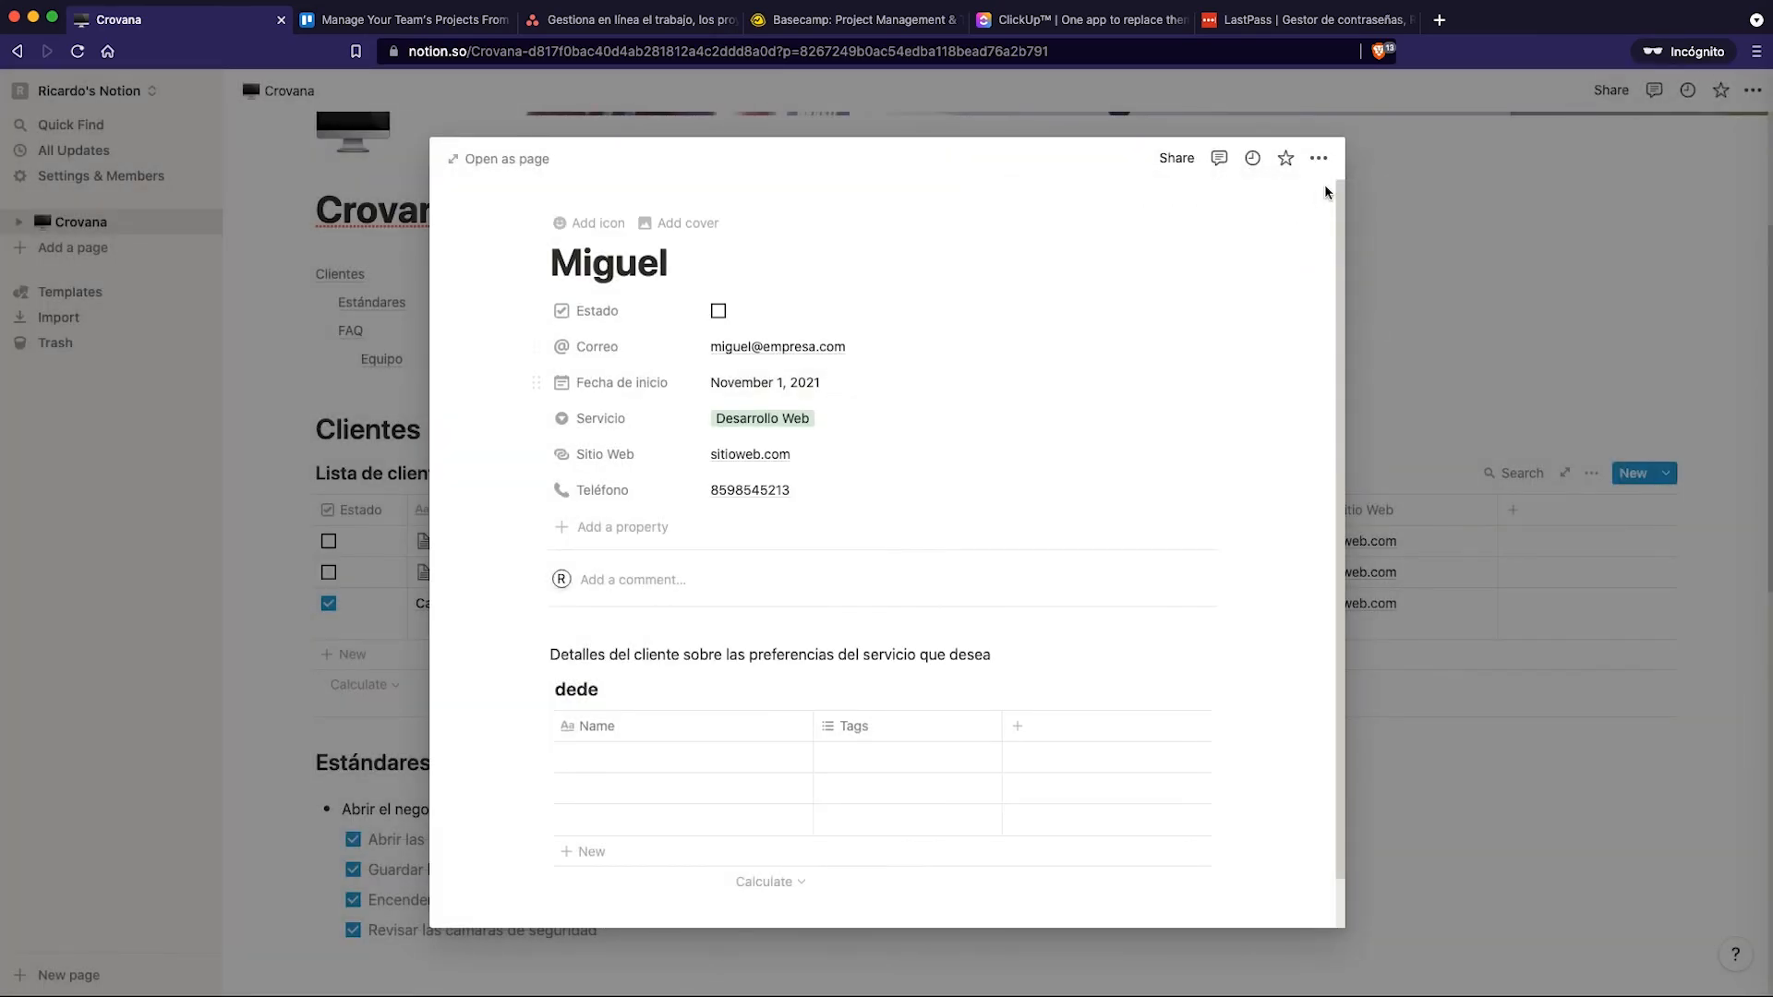
left_click(1410, 190)
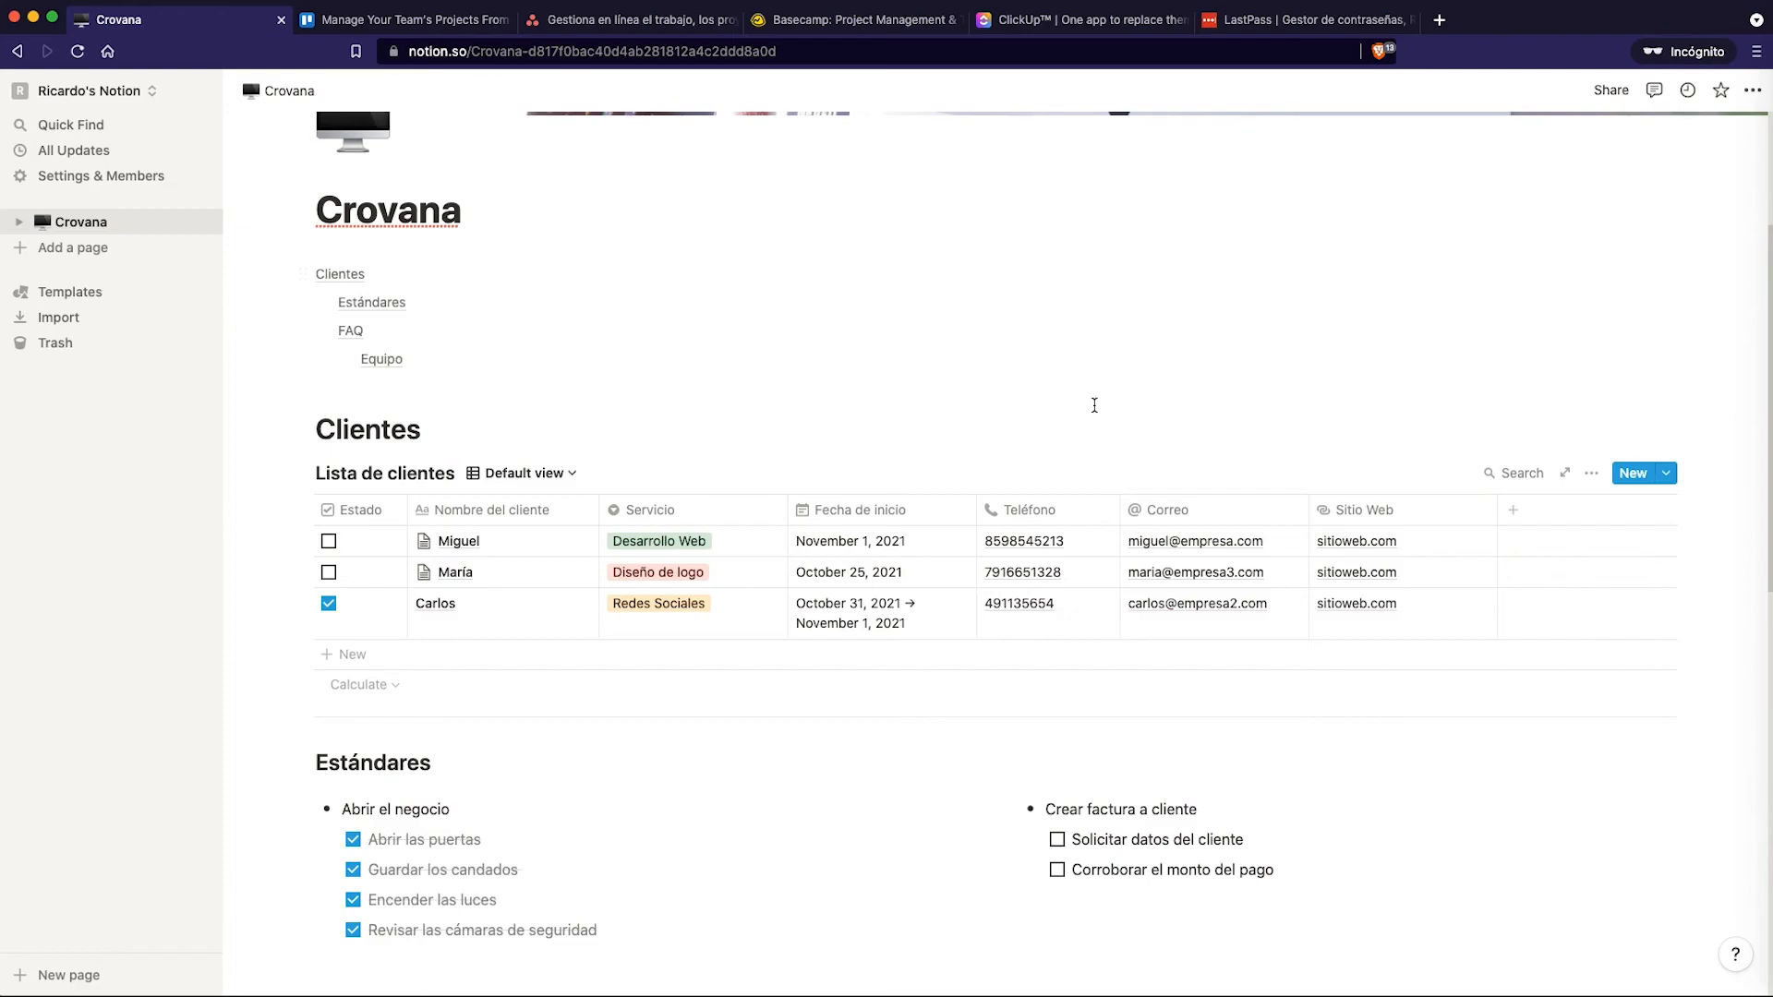
- Check Trash filtered to the current page, then bring up the Import sources
scroll(1145, 341, "up", 3)
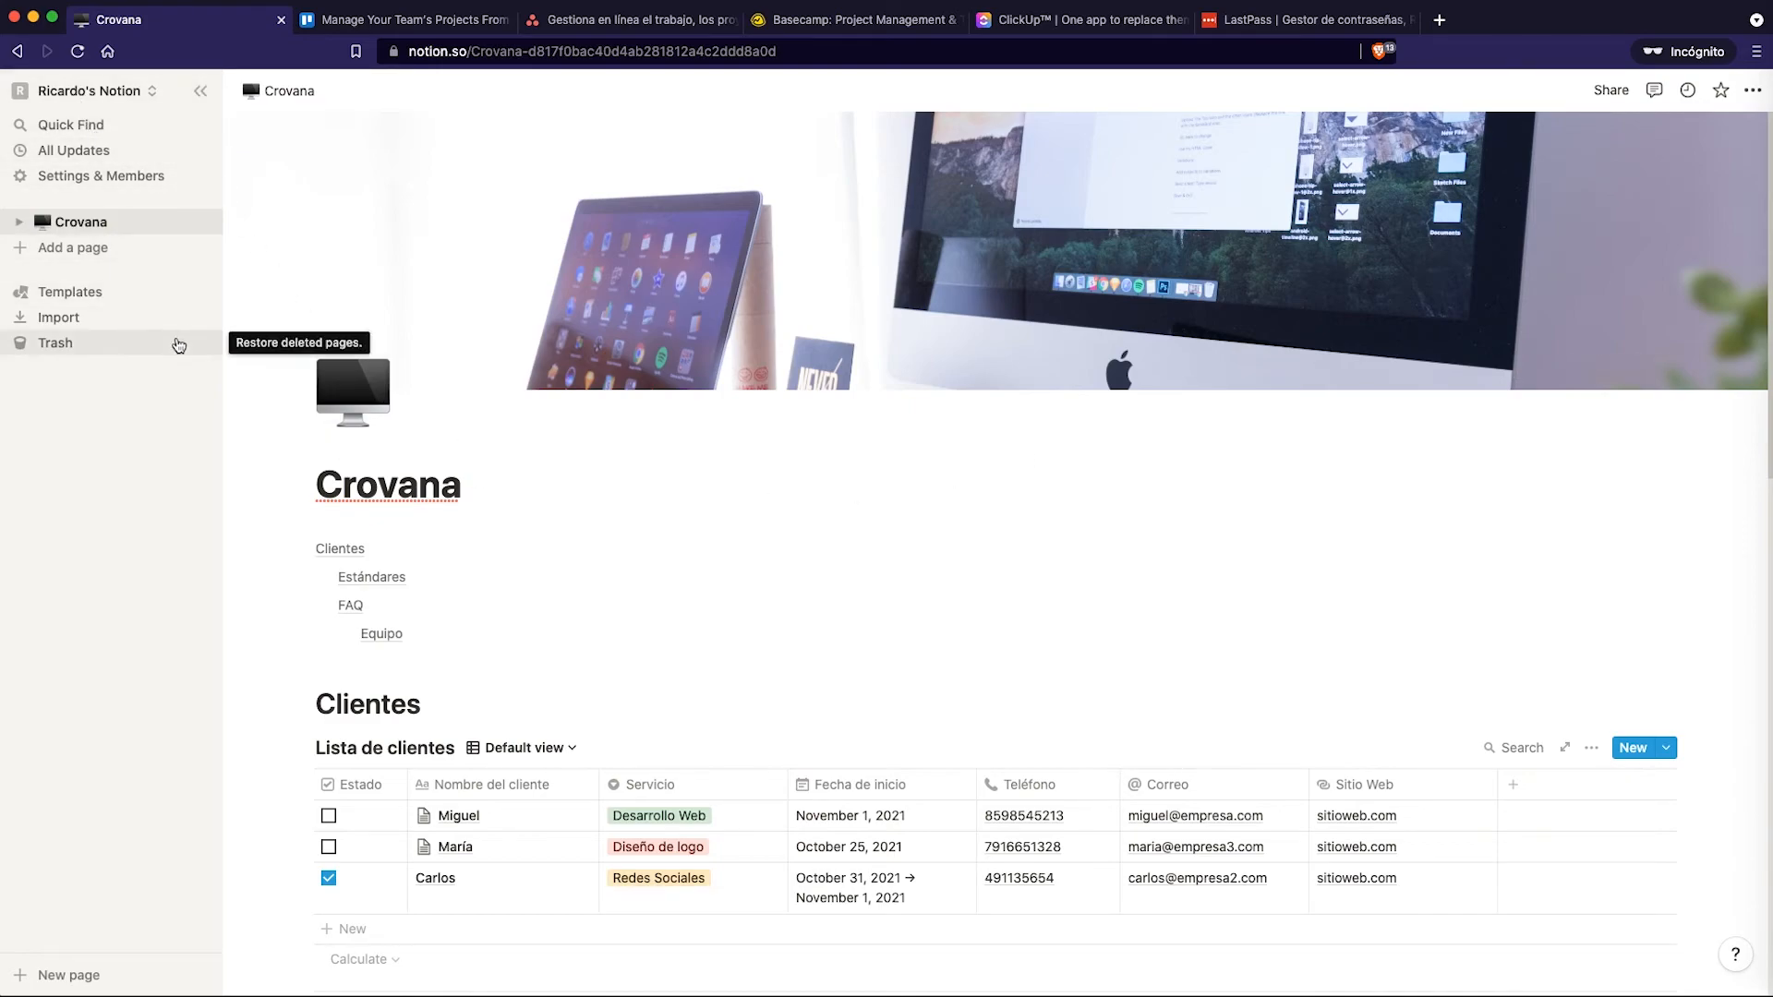
left_click(100, 346)
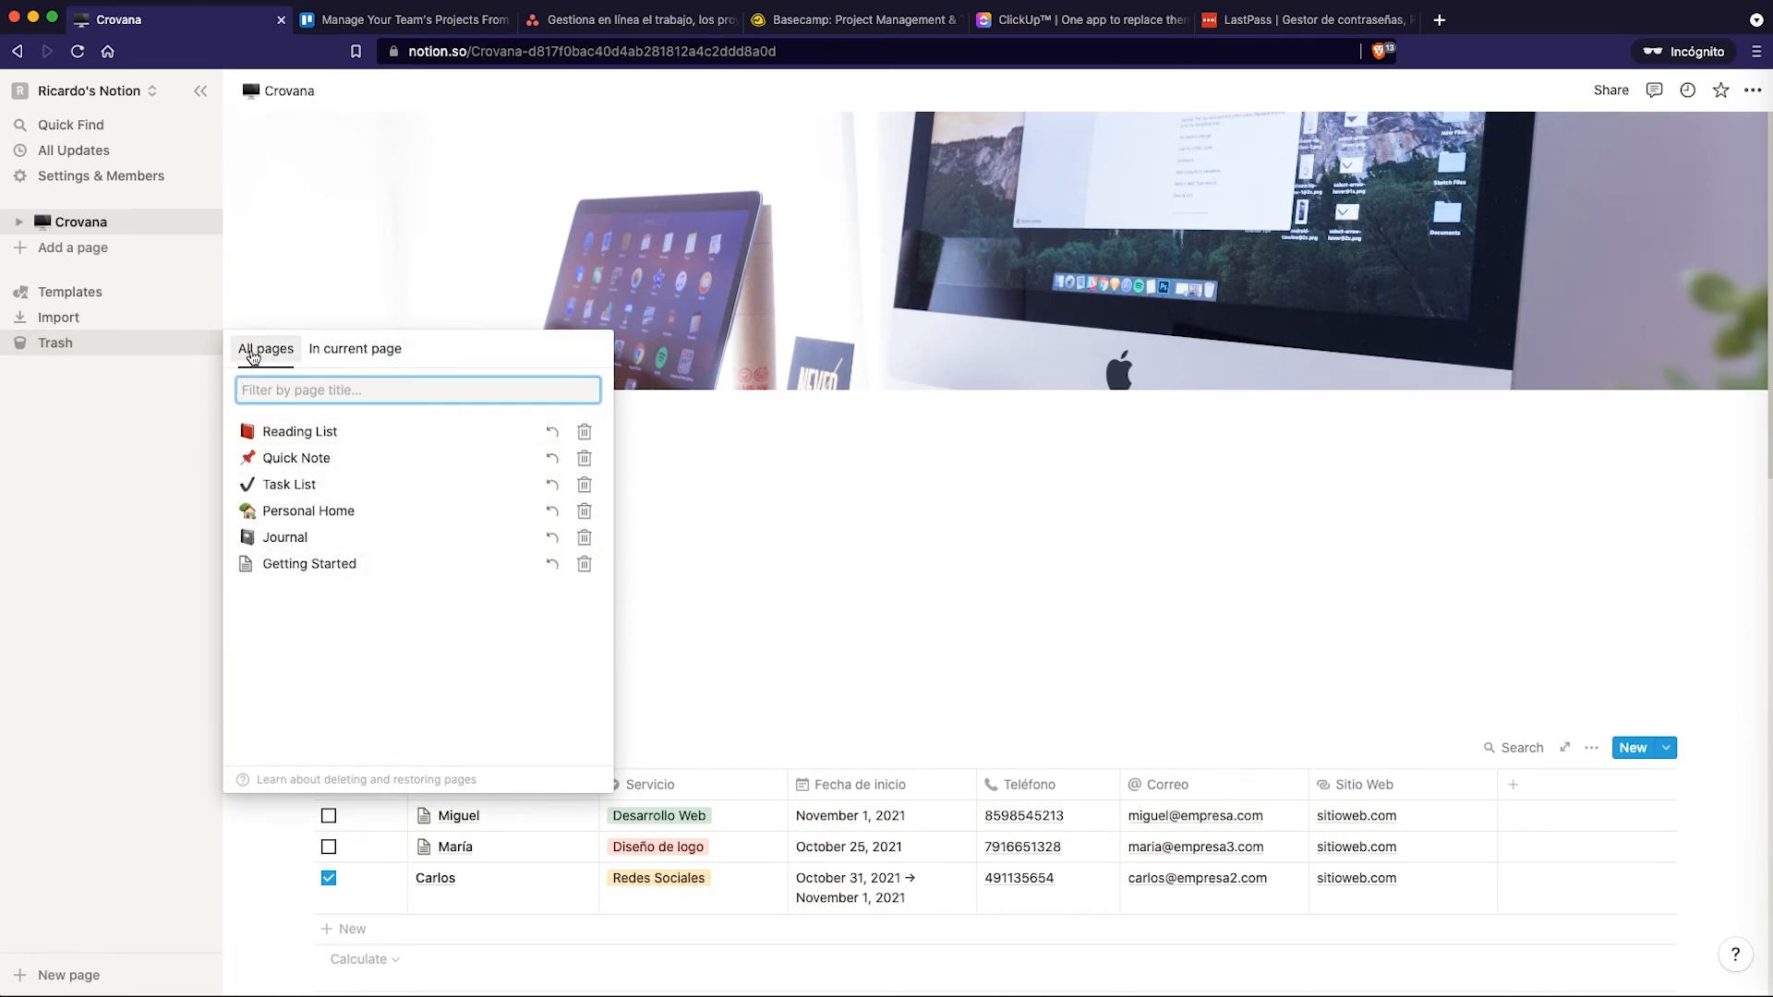
left_click(344, 349)
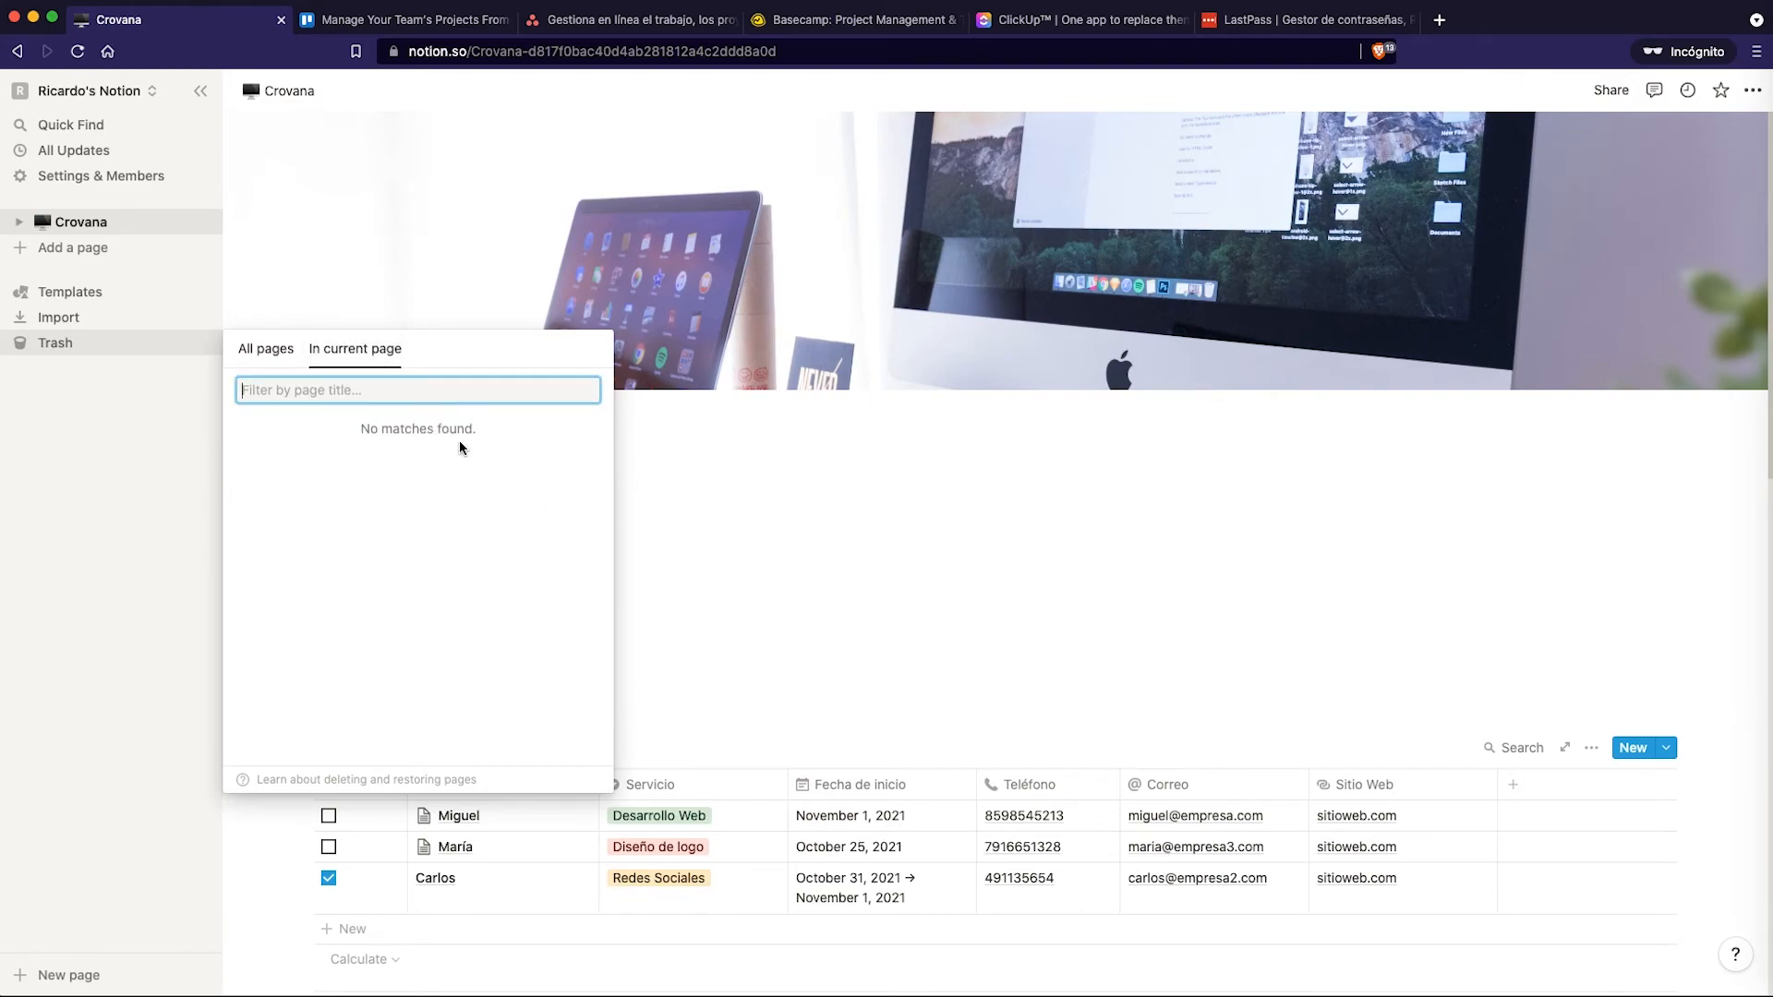
left_click(178, 428)
left_click(73, 327)
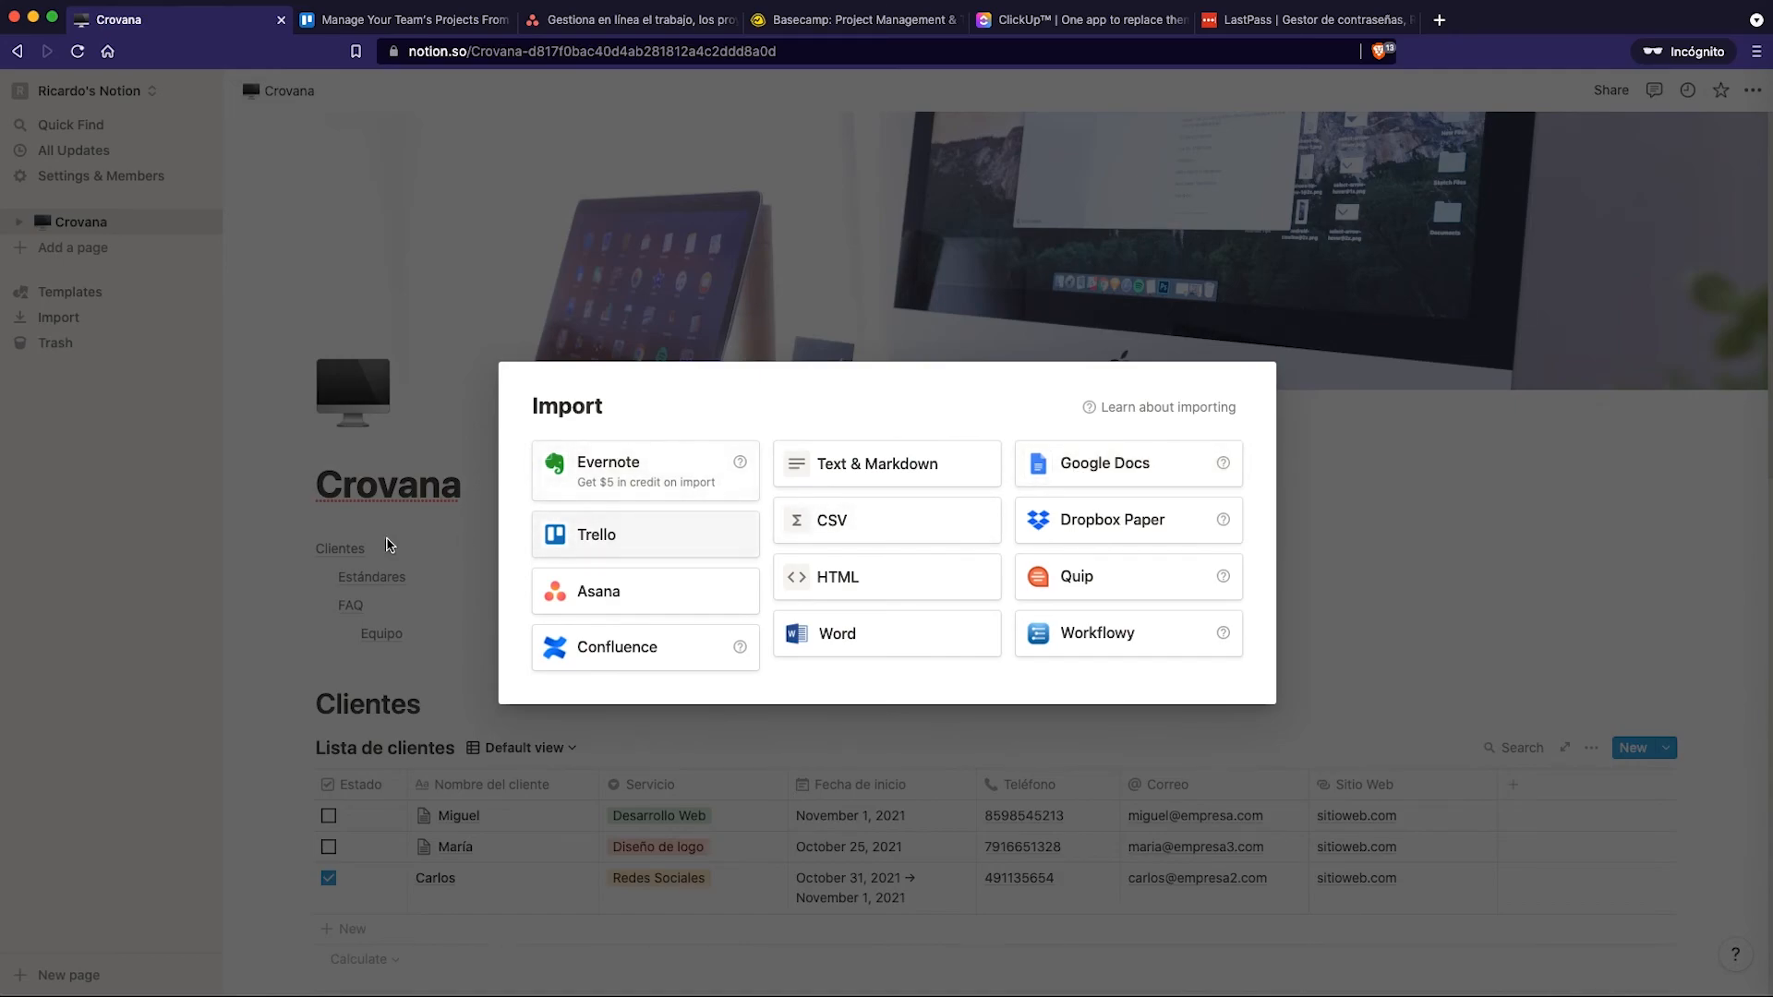
- Close the Import dialog and briefly open and close Quick Find
left_click(263, 522)
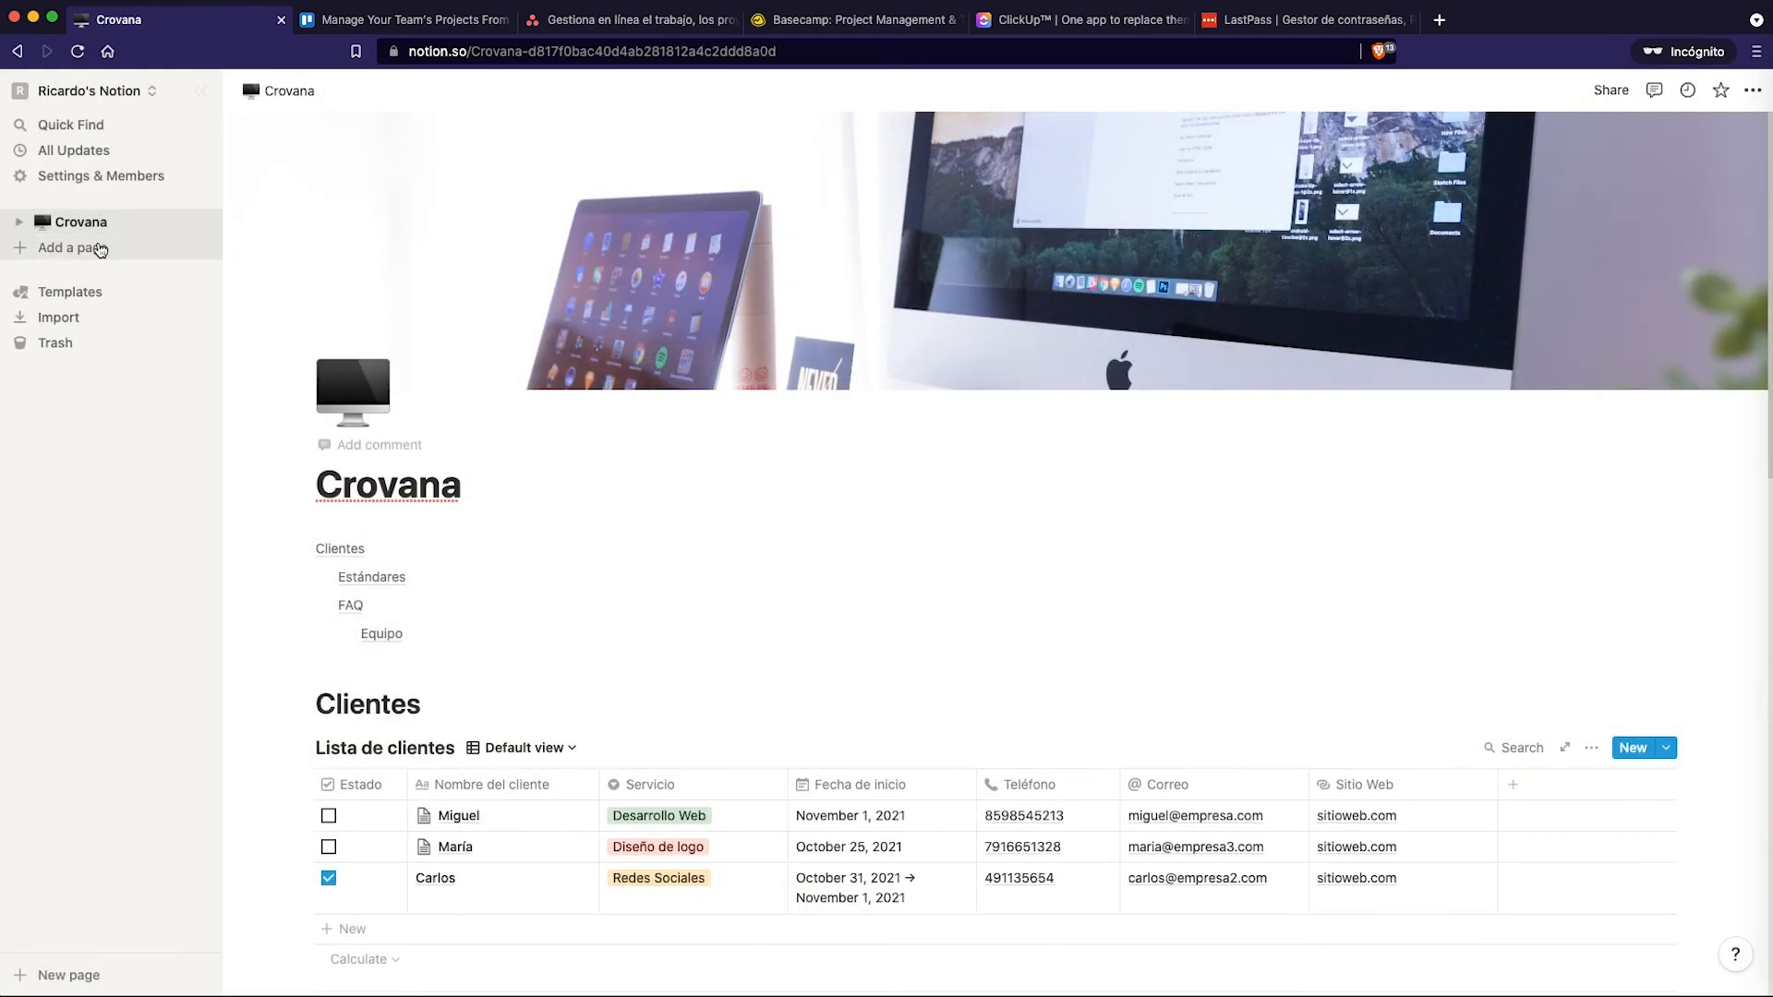
left_click(99, 128)
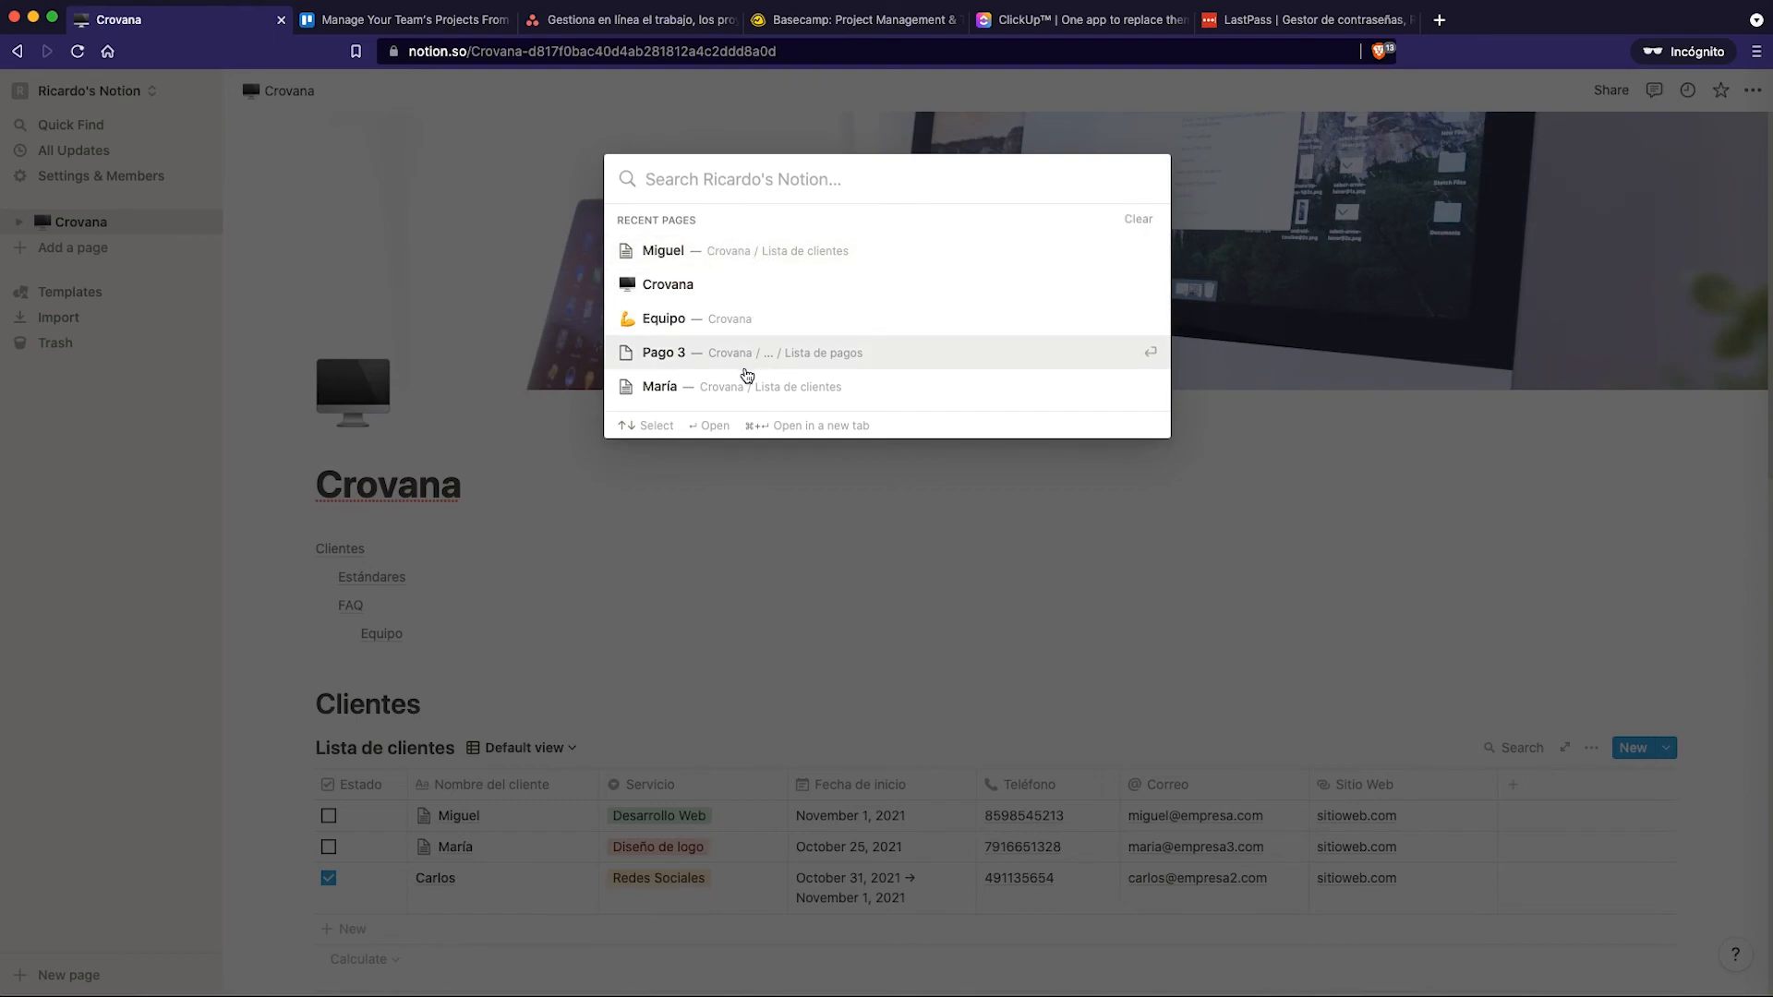
left_click(118, 166)
- Browse the Following and All updates feeds, then open Settings & Members
left_click(86, 154)
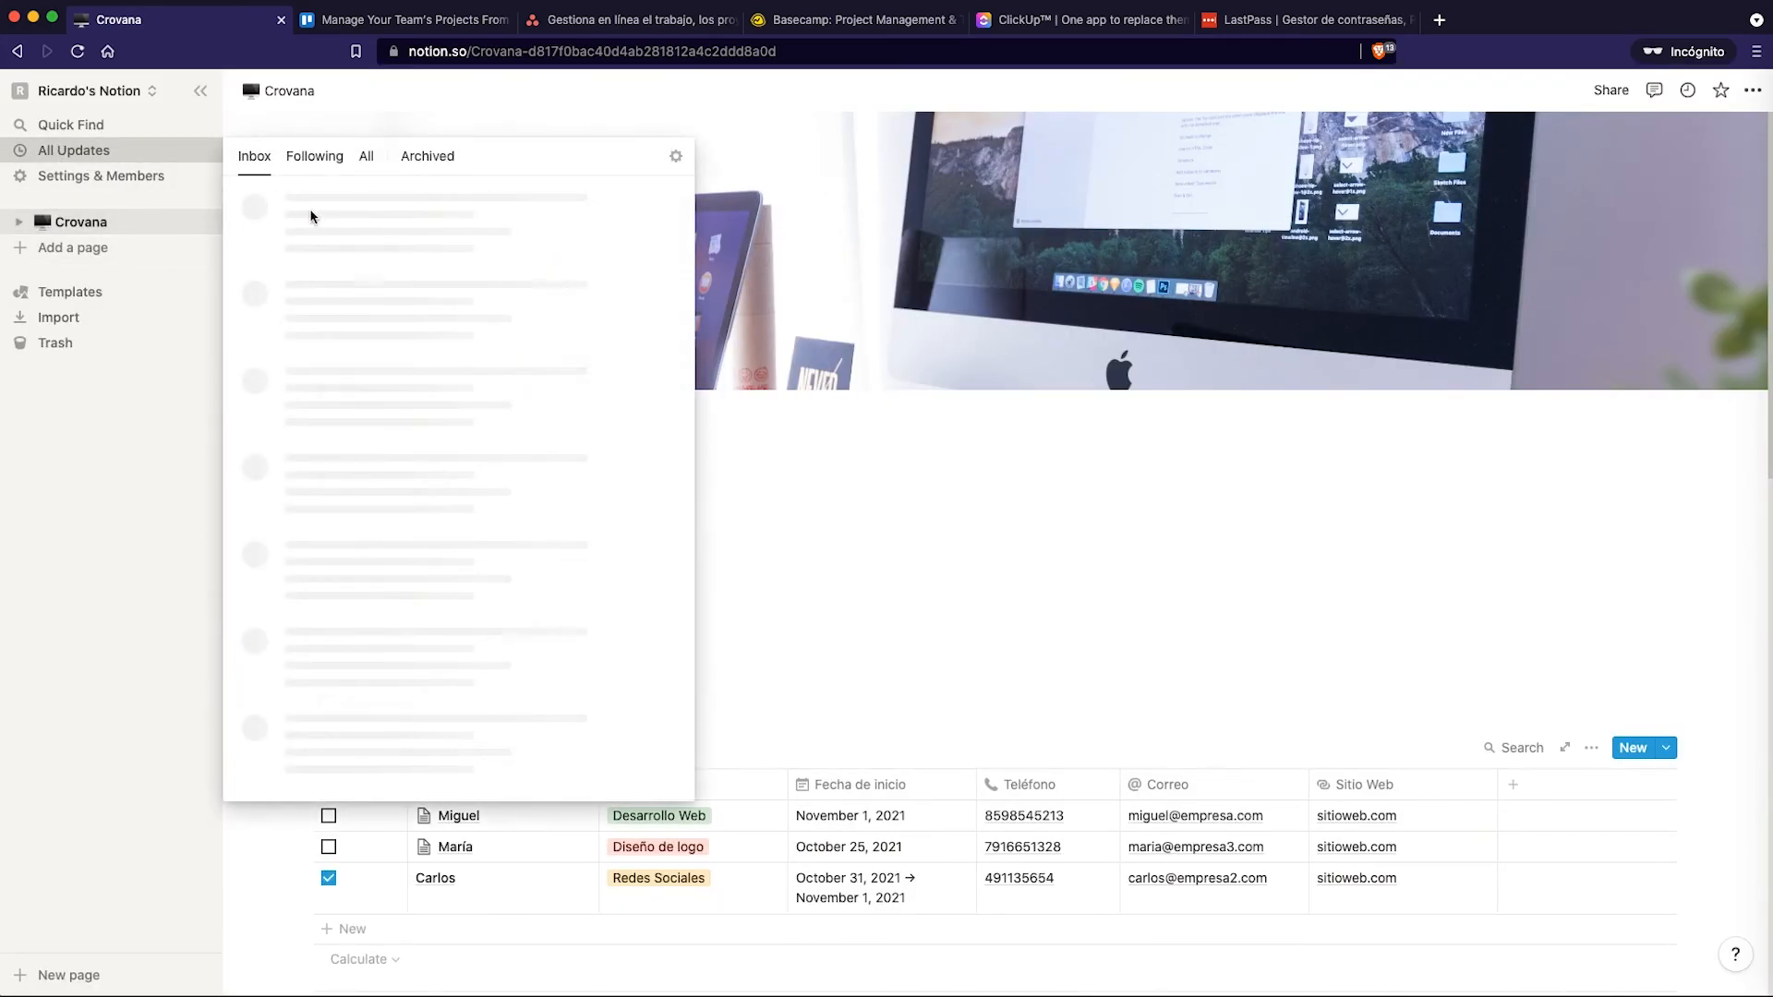
left_click(317, 173)
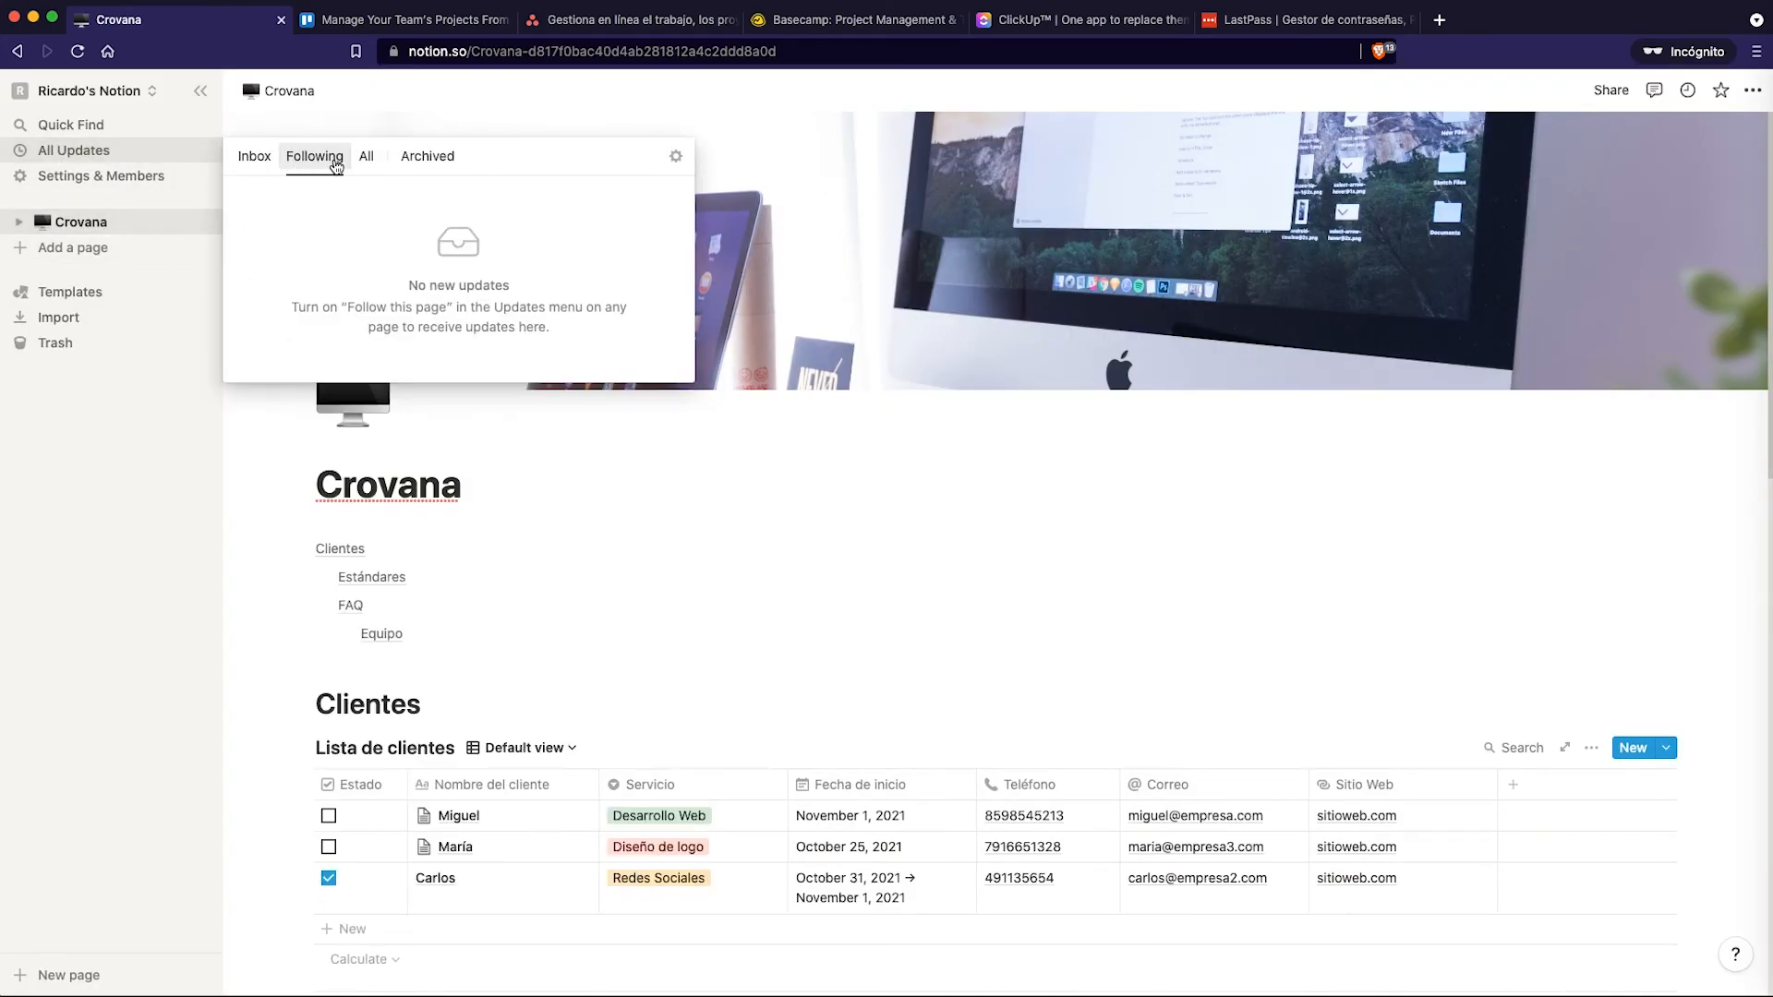
left_click(368, 164)
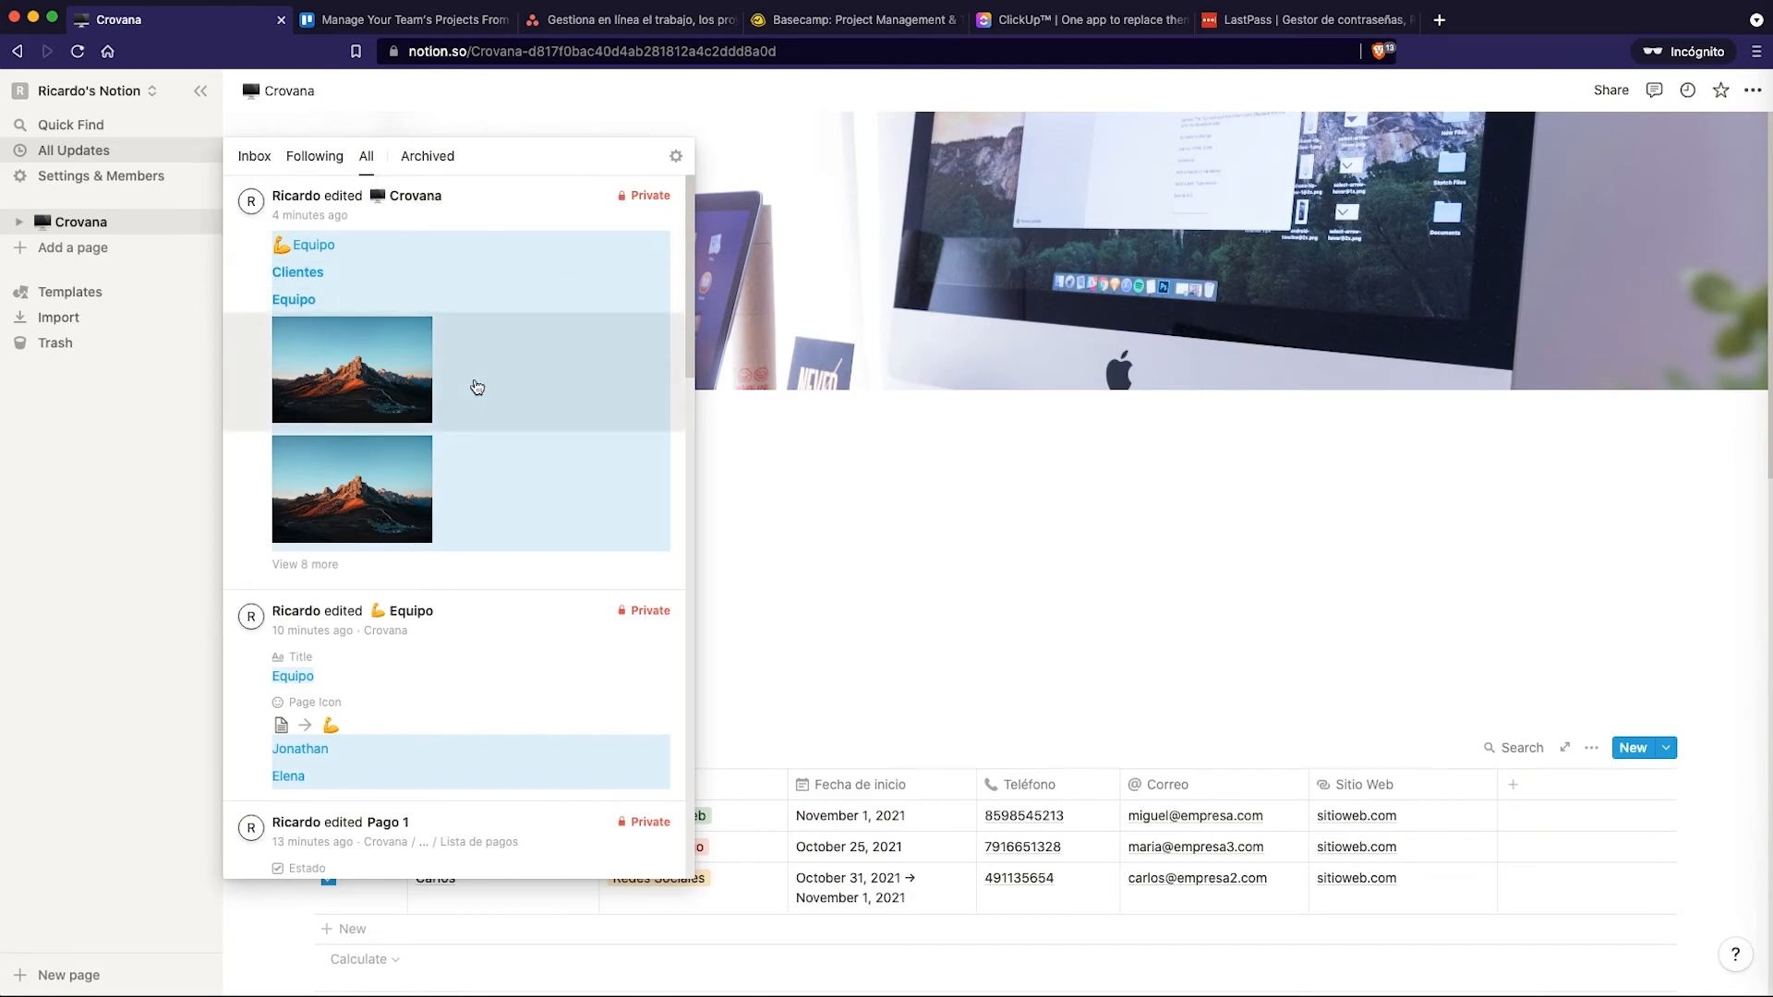
scroll(477, 503, "down", 6)
scroll(477, 503, "up", 8)
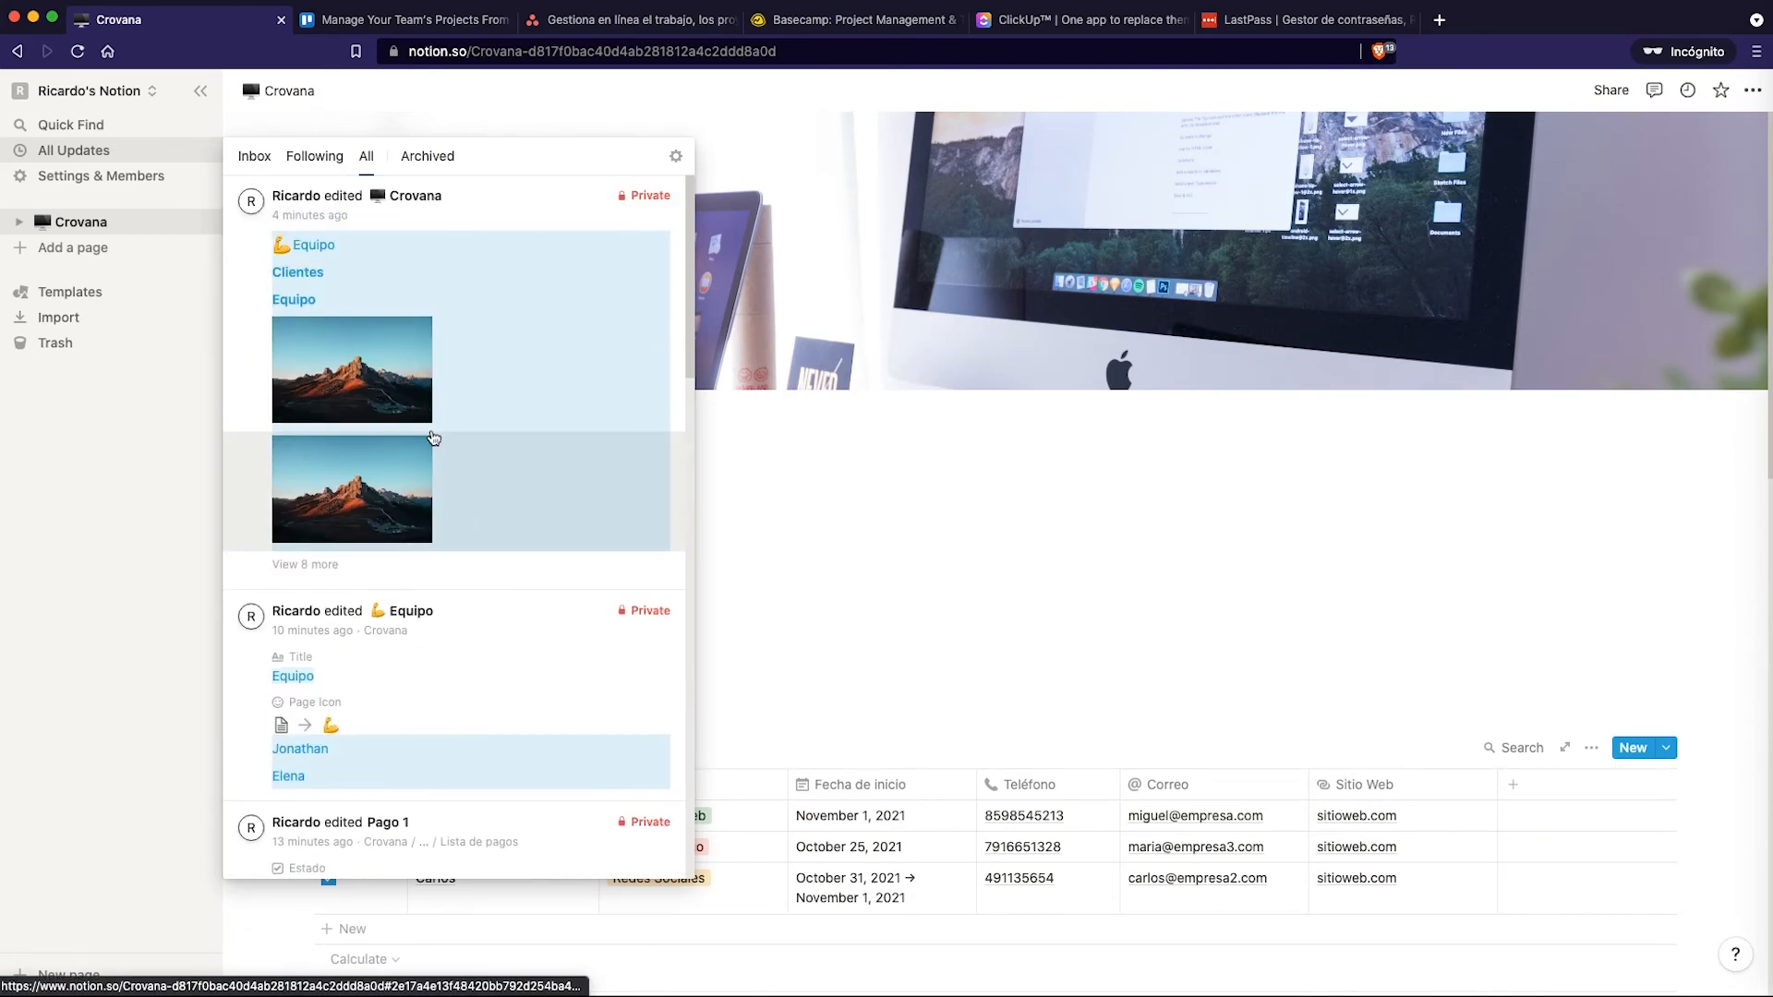
left_click(111, 177)
left_click(88, 182)
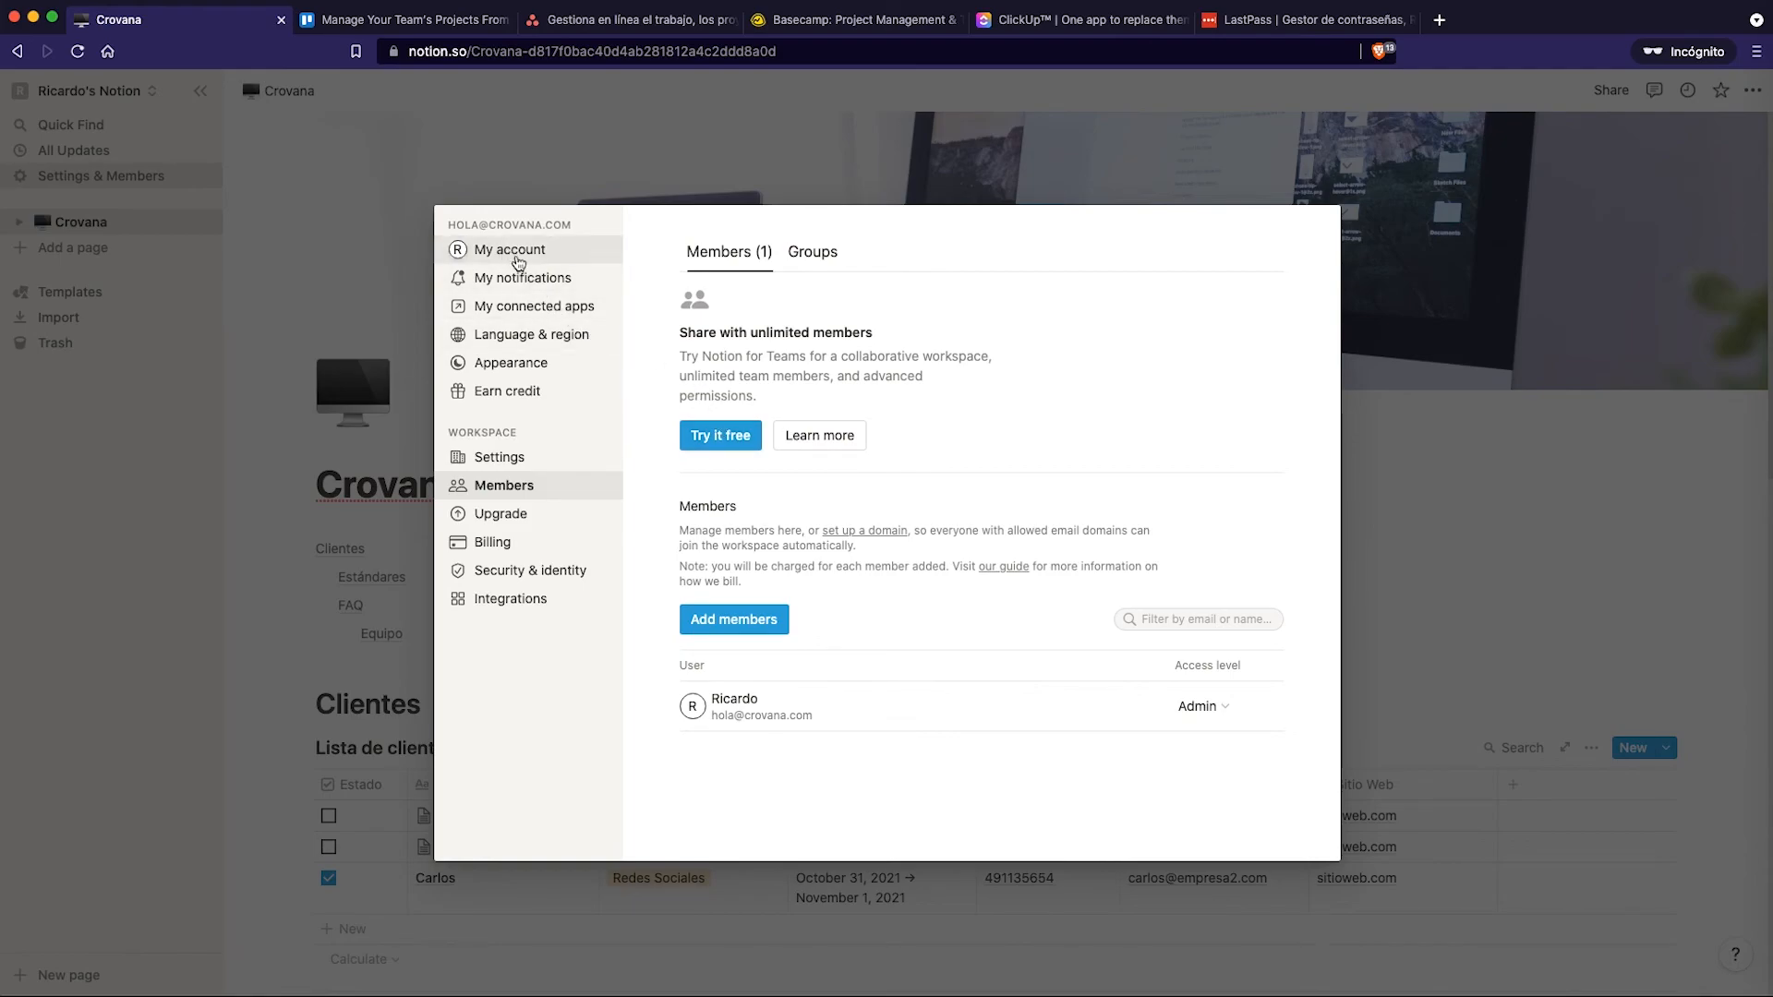
- Browse account, connected apps and language settings, keeping the language English
left_click(544, 263)
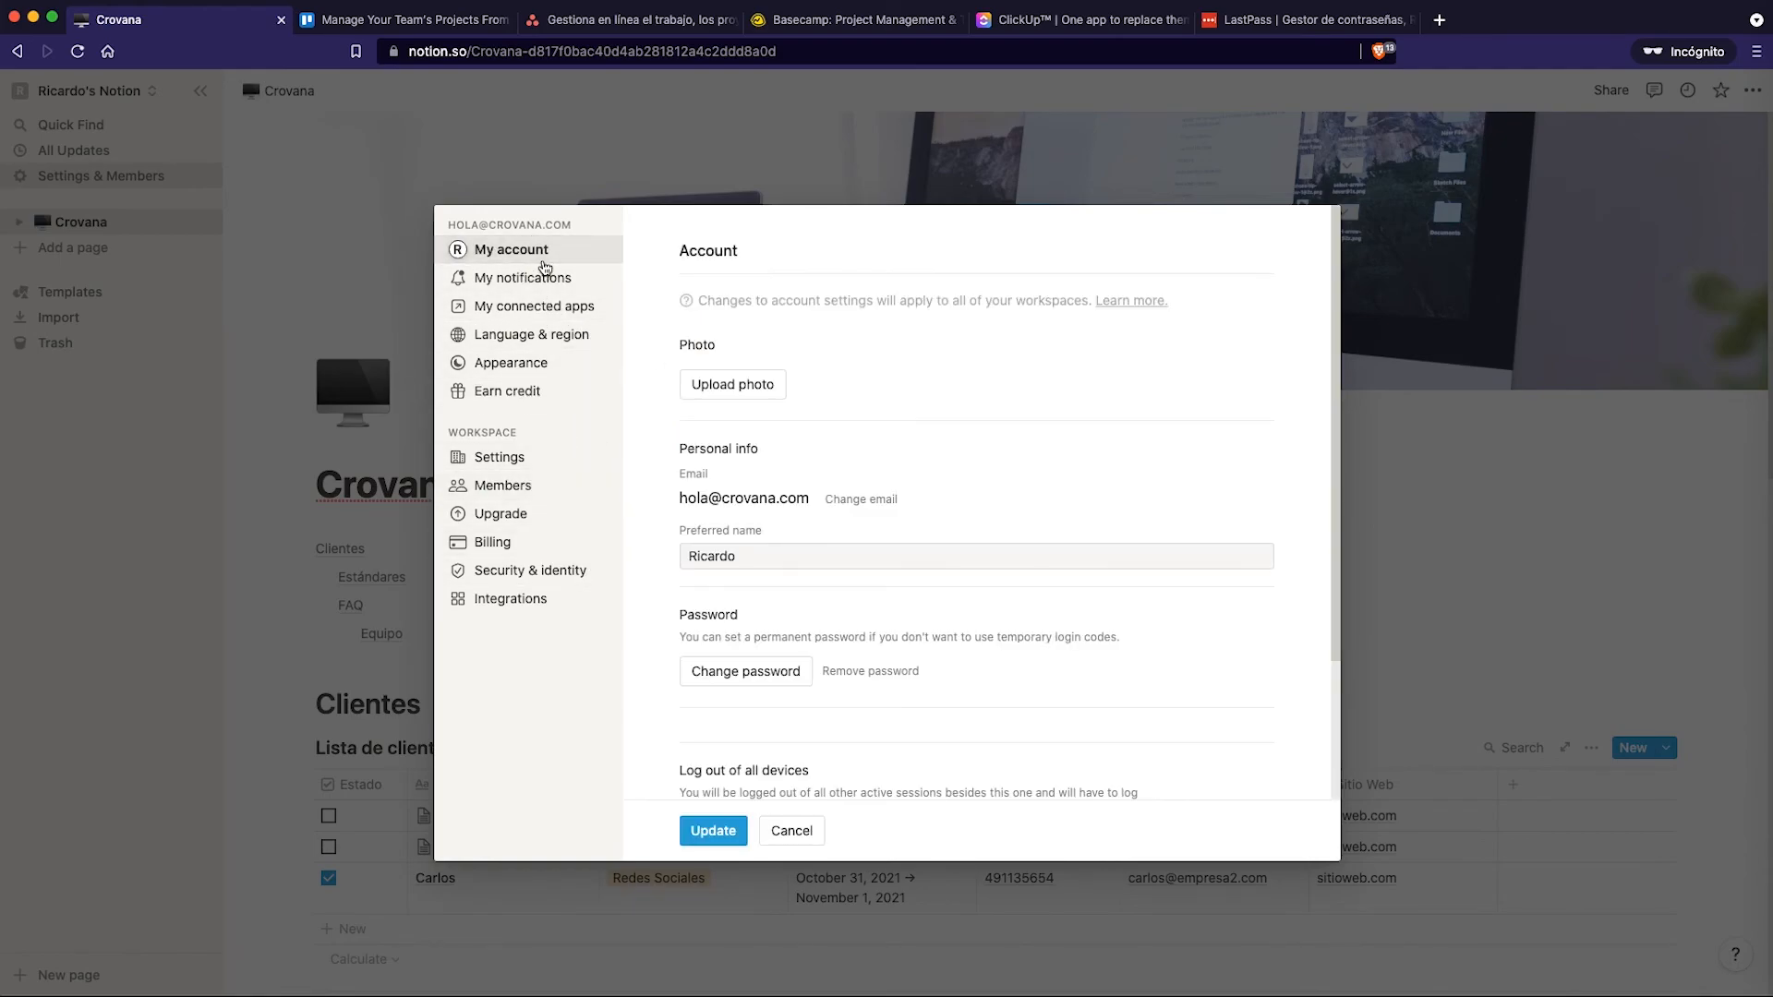
scroll(753, 552, "down", 1)
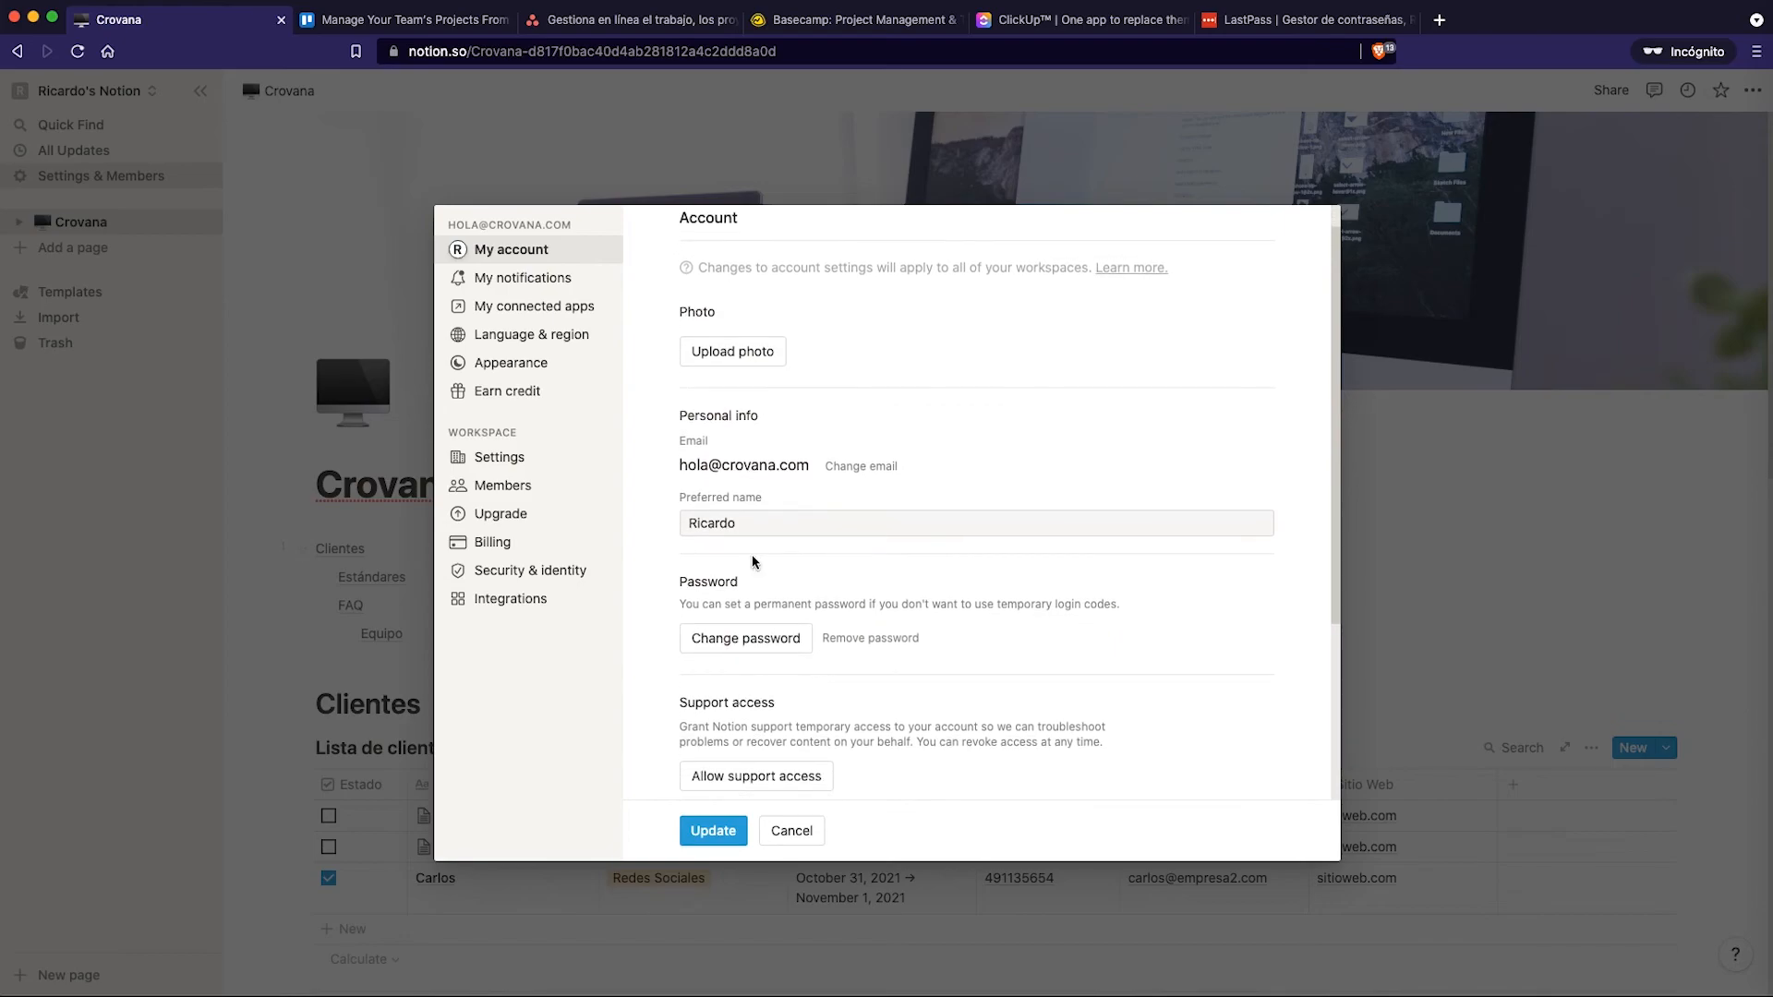
left_click(537, 314)
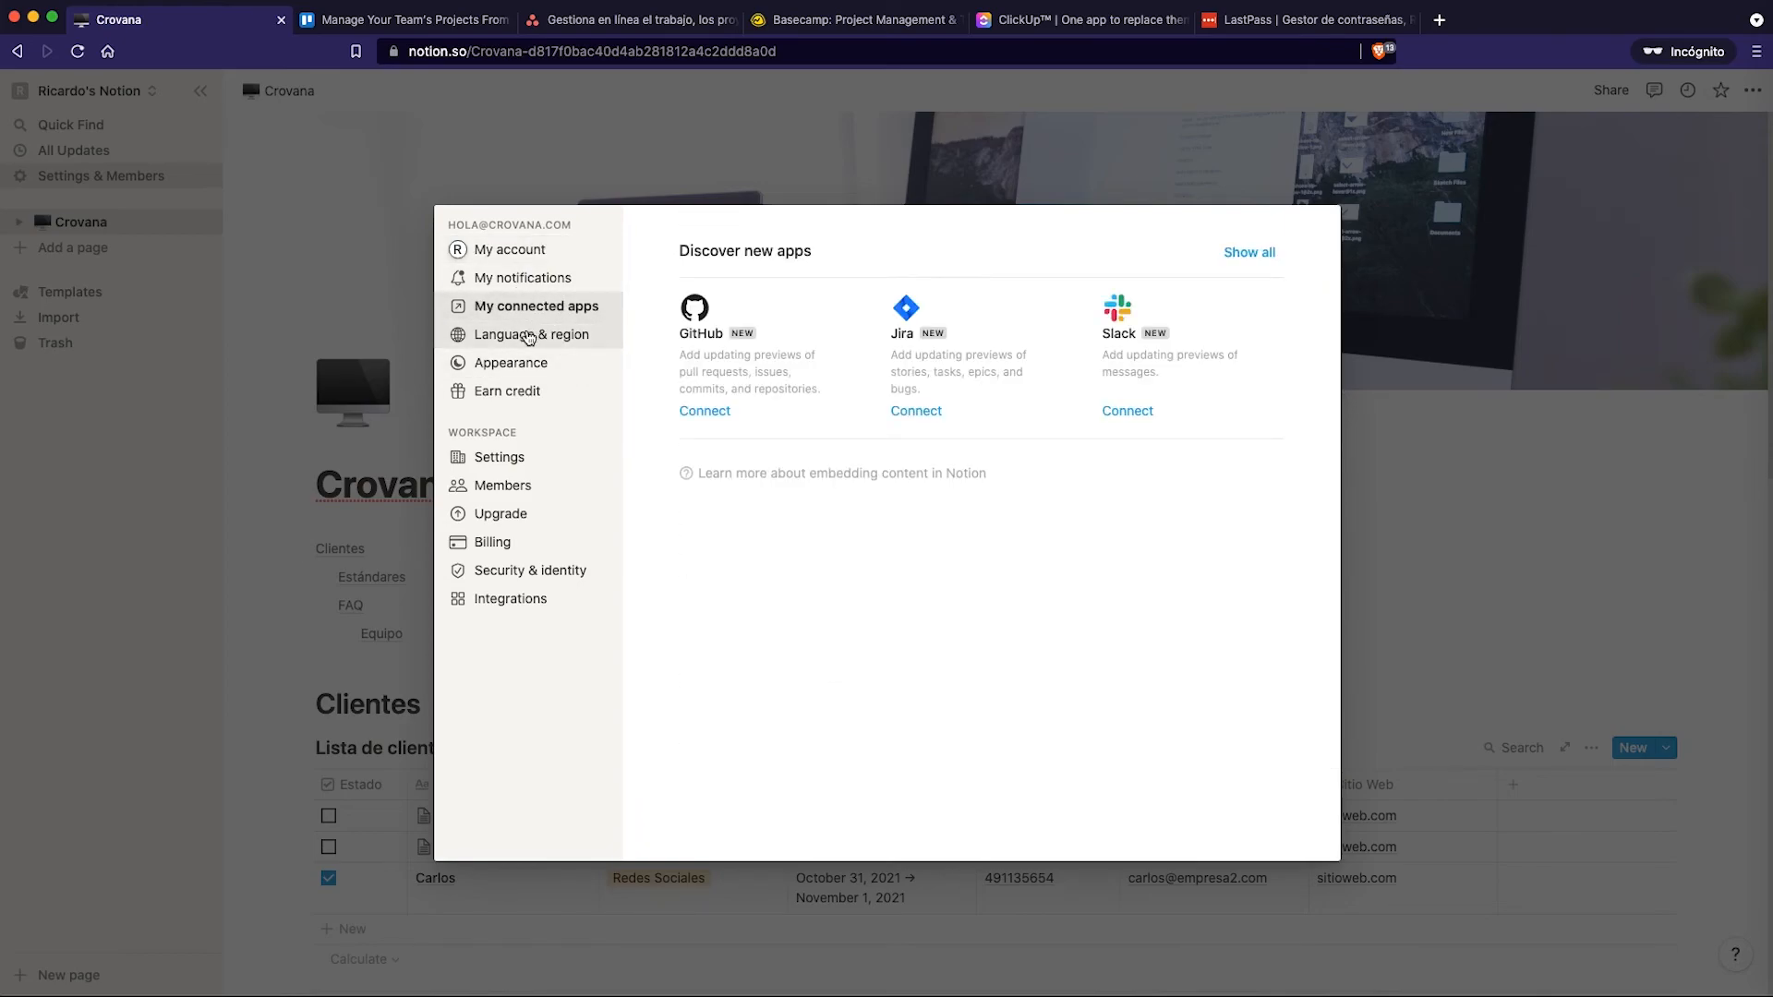
left_click(529, 338)
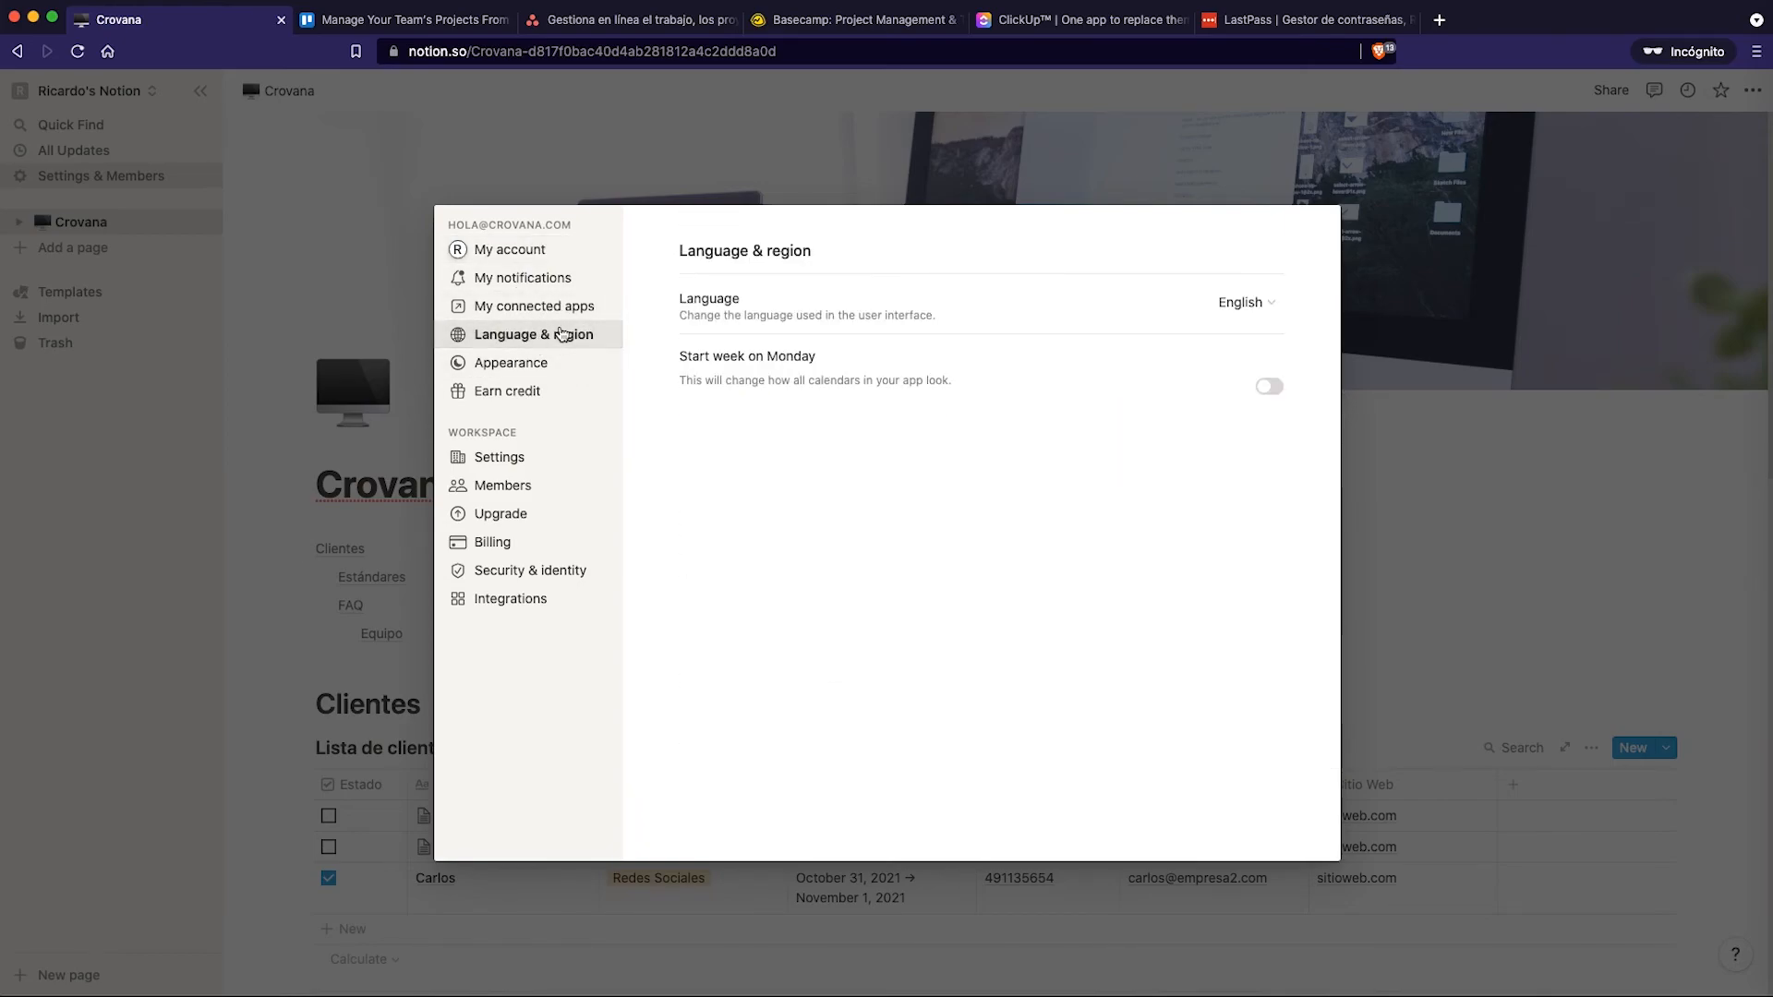
left_click(1232, 310)
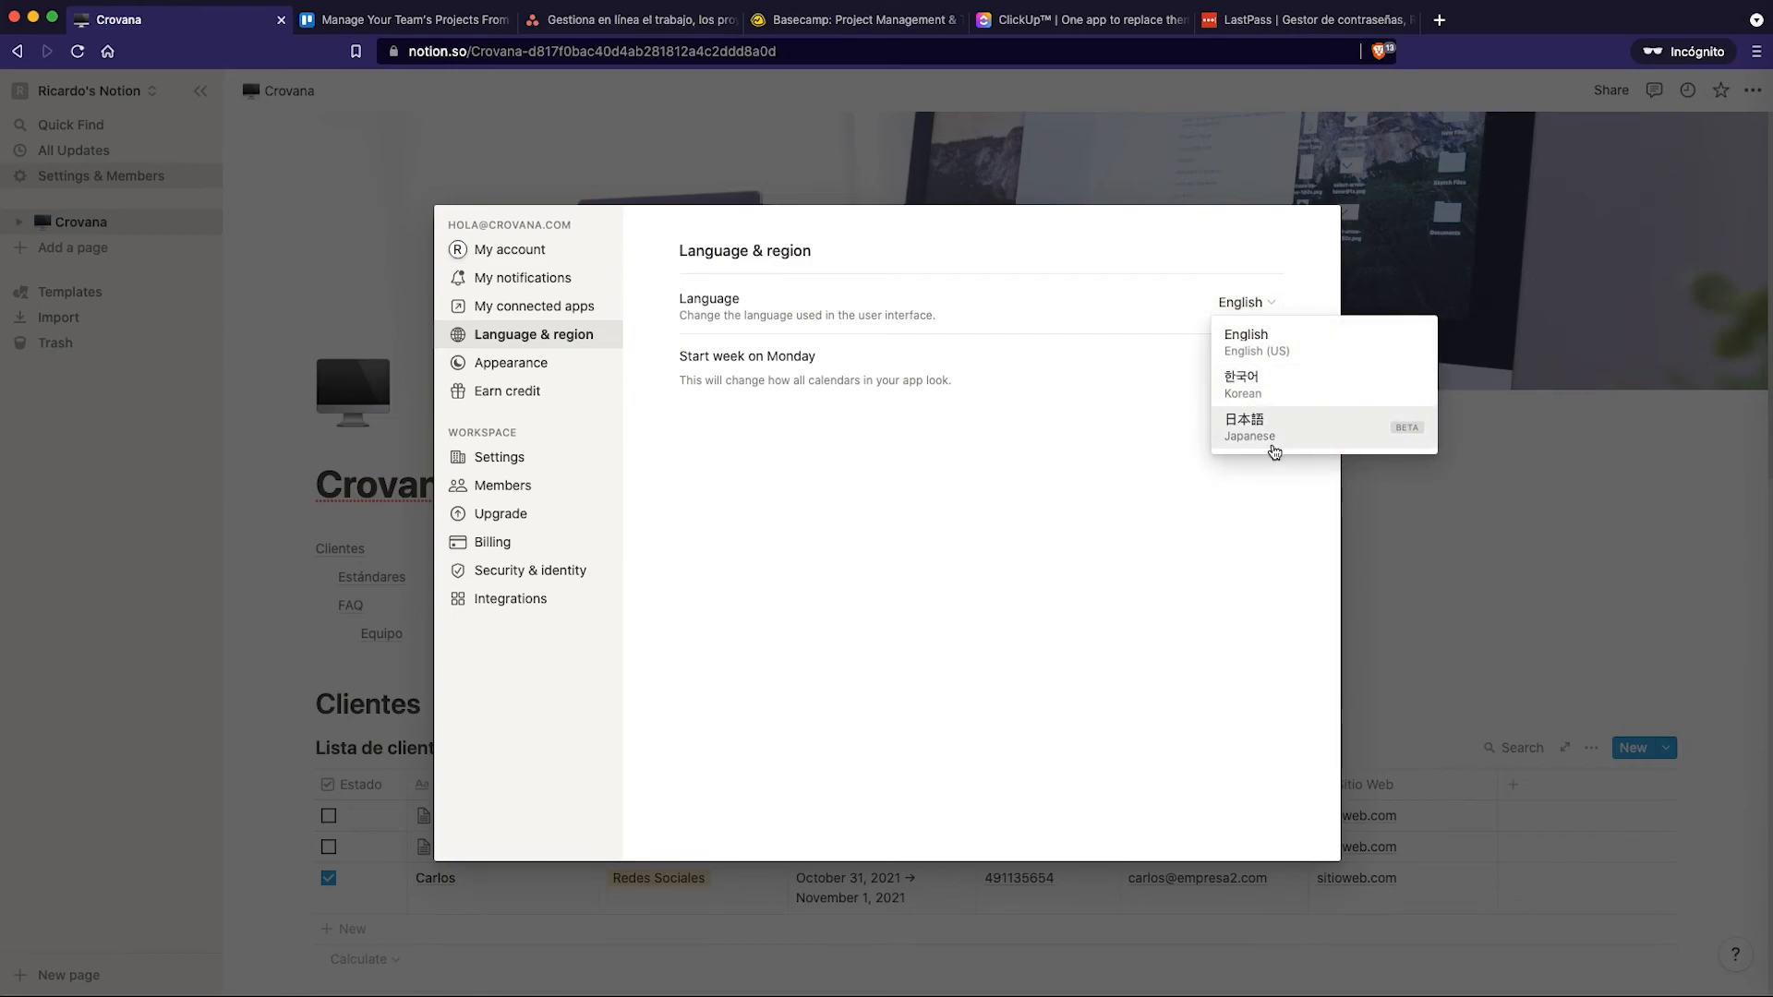
left_click(1275, 347)
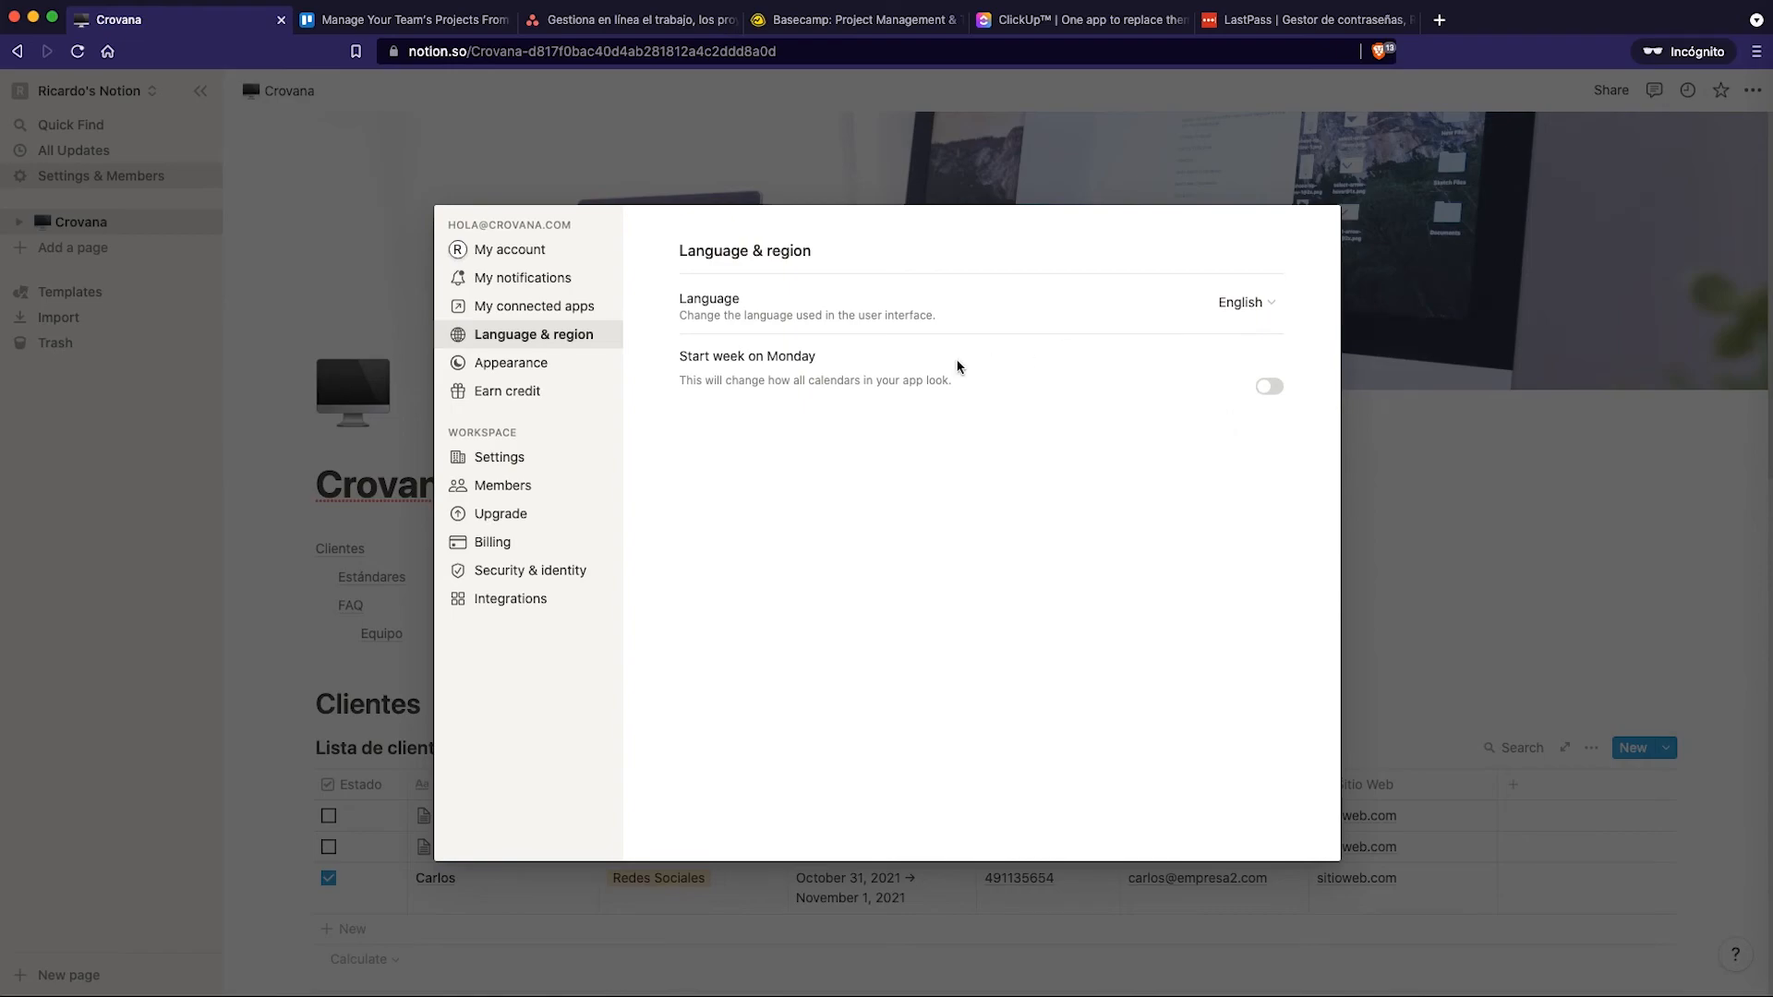
- Set the Appearance theme to Dark and close the settings window
left_click(514, 363)
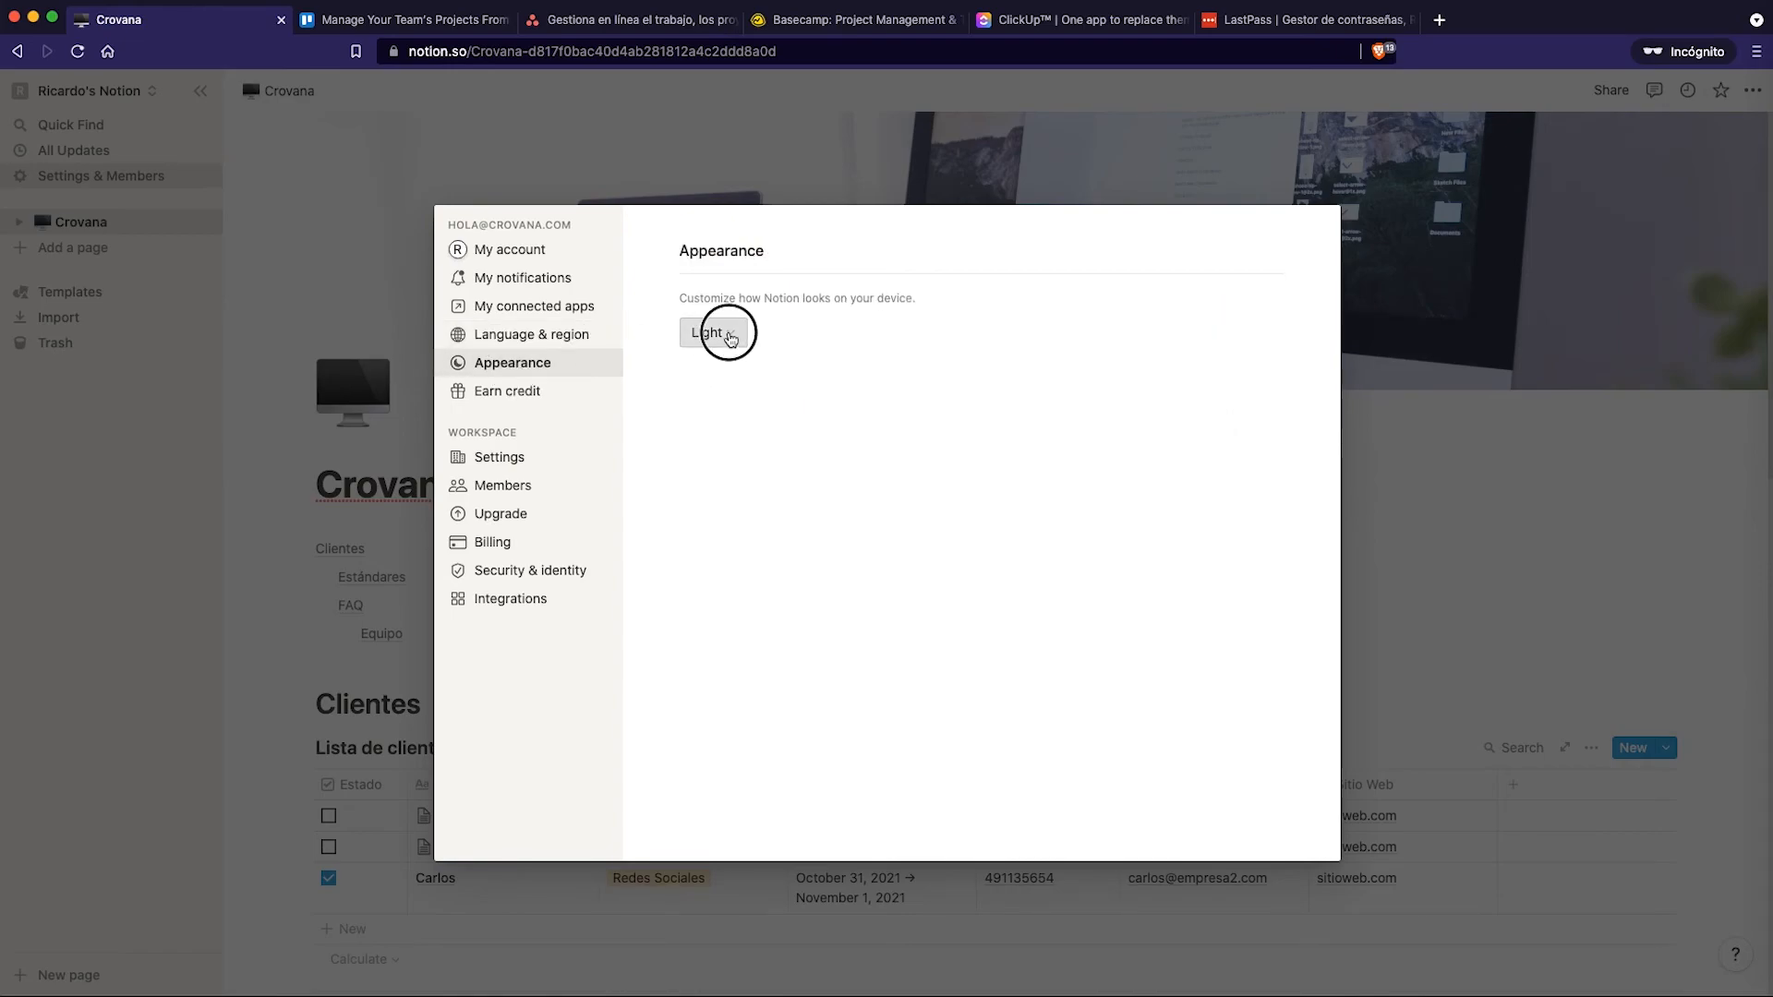
left_click(729, 337)
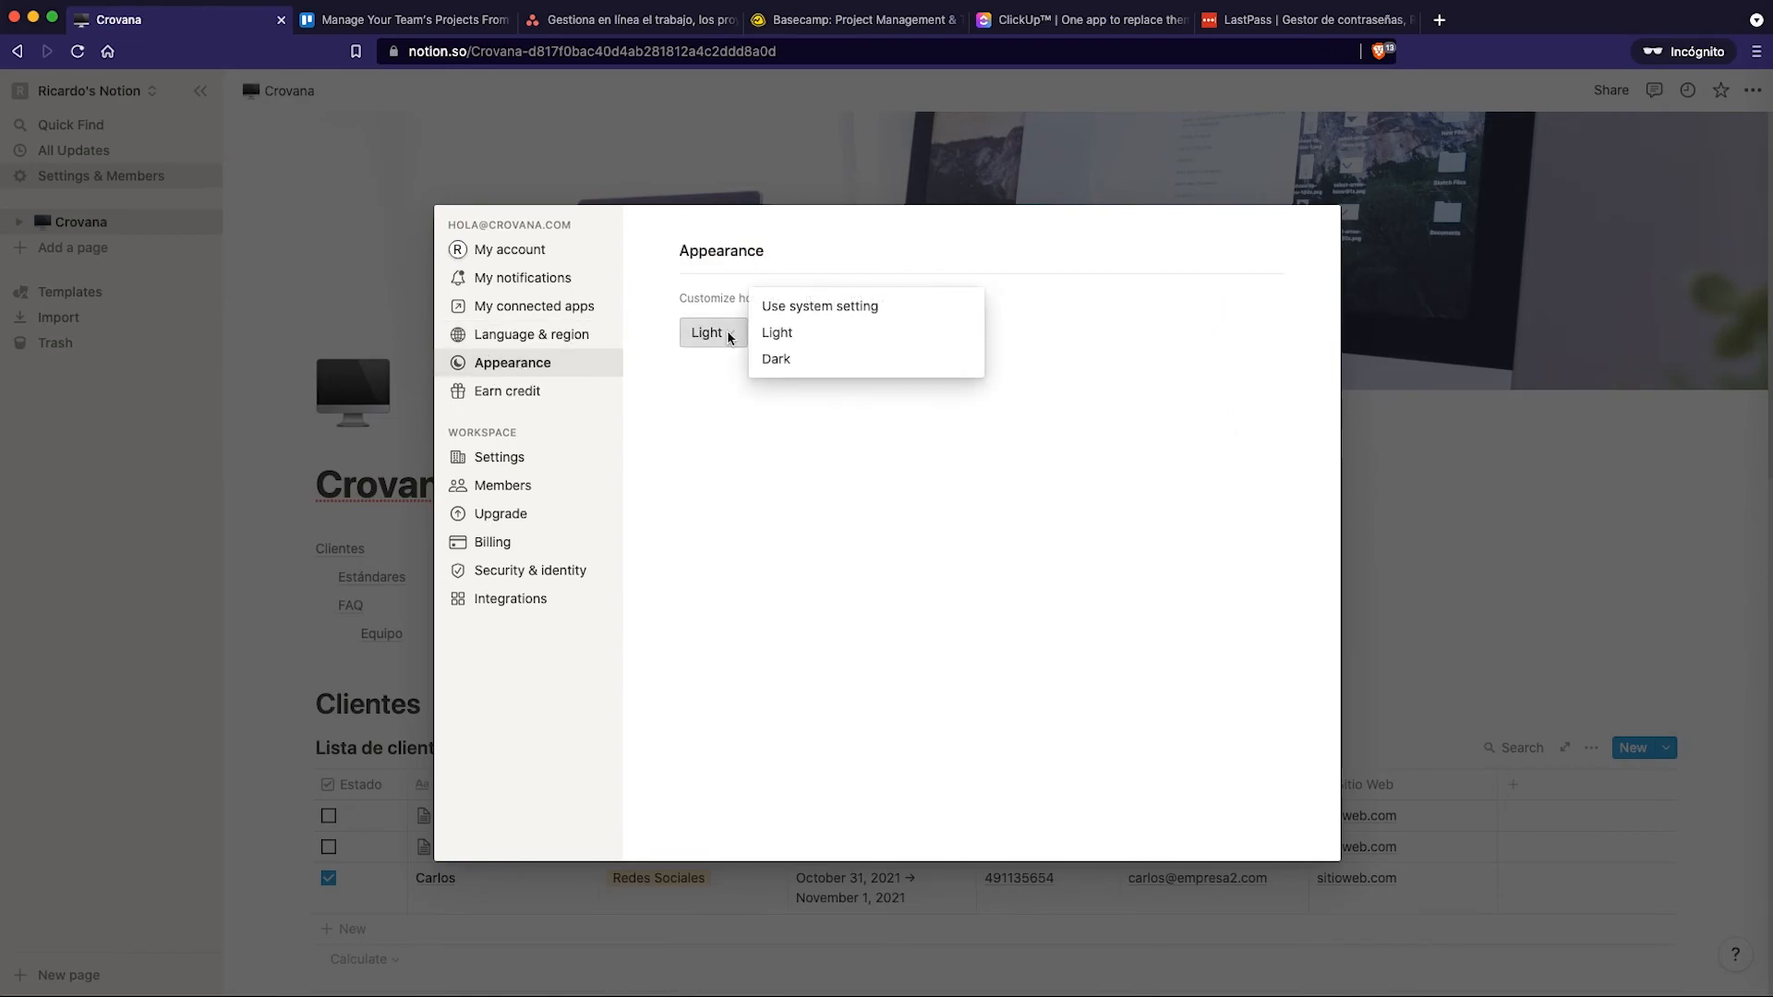
left_click(802, 360)
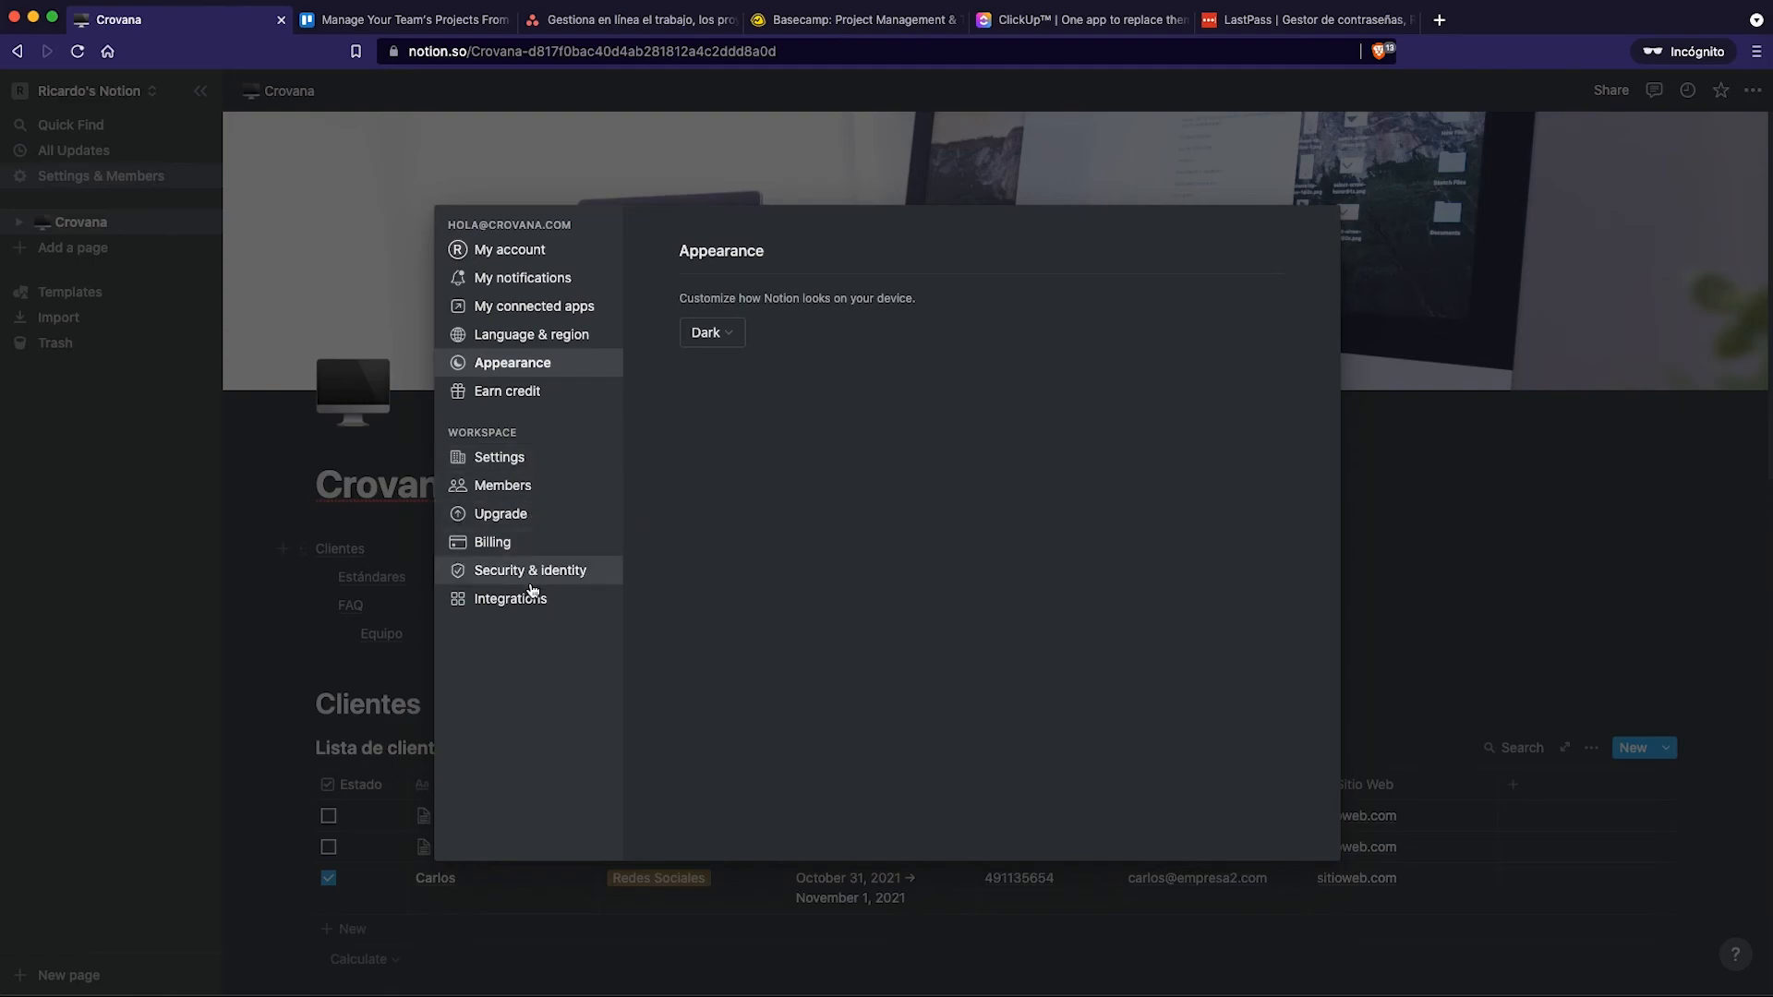
left_click(1466, 292)
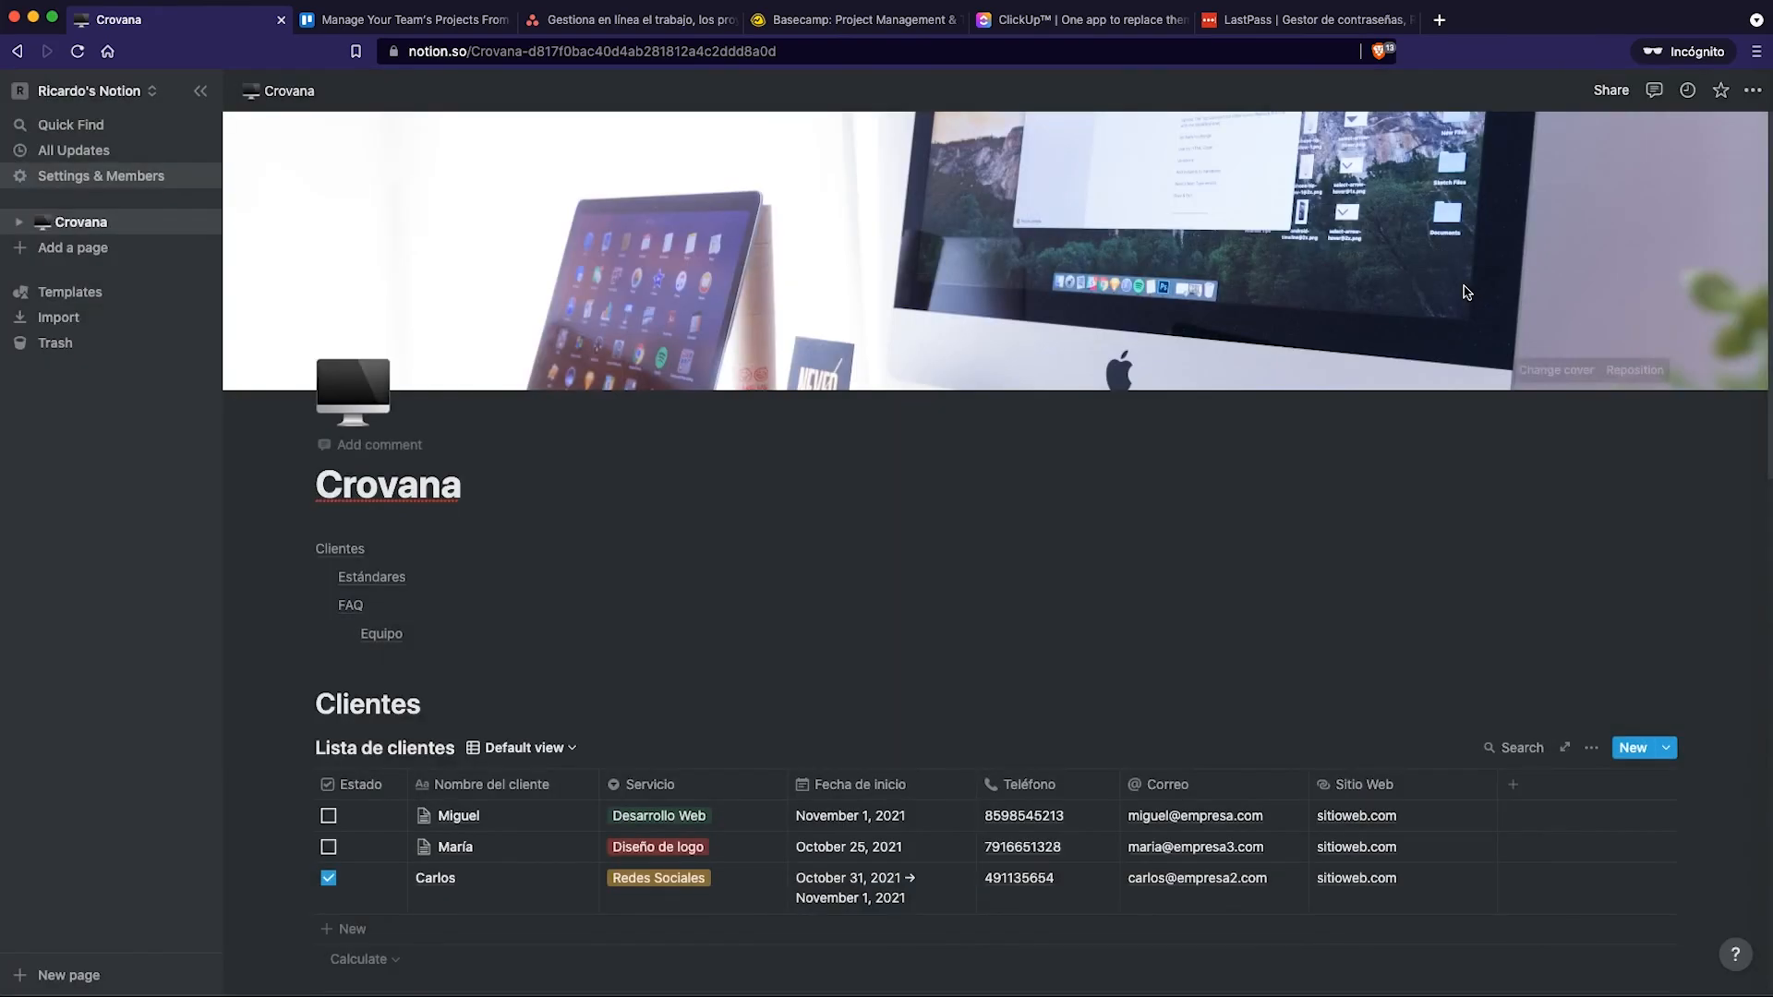
- Pick the Sales Wiki template from the Sales category and add it to the workspace
left_click(77, 294)
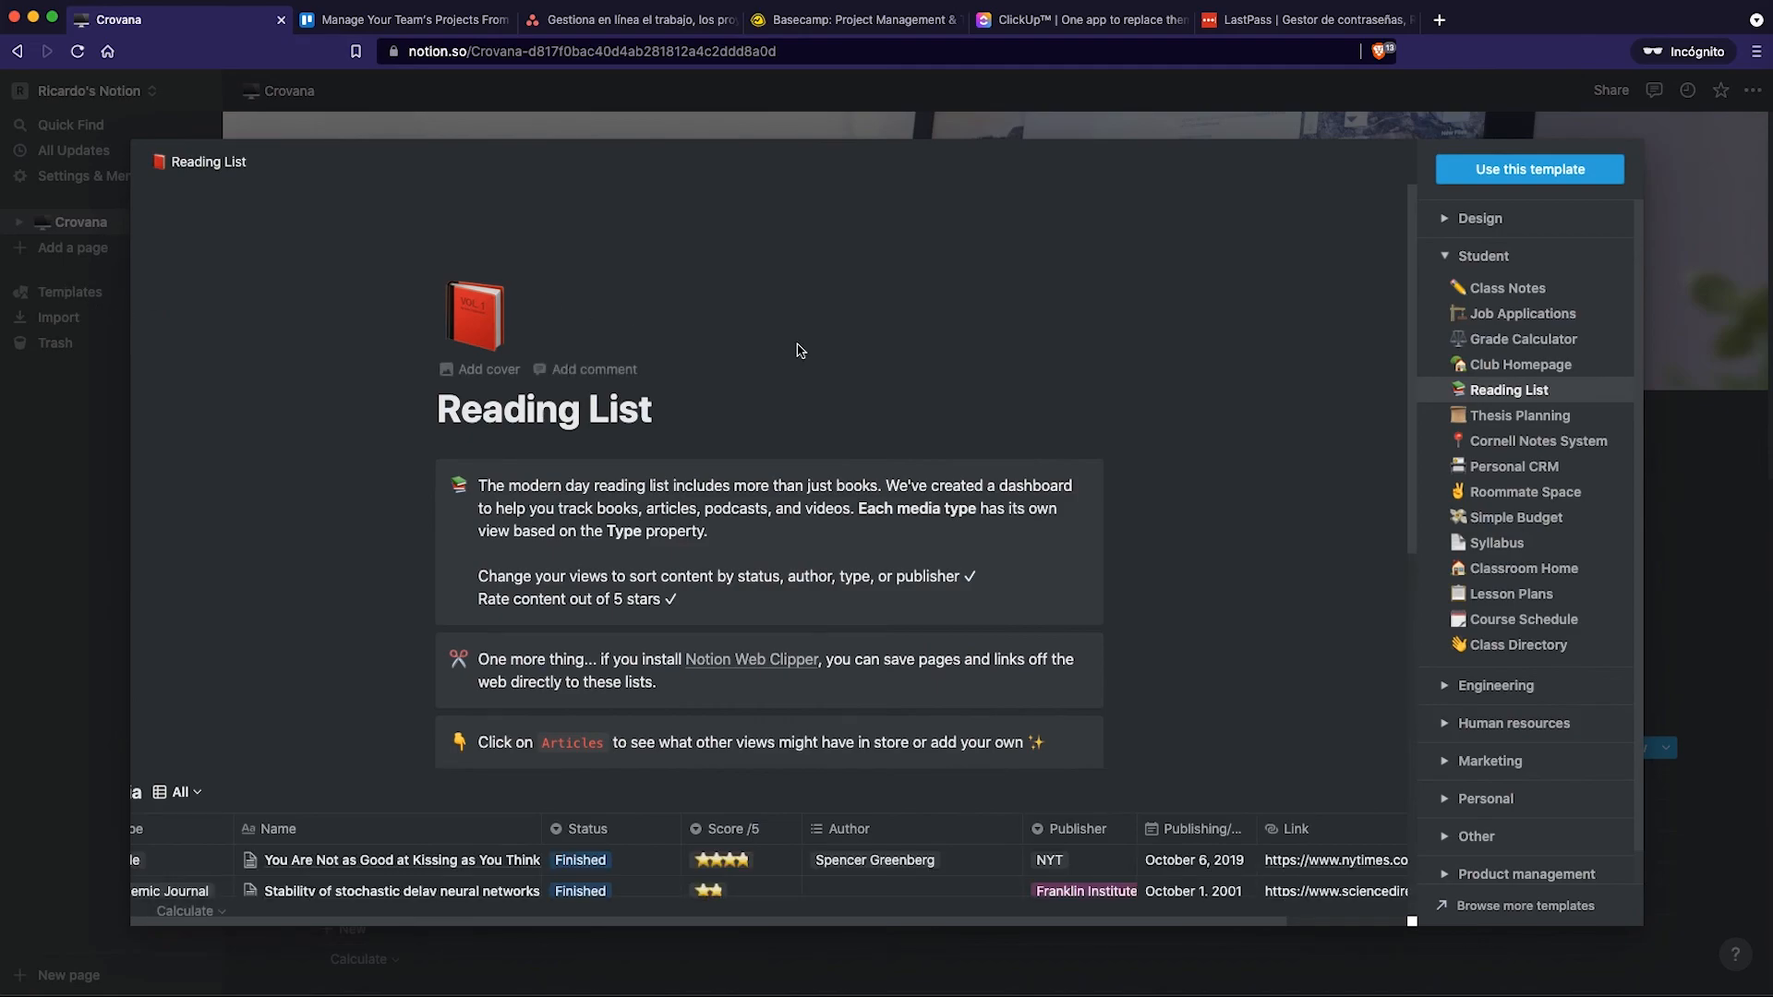
left_click(1446, 266)
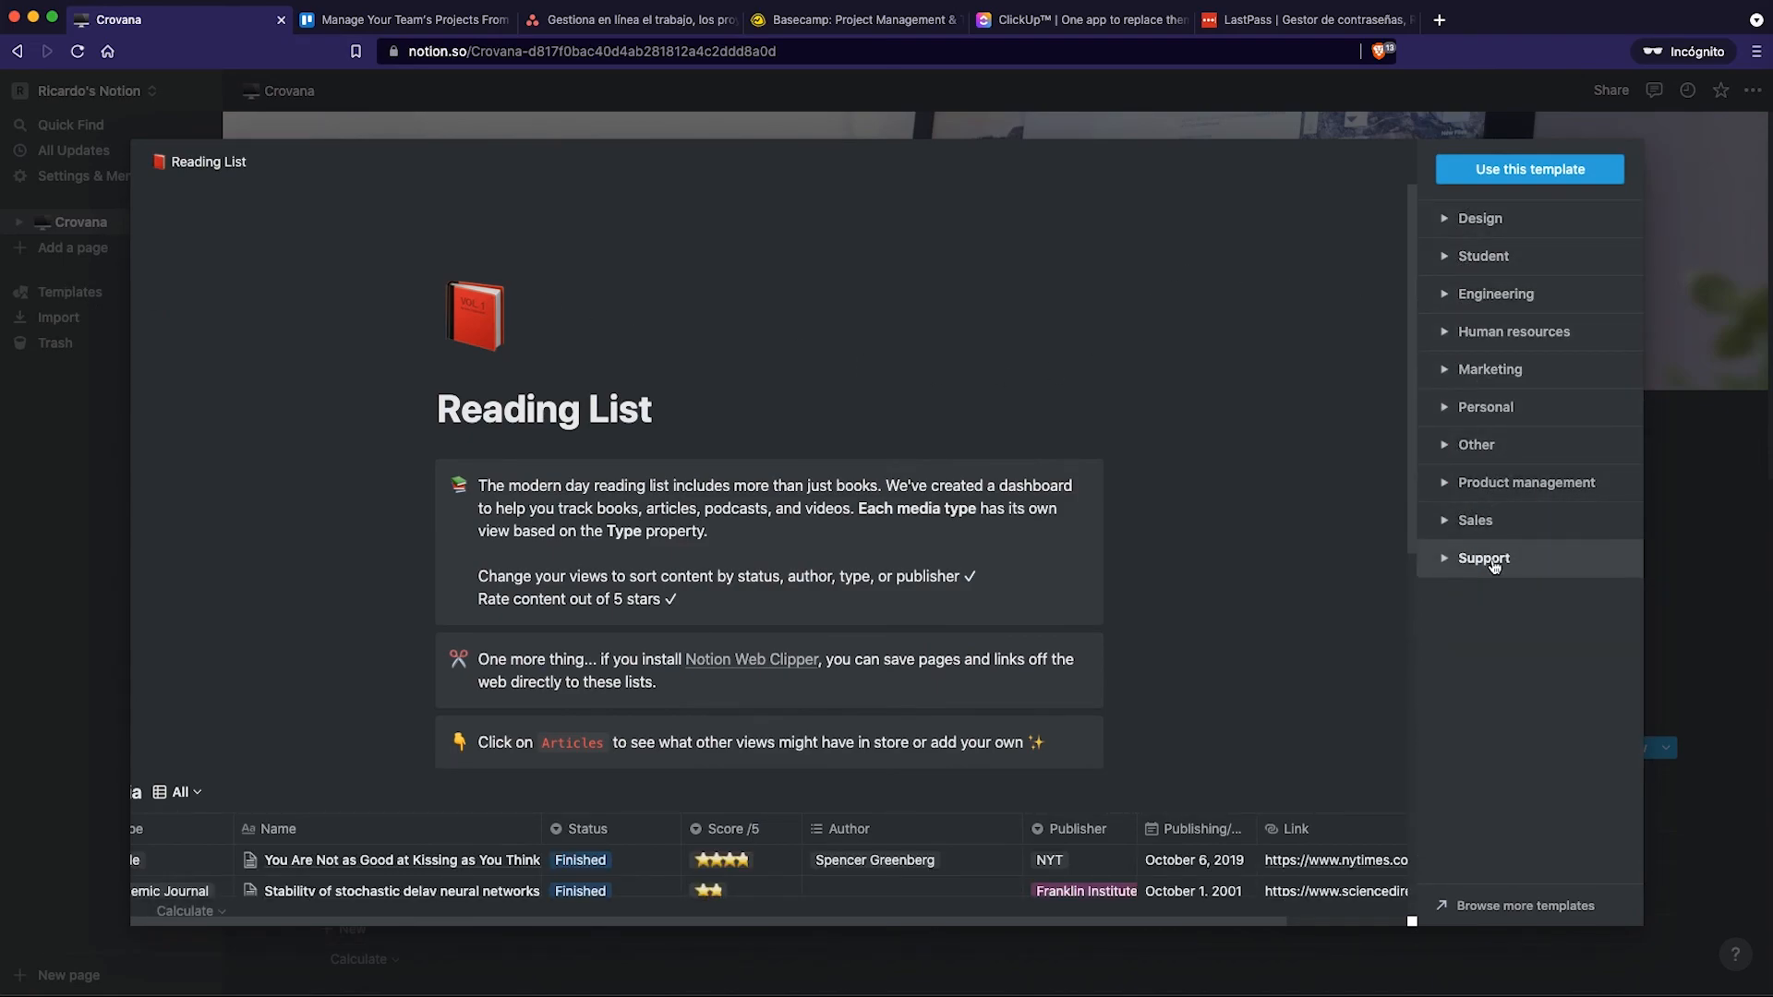
left_click(1474, 520)
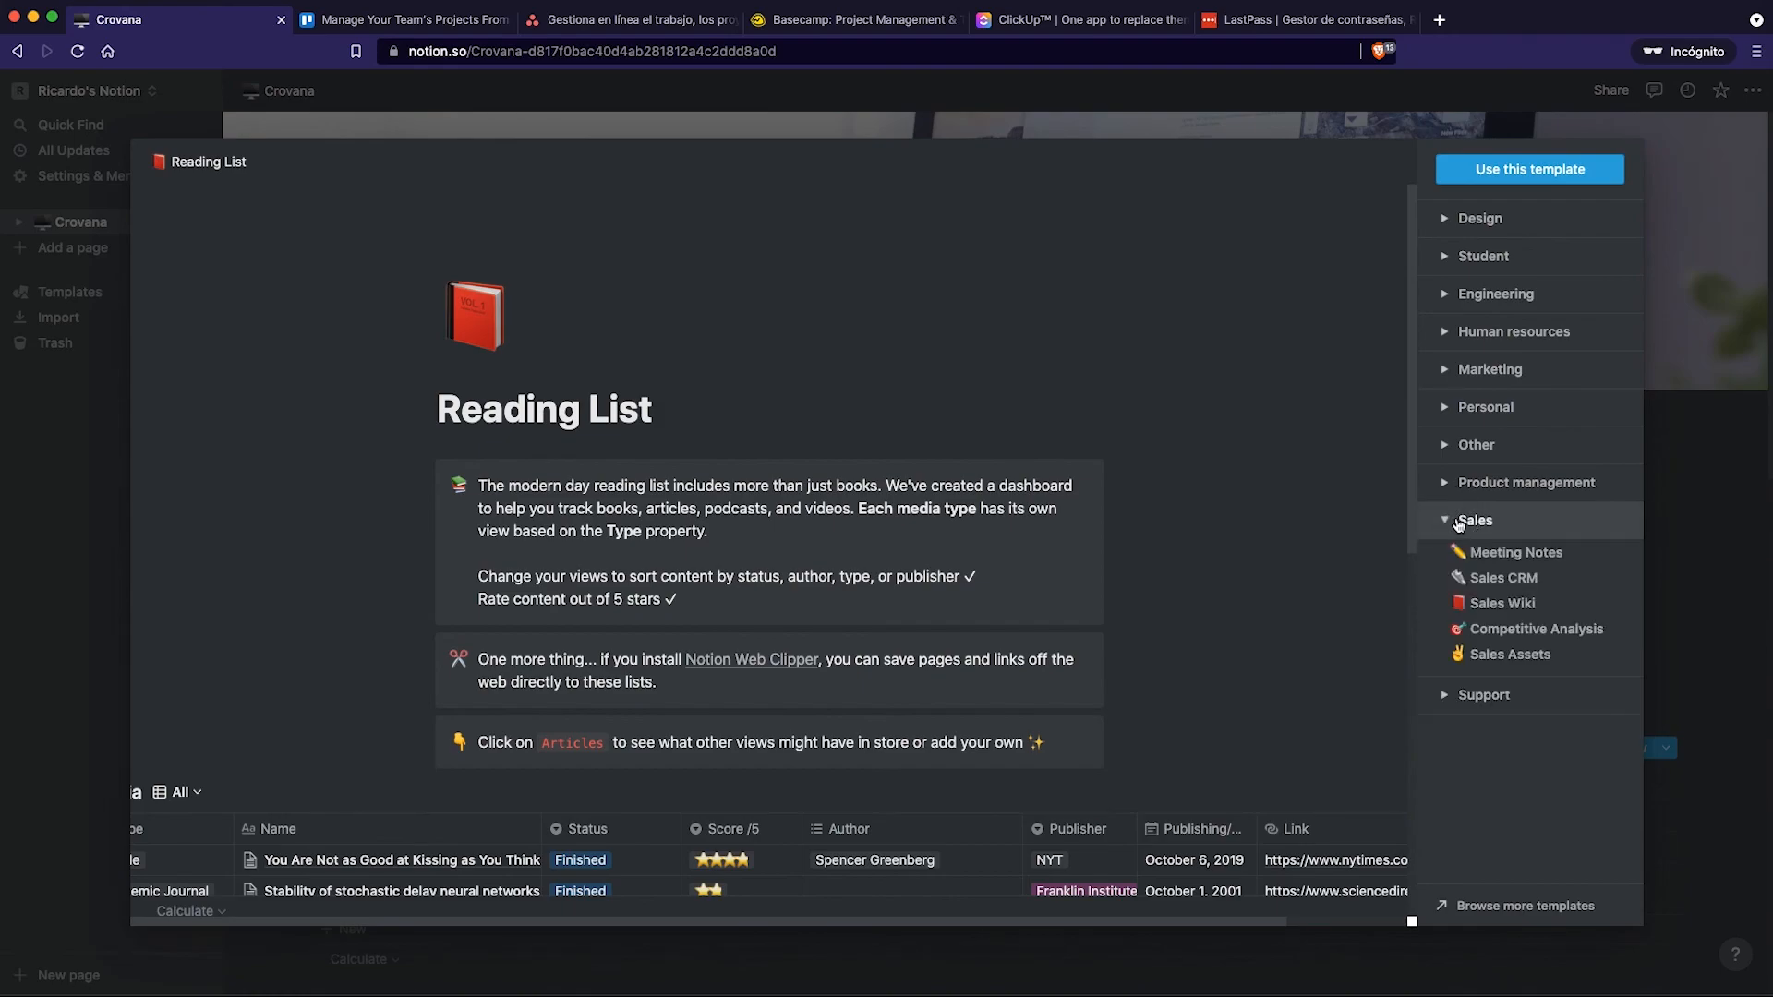
left_click(1519, 608)
scroll(698, 554, "down", 3)
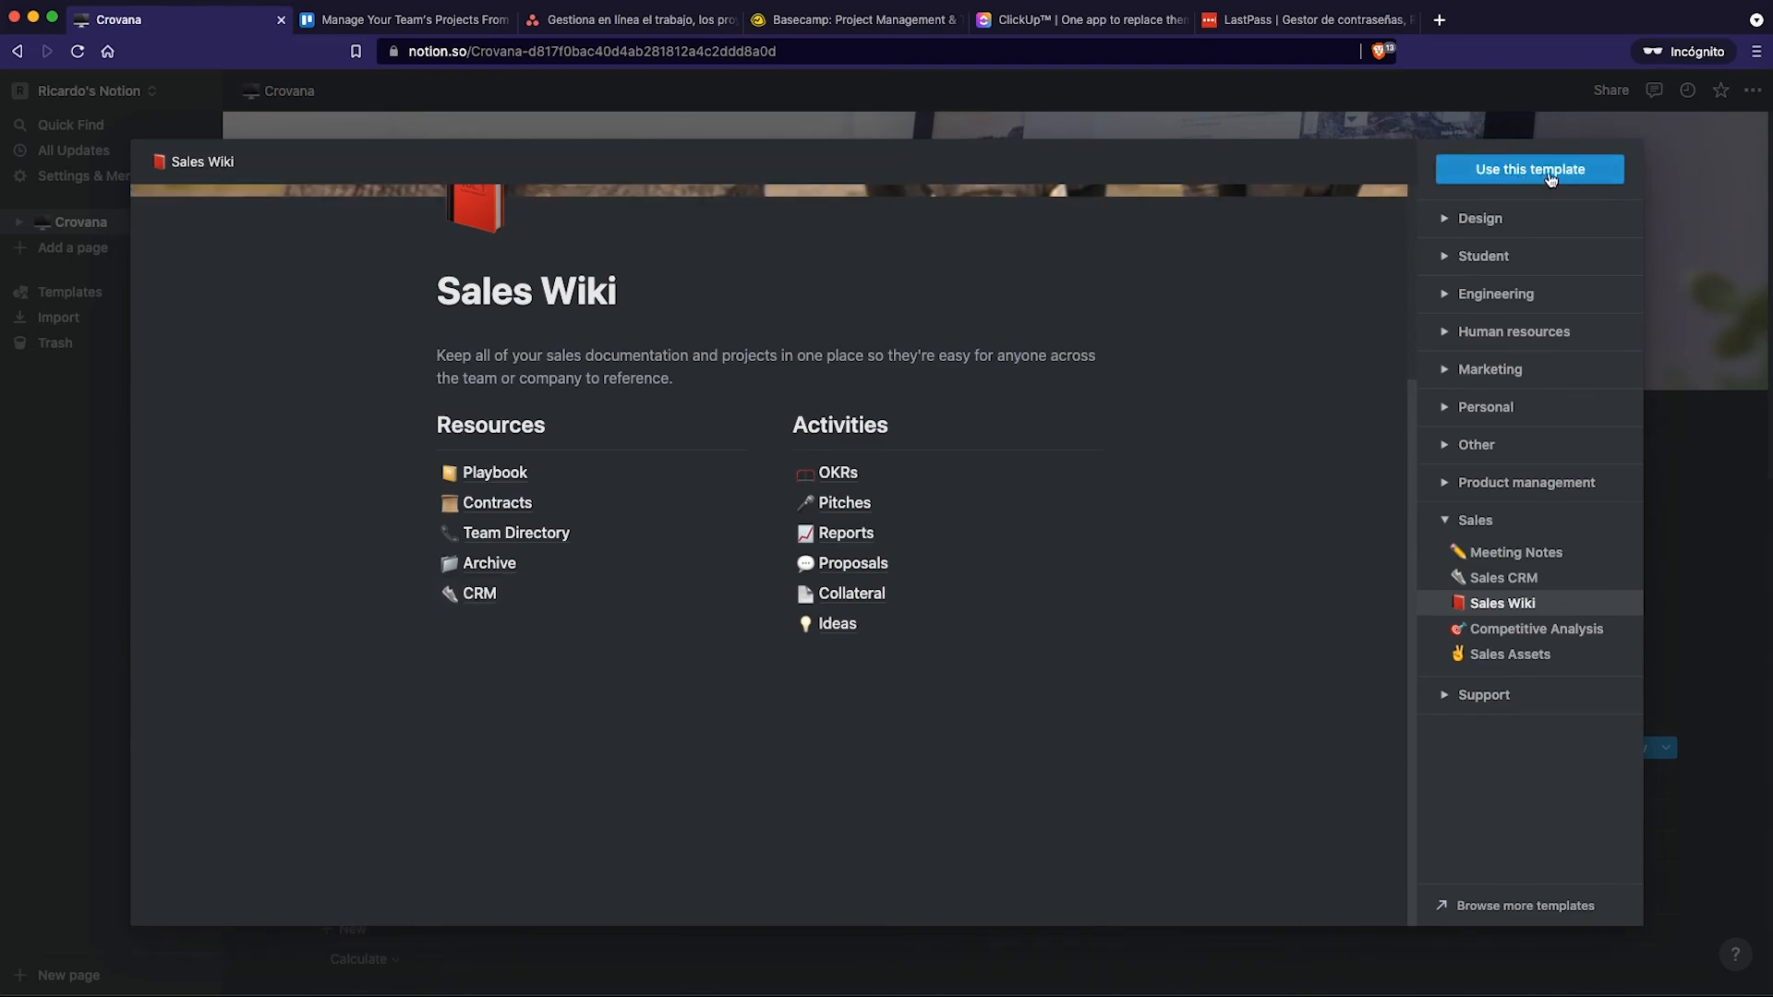
left_click(1550, 179)
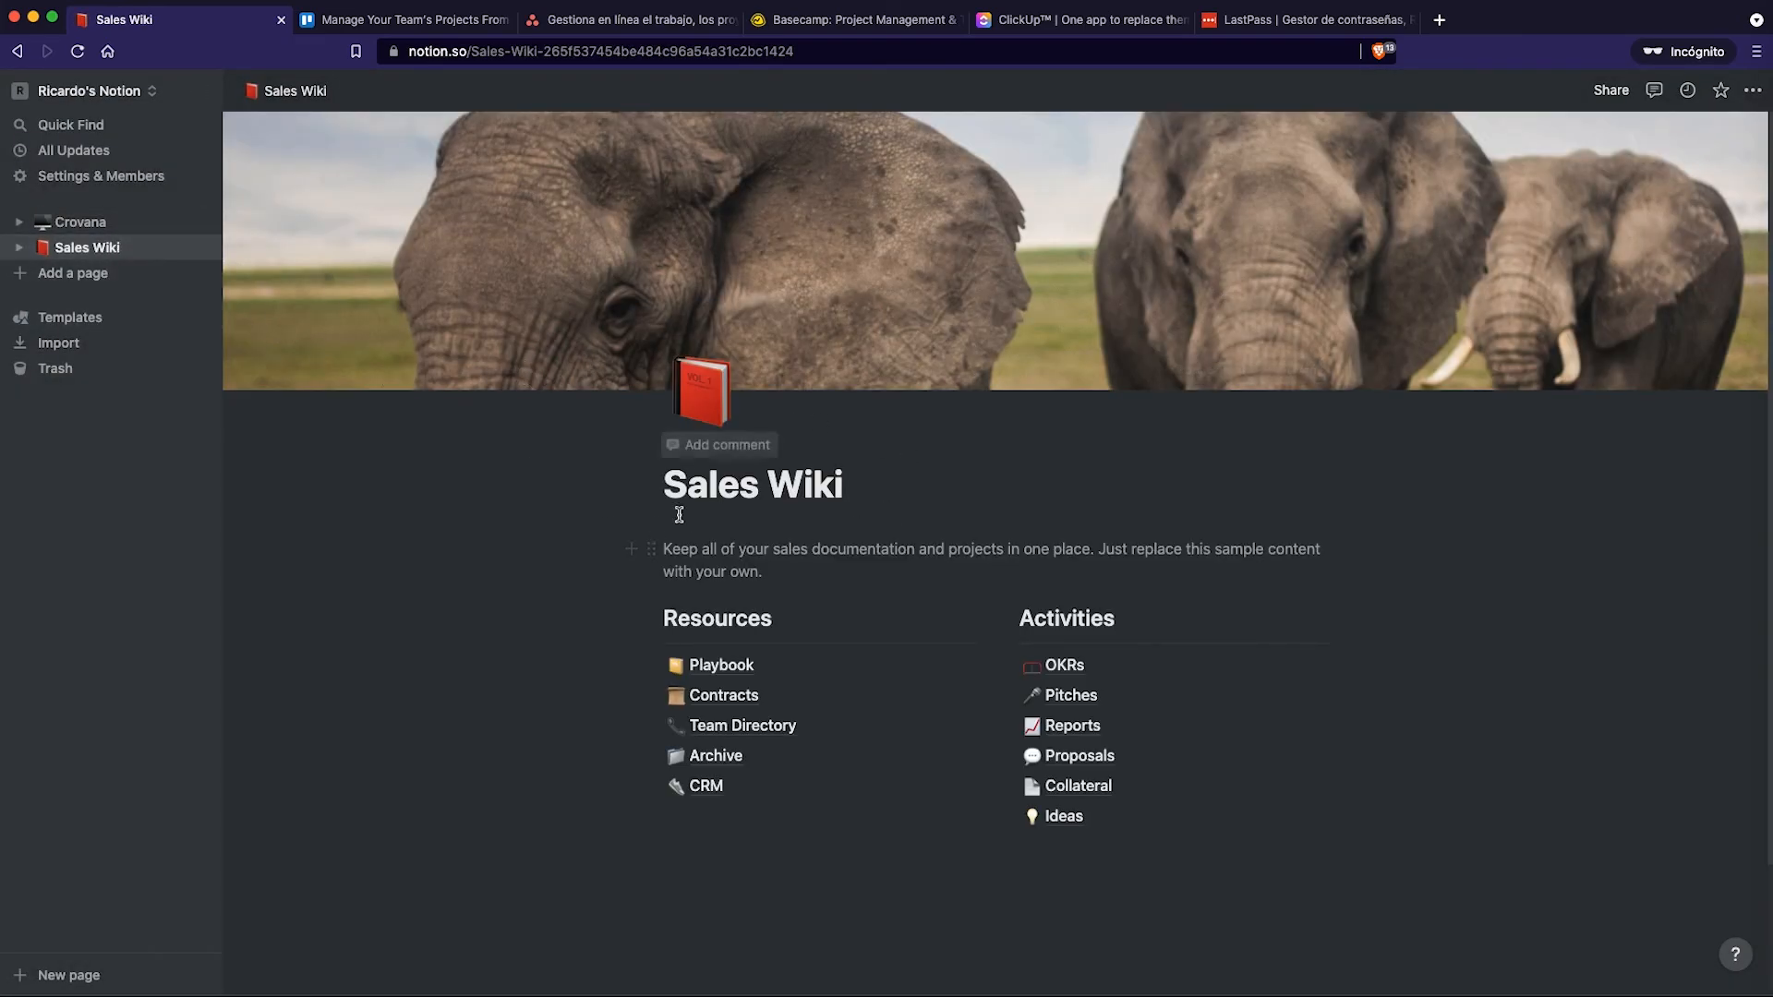
- Skim the Sales Wiki Playbook page, go back via the breadcrumb, then return to Crovana
left_click(716, 676)
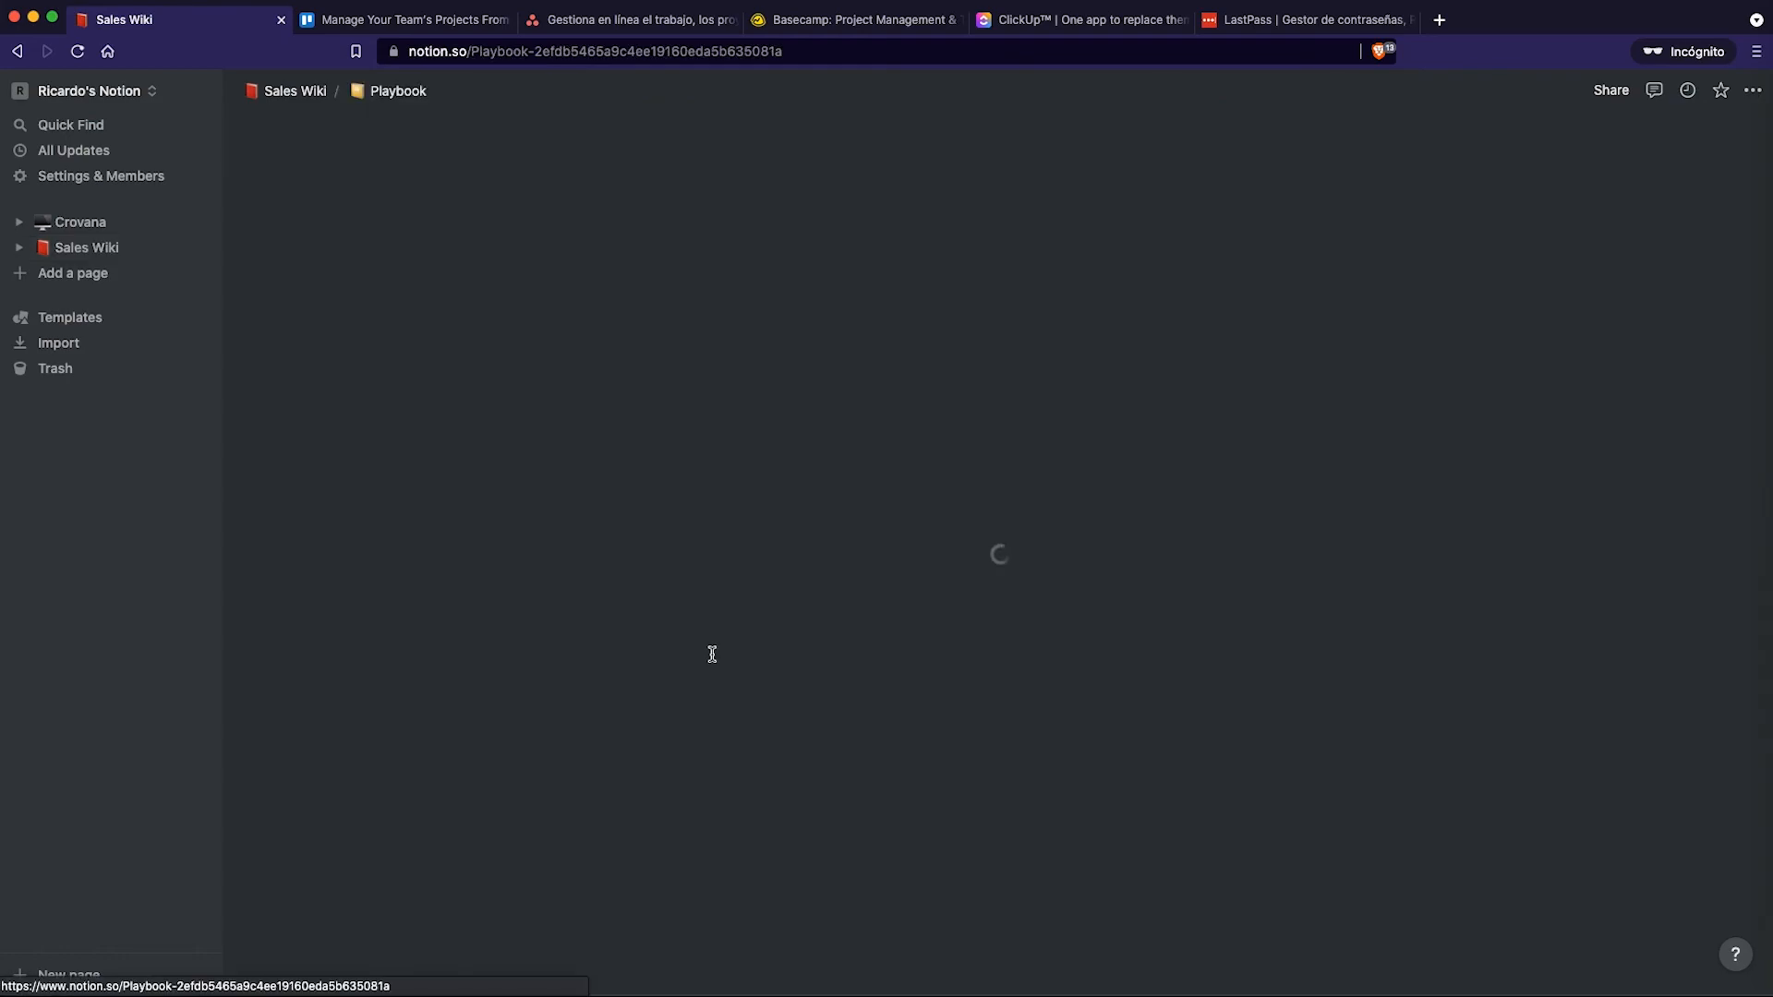
scroll(743, 600, "down", 6)
scroll(734, 646, "up", 6)
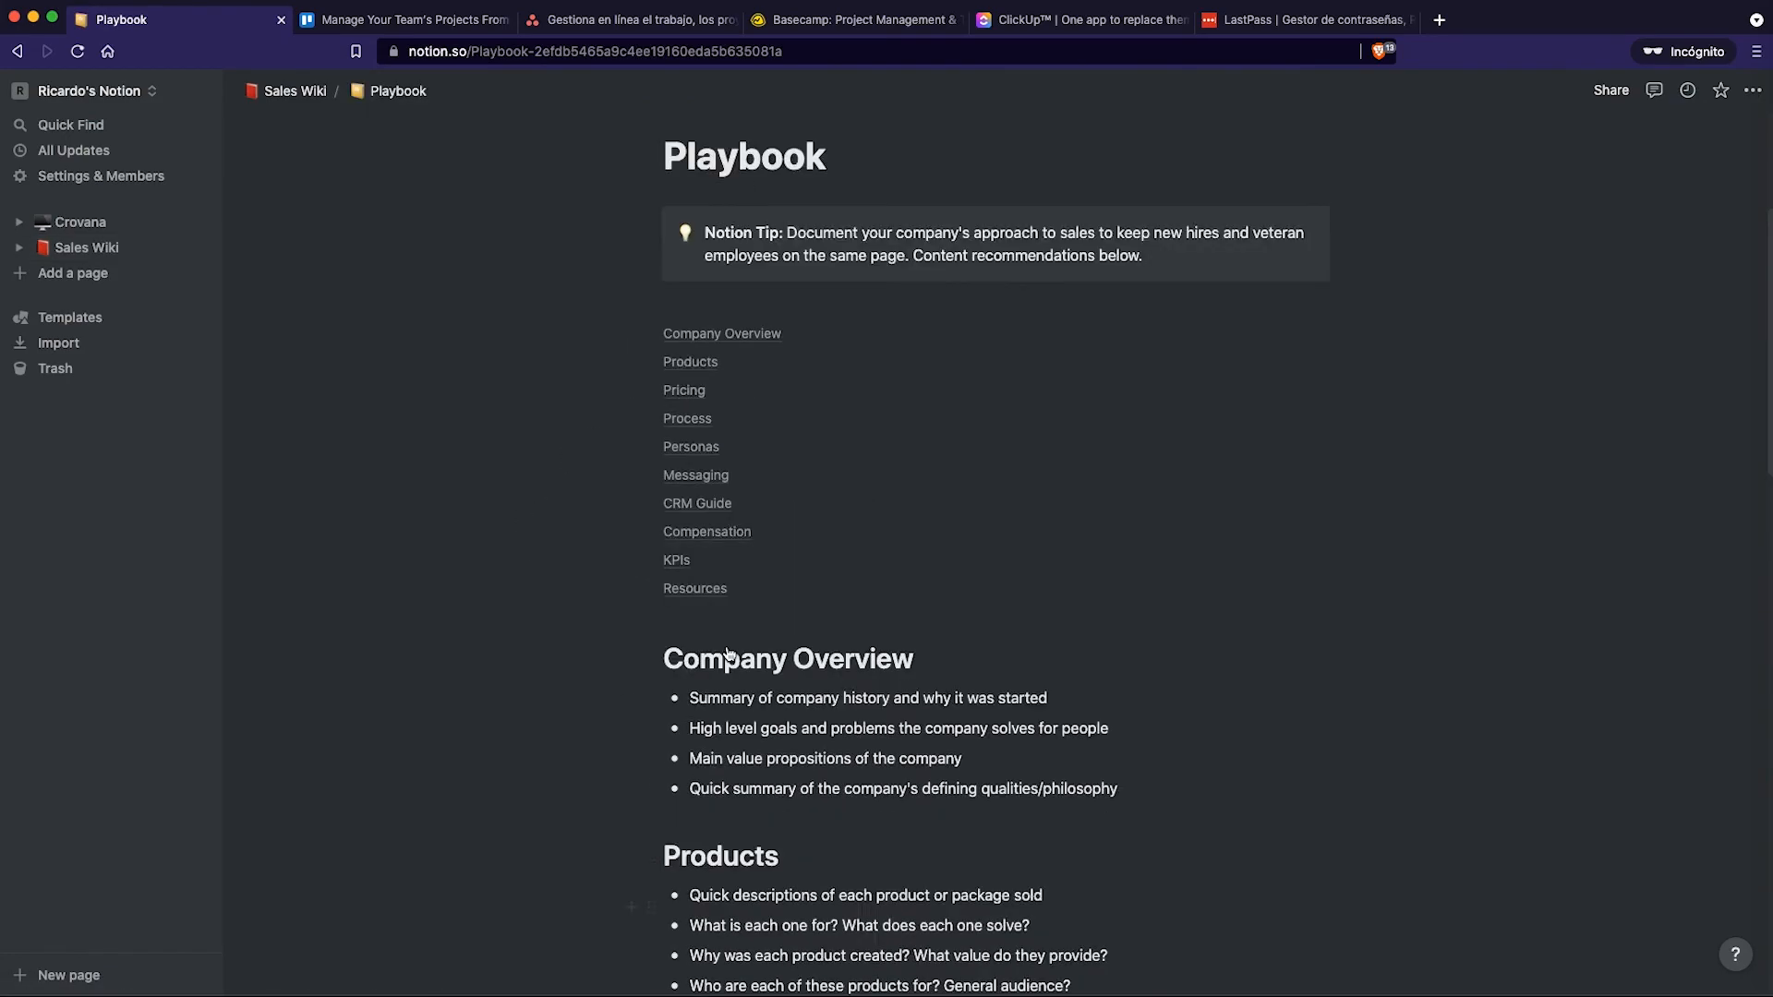
left_click(308, 92)
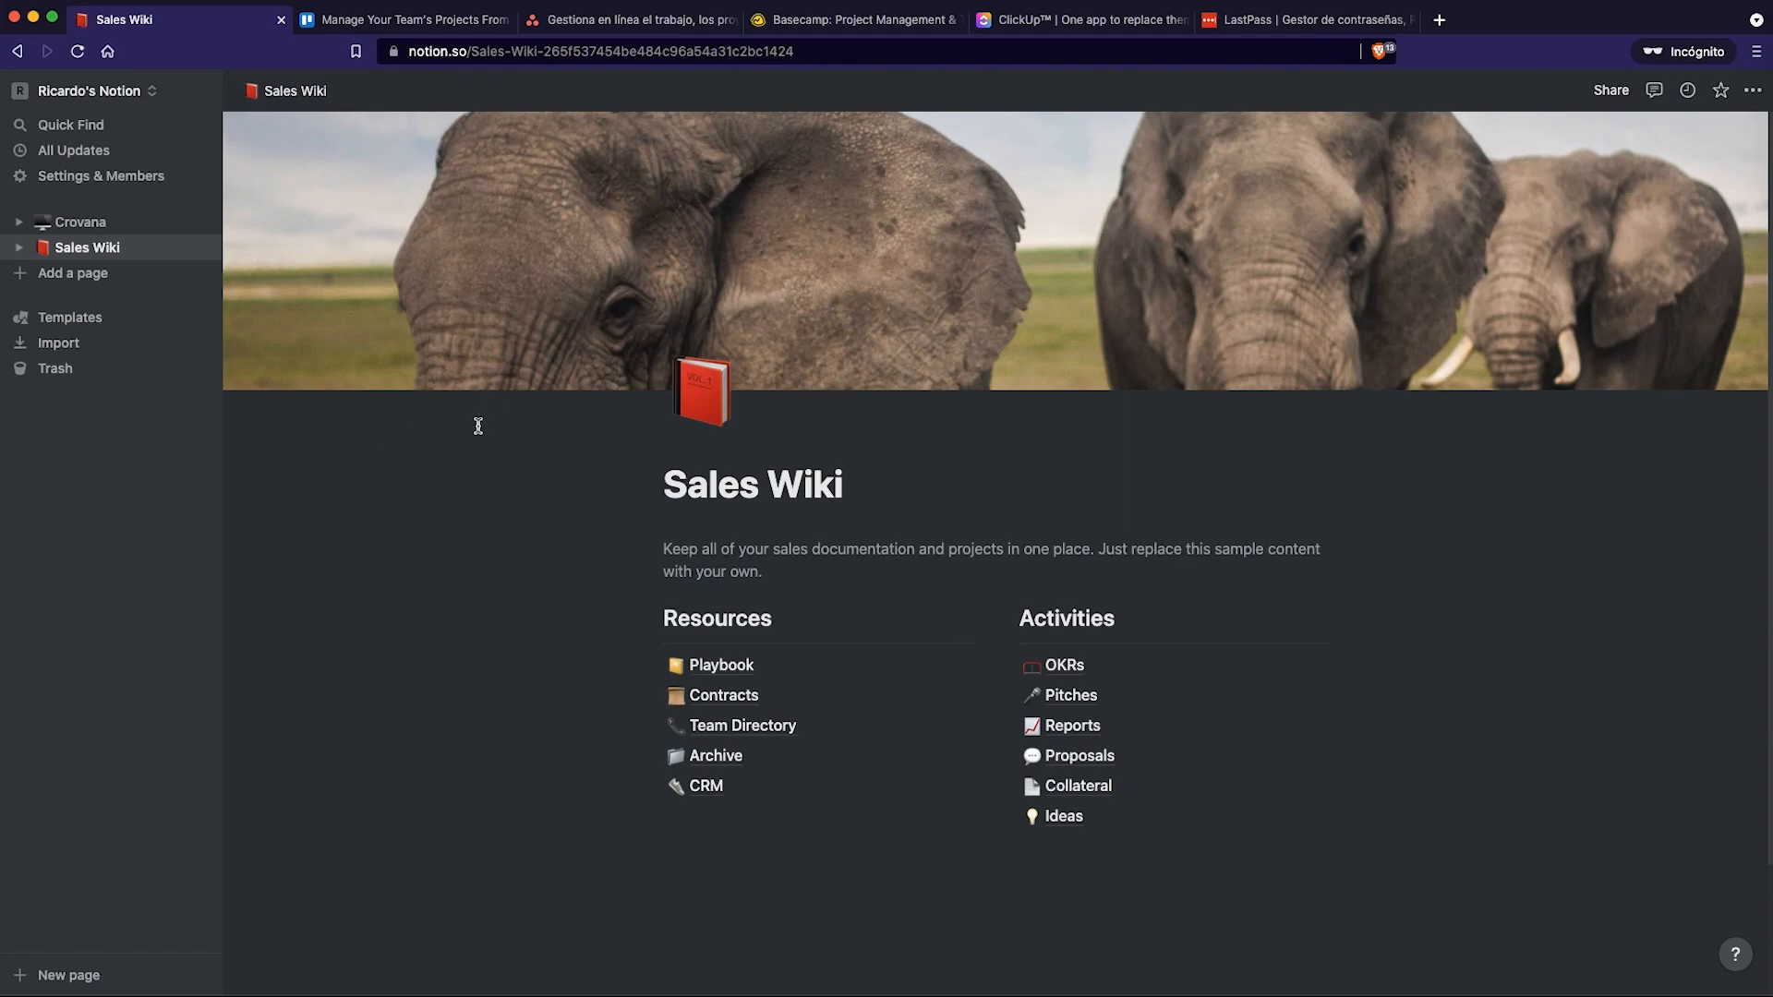
left_click(83, 223)
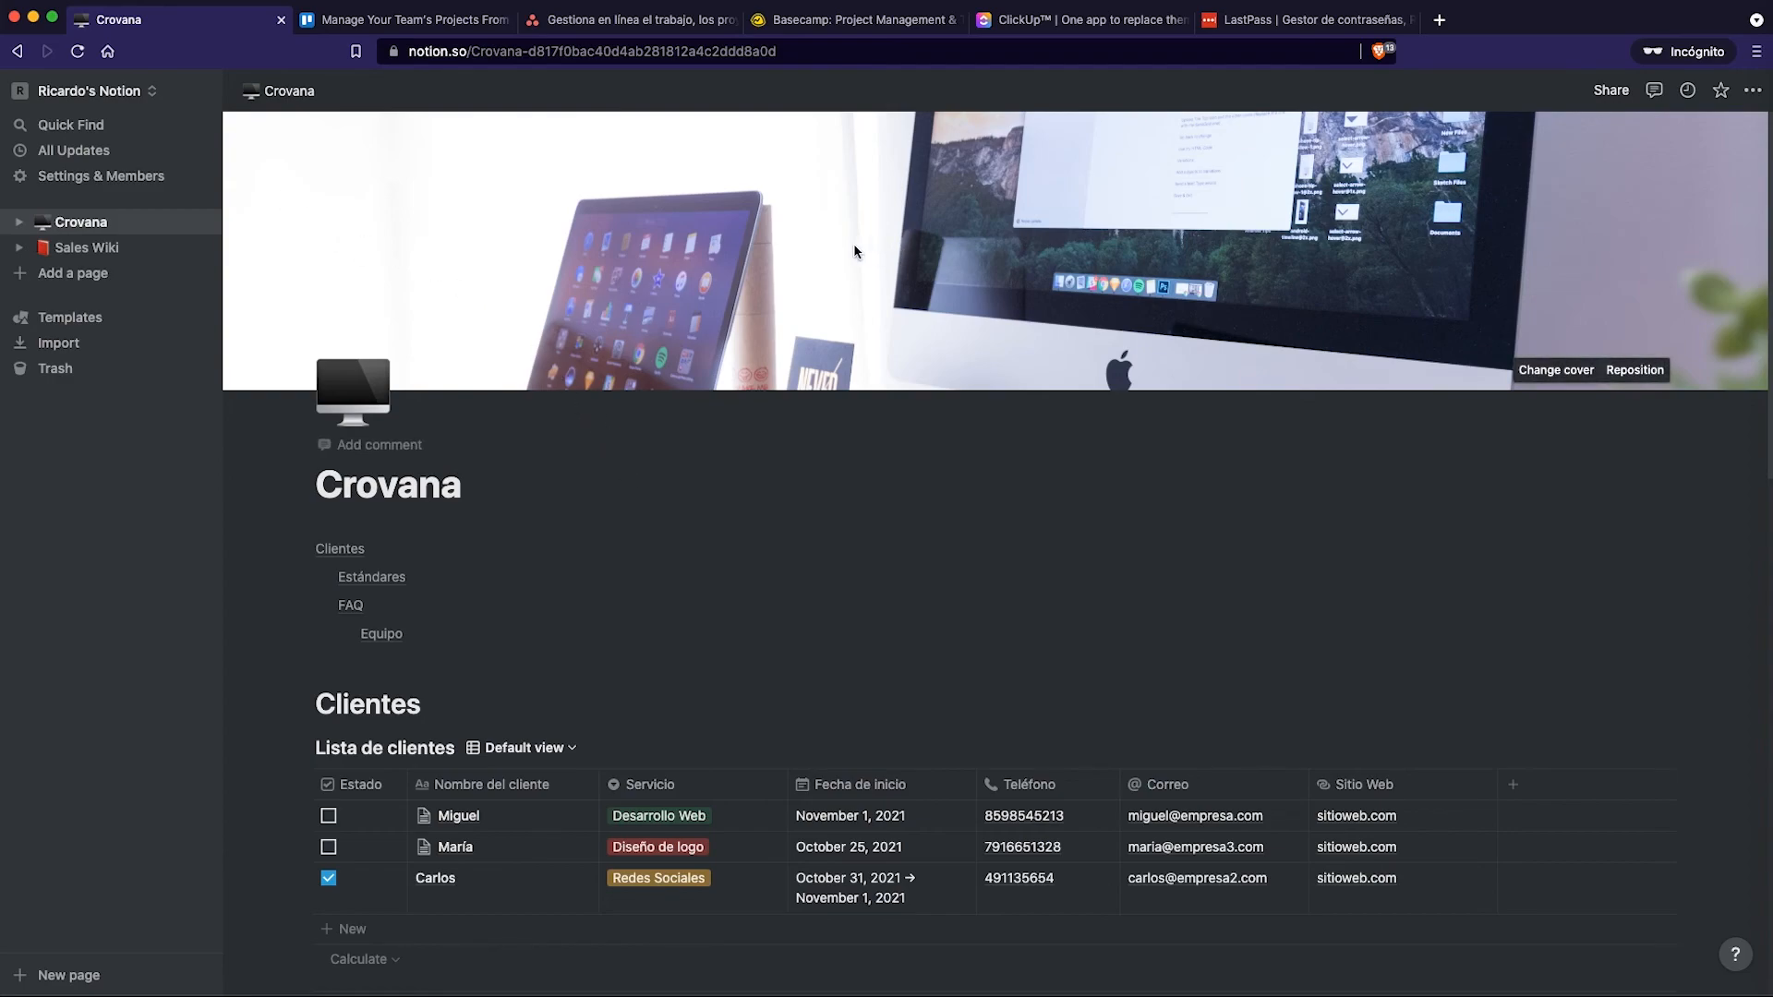
left_click(147, 95)
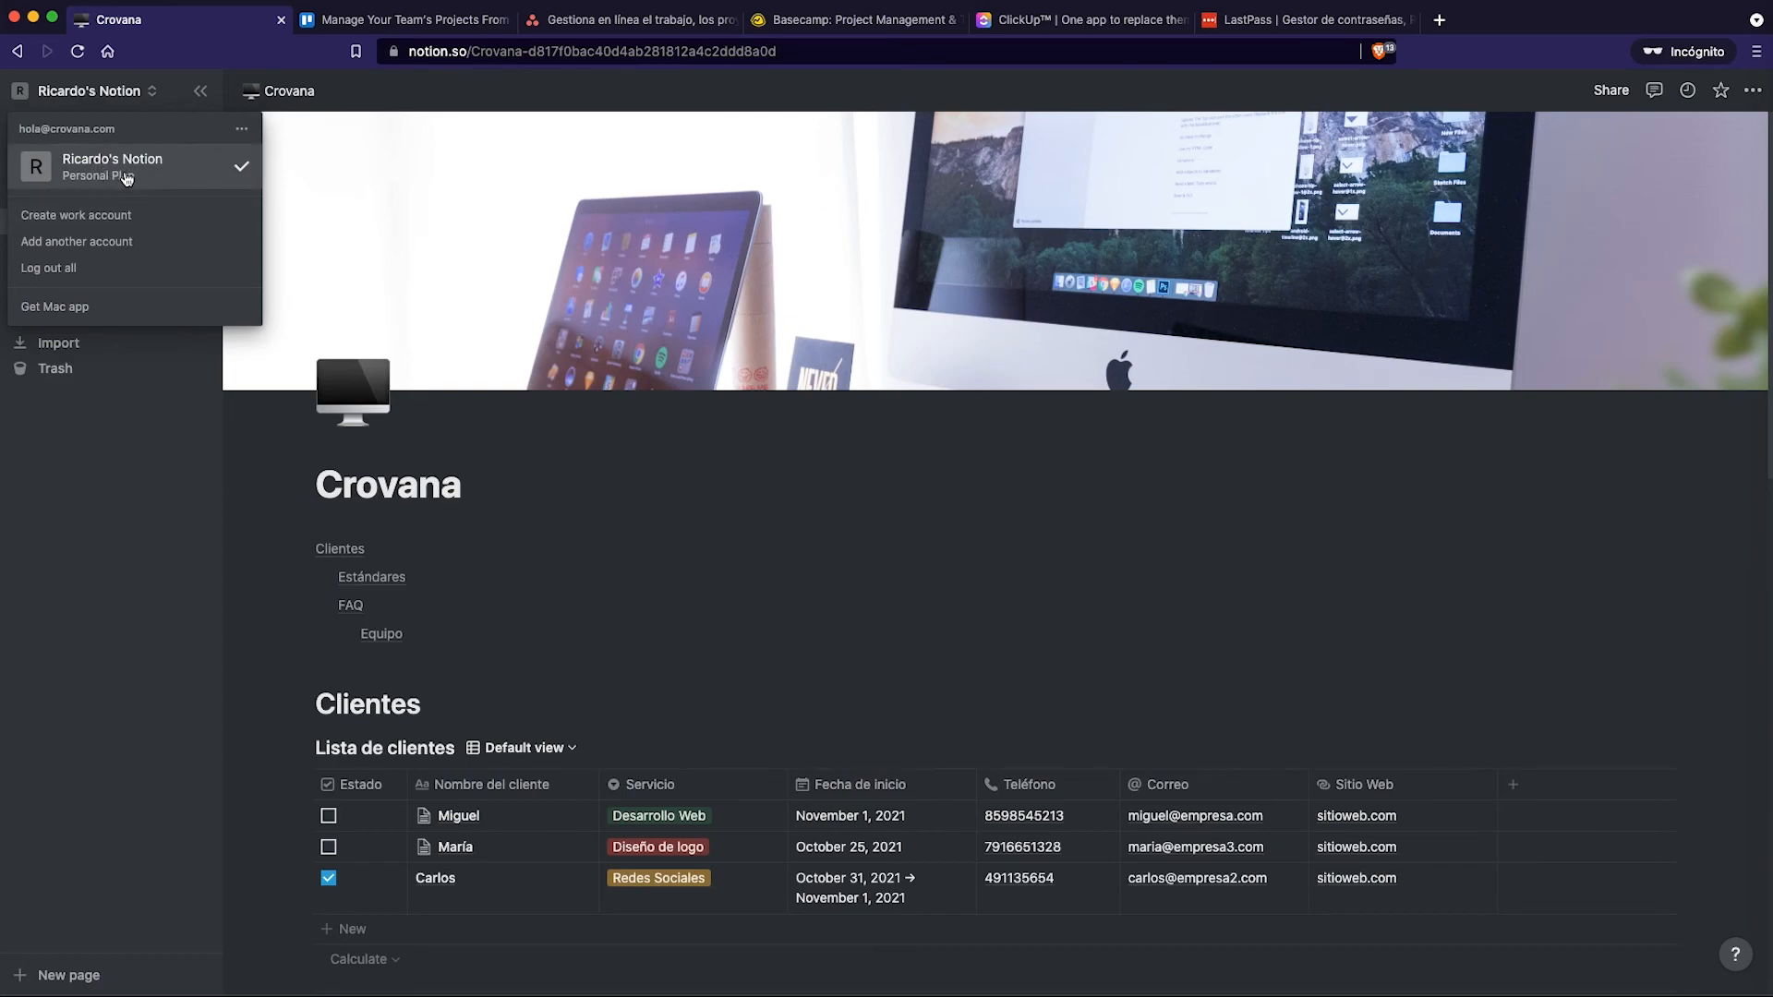
left_click(661, 483)
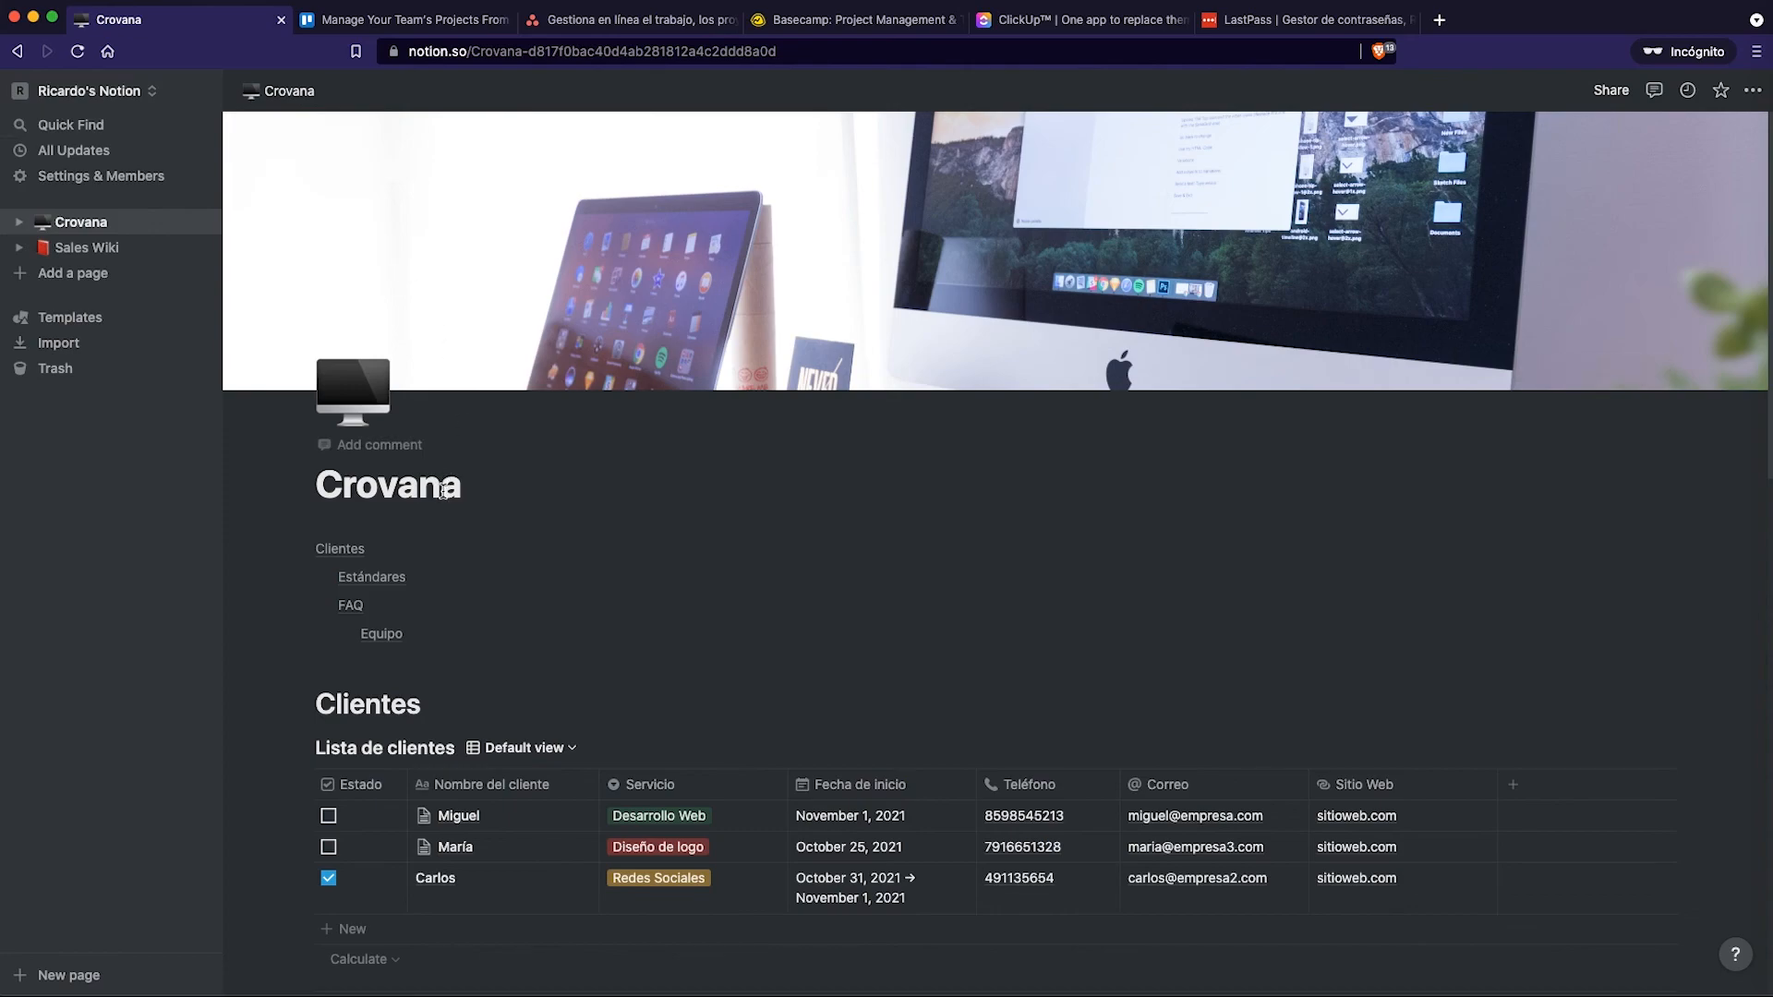
scroll(554, 492, "down", 3)
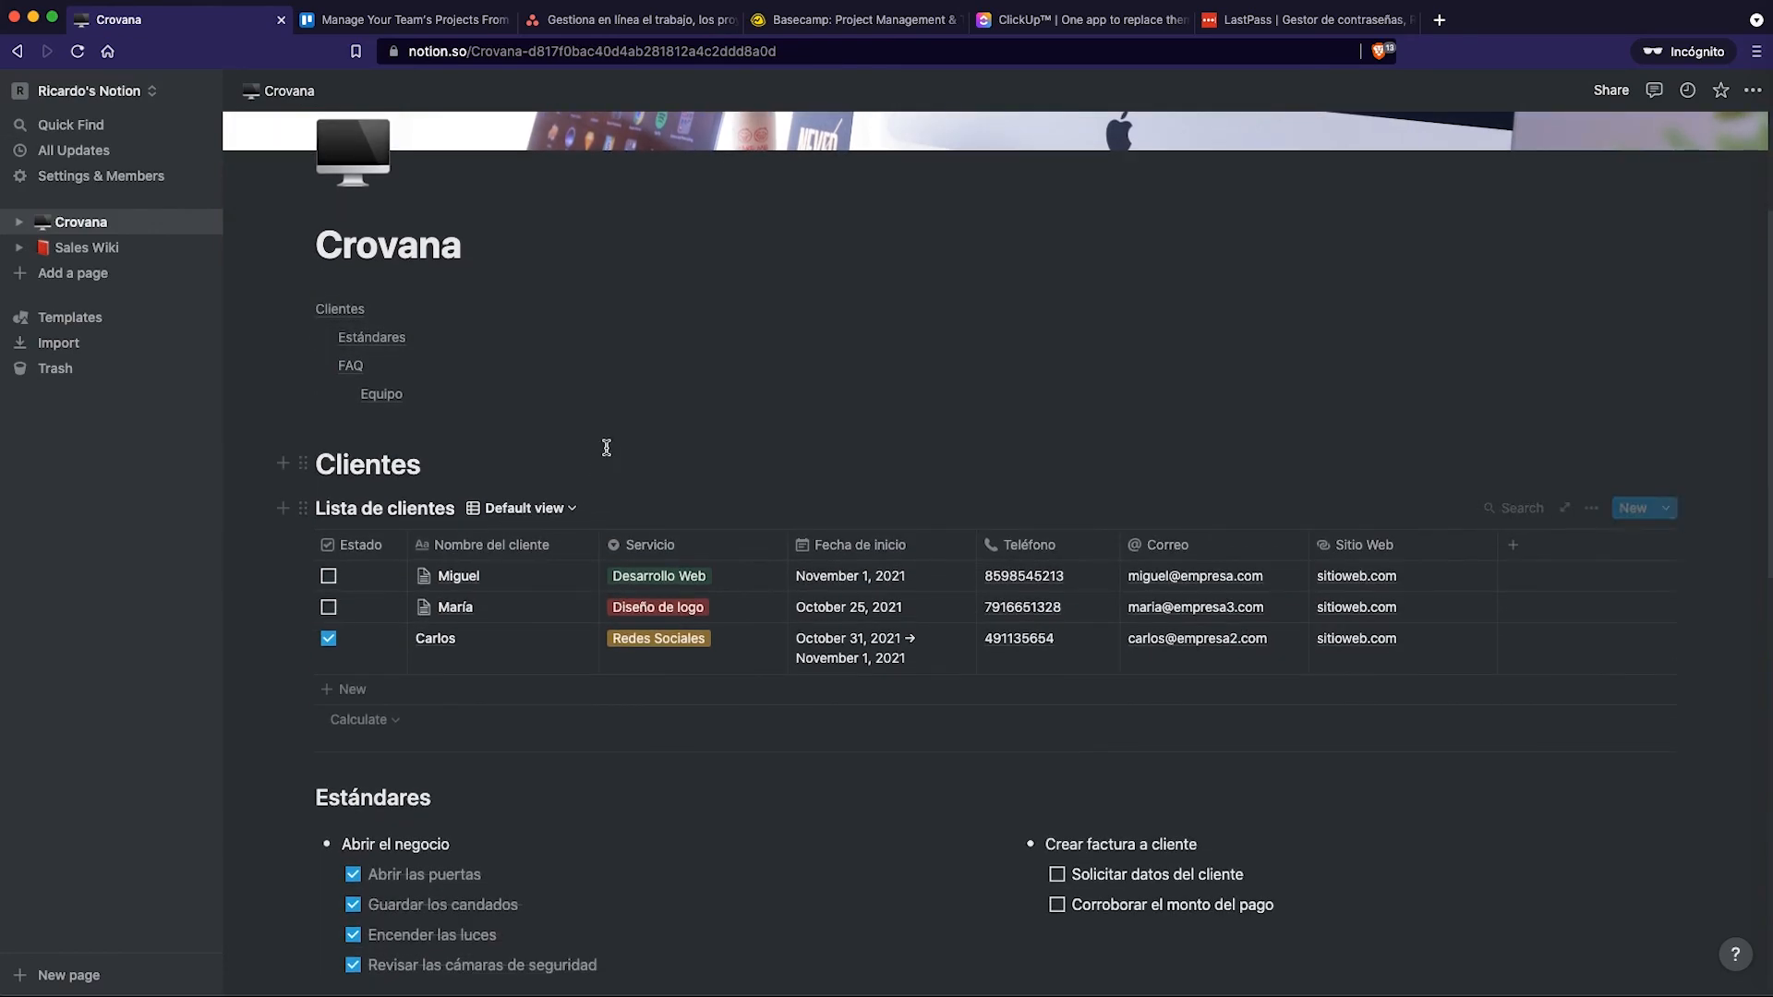
scroll(598, 445, "up", 3)
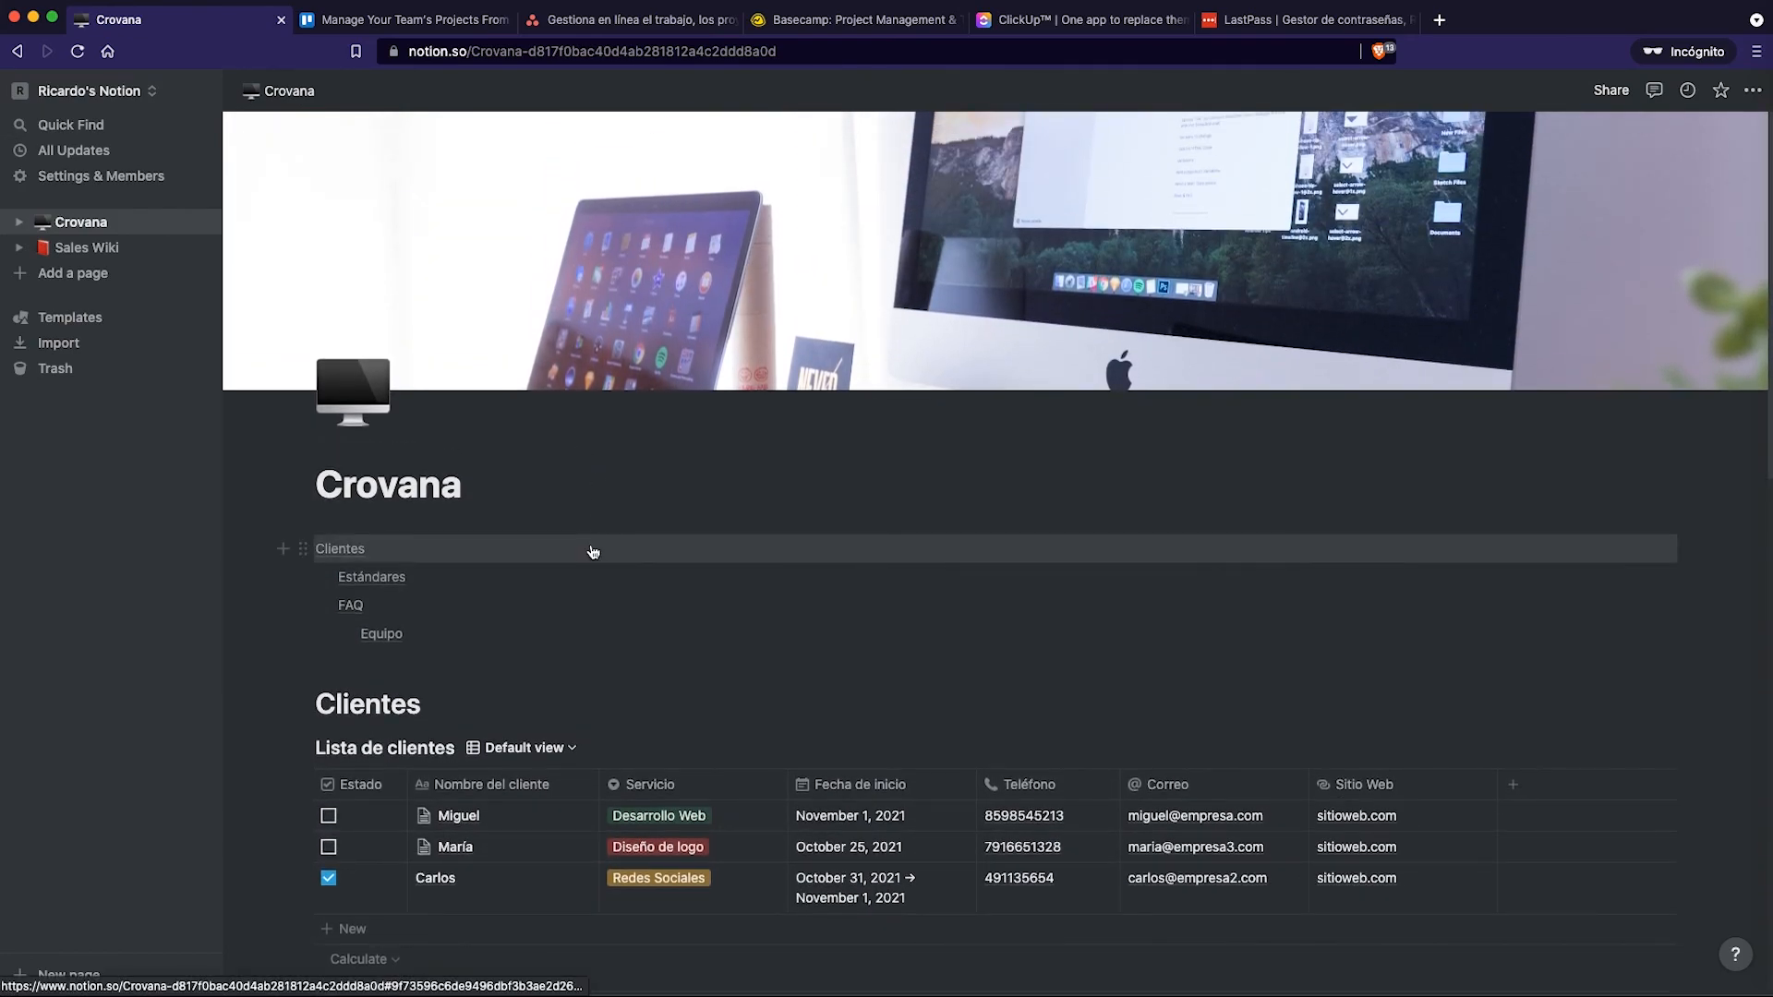
- Copy the link to the Equipo block from its block actions menu
scroll(421, 553, "down", 2)
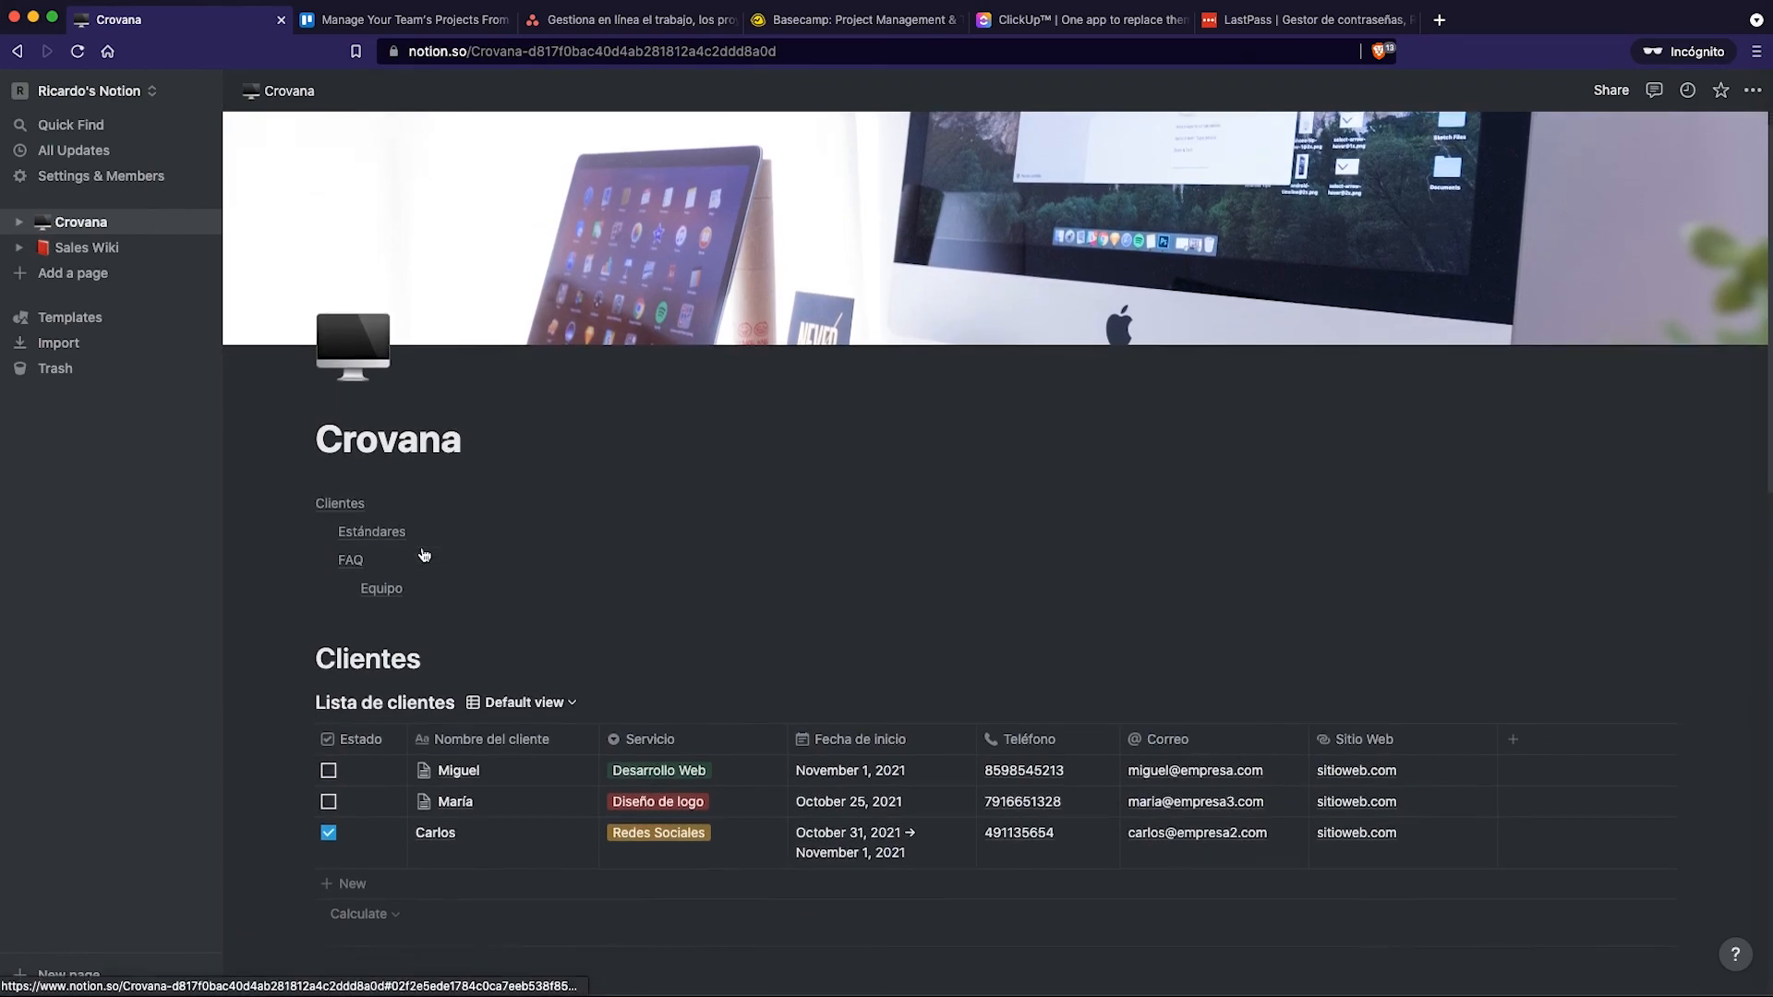
scroll(422, 548, "down", 10)
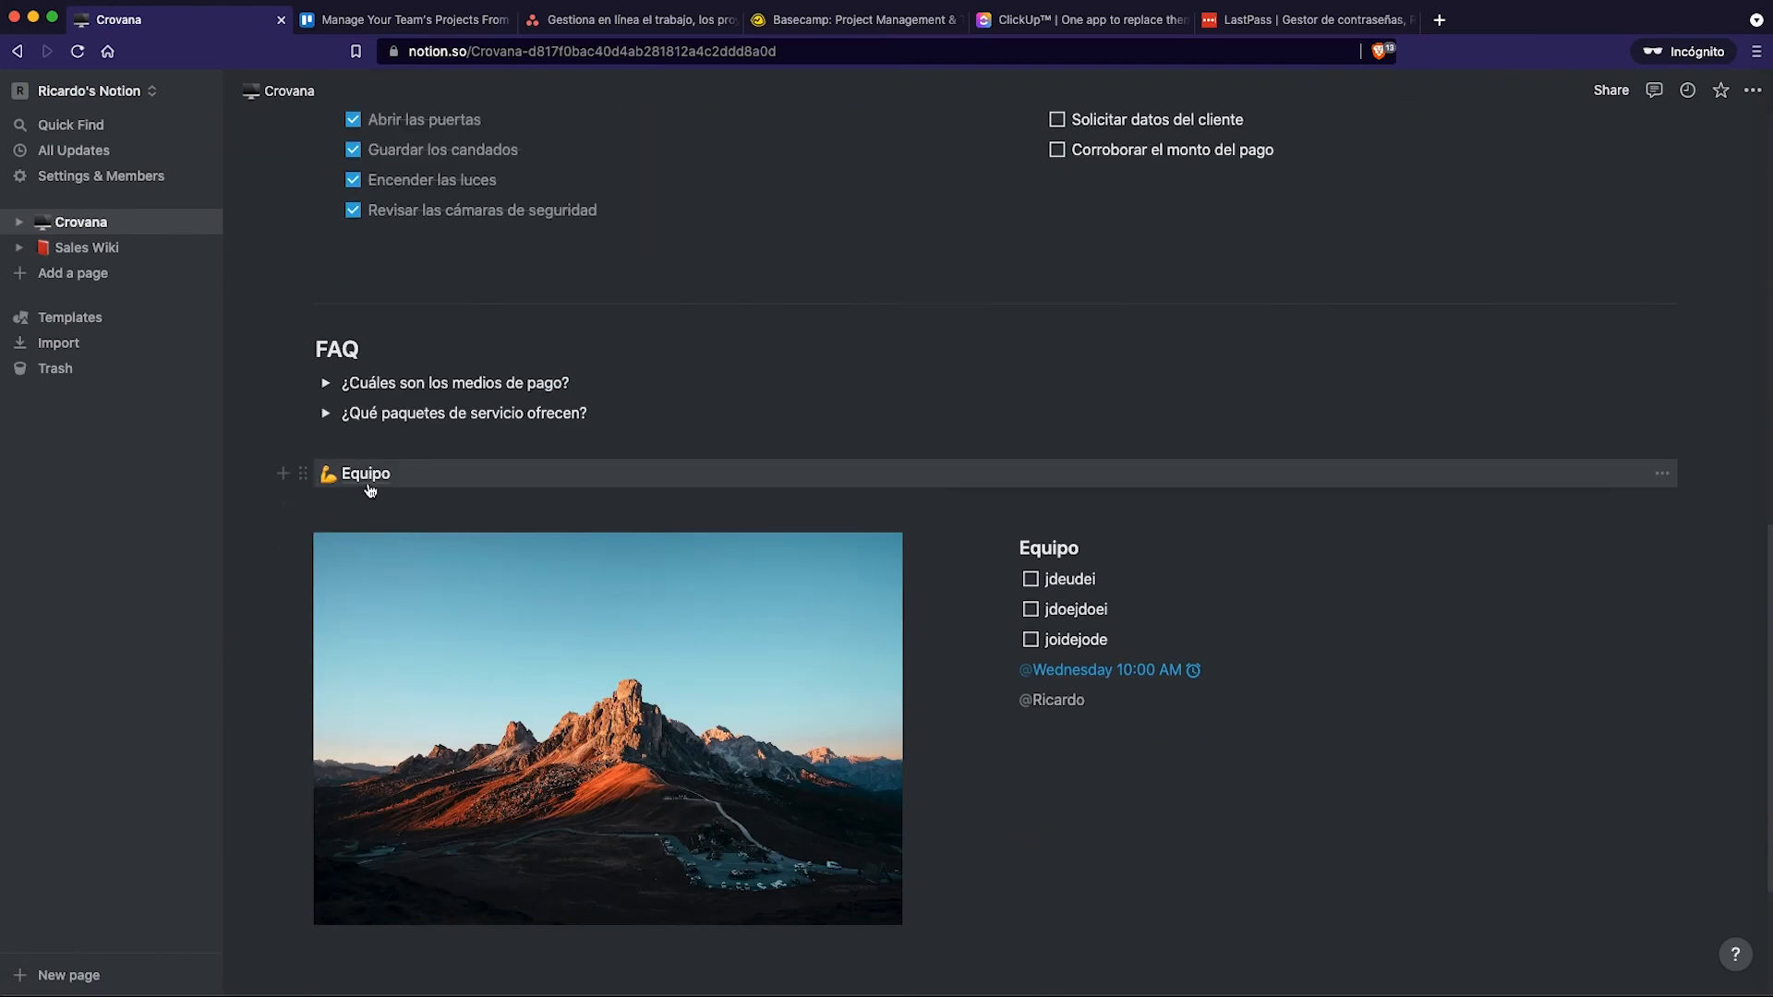
left_click(302, 474)
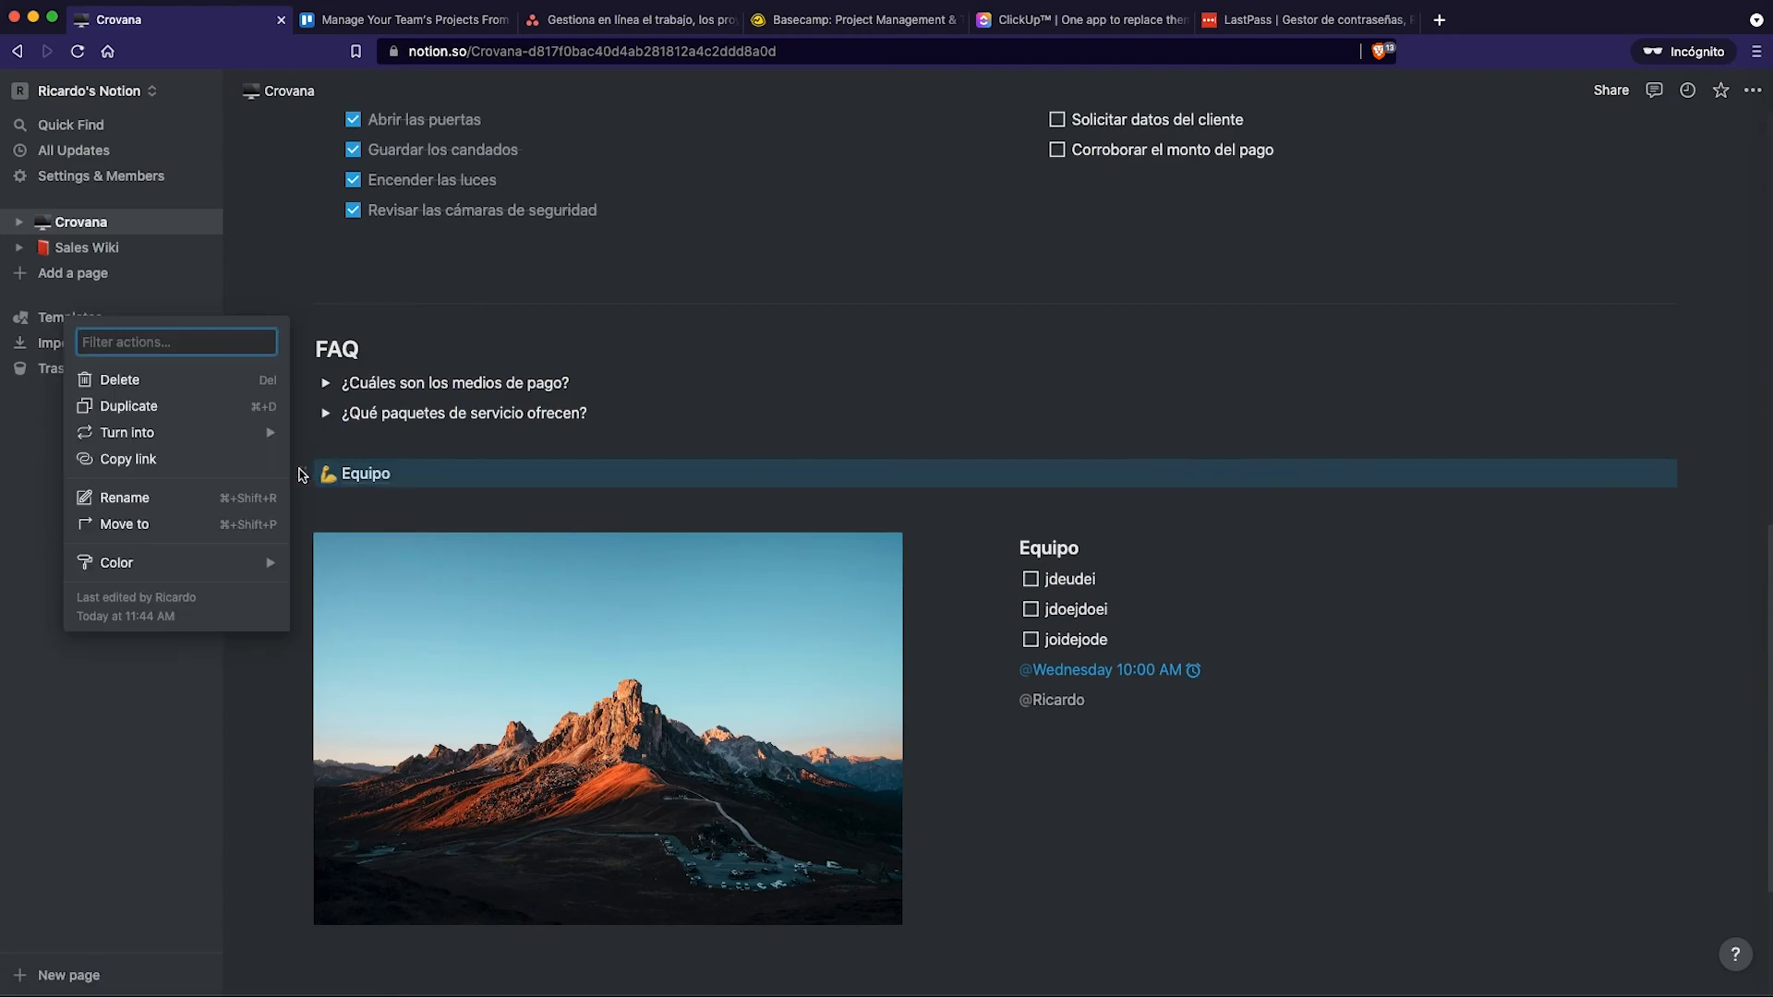
left_click(152, 461)
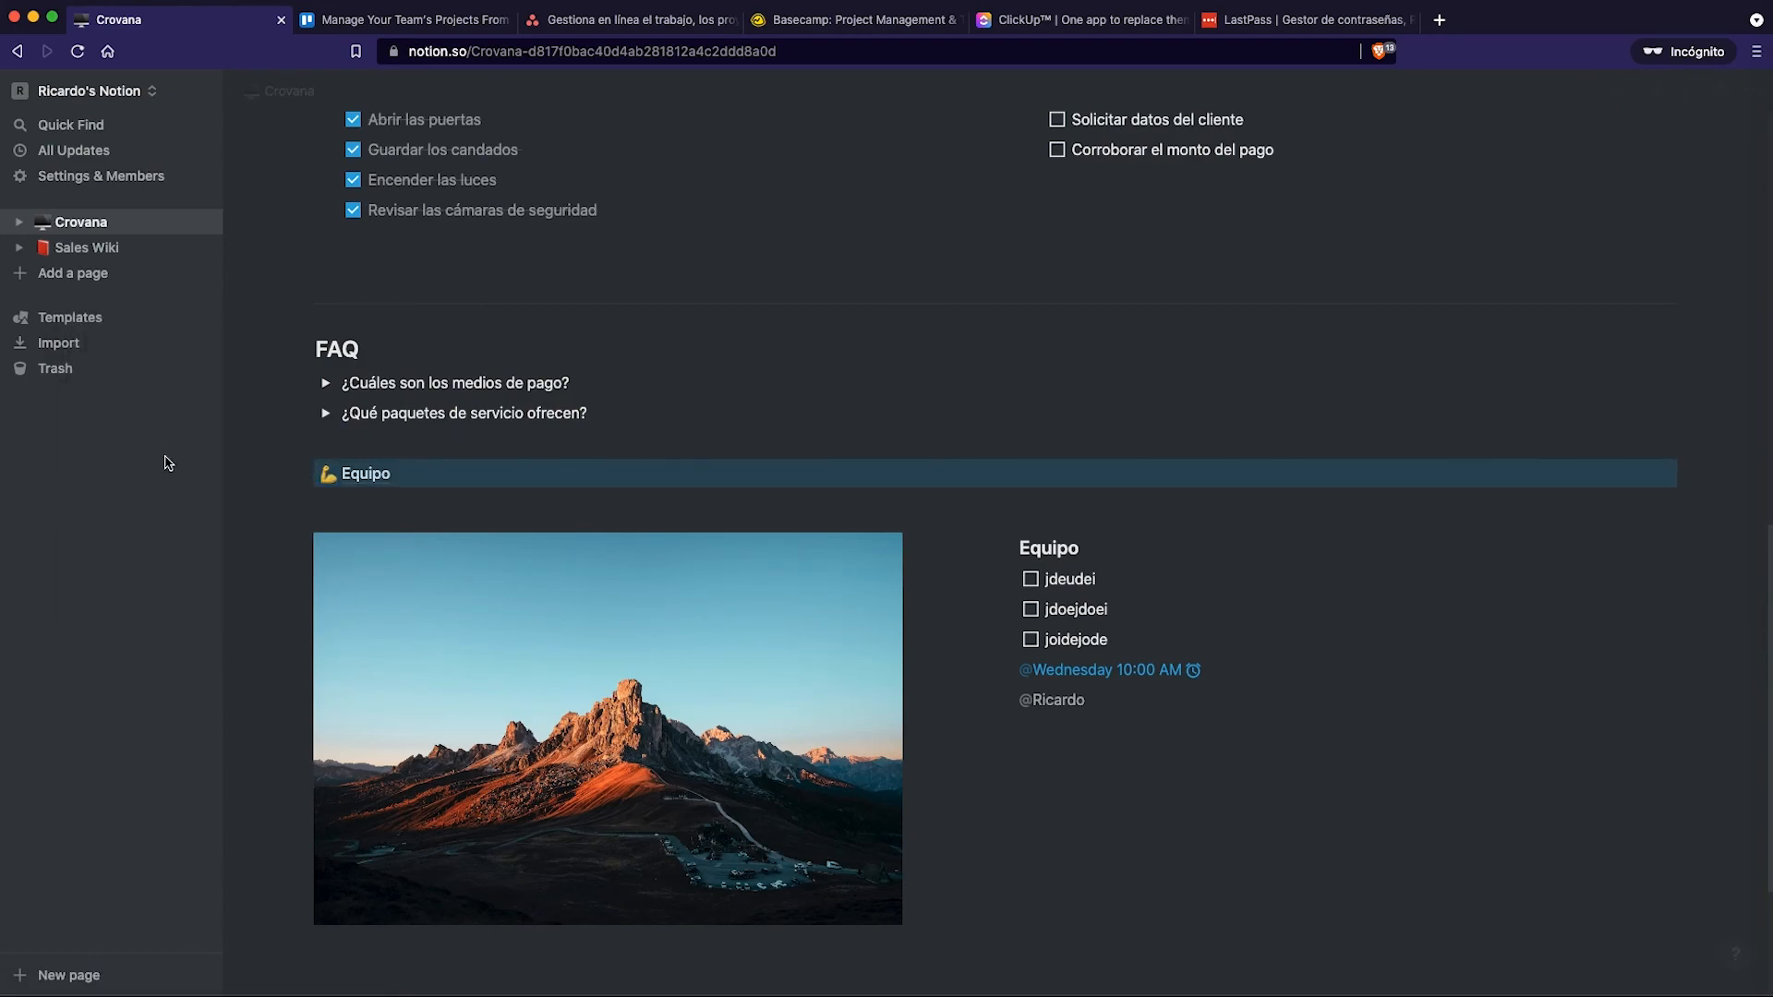
- Paste the Equipo link into the checked client's record as a page link, then follow it to Equipo
scroll(408, 439, "up", 12)
scroll(518, 617, "down", 3)
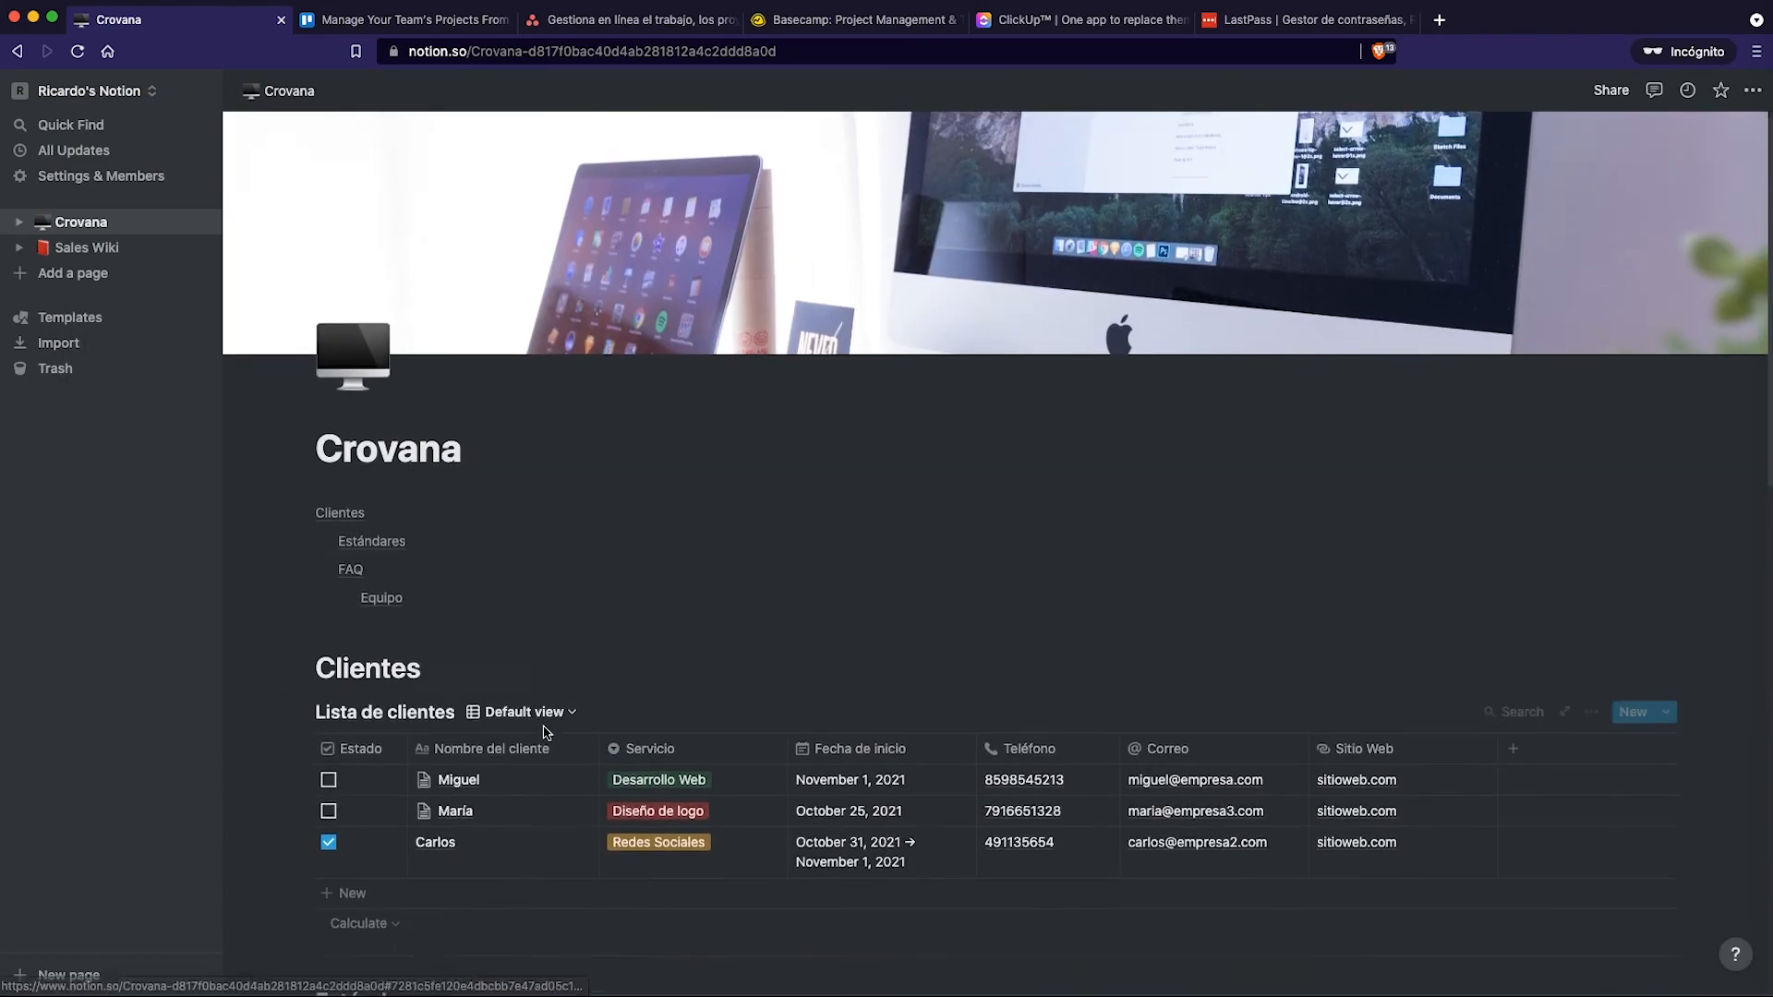
left_click(564, 644)
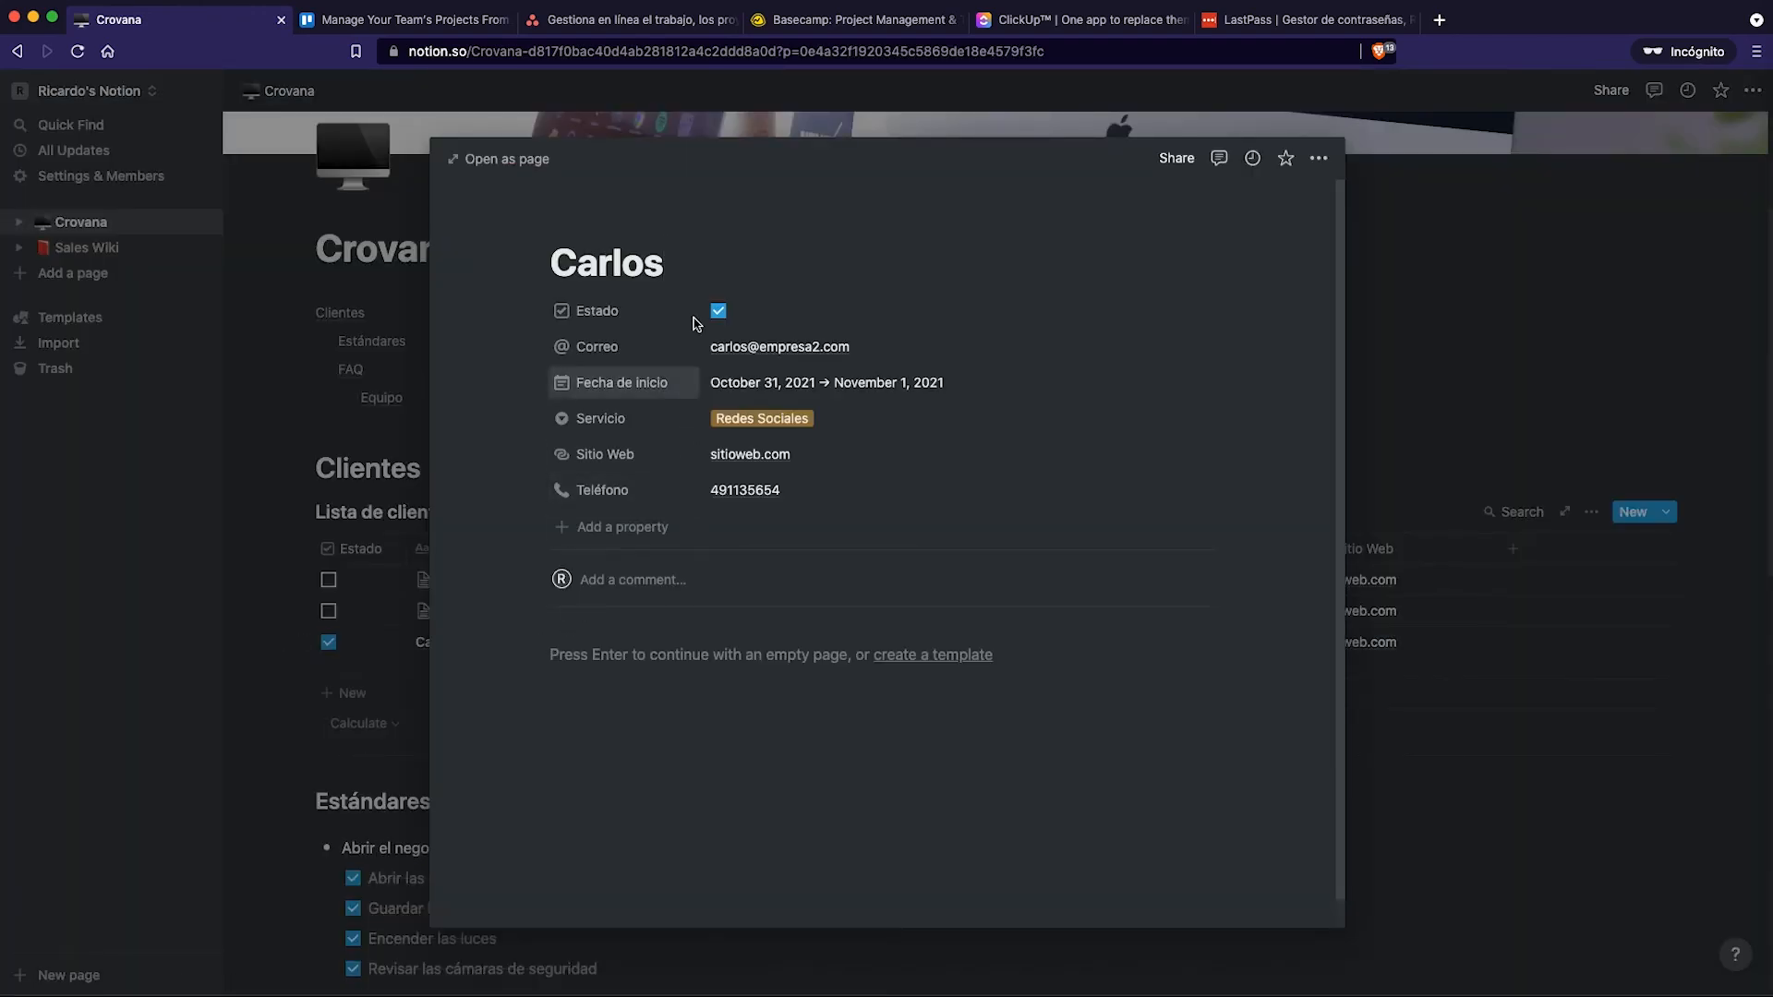
left_click(611, 654)
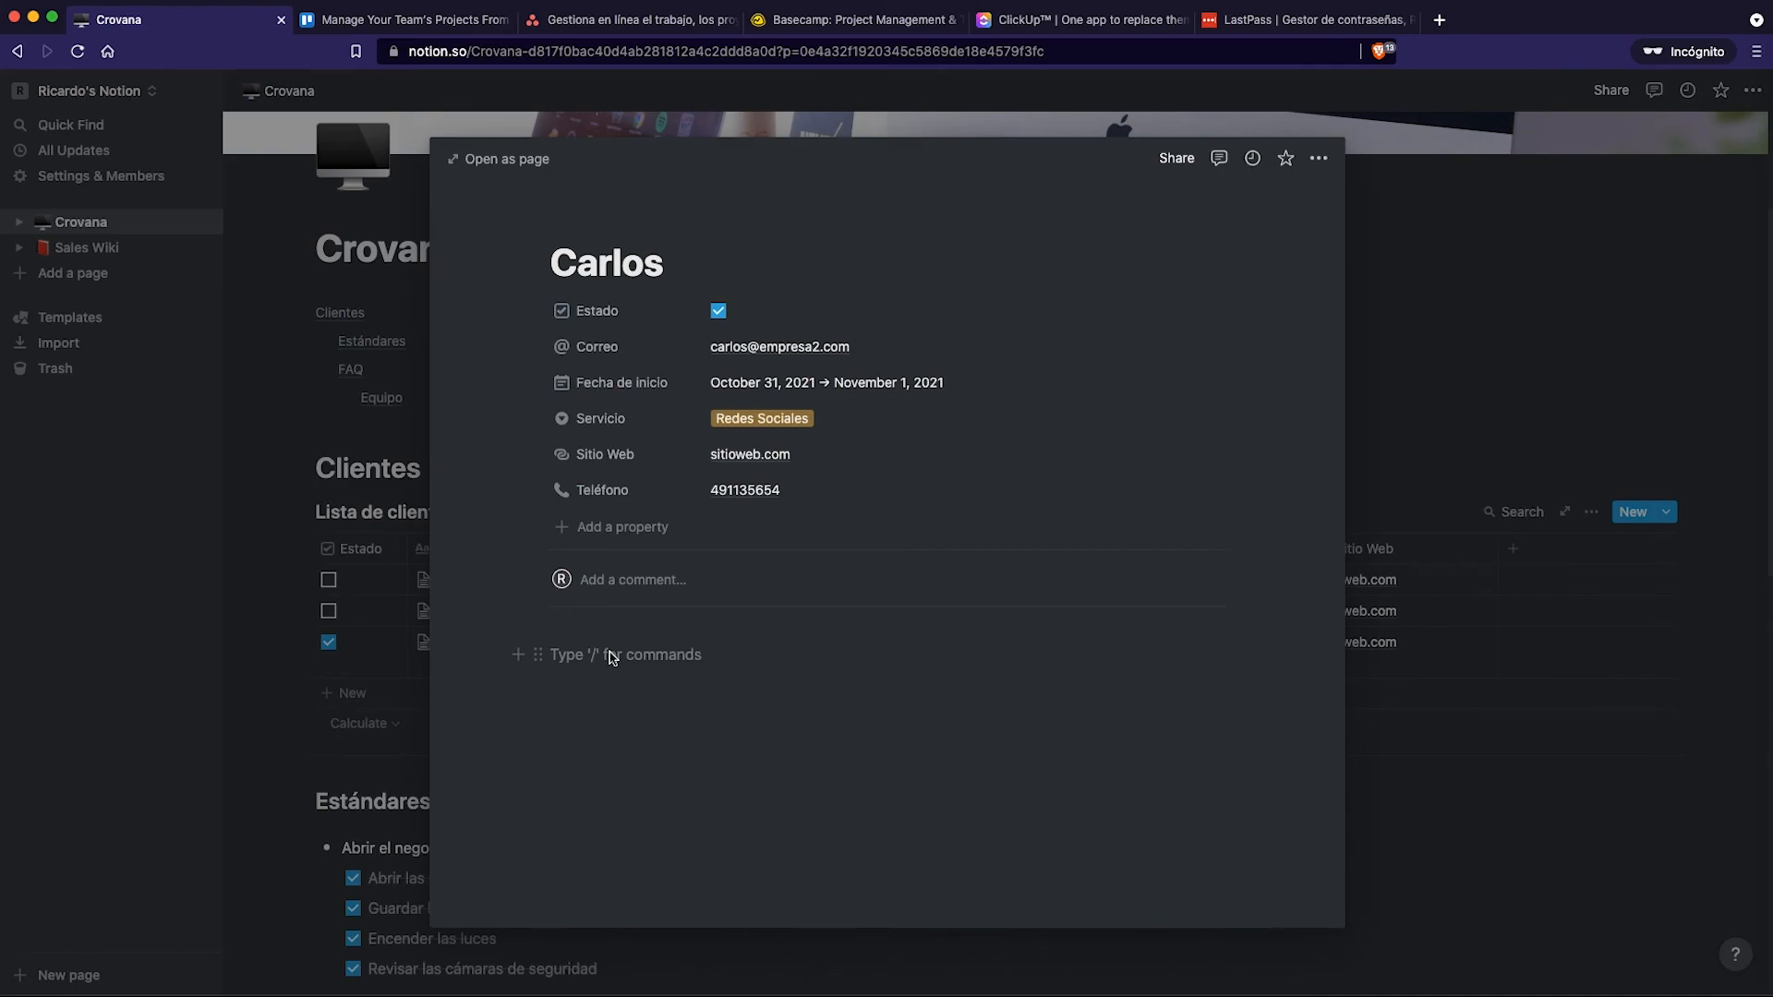
key("super+v")
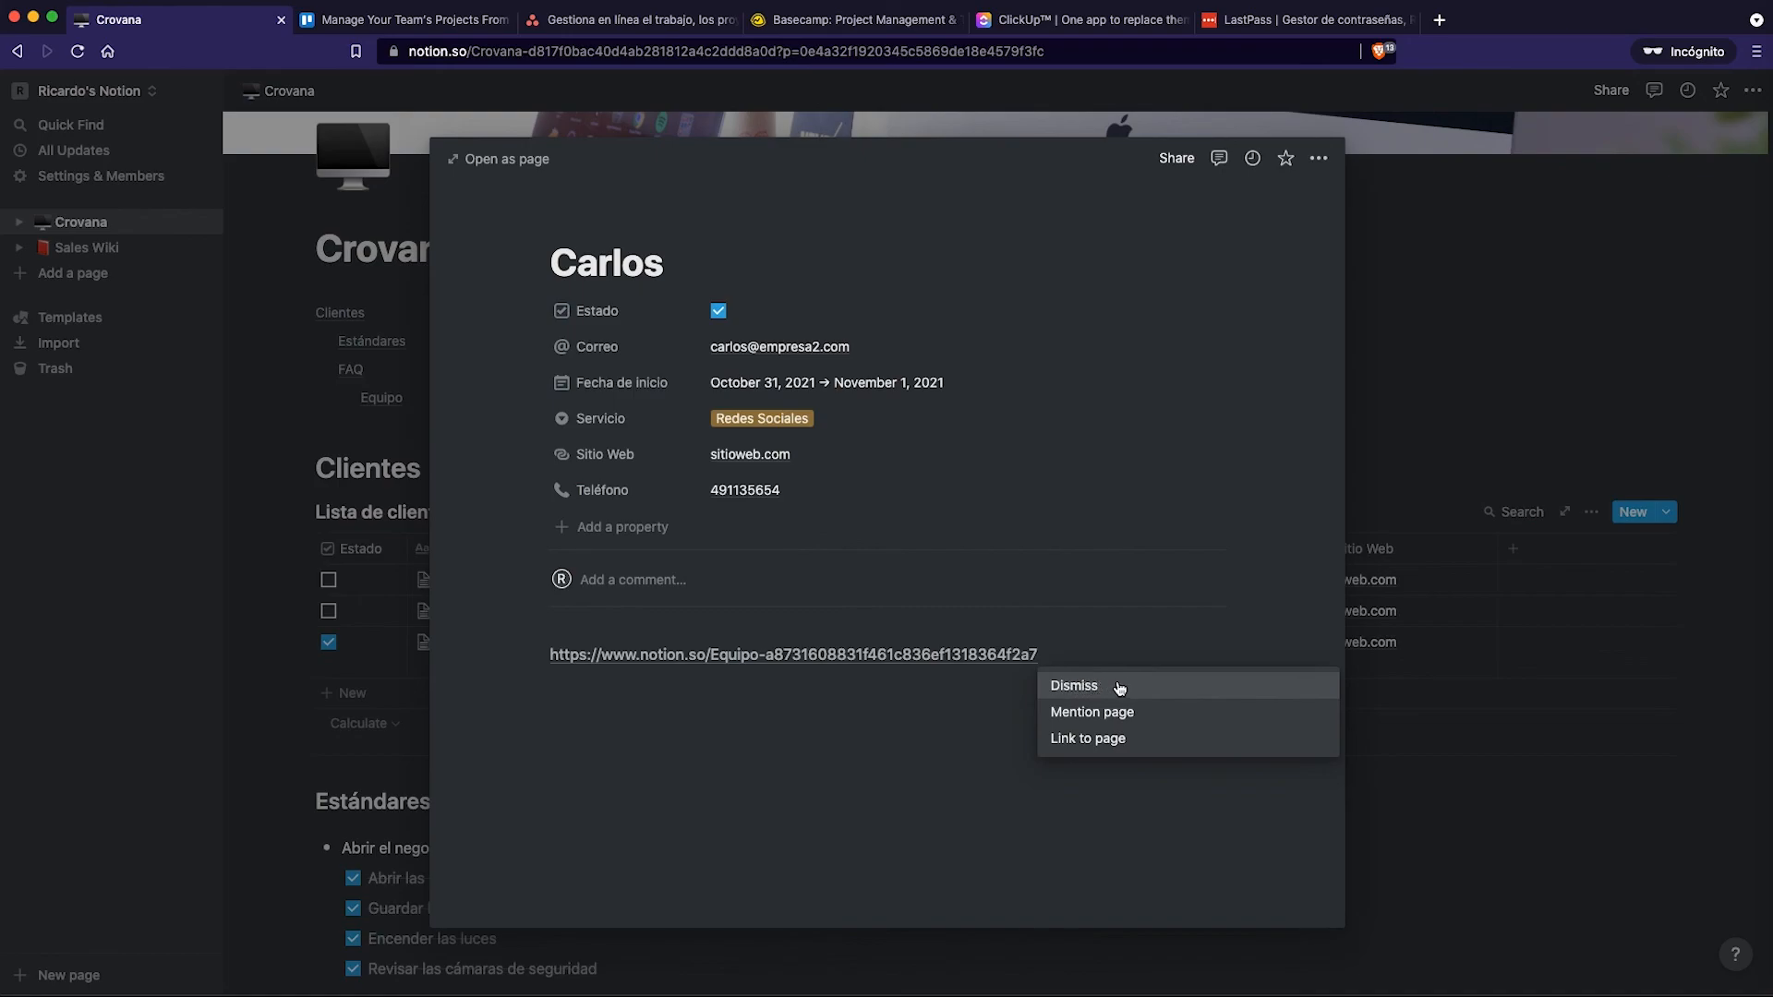
left_click(1128, 739)
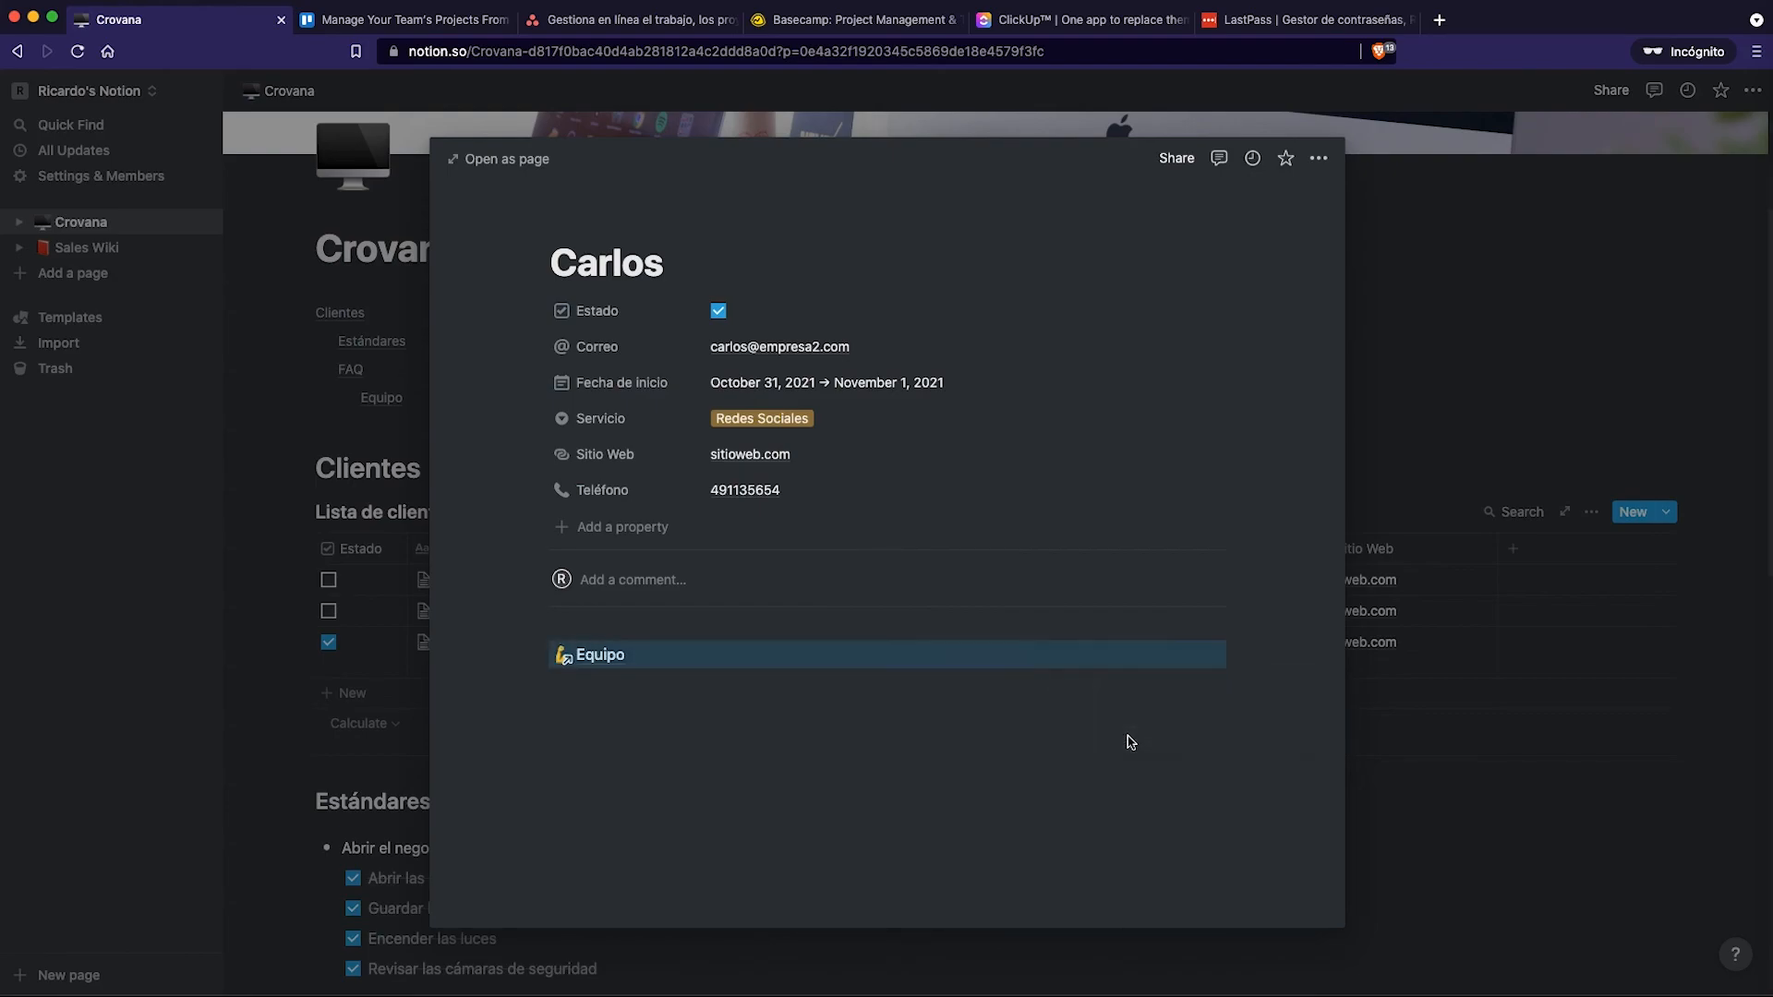
left_click(988, 729)
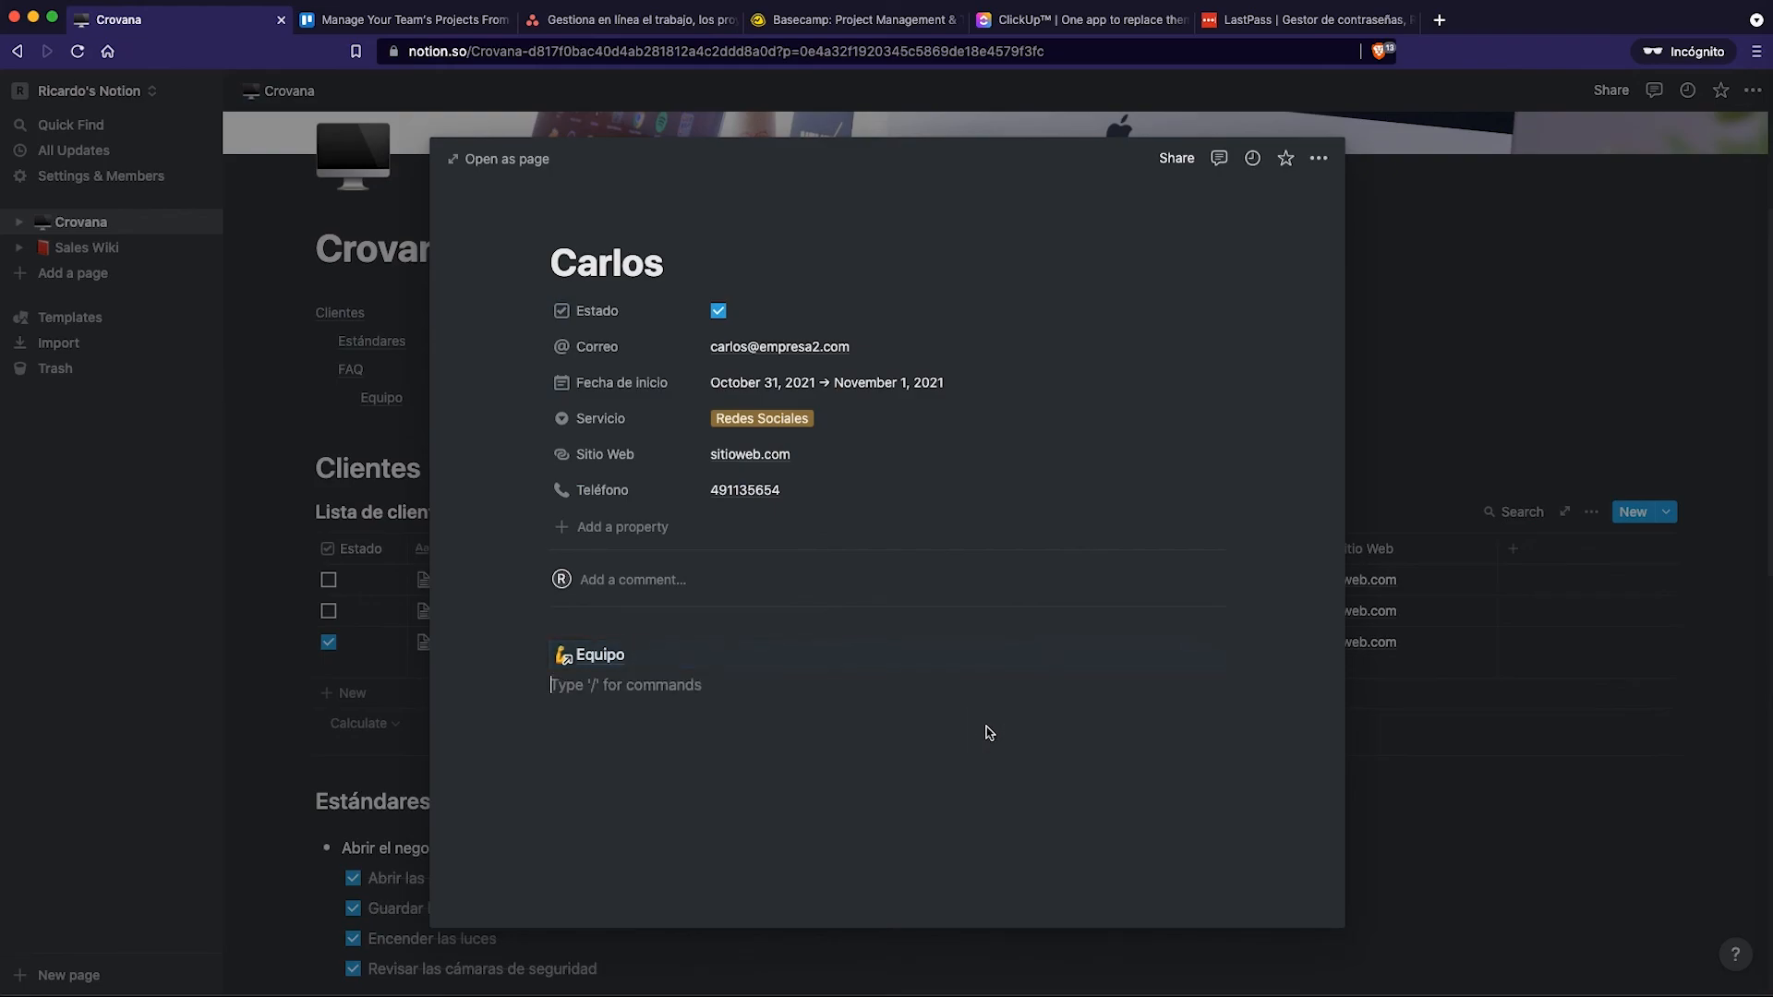
left_click(589, 663)
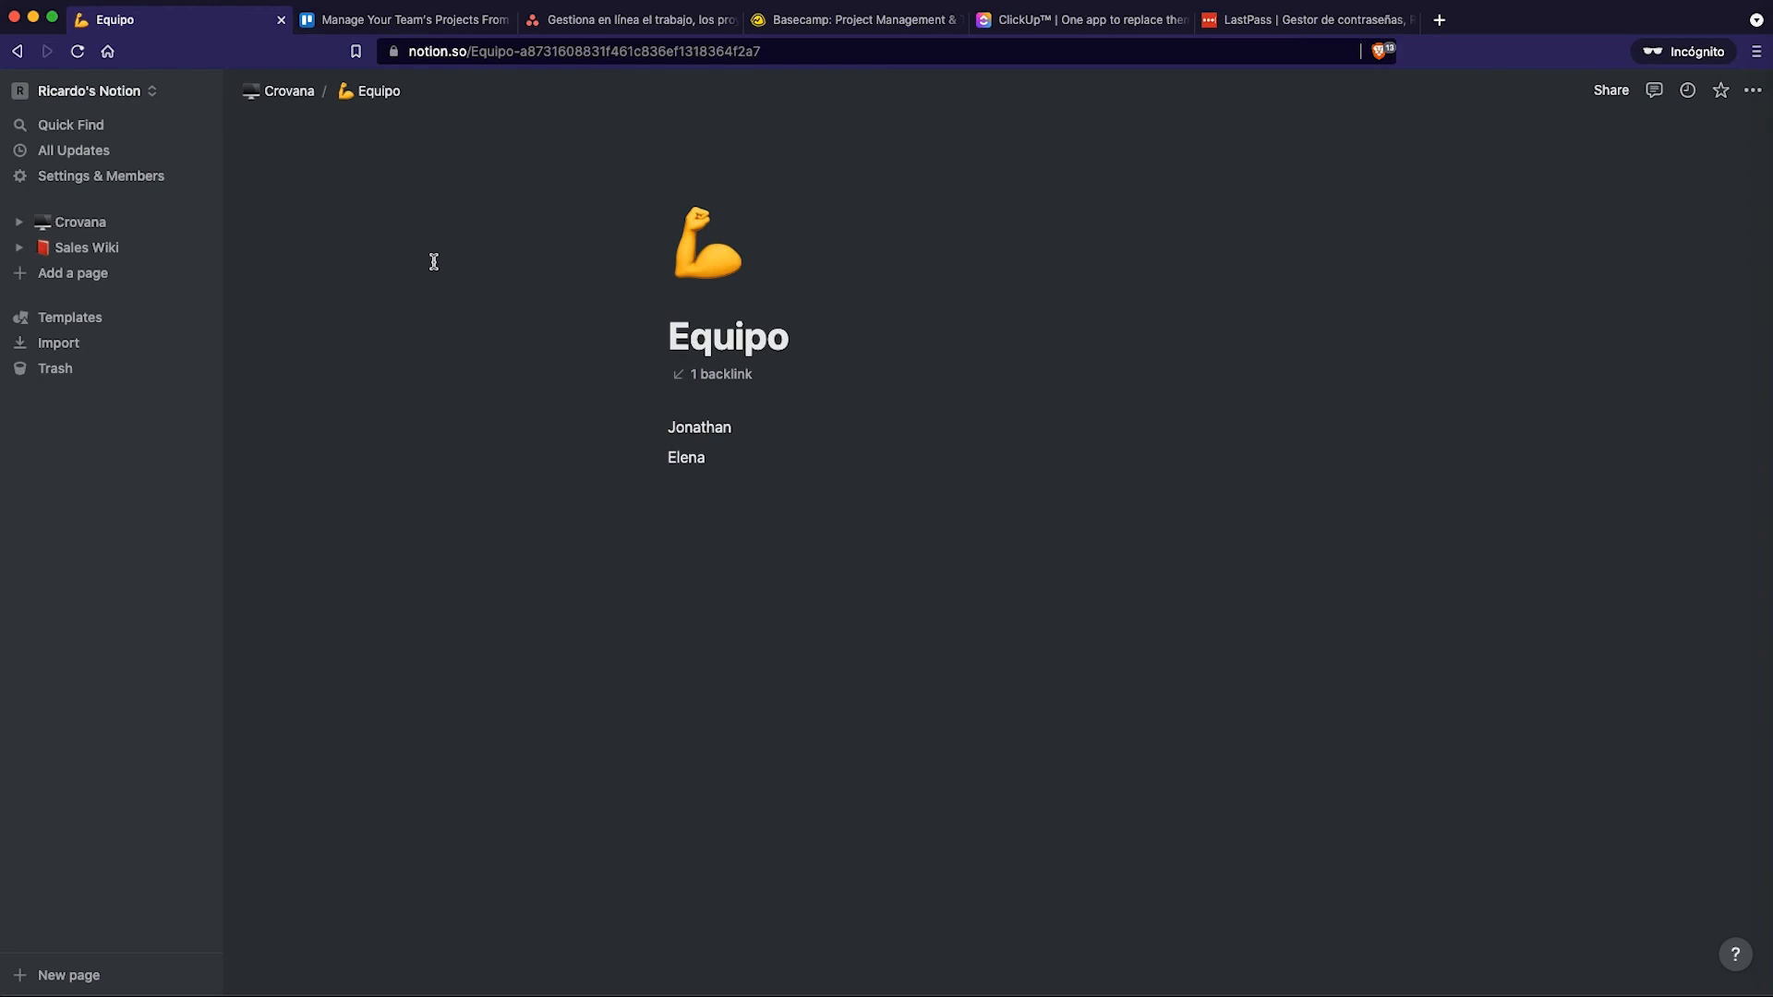
left_click(279, 90)
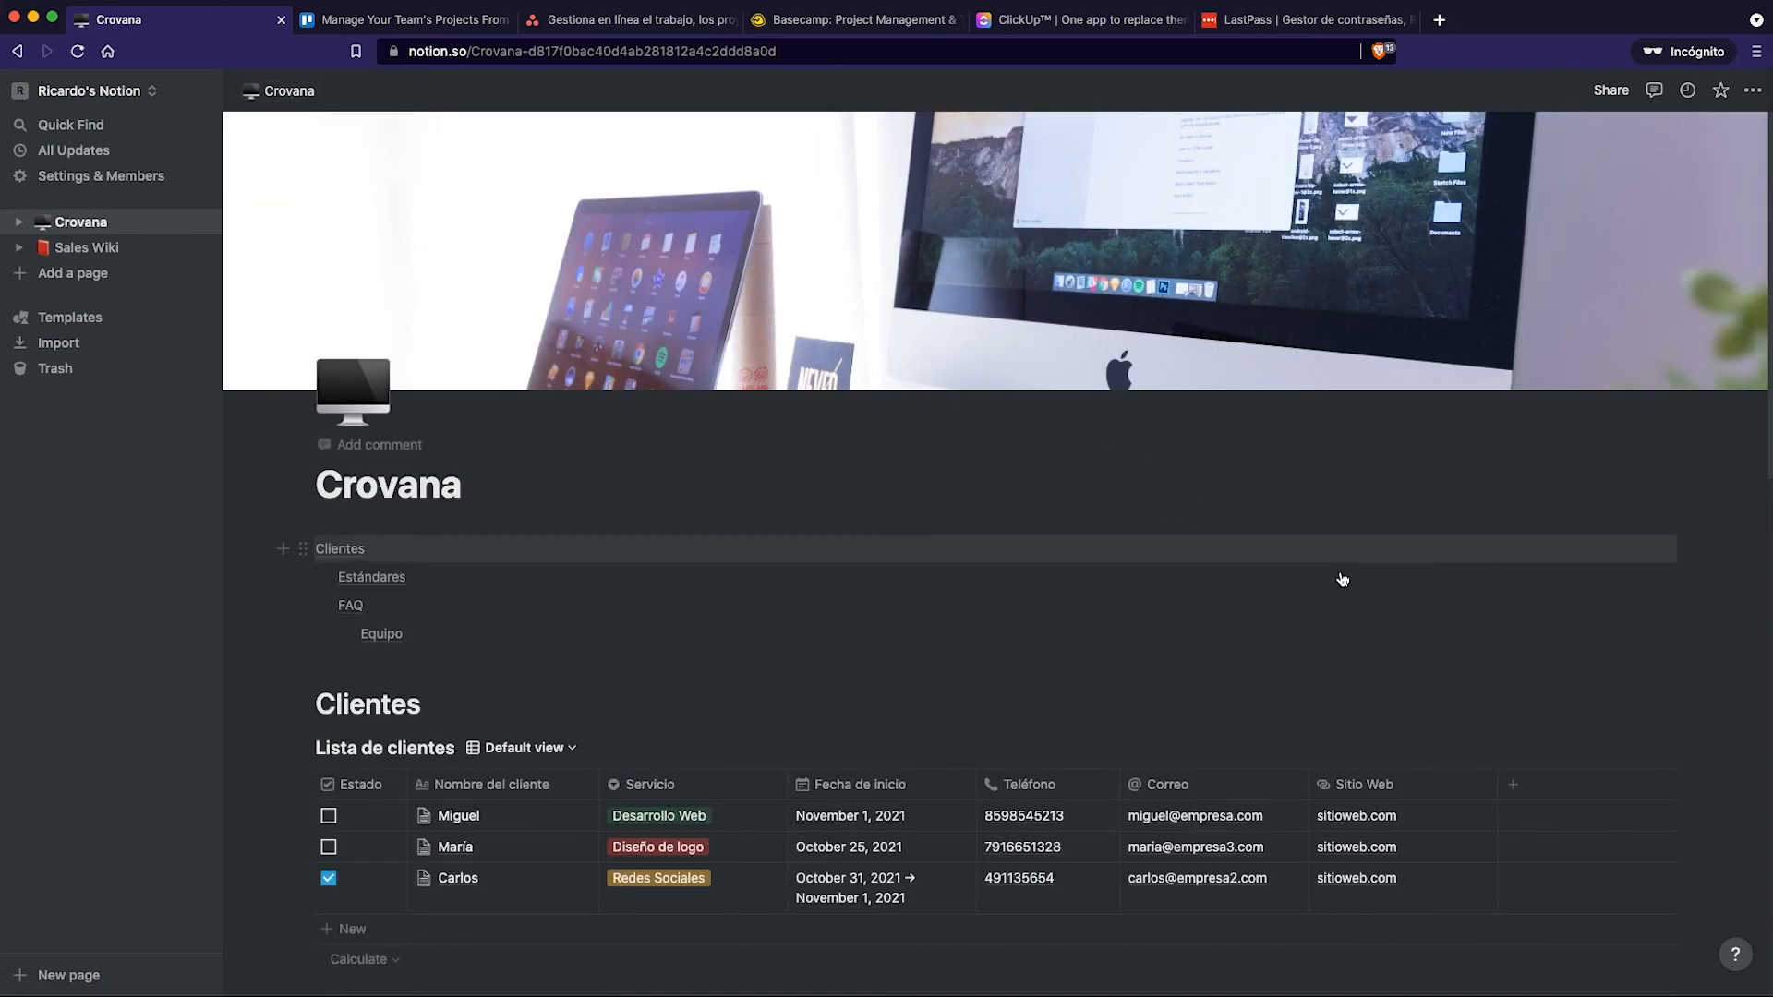
left_click(1736, 956)
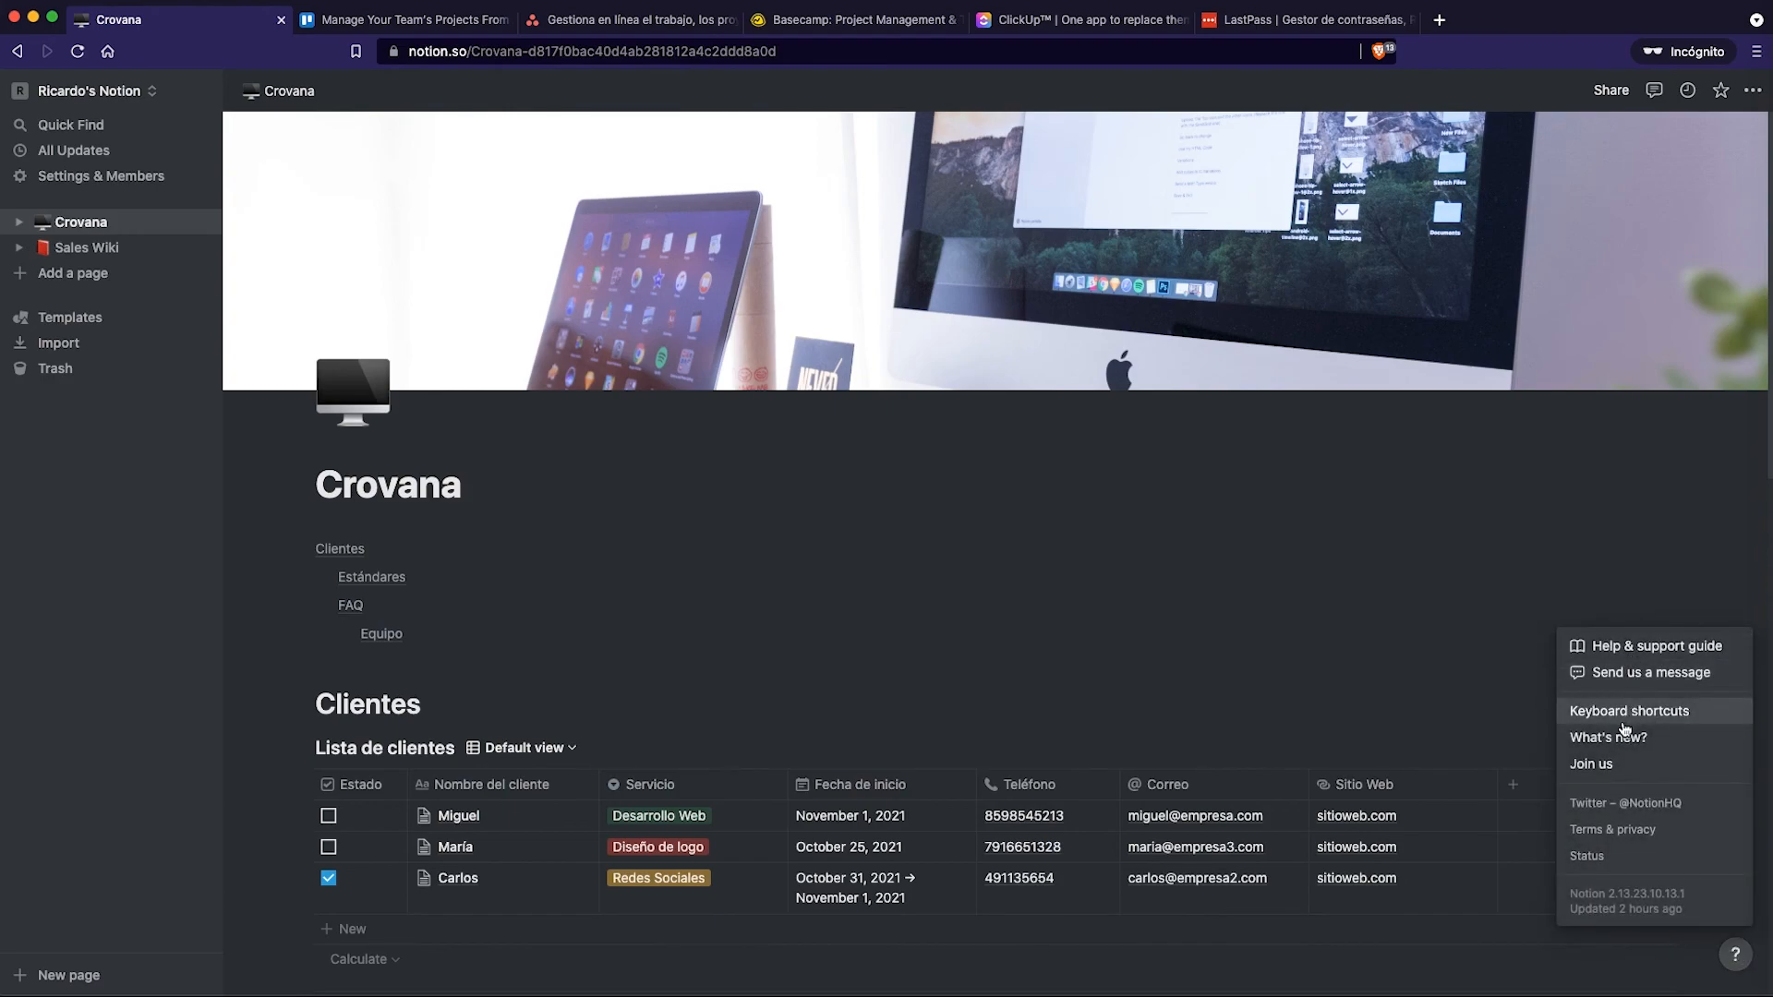
left_click(1454, 475)
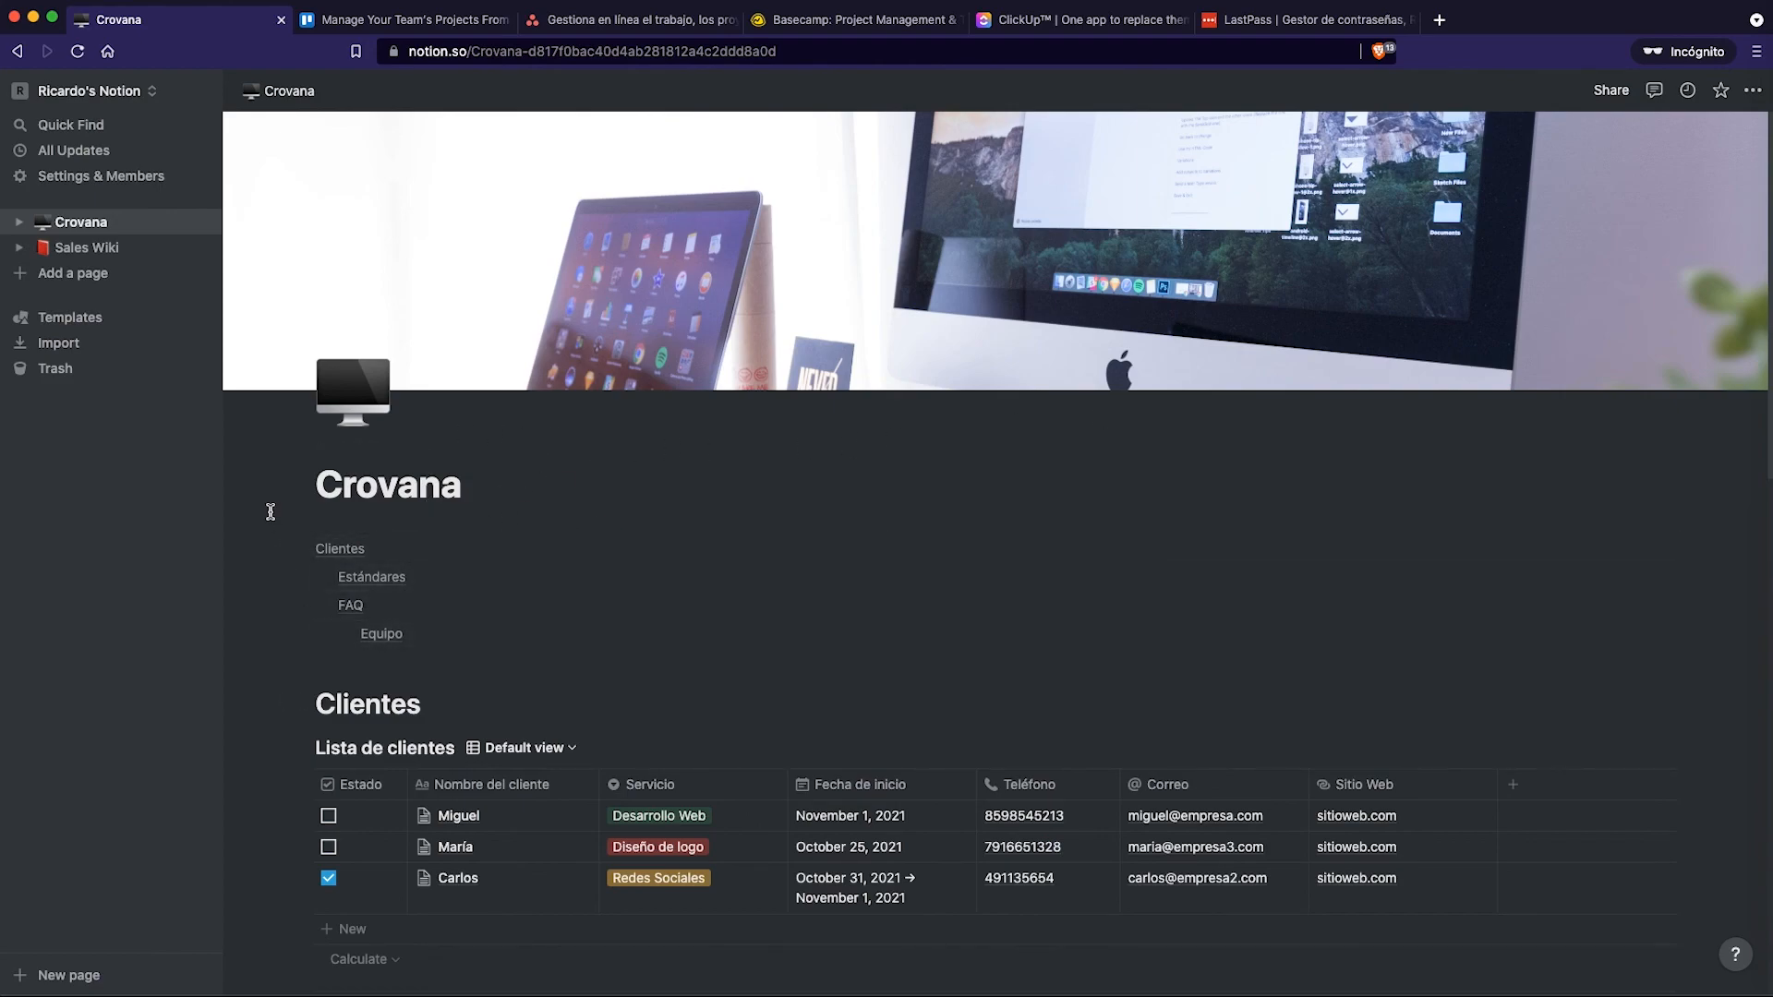
scroll(494, 641, "down", 5)
scroll(460, 604, "up", 5)
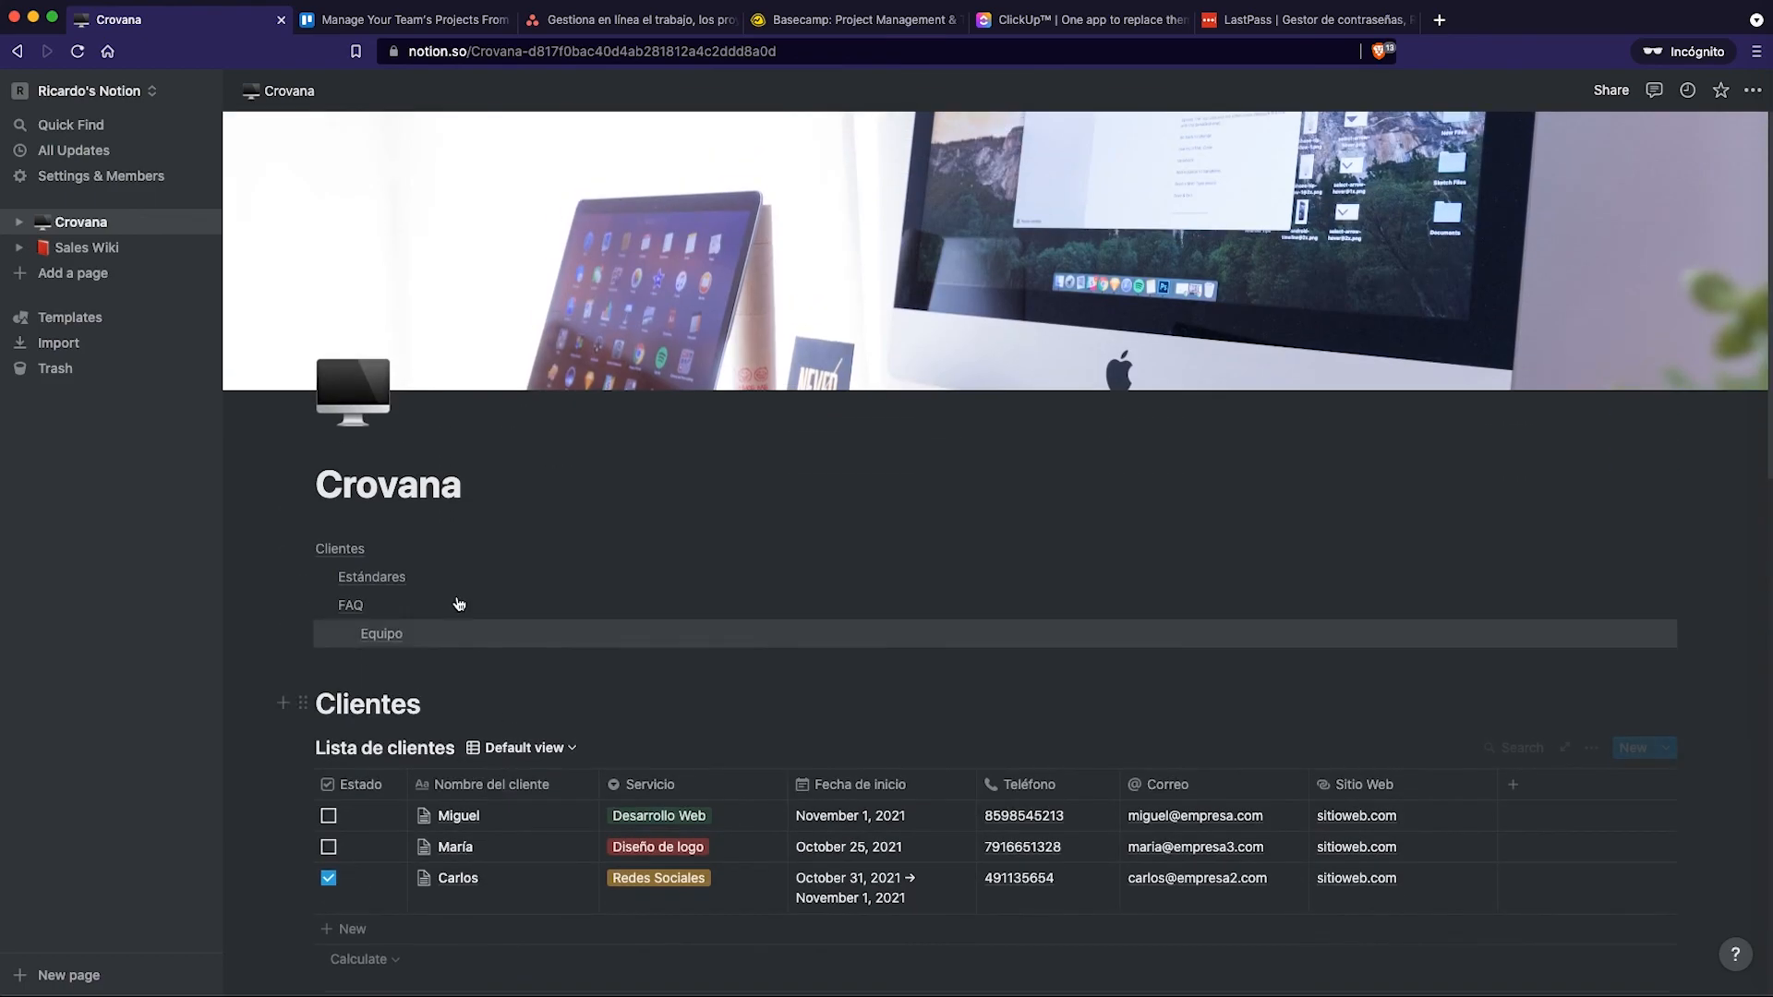
- Add a quote block under the contents list reading 'dedoejdioejdoiejdoie'
left_click(410, 663)
type("/")
scroll(452, 554, "down", 1)
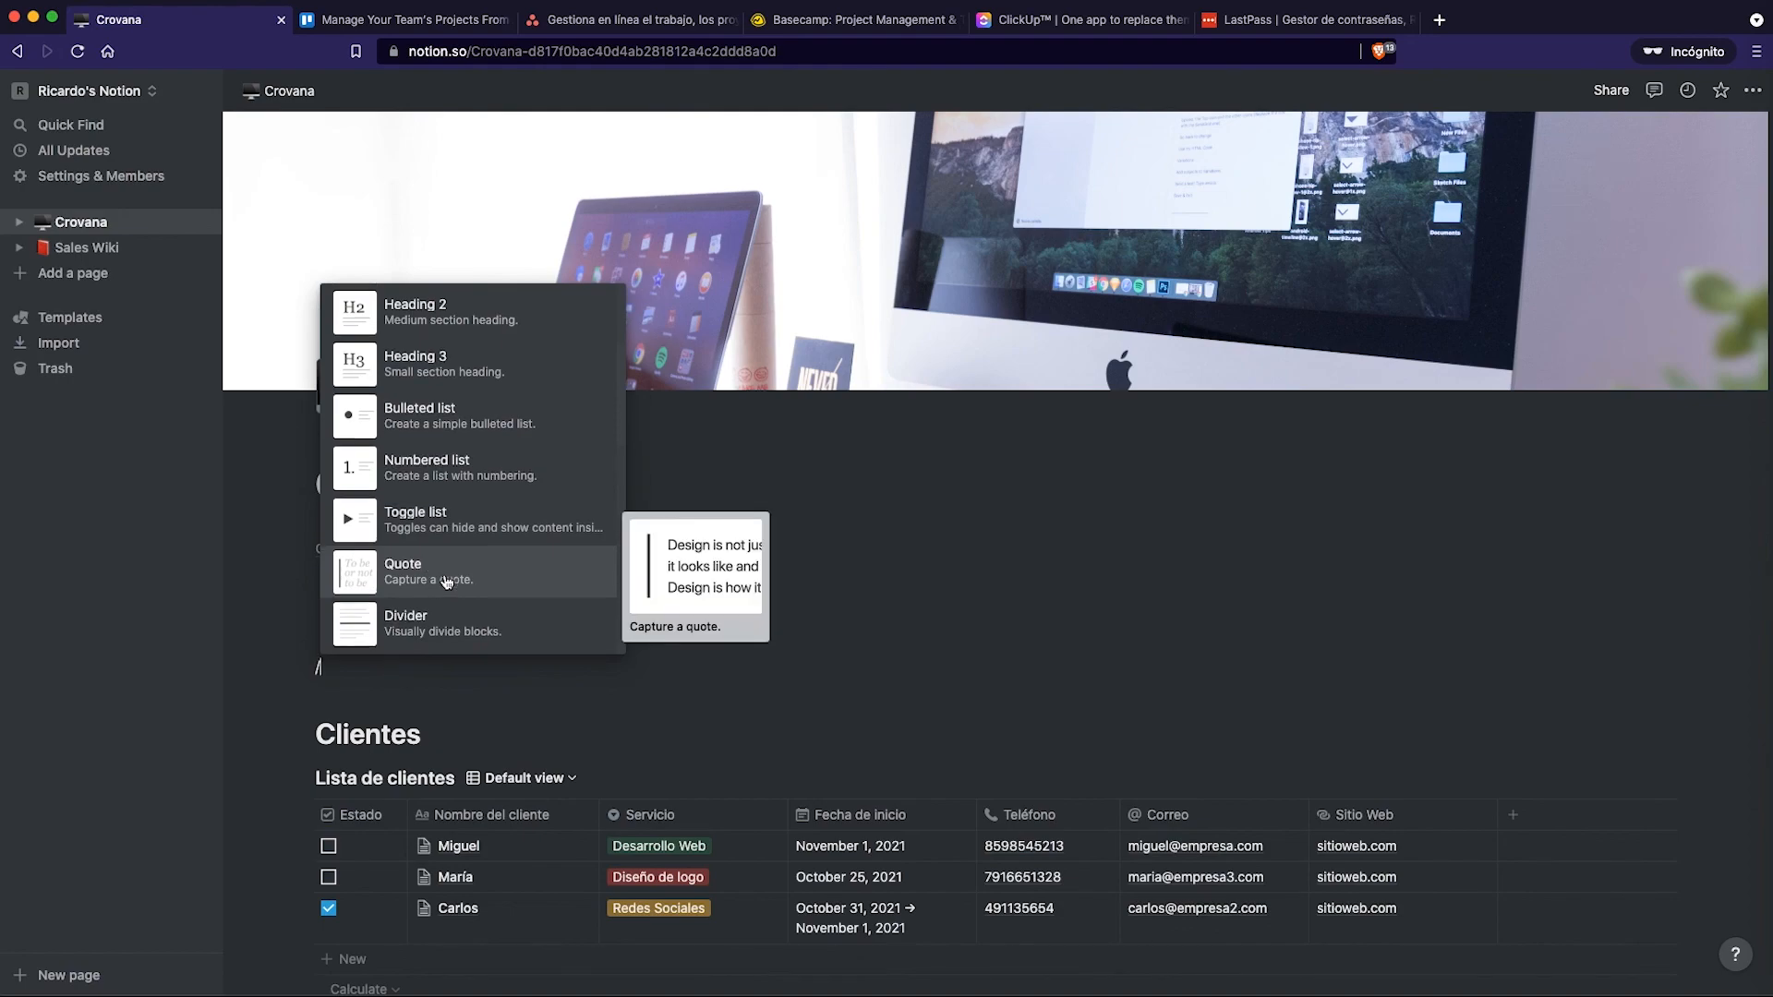
scroll(434, 536, "down", 2)
left_click(427, 481)
type("dedoejdioejdoiejdoie")
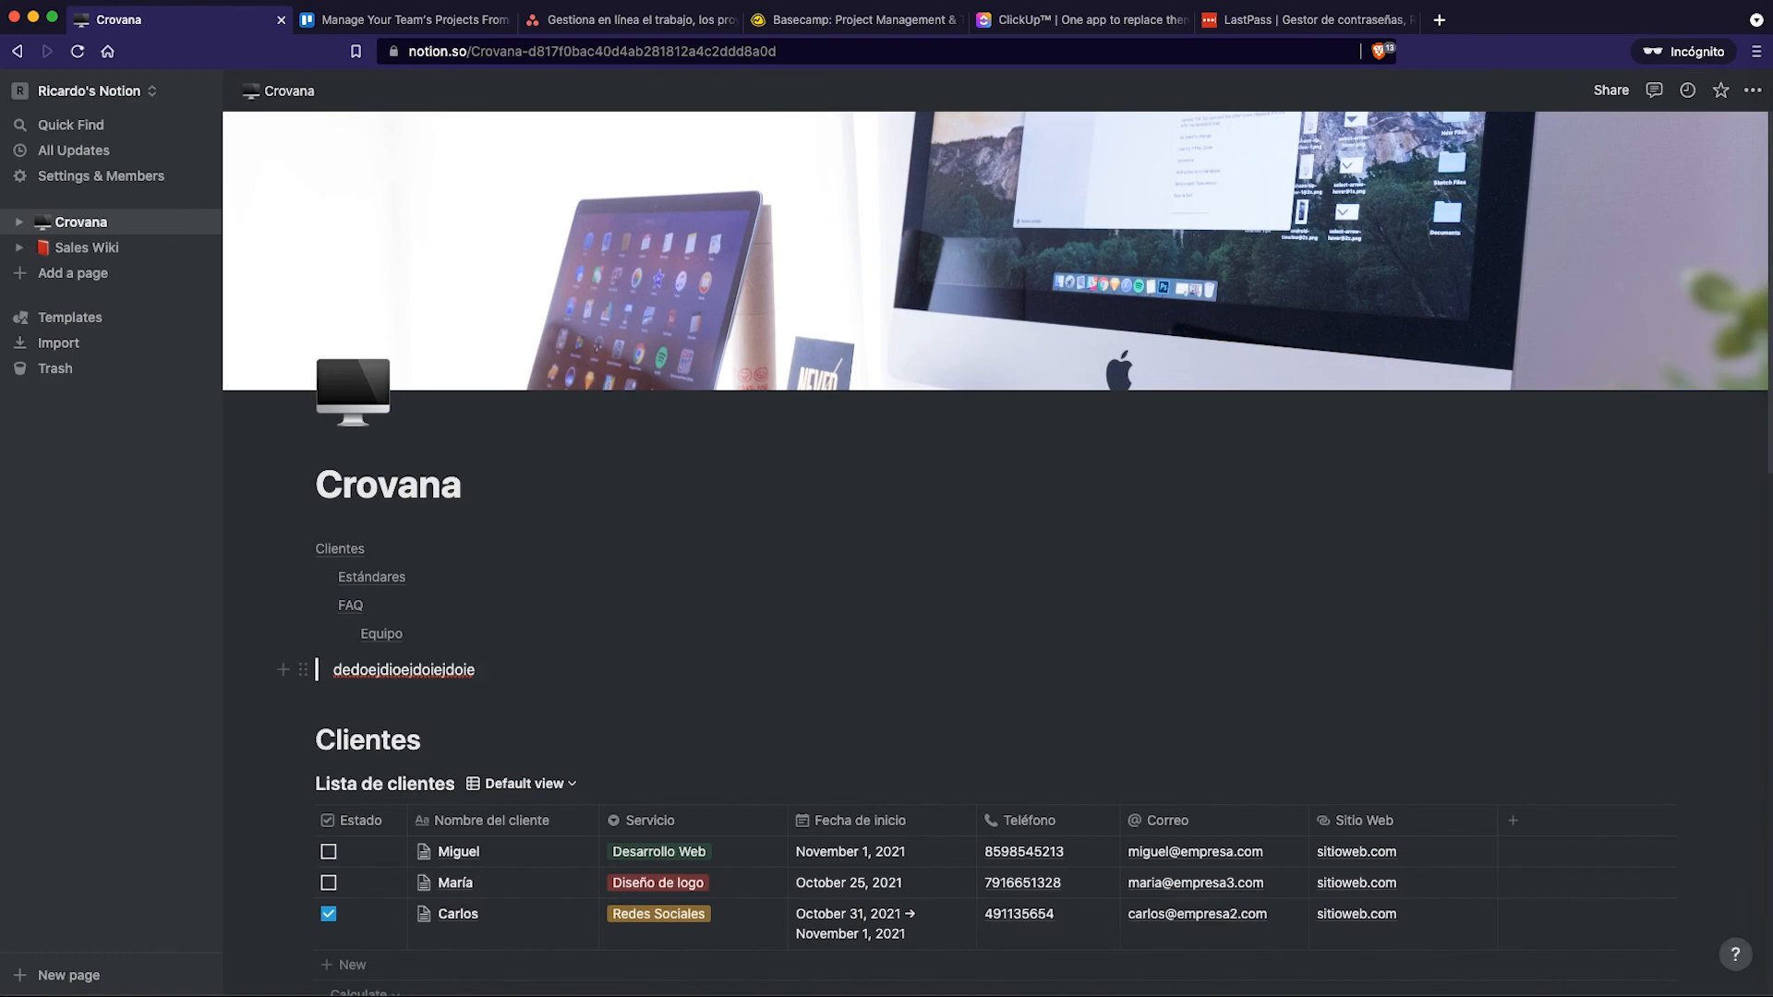
- Below the quote, insert a callout reading 'Frase importante / Texto importante', fixing the typo
key("Return")
type("/")
scroll(489, 596, "down", 2)
scroll(489, 596, "down", 3)
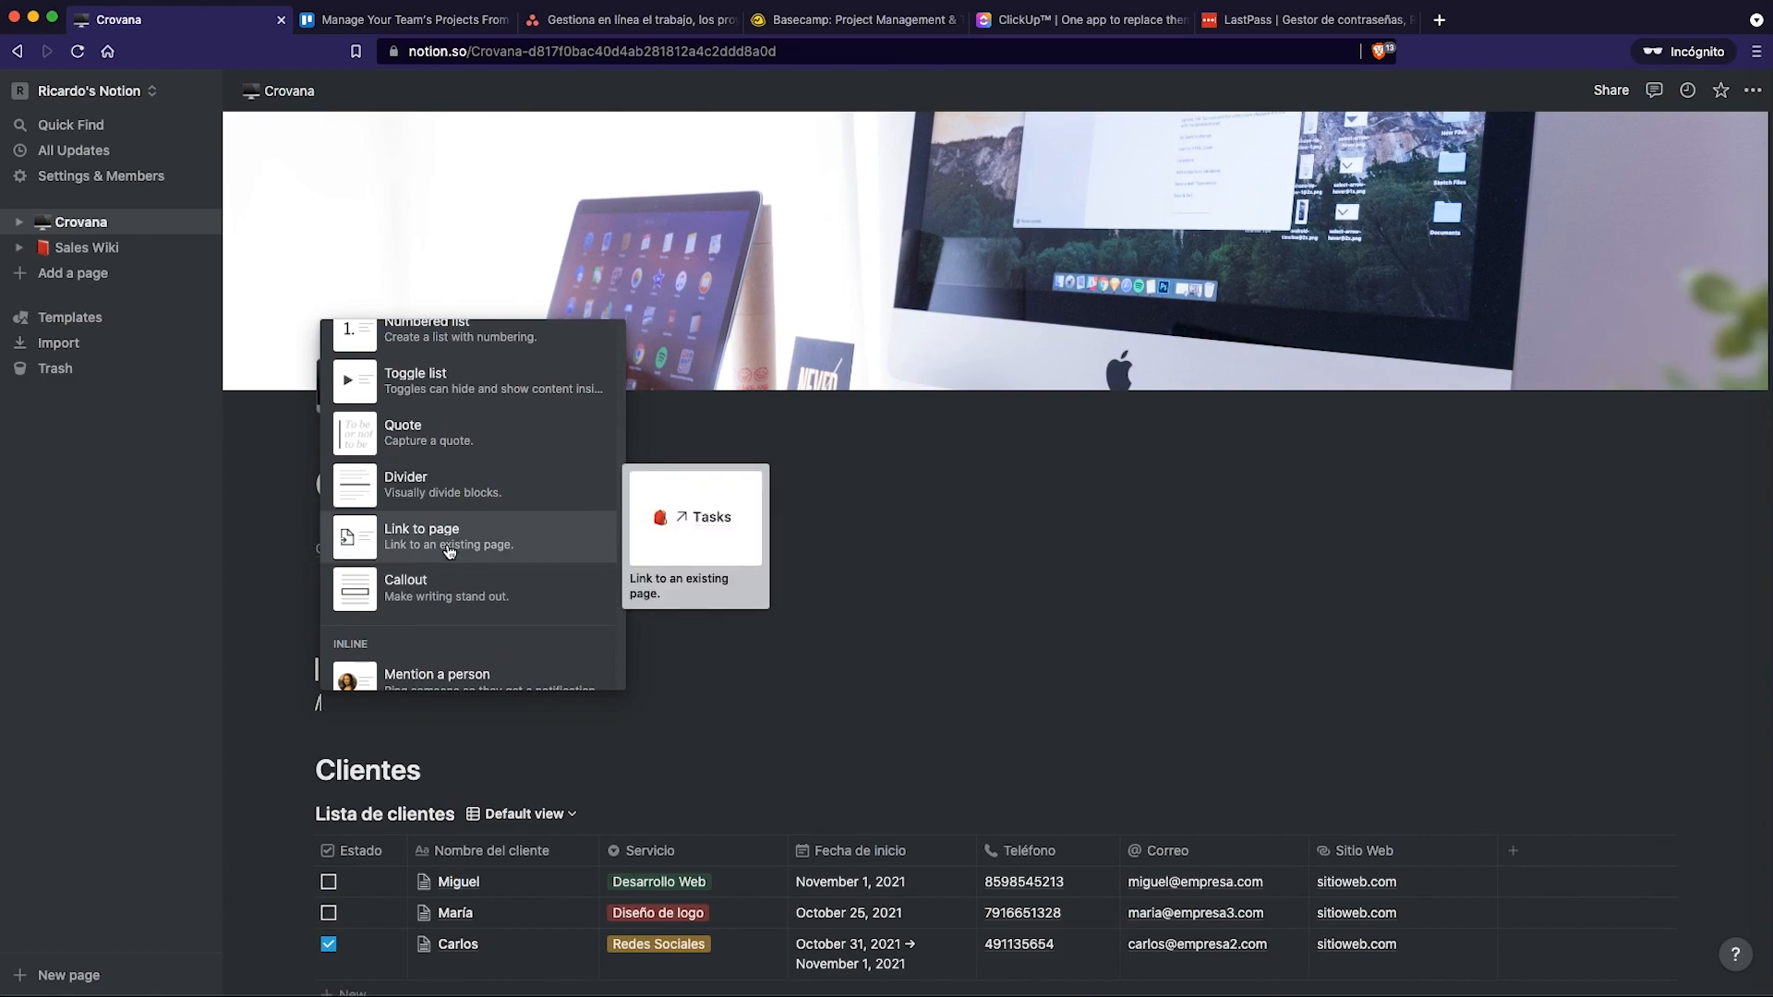
left_click(461, 591)
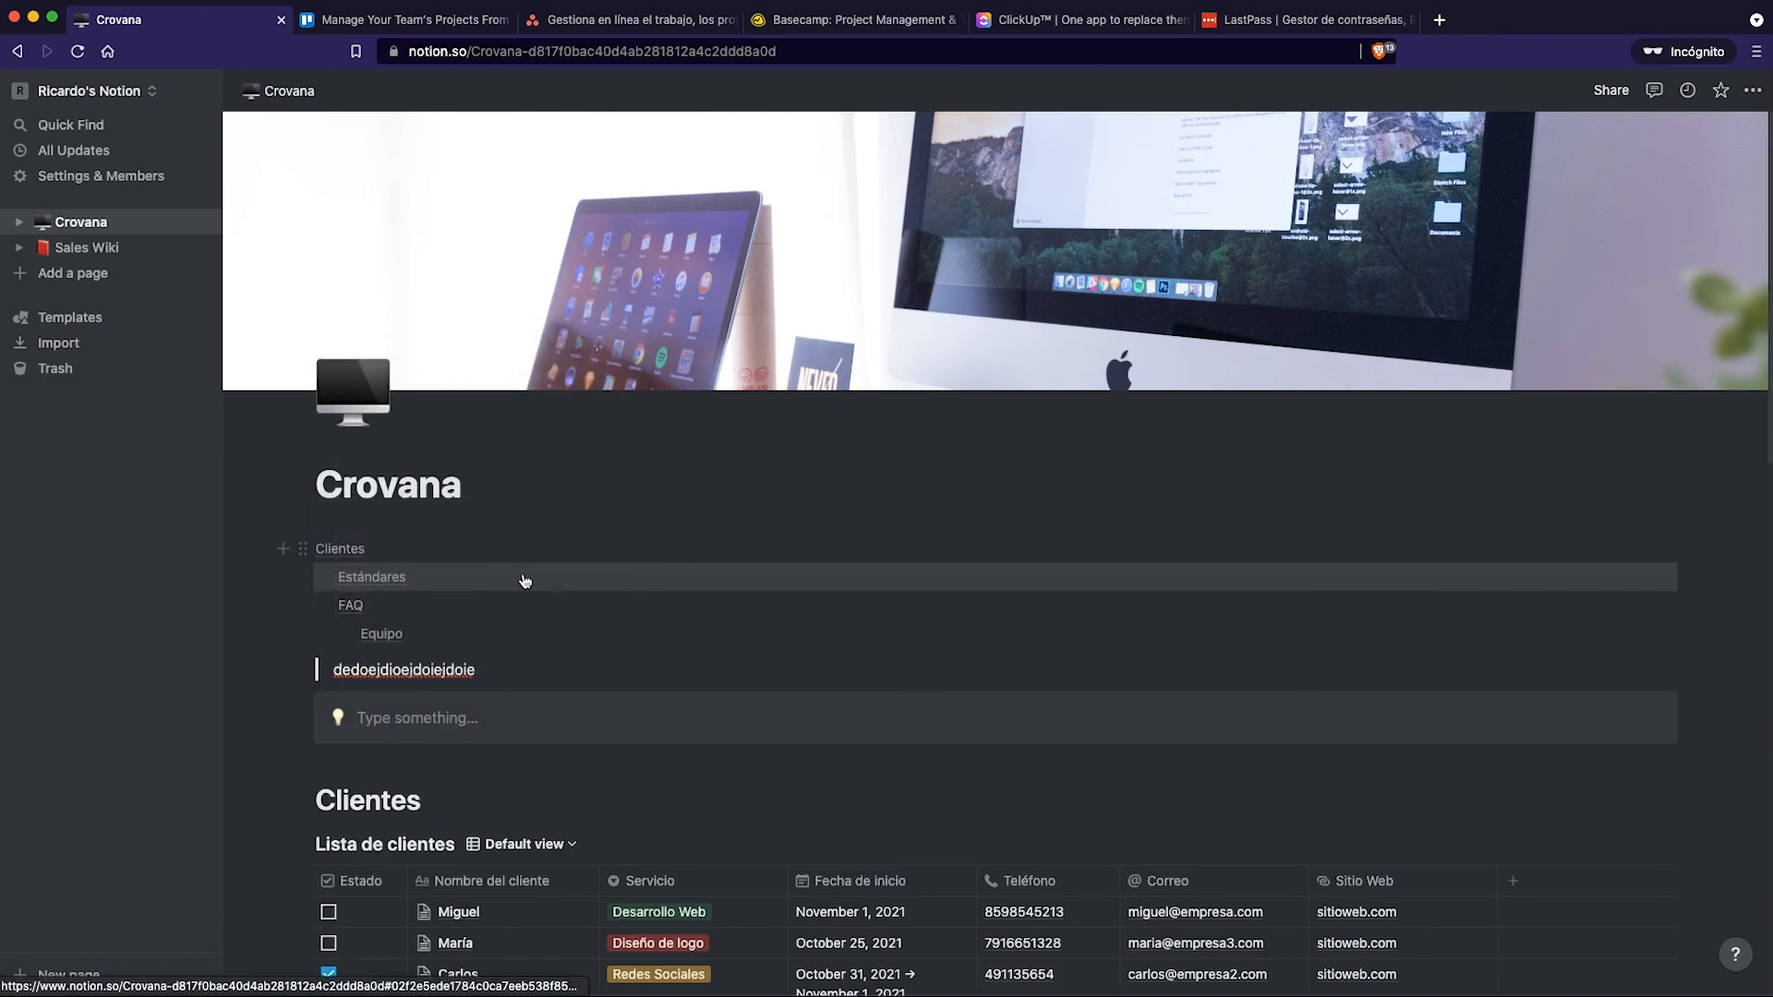
type("Frase importante ")
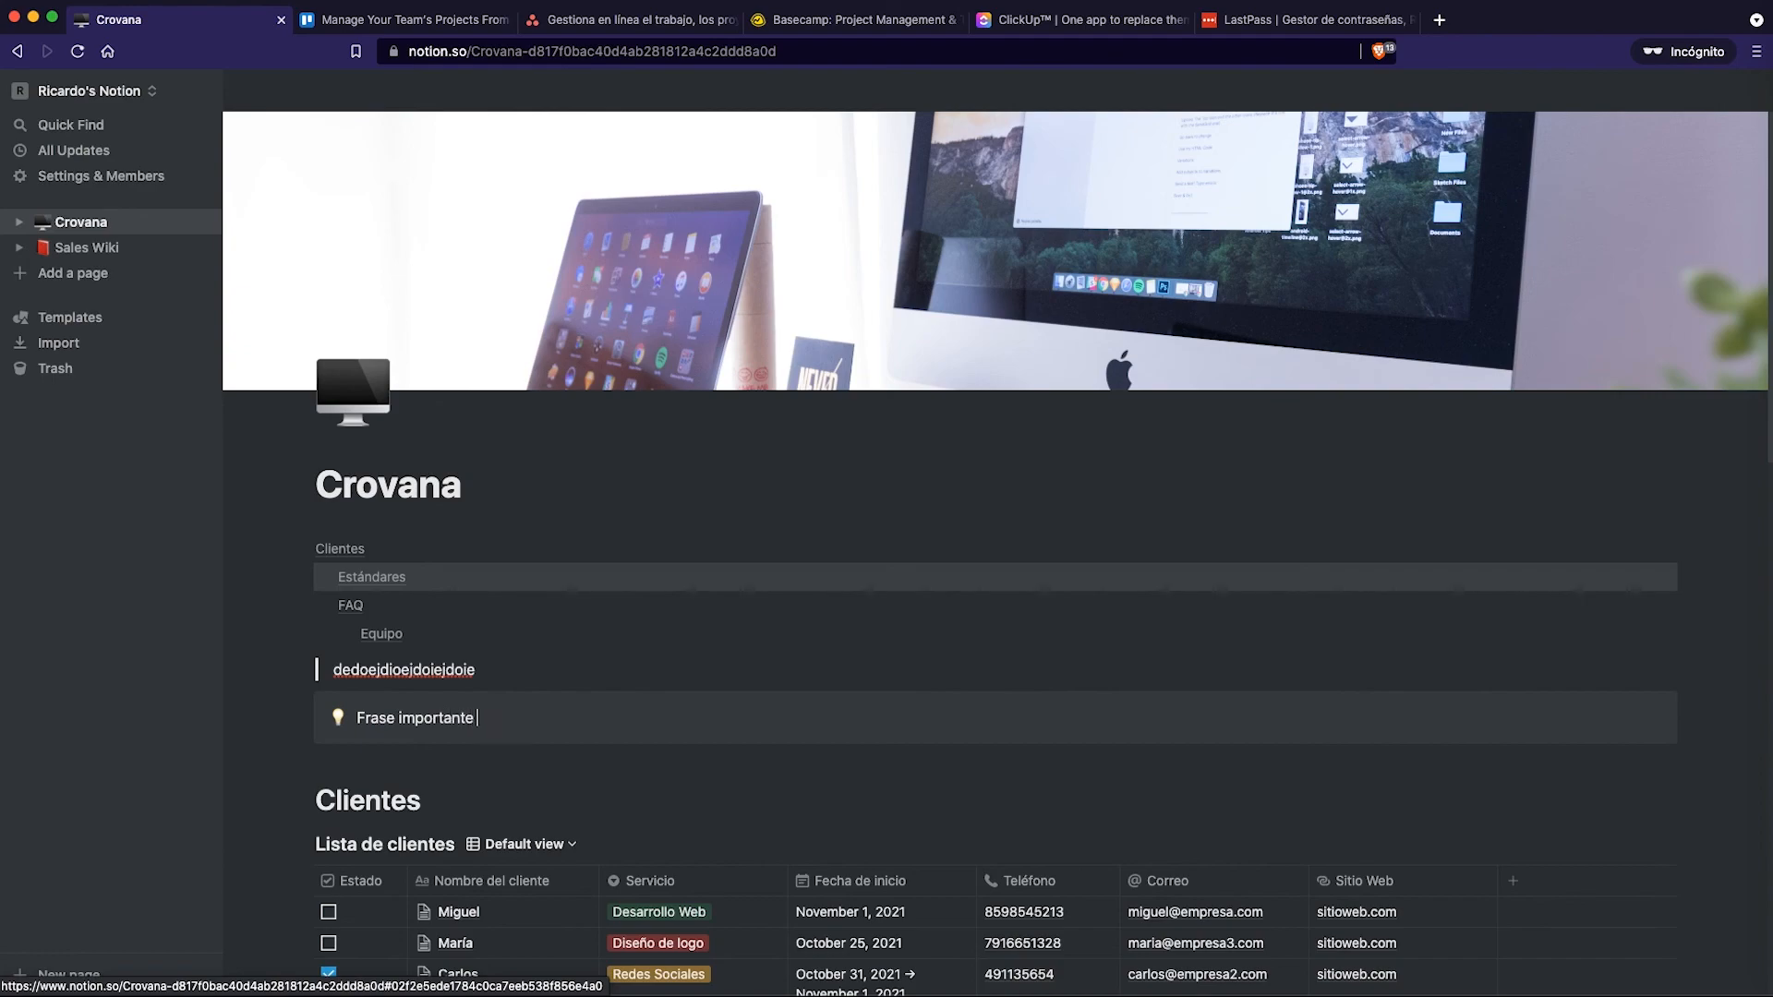
type("/ Texxt")
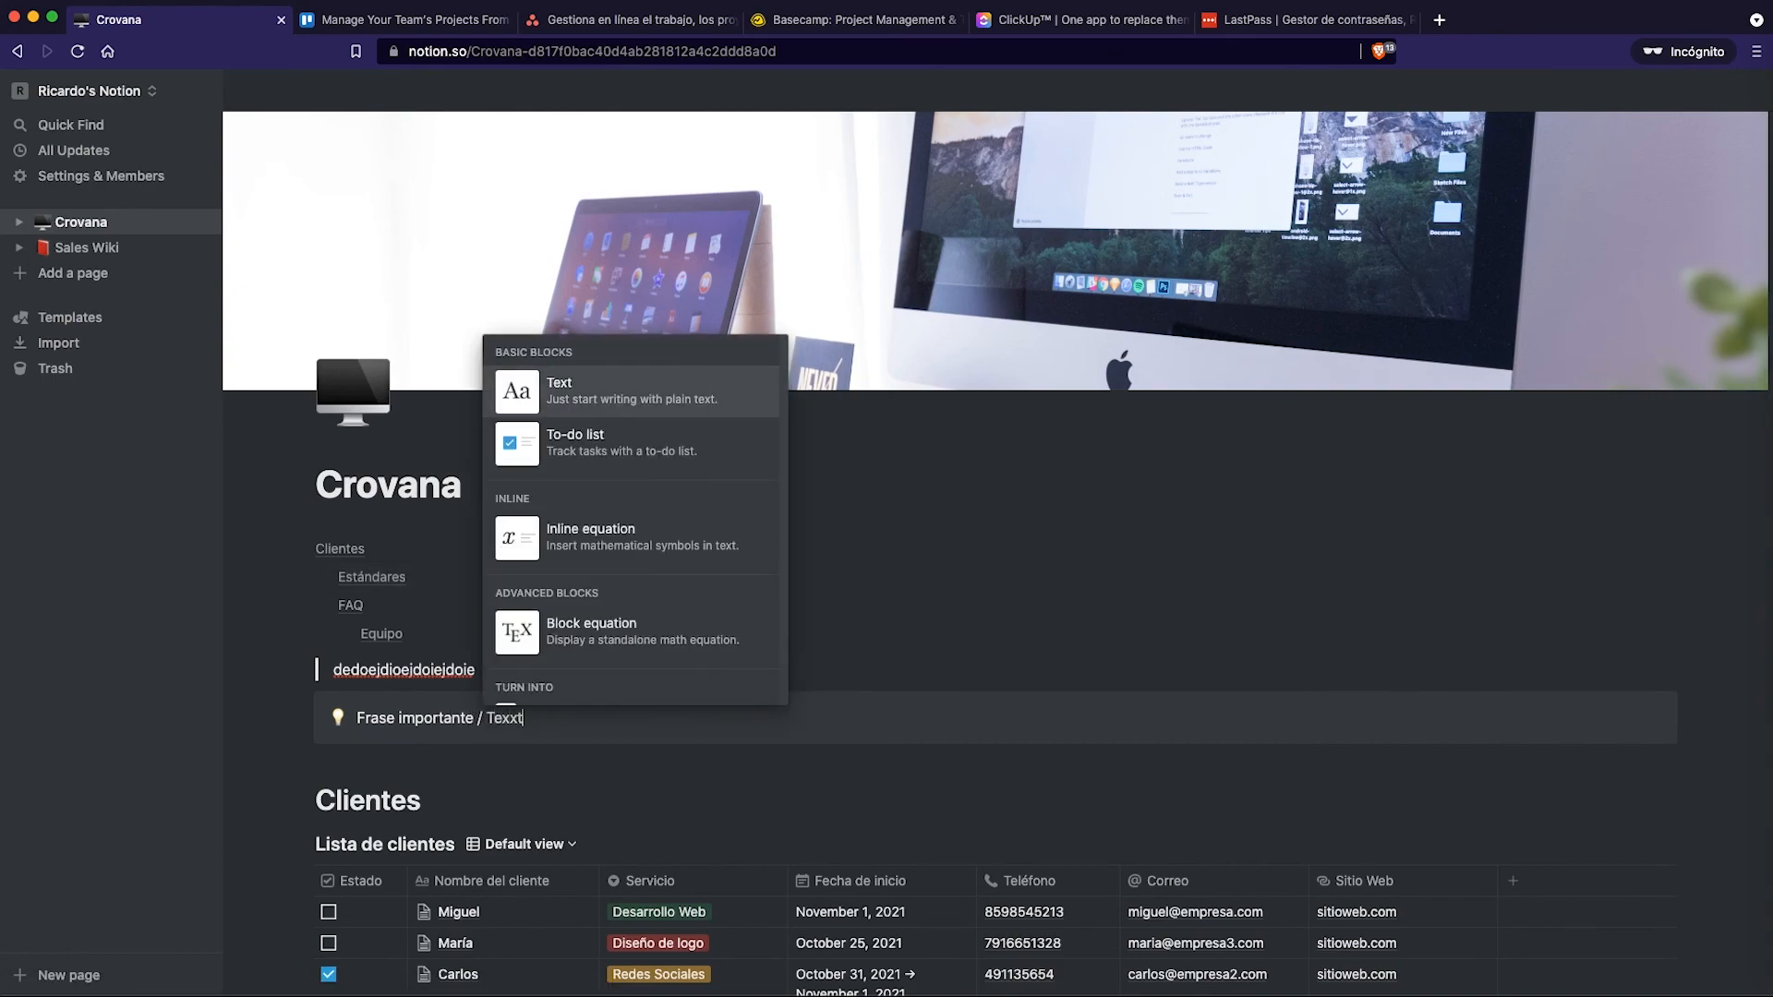
key("Escape")
key("BackSpace")
key("BackSpace")
type("to importante")
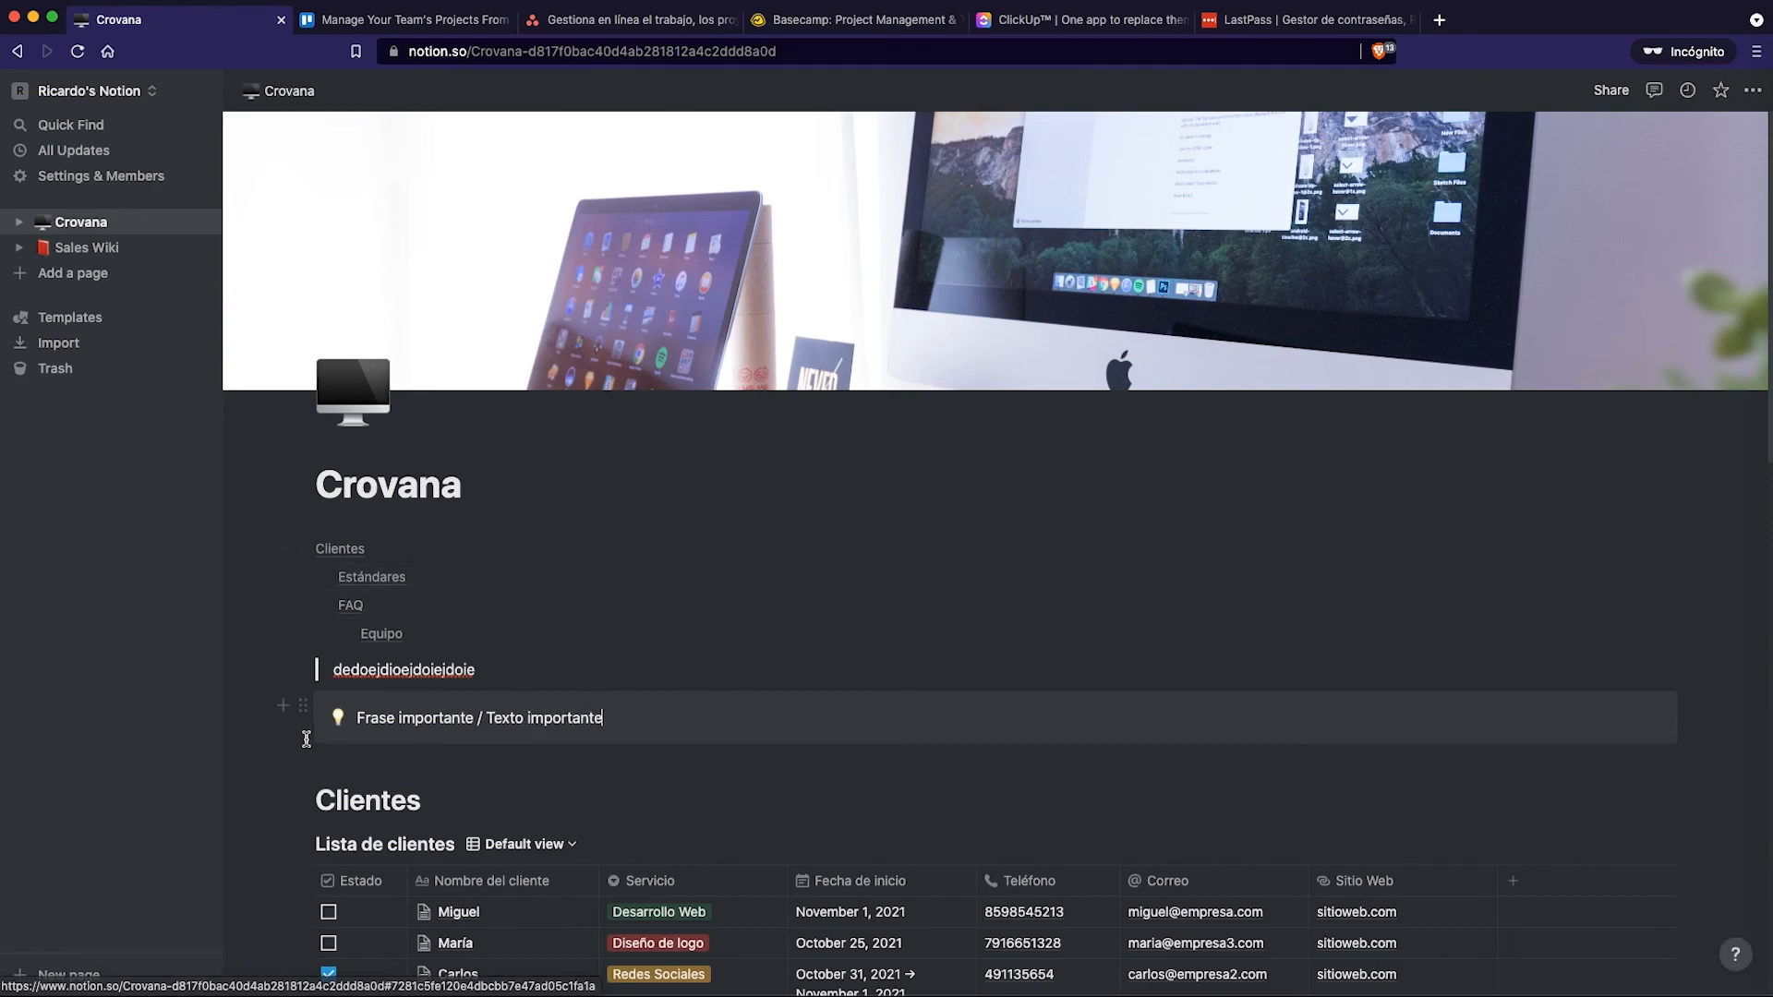
- Color the callout's text purple, then give the callout a green background
left_click(306, 707)
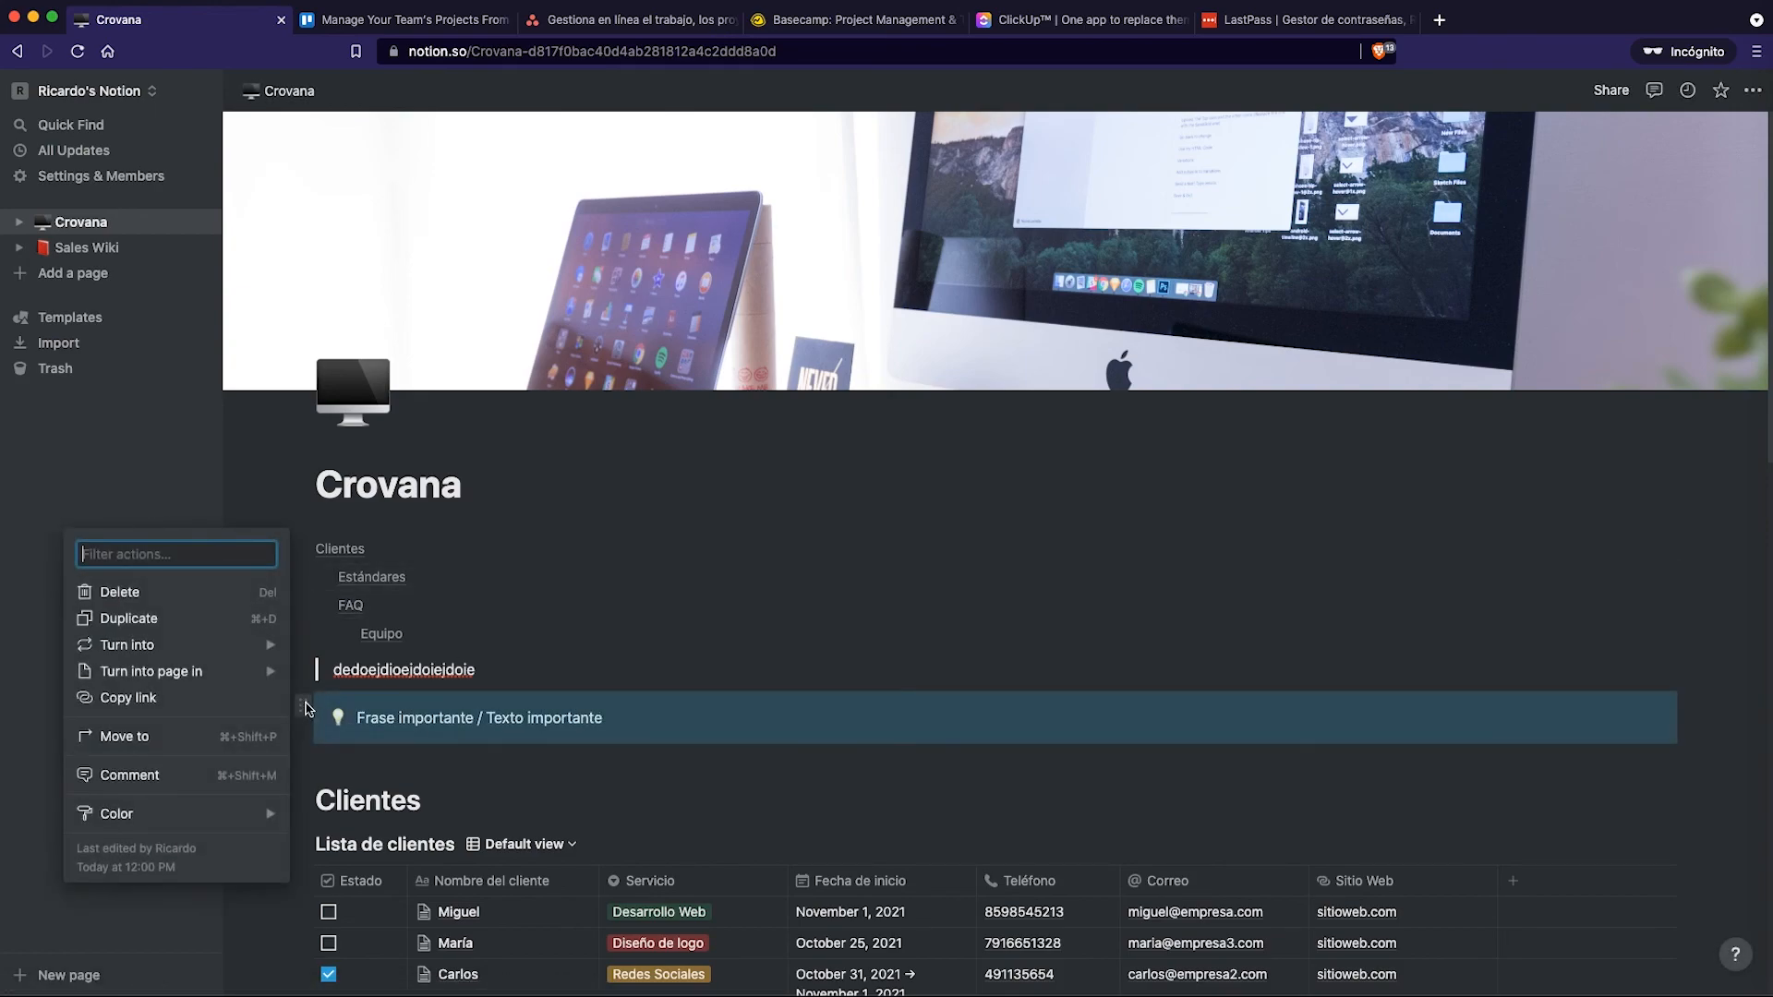
mouse_move(174, 811)
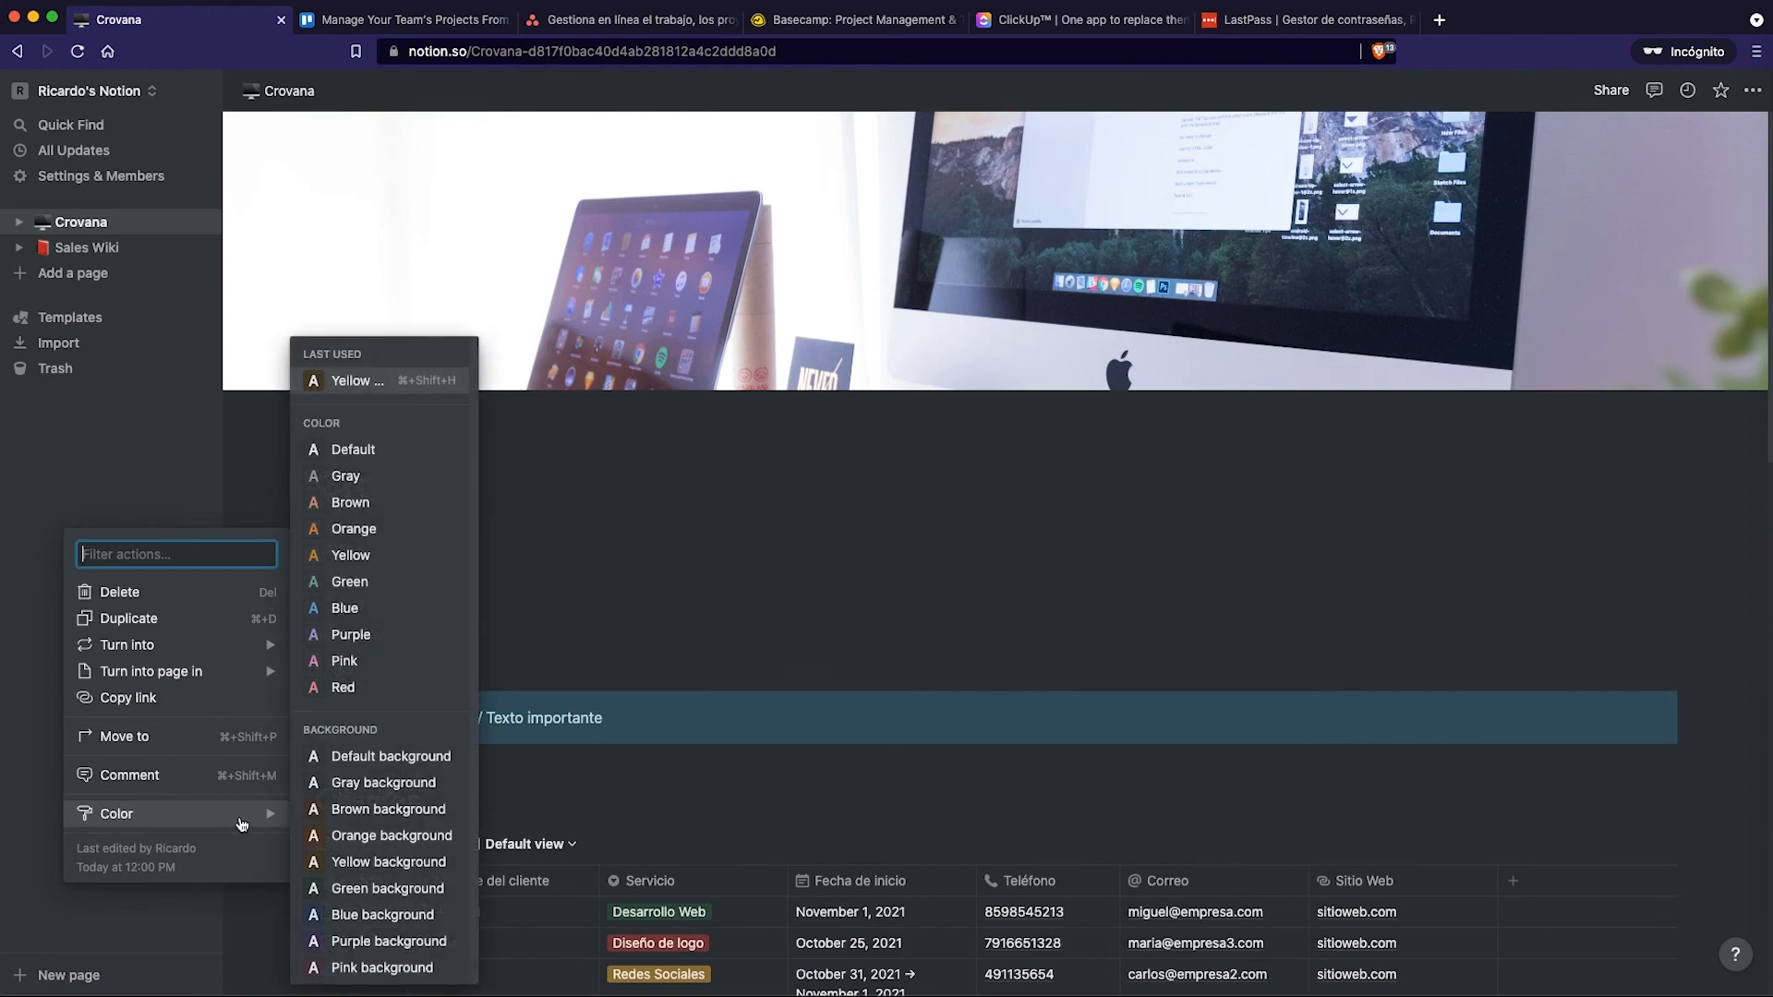
left_click(350, 634)
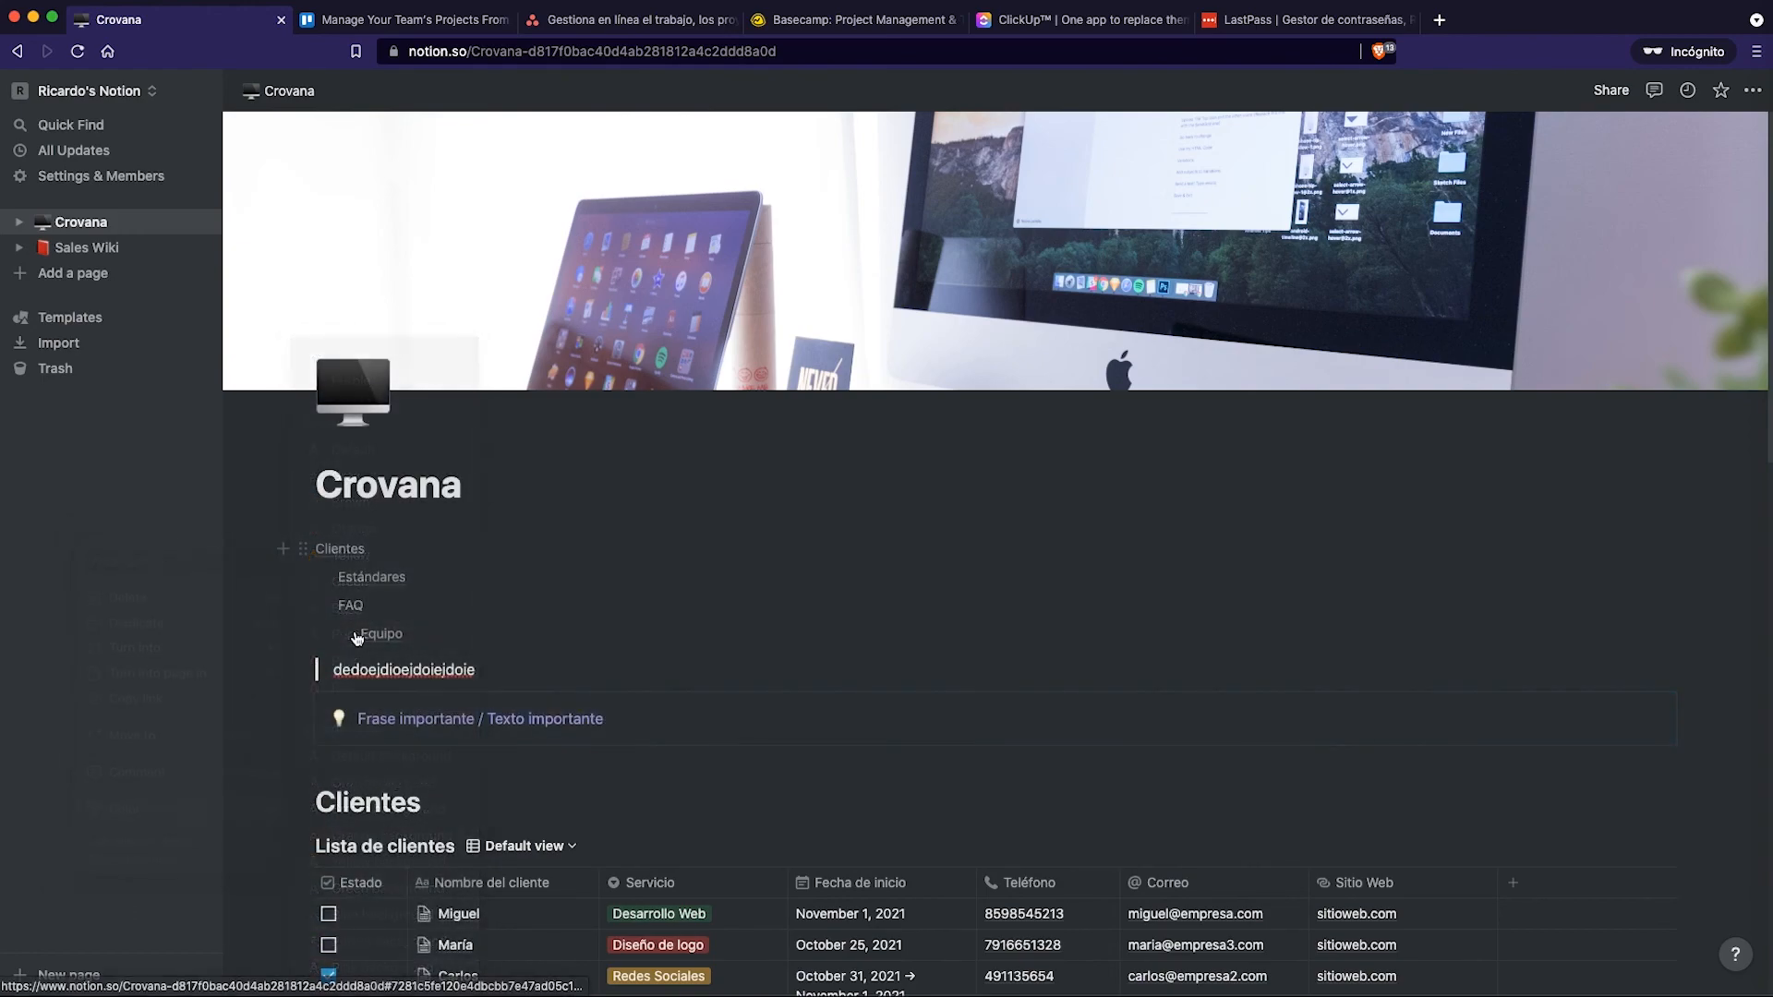
left_click(308, 709)
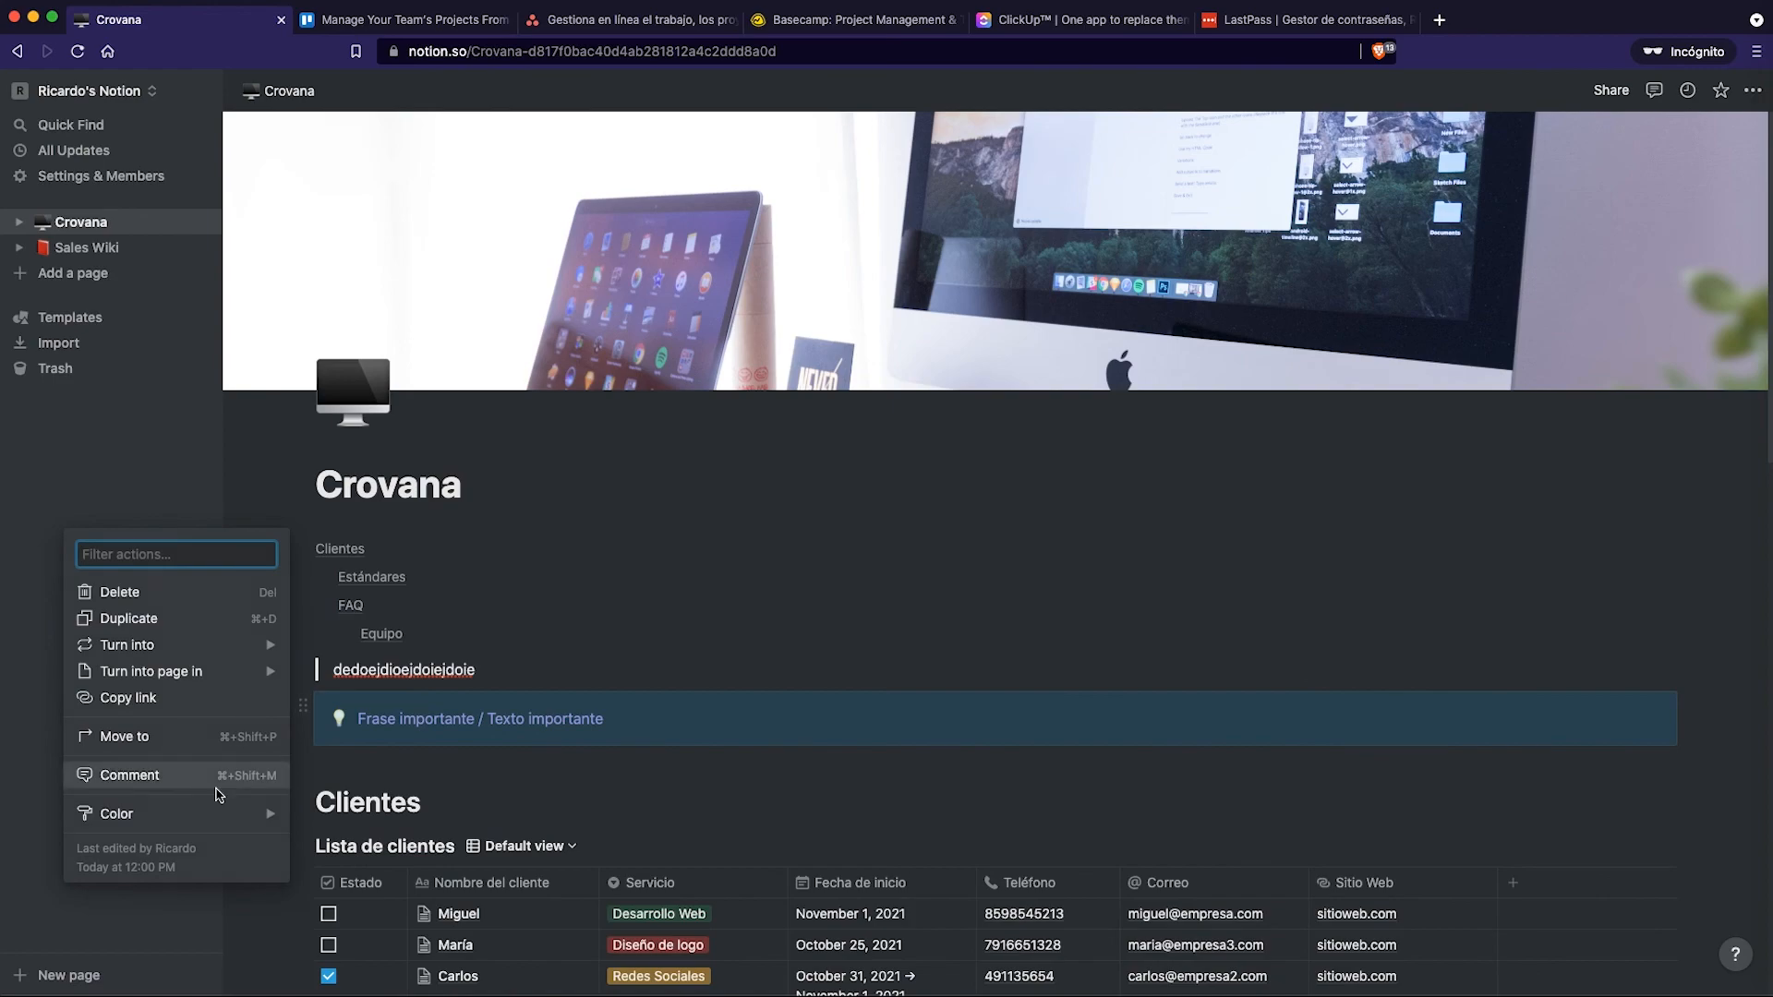
mouse_move(205, 816)
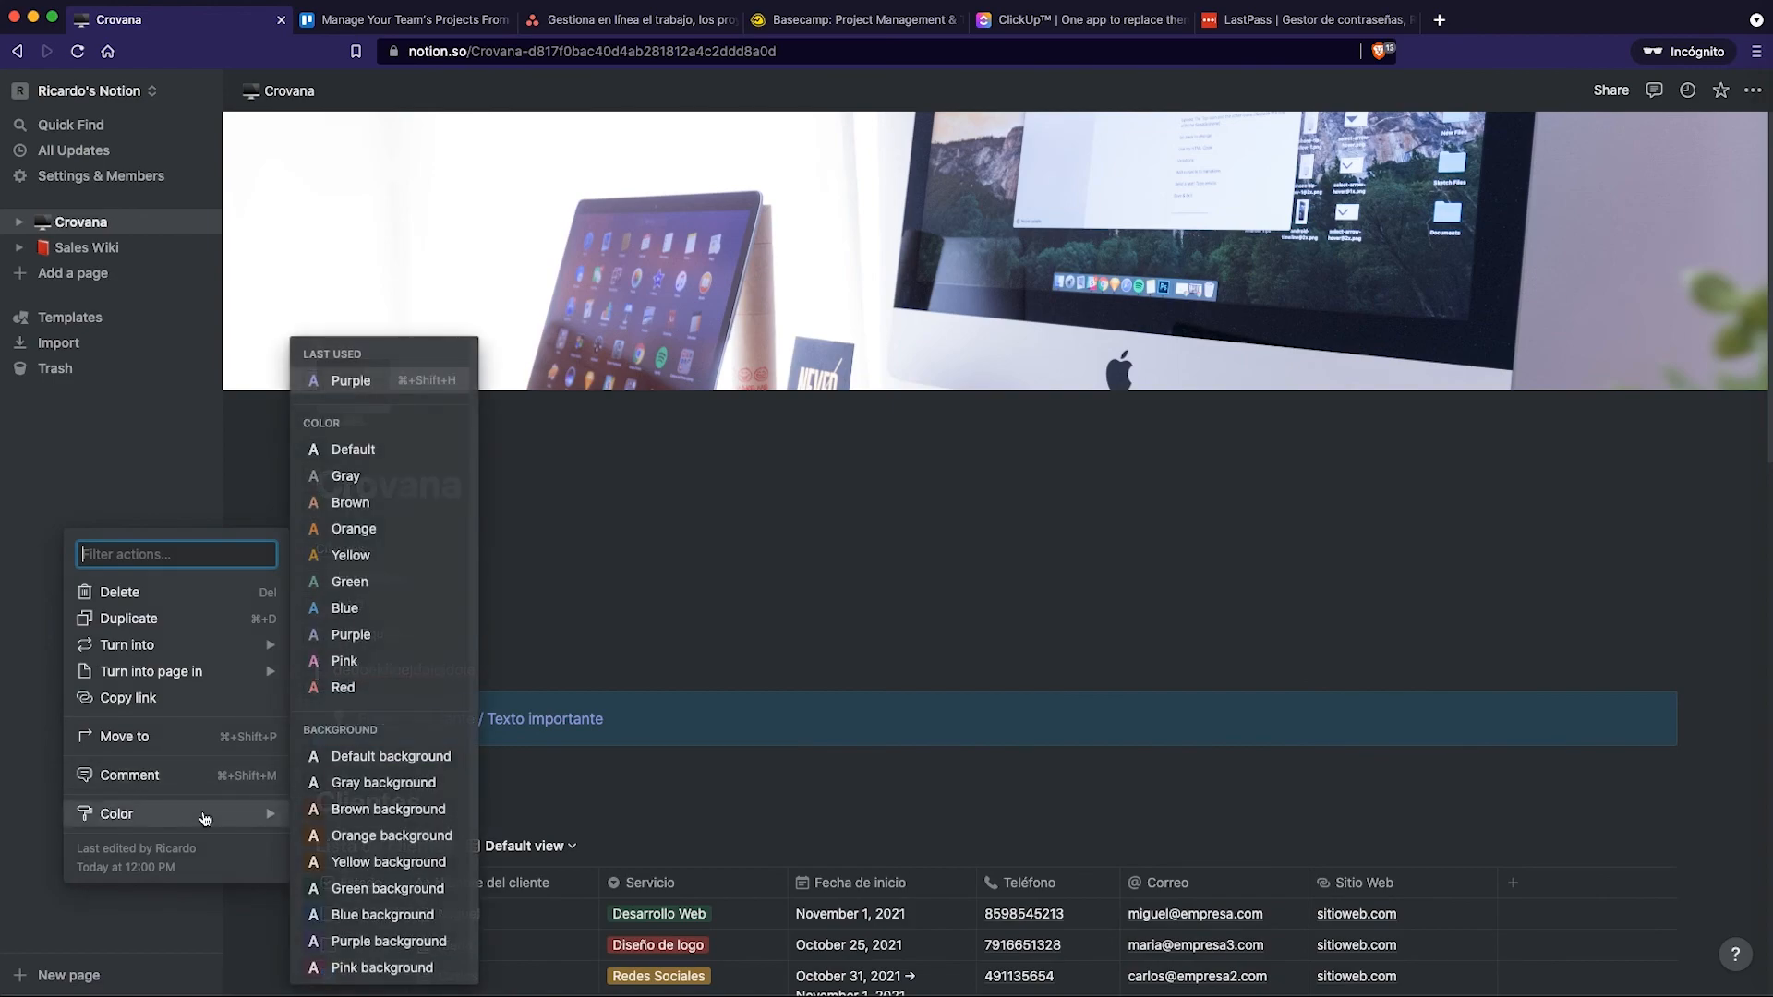
left_click(369, 889)
- Give the '¿Cuáles son los medios de pago?' FAQ toggle an orange background
scroll(429, 704, "down", 5)
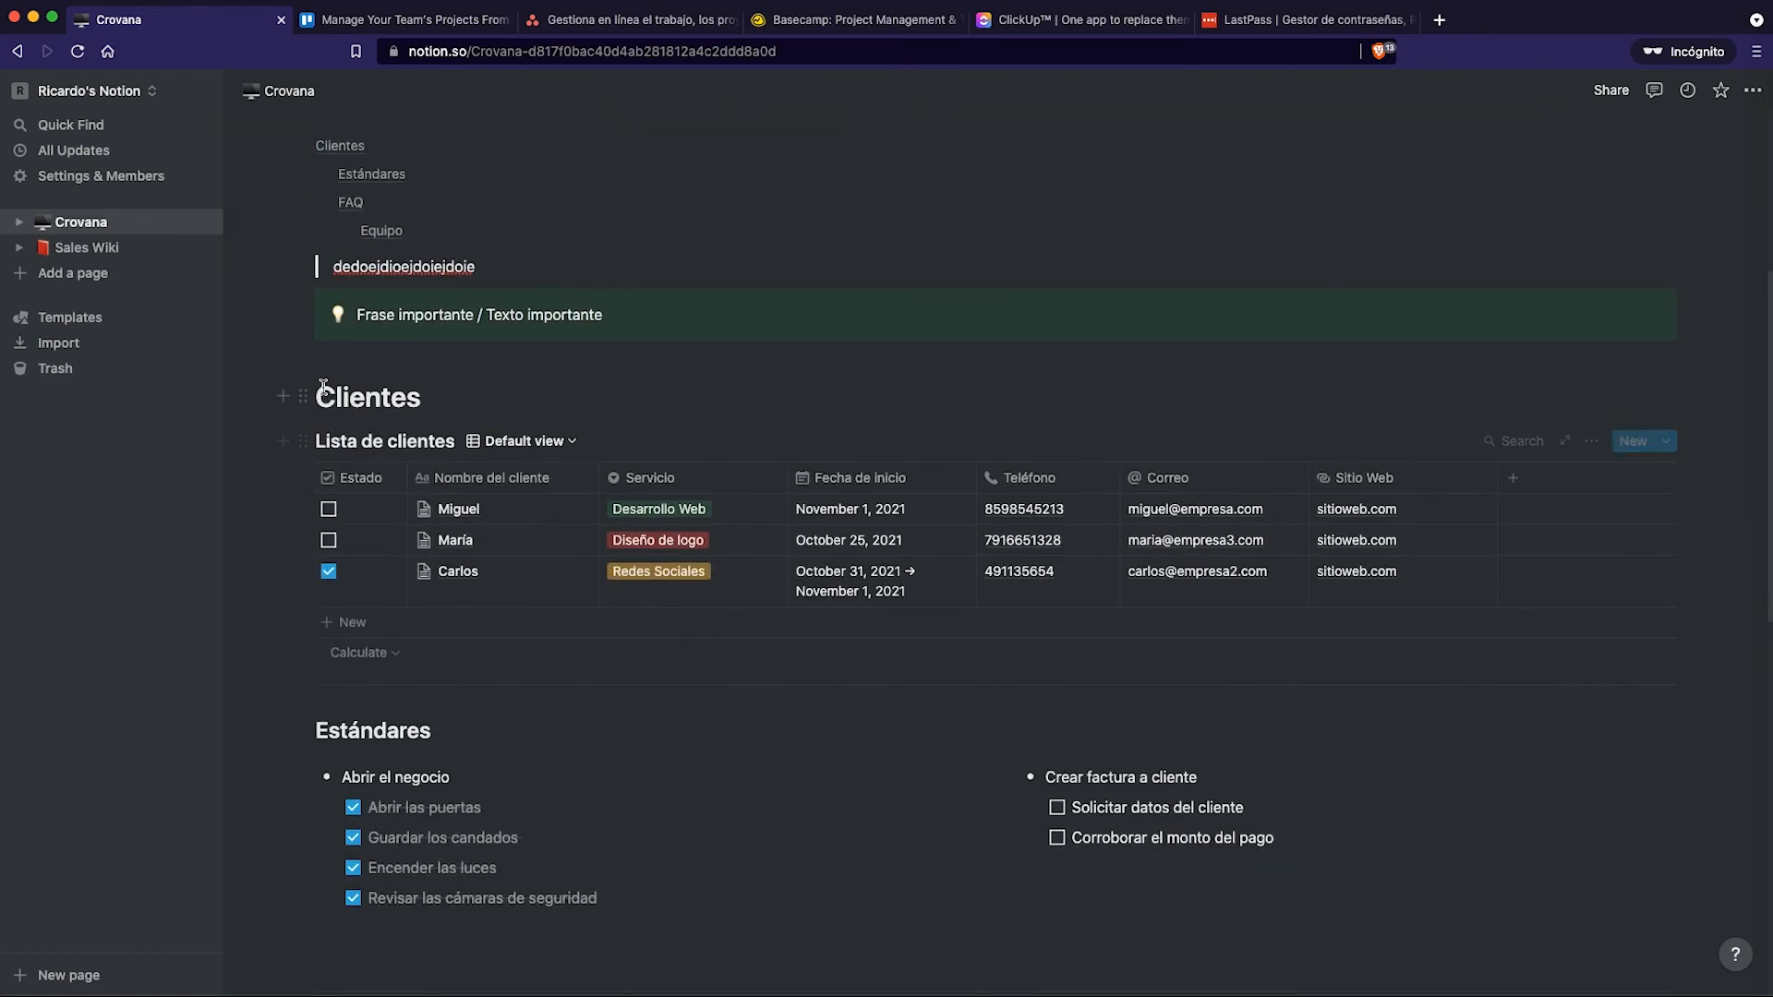
scroll(329, 751, "down", 3)
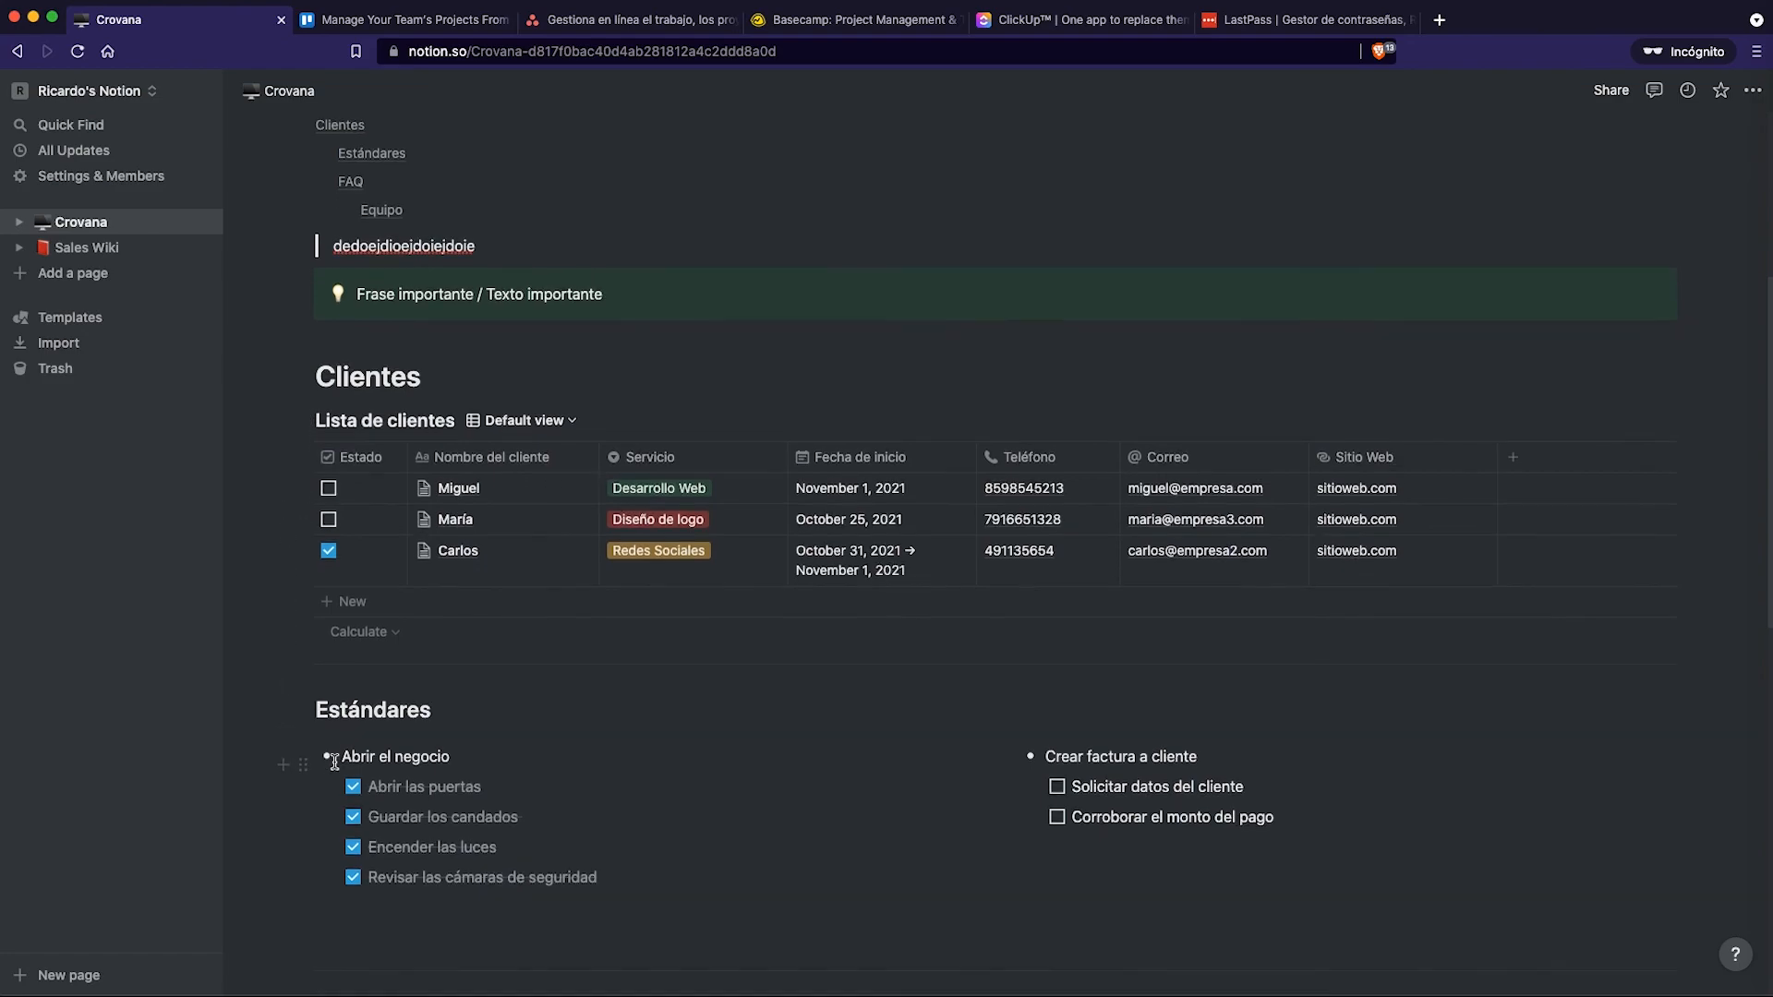
left_click(303, 816)
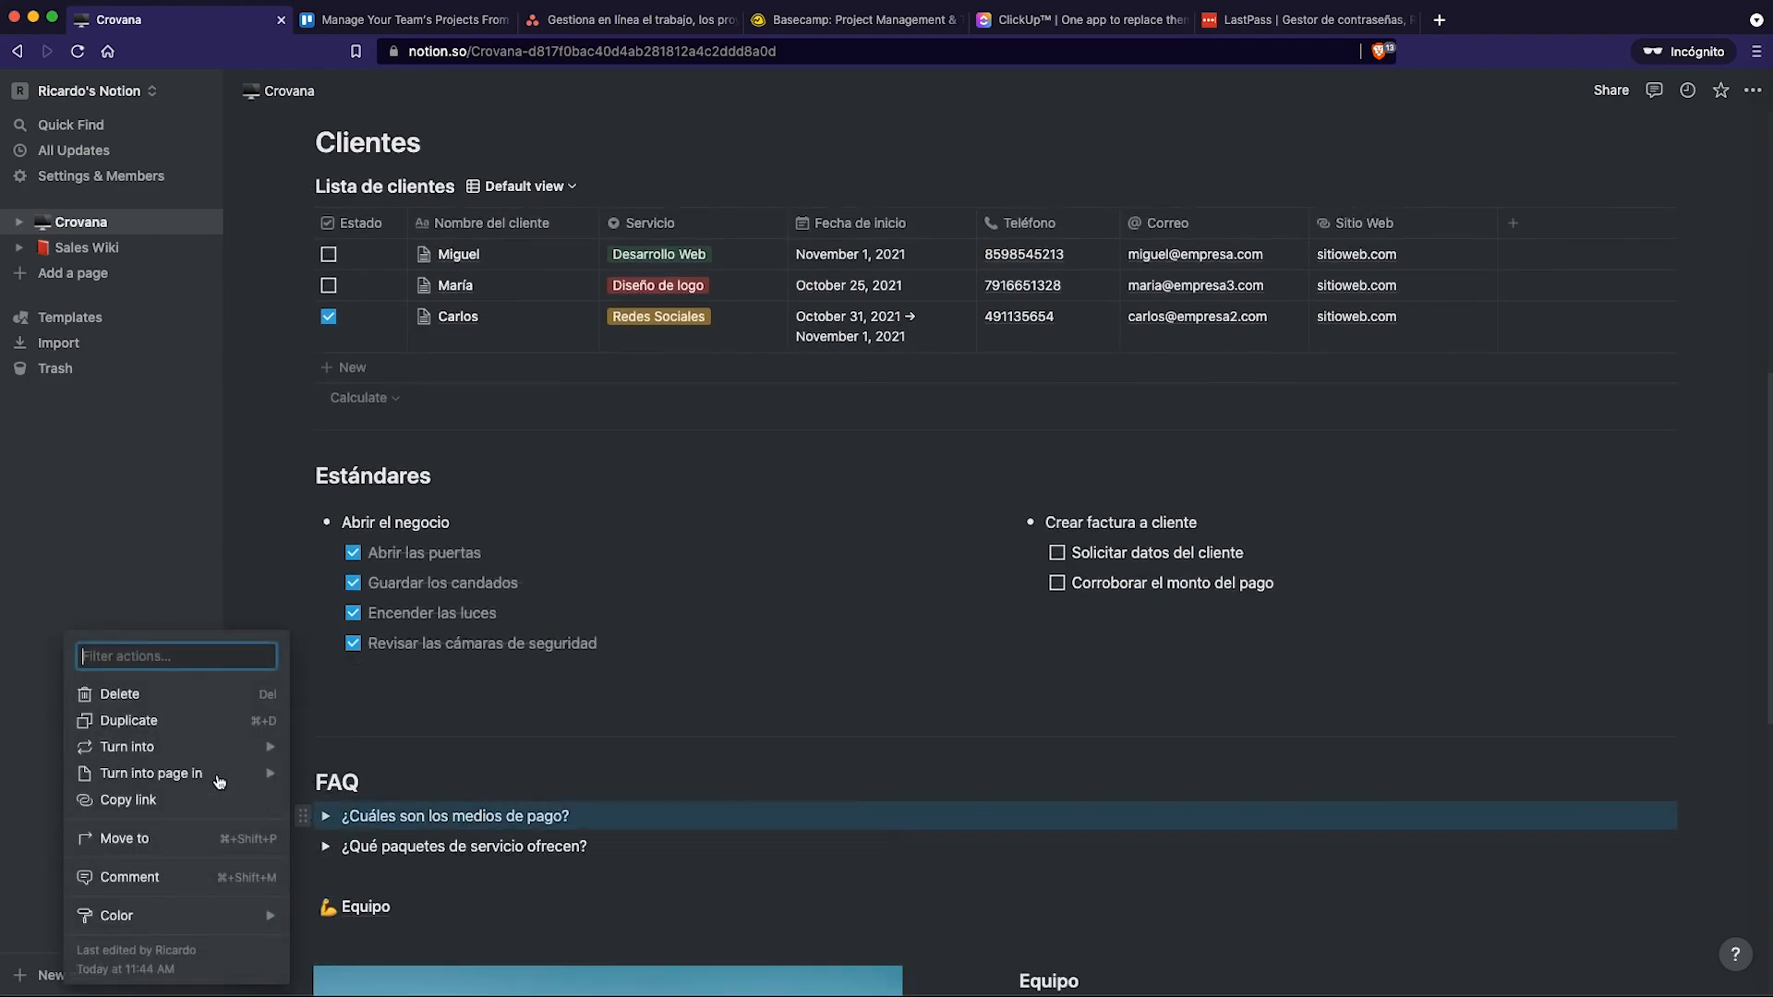
mouse_move(184, 925)
left_click(392, 835)
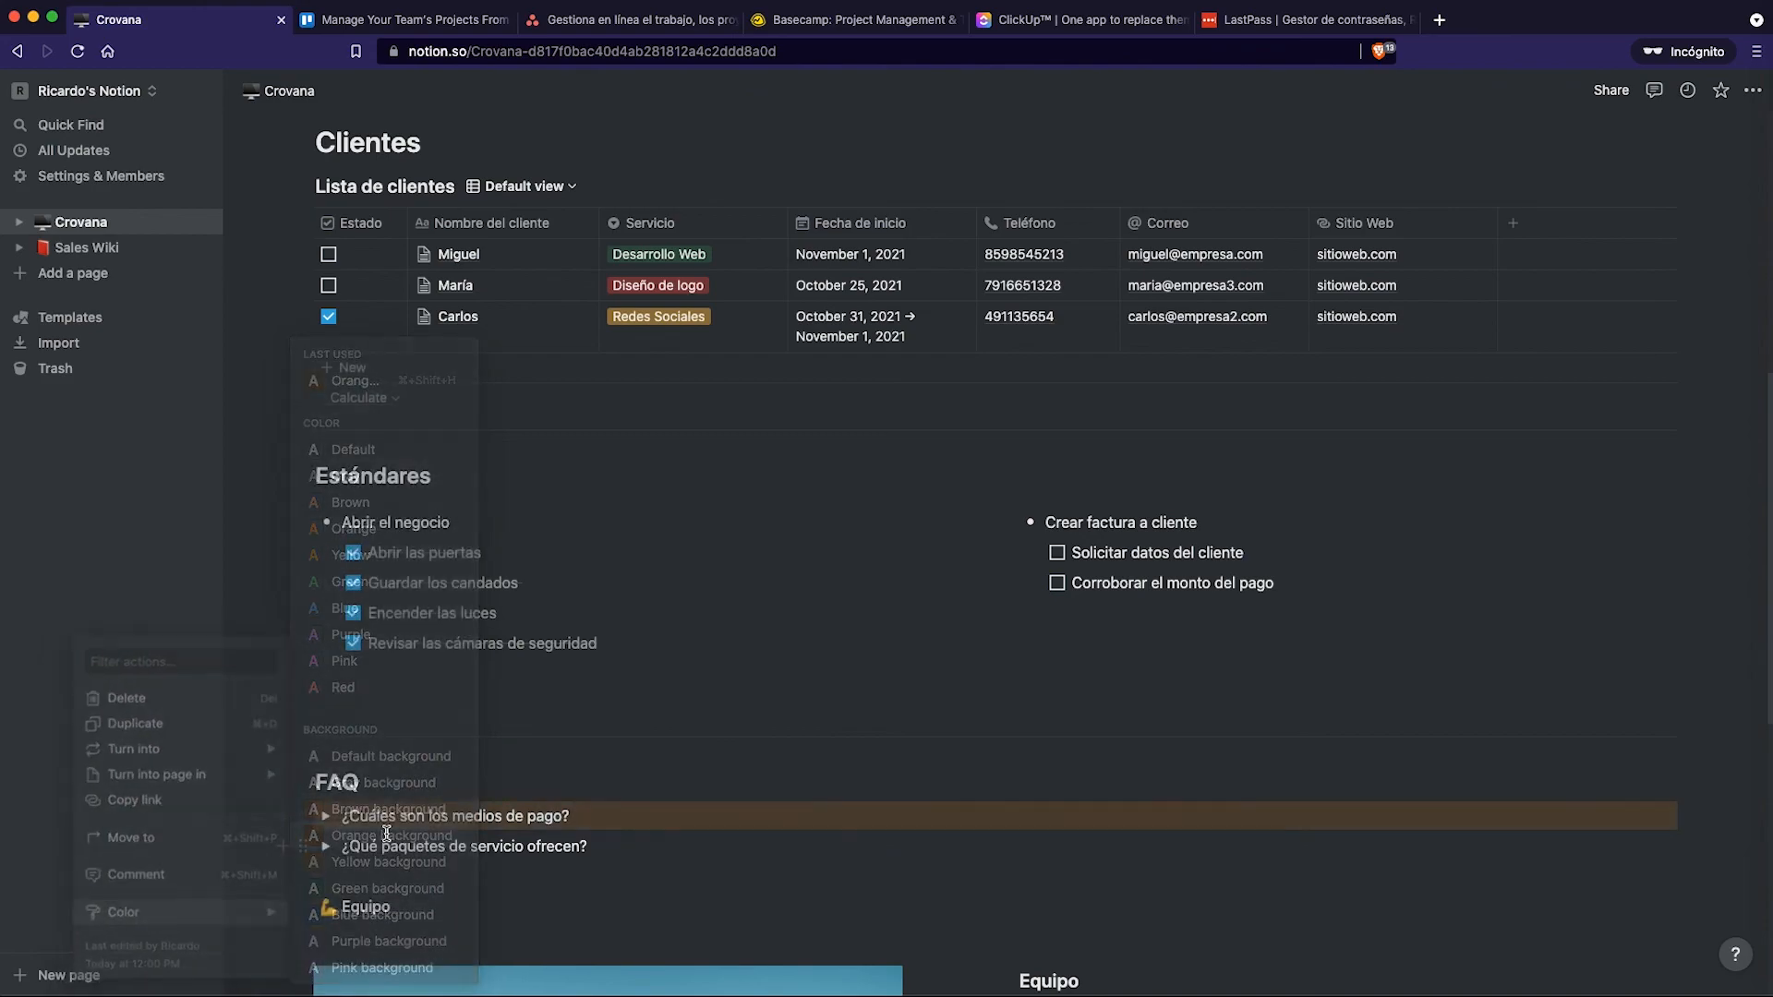
scroll(708, 802, "up", 8)
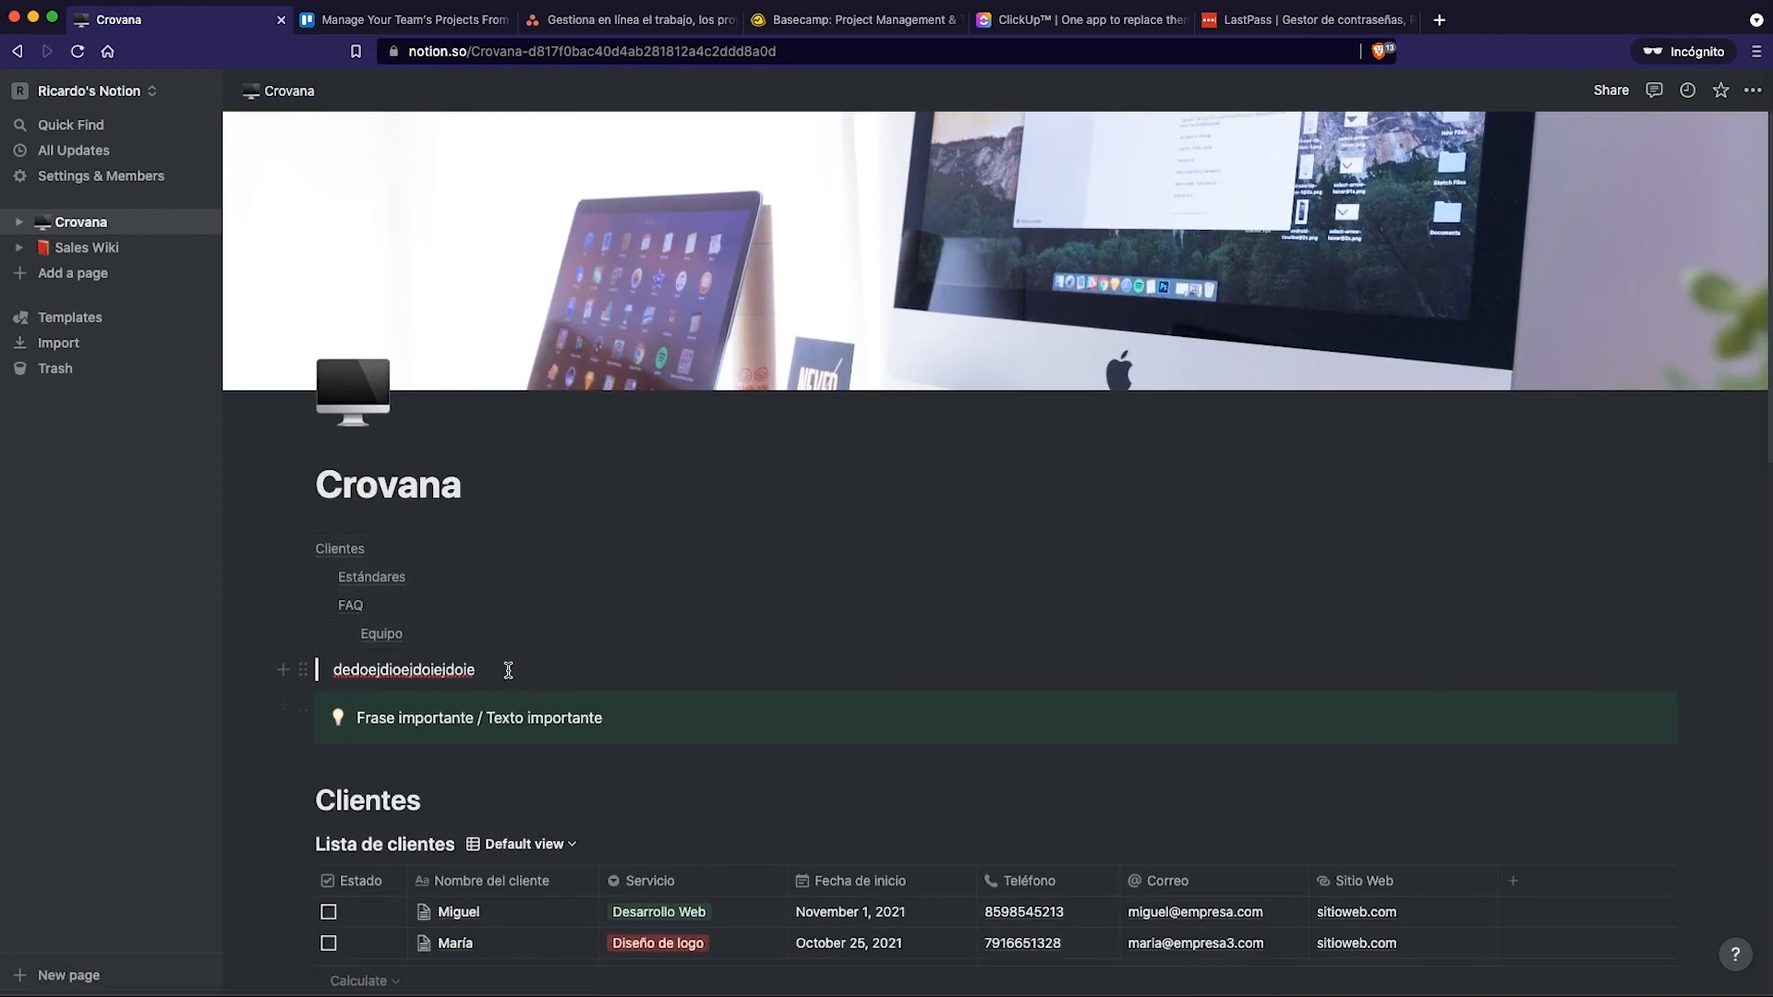
- Add an empty block below the quote, then log out of all accounts and reach the Notion login page
key("Return")
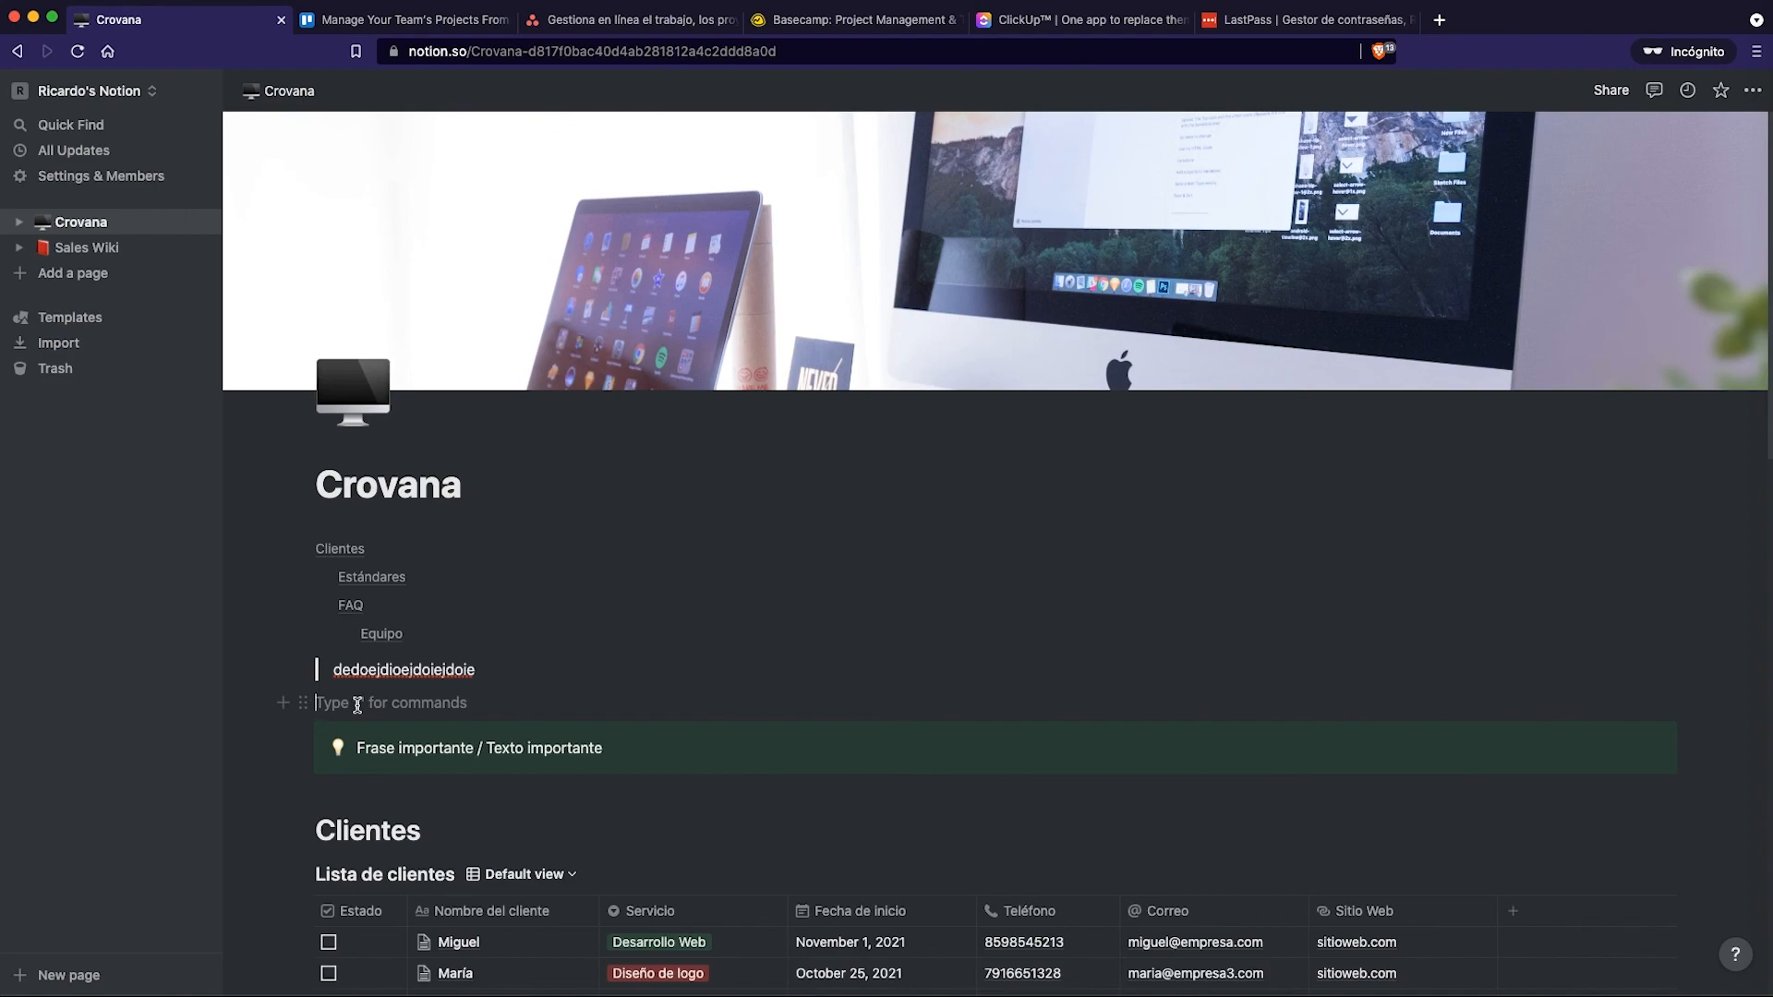
left_click(245, 433)
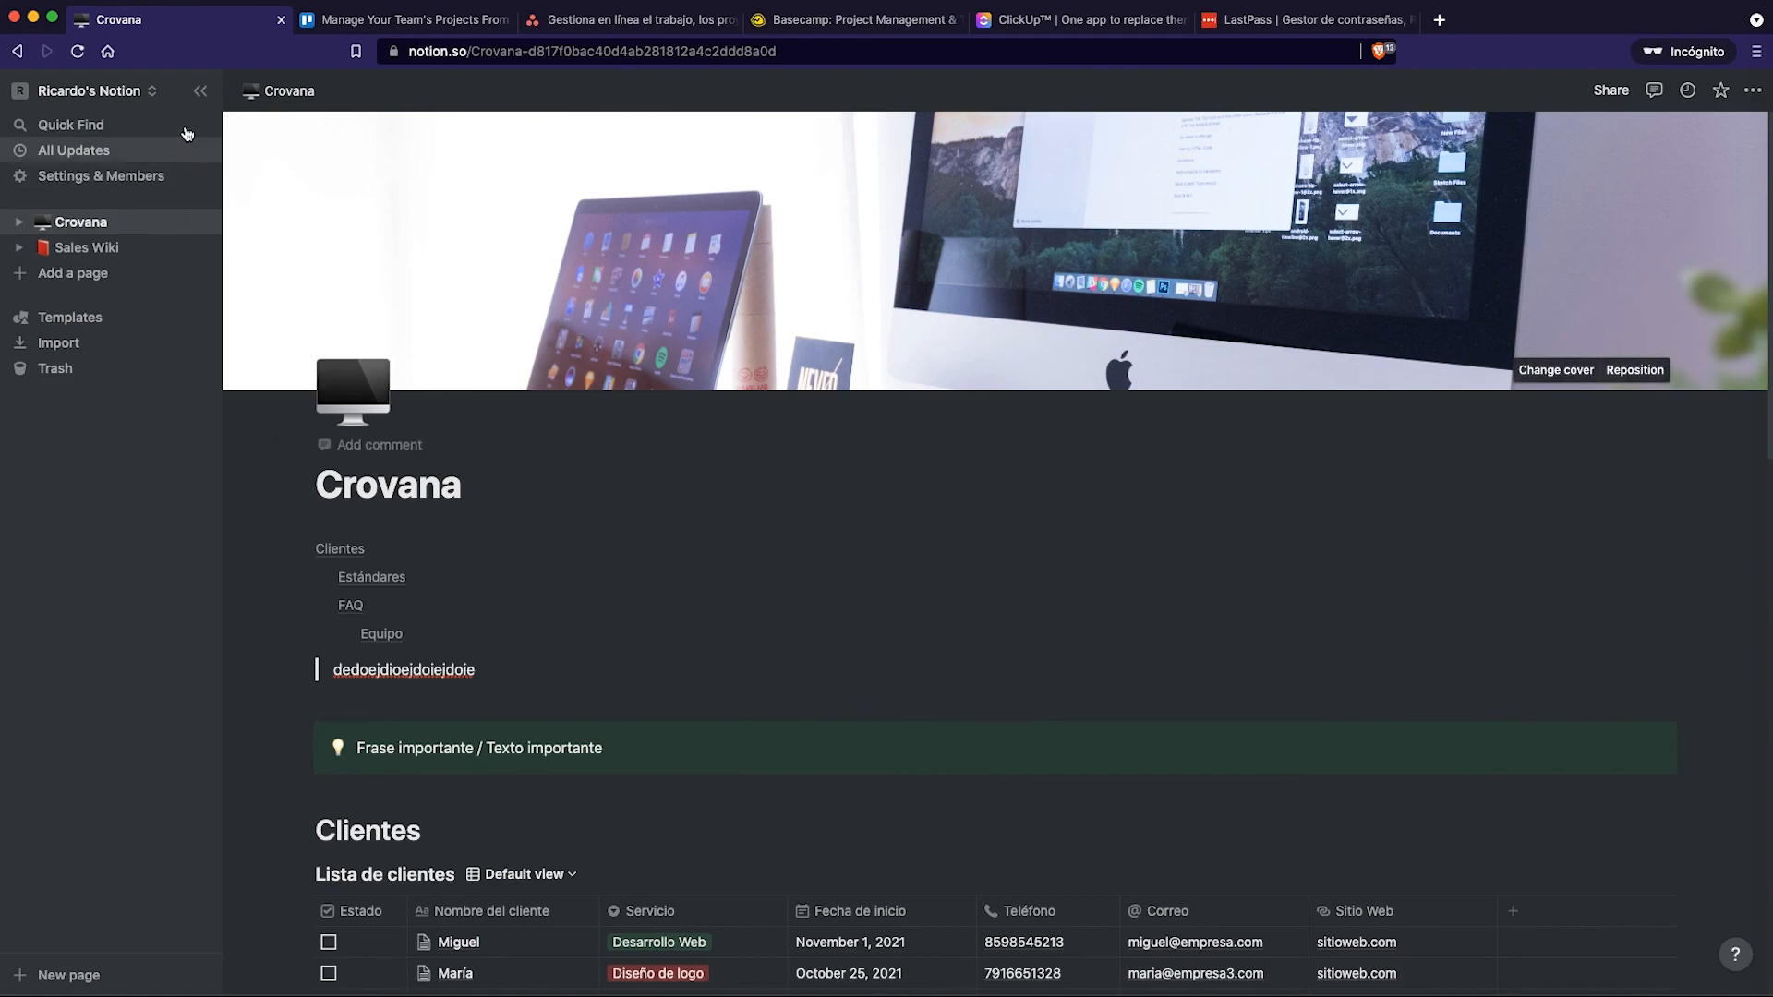
left_click(155, 96)
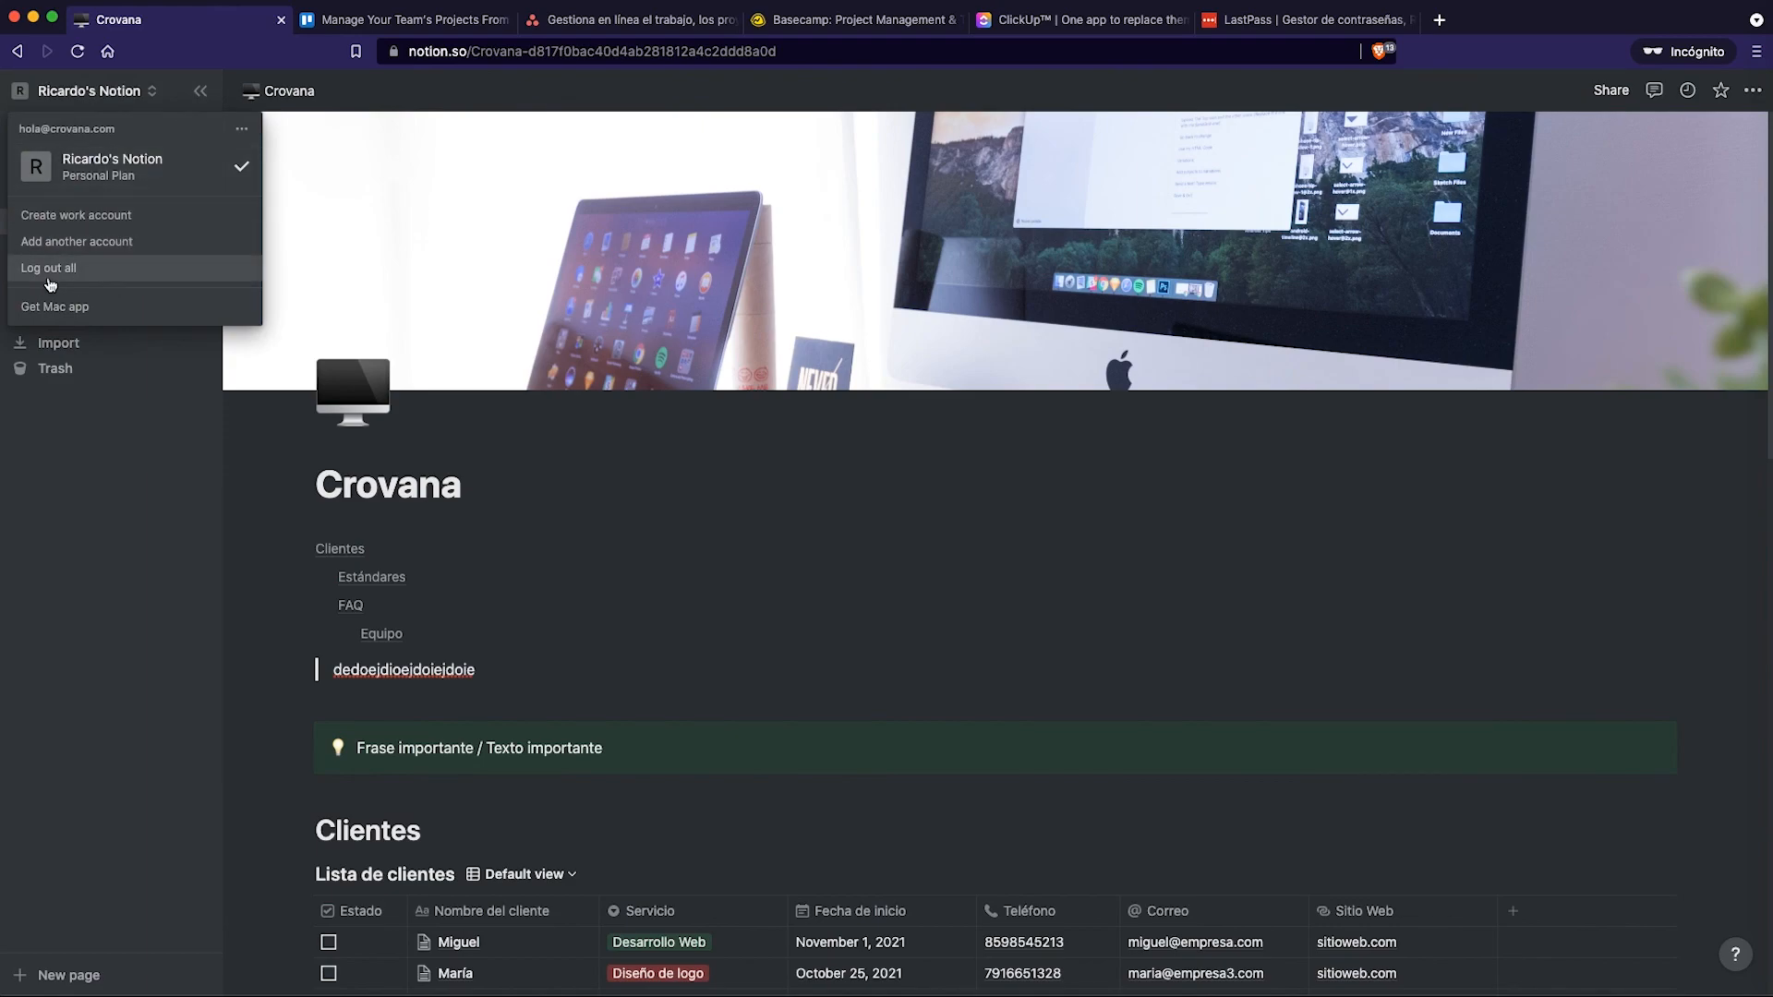
left_click(109, 274)
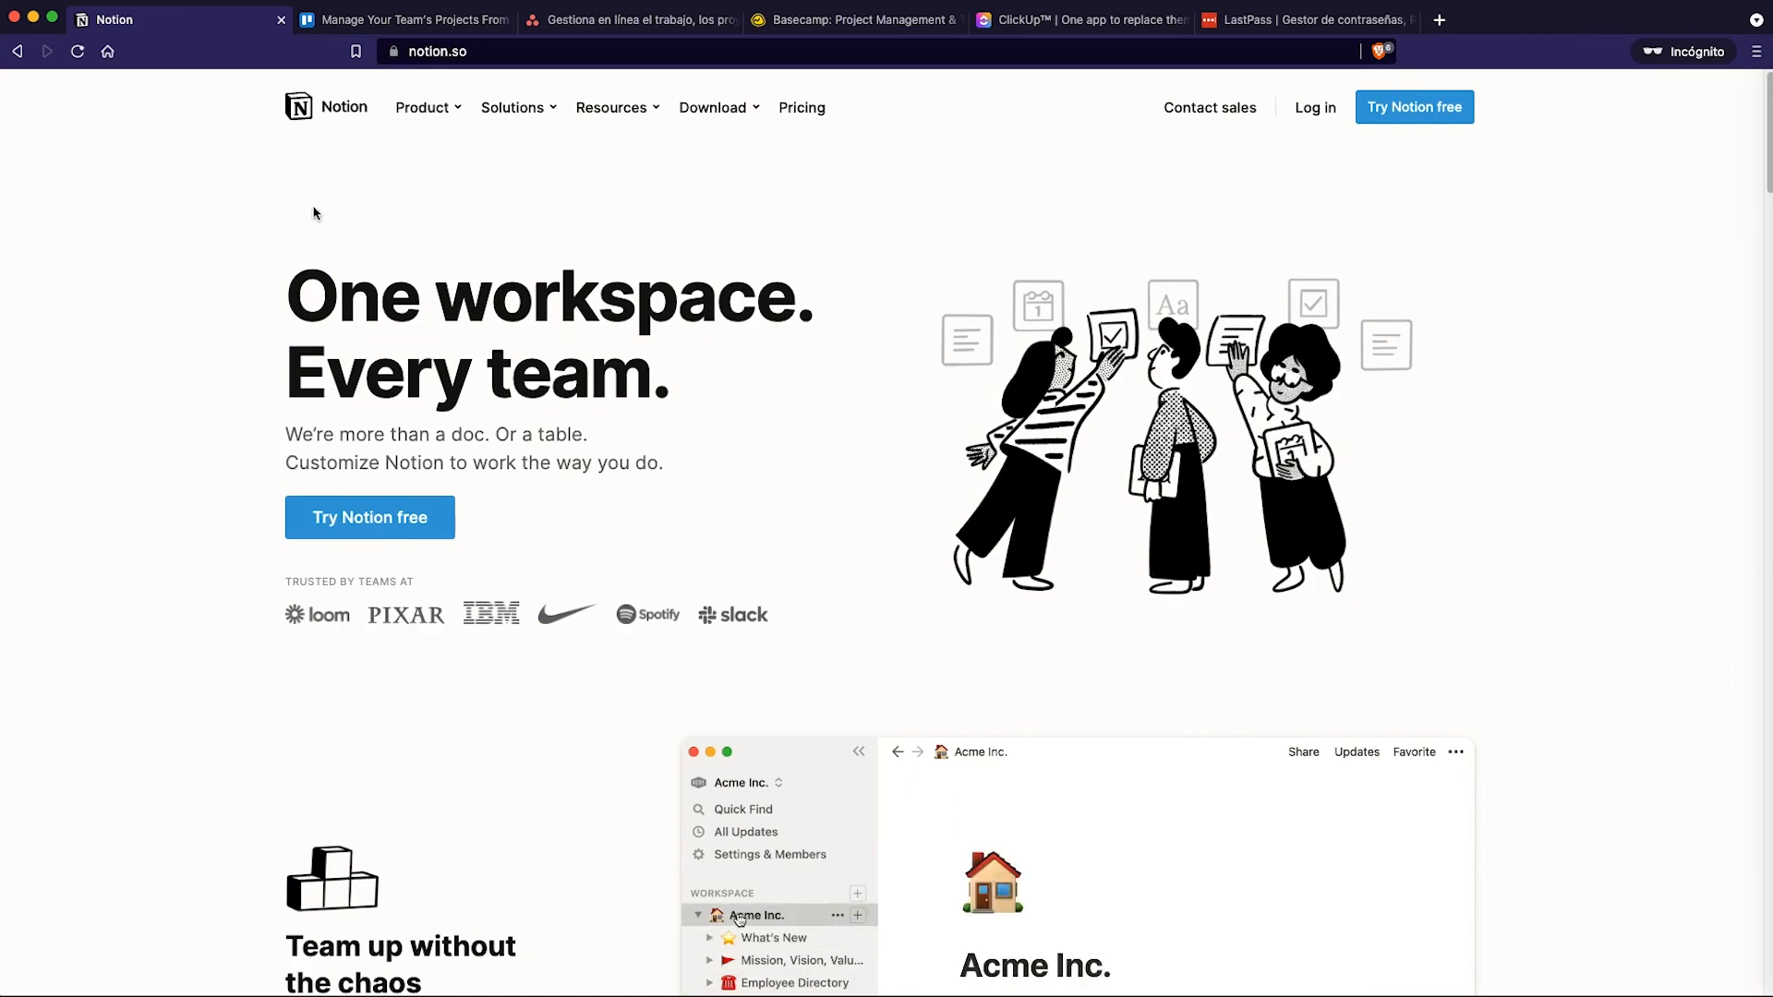
left_click(1320, 110)
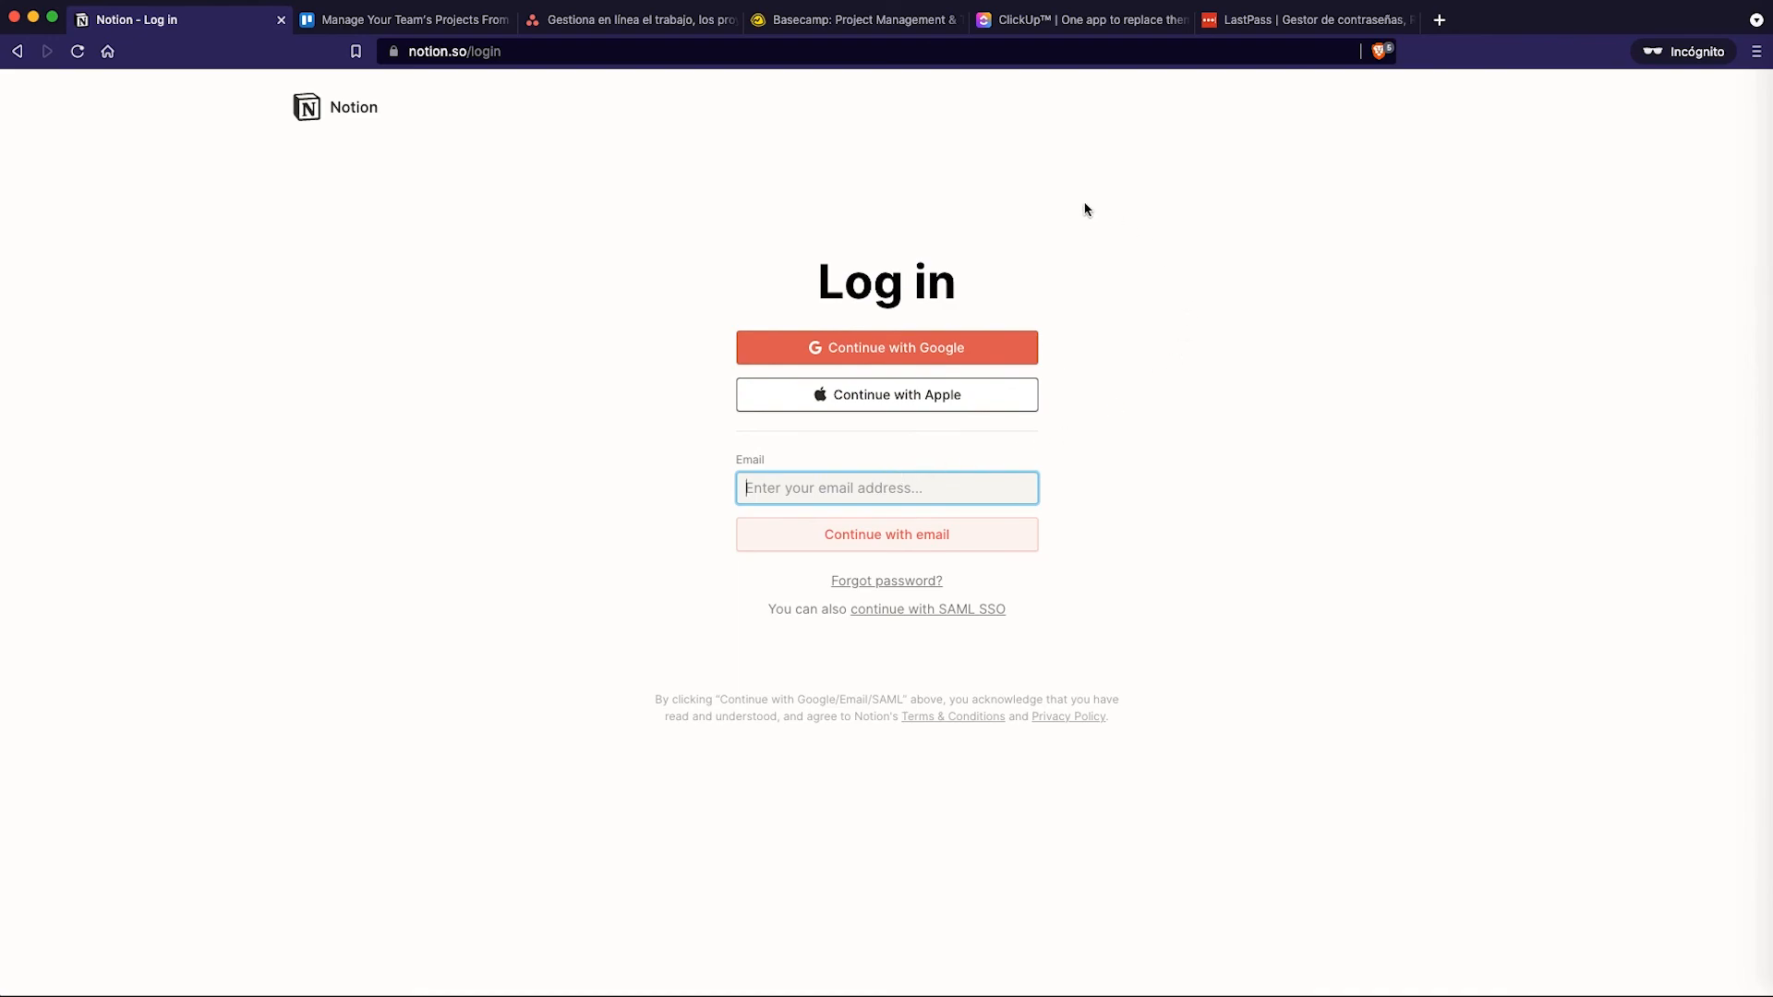